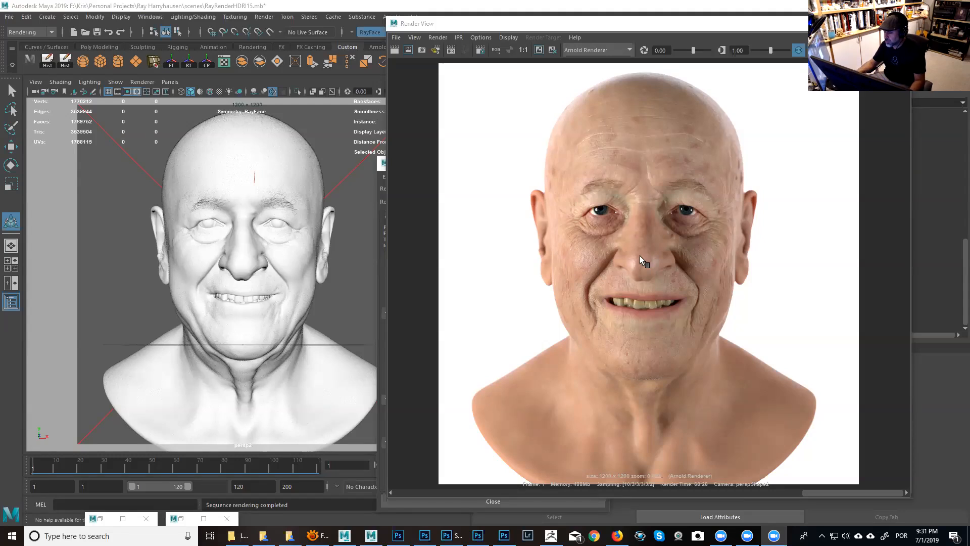
Step: Examine the facial details up close in the front-view head render
scroll(642, 251, "up", 3)
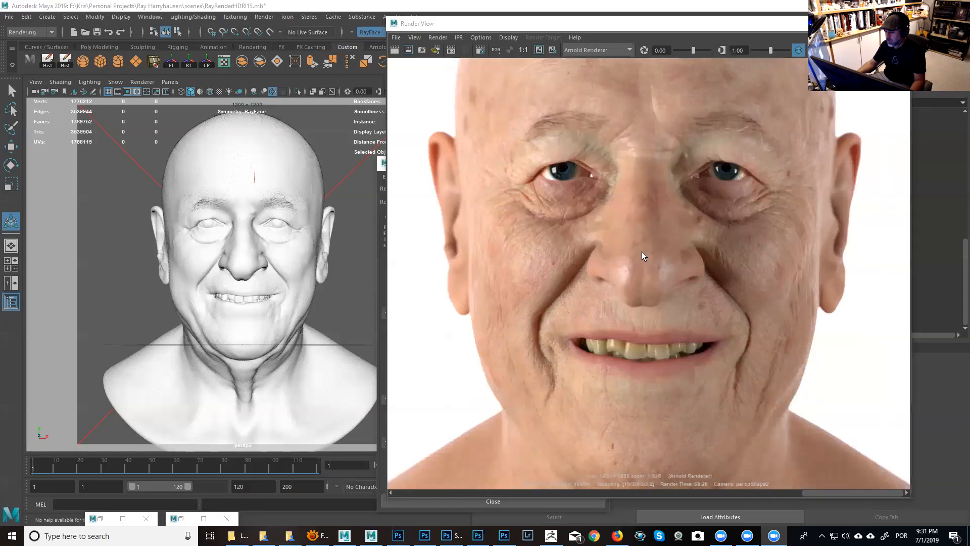
scroll(641, 251, "down", 1)
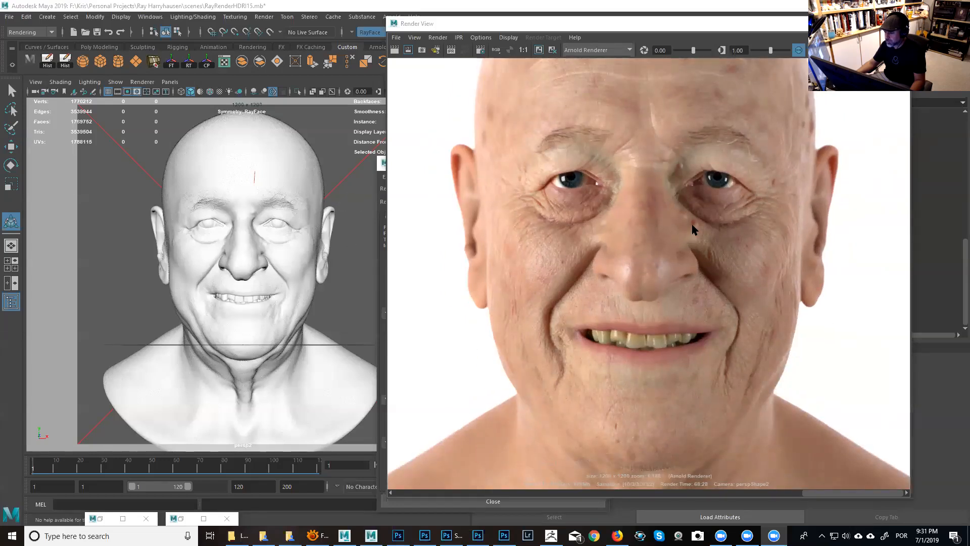
middle_click_drag(699, 201, 676, 207, "alt")
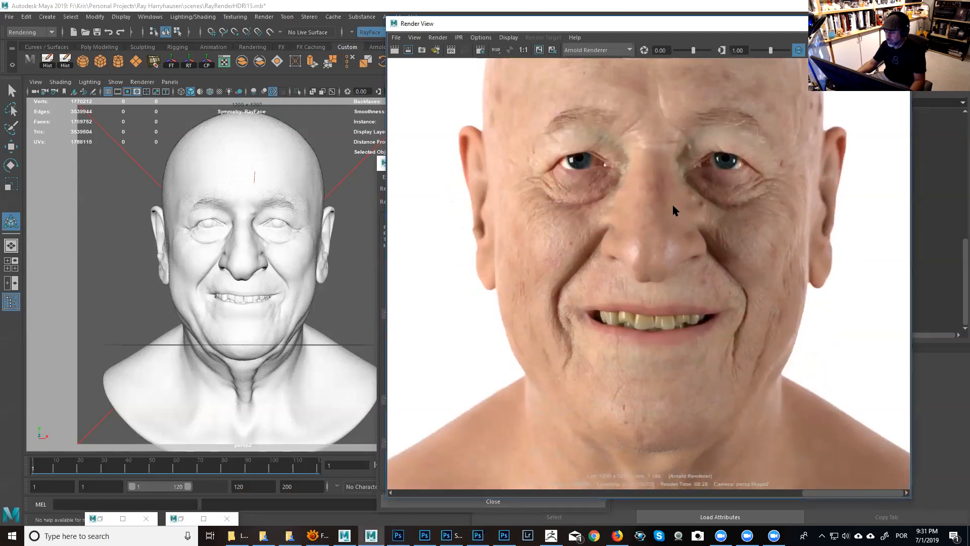
middle_click_drag(623, 226, 657, 235, "alt")
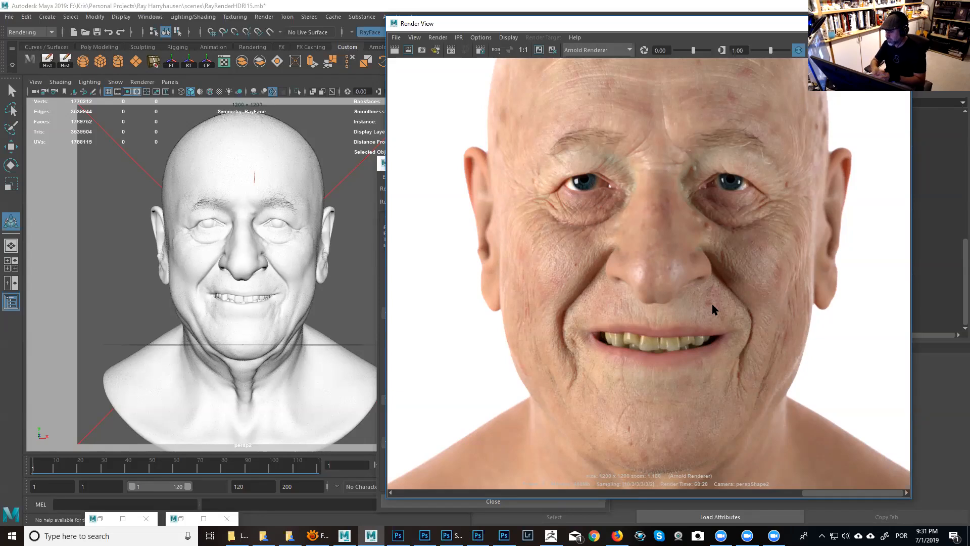
Step: Bring up the stored three-quarter close-up render and examine the skin around the eyes, nose and mouth
left_click(721, 495)
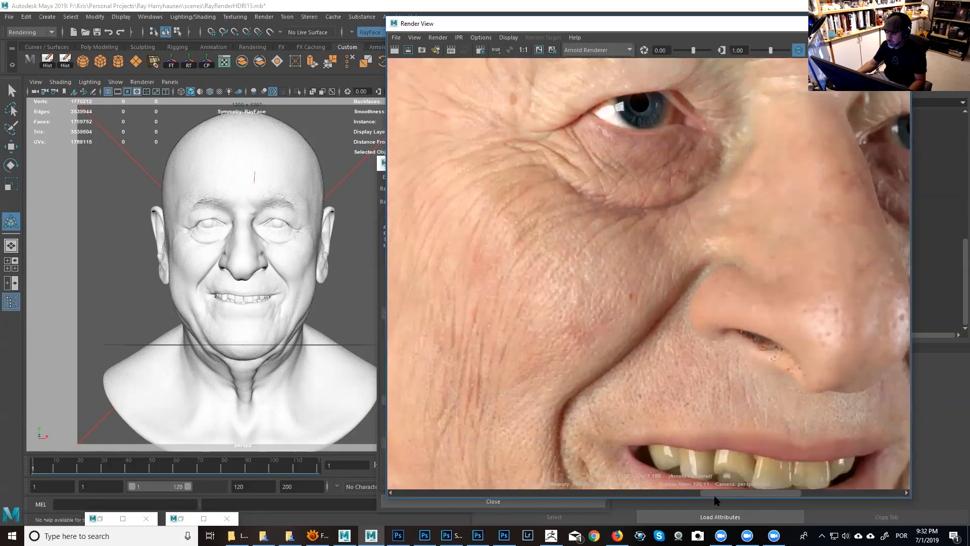
middle_click_drag(801, 228, 727, 377, "alt")
middle_click_drag(756, 226, 752, 289, "alt")
middle_click_drag(711, 317, 684, 263, "alt")
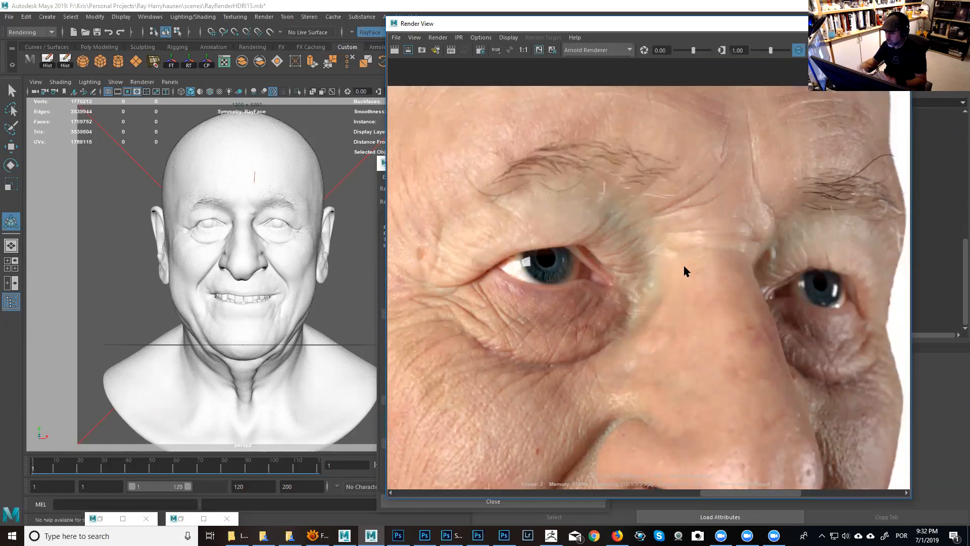
middle_click_drag(645, 336, 711, 271, "alt")
middle_click_drag(676, 318, 452, 256, "alt")
middle_click_drag(637, 290, 655, 251, "alt")
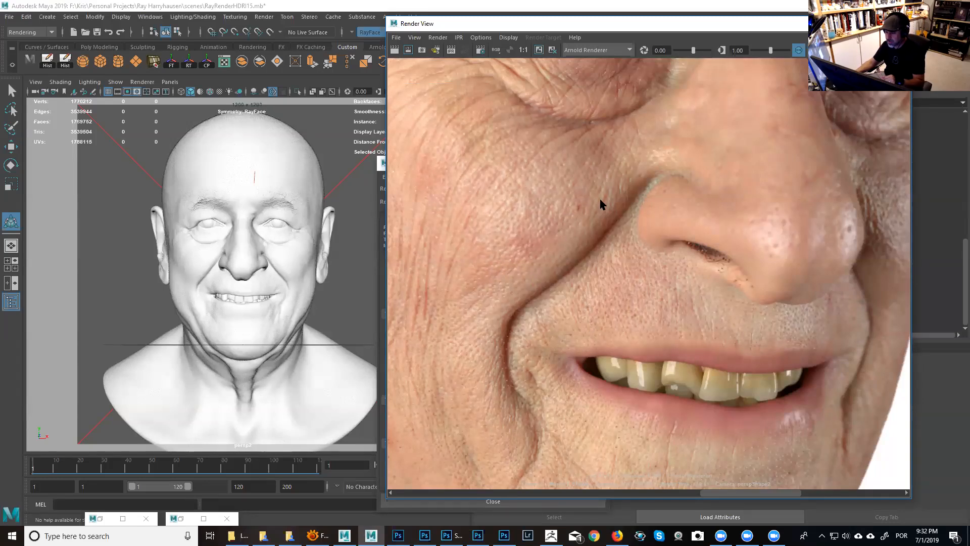
middle_click_drag(643, 189, 612, 322, "alt")
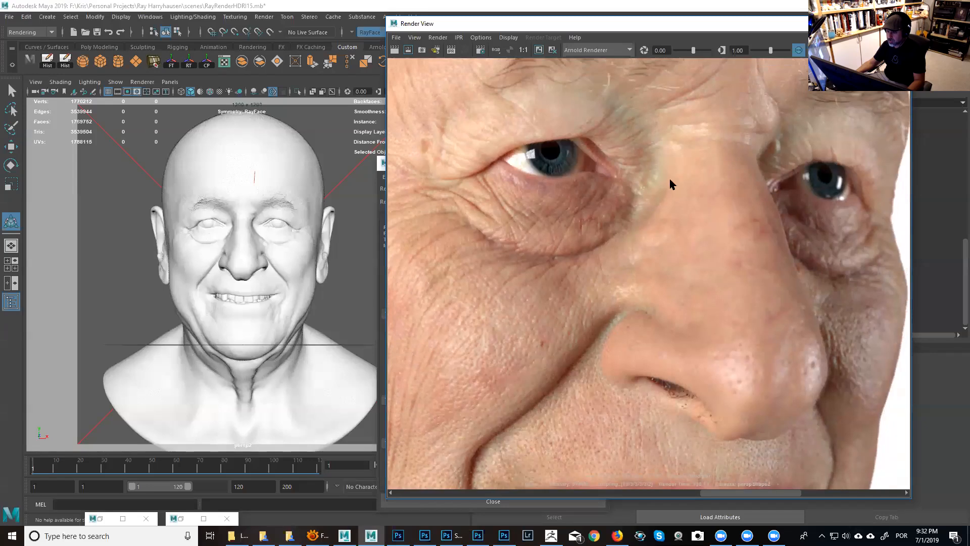
middle_click_drag(677, 233, 720, 308, "alt")
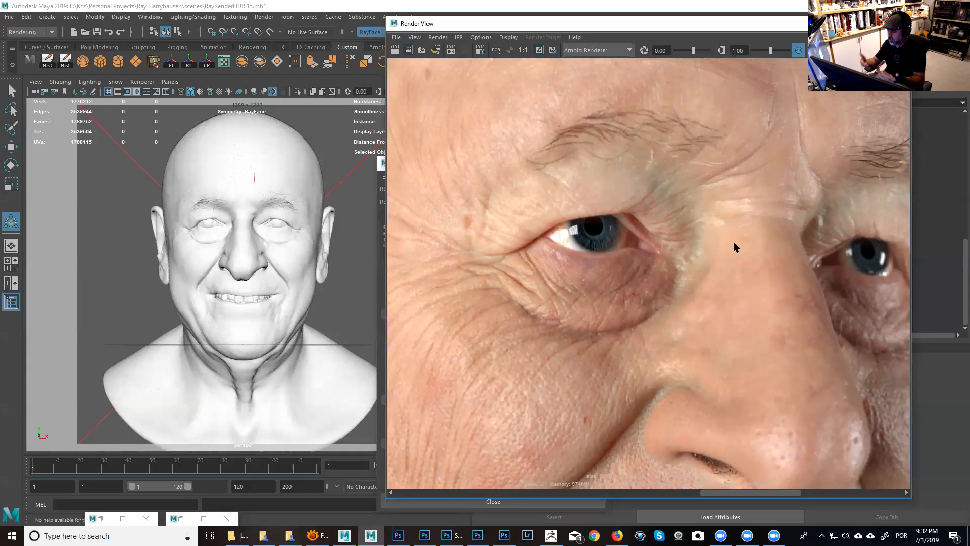
middle_click_drag(709, 318, 708, 177, "alt")
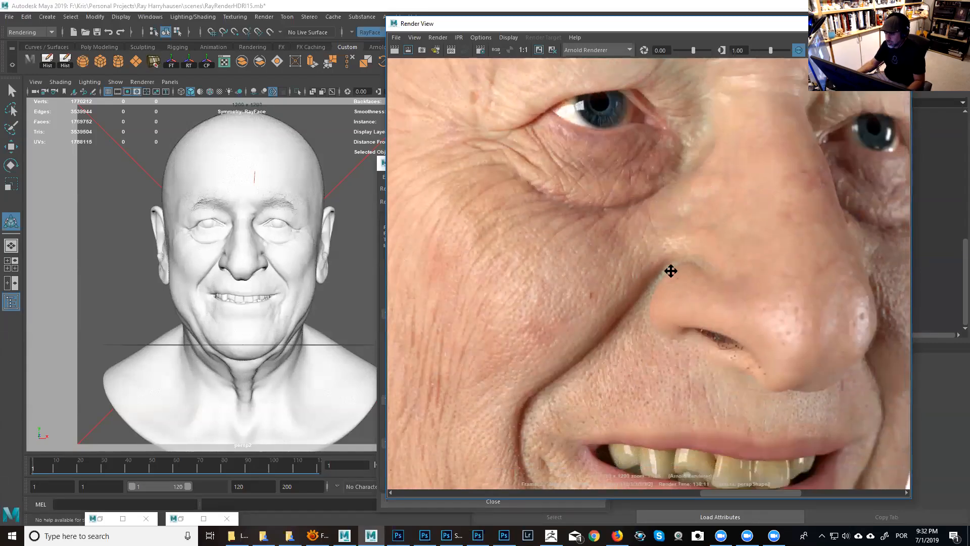
middle_click_drag(671, 271, 679, 197, "alt")
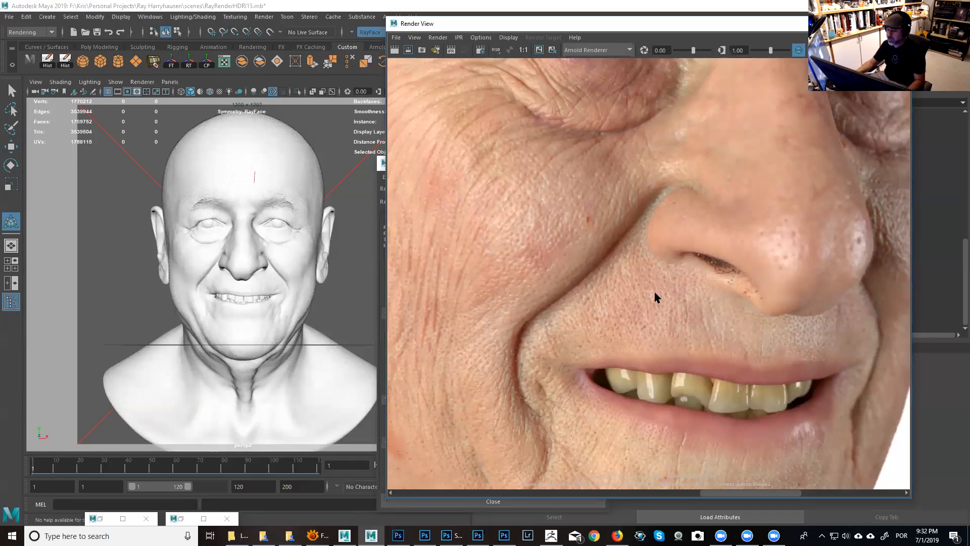
middle_click_drag(702, 340, 713, 234, "alt")
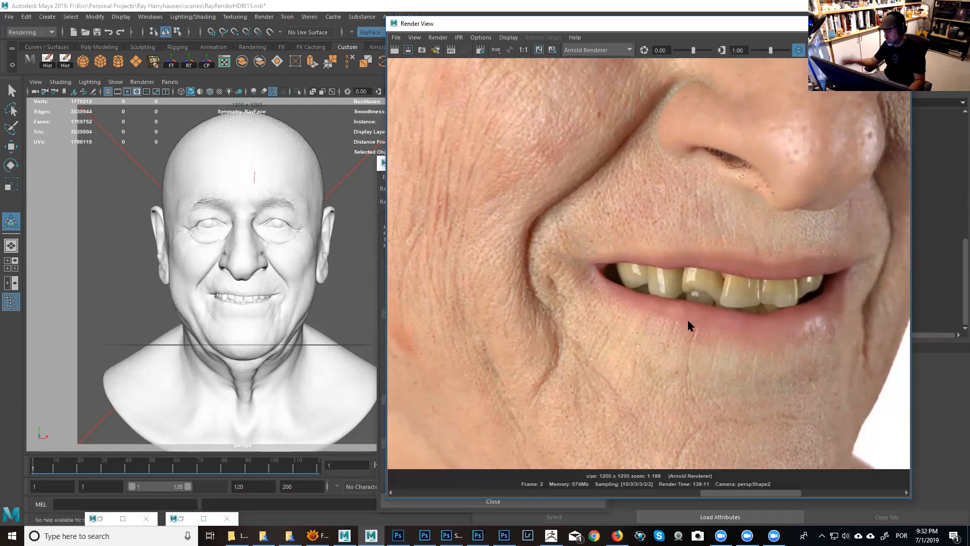
middle_click_drag(727, 252, 741, 370, "alt")
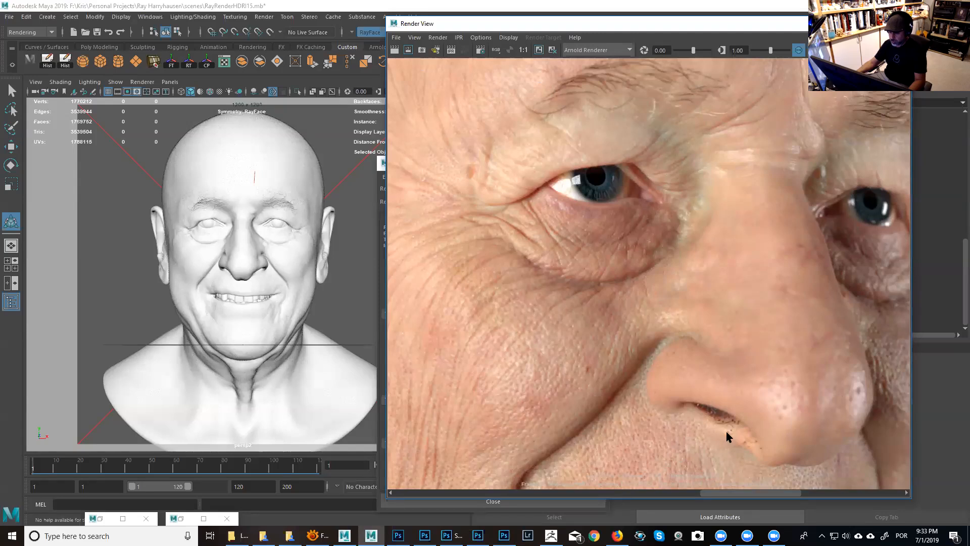
Step: View the whole close-up render, and compare it with the stored frame 3 side render and the frame 1 front render
scroll(630, 303, "down", 5)
scroll(698, 323, "down", 1)
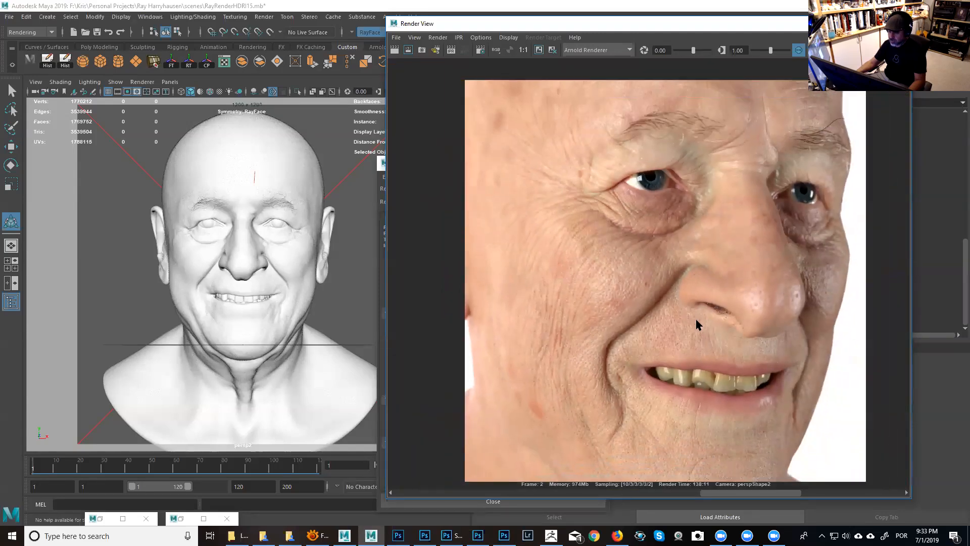
middle_click_drag(708, 330, 699, 312, "alt")
right_click_drag(699, 312, 705, 326, "alt")
middle_click_drag(712, 333, 714, 340, "alt")
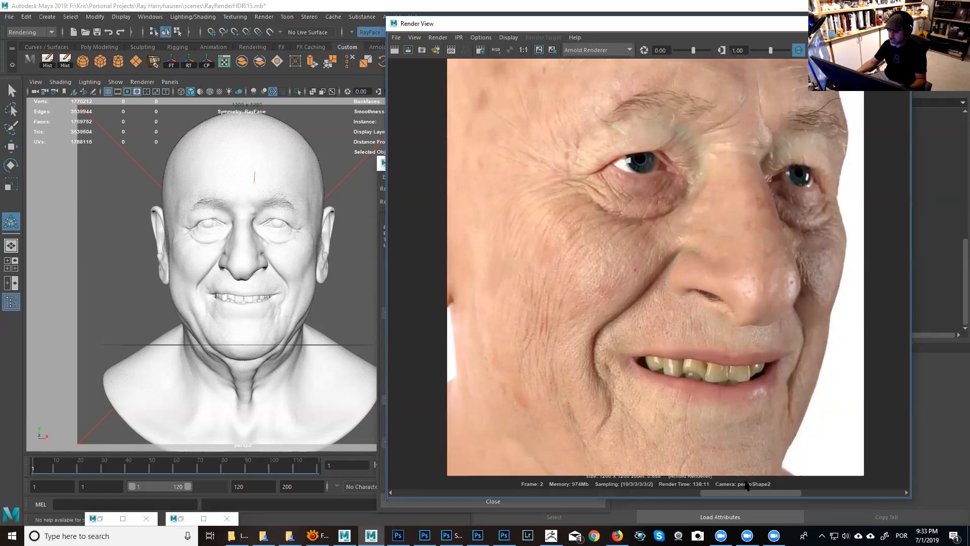
left_click_drag(747, 493, 654, 497)
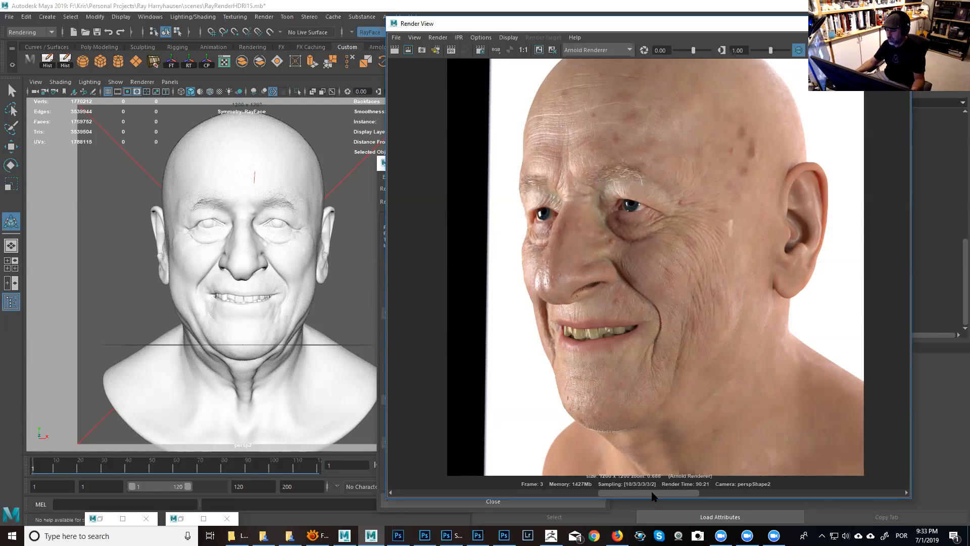
left_click_drag(653, 496, 859, 502)
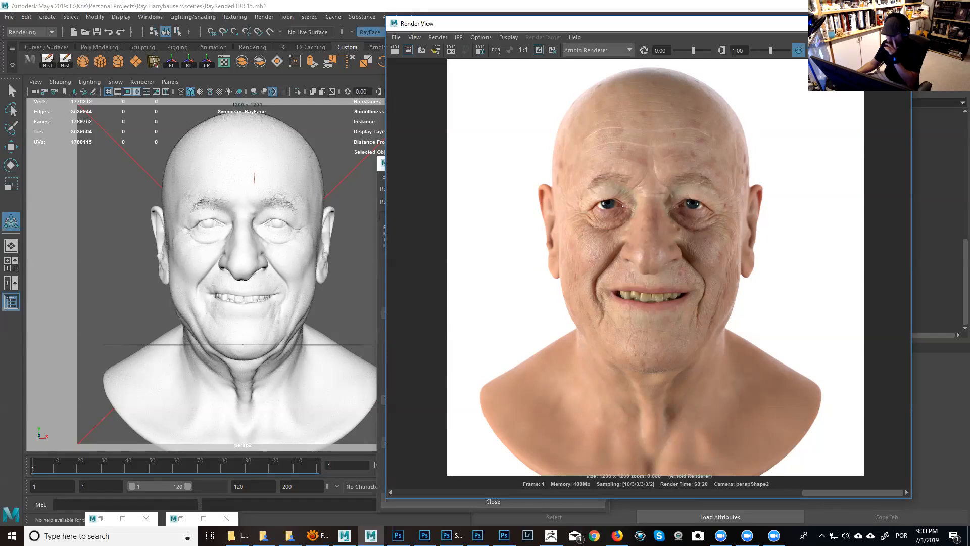
Step: Dismiss the render view and widen the viewport, keeping the Render Settings window clear of it
left_click(899, 23)
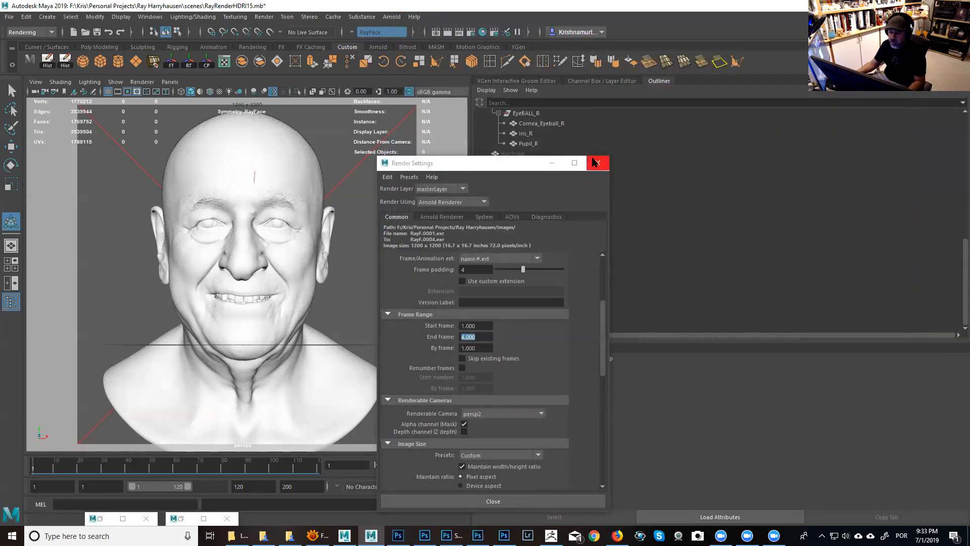
left_click_drag(540, 171, 772, 162)
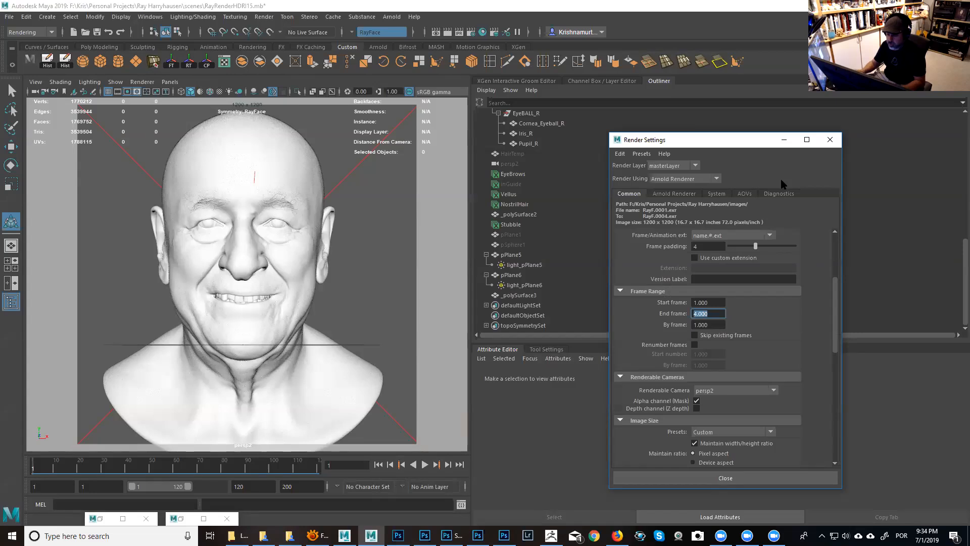
left_click_drag(770, 143, 805, 137)
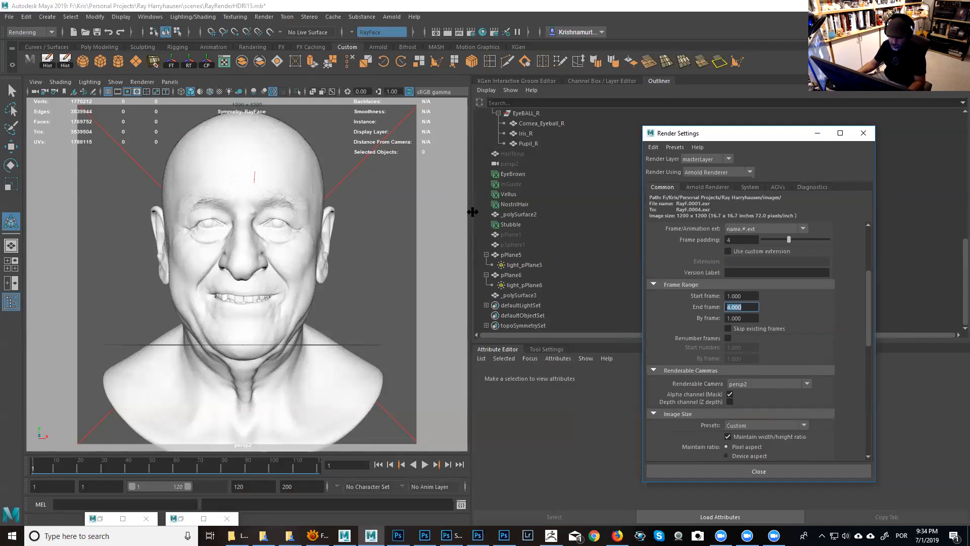
left_click_drag(470, 211, 555, 212)
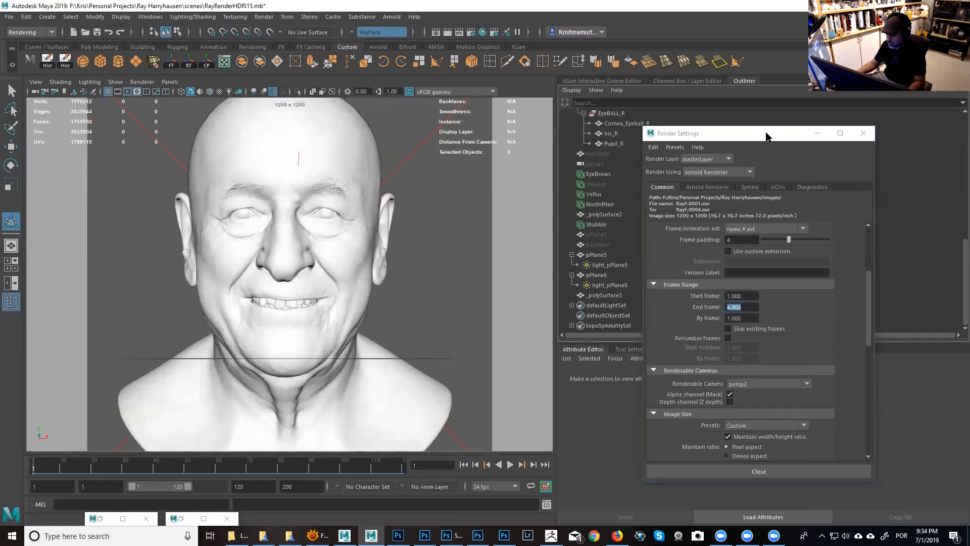
left_click_drag(767, 139, 817, 177)
left_click_drag(556, 199, 635, 200)
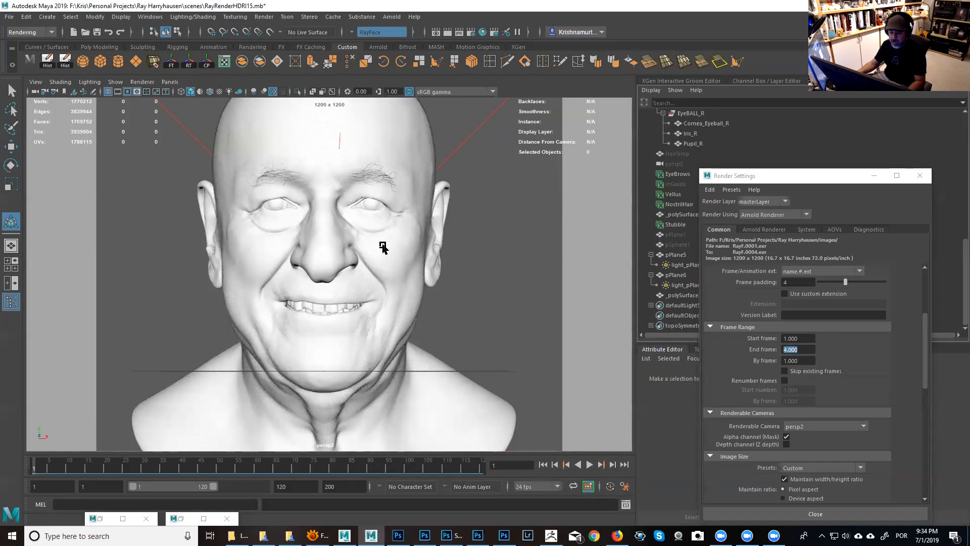
Step: Select the RayFace mesh, activate the Select tool and inspect the eyebrow hairs above the character's left eye
left_click(382, 253)
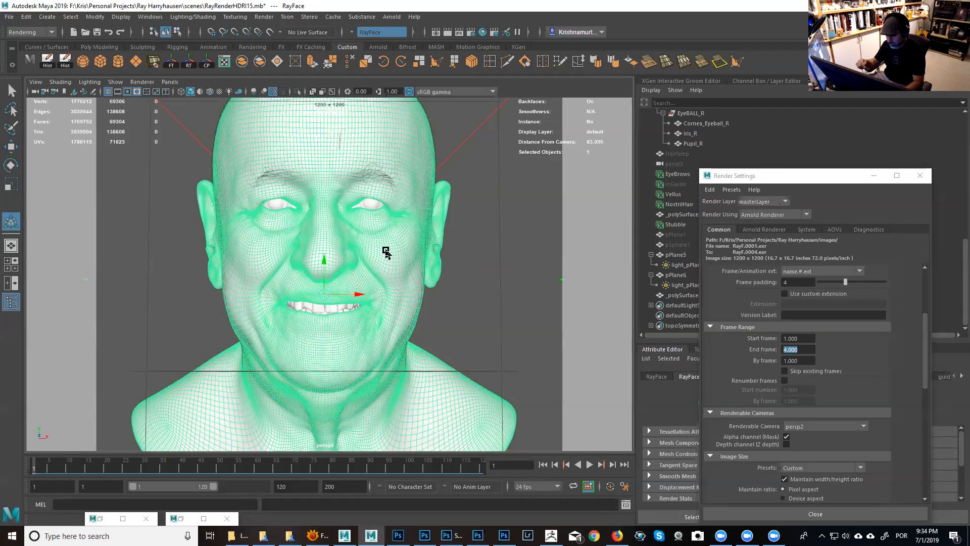
scroll(433, 292, "down", 3)
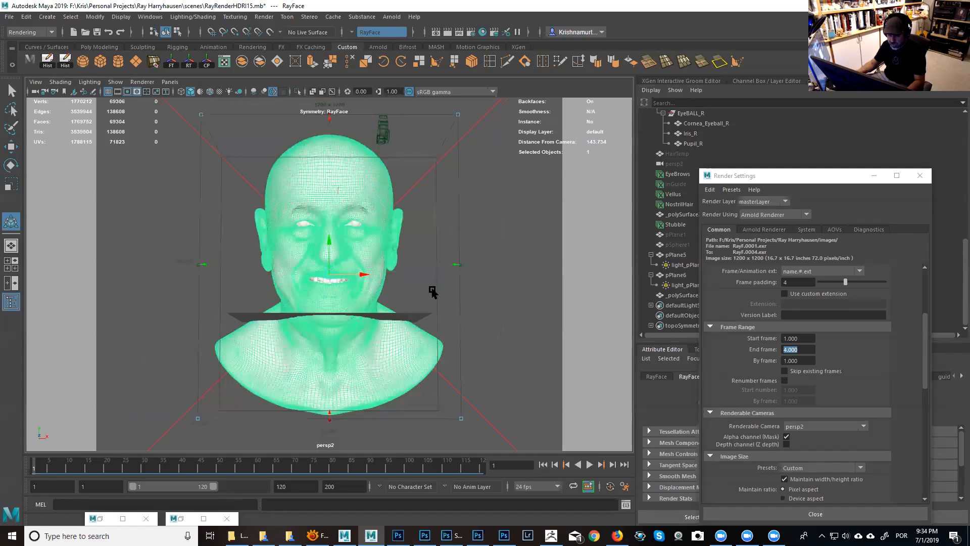
left_click_drag(441, 268, 495, 310, "alt")
scroll(491, 316, "up", 5)
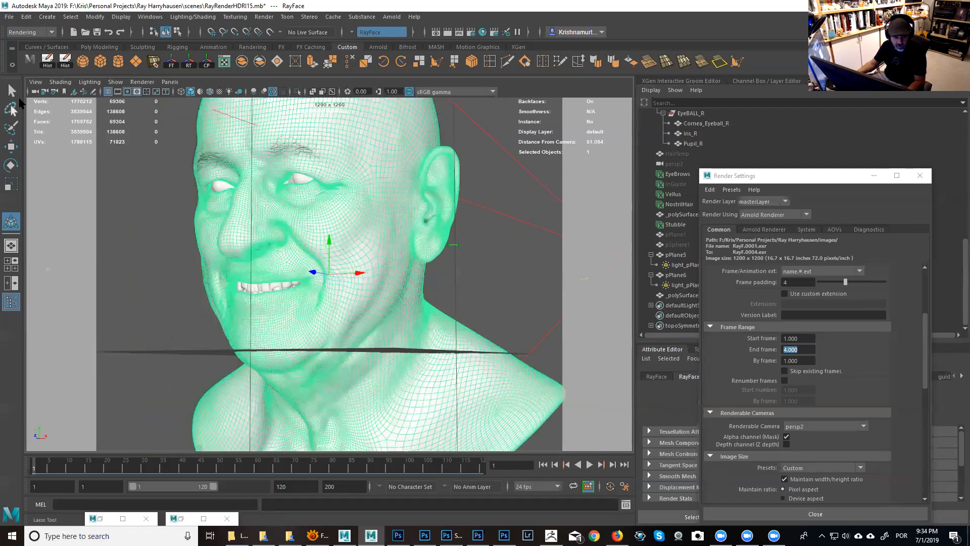
left_click(11, 91)
left_click_drag(331, 212, 363, 216, "alt")
scroll(362, 217, "up", 15)
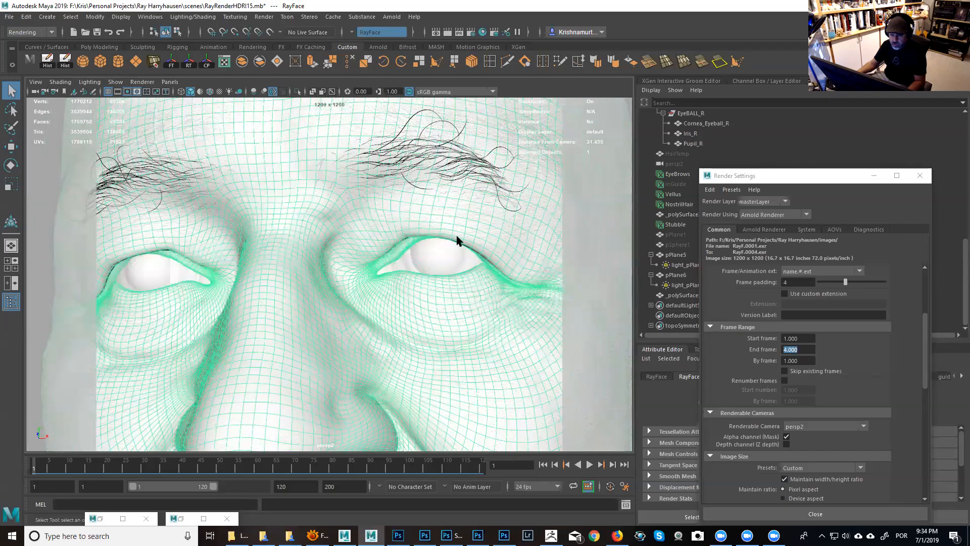
scroll(459, 243, "up", 8)
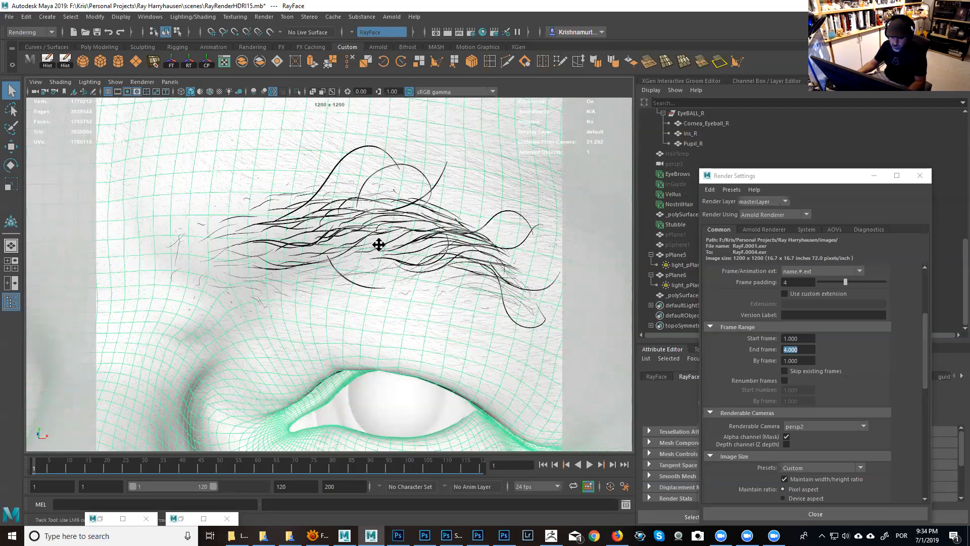
scroll(383, 254, "up", 1)
Step: Show the XGen interactive groom descriptions and expand the EyeBrows modifier stack, keeping Render Settings clear of it
left_click_drag(765, 176, 824, 266)
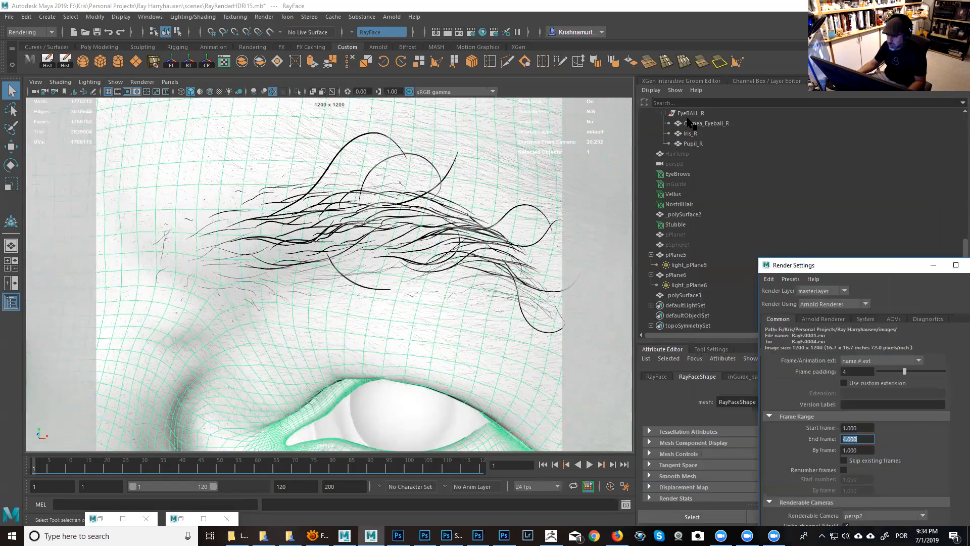
left_click(680, 82)
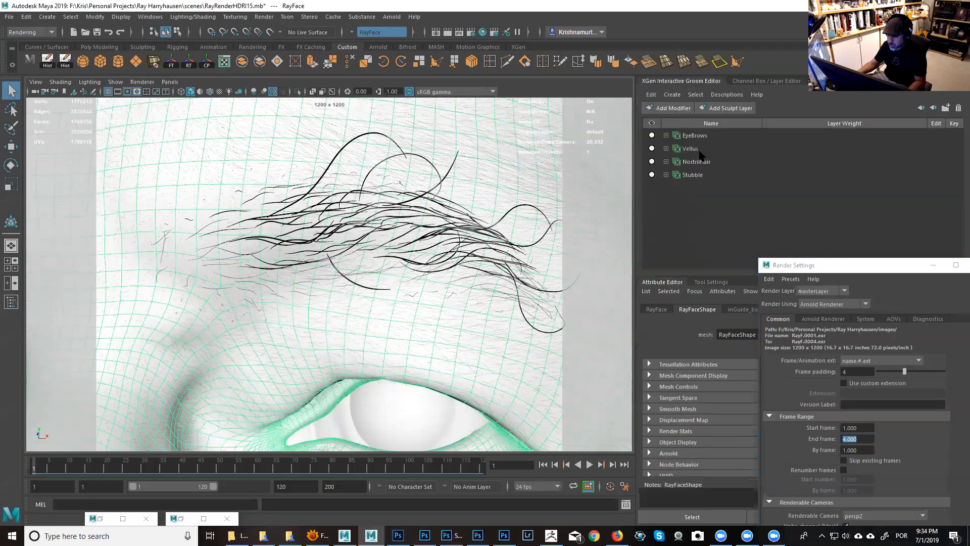
left_click(666, 135)
left_click_drag(818, 270, 845, 365)
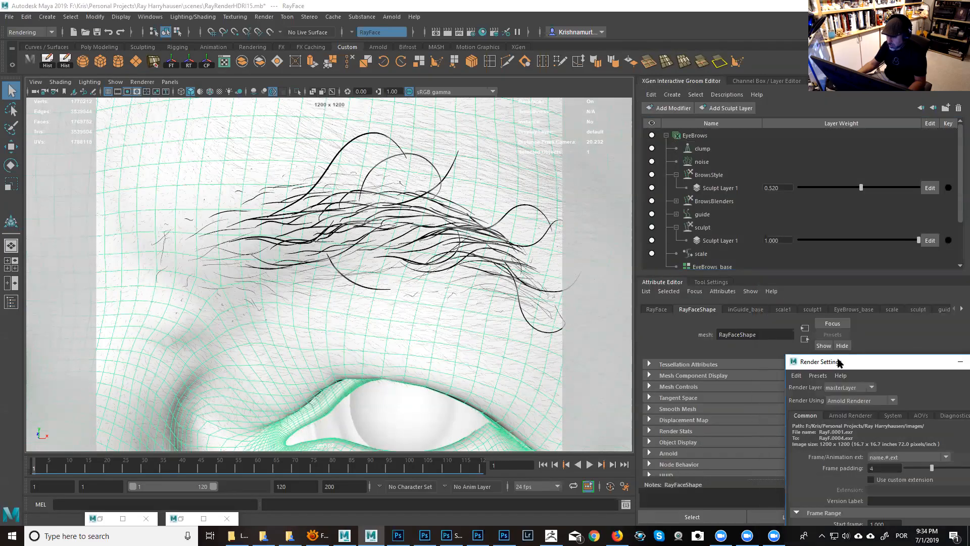
Step: Toggle the BrowsStyle sculpt modifier of EyeBrows to compare its effect, leave it muted and inspect the brow from several angles
left_click(652, 175)
left_click(652, 175)
left_click(651, 175)
right_click_drag(472, 242, 425, 230, "alt")
left_click_drag(426, 230, 472, 228, "alt")
right_click_drag(472, 229, 483, 255, "alt")
left_click_drag(483, 256, 435, 245, "alt")
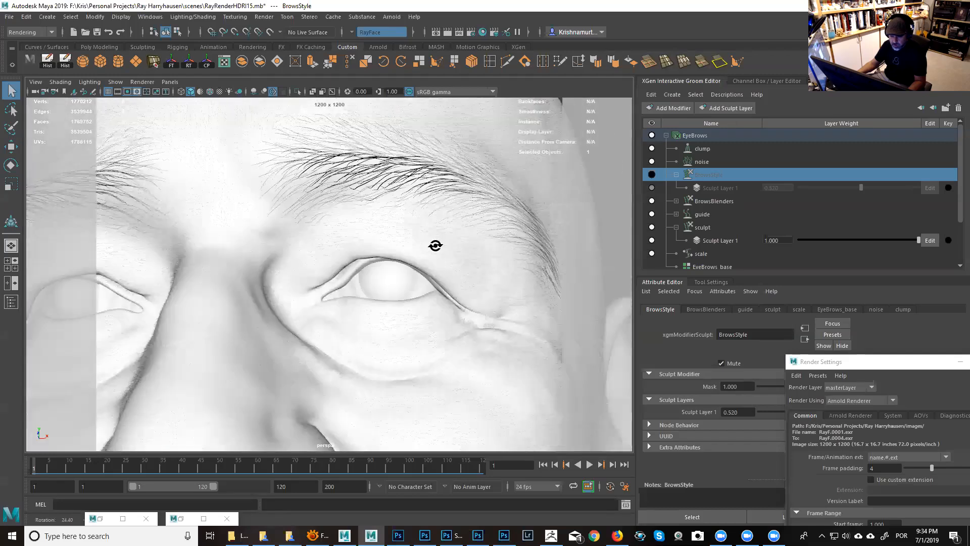
right_click_drag(435, 244, 475, 261, "alt")
middle_click_drag(475, 260, 444, 259, "alt")
left_click_drag(444, 259, 437, 304, "alt")
Step: Mute the noise and clump modifiers of EyeBrows, inspect the brow hairs and expand the BrowsBlenders sculpt layers
left_click(651, 162)
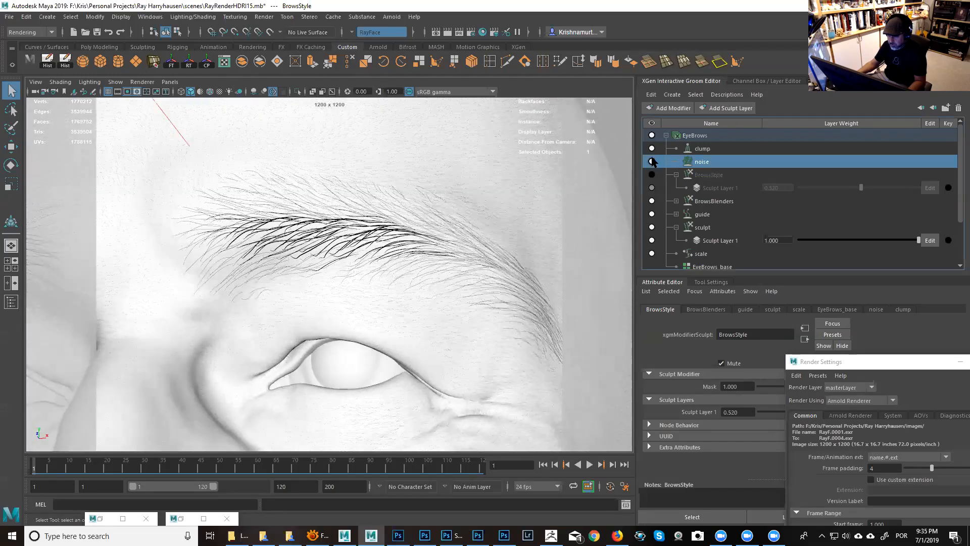
left_click(652, 149)
right_click_drag(532, 248, 483, 227, "alt")
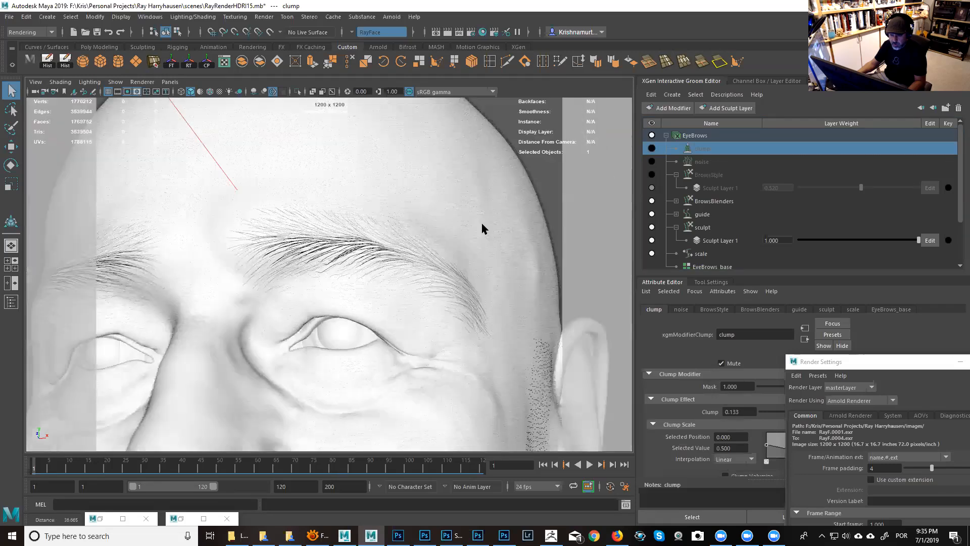
middle_click_drag(483, 227, 500, 215, "alt")
right_click_drag(500, 219, 455, 316, "alt")
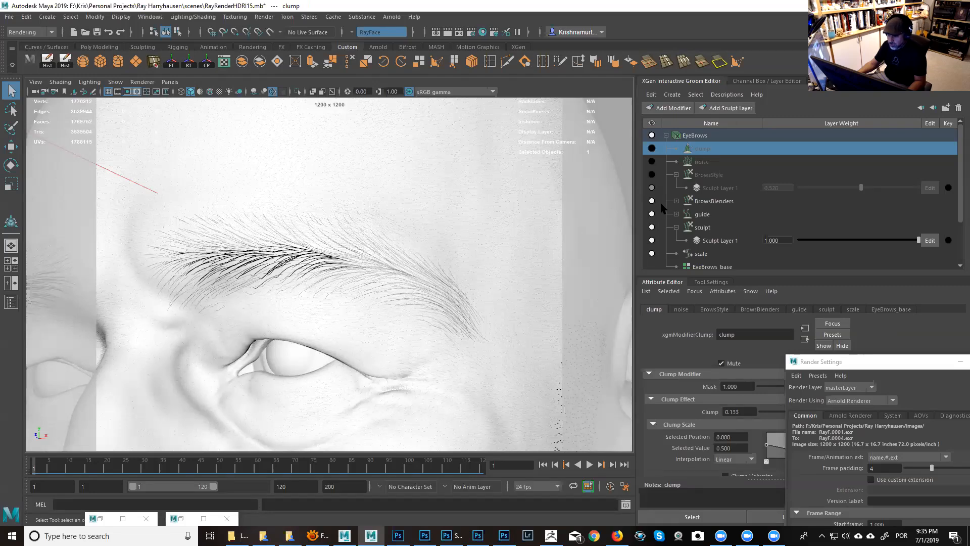
left_click(676, 201)
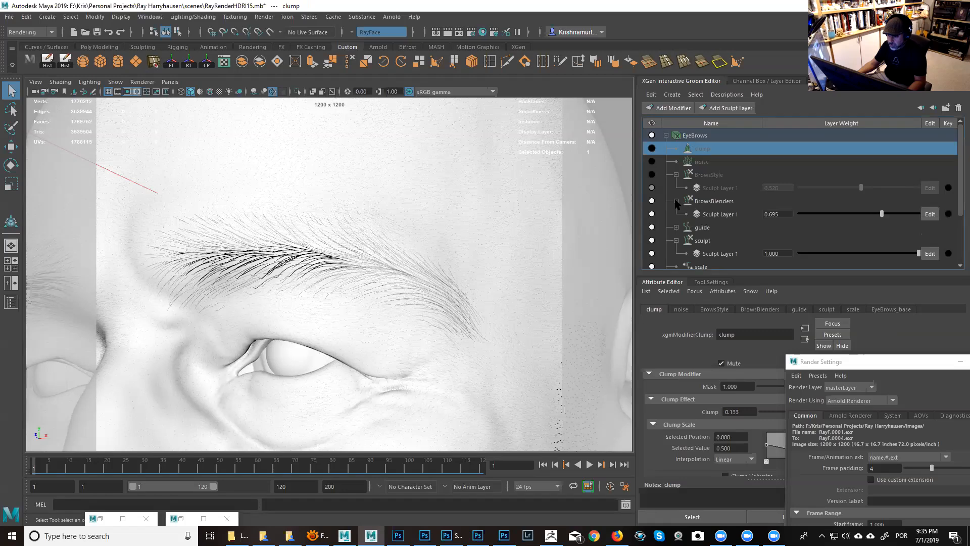
Step: Toggle the BrowsBlenders and BrowsStyle sculpt modifiers of EyeBrows to compare their effects, leaving only BrowsBlenders active
left_click(652, 201)
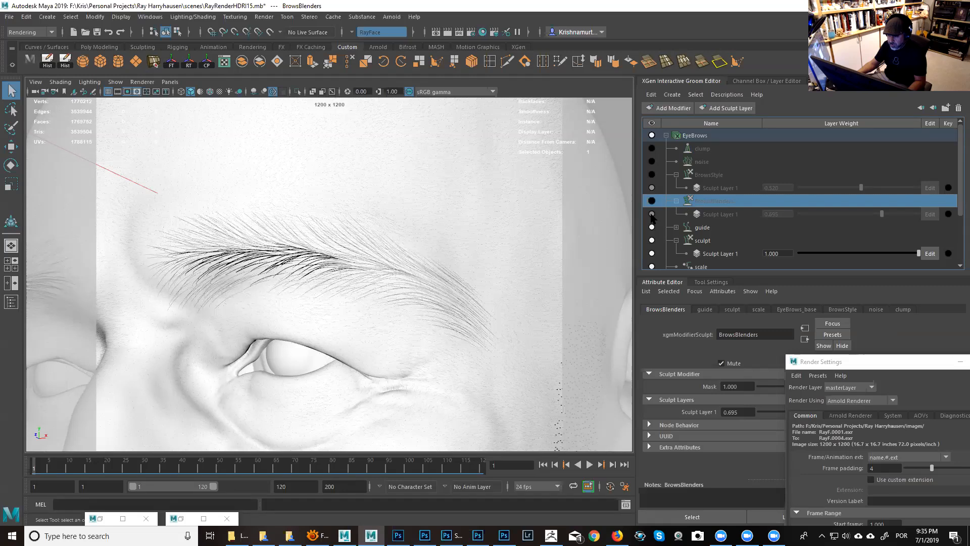
left_click(652, 202)
scroll(408, 268, "down", 5)
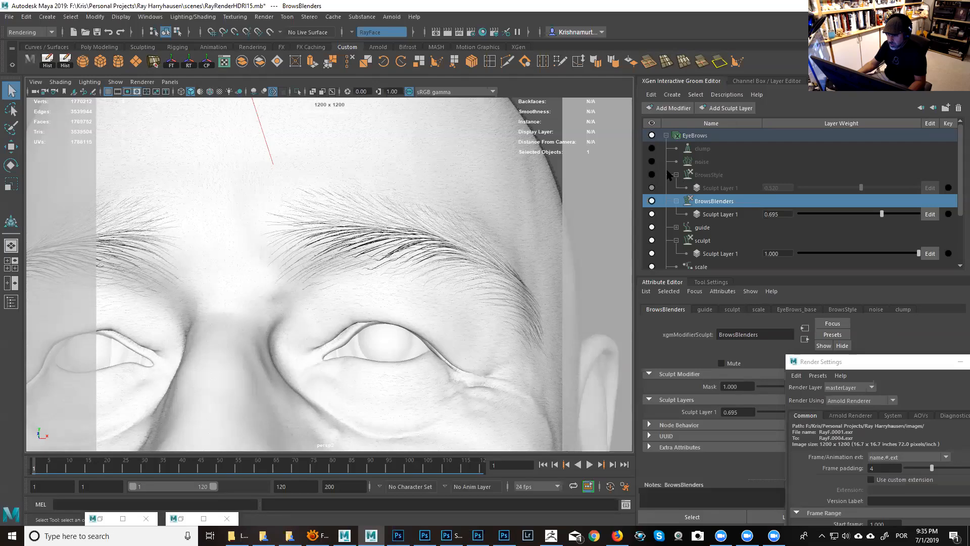
left_click(652, 174)
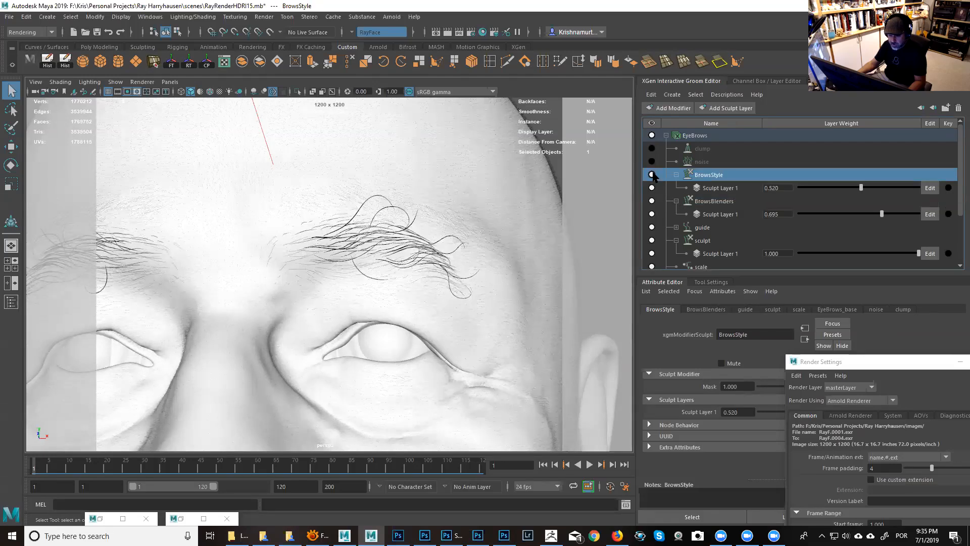
left_click(651, 175)
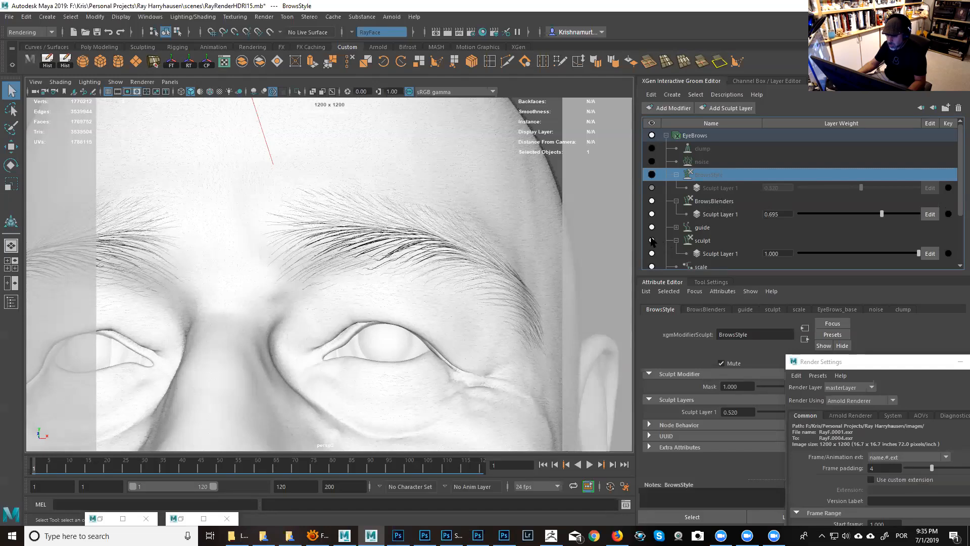
Step: Mute the sculpt, guide and BrowsBlenders modifiers of EyeBrows, including the BrowsBlenders sculpt layer
left_click(652, 241)
left_click(651, 227)
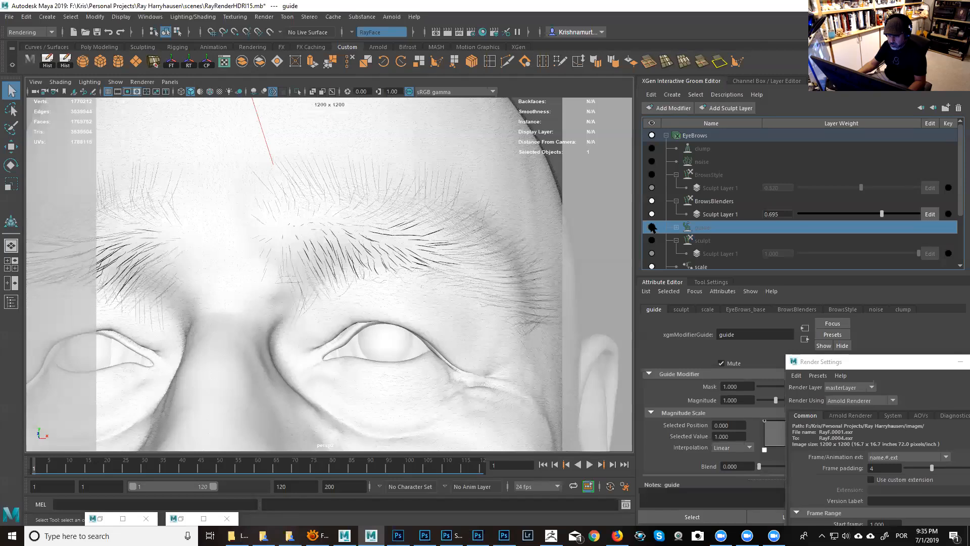
left_click(652, 214)
left_click(652, 201)
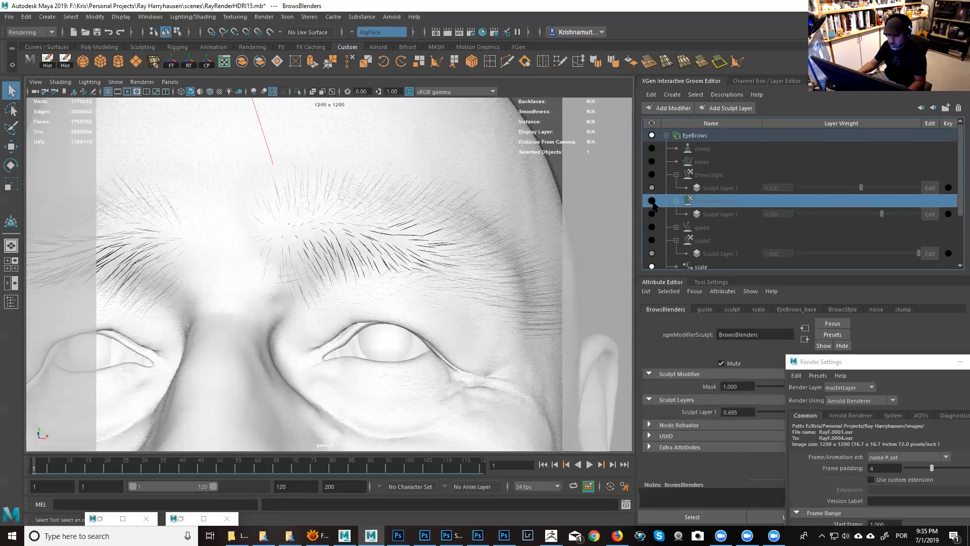
Step: Enlarge the groom description list, mute the scale modifier and sculpt's Sculpt Layer 1, and inspect the unstyled brow hairs
left_click_drag(713, 273, 713, 333)
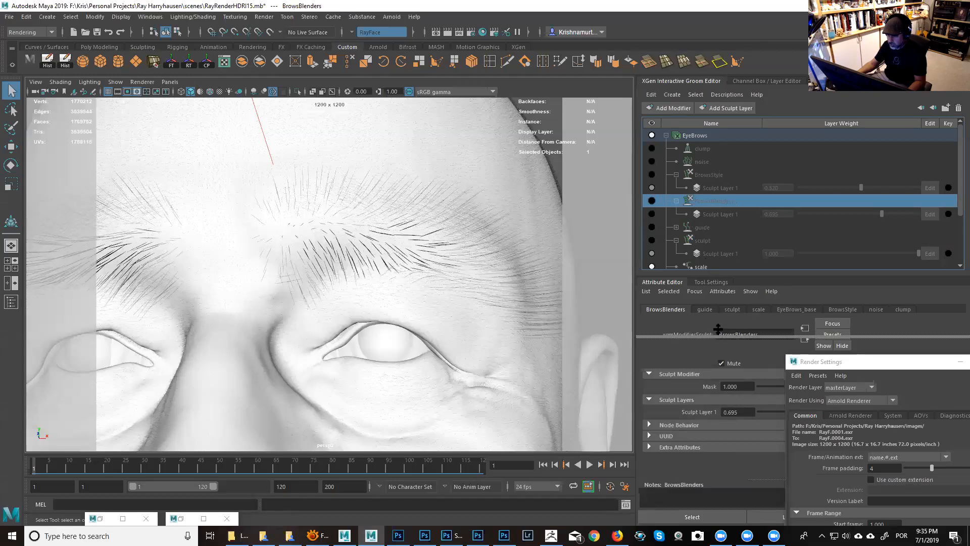
left_click(651, 267)
left_click(652, 254)
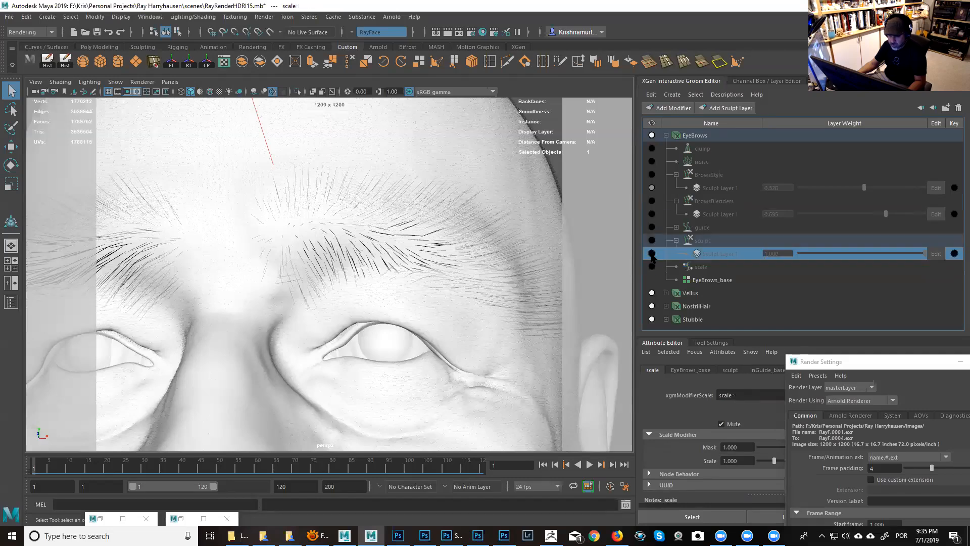
left_click_drag(407, 272, 344, 220, "alt")
middle_click_drag(374, 257, 400, 286, "alt")
right_click_drag(401, 286, 418, 284, "alt")
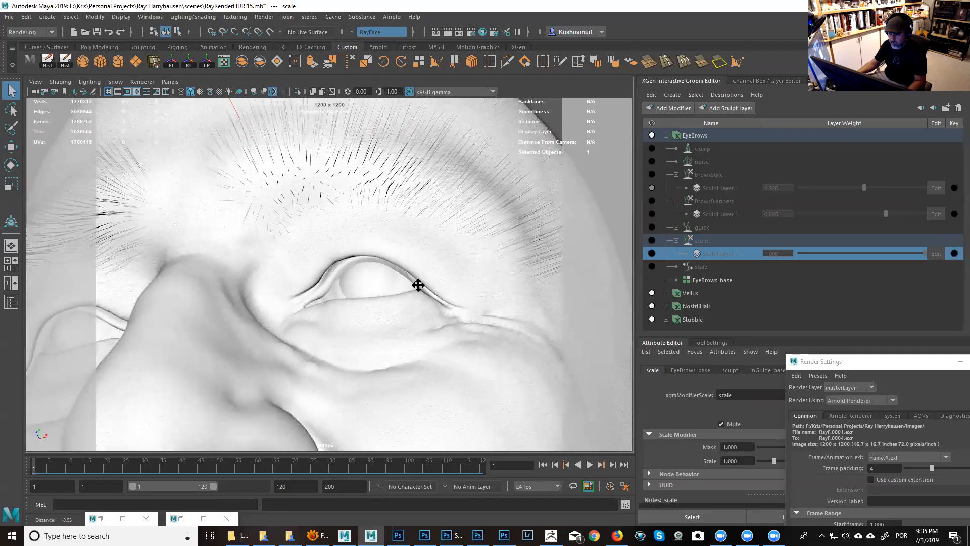
middle_click_drag(418, 284, 430, 310, "alt")
Step: Unmute the scale, sculpt and guide modifiers of EyeBrows, including sculpt's Sculpt Layer 1
left_click(652, 266)
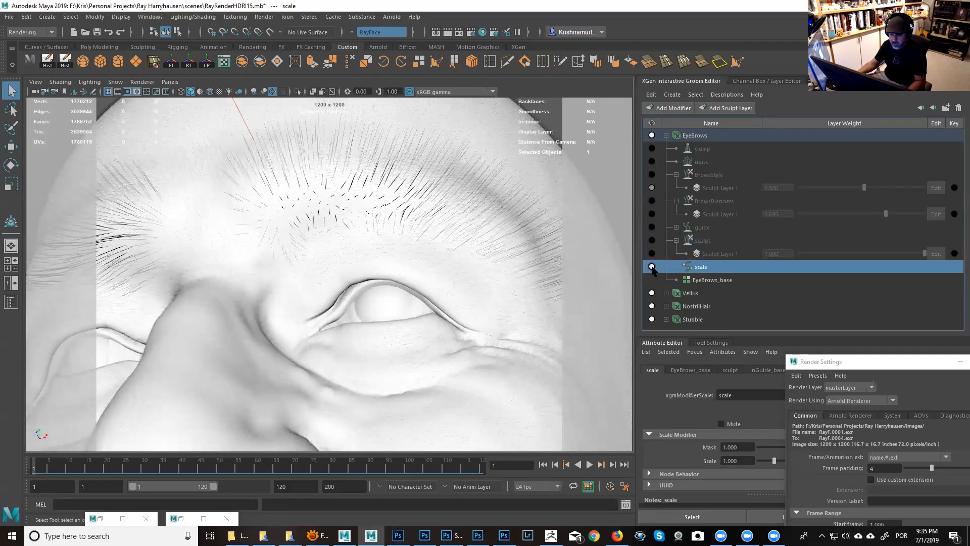
left_click(652, 253)
left_click(652, 240)
left_click_drag(515, 213, 513, 241, "alt")
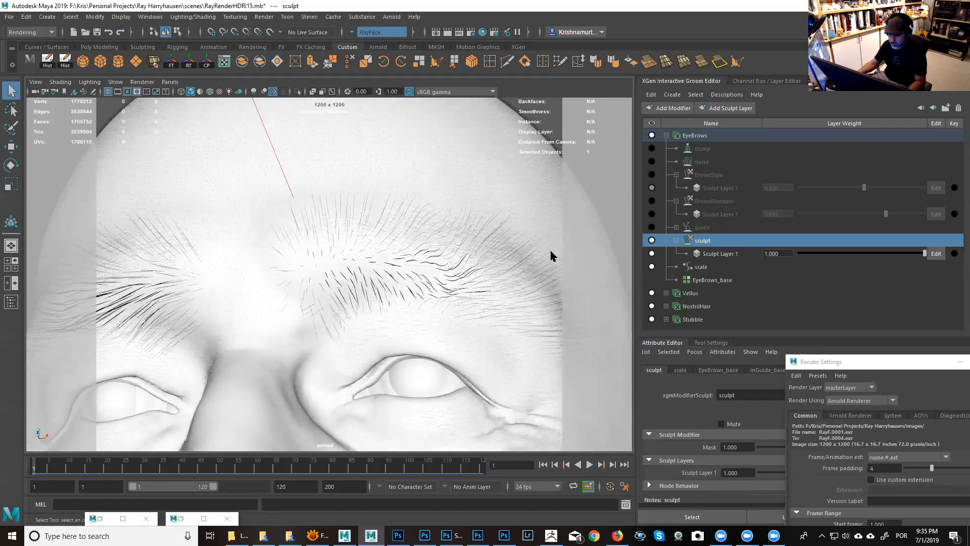
left_click(651, 228)
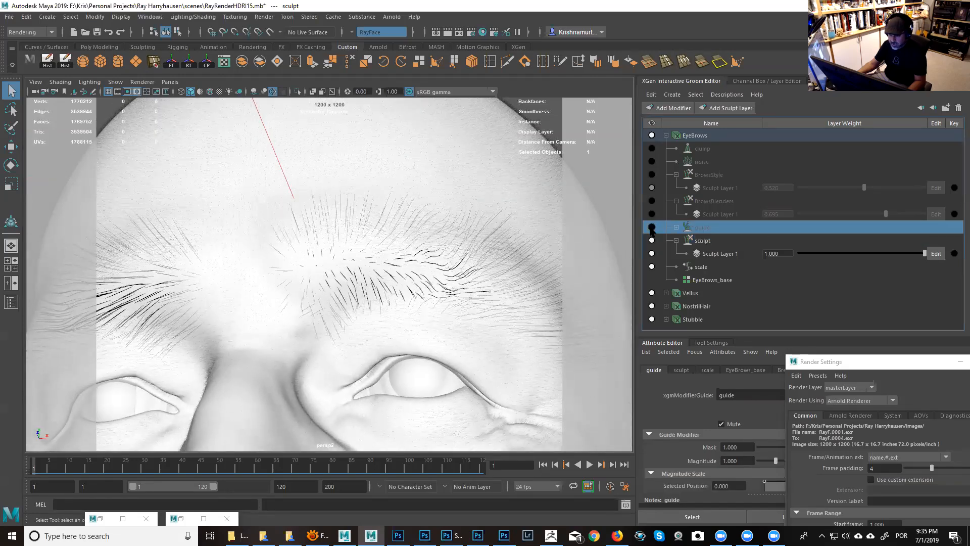
left_click(652, 228)
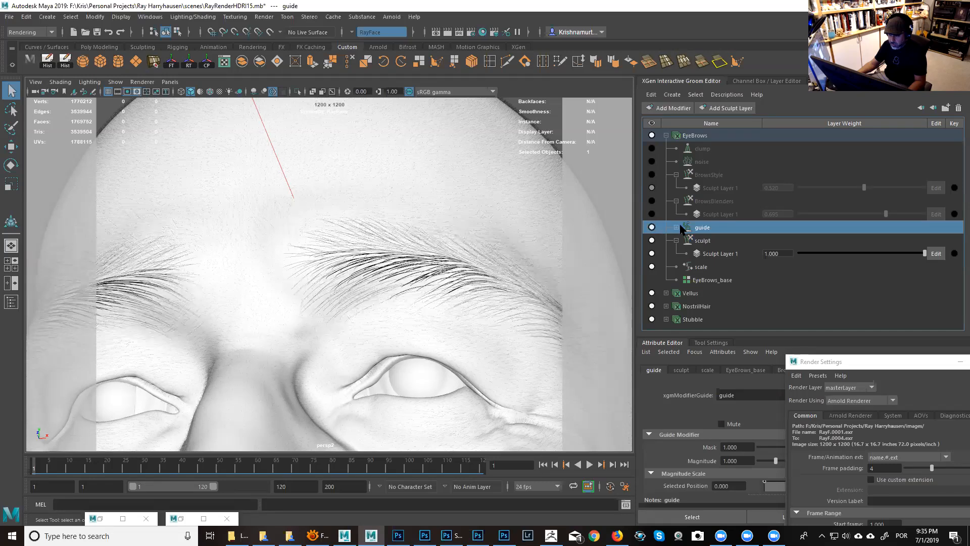
Step: Reveal the inGuide description under the guide modifier and inspect its guide splines along the brow
left_click(653, 241)
middle_click_drag(441, 255, 363, 227, "alt")
left_click_drag(446, 266, 353, 256, "alt")
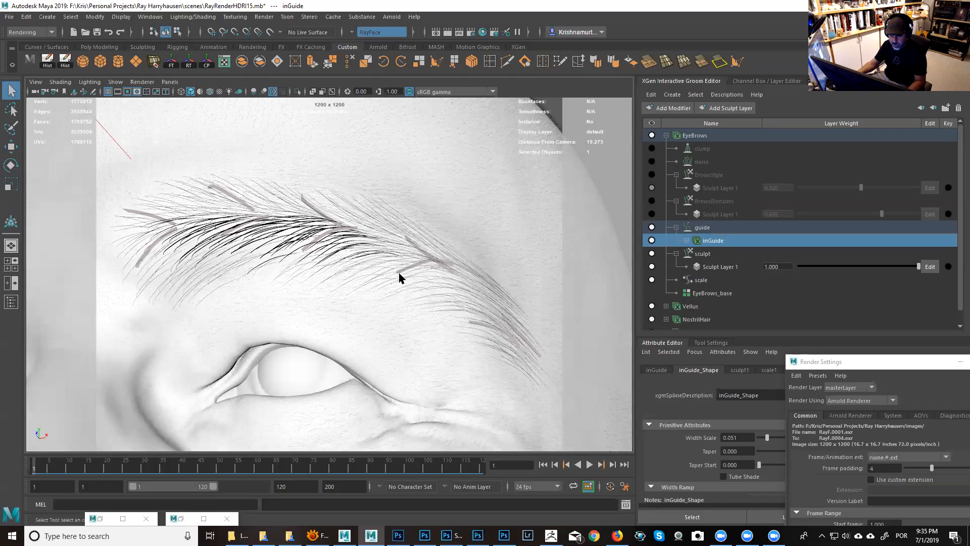
scroll(408, 288, "up", 4)
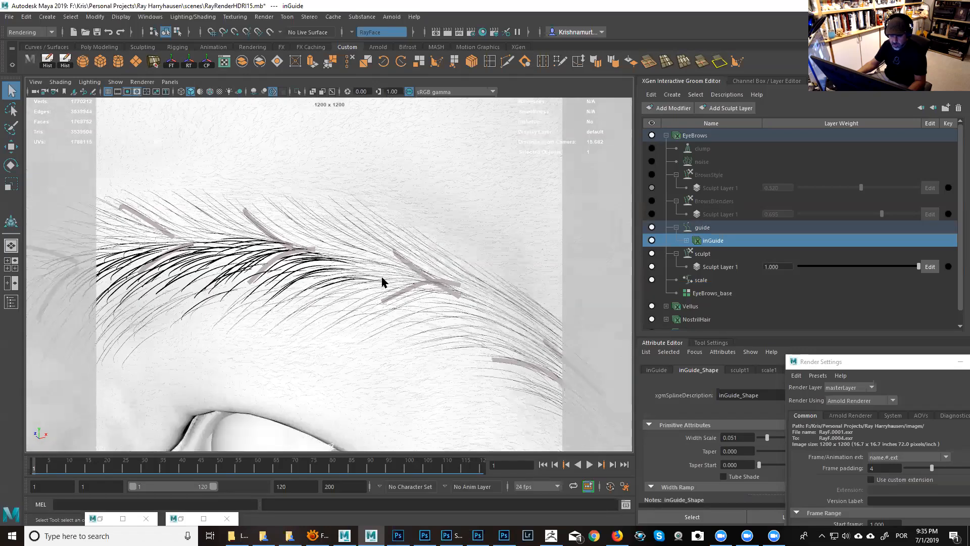
scroll(371, 275, "down", 1)
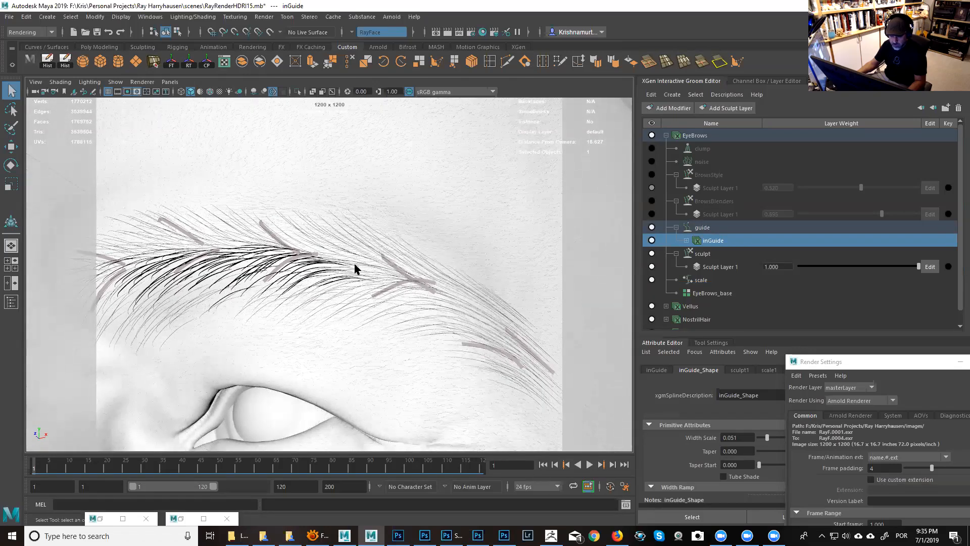
left_click_drag(326, 247, 423, 268, "alt")
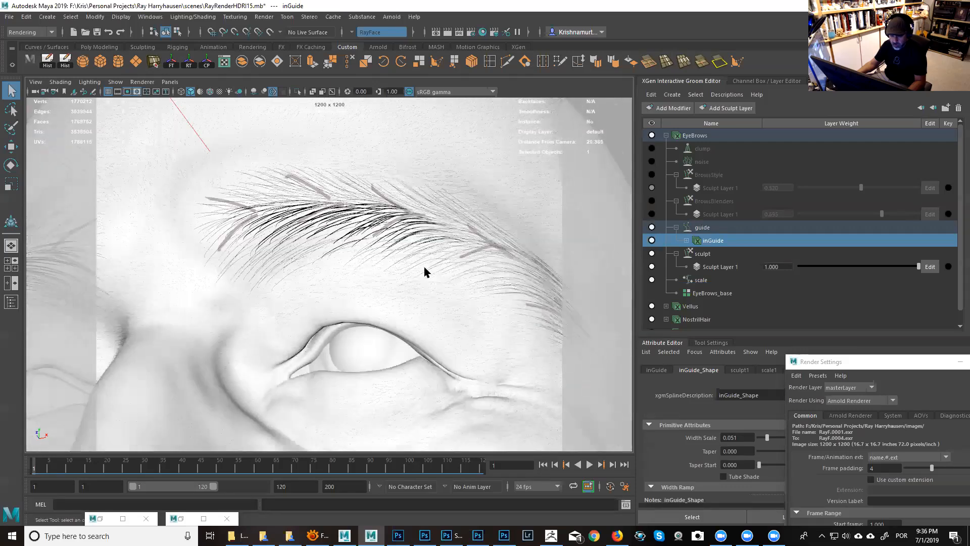
right_click_drag(425, 271, 408, 251, "alt")
middle_click_drag(407, 251, 423, 257, "alt")
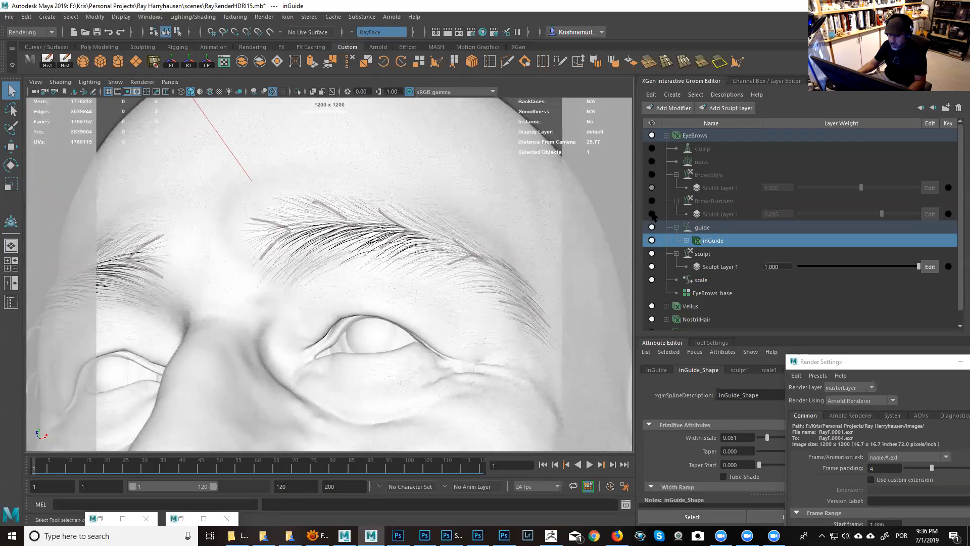
Step: Unmute BrowsBlenders with its Sculpt Layer 1, toggle BrowsStyle to compare its effect, and leave BrowsStyle active
left_click(652, 214)
left_click_drag(469, 271, 477, 277, "alt")
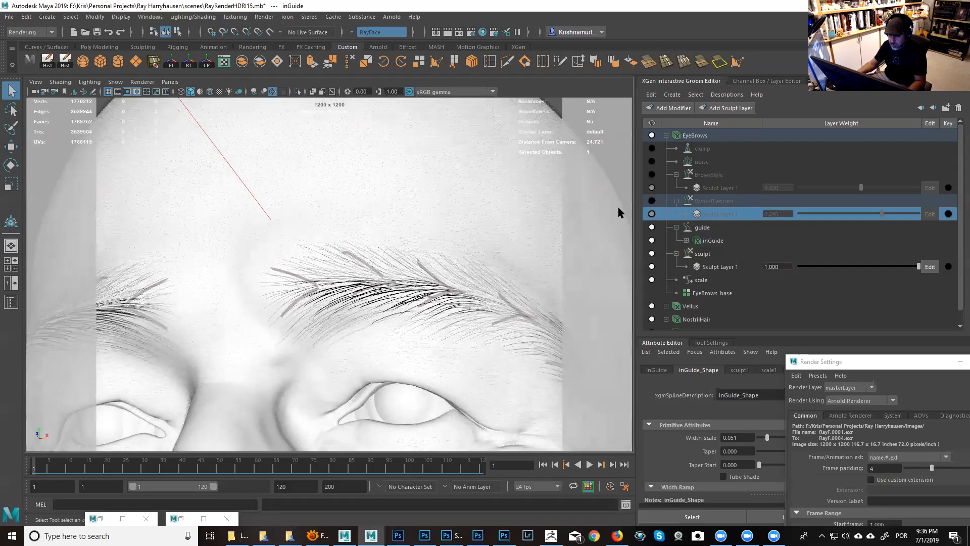
left_click(651, 200)
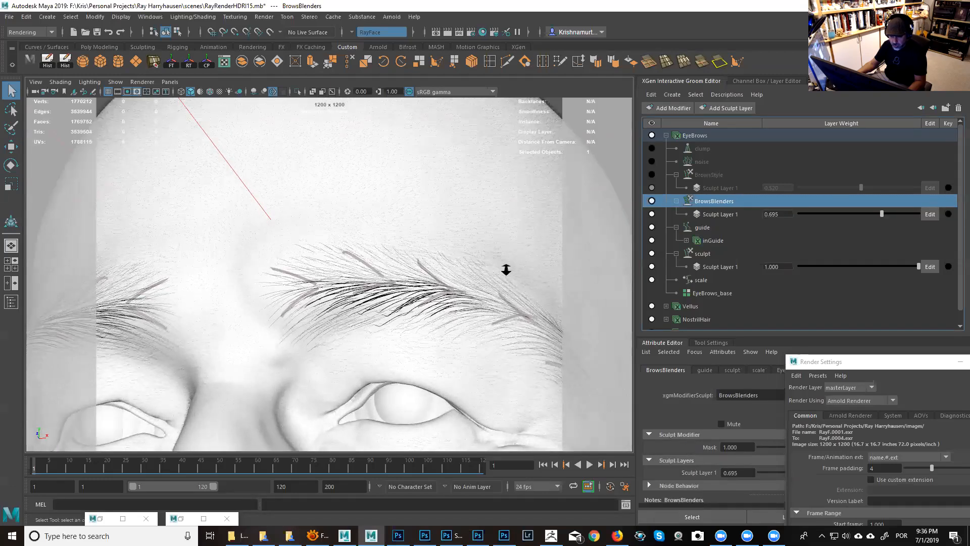
right_click_drag(506, 270, 524, 281, "alt")
left_click(651, 175)
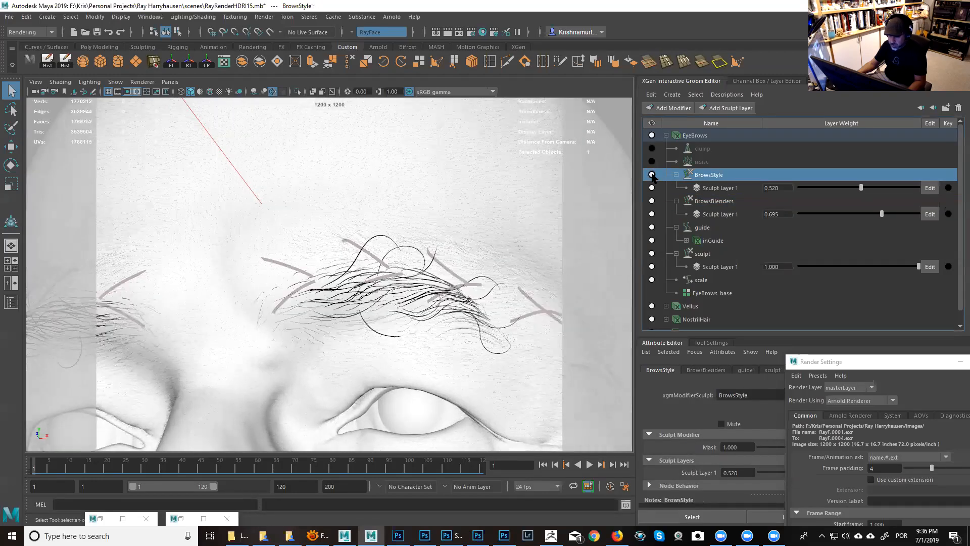
left_click(651, 175)
left_click(651, 175)
Step: Hide the inGuide splines and inspect the stray and curled hairs of both eyebrows up close
left_click(652, 240)
right_click_drag(383, 294, 448, 318, "alt")
middle_click_drag(448, 319, 419, 277, "alt")
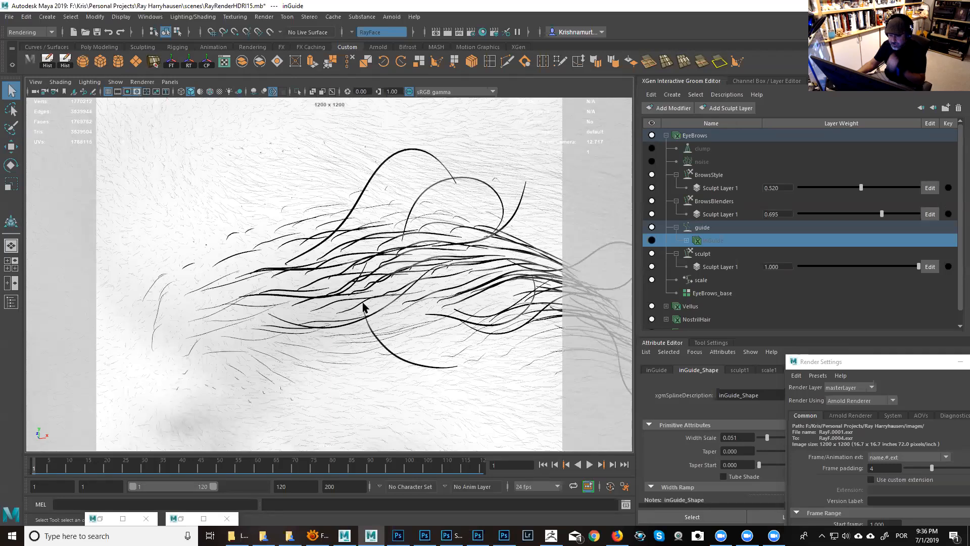
right_click_drag(507, 342, 443, 306, "alt")
middle_click_drag(442, 306, 442, 303, "alt")
left_click_drag(443, 303, 421, 281, "alt")
middle_click_drag(421, 280, 419, 264, "alt")
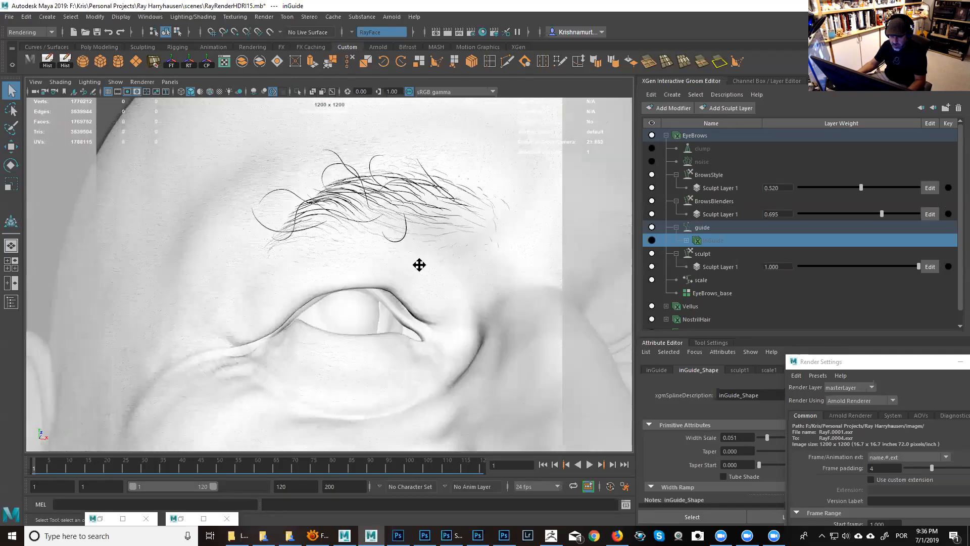
right_click_drag(419, 264, 448, 265, "alt")
middle_click_drag(448, 264, 445, 335, "alt")
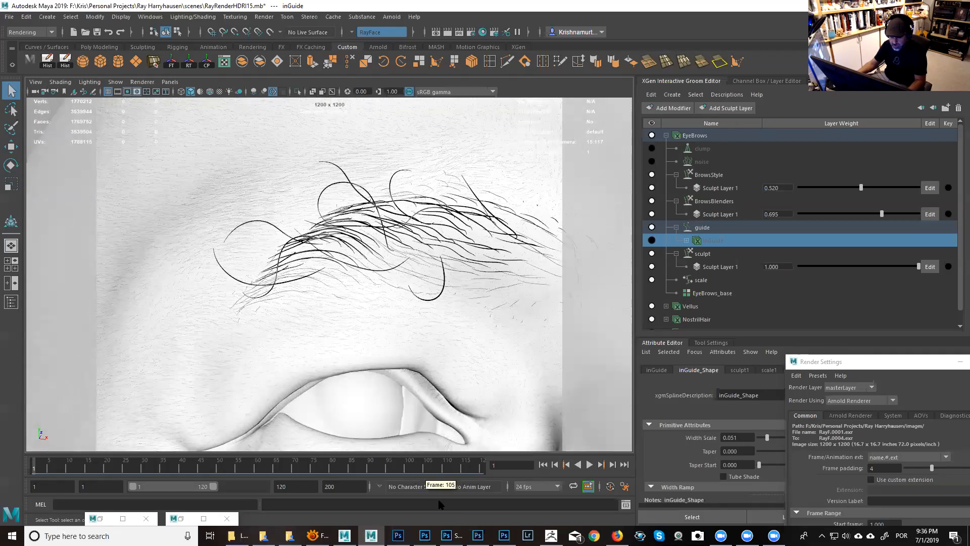
Step: Switch to Photoshop, bring the RayF.0002.exr render forward and examine its eyebrows at 200% zoom
left_click(398, 535)
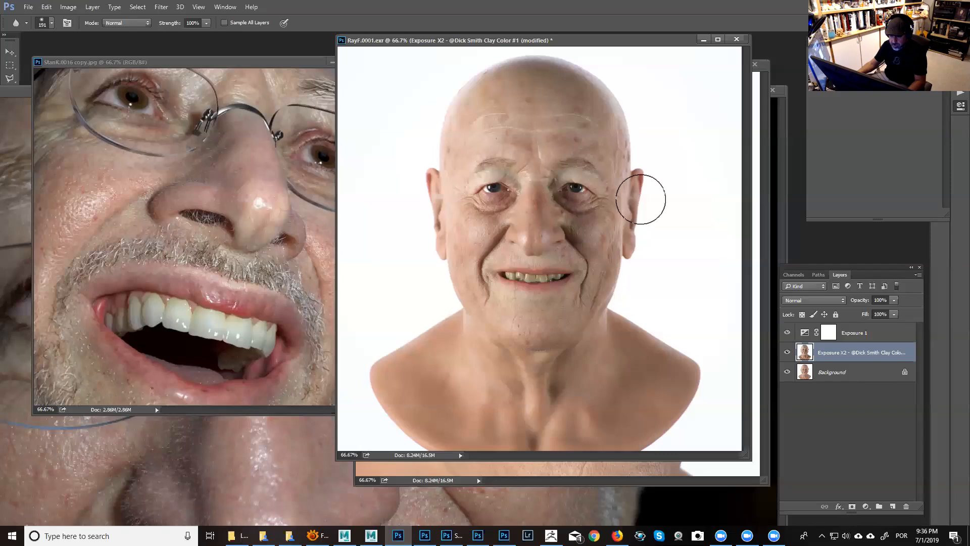
left_click(756, 121)
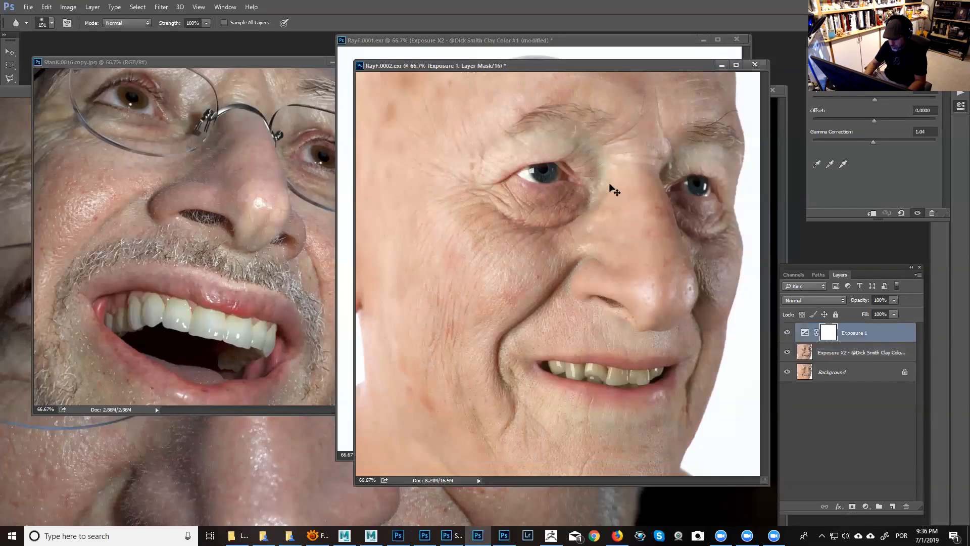
key("ctrl+plus")
key("ctrl+plus")
left_click_drag(764, 253, 759, 128)
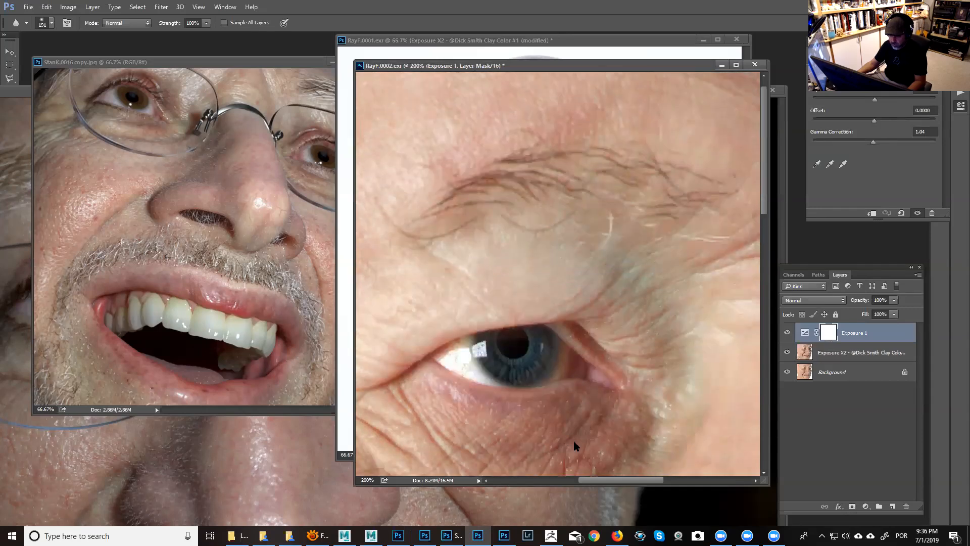
left_click_drag(634, 483, 743, 482)
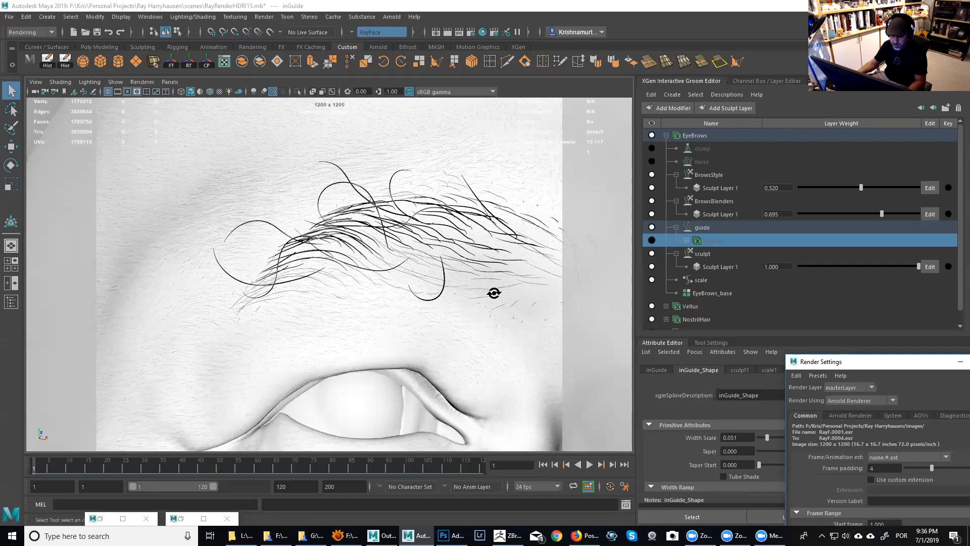
Step: Switch back to Maya and inspect the styled brow hairs above the character's left eye
right_click_drag(494, 294, 439, 281, "alt")
middle_click_drag(356, 275, 260, 245, "alt")
left_click_drag(431, 268, 328, 265, "alt")
middle_click_drag(329, 264, 334, 378, "alt")
right_click_drag(326, 290, 356, 314, "alt")
middle_click_drag(357, 313, 542, 90, "alt")
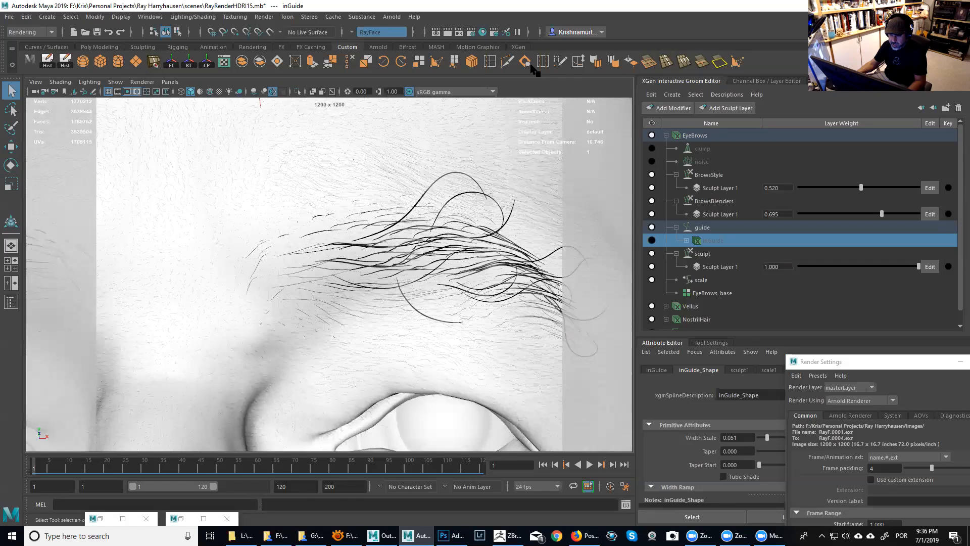
Step: Show the XGen grooming tools and toggle BrowsBlenders and BrowsStyle to compare their effects, leaving both active
left_click(518, 47)
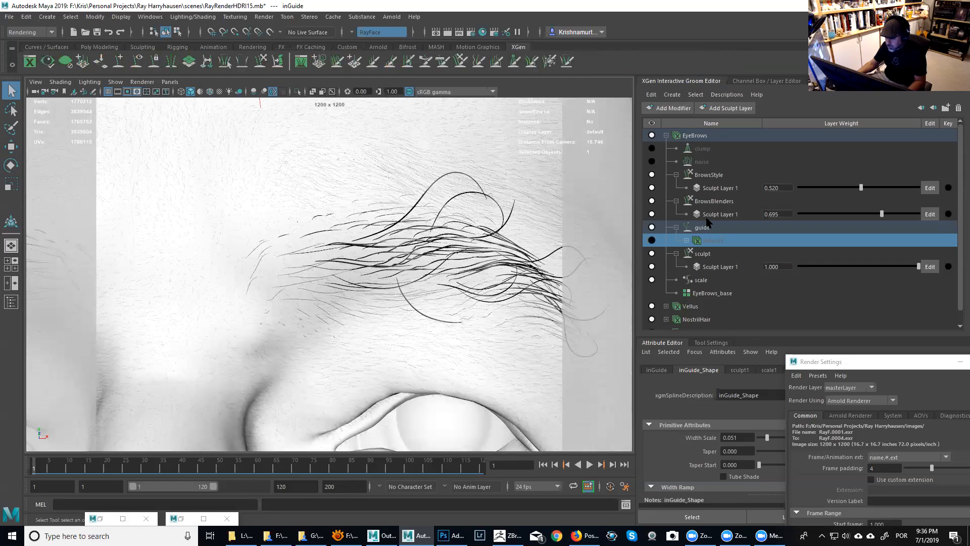
left_click(652, 202)
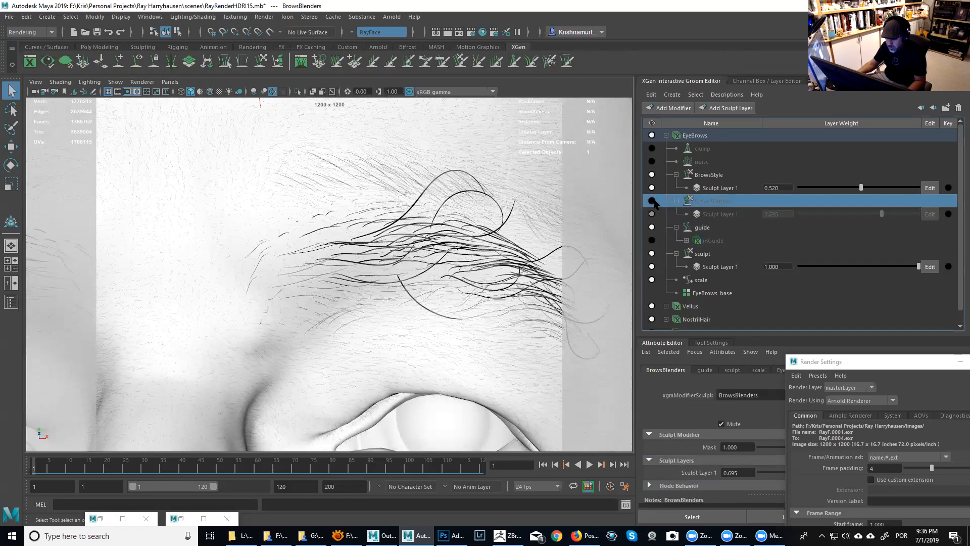
left_click(652, 201)
left_click(652, 175)
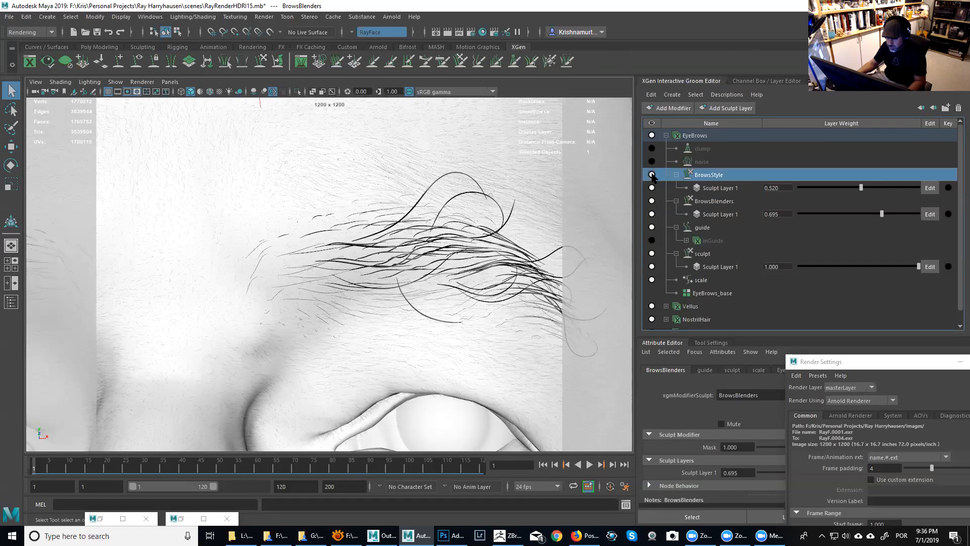
left_click(652, 175)
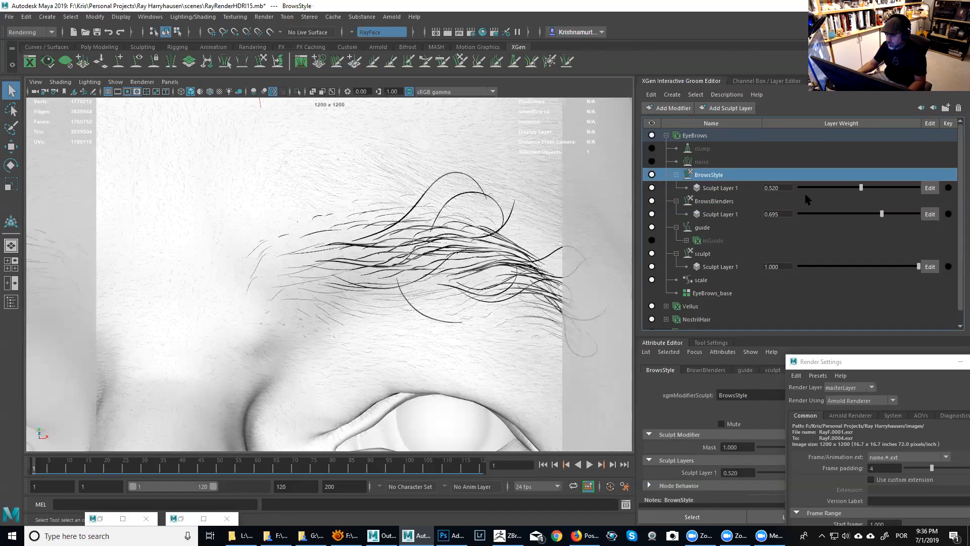
Step: Freeze all the hairs of both eyebrows in the BrowsStyle sculpt layer with the Freeze brush
scroll(487, 275, "up", 5)
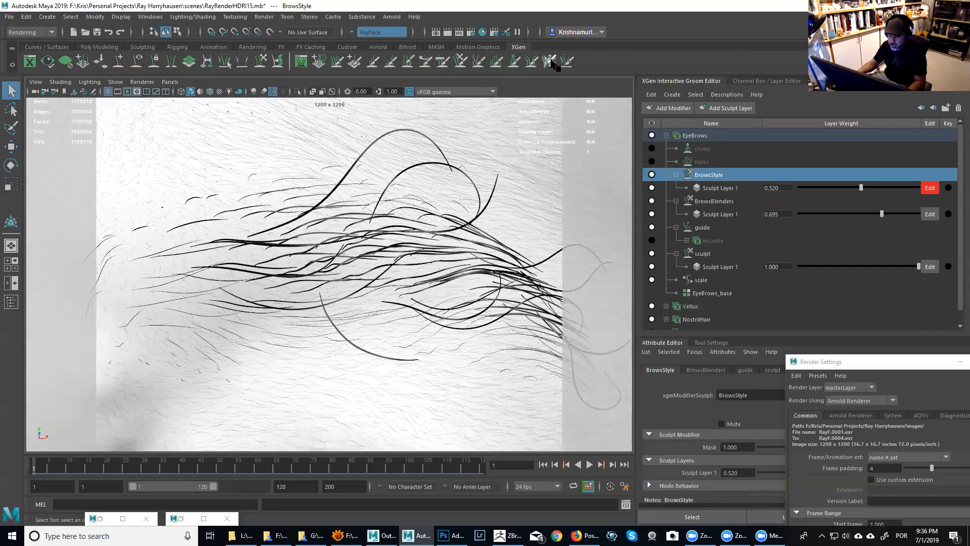
left_click(552, 63)
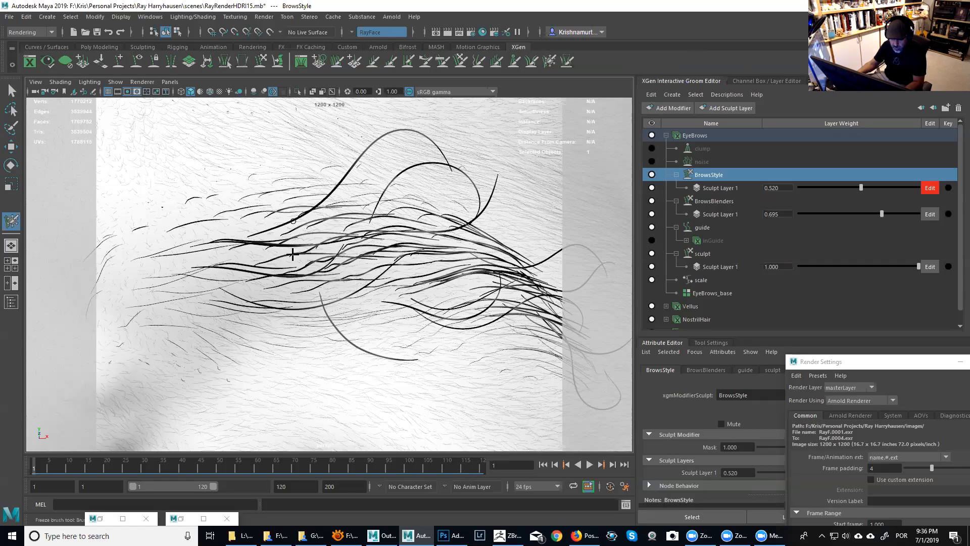
middle_click_drag(396, 276, 345, 224, "alt")
right_click_drag(339, 227, 282, 227, "alt")
mouse_move(334, 225)
middle_mouse_down("alt")
mouse_move(431, 221)
mouse_move(403, 205)
mouse_move(425, 184)
middle_mouse_up("alt")
left_click(550, 62)
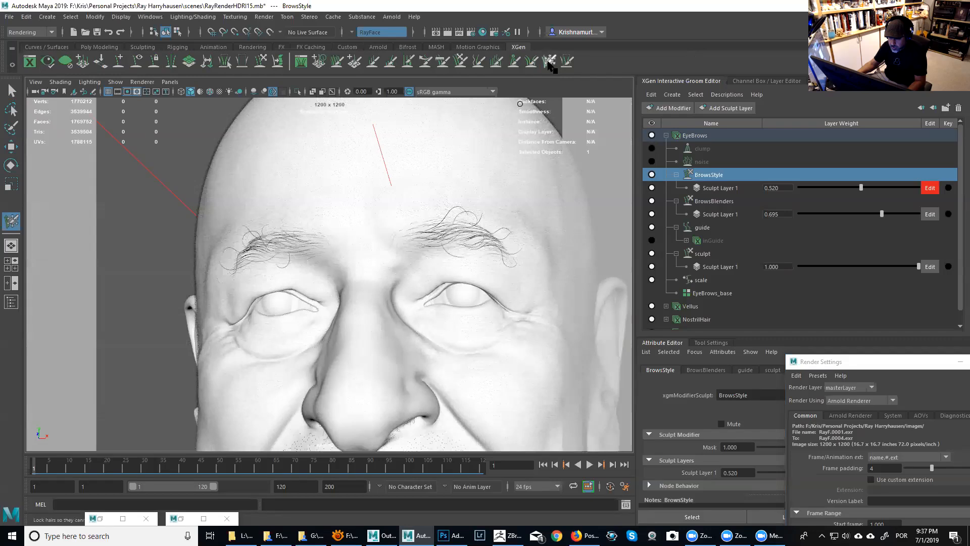
mouse_move(454, 245)
left_mouse_down()
mouse_move(513, 251)
mouse_move(428, 212)
left_mouse_up()
left_click_drag(217, 286, 300, 213)
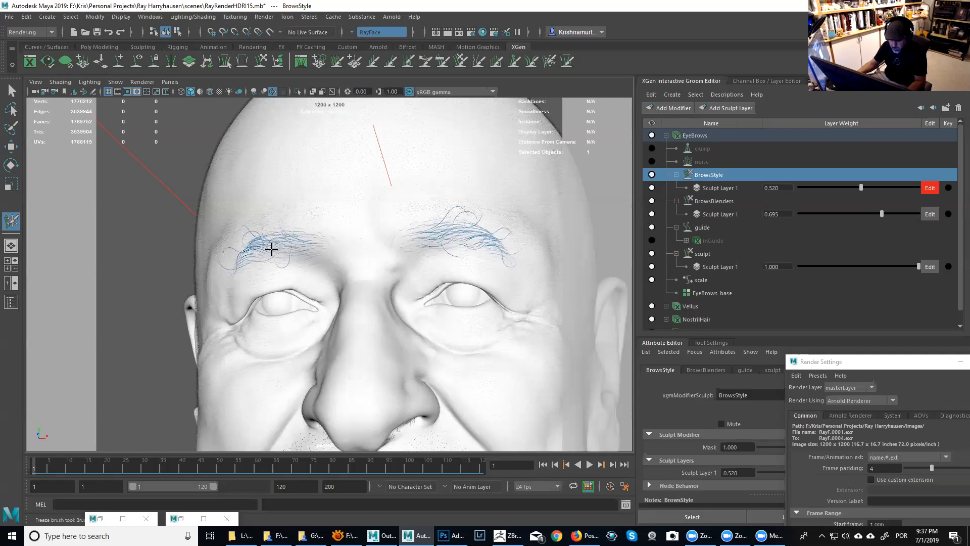
Step: Unfreeze a single hair in the outer half of the brow above the character's left eye
scroll(321, 299, "up", 5)
middle_click_drag(321, 299, 263, 314, "alt")
right_click_drag(364, 272, 389, 282, "alt")
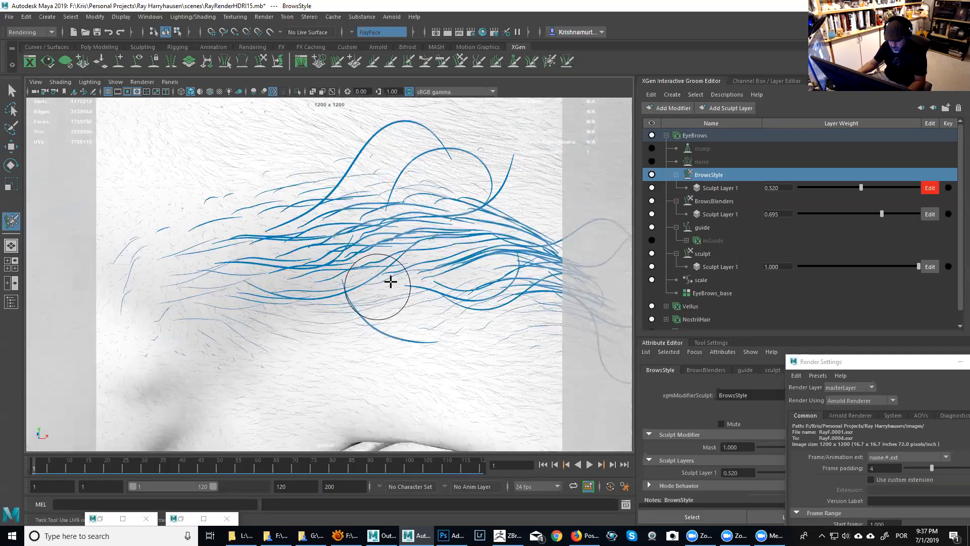
key("m")
mouse_move(425, 252)
left_mouse_down()
mouse_move(434, 239)
mouse_move(444, 253)
mouse_move(452, 243)
left_mouse_up()
scroll(419, 240, "up", 4)
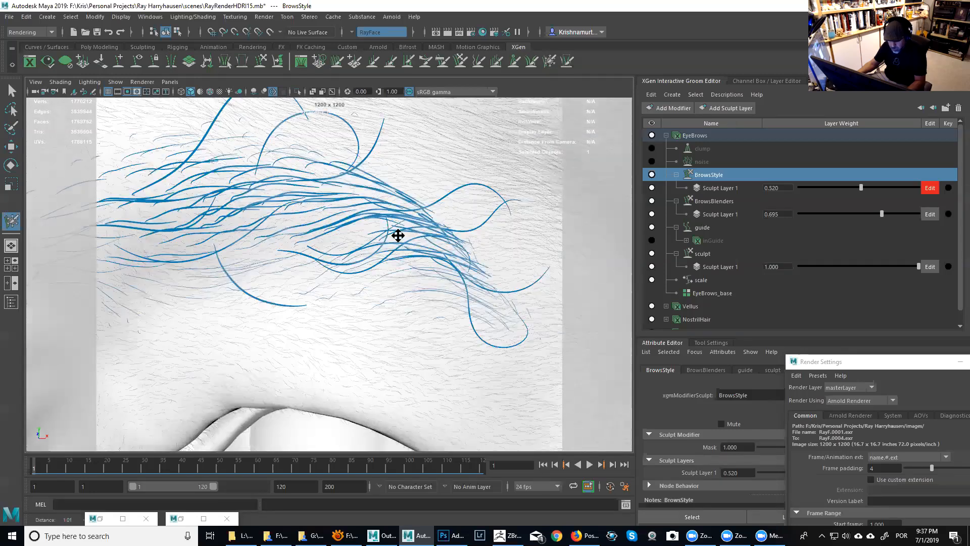
right_click_drag(422, 249, 428, 262, "alt")
middle_click_drag(429, 262, 421, 287, "alt")
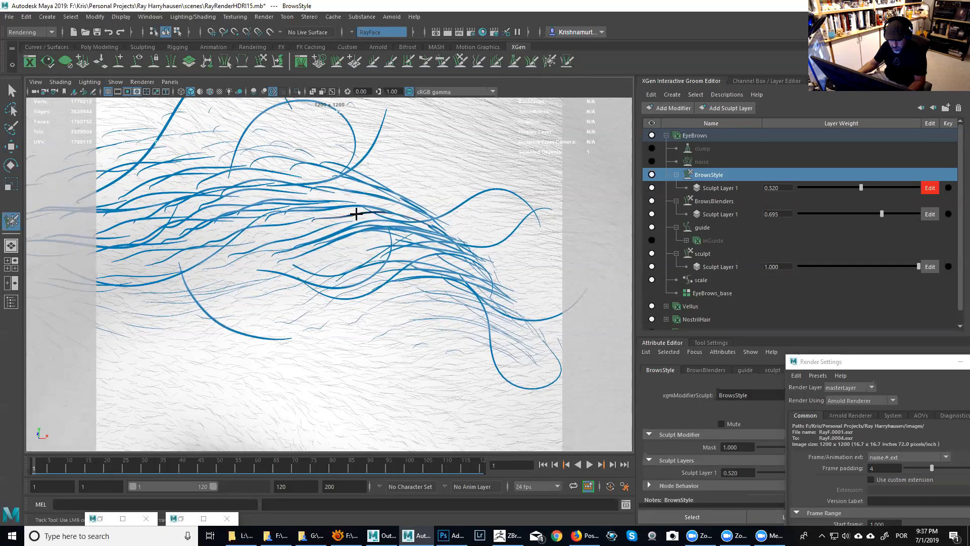
scroll(451, 229, "down", 3)
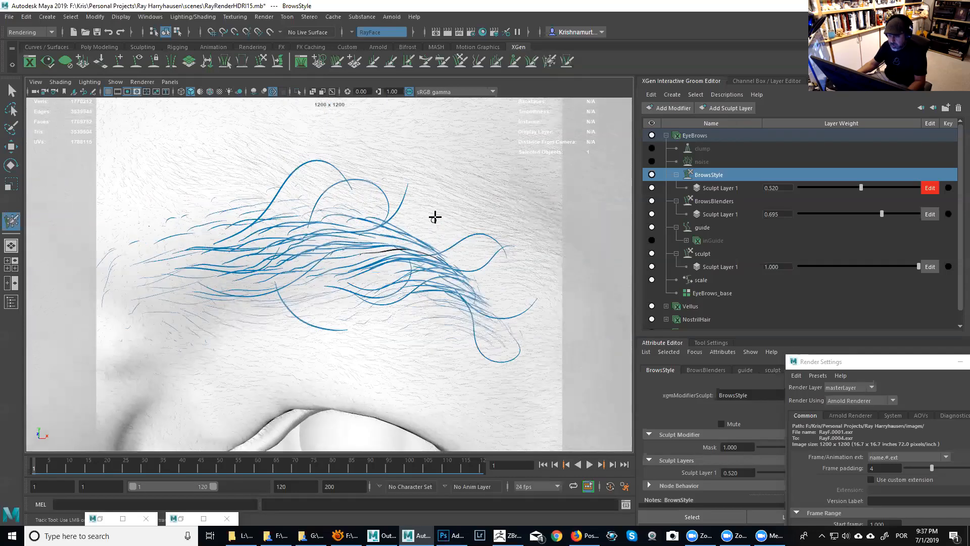
Step: Activate the Comb brush, show its tool settings with Render Settings out of the way, and set the brush size to 125
left_click_drag(870, 355, 870, 380)
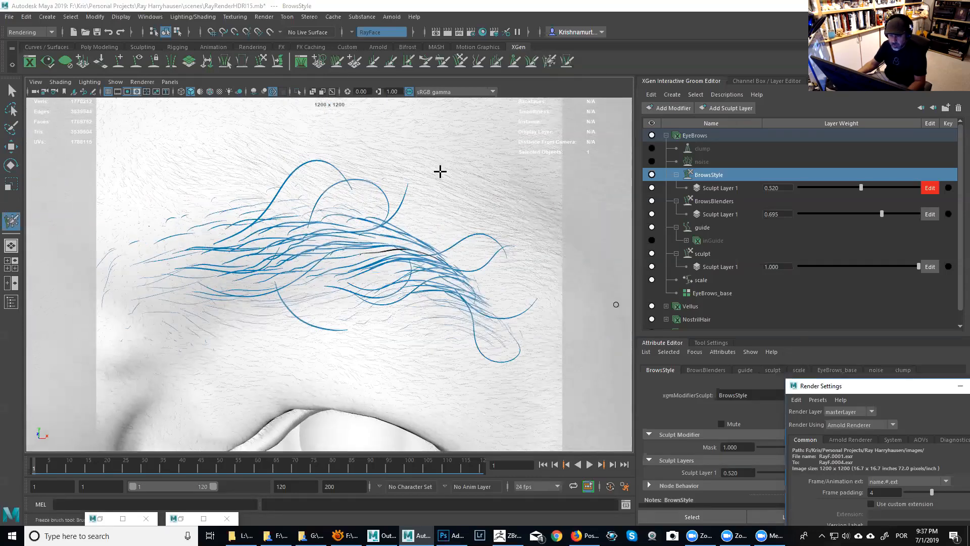
left_click(441, 63)
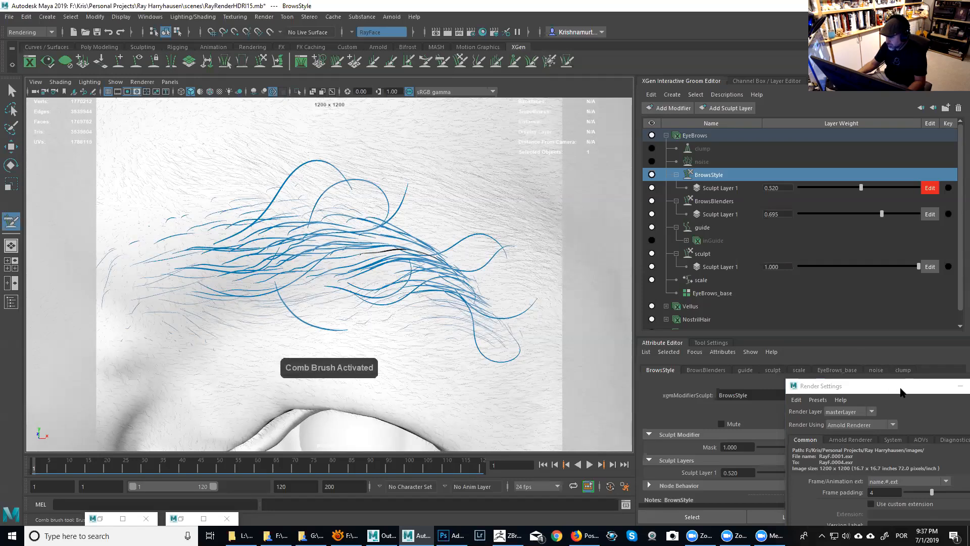
left_click(959, 385)
left_click(713, 342)
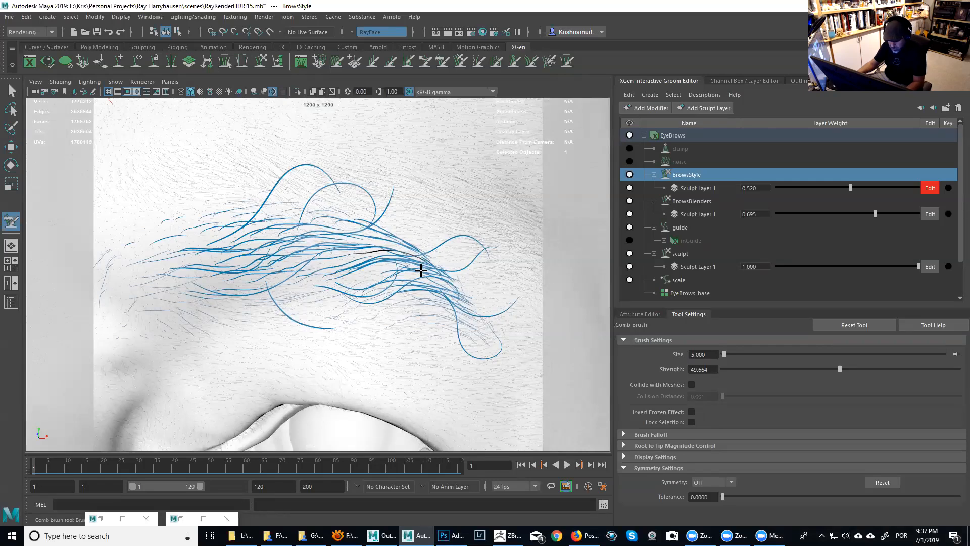
key("b")
left_click_drag(410, 252, 453, 253)
mouse_move(386, 241)
left_mouse_down()
mouse_move(438, 241)
mouse_move(401, 258)
left_mouse_up()
key("b")
key("b")
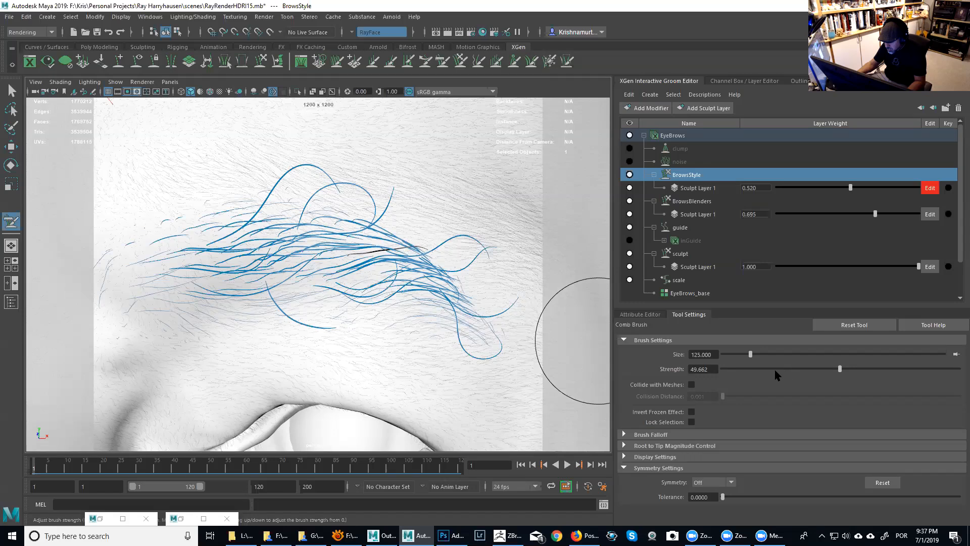
Step: Comb the unfrozen hair upward out of the mass of frozen brow hairs
scroll(333, 284, "up", 4)
middle_click_drag(346, 253, 456, 279, "alt")
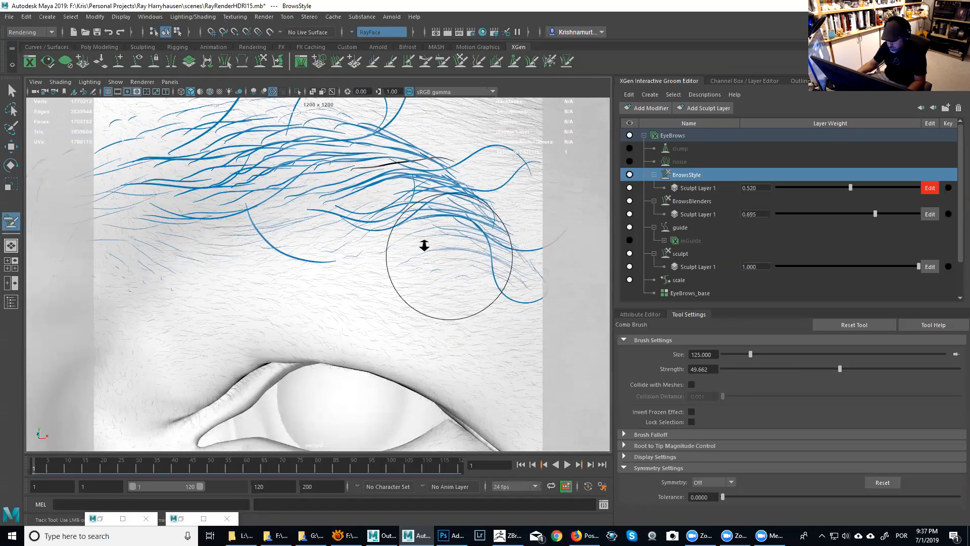
scroll(424, 249, "down", 3)
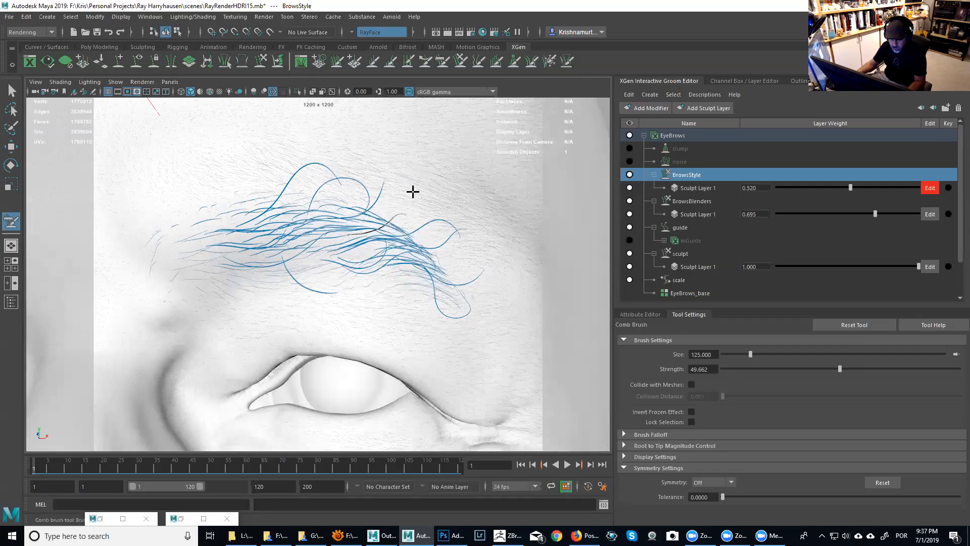
mouse_move(506, 535)
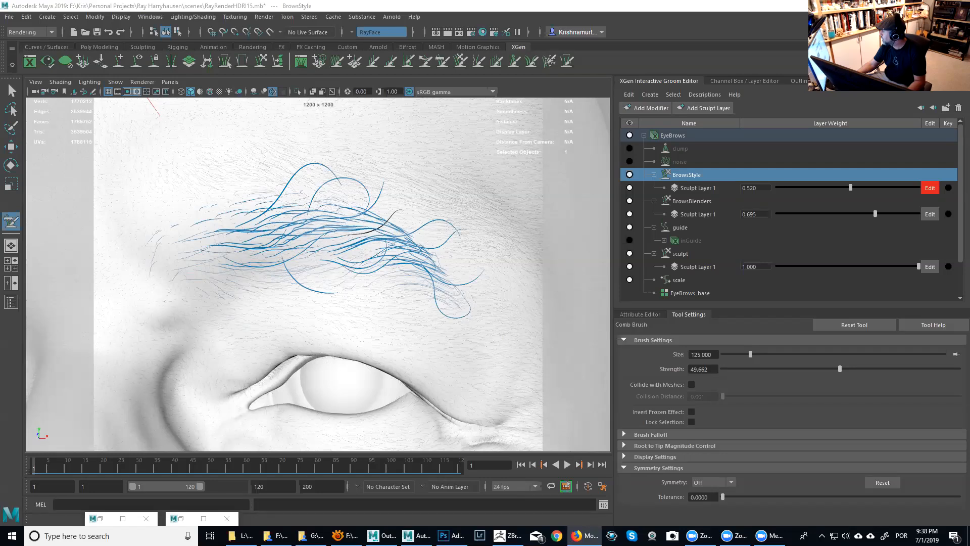
left_click(795, 451)
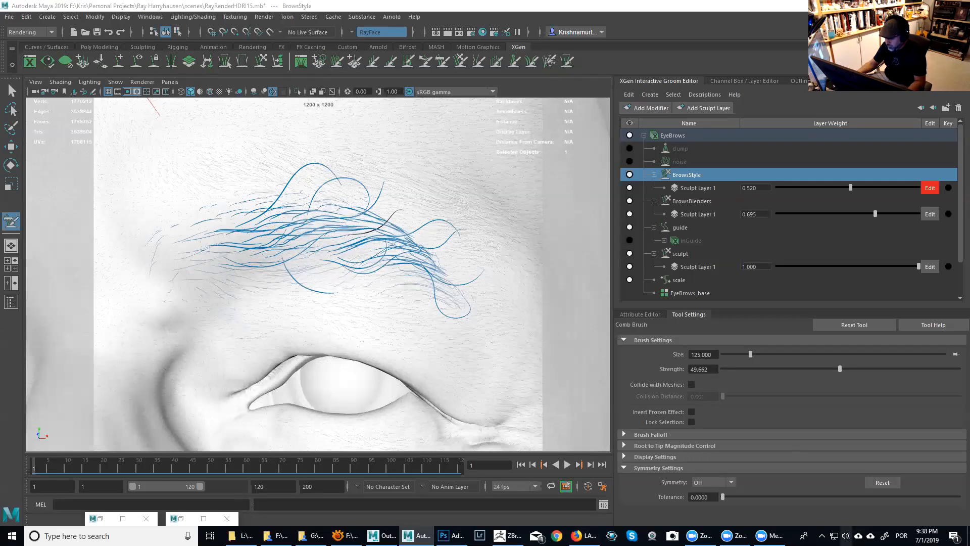
left_click(821, 535)
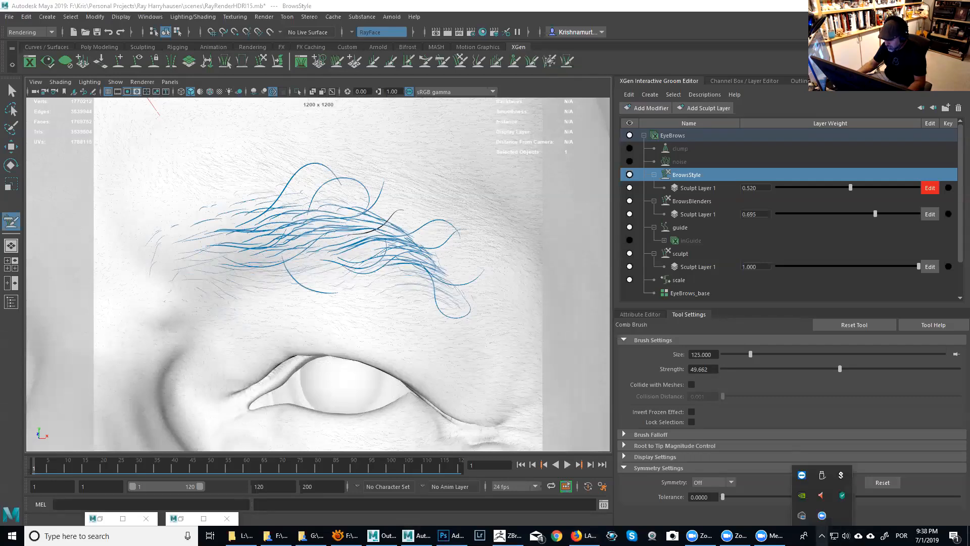
left_click(427, 244)
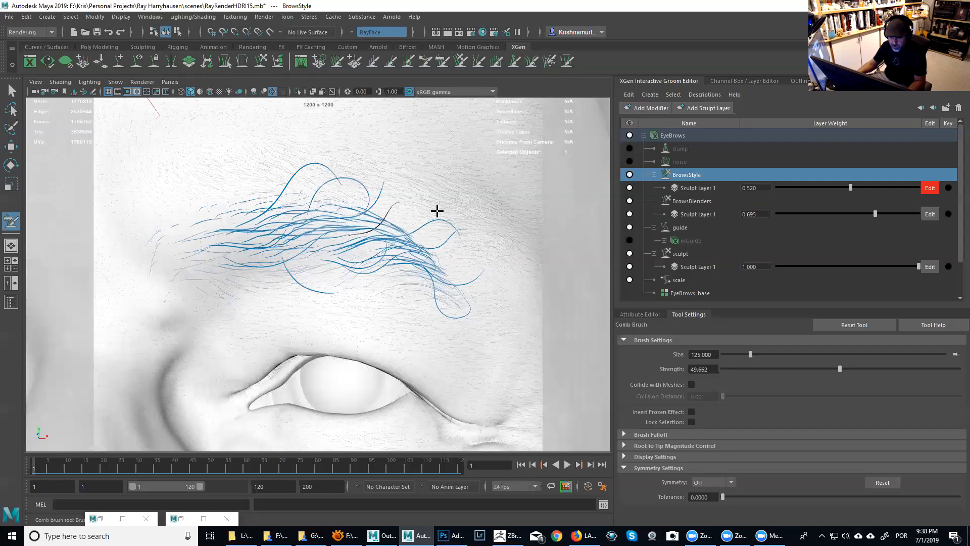
Step: Comb the tip of the unfrozen hair further up so that it stands clear above the brow
right_click_drag(427, 223, 428, 255, "alt")
middle_click_drag(428, 255, 404, 313, "alt")
left_click_drag(421, 241, 376, 186)
left_click_drag(411, 322, 397, 210)
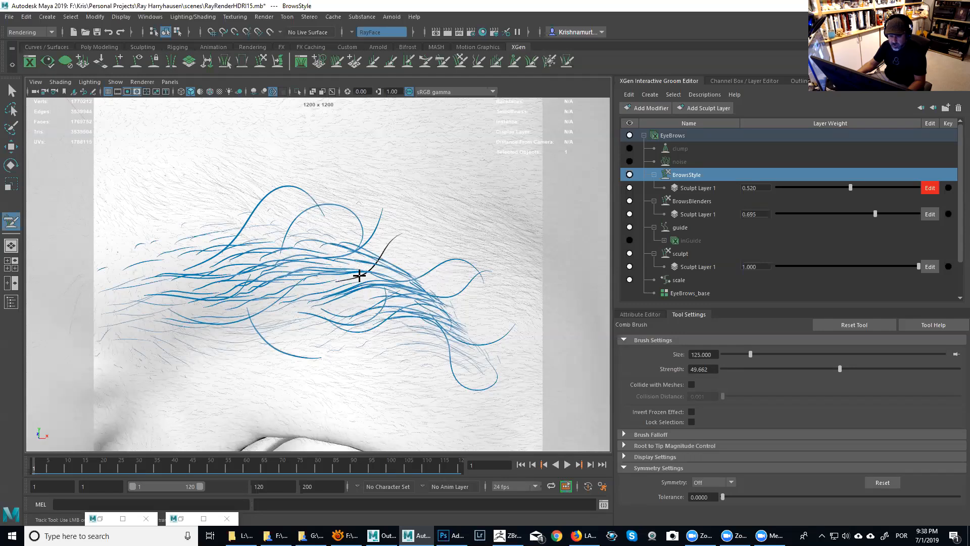
scroll(409, 228, "down", 2)
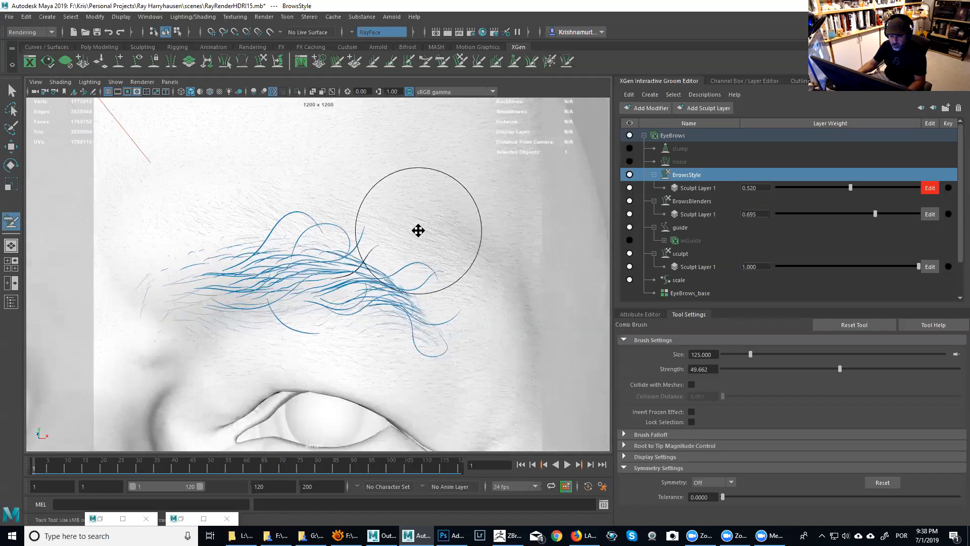
Step: Lengthen the unfrozen hair with the Length brush, then comb its tip over into an outward, downward curl
left_click(372, 65)
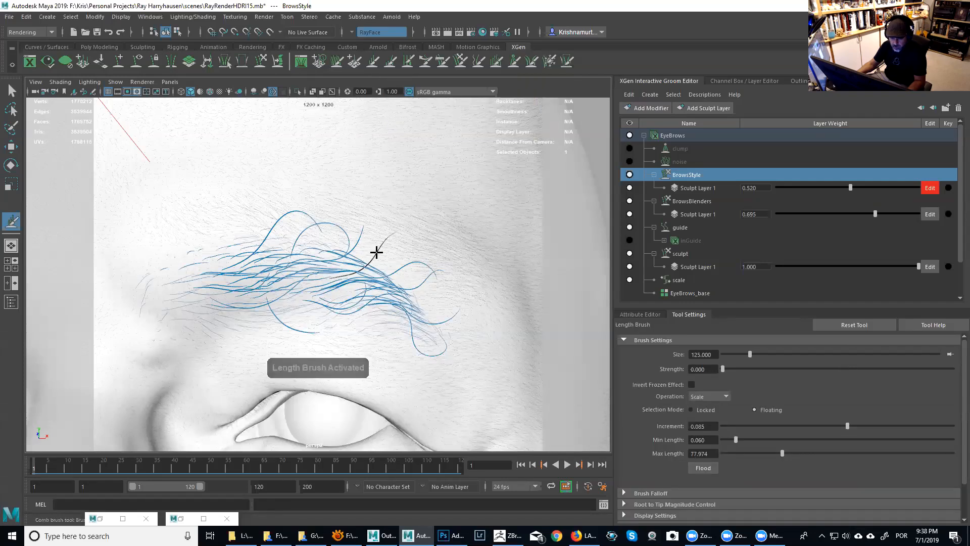
scroll(399, 273, "up", 3)
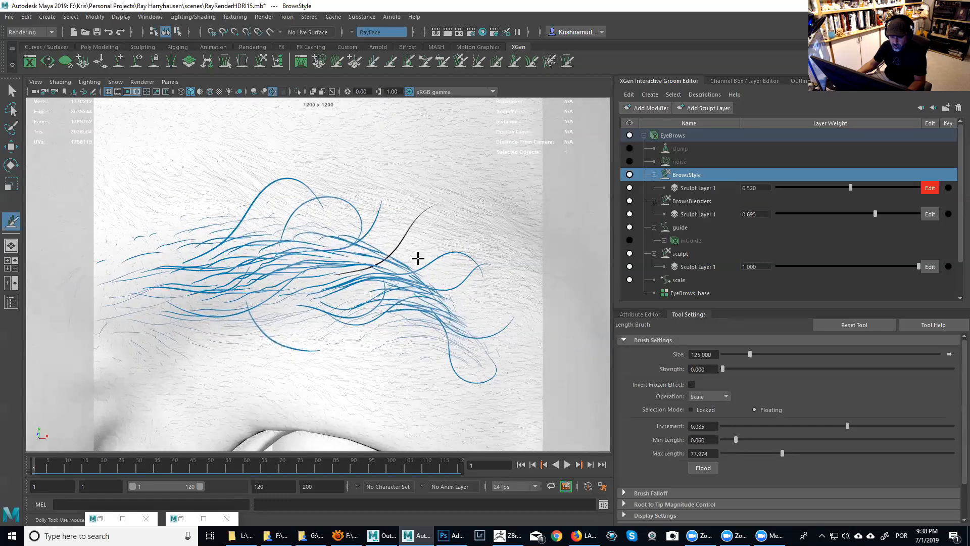
left_click(441, 62)
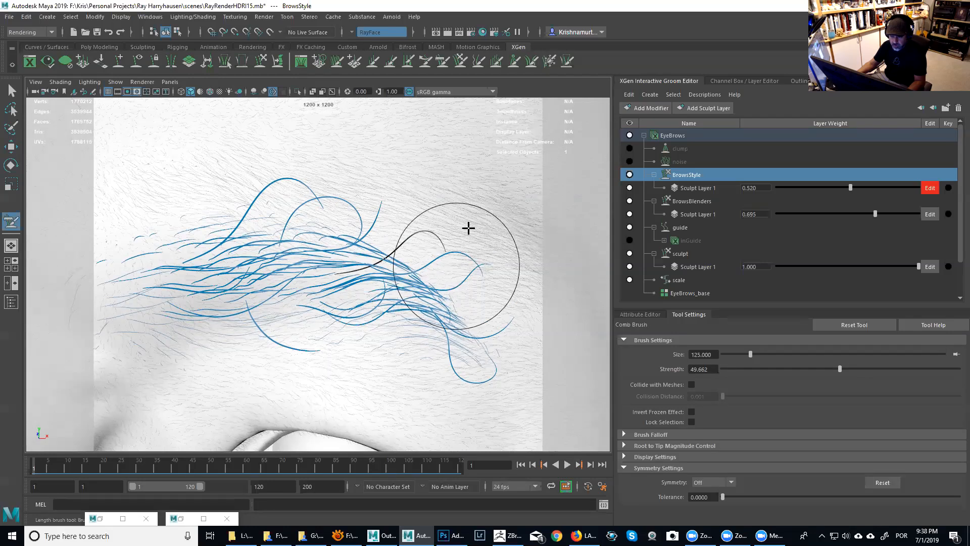
scroll(455, 296, "up", 5)
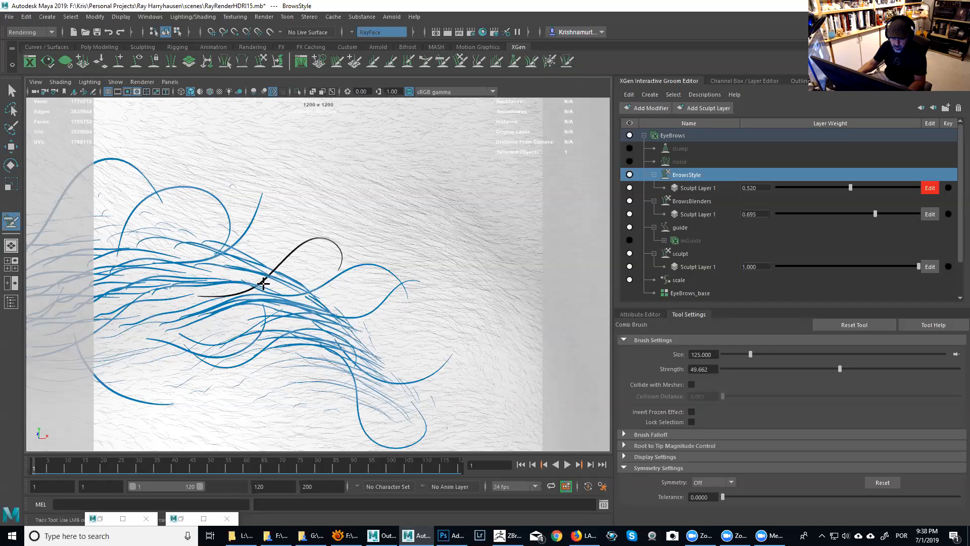
scroll(416, 296, "down", 1)
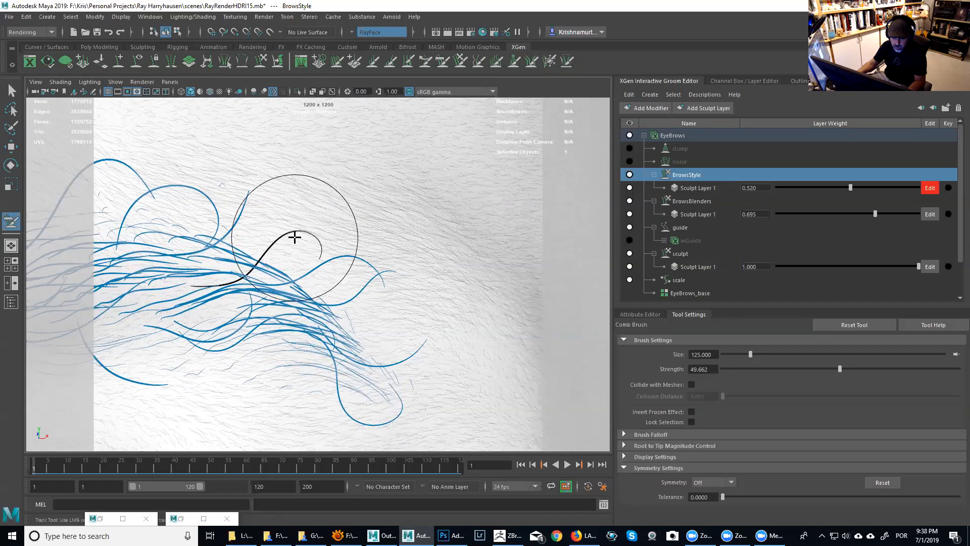
Step: Orbit around the brow to check from several angles how the curled stray hair sits relative to the skin
right_click_drag(392, 237, 354, 221, "alt")
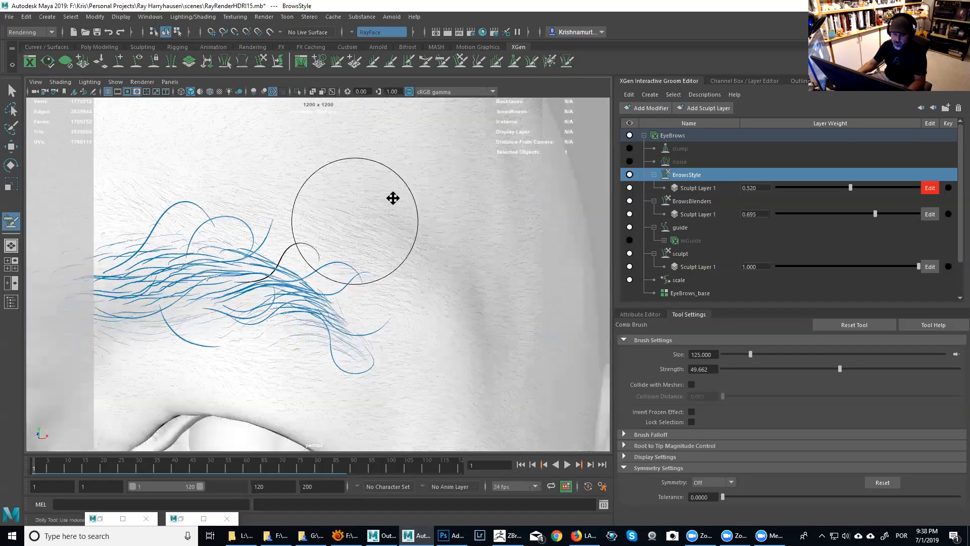
middle_click_drag(393, 198, 475, 145, "alt")
middle_click_drag(396, 243, 493, 198, "alt")
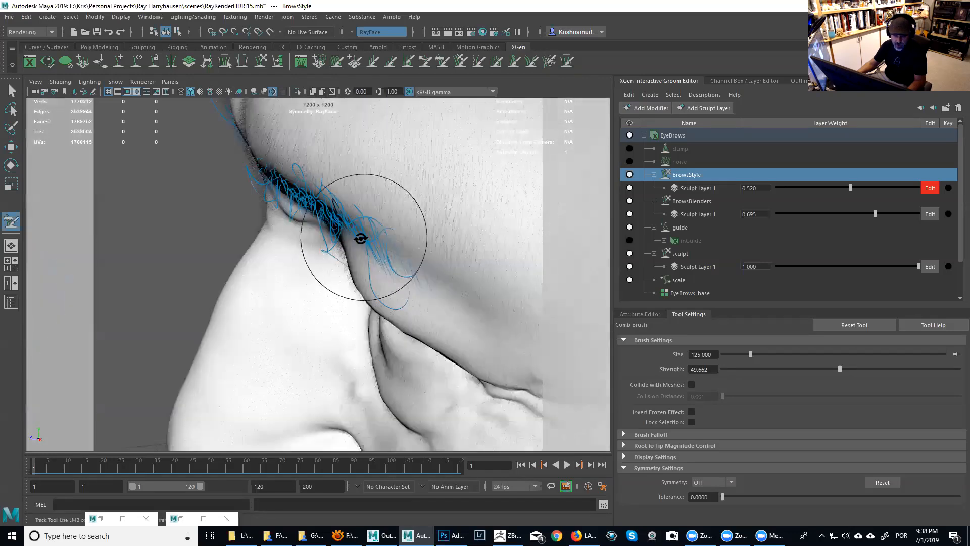
left_click_drag(360, 238, 342, 253, "alt")
right_click_drag(342, 253, 379, 247, "alt")
middle_click_drag(353, 273, 404, 220, "alt")
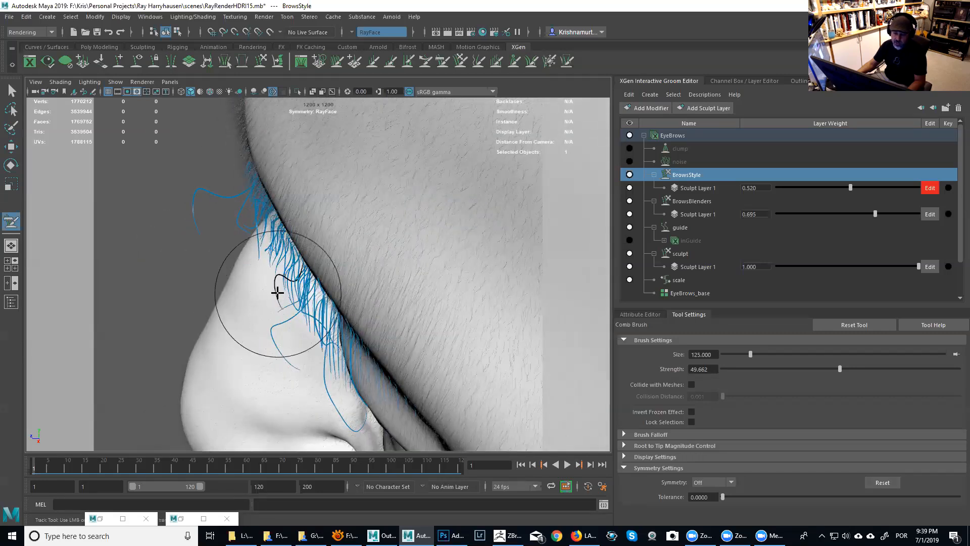
mouse_move(303, 281)
left_mouse_down("alt")
mouse_move(357, 271)
mouse_move(332, 258)
mouse_move(378, 245)
left_mouse_up("alt")
middle_click_drag(378, 245, 329, 294, "alt")
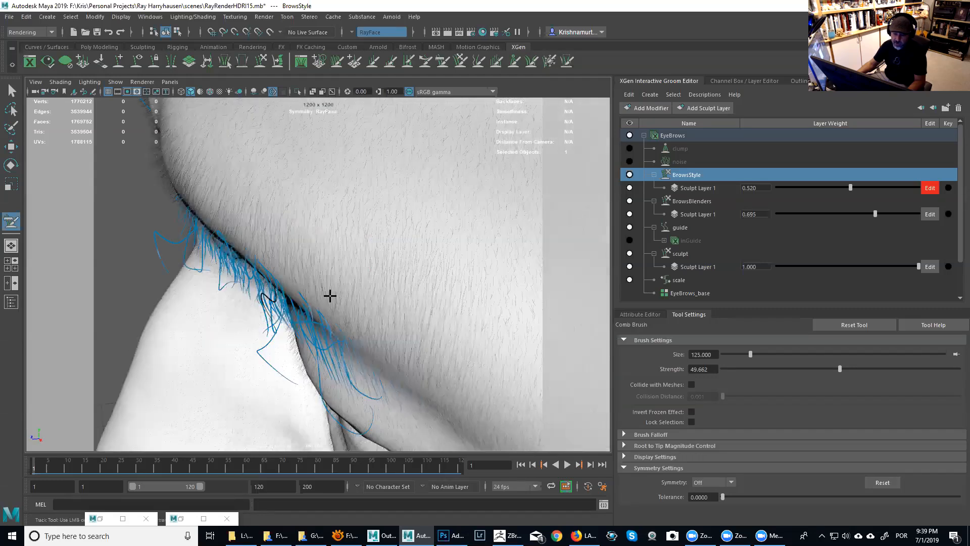
left_click_drag(328, 295, 405, 221, "alt")
middle_click_drag(405, 221, 244, 390, "alt")
left_click_drag(244, 390, 311, 316, "alt")
middle_click_drag(312, 316, 256, 420, "alt")
left_click_drag(256, 420, 384, 263, "alt")
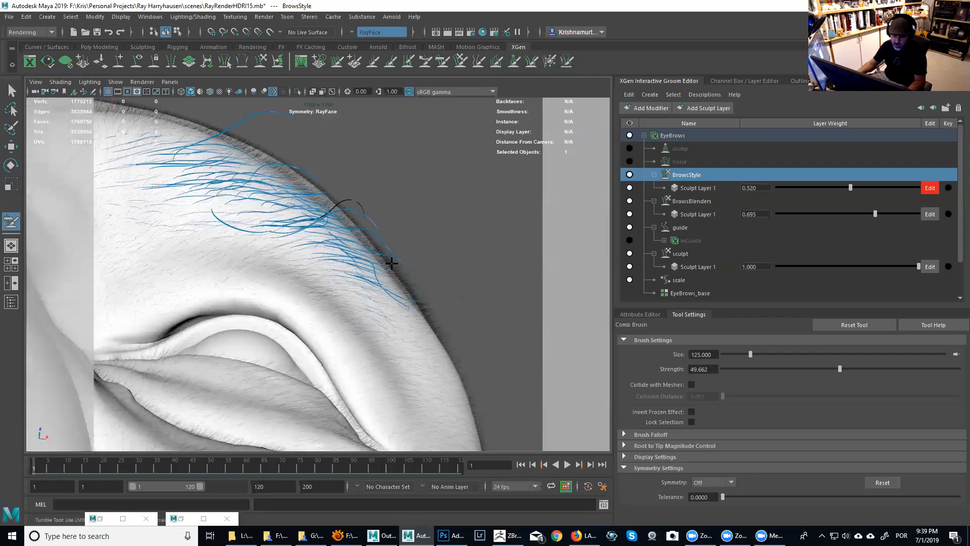
left_click_drag(406, 232, 379, 273, "alt")
right_click_drag(424, 278, 381, 251, "alt")
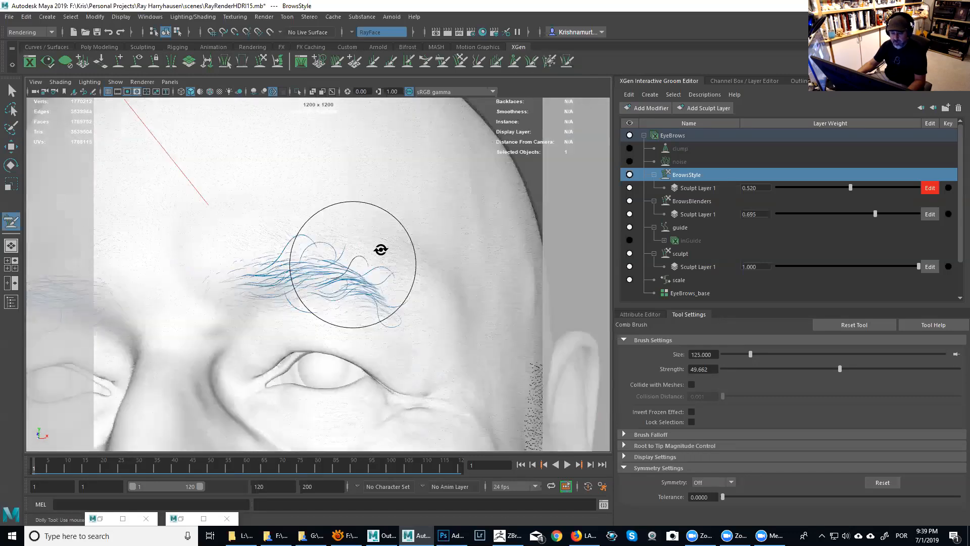
Step: Examine the curled stray hair from the front against the frozen brow hairs, both up close and with the eye in view
left_click_drag(381, 251, 359, 268, "alt")
middle_click_drag(306, 298, 342, 282, "alt")
scroll(377, 279, "up", 2)
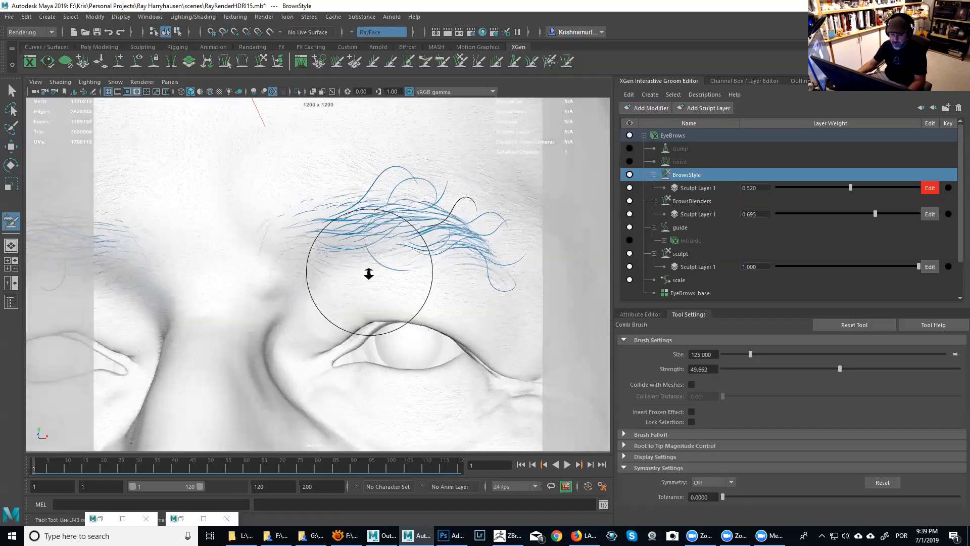
scroll(404, 282, "up", 4)
left_click_drag(366, 314, 379, 297, "alt")
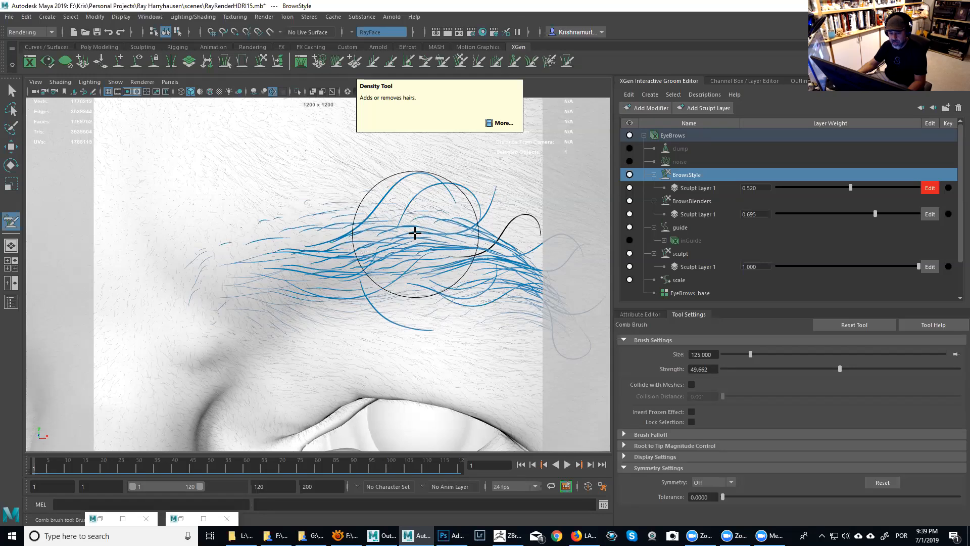
scroll(414, 231, "down", 3)
left_click_drag(414, 228, 418, 199, "alt")
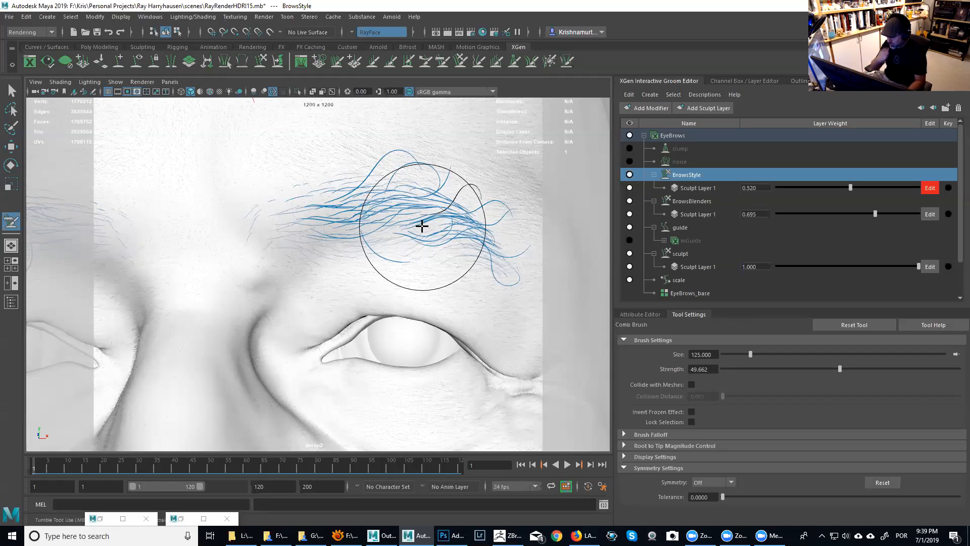
left_click_drag(469, 251, 455, 252, "alt")
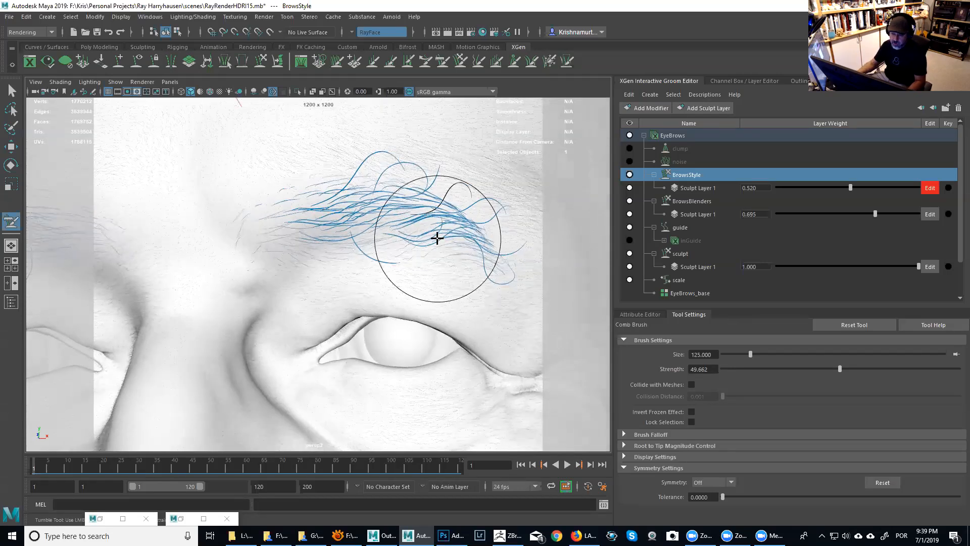
Step: Examine the styled brow and its curled stray hairs from the front, both close up and together with the eye
left_click_drag(369, 284, 361, 277, "alt")
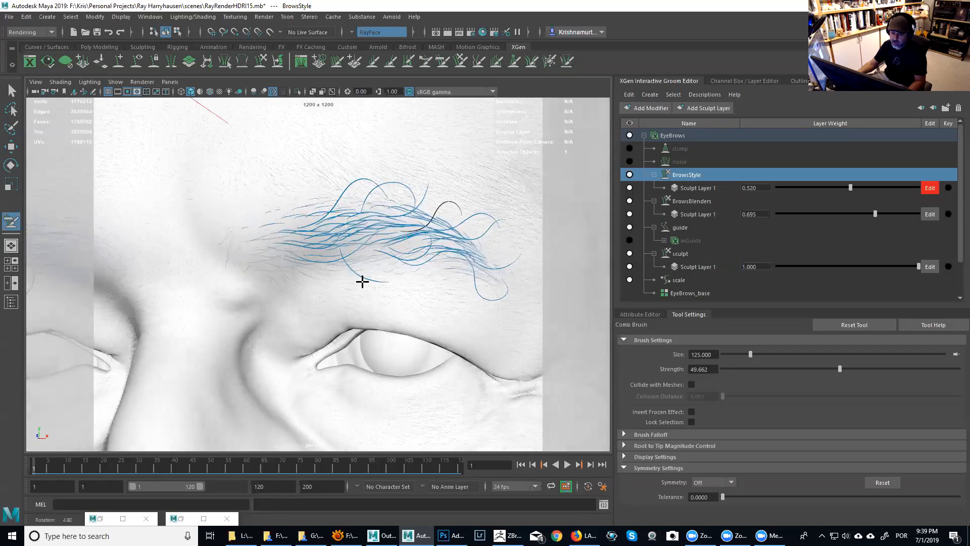
right_click_drag(417, 258, 431, 278, "alt")
middle_click_drag(431, 273, 344, 288, "alt")
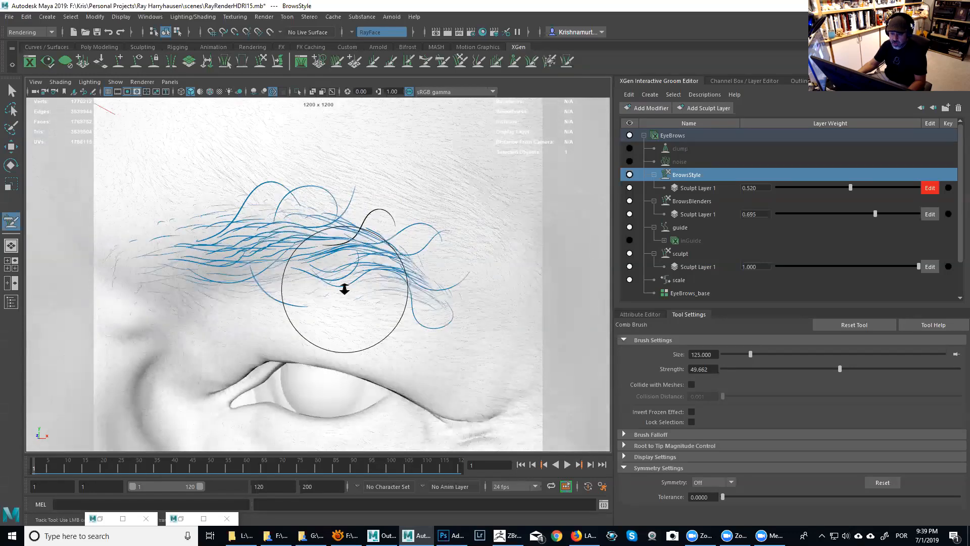
right_click_drag(344, 288, 373, 326, "alt")
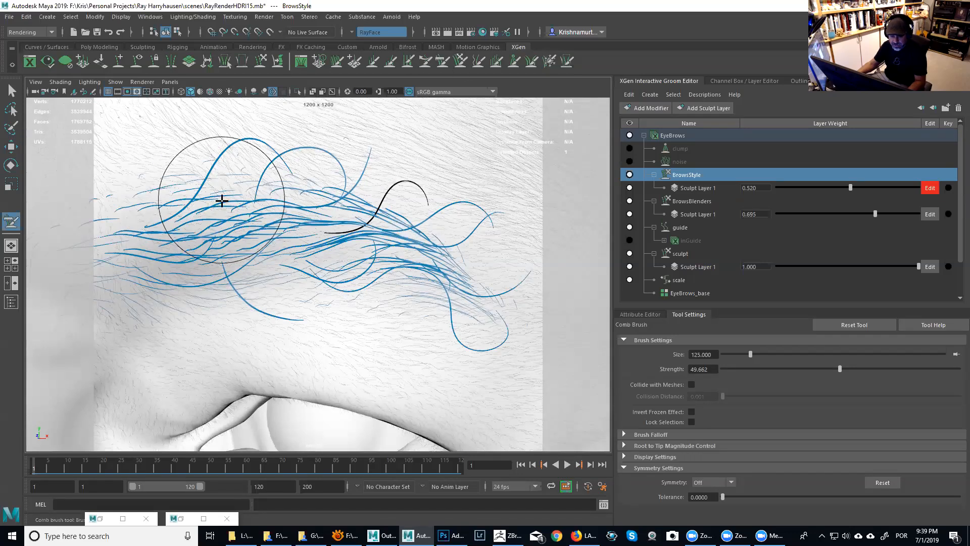
right_click_drag(298, 197, 227, 208, "alt")
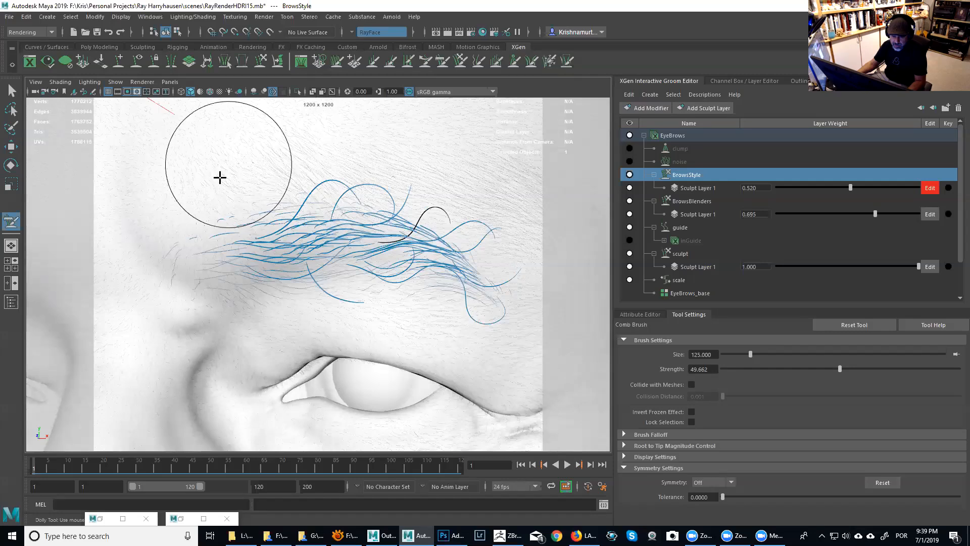
middle_click_drag(244, 228, 277, 186, "alt")
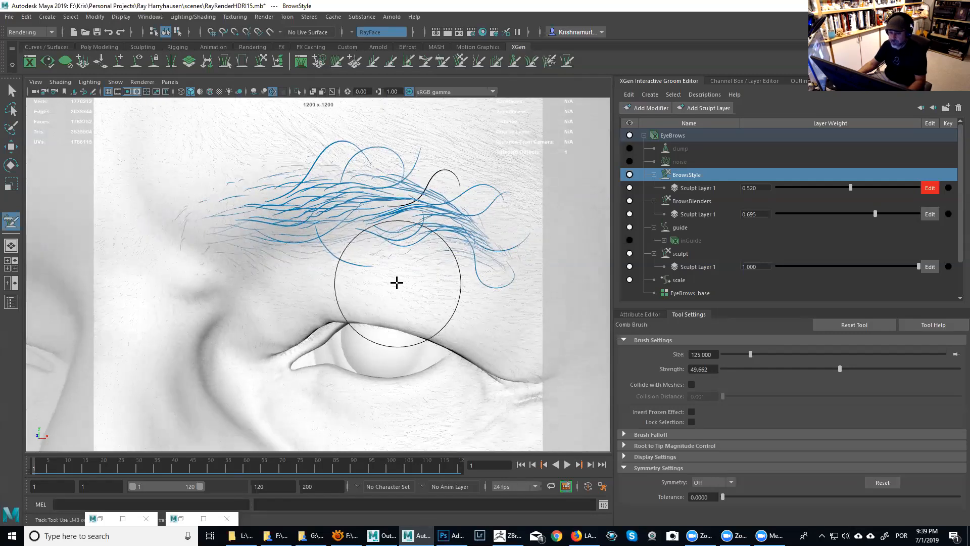
left_click_drag(396, 281, 408, 267, "alt")
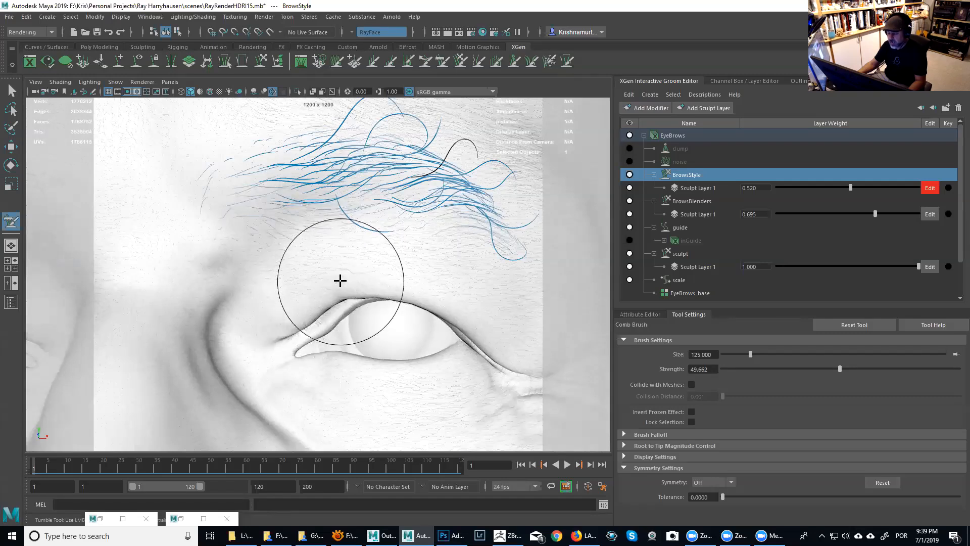
right_click_drag(340, 279, 356, 293, "alt")
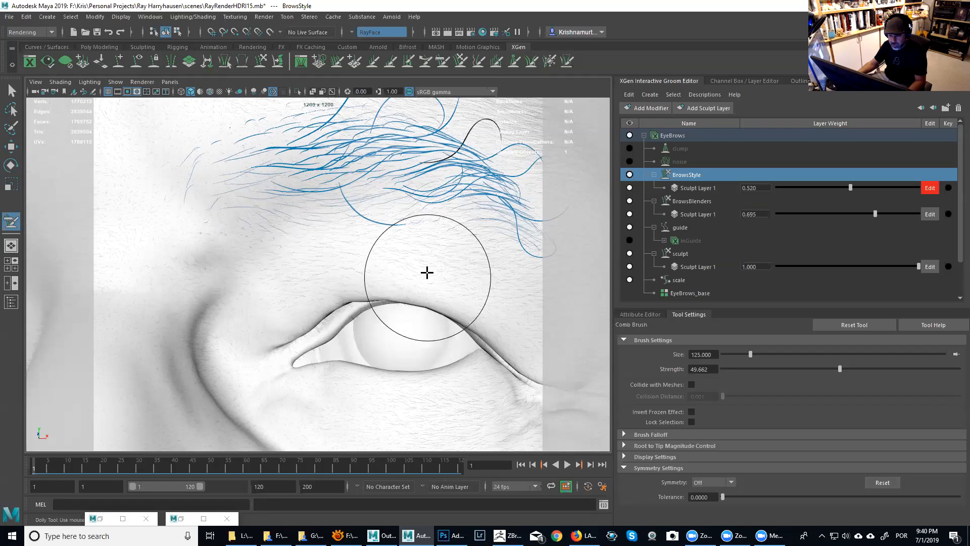
Step: Inspect the outer tail and inner end of the brow close up, including the fine skin hairs above the eyelid
middle_click_drag(427, 273, 352, 272, "alt")
right_click_drag(371, 318, 404, 323, "alt")
middle_click_drag(397, 280, 318, 309, "alt")
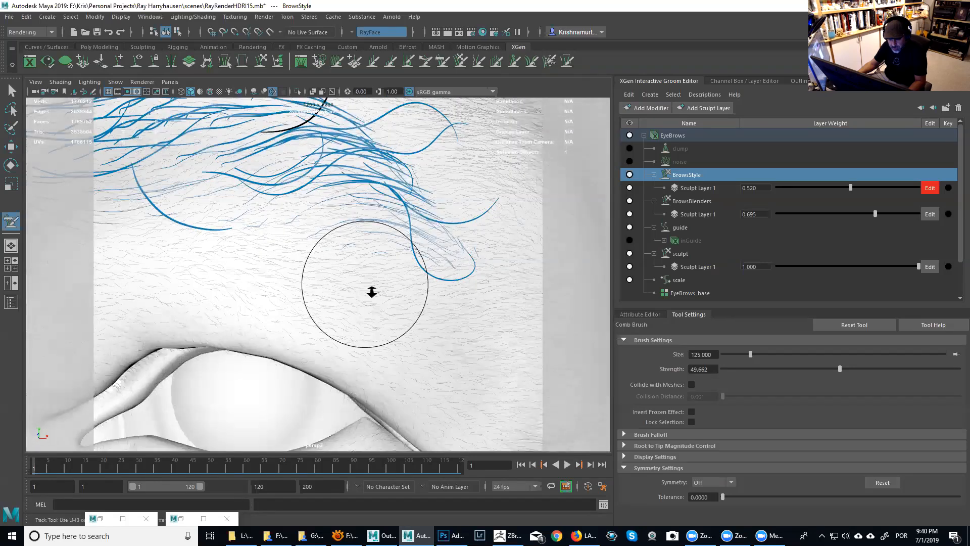
right_click_drag(372, 292, 402, 312, "alt")
right_click_drag(350, 282, 308, 262, "alt")
mouse_move(307, 263)
left_mouse_down("alt")
mouse_move(333, 264)
mouse_move(308, 279)
left_mouse_up("alt")
middle_click_drag(307, 280, 386, 214, "alt")
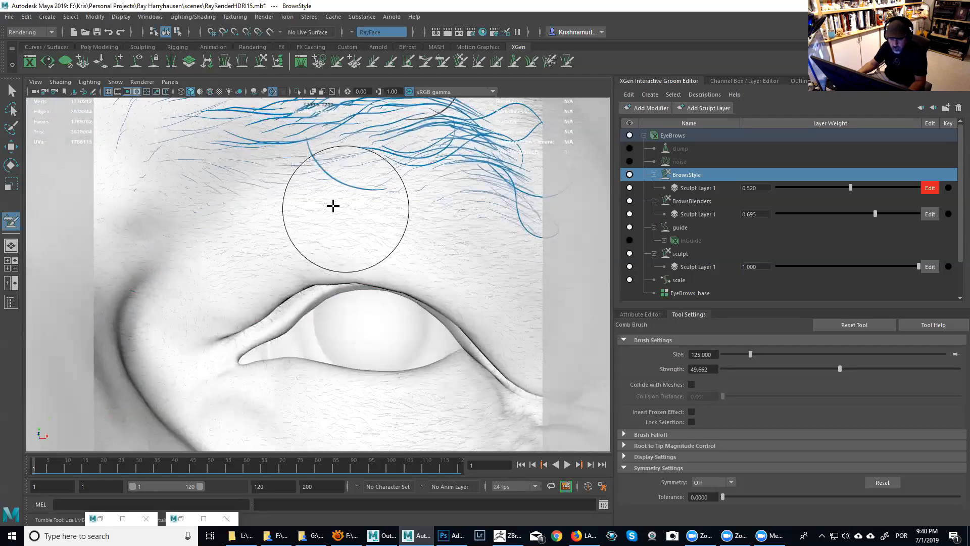
middle_click_drag(227, 122, 348, 220, "alt")
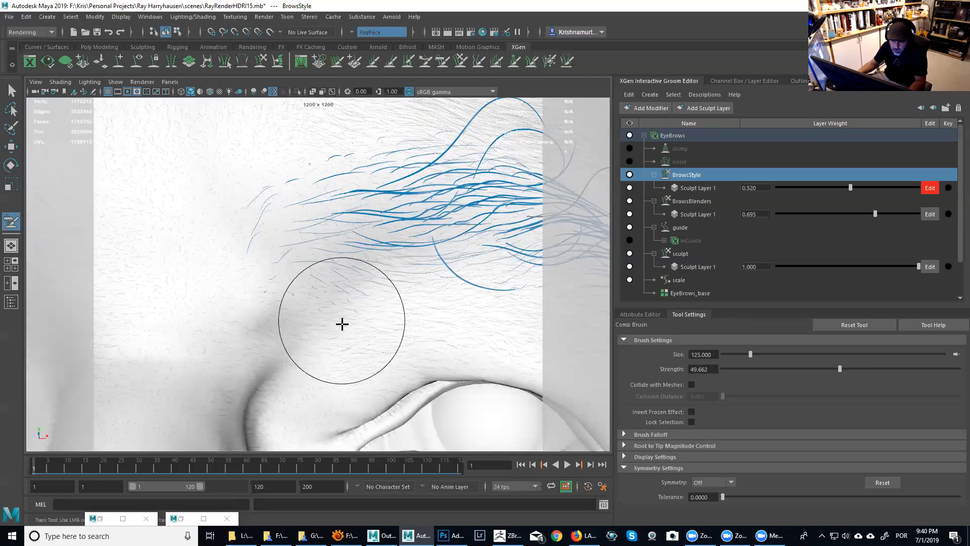
middle_click_drag(441, 307, 424, 305, "alt")
right_click_drag(424, 305, 325, 259, "alt")
mouse_move(325, 260)
left_mouse_down("alt")
mouse_move(444, 221)
mouse_move(384, 232)
left_mouse_up("alt")
middle_click_drag(450, 258, 304, 329, "alt")
left_click_drag(394, 273, 354, 275, "alt")
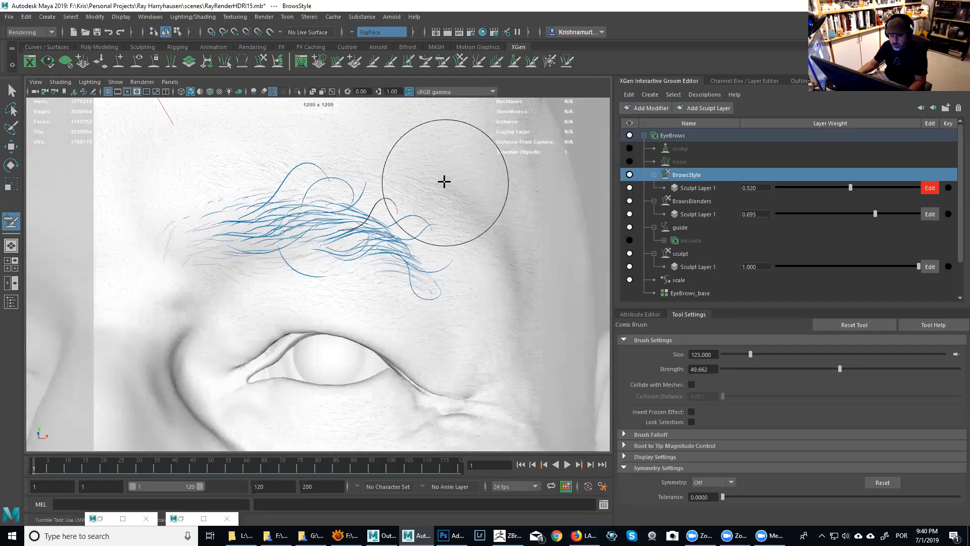
Step: Activate the Comb brush on the brow, then replace it with the Freeze brush
left_click(441, 63)
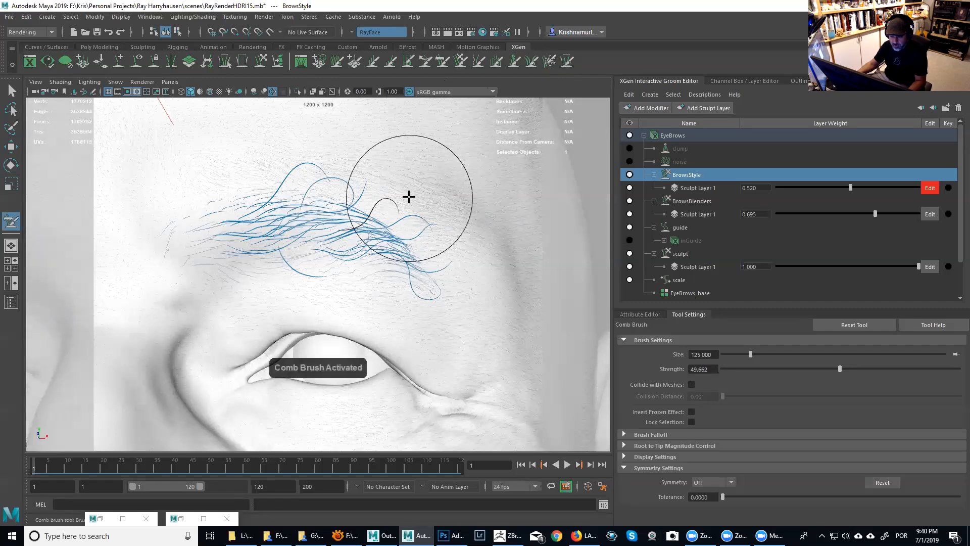
right_click_drag(461, 240, 470, 234, "alt")
left_click_drag(470, 234, 500, 238, "alt")
left_click(551, 61)
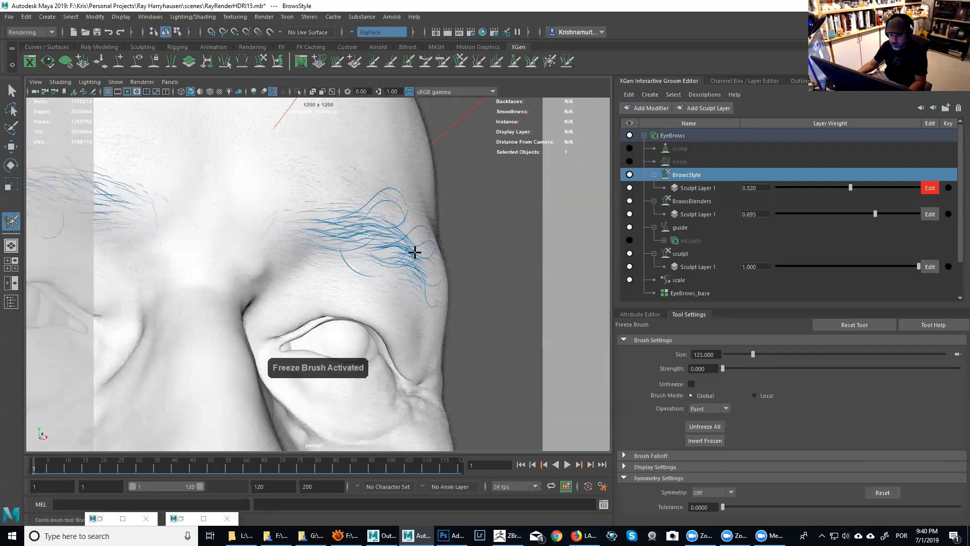
Step: Examine the nostril hairs and the stubble below the nose from a low close-up angle
left_click_drag(439, 242, 411, 253, "alt")
middle_click_drag(366, 355, 380, 217, "alt")
left_click_drag(351, 329, 393, 321, "alt")
scroll(295, 311, "up", 8)
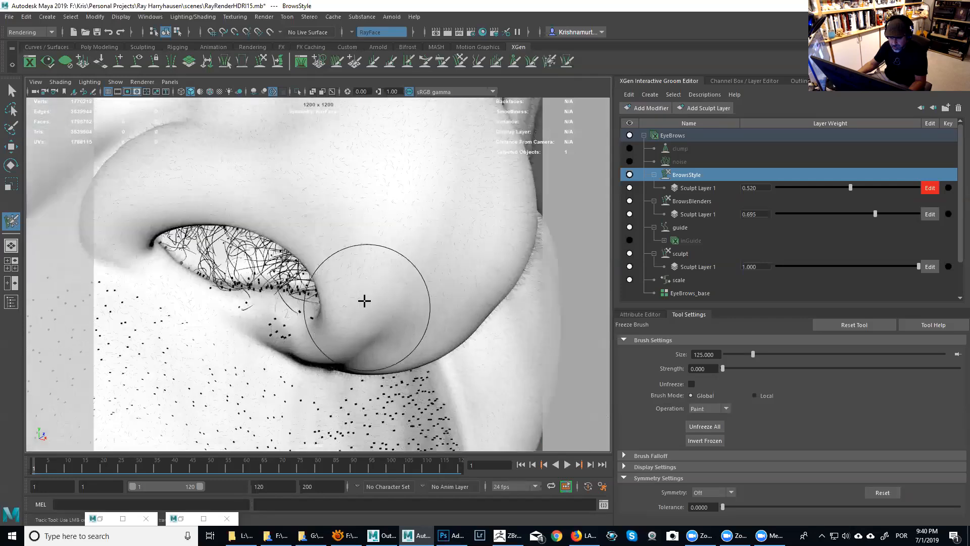
left_click_drag(348, 296, 373, 303, "alt")
middle_click_drag(372, 303, 276, 255, "alt")
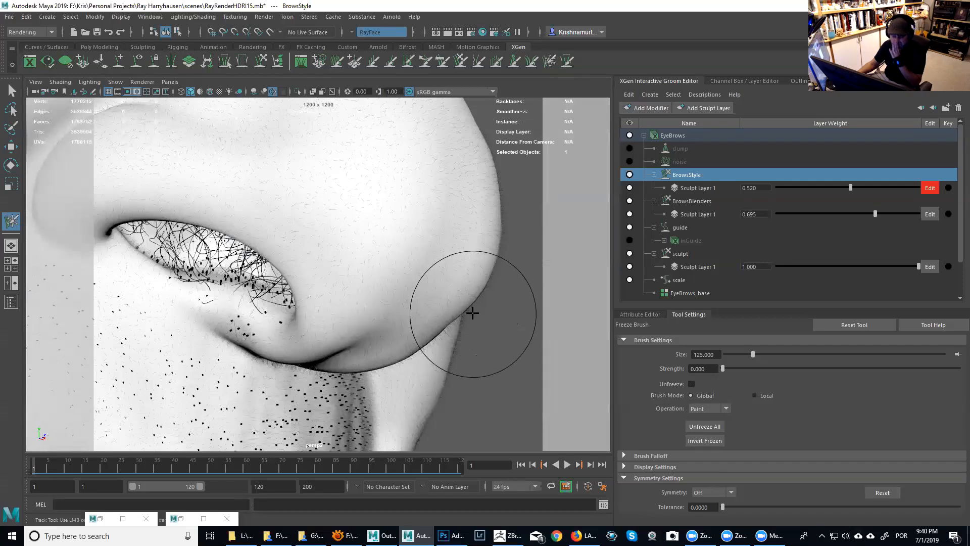
Step: Examine the fine vellus hairs along the silhouette of the nose tip at close range
mouse_move(403, 363)
left_mouse_down("alt")
mouse_move(392, 342)
mouse_move(419, 332)
mouse_move(455, 262)
left_mouse_up("alt")
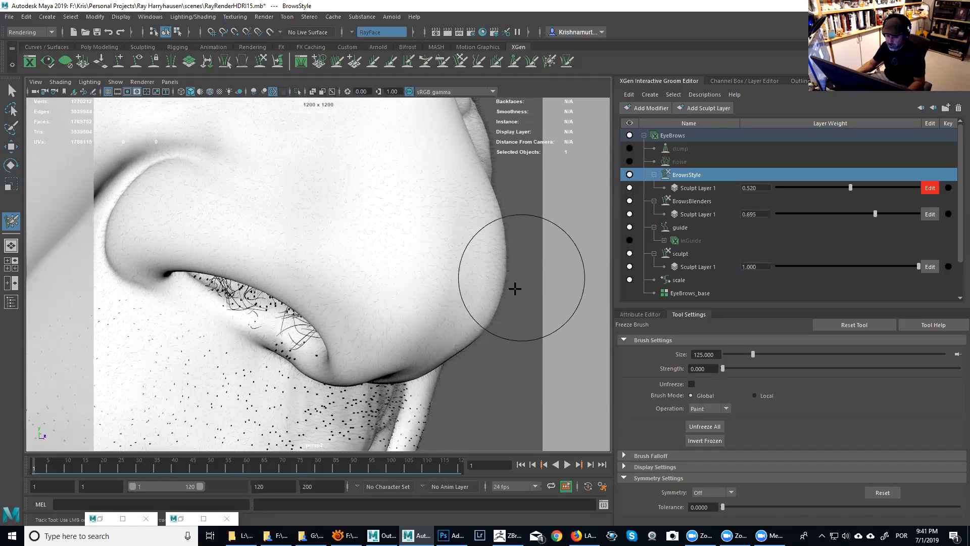
scroll(462, 310, "up", 2)
middle_click_drag(463, 310, 439, 306, "alt")
right_click_drag(450, 320, 468, 325, "alt")
mouse_move(413, 329)
middle_mouse_down("alt")
mouse_move(392, 329)
mouse_move(405, 312)
middle_mouse_up("alt")
left_click_drag(404, 312, 411, 312, "alt")
middle_click_drag(411, 312, 395, 344, "alt")
left_click_drag(404, 313, 416, 301, "alt")
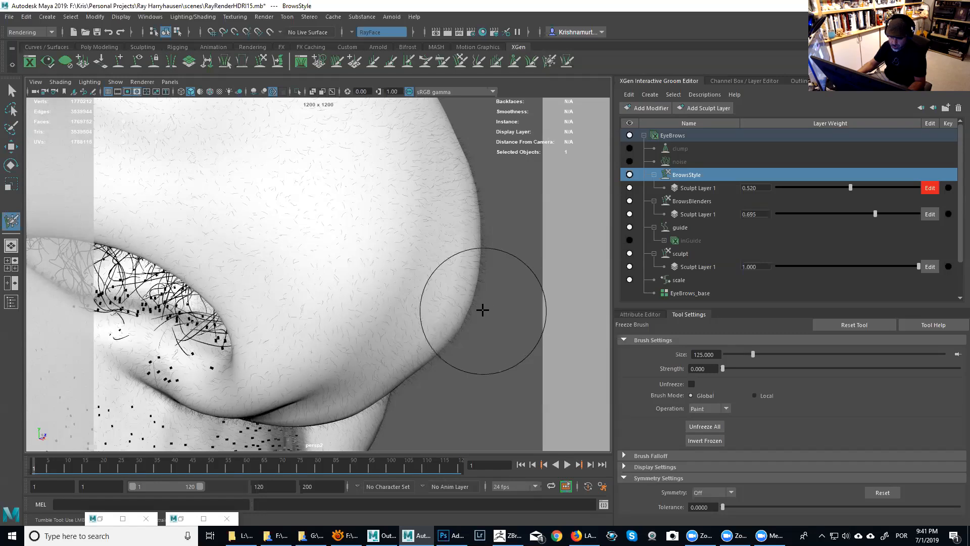
Step: Compare the fine hairs around the nose from several angles, then look at the cheek and mouth corner
left_click_drag(480, 312, 457, 256, "alt")
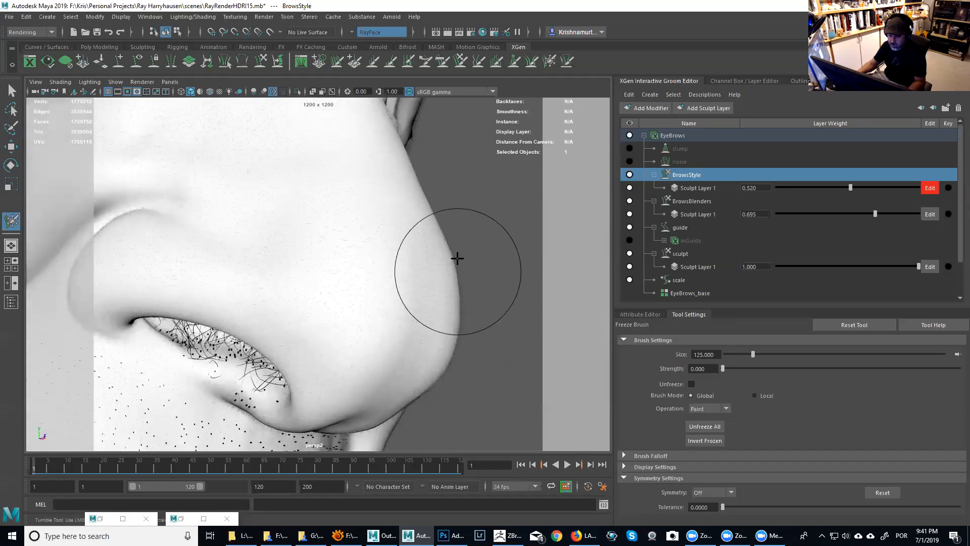
left_click_drag(454, 291, 457, 266, "alt")
middle_click_drag(456, 266, 479, 258, "alt")
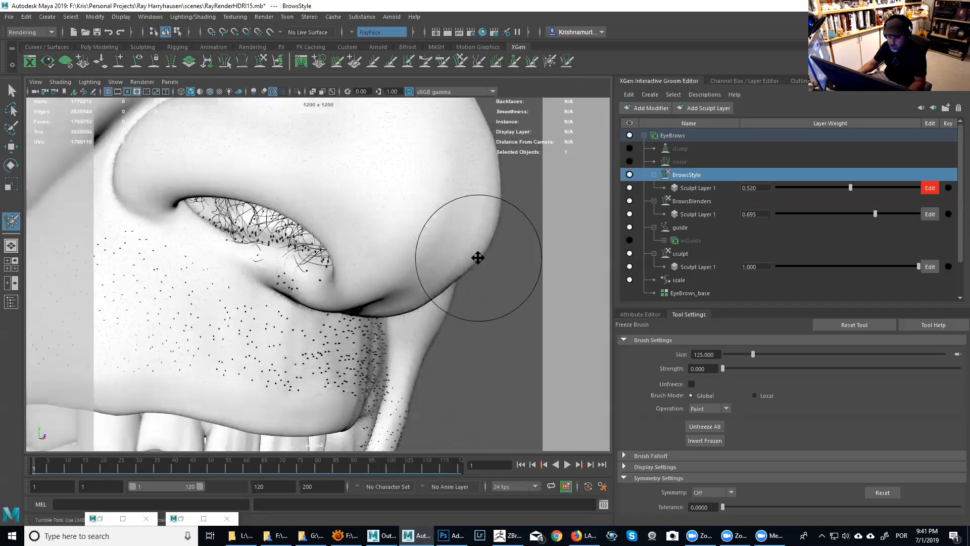
right_click_drag(478, 258, 493, 306, "alt")
middle_click_drag(487, 283, 354, 321, "alt")
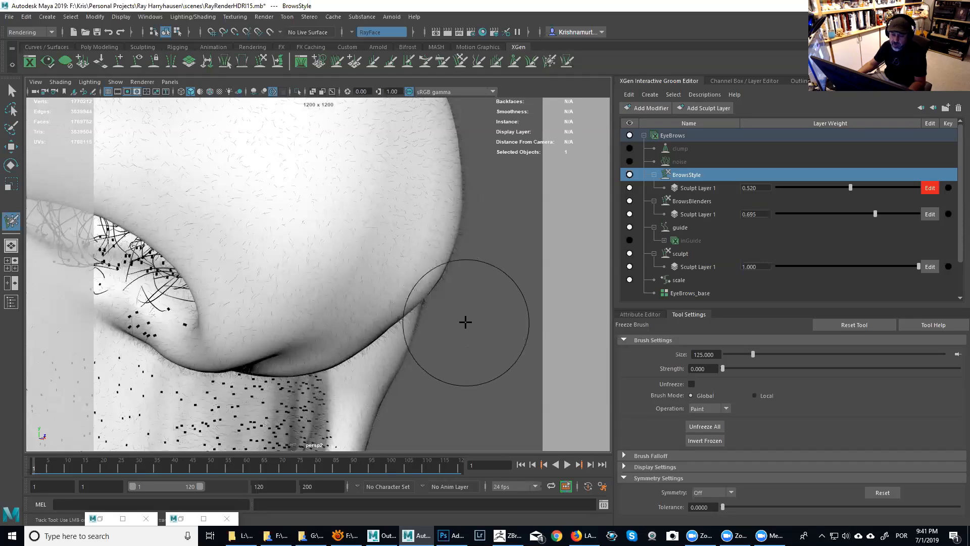
right_click_drag(448, 301, 397, 235, "alt")
middle_click_drag(397, 235, 456, 309, "alt")
left_click_drag(456, 309, 373, 296, "alt")
middle_click_drag(435, 281, 421, 285, "alt")
left_click_drag(422, 284, 498, 288, "alt")
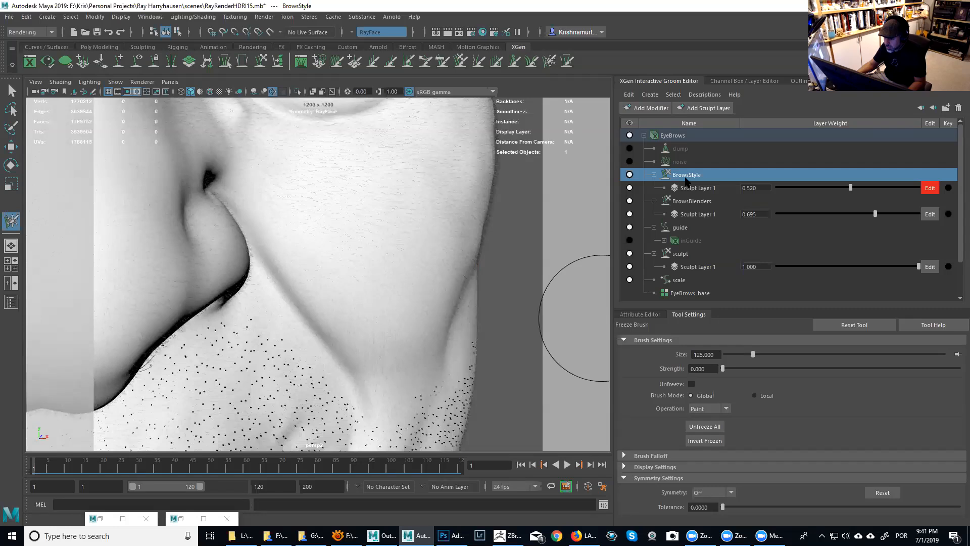
Step: Show the generator attributes of EyeBrows_base for the EyeBrows description
left_click(673, 137)
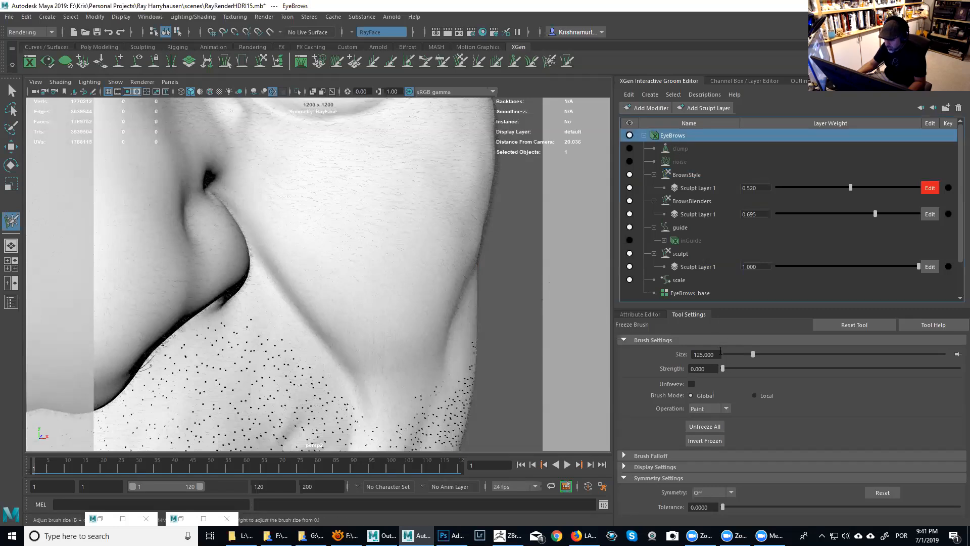
left_click(640, 314)
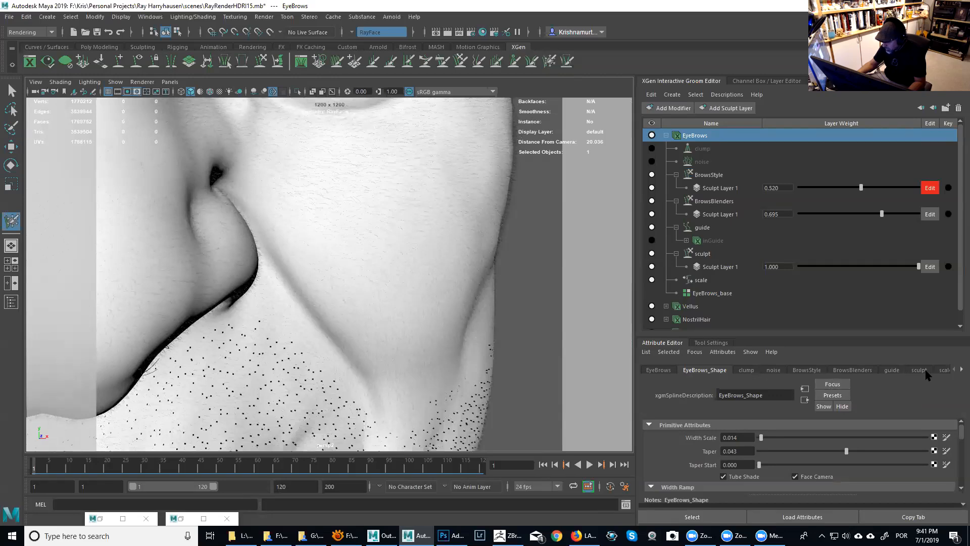
left_click(961, 371)
left_click(960, 371)
left_click(900, 369)
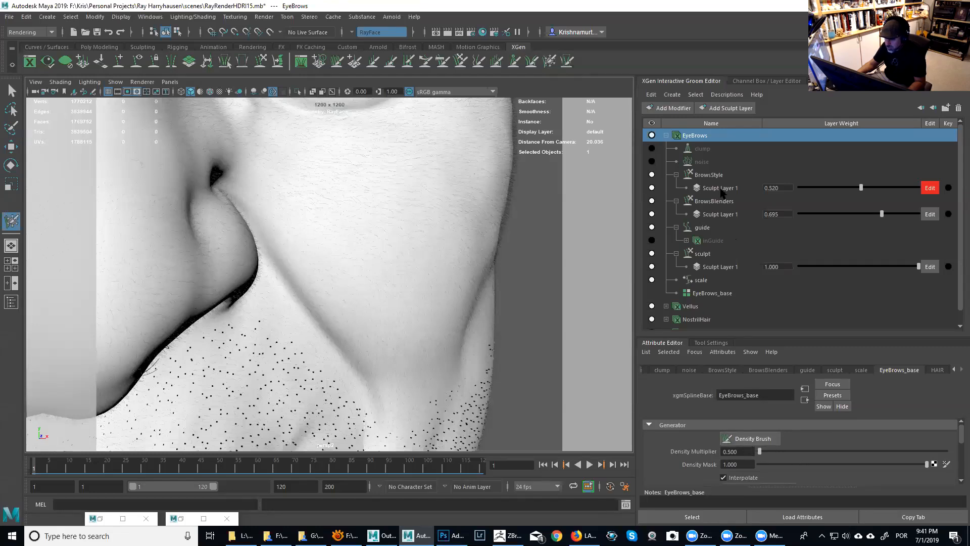
Step: Set the Vellus_base density multiplier to 1 and inspect the vellus hair on the nose and cheek
left_click(693, 308)
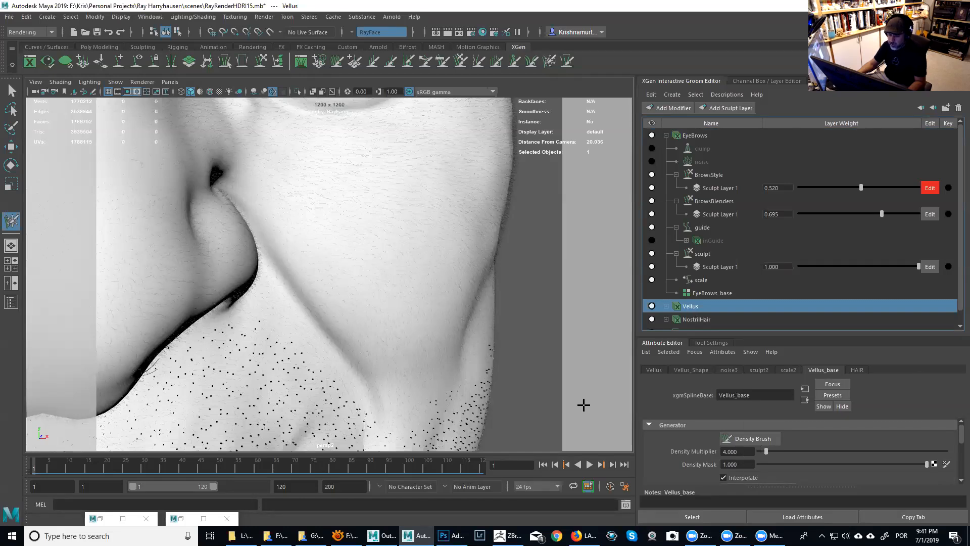
left_click_drag(286, 303, 307, 295, "alt")
middle_click_drag(313, 298, 467, 309, "alt")
right_click_drag(467, 310, 485, 333, "alt")
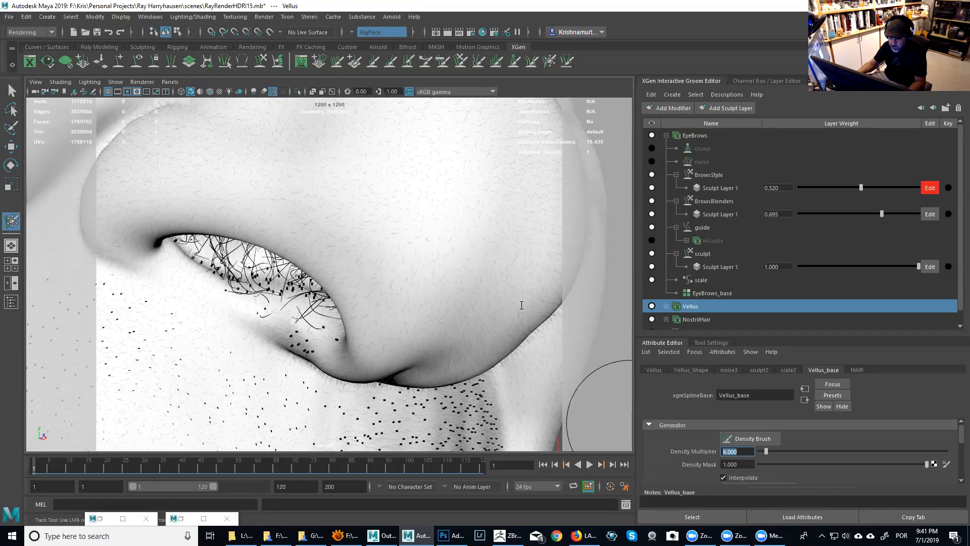
mouse_move(519, 305)
left_mouse_down("alt")
mouse_move(480, 336)
mouse_move(487, 321)
mouse_move(392, 331)
mouse_move(485, 261)
left_mouse_up("alt")
middle_click_drag(485, 261, 483, 273, "alt")
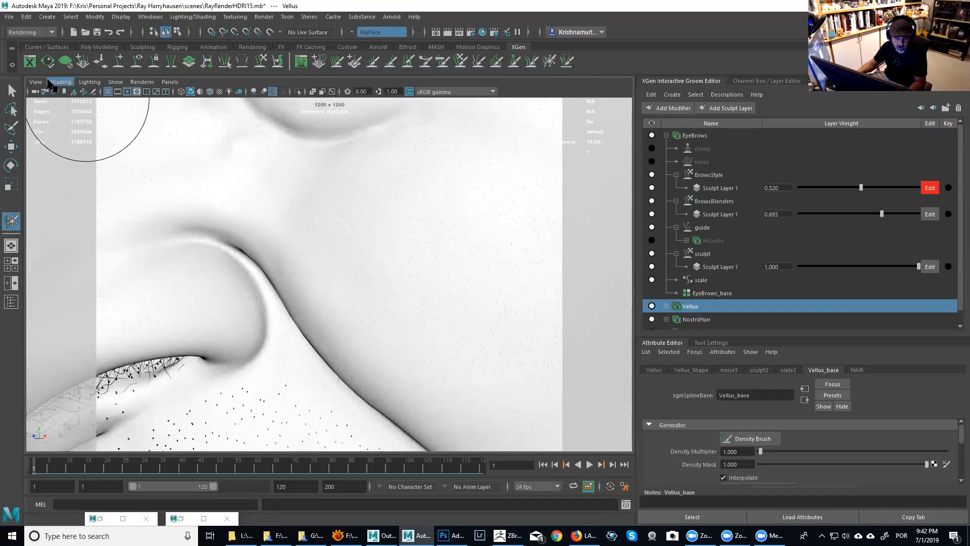
Step: Overlay the wireframe on the shaded model and view the vellus hairs against the mesh across nose and cheek
left_click(60, 82)
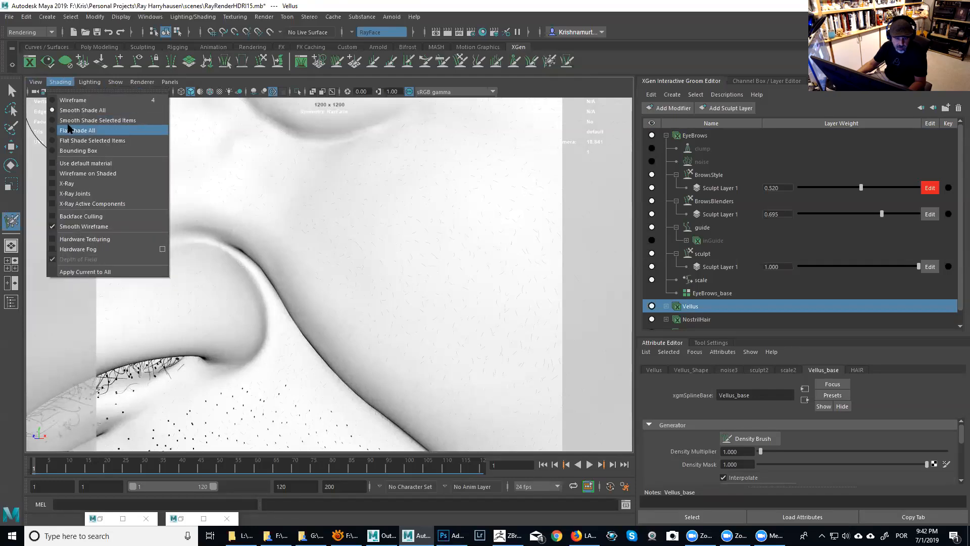
left_click(212, 93)
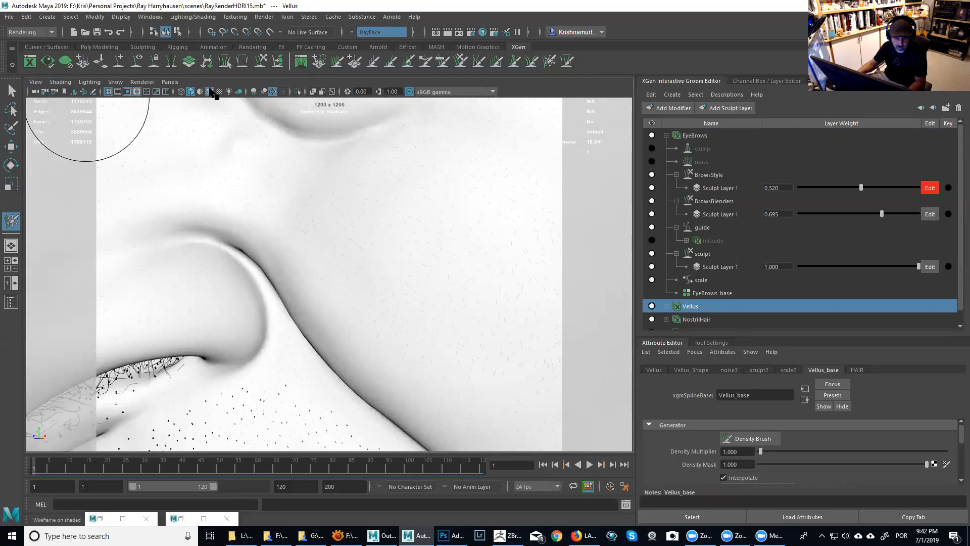
left_click(209, 93)
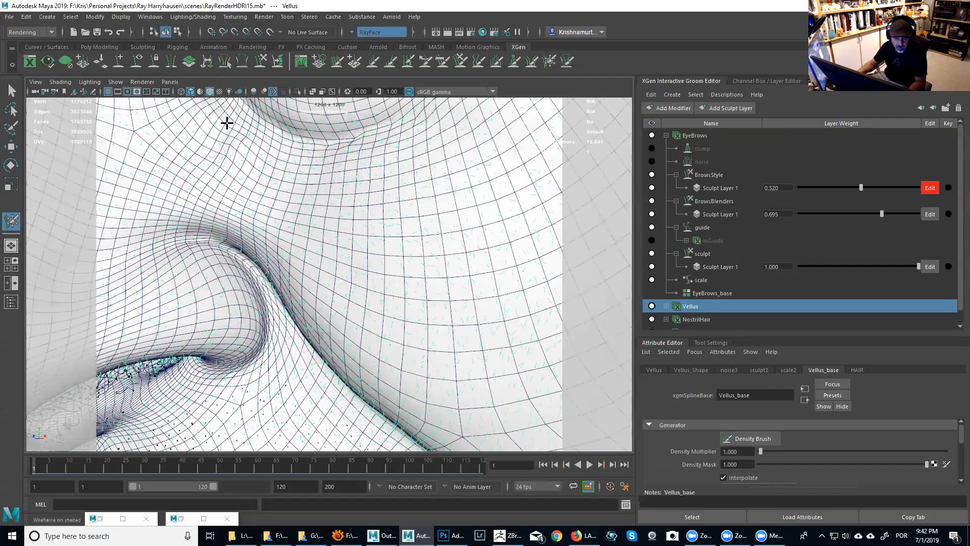
left_click_drag(322, 256, 565, 281, "alt")
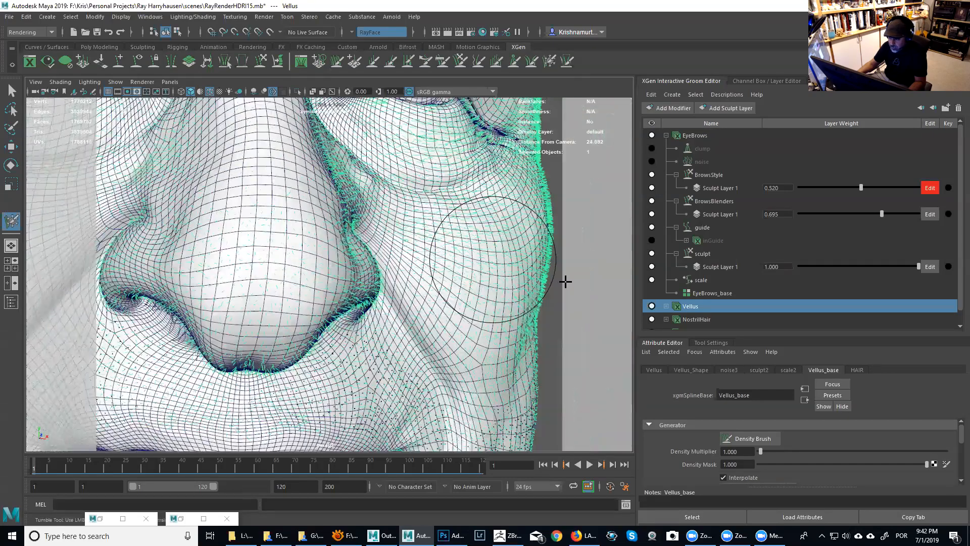
Step: Select the EyeBrows description and examine how the short hairs are distributed over the mesh faces of the nose
left_click(694, 135)
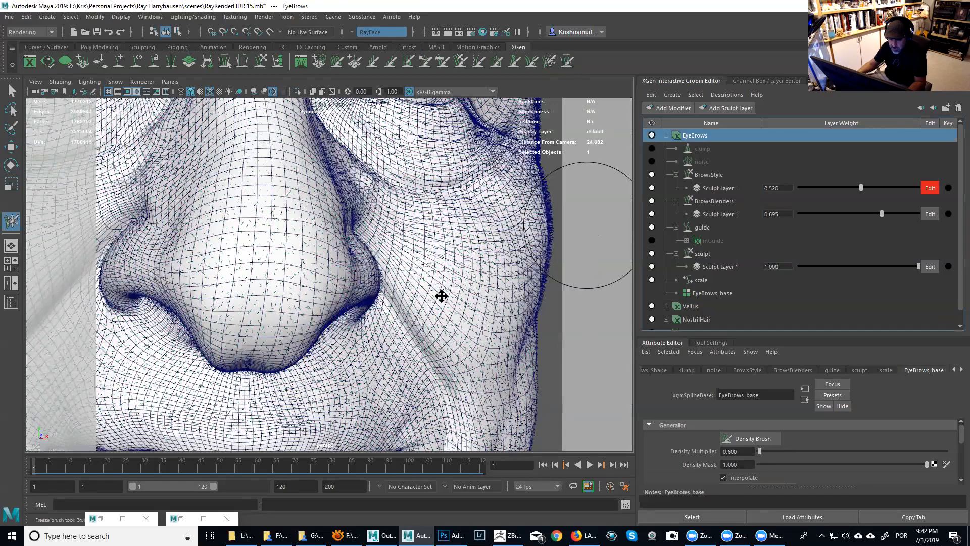
middle_click_drag(442, 297, 474, 333, "alt")
right_click_drag(474, 333, 492, 327, "alt")
left_click_drag(492, 327, 505, 325, "alt")
right_click_drag(504, 324, 456, 334, "alt")
middle_click_drag(456, 334, 472, 359, "alt")
right_click_drag(472, 360, 503, 389, "alt")
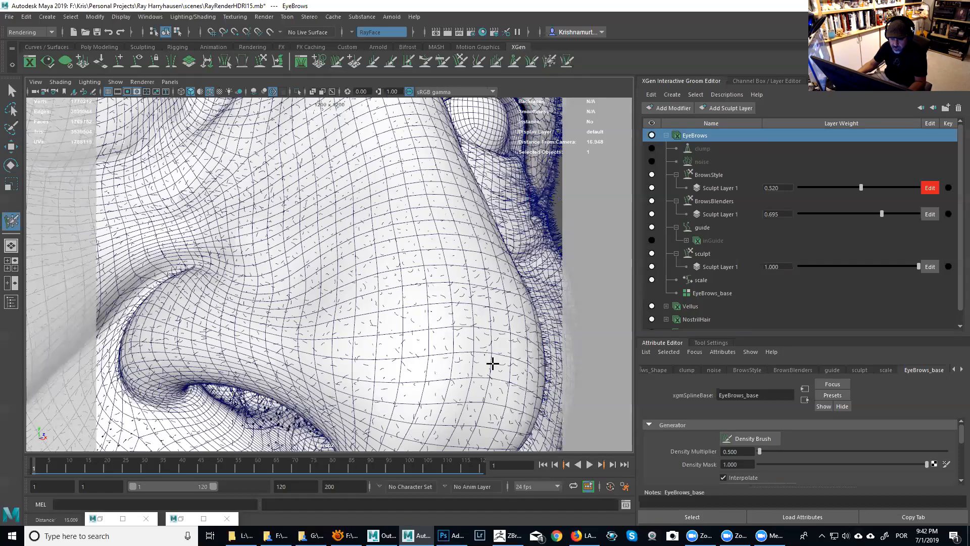
middle_click_drag(493, 363, 462, 312, "alt")
Step: Set the density multiplier of the Vellus description to 4
left_click(690, 306)
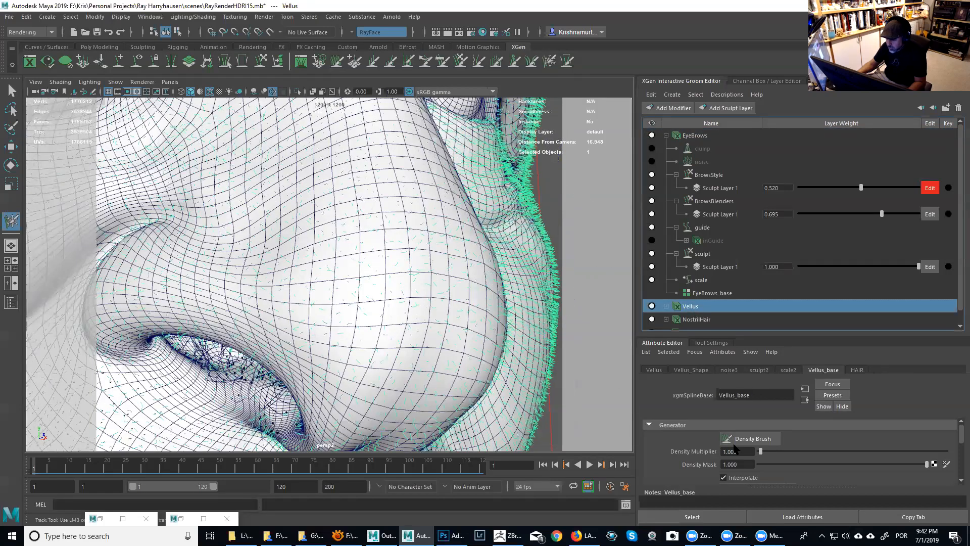
left_click(737, 451)
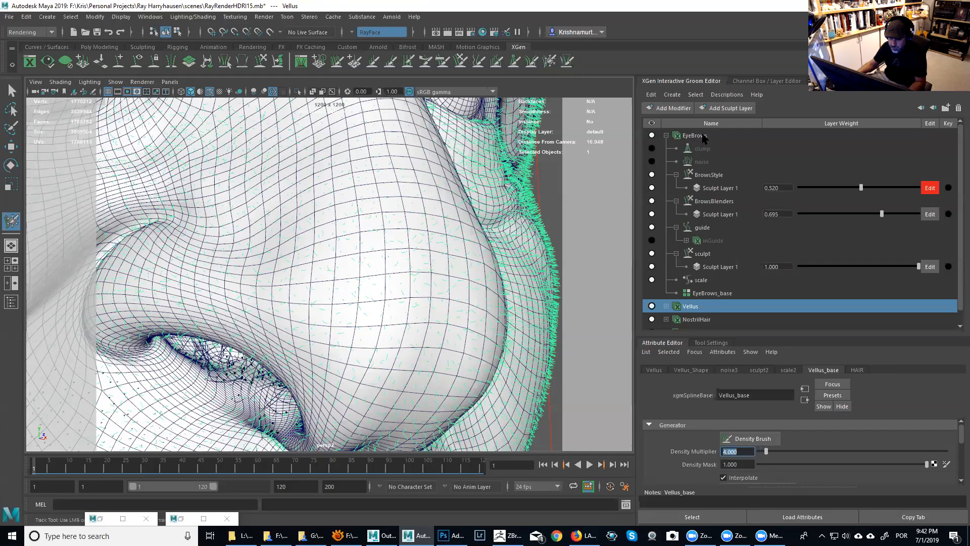
Step: Make EyeBrows the selected description and inspect the unhighlighted vellus hairs against the mesh faces at the nose tip
left_click(695, 136)
left_click_drag(474, 351, 471, 306, "alt")
middle_click_drag(402, 290, 328, 268, "alt")
right_click_drag(410, 306, 426, 325, "alt")
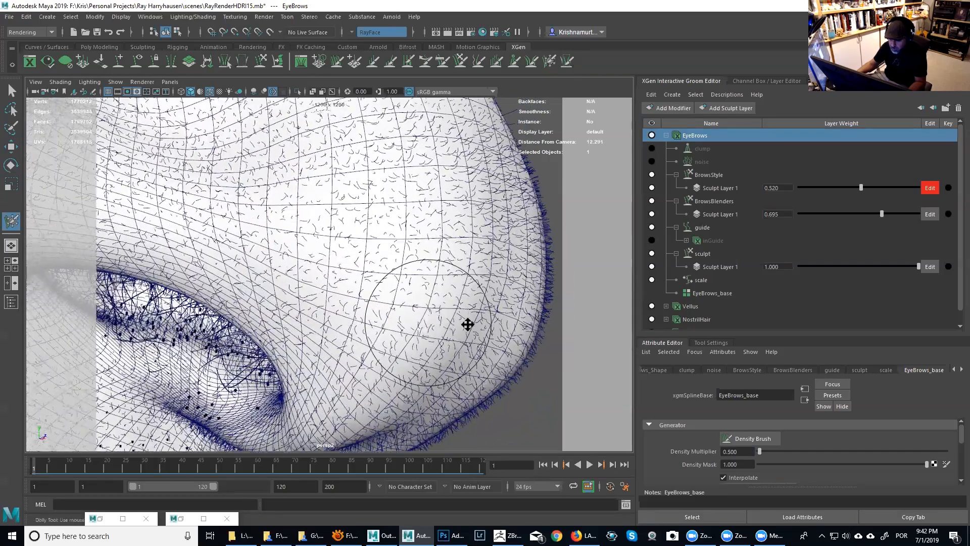
left_click_drag(467, 324, 448, 325, "alt")
middle_click_drag(448, 325, 438, 323, "alt")
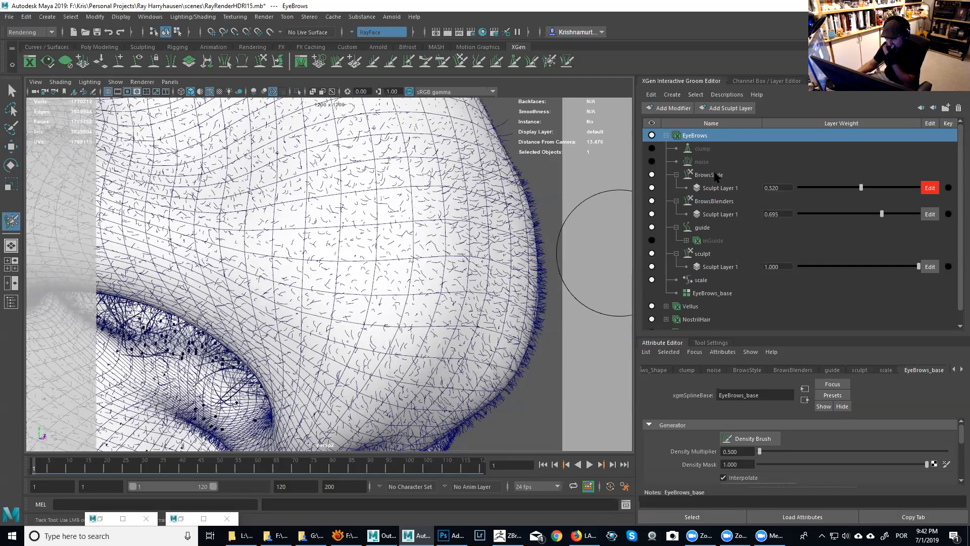
Step: Expand the Vellus description's modifier stack and examine the vellus hairs from the nose up to the eyes
scroll(700, 298, "down", 1)
left_click(666, 293)
scroll(672, 283, "down", 5)
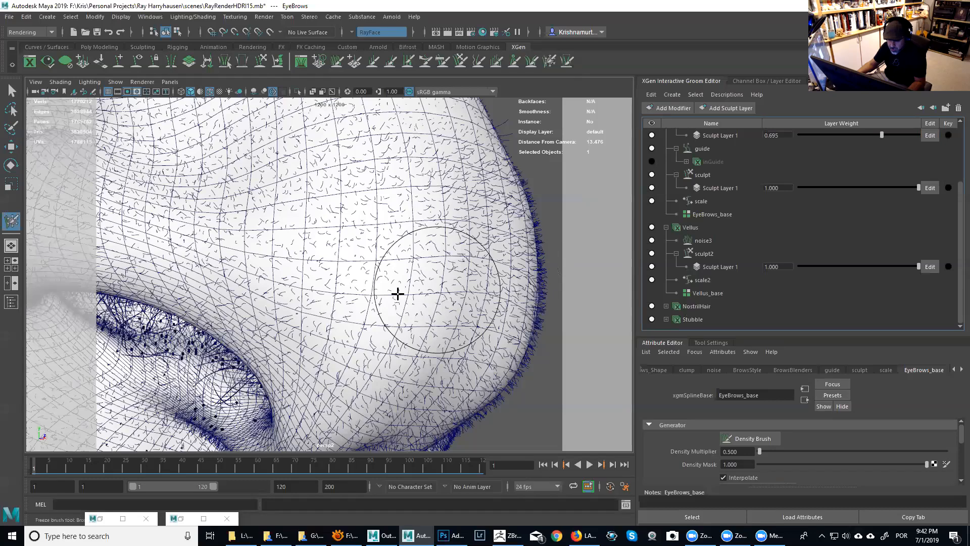
scroll(402, 283, "up", 2)
left_click_drag(433, 313, 382, 319, "alt")
middle_click_drag(414, 267, 394, 323, "alt")
left_click_drag(399, 271, 417, 297, "alt")
middle_click_drag(417, 297, 448, 348, "alt")
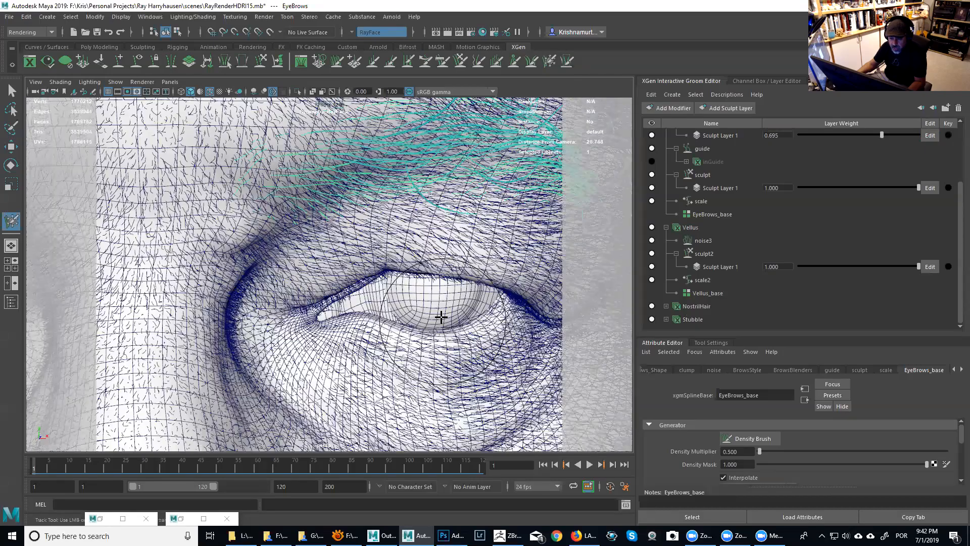
middle_click_drag(398, 310, 508, 263, "alt")
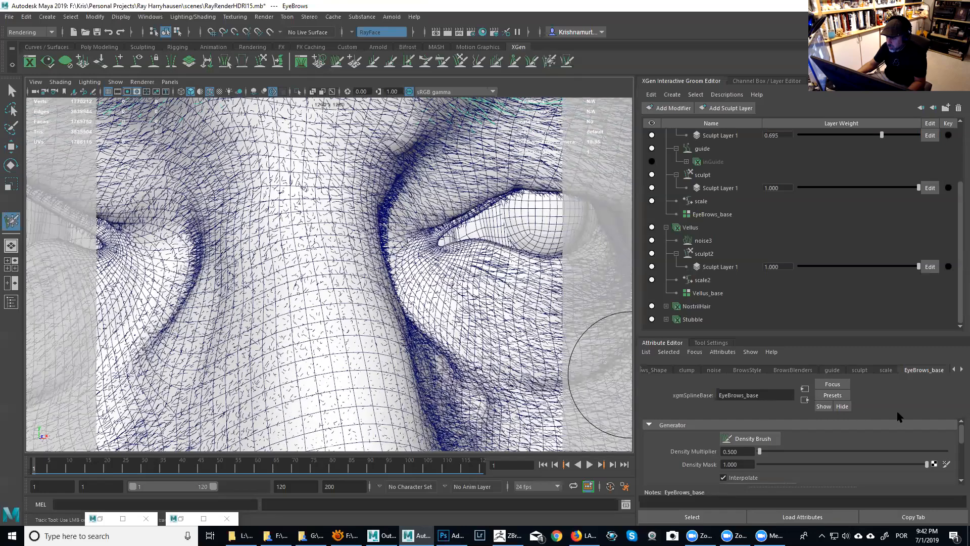
Step: Compare the width scale, taper and width ramp attributes of EyeBrows_Shape with those of Vellus_Shape
left_click(955, 369)
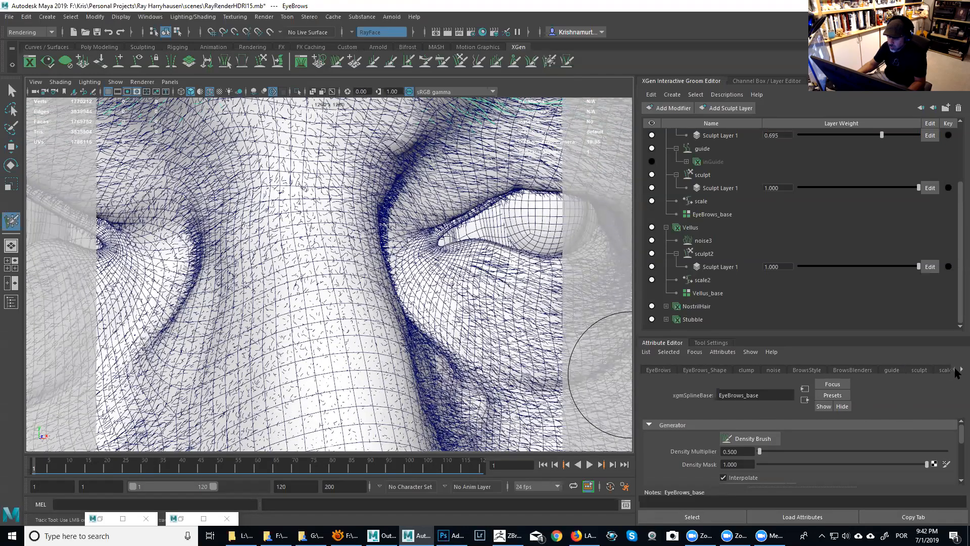
middle_click_drag(266, 281, 381, 242, "alt")
scroll(338, 240, "down", 3)
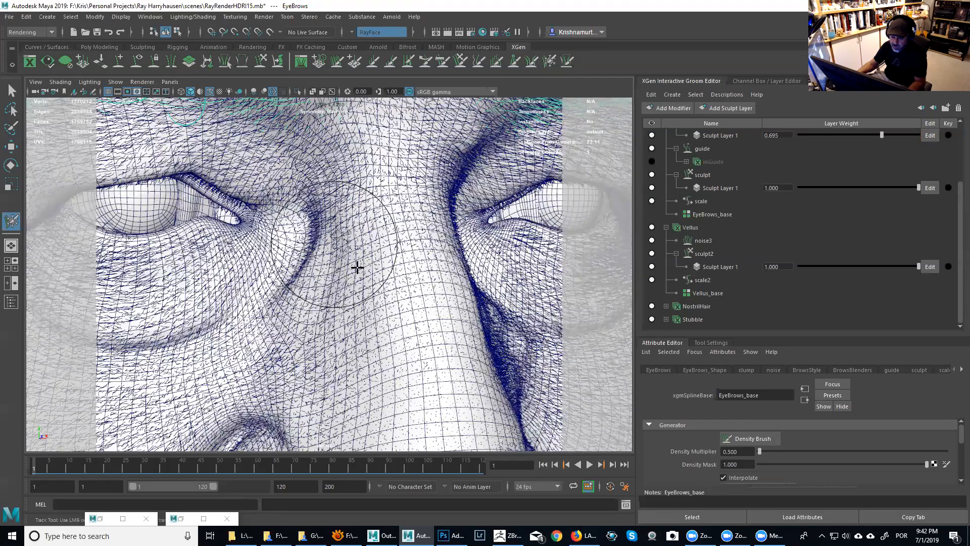
scroll(374, 283, "up", 1)
scroll(404, 309, "up", 1)
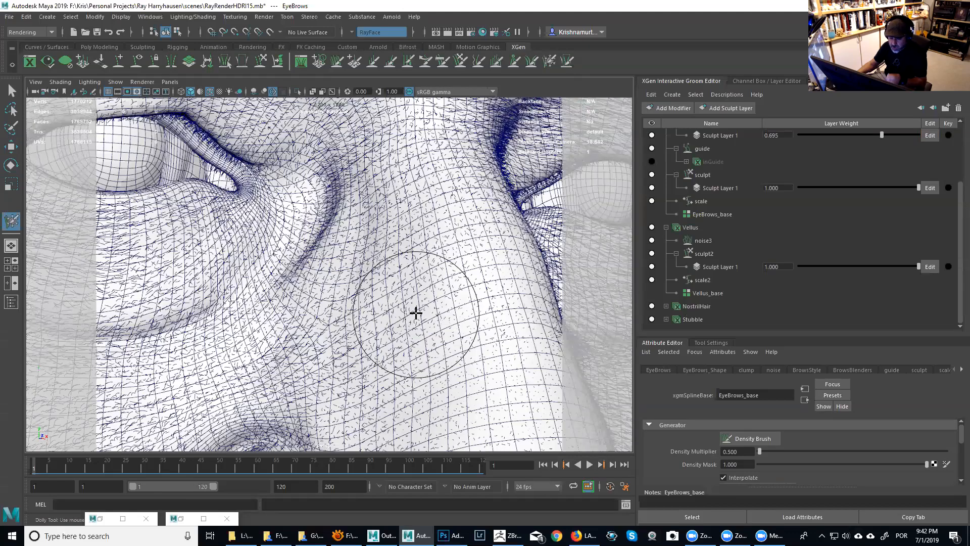
left_click(695, 371)
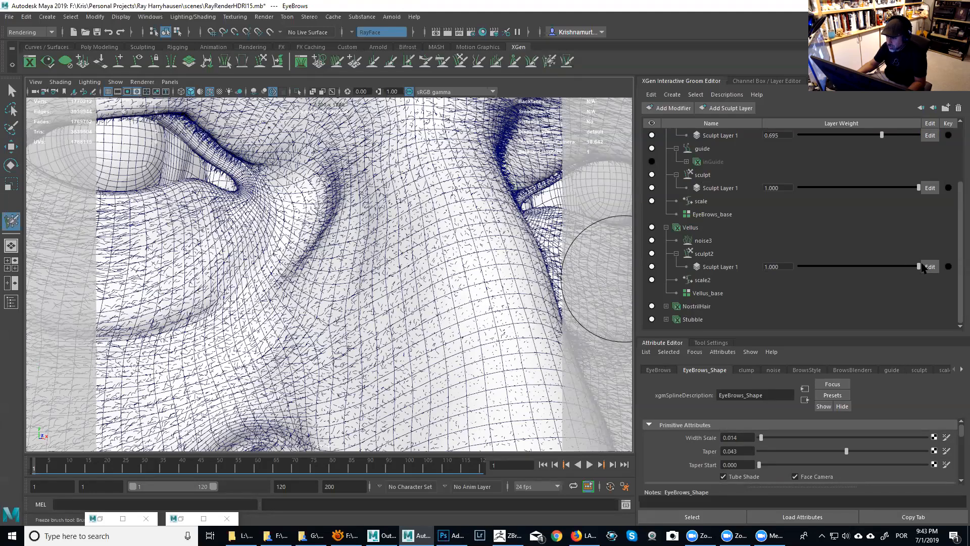
left_click_drag(959, 262, 958, 204)
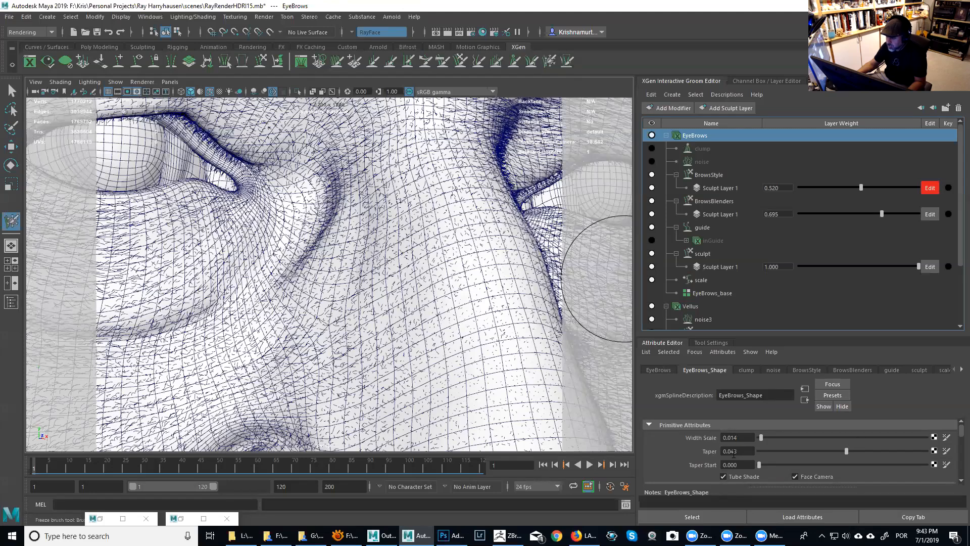
scroll(958, 434, "down", 3)
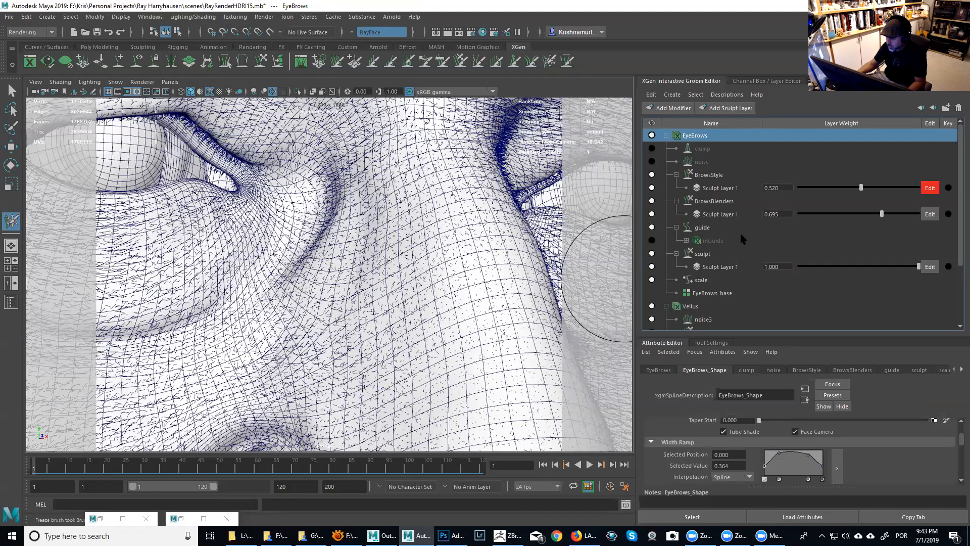
left_click(694, 306)
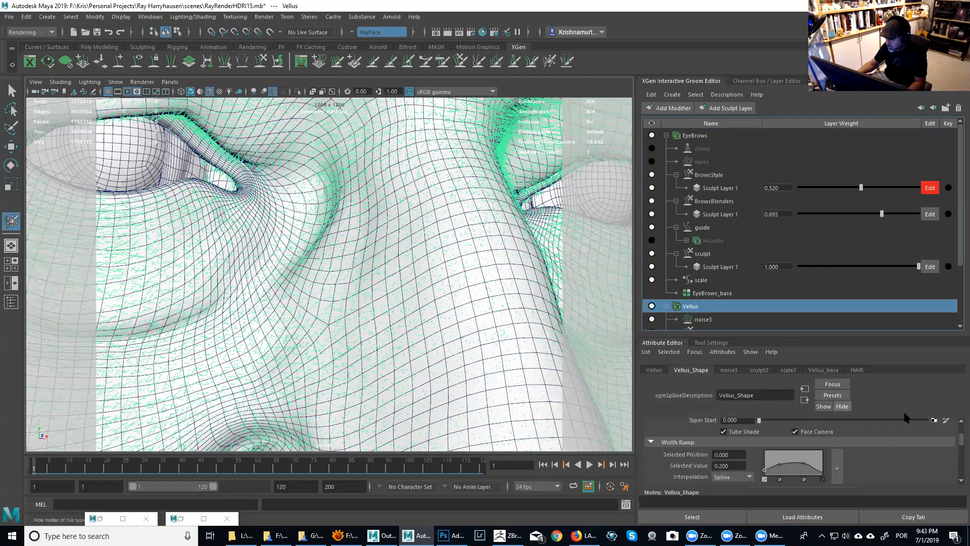
left_click_drag(959, 441, 960, 429)
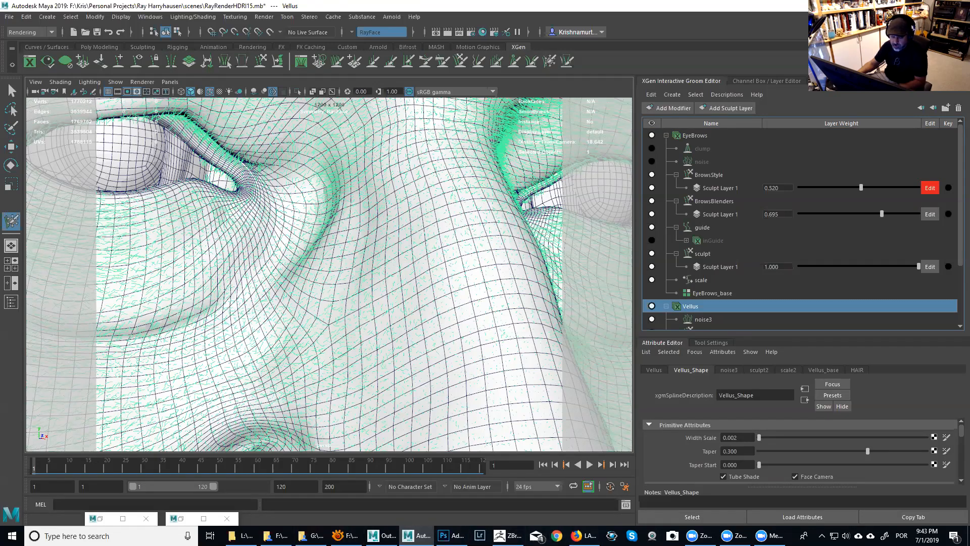
Step: Switch to Photoshop, zoom the RayF.0002.exr reference to 300% around the eyebrow and eye, and set the brush size to 49 px
left_click(452, 536)
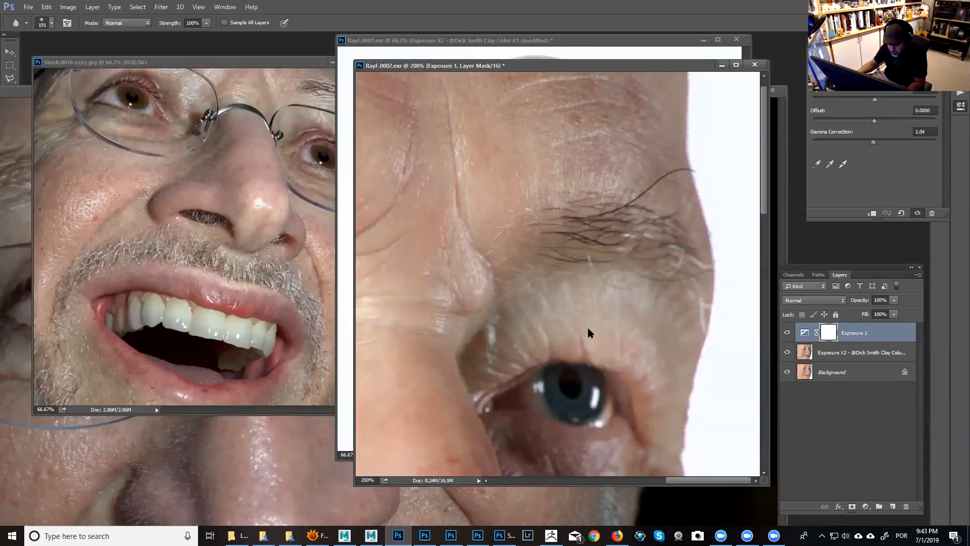
key("ctrl+plus")
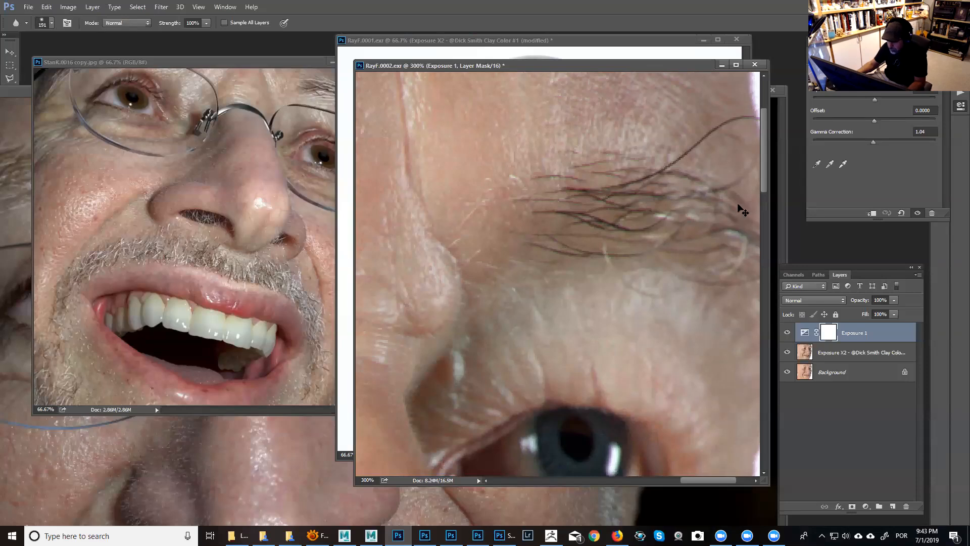
scroll(409, 267, "down", 5)
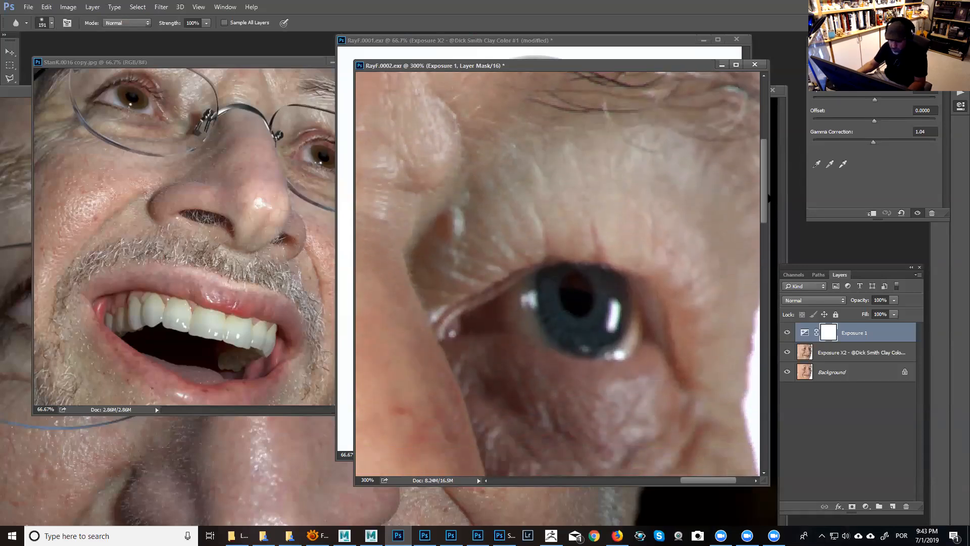
right_click(512, 250)
left_click_drag(595, 274, 577, 276)
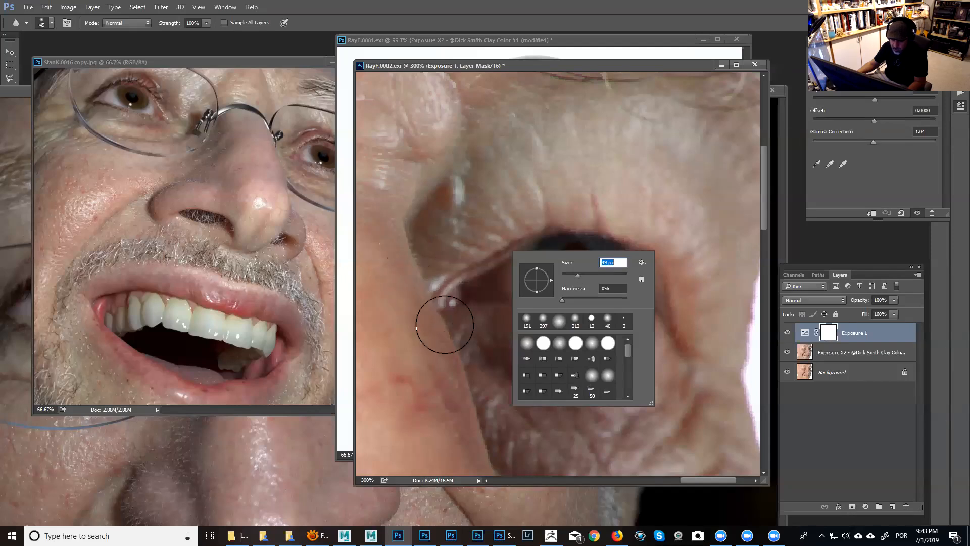
Step: Examine the skin and fine hairs on the reference photo's cheek, nose tip, nostril and outer eye corner
left_click_drag(764, 191, 765, 310)
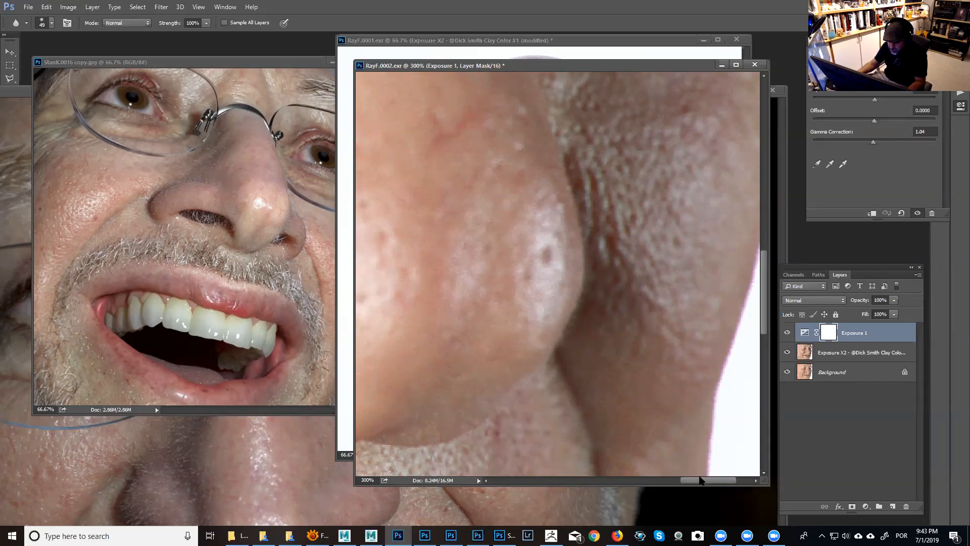
left_click_drag(688, 483, 660, 483)
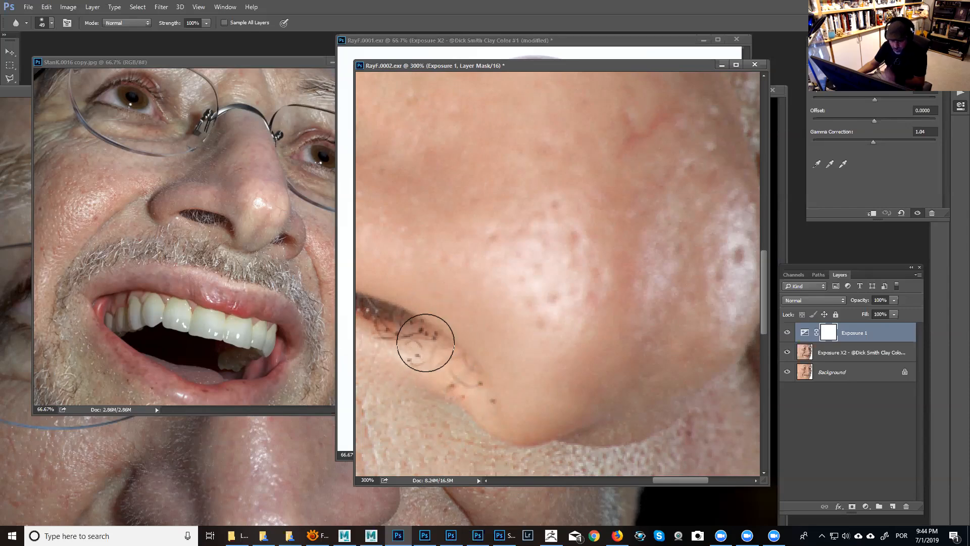
left_click_drag(671, 483, 564, 481)
left_click_drag(768, 316, 764, 209)
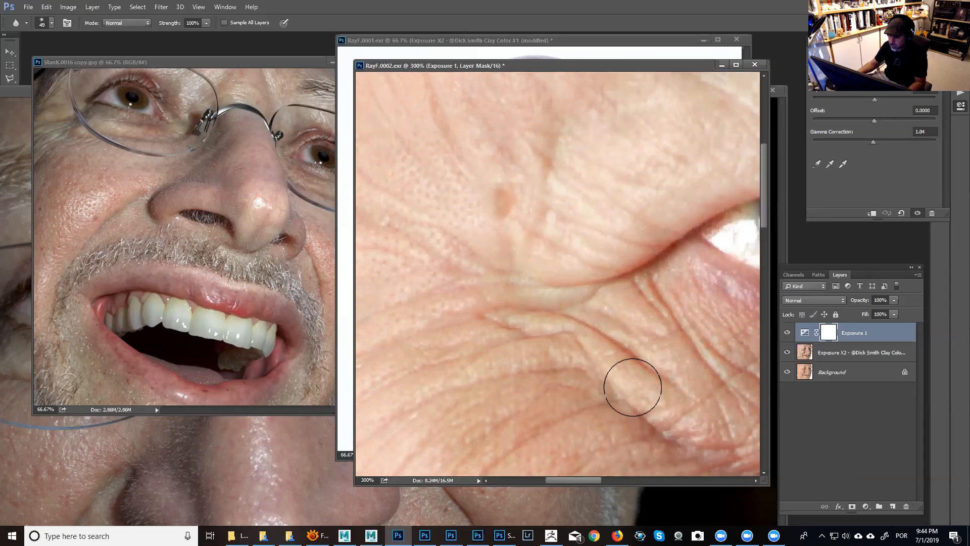
Step: Examine the fine hairs around both eyes and the eyebrow in the reference photo, then zoom out two levels
left_click_drag(584, 480, 626, 481)
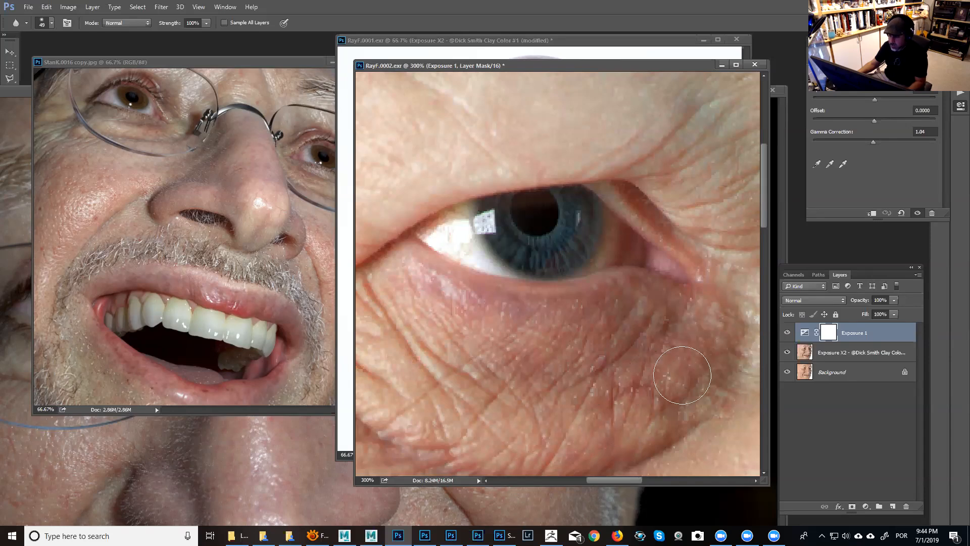
left_click_drag(632, 481, 726, 478)
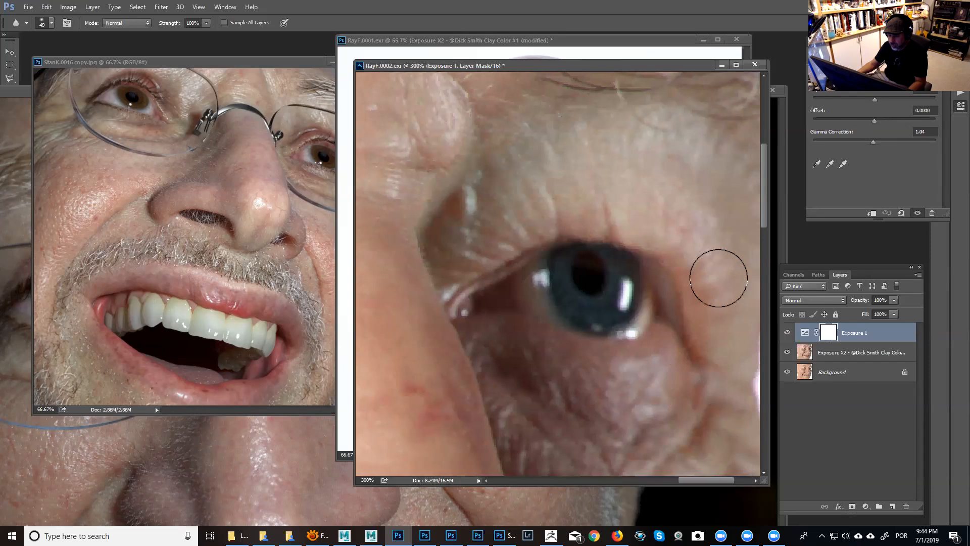
left_click_drag(764, 223, 764, 198)
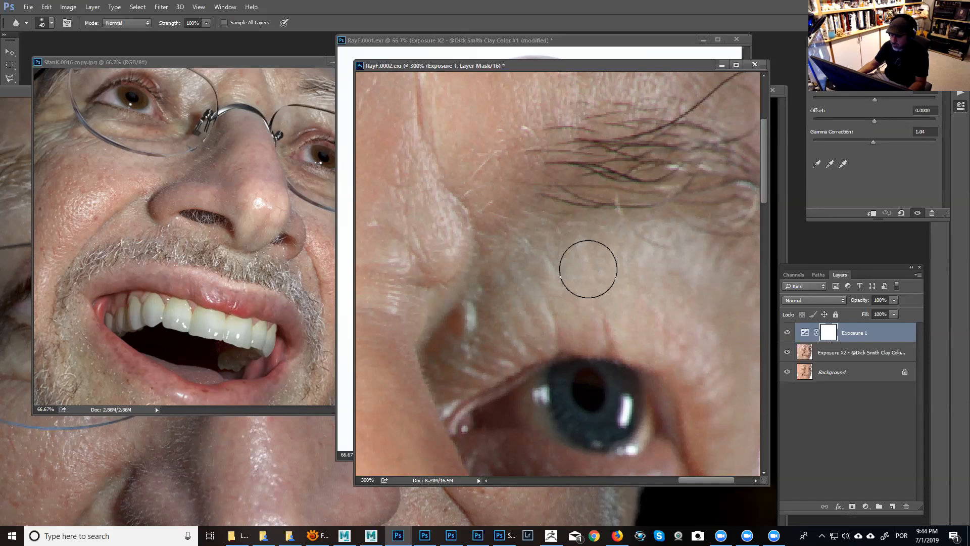
left_click_drag(765, 197, 765, 231)
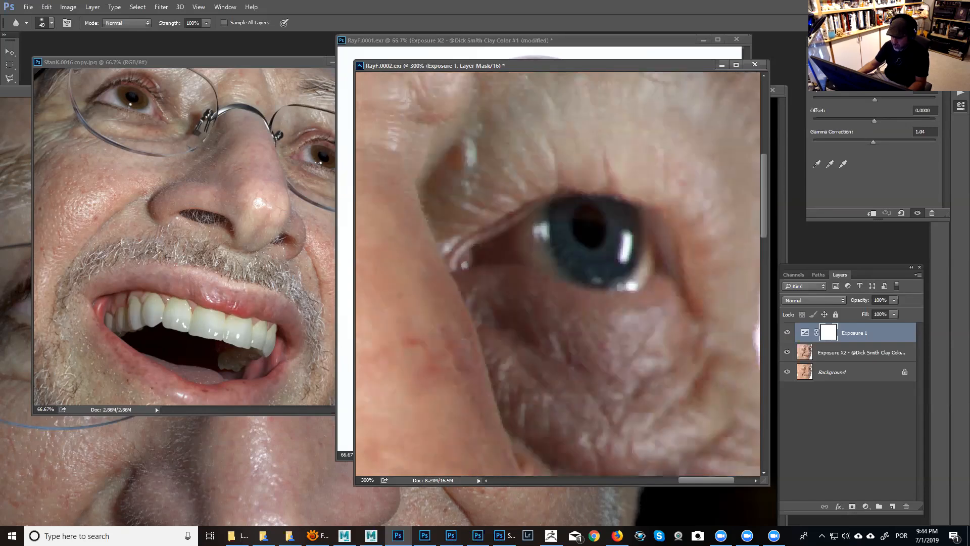
key("ctrl+minus")
key("ctrl+minus")
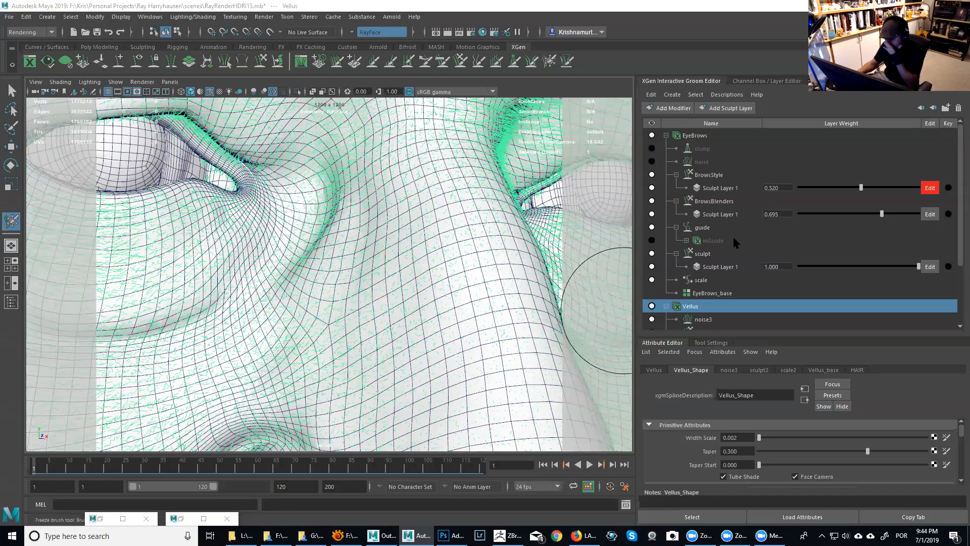
Step: Back in Maya, collapse the EyeBrows description and hide the wireframe overlay on the head, with the Select tool active
left_click(666, 135)
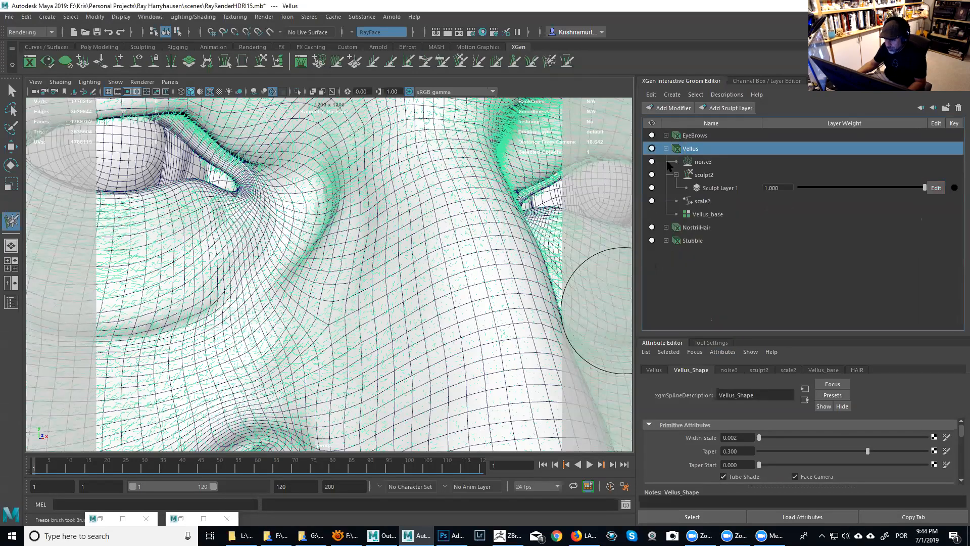
right_click_drag(490, 293, 268, 195, "alt")
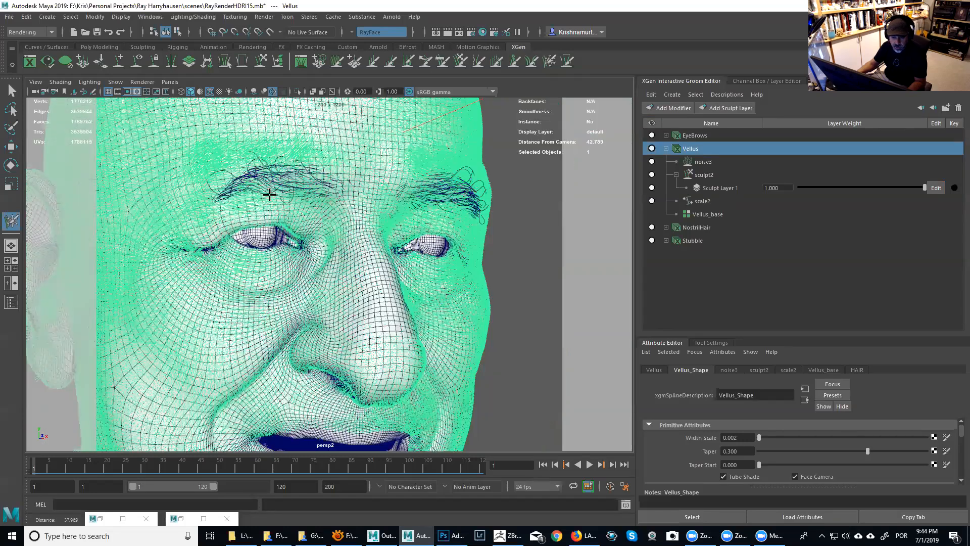
left_click(209, 92)
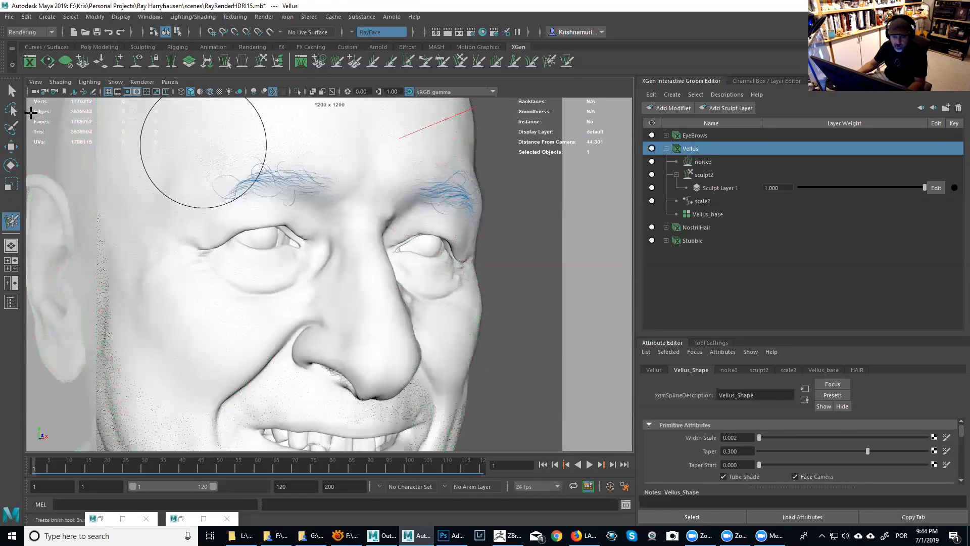
left_click(12, 89)
Step: Inspect the eyebrows and stubble on the shaded head from the front round to the side profile
left_click_drag(523, 275, 454, 268, "alt")
middle_click_drag(507, 321, 509, 222, "alt")
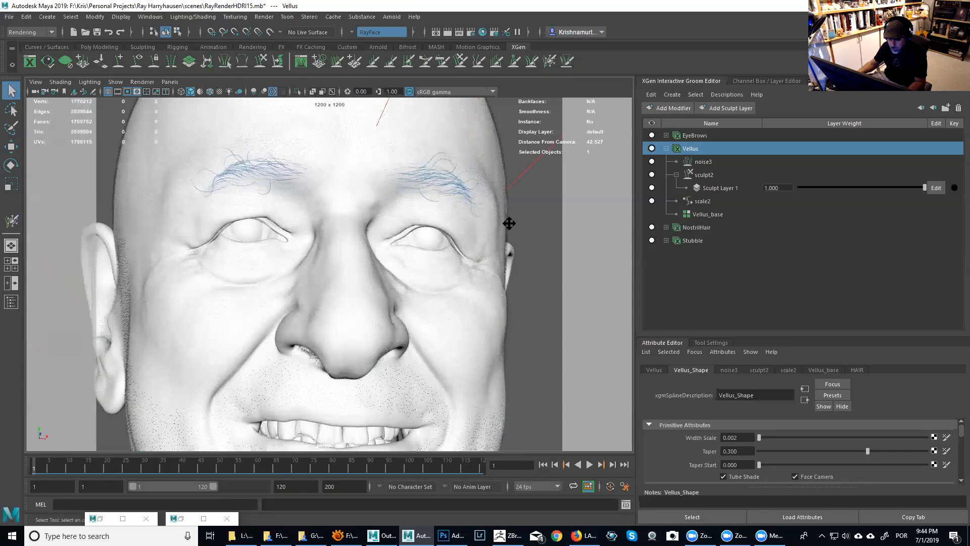
right_click_drag(509, 223, 540, 307, "alt")
middle_click_drag(540, 307, 483, 262, "alt")
left_click_drag(483, 262, 440, 277, "alt")
middle_click_drag(437, 263, 408, 238, "alt")
left_click_drag(408, 238, 443, 320, "alt")
middle_click_drag(444, 323, 442, 232, "alt")
left_click_drag(442, 232, 457, 234, "alt")
middle_click_drag(456, 233, 420, 278, "alt")
mouse_move(420, 277)
left_mouse_down("alt")
mouse_move(442, 288)
mouse_move(410, 286)
left_mouse_up("alt")
middle_click_drag(409, 286, 394, 290, "alt")
right_click_drag(394, 289, 352, 249, "alt")
left_click_drag(429, 235, 383, 204, "alt")
scroll(383, 204, "down", 4)
left_click_drag(409, 268, 379, 245, "alt")
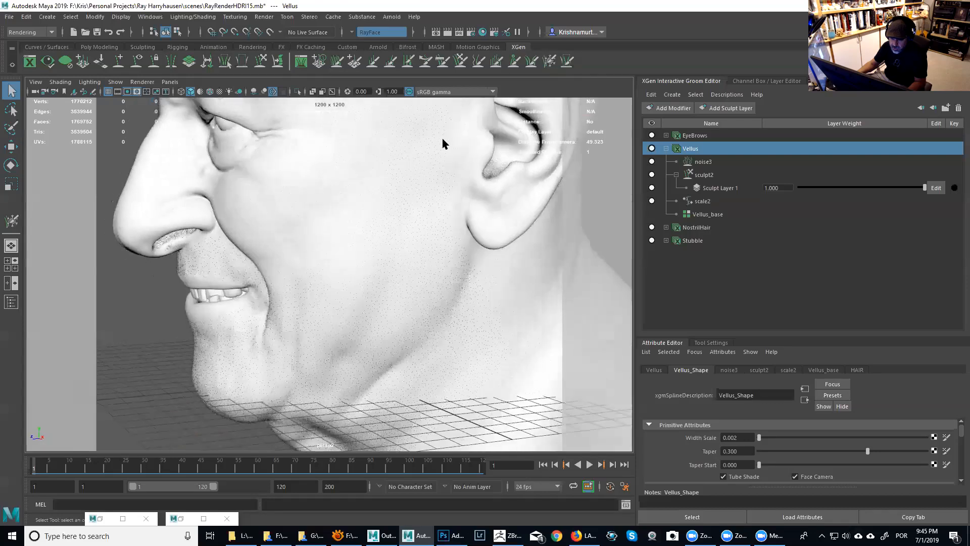
Step: Hide the viewport grid and inspect the stubble distribution along the jaw, chin and neck
left_click_drag(442, 279, 418, 234, "alt")
middle_click_drag(465, 373, 455, 247, "alt")
right_click_drag(455, 247, 500, 325, "alt")
middle_click_drag(501, 324, 284, 359, "alt")
middle_click_drag(492, 298, 505, 279, "alt")
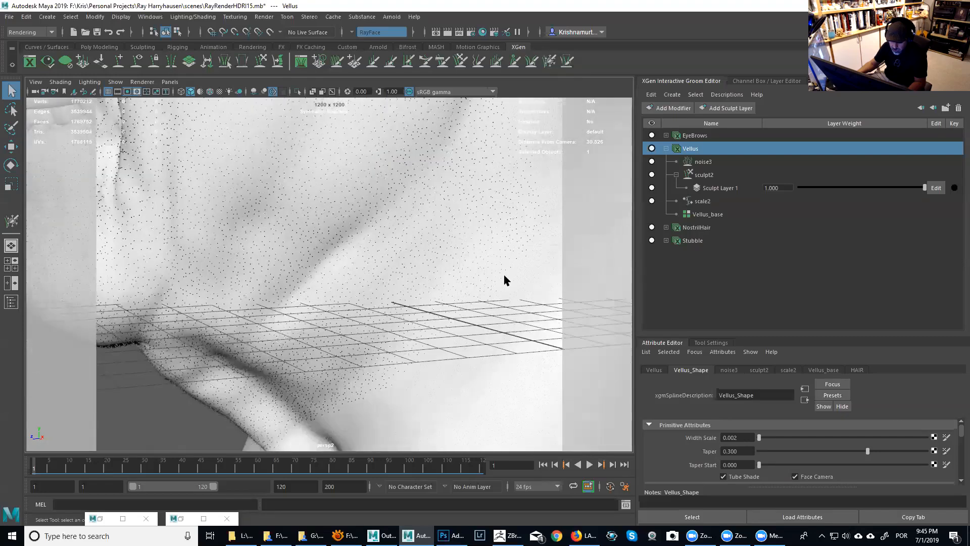
left_click(116, 82)
left_click(127, 492)
middle_click_drag(377, 318, 347, 362, "alt")
left_click_drag(282, 410, 372, 223, "alt")
right_click_drag(373, 223, 327, 190, "alt")
left_click_drag(327, 191, 363, 253, "alt")
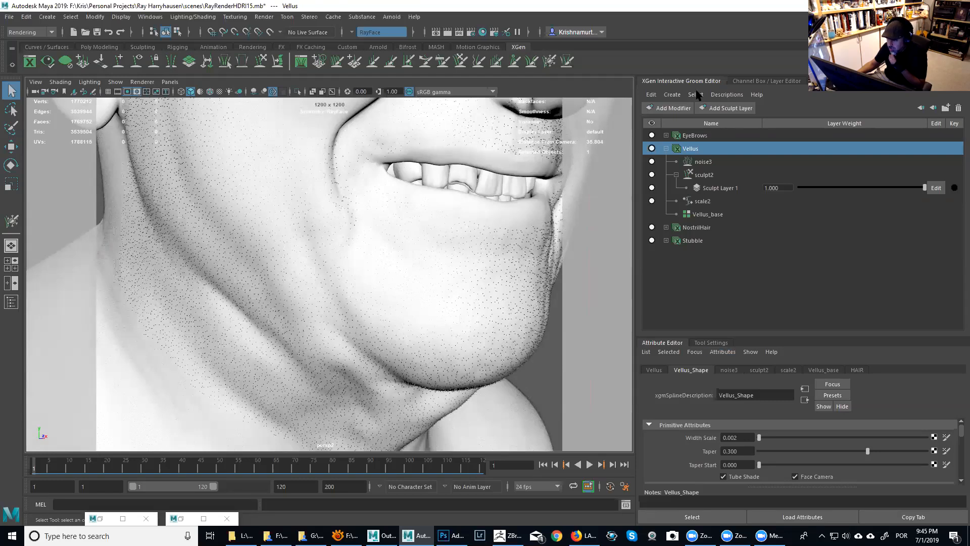
Step: Select the RayFace mesh and open the Create Interactive Groom Splines options
left_click(672, 94)
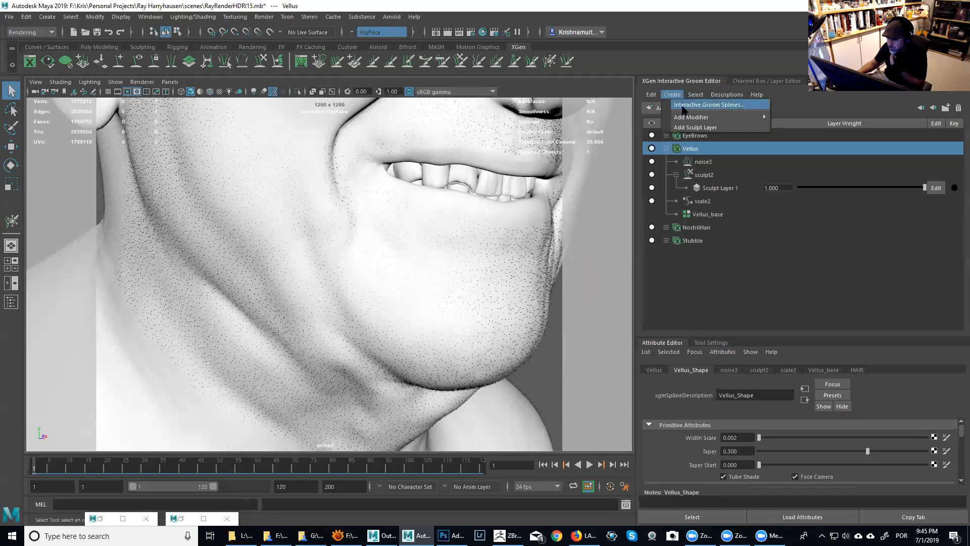
left_click(683, 105)
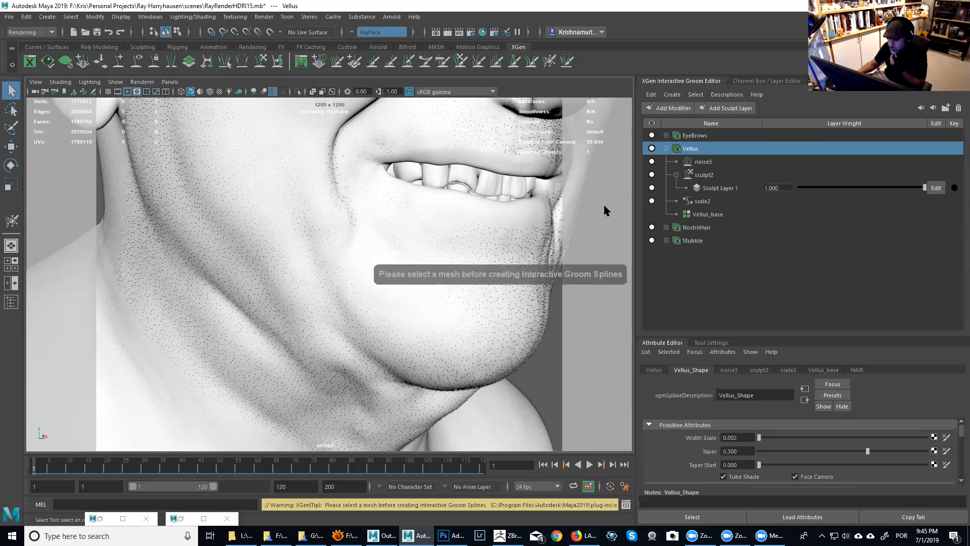
left_click(457, 219)
left_click(672, 95)
left_click(767, 105)
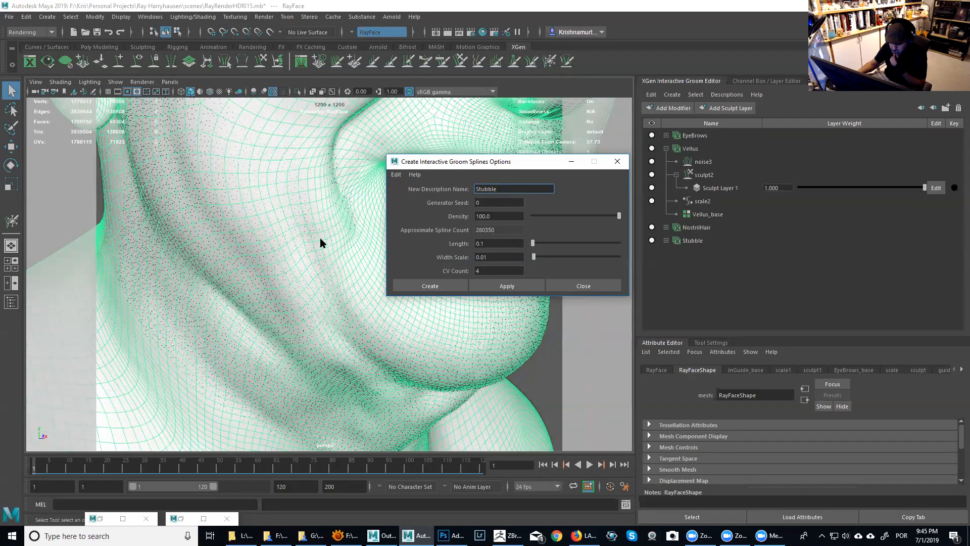
Step: Close the groom spline creation options, select the Stubble description and bring up the Density Multiplier of its Stubble_base node
left_click(584, 287)
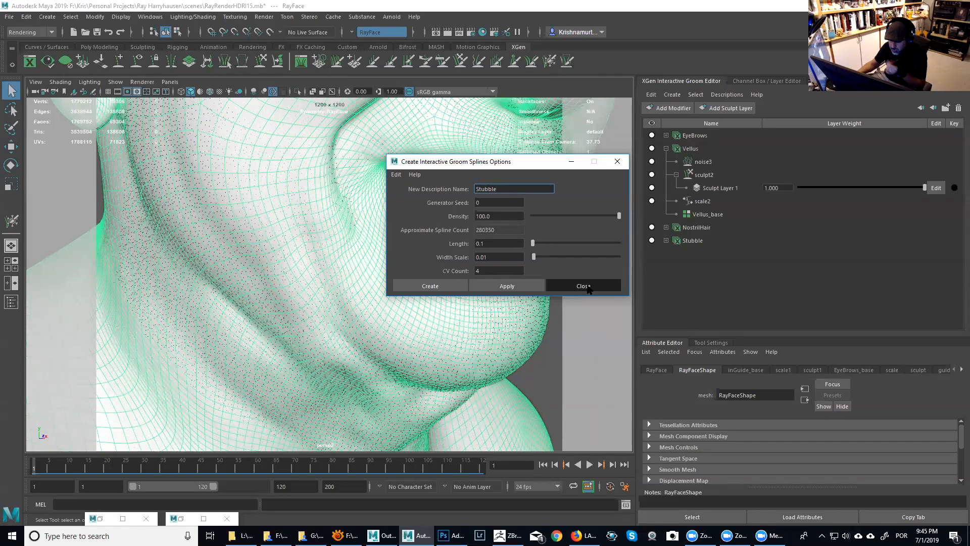
left_click(696, 241)
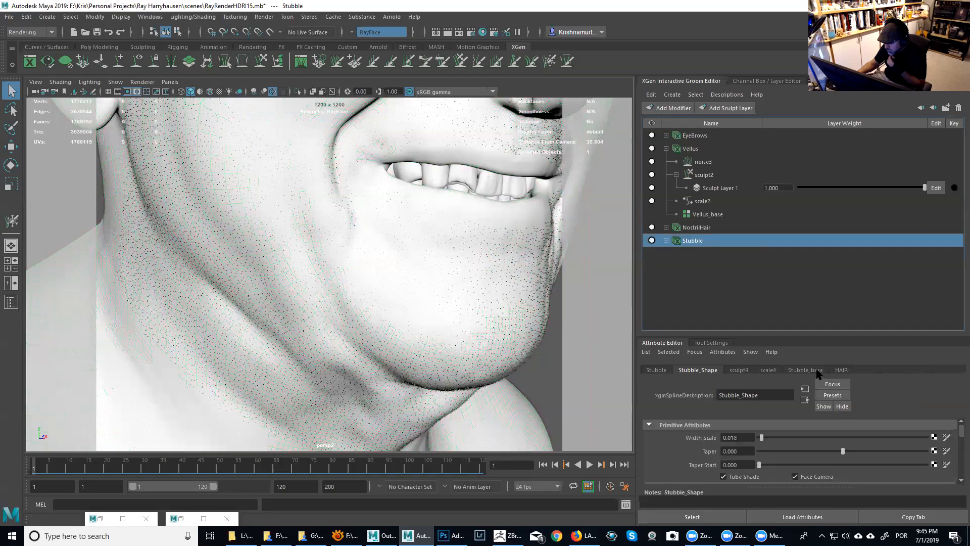
left_click(809, 371)
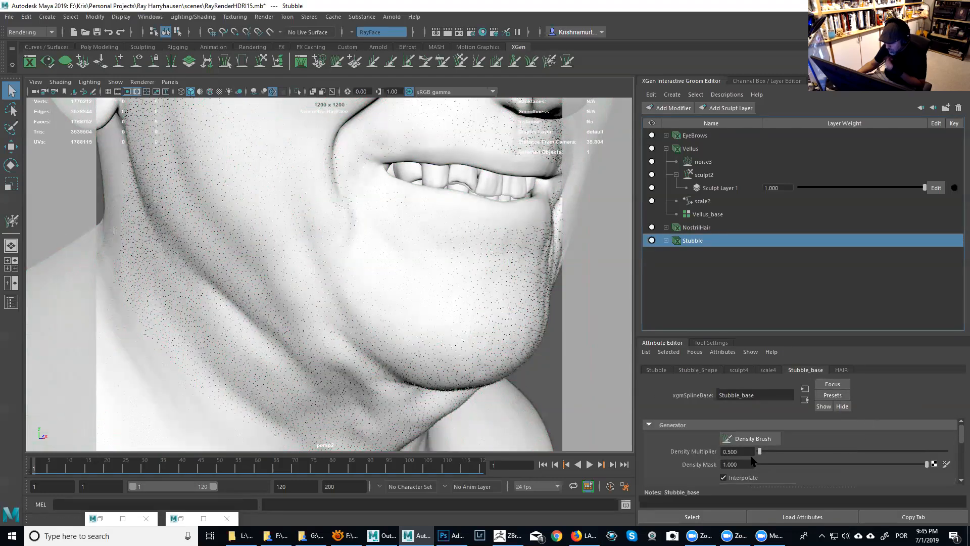
double_click(728, 452)
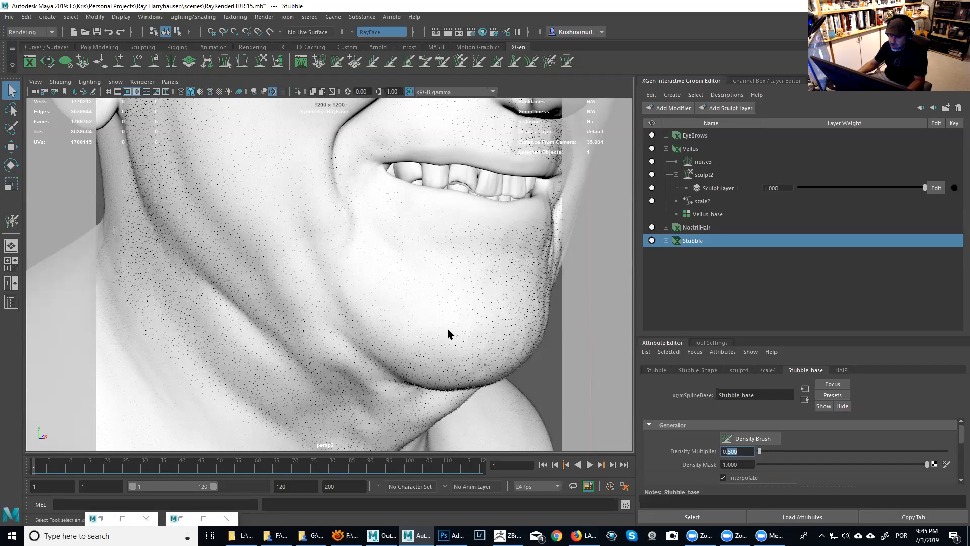
Step: Inspect the stubble coverage on the cheek and jaw, around the ear and from above the head
mouse_move(446, 331)
left_mouse_down("alt")
mouse_move(485, 340)
mouse_move(420, 280)
mouse_move(417, 320)
mouse_move(460, 327)
left_mouse_up("alt")
middle_click_drag(460, 331, 468, 340, "alt")
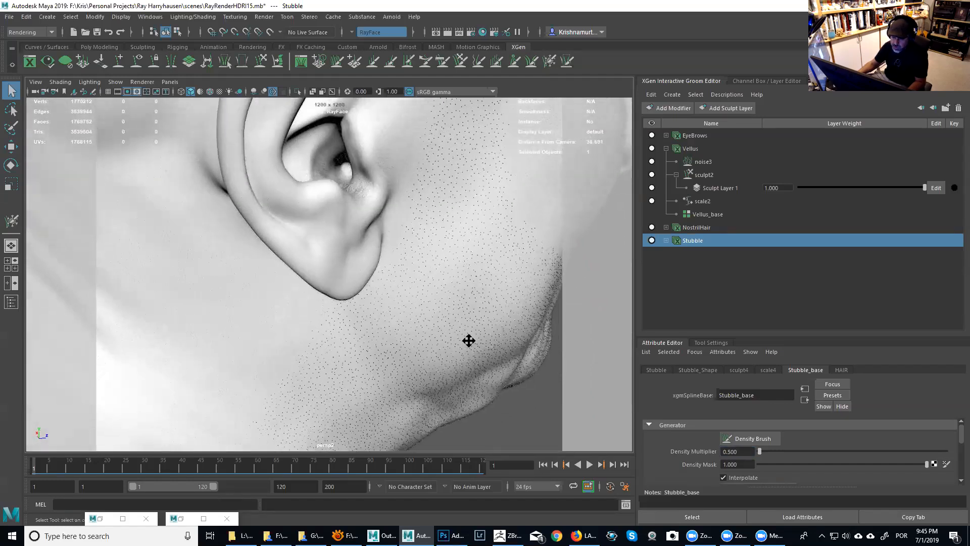
right_click_drag(468, 340, 381, 268, "alt")
left_click_drag(381, 269, 338, 187, "alt")
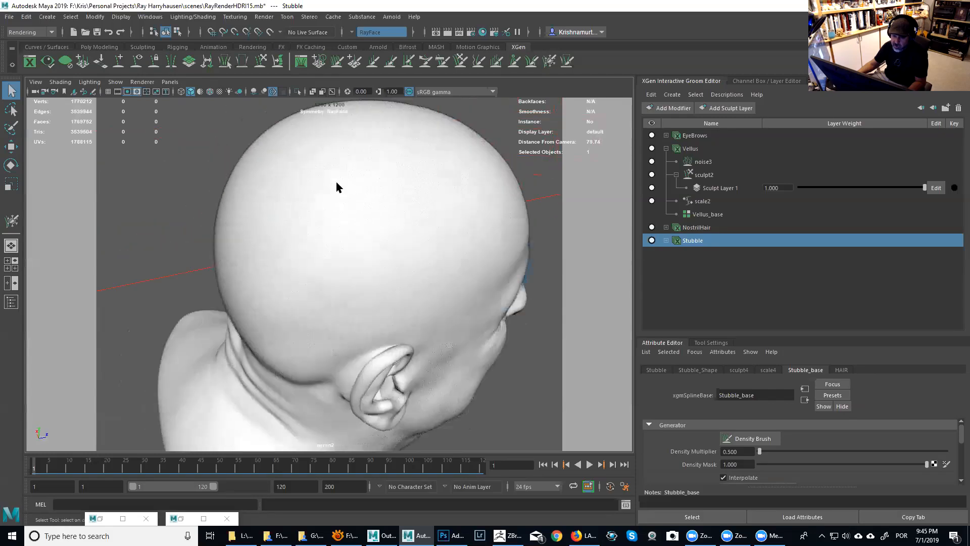
left_click_drag(438, 328, 389, 278, "alt")
right_click_drag(398, 291, 444, 362, "alt")
middle_click_drag(444, 362, 438, 283, "alt")
mouse_move(437, 283)
left_mouse_down("alt")
mouse_move(464, 290)
mouse_move(438, 300)
left_mouse_up("alt")
right_click_drag(438, 305, 453, 289, "alt")
Step: Examine the individual stubble hairs among the vellus hair in extreme close-up
left_click_drag(404, 338, 324, 298, "alt")
middle_click_drag(368, 321, 394, 354, "alt")
left_click_drag(395, 353, 359, 348, "alt")
middle_click_drag(531, 319, 525, 318, "alt")
left_click_drag(526, 318, 445, 297, "alt")
right_click_drag(444, 297, 488, 358, "alt")
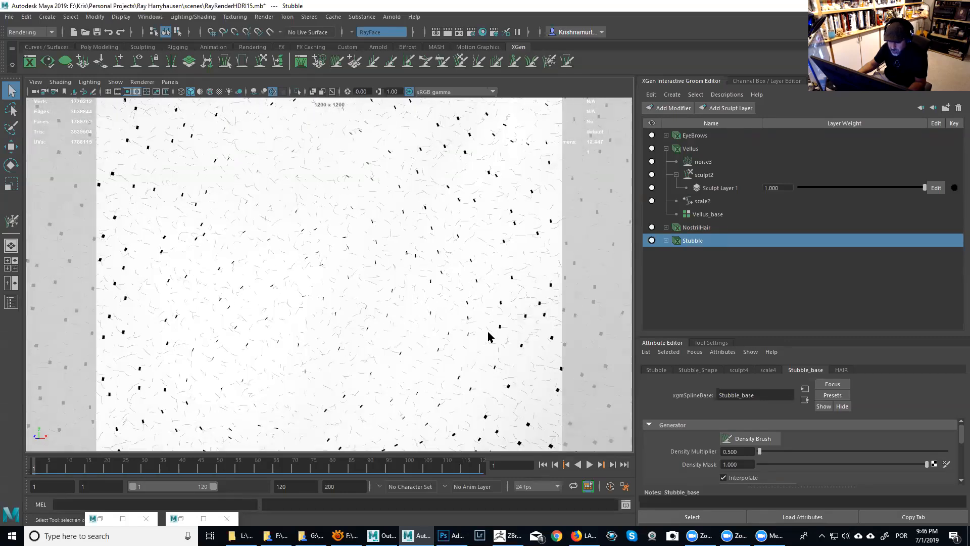
left_click_drag(488, 311, 490, 317, "alt")
right_click_drag(482, 312, 490, 269, "alt")
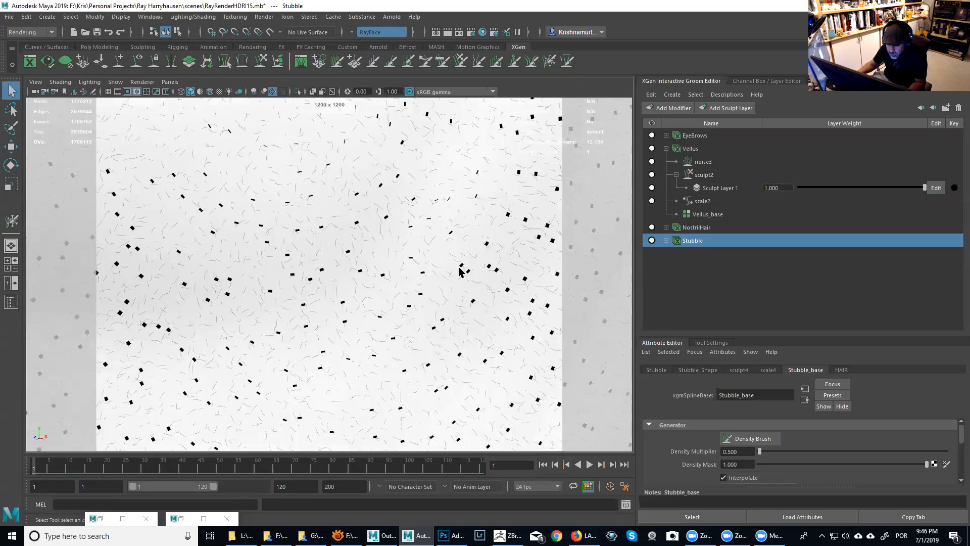
left_click_drag(461, 267, 468, 277, "alt")
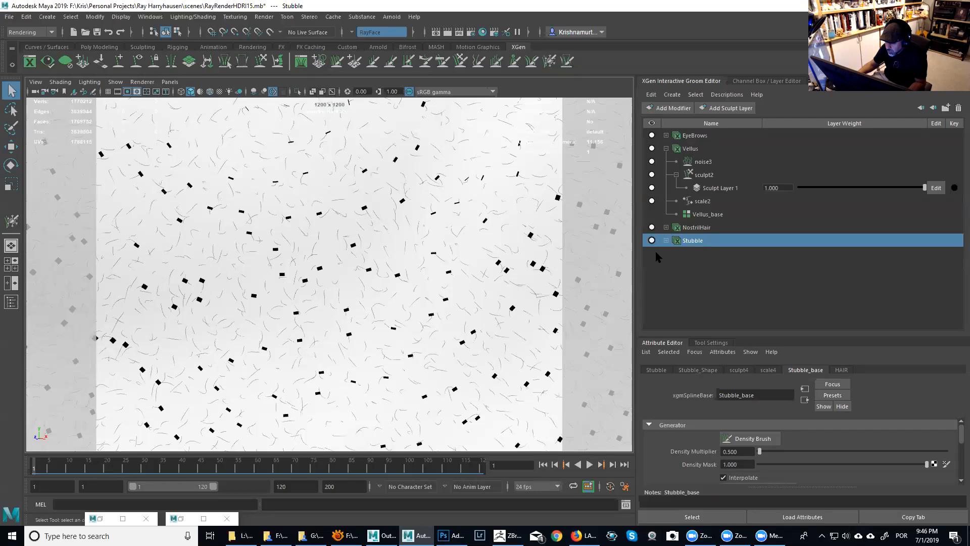
Step: Expand Stubble, set its shape's Width Scale to 0.016 and Taper to 0.139, and the scale4 modifier's Scale to 0.350
left_click(666, 241)
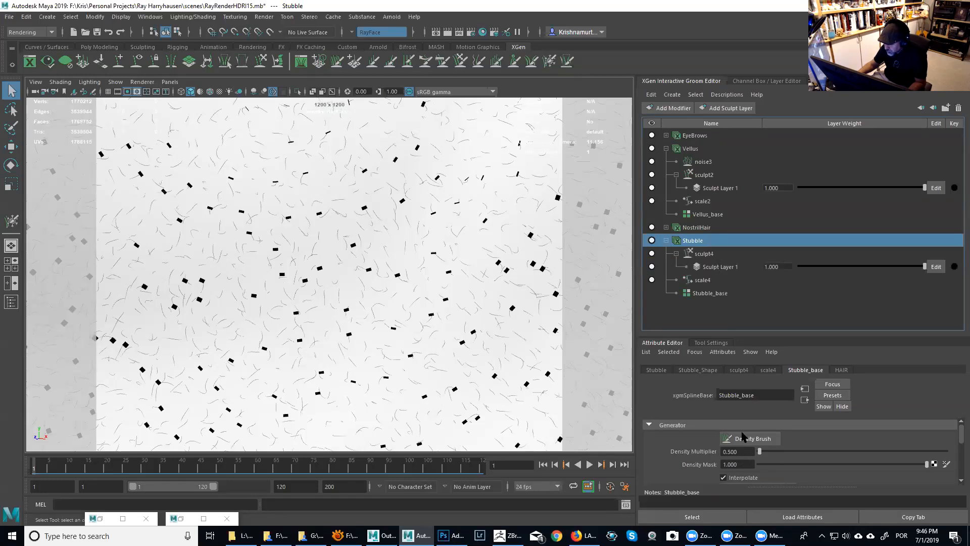
left_click(696, 370)
left_click(743, 438)
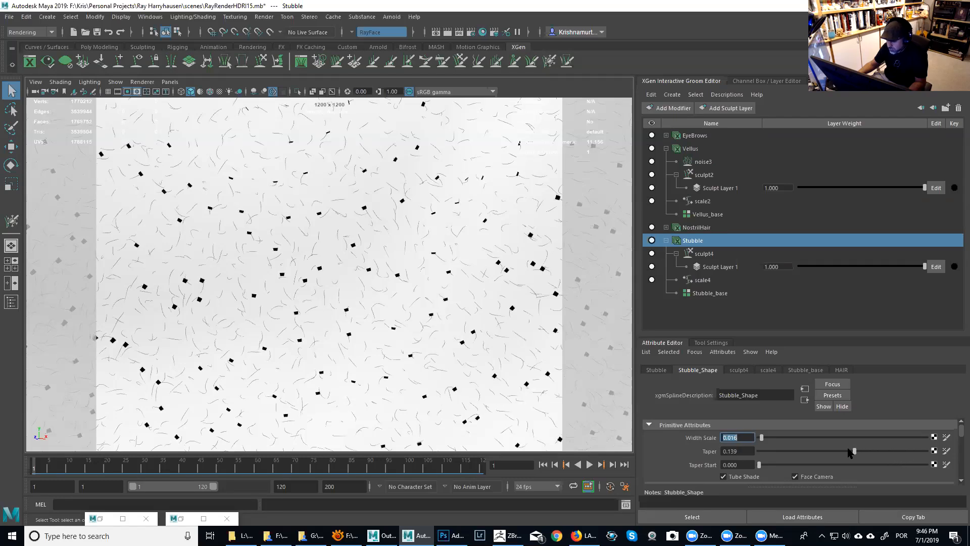
left_click(768, 371)
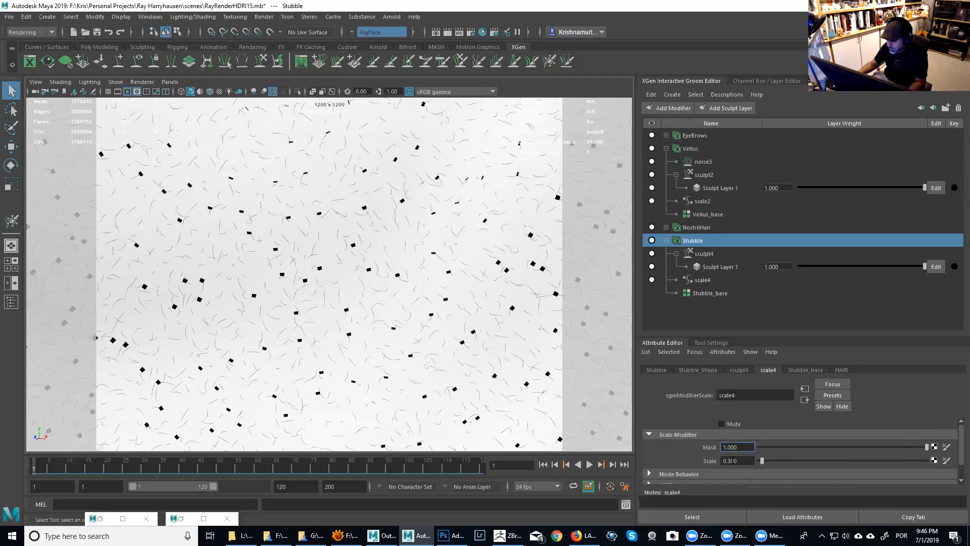
left_click_drag(729, 460, 751, 463)
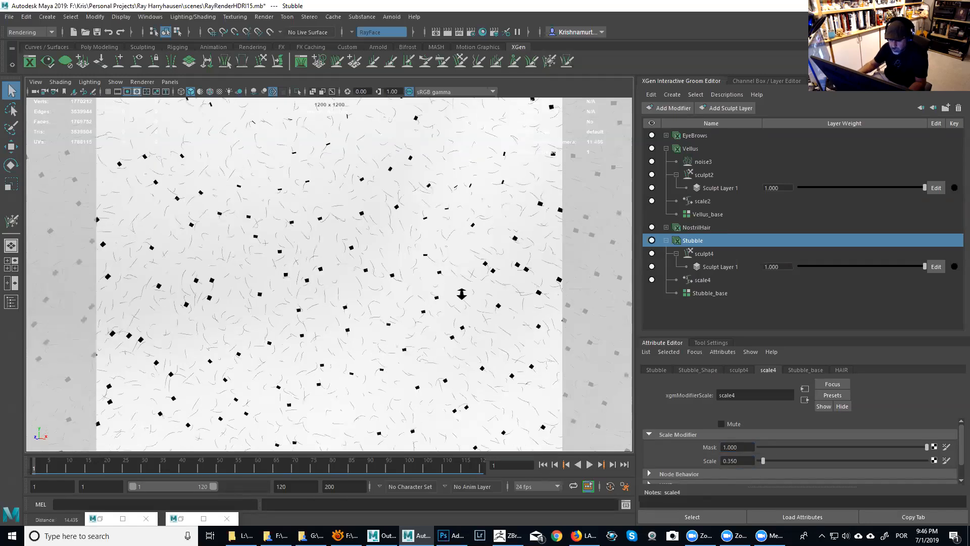
Step: Enlarge the Attribute Editor and expand the Arnold settings of Stubble_Shape down to Min Pixel Width and Mode
left_click_drag(745, 335, 748, 213)
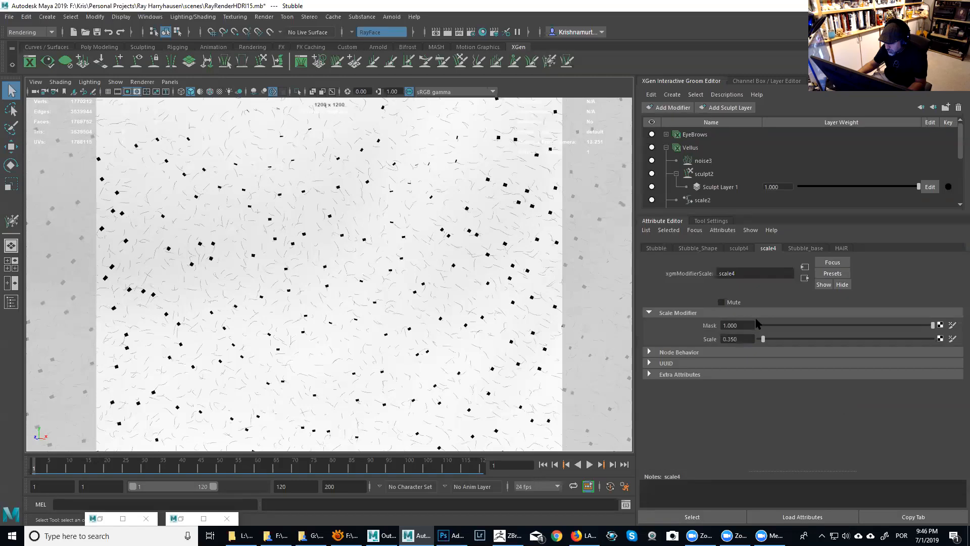
left_click(708, 248)
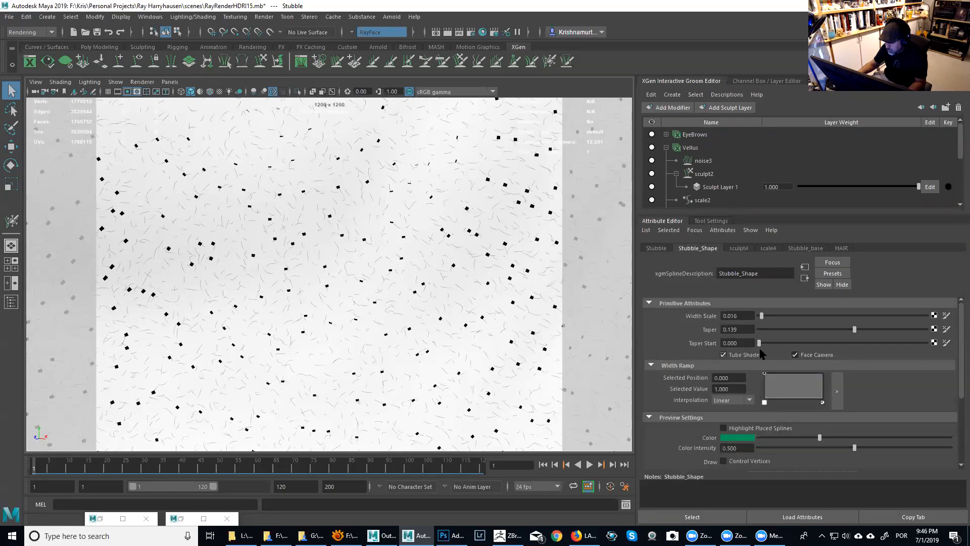
left_click_drag(959, 390, 960, 467)
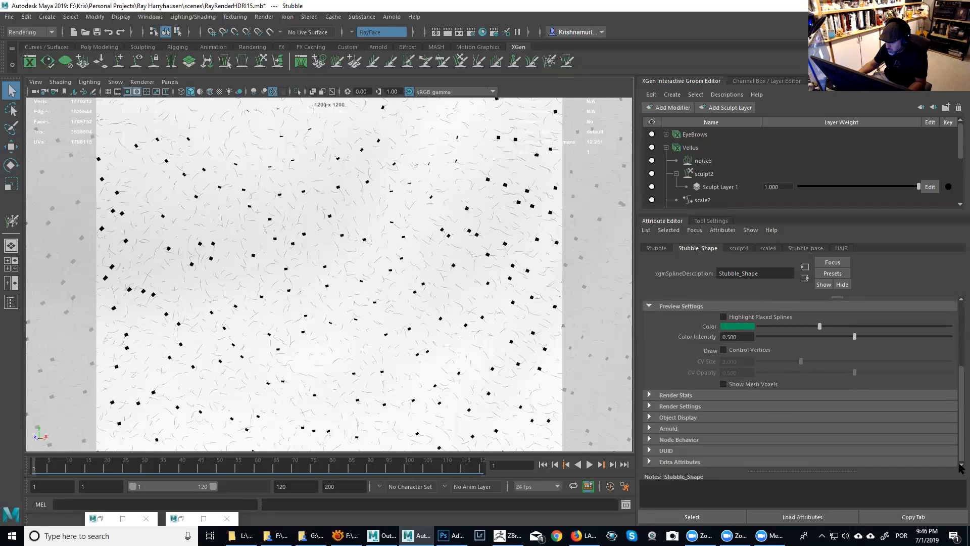
left_click(669, 428)
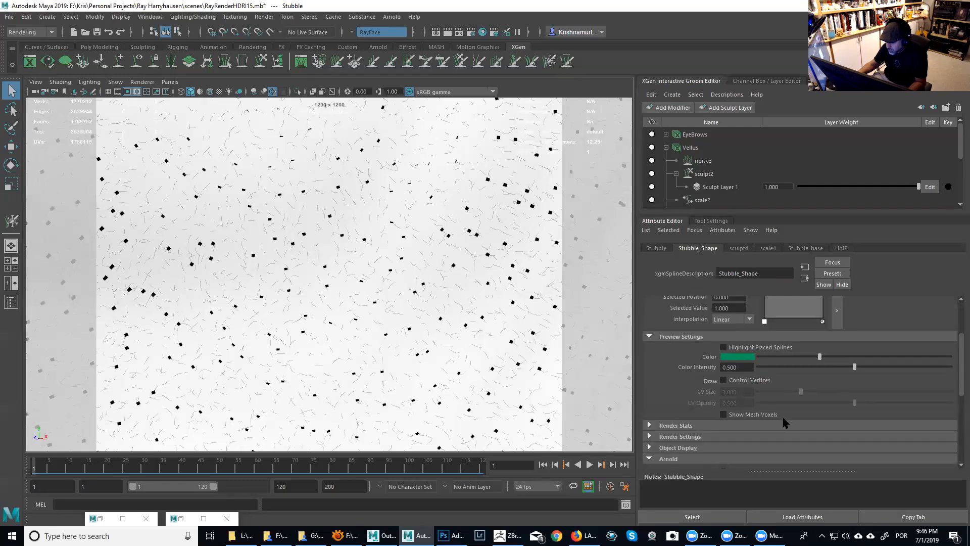
scroll(753, 420, "down", 4)
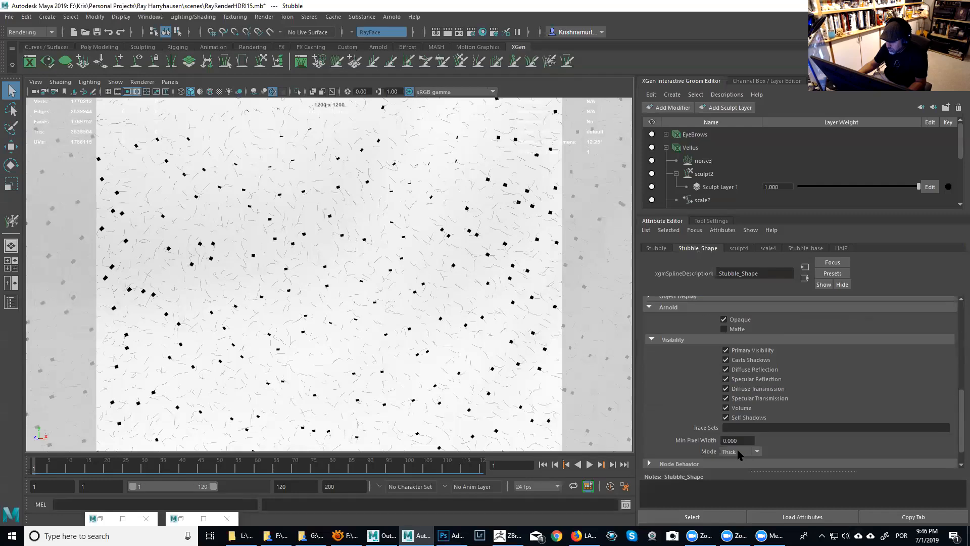
Step: Inspect the stubble around the mouth corner, chin and upper lip up close
left_click_drag(453, 323, 456, 327, "alt")
right_click_drag(480, 329, 429, 298, "alt")
left_click_drag(428, 298, 419, 297, "alt")
mouse_move(419, 297)
right_mouse_down("alt")
mouse_move(390, 276)
mouse_move(404, 308)
right_mouse_up("alt")
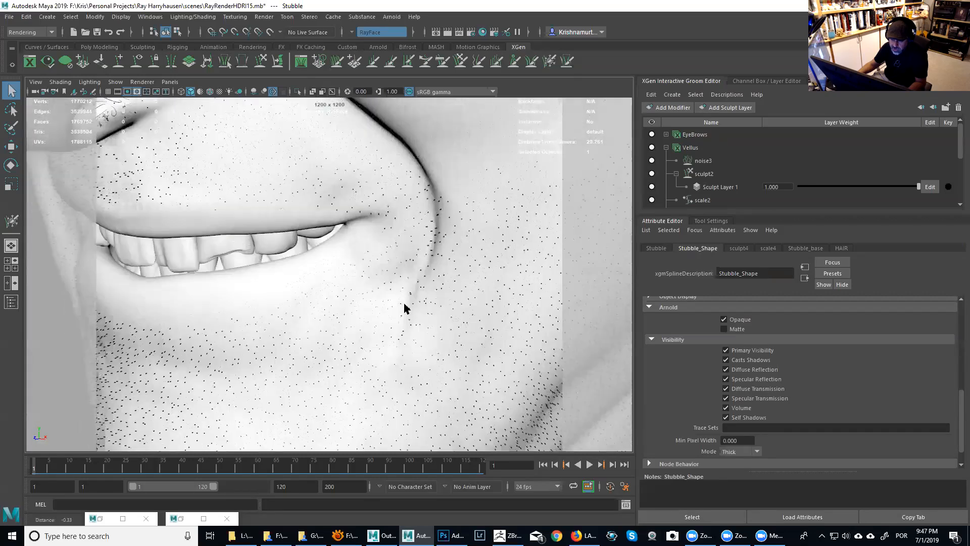
middle_click_drag(401, 284, 465, 338, "alt")
right_click_drag(465, 334, 612, 292, "alt")
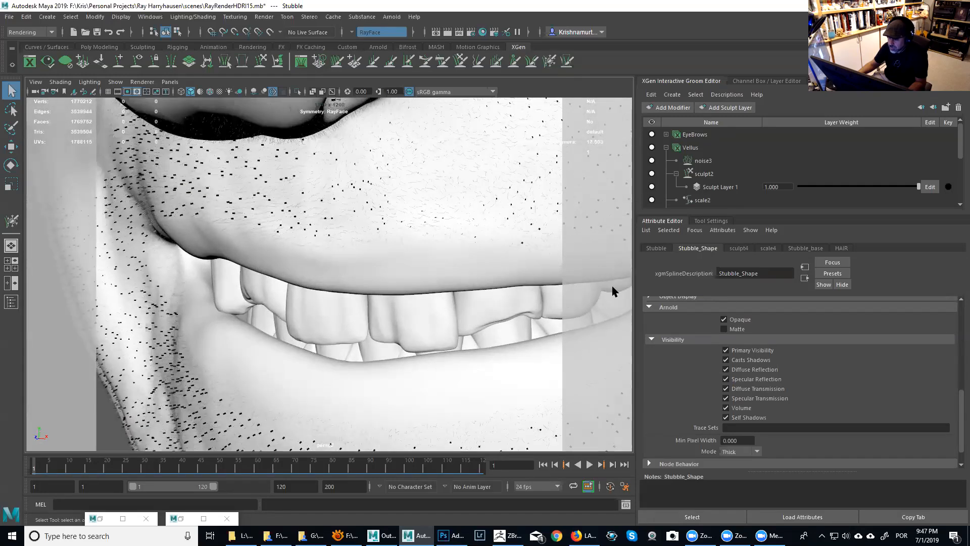
Step: Collapse the Vellus description and set the Width Scale of Stubble_Shape to 0.012
left_click(663, 250)
left_click(697, 250)
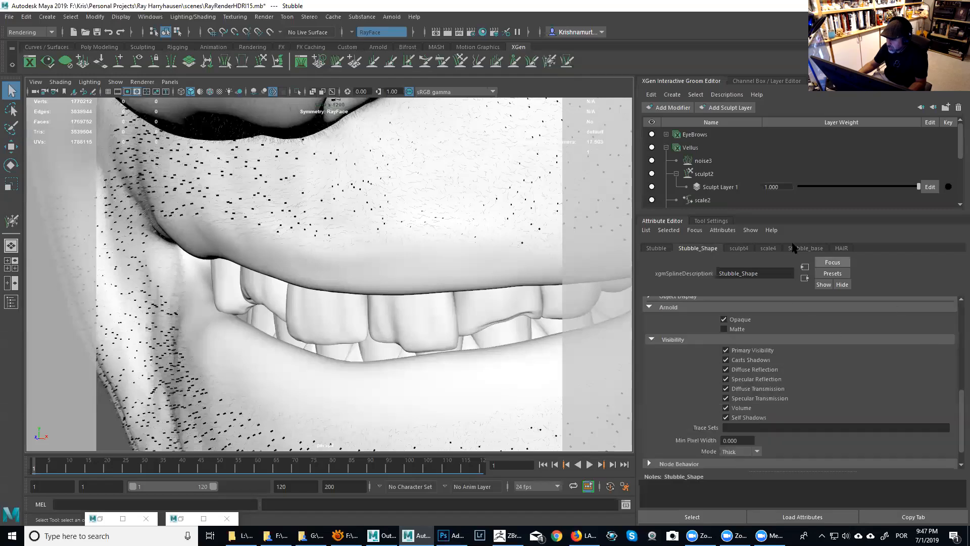
left_click(667, 147)
left_click_drag(961, 398, 885, 277)
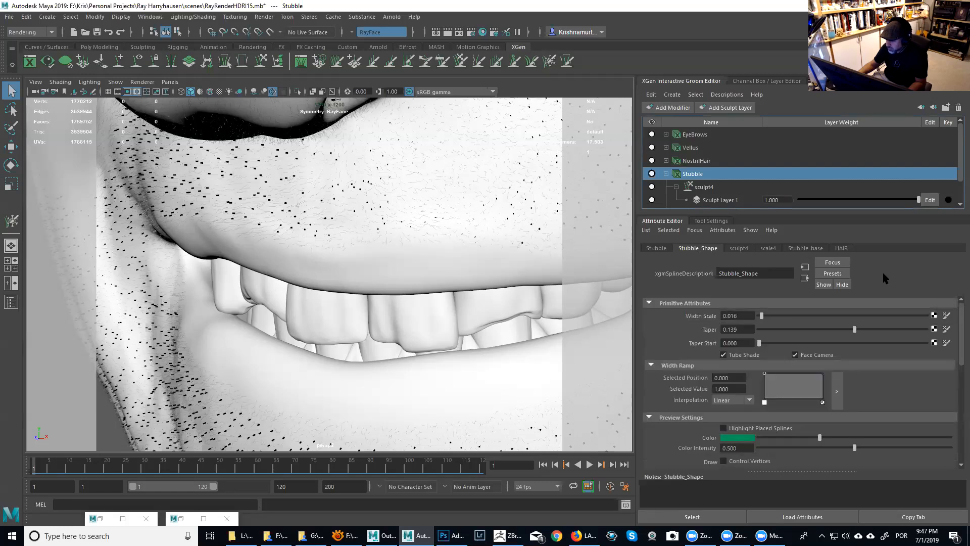
left_click(735, 316)
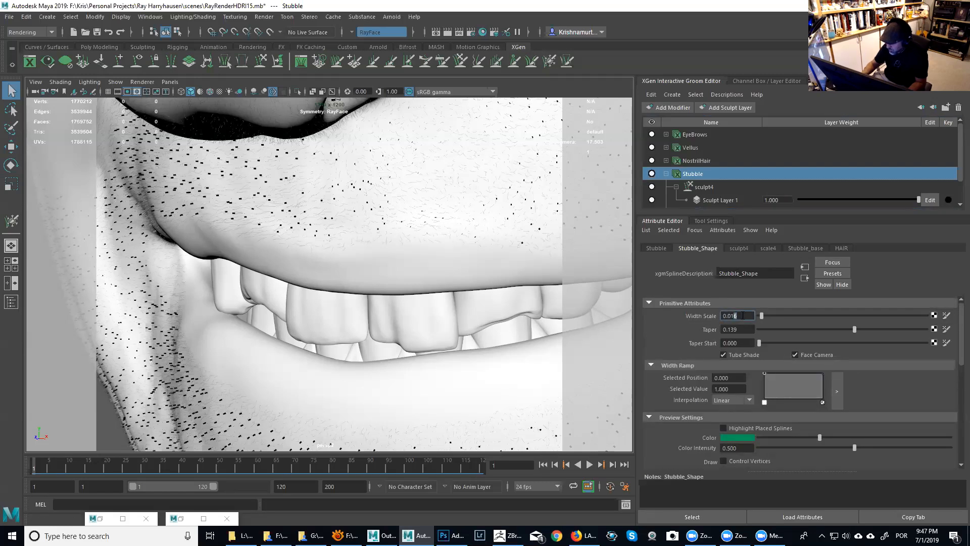
key("BackSpace")
type("2")
key("Return")
Step: Inspect the thinner stubble across the lower face and cheek, ending on a three-quarter view with the eyebrows
left_click_drag(230, 238, 312, 262, "alt")
middle_click_drag(311, 262, 414, 313, "alt")
right_click_drag(414, 314, 369, 296, "alt")
left_click_drag(369, 301, 427, 318, "alt")
middle_click_drag(426, 318, 416, 277, "alt")
right_click_drag(416, 277, 421, 275, "alt")
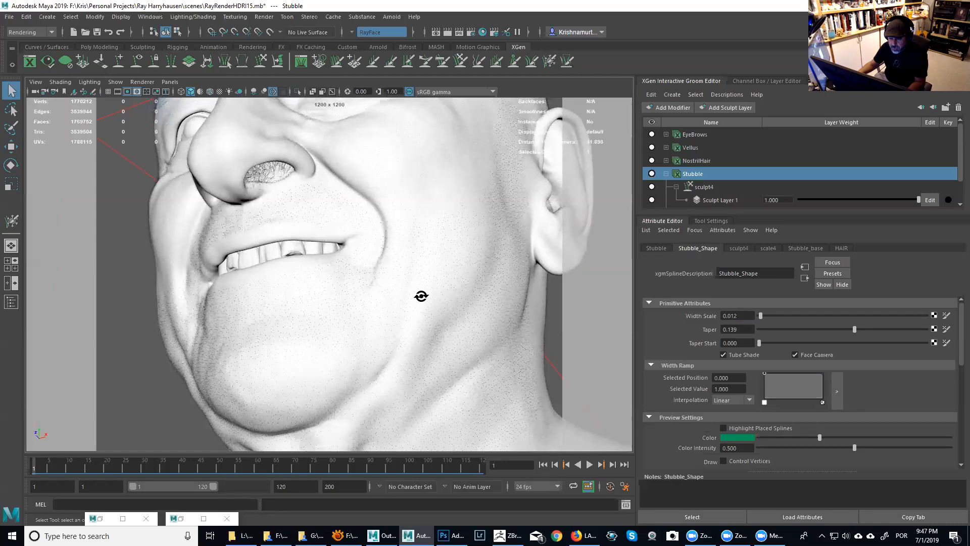
left_click_drag(422, 296, 444, 260, "alt")
middle_click_drag(444, 259, 444, 281, "alt")
right_click_drag(444, 281, 436, 240, "alt")
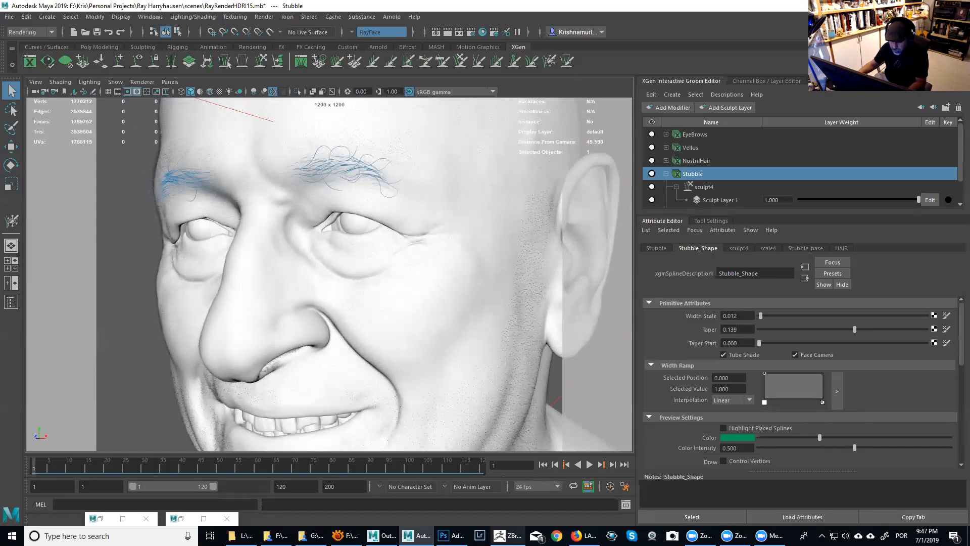
Step: Switch to ZBrush and apply the Flat Color material to the head to show only its painted colour
mouse_move(505, 535)
left_click(505, 495)
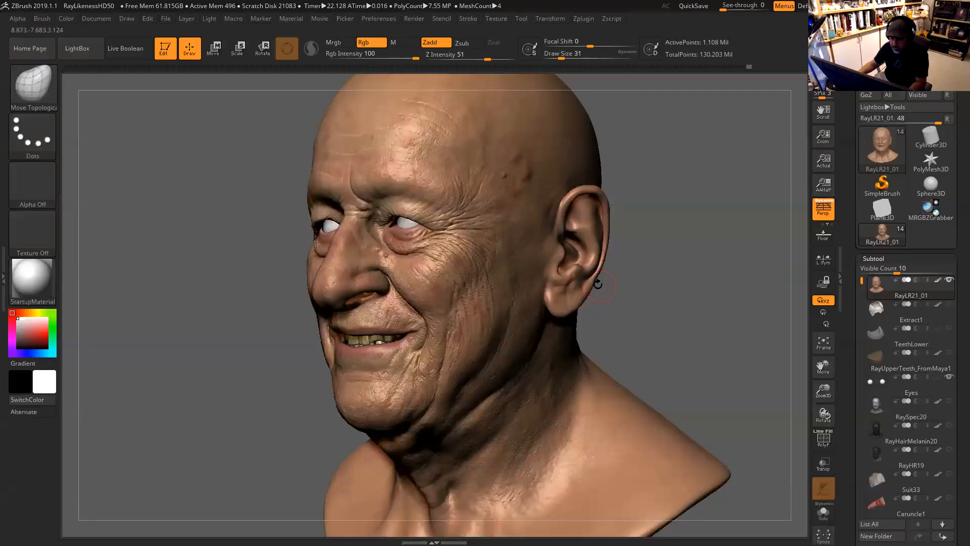
left_click(36, 284)
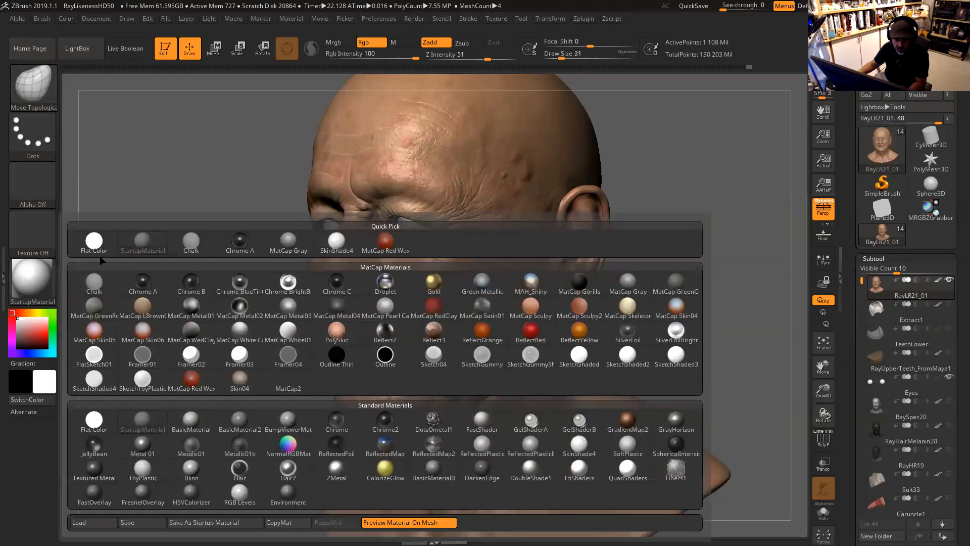
left_click(97, 245)
Step: Examine the painted skin colour on the forehead, eyes, nose and cheeks from the front and three-quarter view
left_click_drag(649, 273, 691, 416)
left_click_drag(687, 166, 622, 334, "alt")
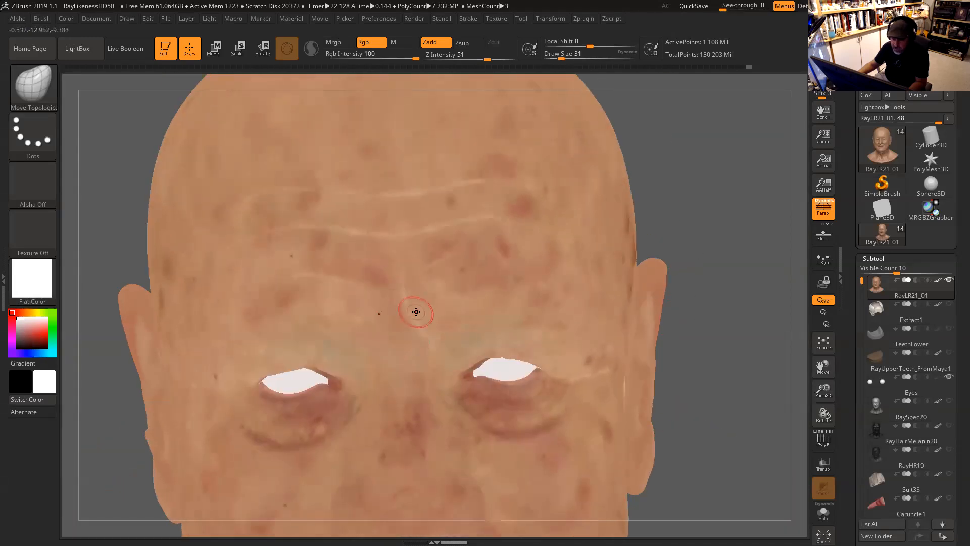
left_click_drag(723, 180, 737, 149, "alt")
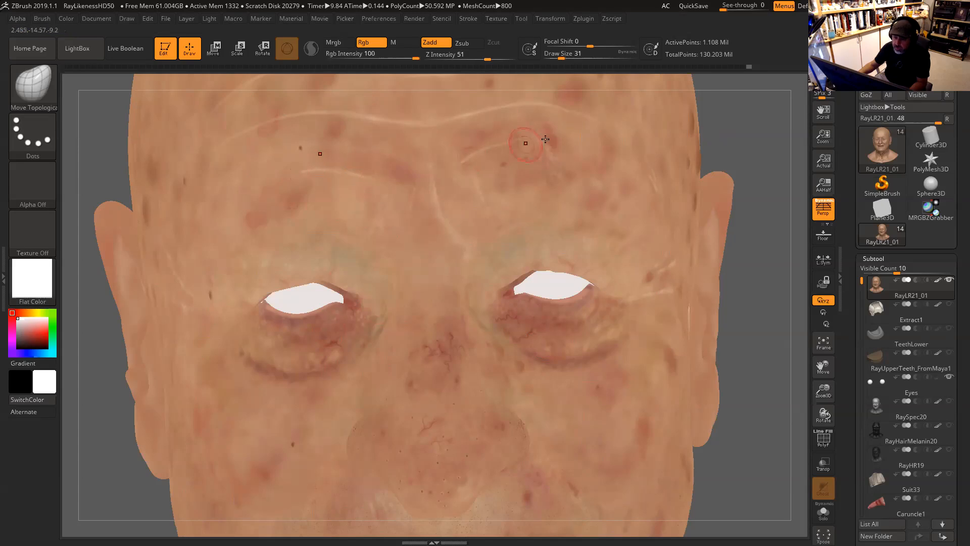
left_click_drag(761, 239, 711, 210)
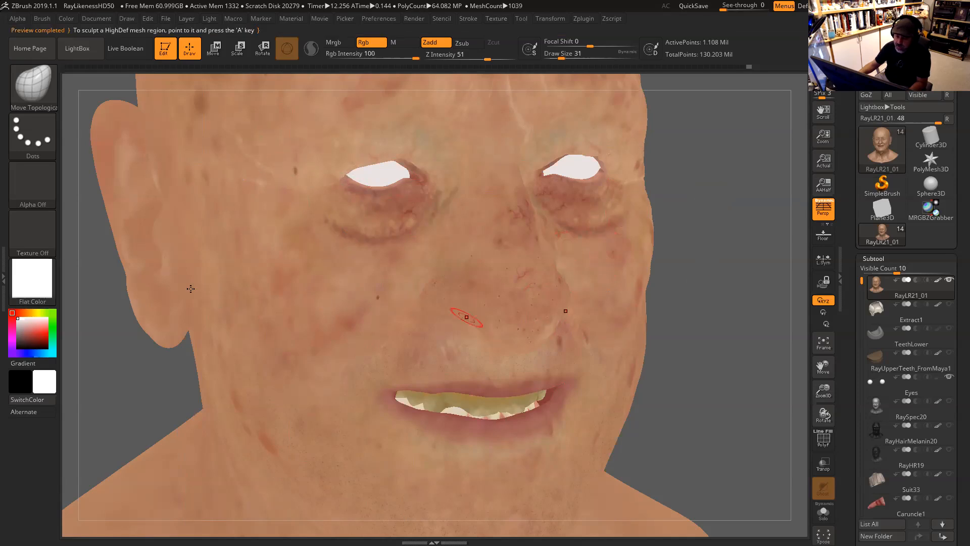
left_click_drag(713, 284, 717, 323, "alt")
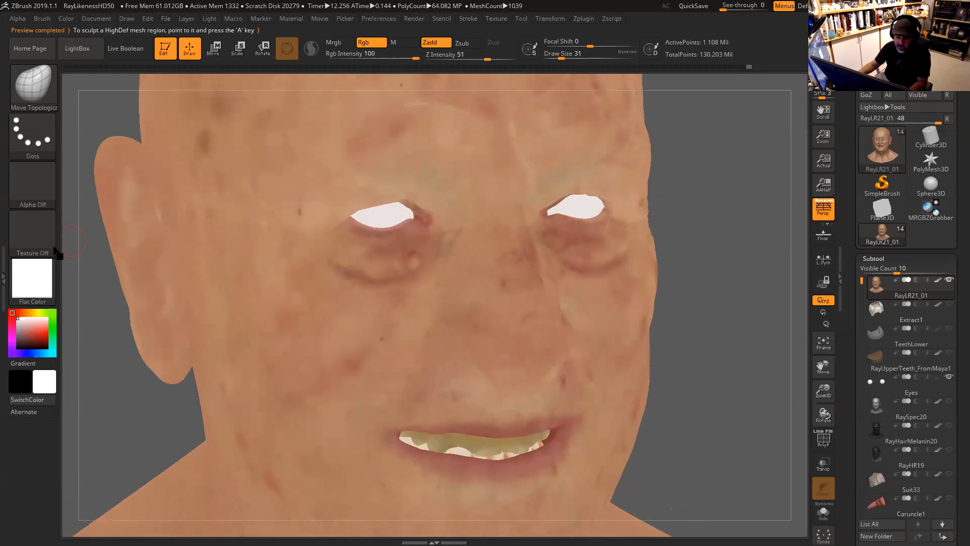
Step: Apply StartupMaterial to the head again and turn the model
left_click(31, 278)
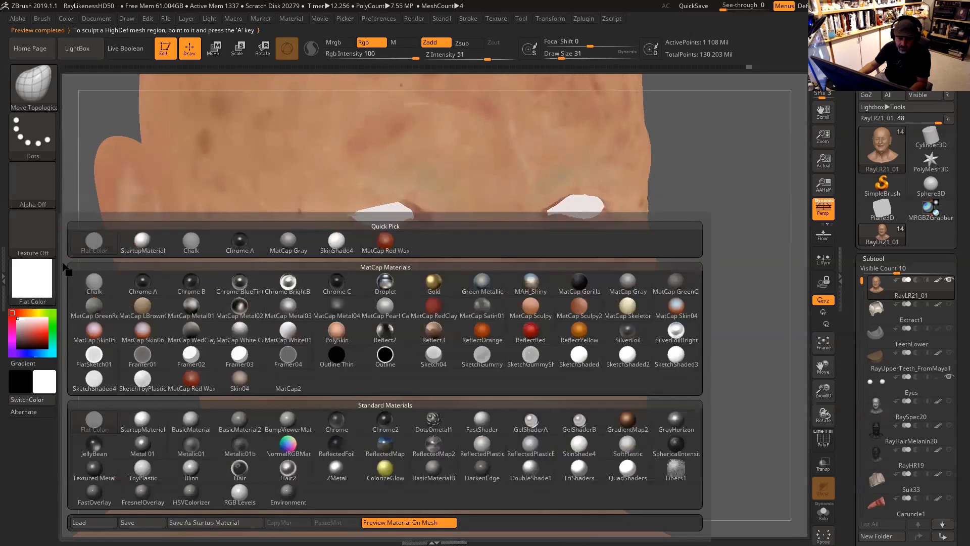
left_click(141, 246)
left_click_drag(724, 160, 586, 164)
Step: Switch to Photoshop and minimise the RayF.0002.exr render to view the frontal RayF.0001.exr render
key("alt+Tab")
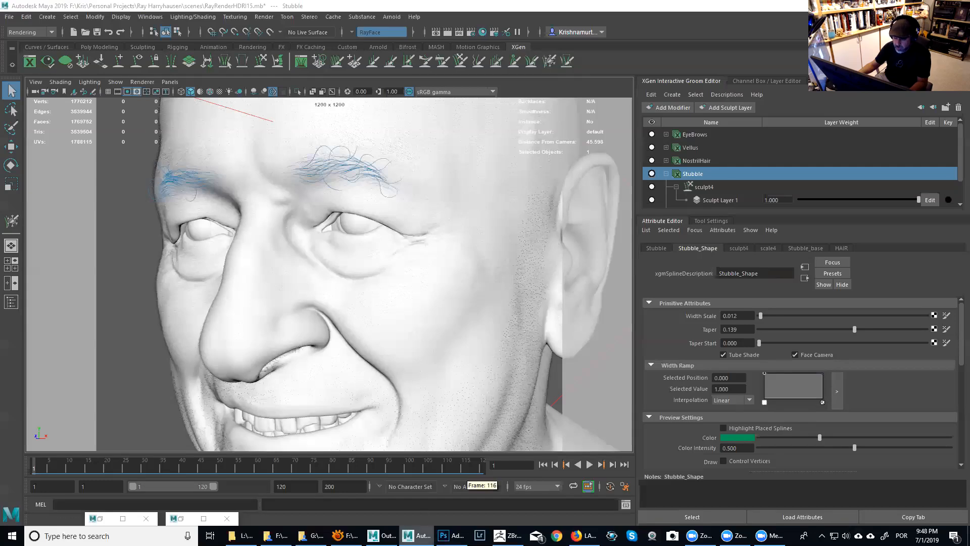
key("alt+Tab")
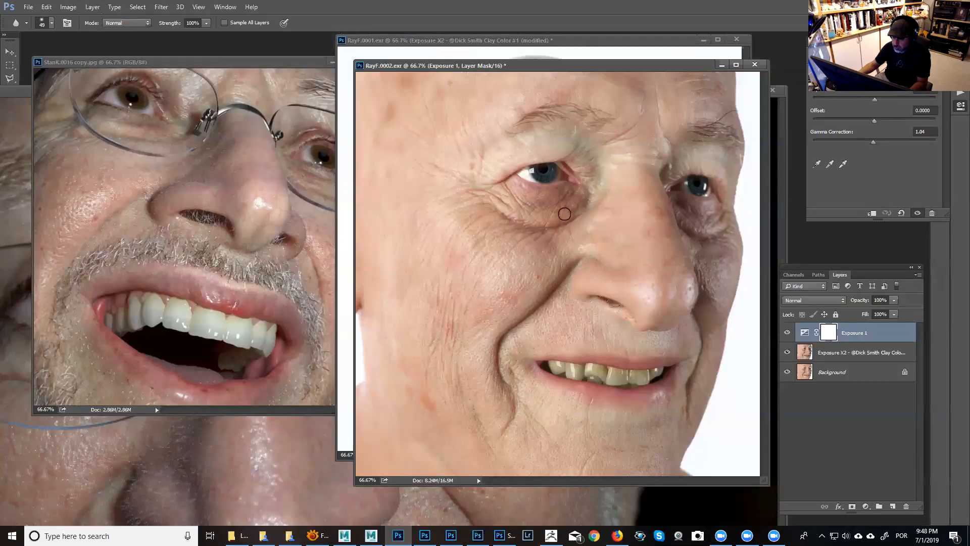
left_click(721, 65)
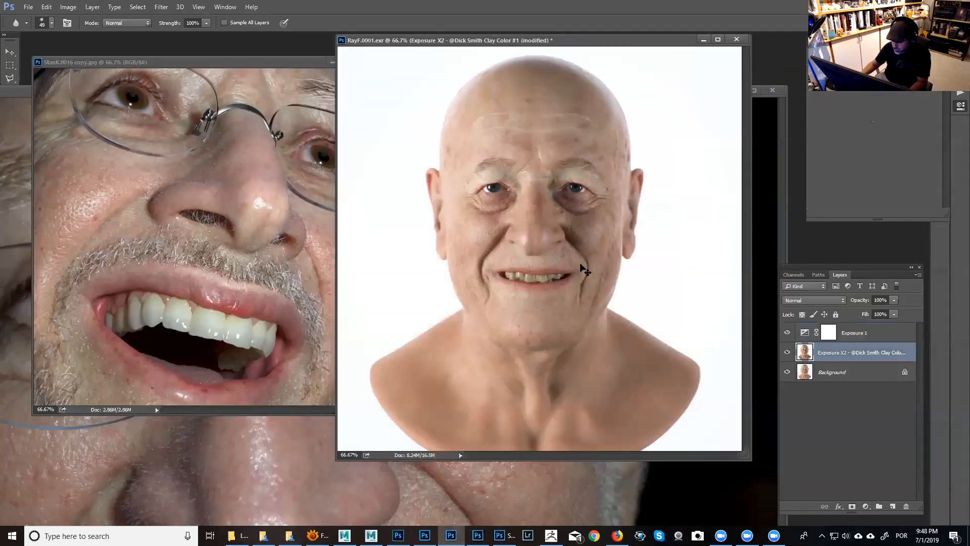
Step: Examine the rendered skin around the mouth, nose and eyes of RayF.0001.exr at 200% zoom
key("ctrl+plus")
key("ctrl+plus")
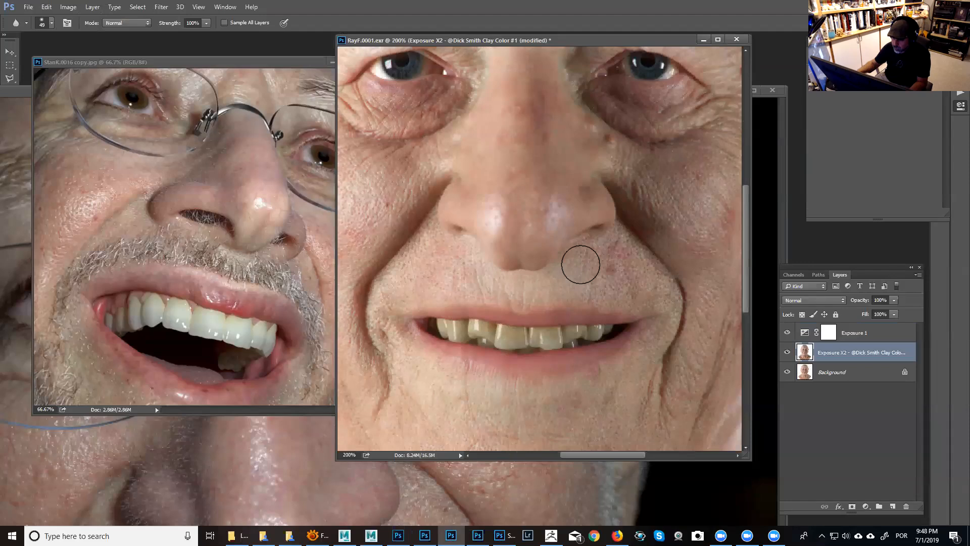
left_click_drag(337, 435, 237, 449)
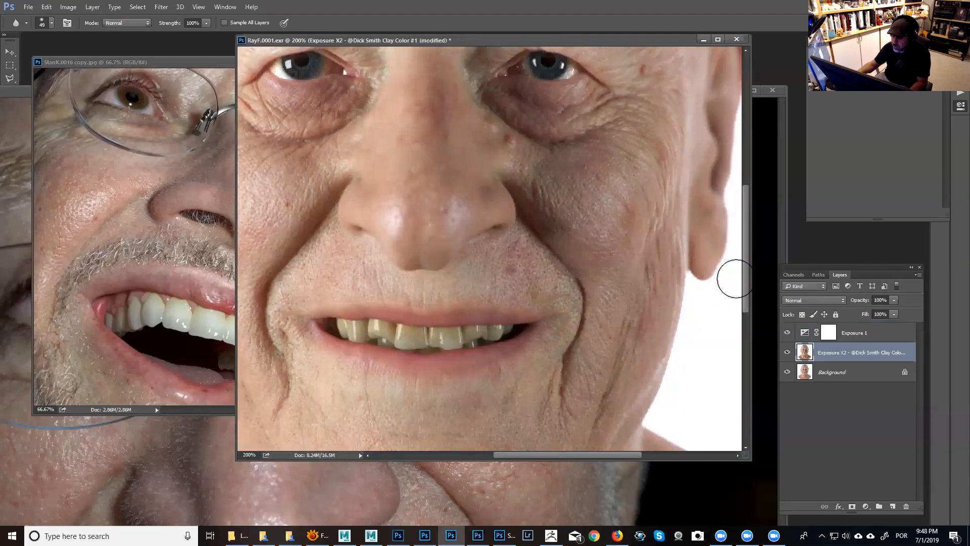
scroll(738, 251, "up", 5)
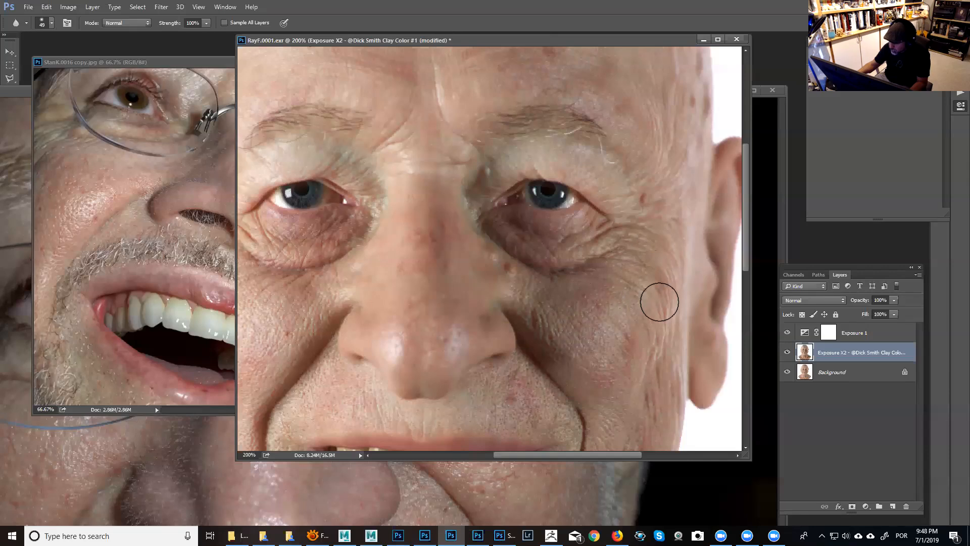
left_click_drag(610, 456, 567, 457)
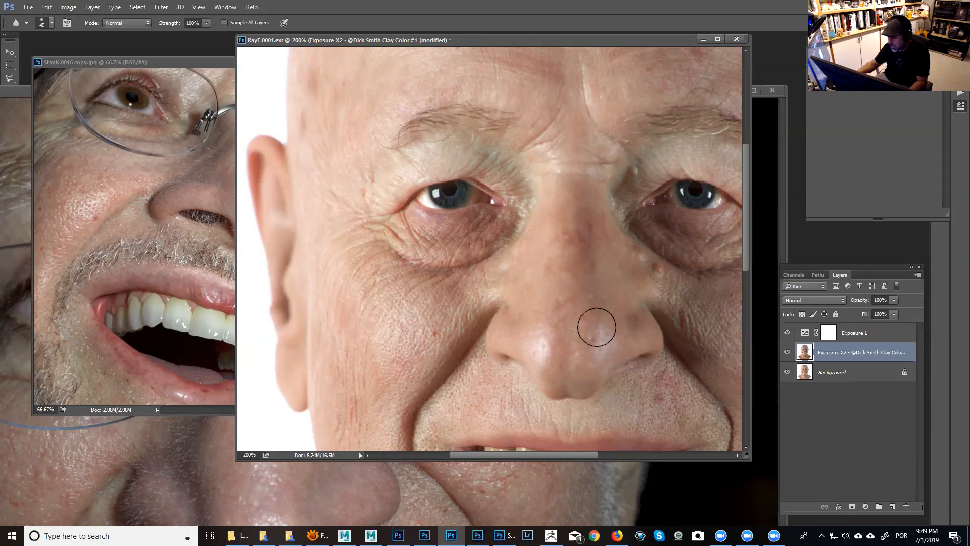
Step: Examine the whole rendered head, from scalp to neck, at 66.7% and 100% zoom
key("ctrl+minus")
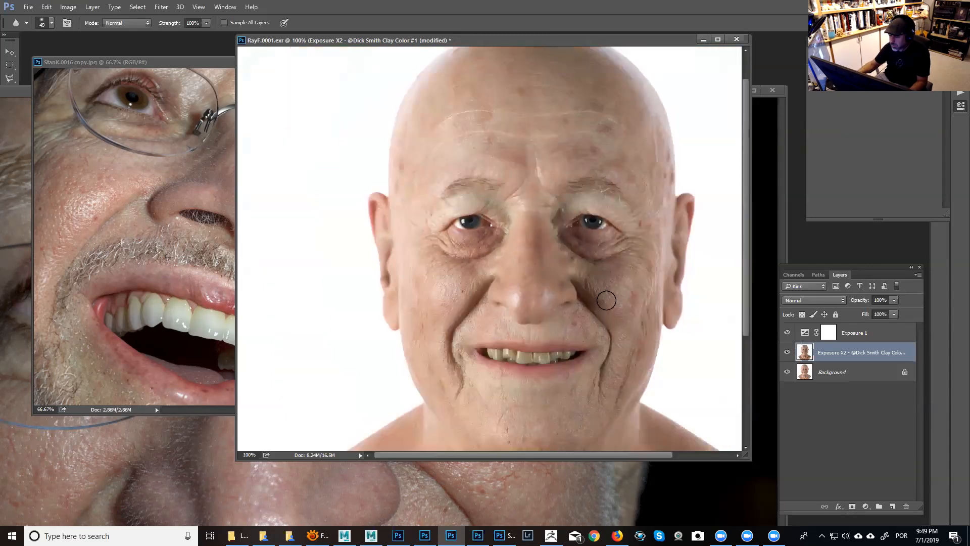
left_click_drag(601, 455, 624, 452)
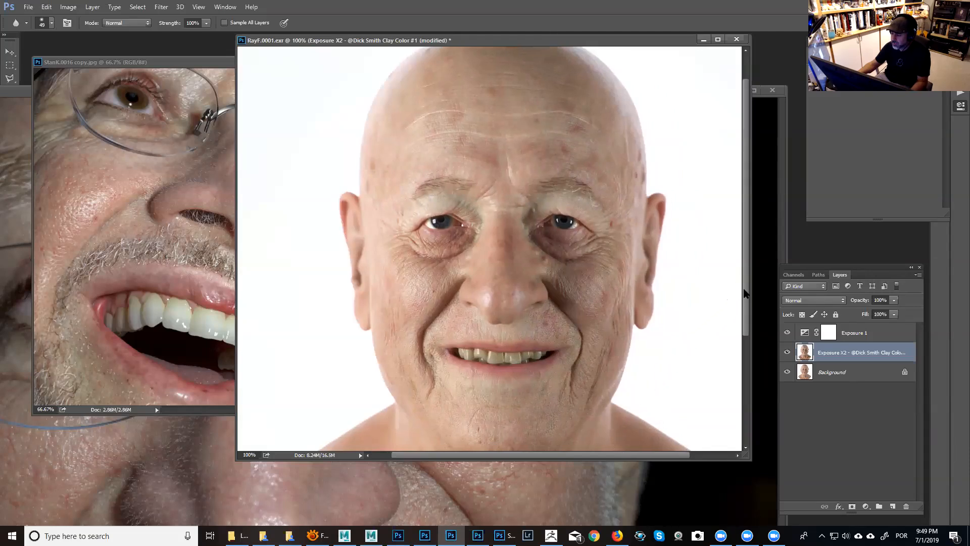
left_click_drag(747, 299, 747, 261)
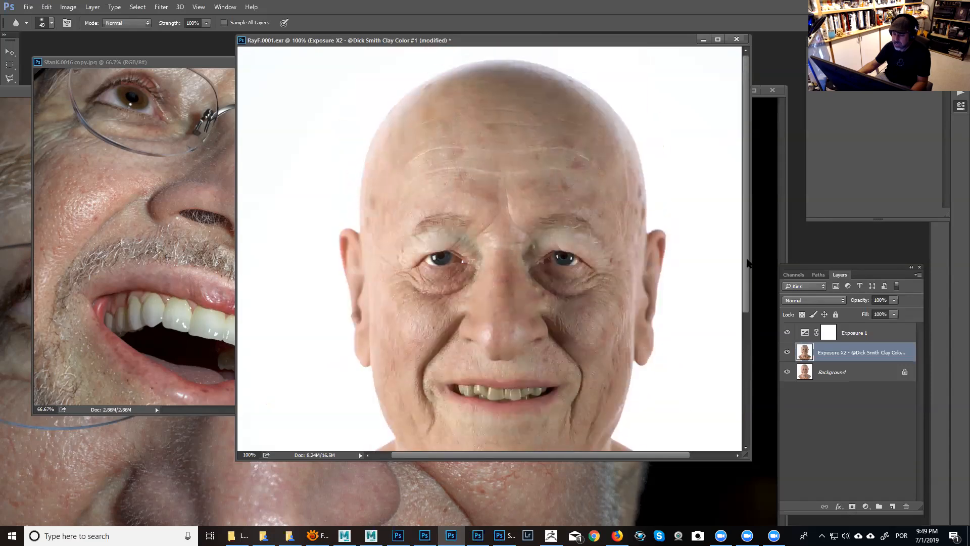
scroll(748, 319, "down", 3)
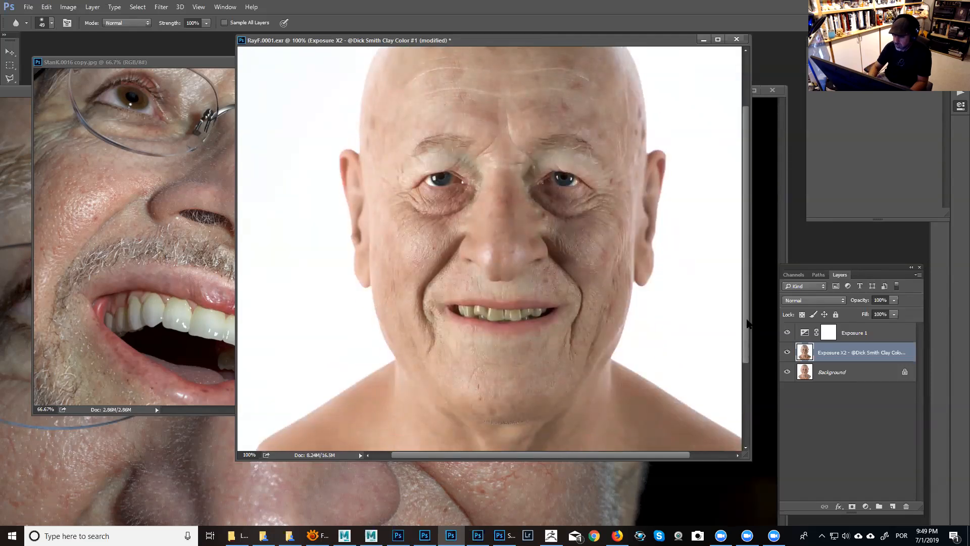
key("ctrl+minus")
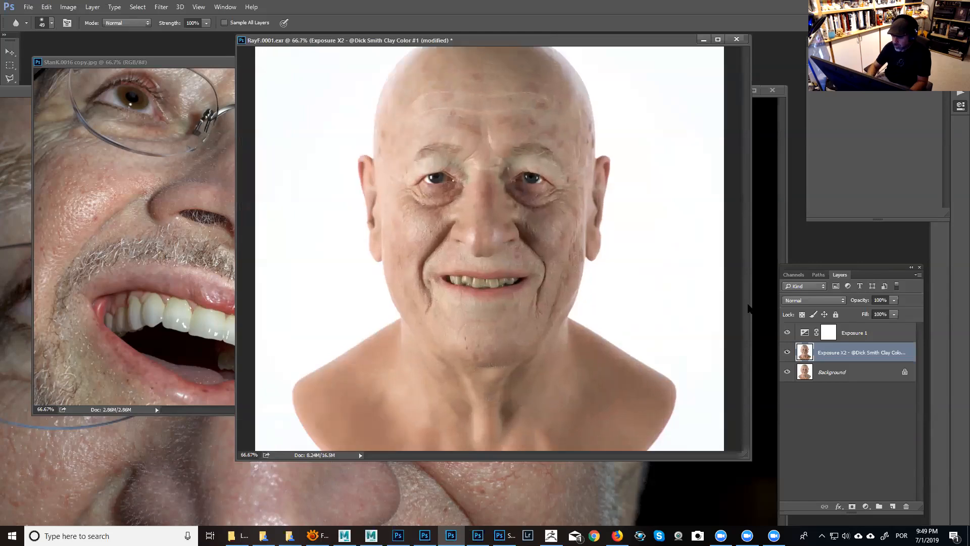
key("ctrl+plus")
key("ctrl+minus")
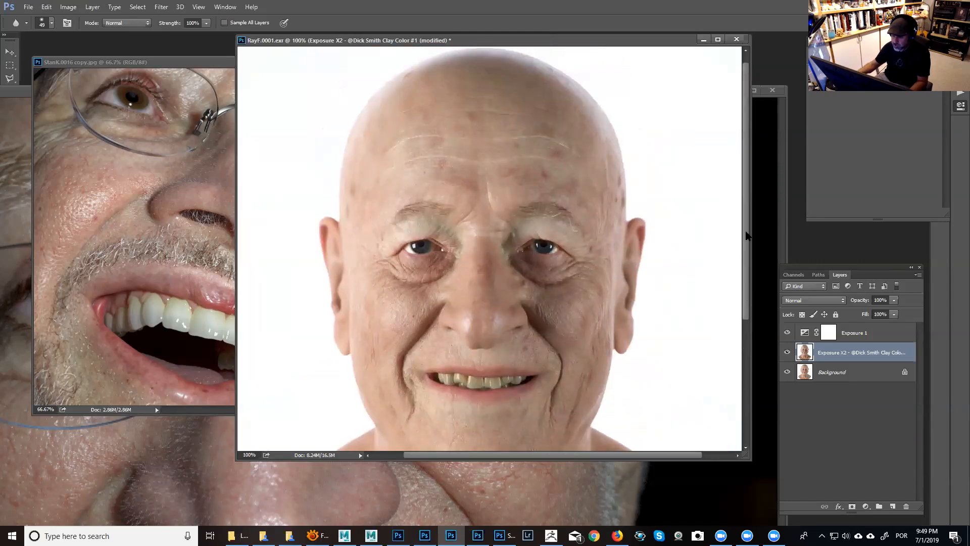
key("ctrl+plus")
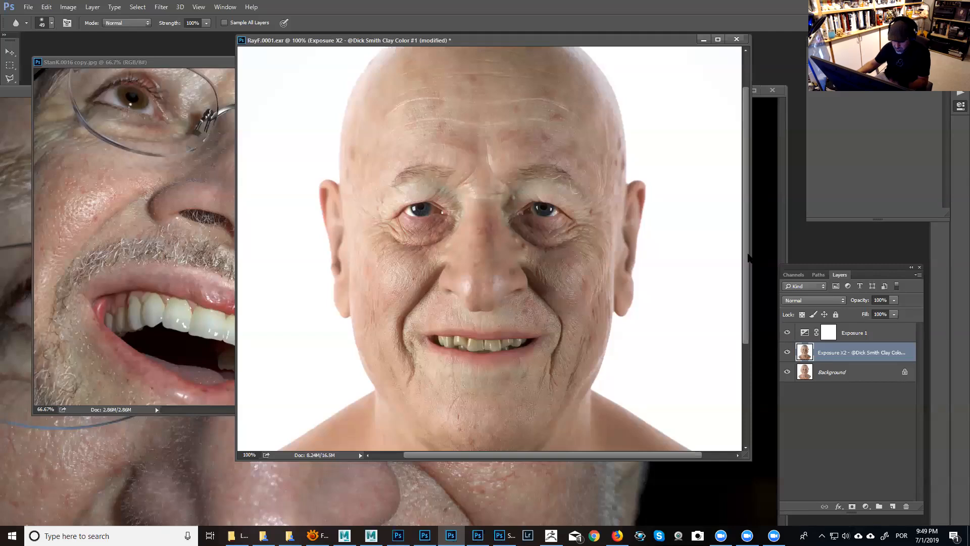
Step: Switch to Maya and frame the head together with the area light and two mesh planes surrounding it
mouse_move(371, 535)
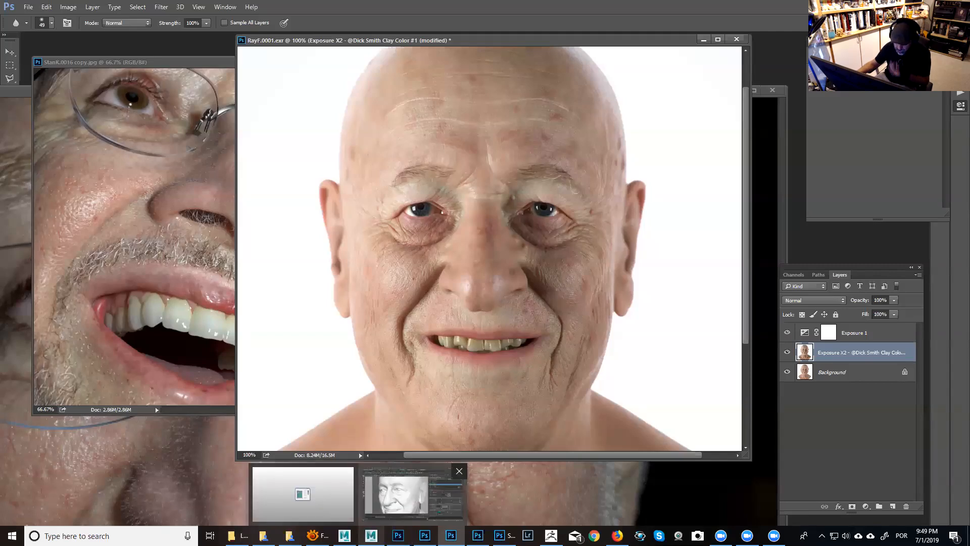
left_click(411, 492)
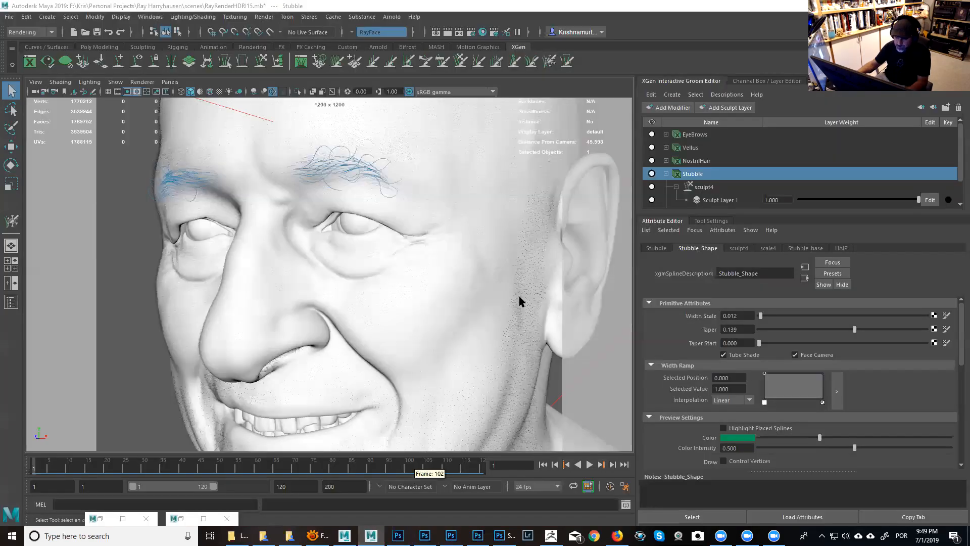
mouse_move(381, 258)
left_mouse_down("alt")
mouse_move(406, 256)
mouse_move(396, 268)
left_mouse_up("alt")
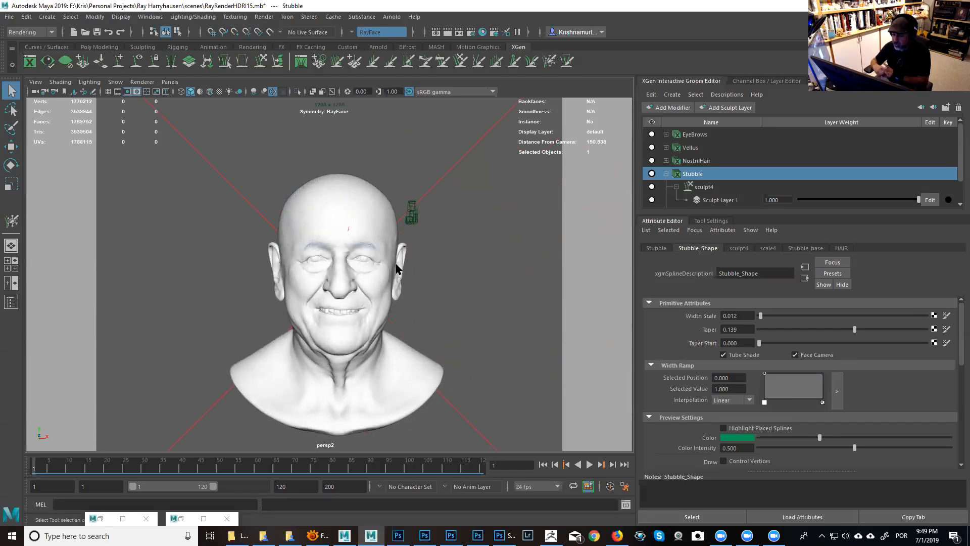
right_click_drag(415, 316, 334, 254, "alt")
middle_click_drag(333, 254, 348, 238, "alt")
left_click_drag(348, 238, 364, 264, "alt")
right_click_drag(364, 264, 339, 247, "alt")
left_click_drag(340, 247, 263, 293, "alt")
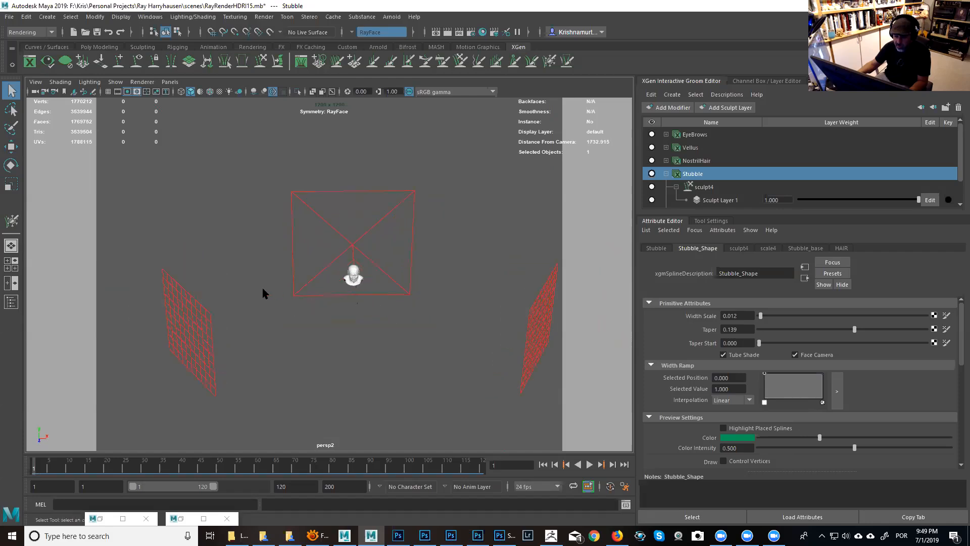
Step: Inspect the attributes of the area light behind the head and of the two mesh lights at its sides
left_click(393, 281)
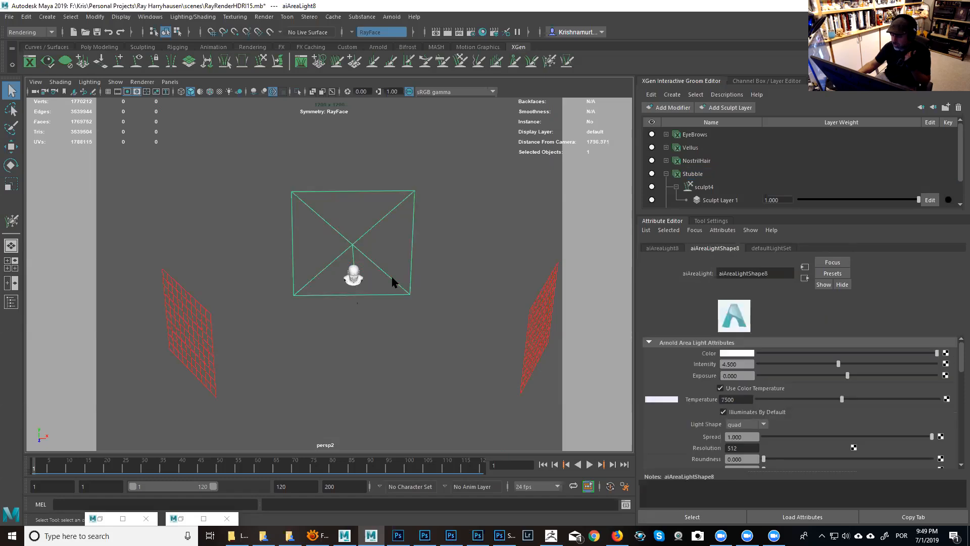
left_click(205, 315)
left_click(528, 325)
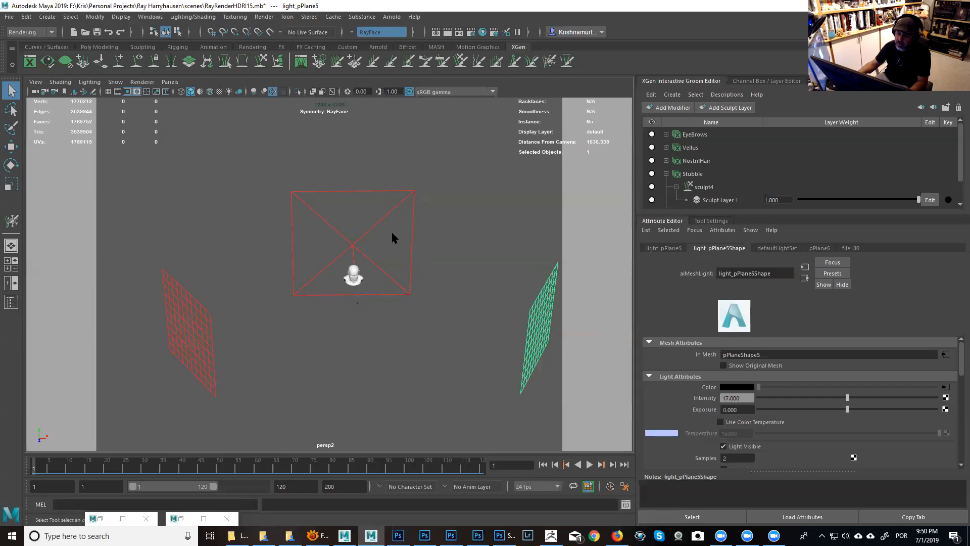
left_click(412, 230)
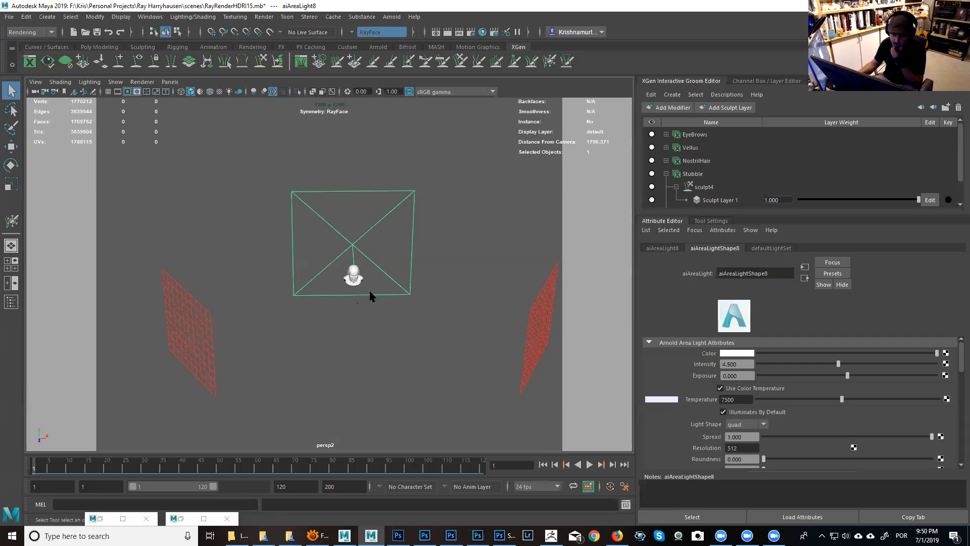
left_click(205, 312)
left_click_drag(305, 332, 298, 341, "alt")
left_click_drag(192, 341, 239, 295, "alt")
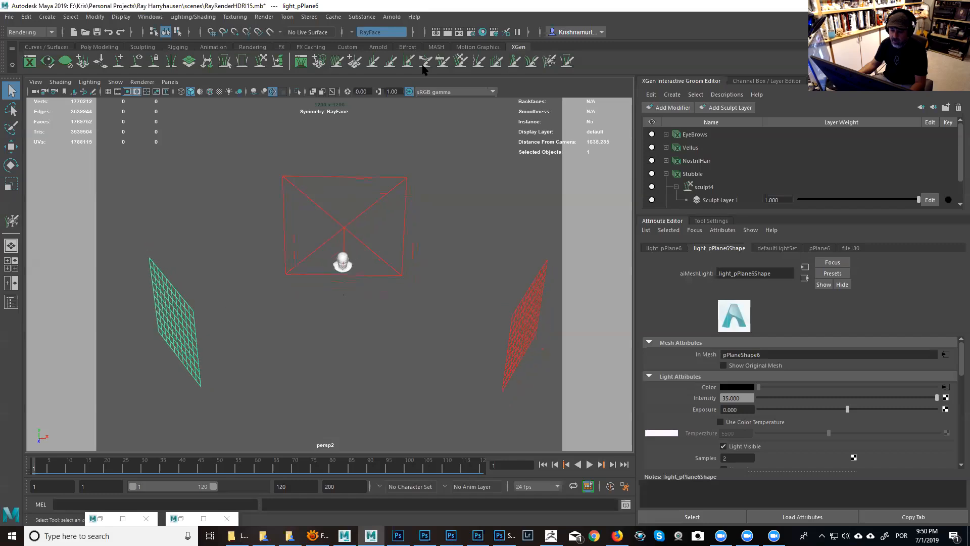
Step: Locate Arnold's Mesh Light option and view the umbrella.hdr image mapped to the color of light_pPlane5
left_click(393, 16)
mouse_move(417, 71)
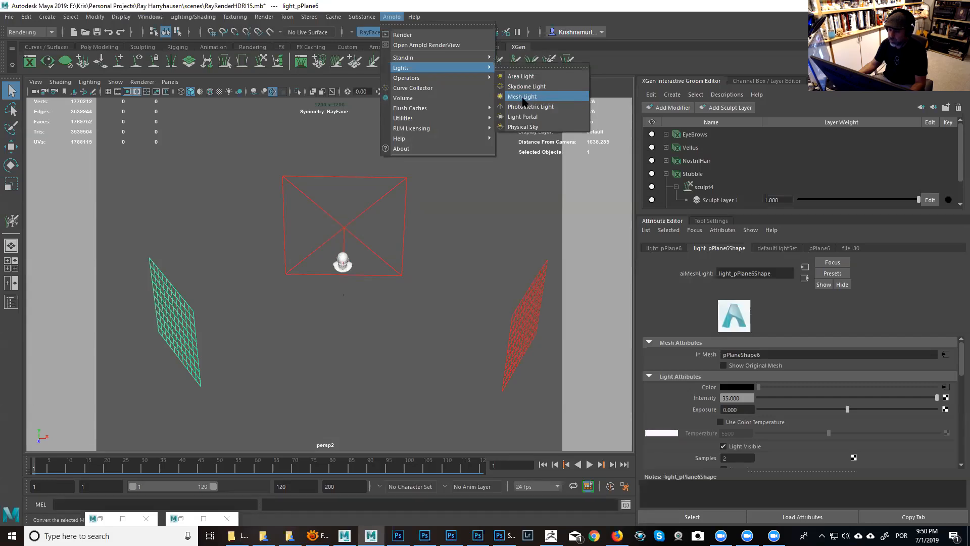
left_click(543, 279)
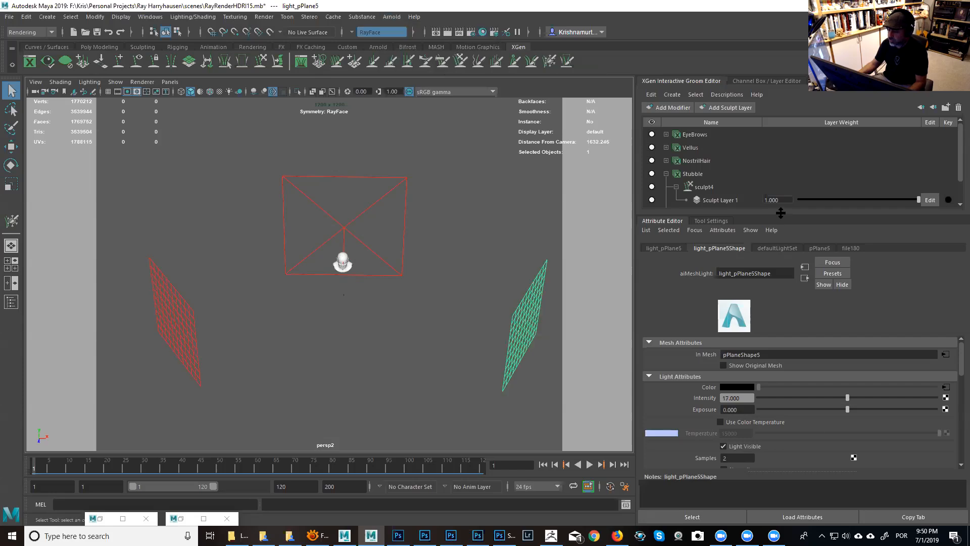
left_click_drag(781, 212, 781, 205)
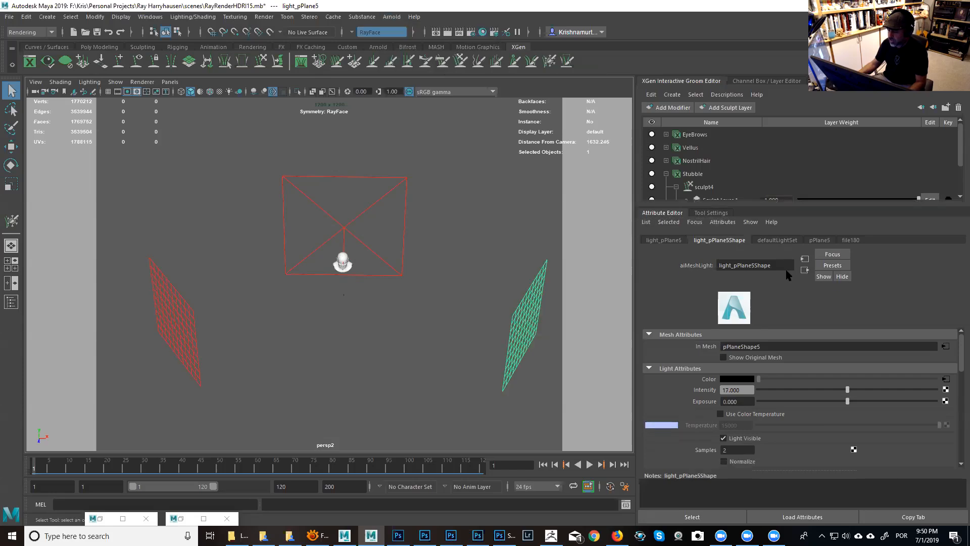
left_click(945, 380)
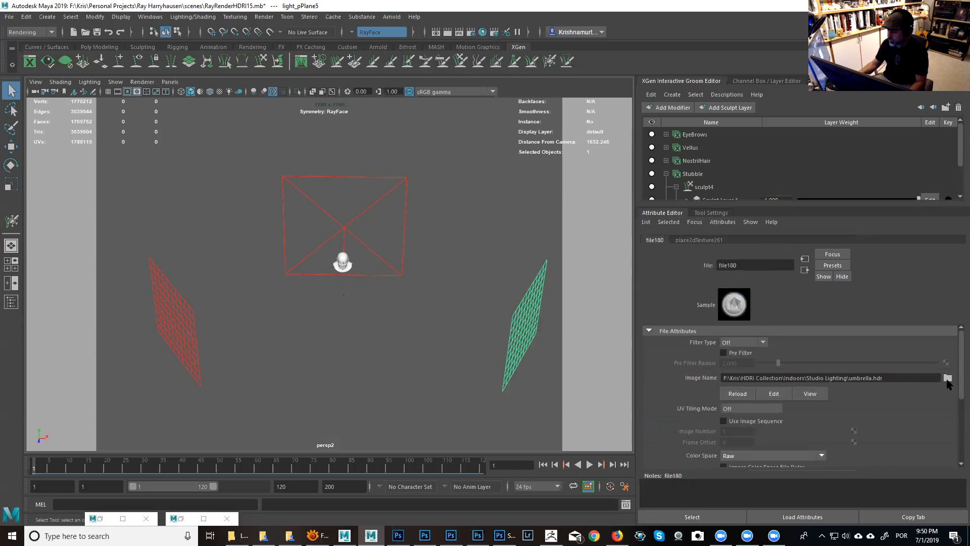
left_click(816, 396)
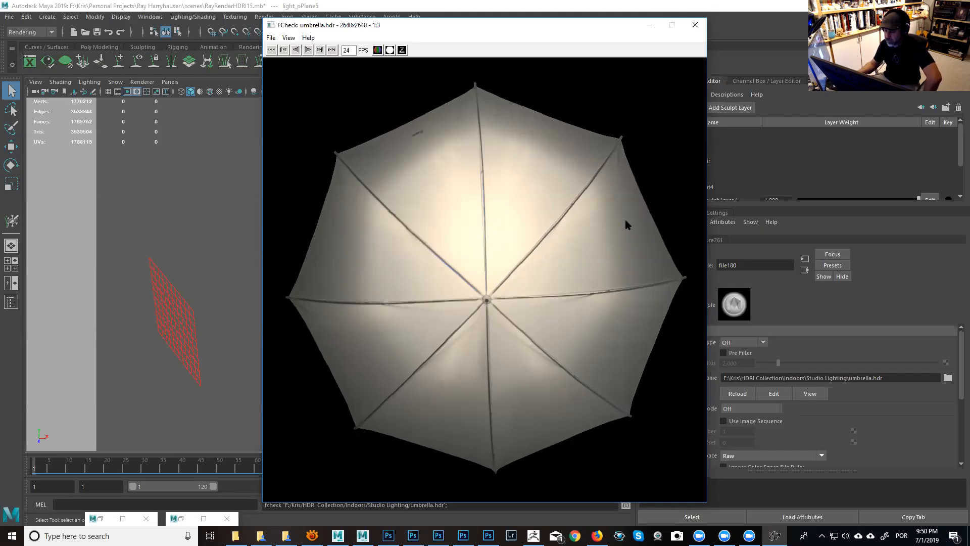
left_click(648, 26)
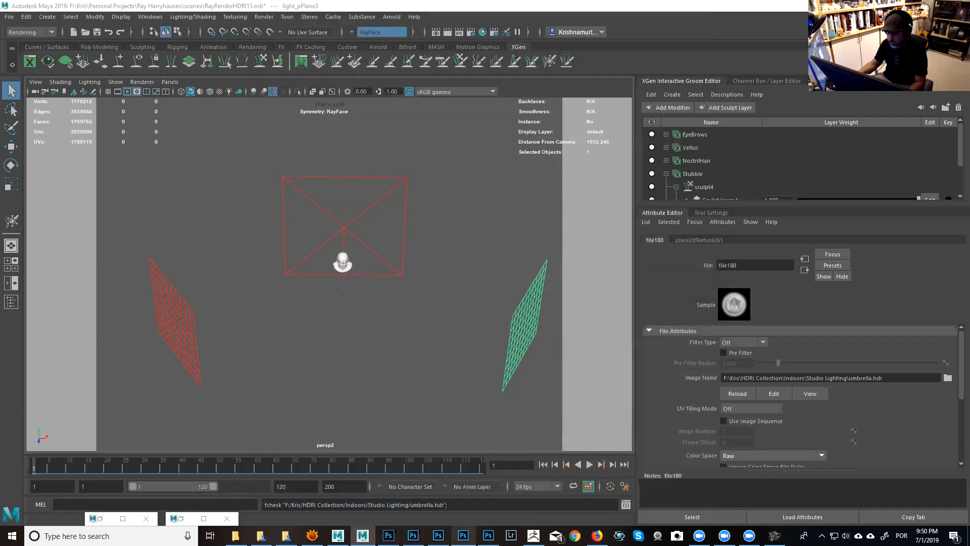
Step: Revisit the frontal render in Photoshop and return to Maya to examine the light rig from the side and front
left_click(463, 535)
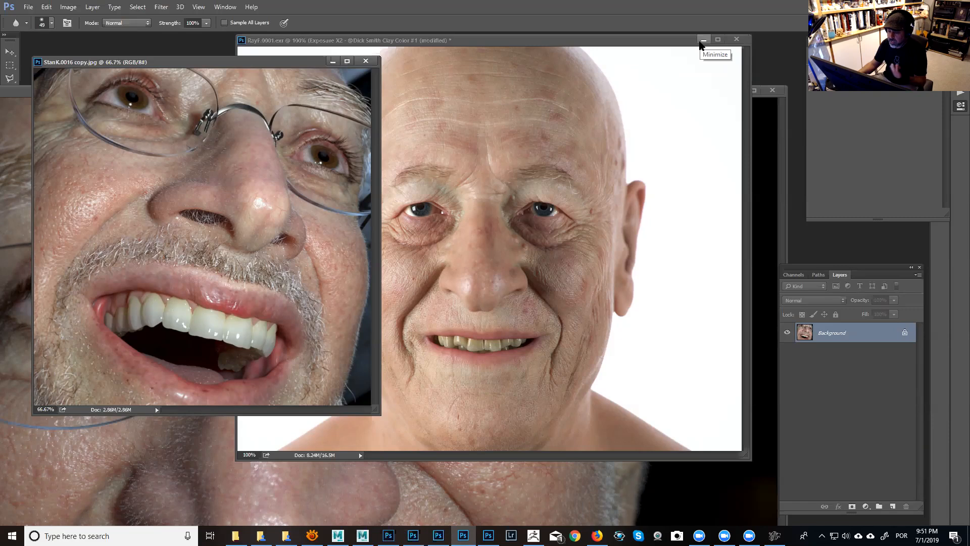
left_click(702, 41)
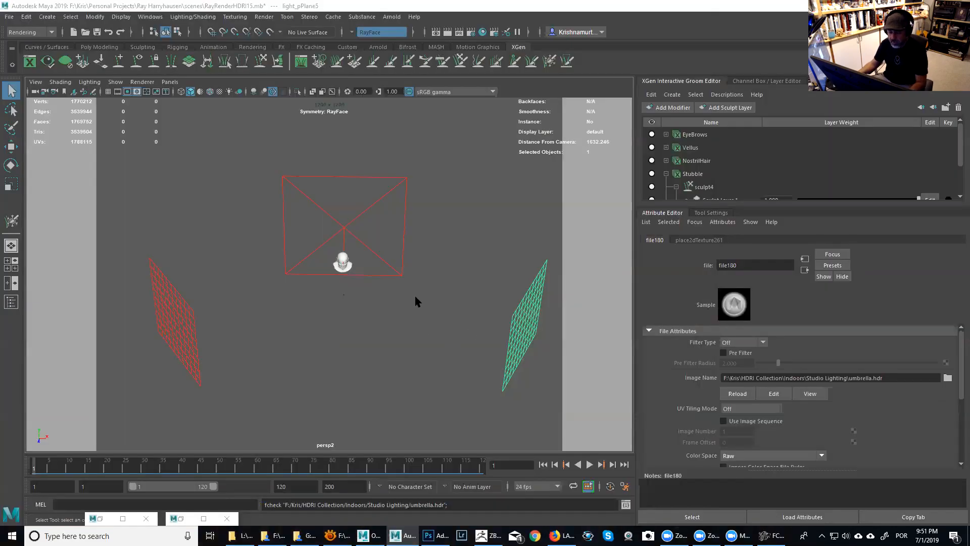
left_click_drag(415, 302, 431, 255, "alt")
middle_click_drag(432, 260, 438, 228, "alt")
right_click_drag(437, 228, 450, 249, "alt")
left_click_drag(452, 255, 364, 271, "alt")
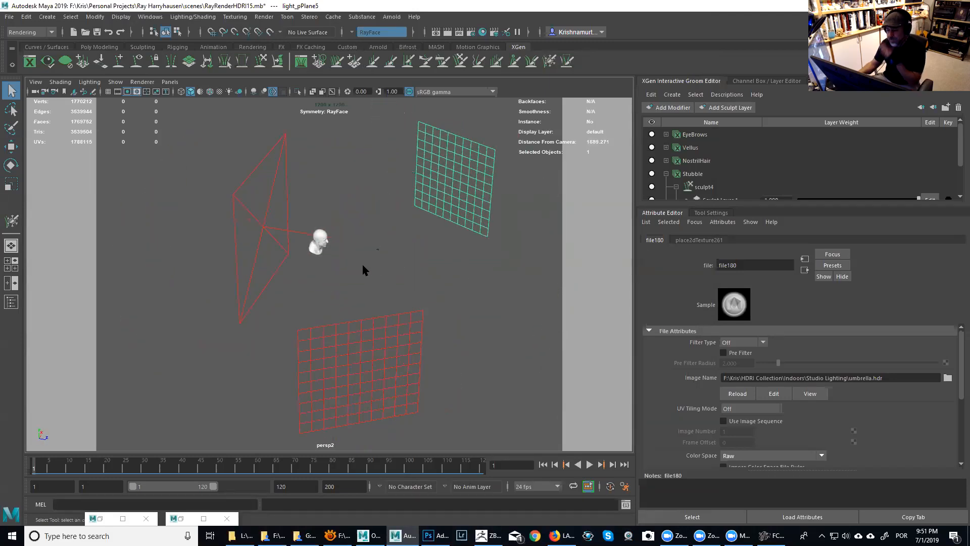
left_click_drag(444, 271, 335, 246, "alt")
left_click_drag(389, 260, 398, 260, "alt")
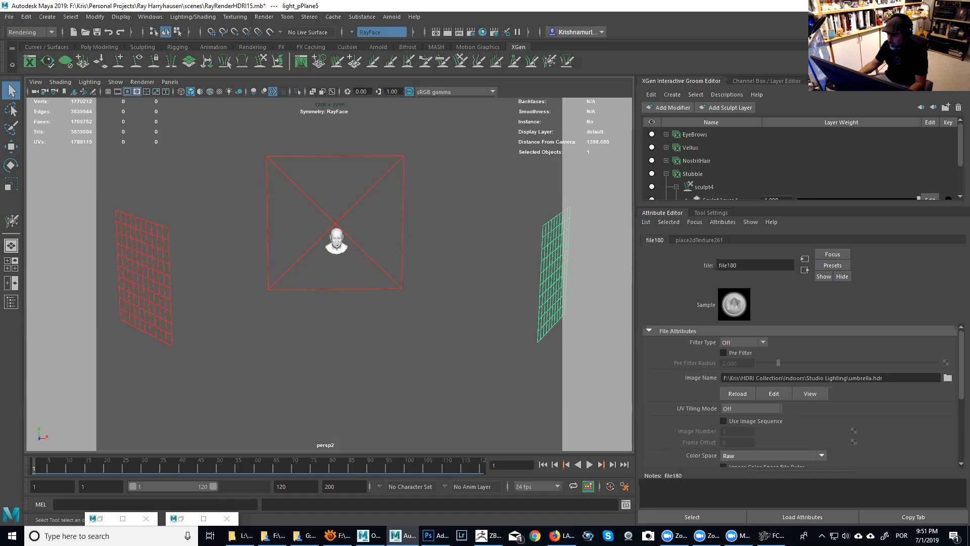
Step: Show the Outliner and compare the pPlane5 mesh with its child light light_pPlane5 by selecting each in turn
left_click(823, 81)
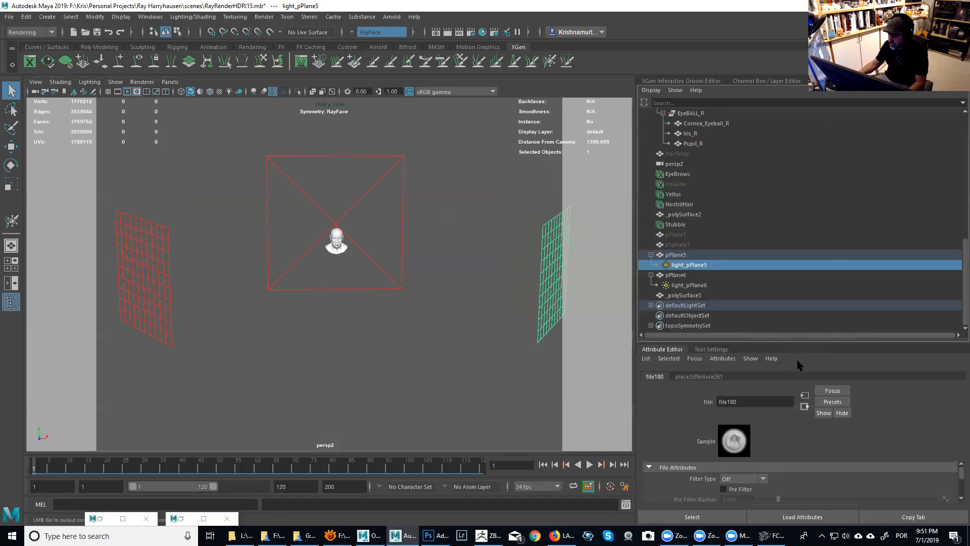
scroll(958, 273, "up", 1)
scroll(960, 285, "down", 1)
left_click_drag(384, 221, 381, 216, "alt")
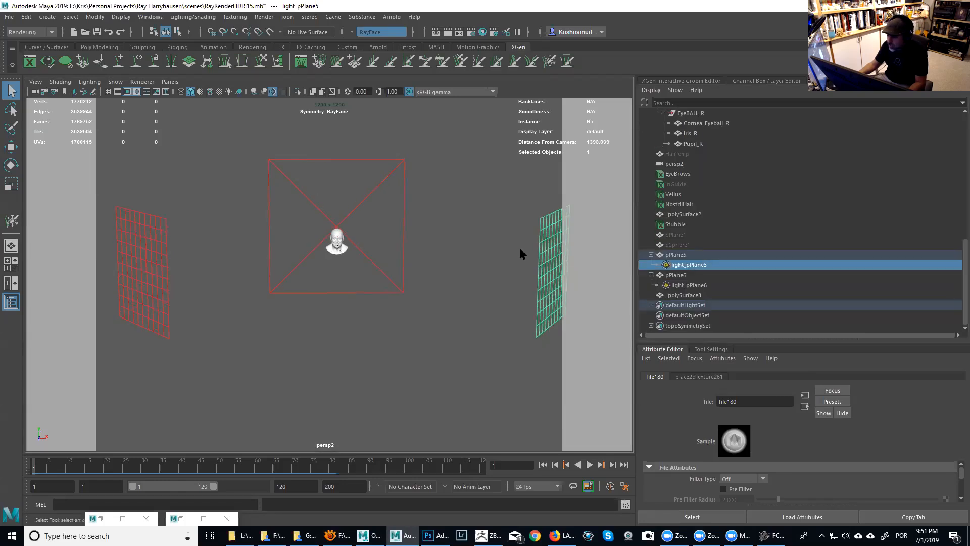
left_click(676, 258)
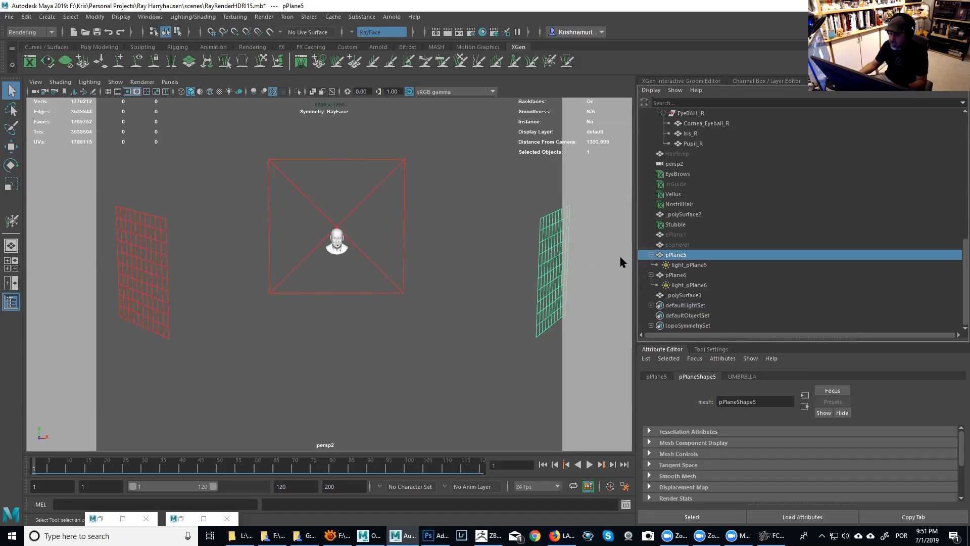
left_click(689, 265)
left_click(684, 256)
left_click(688, 264)
left_click(684, 256)
left_click(687, 264)
left_click(681, 255)
left_click(689, 265)
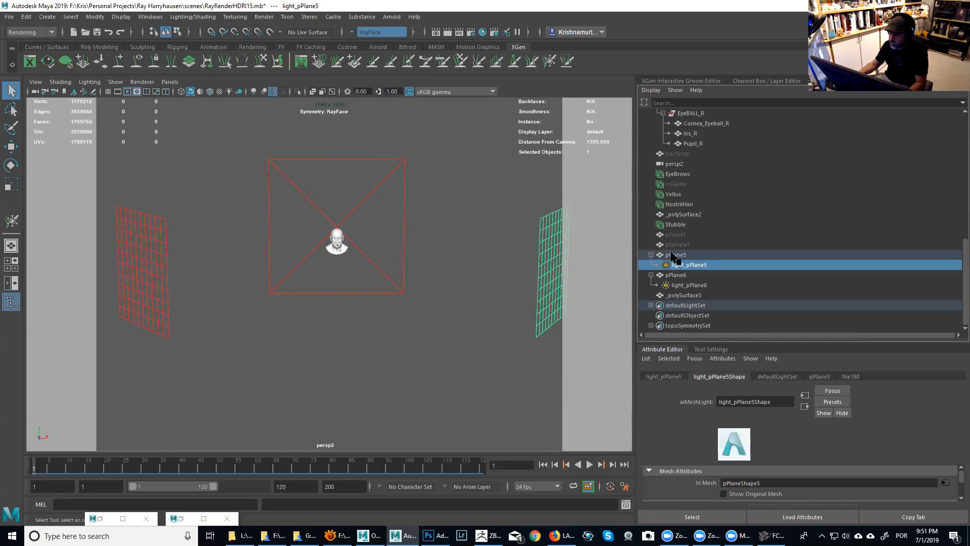
left_click(673, 256)
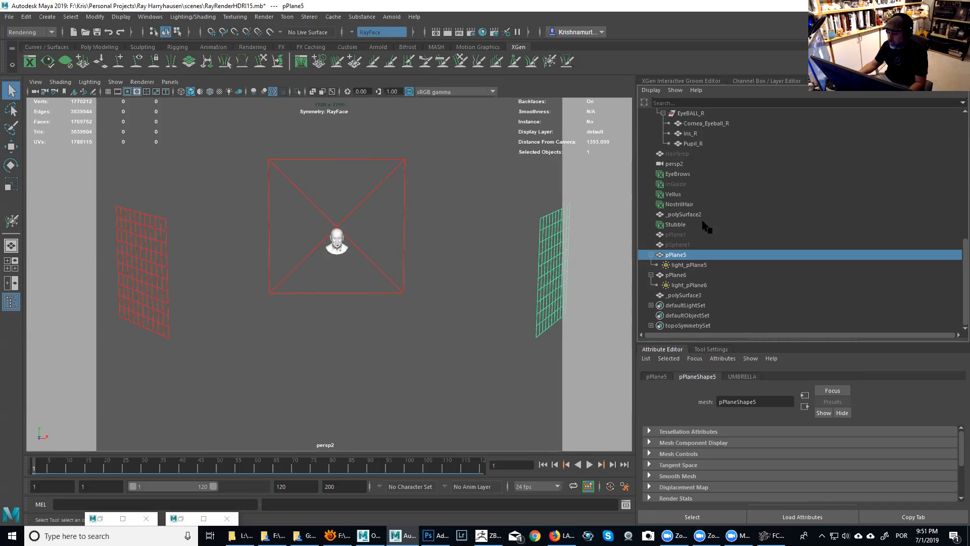
Step: Isolate the RayFace head mesh by hiding every unselected object, frame it, and clear the selection
left_click_drag(961, 281, 953, 208)
scroll(325, 385, "up", 5)
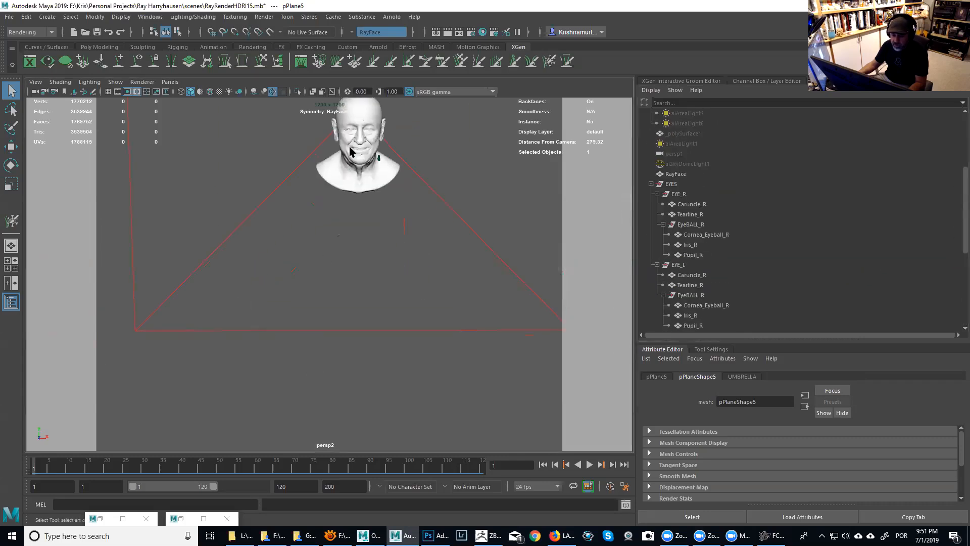
left_click(354, 143)
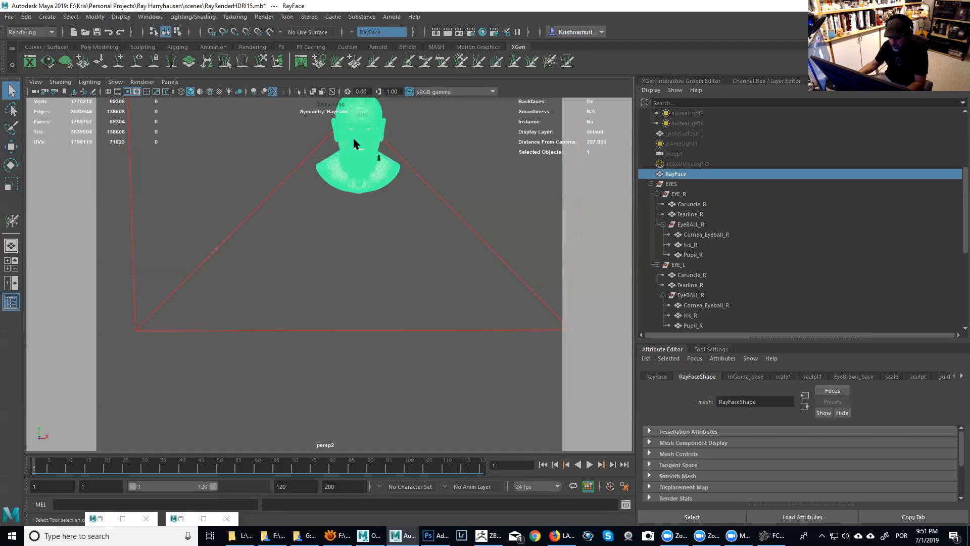
key("alt+h")
key("f")
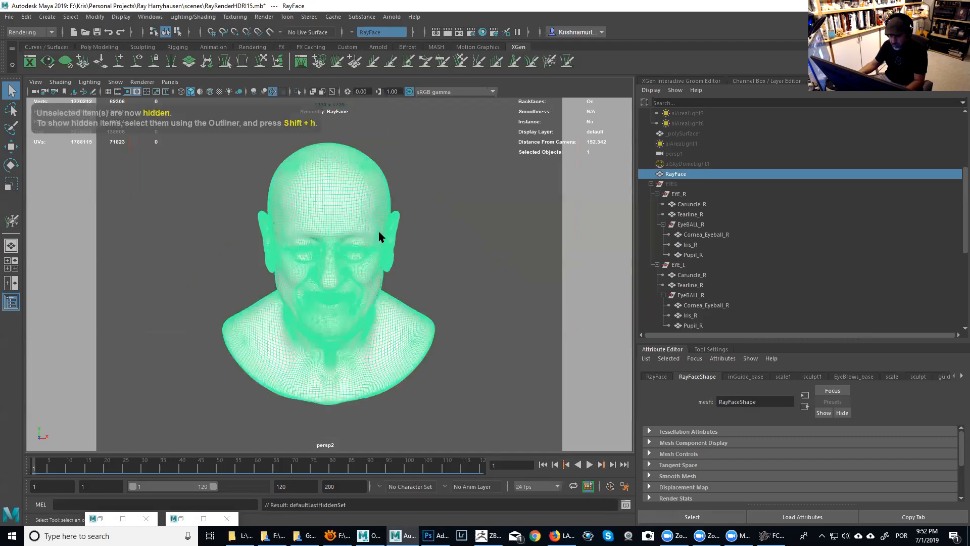
scroll(390, 238, "up", 3)
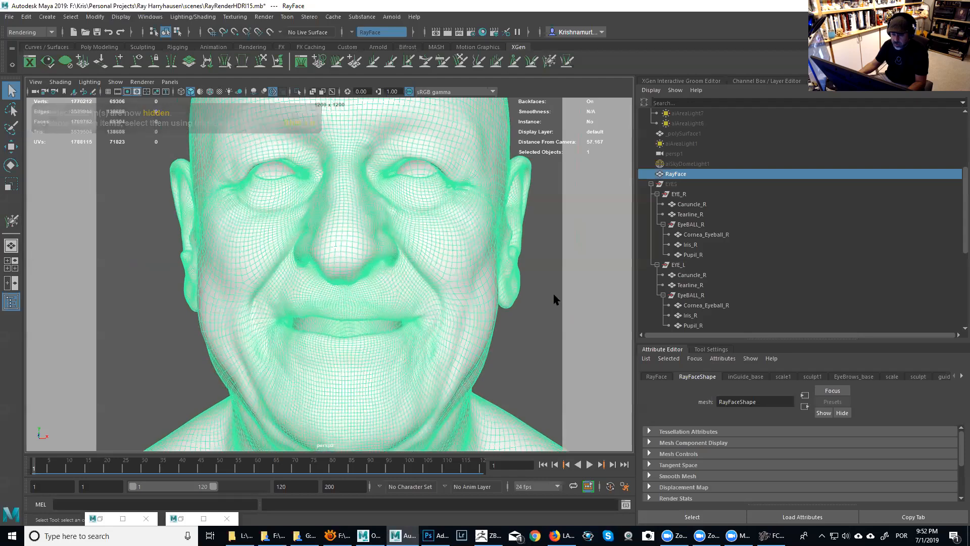
left_click(554, 298)
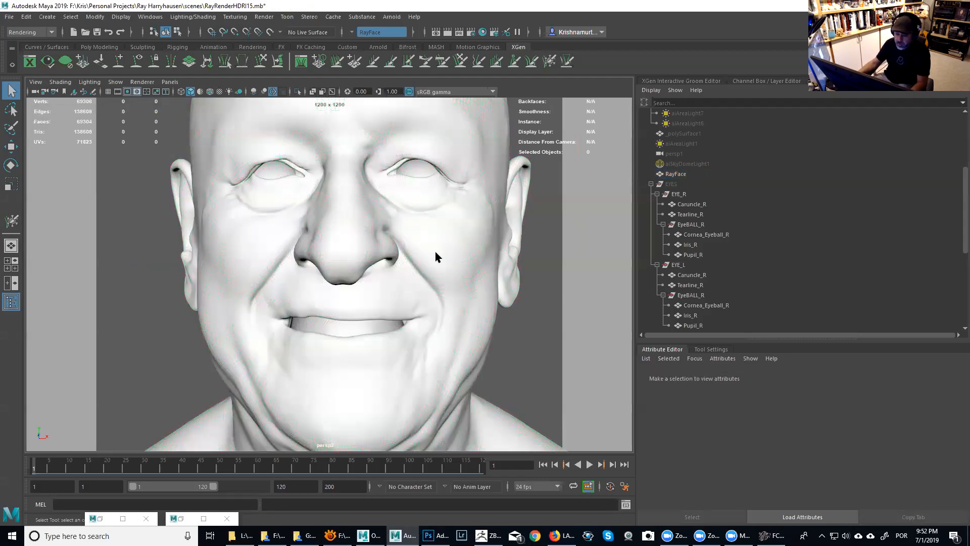
Step: Widen the viewport against the Outliner for a close frontal view of both eyes
left_click_drag(435, 252, 455, 259, "alt")
right_click_drag(455, 260, 457, 293, "alt")
middle_click_drag(458, 293, 415, 394, "alt")
left_click_drag(439, 298, 423, 252, "alt")
right_click_drag(428, 298, 450, 343, "alt")
middle_click_drag(407, 228, 433, 308, "alt")
left_click_drag(429, 243, 424, 286, "alt")
right_click_drag(425, 286, 435, 308, "alt")
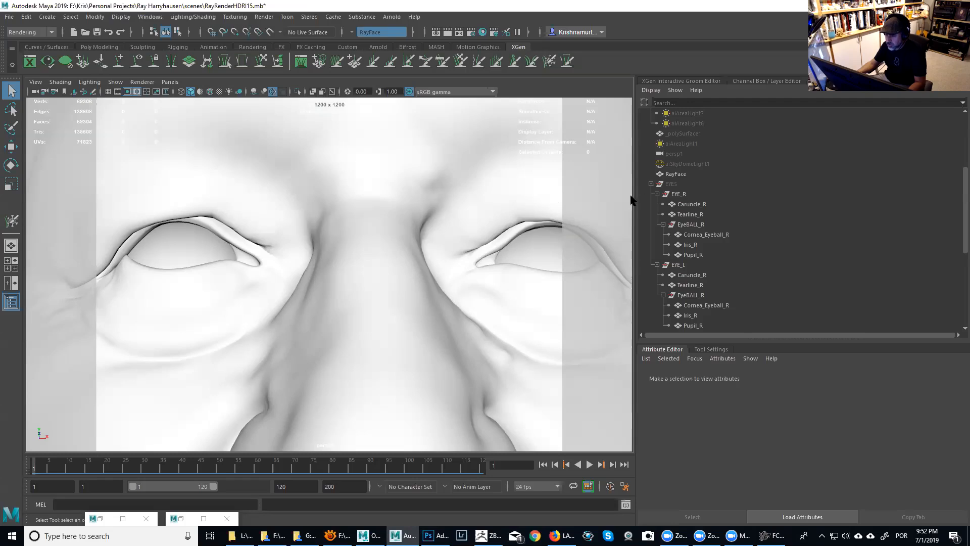
left_click_drag(637, 202, 734, 206)
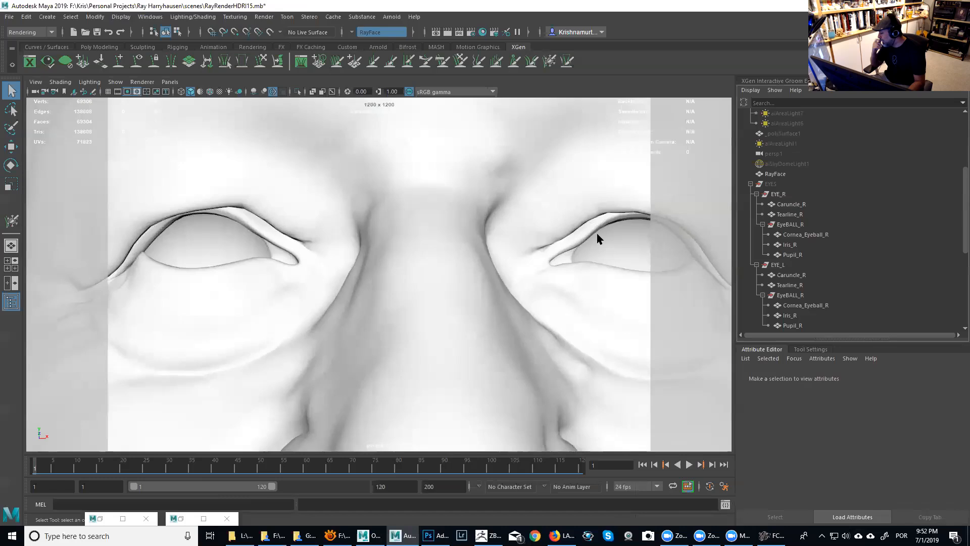
Step: Examine the shape of both eyelids and the nose bridge on the head mesh
left_click_drag(566, 223, 559, 251, "alt")
middle_click_drag(572, 272, 526, 267, "alt")
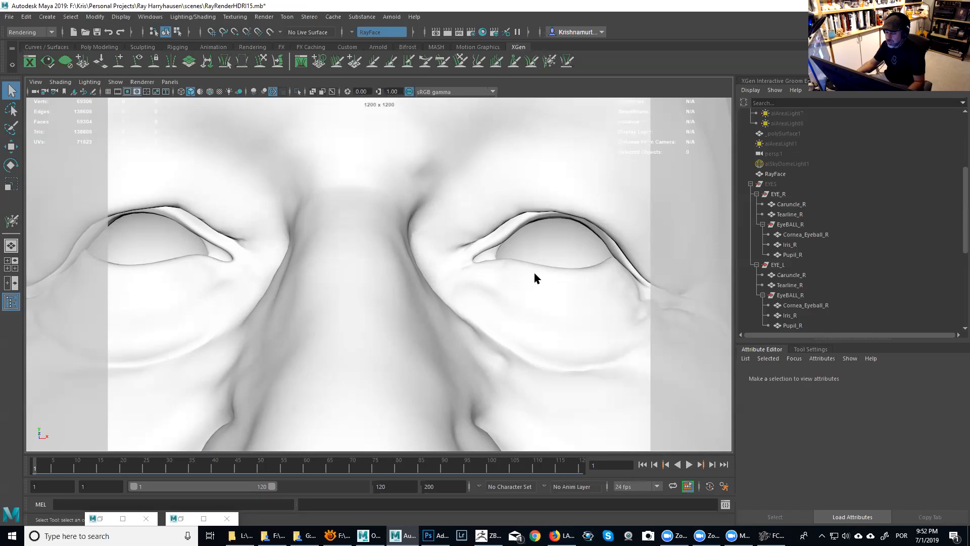
left_click_drag(488, 282, 488, 233, "alt")
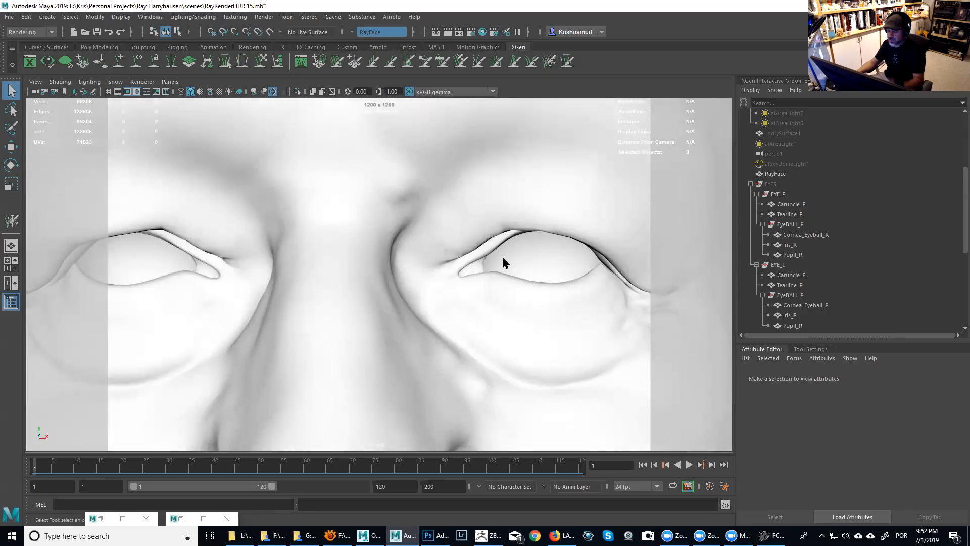
left_click_drag(495, 230, 513, 225, "alt")
middle_click_drag(513, 228, 454, 228, "alt")
right_click_drag(480, 233, 555, 258, "alt")
middle_click_drag(556, 258, 652, 260, "alt")
left_click_drag(454, 255, 423, 254, "alt")
right_click_drag(424, 253, 442, 272, "alt")
Step: Select the head mesh and examine its wireframe topology around the eyelids and inner eye corner
left_click(298, 199)
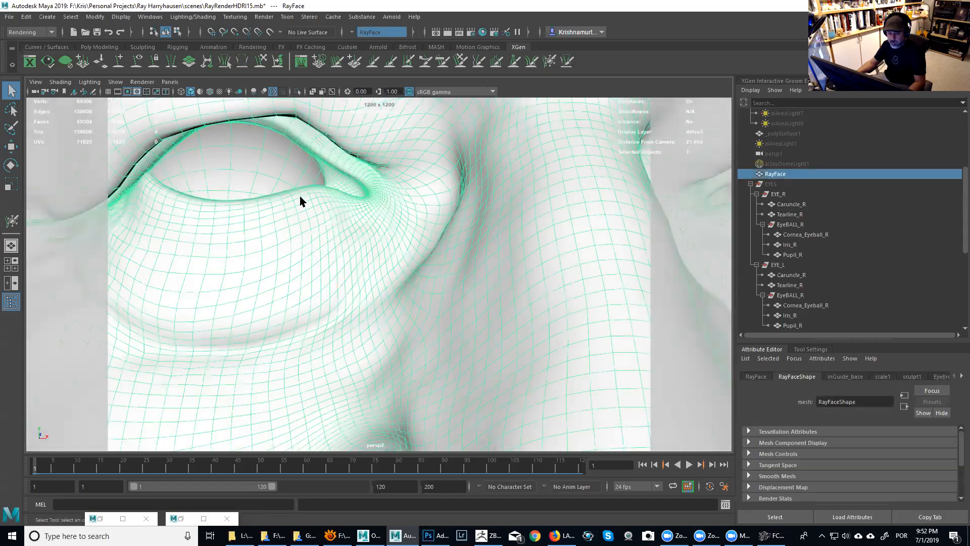
middle_click_drag(299, 199, 368, 253, "alt")
left_click_drag(368, 253, 366, 234, "alt")
right_click_drag(365, 234, 381, 256, "alt")
middle_click_drag(381, 256, 439, 342, "alt")
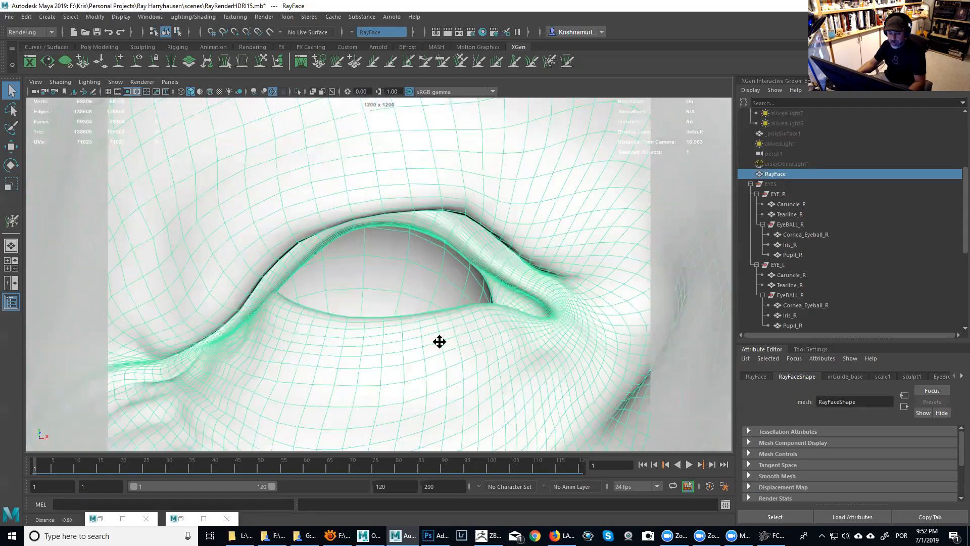
right_click_drag(407, 276, 425, 286, "alt")
left_click_drag(419, 254, 411, 229, "alt")
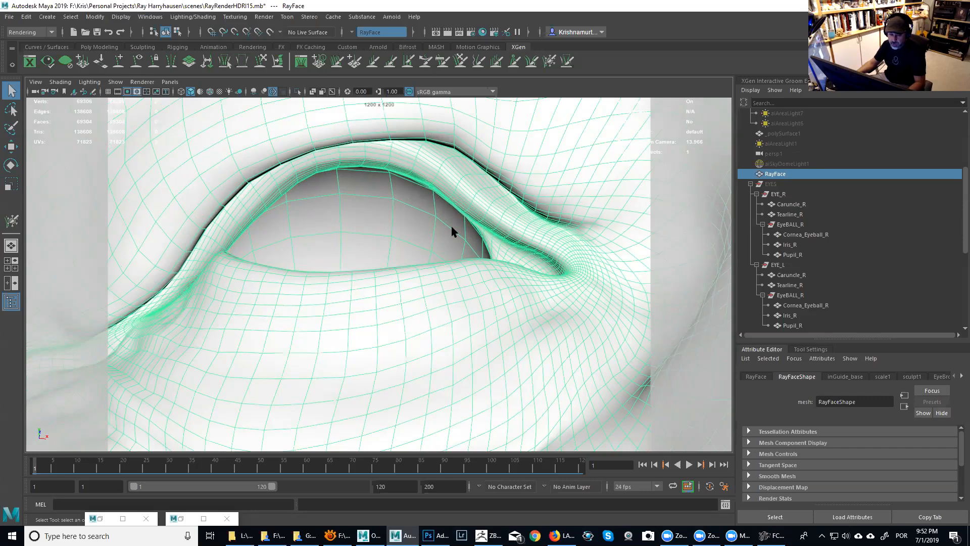
left_click_drag(341, 197, 345, 261, "alt")
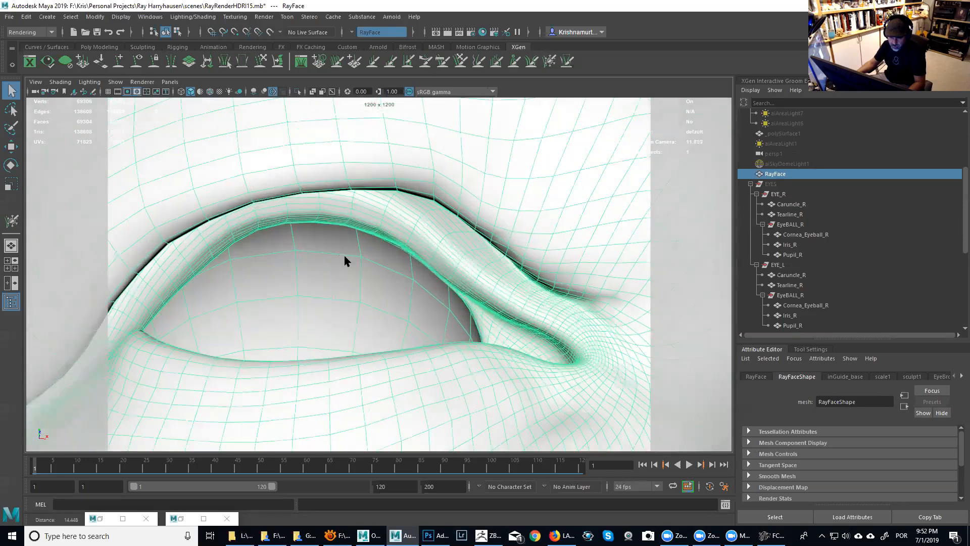
left_click_drag(445, 267, 426, 243, "alt")
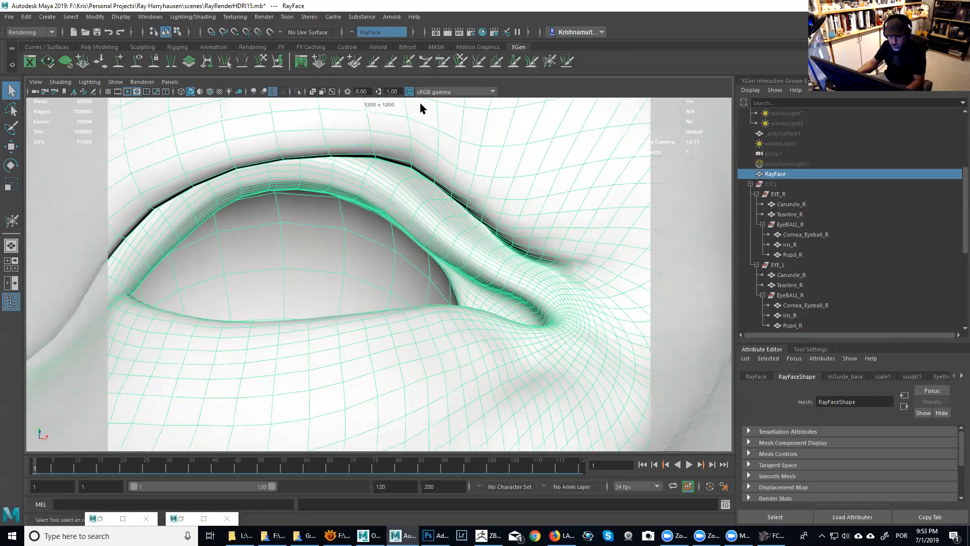
Step: Set up Topology symmetry on the head mesh using a centre-line edge on the nose
right_click_drag(552, 265, 447, 244, "alt")
middle_click_drag(446, 243, 333, 180, "alt")
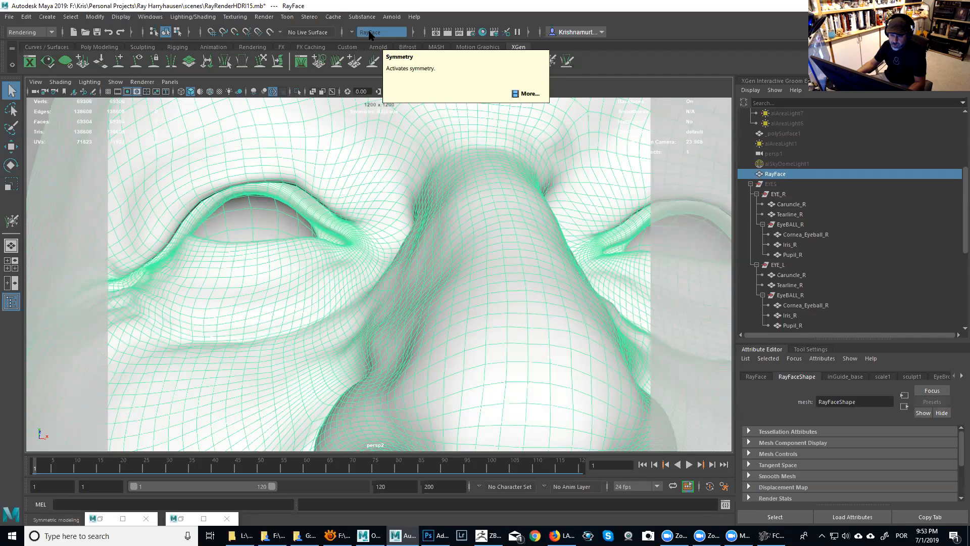
right_click_drag(494, 286, 421, 266, "alt")
middle_click_drag(422, 266, 444, 101, "alt")
left_click_drag(445, 101, 457, 100, "alt")
left_click(354, 32)
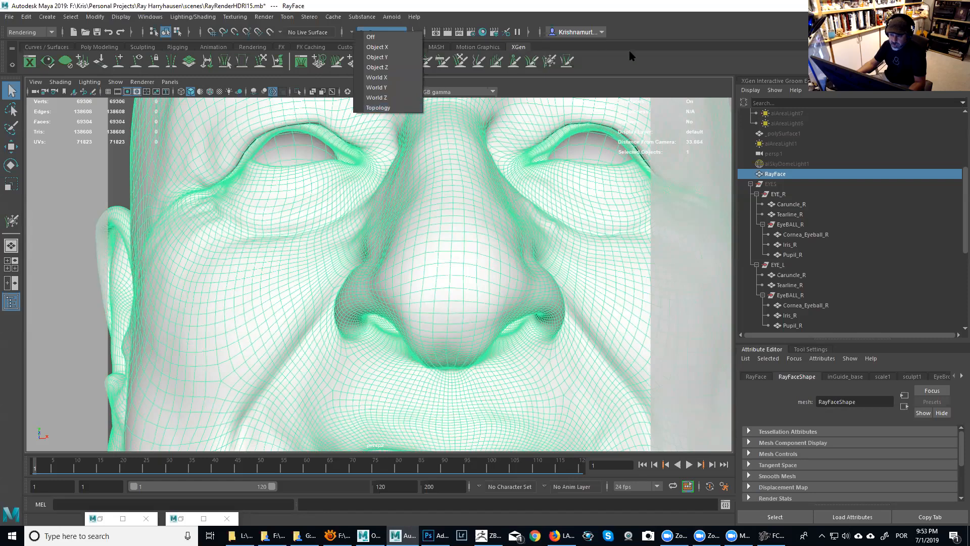
left_click(490, 202)
scroll(450, 266, "up", 4)
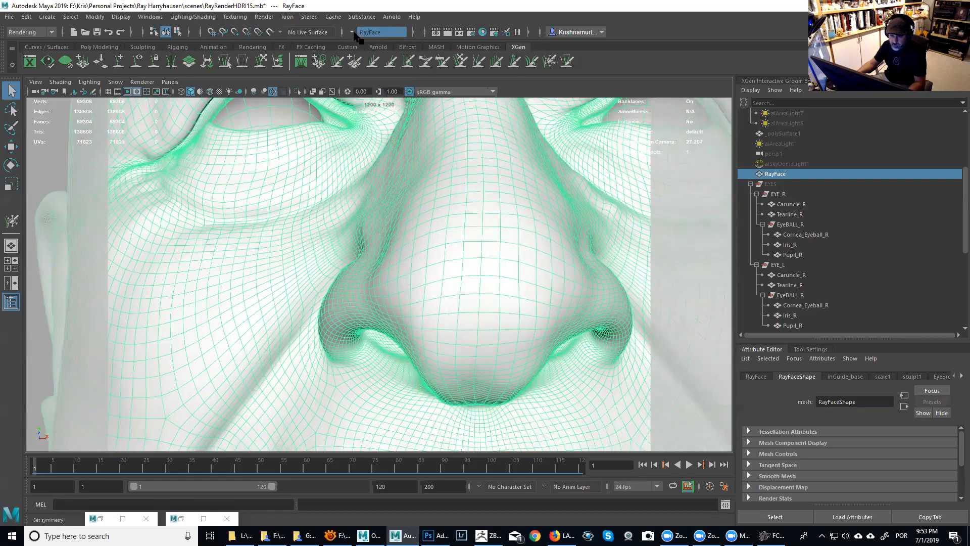
left_click(353, 32)
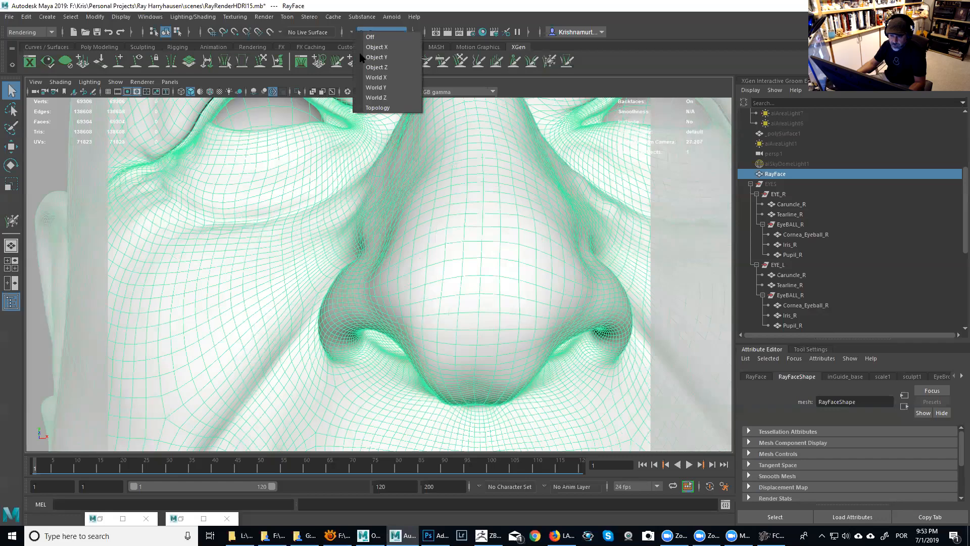
left_click(377, 99)
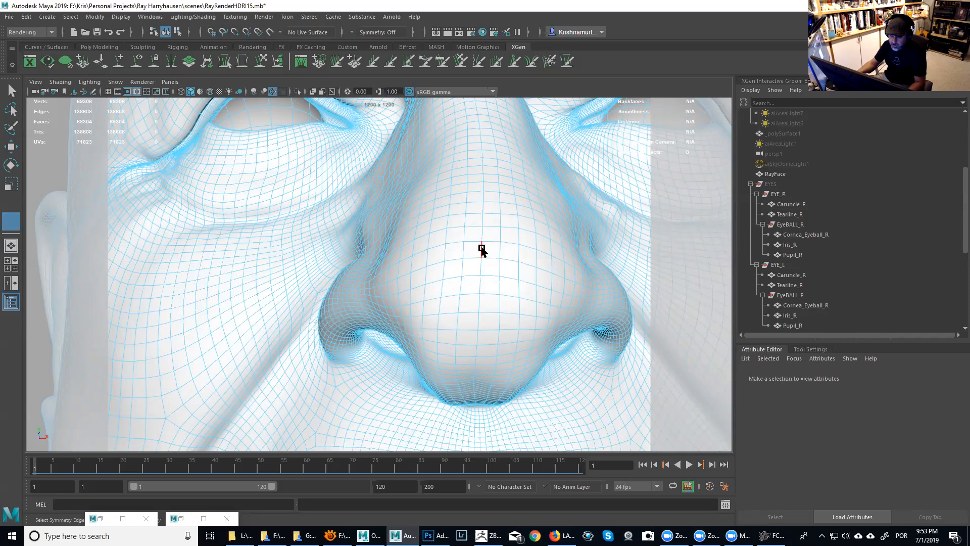
left_click(481, 249)
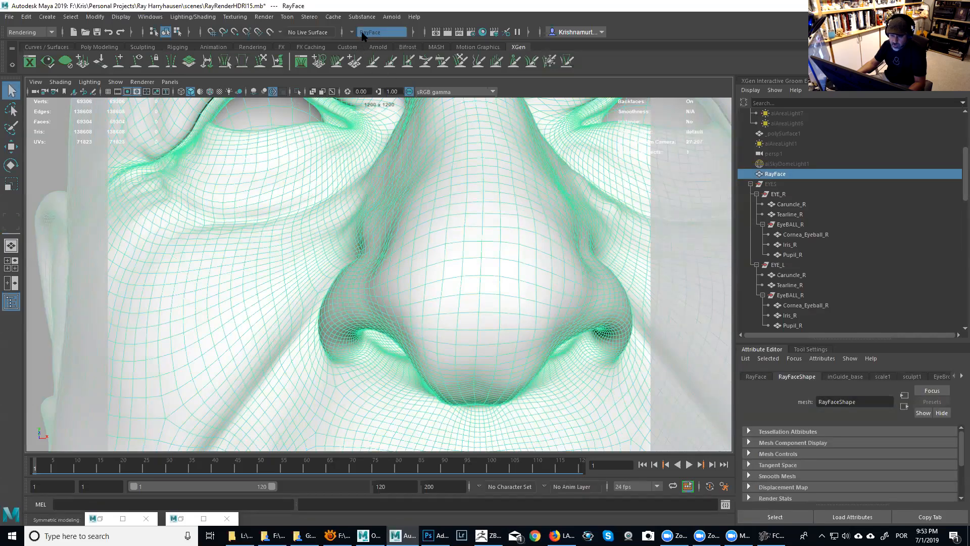
Step: Switch the head mesh to edge selection mode near the eye
middle_click_drag(517, 291, 489, 292, "alt")
left_click_drag(505, 238, 505, 227, "alt")
mouse_move(504, 227)
right_mouse_down("alt")
mouse_move(479, 220)
mouse_move(497, 227)
right_mouse_up("alt")
middle_click_drag(465, 197, 463, 251, "alt")
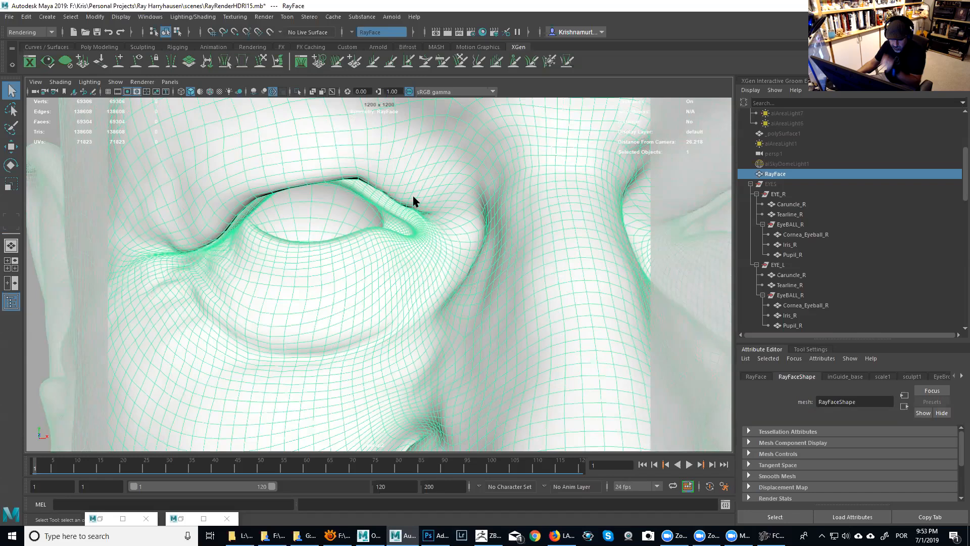
right_click(413, 201)
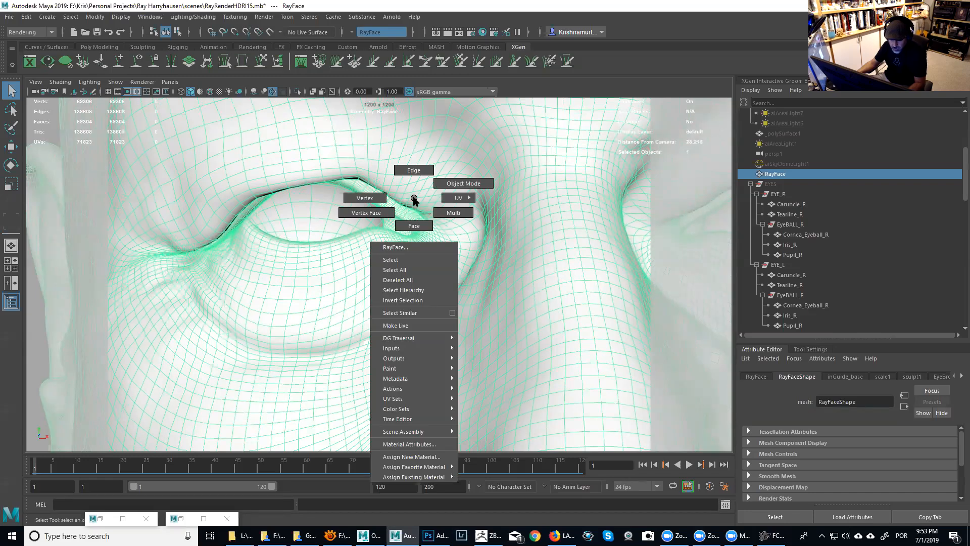
right_click_drag(412, 187, 413, 171)
Step: Examine the edge flow along the upper eyelid up close, from the lid crease to the inner eye corner
left_click_drag(408, 214, 407, 206, "alt")
middle_click_drag(408, 205, 444, 439, "alt")
right_click_drag(431, 310, 446, 333, "alt")
left_click_drag(446, 334, 446, 303, "alt")
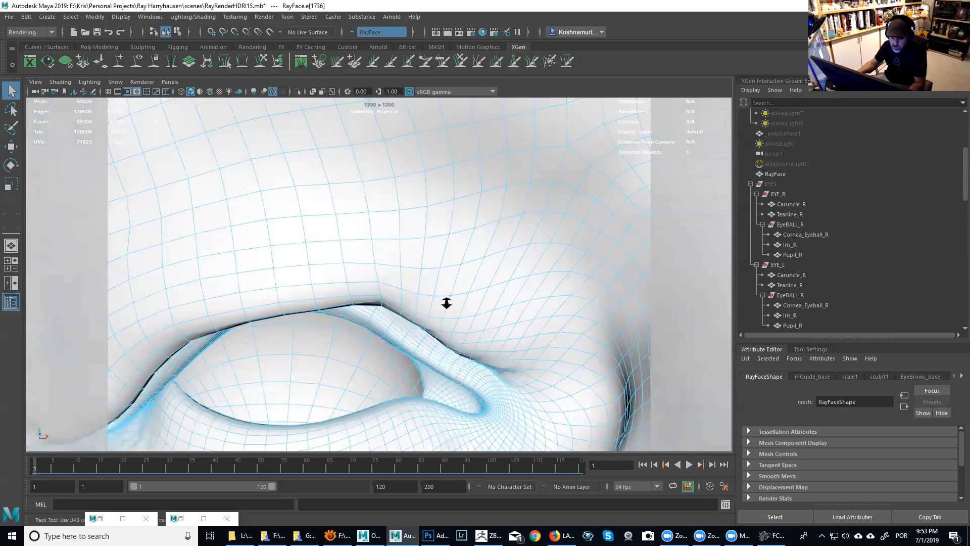
right_click_drag(446, 303, 457, 339, "alt")
middle_click_drag(457, 339, 450, 253, "alt")
right_click_drag(451, 254, 463, 318, "alt")
middle_click_drag(463, 318, 463, 308, "alt")
left_click_drag(464, 307, 466, 276, "alt")
middle_click_drag(467, 271, 517, 440, "alt")
right_click_drag(450, 265, 462, 278, "alt")
middle_click_drag(435, 219, 447, 243, "alt")
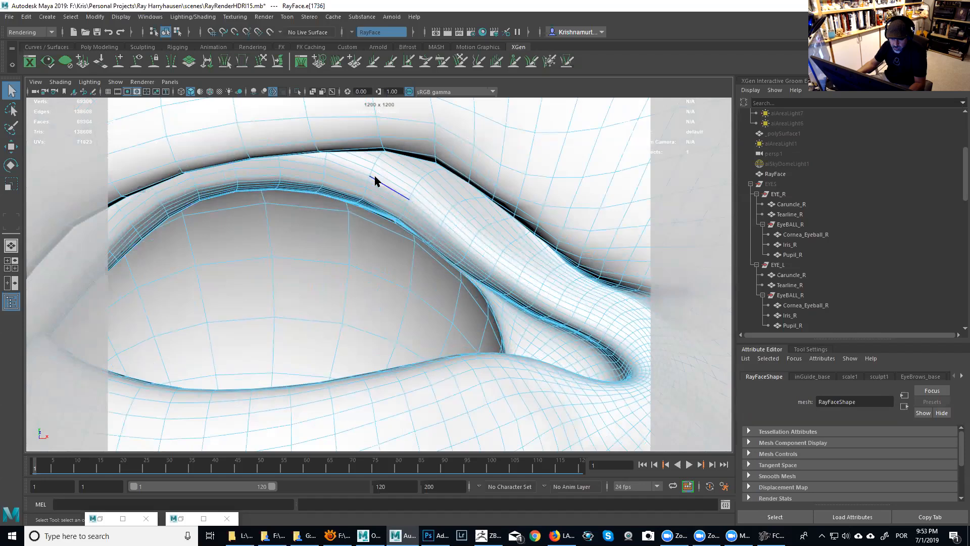
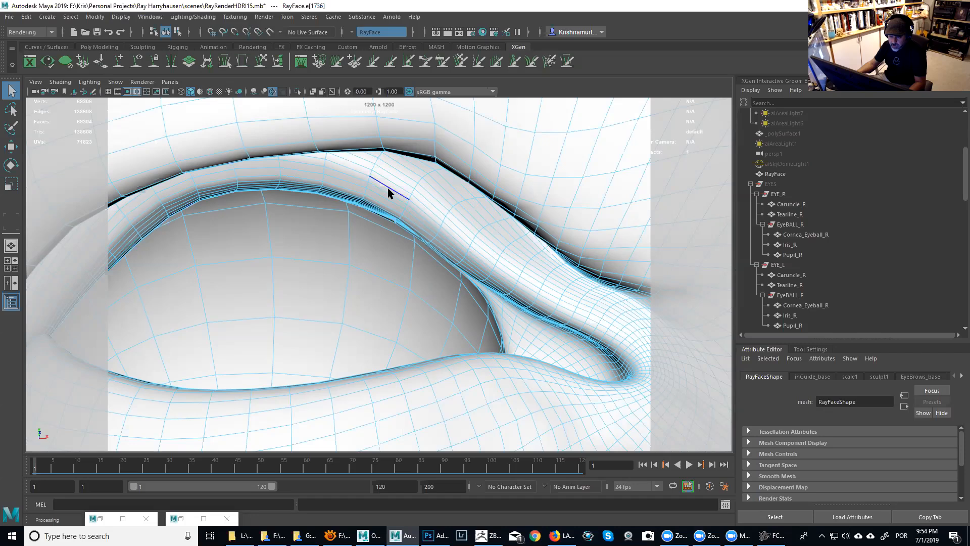
Step: Select the edge loops running around the eyelids with symmetry active
left_click_drag(388, 193, 287, 273, "alt")
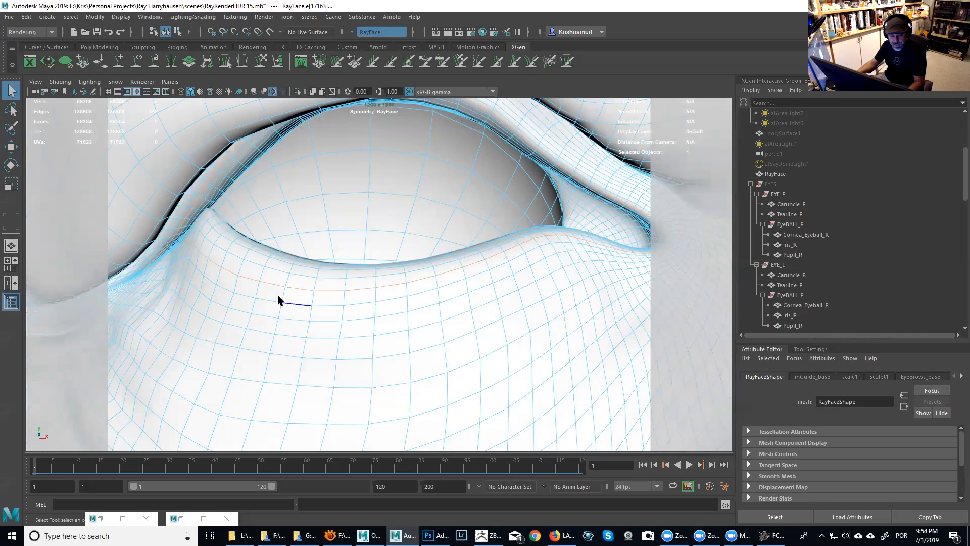
middle_click_drag(241, 195, 234, 205, "alt")
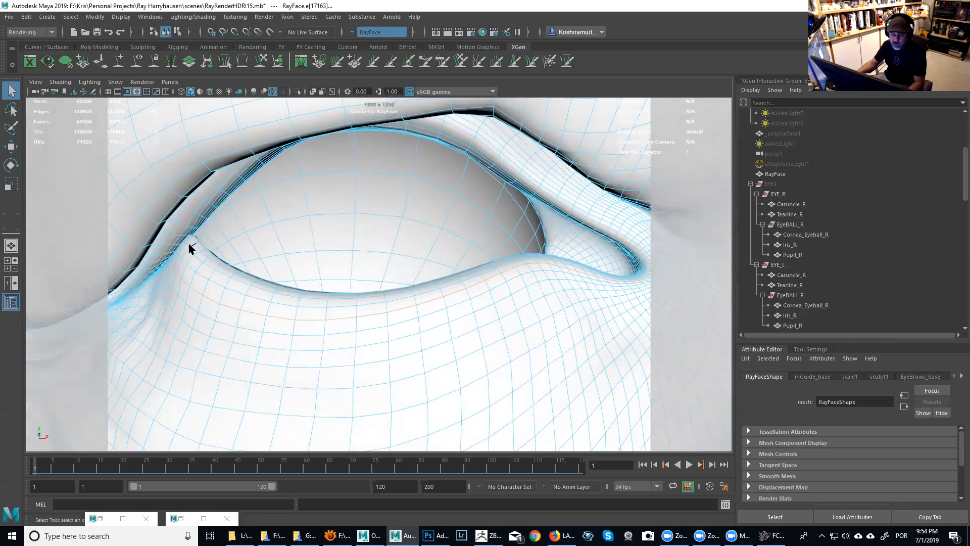
middle_click_drag(544, 253, 538, 254, "alt")
left_click_drag(538, 254, 530, 236, "alt")
middle_click_drag(531, 236, 528, 240, "alt")
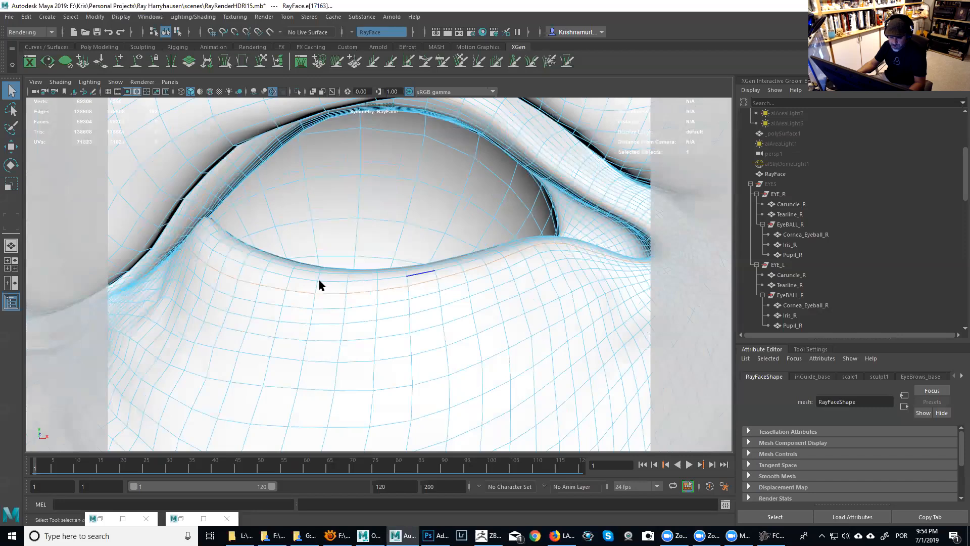
middle_click_drag(354, 266, 357, 275, "alt")
left_click_drag(358, 275, 357, 275, "alt")
mouse_move(357, 275)
middle_mouse_down("alt")
mouse_move(357, 242)
mouse_move(364, 266)
middle_mouse_up("alt")
left_click_drag(366, 266, 368, 245, "alt")
middle_click_drag(369, 245, 407, 212, "alt")
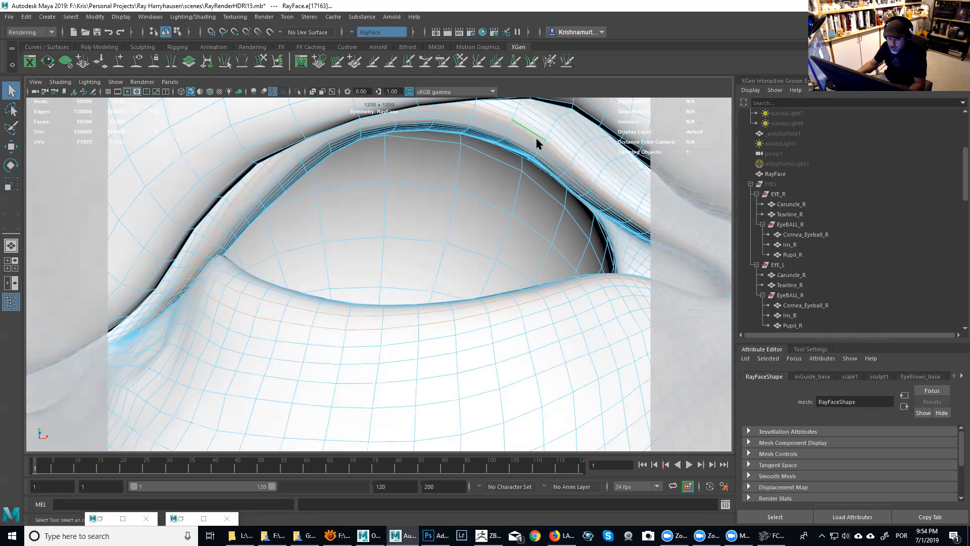
left_click_drag(455, 186, 456, 186, "alt")
middle_click_drag(456, 188, 430, 221, "alt")
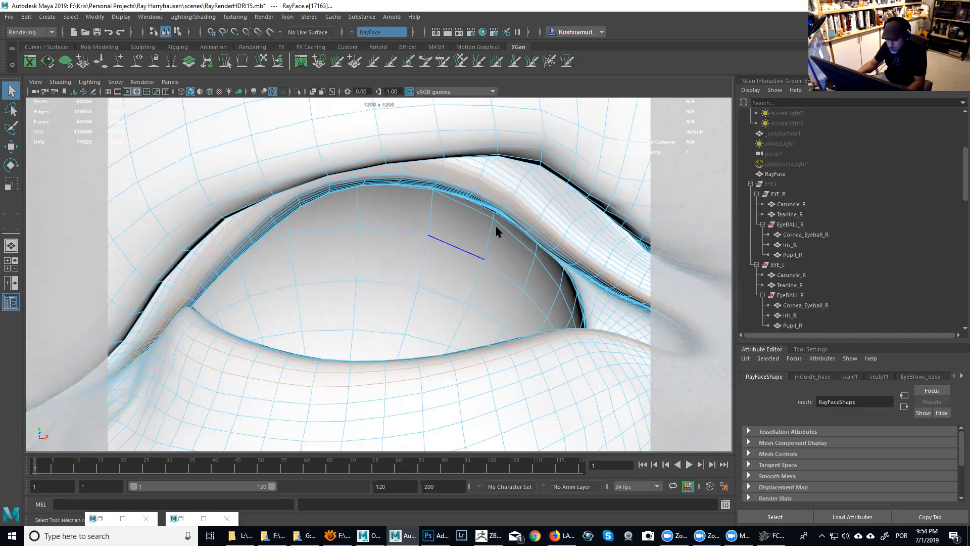
Step: Convert the selected eyelid edge loops to faces on both eyes
left_click_drag(505, 221, 334, 233, "alt")
middle_click_drag(334, 234, 331, 227, "alt")
key("ctrl+F11")
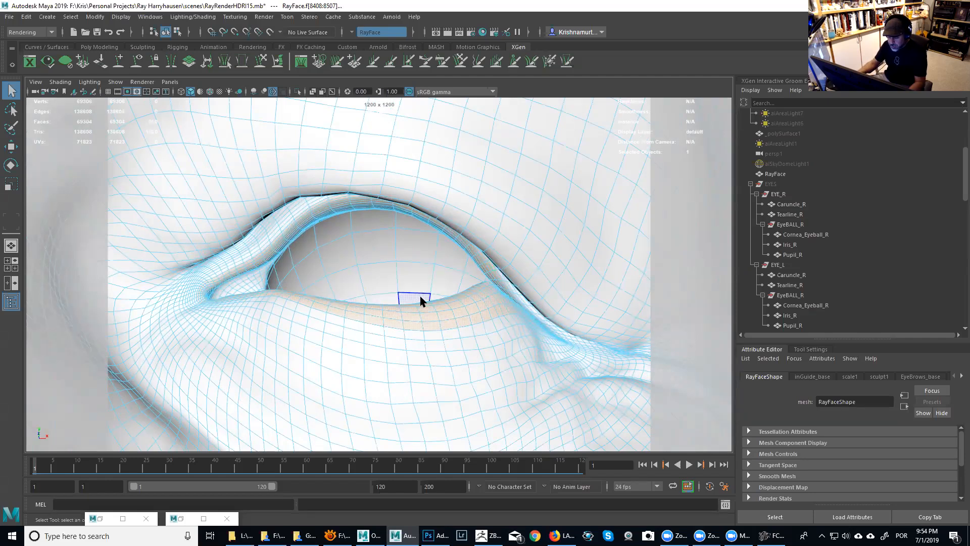
Step: Activate the Paint Selection Tool over the lower eyelid and shrink its brush radius
middle_click_drag(353, 294, 859, 258, "alt")
middle_click_drag(352, 224, 394, 227, "alt")
right_click_drag(394, 228, 453, 278, "alt")
middle_click_drag(452, 278, 392, 166, "alt")
right_click_drag(500, 296, 395, 291, "alt")
left_click(11, 128)
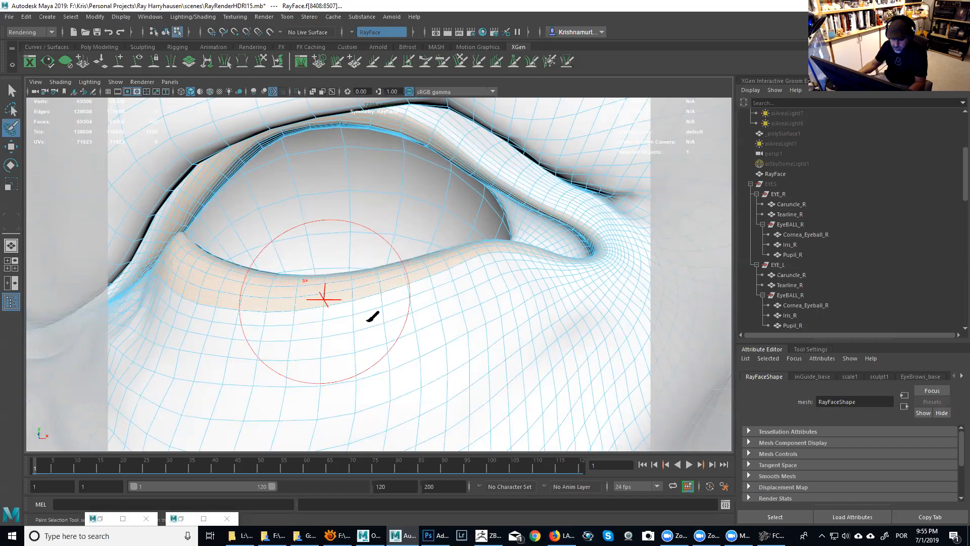
left_click_drag(384, 322, 341, 320)
Step: Deselect the outermost row of selected faces along the outer half of the lower eyelid
middle_click_drag(318, 294, 394, 226, "alt")
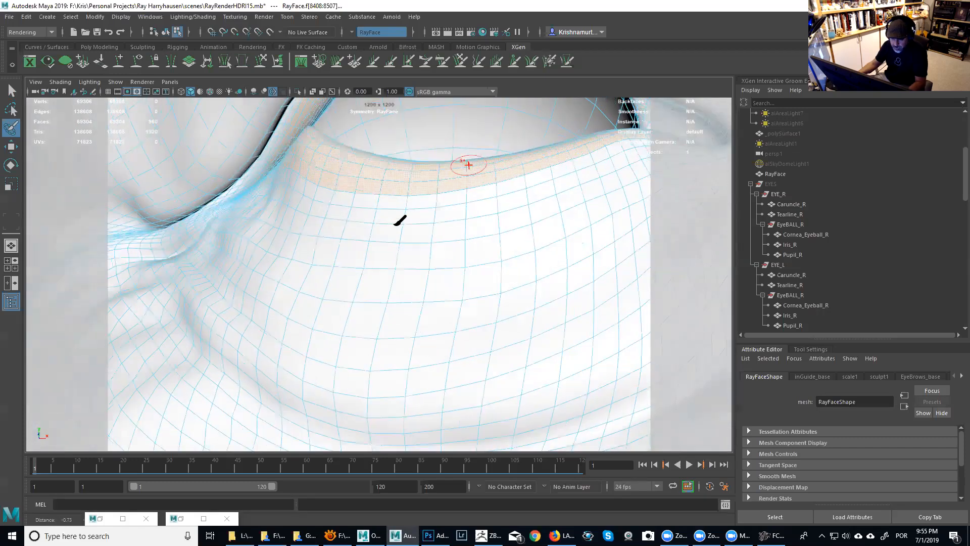
left_click_drag(394, 225, 385, 234, "alt")
middle_click_drag(385, 234, 389, 195, "alt")
right_click_drag(390, 195, 403, 214, "alt")
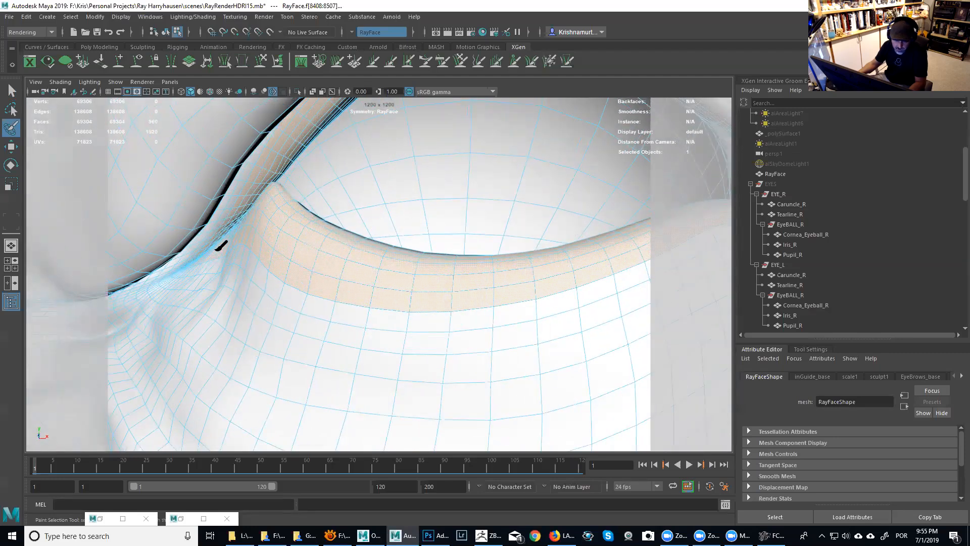
right_click(299, 234)
mouse_move(275, 240)
left_mouse_down("ctrl")
mouse_move(418, 302)
mouse_move(505, 301)
mouse_move(486, 301)
left_mouse_up("ctrl")
left_click_drag(415, 302, 460, 301, "ctrl")
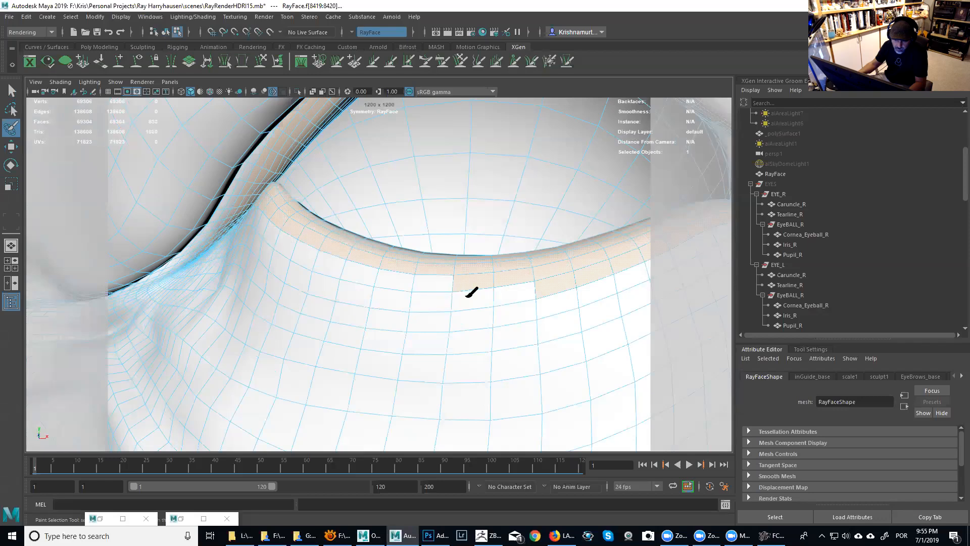
Step: Deselect the outermost row of lower-eyelid faces from the middle of the lid toward the inner eye corner
right_click_drag(469, 298, 450, 295, "alt")
middle_click_drag(449, 295, 272, 293, "alt")
mouse_move(345, 305)
left_mouse_down("ctrl")
mouse_move(335, 301)
mouse_move(380, 281)
left_mouse_up("ctrl")
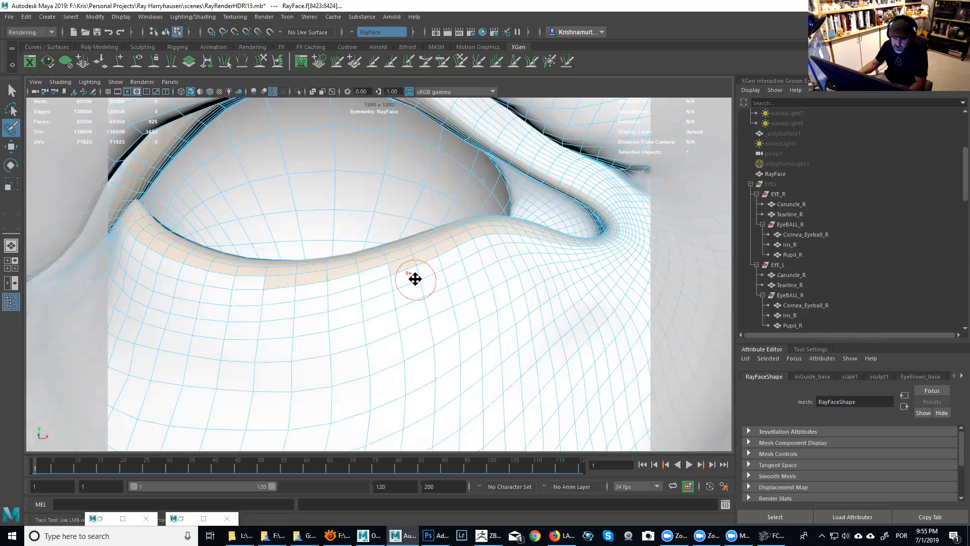
middle_click_drag(416, 278, 415, 276, "alt")
left_click_drag(403, 282, 404, 274, "ctrl")
left_click_drag(450, 251, 516, 239, "ctrl")
Step: Deselect the rim faces next to the eyeball from the lower eyelid's outer corner to its middle
left_click_drag(440, 280, 410, 290, "alt")
middle_click_drag(409, 290, 440, 171, "alt")
right_click_drag(439, 172, 447, 199, "alt")
left_click_drag(447, 199, 405, 219, "alt")
mouse_move(405, 219)
middle_mouse_down("alt")
mouse_move(444, 134)
mouse_move(403, 175)
mouse_move(414, 179)
middle_mouse_up("alt")
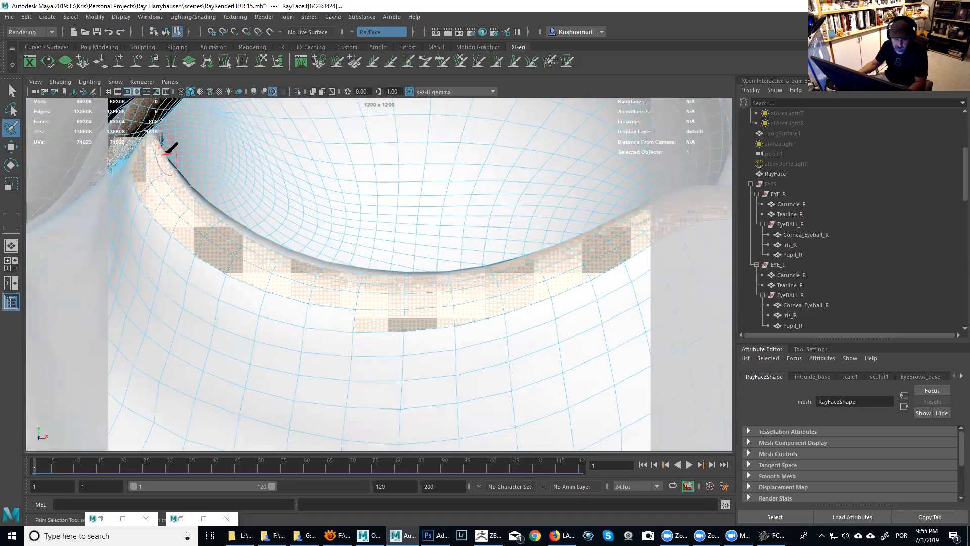
mouse_move(157, 143)
left_mouse_down("ctrl")
mouse_move(167, 158)
mouse_move(148, 161)
left_mouse_up("ctrl")
key("ctrl+z")
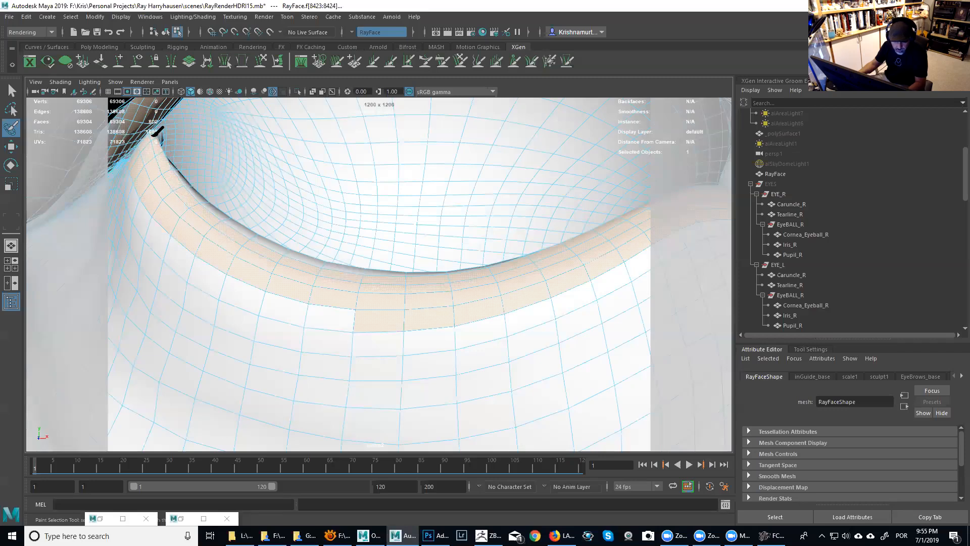
mouse_move(168, 175)
left_mouse_down("ctrl")
mouse_move(255, 243)
mouse_move(334, 269)
mouse_move(418, 275)
left_mouse_up("ctrl")
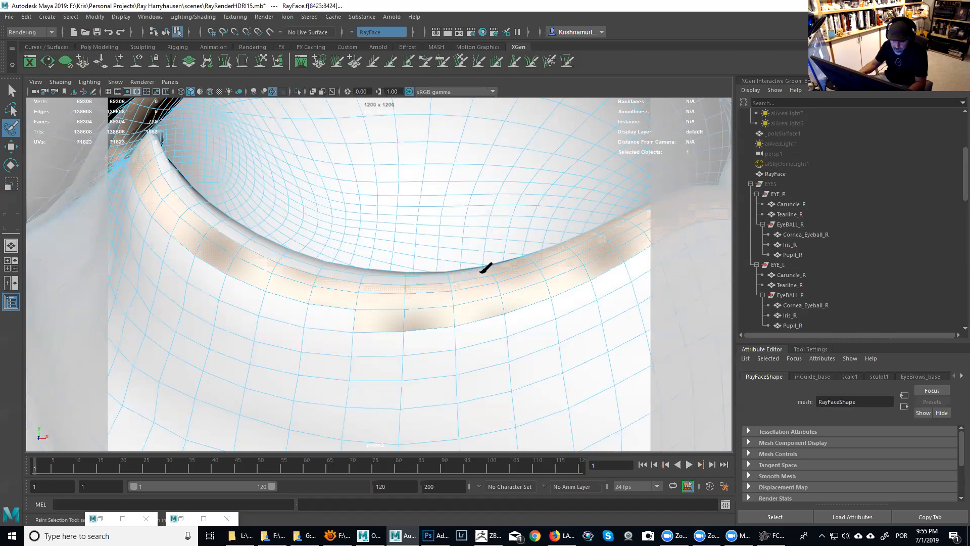
Step: Deselect the remaining lower-eyelid rim faces from the middle of the lid to the bend near the tear duct
middle_click_drag(604, 228, 530, 221, "alt")
left_click_drag(479, 357, 478, 186, "alt")
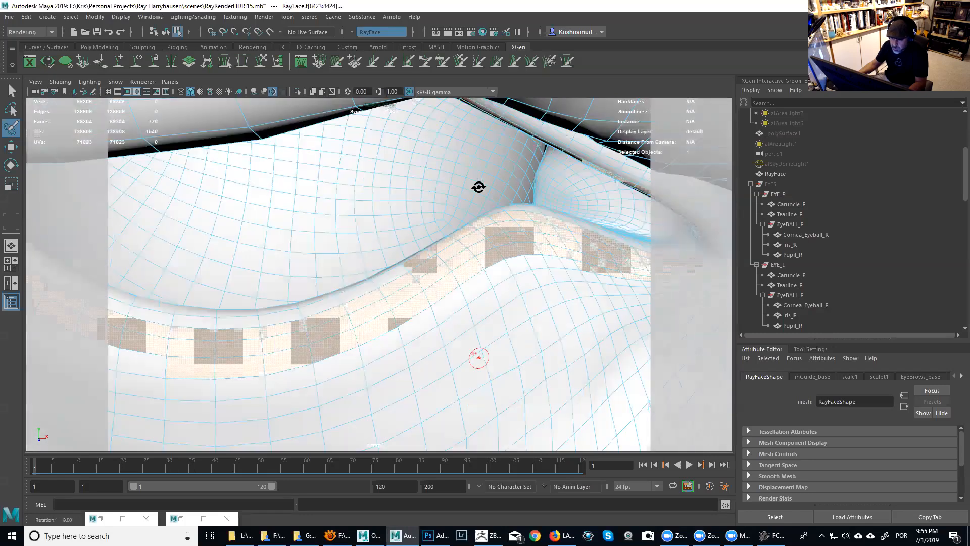
middle_click_drag(499, 171, 494, 195, "alt")
left_click_drag(480, 337, 483, 210, "alt")
mouse_move(471, 254)
right_mouse_down("alt")
mouse_move(435, 234)
mouse_move(407, 171)
right_mouse_up("alt")
middle_click_drag(408, 171, 418, 197, "alt")
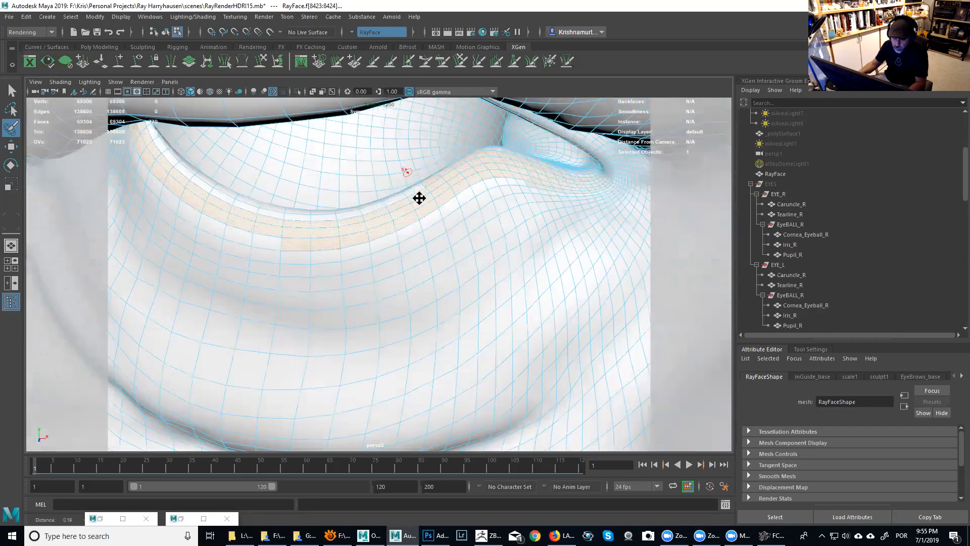
right_click_drag(418, 197, 425, 214, "alt")
middle_click_drag(424, 214, 425, 305, "alt")
middle_click_drag(426, 219, 415, 223, "alt")
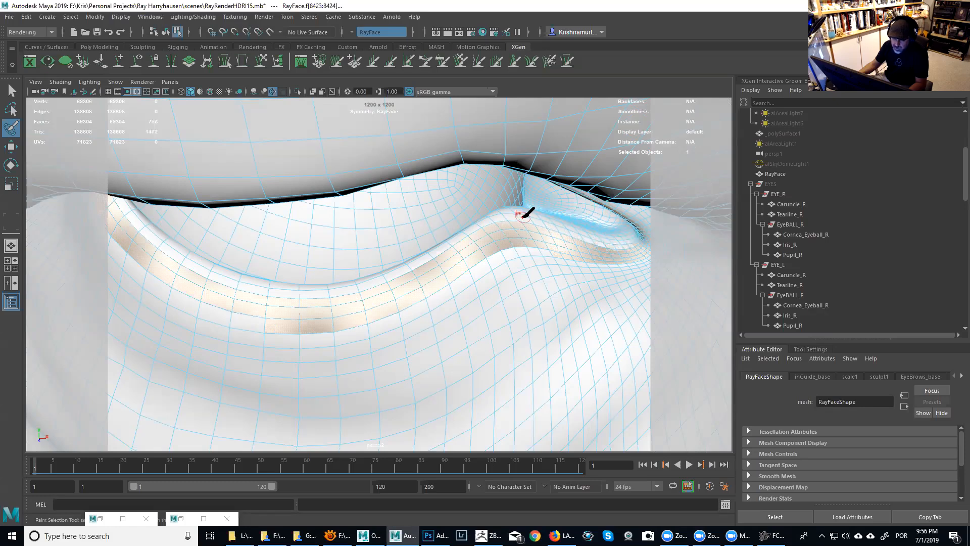
Step: Deselect the next inner row of lower-eyelid faces from the bend near the tear duct back to mid-lid
middle_click_drag(315, 276, 366, 268, "alt")
mouse_move(454, 264)
middle_mouse_down("alt")
mouse_move(465, 261)
mouse_move(444, 264)
middle_mouse_up("alt")
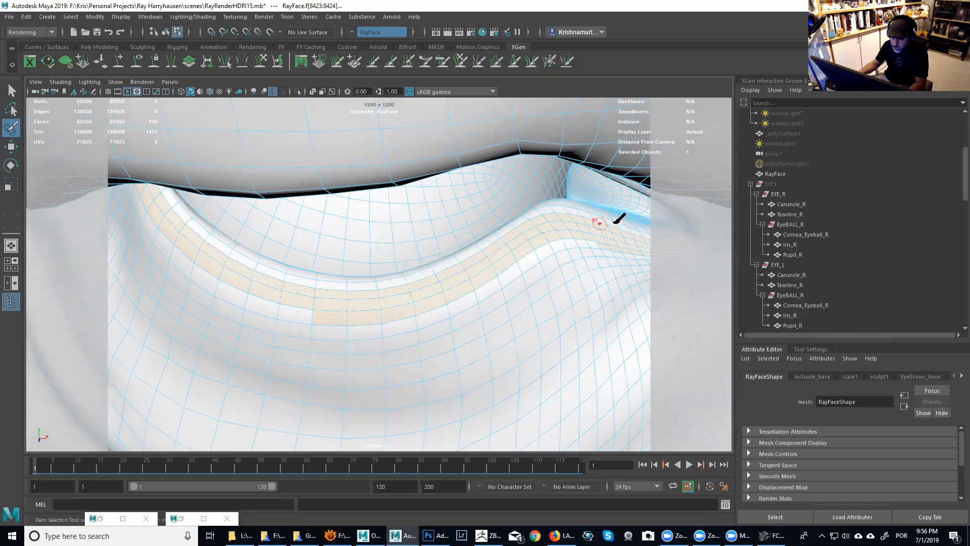
middle_click_drag(617, 227, 608, 230, "alt")
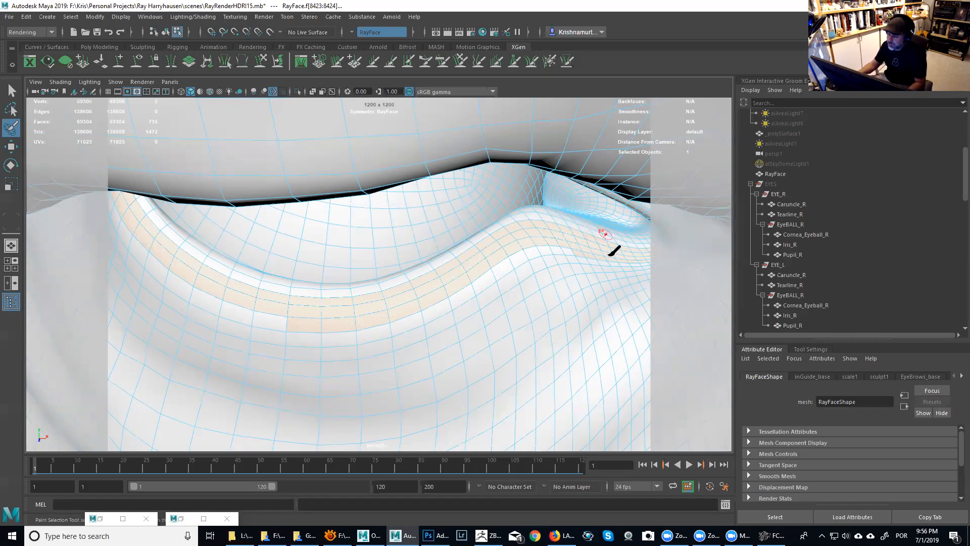
right_click_drag(543, 267, 548, 279, "alt")
middle_click_drag(548, 280, 511, 271, "alt")
left_click_drag(510, 271, 509, 273, "alt")
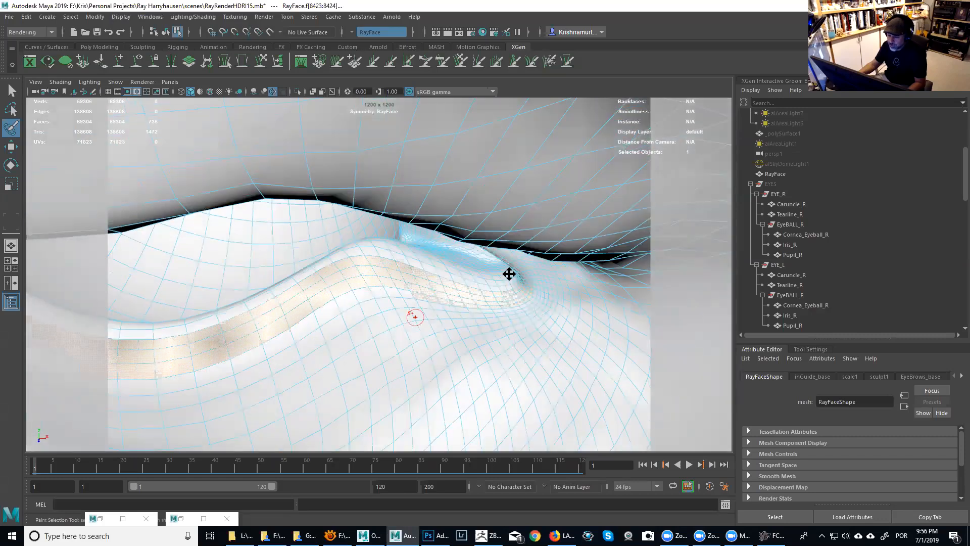
middle_click_drag(509, 273, 537, 262, "alt")
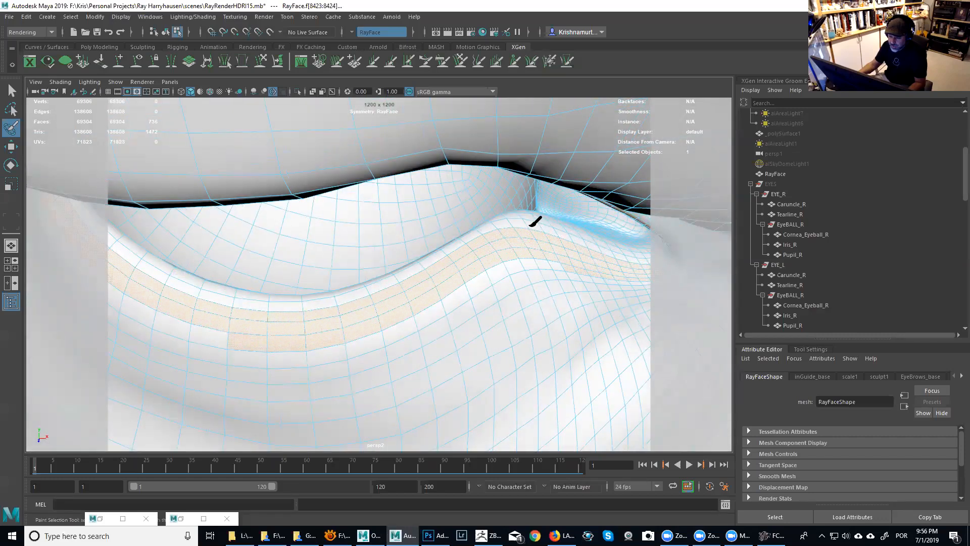
mouse_move(502, 227)
left_mouse_down("ctrl")
mouse_move(397, 285)
mouse_move(314, 305)
left_mouse_up("ctrl")
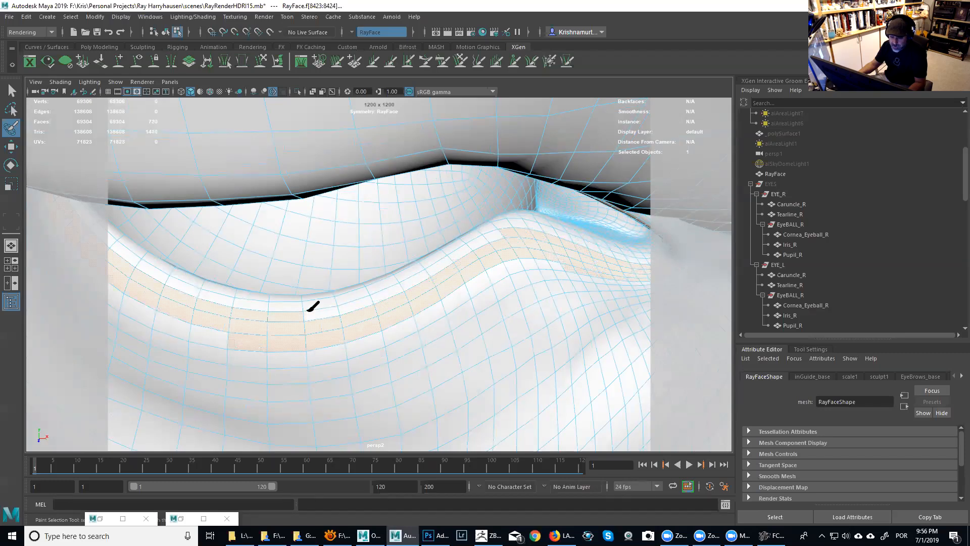
Step: Examine the trimmed band of selected faces along the lower eyelid between its middle and the inner eye corner
right_click_drag(412, 282, 400, 275, "alt")
left_click_drag(401, 274, 417, 258, "alt")
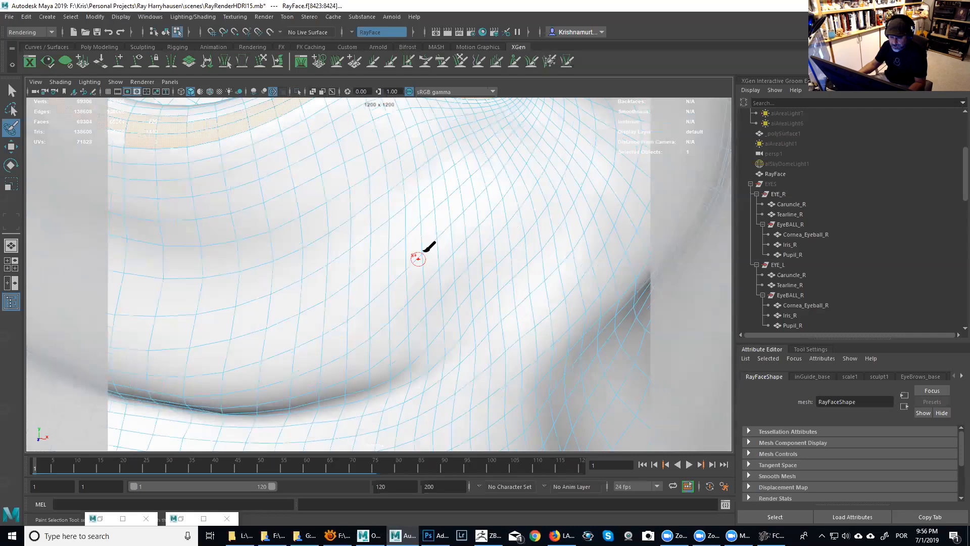
middle_click_drag(418, 258, 507, 408, "alt")
right_click_drag(507, 408, 460, 308, "alt")
left_click_drag(460, 308, 474, 260, "alt")
right_click_drag(475, 260, 468, 210, "alt")
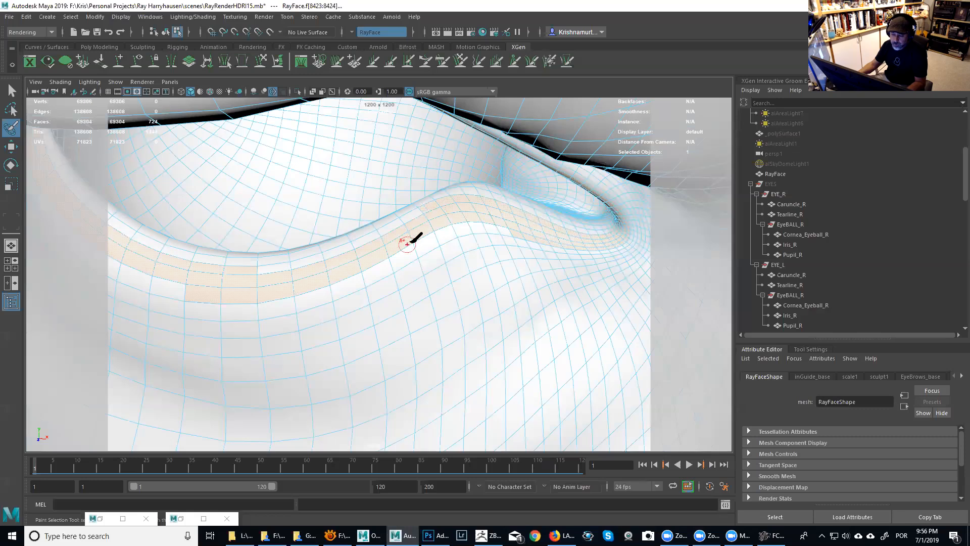
right_click_drag(444, 232, 459, 243, "alt")
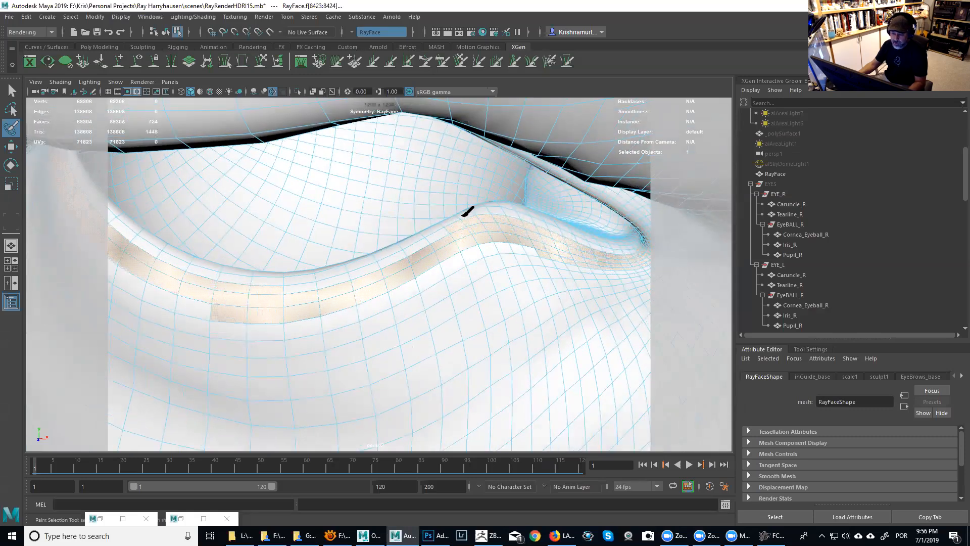
mouse_move(465, 245)
left_mouse_down("alt")
mouse_move(468, 229)
mouse_move(526, 232)
mouse_move(528, 222)
mouse_move(460, 246)
left_mouse_up("alt")
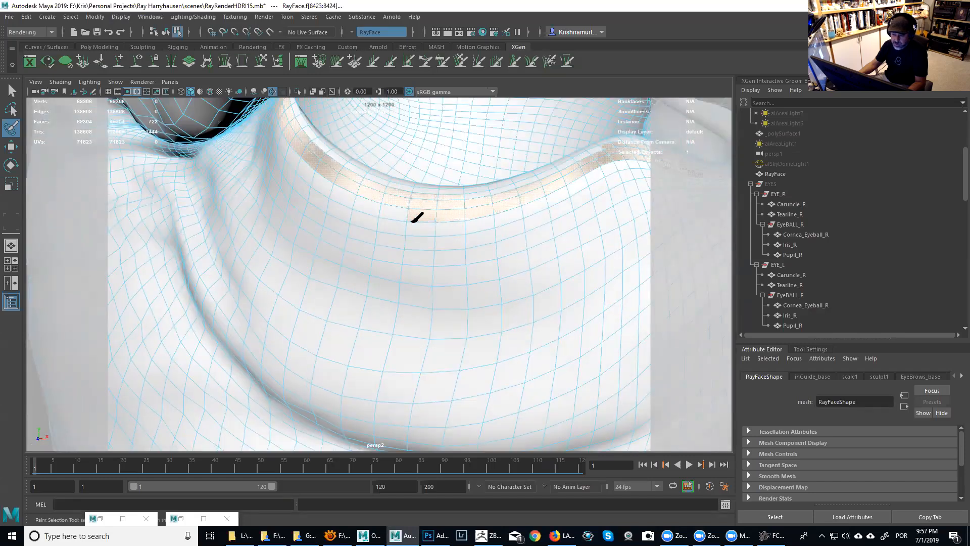
Step: Deselect the eyelid faces around the inner eye corner on both the lower and upper lids
mouse_move(448, 218)
left_mouse_down("alt")
mouse_move(461, 243)
mouse_move(450, 220)
mouse_move(386, 218)
mouse_move(427, 220)
mouse_move(480, 181)
mouse_move(418, 201)
left_mouse_up("alt")
mouse_move(335, 184)
left_mouse_down("alt")
mouse_move(376, 195)
mouse_move(314, 269)
mouse_move(331, 253)
mouse_move(334, 336)
mouse_move(356, 307)
left_mouse_up("alt")
mouse_move(355, 307)
right_mouse_down("alt")
mouse_move(381, 355)
mouse_move(387, 346)
right_mouse_up("alt")
mouse_move(423, 284)
left_mouse_down("ctrl")
mouse_move(431, 262)
mouse_move(453, 278)
mouse_move(444, 277)
mouse_move(432, 266)
mouse_move(503, 284)
left_mouse_up("ctrl")
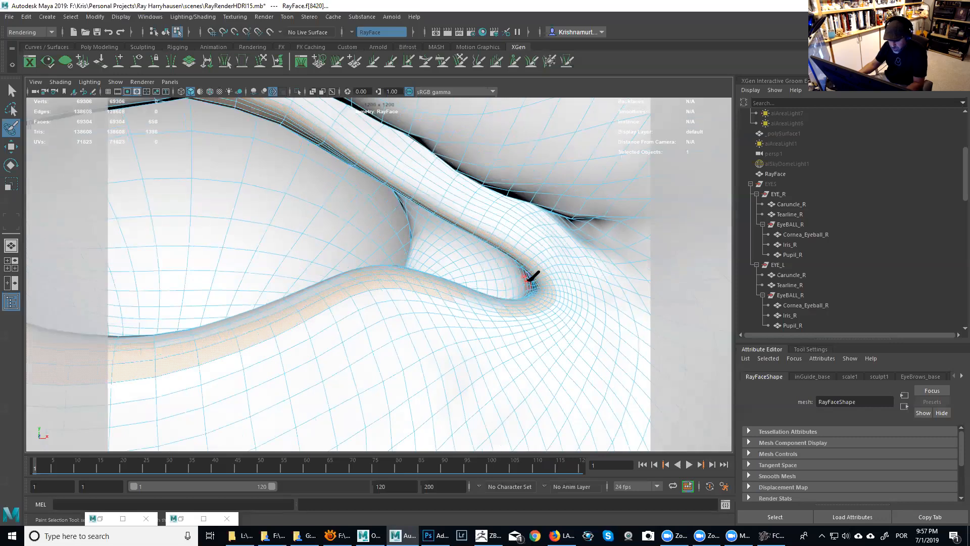
mouse_move(536, 275)
left_mouse_down()
mouse_move(548, 276)
mouse_move(528, 310)
mouse_move(540, 277)
left_mouse_up()
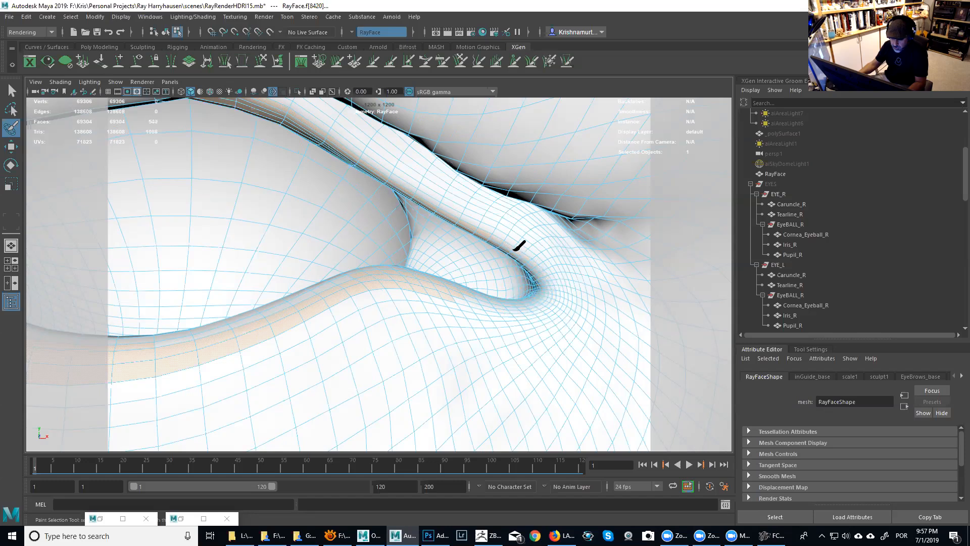
mouse_move(511, 244)
left_mouse_down("ctrl")
mouse_move(497, 226)
mouse_move(491, 241)
left_mouse_up("ctrl")
scroll(496, 234, "up", 3)
scroll(462, 211, "down", 5)
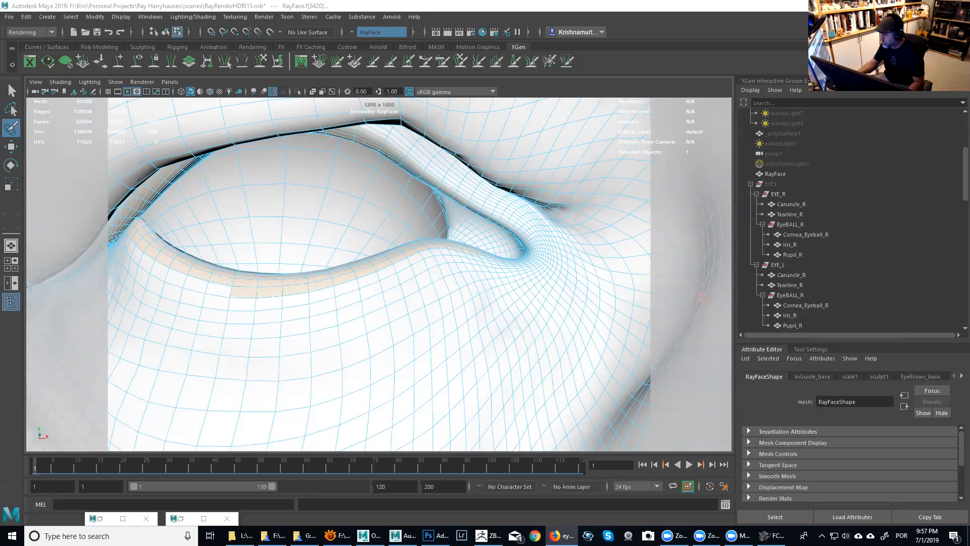
Step: Switch to Firefox, view two related macro eye photos as lash references, and return to Maya
key("alt+Tab")
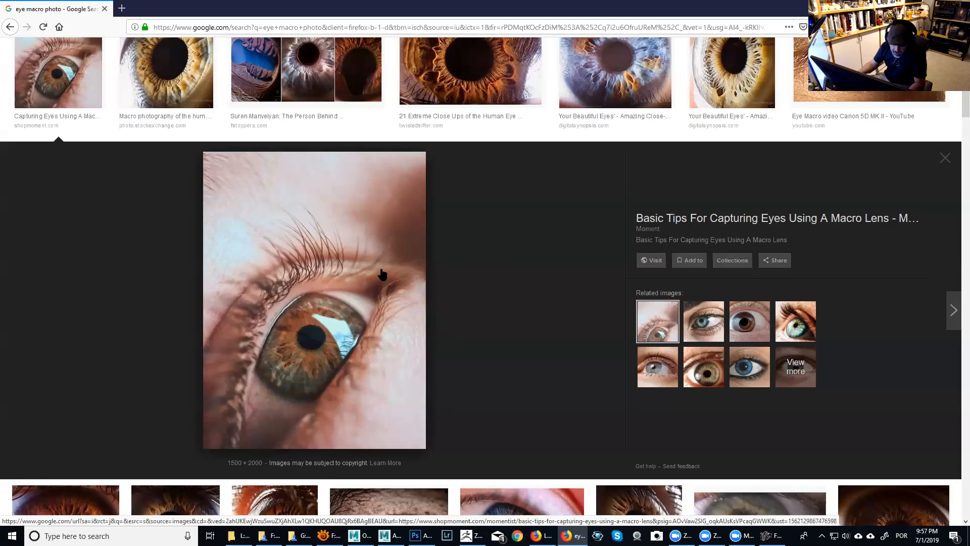
left_click(712, 324)
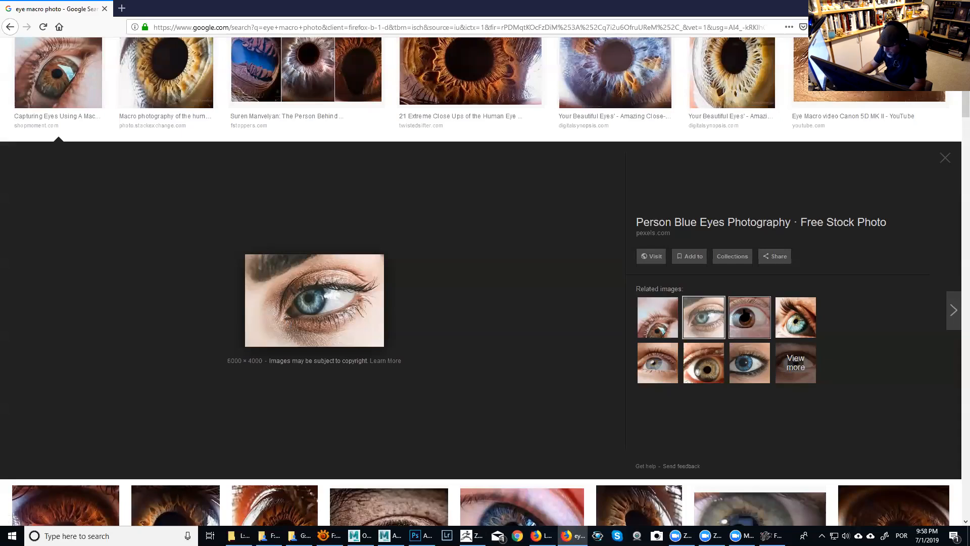
left_click(738, 318)
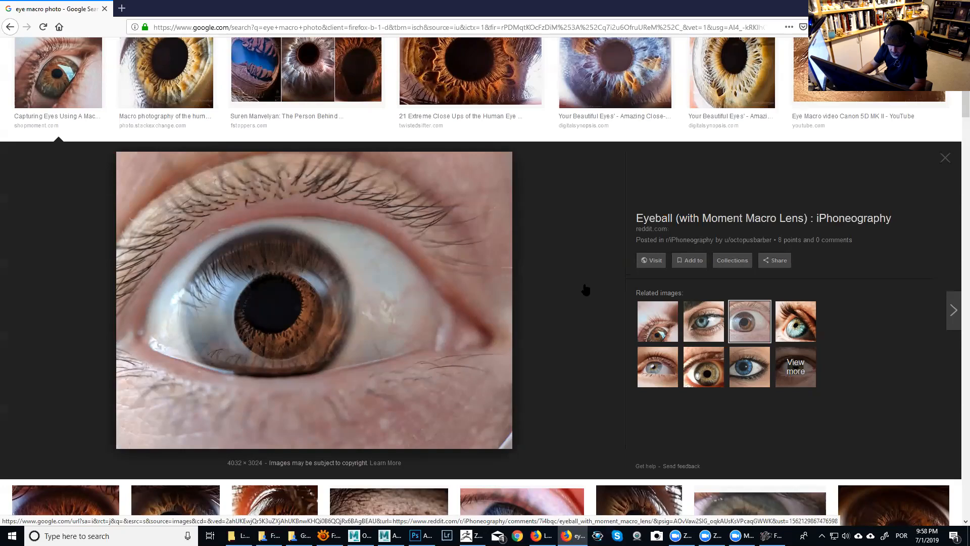
key("alt+Tab")
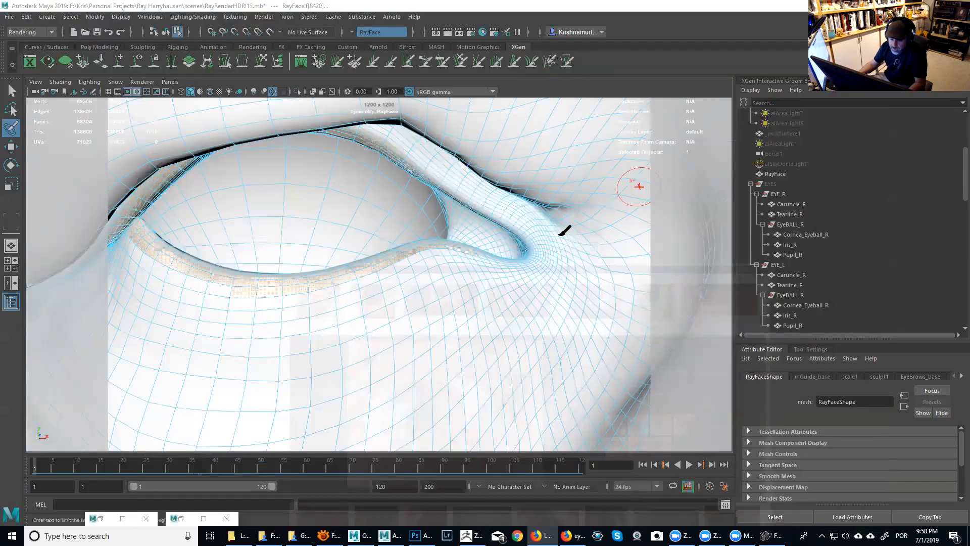
Step: Extend the upper eyelid's selected face band toward the inner eye corner and deselect the stray face above it
right_click_drag(529, 223, 532, 250, "alt")
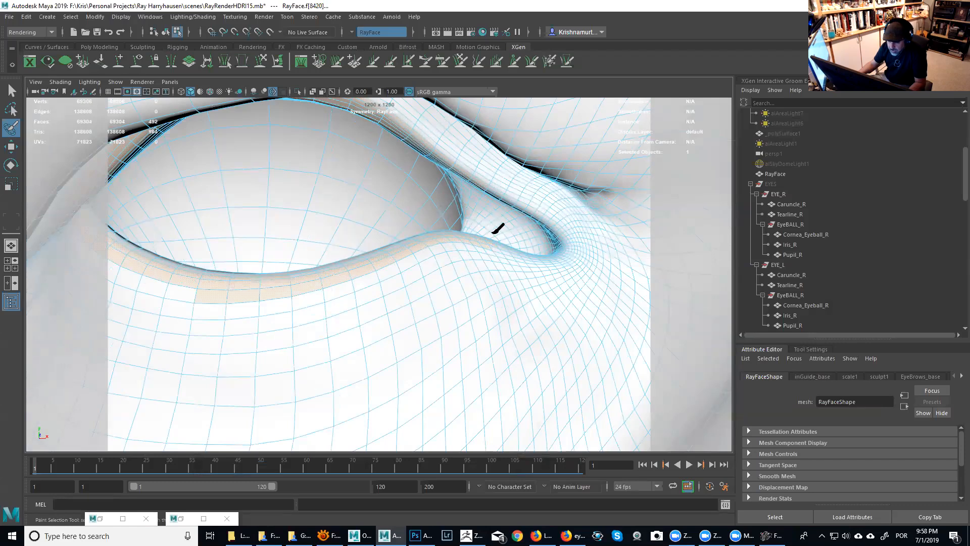
left_click_drag(501, 252, 495, 277, "alt")
middle_click_drag(496, 277, 486, 310, "alt")
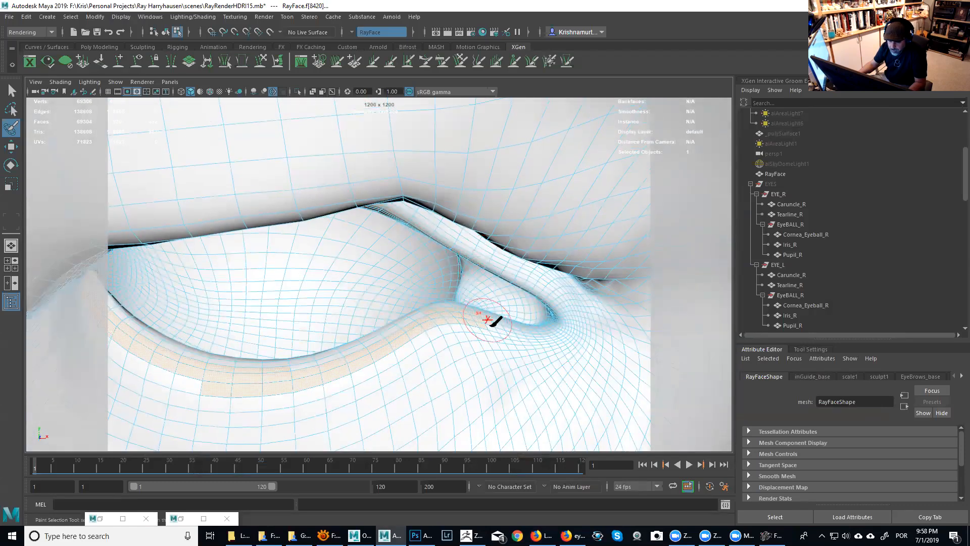
left_click_drag(519, 258, 494, 260, "alt")
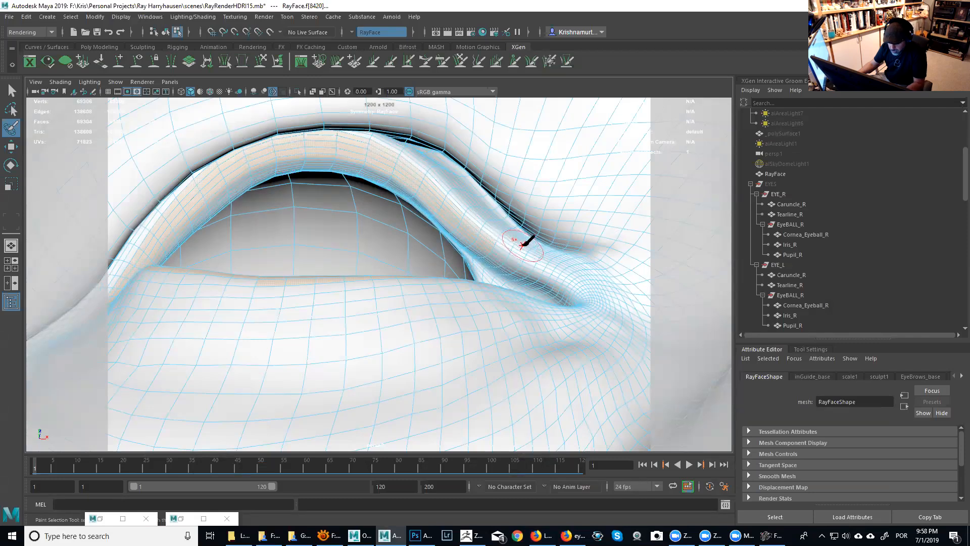
mouse_move(494, 262)
right_mouse_down("alt")
mouse_move(536, 271)
mouse_move(543, 233)
right_mouse_up("alt")
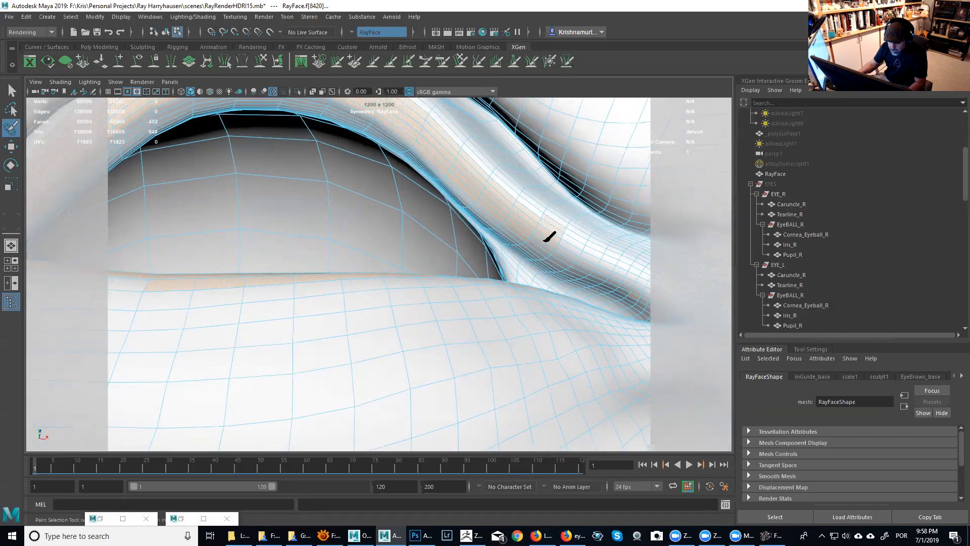
mouse_move(555, 239)
left_mouse_down()
mouse_move(578, 247)
mouse_move(559, 219)
left_mouse_up()
right_click_drag(490, 253, 501, 282, "alt")
middle_click_drag(500, 282, 662, 221, "alt")
right_click_drag(524, 215, 524, 237, "alt")
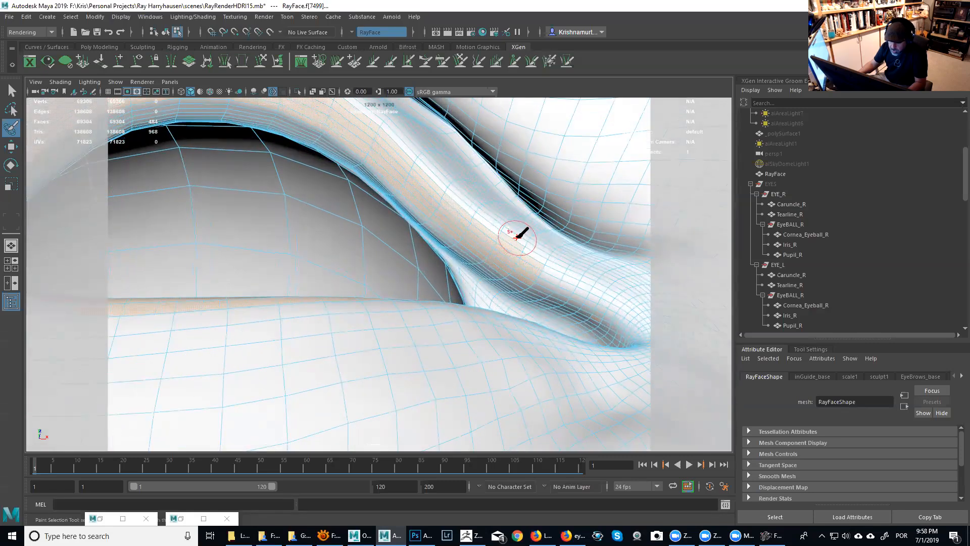
left_click(516, 241, "ctrl")
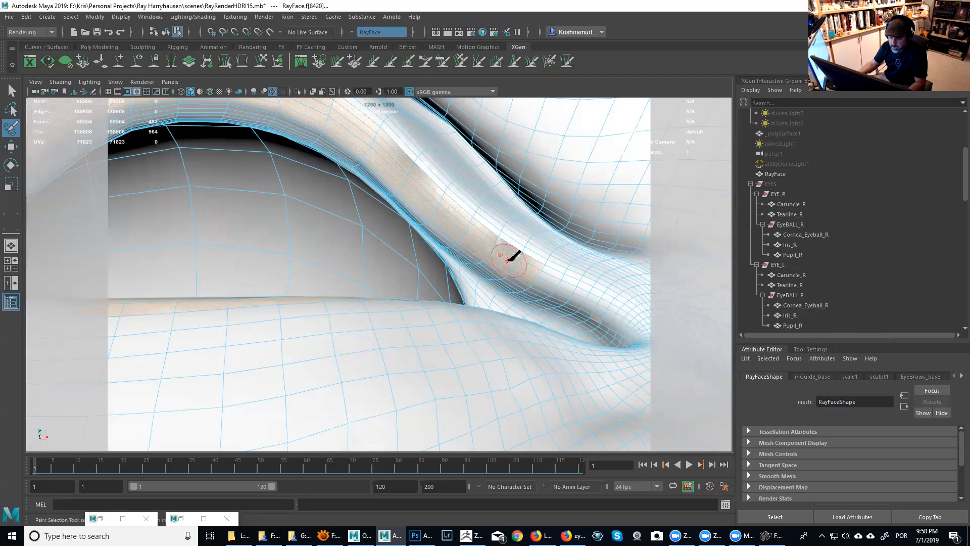
Step: Trim the lower edge of the upper eyelid's selected face band near the outer eye corner
middle_click_drag(524, 259, 641, 262, "alt")
middle_click_drag(250, 205, 385, 178, "alt")
left_click_drag(377, 215, 373, 204, "alt")
middle_click_drag(344, 234, 321, 257, "alt")
left_click_drag(318, 255, 319, 267, "alt")
right_click_drag(318, 266, 333, 284, "alt")
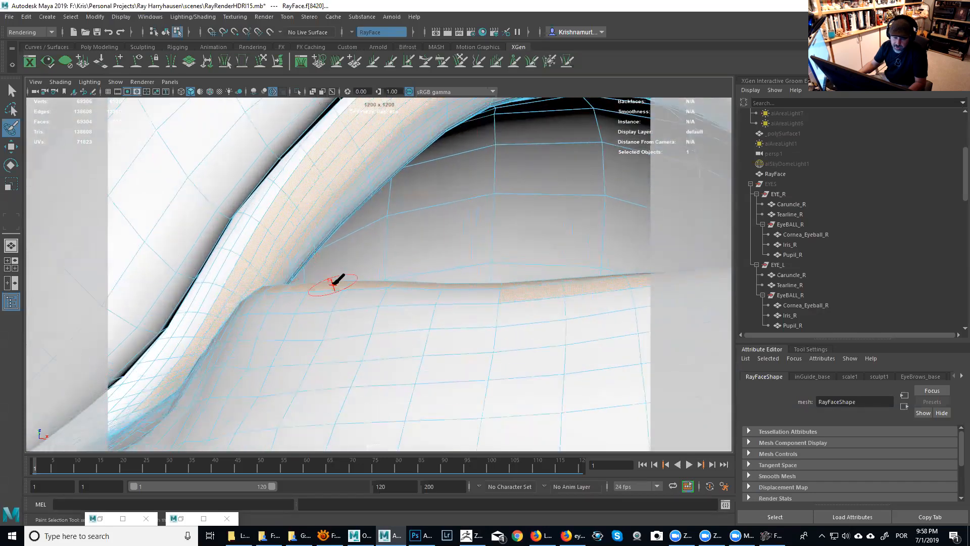
left_click_drag(333, 284, 330, 282, "alt")
middle_click_drag(329, 282, 328, 276, "alt")
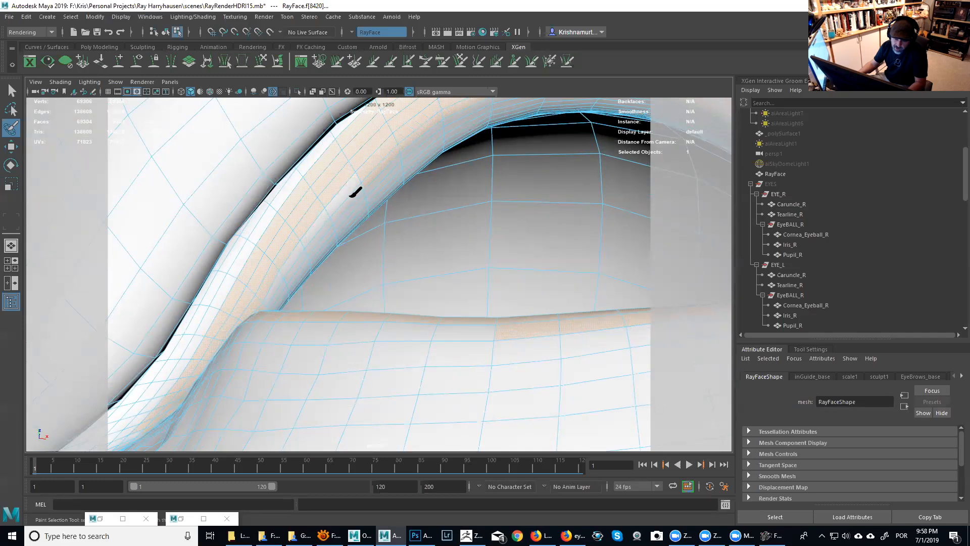
scroll(361, 202, "down", 4)
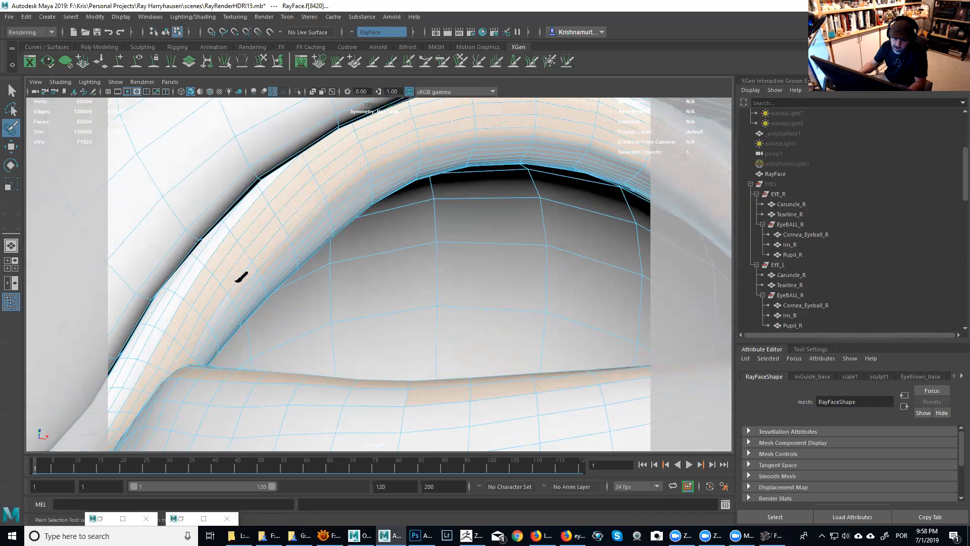
Step: Continue thinning the selected face band along the middle of the upper eyelid by deselecting faces nearest the eye opening
left_click_drag(381, 186, 347, 206, "alt")
mouse_move(346, 205)
middle_mouse_down("alt")
mouse_move(406, 190)
mouse_move(345, 241)
middle_mouse_up("alt")
left_click_drag(424, 175, 422, 196, "alt")
middle_click_drag(475, 243, 403, 224, "alt")
mouse_move(442, 259)
middle_mouse_down("alt")
mouse_move(459, 283)
mouse_move(513, 171)
middle_mouse_up("alt")
left_click_drag(513, 171, 500, 206, "alt")
middle_click_drag(500, 205, 490, 218, "alt")
left_click_drag(490, 219, 457, 158, "alt")
middle_click_drag(456, 159, 563, 162, "alt")
left_click_drag(564, 162, 612, 151, "alt")
middle_click_drag(611, 151, 543, 171, "alt")
left_click_drag(547, 168, 468, 223, "alt")
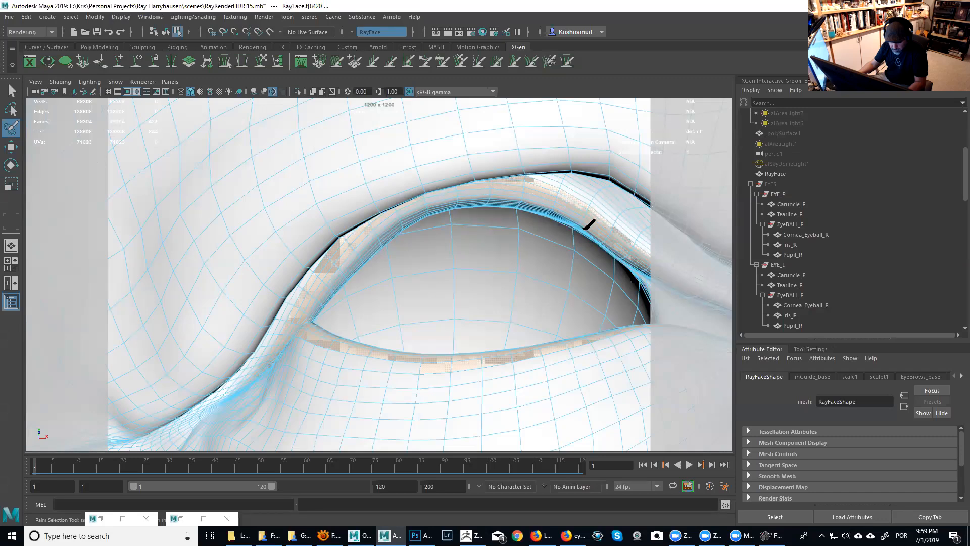
Step: Deselect the remaining faces on the band's lower edge from the middle of the upper eyelid toward the inner eye corner
middle_click_drag(437, 273, 411, 279, "alt")
right_click_drag(411, 279, 425, 276, "alt")
mouse_move(426, 276)
left_mouse_down("alt")
mouse_move(429, 238)
mouse_move(436, 267)
left_mouse_up("alt")
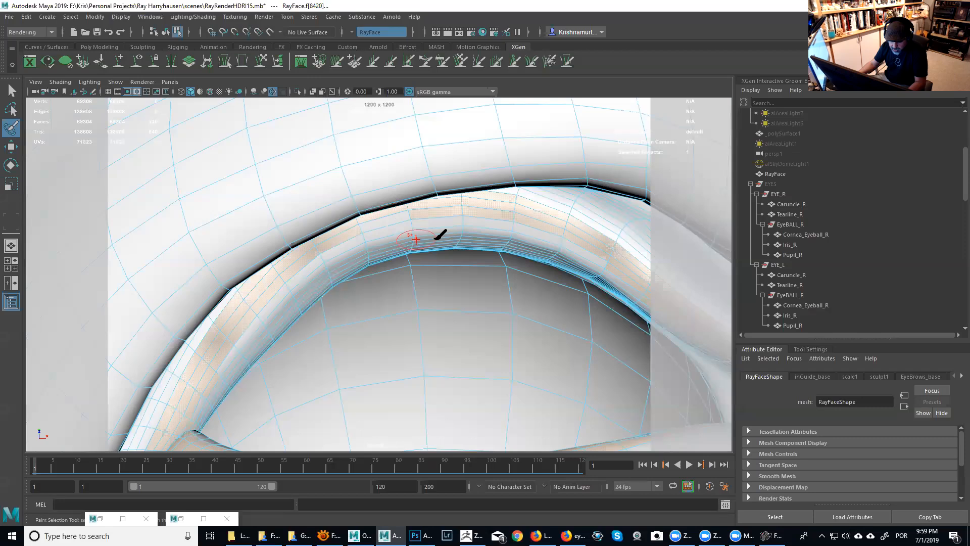
right_click_drag(482, 249, 481, 235, "alt")
middle_click_drag(481, 235, 407, 209, "alt")
right_click_drag(407, 209, 452, 235, "alt")
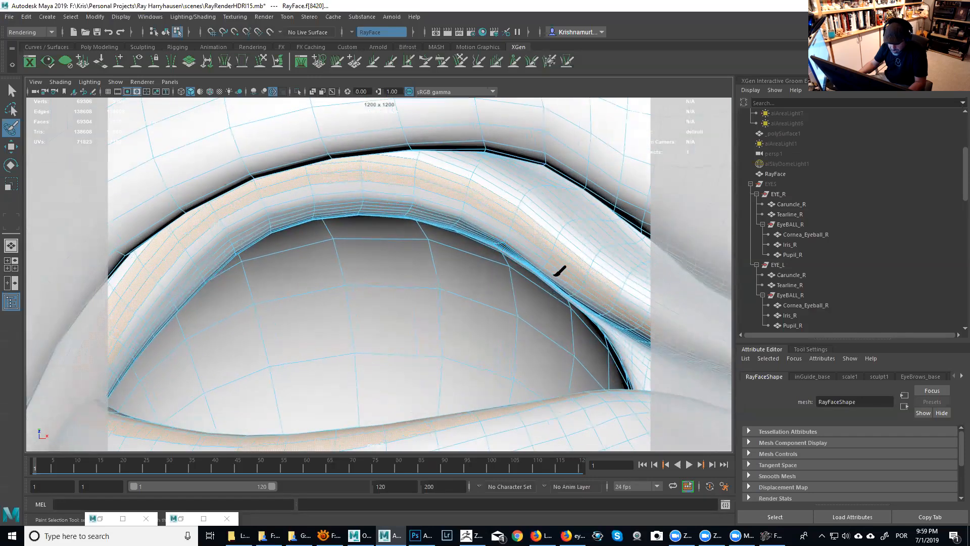
mouse_move(598, 299)
middle_mouse_down("alt")
mouse_move(498, 253)
mouse_move(502, 264)
middle_mouse_up("alt")
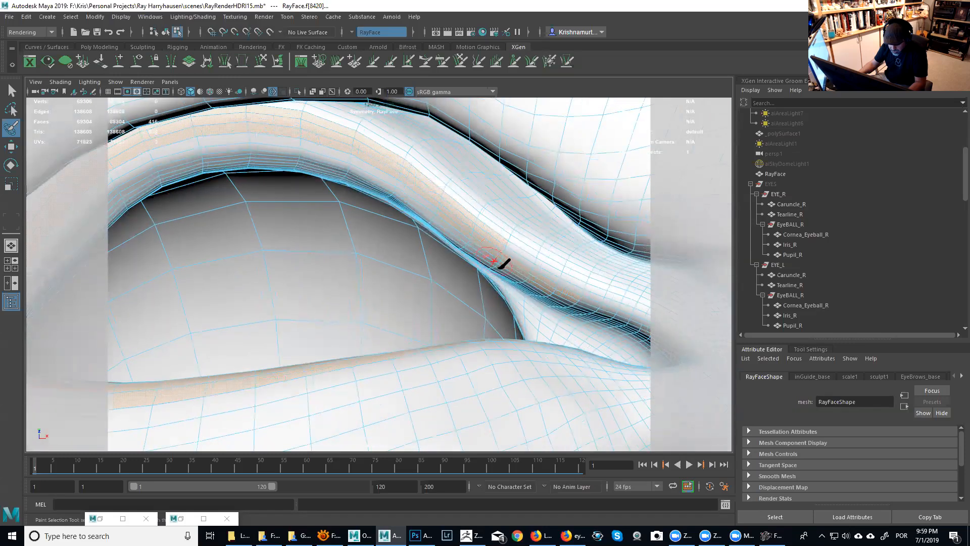
mouse_move(491, 229)
left_mouse_down("alt")
mouse_move(539, 210)
mouse_move(473, 152)
mouse_move(485, 189)
mouse_move(349, 244)
mouse_move(463, 189)
mouse_move(489, 187)
left_mouse_up("alt")
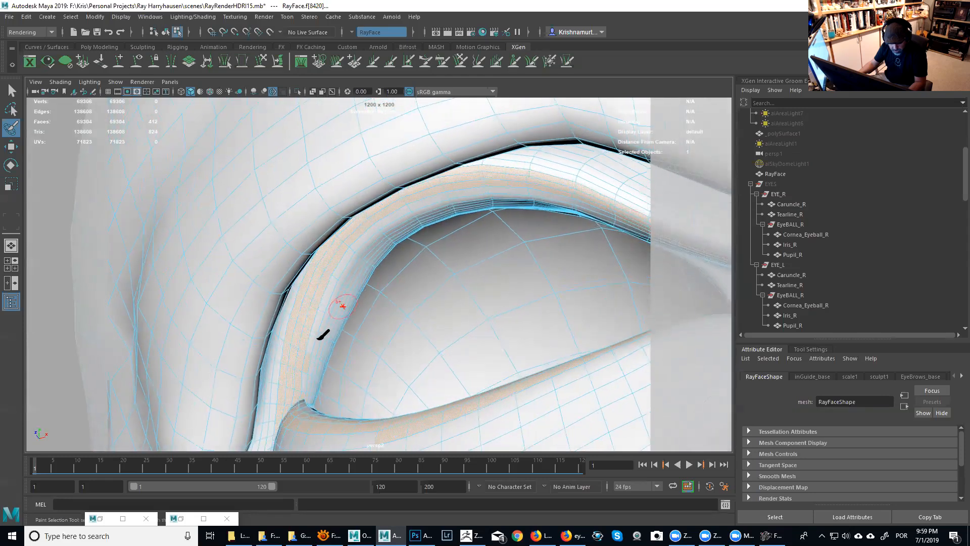
Step: Narrow the upper eyelid's selected face band further around the outer eye corner
left_click(301, 312)
mouse_move(307, 323)
middle_mouse_down("alt")
mouse_move(303, 351)
mouse_move(326, 239)
middle_mouse_up("alt")
right_click_drag(326, 239, 327, 305, "alt")
left_click_drag(327, 306, 335, 334, "alt")
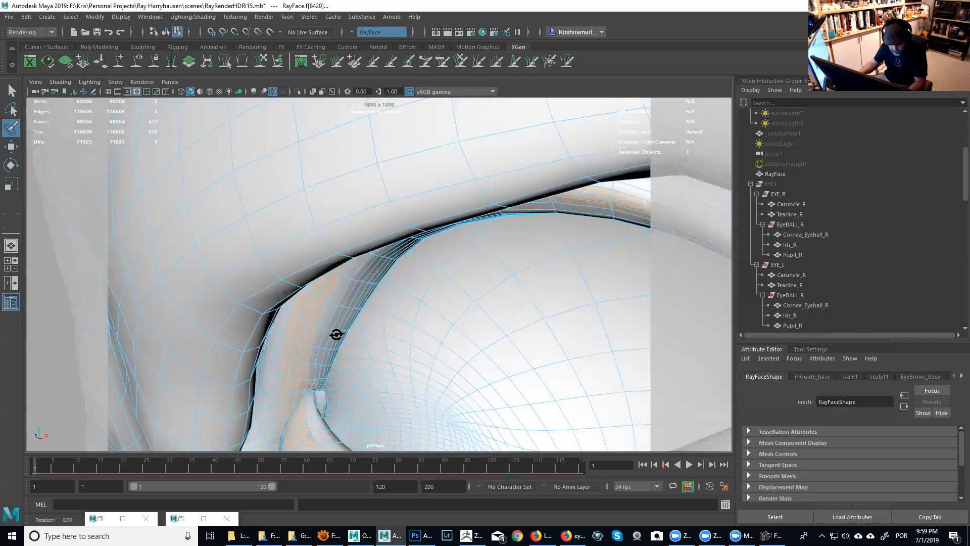
middle_click_drag(337, 339, 336, 302, "alt")
right_click_drag(386, 313, 369, 297, "alt")
middle_click_drag(368, 297, 402, 258, "alt")
left_click_drag(403, 258, 423, 252, "alt")
mouse_move(354, 303)
left_mouse_down("alt")
mouse_move(390, 262)
mouse_move(402, 229)
mouse_move(415, 226)
mouse_move(384, 279)
left_mouse_up("alt")
Step: Narrow the rest of the upper eyelid's face band and trim its end near the inner eye corner
right_click_drag(446, 288, 286, 325, "alt")
middle_click_drag(286, 325, 132, 373, "alt")
left_click_drag(338, 286, 371, 255, "alt")
right_click_drag(371, 255, 407, 258, "alt")
middle_click_drag(366, 273, 342, 268, "alt")
left_click_drag(353, 256, 362, 268, "alt")
left_click_drag(480, 245, 461, 253, "alt")
mouse_move(461, 253)
right_mouse_down("alt")
mouse_move(485, 281)
mouse_move(472, 269)
right_mouse_up("alt")
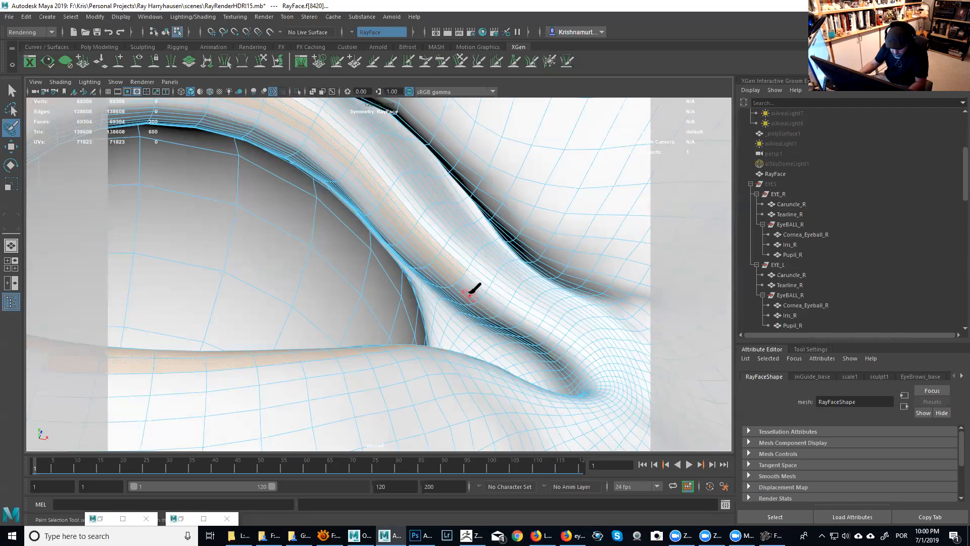
Step: Examine the narrowed upper eyelid face band at the inner eye corner and on the opposite eye
left_click_drag(473, 285, 468, 284, "alt")
middle_click_drag(468, 284, 615, 320, "alt")
right_click_drag(531, 277, 424, 263, "alt")
mouse_move(424, 262)
left_mouse_down("alt")
mouse_move(405, 270)
mouse_move(419, 267)
left_mouse_up("alt")
right_click_drag(485, 263, 440, 204, "alt")
middle_click_drag(440, 204, 266, 208, "alt")
right_click_drag(266, 208, 368, 303, "alt")
mouse_move(387, 320)
left_mouse_down("alt")
mouse_move(373, 297)
mouse_move(394, 297)
mouse_move(399, 251)
mouse_move(423, 275)
mouse_move(414, 238)
left_mouse_up("alt")
middle_click_drag(414, 239, 418, 282, "alt")
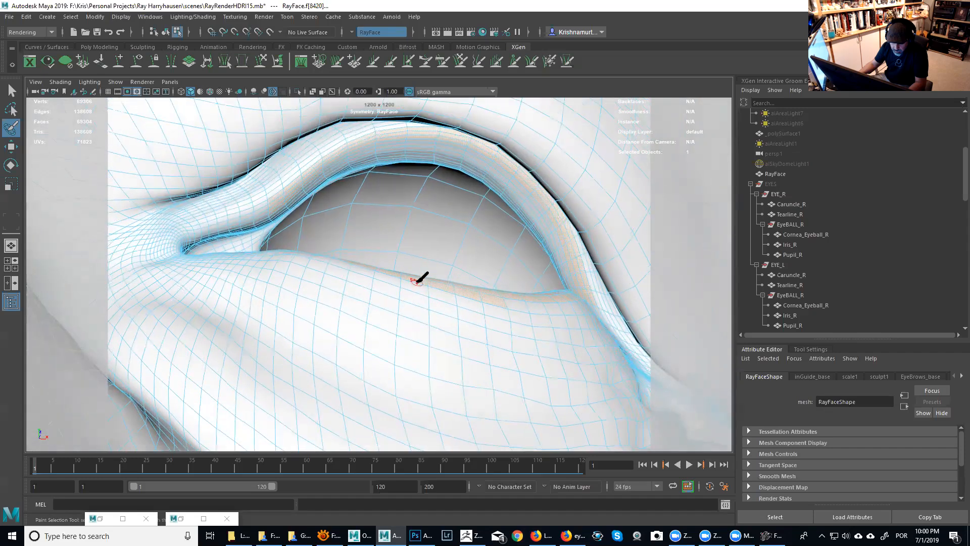
Step: Enlarge the selection brush and deselect the lower eyelid's face band from the inner eye corner toward the outer side
right_click_drag(417, 278, 416, 303, "alt")
left_click_drag(416, 303, 432, 125, "alt")
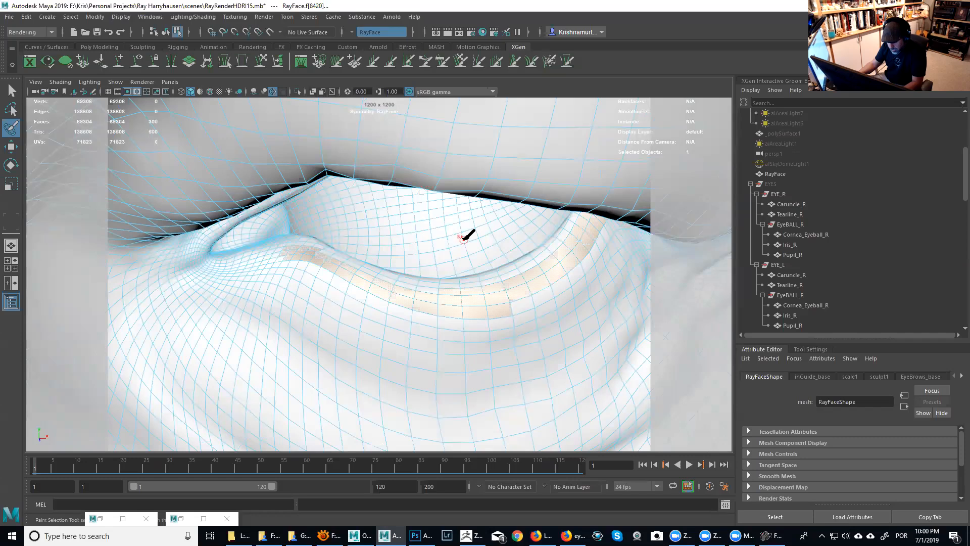
left_click_drag(464, 248, 493, 257)
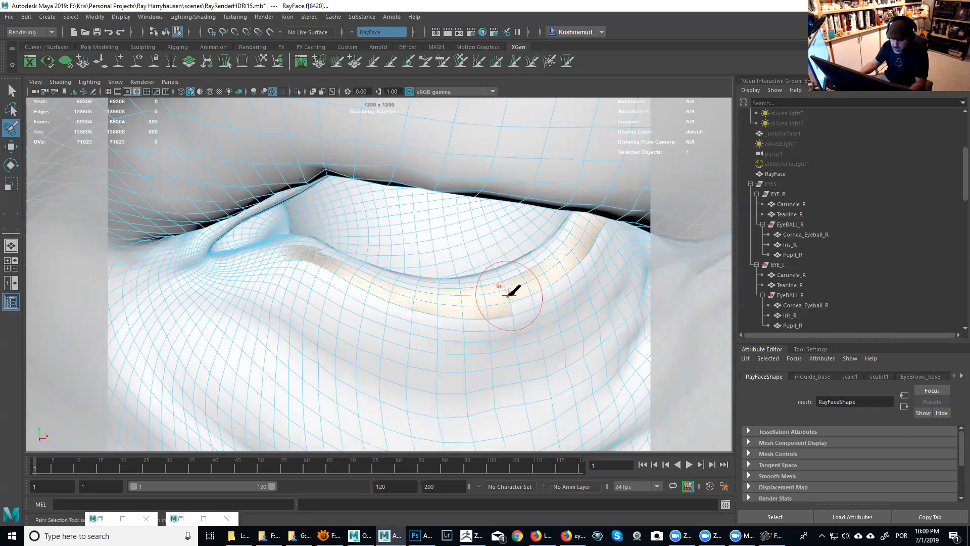
mouse_move(510, 294)
left_mouse_down("ctrl")
mouse_move(457, 312)
mouse_move(292, 250)
left_mouse_up("ctrl")
mouse_move(465, 292)
left_mouse_down("ctrl")
mouse_move(533, 278)
mouse_move(562, 255)
mouse_move(458, 323)
mouse_move(501, 280)
mouse_move(403, 407)
left_mouse_up("ctrl")
left_click_drag(389, 348, 360, 394, "alt")
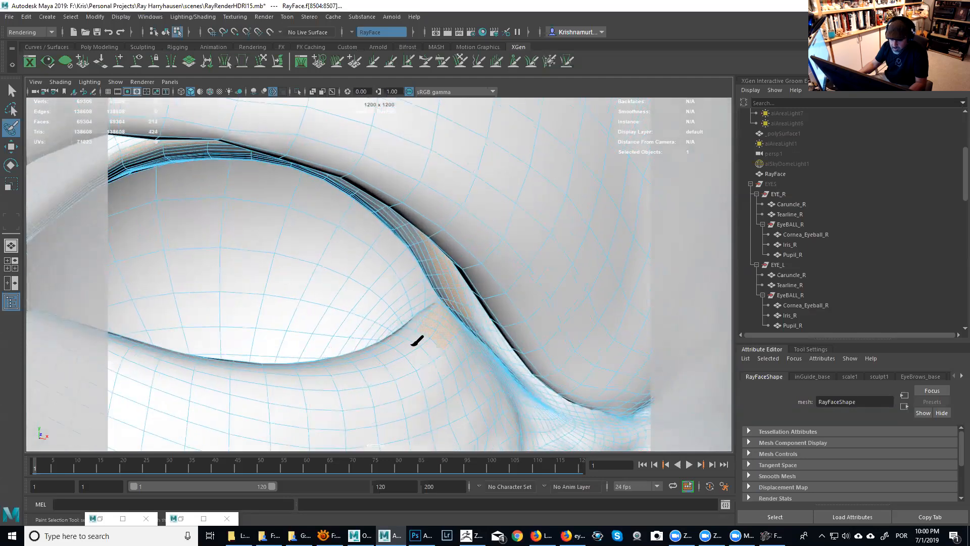
Step: Deselect the leftover lower eyelid faces around the outer eye corner
mouse_move(428, 323)
left_mouse_down("ctrl")
mouse_move(436, 314)
mouse_move(461, 324)
left_mouse_up("ctrl")
mouse_move(497, 343)
left_mouse_down("ctrl")
mouse_move(477, 365)
mouse_move(505, 392)
mouse_move(472, 318)
mouse_move(448, 319)
mouse_move(459, 305)
left_mouse_up("ctrl")
right_click_drag(459, 305, 468, 295, "alt")
mouse_move(470, 281)
left_mouse_down("ctrl")
mouse_move(496, 278)
mouse_move(416, 232)
mouse_move(545, 277)
mouse_move(399, 277)
mouse_move(455, 303)
mouse_move(385, 325)
mouse_move(396, 210)
mouse_move(423, 286)
mouse_move(415, 296)
left_mouse_up("ctrl")
middle_click_drag(416, 296, 396, 288, "alt")
Step: Examine the upper eyelid face selection and the cleared lower eyelid from several angles on both eyes
left_click_drag(346, 240, 392, 218, "alt")
middle_click_drag(392, 219, 474, 147, "alt")
left_click_drag(474, 147, 485, 212, "alt")
right_click_drag(485, 212, 482, 201, "alt")
middle_click_drag(483, 201, 603, 281, "alt")
middle_click_drag(392, 220, 397, 219, "alt")
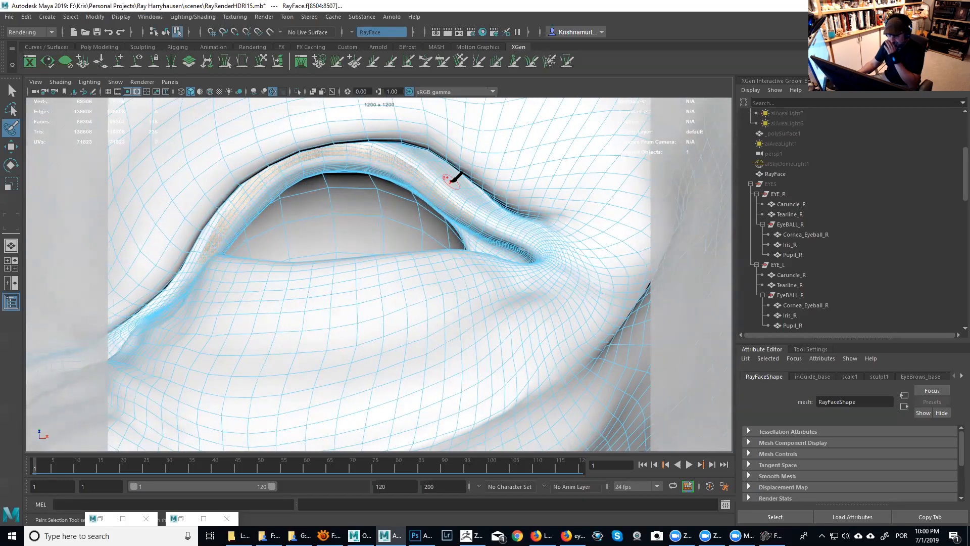
mouse_move(473, 238)
left_mouse_down("alt")
mouse_move(476, 249)
mouse_move(480, 221)
mouse_move(490, 249)
mouse_move(447, 260)
mouse_move(470, 253)
left_mouse_up("alt")
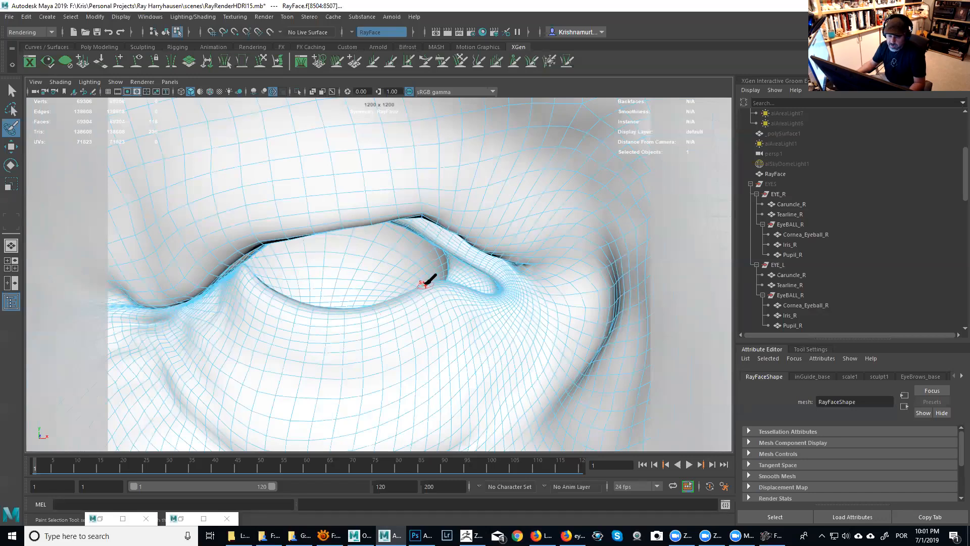
left_click_drag(515, 282, 364, 215, "alt")
middle_click_drag(364, 215, 323, 282, "alt")
right_click_drag(323, 303, 352, 306, "alt")
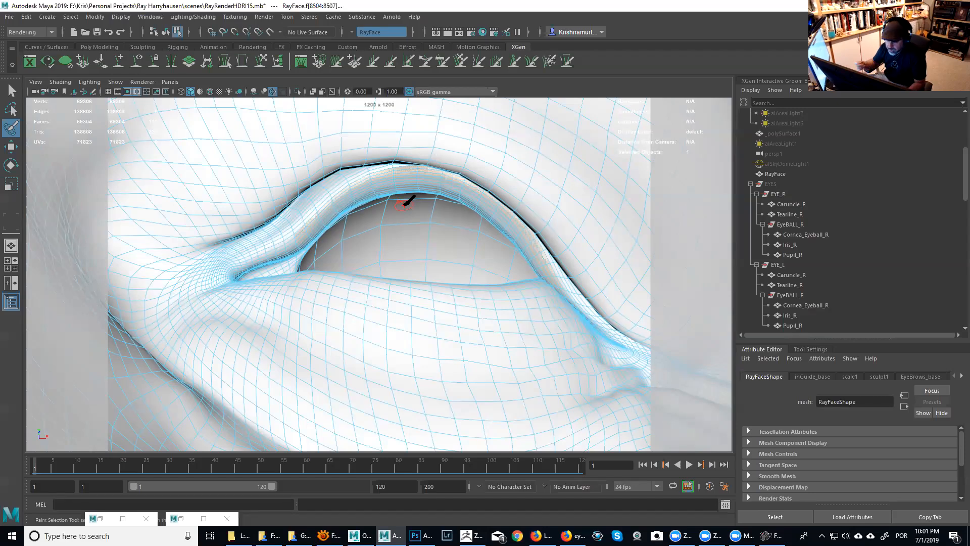
right_click_drag(394, 217, 390, 243, "alt")
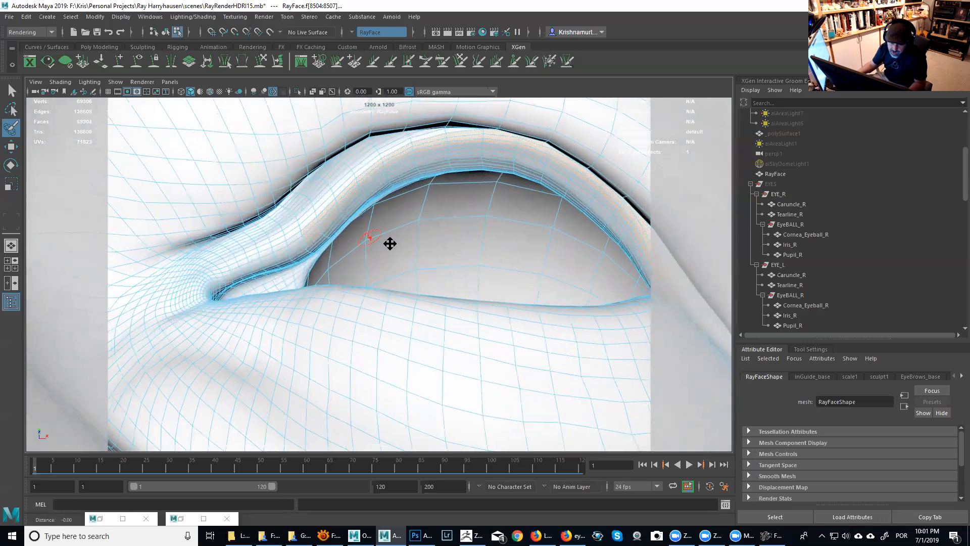
middle_click_drag(389, 242, 392, 236, "alt")
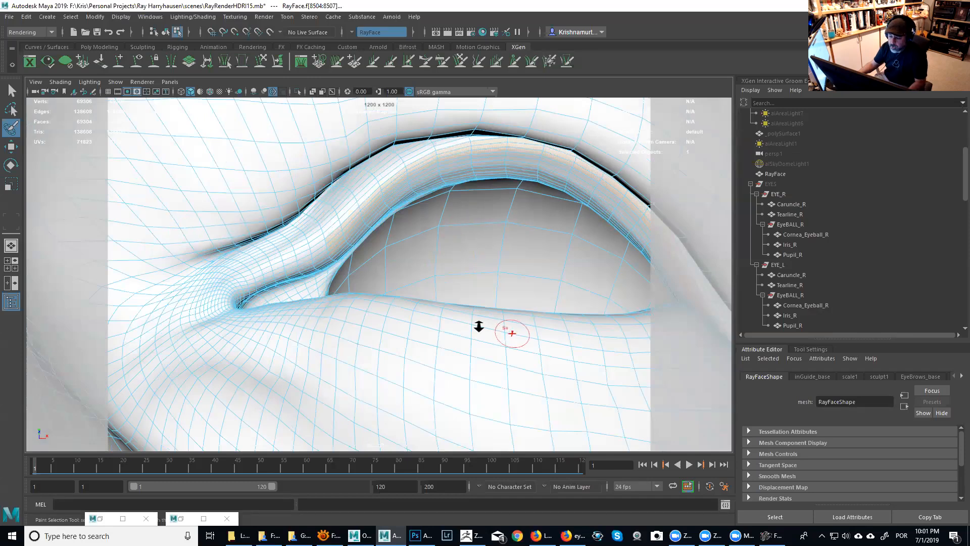
right_click_drag(481, 329, 394, 281, "alt")
Step: Enlarge the XGen Interactive Groom Editor and start a new interactive groom splines description named UpperLashes
left_click_drag(776, 82, 652, 110)
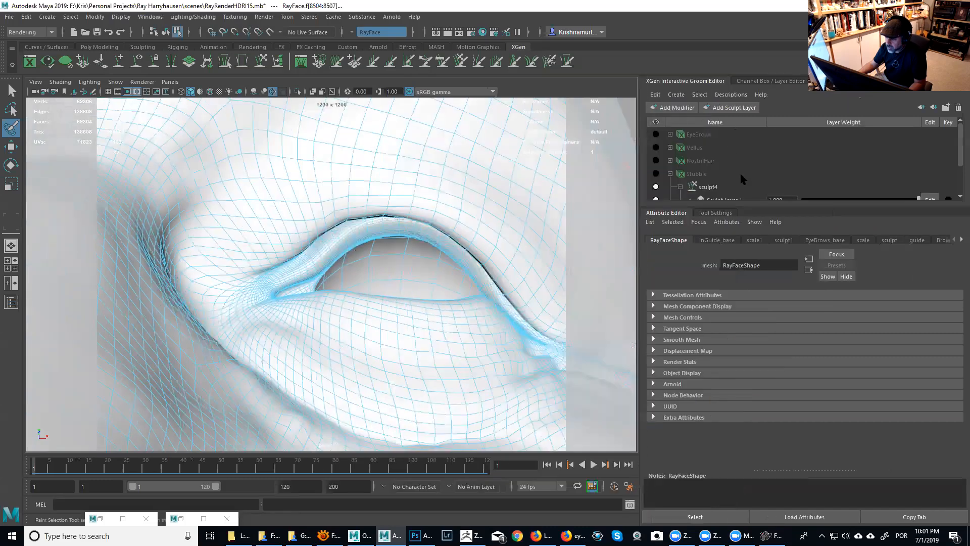
left_click_drag(760, 204, 759, 343)
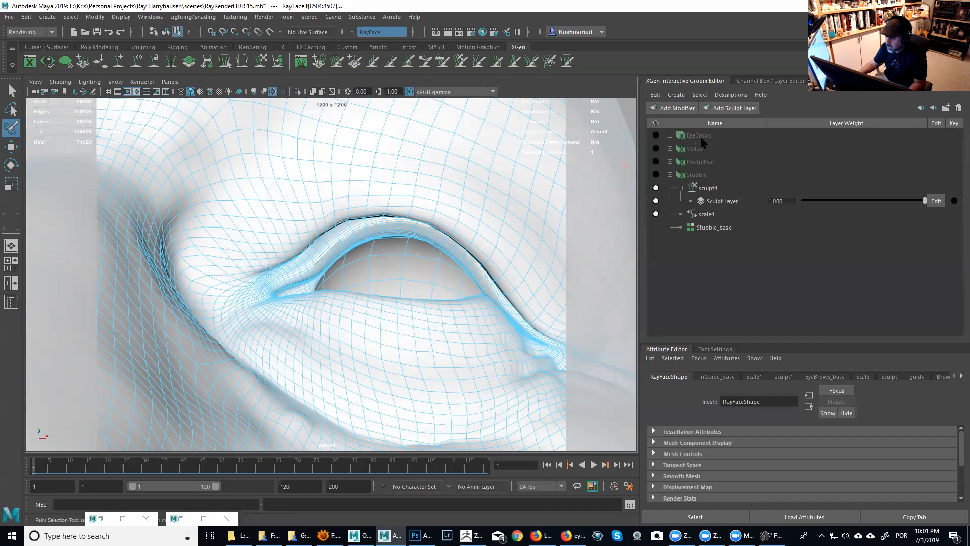
left_click(676, 95)
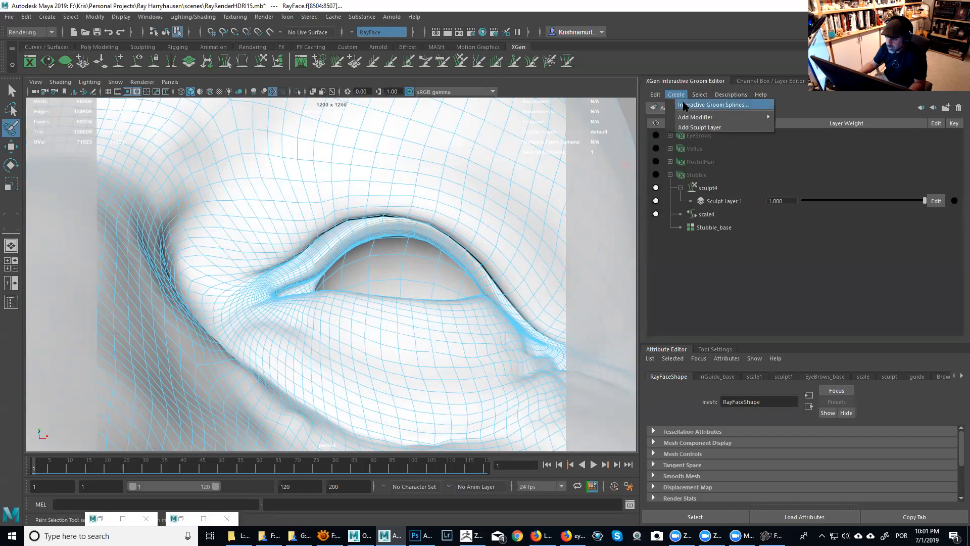
left_click(685, 104)
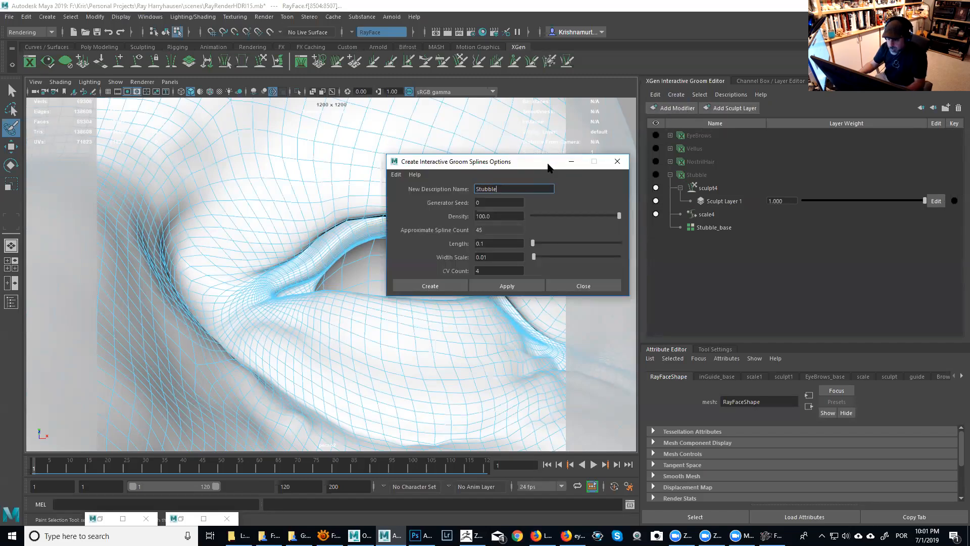
left_click_drag(547, 162, 586, 180)
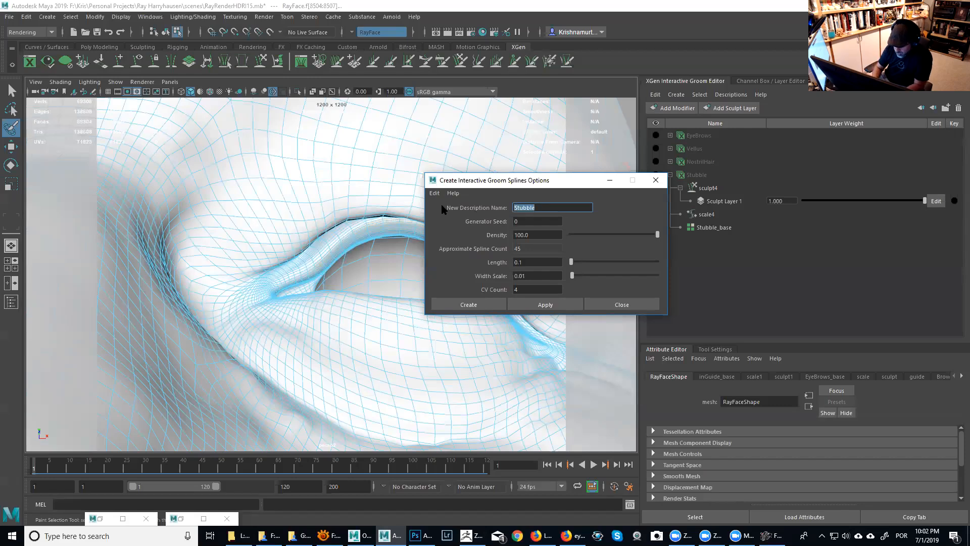
type("Upper")
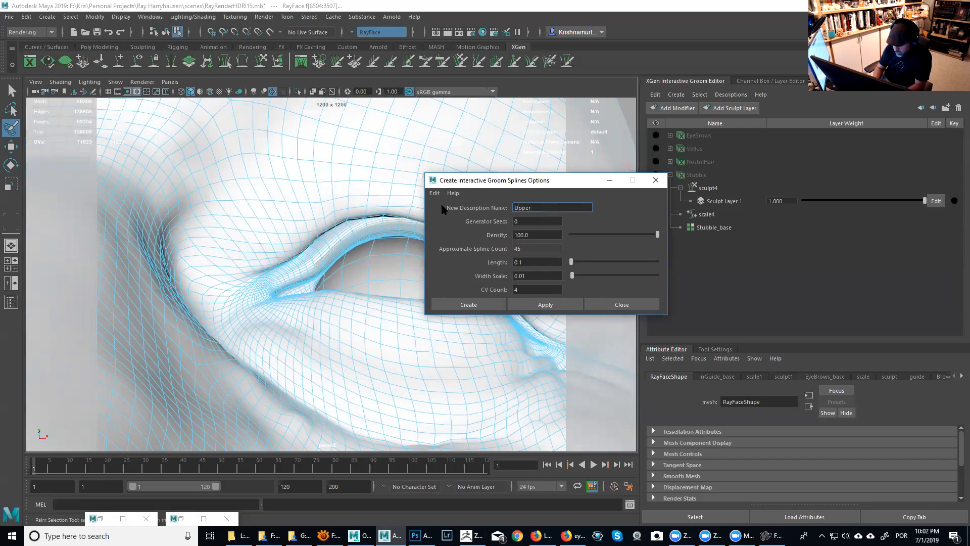
type("Lashes")
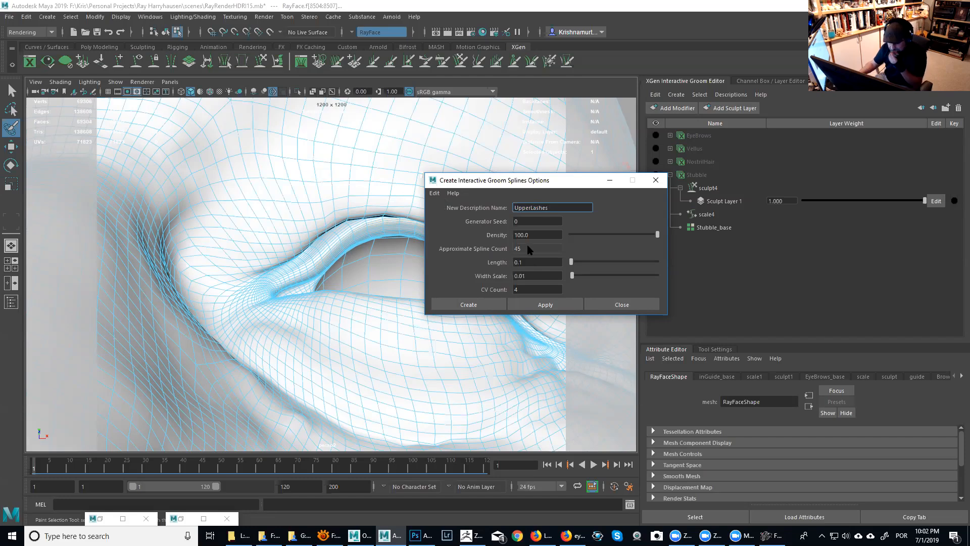
Step: Try spline densities of 300, 700, 690 and 660 for the UpperLashes description
left_click_drag(533, 235, 493, 229)
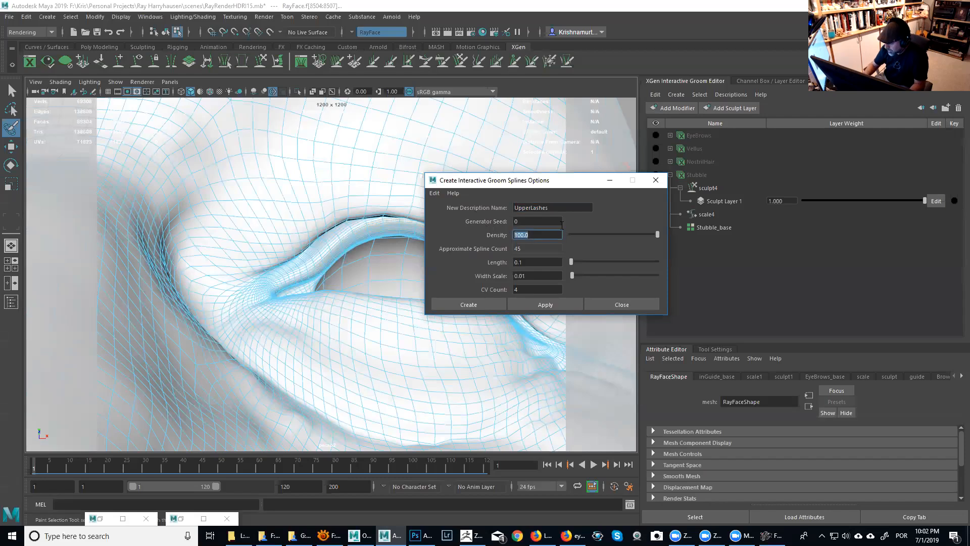
type("300")
key("Tab")
left_click_drag(535, 233, 472, 235)
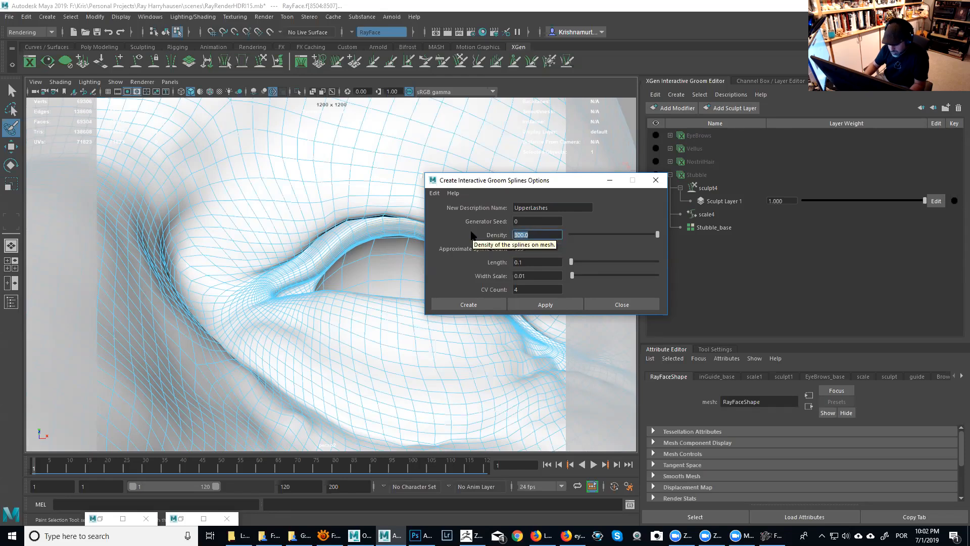
type("700")
key("Tab")
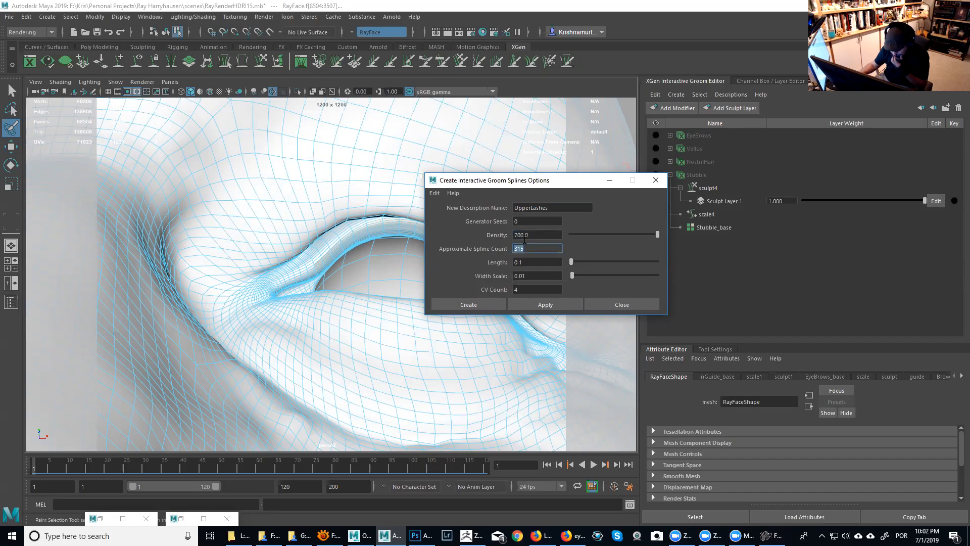
left_click(521, 234)
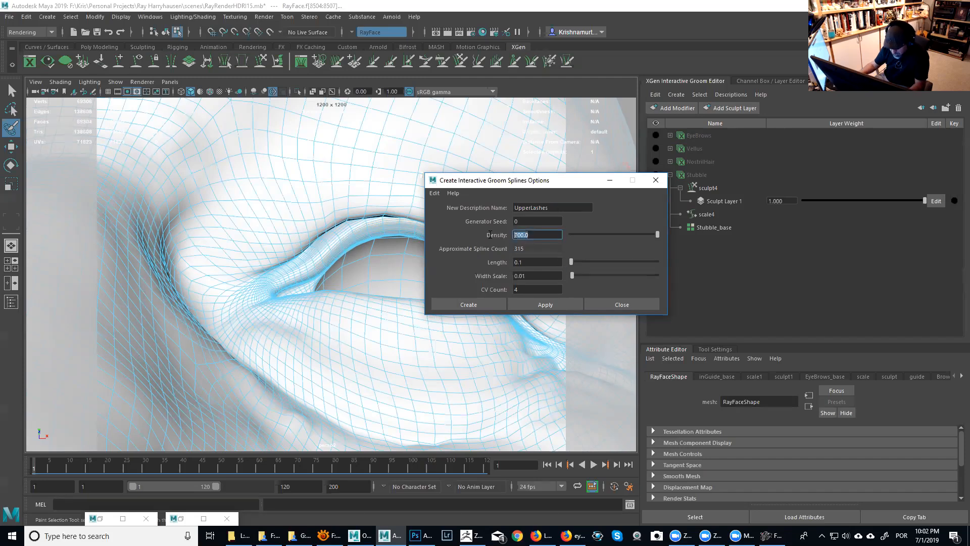
type("690")
key("Tab")
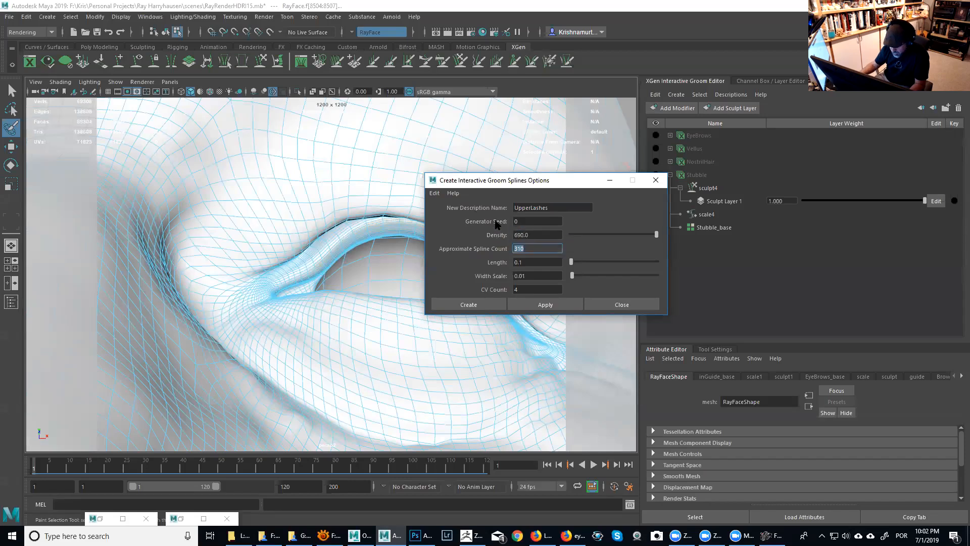
left_click(540, 234)
type("6")
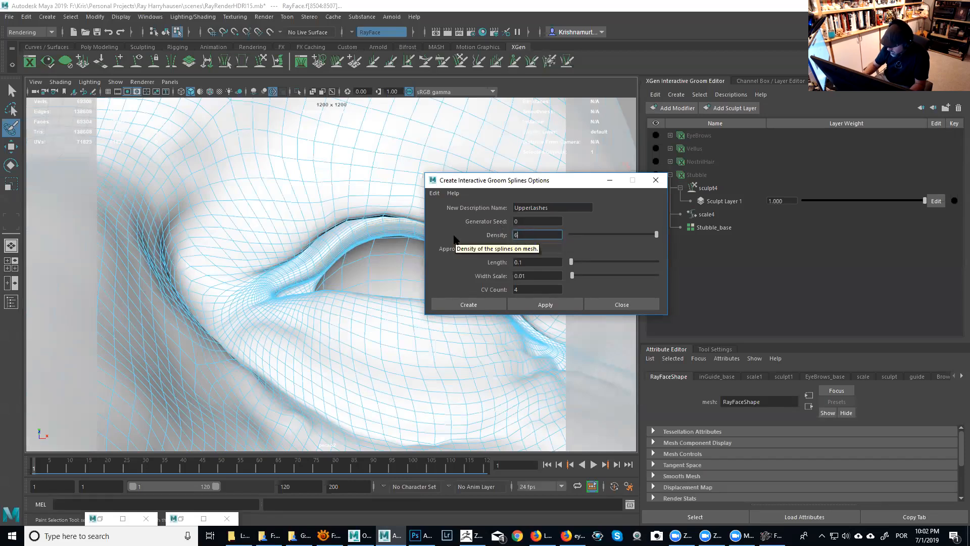
type("60")
key("Tab")
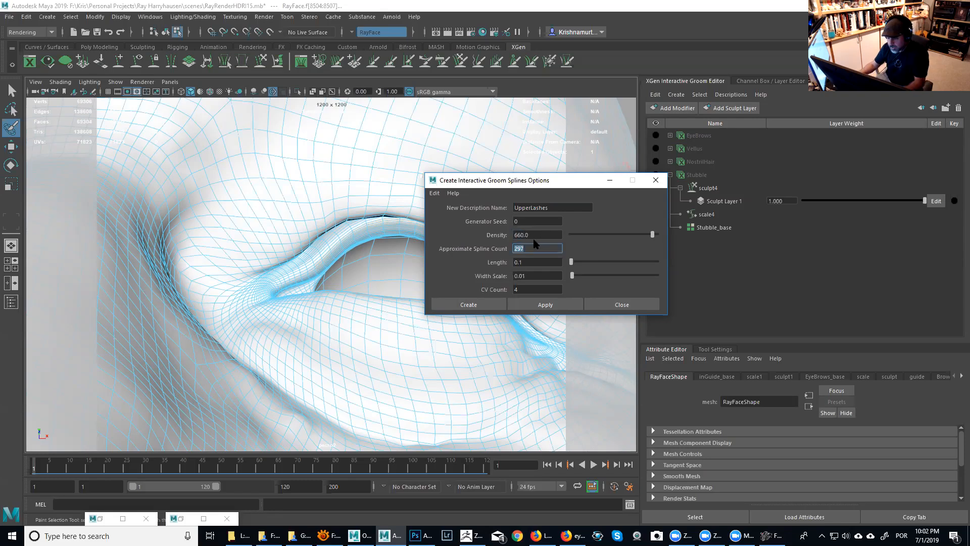
Step: Fine-tune the spline density of the UpperLashes description to 668
left_click_drag(520, 234, 535, 233)
type("3")
key("Tab")
left_click_drag(520, 234, 522, 233)
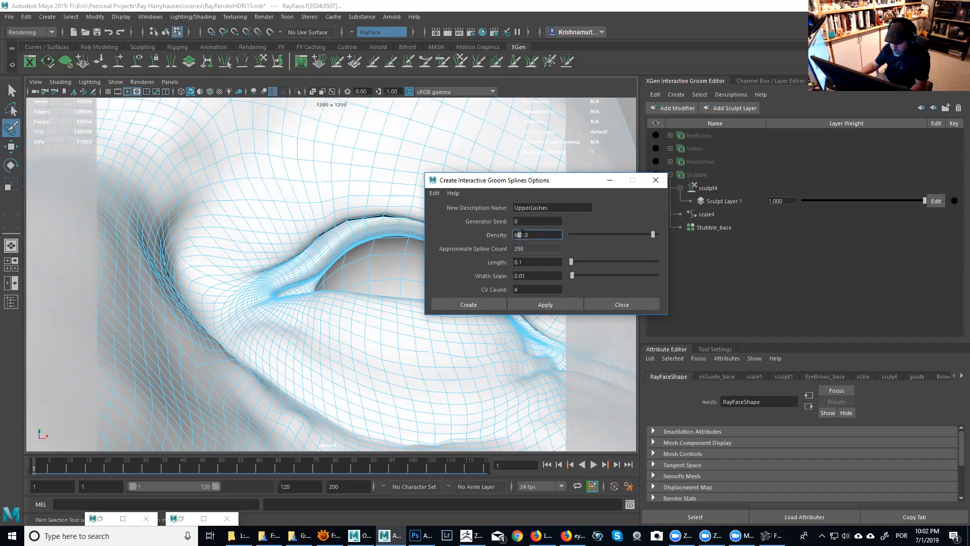
key("Return")
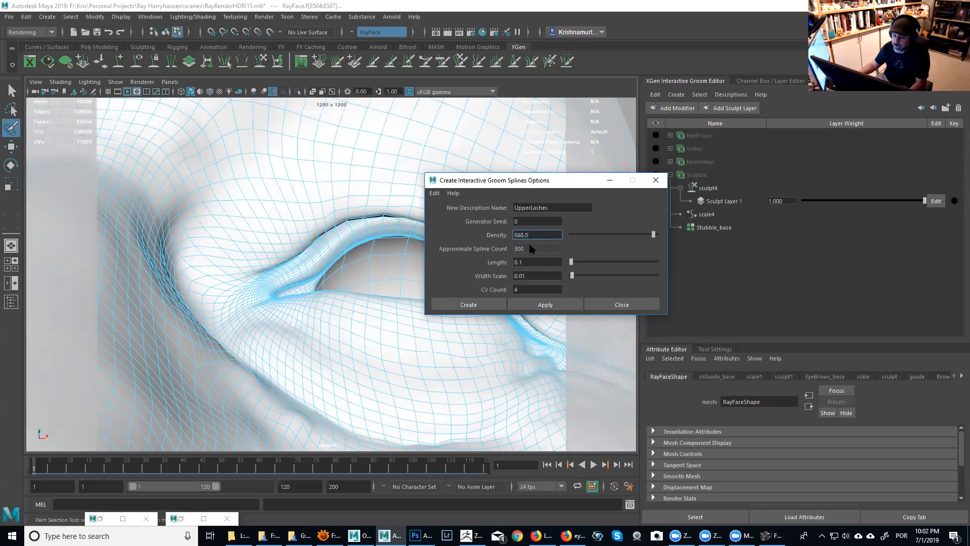
Step: Set the UpperLashes spline length to 0.8 and the CV count to 32, keeping the width scale at 0.01
left_click_drag(569, 184, 678, 189)
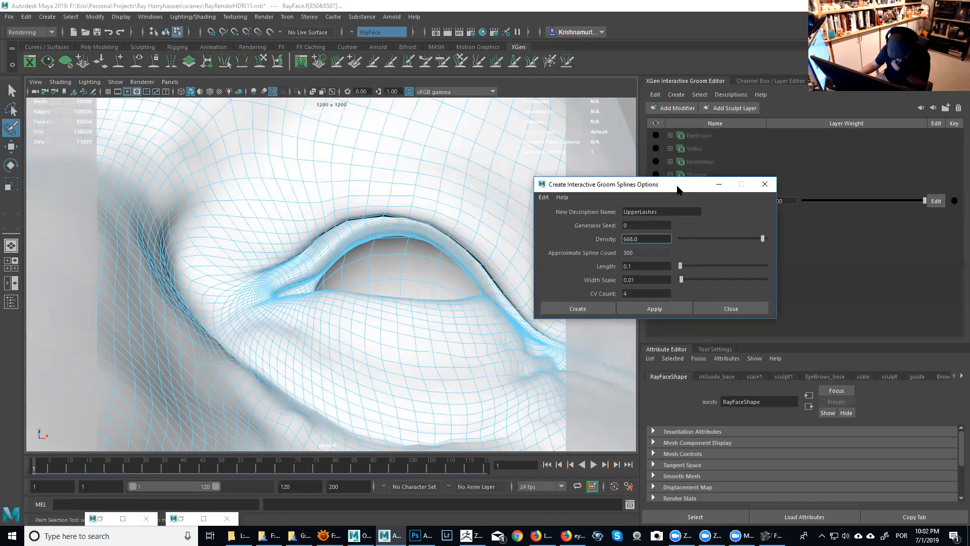
left_click(633, 266)
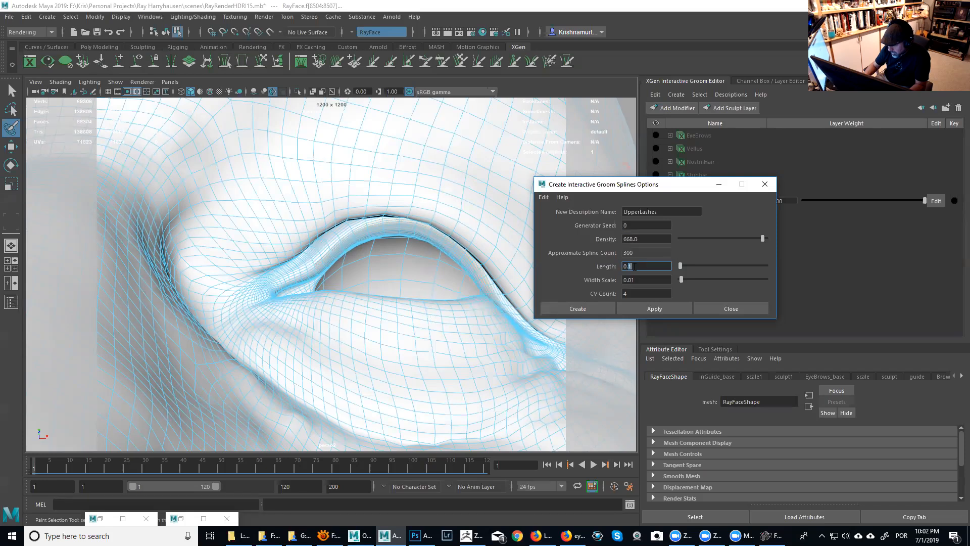
key("Tab")
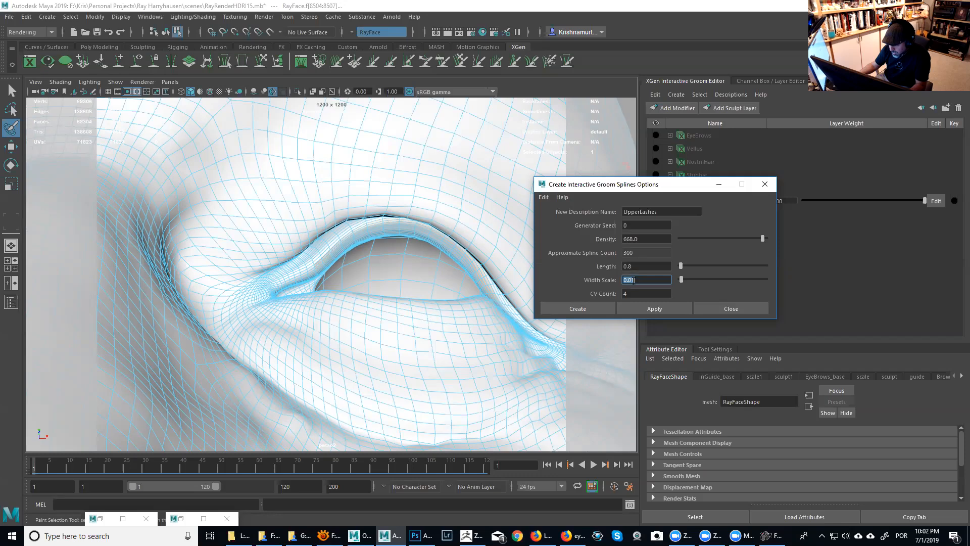
key("Tab")
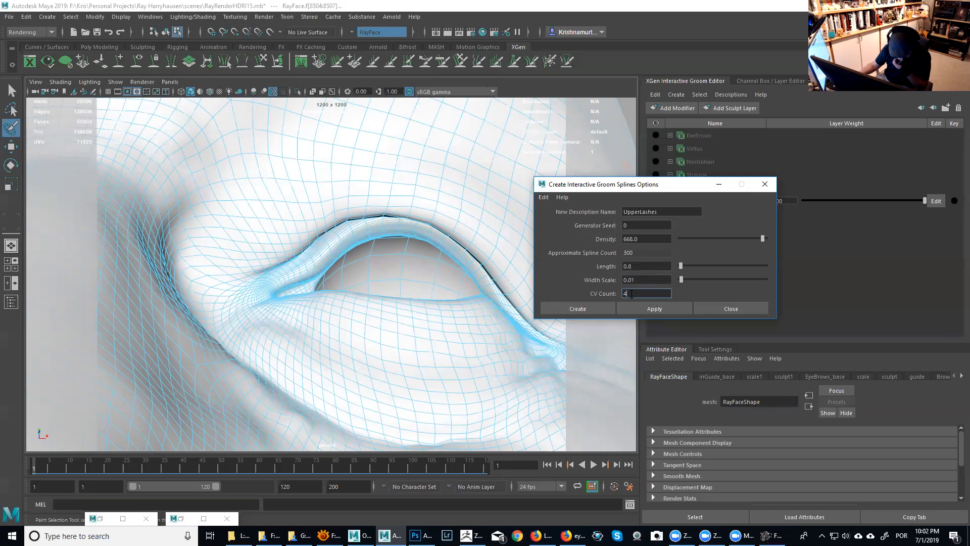
double_click(629, 293)
type("32")
key("Tab")
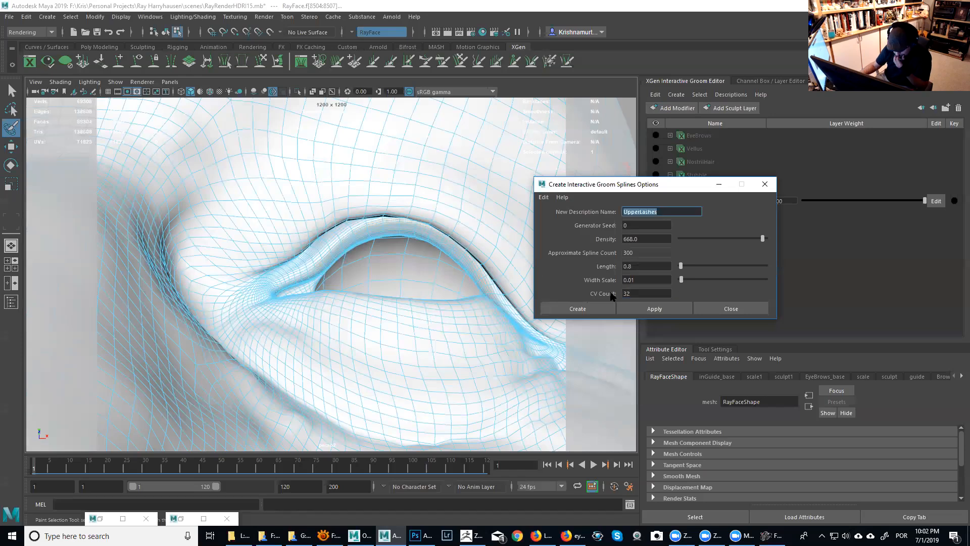
Step: Create the UpperLashes groom splines on the selected eyelid faces with density 668, length 0.8, width scale 0.01 and 32 CVs
left_click(655, 308)
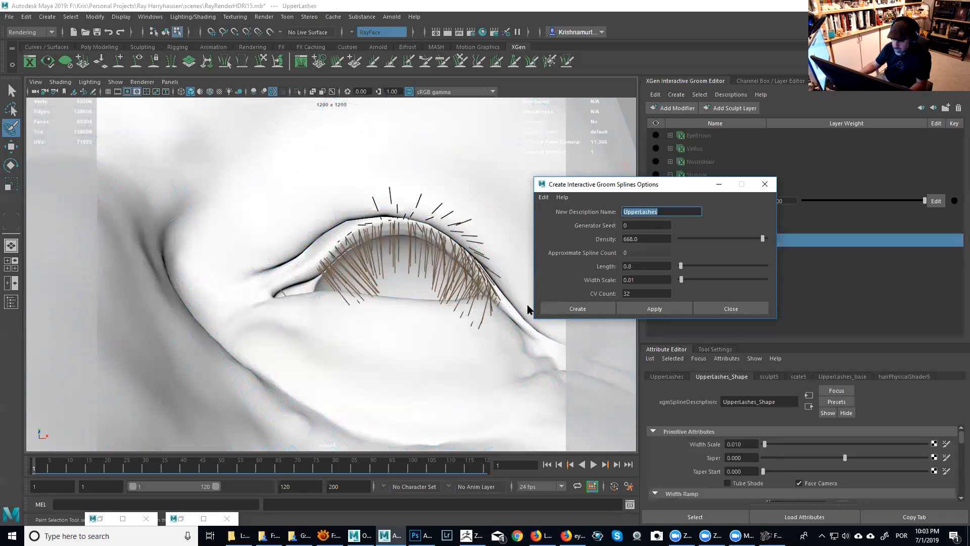
left_click(727, 307)
scroll(494, 259, "down", 5)
left_click_drag(494, 259, 314, 275, "alt")
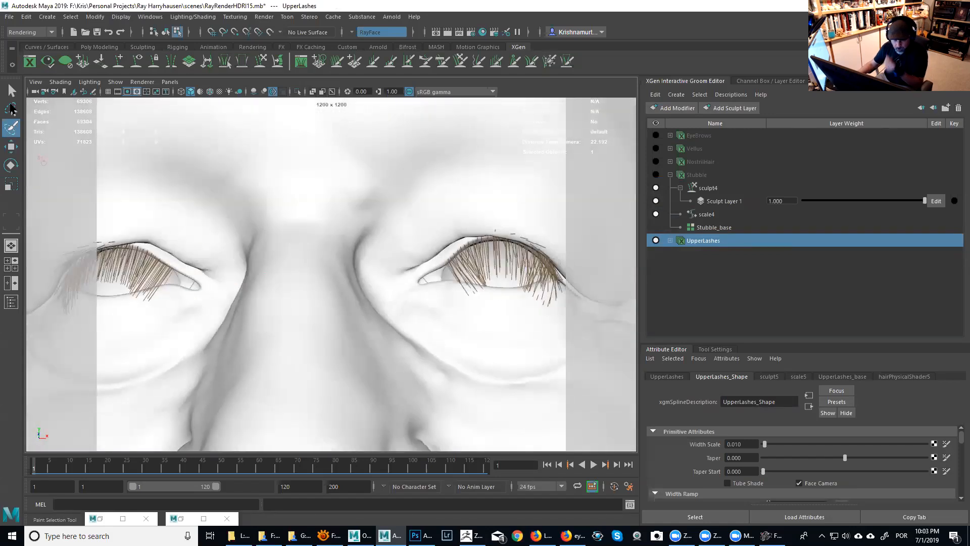
Step: Expand the UpperLashes description and add a Guide modifier to it
left_click(11, 91)
mouse_move(354, 239)
left_mouse_down("alt")
mouse_move(386, 217)
mouse_move(323, 243)
left_mouse_up("alt")
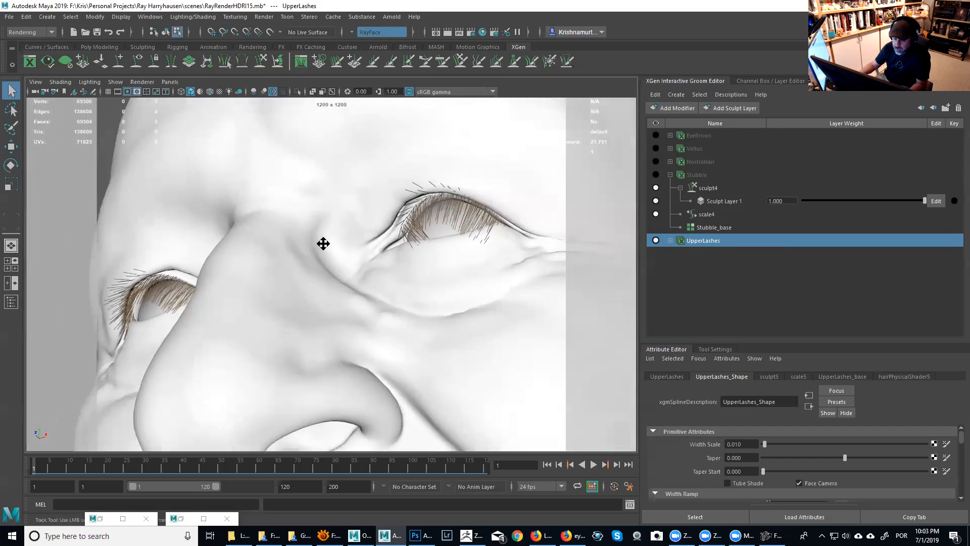
middle_click_drag(324, 244, 290, 236, "alt")
scroll(405, 178, "up", 6)
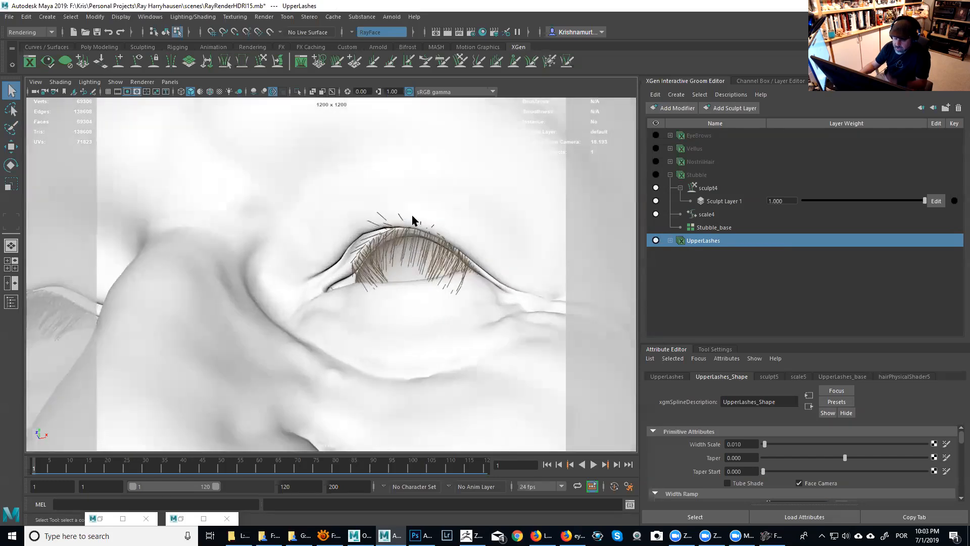
scroll(458, 217, "up", 2)
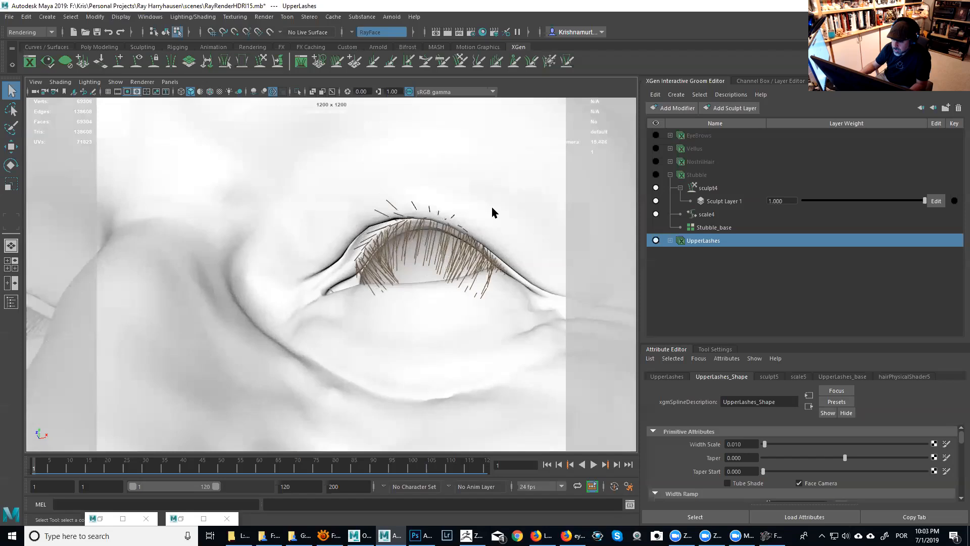
left_click(714, 243)
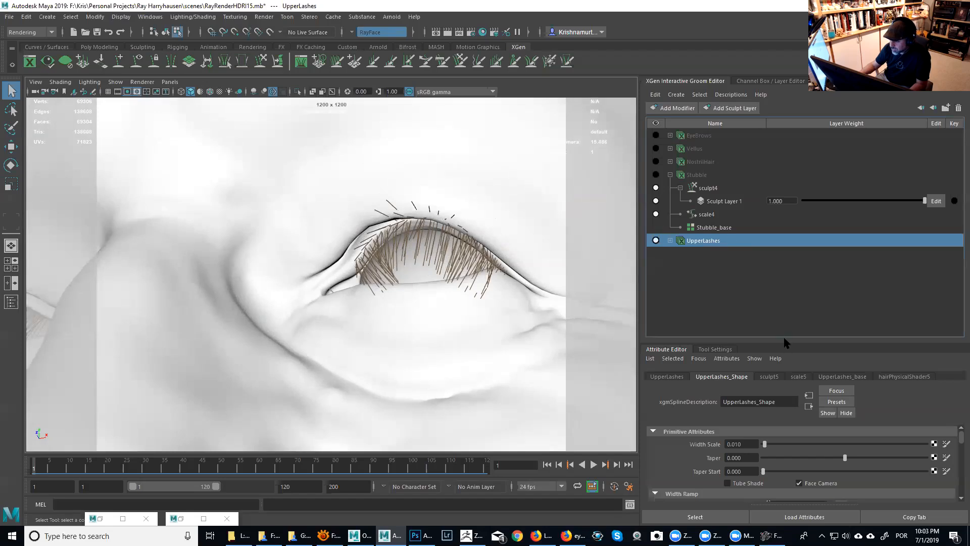
left_click_drag(784, 340, 781, 299)
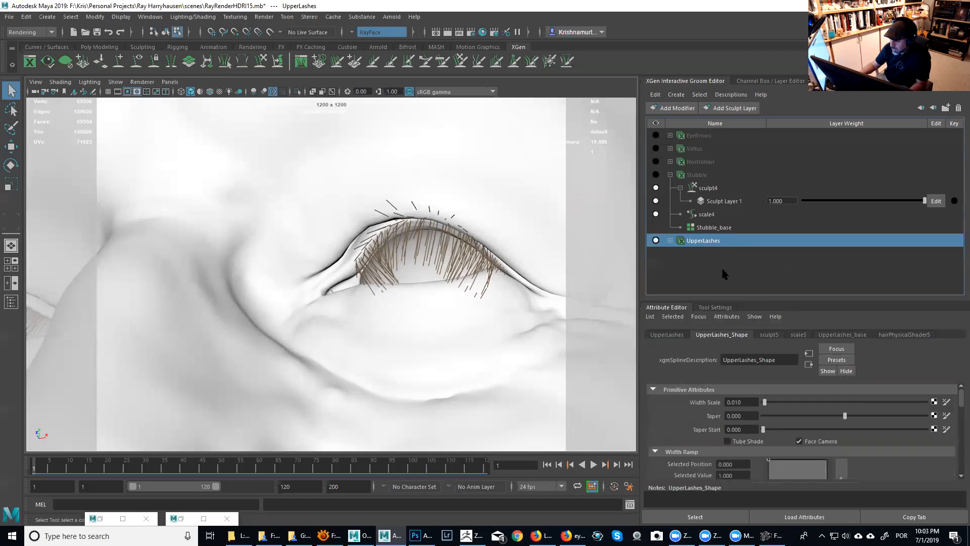
left_click(670, 241)
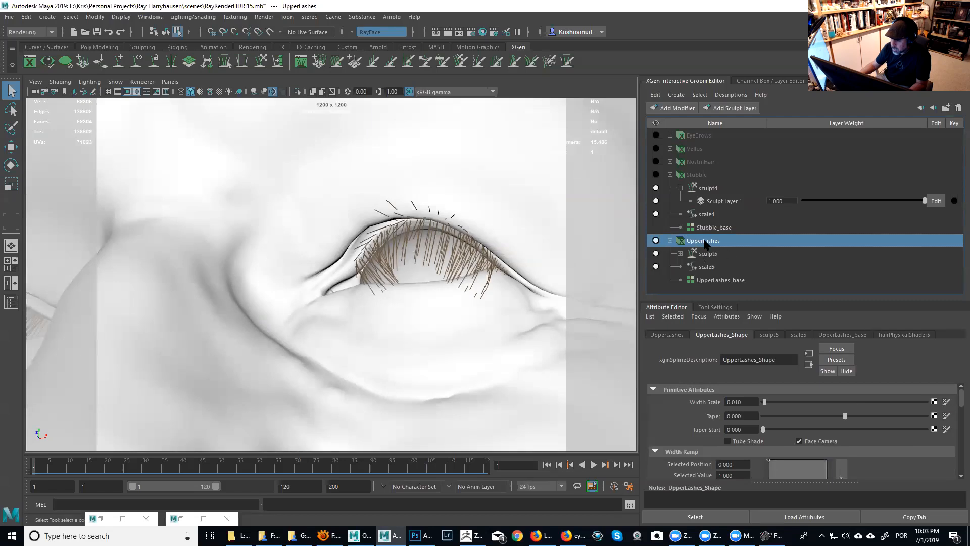
left_click(672, 108)
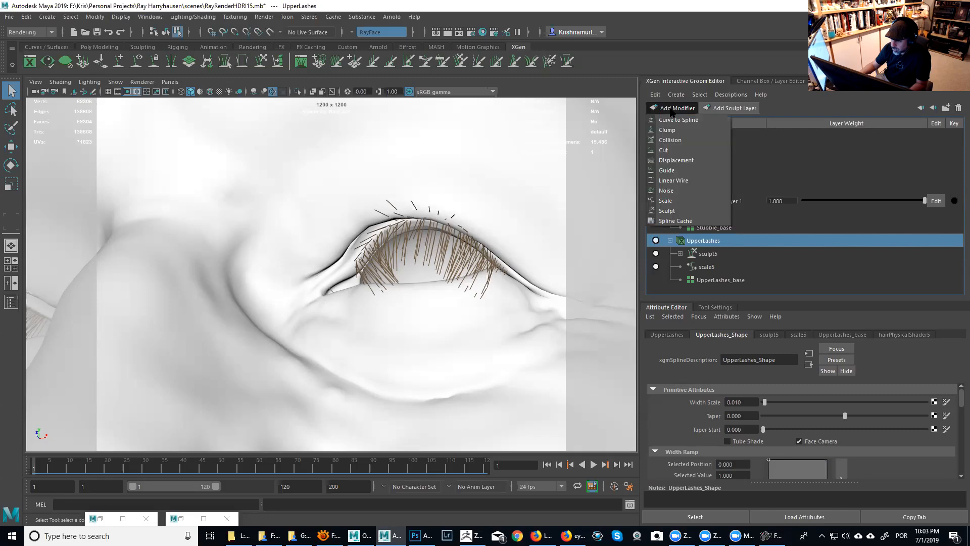
left_click(673, 171)
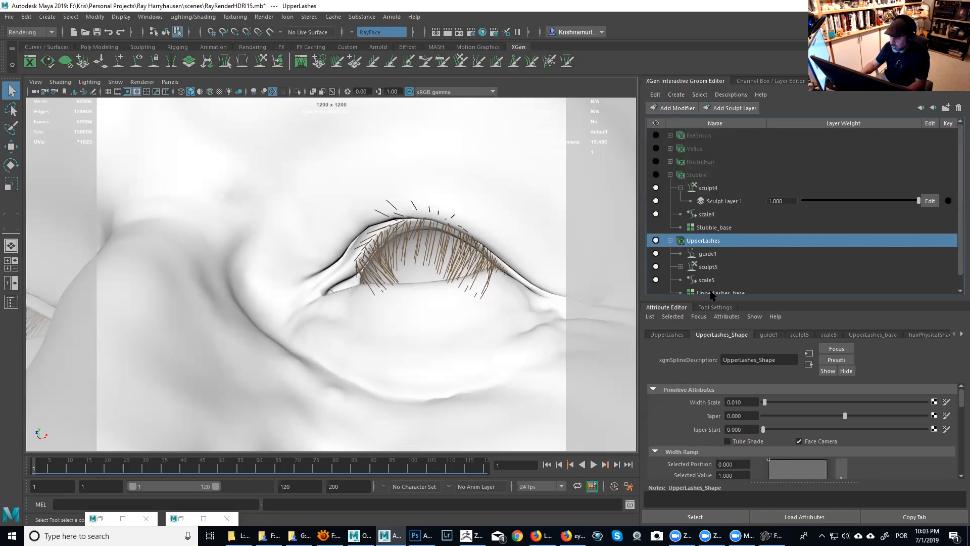
left_click_drag(723, 302, 722, 344)
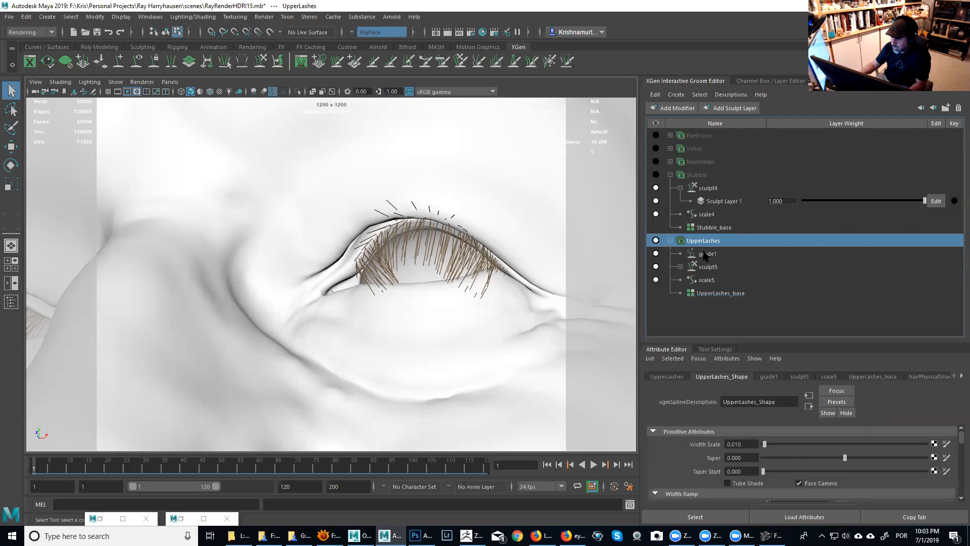
Step: Create an input guide for the guide1 modifier of the UpperLashes description
left_click(705, 255)
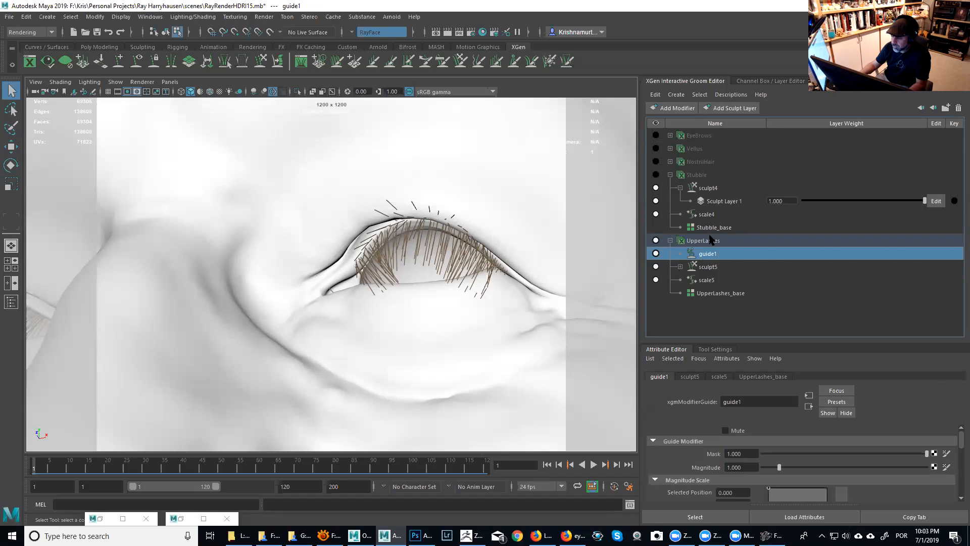
left_click(709, 241)
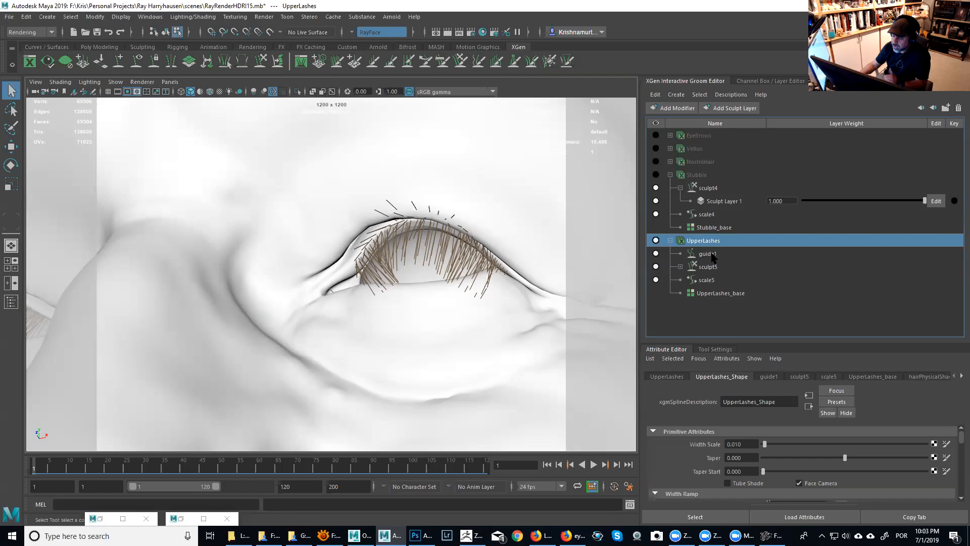
left_click(710, 254)
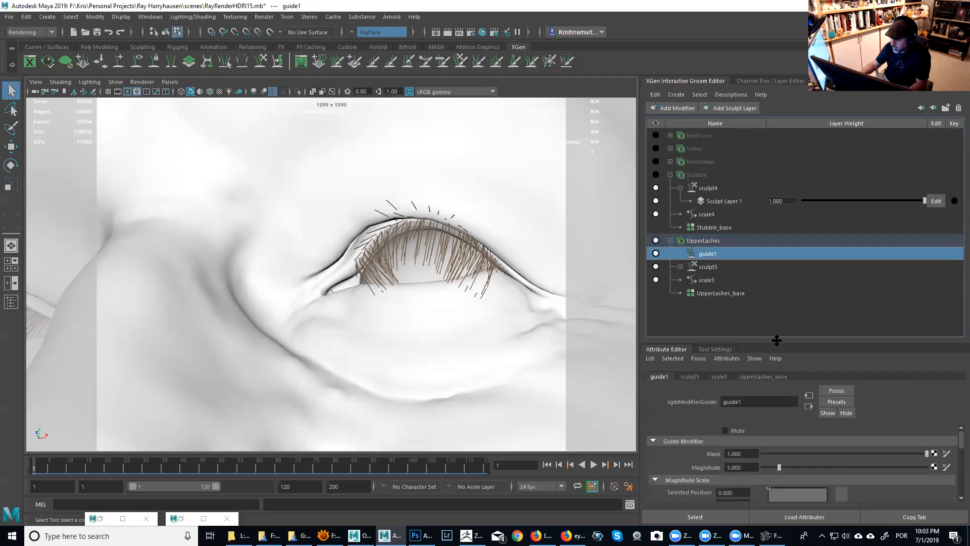
left_click_drag(775, 338, 777, 289)
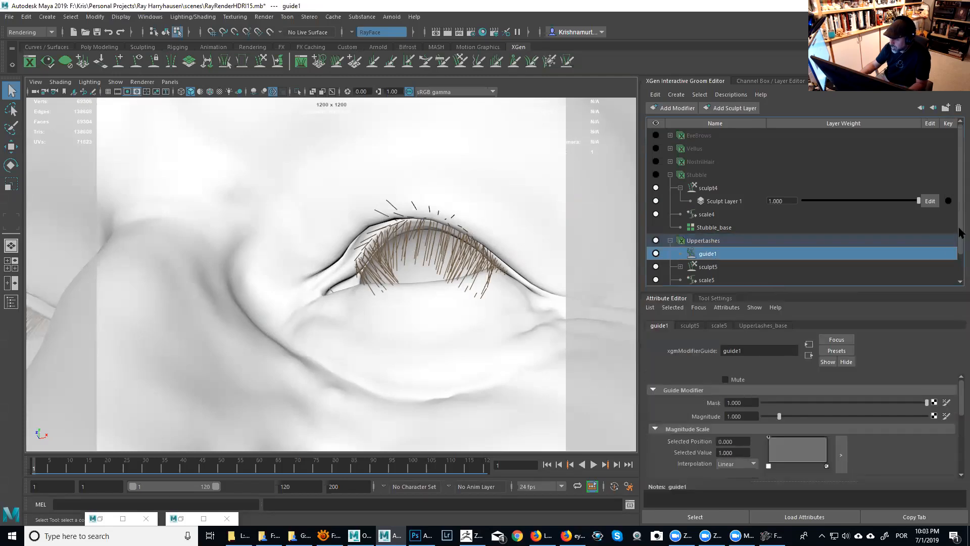
scroll(960, 248, "down", 2)
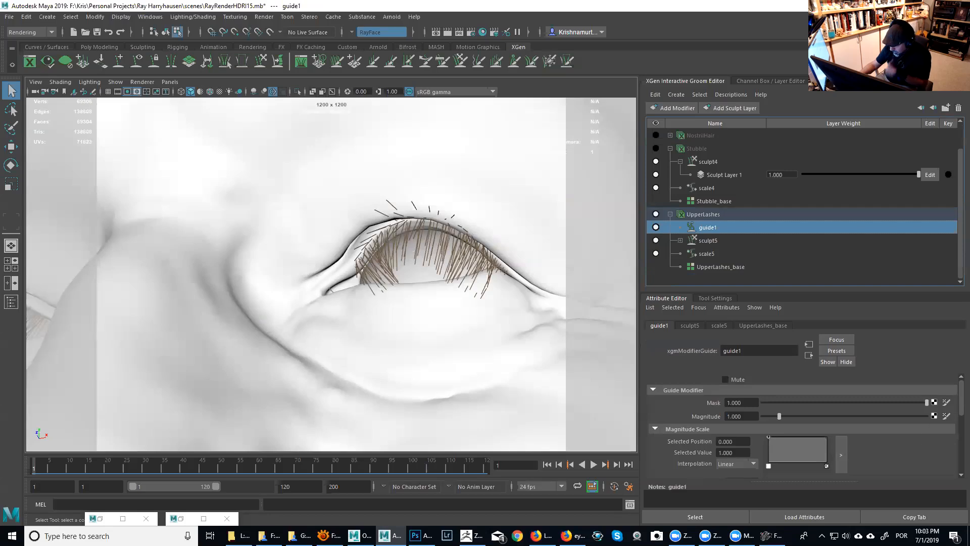
left_click_drag(961, 404, 961, 434)
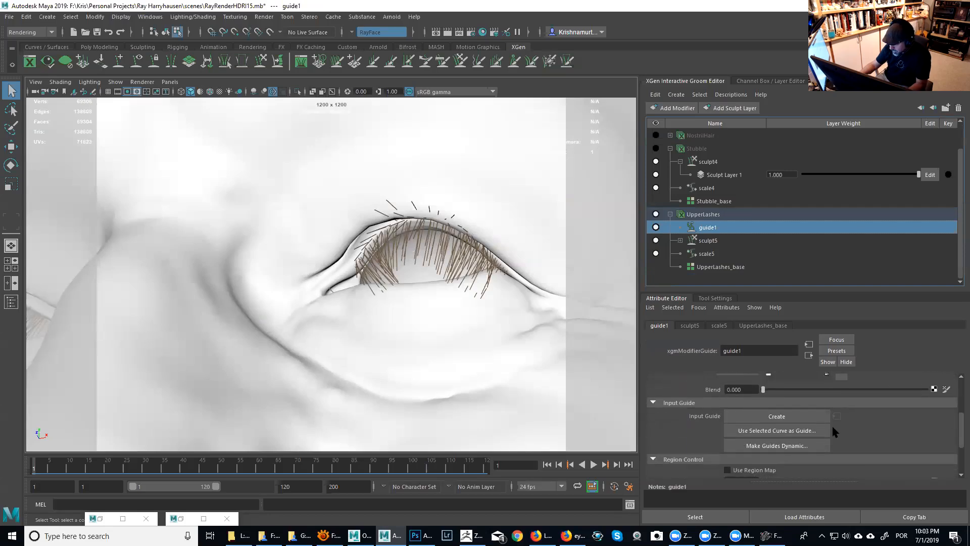
left_click(796, 418)
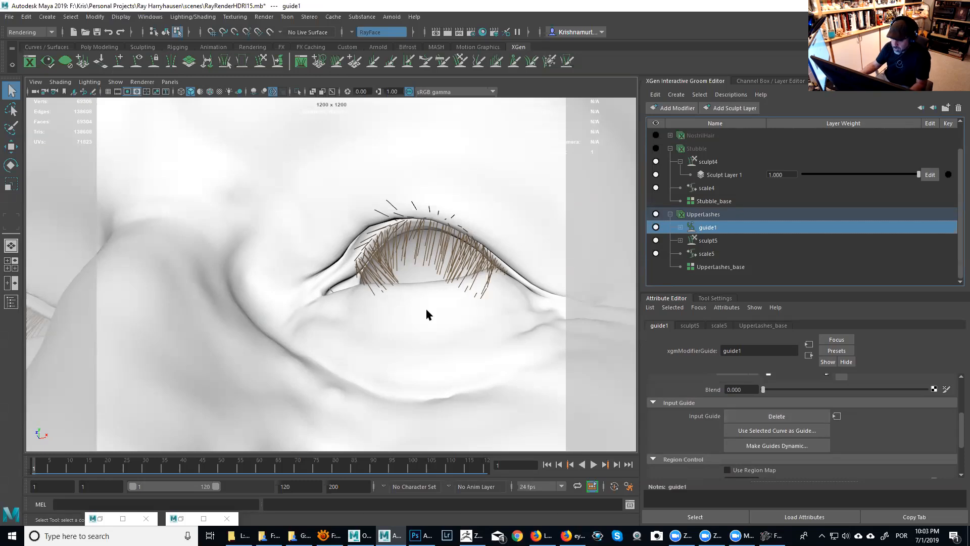
Step: Expand the guide1 modifier and its inGuide1 description in the groom hierarchy
left_click_drag(462, 279, 502, 280, "alt")
middle_click_drag(502, 280, 633, 267, "alt")
left_click_drag(480, 296, 468, 296, "alt")
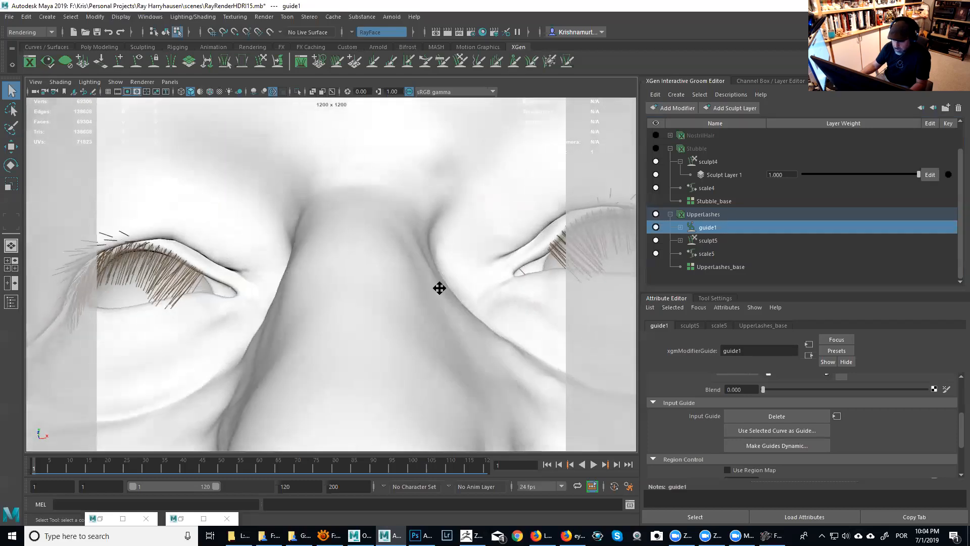
middle_click_drag(440, 288, 385, 288, "alt")
left_click(680, 227)
left_click(691, 241)
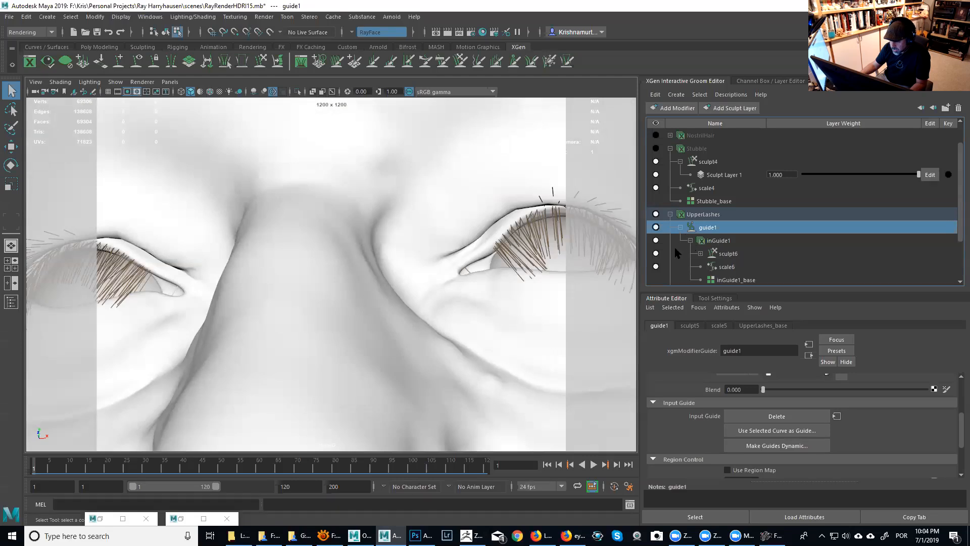
Step: Select the sculpt6 modifier under inGuide1 and reveal its sculpt layer
right_click_drag(525, 268, 563, 272, "alt")
middle_click_drag(404, 293, 283, 311, "alt")
left_click_drag(384, 286, 333, 306, "alt")
right_click_drag(331, 305, 369, 296, "alt")
middle_click_drag(365, 286, 308, 295, "alt")
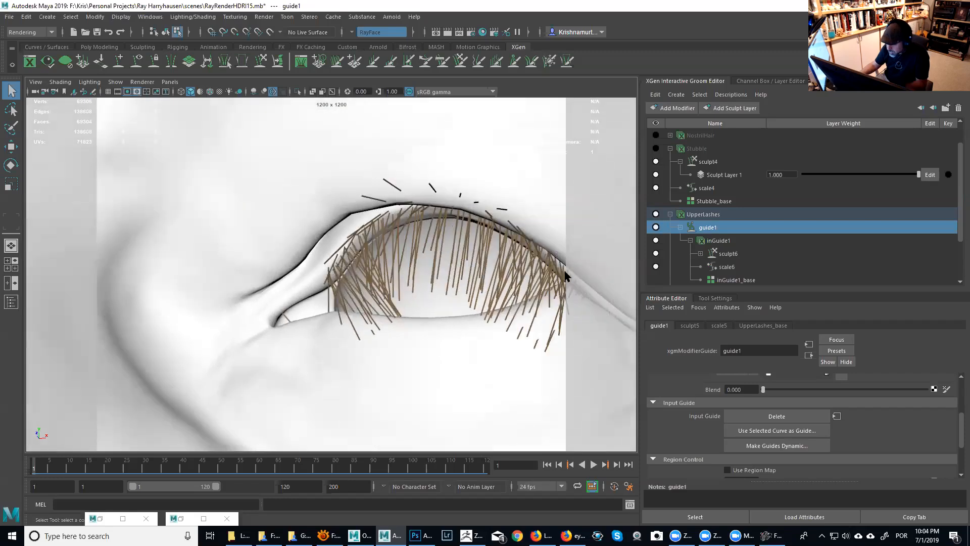
left_click(717, 255)
left_click(700, 254)
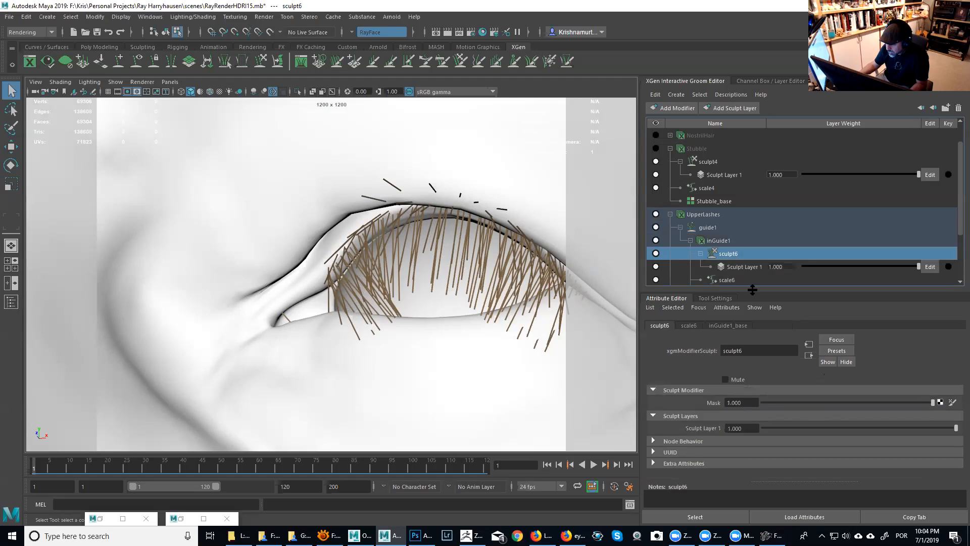
left_click_drag(761, 329, 759, 341)
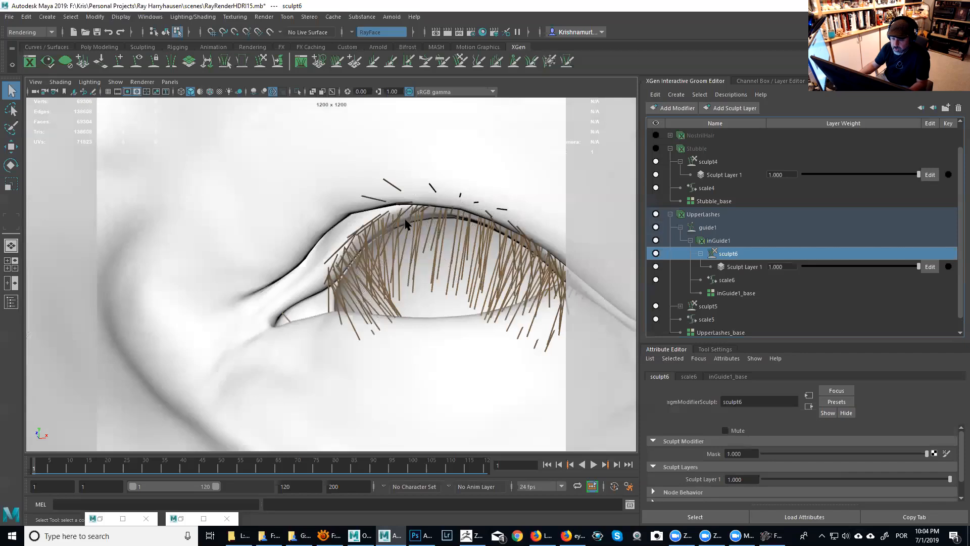
Step: Activate the Place brush for the guides and show its brush settings
right_click_drag(463, 252, 404, 220, "alt")
left_click_drag(403, 221, 427, 205, "alt")
right_click_drag(426, 206, 458, 234, "alt")
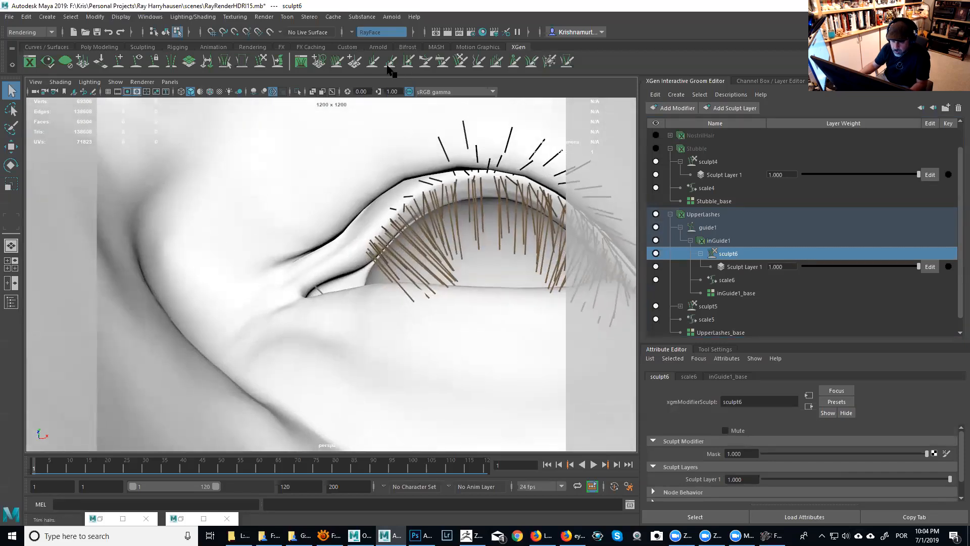
left_click(355, 62)
right_click_drag(411, 229, 322, 204, "alt")
mouse_move(323, 204)
middle_mouse_down("alt")
mouse_move(546, 234)
mouse_move(535, 234)
middle_mouse_up("alt")
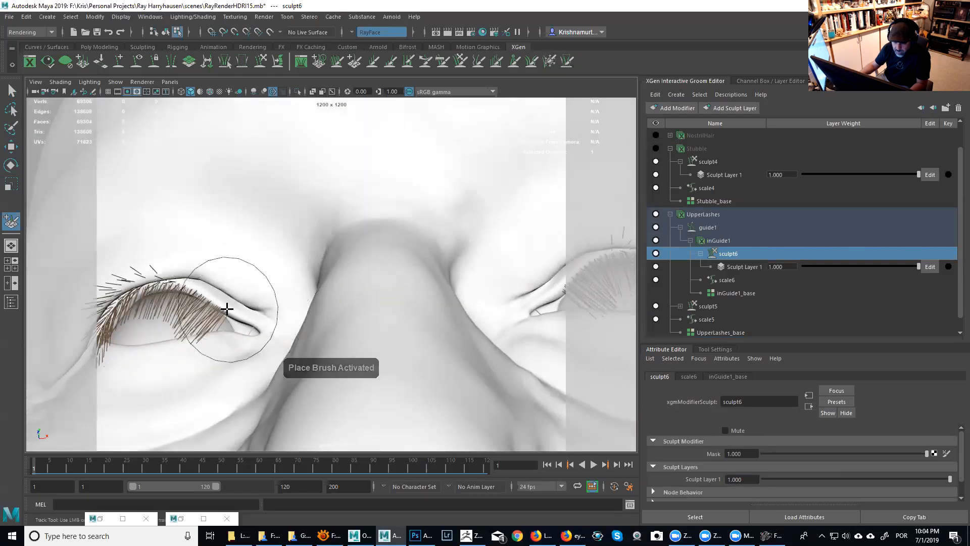
right_click_drag(487, 278, 456, 249, "alt")
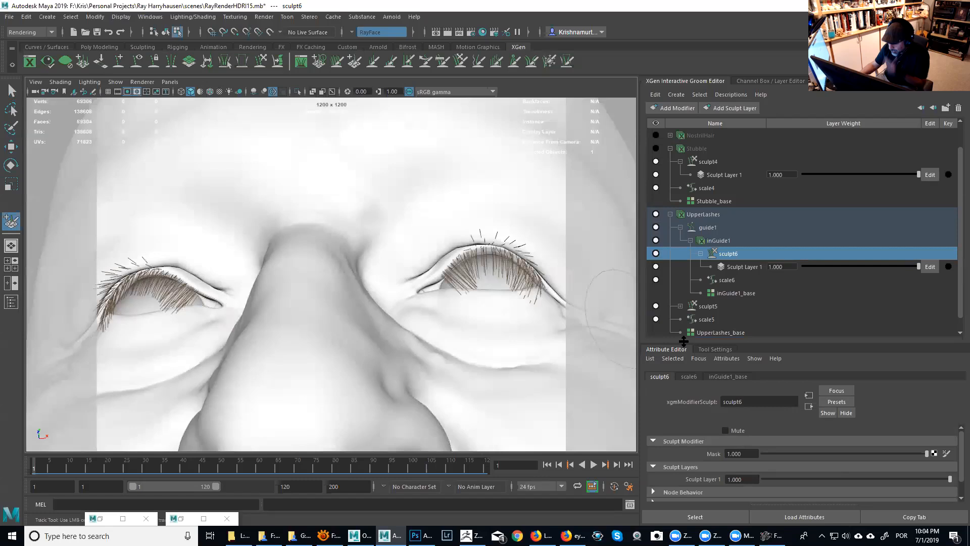
left_click(715, 349)
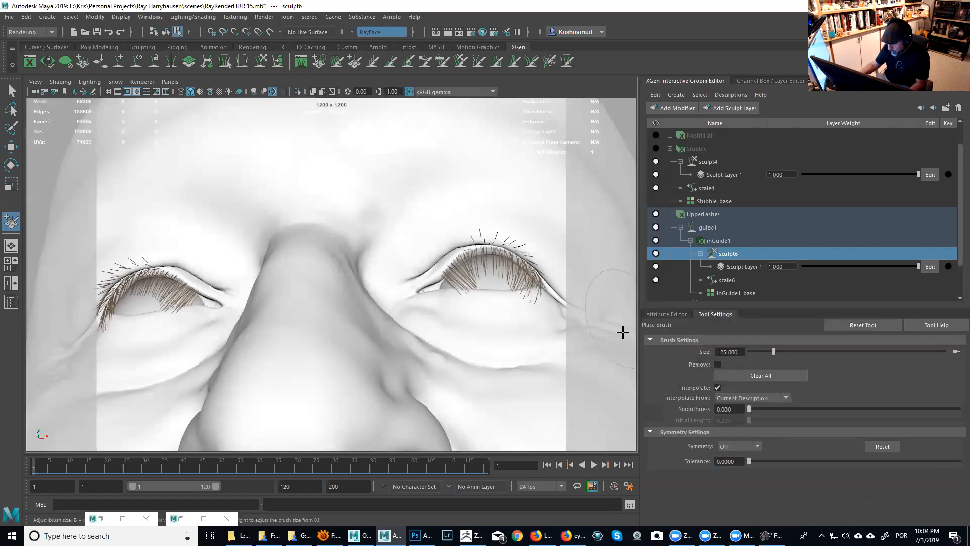
Step: Enable editing on Sculpt Layer 1 of the sculpt6 modifier
right_click_drag(500, 258, 550, 325, "alt")
middle_click_drag(470, 305, 260, 295, "alt")
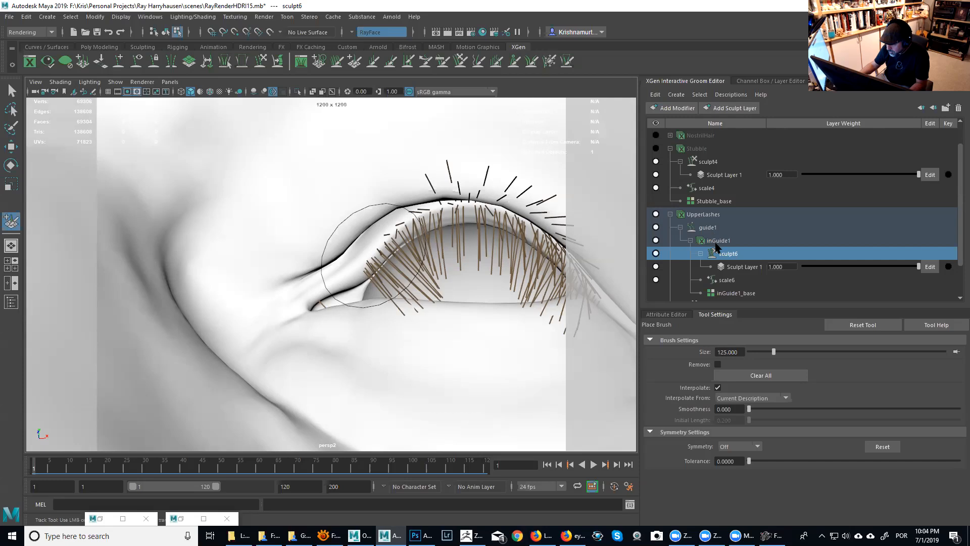
left_click(930, 266)
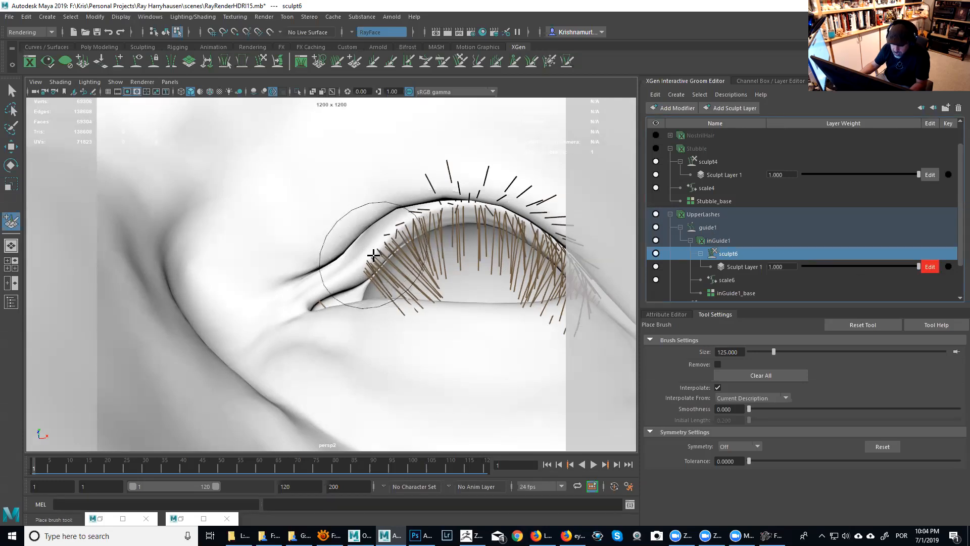
Step: Place a guide on the upper eyelid near the inner eye corner and lengthen it with the Length brush to match the lashes
left_click(373, 255)
mouse_move(376, 259)
left_mouse_down("alt")
mouse_move(424, 298)
mouse_move(403, 223)
mouse_move(394, 237)
left_mouse_up("alt")
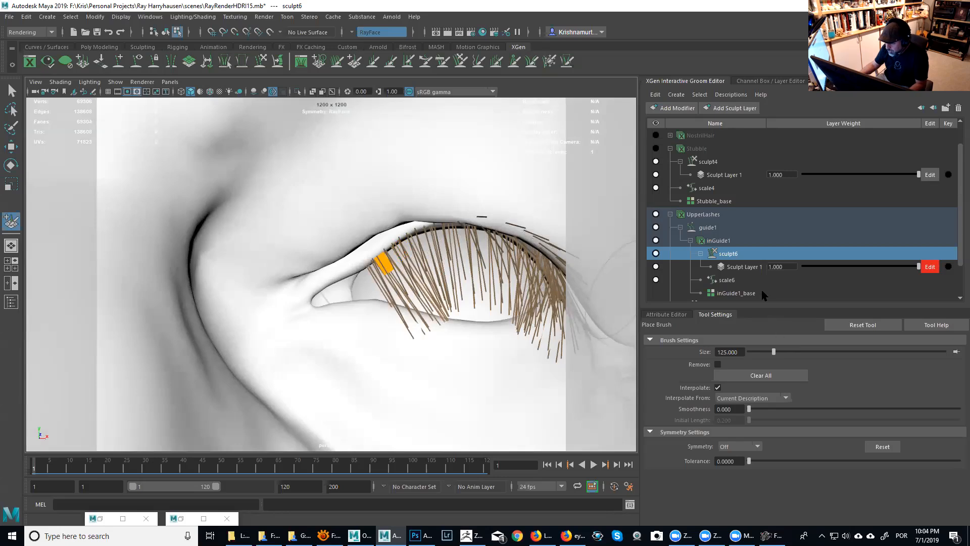
left_click(373, 61)
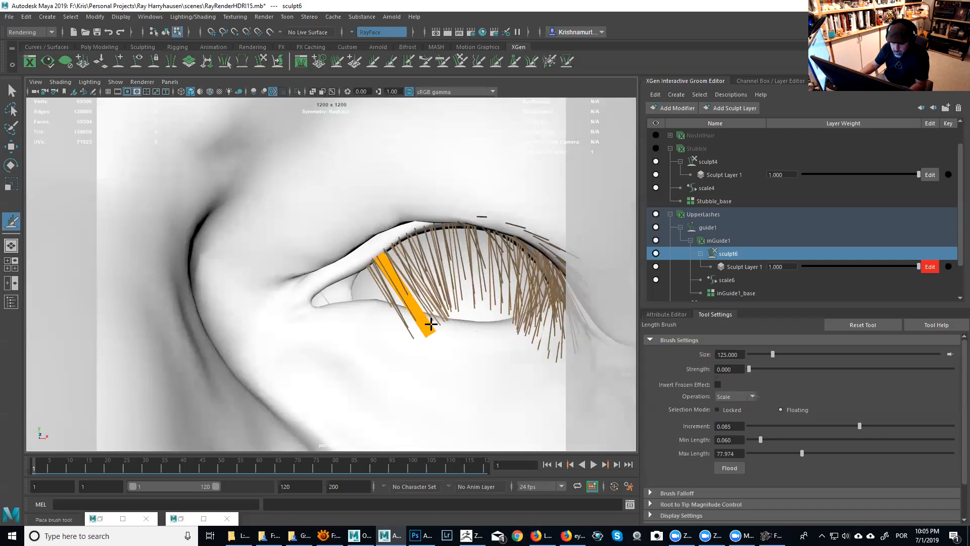
left_click_drag(593, 305, 586, 292, "alt")
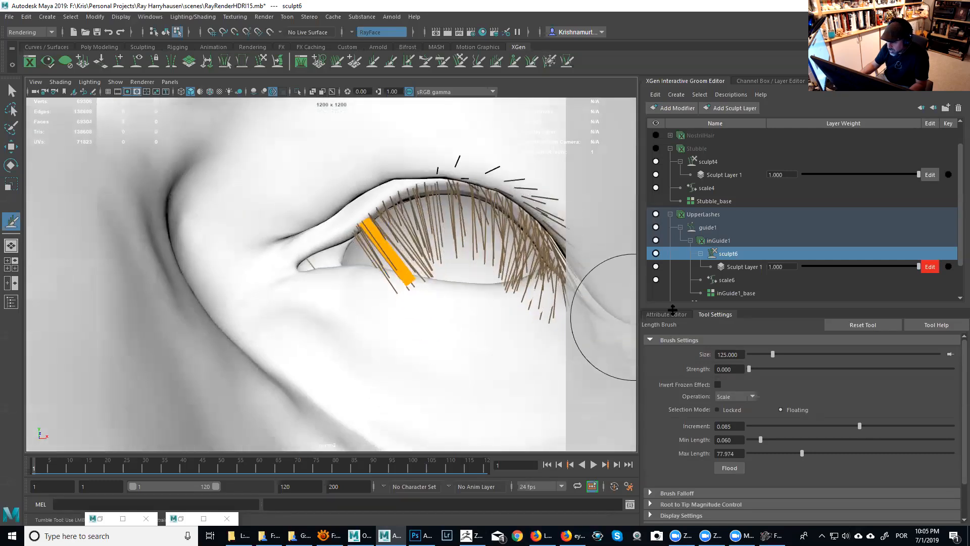
Step: Select the UpperLashes description, try a slight Width Scale change in its shape attributes and undo it
left_click(712, 241)
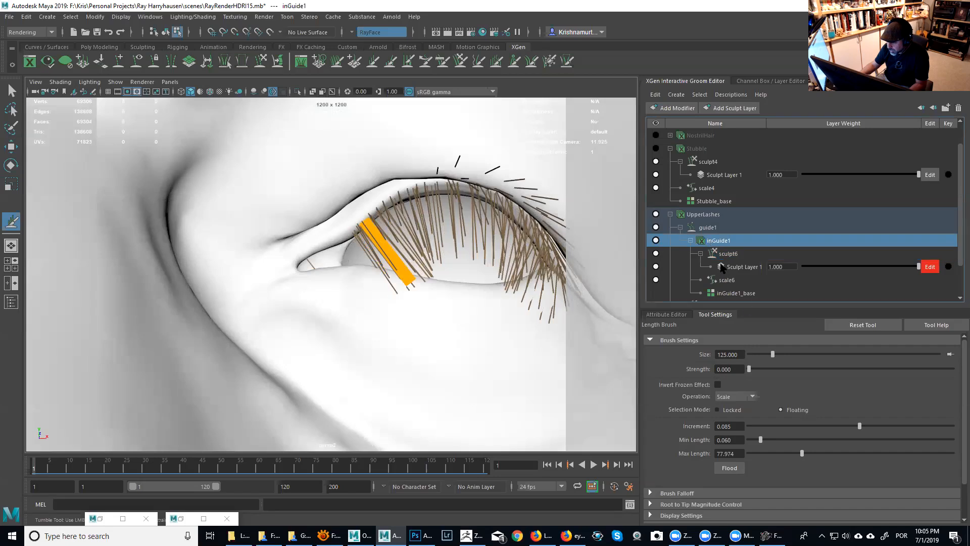
left_click(705, 217)
left_click(683, 315)
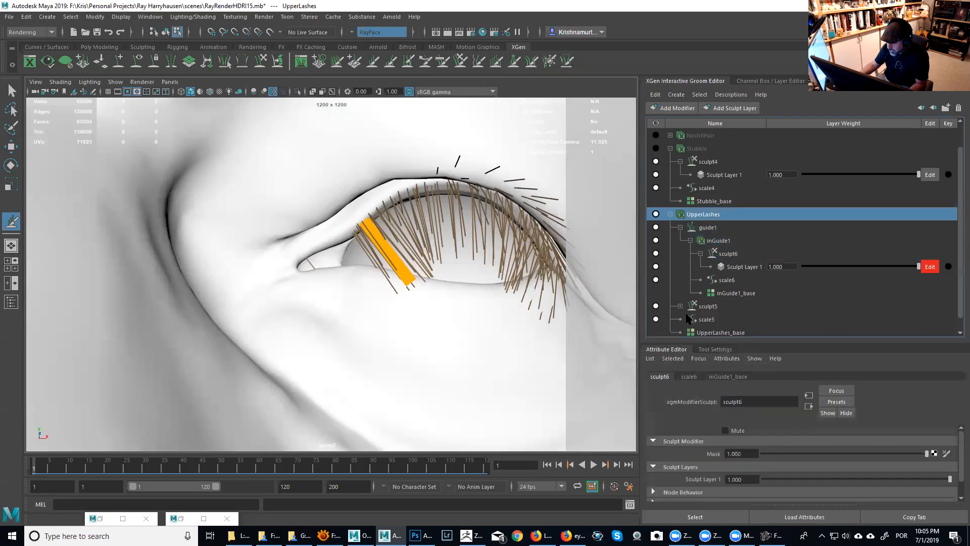
left_click_drag(765, 450, 766, 450)
key("ctrl+z")
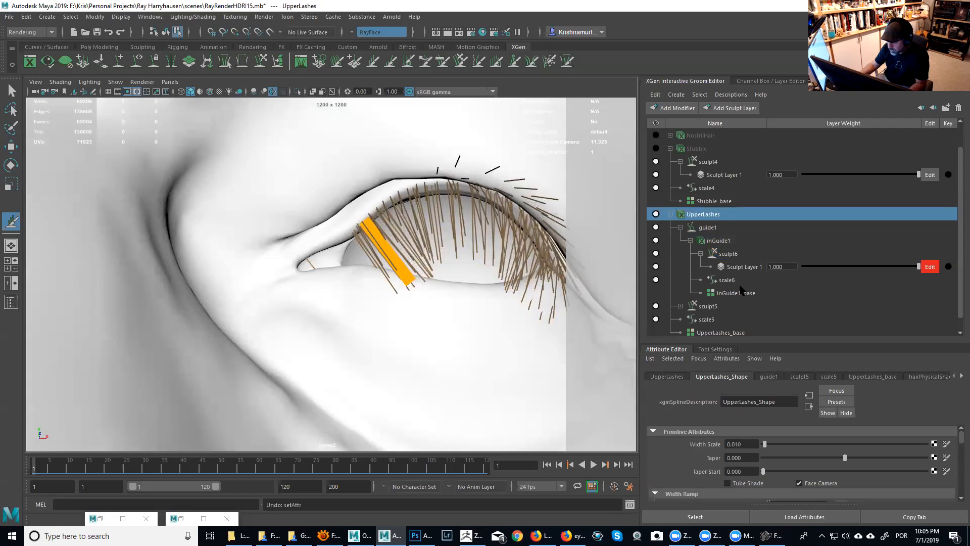
Step: Set the Width Scale of the inGuide1 description to 0.047 so the guide displays thinner
left_click(719, 241)
left_click_drag(771, 447, 768, 445)
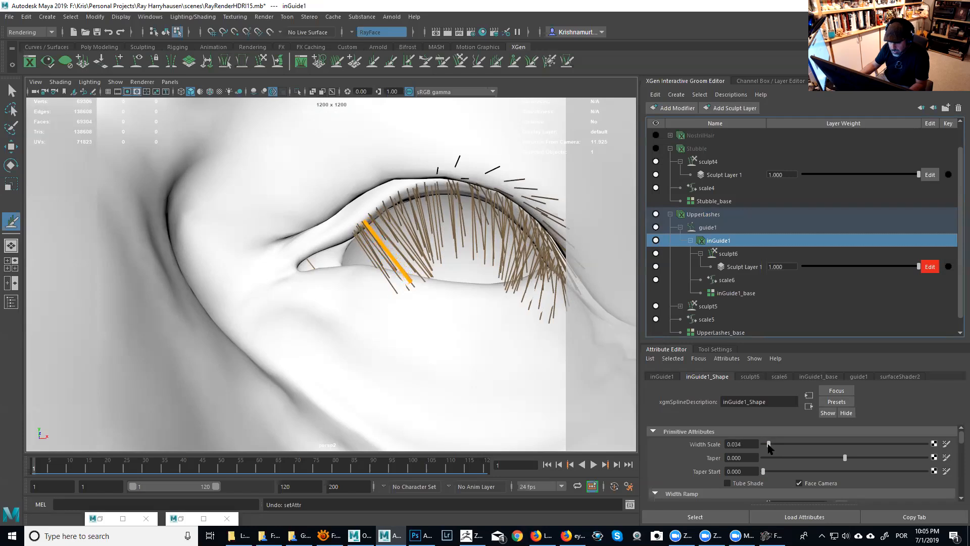
mouse_move(428, 290)
left_mouse_down("alt")
mouse_move(409, 273)
mouse_move(416, 282)
left_mouse_up("alt")
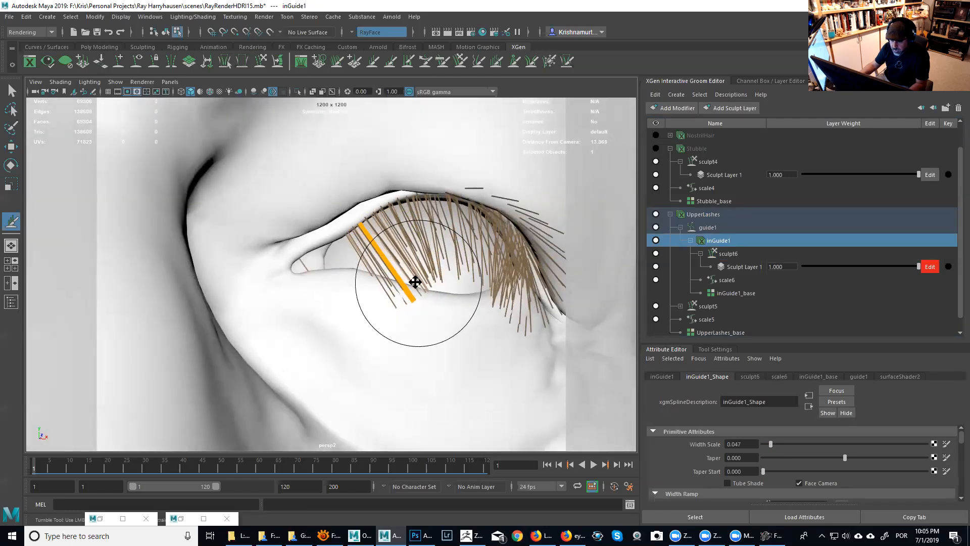
right_click_drag(416, 282, 444, 255, "alt")
mouse_move(443, 256)
left_mouse_down("alt")
mouse_move(432, 271)
mouse_move(480, 268)
left_mouse_up("alt")
right_click_drag(480, 269, 487, 134, "alt")
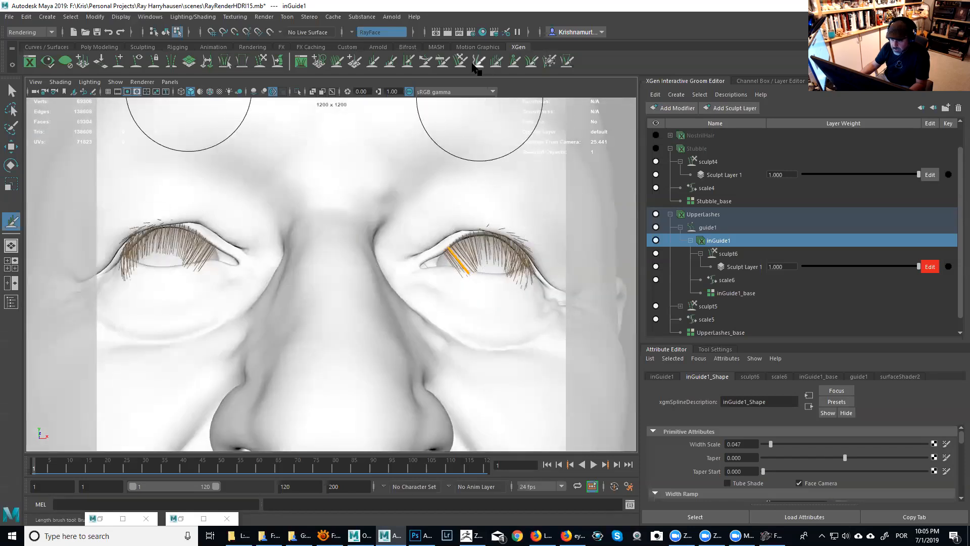
Step: Activate the Comb brush and inspect the guide on the upper eyelid near the inner eye corner
left_click(443, 62)
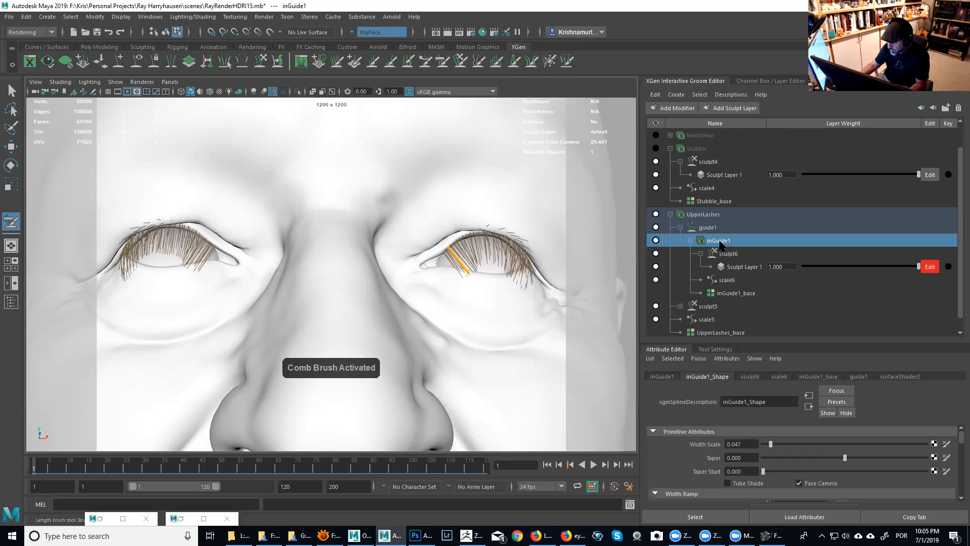
right_click_drag(454, 253, 475, 313, "alt")
middle_click_drag(476, 314, 371, 332, "alt")
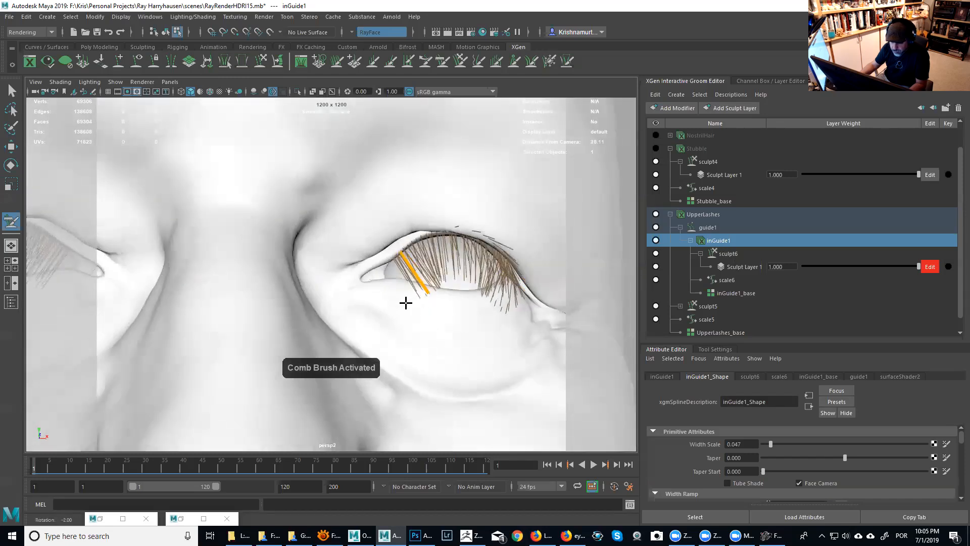
mouse_move(435, 305)
left_mouse_down("alt")
mouse_move(415, 288)
mouse_move(443, 266)
mouse_move(438, 259)
left_mouse_up("alt")
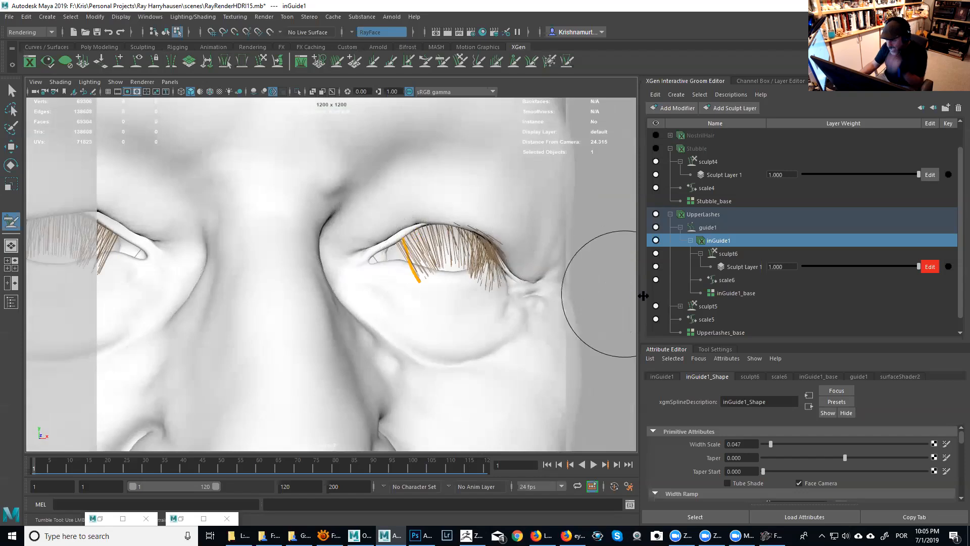
Step: Delete the guide1 modifier from UpperLashes and the leftover inGuide1 description
left_click(707, 228)
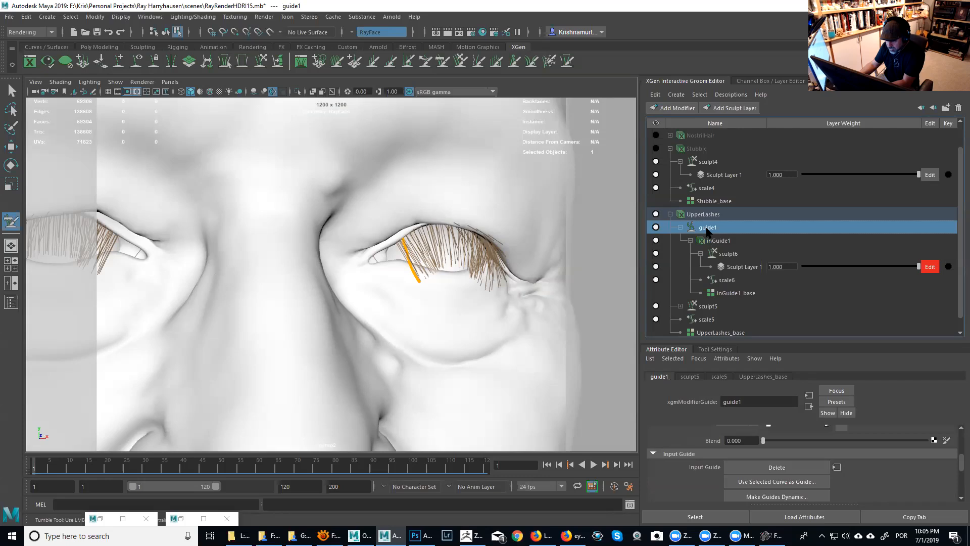
key("Delete")
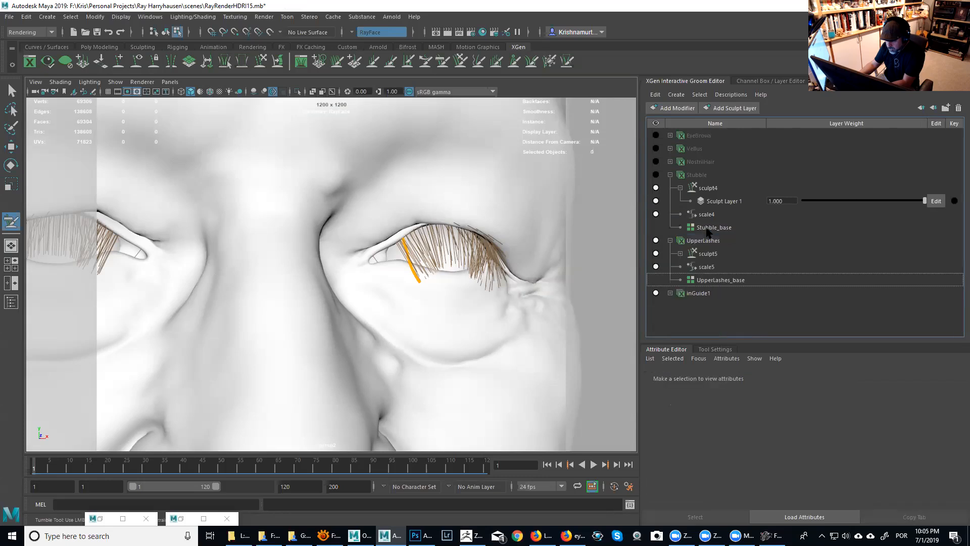
left_click(704, 297)
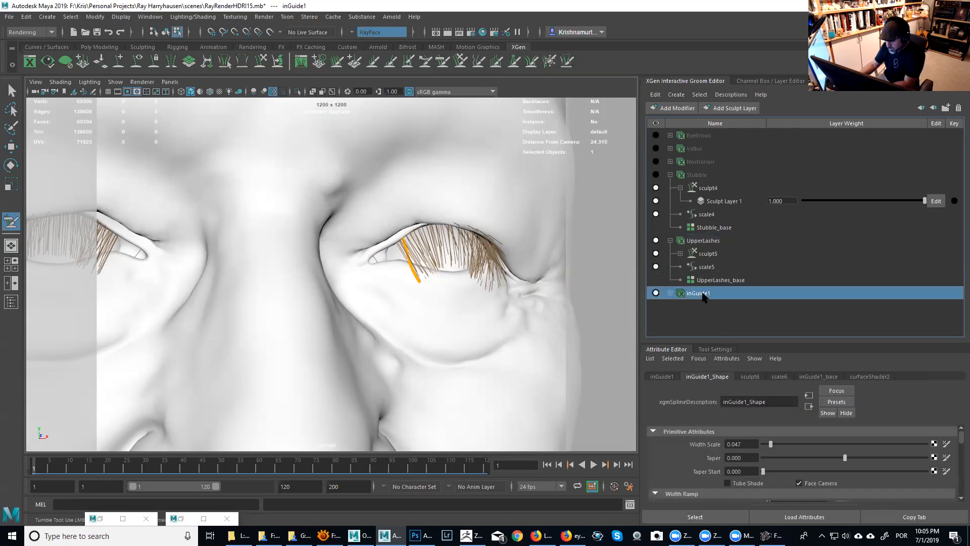
left_click(671, 293)
key("Delete")
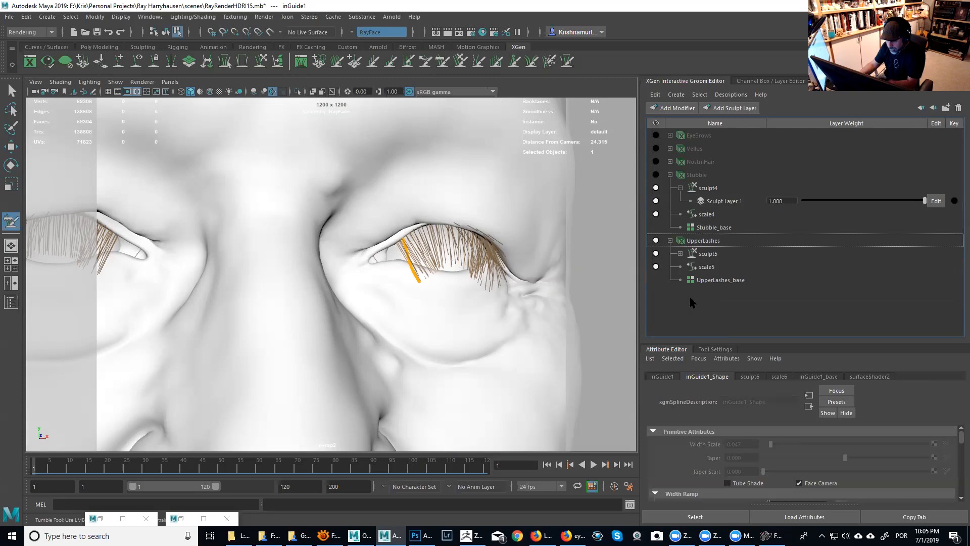
Step: Select the UpperLashes description and enable editing on Sculpt Layer 1 of its sculpt5 modifier
left_click(703, 242)
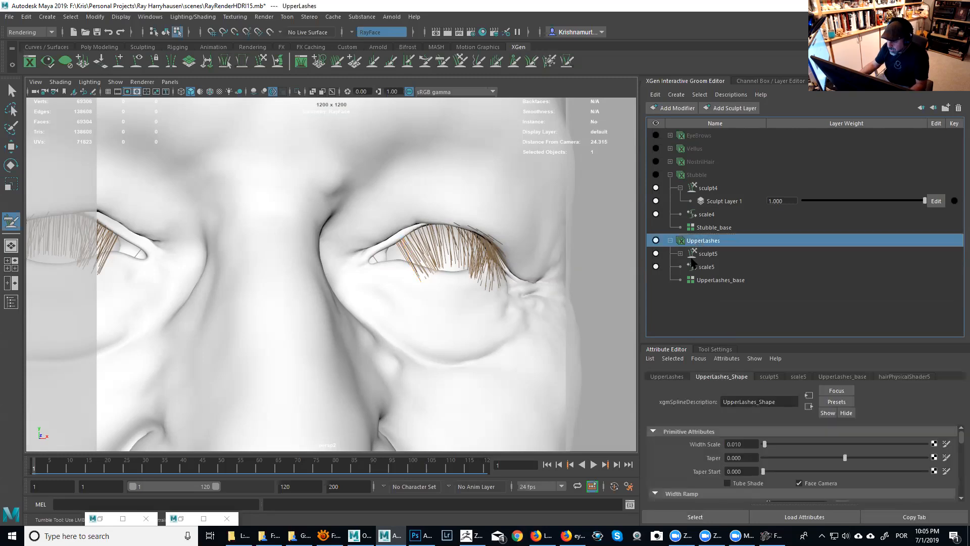
left_click(680, 254)
left_click(930, 267)
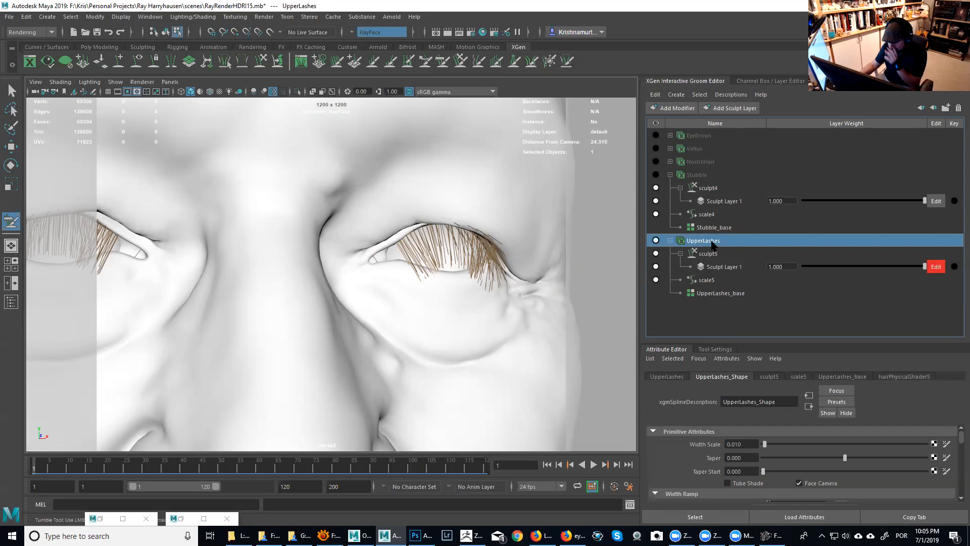
Step: Add a new Guide modifier to the UpperLashes description
left_click(674, 108)
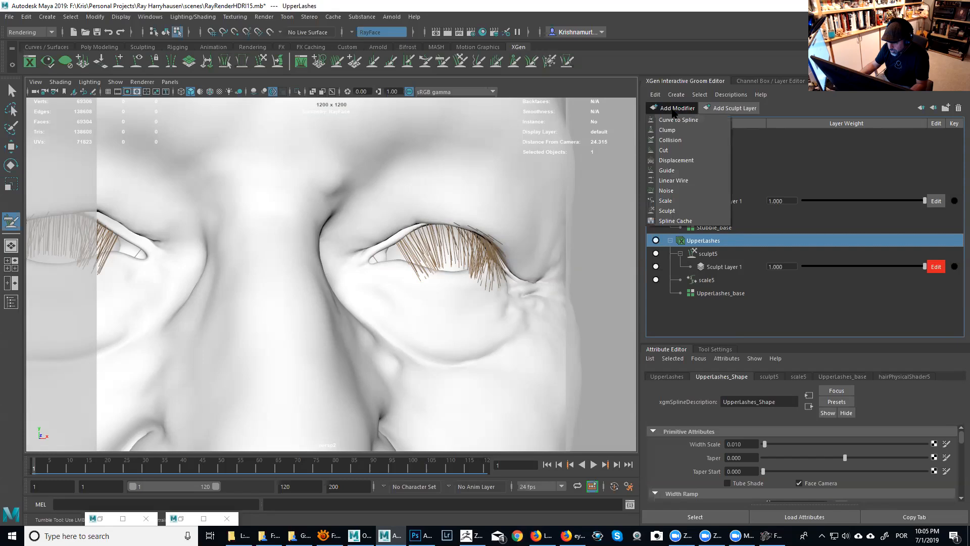
left_click(668, 171)
right_click_drag(414, 281, 439, 305, "alt")
middle_click_drag(439, 305, 443, 341, "alt")
left_click_drag(444, 342, 420, 268, "alt")
mouse_move(428, 293)
right_mouse_down("alt")
mouse_move(441, 308)
mouse_move(448, 273)
right_mouse_up("alt")
middle_click_drag(447, 273, 412, 278, "alt")
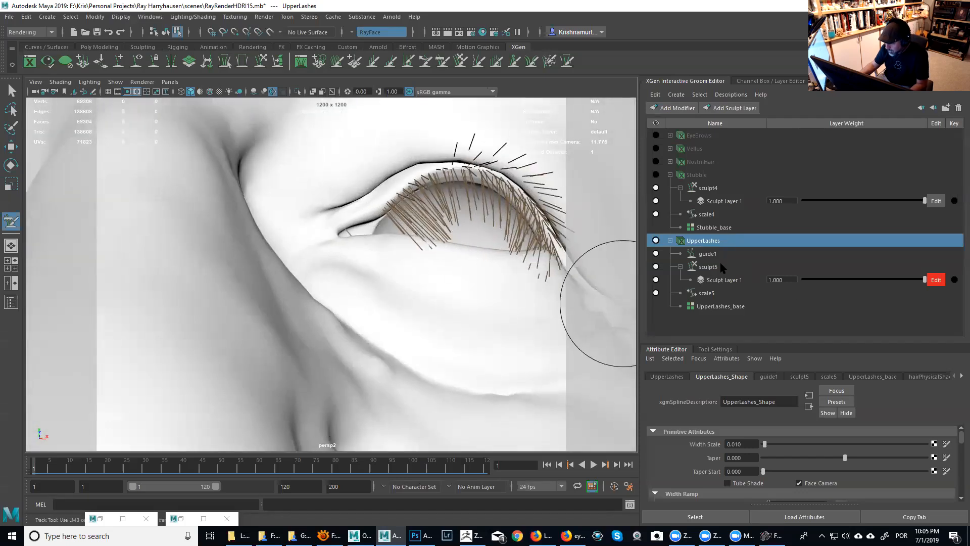
Step: Select the new guide modifier and examine the upper lashes on both eyes from several angles
left_click(708, 254)
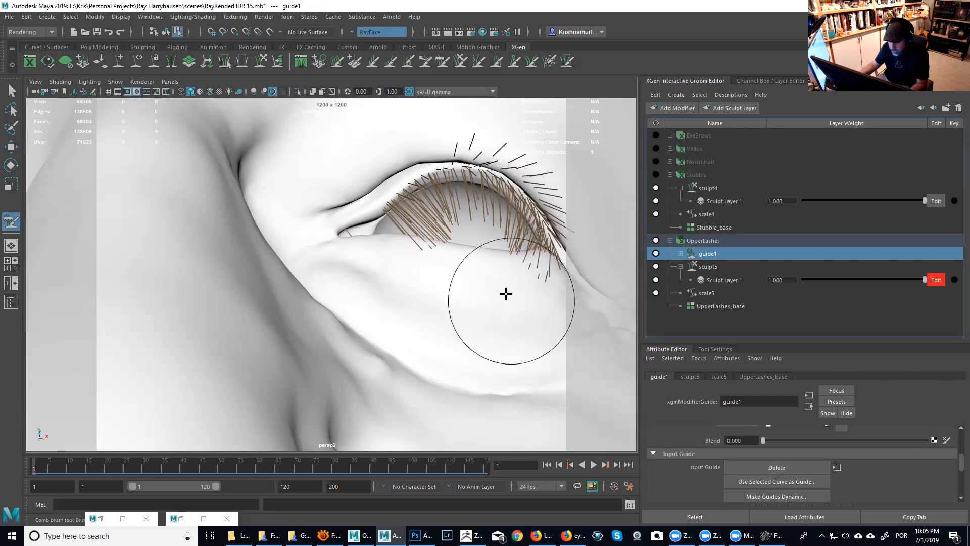
right_click_drag(494, 282, 444, 242, "alt")
left_click_drag(444, 243, 465, 264, "alt")
right_click_drag(464, 264, 402, 216, "alt")
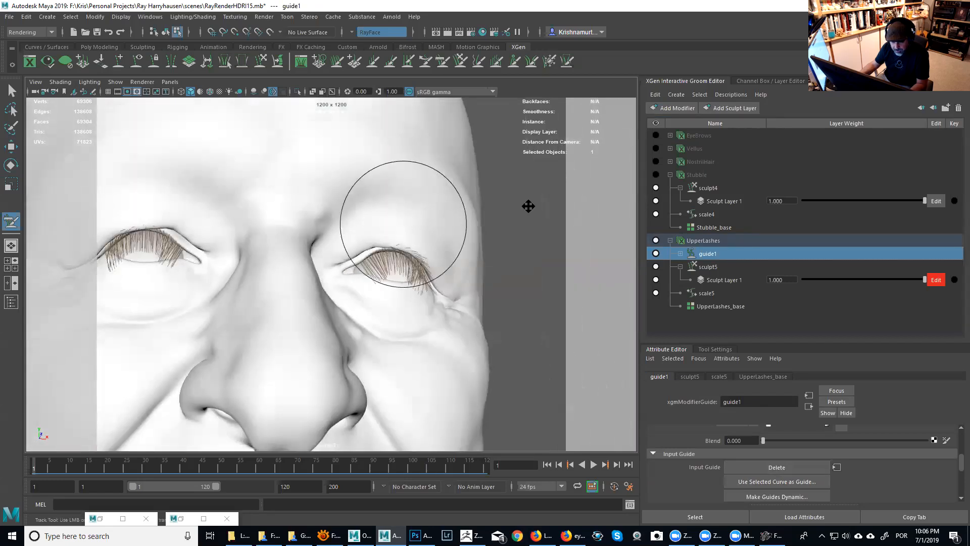
middle_click_drag(396, 272, 493, 226, "alt")
left_click_drag(494, 226, 479, 214, "alt")
right_click_drag(478, 214, 511, 260, "alt")
middle_click_drag(509, 239, 463, 292, "alt")
right_click_drag(463, 292, 497, 293, "alt")
Step: Delete the newly added guide modifier and its leftover inGuide1 description
left_click(702, 253)
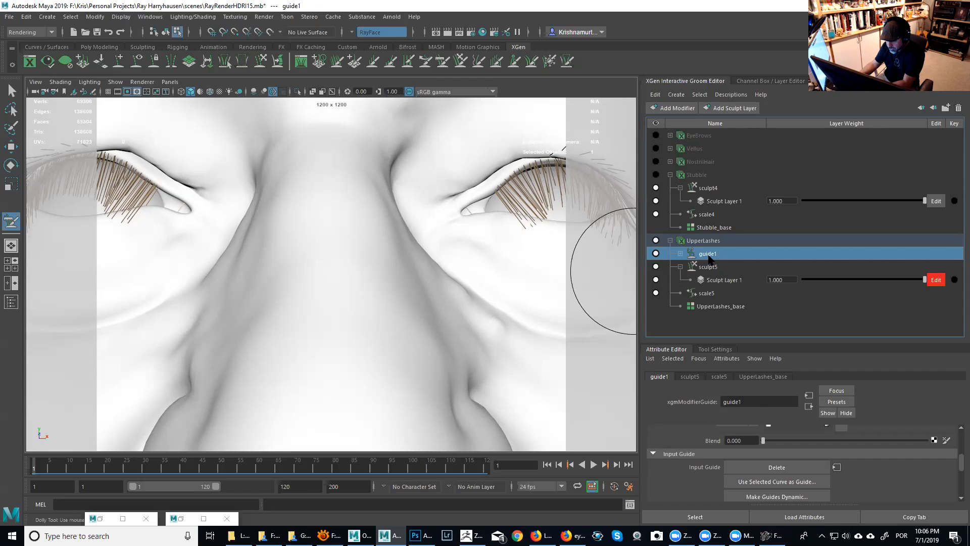
key("Delete")
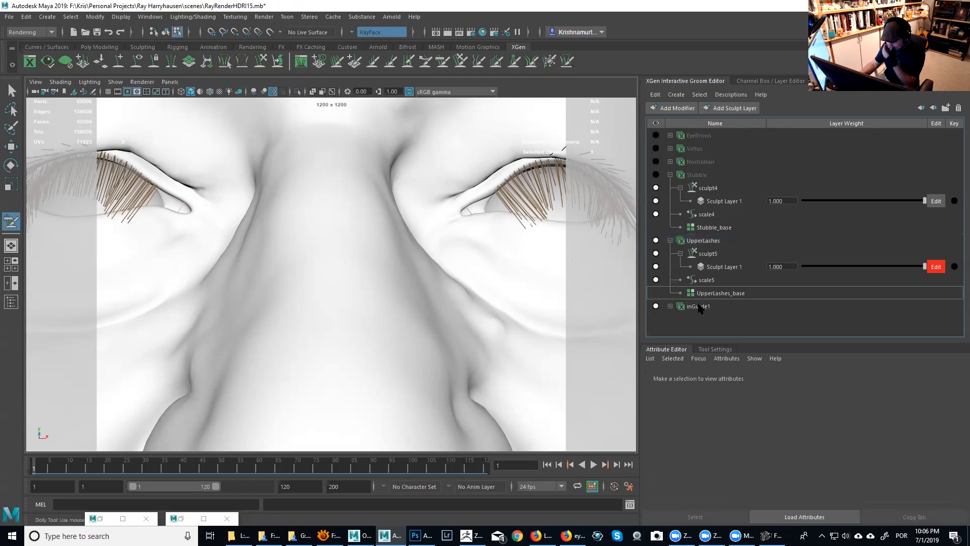
left_click(699, 307)
key("Delete")
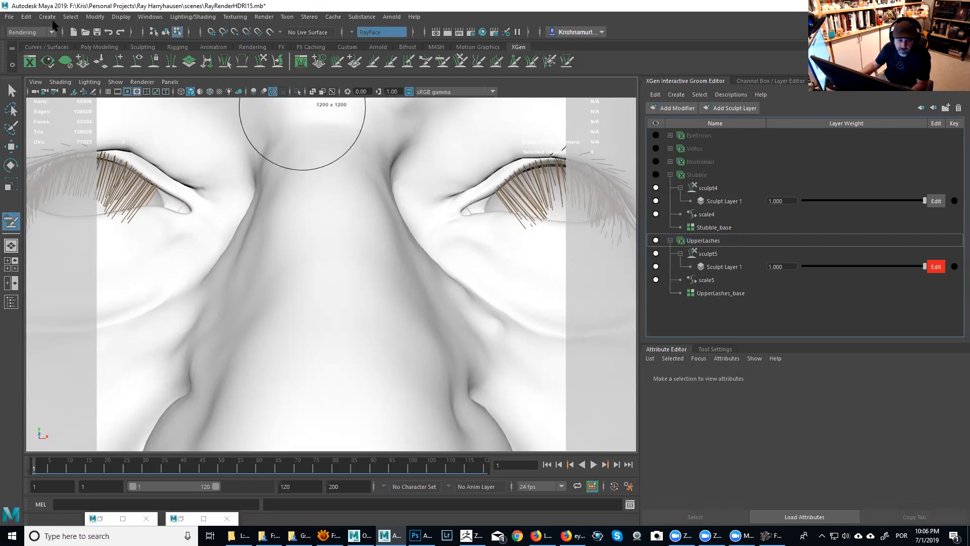
Step: Save the scene under the new name RayRenderHDRI16.mb in the scenes folder
left_click(9, 17)
left_click(50, 74)
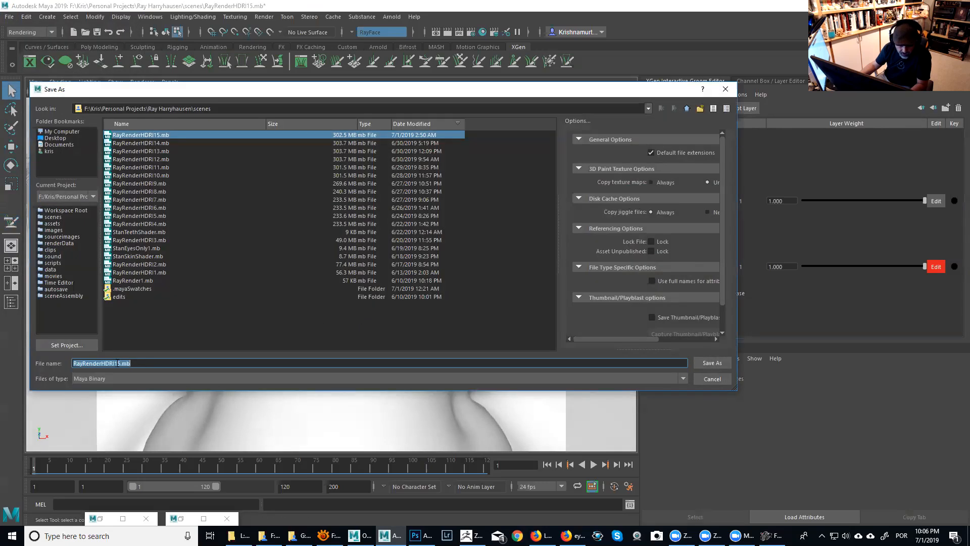
left_click(118, 362)
type("6")
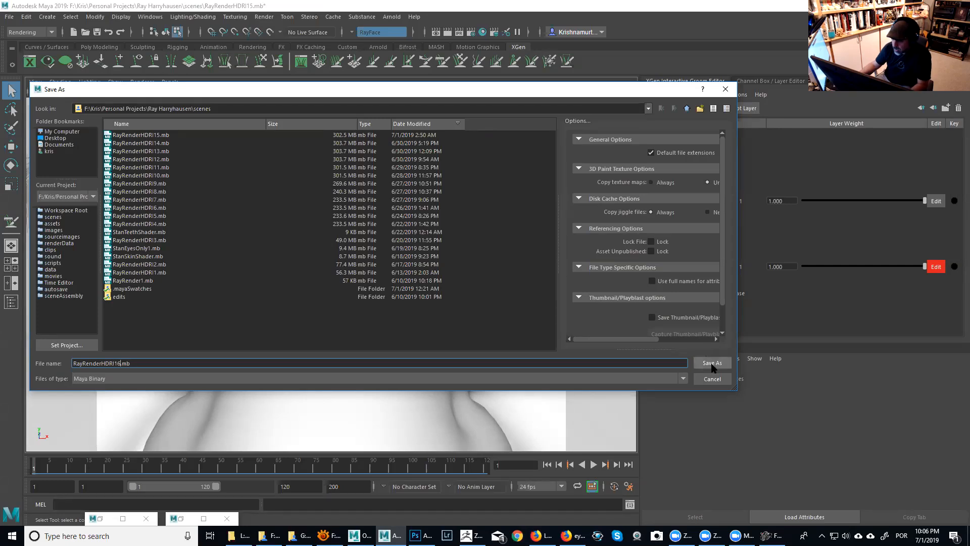
left_click(712, 364)
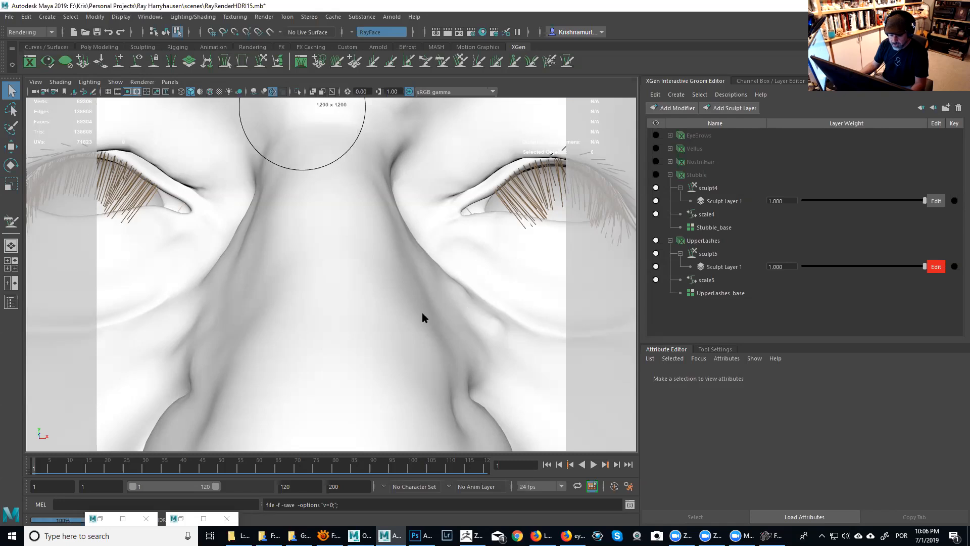
Step: Close Maya and save the changes to the RayRenderHDRI16.mb scene
key("ctrl+alt+s")
key("y")
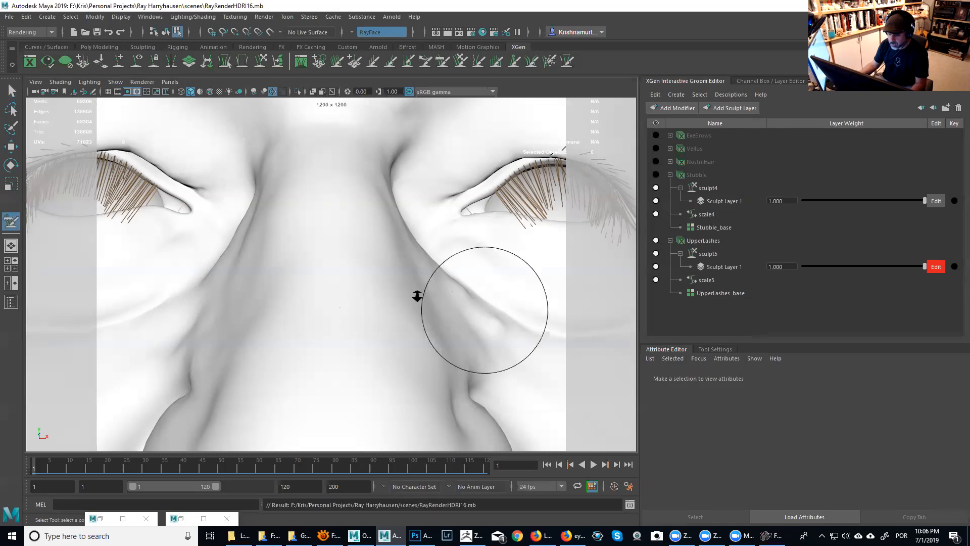
right_click_drag(418, 296, 354, 283, "alt")
left_click(958, 6)
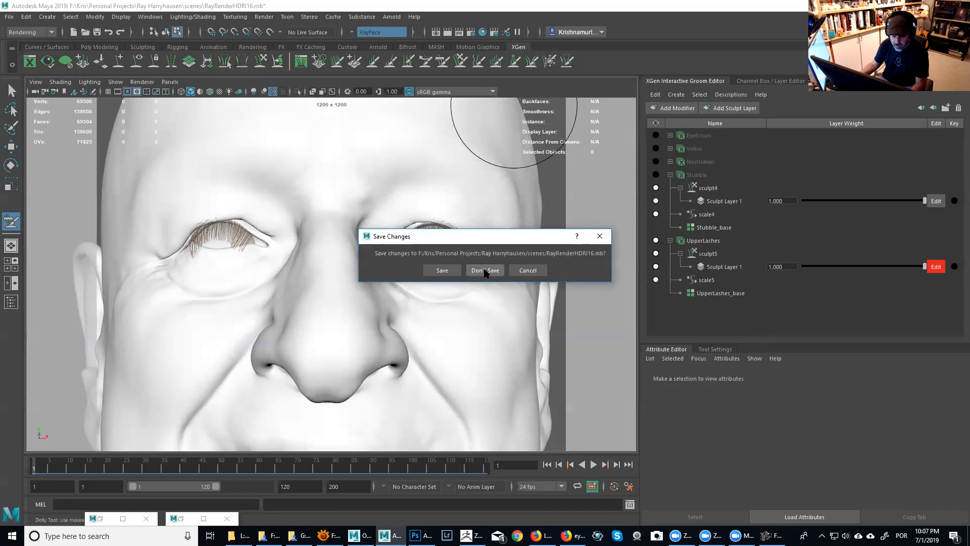
left_click(455, 273)
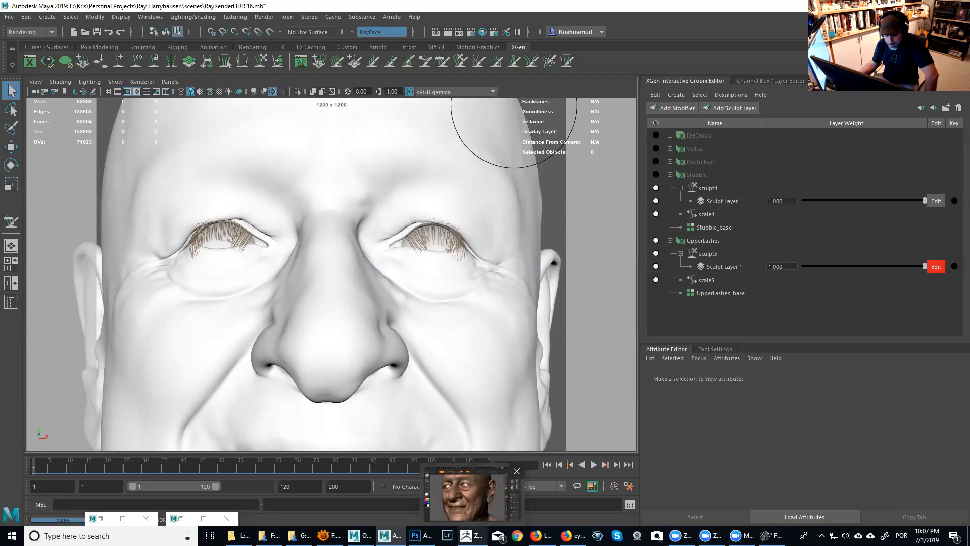
left_click(498, 536)
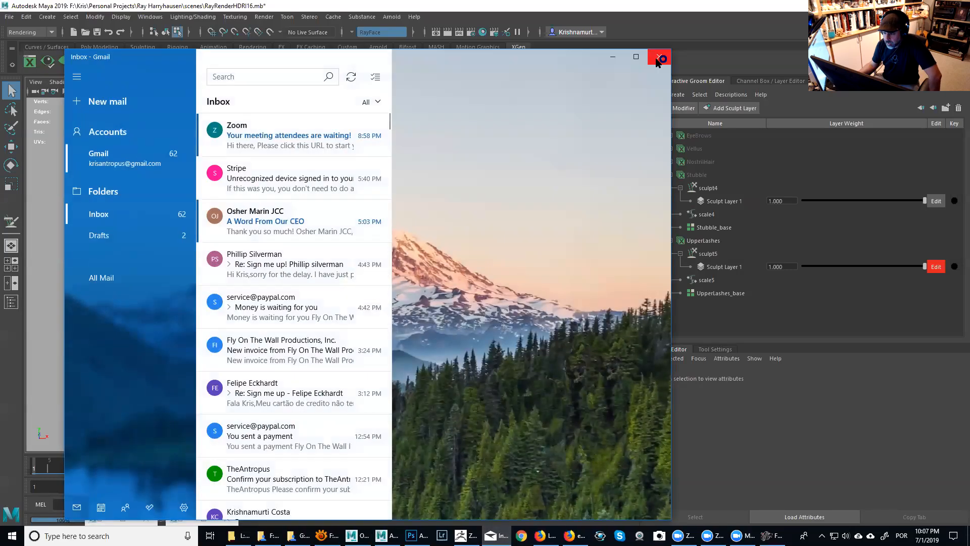
left_click(662, 56)
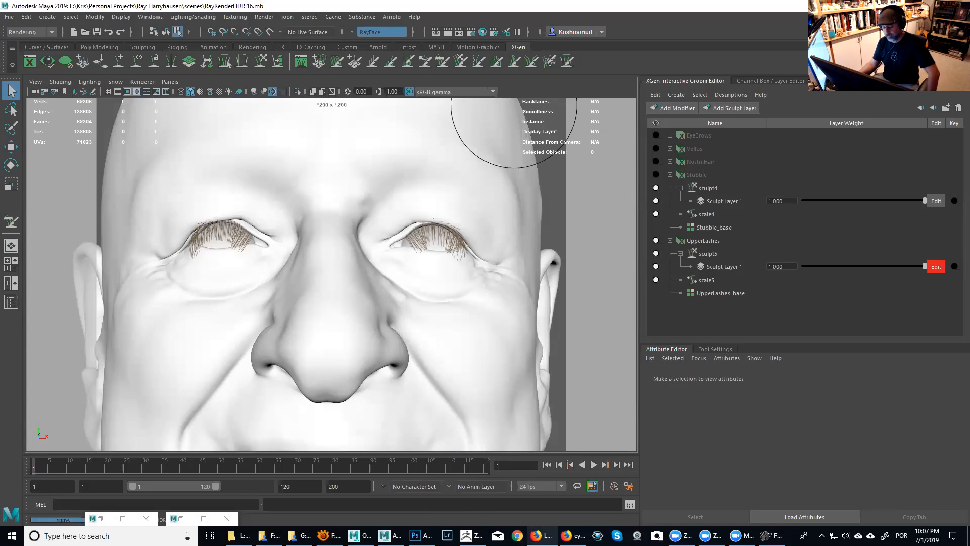
Step: Switch to Firefox and examine the eyelashes in the eye macro photos, enlarging the brown eye close-ups
left_click(573, 535)
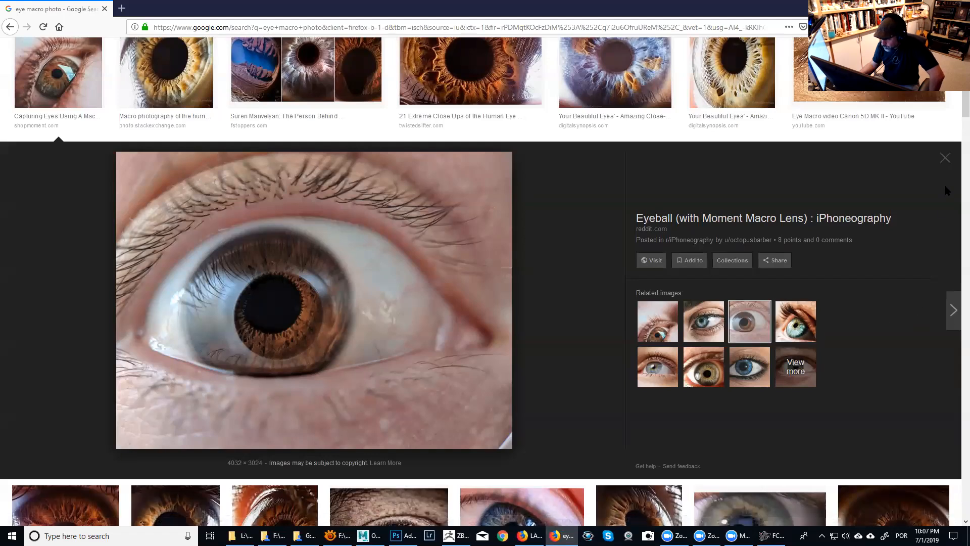
scroll(954, 137, "down", 5)
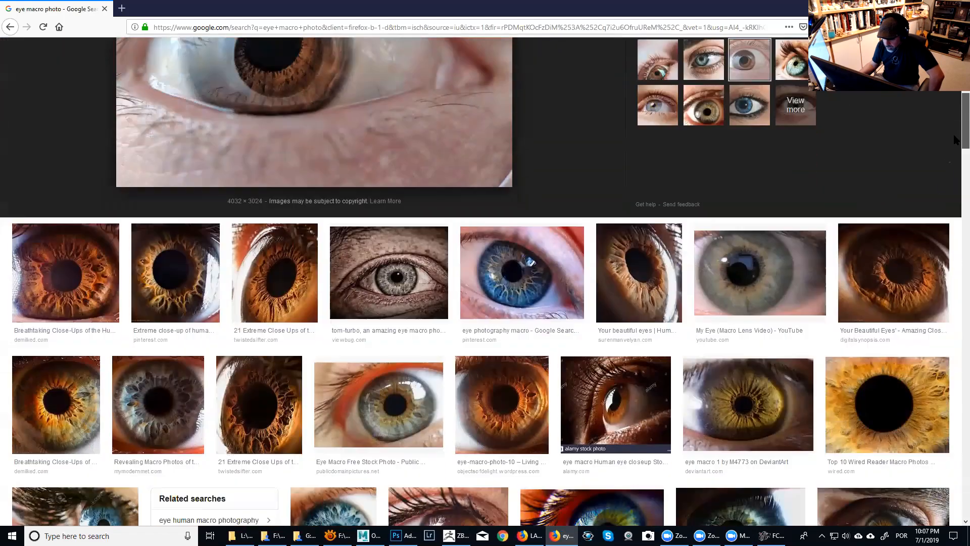
scroll(954, 139, "down", 3)
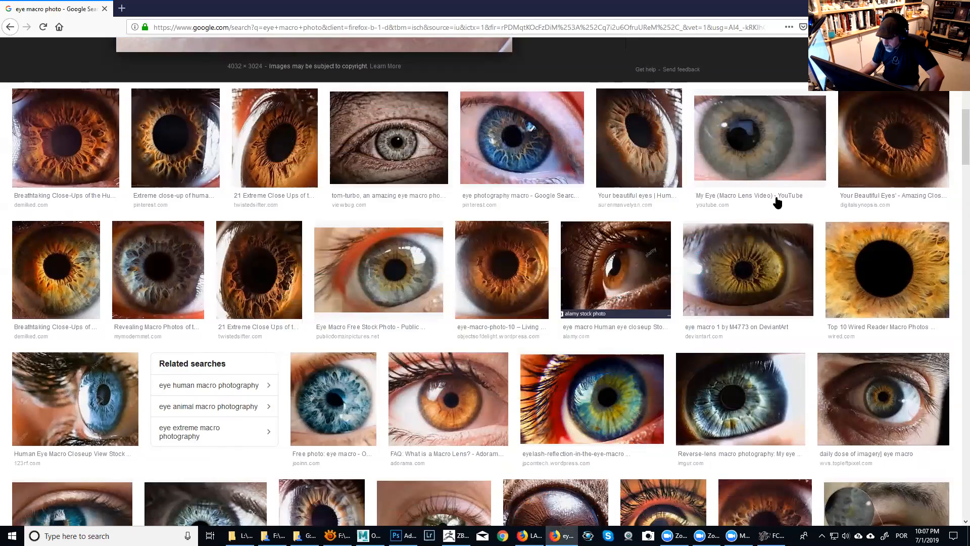
left_click(616, 268)
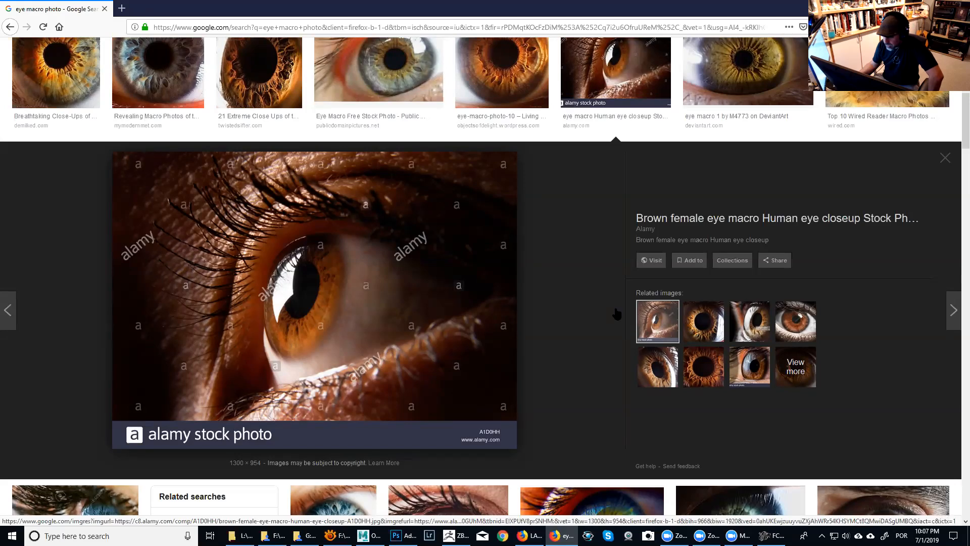
left_click(801, 320)
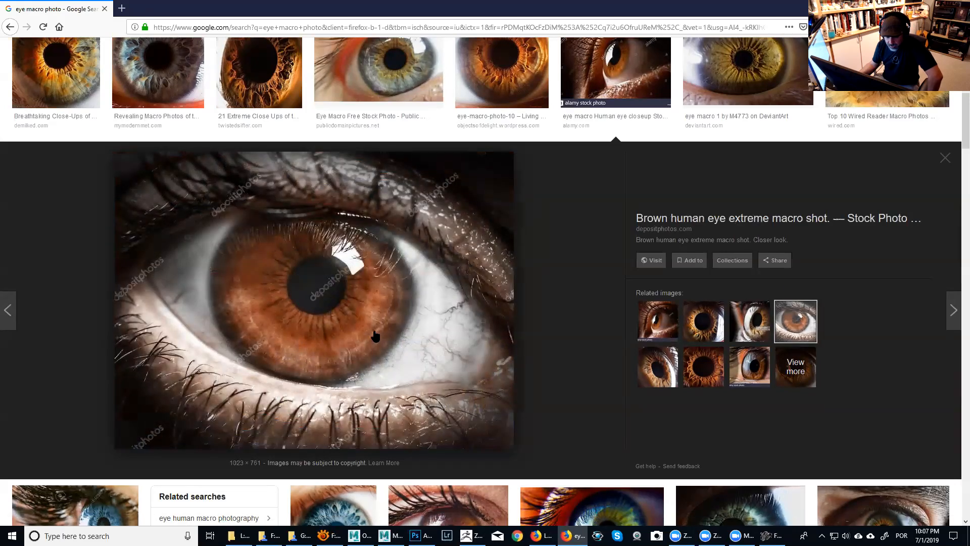
Step: Switch to the restarted Maya and dismiss the What's New Highlight Settings dialog
key("alt+Tab")
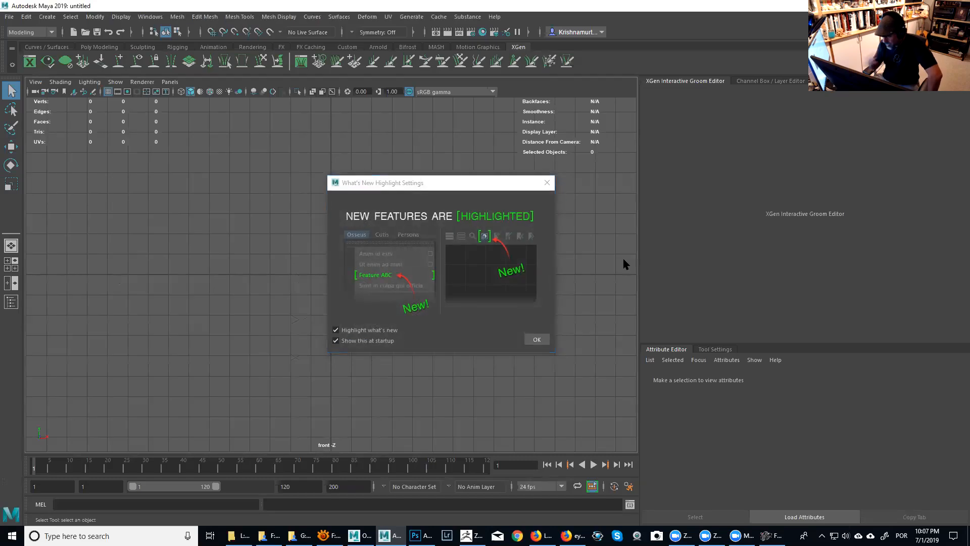
left_click(537, 340)
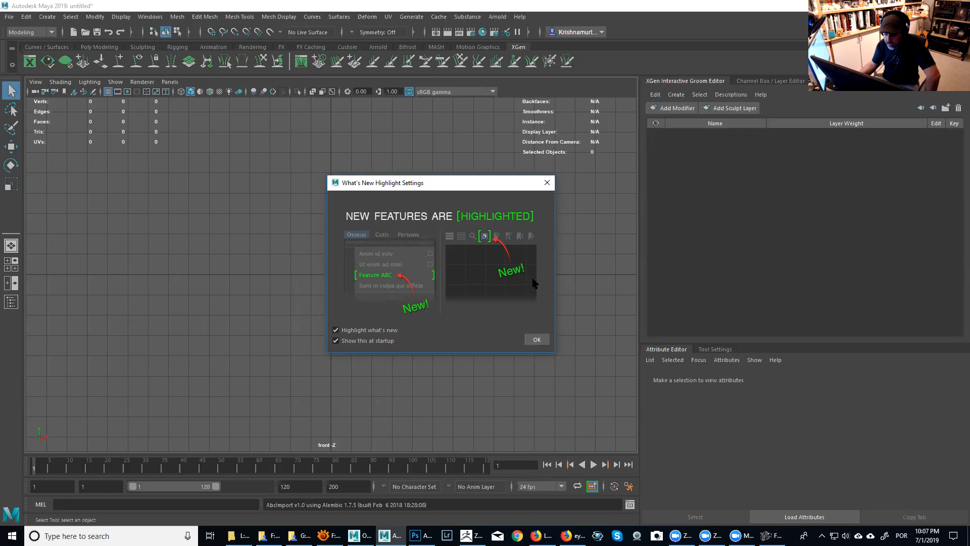
left_click(537, 341)
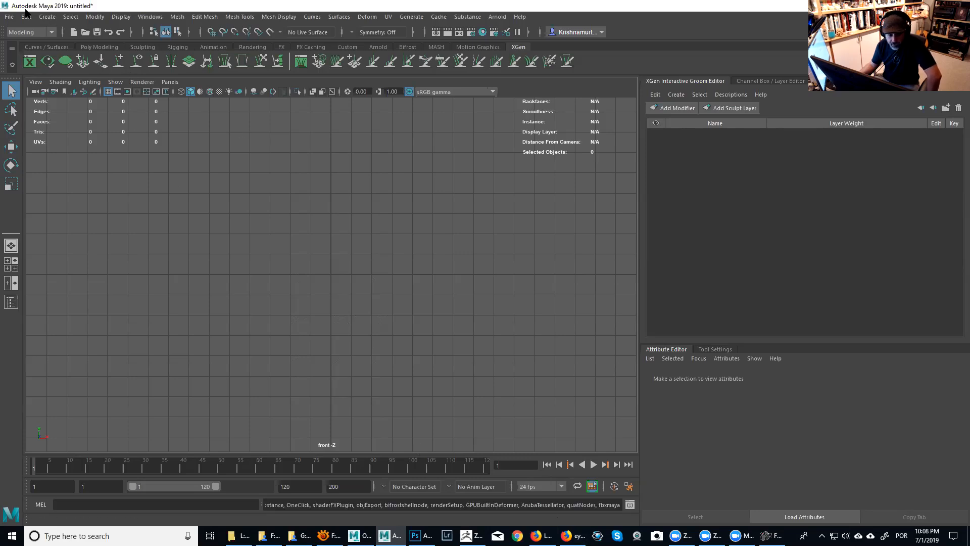
Step: Open the newest scene, RayRenderHDRI16.mb, from the project's scenes folder, discarding the untitled scene
left_click(9, 17)
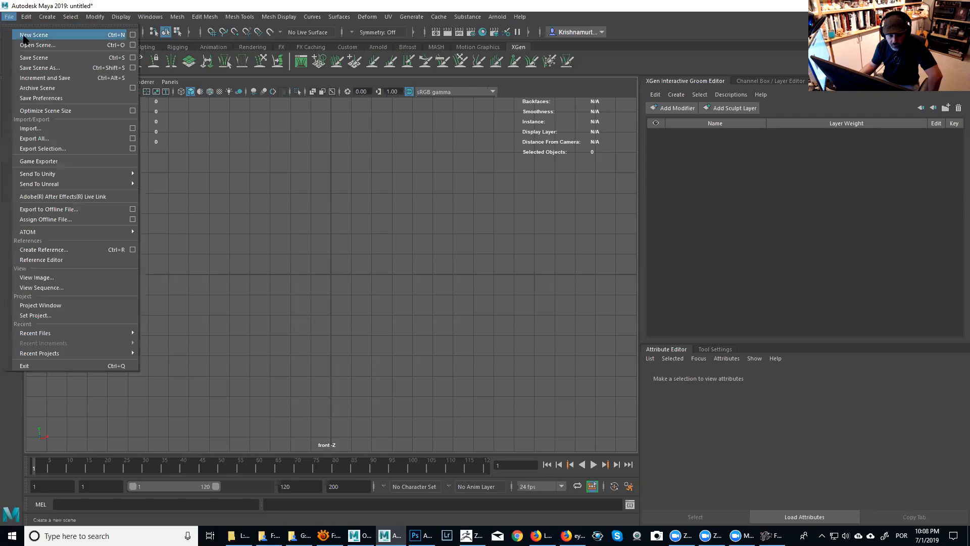
left_click(10, 18)
left_click(9, 17)
left_click(25, 46)
left_click(164, 124)
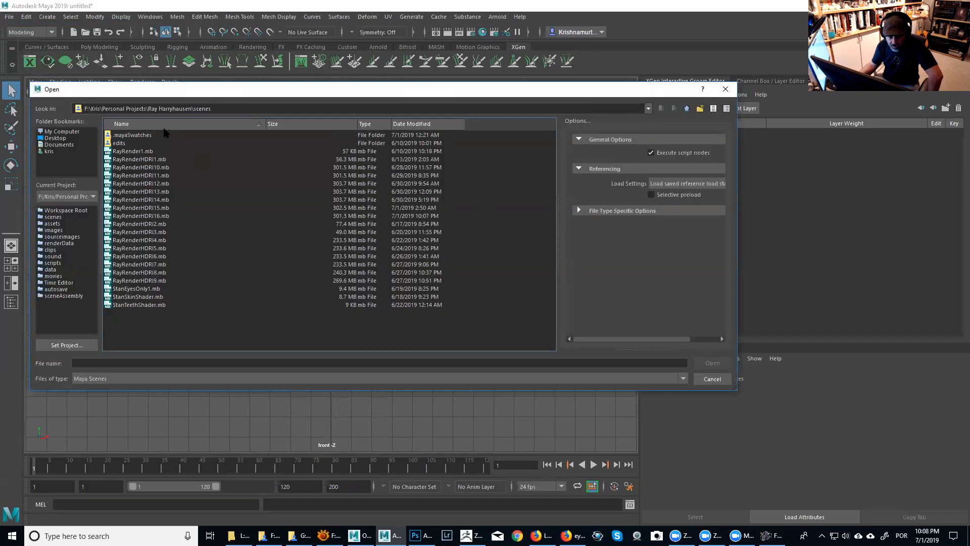
left_click(407, 124)
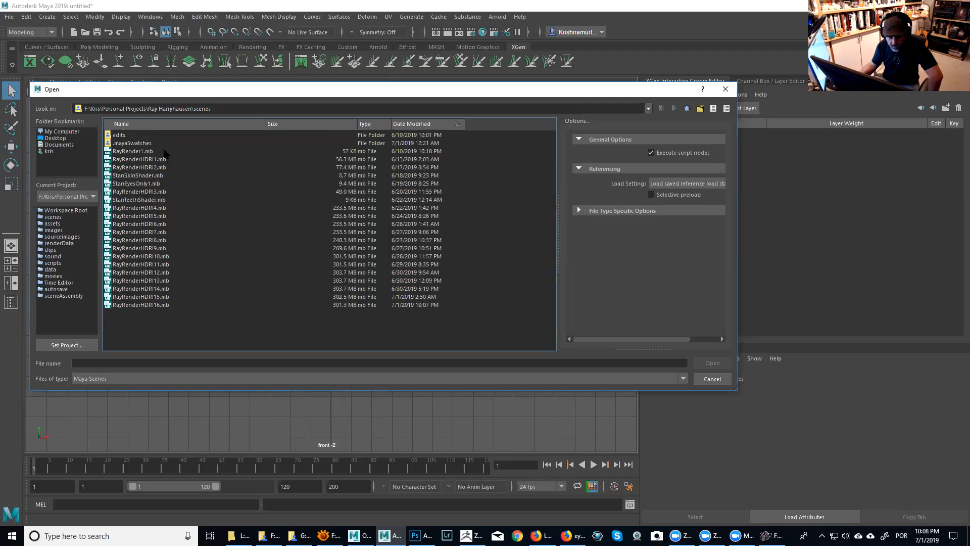
left_click(404, 124)
left_click(164, 135)
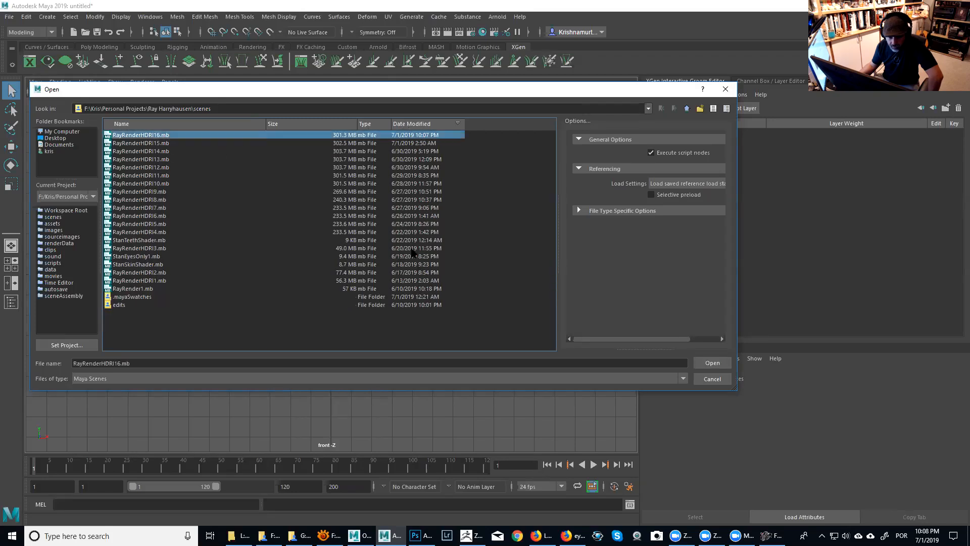
left_click(709, 365)
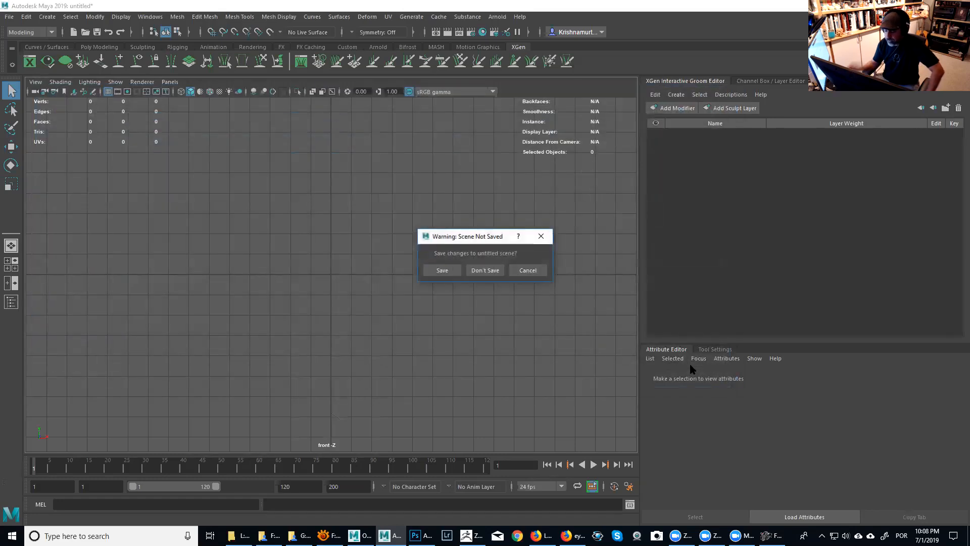
left_click(486, 270)
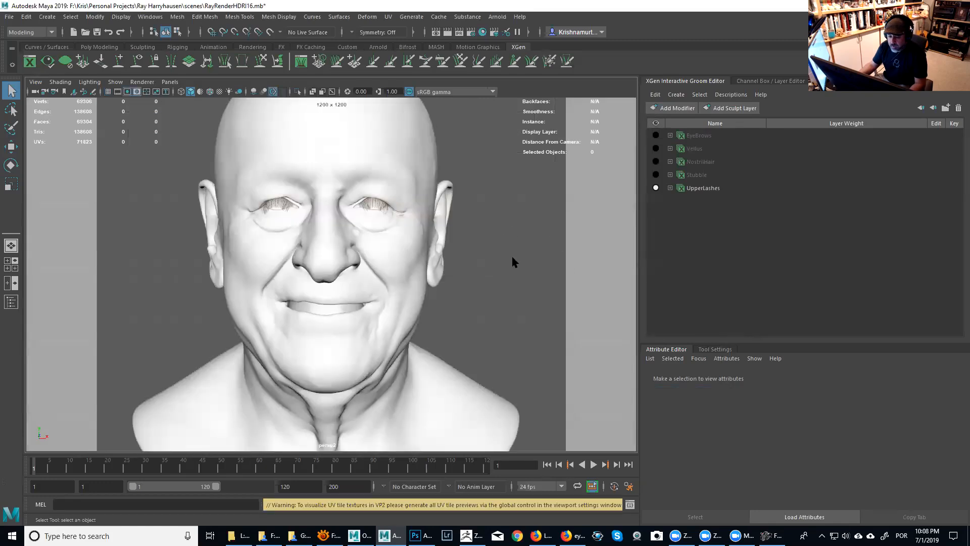
Step: Add a Guide modifier to the UpperLashes description
scroll(521, 313, "up", 3)
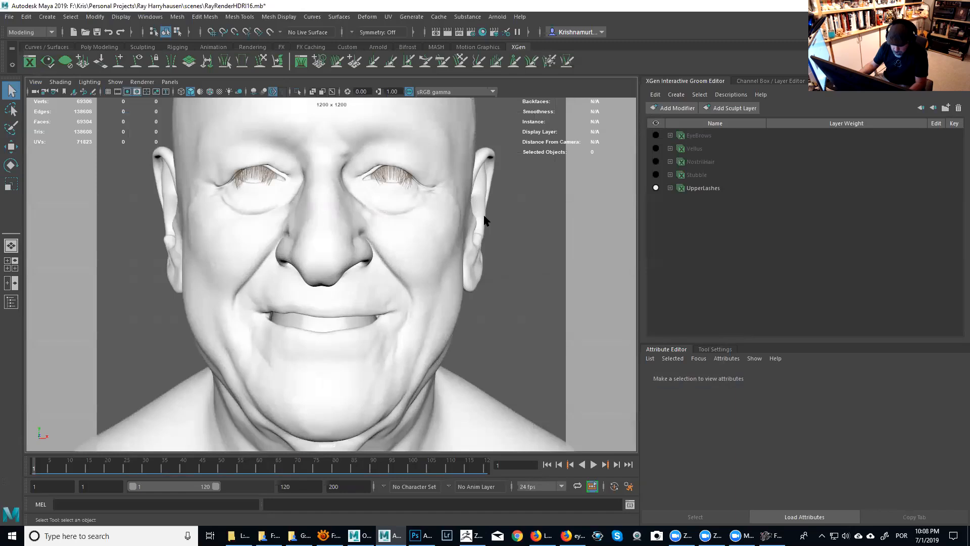
right_click_drag(484, 216, 613, 407, "alt")
middle_click_drag(468, 269, 465, 277, "alt")
left_click(413, 149)
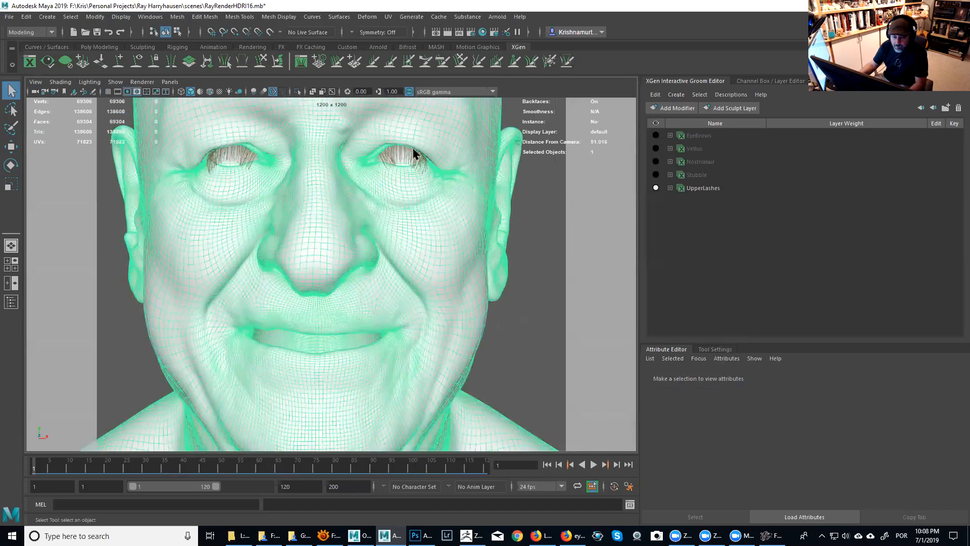
key("f")
right_click_drag(397, 173, 460, 295, "alt")
middle_click_drag(444, 194, 429, 333, "alt")
mouse_move(431, 280)
right_mouse_down("alt")
mouse_move(462, 326)
mouse_move(419, 308)
mouse_move(445, 324)
right_mouse_up("alt")
left_click(670, 188)
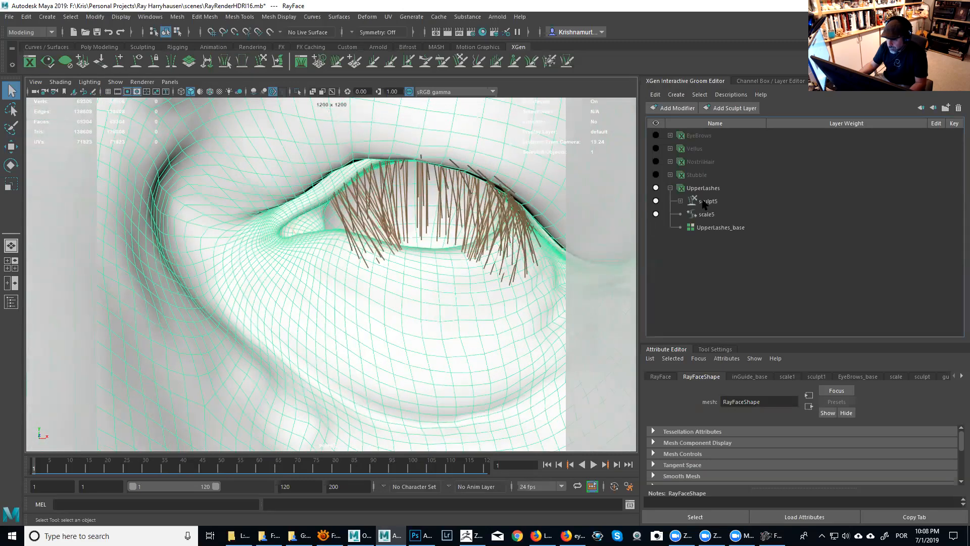
left_click(702, 189)
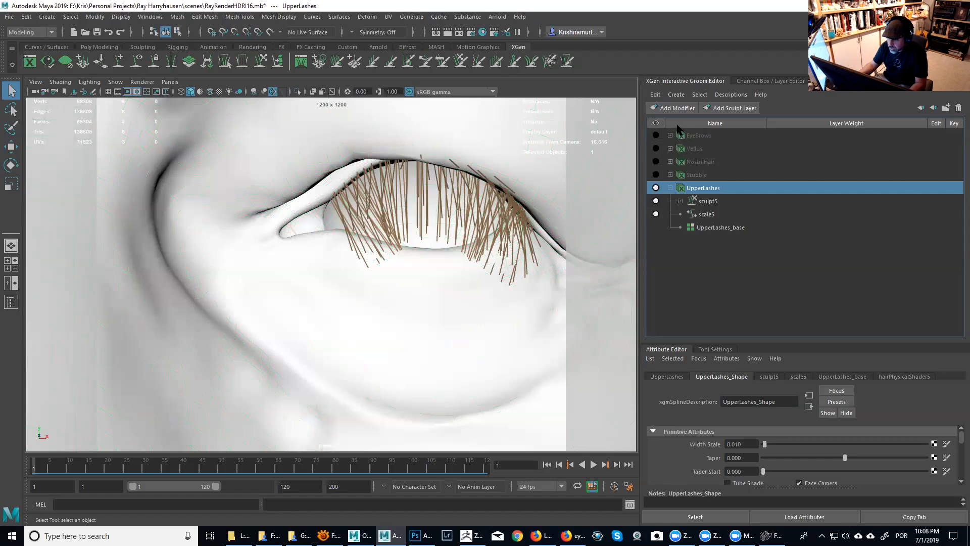
left_click(678, 108)
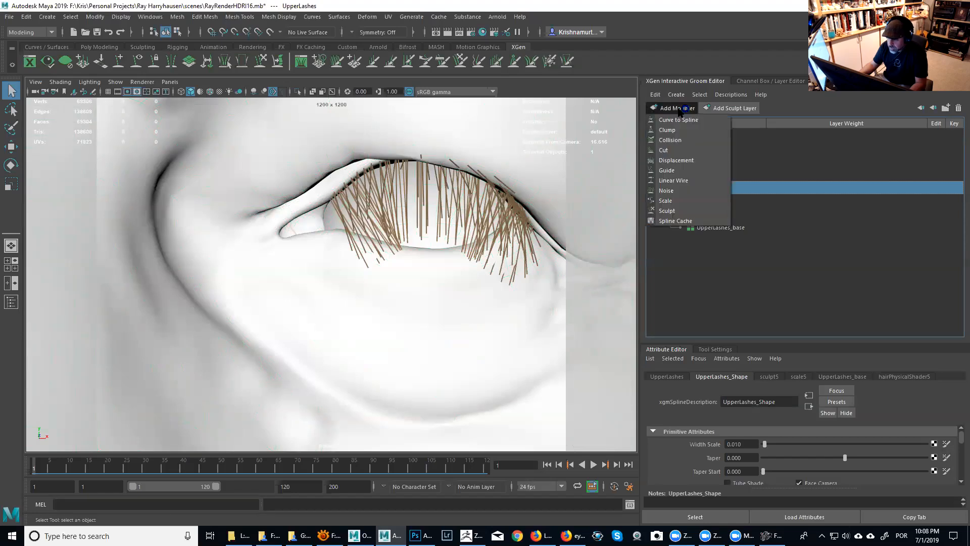
left_click(667, 170)
left_click(703, 202)
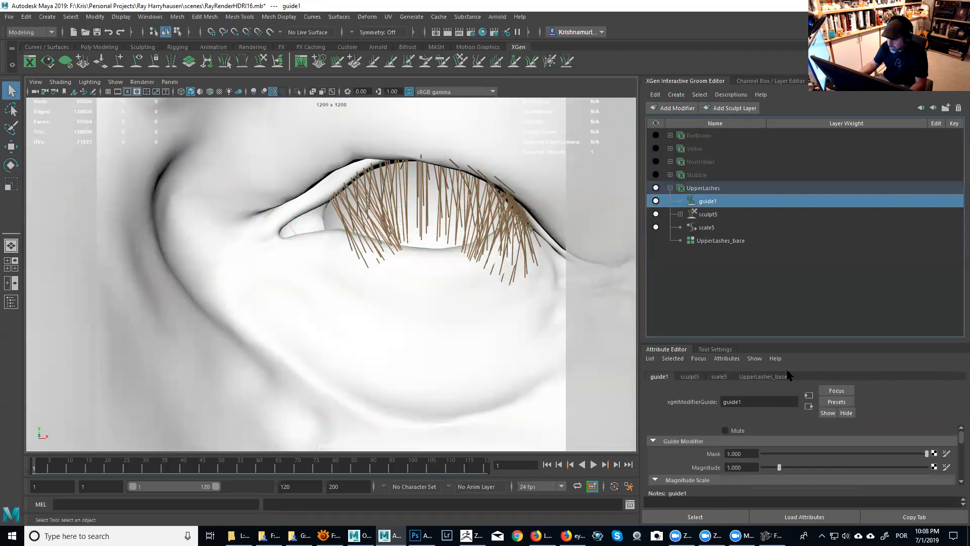
Step: Create an input guide for guide1 and enable editing of Sculpt Layer 1 in its sculpt6 modifier
left_click_drag(961, 437, 960, 456)
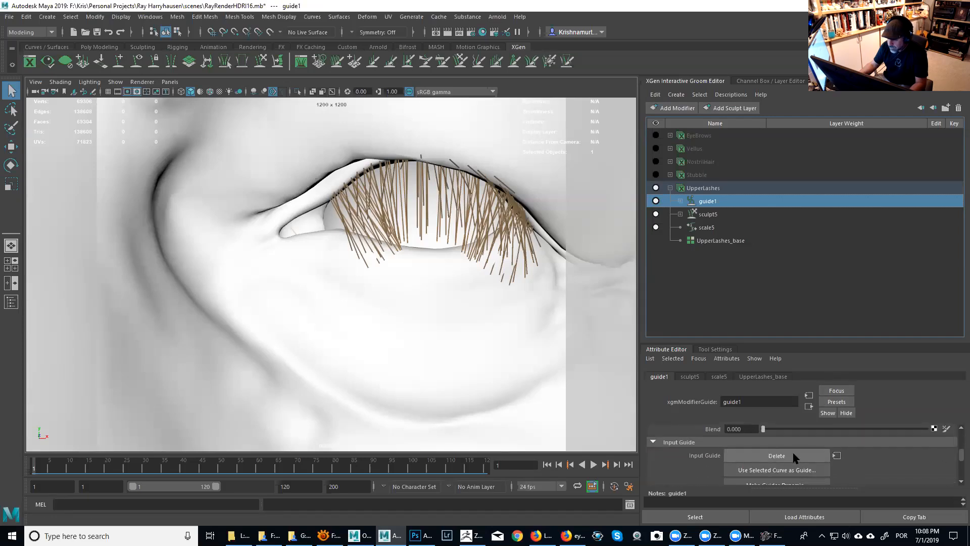
left_click(680, 201)
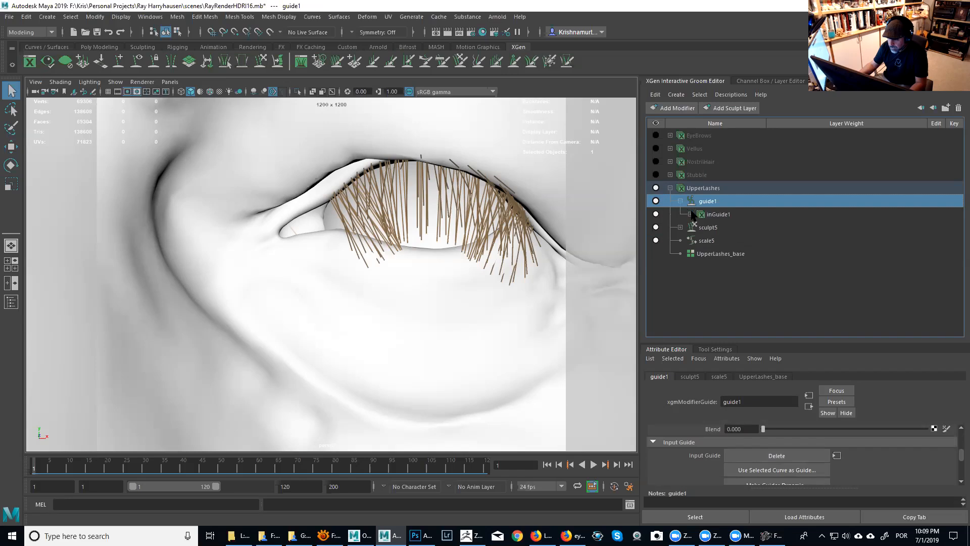
left_click(691, 215)
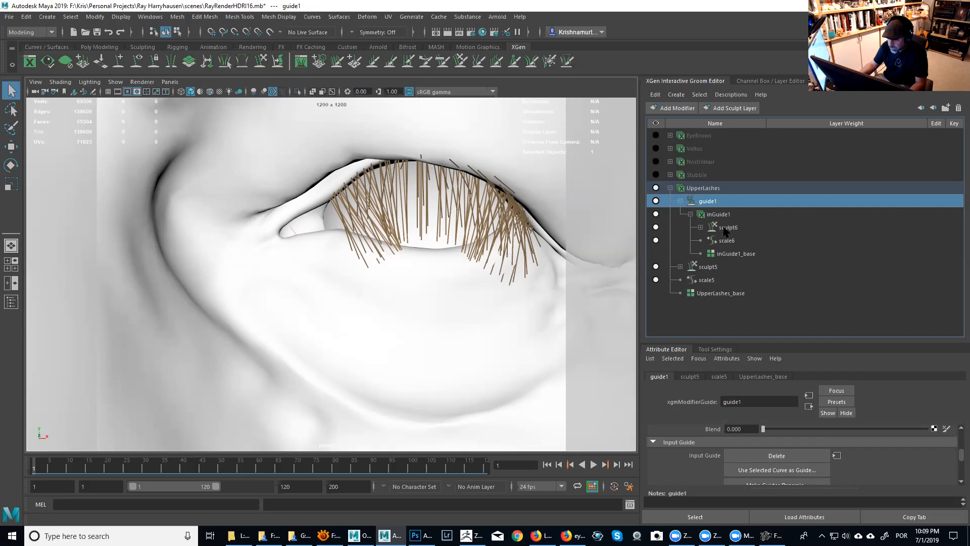
left_click(727, 227)
left_click(700, 228)
left_click(936, 240)
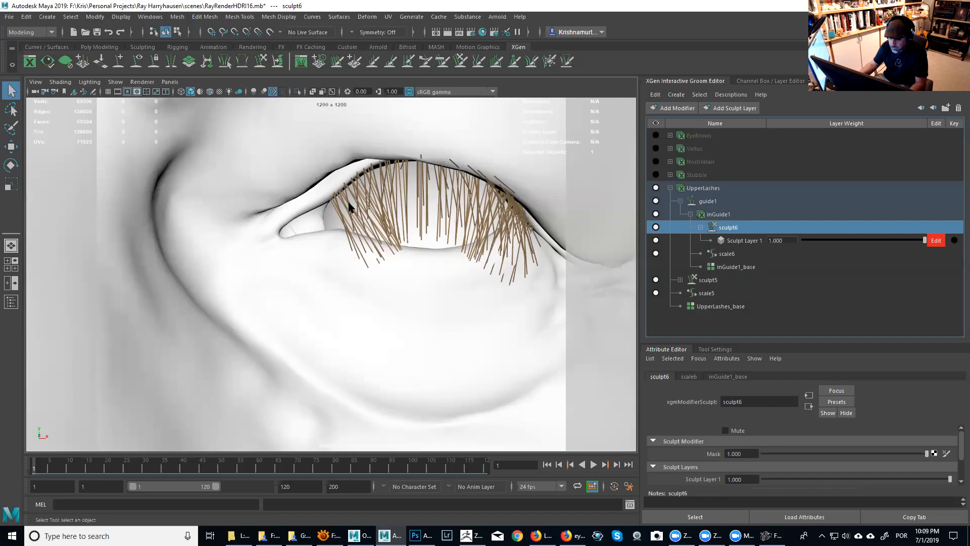
Step: Activate the Comb brush for grooming the guides on the upper lashes
scroll(382, 202, "down", 3)
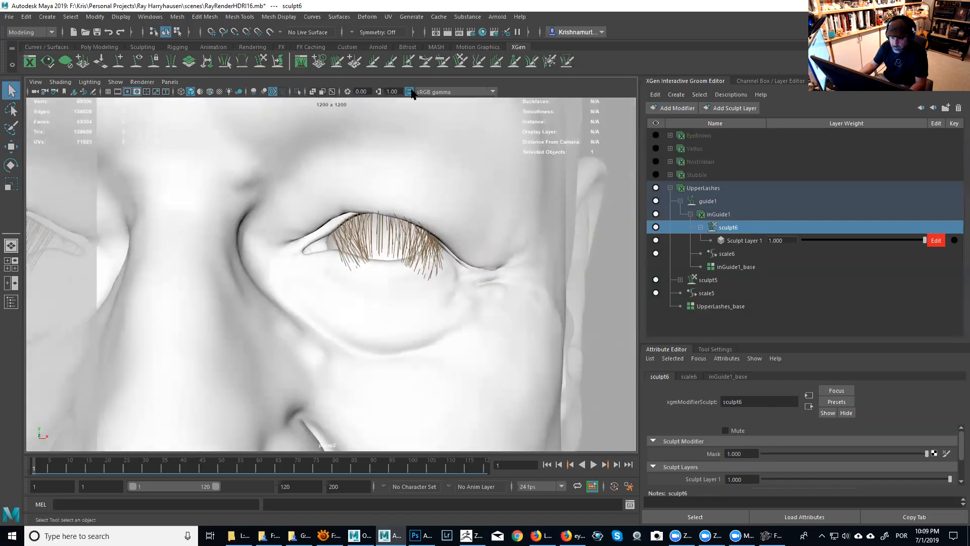
left_click(460, 60)
left_click(442, 62)
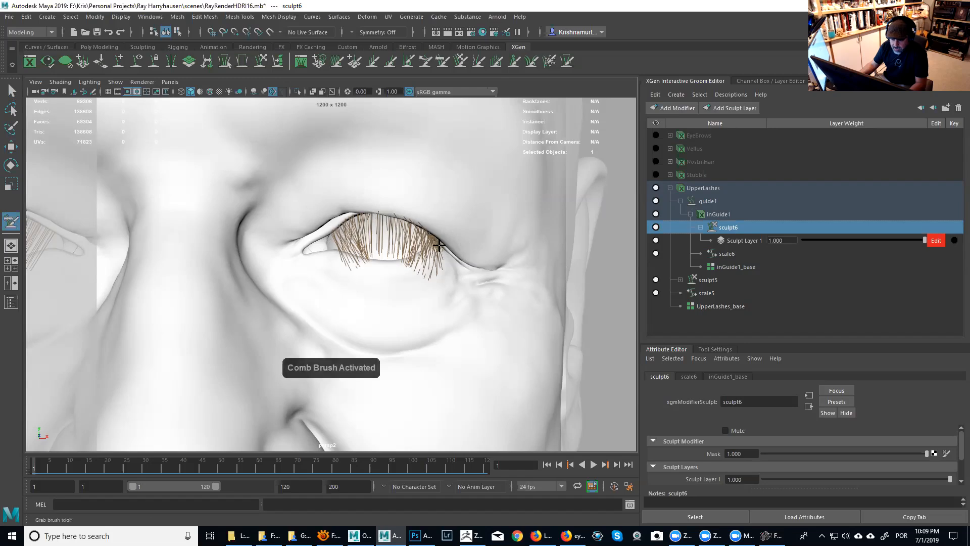
middle_click_drag(390, 255, 506, 249, "alt")
mouse_move(396, 245)
right_mouse_down("alt")
mouse_move(325, 222)
mouse_move(332, 243)
mouse_move(415, 261)
right_mouse_up("alt")
middle_click_drag(415, 261, 402, 246, "alt")
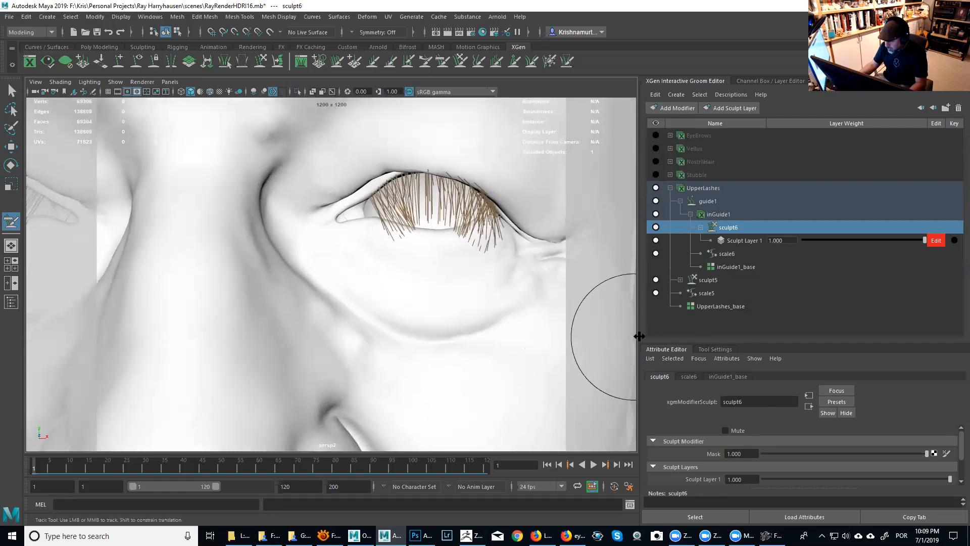
Step: Delete the input guide of guide1 and create a fresh one
left_click(709, 202)
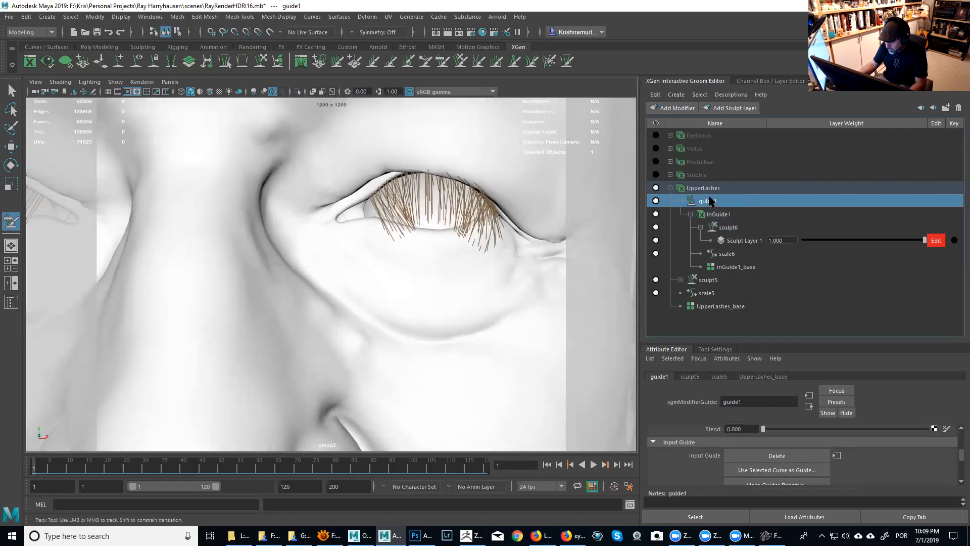
left_click(802, 455)
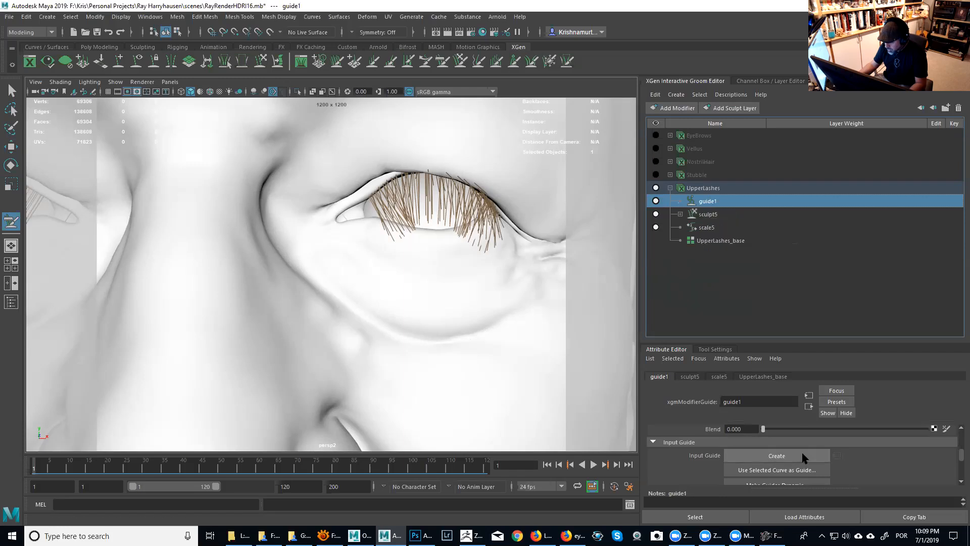
left_click(786, 457)
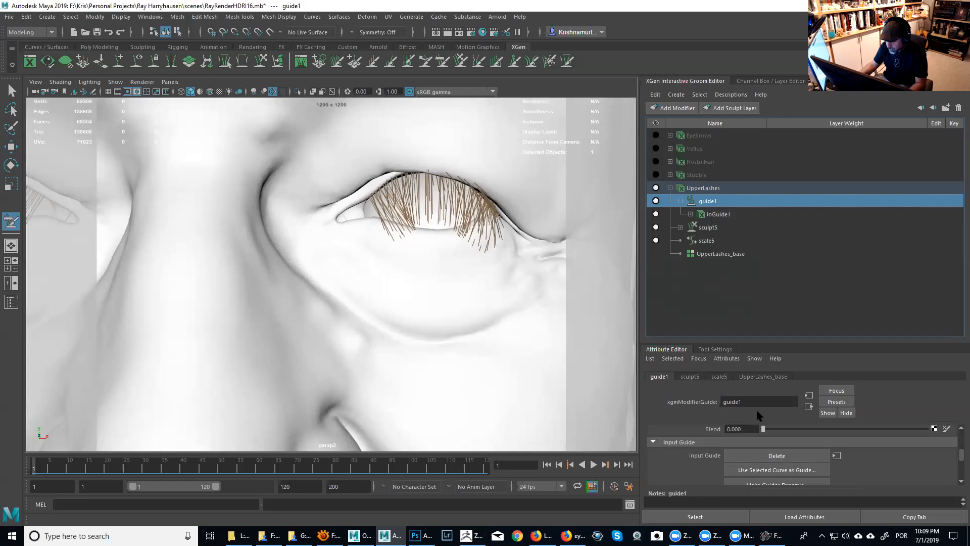
Step: Inspect the modifiers inside inGuide1, and delete this input guide from guide1
left_click(836, 456)
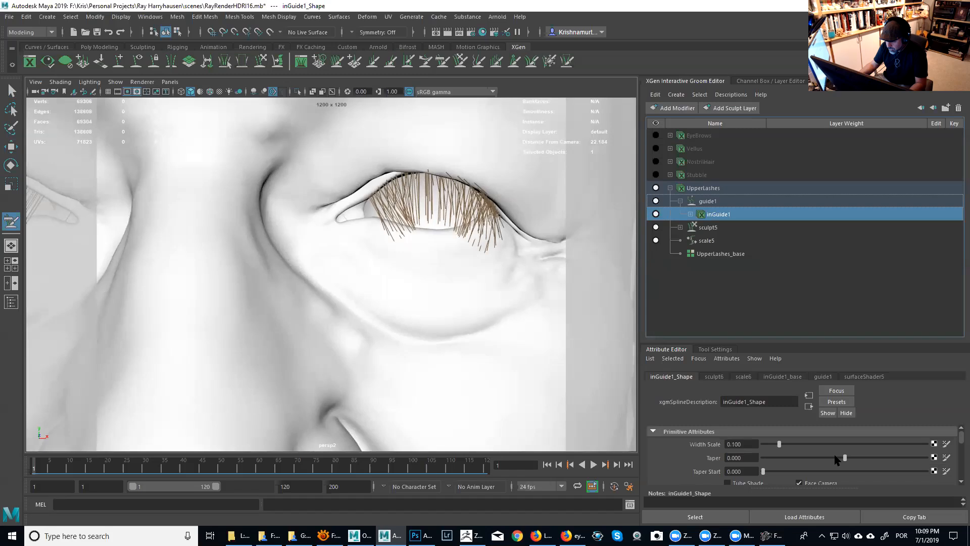
left_click(708, 202)
left_click(705, 215)
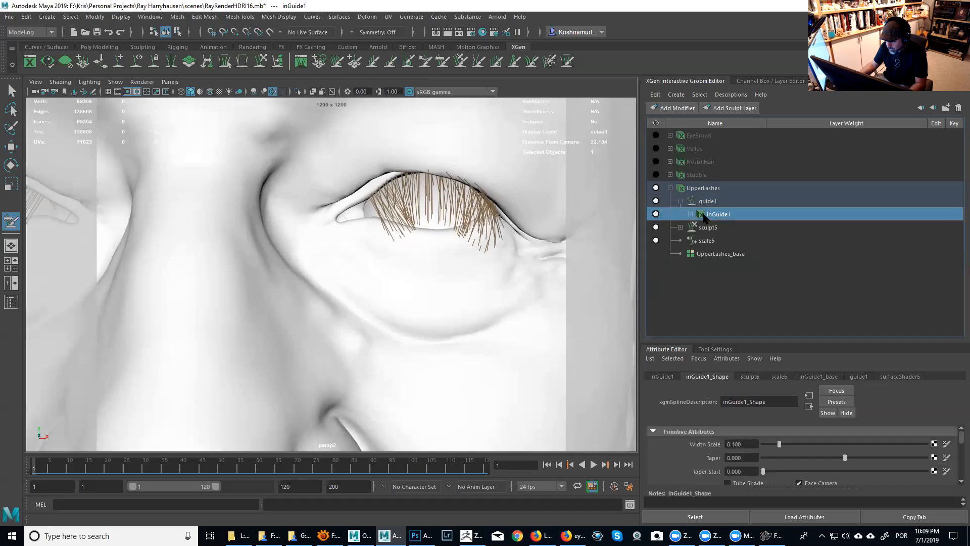
left_click(691, 215)
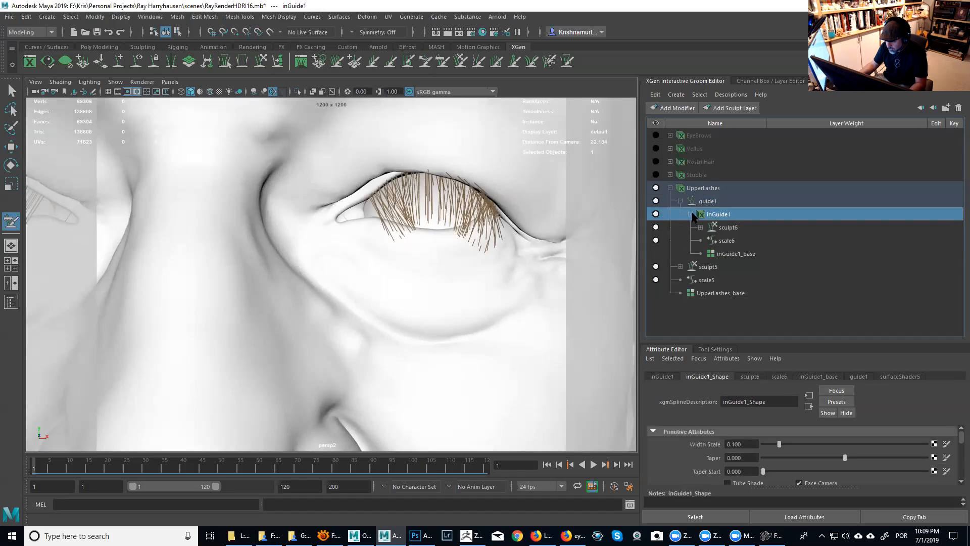
left_click(709, 202)
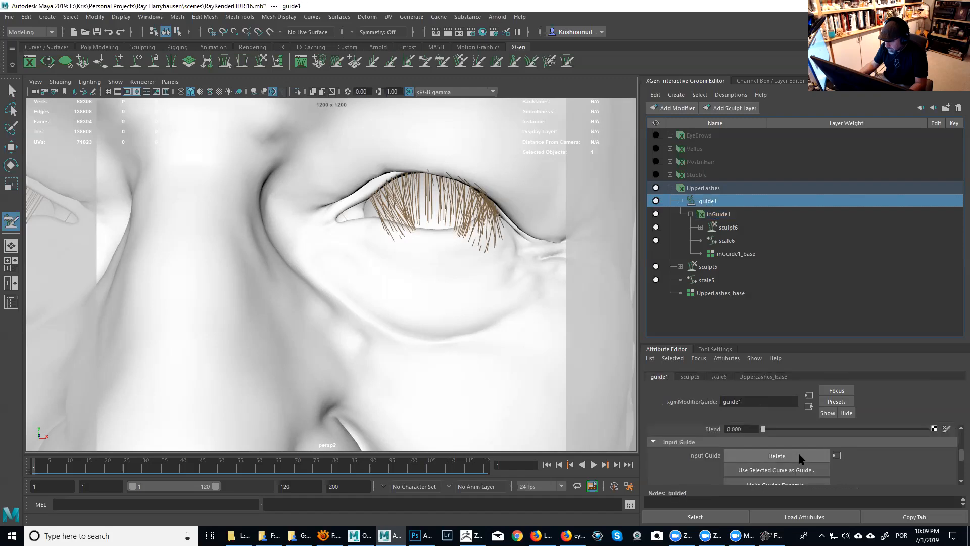
left_click(806, 457)
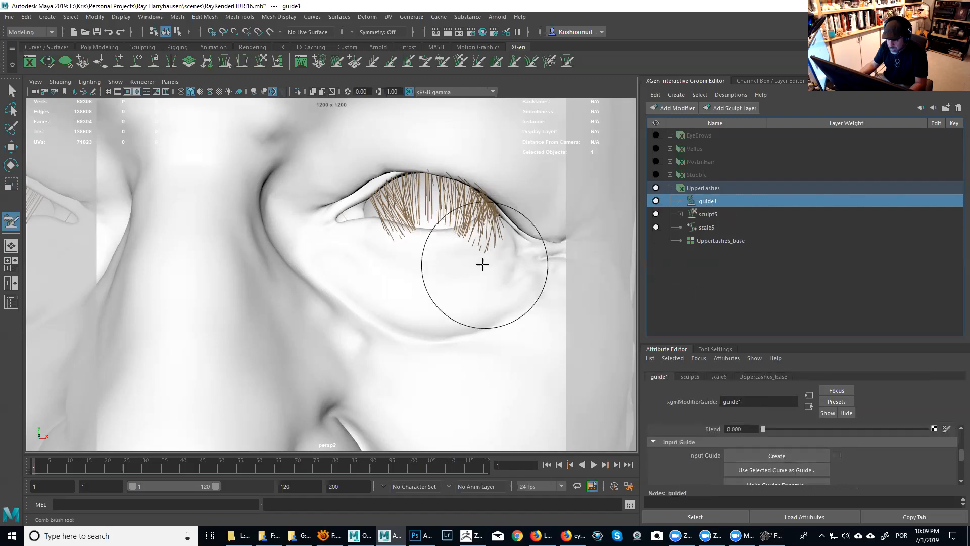
Step: Examine the upper lashes and their roots along the eyelid from below and from the front
scroll(459, 225, "down", 3)
left_click_drag(459, 225, 491, 227, "alt")
left_click_drag(489, 342, 463, 279, "alt")
right_click_drag(472, 279, 450, 349, "alt")
middle_click_drag(449, 349, 416, 371, "alt")
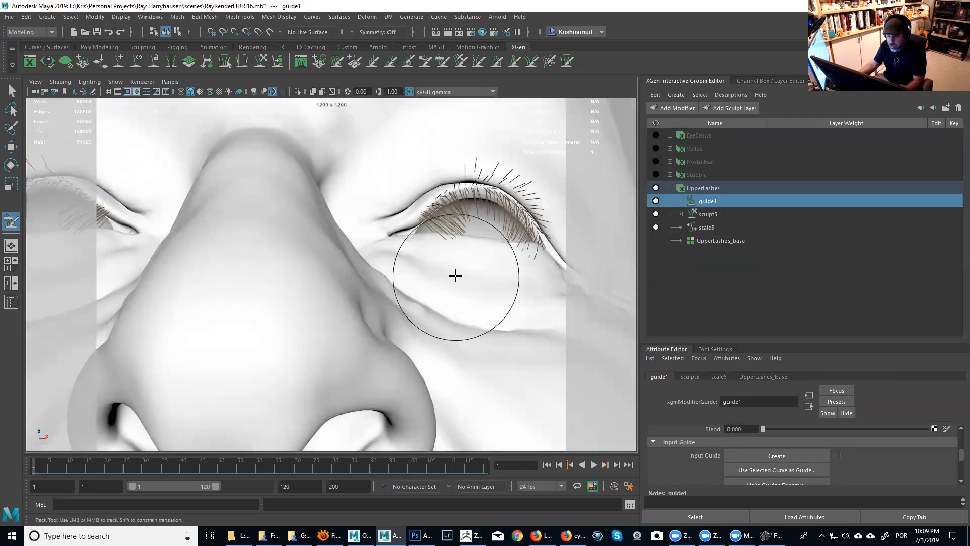
middle_click_drag(455, 276, 450, 290, "alt")
left_click_drag(450, 290, 442, 284, "alt")
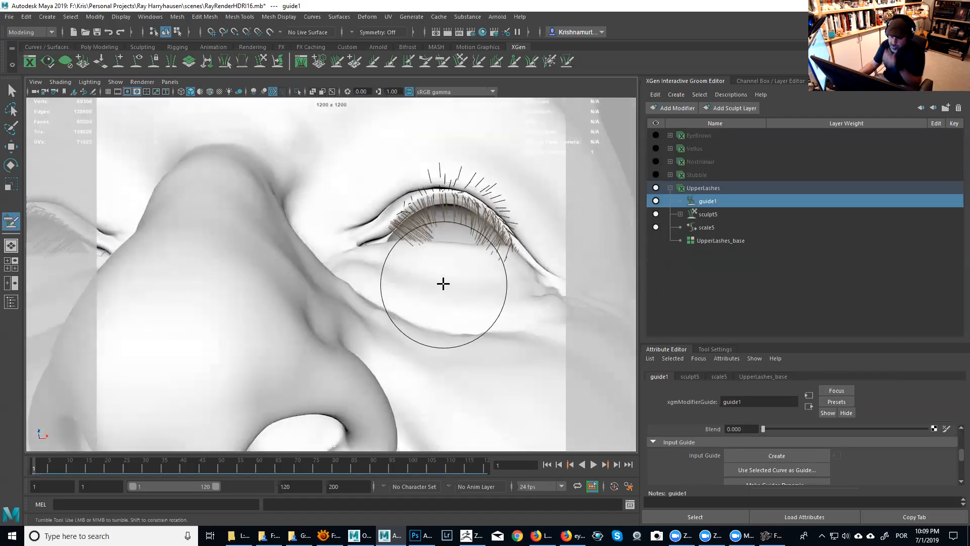
mouse_move(442, 279)
right_mouse_down("alt")
mouse_move(433, 279)
mouse_move(437, 294)
right_mouse_up("alt")
middle_click_drag(437, 294, 416, 316, "alt")
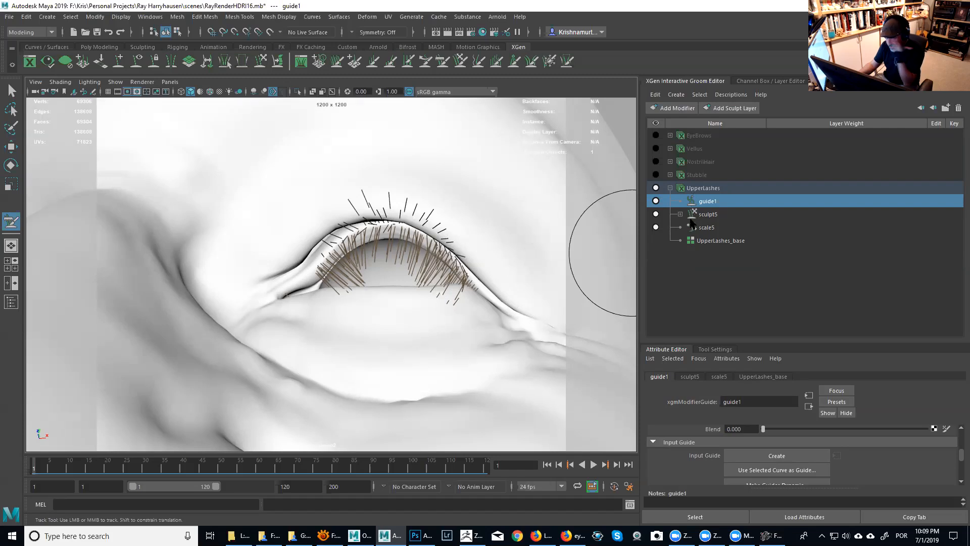
mouse_move(520, 286)
left_mouse_down("alt")
mouse_move(521, 312)
mouse_move(498, 349)
left_mouse_up("alt")
mouse_move(498, 348)
middle_mouse_down("alt")
mouse_move(538, 189)
mouse_move(542, 238)
middle_mouse_up("alt")
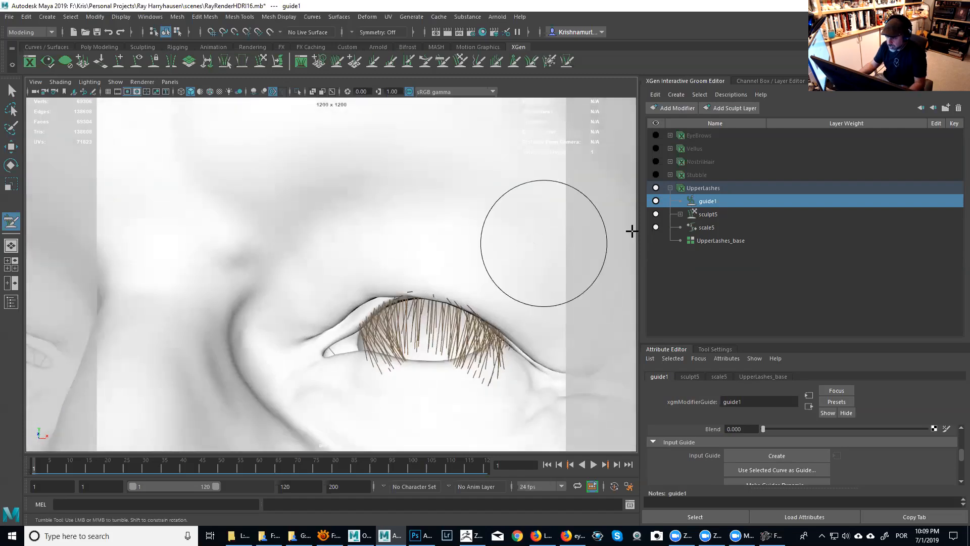
Step: Hide the UpperLashes description and switch from the Comb brush to the Select tool
left_click(655, 188)
mouse_move(444, 281)
left_mouse_down("alt")
mouse_move(467, 245)
mouse_move(455, 283)
mouse_move(407, 223)
mouse_move(416, 225)
left_mouse_up("alt")
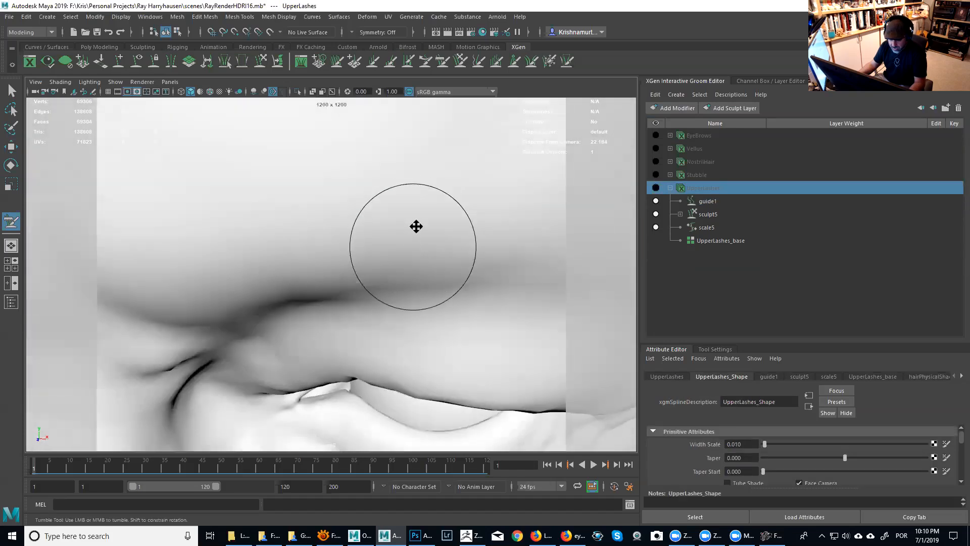
middle_click_drag(416, 225, 420, 266, "alt")
key("q")
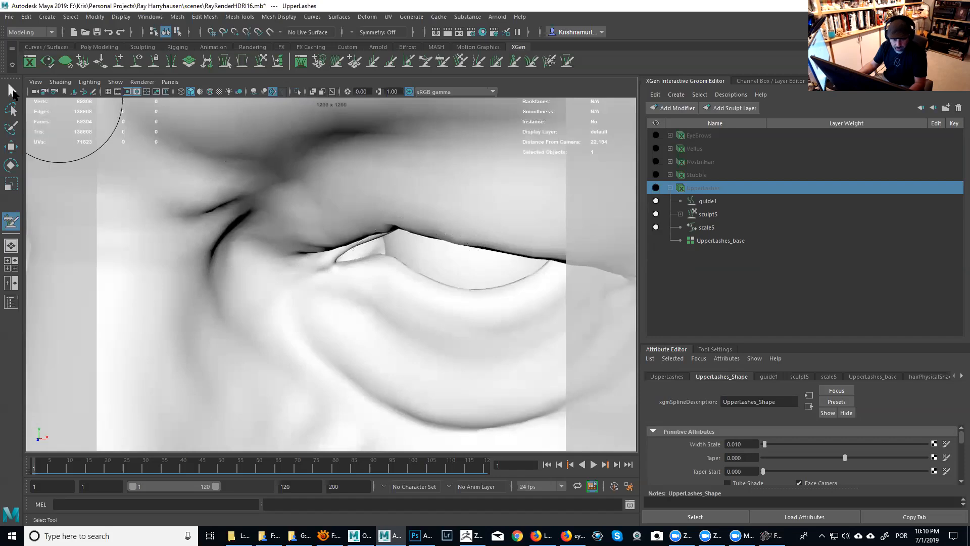
Step: Turn on topological symmetry for the RayFace mesh, using an edge on the centre line of the nose
left_click(404, 299)
right_click_drag(415, 264, 443, 299, "alt")
left_click_drag(355, 281, 375, 242, "alt")
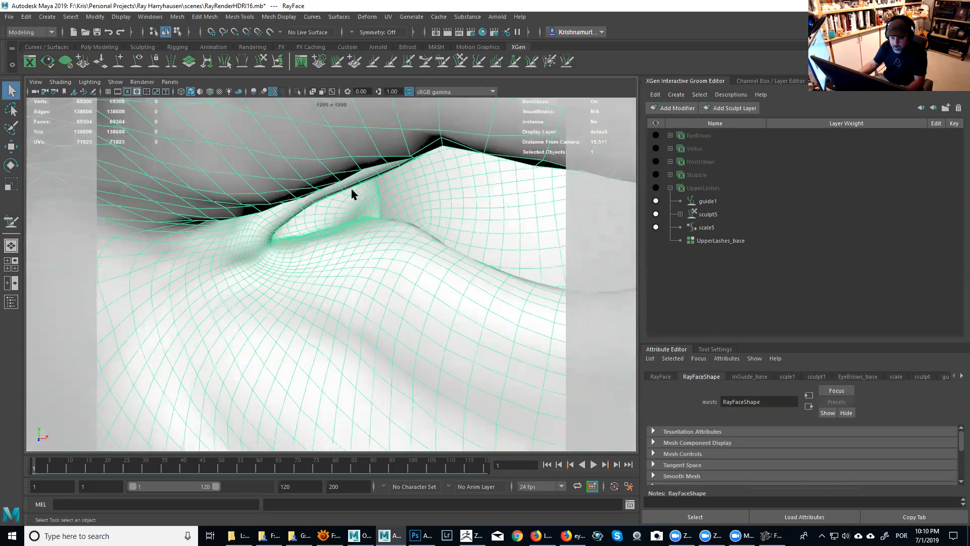
left_click(353, 33)
left_click(374, 102)
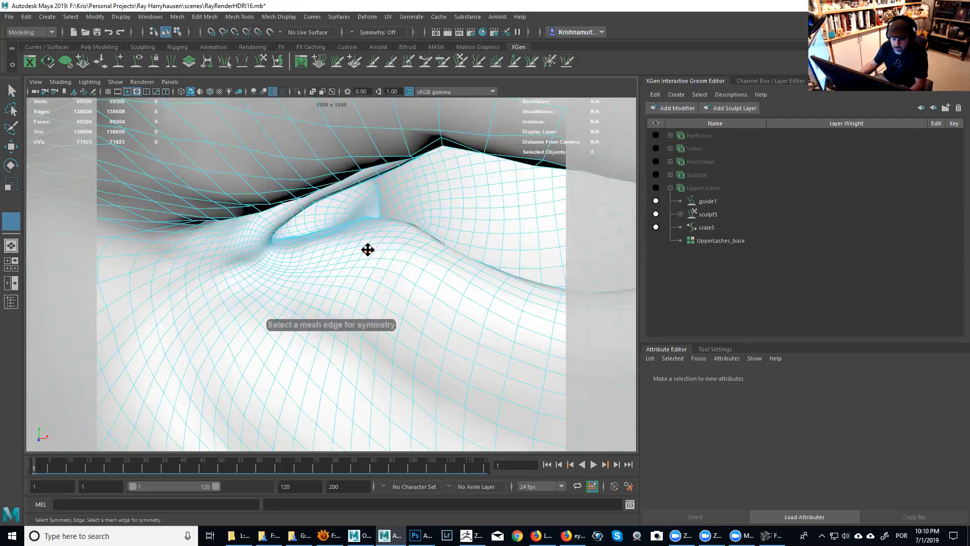
right_click_drag(368, 249, 305, 226, "alt")
middle_click_drag(405, 214, 581, 116, "alt")
right_click_drag(449, 212, 384, 203, "alt")
middle_click_drag(400, 176, 370, 78, "alt")
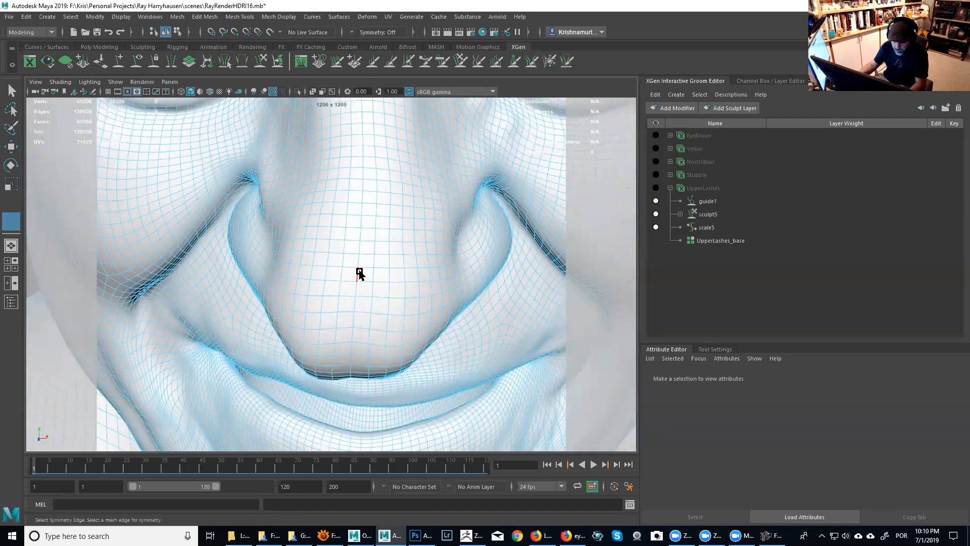
left_click(359, 273)
middle_click_drag(386, 207, 379, 205, "alt")
right_click_drag(379, 205, 366, 190, "alt")
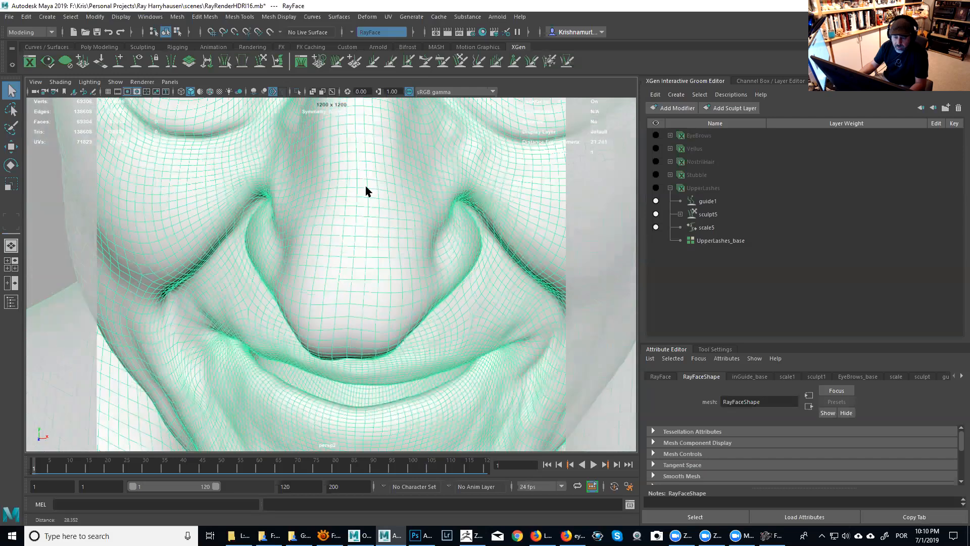
Step: Activate the Paint Selection tool in face mode near the lower eyelid and shrink its brush
middle_click_drag(352, 253, 321, 346, "alt")
right_click_drag(385, 326, 425, 352, "alt")
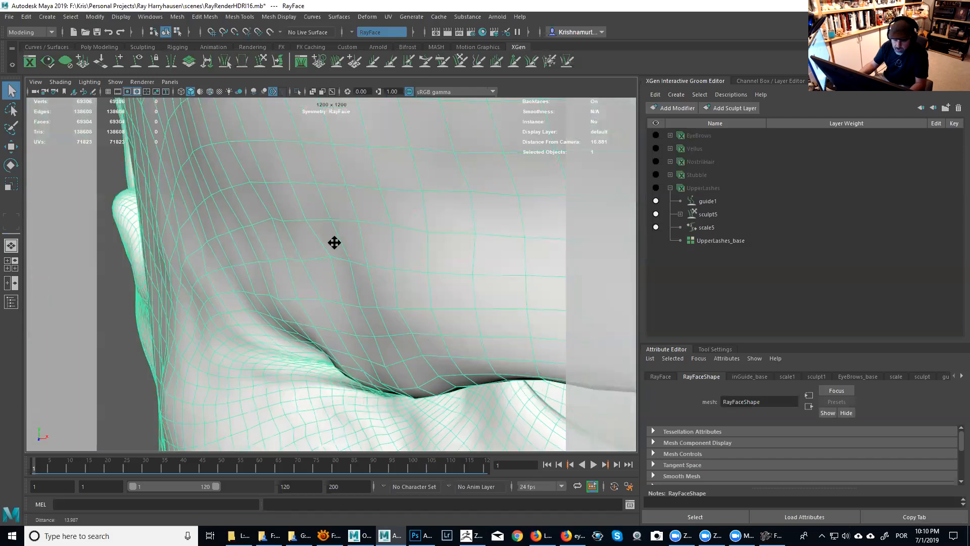
left_click_drag(334, 243, 344, 250, "alt")
right_click_drag(147, 194, 172, 203, "alt")
left_click(11, 127)
right_click_drag(334, 216, 332, 246, "alt")
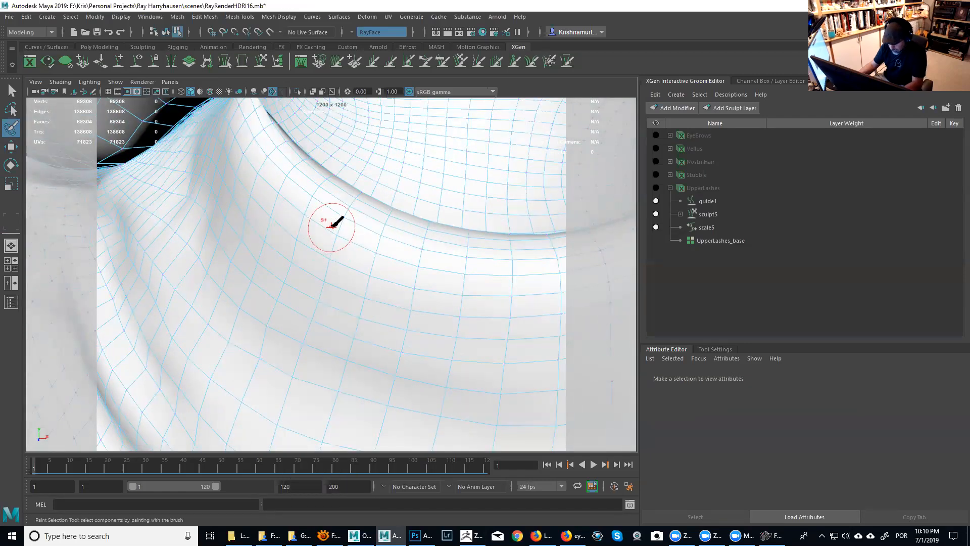
right_click_drag(331, 225, 332, 252)
key("b")
left_click_drag(364, 250, 353, 248)
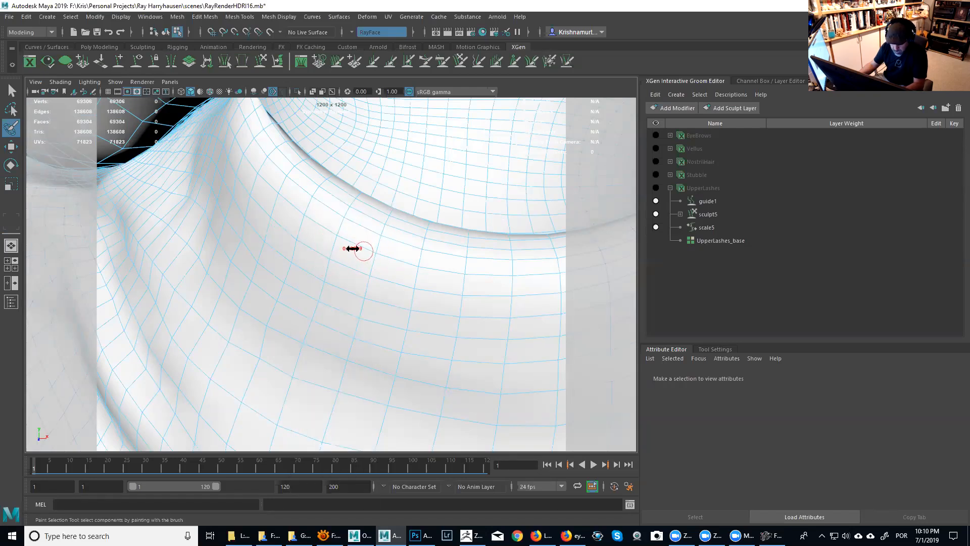
Step: Paint-select a strip of faces along the rim of the lower eyelid, with symmetry on
right_click_drag(359, 239, 338, 227, "alt")
middle_click_drag(338, 227, 340, 241, "alt")
mouse_move(340, 242)
left_mouse_down("alt")
mouse_move(308, 169)
mouse_move(264, 108)
mouse_move(274, 180)
mouse_move(270, 143)
mouse_move(318, 197)
left_mouse_up("alt")
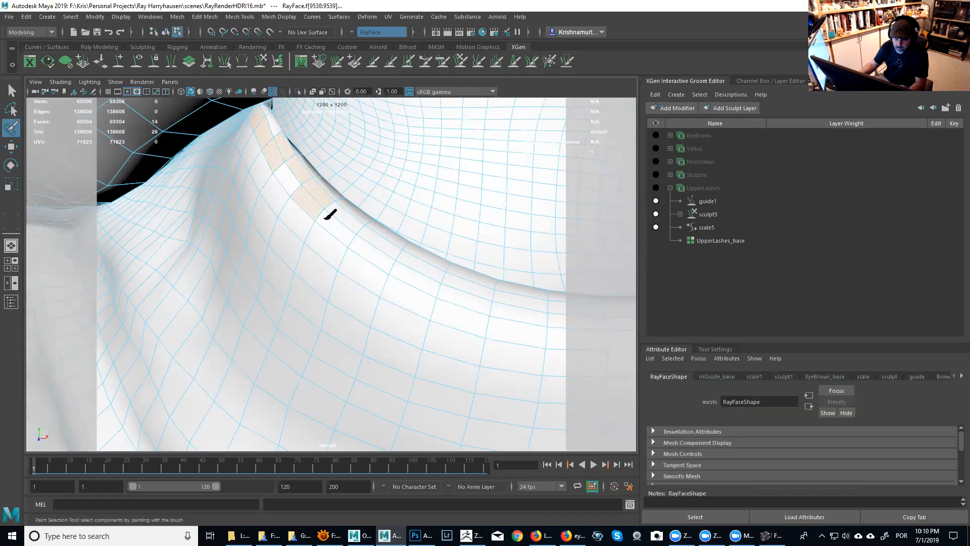
right_click_drag(399, 242, 334, 257, "alt")
middle_click_drag(340, 222, 257, 223, "alt")
right_click_drag(172, 232, 203, 236, "alt")
mouse_move(124, 218)
left_mouse_down()
mouse_move(139, 245)
mouse_move(173, 268)
mouse_move(156, 249)
mouse_move(217, 288)
mouse_move(254, 296)
mouse_move(373, 285)
mouse_move(478, 238)
mouse_move(440, 251)
mouse_move(410, 281)
mouse_move(342, 295)
mouse_move(375, 288)
left_mouse_up()
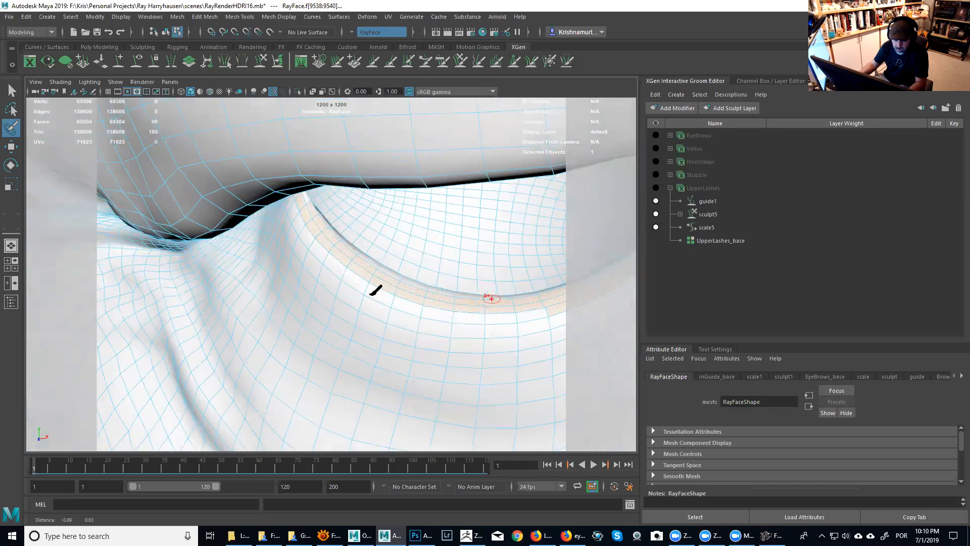
Step: Extend the painted face selection along the lower eyelid rim and check it on both eyes
left_click_drag(346, 232, 313, 208)
middle_click_drag(303, 194, 343, 268, "alt")
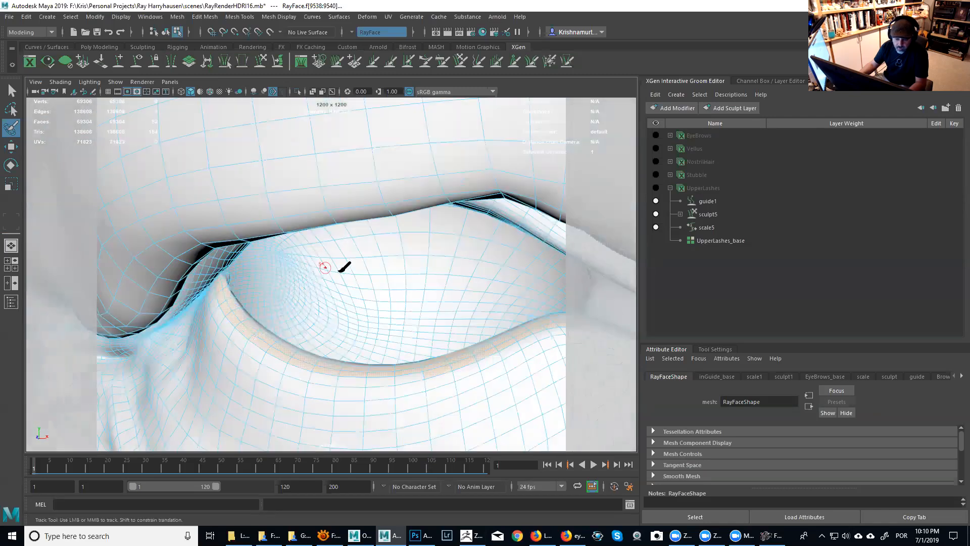
left_click_drag(344, 267, 337, 266, "alt")
left_click_drag(296, 304, 335, 379, "alt")
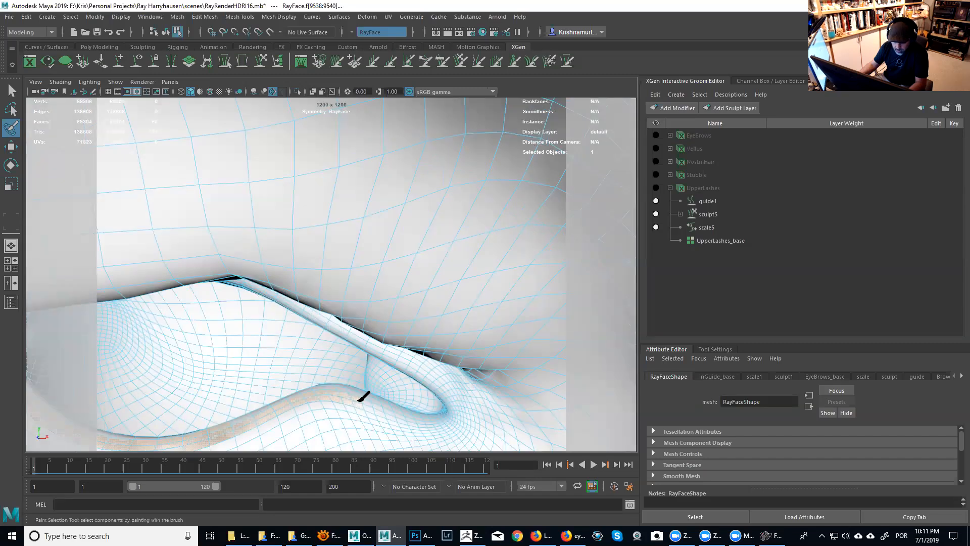
left_click_drag(433, 382, 461, 229, "alt")
right_click_drag(461, 229, 415, 216, "alt")
middle_click_drag(240, 192, 318, 219, "alt")
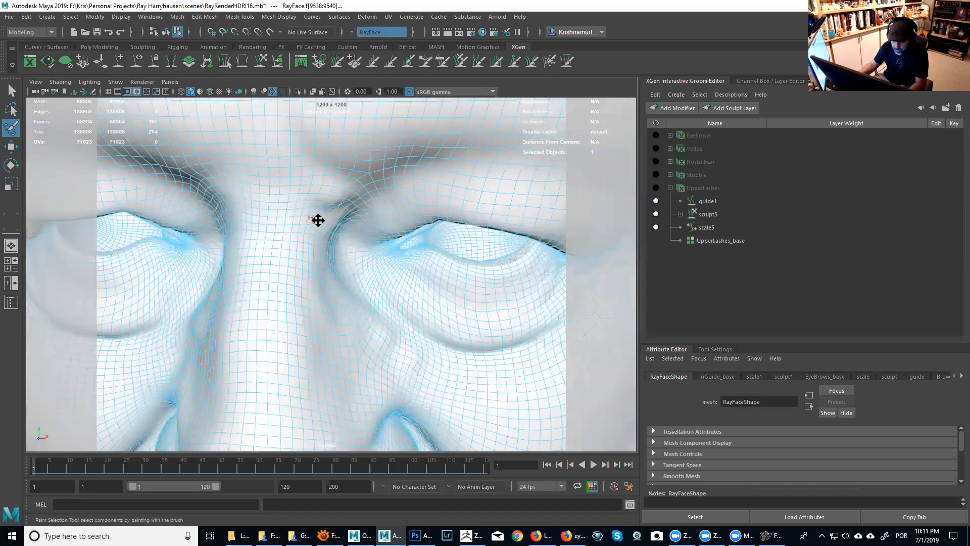
scroll(372, 245, "up", 5)
right_click_drag(304, 300, 440, 260, "alt")
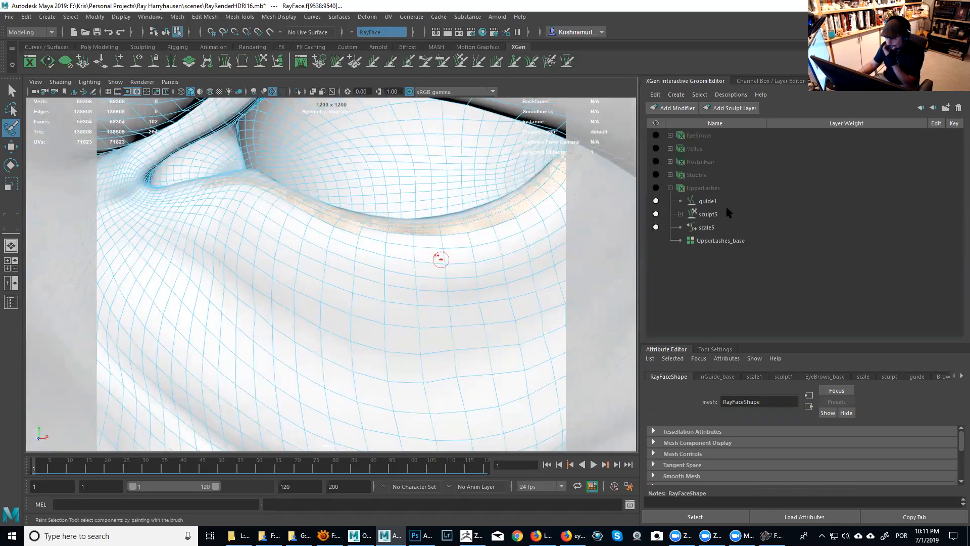
Step: Open the options for new interactive groom splines and name the description LowerLashes
left_click(676, 95)
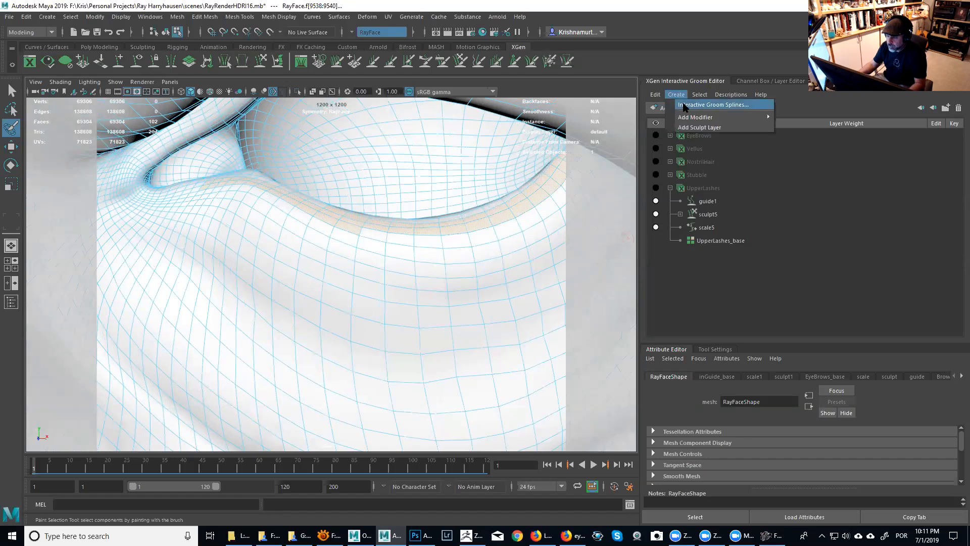
left_click(770, 101)
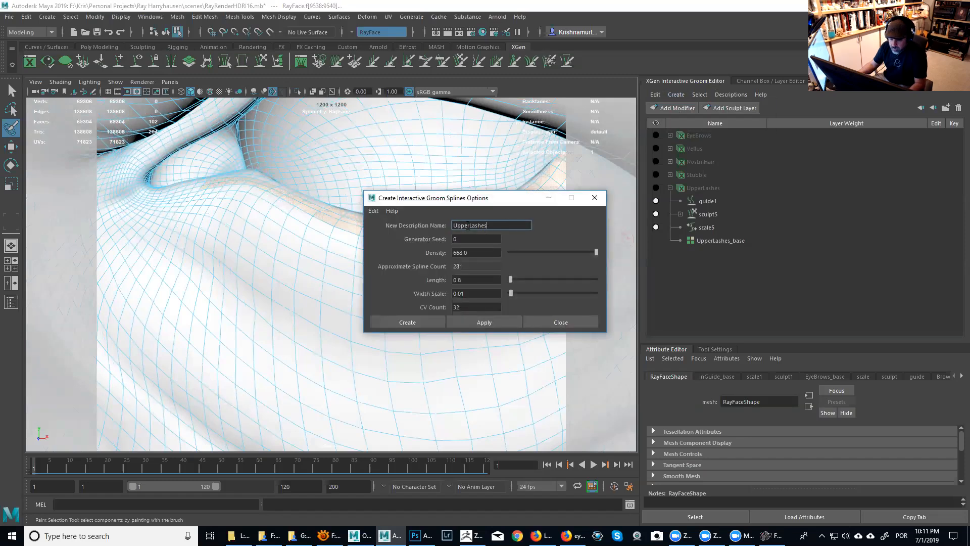
left_click_drag(443, 223, 422, 223)
type("Low")
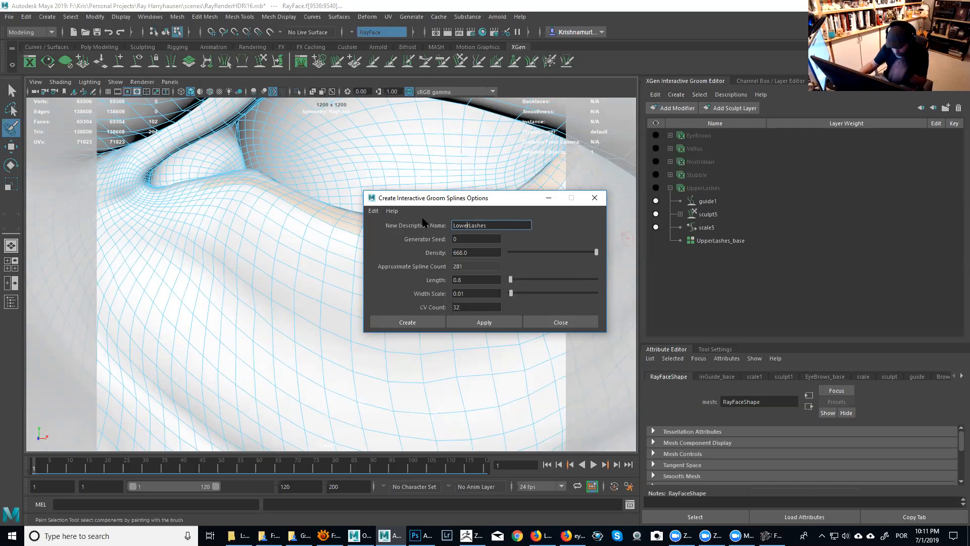
key("Tab")
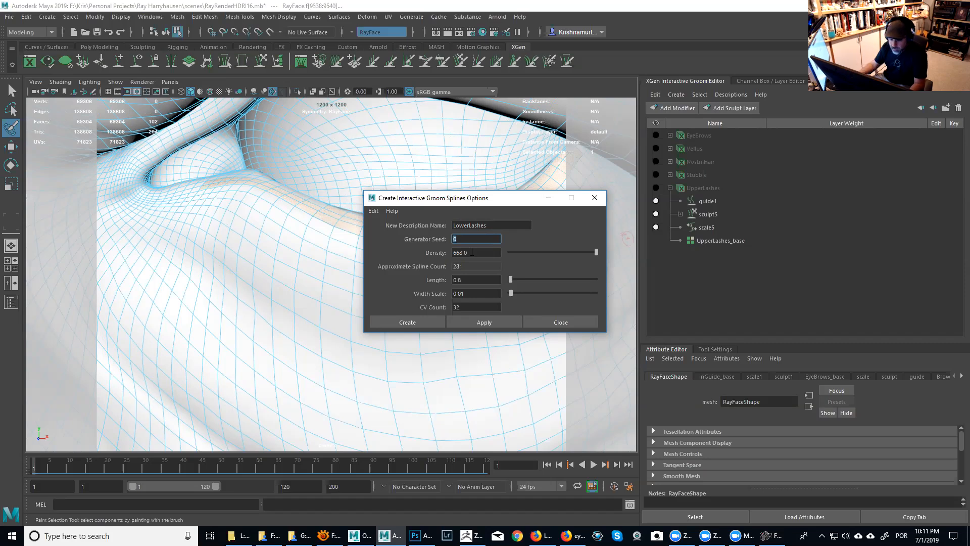
key("Tab")
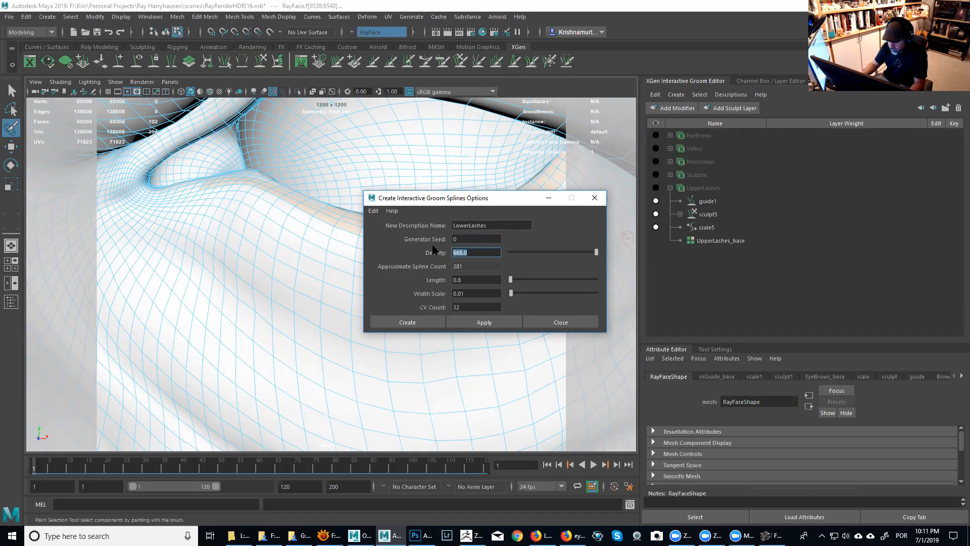
Step: Try densities of 400 and 350 for the new lower lash splines
key("Tab")
left_click(473, 251)
type("400")
key("Tab")
left_click(466, 253)
type("350")
key("Tab")
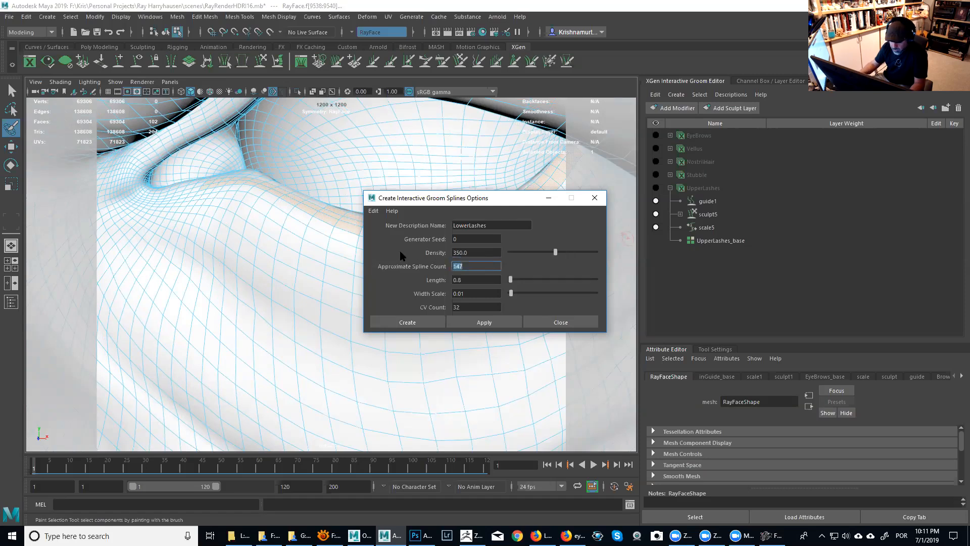
Step: Set the spline density to 355, generate the LowerLashes splines on the selected faces and close the options
left_click_drag(459, 252, 479, 257)
type("5")
key("Tab")
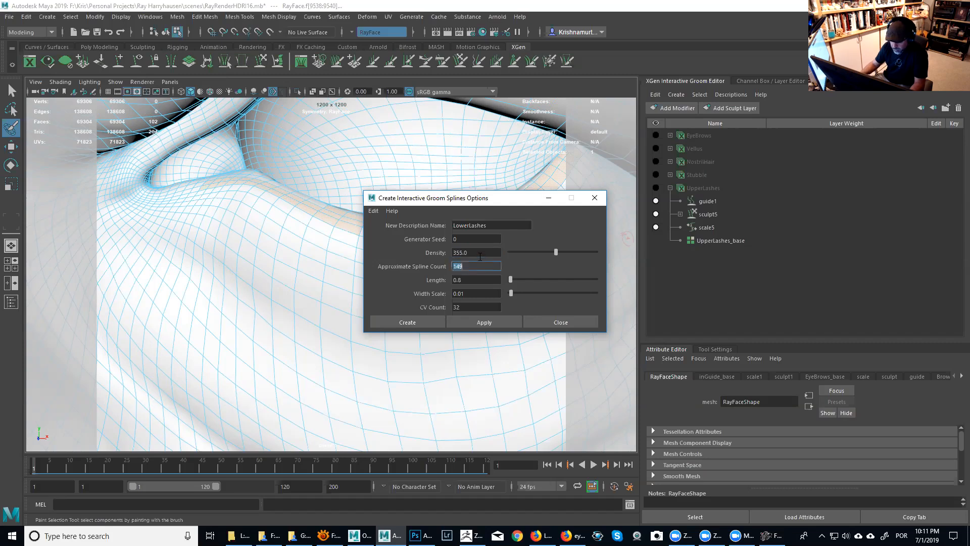
left_click(479, 323)
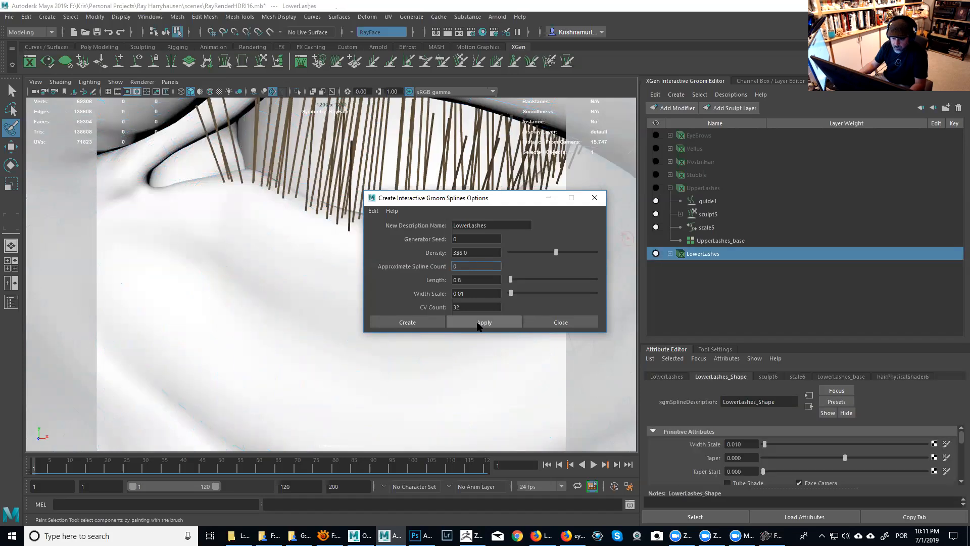
left_click(554, 324)
Step: Expand the LowerLashes description and add a Guide modifier to it
right_click_drag(538, 311, 437, 264, "alt")
left_click_drag(437, 264, 485, 262, "alt")
left_click(670, 253)
left_click(703, 253)
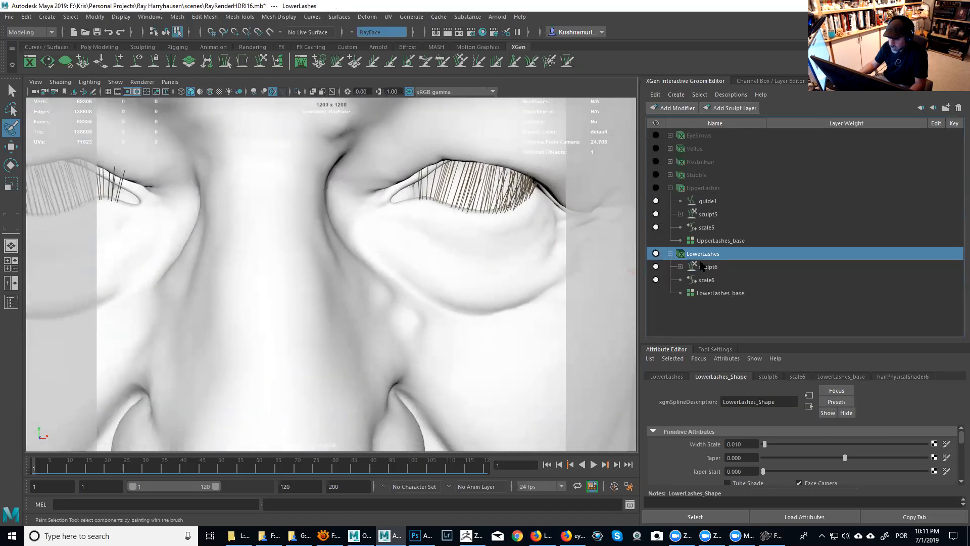
left_click(681, 109)
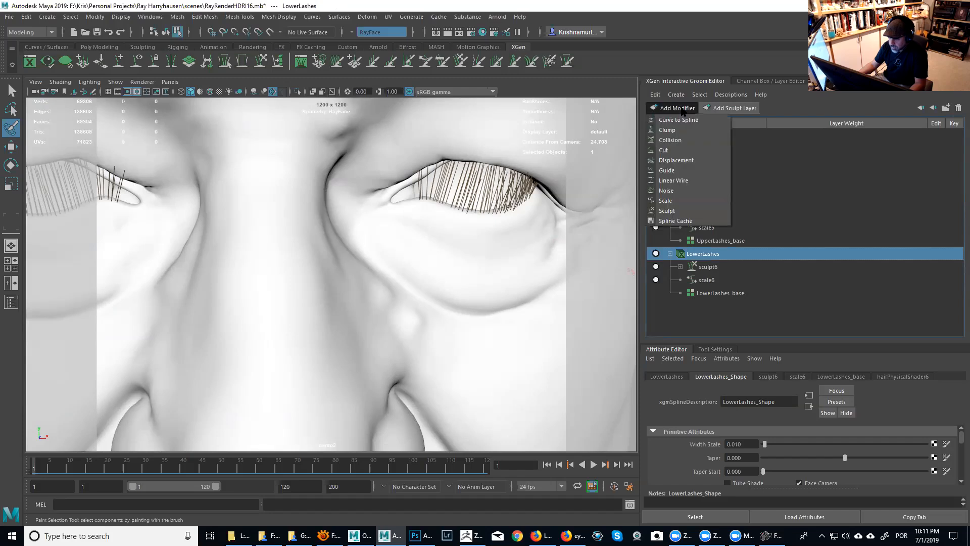
left_click(666, 170)
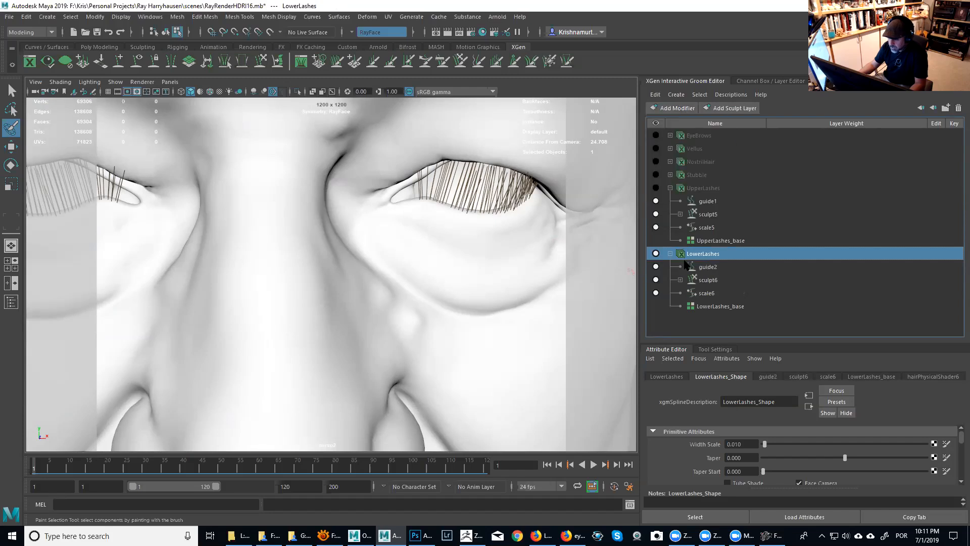
Step: Create the input guide for the guide2 modifier of LowerLashes
left_click(707, 268)
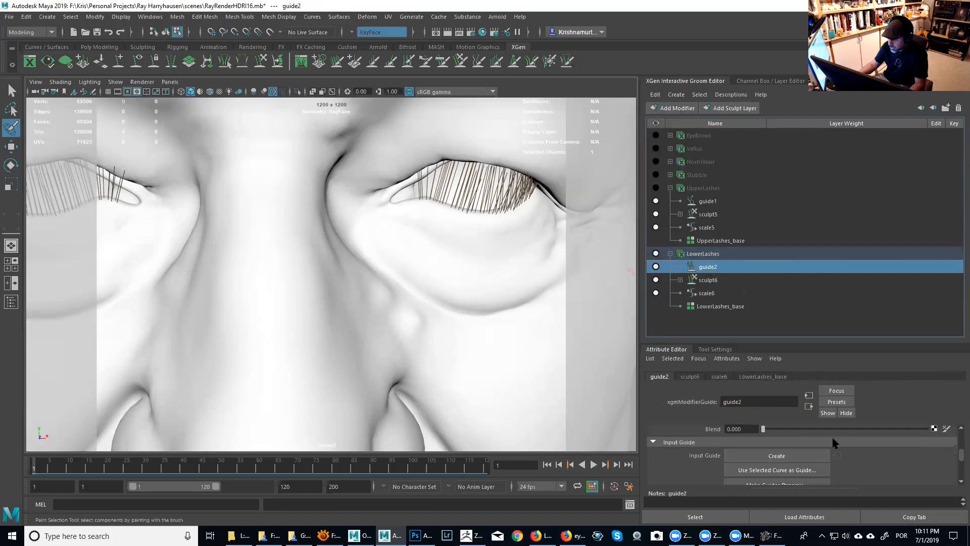
left_click(801, 455)
middle_click_drag(308, 288, 358, 309, "alt")
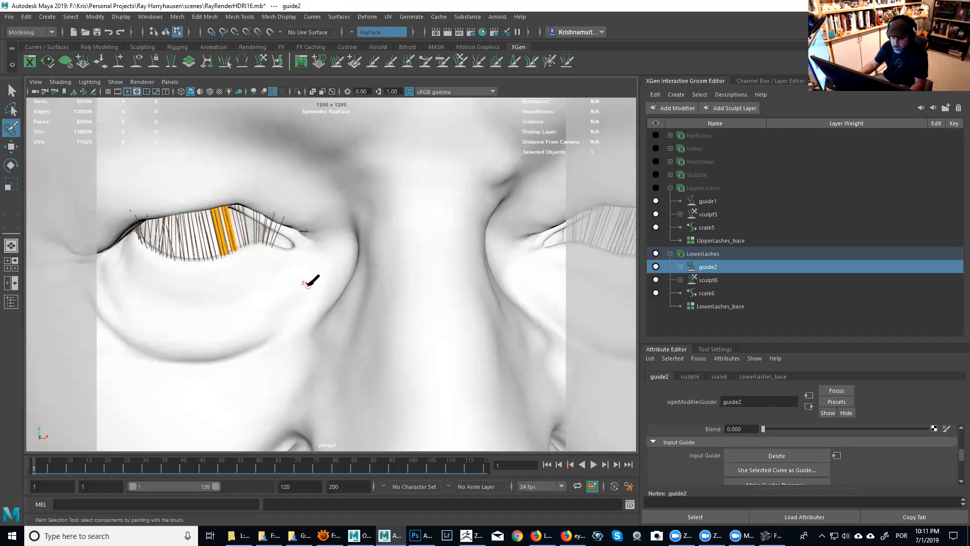
right_click_drag(327, 288, 350, 299, "alt")
middle_click_drag(351, 299, 400, 316, "alt")
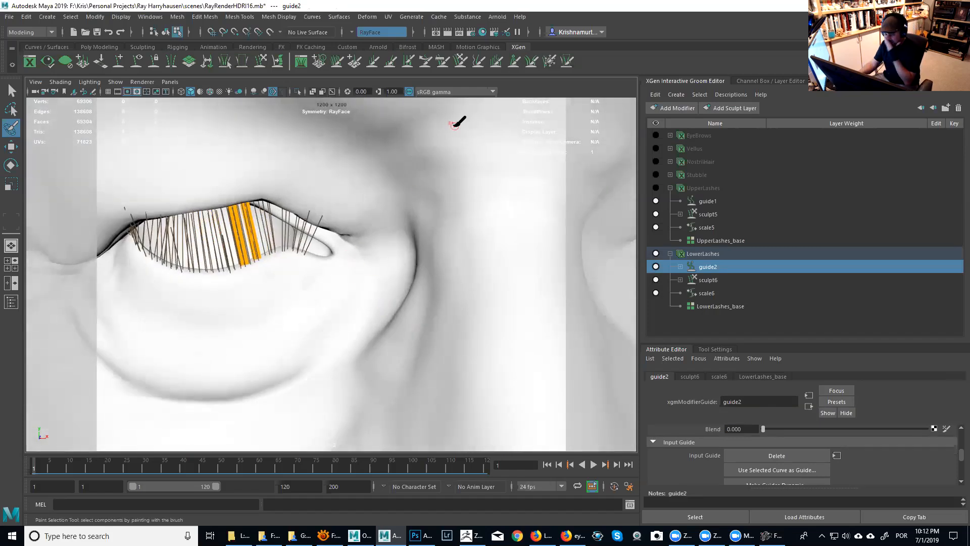
Step: Activate the Place brush, expand guide2 down to inGuide1's sculpt7 modifier, and enable editing on Sculpt Layer 1
left_click(355, 60)
left_click(680, 267)
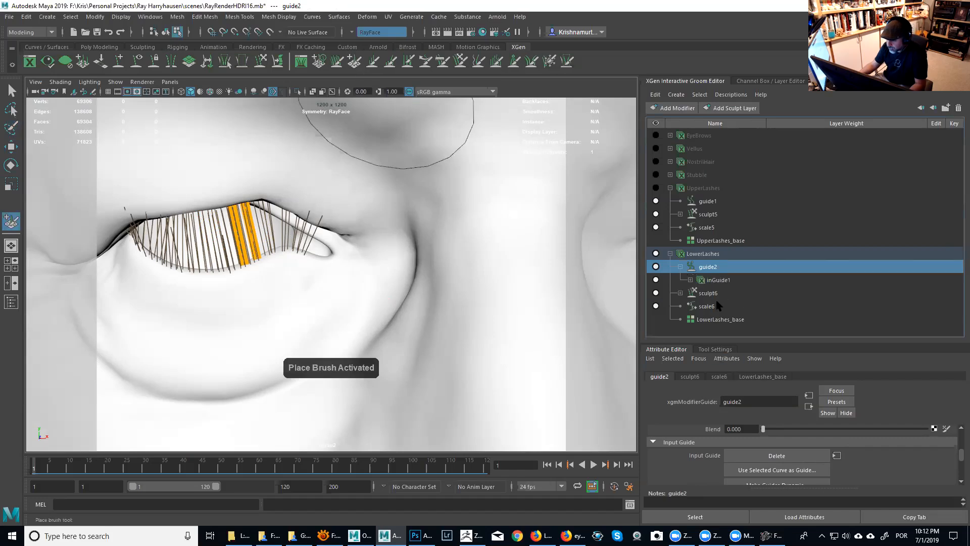
left_click(690, 279)
left_click(700, 293)
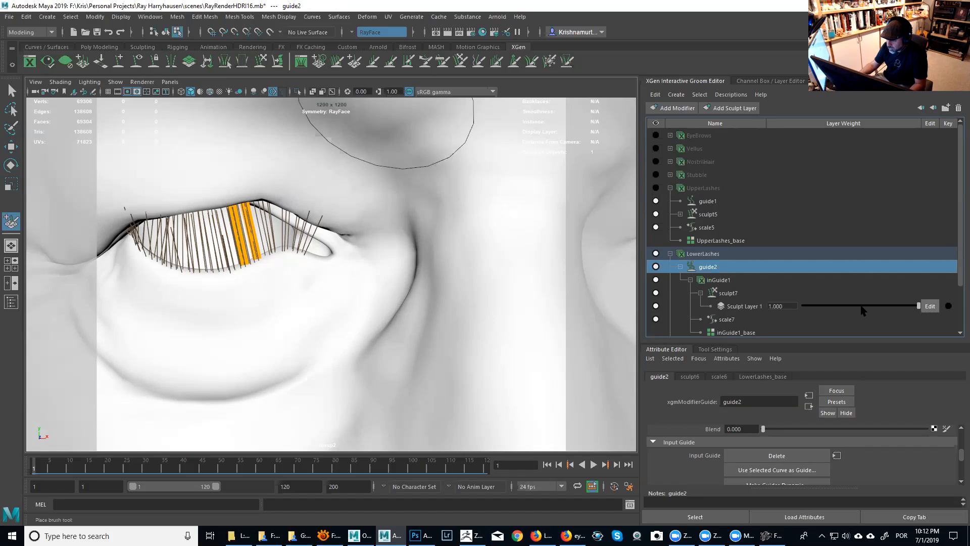
left_click_drag(960, 261, 960, 278)
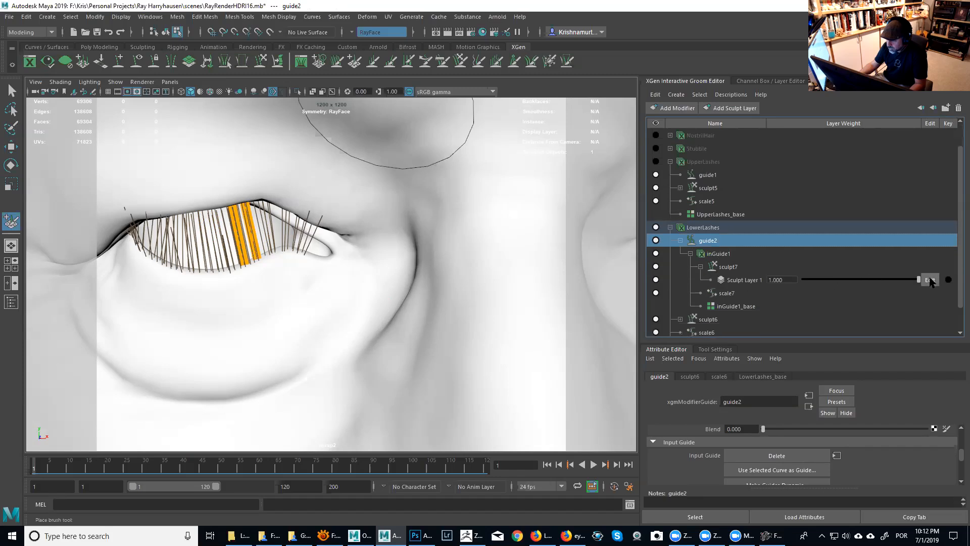
left_click(929, 280)
mouse_move(440, 282)
middle_mouse_down("alt")
mouse_move(293, 245)
mouse_move(162, 243)
middle_mouse_up("alt")
mouse_move(162, 243)
right_mouse_down("alt")
mouse_move(272, 260)
mouse_move(310, 162)
right_mouse_up("alt")
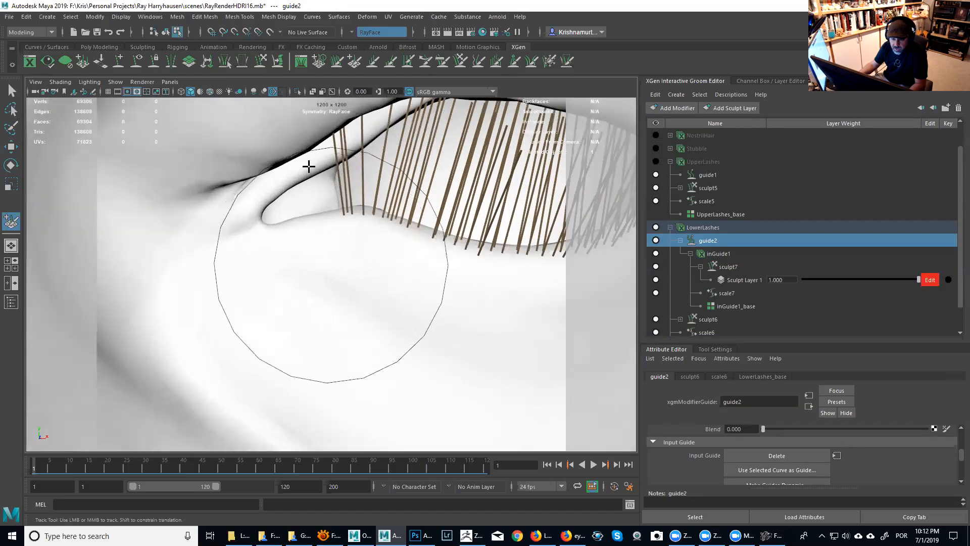
Step: Place a guide on the lower eyelid near the inner corner and check the guides on both eyes
left_click(354, 62)
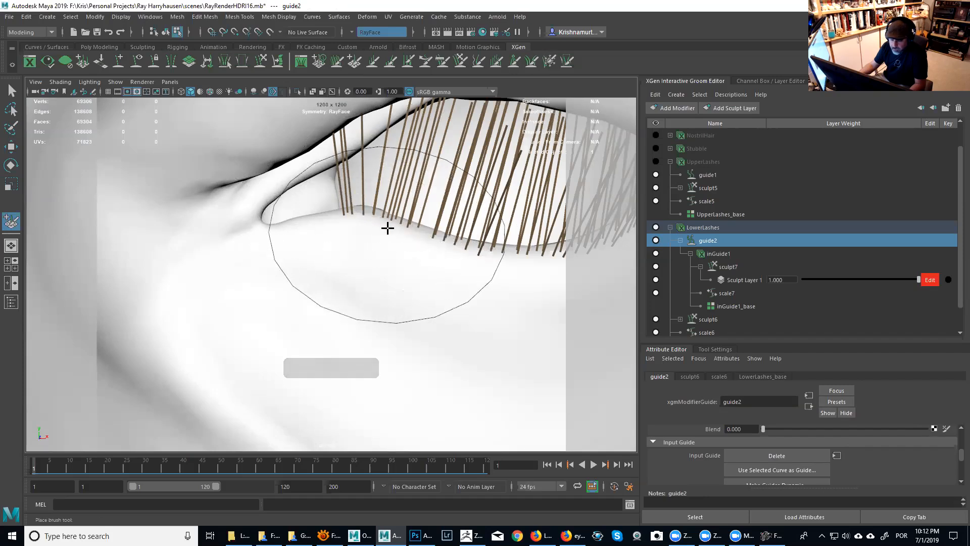
right_click_drag(387, 228, 411, 257, "alt")
left_click_drag(411, 258, 412, 265, "alt")
middle_click_drag(411, 264, 395, 213, "alt")
mouse_move(395, 213)
right_mouse_down("alt")
mouse_move(389, 224)
mouse_move(379, 218)
right_mouse_up("alt")
middle_click_drag(379, 217, 375, 165, "alt")
left_click(329, 296)
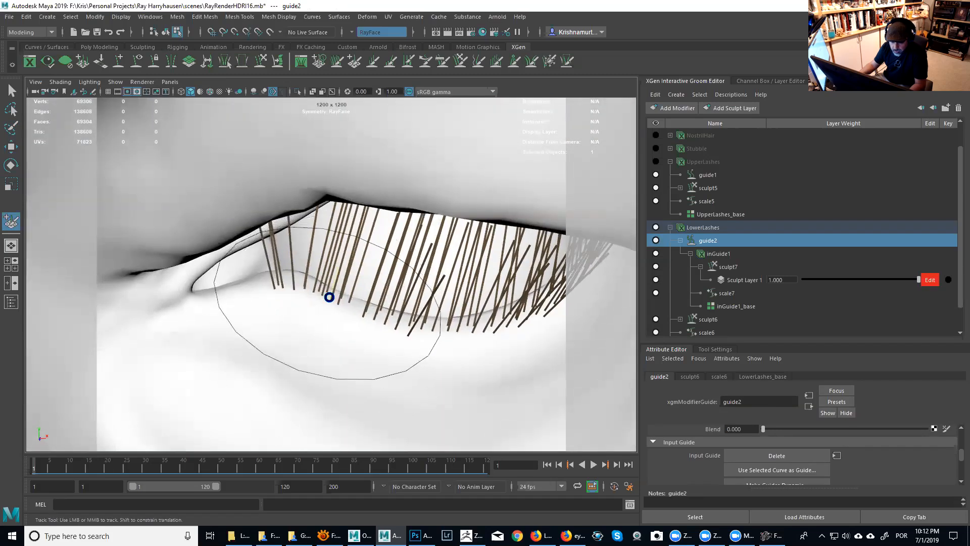
right_click_drag(363, 308, 348, 249, "alt")
left_click_drag(349, 249, 381, 271, "alt")
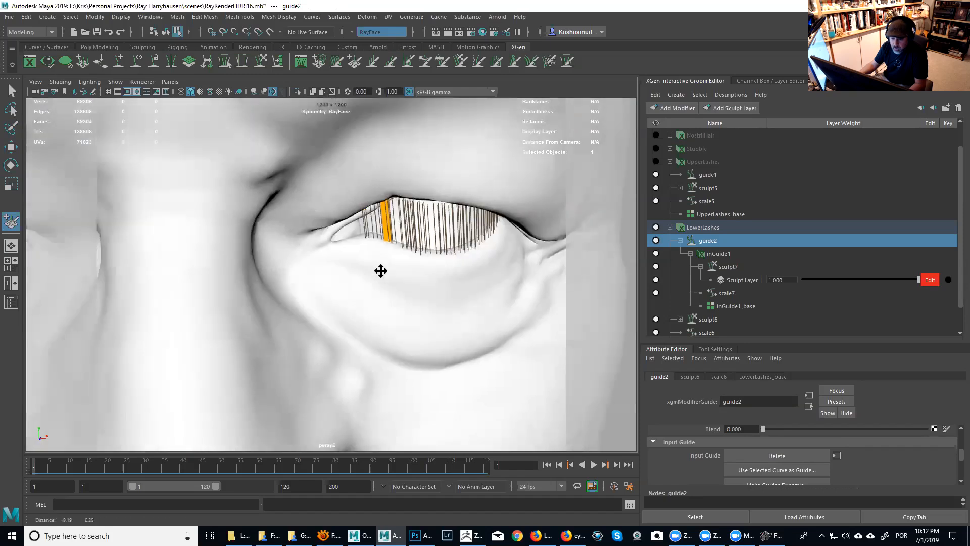
middle_click_drag(381, 271, 474, 266, "alt")
middle_click_drag(192, 260, 314, 256, "alt")
mouse_move(314, 256)
right_mouse_down("alt")
mouse_move(384, 312)
mouse_move(361, 277)
mouse_move(376, 261)
right_mouse_up("alt")
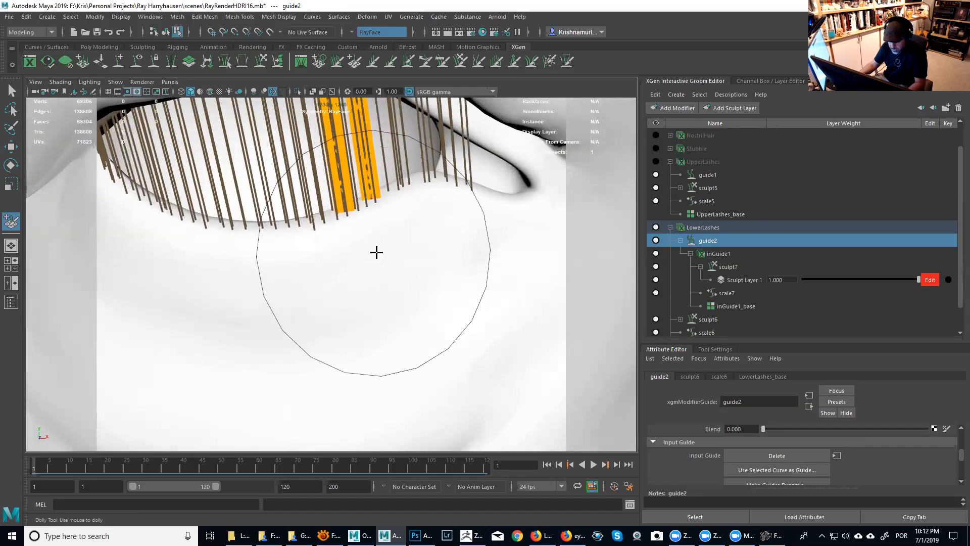
Step: Shrink the brush and remove the extra guide on the character's right lower eyelid with the Density brush, then check both eyes
key("b")
left_click_drag(380, 248, 271, 249)
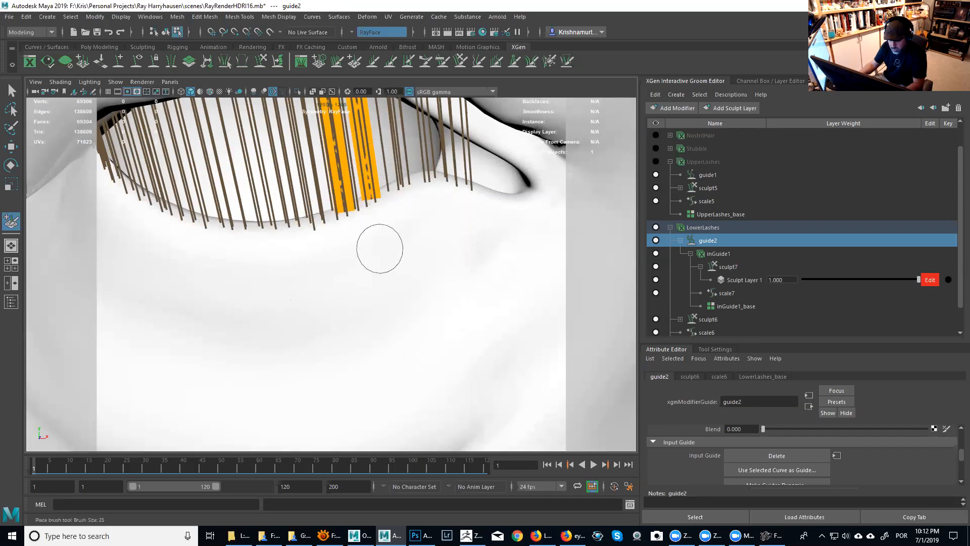
left_click(337, 63)
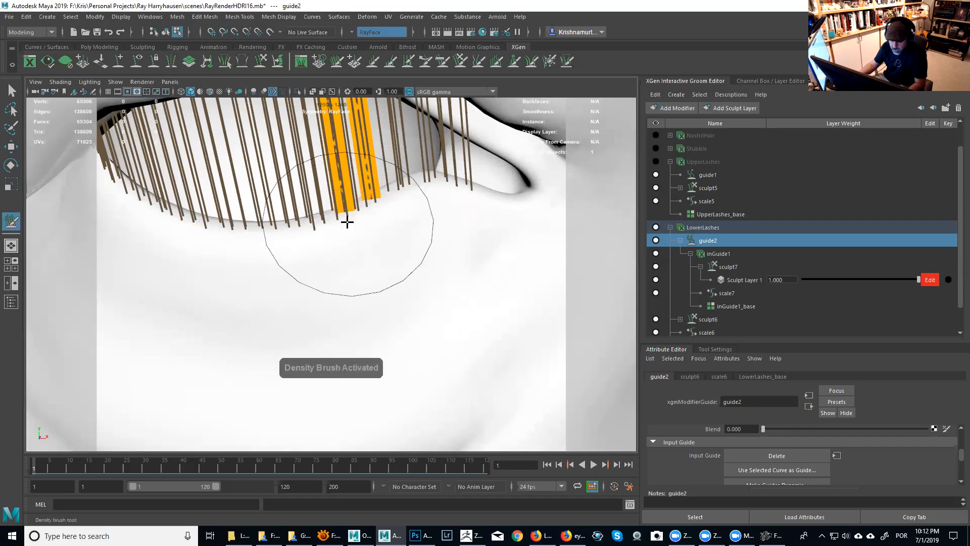
scroll(357, 232, "up", 4)
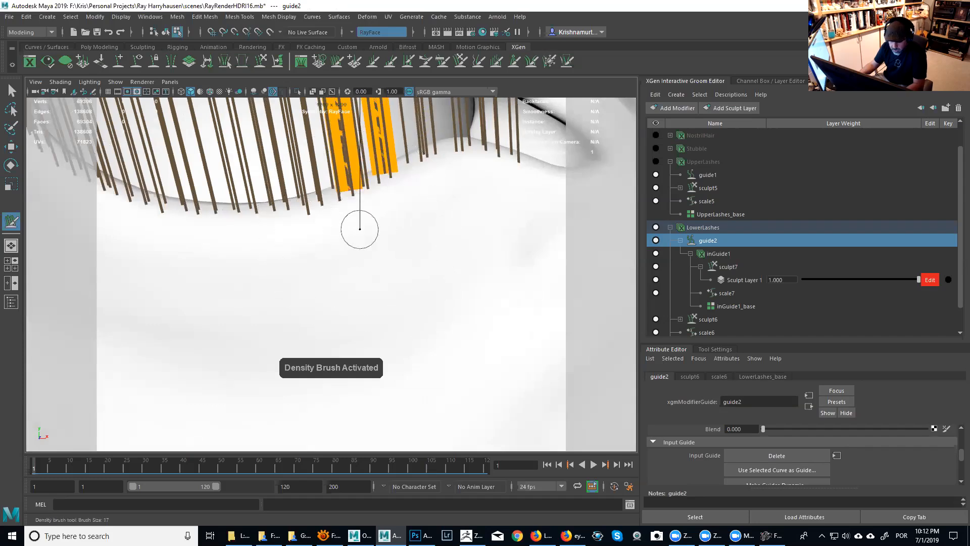
left_click(341, 189, "ctrl")
right_click_drag(406, 262, 347, 233, "alt")
middle_click_drag(404, 234, 320, 236, "alt")
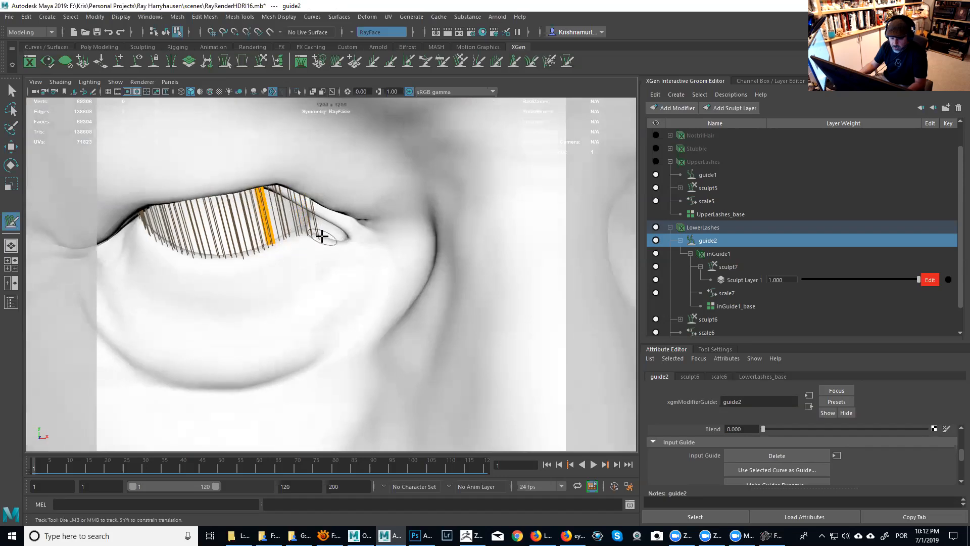
right_click_drag(357, 268, 304, 243, "alt")
middle_click_drag(433, 241, 339, 233, "alt")
left_click_drag(333, 234, 340, 230, "alt")
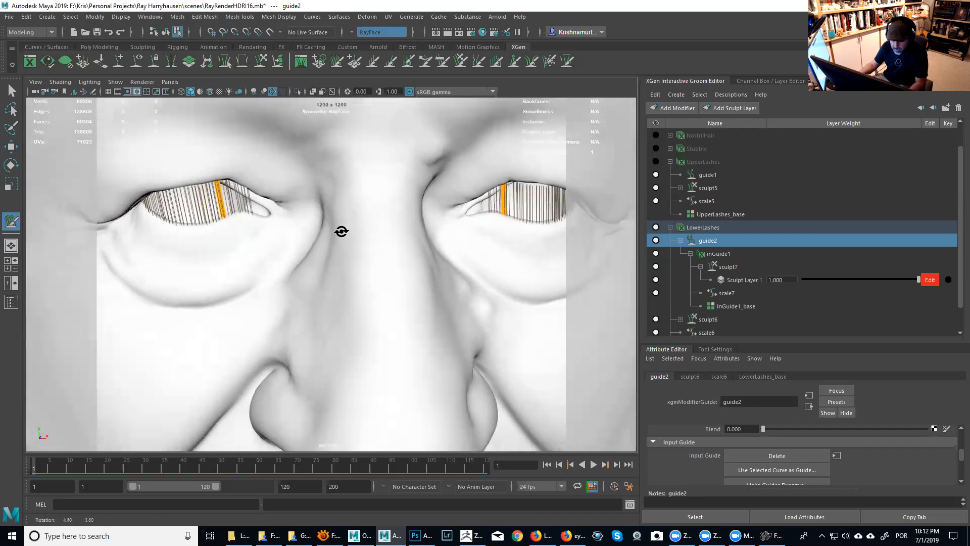
Step: With the Place brush, place guides at the inner and outer ends of the character's left lower lash line
right_click_drag(340, 230, 385, 253, "alt")
middle_click_drag(405, 243, 233, 284, "alt")
right_click_drag(280, 303, 338, 319, "alt")
middle_click_drag(330, 289, 317, 378, "alt")
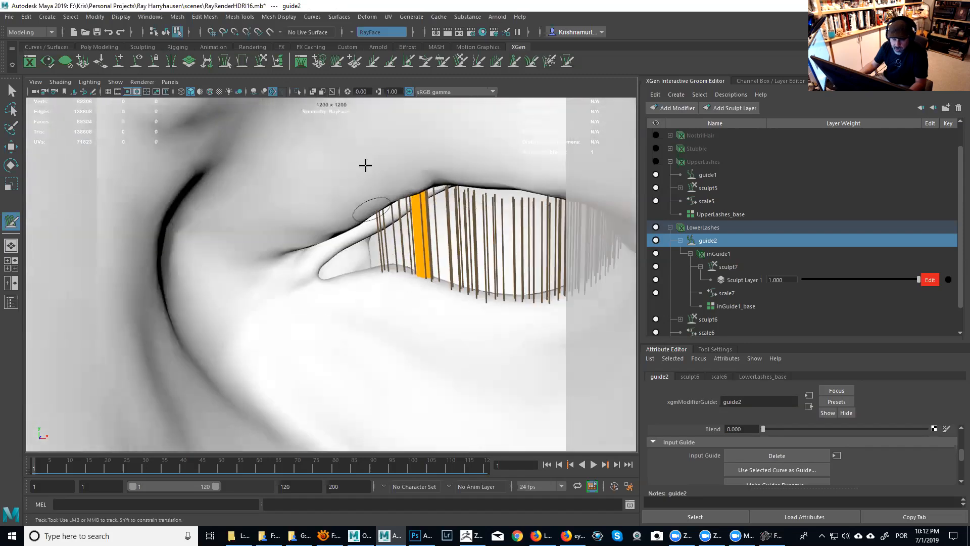
left_click(353, 64)
right_click_drag(383, 284, 418, 303, "alt")
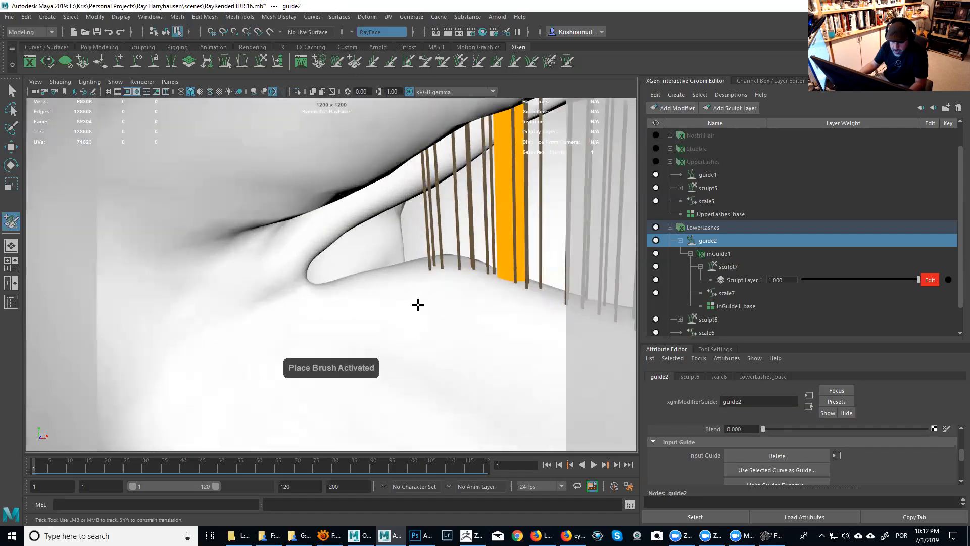
middle_click_drag(418, 303, 388, 294, "alt")
left_click_drag(388, 299, 353, 329, "alt")
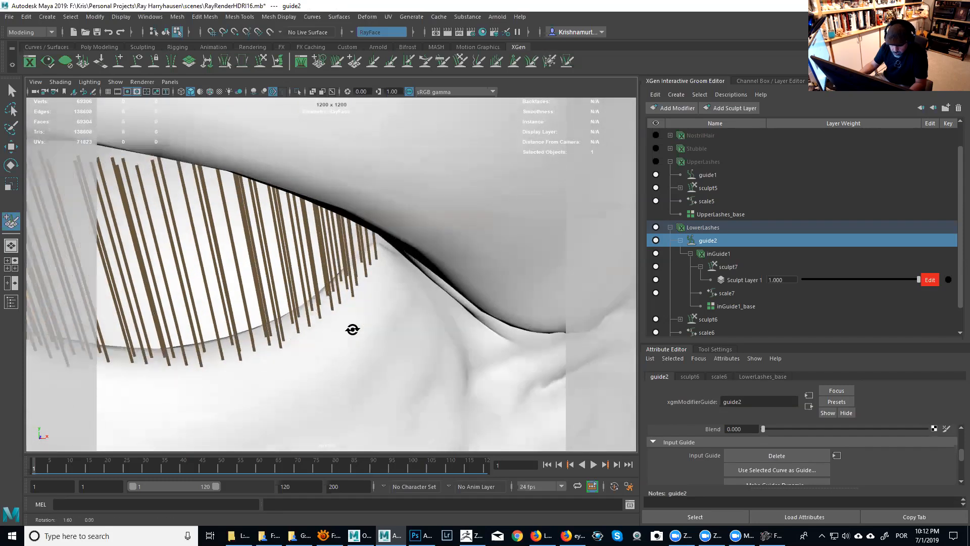
mouse_move(373, 271)
left_mouse_down("alt")
mouse_move(422, 275)
mouse_move(427, 266)
mouse_move(397, 299)
mouse_move(415, 316)
mouse_move(372, 280)
left_mouse_up("alt")
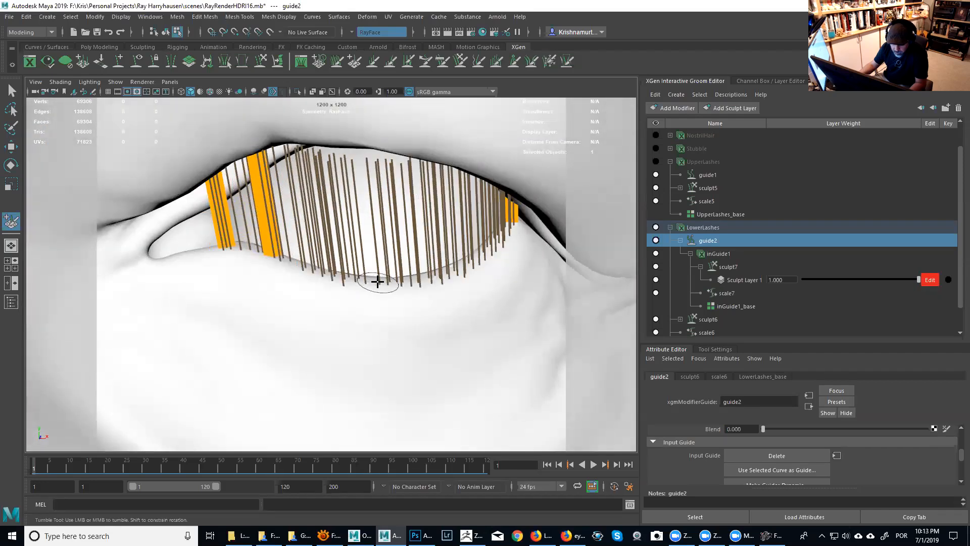
Step: Place further guides along the left lower lash line: mid-lid, toward the outer corner, and beside the existing guide near the inner corner
left_click(378, 281)
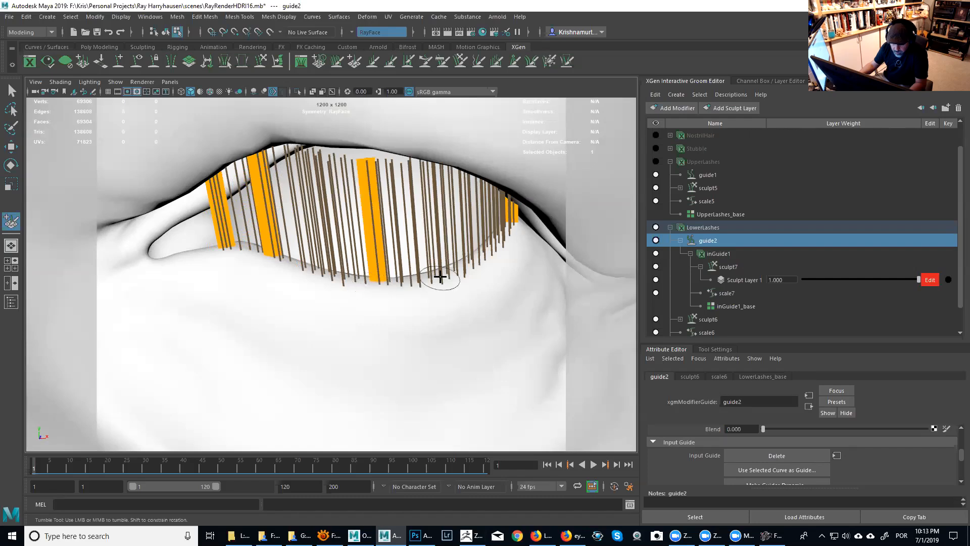
left_click_drag(457, 272, 446, 270, "alt")
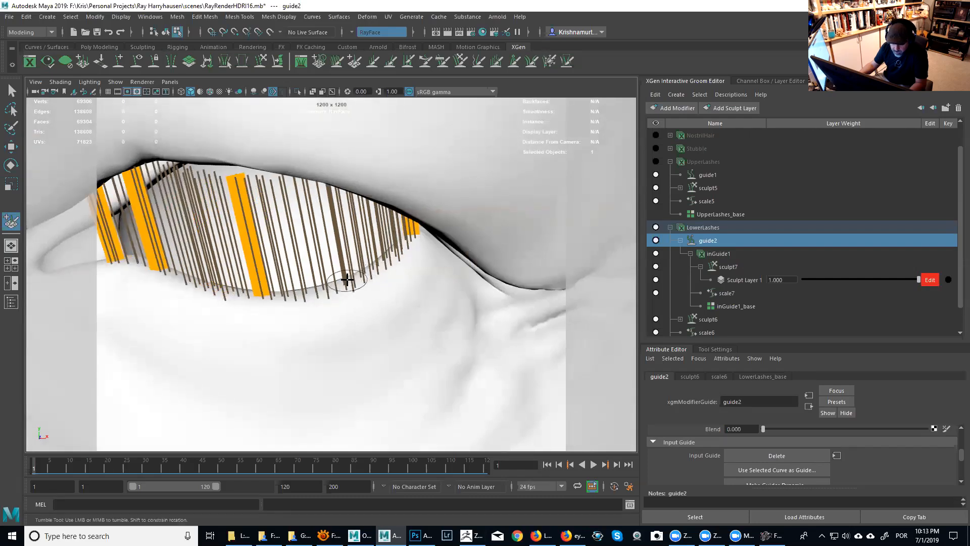
left_click_drag(350, 286, 455, 290, "alt")
left_click(497, 275)
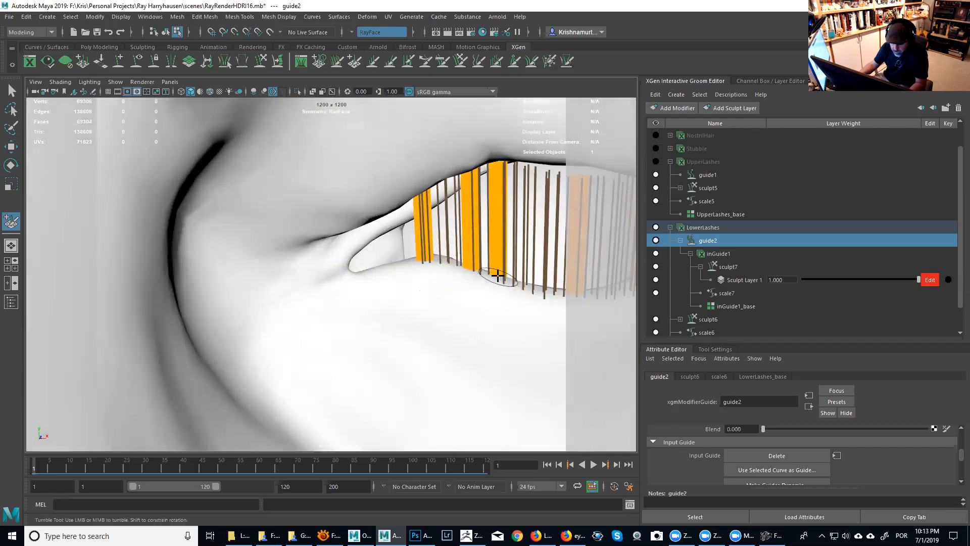
middle_click_drag(492, 275, 484, 284, "alt")
Step: Try to thin out the closely spaced guides near the inner corner of the left eye with the Density brush
left_click(338, 62)
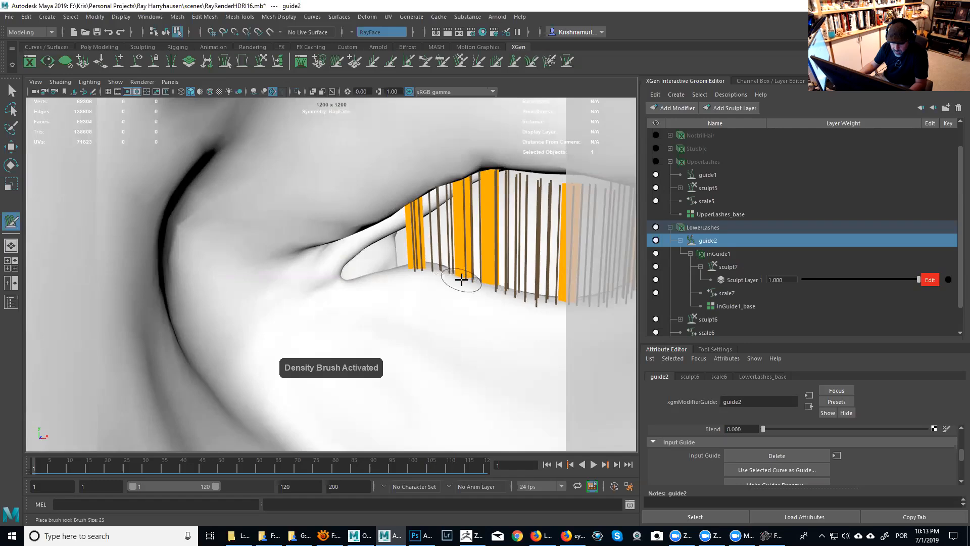
left_click_drag(461, 280, 453, 293, "alt")
middle_click_drag(452, 293, 422, 251, "alt")
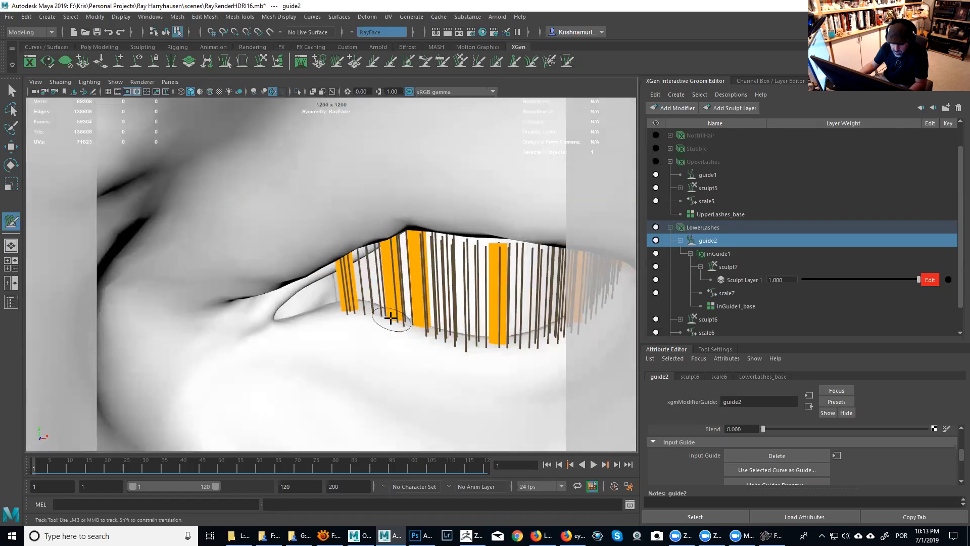
right_click_drag(388, 321, 371, 241, "alt")
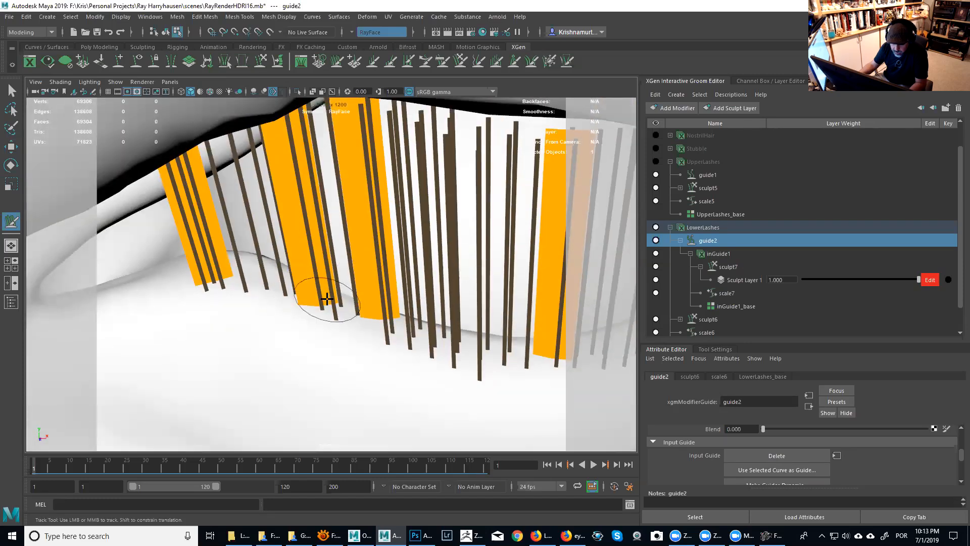
Step: With the Place brush, place guides at the inner corner, the outer corner and the middle of the character's right lower lash line
right_click_drag(325, 297, 277, 273, "alt")
middle_click_drag(277, 272, 540, 266, "alt")
middle_click_drag(318, 264, 392, 271, "alt")
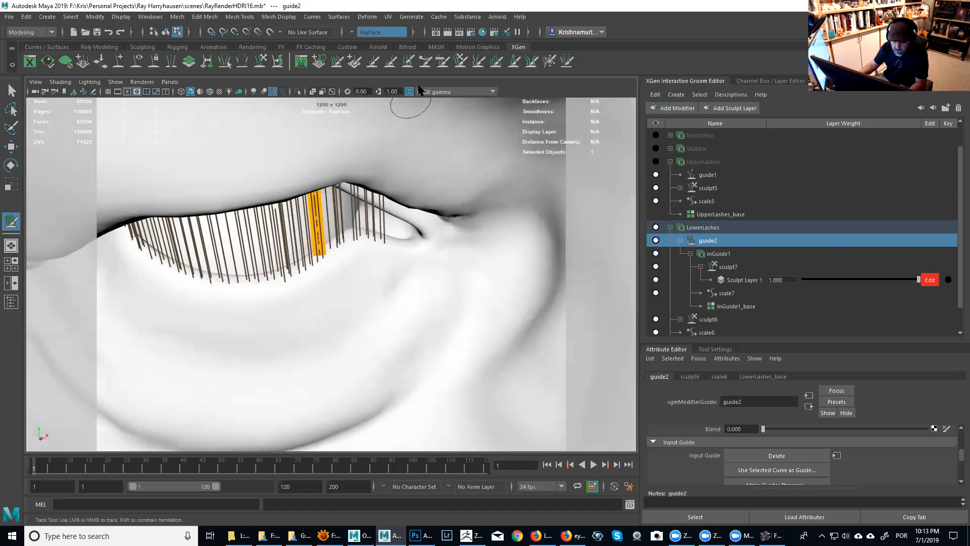
left_click(355, 62)
mouse_move(283, 184)
middle_mouse_down("alt")
mouse_move(339, 179)
mouse_move(275, 180)
middle_mouse_up("alt")
right_click_drag(276, 179, 357, 222, "alt")
middle_click_drag(357, 223, 370, 225, "alt")
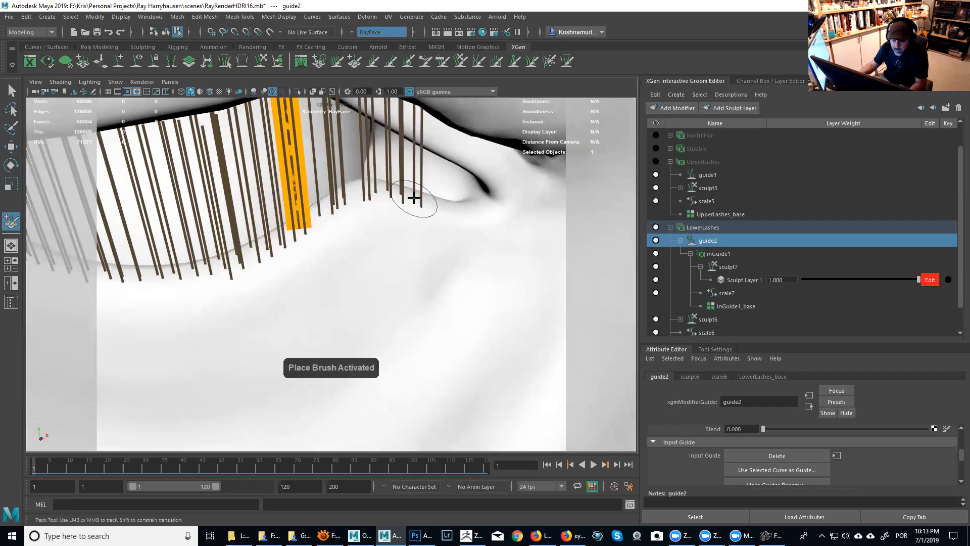
left_click_drag(412, 206, 402, 226, "alt")
middle_click_drag(397, 255, 401, 223, "alt")
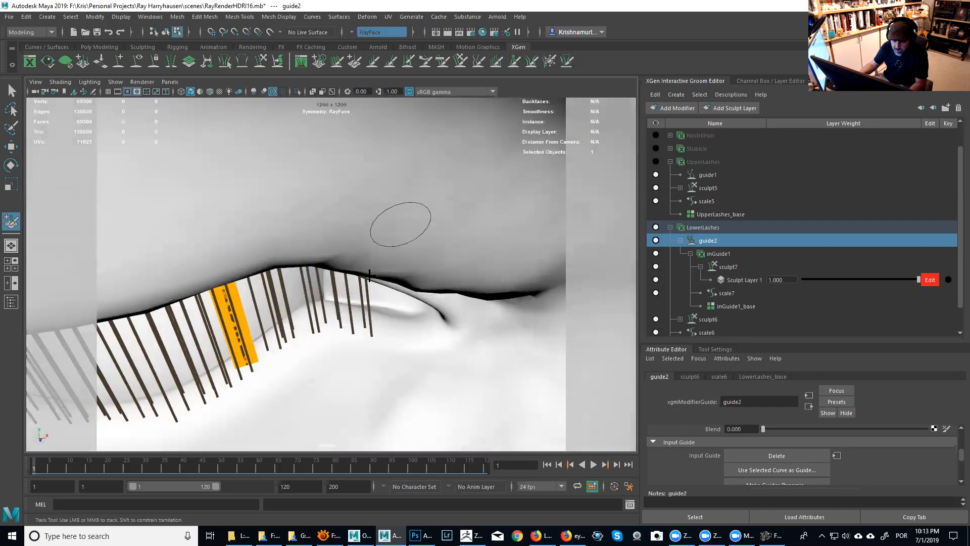
left_click(364, 330)
left_click_drag(364, 330, 272, 222, "alt")
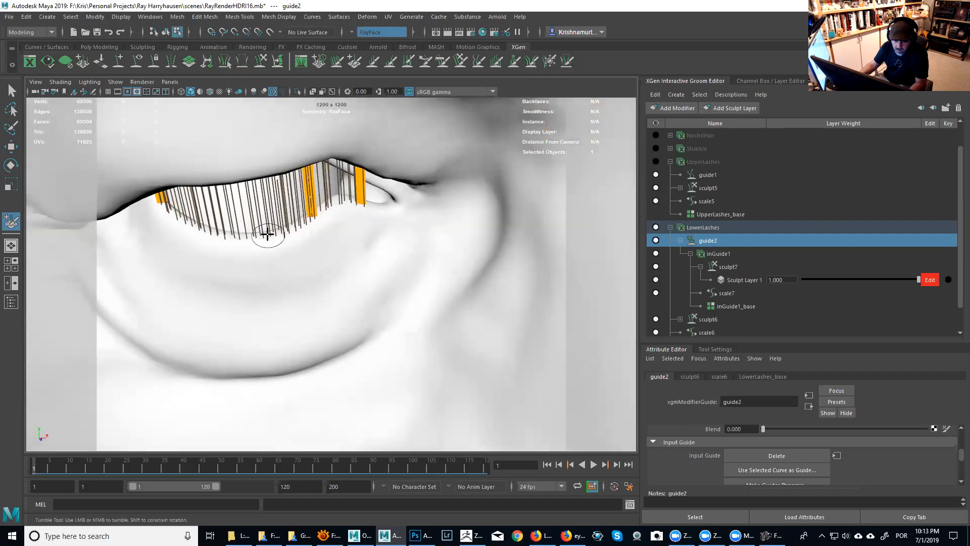
mouse_move(267, 234)
middle_mouse_down("alt")
mouse_move(347, 241)
mouse_move(365, 262)
mouse_move(286, 233)
middle_mouse_up("alt")
left_click_drag(292, 231, 314, 202, "alt")
Step: Try the Density brush again on the adjacent guides of the left lower lash line and check the guides on both eyes
right_click_drag(314, 201, 249, 254, "alt")
middle_click_drag(249, 254, 331, 180, "alt")
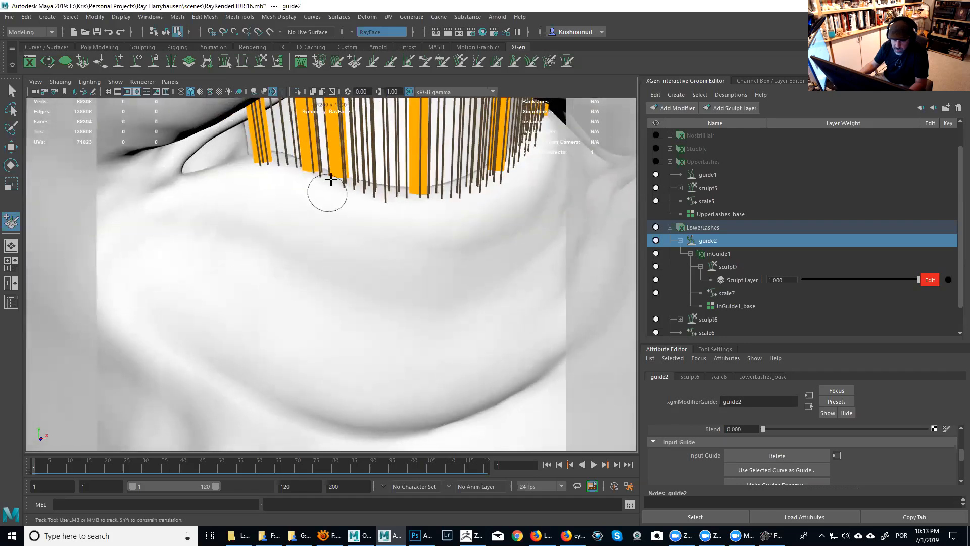
left_click(336, 63)
mouse_move(338, 157)
middle_mouse_down("alt")
mouse_move(354, 217)
mouse_move(348, 209)
middle_mouse_up("alt")
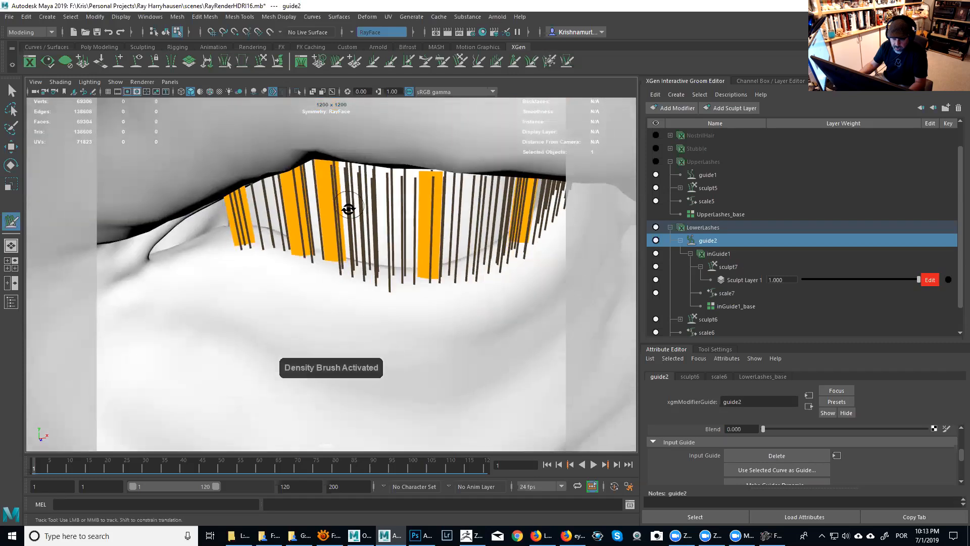
left_click_drag(349, 208, 291, 329, "alt")
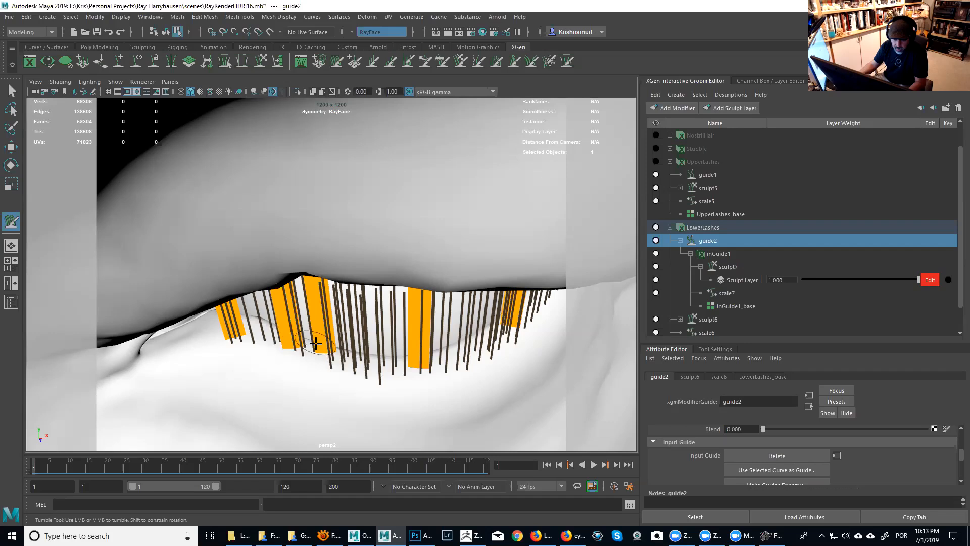
right_click_drag(413, 326, 366, 290, "alt")
middle_click_drag(323, 308, 381, 273, "alt")
right_click_drag(381, 273, 341, 253, "alt")
middle_click_drag(341, 253, 418, 195, "alt")
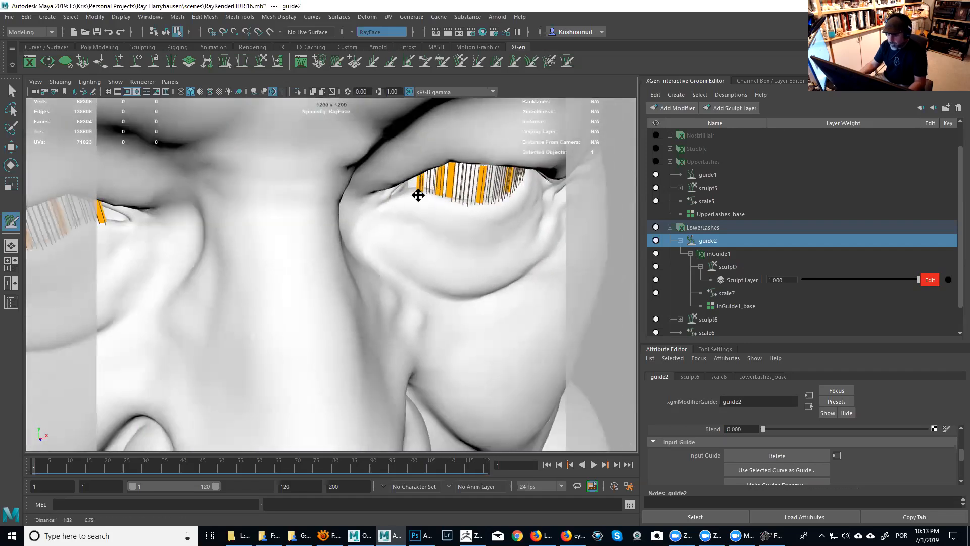
Step: Select inGuide1, set its Width Scale to 0.025, and collapse the UpperLashes description
left_click(716, 256)
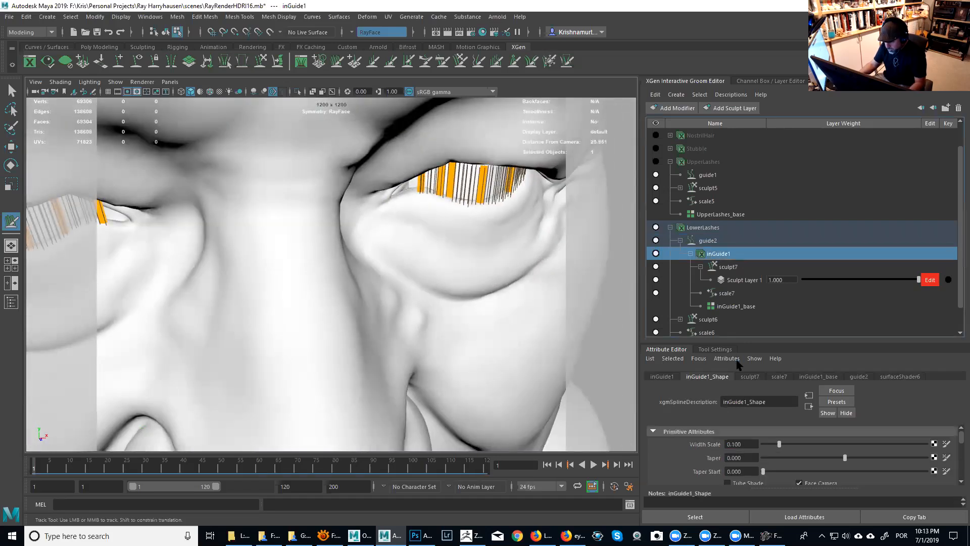
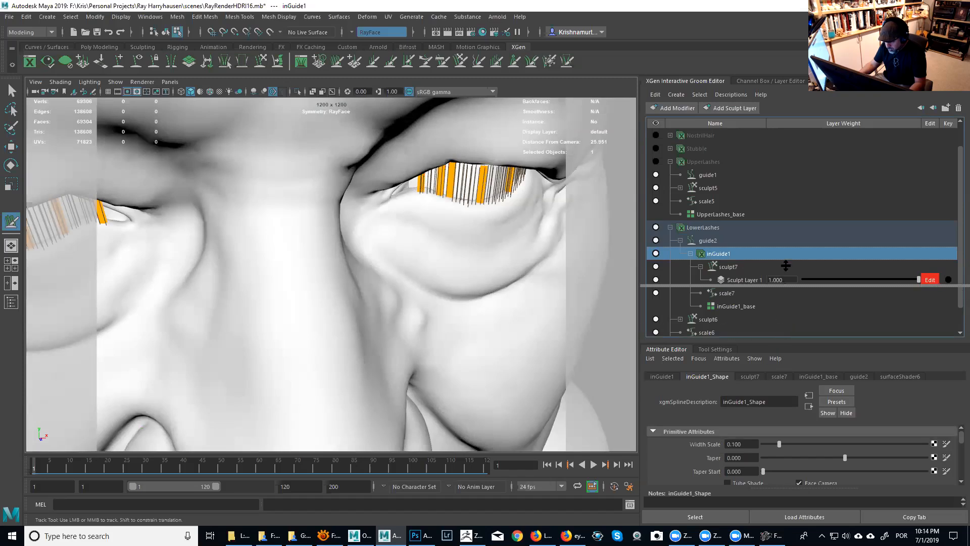
left_click_drag(780, 344, 786, 259)
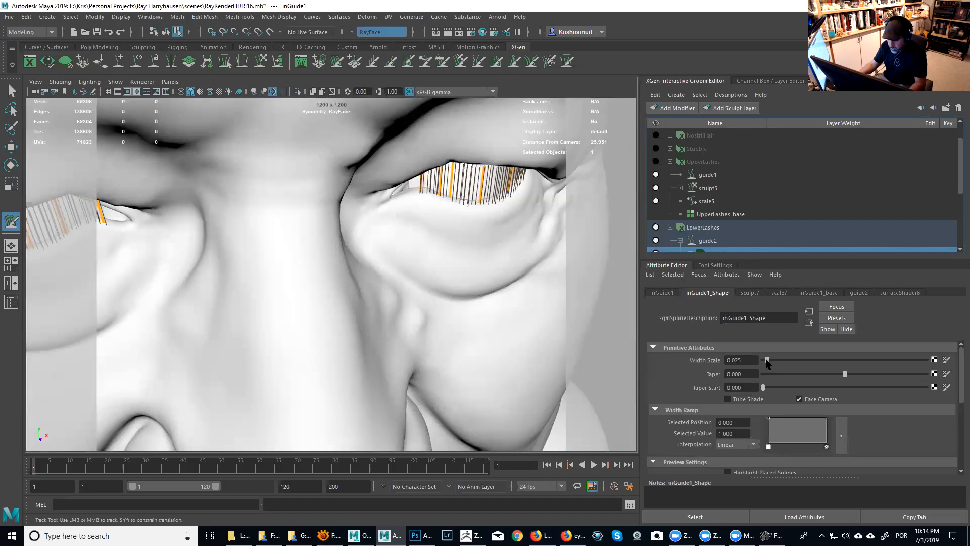
middle_click_drag(455, 286, 580, 290, "alt")
left_click_drag(440, 275, 445, 243, "alt")
right_click_drag(444, 243, 386, 220, "alt")
middle_click_drag(386, 219, 379, 236, "alt")
left_click_drag(379, 235, 381, 232, "alt")
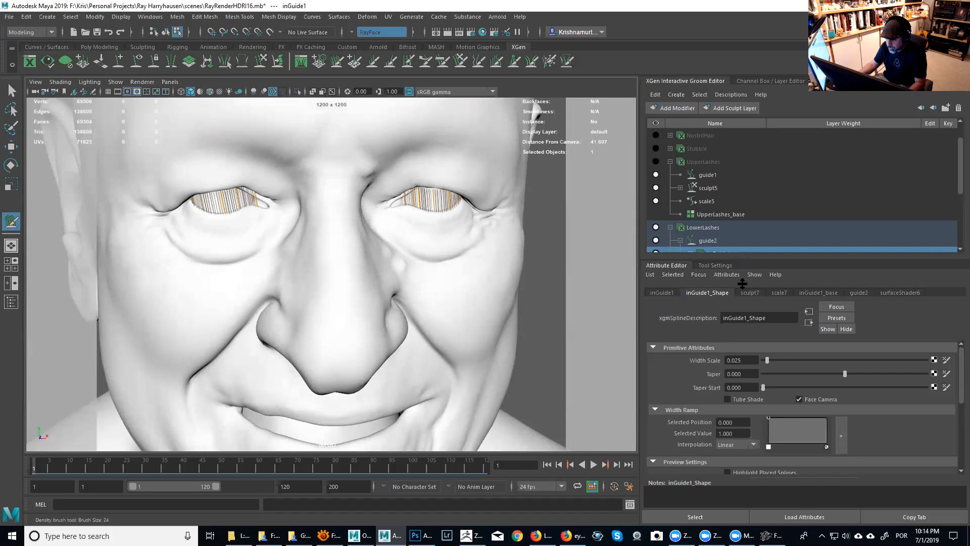
left_click_drag(742, 283, 742, 317)
left_click(670, 162)
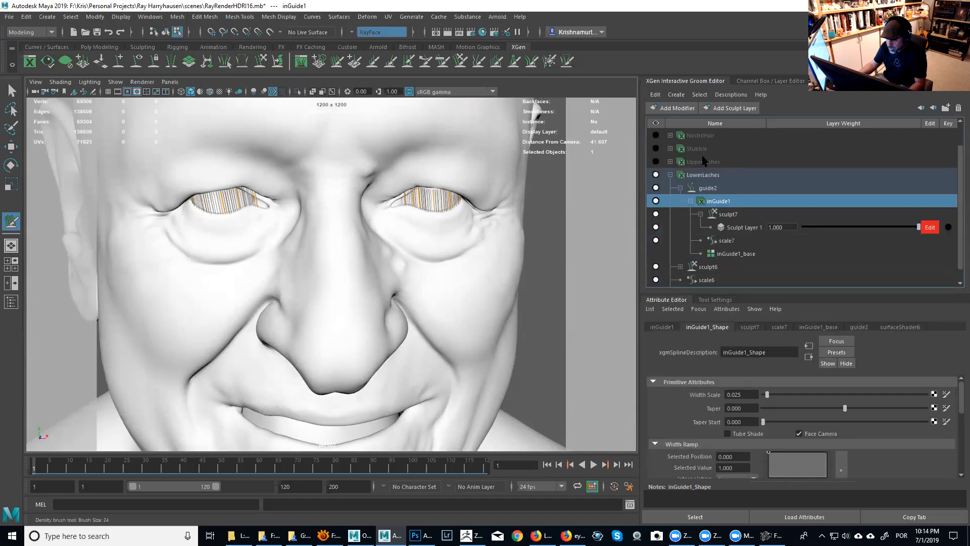
Step: Try combing the lower lash guides outward on each eye with the Comb brush and undo the strokes
left_click(443, 63)
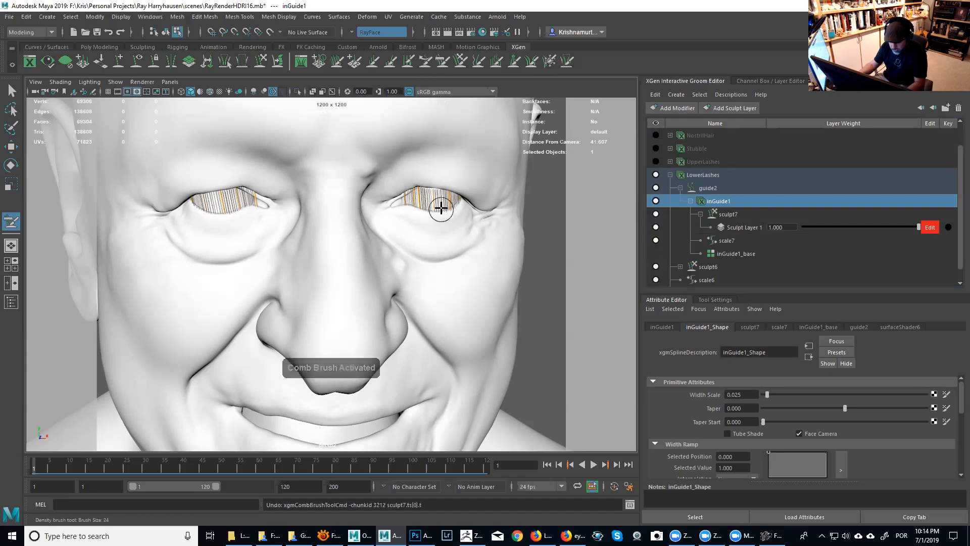
left_click_drag(428, 203, 452, 210)
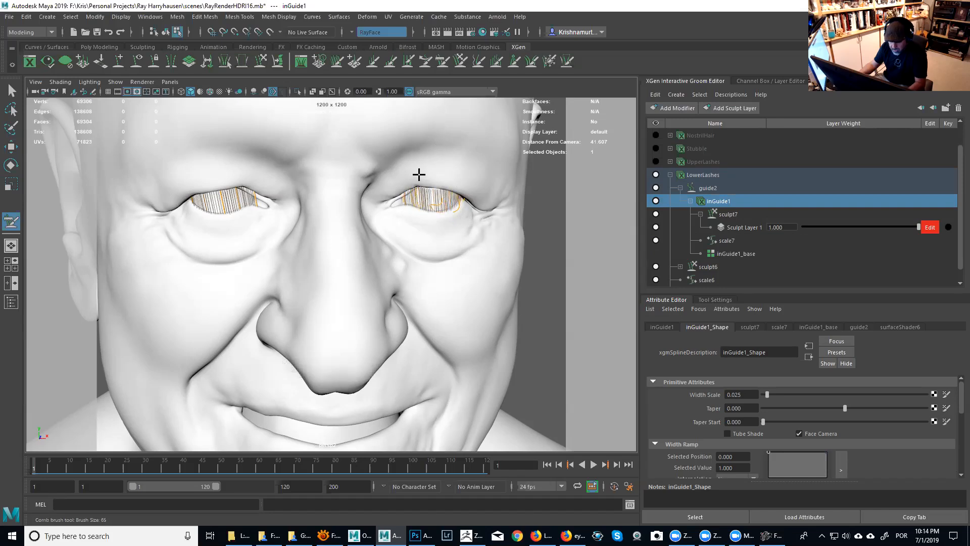
key("ctrl+z")
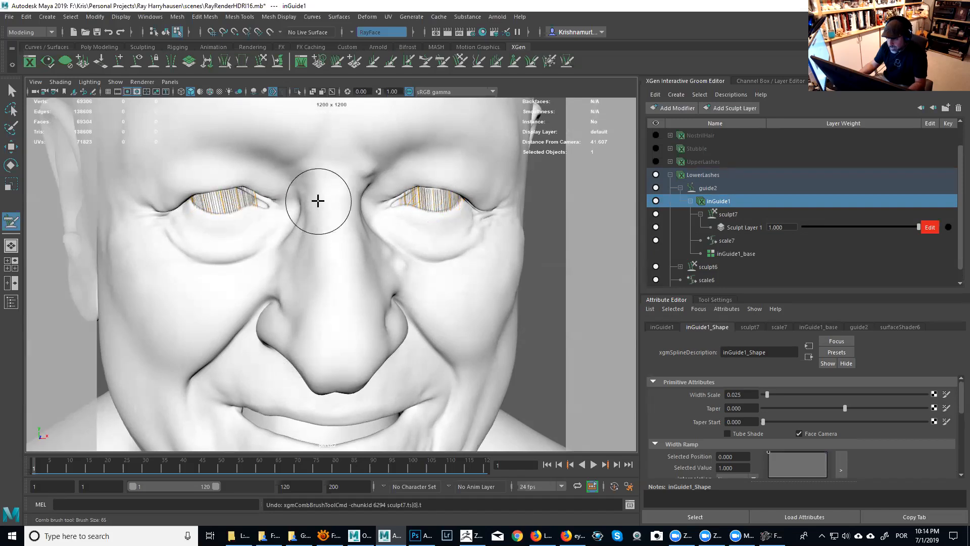
left_click_drag(227, 202, 203, 212)
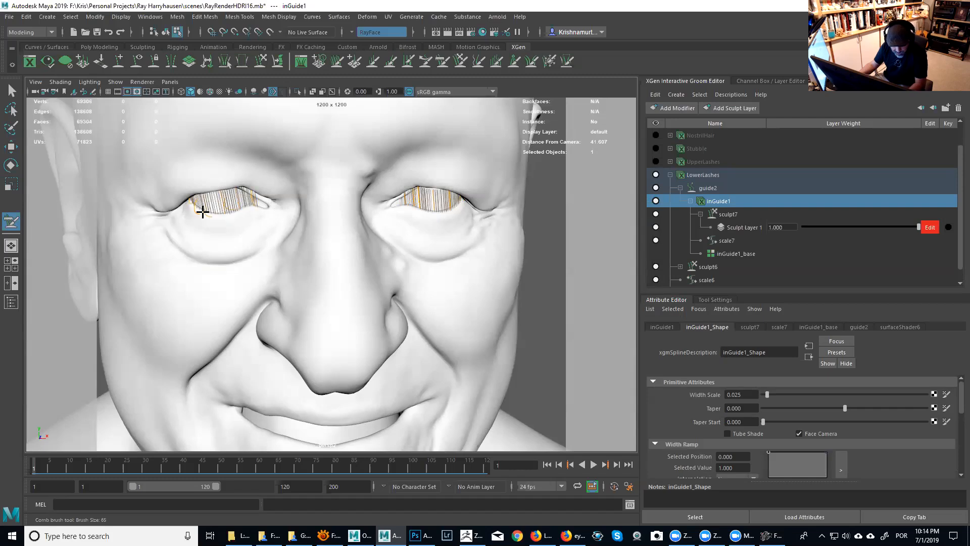
key("ctrl+z")
key("ctrl+z")
Step: Rebuild the guide splines of inGuide1_base with a CV Count of 32
mouse_move(405, 216)
right_mouse_down("alt")
mouse_move(427, 271)
mouse_move(438, 244)
right_mouse_up("alt")
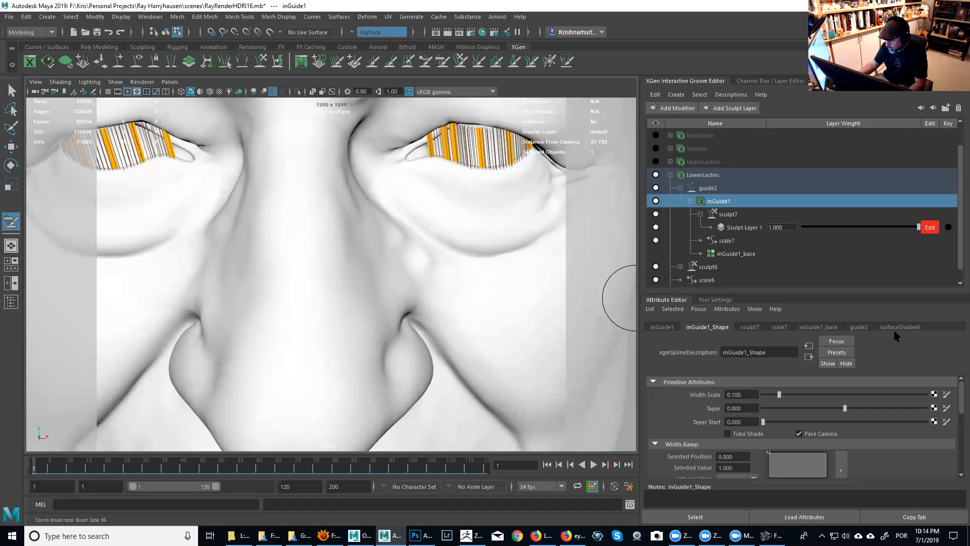
left_click(833, 328)
left_click_drag(961, 422, 961, 454)
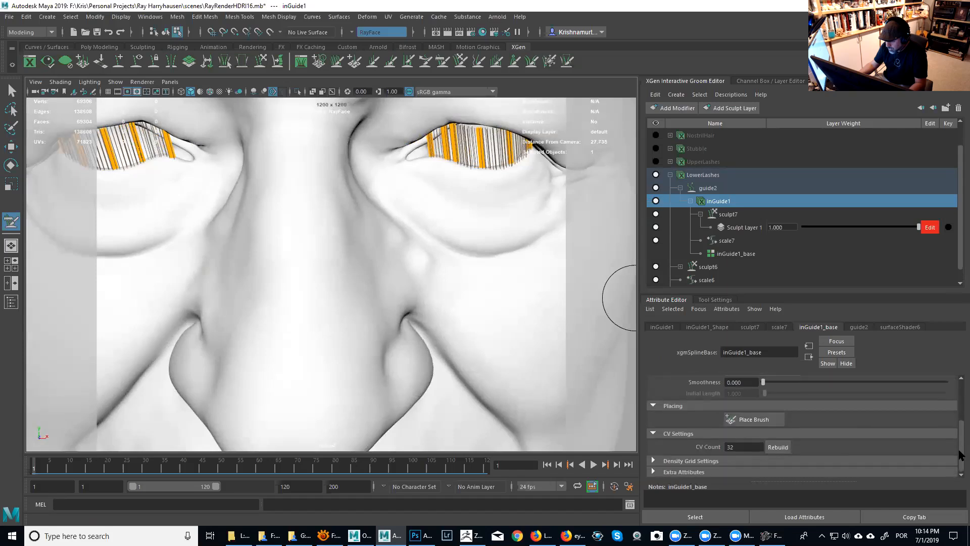
left_click(778, 447)
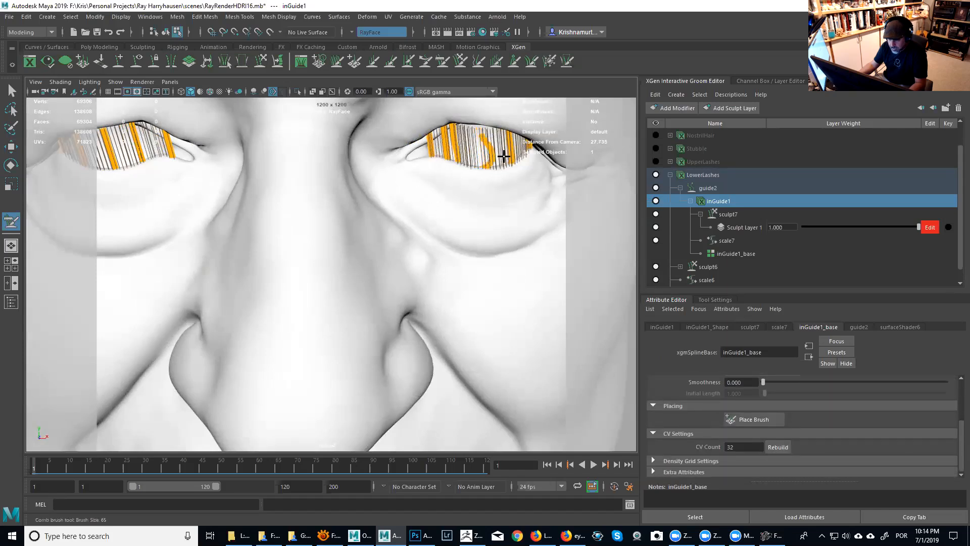
Step: Undo the last comb stroke, then delete the guide2 modifier together with its leftover inGuide1 description
key("ctrl+z")
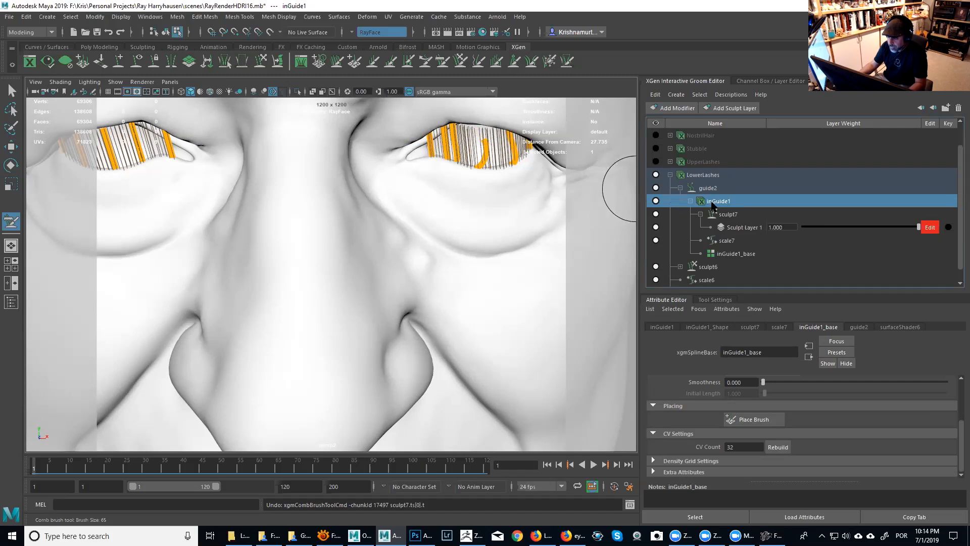
left_click(709, 189)
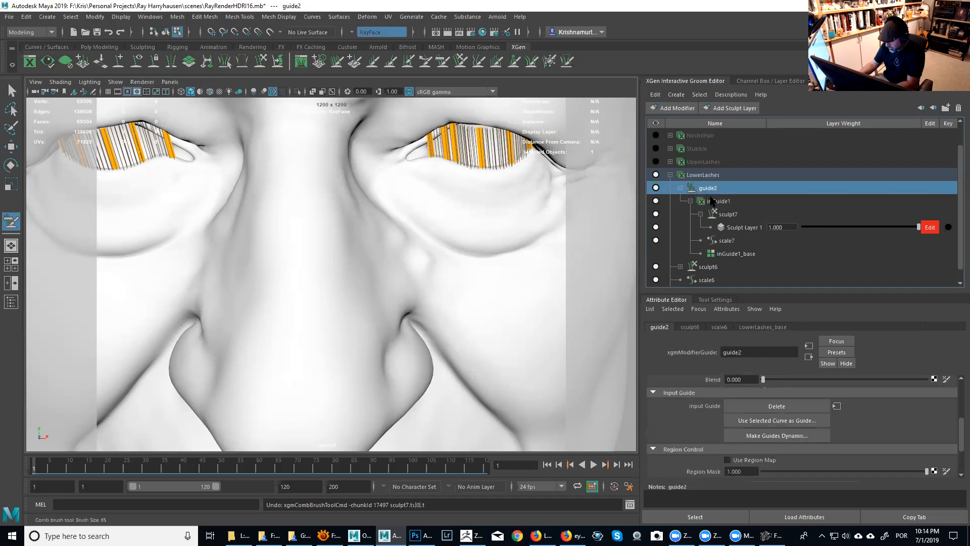
key("Delete")
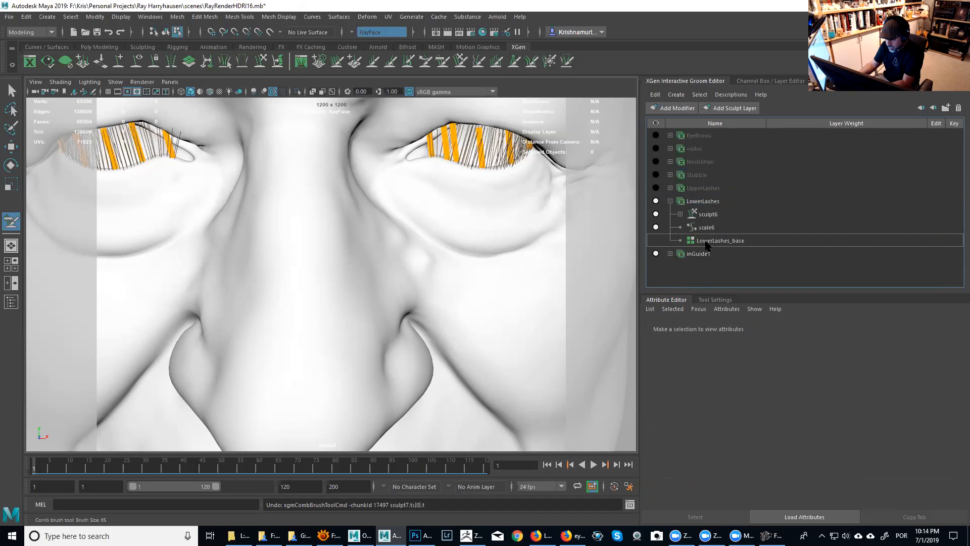
left_click(694, 255)
key("Delete")
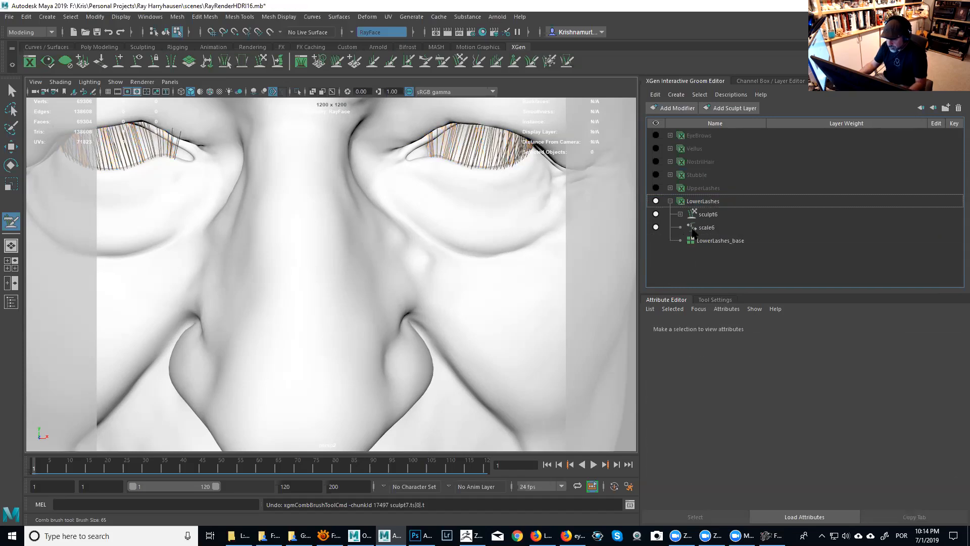
Step: Add a new Guide modifier to the LowerLashes description and create an input guide for it
left_click(704, 203)
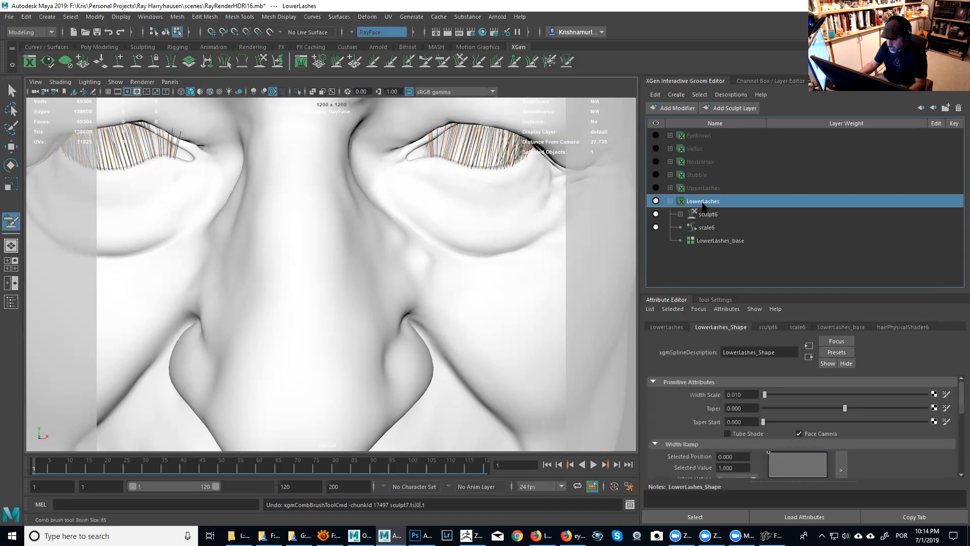
left_click(675, 108)
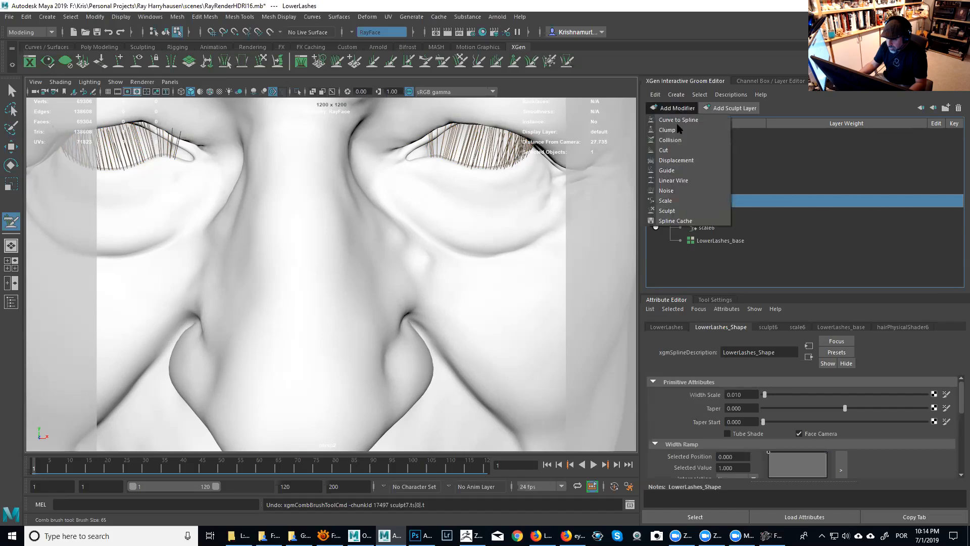
left_click(676, 171)
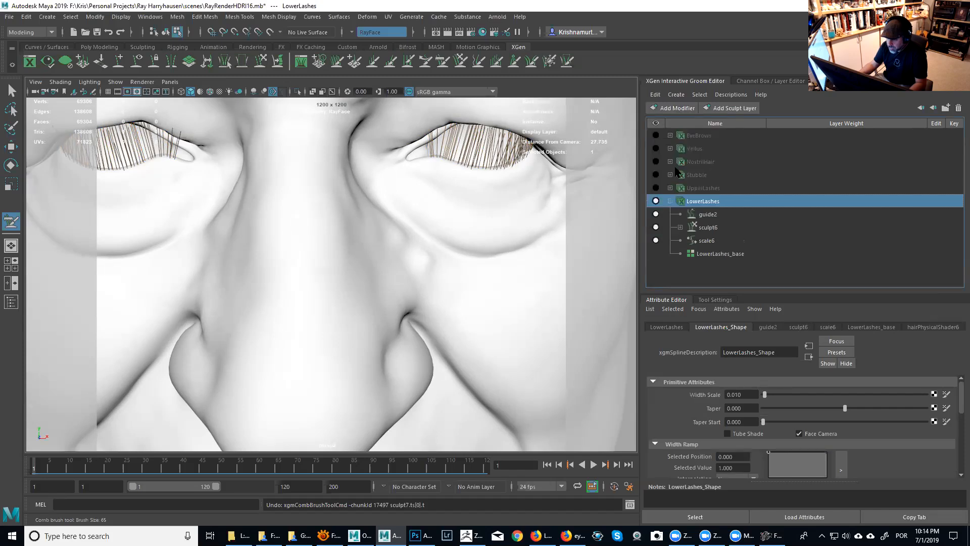
left_click(708, 217)
left_click(806, 408)
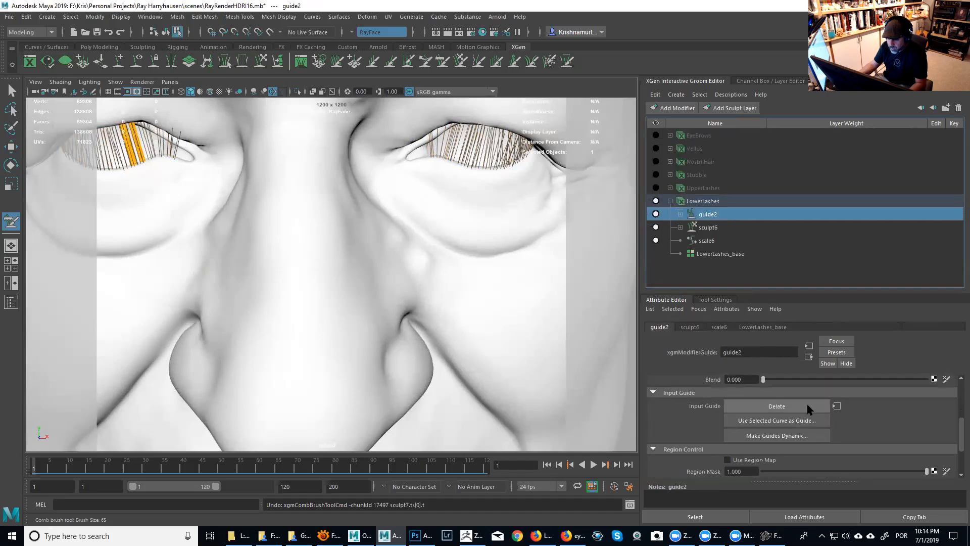
Step: Try placing a hair near the inner corner of the model's left eye with the Place brush and undo it
middle_click_drag(255, 225, 327, 290, "alt")
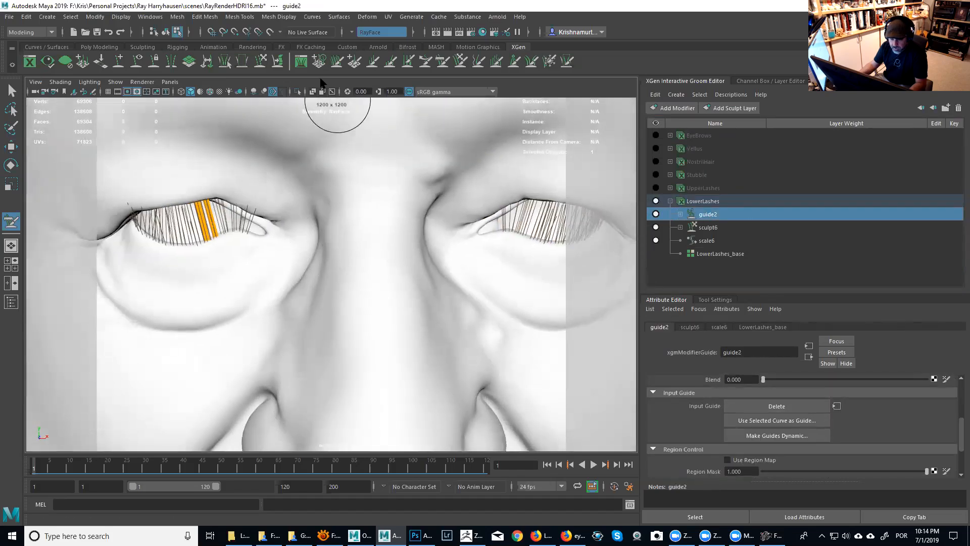
mouse_move(483, 275)
middle_mouse_down("alt")
mouse_move(493, 290)
mouse_move(345, 259)
middle_mouse_up("alt")
right_click_drag(344, 260, 380, 270, "alt")
middle_click_drag(380, 271, 401, 317, "alt")
right_click_drag(307, 218, 335, 264, "alt")
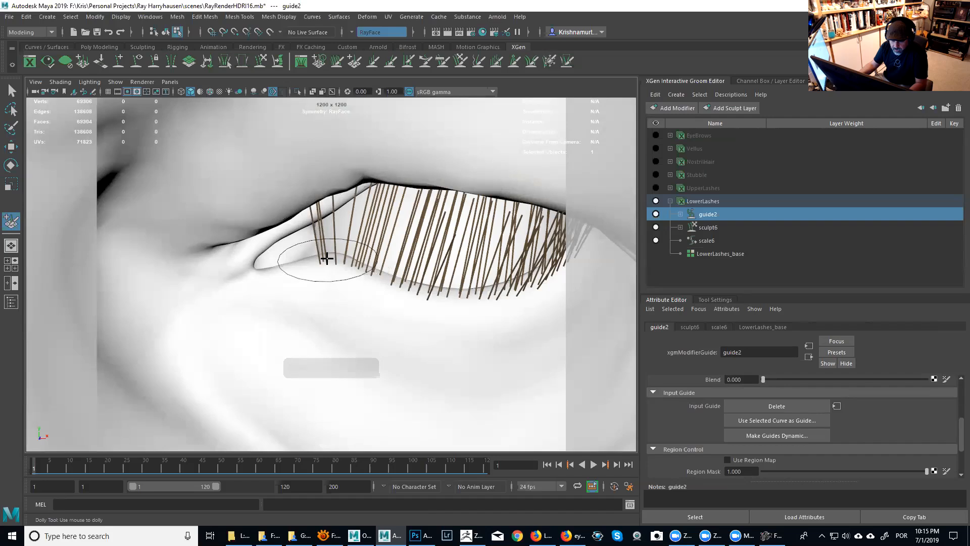
mouse_move(326, 257)
left_mouse_down("alt")
mouse_move(349, 278)
mouse_move(350, 98)
left_mouse_up("alt")
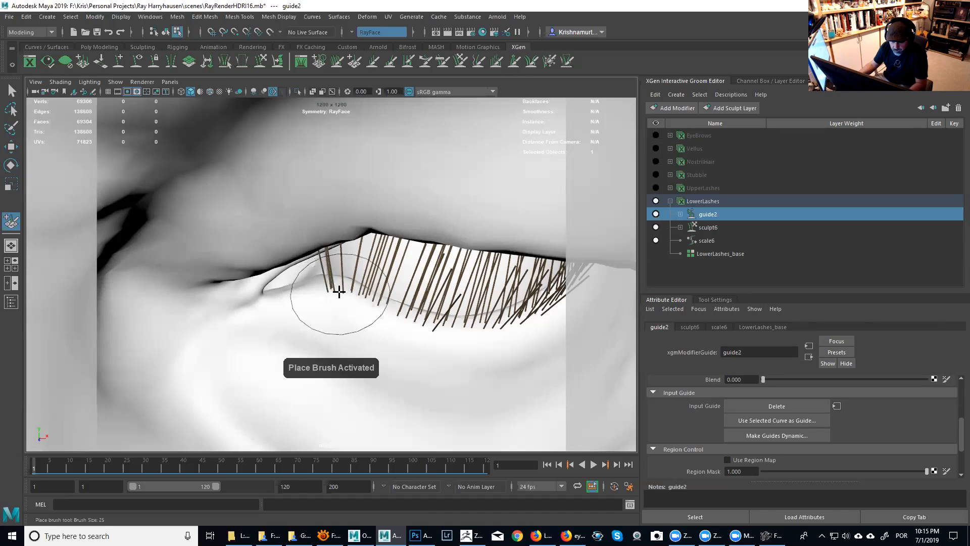
key("ctrl+z")
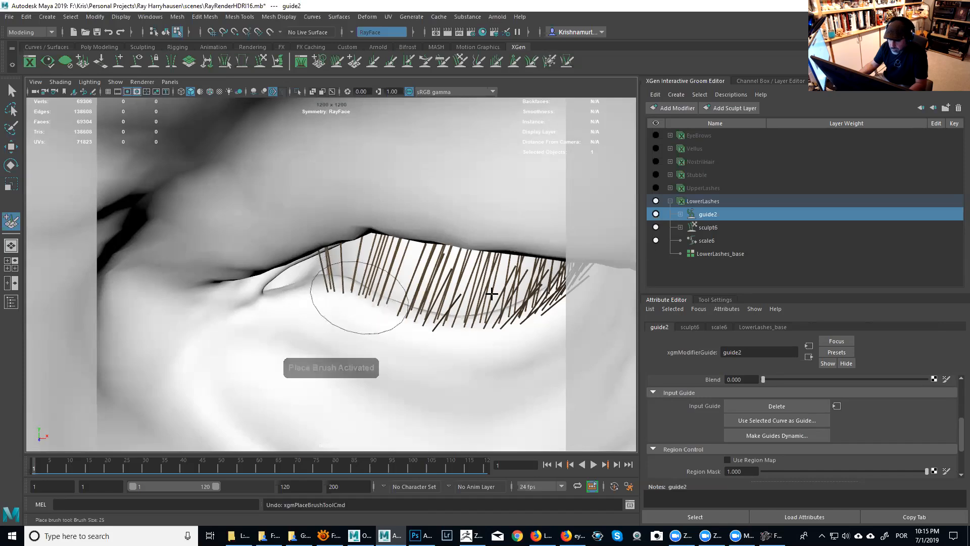
Step: Expand sculpt6 and guide2 in the groom hierarchy and make inGuide1's Sculpt Layer 1 the layer being edited
left_click(680, 227)
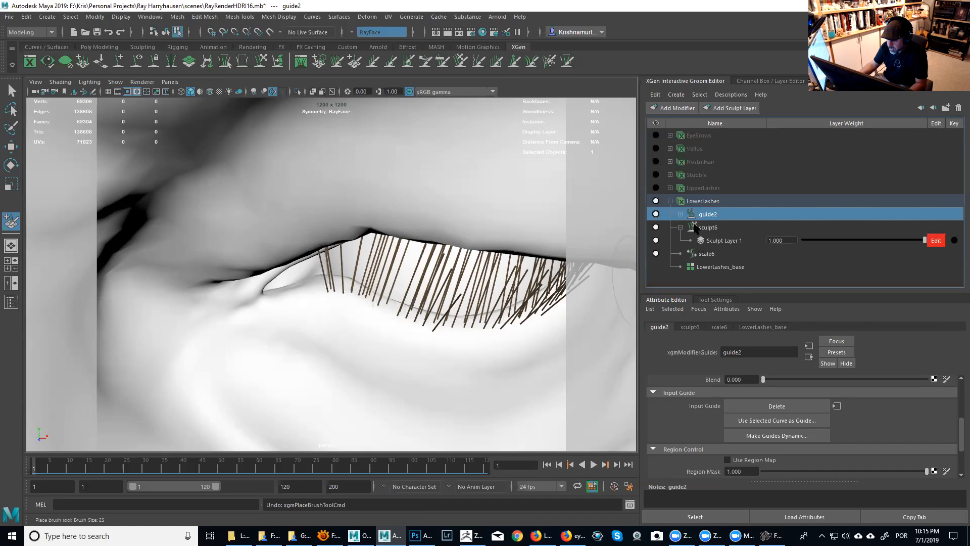
left_click(680, 214)
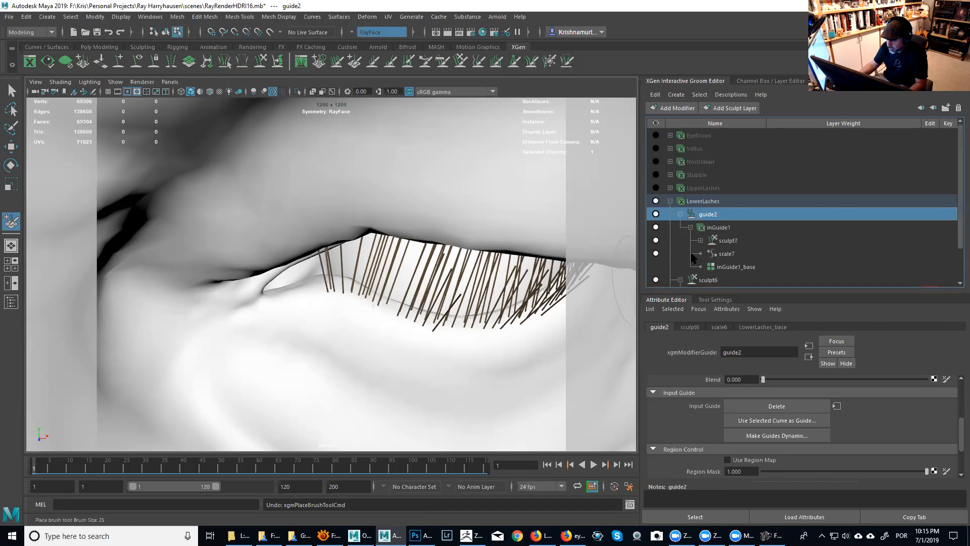
left_click(700, 240)
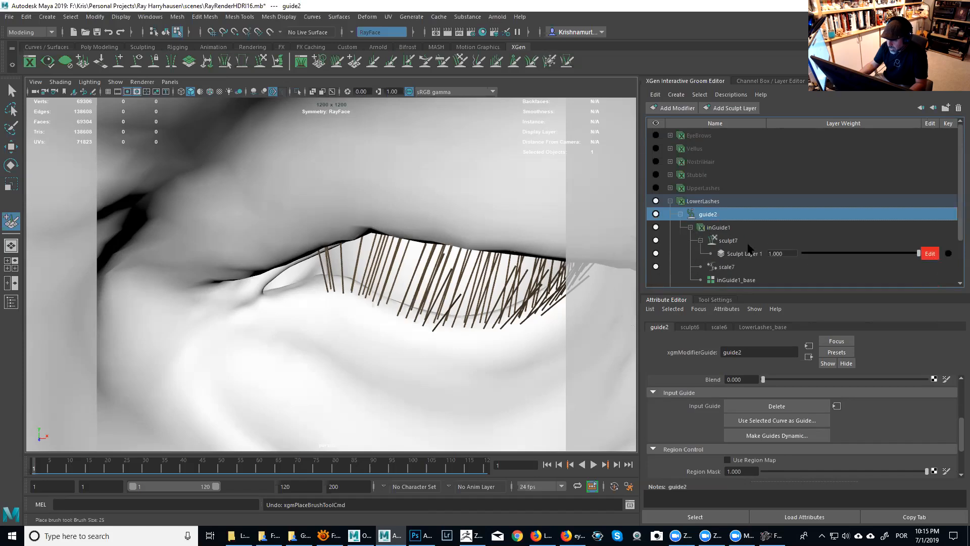
scroll(815, 274, "down", 3)
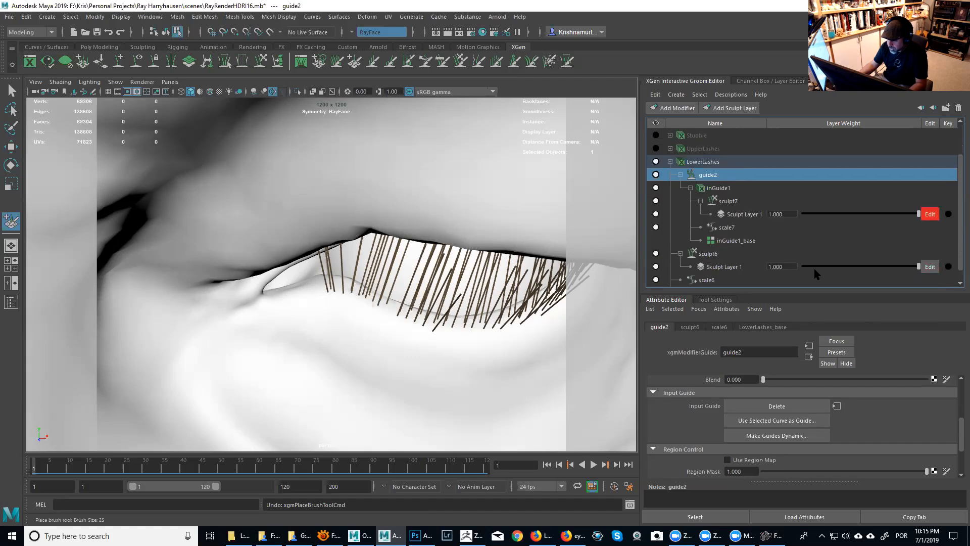
Step: Place guides along the lower lash line of the model's left eye, spread from the inner to the outer corner
left_click(330, 285)
left_click_drag(373, 295, 303, 277, "alt")
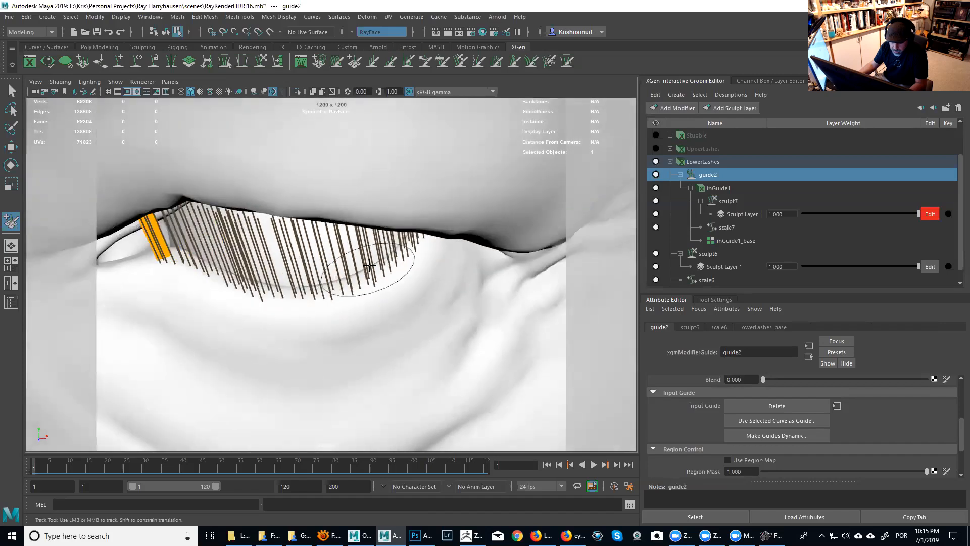
left_click_drag(380, 257, 385, 245, "alt")
middle_click_drag(395, 227, 397, 232, "alt")
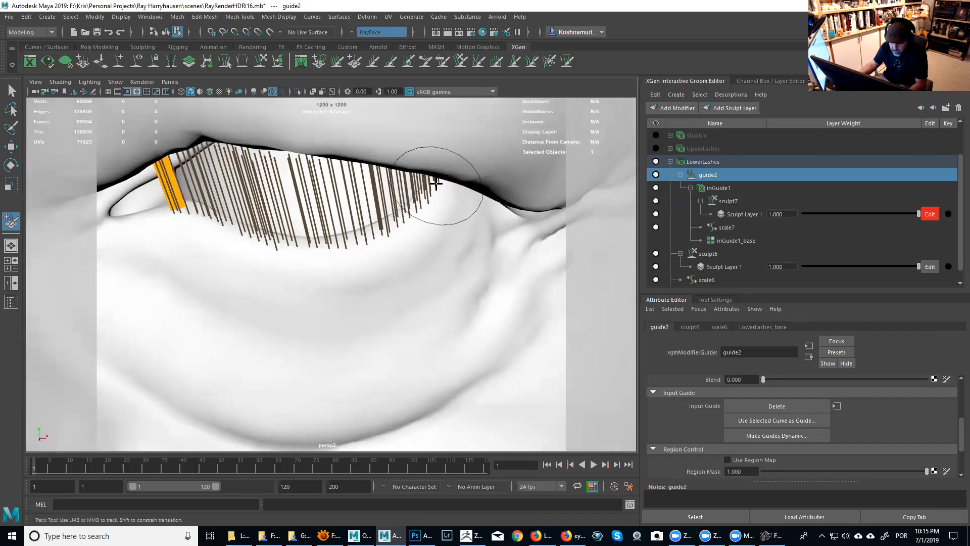
left_click(314, 243)
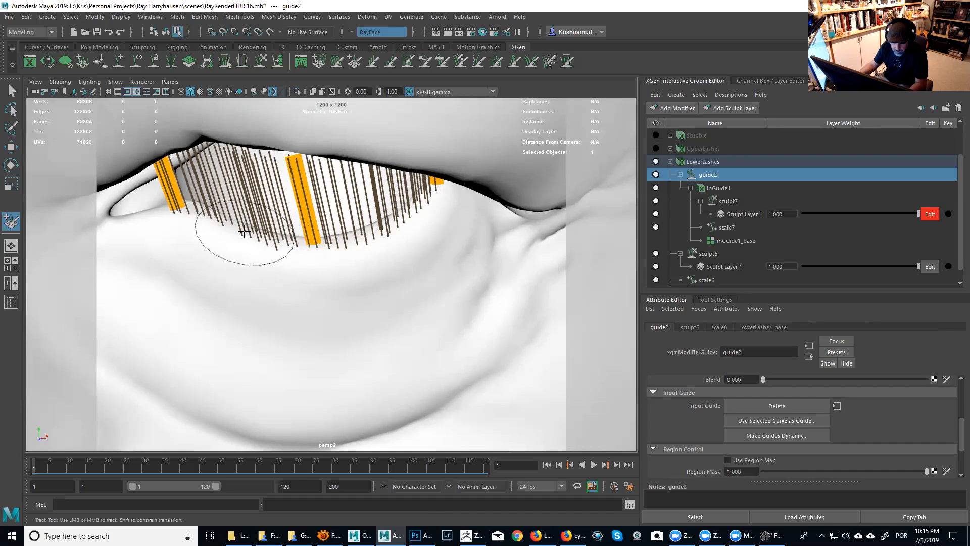
left_click(247, 231)
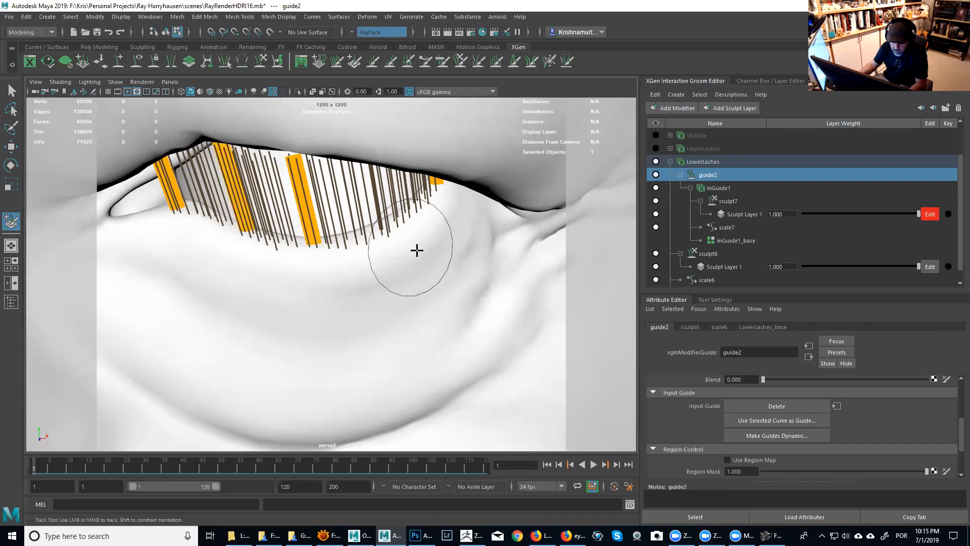
Step: Comb the newly placed lower lash guides of the model's left eye with the Comb brush
right_click_drag(403, 245, 383, 231, "alt")
left_click_drag(383, 232, 408, 199, "alt")
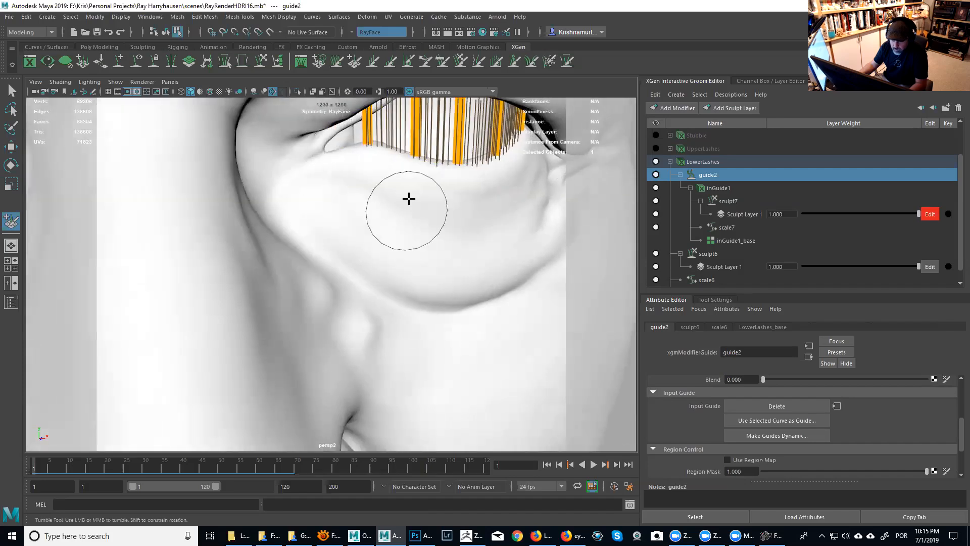
left_click(441, 60)
right_click_drag(421, 251, 298, 232, "alt")
middle_click_drag(299, 232, 329, 263, "alt")
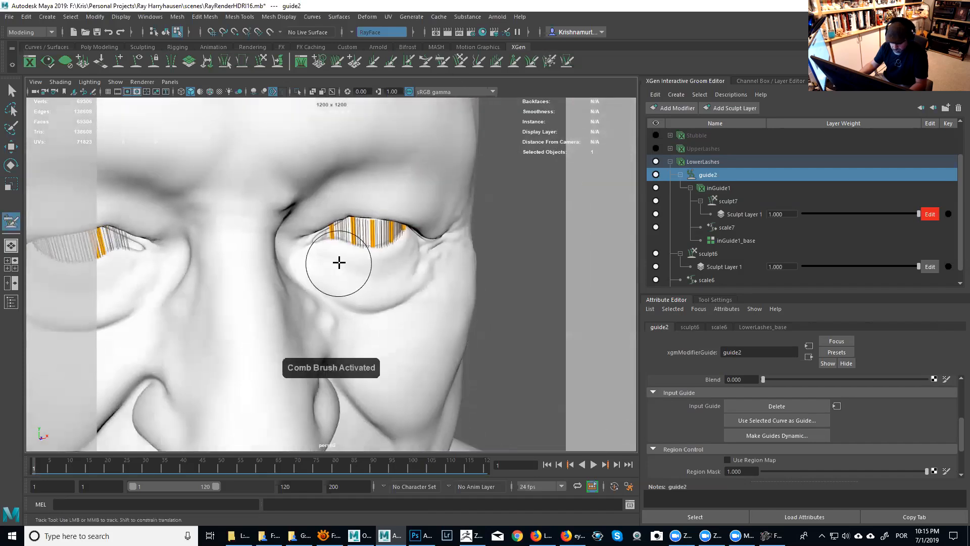
mouse_move(358, 228)
left_mouse_down()
mouse_move(373, 228)
mouse_move(349, 226)
left_mouse_up()
middle_click_drag(365, 259, 433, 267, "alt")
left_click_drag(432, 267, 431, 205, "alt")
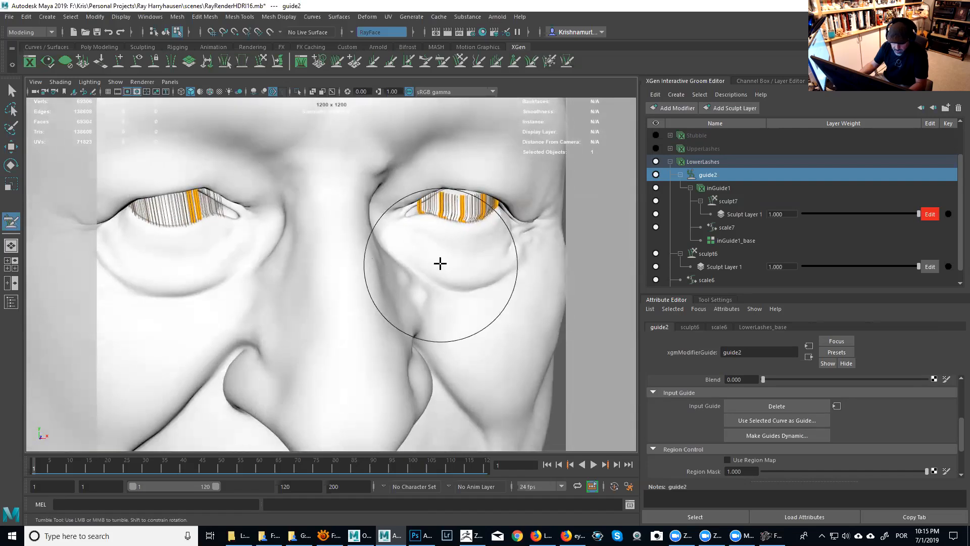
right_click_drag(440, 262, 387, 233, "alt")
middle_click_drag(387, 234, 339, 213, "alt")
left_click_drag(366, 212, 383, 194)
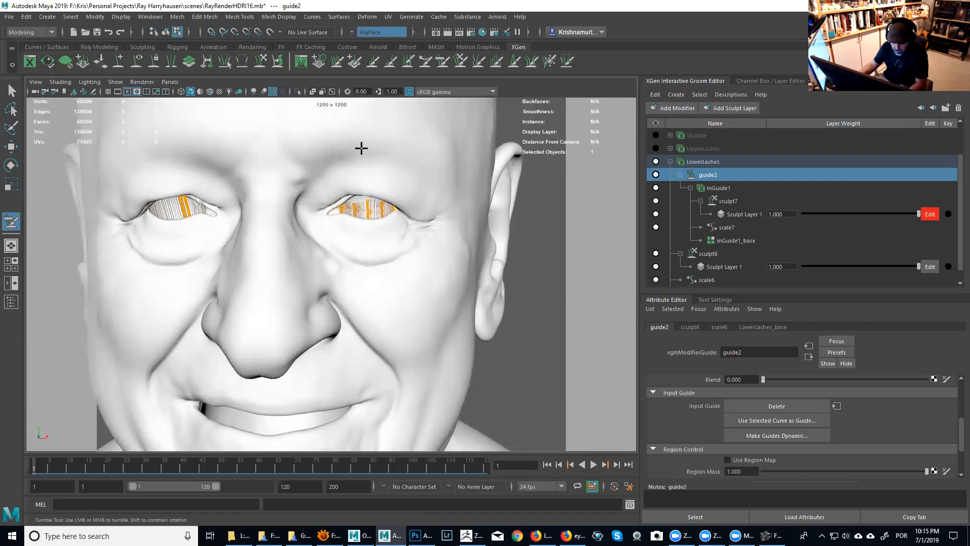
Step: Place guides at the outer corner and the middle of the model's right lower lash line with the Place brush
left_click_drag(376, 223, 445, 237, "alt")
right_click_drag(409, 260, 509, 360, "alt")
middle_click_drag(459, 336, 385, 337, "alt")
left_click(354, 62)
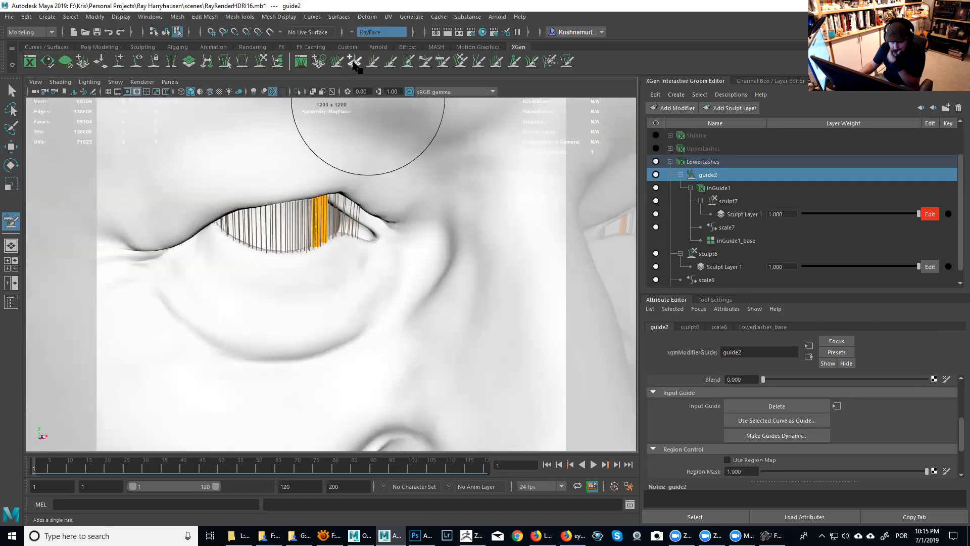
right_click_drag(393, 314, 409, 340, "alt")
middle_click_drag(384, 323, 416, 296, "alt")
left_click_drag(416, 296, 380, 303, "alt")
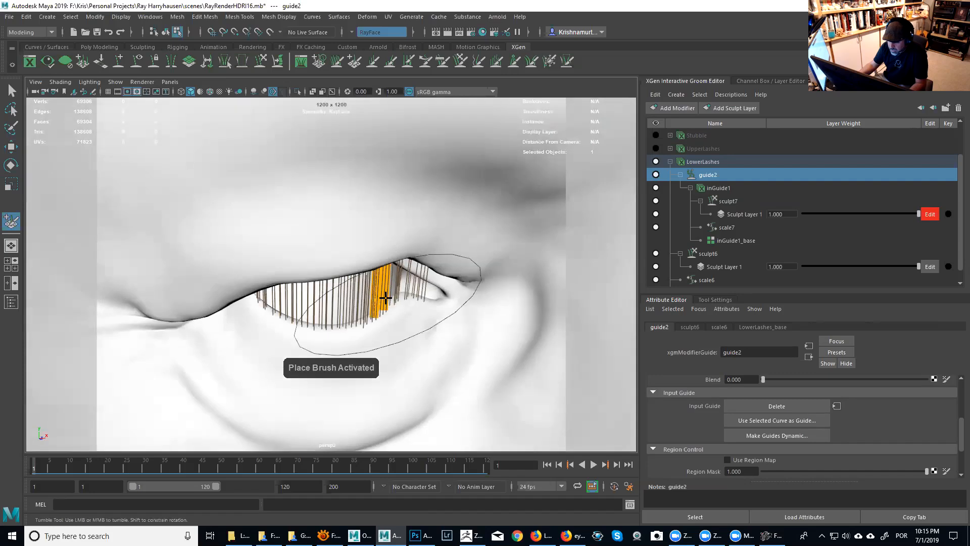
middle_click_drag(381, 303, 425, 242, "alt")
right_click_drag(424, 242, 429, 247, "alt")
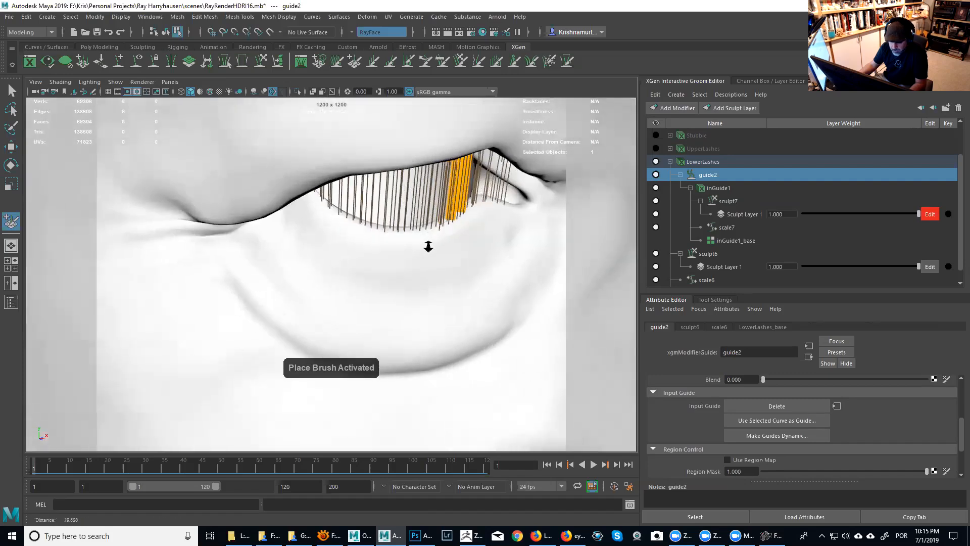
left_click(318, 193)
mouse_move(326, 200)
left_mouse_down("alt")
mouse_move(321, 190)
mouse_move(391, 173)
left_mouse_up("alt")
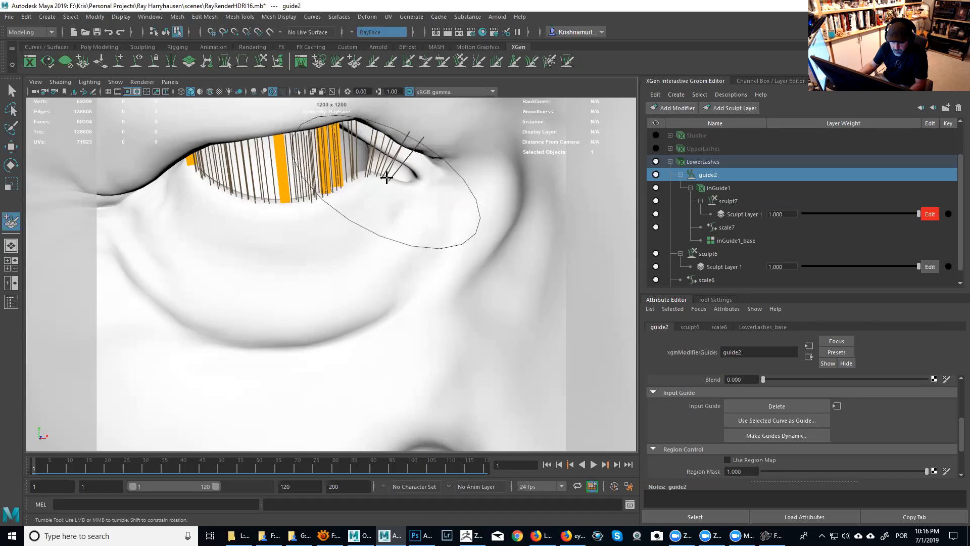
Step: Undo the stray hair near the right eye's inner corner and add guides at the inner corner and between middle and outer corner
key("ctrl+z")
middle_click_drag(346, 195, 399, 222, "alt")
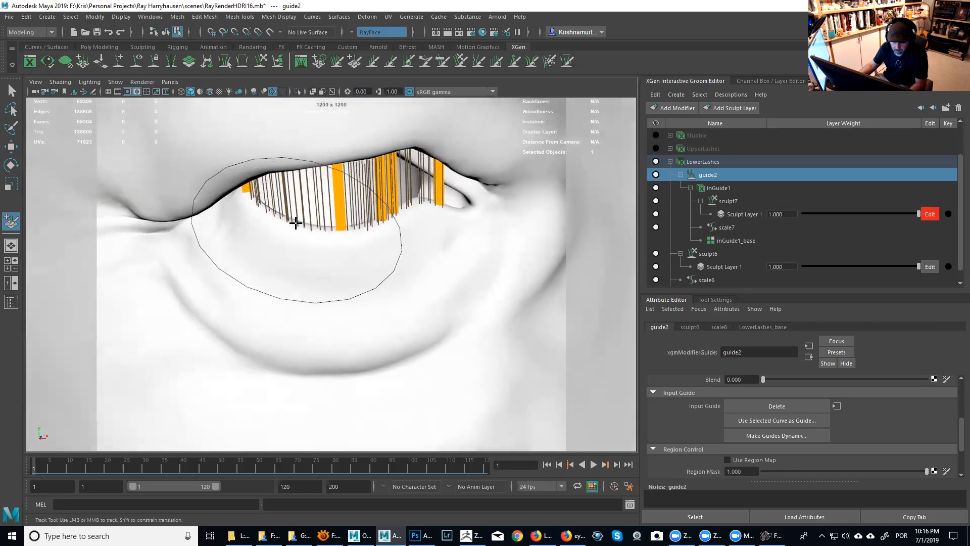
left_click(300, 222)
Step: Activate the Comb brush for the lower lash guides and set its symmetry to World X
right_click_drag(379, 246, 334, 215, "alt")
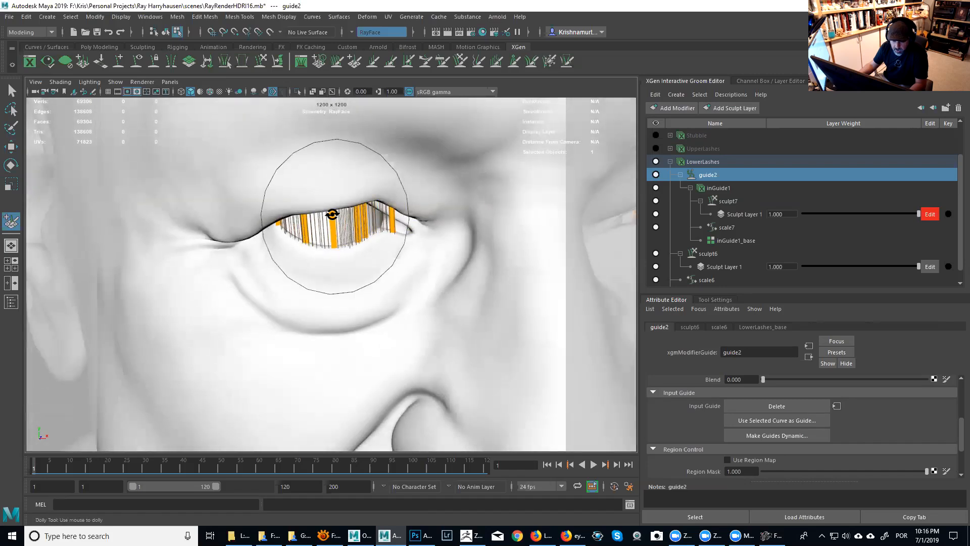
middle_click_drag(334, 215, 344, 232, "alt")
right_click_drag(344, 232, 313, 211, "alt")
right_click_drag(430, 293, 381, 253, "alt")
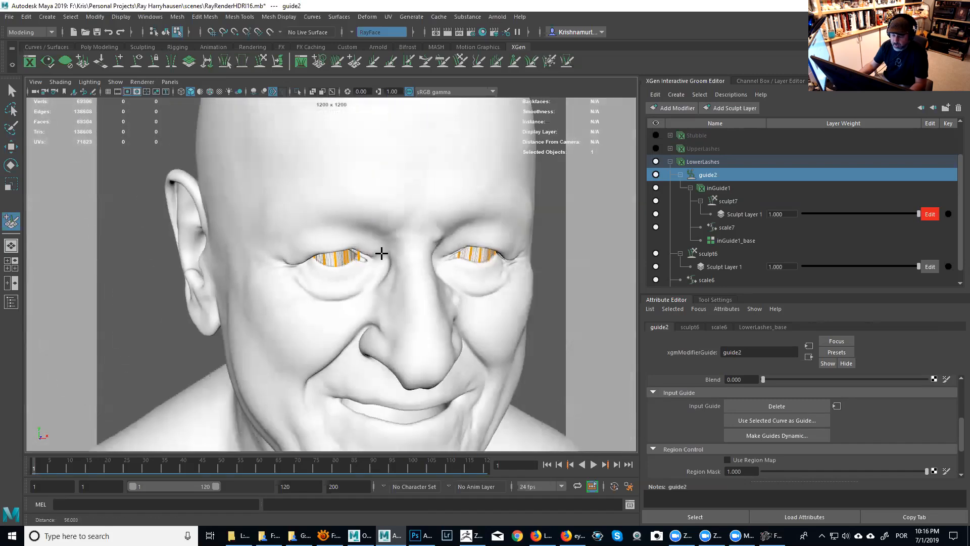
middle_click_drag(403, 277, 346, 245, "alt")
left_click_drag(347, 245, 313, 247, "alt")
right_click_drag(354, 255, 373, 263, "alt")
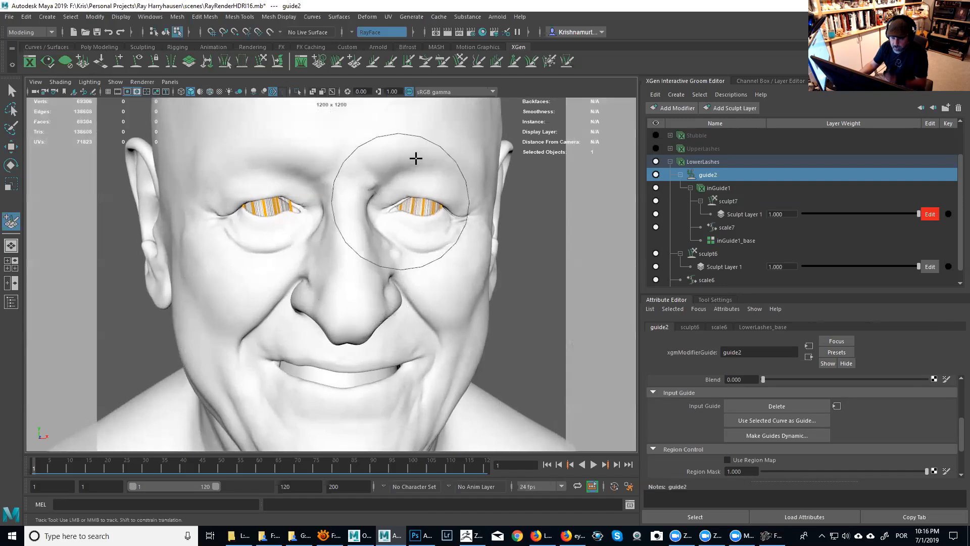
left_click(443, 62)
left_click_drag(412, 207, 313, 229, "alt")
middle_click_drag(313, 228, 429, 228, "alt")
left_click_drag(419, 226, 431, 247, "alt")
middle_click_drag(431, 247, 432, 203, "alt")
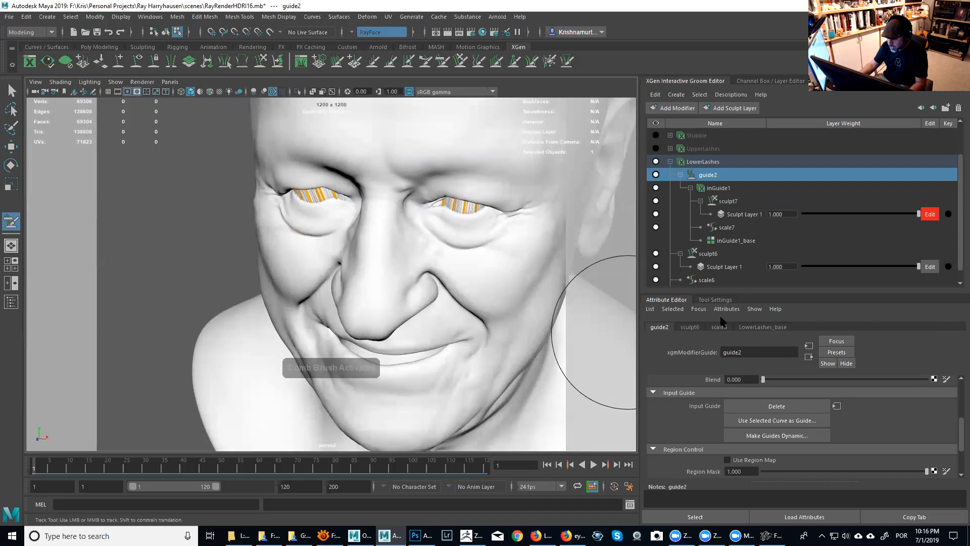
left_click(715, 299)
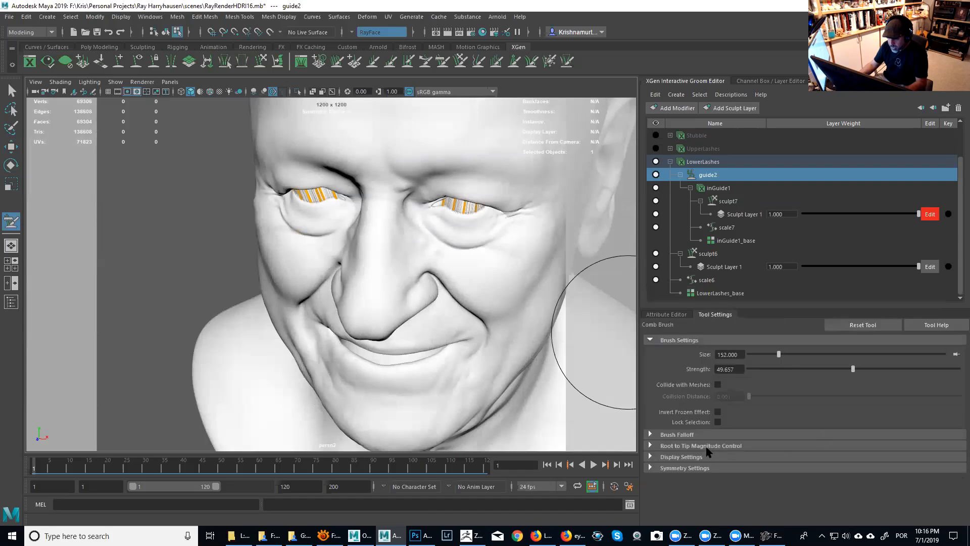
left_click(667, 468)
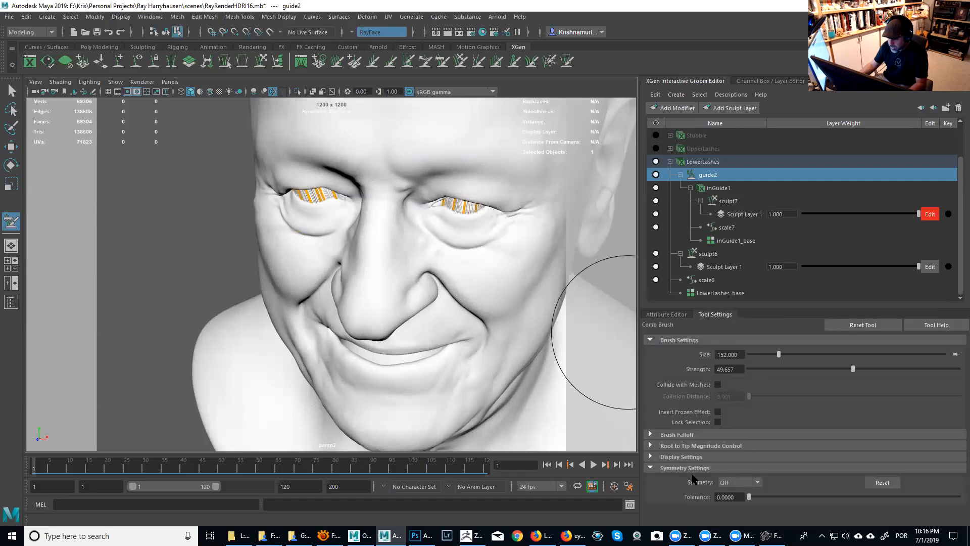
left_click(756, 482)
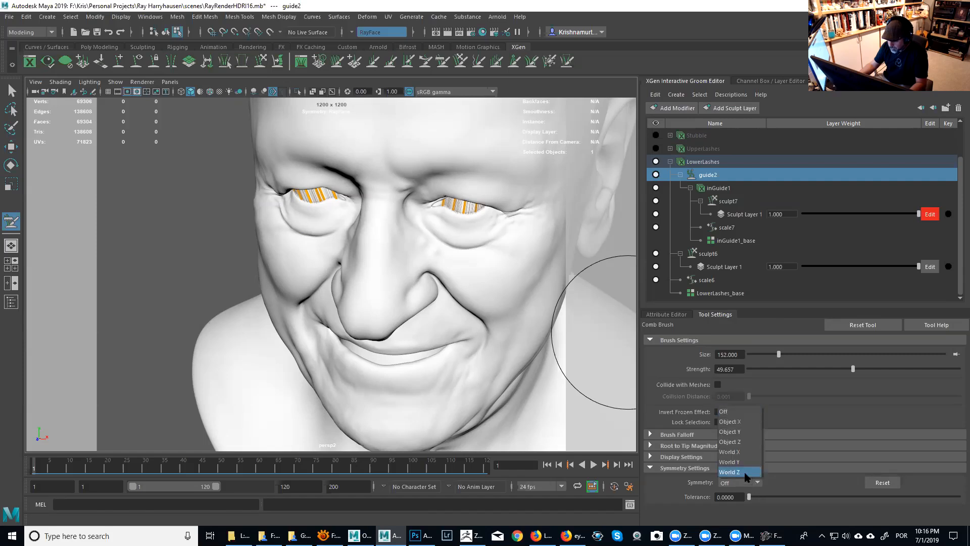
left_click(729, 451)
Step: Comb the lower lash guides of the model's right eye into a fan spreading toward the inner and outer corners
mouse_move(465, 281)
left_mouse_down("alt")
mouse_move(443, 302)
mouse_move(393, 271)
mouse_move(377, 302)
mouse_move(319, 175)
left_mouse_up("alt")
mouse_move(245, 169)
left_mouse_down("alt")
mouse_move(379, 209)
mouse_move(412, 275)
mouse_move(445, 252)
mouse_move(455, 267)
mouse_move(438, 248)
left_mouse_up("alt")
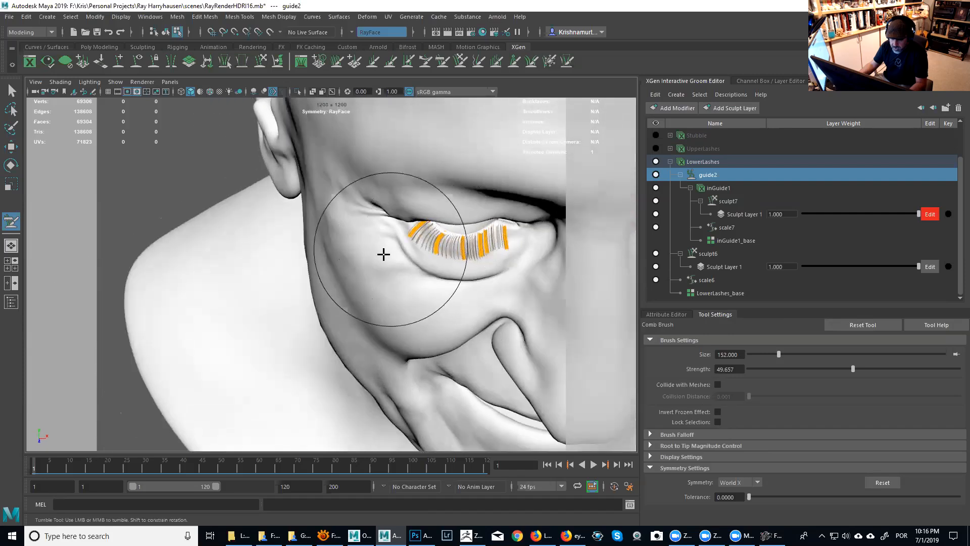
mouse_move(363, 269)
left_mouse_down("alt")
mouse_move(385, 273)
mouse_move(351, 277)
left_mouse_up("alt")
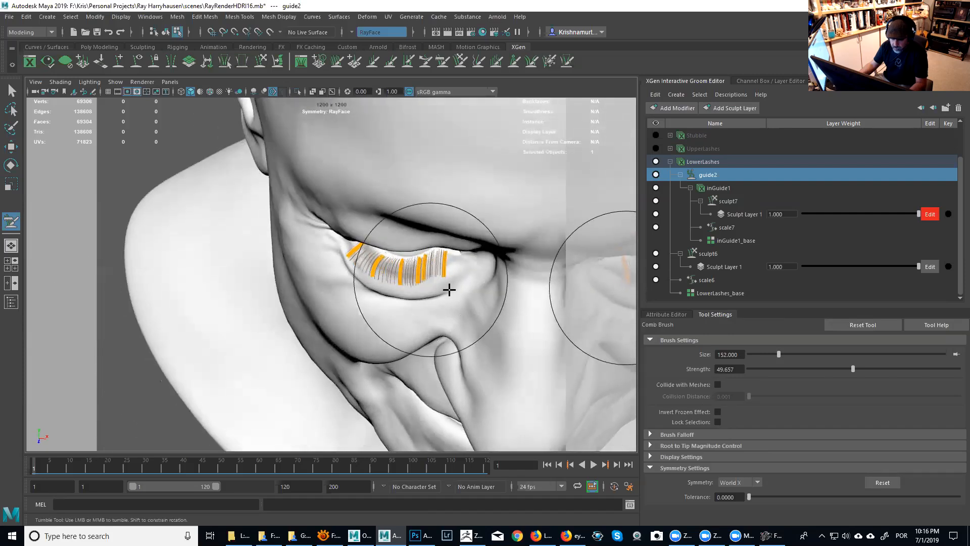
mouse_move(441, 282)
left_mouse_down()
mouse_move(494, 292)
mouse_move(480, 290)
left_mouse_up()
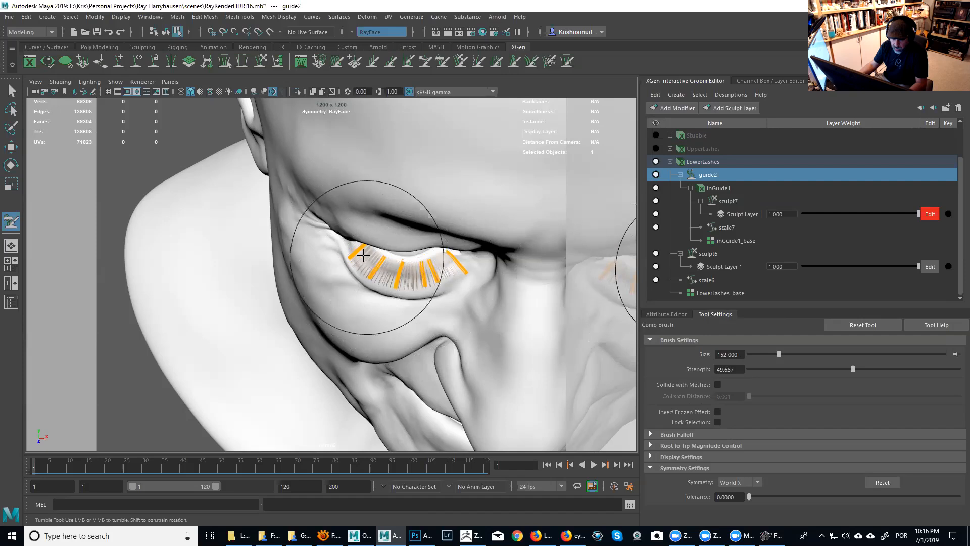
Step: Set the Comb brush size to 128 and comb the right eye's lower lash guides outward, away from the eyeball
left_click_drag(440, 287, 394, 271, "alt")
right_click_drag(394, 271, 462, 357, "alt")
mouse_move(461, 357)
left_mouse_down("alt")
mouse_move(411, 283)
mouse_move(430, 279)
mouse_move(399, 312)
mouse_move(418, 298)
left_mouse_up("alt")
key("b")
left_click_drag(384, 265, 476, 272, "alt")
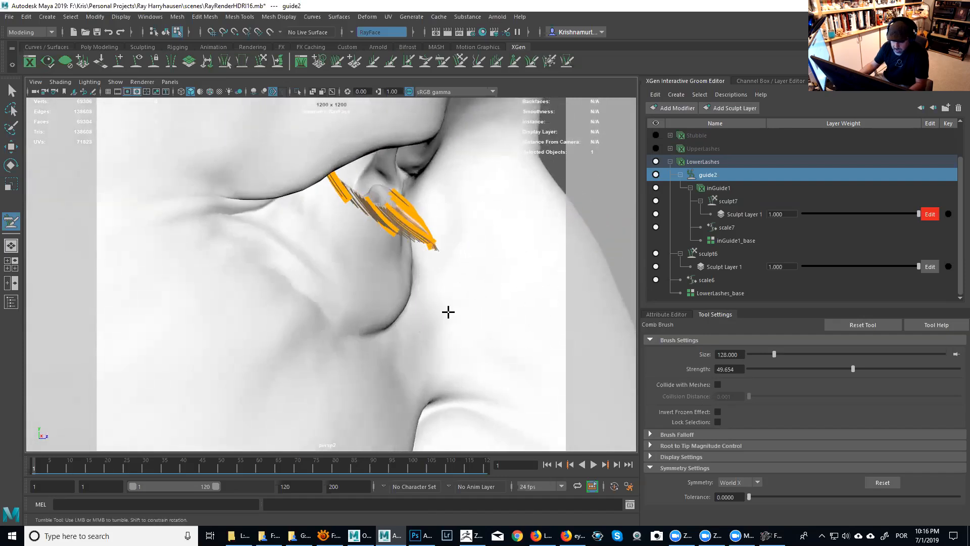
mouse_move(433, 294)
left_mouse_down("alt")
mouse_move(462, 266)
mouse_move(465, 317)
mouse_move(325, 297)
mouse_move(574, 331)
mouse_move(322, 303)
mouse_move(288, 251)
mouse_move(369, 264)
mouse_move(318, 264)
mouse_move(406, 297)
mouse_move(372, 310)
mouse_move(311, 273)
mouse_move(255, 286)
mouse_move(314, 273)
left_mouse_up("alt")
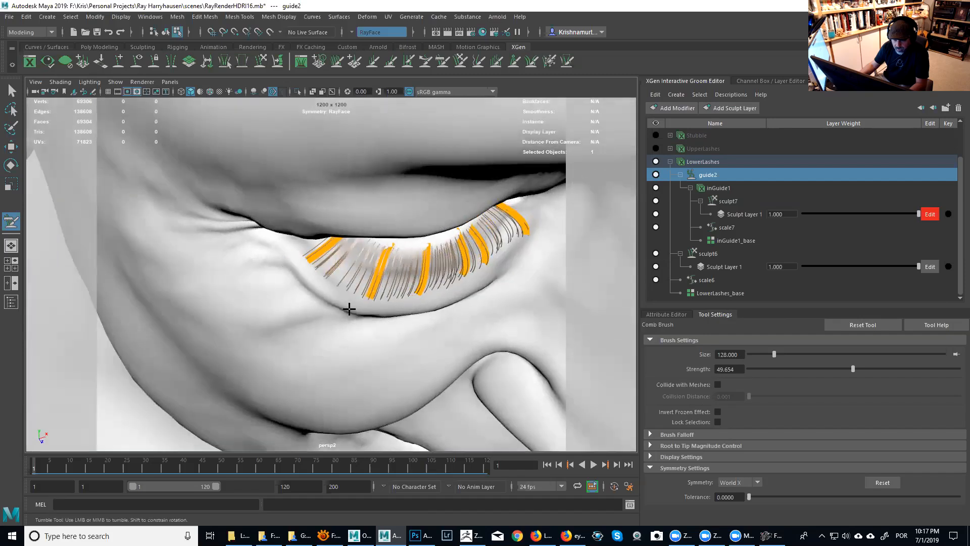
left_click_drag(299, 242, 404, 310, "alt")
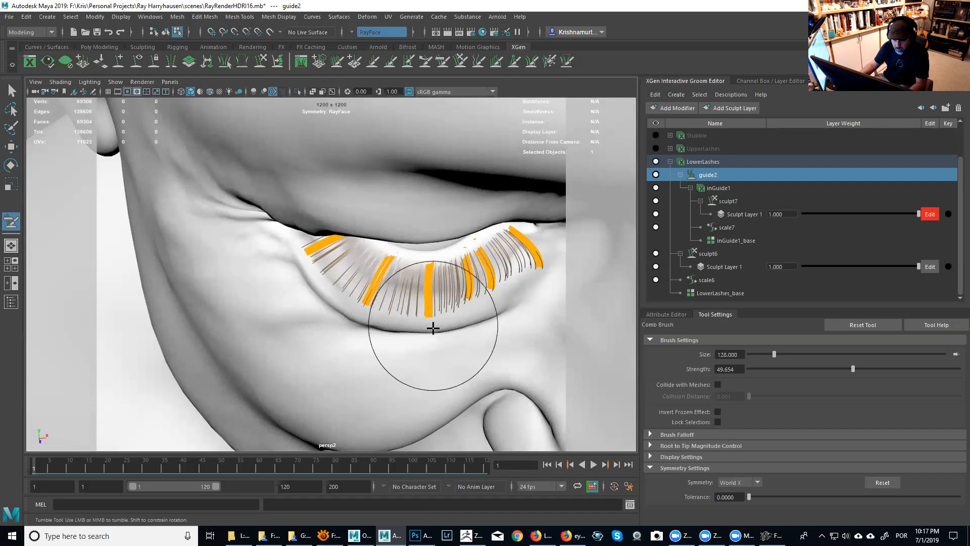
Step: Comb the right eye's lower lash guides in profile into a downward curve that clears the lower lid
middle_click_drag(433, 327, 416, 314, "alt")
mouse_move(490, 300)
left_mouse_down("alt")
mouse_move(450, 282)
mouse_move(520, 219)
mouse_move(272, 253)
mouse_move(285, 267)
mouse_move(256, 278)
left_mouse_up("alt")
mouse_move(317, 317)
left_mouse_down("alt")
mouse_move(264, 310)
mouse_move(431, 329)
mouse_move(377, 301)
left_mouse_up("alt")
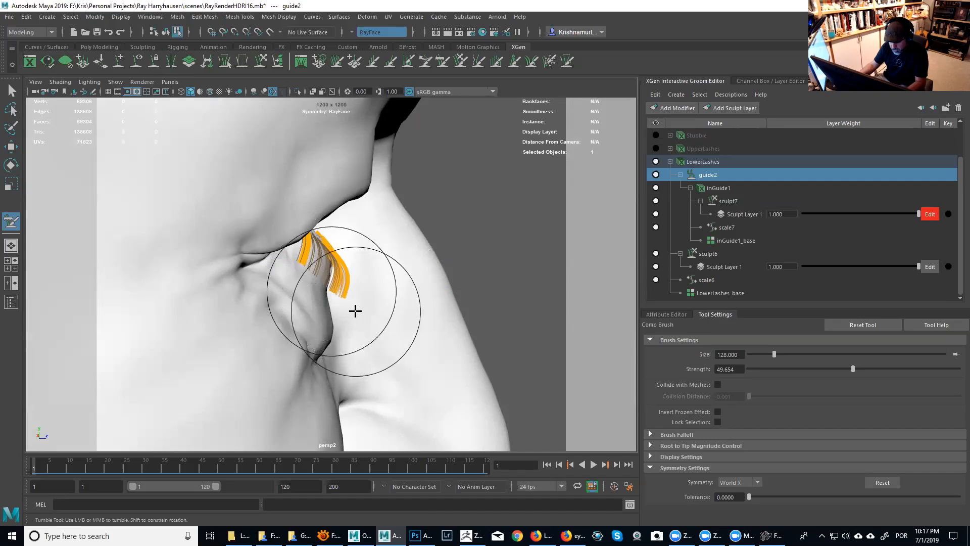
left_click_drag(377, 305, 412, 303, "alt")
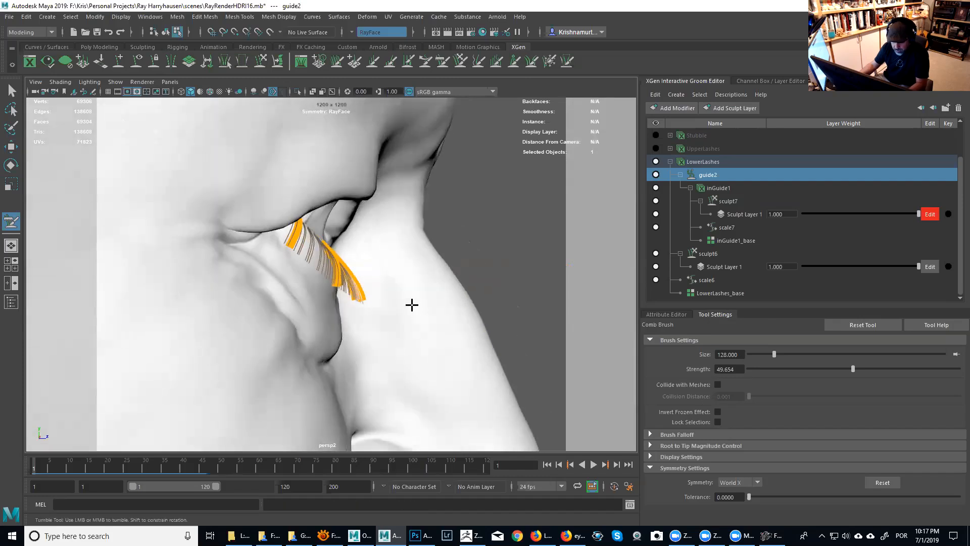
Step: Reduce the Comb brush size to 85 and arch the right eye's lower lash guides outward, especially near the inner corner
key("m")
key("b")
mouse_move(403, 328)
left_mouse_down()
mouse_move(376, 307)
mouse_move(411, 271)
mouse_move(517, 272)
left_mouse_up()
mouse_move(429, 266)
left_mouse_down("alt")
mouse_move(425, 275)
mouse_move(420, 255)
left_mouse_up("alt")
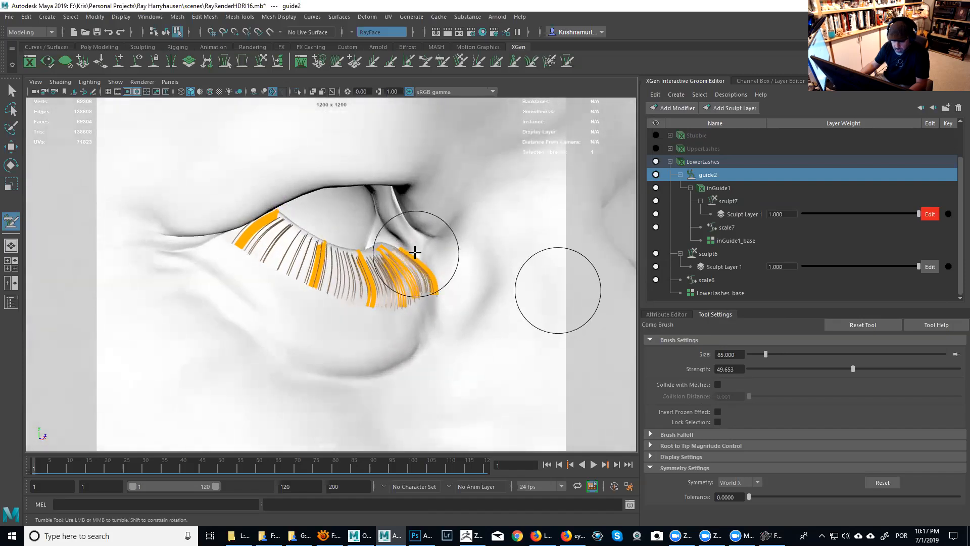
mouse_move(375, 254)
left_mouse_down()
mouse_move(400, 264)
mouse_move(421, 256)
mouse_move(455, 275)
mouse_move(268, 265)
mouse_move(327, 274)
mouse_move(319, 259)
left_mouse_up()
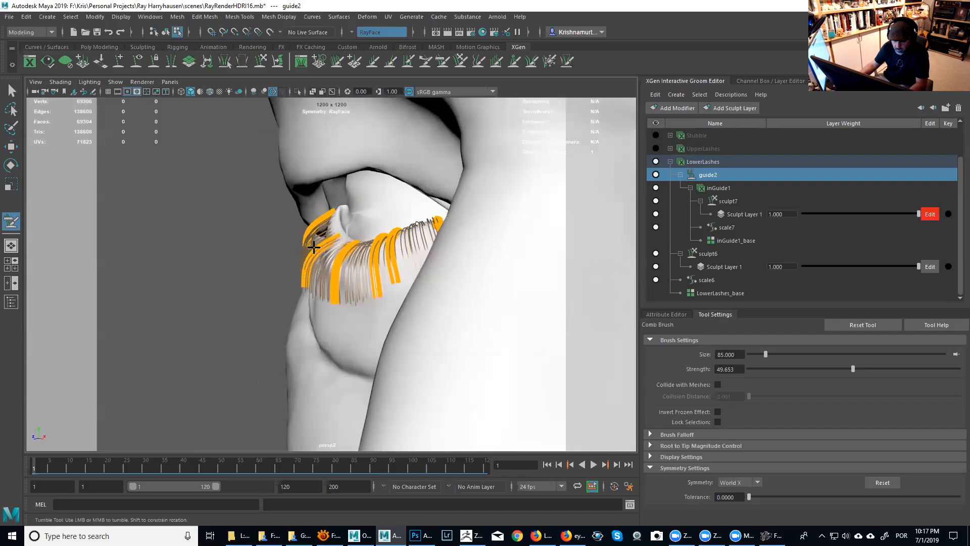
mouse_move(314, 220)
left_mouse_down("alt")
mouse_move(303, 237)
mouse_move(272, 242)
mouse_move(311, 249)
mouse_move(439, 305)
mouse_move(470, 301)
mouse_move(427, 277)
mouse_move(402, 315)
mouse_move(433, 297)
mouse_move(406, 277)
left_mouse_up("alt")
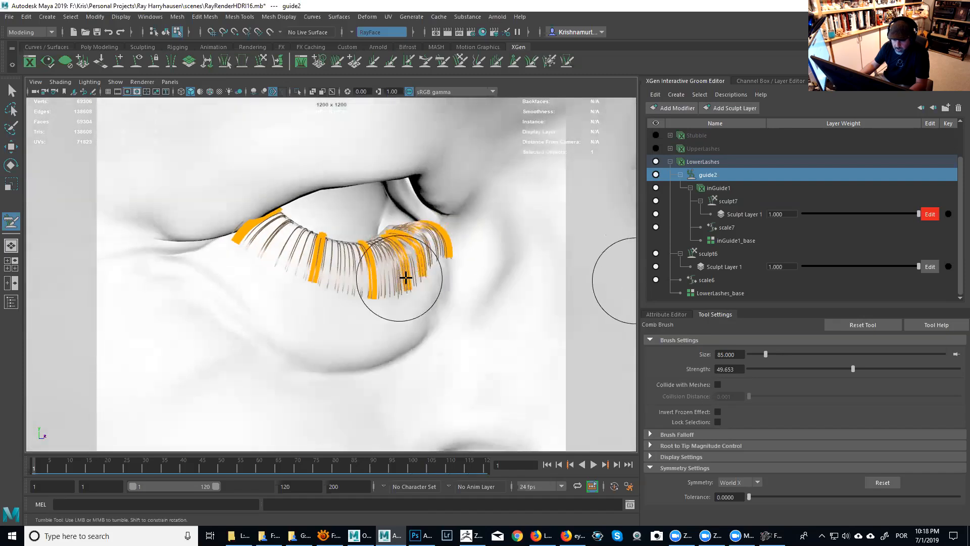
left_click_drag(457, 251, 458, 313, "alt")
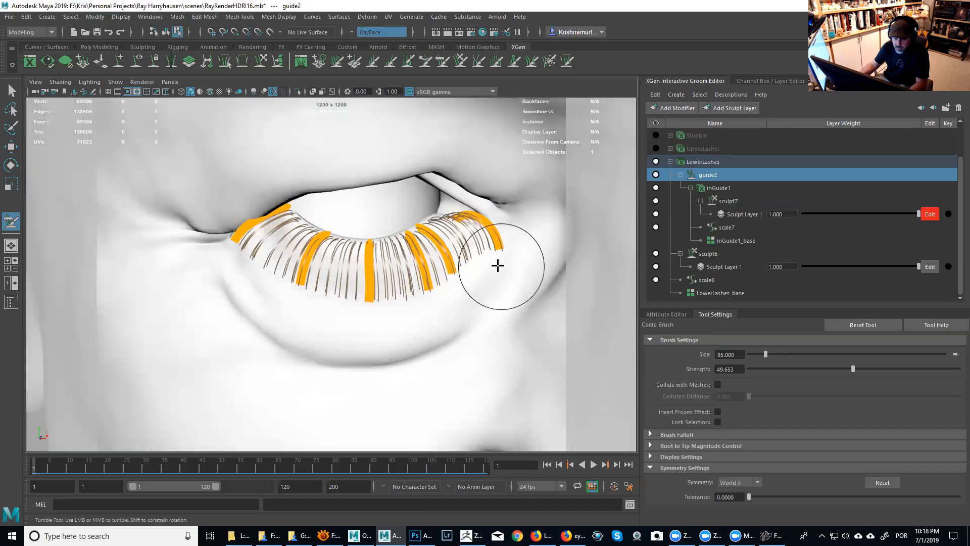
Step: Refine the curl and spacing of the lower lash guides in close-up, working from several angles around both eyes
left_click_drag(498, 264, 446, 264, "alt")
right_click_drag(446, 265, 481, 325, "alt")
left_click_drag(481, 325, 407, 363, "alt")
mouse_move(423, 273)
left_mouse_down("alt")
mouse_move(363, 275)
mouse_move(431, 279)
left_mouse_up("alt")
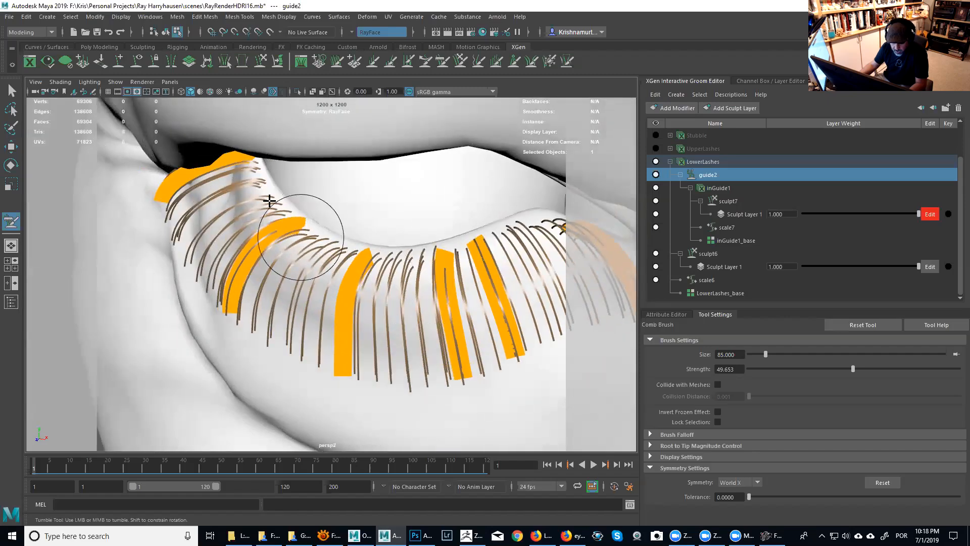
mouse_move(328, 282)
left_mouse_down("alt")
mouse_move(424, 258)
mouse_move(363, 230)
mouse_move(347, 262)
mouse_move(381, 278)
mouse_move(400, 265)
mouse_move(342, 255)
mouse_move(412, 266)
mouse_move(345, 269)
mouse_move(317, 248)
left_mouse_up("alt")
left_click_drag(465, 293, 149, 247, "alt")
mouse_move(319, 249)
middle_mouse_down("alt")
mouse_move(349, 266)
mouse_move(303, 256)
middle_mouse_up("alt")
right_click_drag(303, 255, 303, 250, "alt")
mouse_move(303, 249)
left_mouse_down("alt")
mouse_move(310, 253)
mouse_move(262, 223)
mouse_move(243, 223)
left_mouse_up("alt")
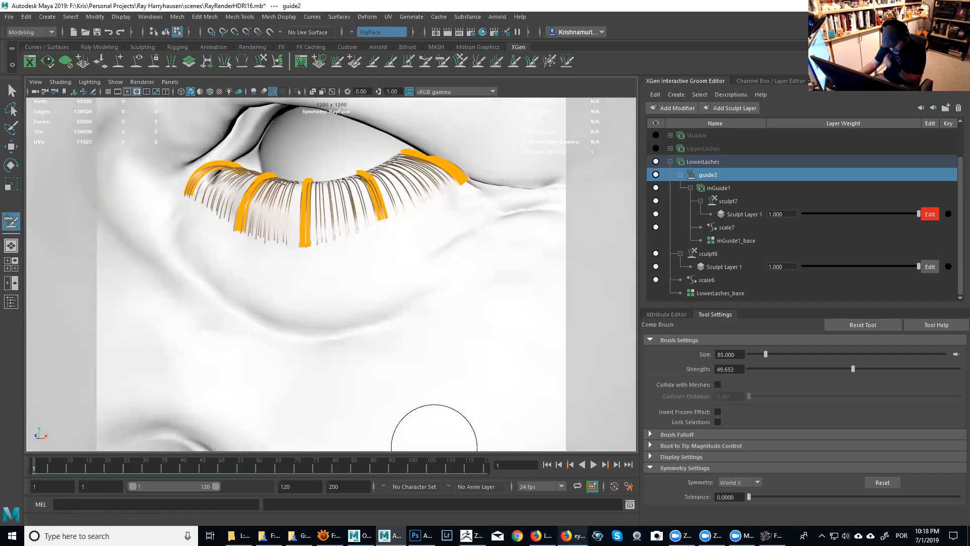
Step: Switch to Firefox and examine the length, direction and clumping of lower lashes in several eye macro photos, including an old man's eye
key("alt+Tab")
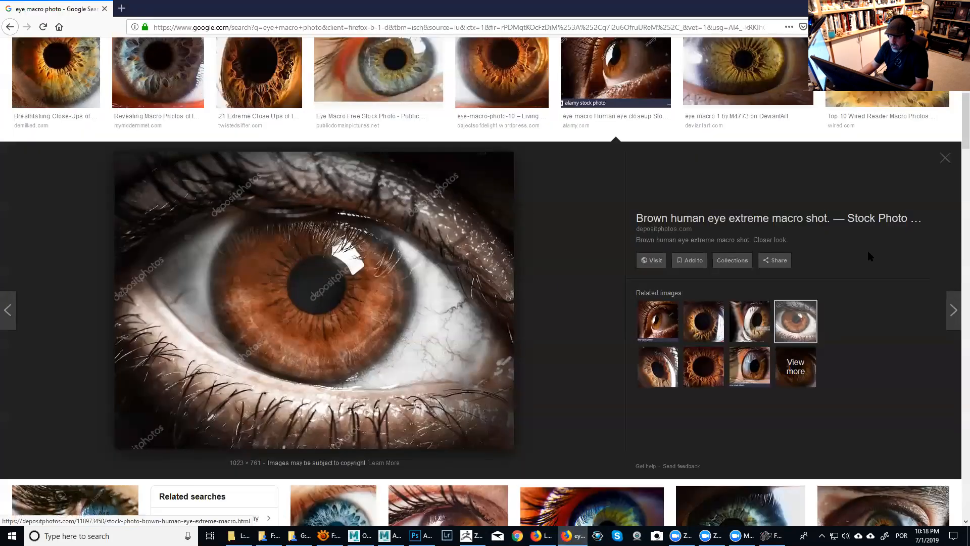
left_click_drag(964, 132, 964, 207)
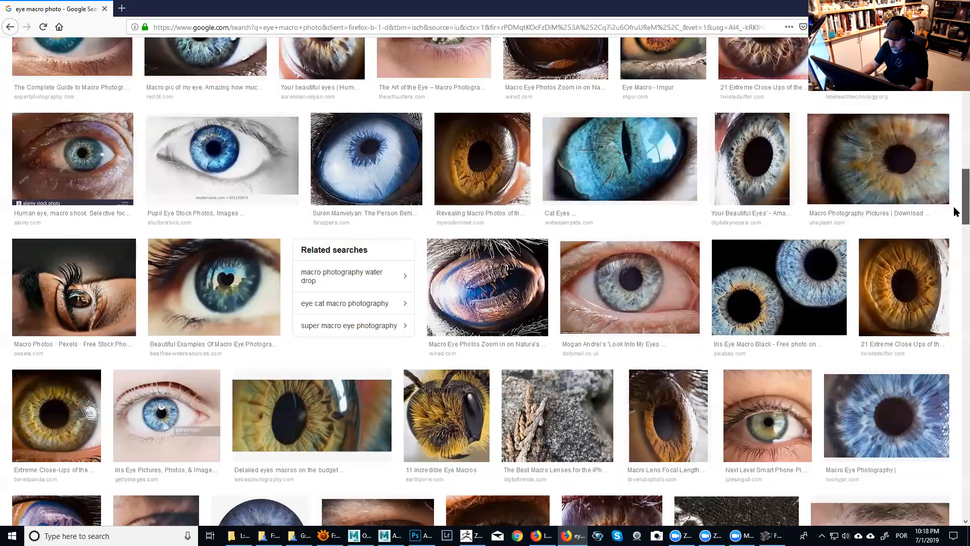
scroll(956, 212, "down", 2)
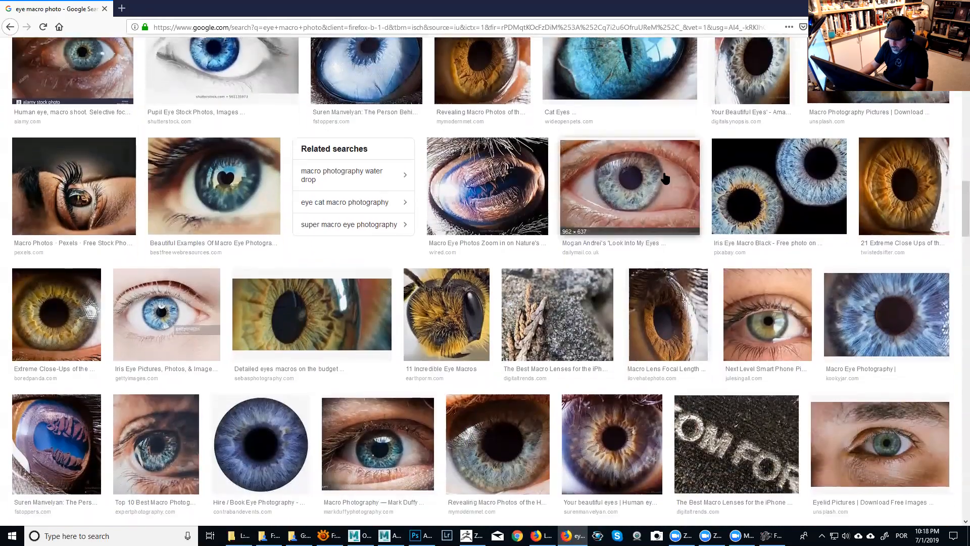
left_click(664, 177)
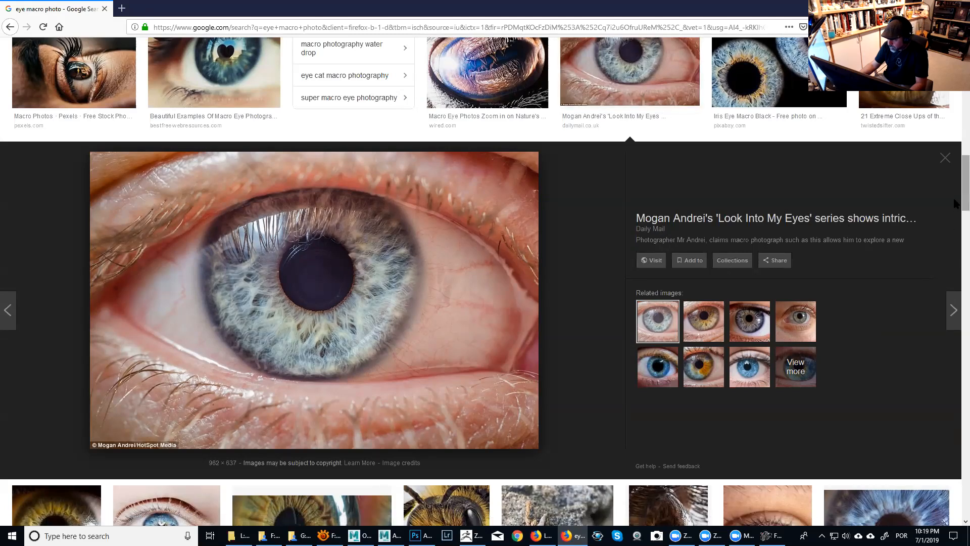
scroll(955, 237, "down", 6)
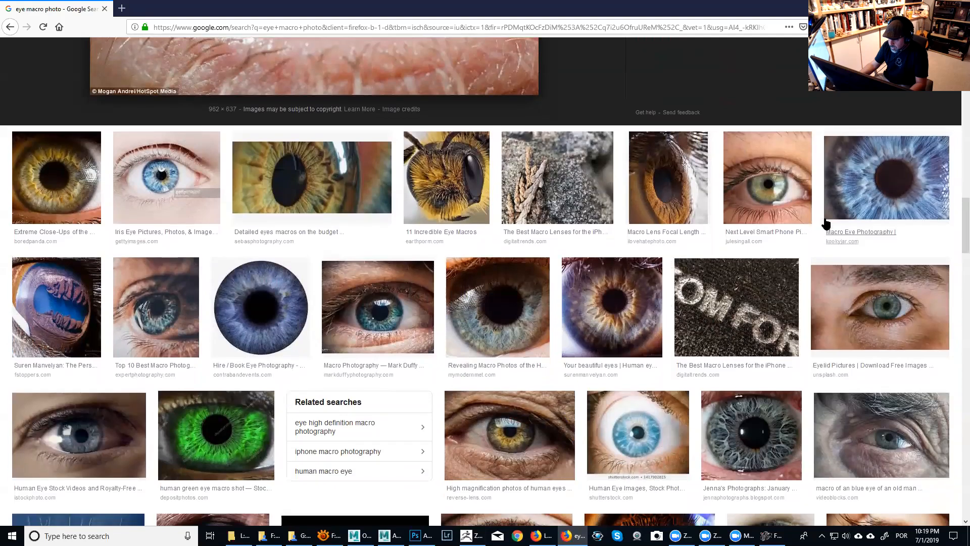
left_click(803, 202)
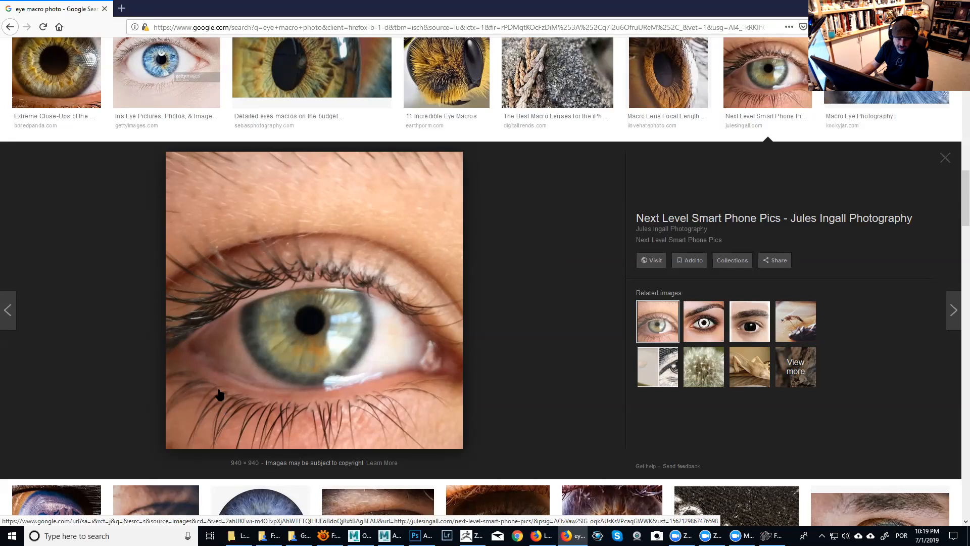
left_click(944, 159)
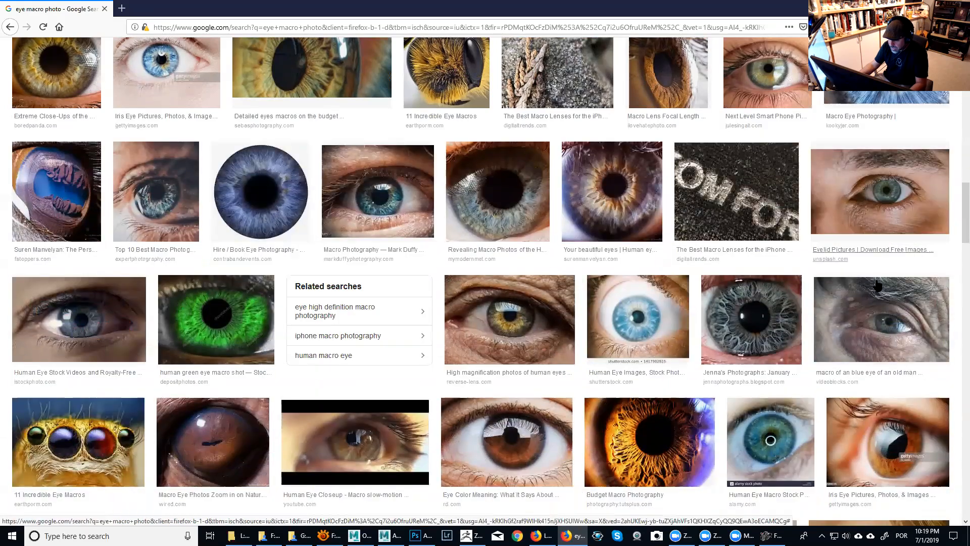
left_click(541, 324)
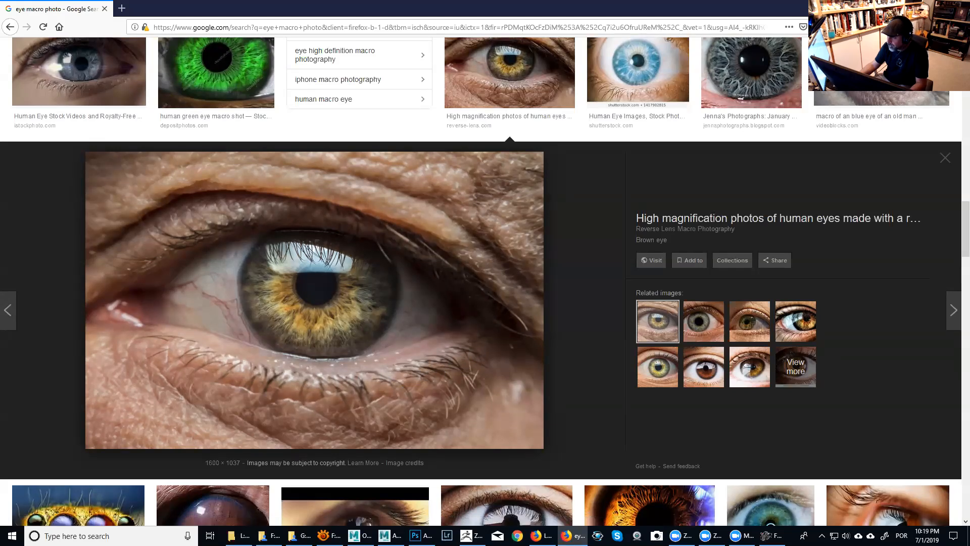
key("alt+Tab")
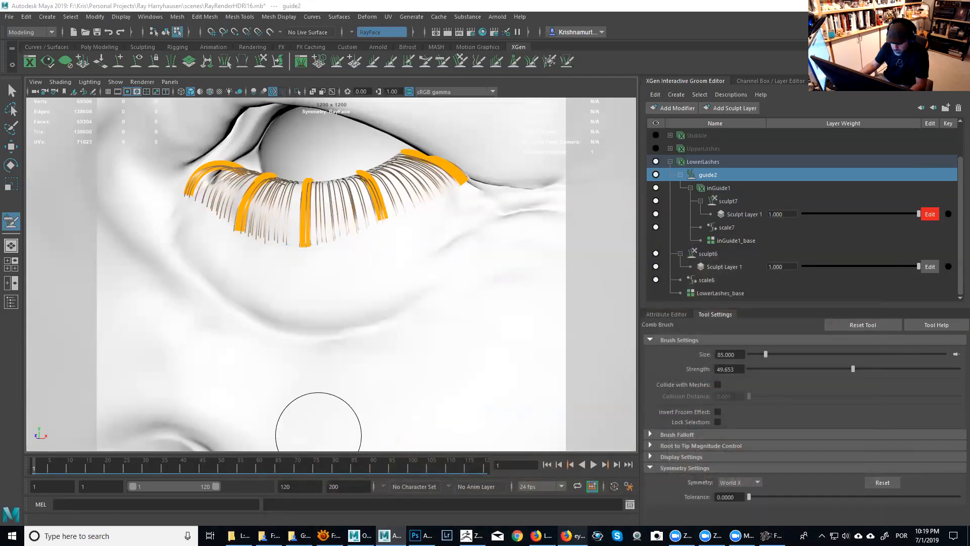
left_click(573, 536)
left_click(879, 101)
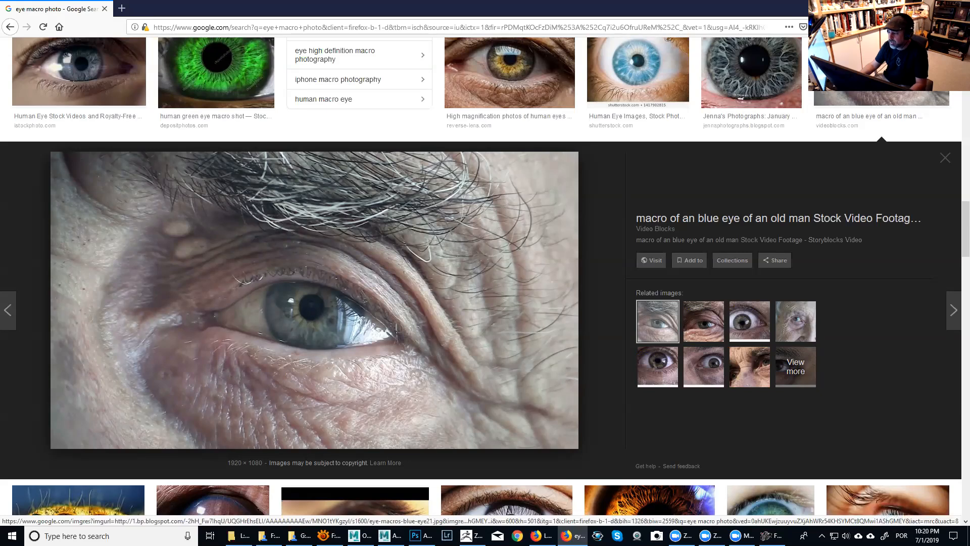
Step: Switch back to Maya and comb the lower lash guides into a smoother downward arch, working from both side profiles of the eye
key("alt+Tab")
mouse_move(437, 280)
left_mouse_down("alt")
mouse_move(468, 281)
mouse_move(442, 282)
mouse_move(511, 258)
mouse_move(418, 288)
mouse_move(429, 288)
mouse_move(422, 275)
left_mouse_up("alt")
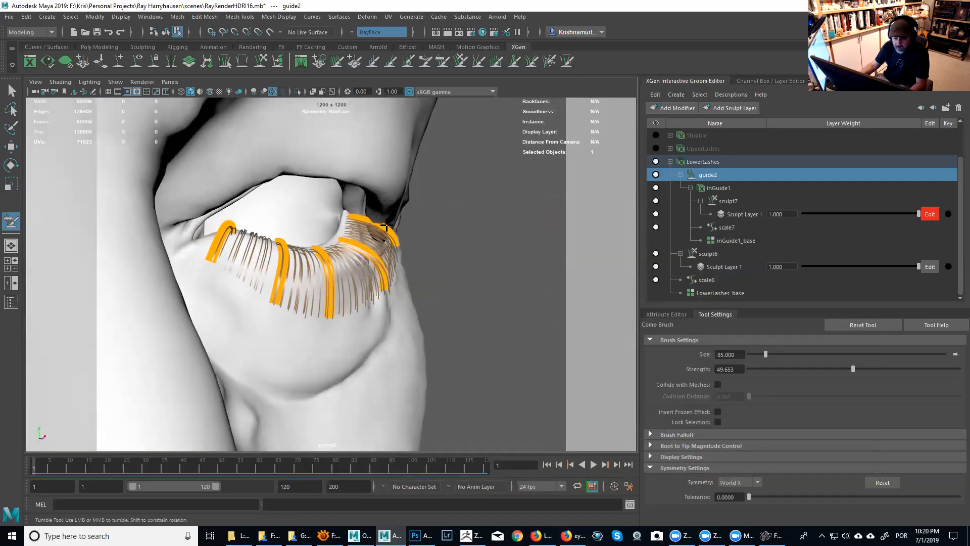
mouse_move(373, 220)
left_mouse_down("alt")
mouse_move(329, 227)
mouse_move(389, 223)
mouse_move(372, 244)
mouse_move(364, 217)
mouse_move(318, 227)
left_mouse_up("alt")
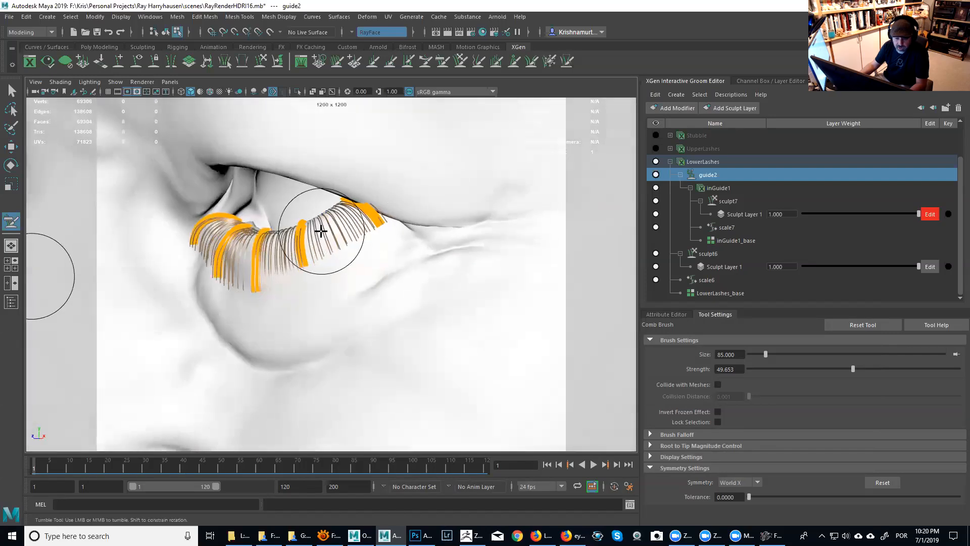
mouse_move(278, 252)
left_mouse_down("alt")
mouse_move(240, 264)
mouse_move(256, 246)
mouse_move(319, 266)
mouse_move(407, 268)
mouse_move(414, 258)
left_mouse_up("alt")
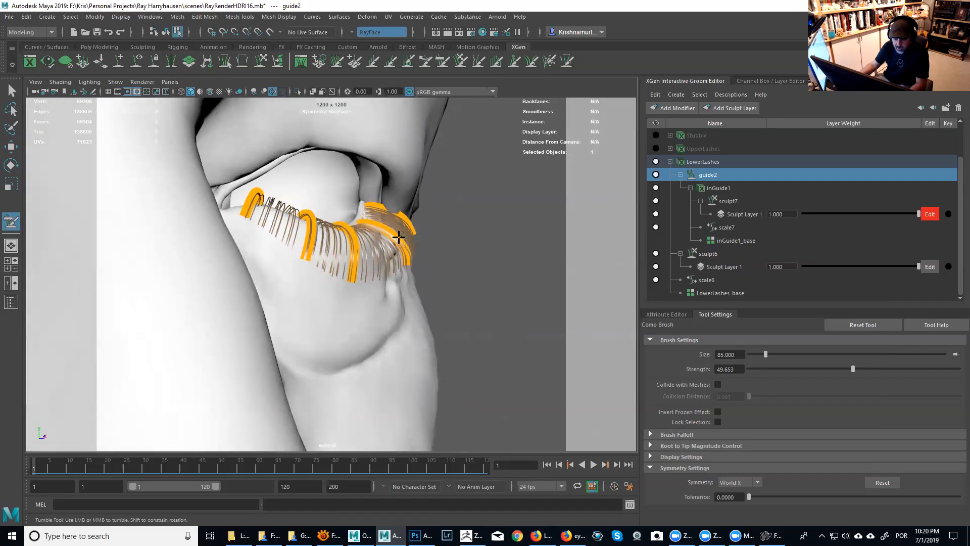
mouse_move(455, 240)
left_mouse_down("alt")
mouse_move(271, 257)
mouse_move(227, 272)
left_mouse_up("alt")
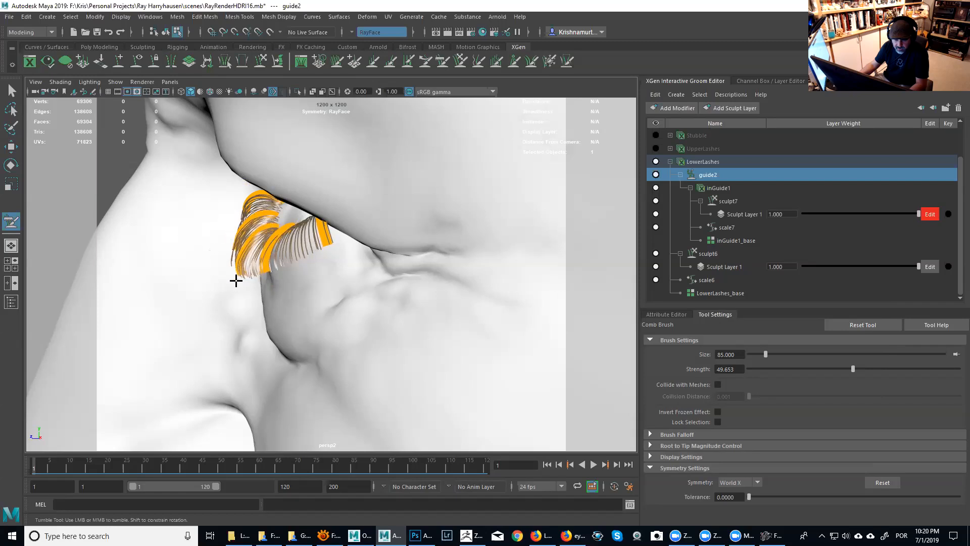
mouse_move(251, 240)
left_mouse_down("alt")
mouse_move(370, 237)
mouse_move(260, 281)
mouse_move(392, 281)
mouse_move(282, 281)
mouse_move(193, 228)
mouse_move(335, 244)
mouse_move(461, 227)
mouse_move(342, 245)
left_mouse_up("alt")
Step: Comb the right eye's lower lash guides into an even fan, spreading the inner- and outer-corner lashes away from the centre
middle_click_drag(342, 245, 474, 272, "alt")
mouse_move(474, 273)
left_mouse_down("alt")
mouse_move(533, 278)
mouse_move(568, 327)
mouse_move(373, 289)
left_mouse_up("alt")
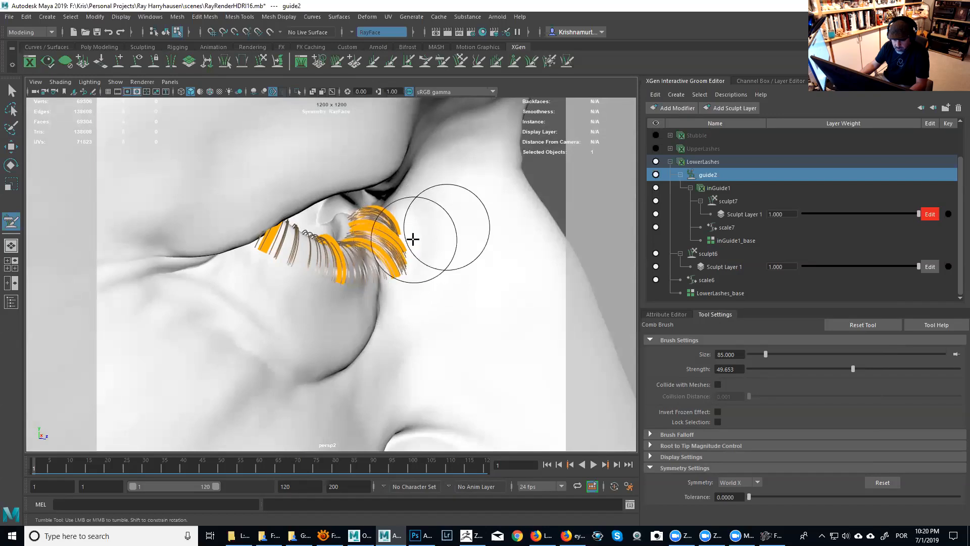
left_click_drag(413, 239, 372, 225, "alt")
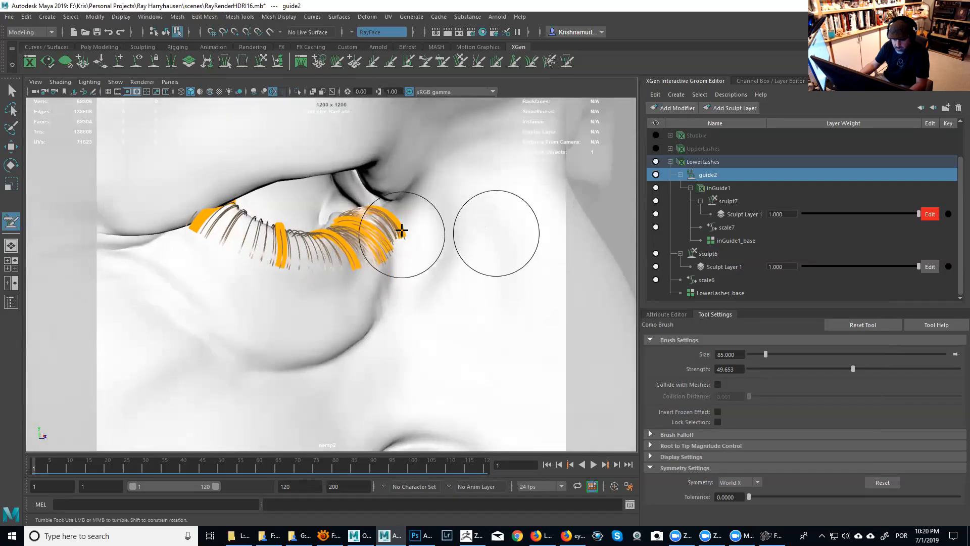
mouse_move(431, 232)
left_mouse_down("alt")
mouse_move(372, 238)
mouse_move(255, 275)
mouse_move(273, 293)
mouse_move(222, 302)
left_mouse_up("alt")
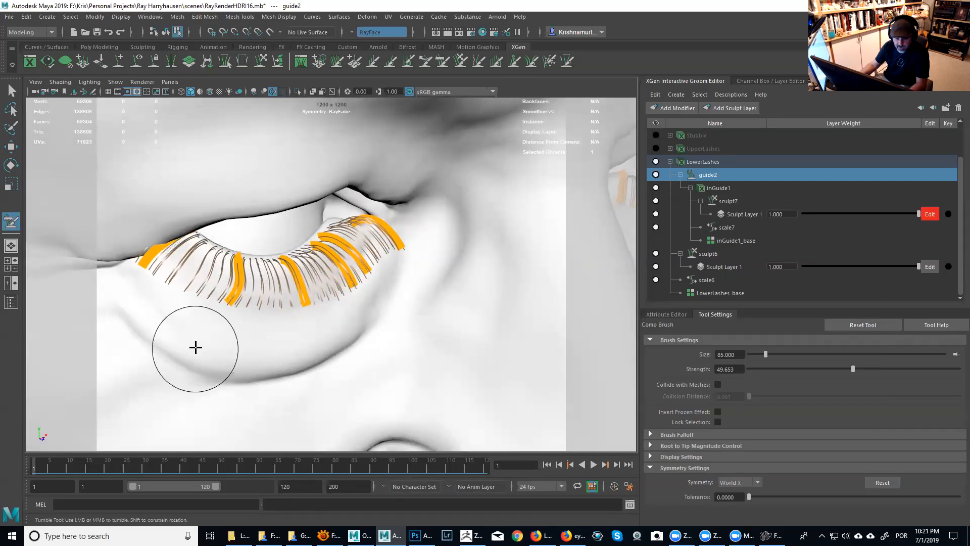
mouse_move(228, 319)
left_mouse_down("alt")
mouse_move(242, 299)
mouse_move(231, 261)
left_mouse_up("alt")
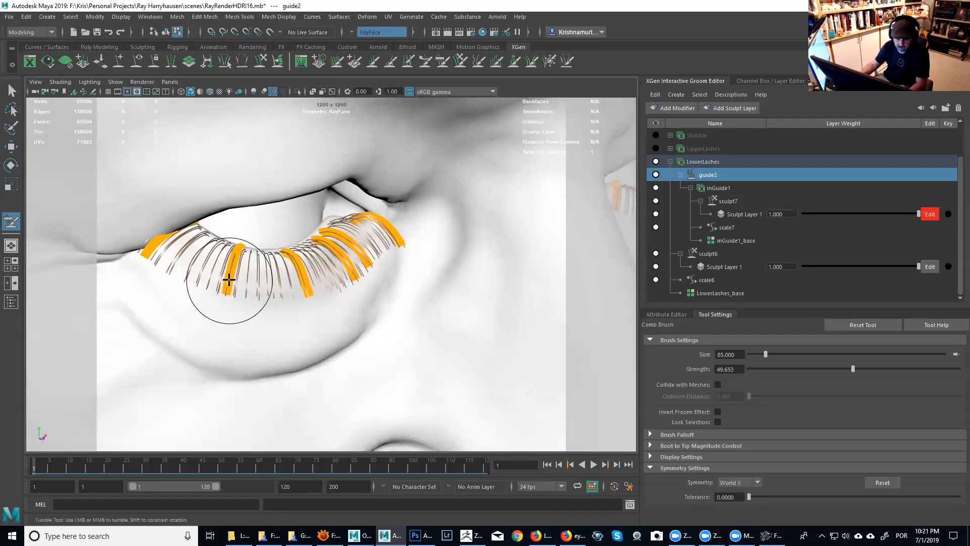
mouse_move(275, 295)
left_mouse_down("alt")
mouse_move(260, 290)
mouse_move(277, 307)
mouse_move(325, 277)
mouse_move(314, 260)
left_mouse_up("alt")
mouse_move(173, 214)
left_mouse_down("alt")
mouse_move(126, 183)
mouse_move(121, 217)
mouse_move(143, 269)
mouse_move(124, 268)
mouse_move(261, 297)
mouse_move(238, 286)
left_mouse_up("alt")
scroll(238, 286, "down", 4)
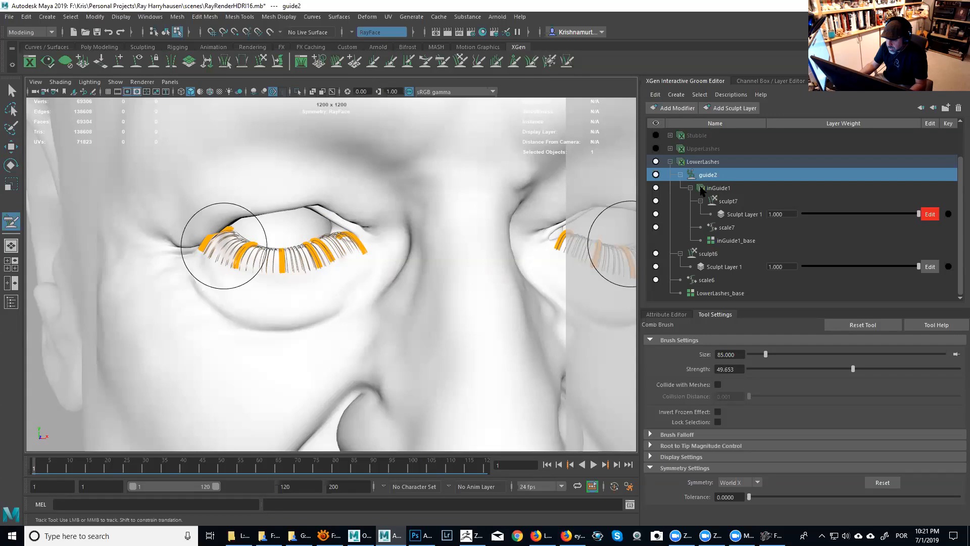
Step: Check the lower lashes with the inGuide1 guides hidden, restore the guides and fan them outward symmetrically on both eyes
left_click(655, 188)
left_click_drag(420, 258, 384, 267, "alt")
middle_click_drag(384, 266, 361, 258, "alt")
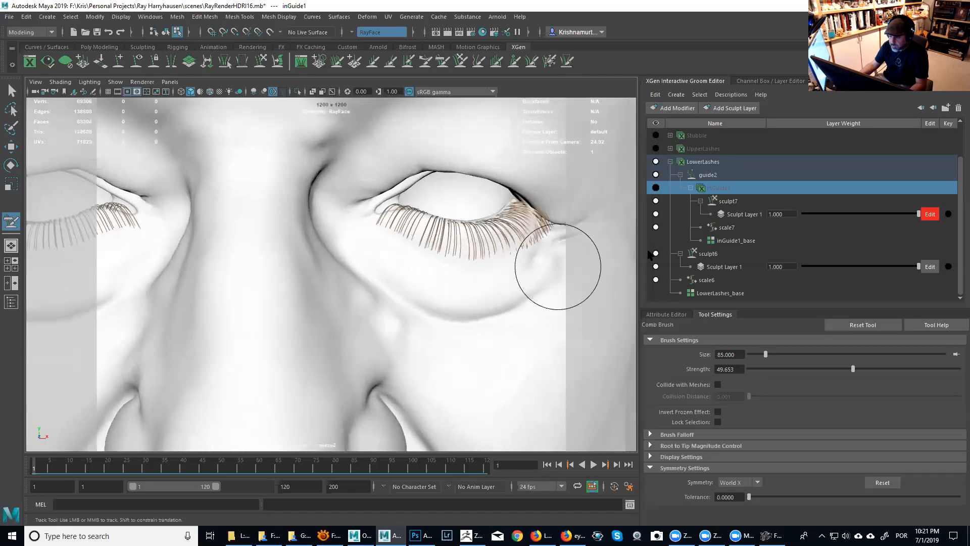
left_click(656, 187)
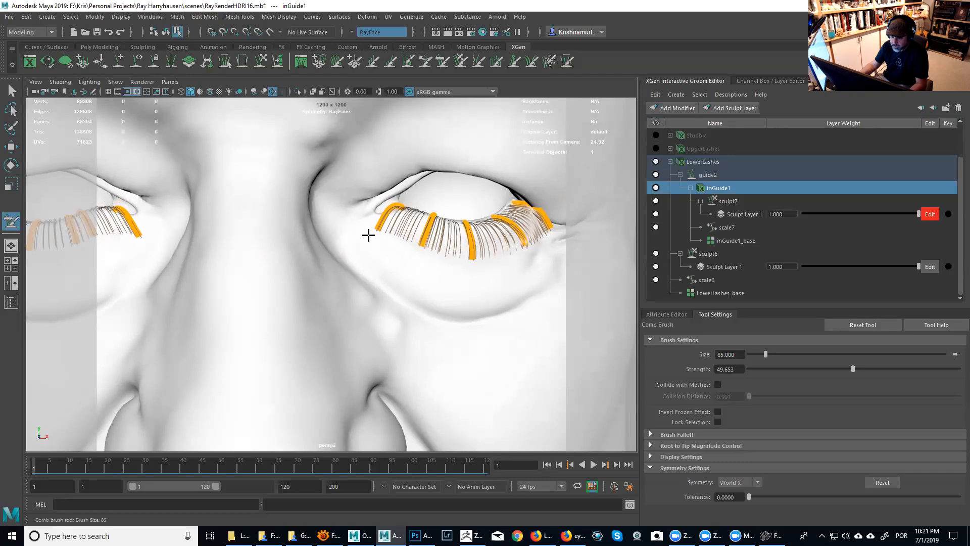
left_click_drag(400, 210, 228, 232, "alt")
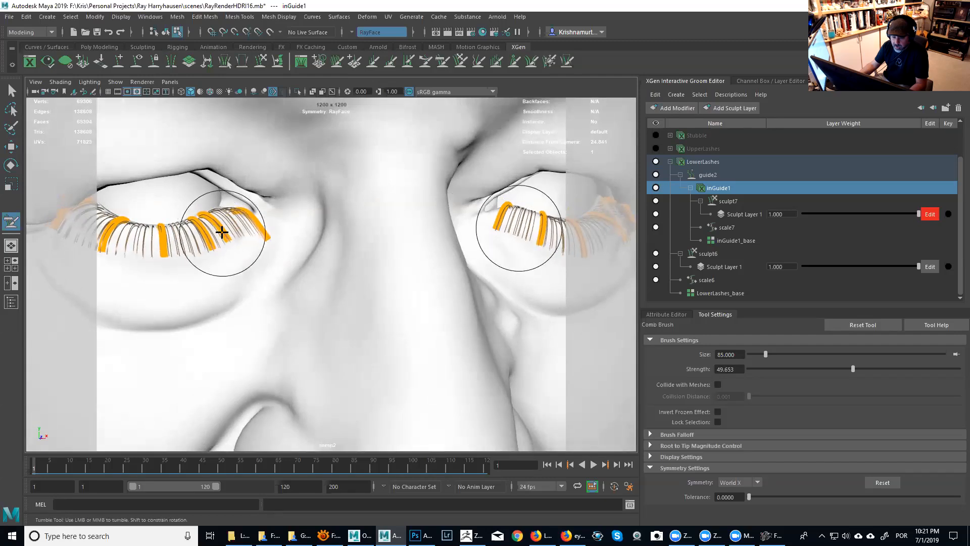
mouse_move(281, 238)
left_mouse_down("alt")
mouse_move(206, 238)
mouse_move(282, 242)
left_mouse_up("alt")
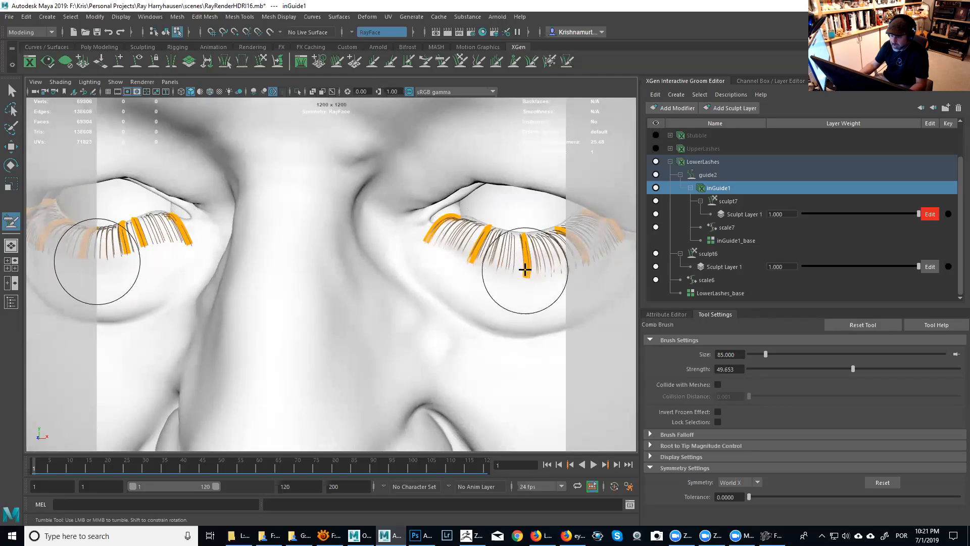
left_click_drag(422, 213, 641, 219, "alt")
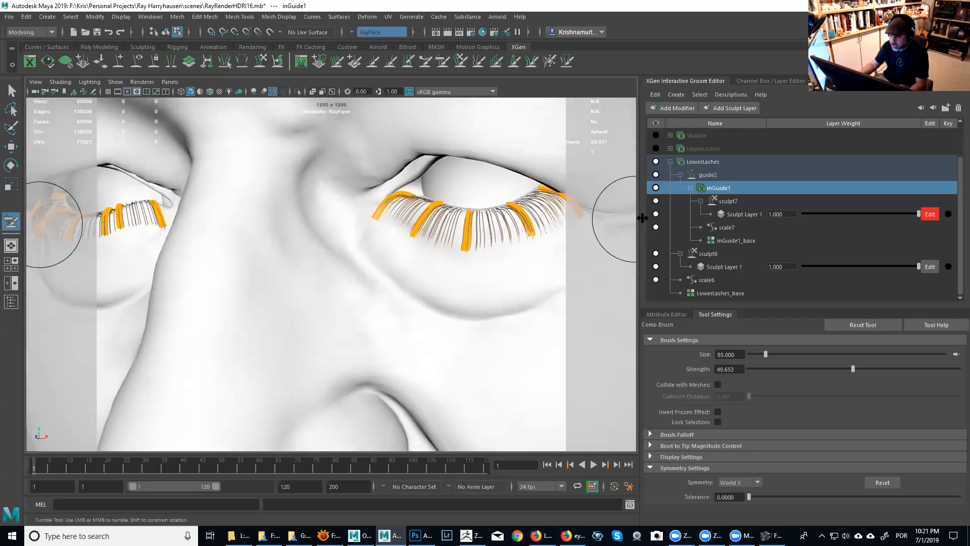
Step: Hide the inGuide1 guides and examine the spacing, curl and length of the lower lashes up close
left_click(656, 187)
left_click_drag(516, 237, 474, 251, "alt")
right_click_drag(455, 249, 457, 260, "alt")
middle_click_drag(456, 259, 485, 269, "alt")
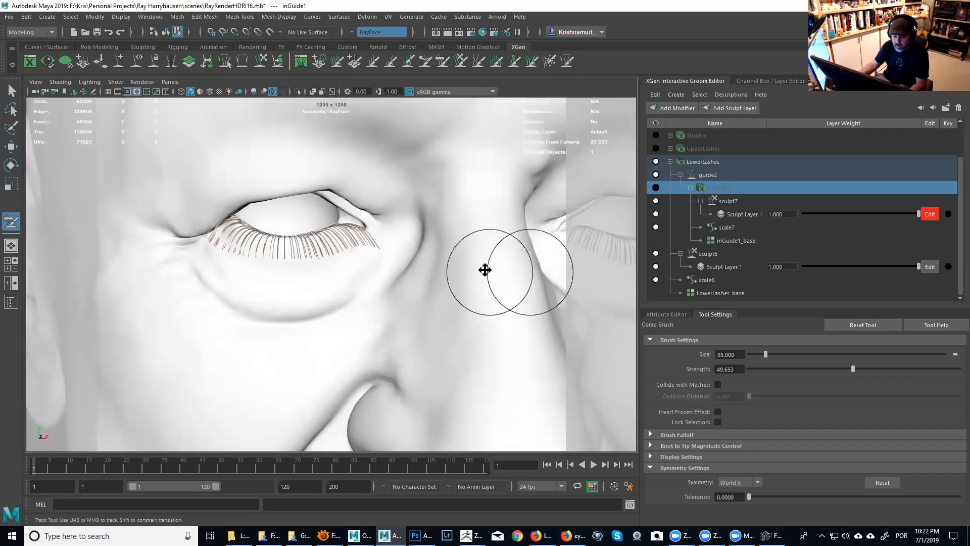
right_click_drag(485, 270, 487, 297, "alt")
middle_click_drag(476, 286, 485, 308, "alt")
left_click_drag(464, 286, 465, 286, "alt")
right_click_drag(466, 286, 465, 290, "alt")
left_click_drag(465, 290, 458, 293, "alt")
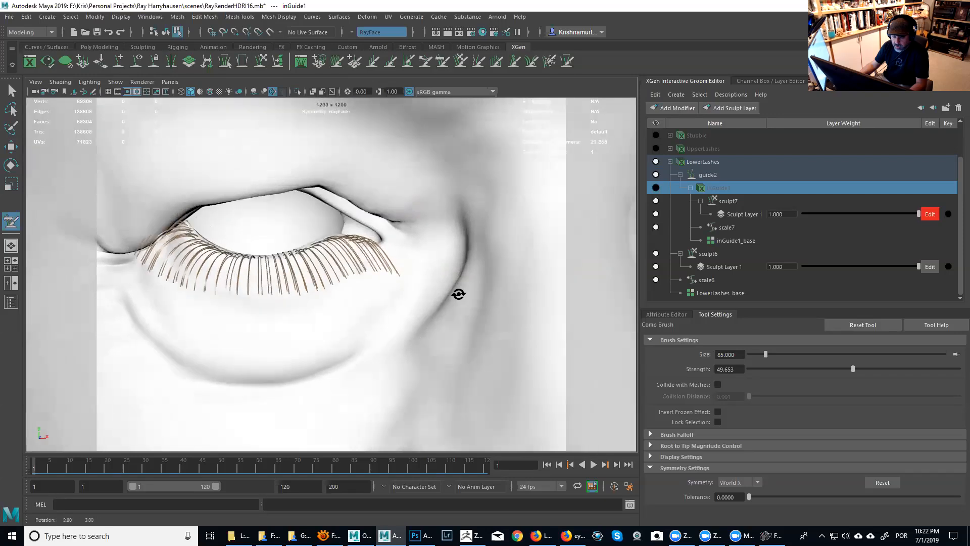
middle_click_drag(459, 292, 461, 280, "alt")
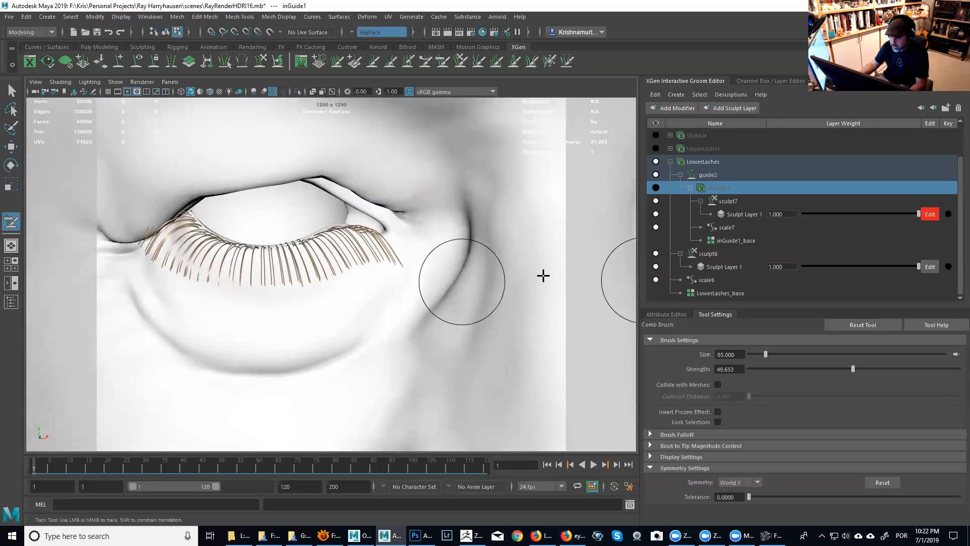
Step: Show the inGuide1 guides again and shorten the lower lashes at the inner eye corner with the Length brush
left_click(655, 187)
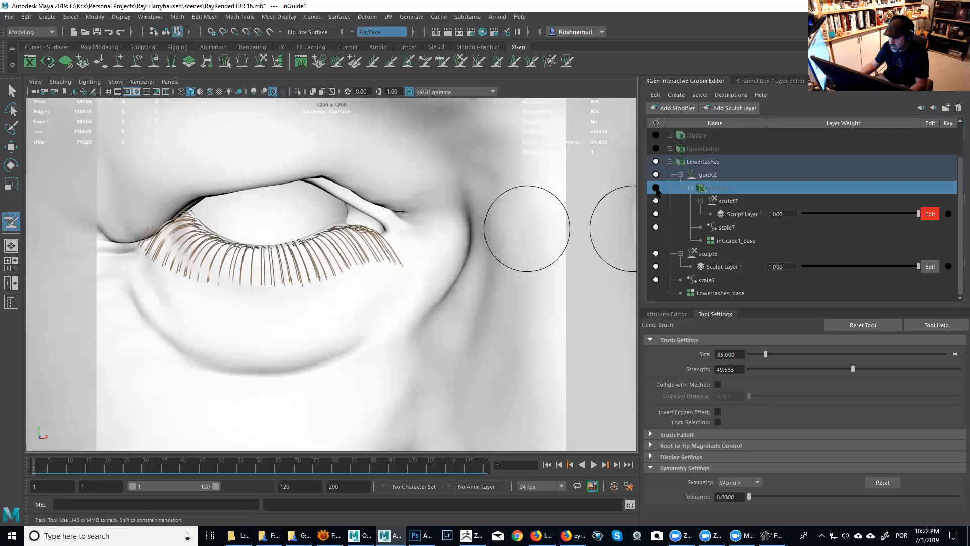
middle_click_drag(401, 230, 383, 236, "alt")
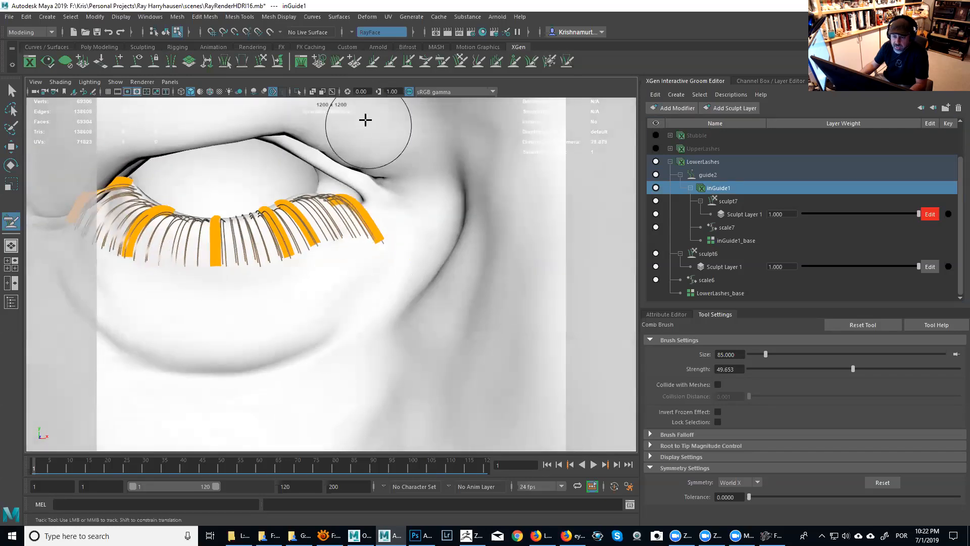
left_click(372, 61)
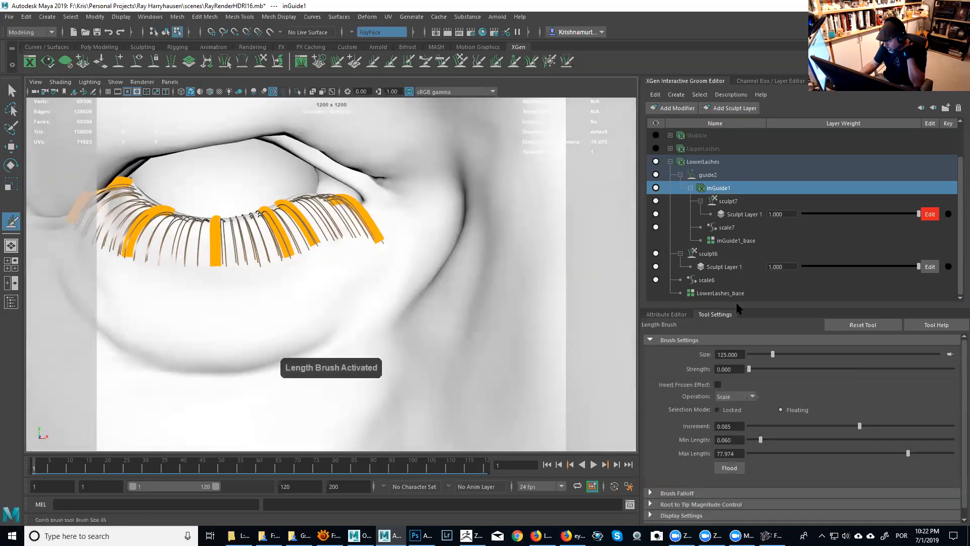
middle_click_drag(411, 232, 392, 232, "alt")
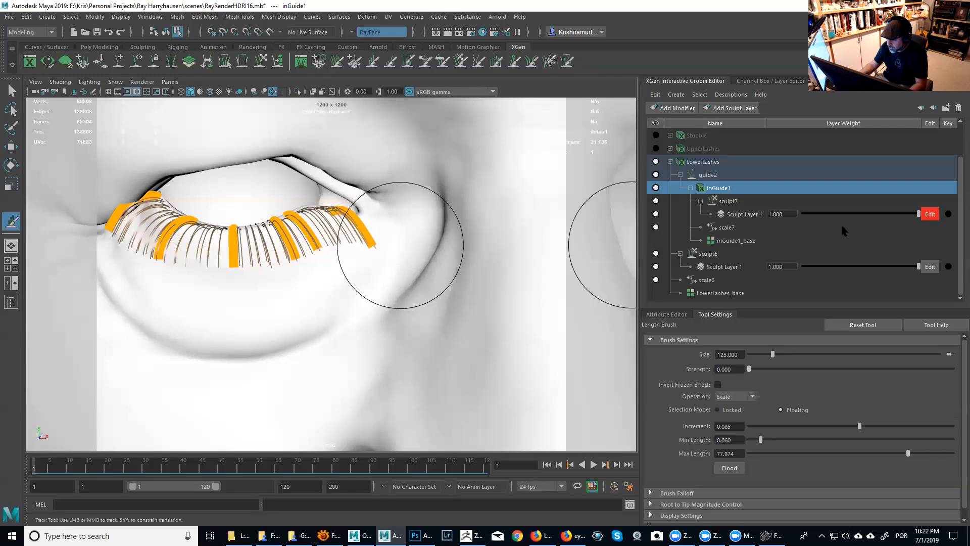
left_click(413, 234, "ctrl")
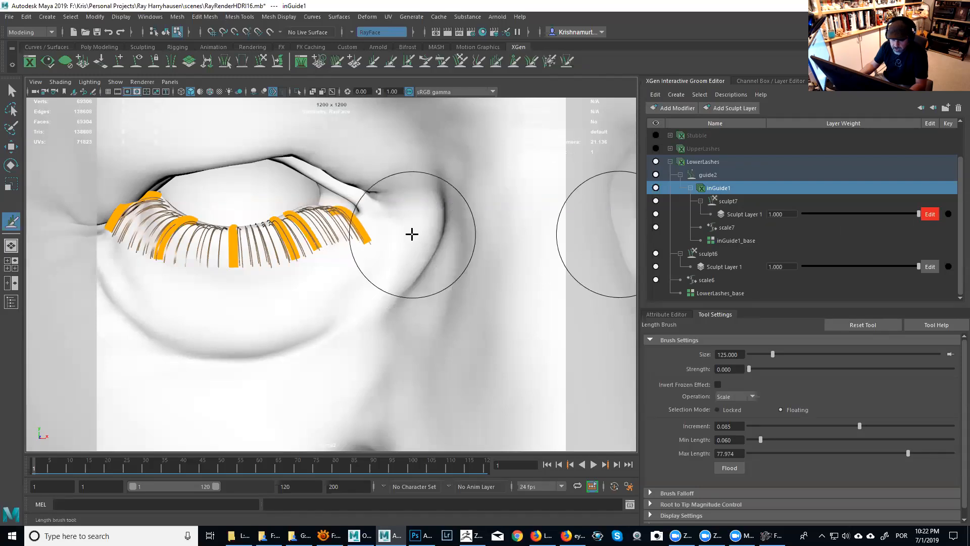
mouse_move(407, 238)
middle_mouse_down("alt")
mouse_move(329, 253)
mouse_move(269, 244)
mouse_move(465, 231)
middle_mouse_up("alt")
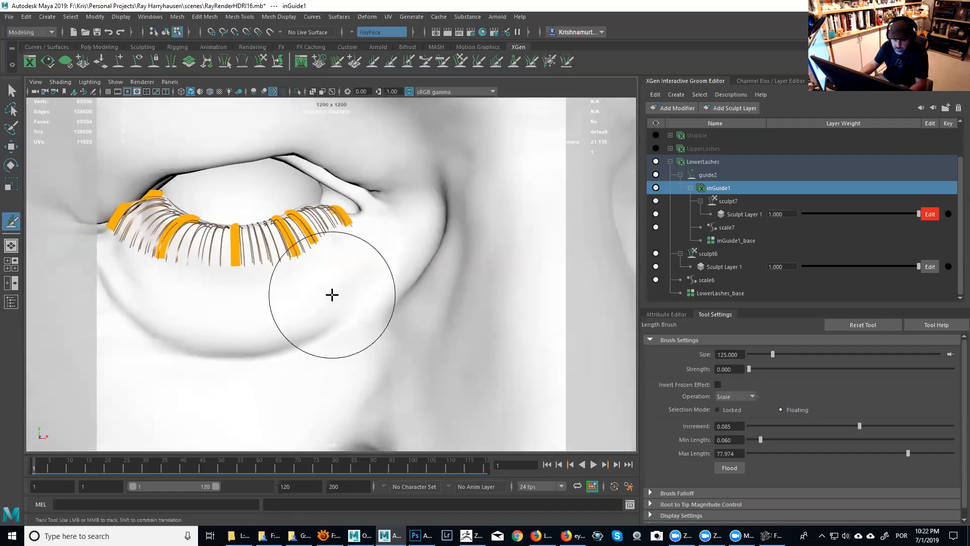
middle_click_drag(311, 314, 411, 305, "alt")
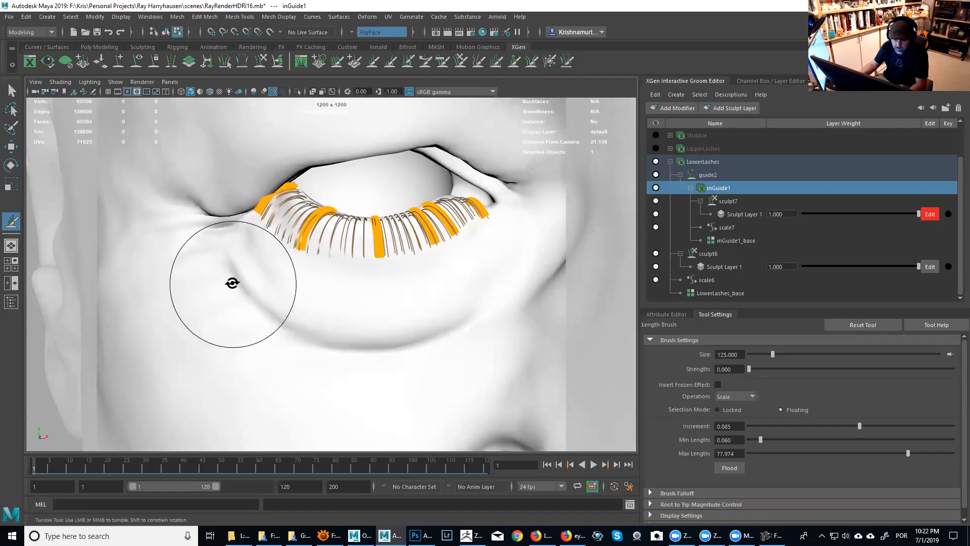
Step: Shorten the outer and middle lower lash guides with the Length brush, checking the lengths on both eyes
left_click_drag(253, 301, 348, 291, "alt")
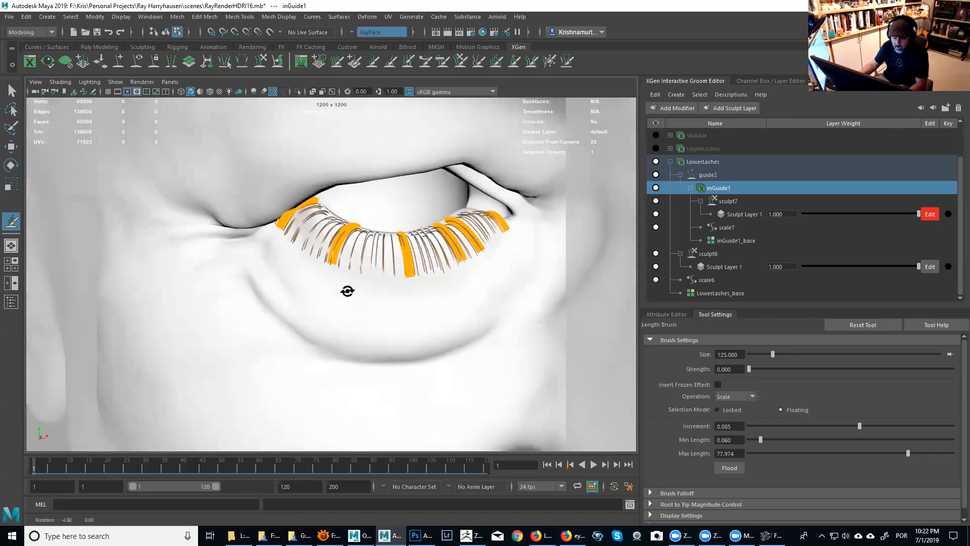
right_click_drag(347, 291, 167, 247, "alt")
middle_click_drag(167, 246, 142, 244, "alt")
middle_click_drag(571, 247, 303, 251, "alt")
left_click_drag(454, 253, 369, 246, "alt")
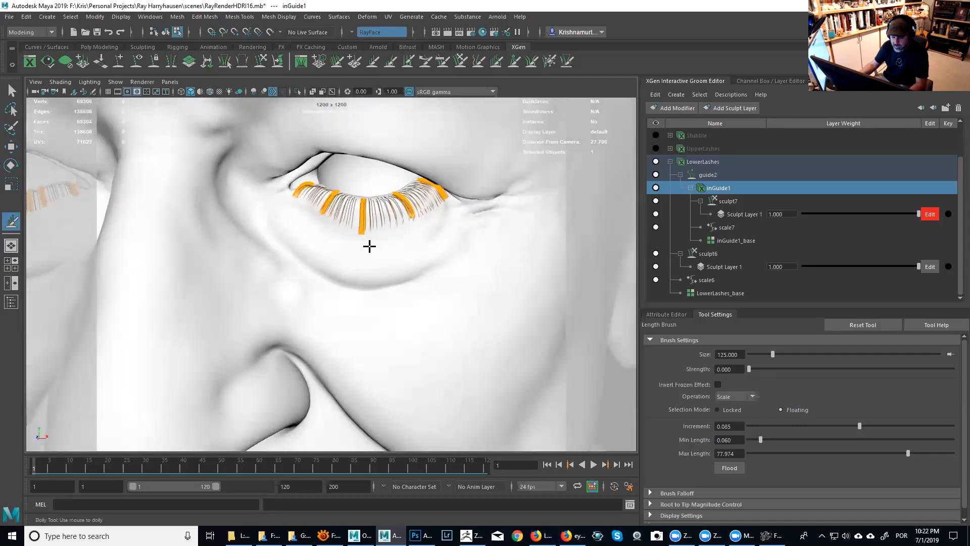
left_click_drag(368, 281, 352, 296)
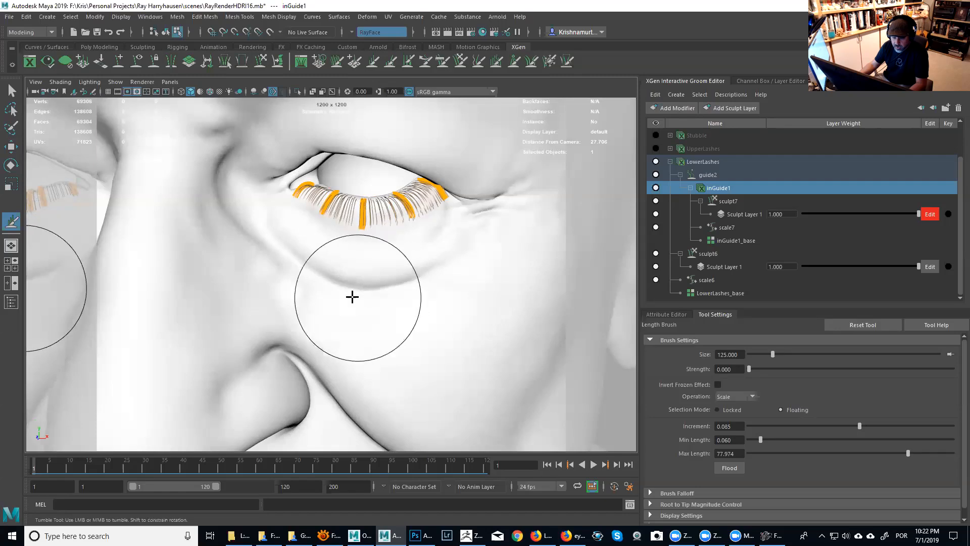
middle_click_drag(352, 297, 425, 295, "alt")
mouse_move(424, 295)
left_mouse_down("alt")
mouse_move(489, 290)
mouse_move(386, 256)
left_mouse_up("alt")
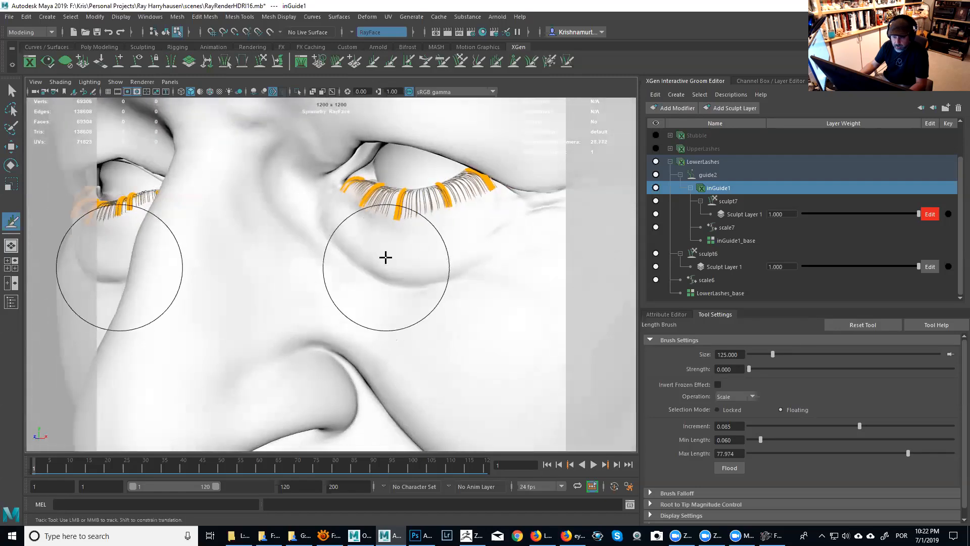
Step: Activate the Comb brush at size 95 and refine the curve of the shortened lower lash guides in profile
left_click(440, 65)
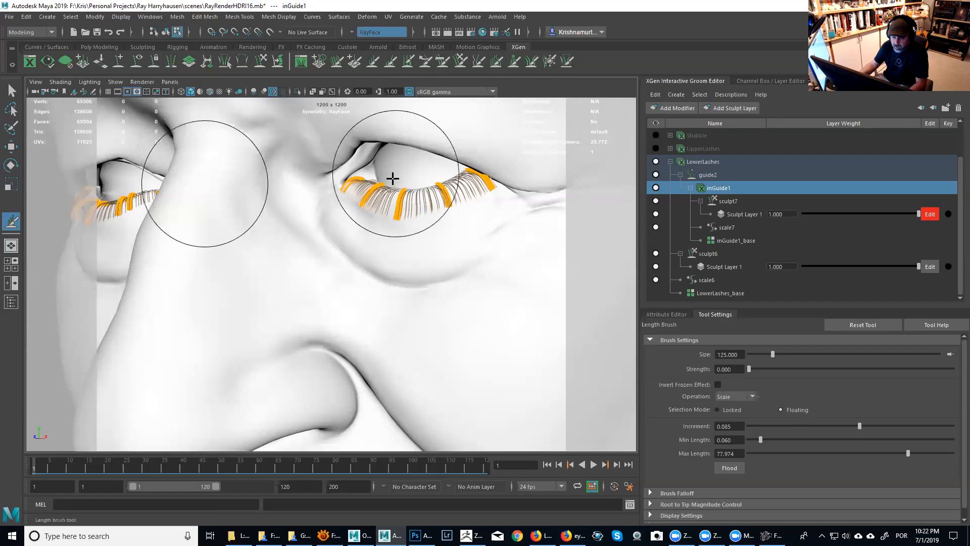
right_click_drag(392, 177, 411, 217, "alt")
mouse_move(411, 217)
left_mouse_down("alt")
mouse_move(351, 195)
mouse_move(368, 220)
mouse_move(318, 223)
left_mouse_up("alt")
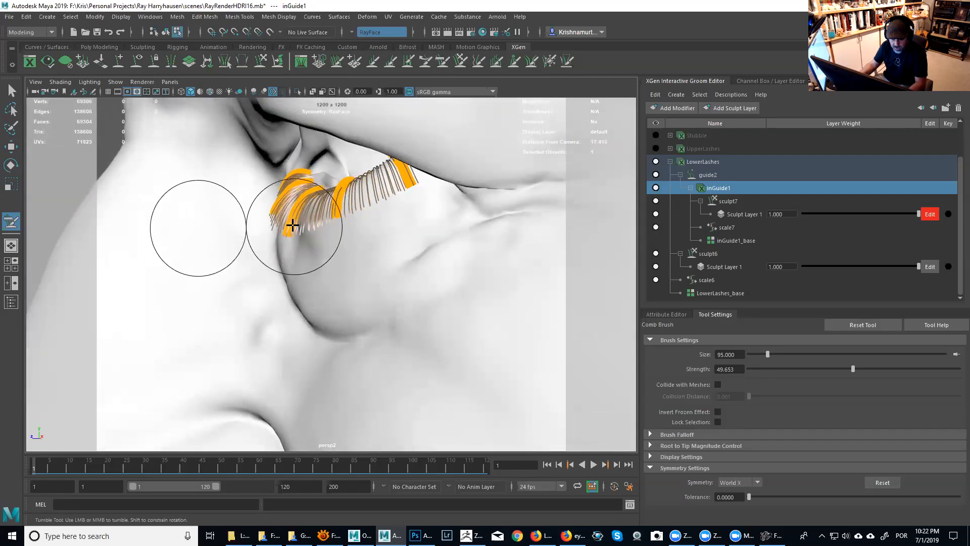
left_click_drag(289, 222, 444, 225, "alt")
middle_click_drag(457, 225, 516, 228, "alt")
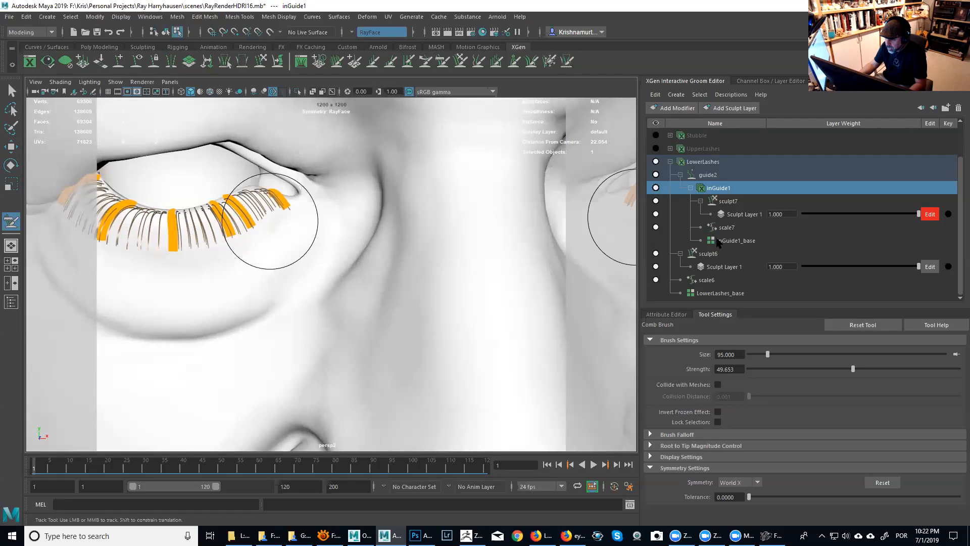
Step: Hide the inGuide1 guides and add a Clump modifier to the LowerLashes description
left_click(655, 188)
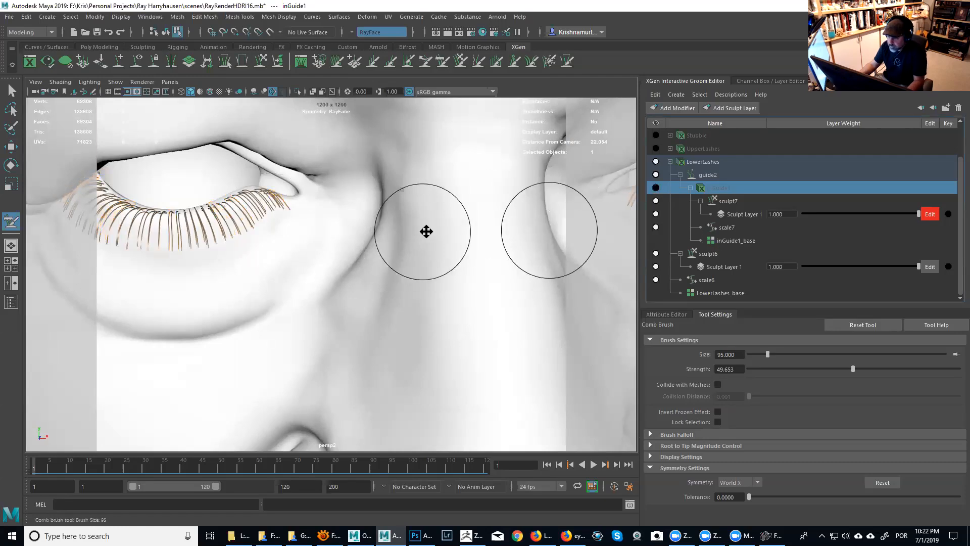
middle_click_drag(426, 232, 444, 247, "alt")
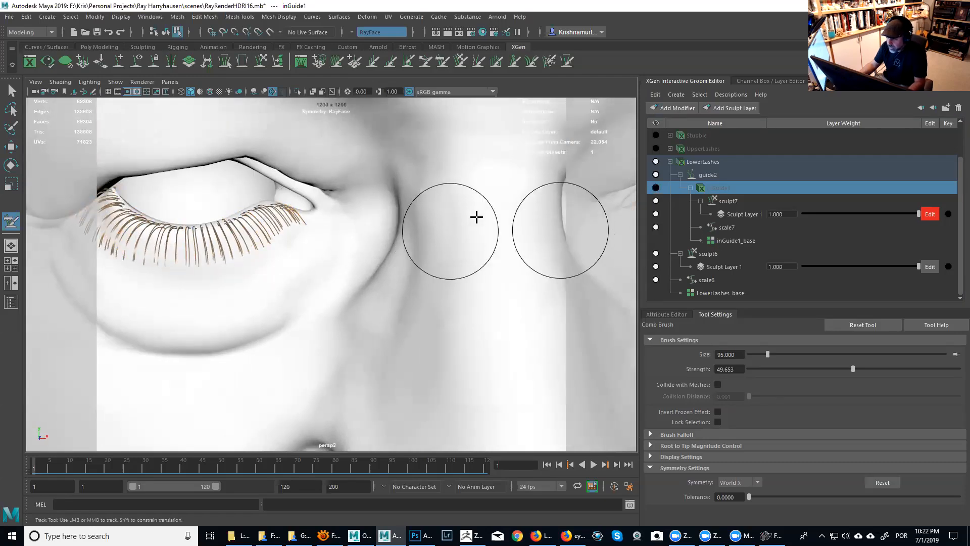
left_click(706, 162)
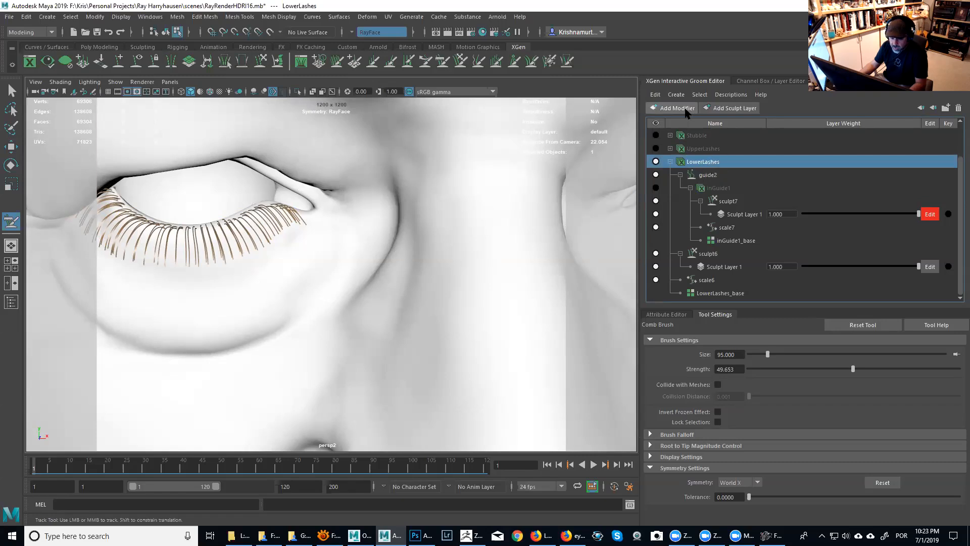
left_click(724, 190)
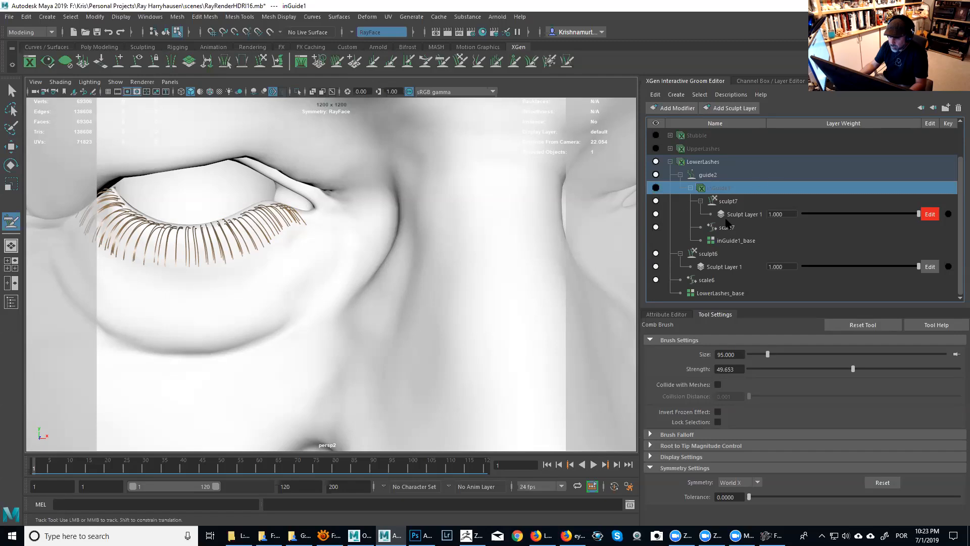
left_click(714, 163)
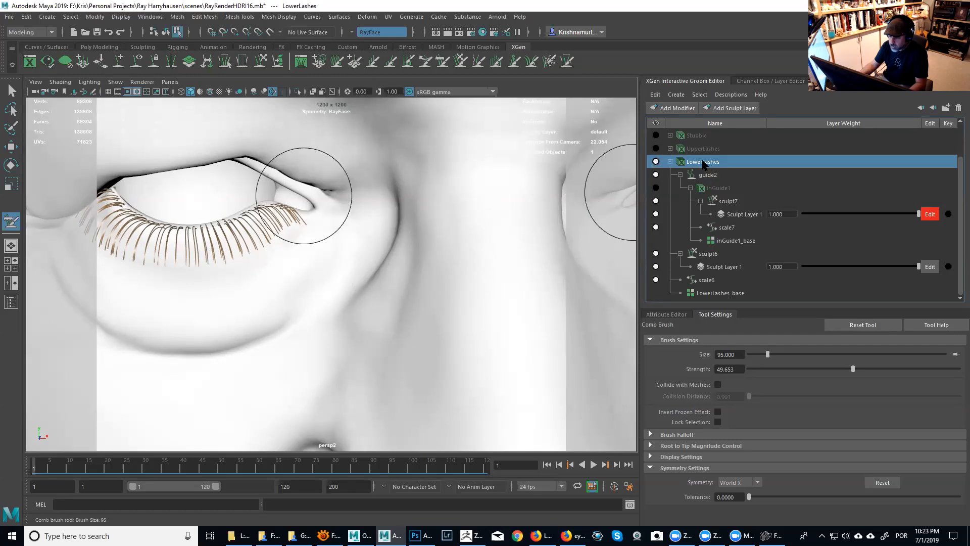
left_click(683, 110)
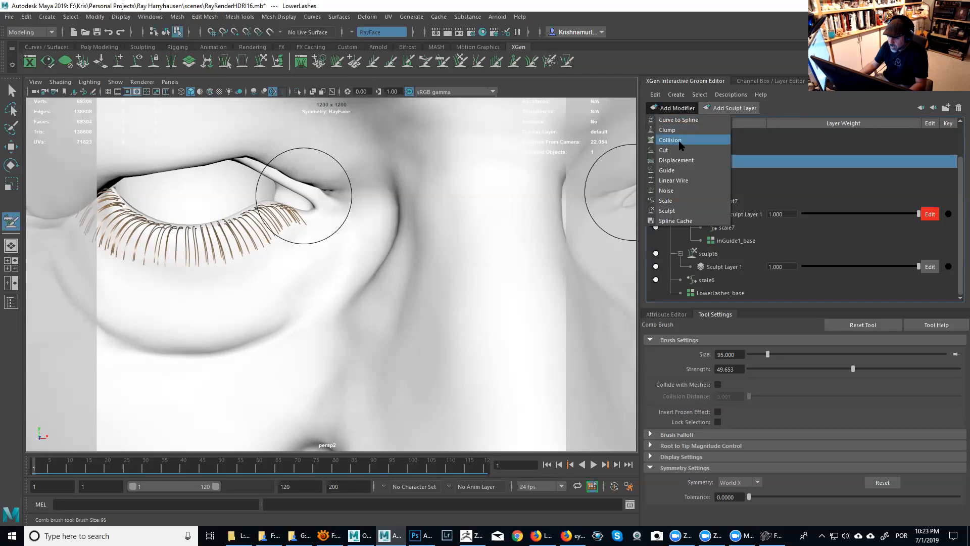
left_click(667, 129)
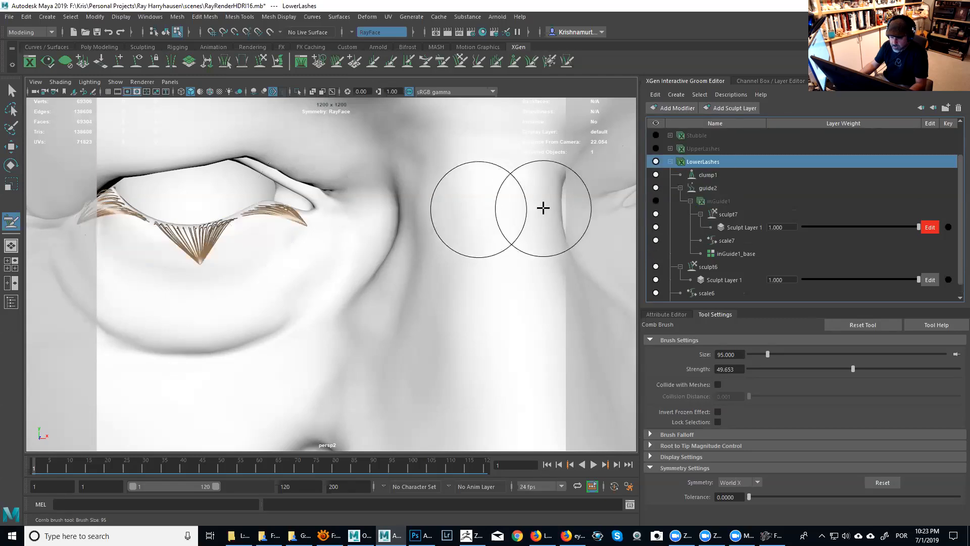
Step: Show the attributes of the clump1 modifier and set its clump points density to 10
right_click_drag(466, 232, 275, 249, "alt")
left_click_drag(275, 249, 286, 241, "alt")
right_click_drag(286, 240, 537, 287, "alt")
left_click_drag(537, 288, 465, 251, "alt")
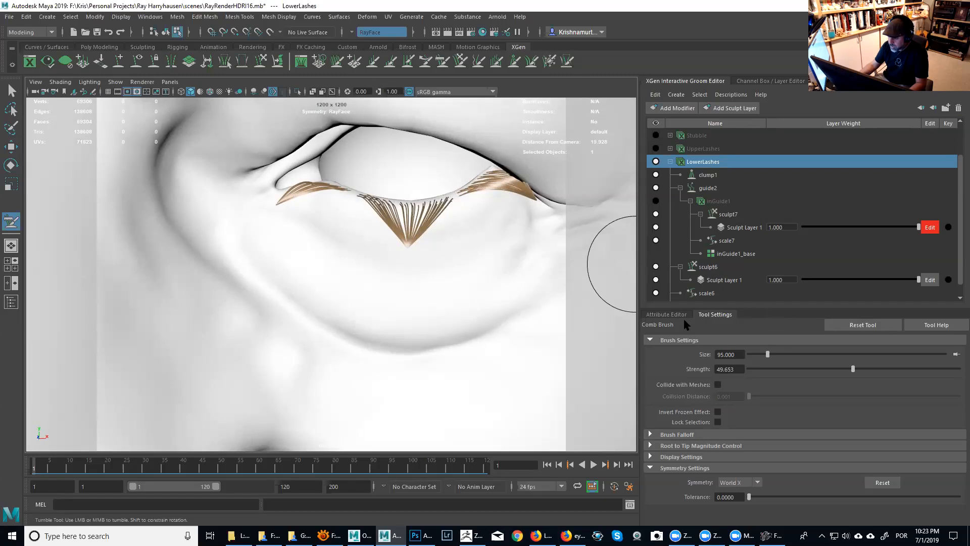
left_click(707, 175)
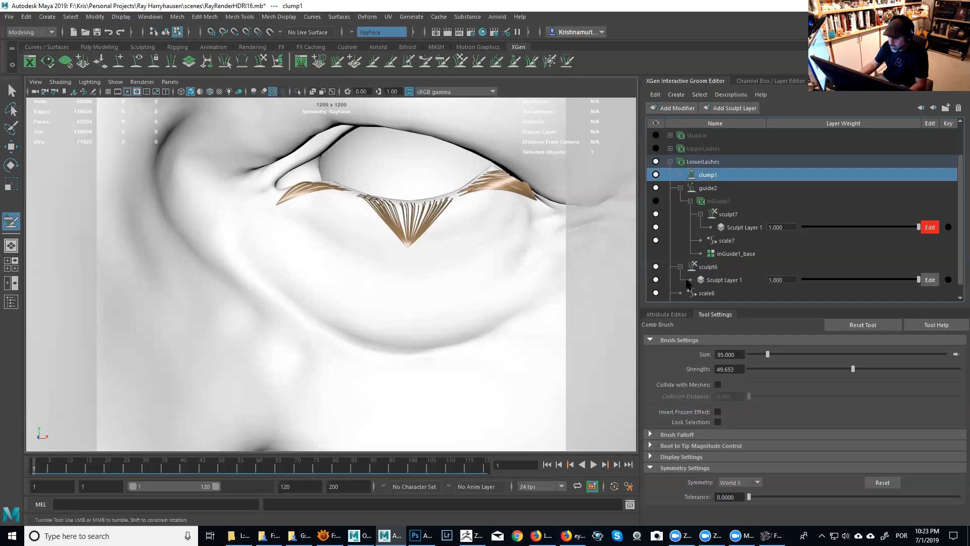
left_click(677, 314)
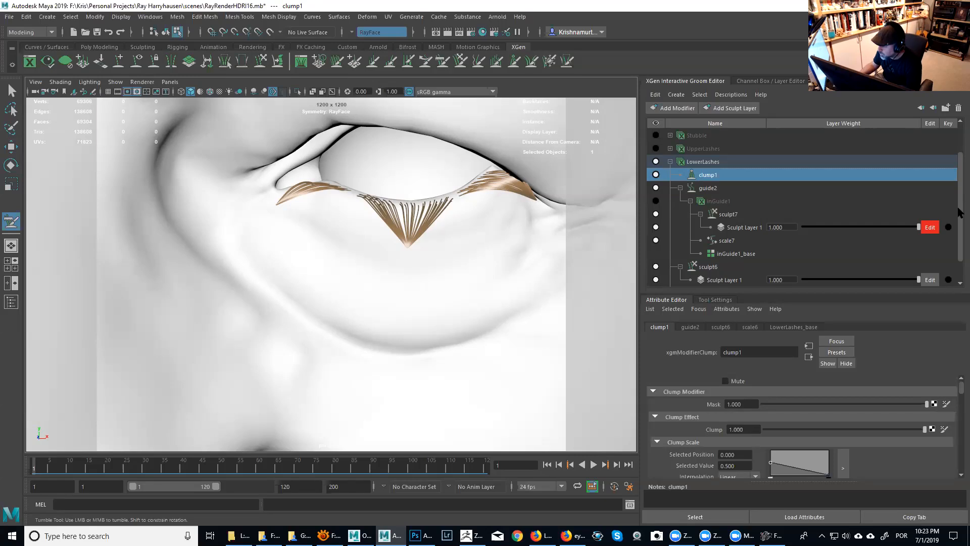
scroll(903, 270, "down", 1)
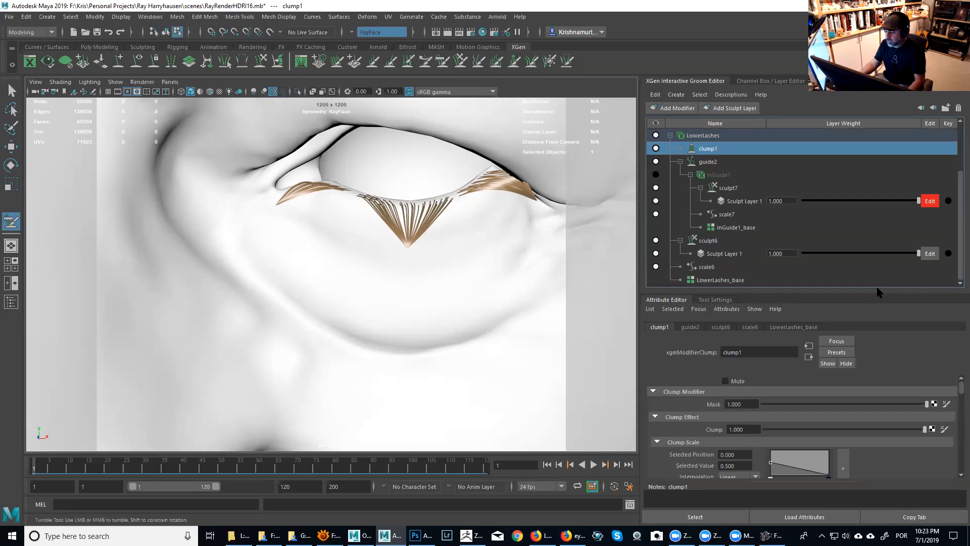
left_click_drag(878, 294, 878, 239)
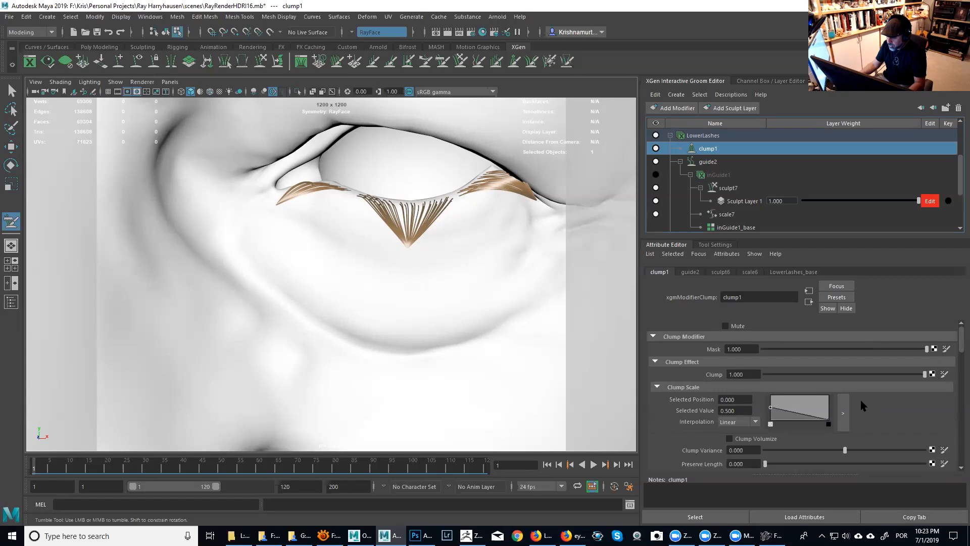
left_click_drag(960, 346, 960, 363)
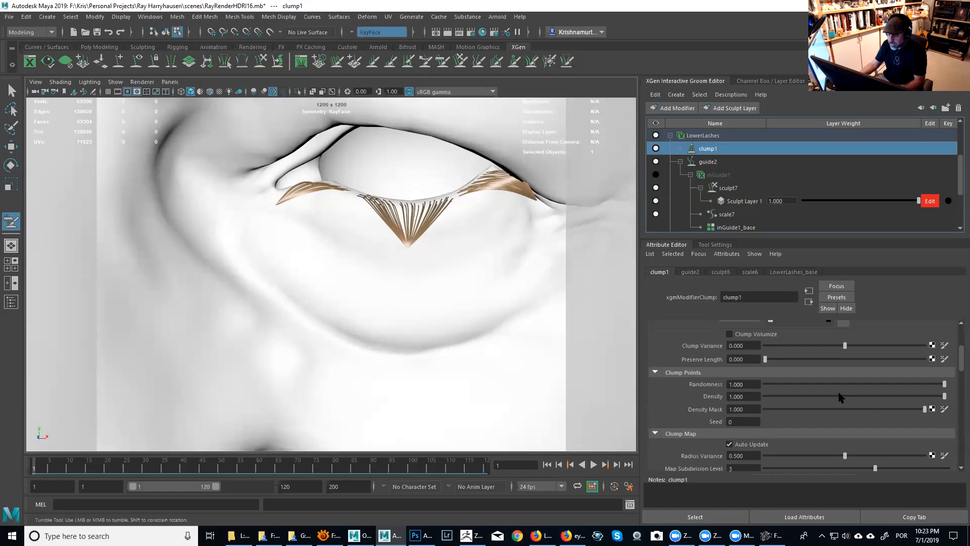
left_click_drag(841, 396, 944, 396)
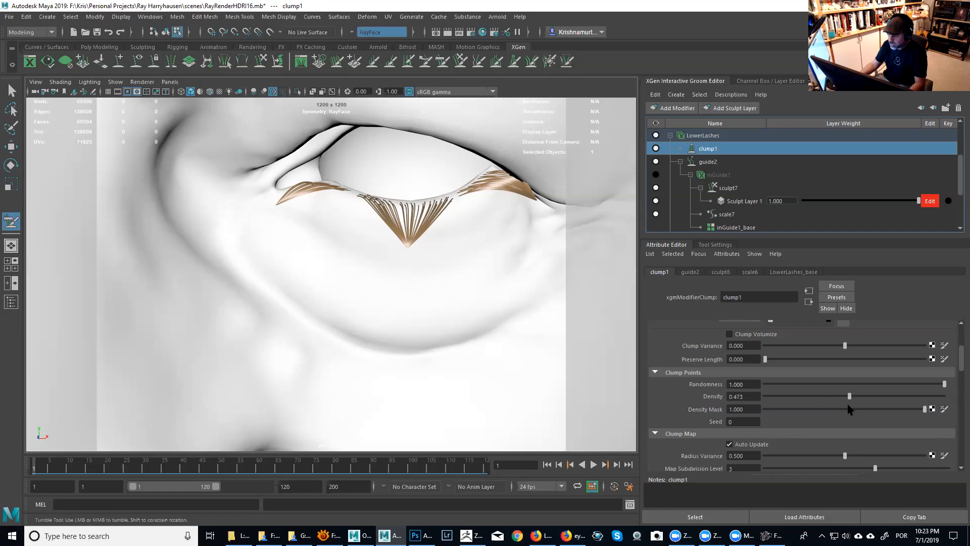
left_click(758, 397)
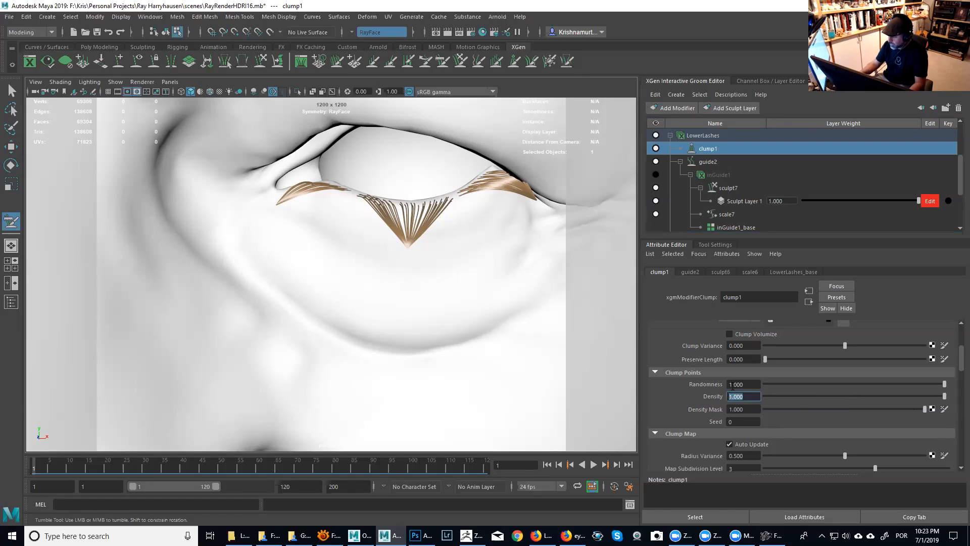
type("10")
key("Return")
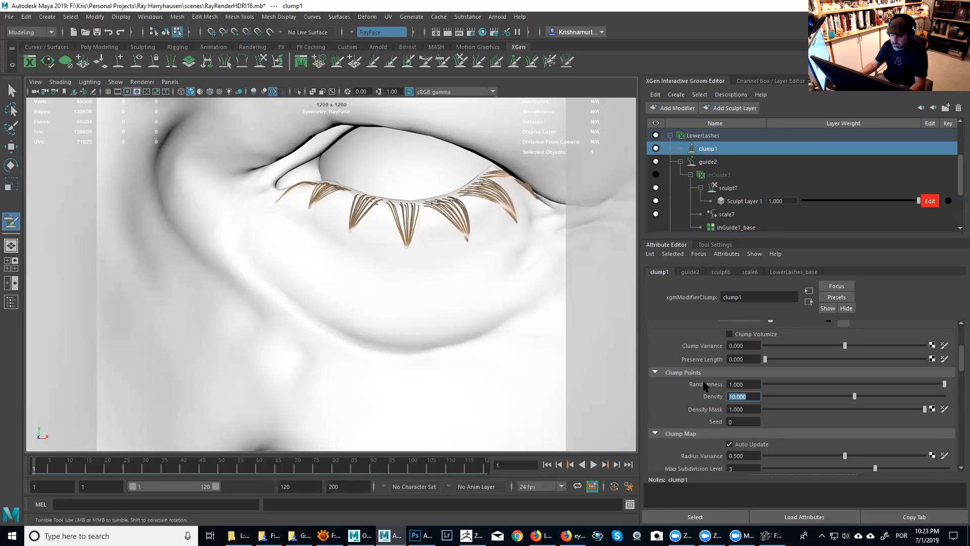
Step: Try clump points densities of 50 and 100 on the lower lashes' clump1 modifier
right_click_drag(474, 317, 412, 295, "alt")
middle_click_drag(411, 294, 465, 303, "alt")
left_click_drag(469, 306, 450, 308, "alt")
mouse_move(450, 309)
middle_mouse_down("alt")
mouse_move(648, 312)
mouse_move(494, 316)
mouse_move(458, 301)
middle_mouse_up("alt")
right_click_drag(458, 301, 546, 328, "alt")
middle_click_drag(546, 328, 513, 335, "alt")
right_click_drag(514, 335, 472, 374, "alt")
left_click(751, 396)
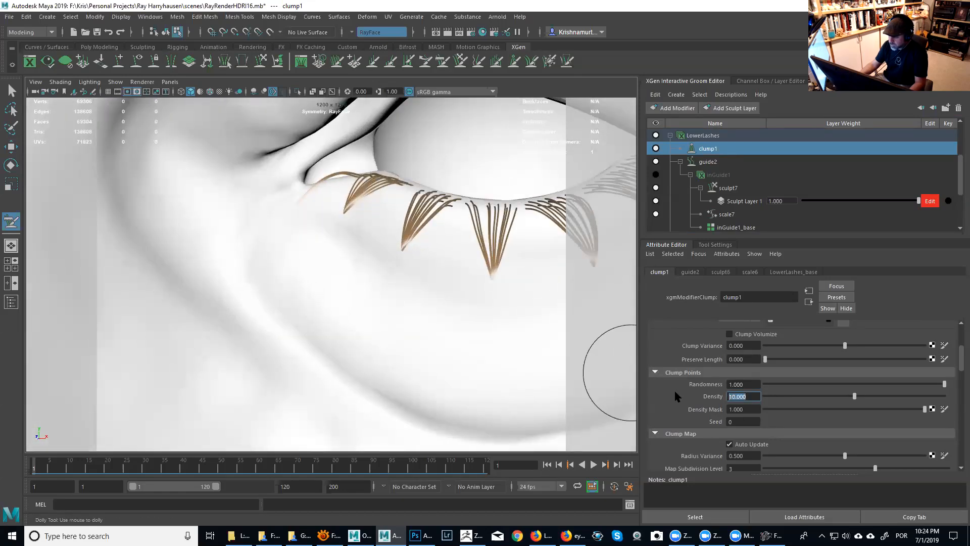
type("50")
key("Return")
middle_click_drag(489, 279, 354, 291, "alt")
left_click(751, 396)
type("100")
key("Return")
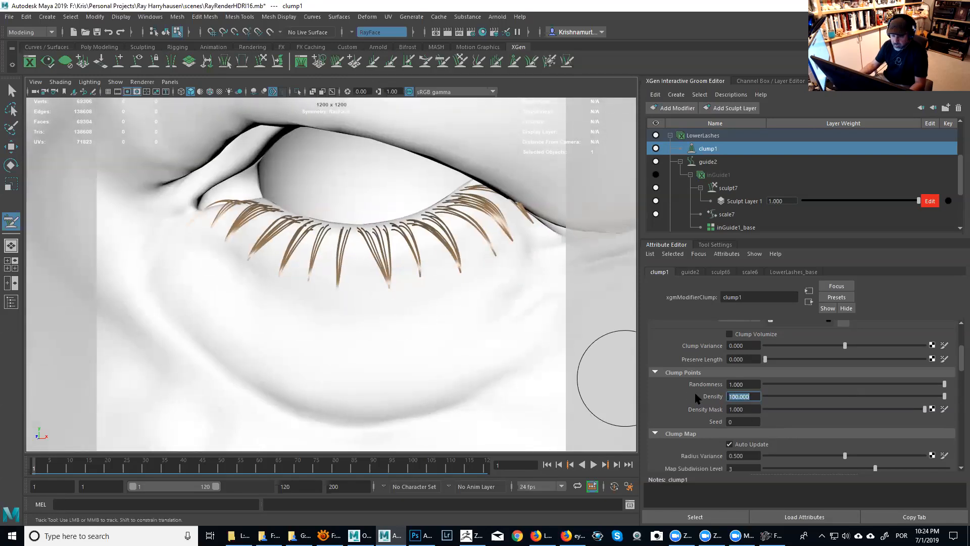
Step: Try clump points densities of 300 and 400 on clump1, checking the lash grouping around both eyes
left_click_drag(558, 333, 537, 288, "alt")
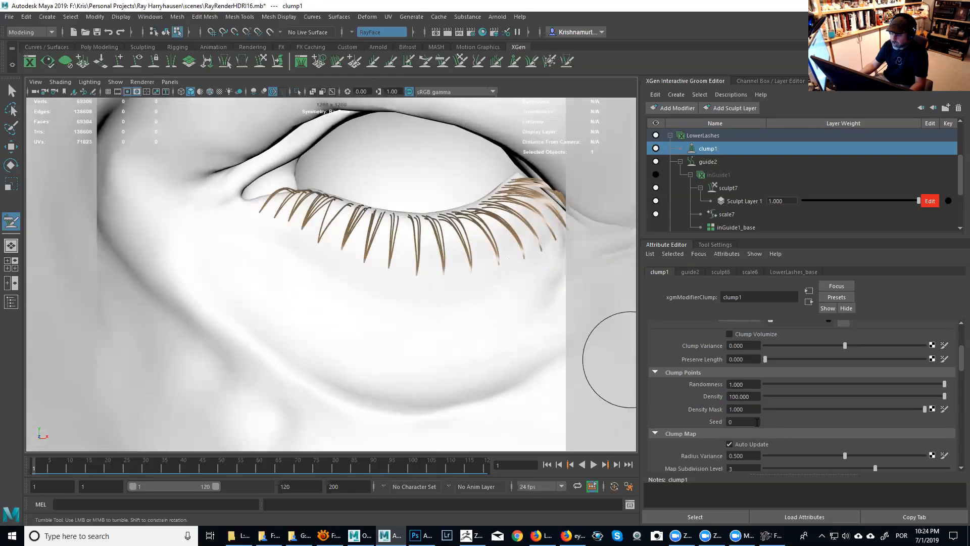
left_click(747, 397)
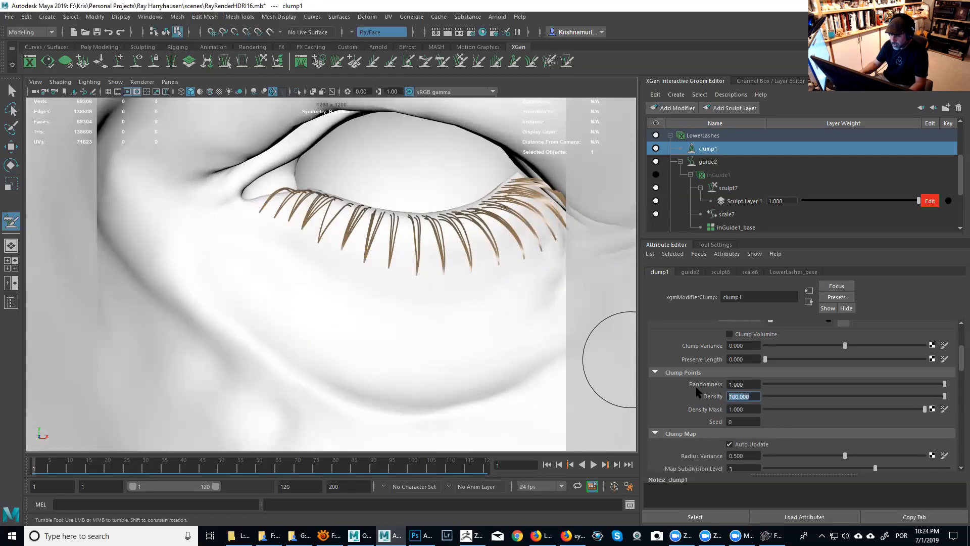
type("3")
type("00")
key("Return")
left_click_drag(429, 273, 401, 275, "alt")
middle_click_drag(374, 280, 468, 297, "alt")
middle_click_drag(403, 292, 626, 298, "alt")
middle_click_drag(167, 310, 606, 318, "alt")
left_click_drag(398, 322, 454, 299, "alt")
double_click(754, 397)
type("400")
key("Return")
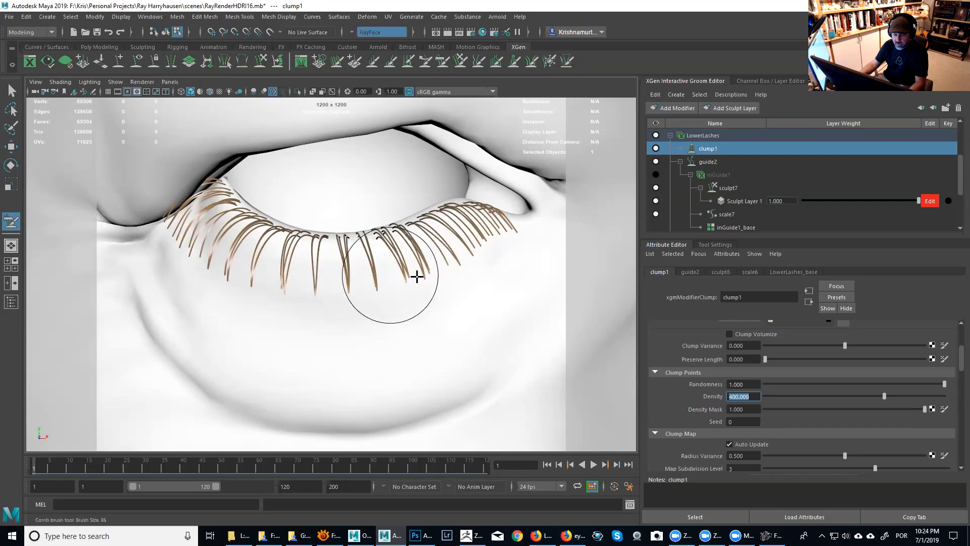
Step: Examine the clumped lower lashes up close and reduce clump1's Clump effect to 0.930
left_click_drag(416, 275, 426, 260, "alt")
middle_click_drag(427, 260, 30, 309, "alt")
mouse_move(409, 244)
left_mouse_down("alt")
mouse_move(379, 253)
mouse_move(397, 252)
left_mouse_up("alt")
right_click_drag(397, 252, 434, 264, "alt")
middle_click_drag(434, 264, 436, 270, "alt")
left_click_drag(435, 269, 368, 298, "alt")
right_click_drag(369, 299, 426, 305, "alt")
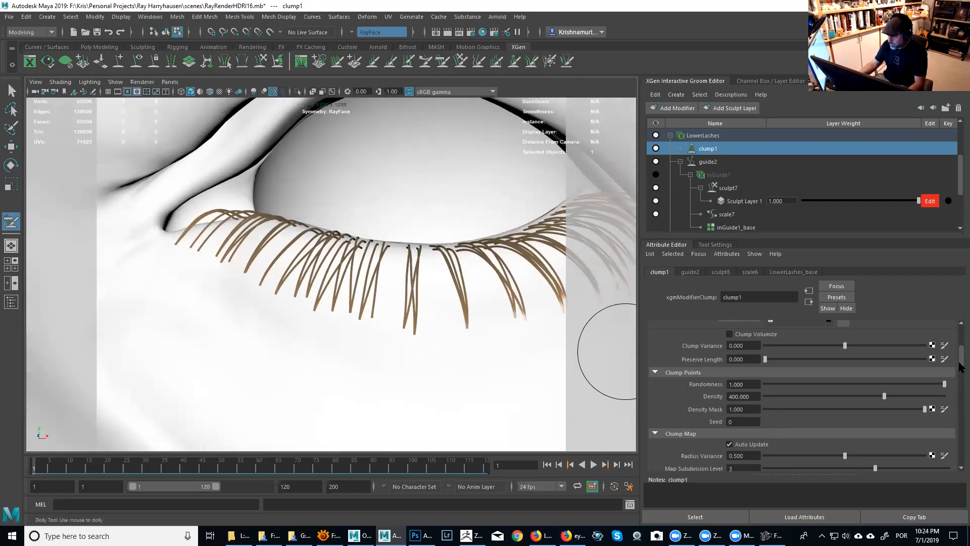
left_click_drag(961, 366, 961, 341)
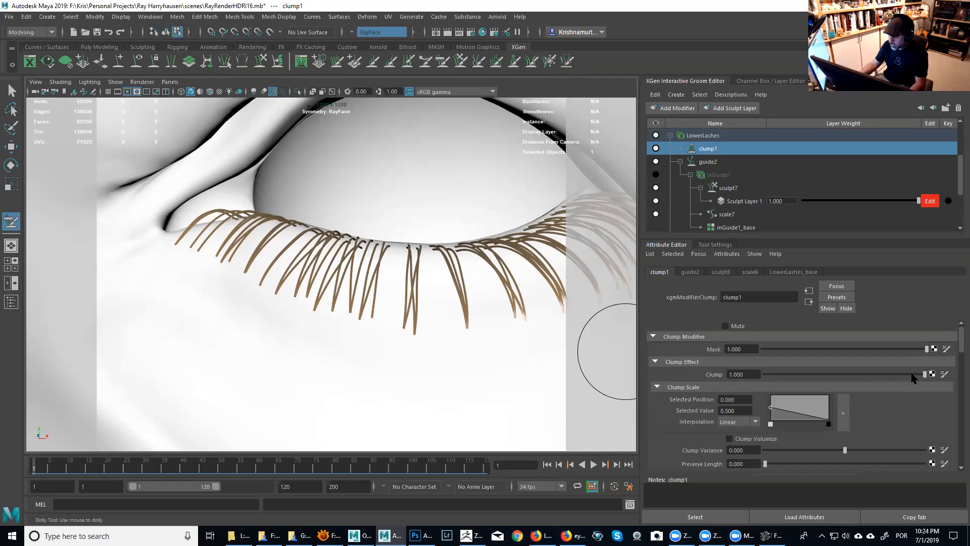
mouse_move(914, 378)
left_mouse_down()
mouse_move(744, 379)
mouse_move(934, 362)
mouse_move(728, 356)
mouse_move(967, 345)
mouse_move(838, 350)
mouse_move(940, 355)
mouse_move(869, 364)
mouse_move(725, 363)
mouse_move(958, 359)
mouse_move(891, 364)
mouse_move(919, 365)
left_mouse_up()
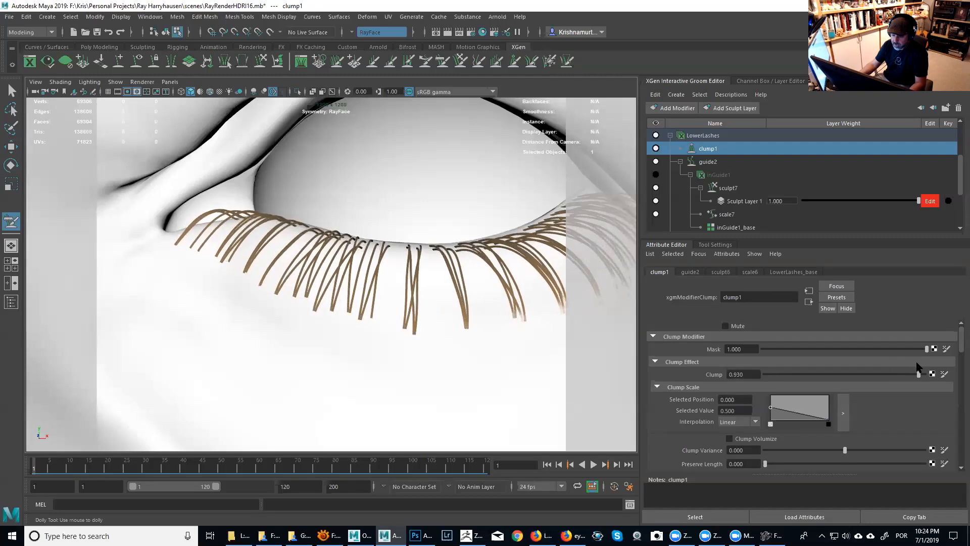
Step: Try a clump points density of 600 on clump1 and raise it to 800
right_click_drag(387, 366, 340, 339, "alt")
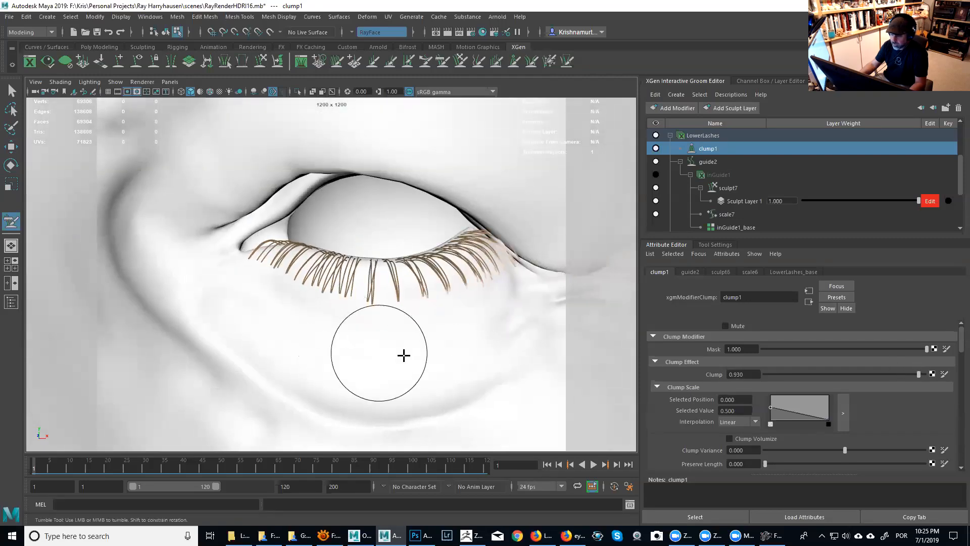
left_click_drag(445, 315, 470, 353, "alt")
middle_click_drag(469, 353, 424, 283, "alt")
right_click_drag(424, 283, 460, 318, "alt")
middle_click_drag(460, 319, 427, 327, "alt")
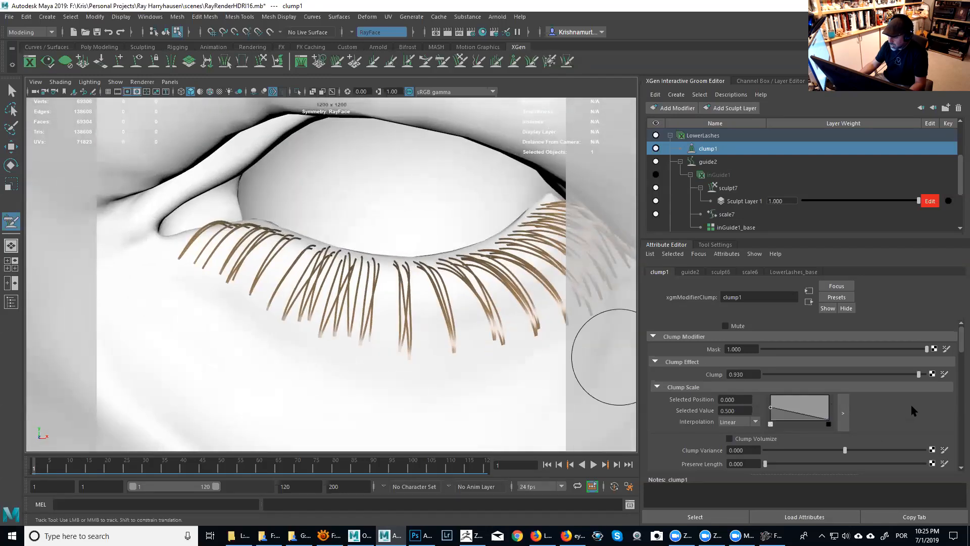
scroll(803, 391, "down", 5)
left_click(751, 370)
type("600")
key("Return")
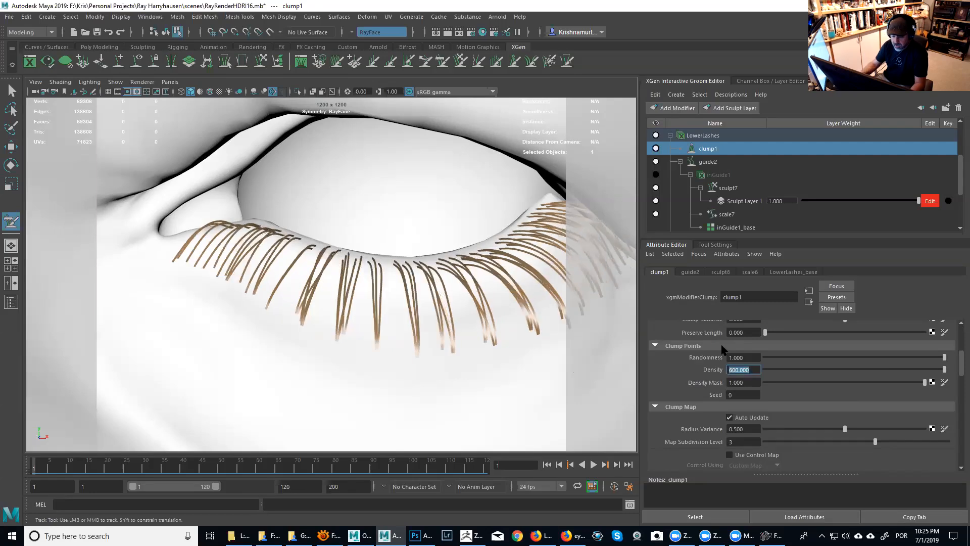
type("800")
key("Return")
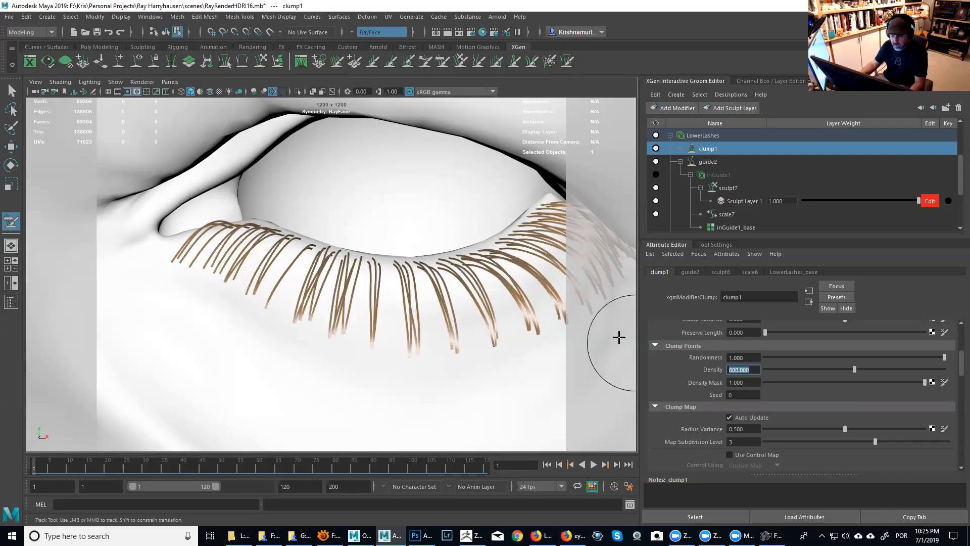
Step: Examine the spacing and tip grouping of the clumped lower lashes from several angles and distances
right_click_drag(456, 342, 424, 359, "alt")
middle_click_drag(425, 359, 441, 358, "alt")
left_click_drag(440, 358, 448, 348, "alt")
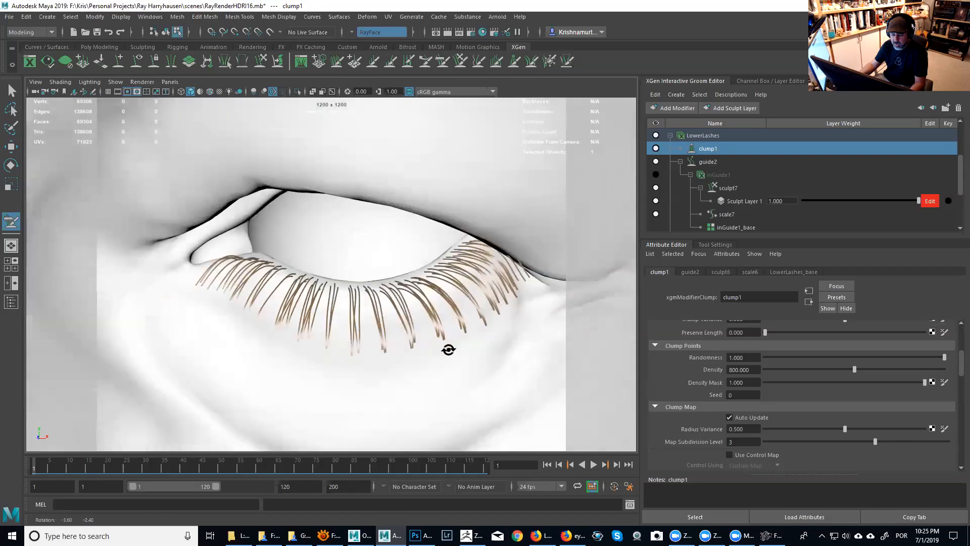
right_click_drag(448, 349, 431, 327, "alt")
middle_click_drag(431, 327, 460, 349, "alt")
left_click_drag(459, 349, 526, 377, "alt")
mouse_move(526, 377)
middle_mouse_down("alt")
mouse_move(401, 291)
mouse_move(371, 324)
middle_mouse_up("alt")
right_click_drag(372, 323, 429, 342, "alt")
mouse_move(430, 342)
middle_mouse_down("alt")
mouse_move(429, 319)
mouse_move(419, 319)
middle_mouse_up("alt")
left_click_drag(419, 319, 435, 309, "alt")
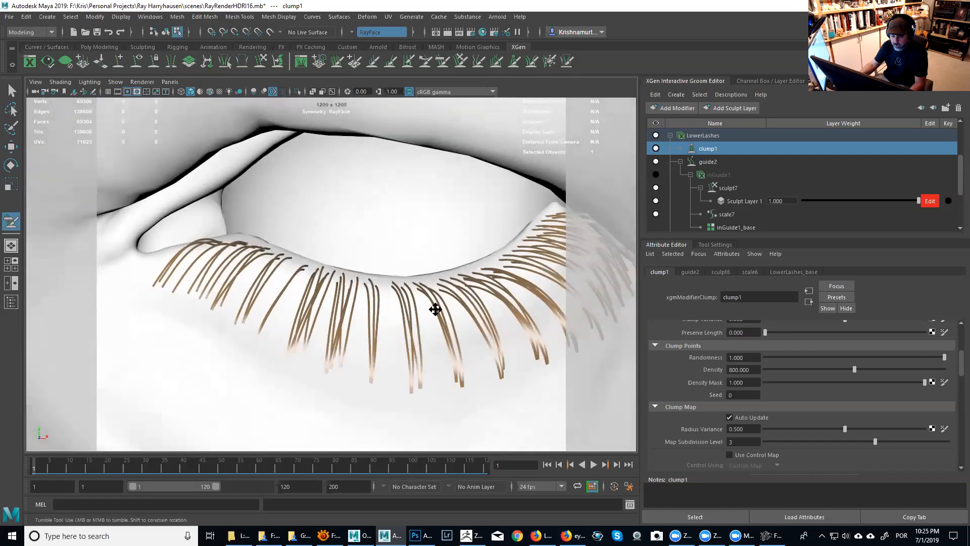
middle_click_drag(435, 310, 441, 309, "alt")
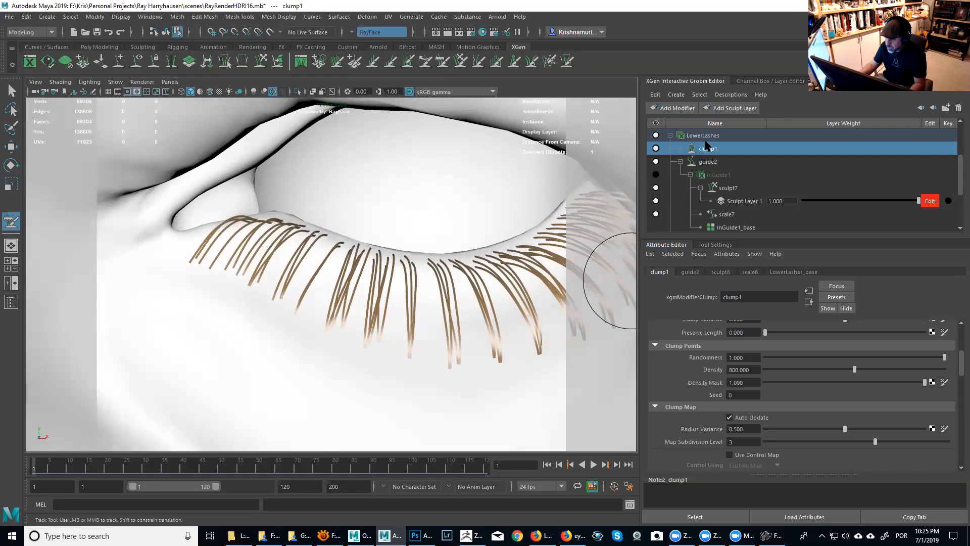
Step: Try Width Scale values of 0.005 and 0.008 on the LowerLashes description while viewing the lashes up close
left_click(706, 135)
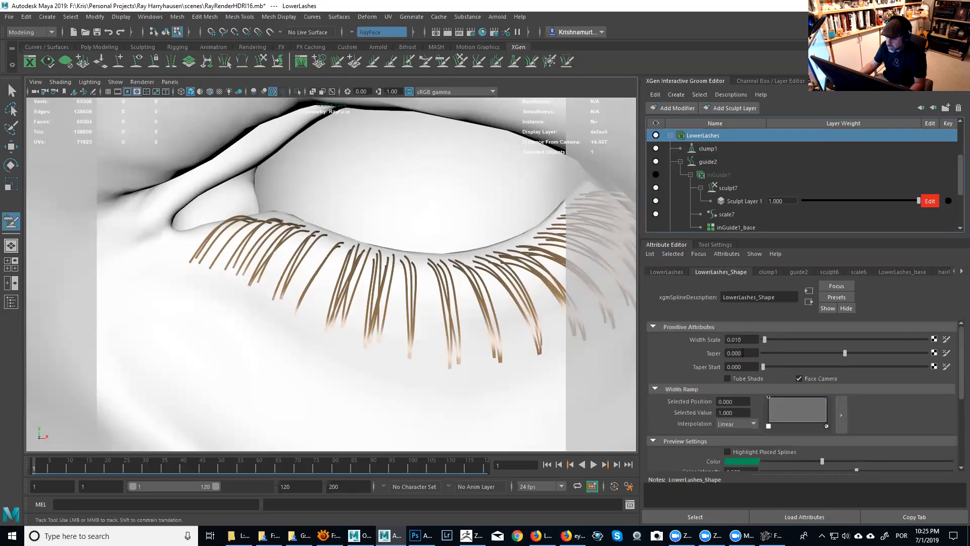
left_click(740, 340)
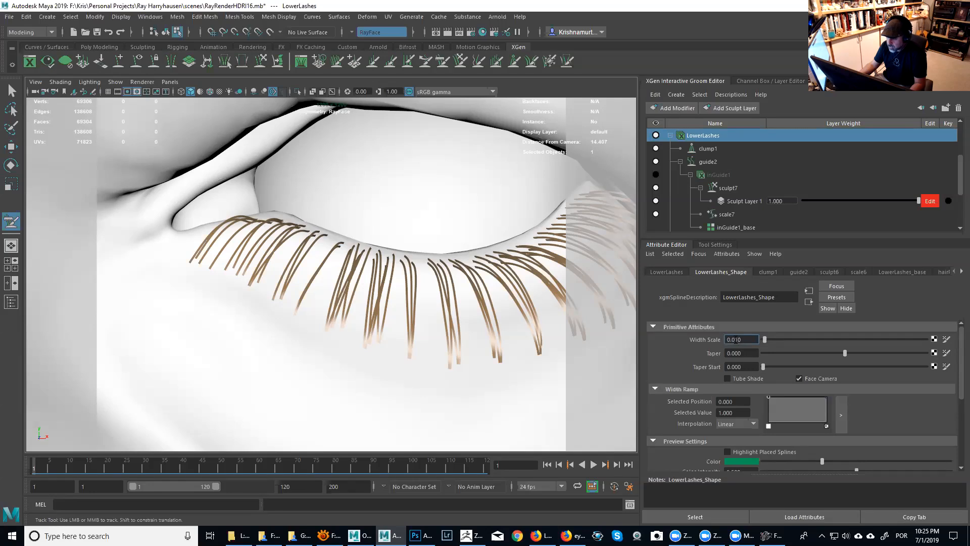
right_click_drag(526, 347, 501, 340, "alt")
middle_click_drag(500, 340, 505, 363, "alt")
right_click_drag(505, 363, 606, 368, "alt")
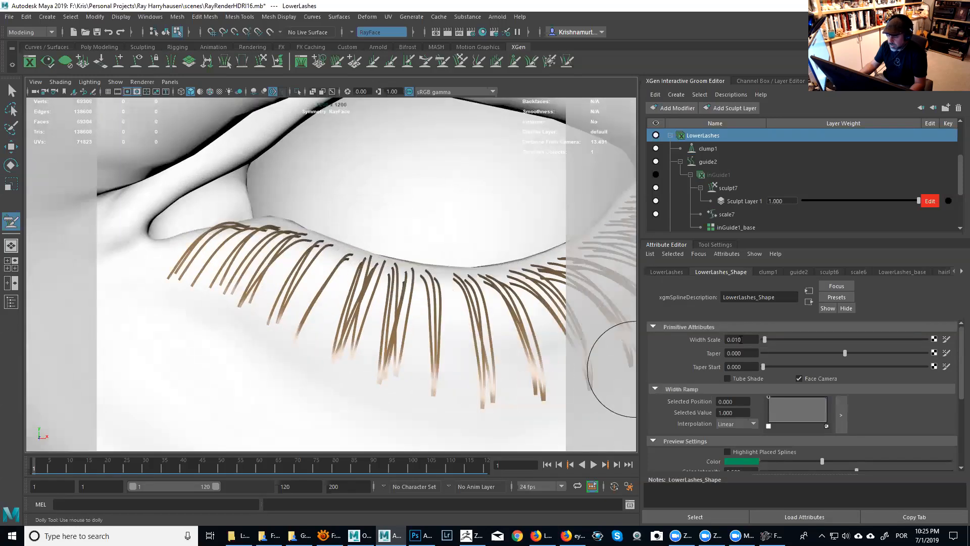
left_click_drag(736, 339, 750, 339)
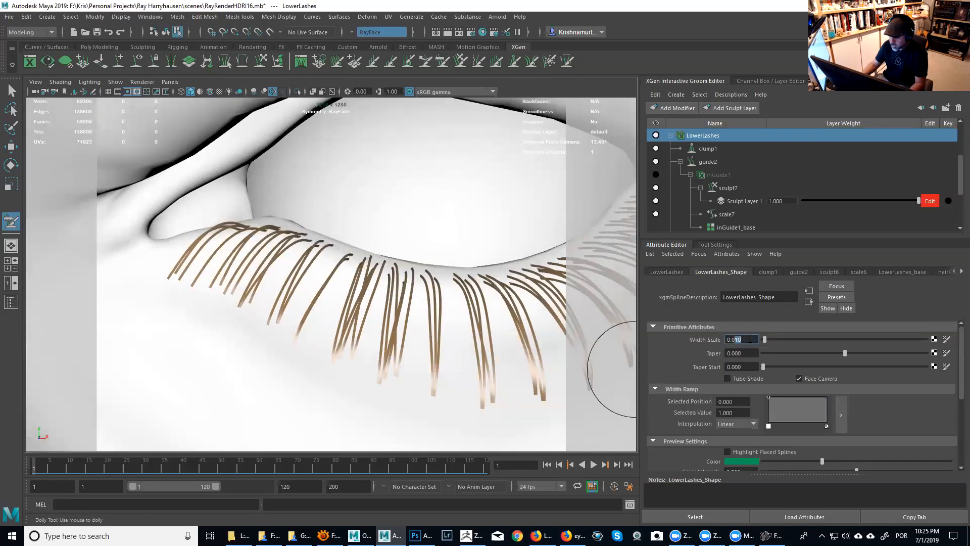
type("05")
key("Return")
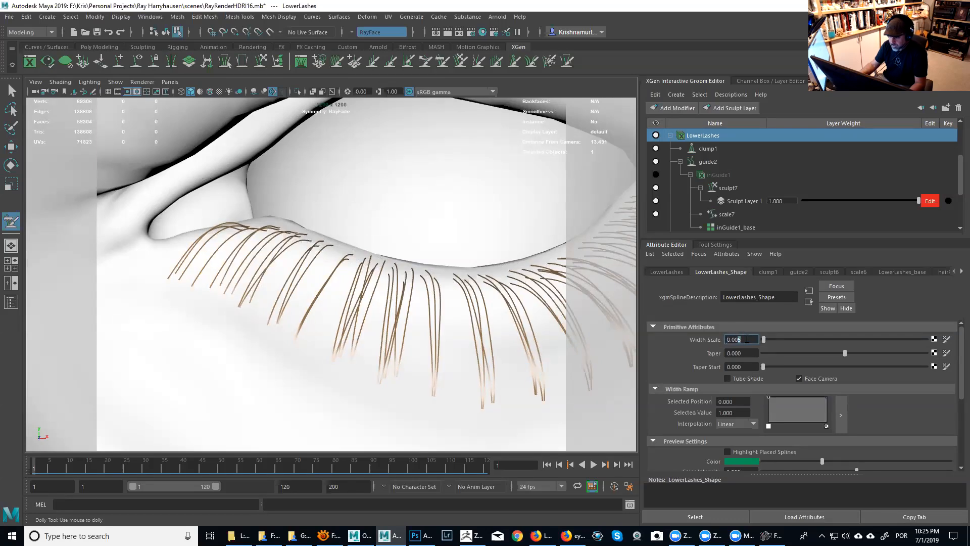
type("8")
key("Return")
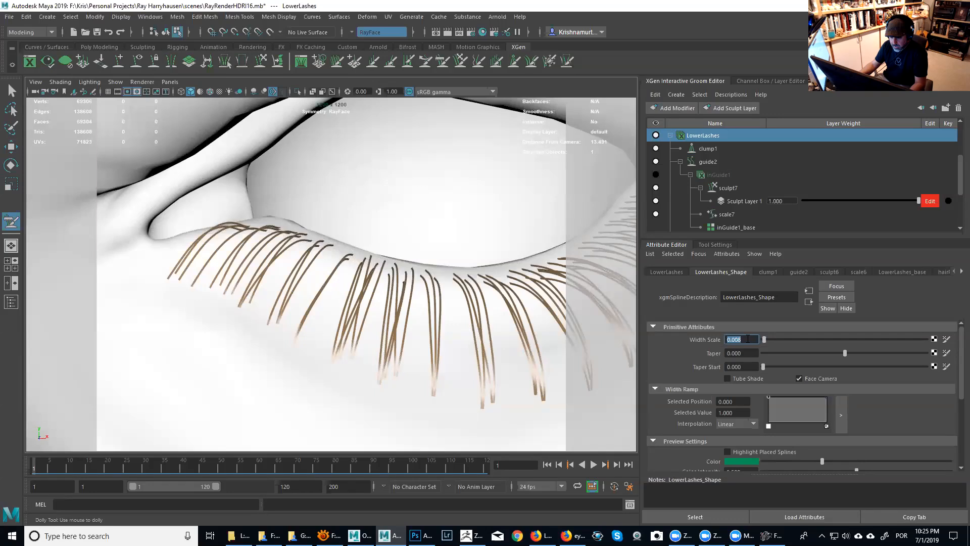
Step: Set the lower lashes' Width Scale to 0.010 and enable Tube Shade
right_click_drag(472, 303, 446, 330, "alt")
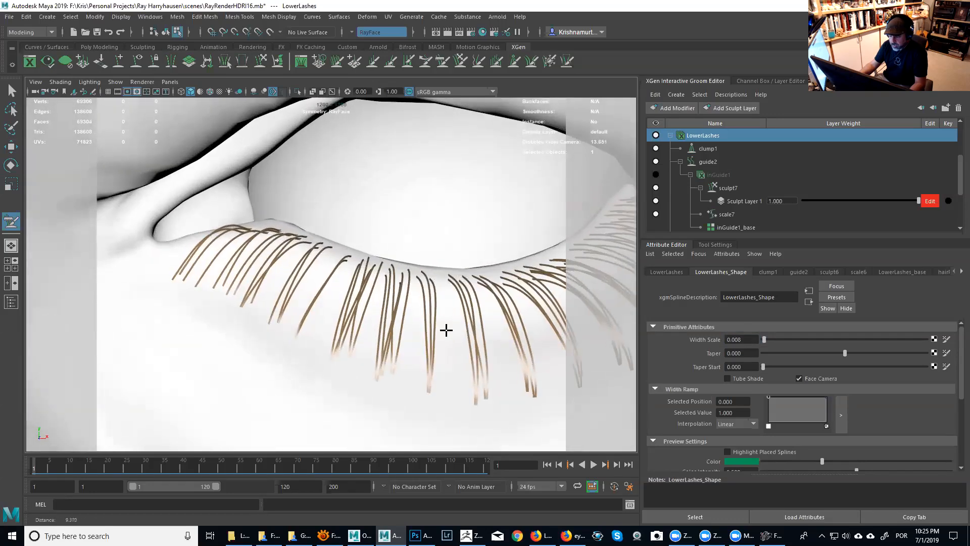
left_click_drag(734, 340, 750, 342)
type("1")
key("Return")
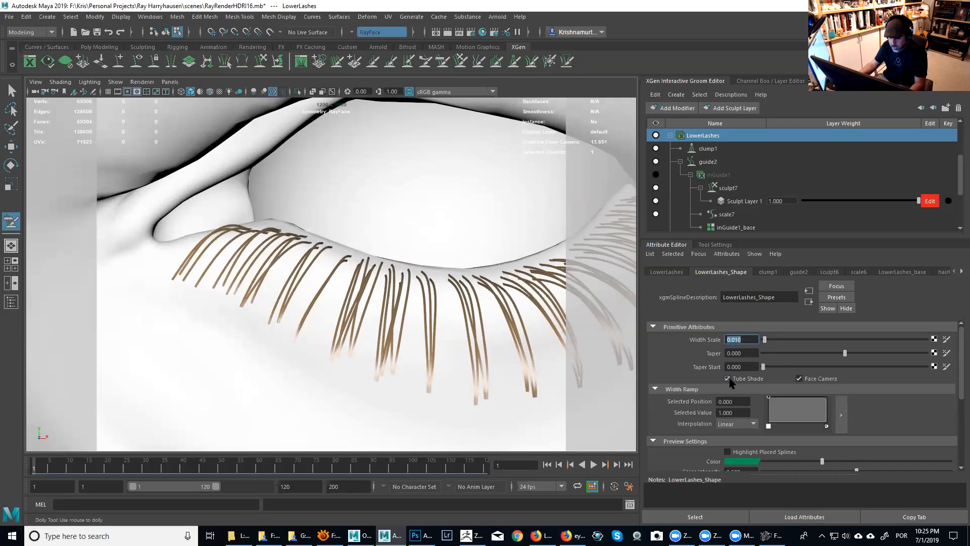
Step: Look through the Arnold and primitive attributes of LowerLashes_Shape for settings that affect the lashes' thickness
left_click_drag(959, 354, 959, 448)
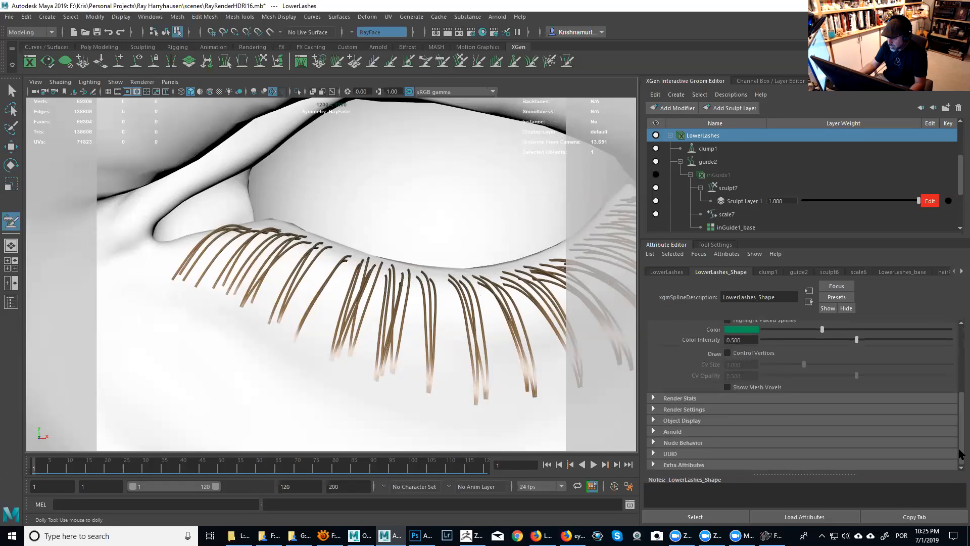
left_click(679, 433)
left_click_drag(961, 389, 960, 443)
left_click(743, 431)
left_click(742, 451)
left_click_drag(960, 443, 955, 330)
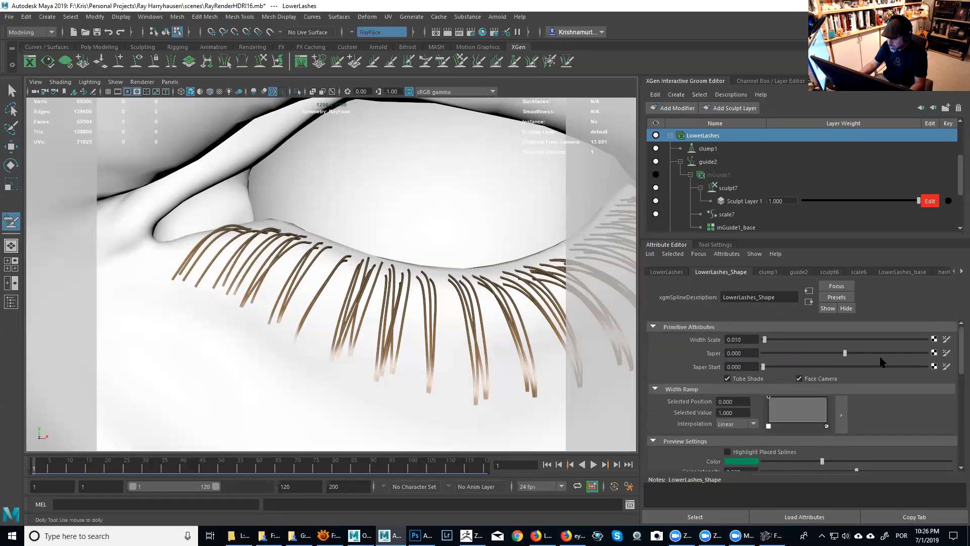
mouse_move(845, 353)
left_mouse_down()
mouse_move(912, 353)
mouse_move(930, 348)
mouse_move(922, 337)
mouse_move(893, 340)
mouse_move(934, 340)
mouse_move(845, 350)
left_mouse_up()
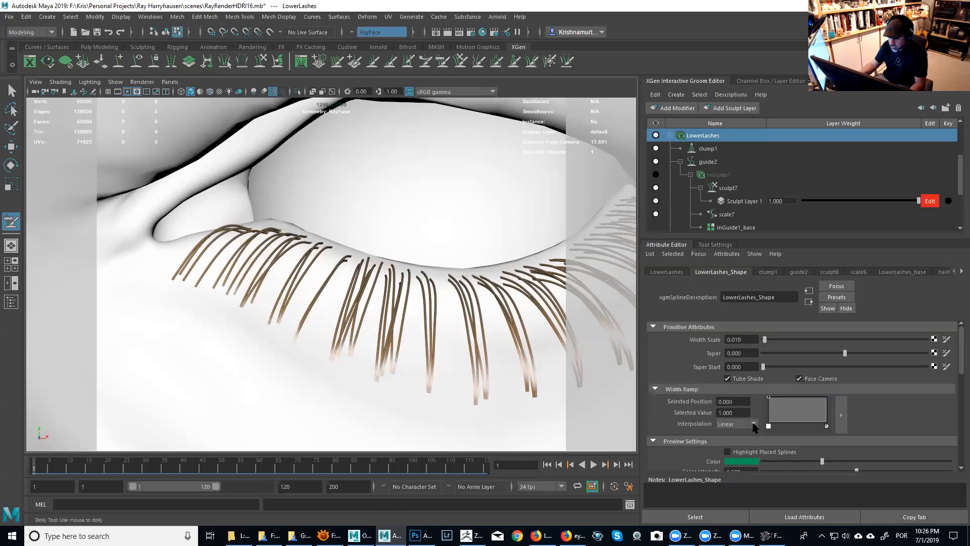
Step: Switch the lower lashes' Width Ramp to Spline interpolation and lower its root value to 0.460
left_click(741, 424)
left_click(735, 464)
left_click_drag(769, 400, 768, 404)
left_click_drag(767, 409, 766, 414)
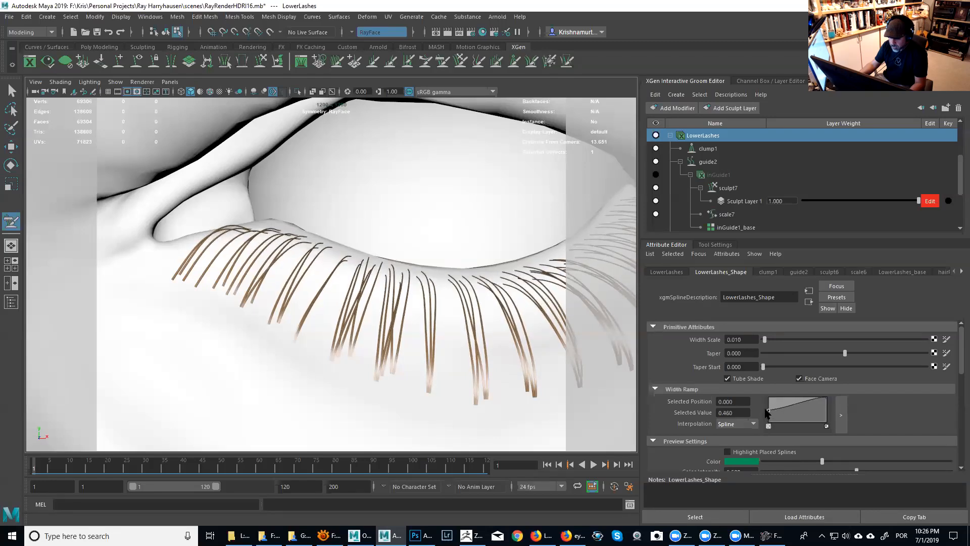
Step: In the enlarged width ramp, drop the tip to zero and add two points, around position 0.70 and at 0.24 with value 0.71
left_click(836, 416)
left_click_drag(656, 289, 683, 86)
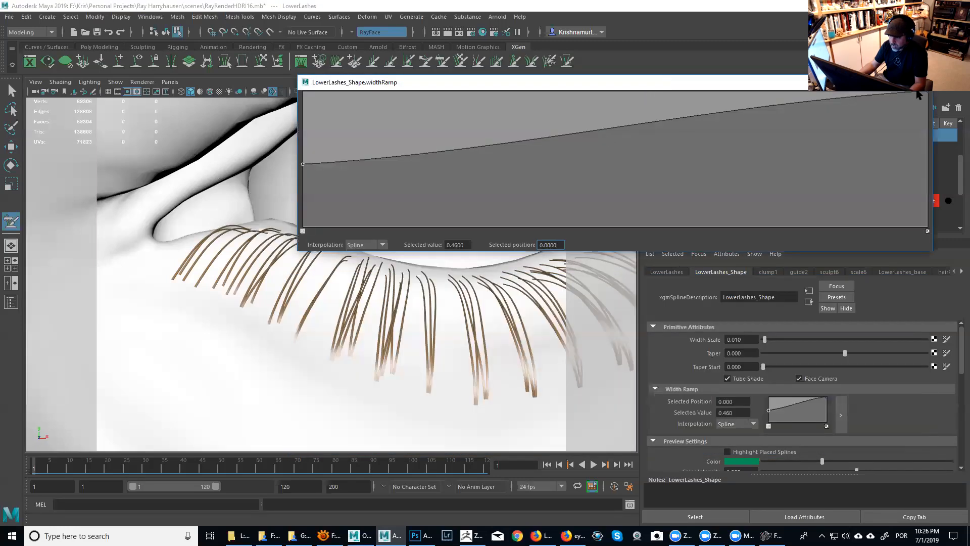
left_click_drag(927, 95, 943, 234)
left_click_drag(851, 223, 730, 174)
left_click_drag(495, 170, 452, 133)
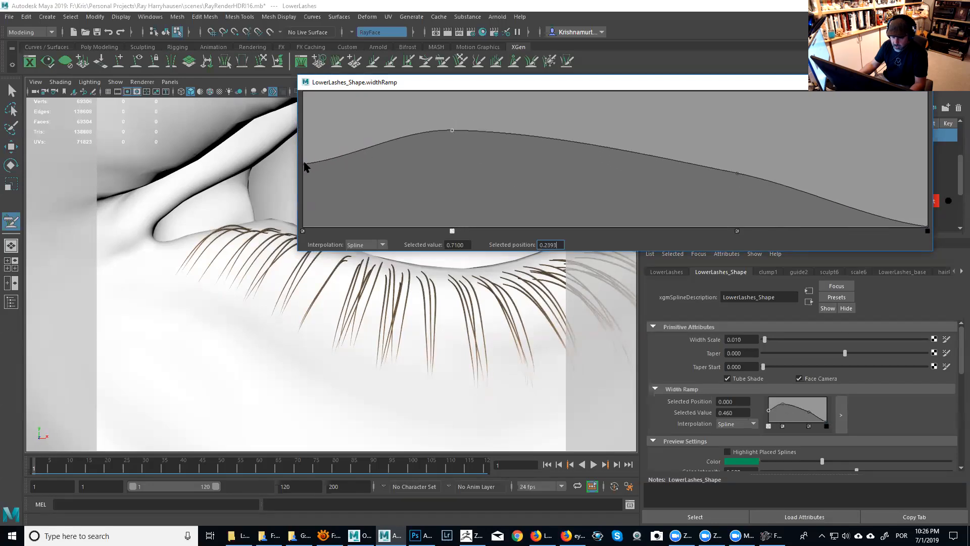
Step: Refine the width ramp to 0.613 at the root, 0.747 at position 0.277 and 0.491 at position 0.698, closing the enlarged ramp
mouse_move(303, 166)
left_mouse_down()
mouse_move(298, 142)
mouse_move(291, 148)
mouse_move(301, 147)
left_mouse_up()
mouse_move(451, 131)
left_mouse_down()
mouse_move(444, 115)
mouse_move(446, 125)
left_mouse_up()
left_click_drag(303, 143, 302, 143)
left_click_drag(445, 123, 475, 124)
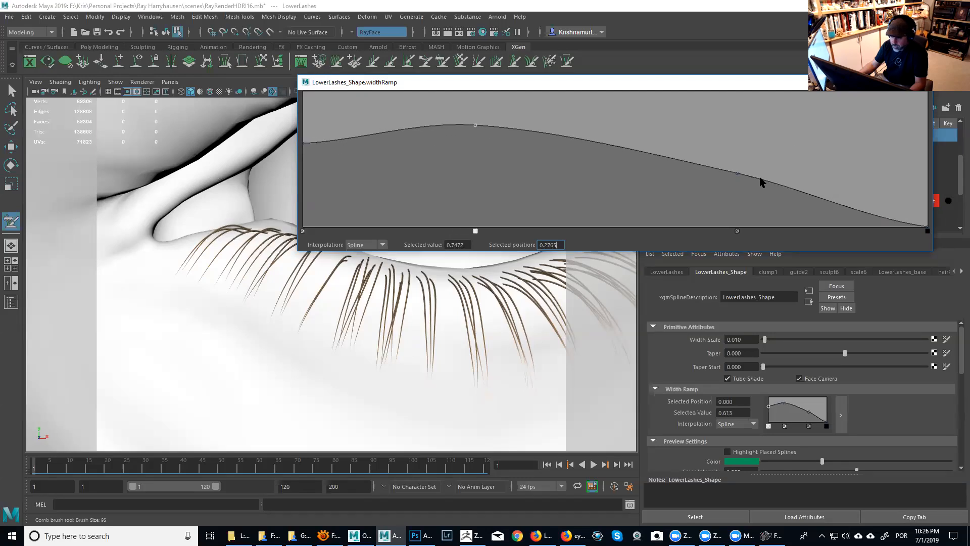
mouse_move(736, 174)
left_mouse_down()
mouse_move(736, 136)
mouse_move(737, 159)
left_mouse_up()
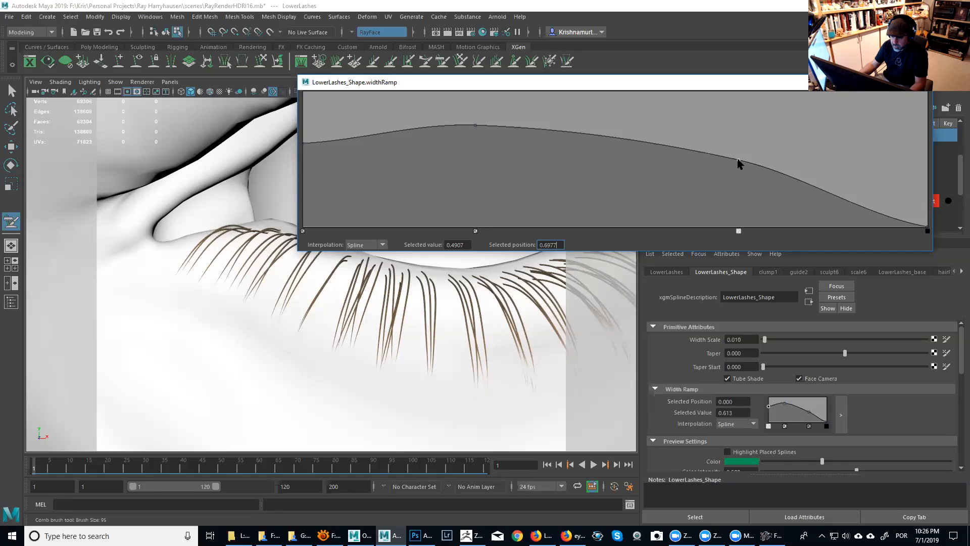
left_click(921, 82)
Step: Set the lower lashes' Width Scale to 0.012 and check the tapered lashes around both eyes
left_click_drag(520, 338, 484, 329, "alt")
middle_click_drag(484, 328, 492, 255, "alt")
mouse_move(765, 339)
left_mouse_down()
mouse_move(797, 340)
mouse_move(764, 341)
left_mouse_up()
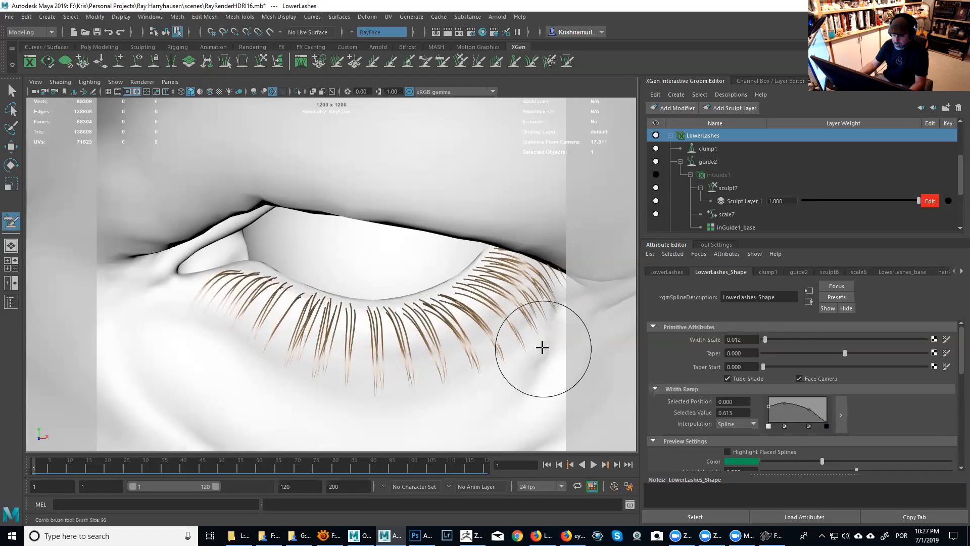
scroll(541, 346, "down", 5)
middle_click_drag(460, 307, 556, 305, "alt")
left_click_drag(505, 304, 477, 303, "alt")
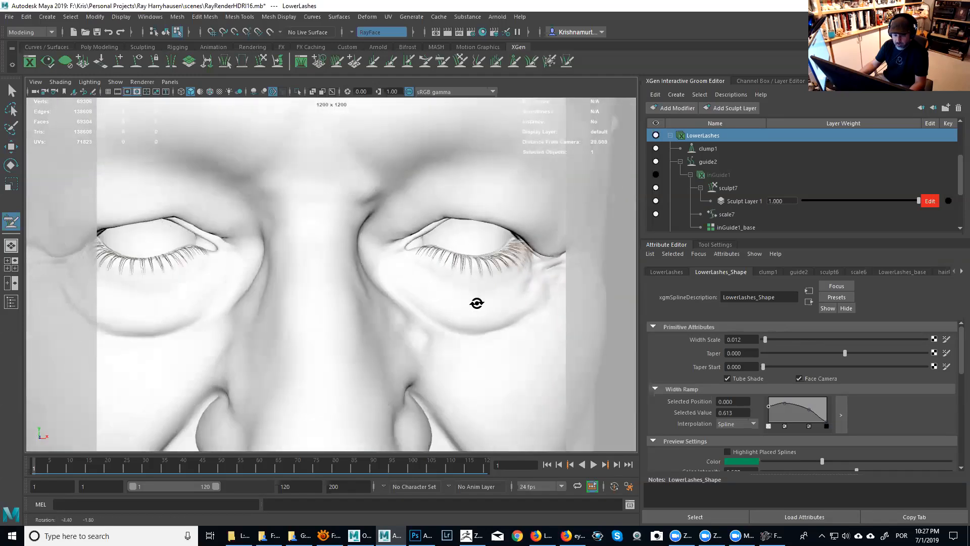
middle_click_drag(380, 310, 461, 303, "alt")
right_click_drag(440, 324, 485, 355, "alt")
mouse_move(485, 355)
middle_mouse_down("alt")
mouse_move(438, 347)
mouse_move(357, 290)
middle_mouse_up("alt")
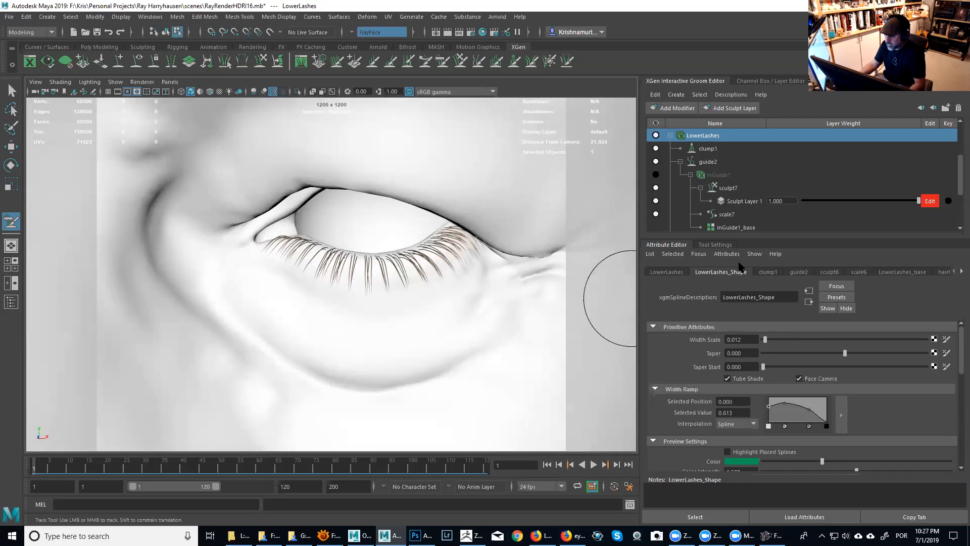
Step: Add a second Clump modifier to LowerLashes and set its clump points Density to 400
left_click(768, 273)
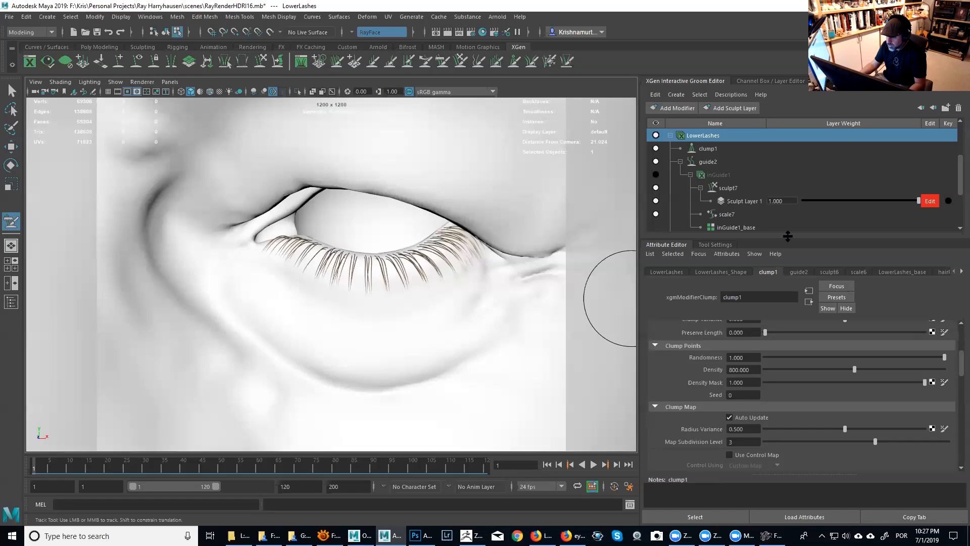
left_click(677, 109)
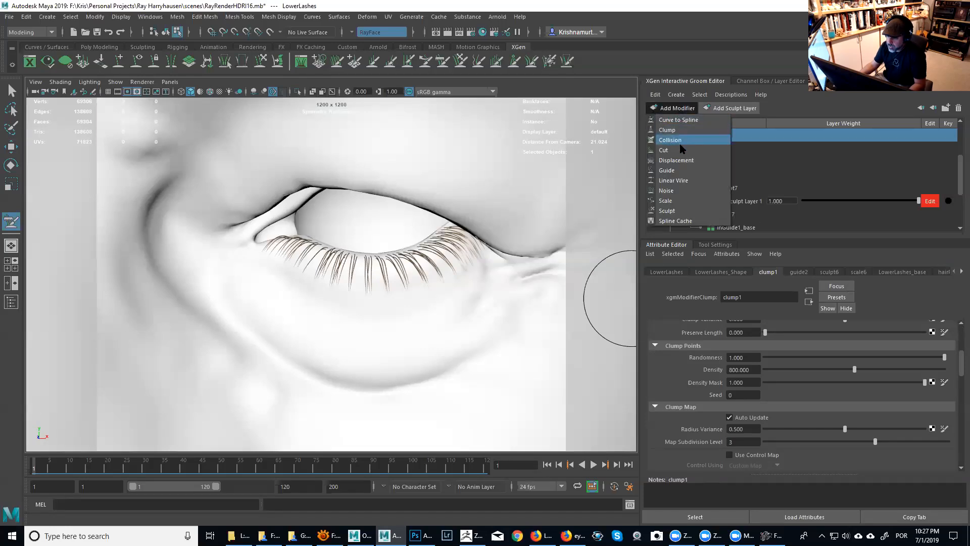
left_click(667, 130)
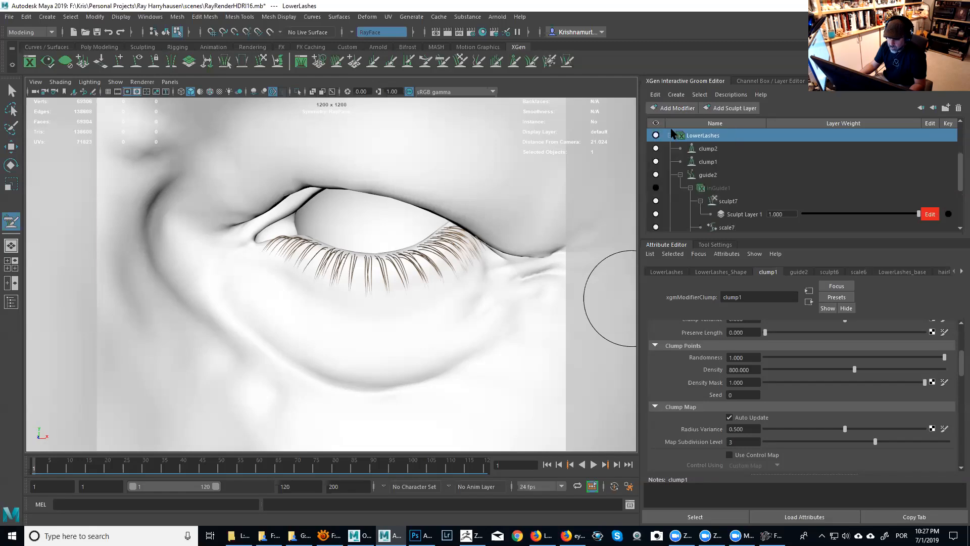
left_click(709, 149)
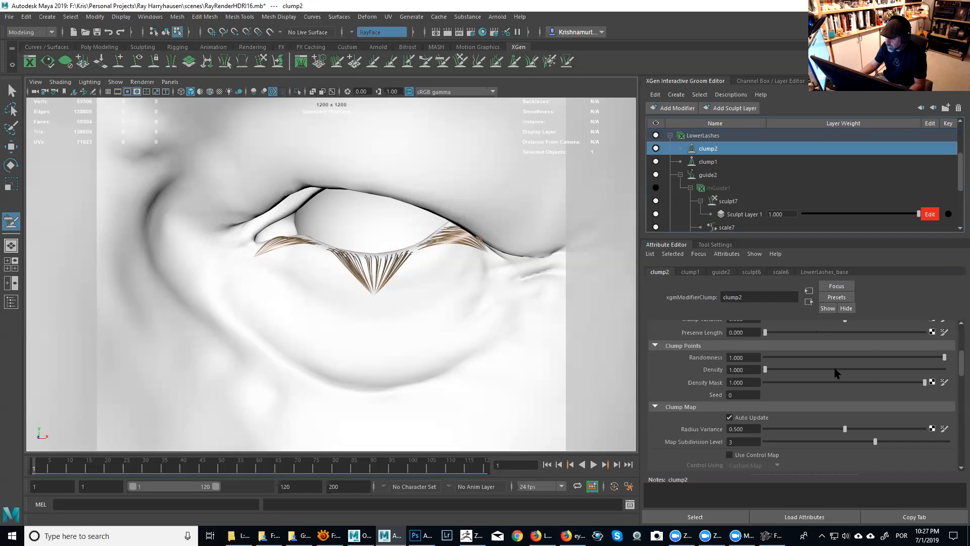
left_click(741, 370)
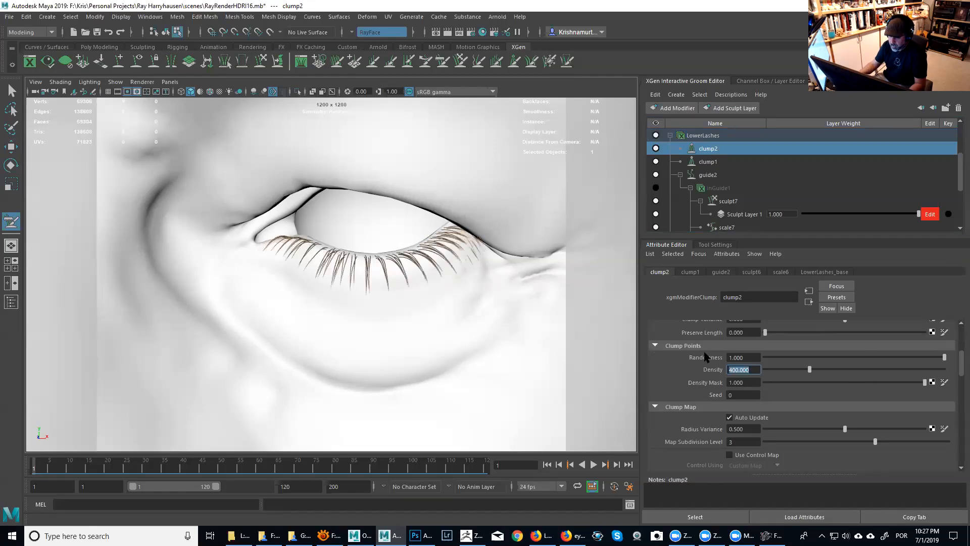
Step: Set clump2's Clump effect to -1.000 and its Mask to 0.727, checking the lash spread around both eyes
left_click_drag(960, 369, 960, 334)
left_click_drag(881, 375, 697, 374)
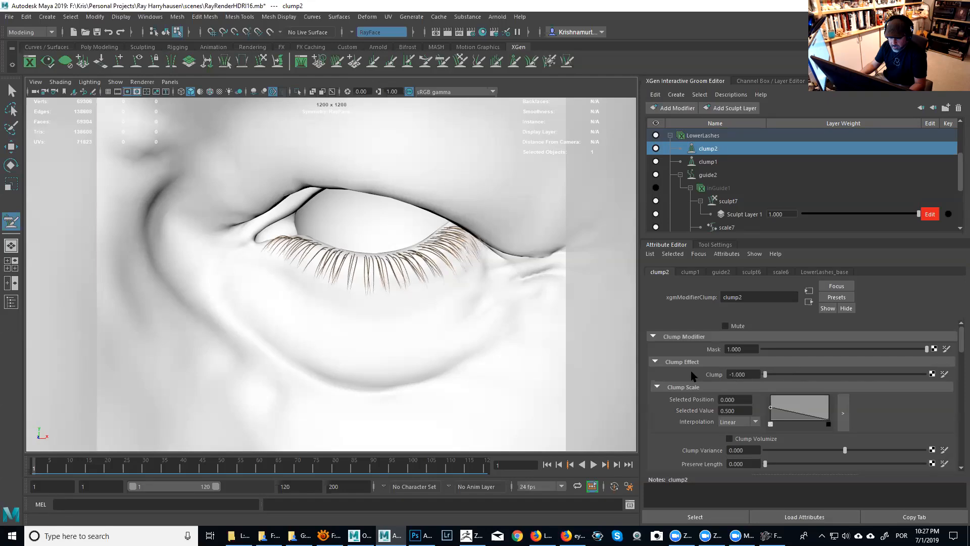
scroll(528, 348, "up", 5)
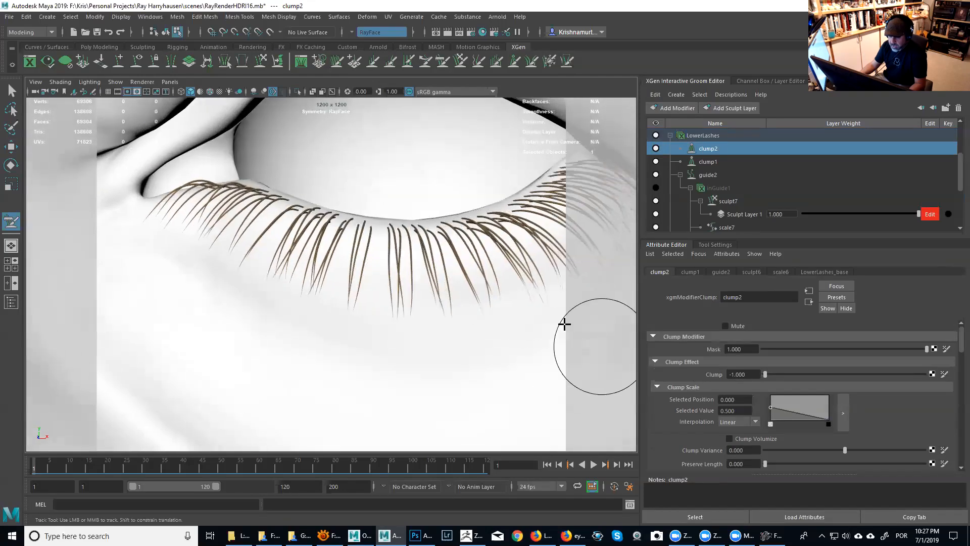
middle_click_drag(564, 323, 554, 329, "alt")
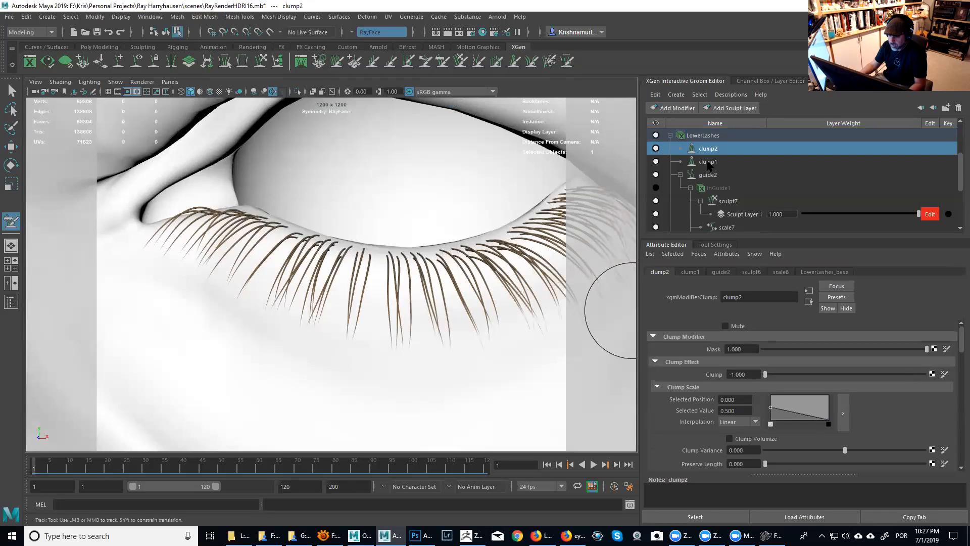
mouse_move(873, 353)
left_mouse_down()
mouse_move(773, 354)
mouse_move(882, 350)
left_mouse_up()
mouse_move(457, 335)
right_mouse_down("alt")
mouse_move(390, 305)
mouse_move(437, 312)
right_mouse_up("alt")
middle_click_drag(438, 313, 502, 319, "alt")
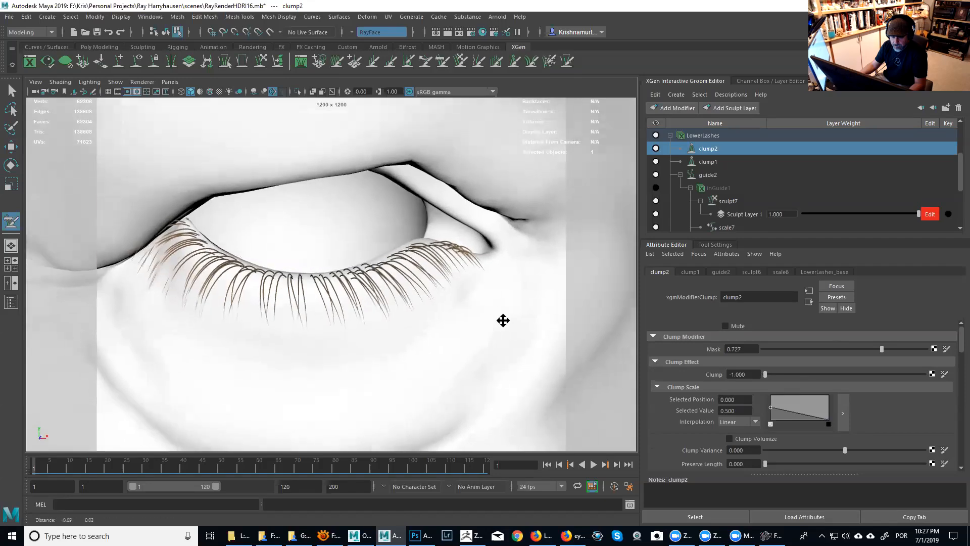
mouse_move(503, 320)
left_mouse_down("alt")
mouse_move(448, 340)
mouse_move(489, 283)
mouse_move(481, 292)
left_mouse_up("alt")
middle_click_drag(481, 292, 481, 259, "alt")
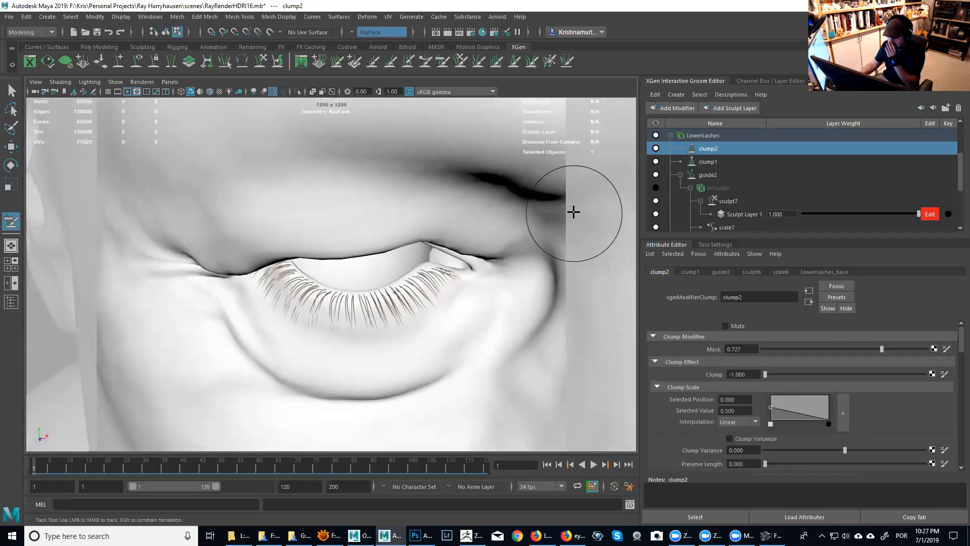
Step: Show the inGuide1 guides on the lower lashes and try combing the middle guide downward
left_click(656, 188)
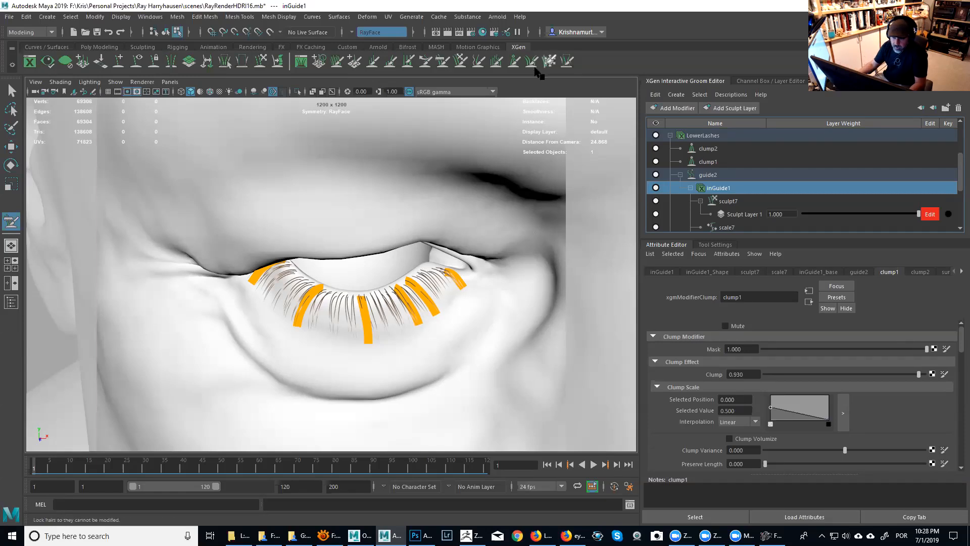
left_click(459, 62)
mouse_move(335, 288)
left_mouse_down("alt")
mouse_move(396, 301)
mouse_move(411, 281)
mouse_move(593, 241)
left_mouse_up("alt")
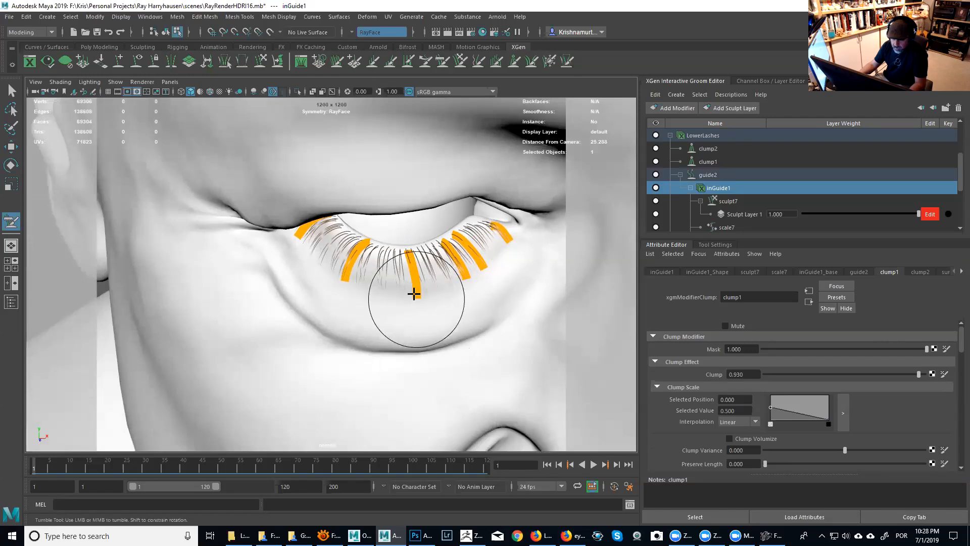
mouse_move(413, 292)
left_mouse_down()
mouse_move(402, 281)
mouse_move(423, 305)
mouse_move(444, 303)
mouse_move(423, 288)
mouse_move(418, 318)
left_mouse_up()
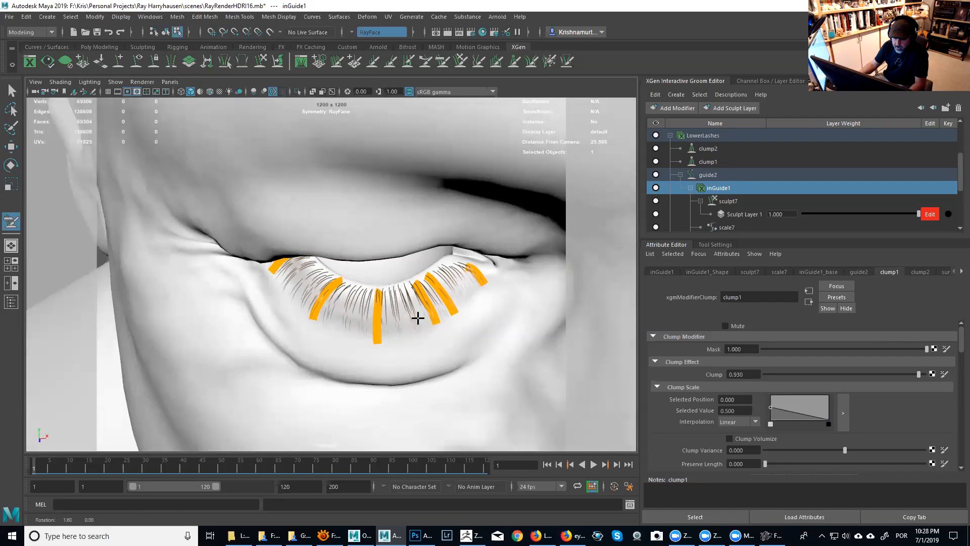
middle_click_drag(428, 317, 399, 306, "alt")
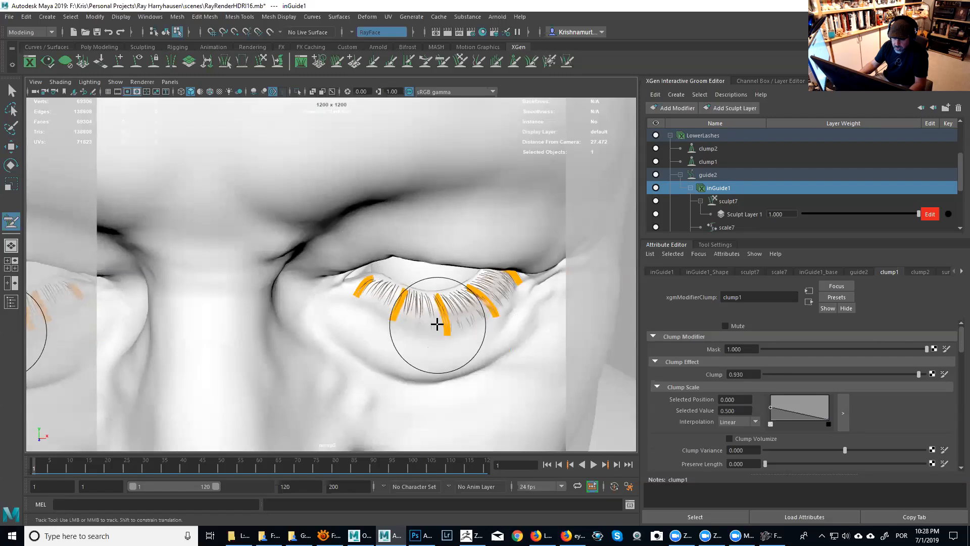
Step: Turn off the Comb brush's symmetry in its tool settings
left_click(729, 246)
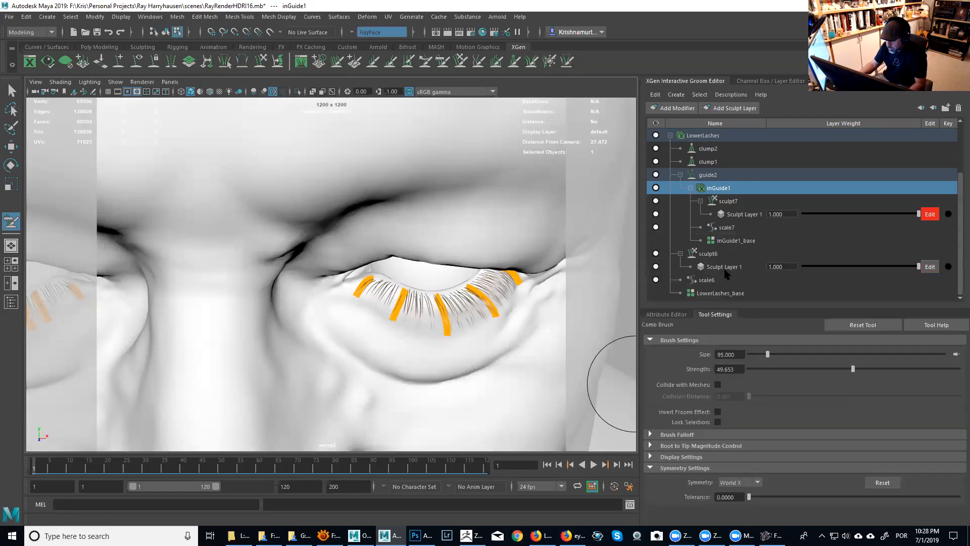
left_click(745, 484)
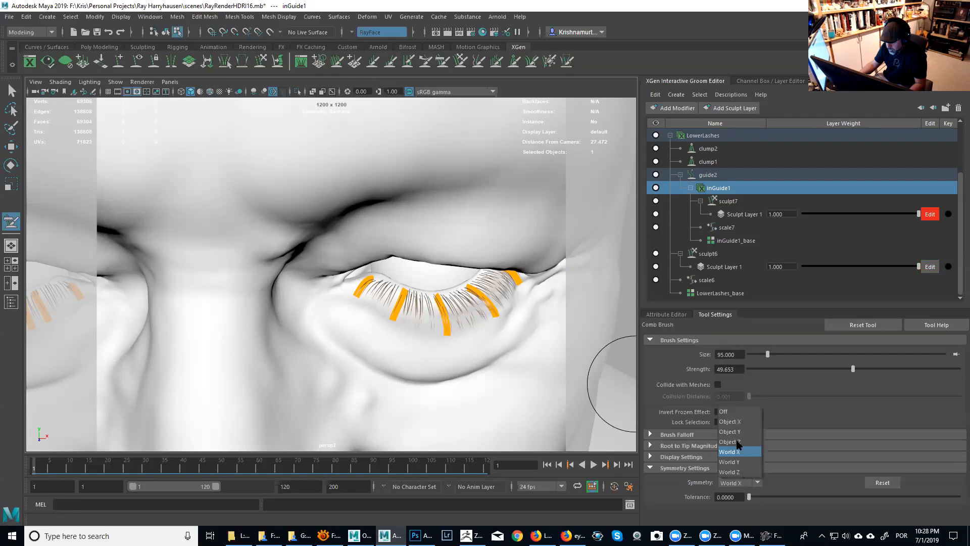
left_click(735, 407)
Step: Examine the shape and direction of the lower-lash guides on the character's left eye from the front and side
left_click_drag(442, 337, 450, 337, "alt")
middle_click_drag(448, 338, 466, 304, "alt")
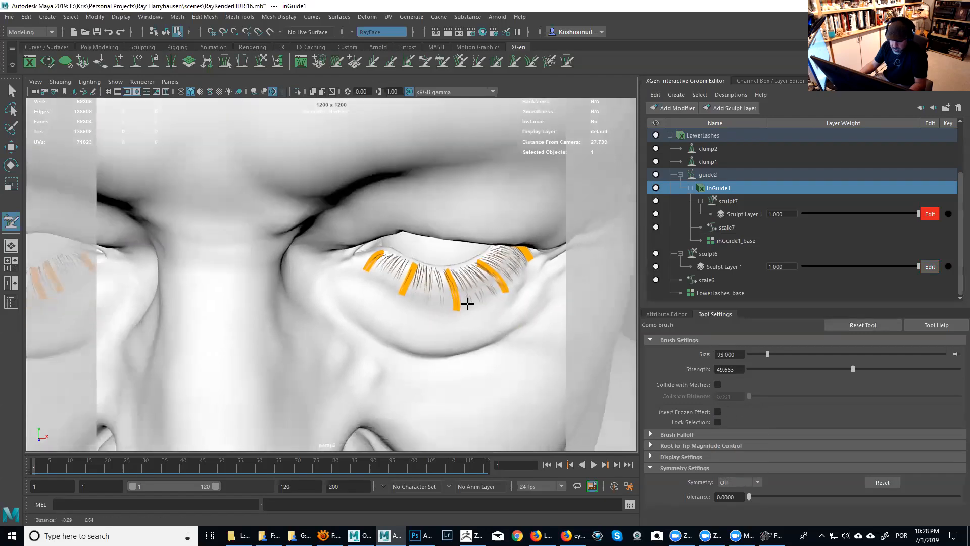
left_click_drag(429, 305, 418, 333, "alt")
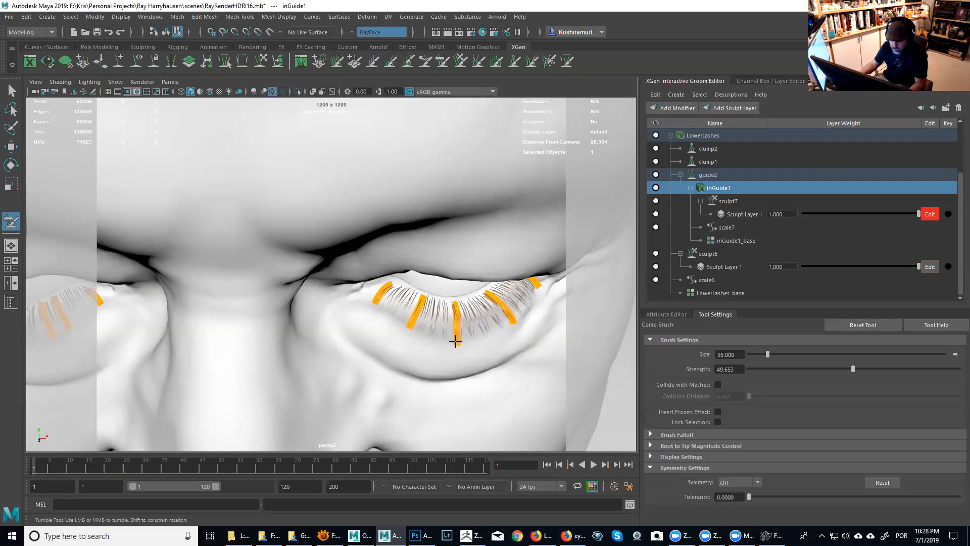
mouse_move(464, 325)
left_mouse_down("alt")
mouse_move(459, 318)
mouse_move(401, 358)
mouse_move(470, 298)
left_mouse_up("alt")
middle_click_drag(470, 298, 376, 349, "alt")
right_click_drag(377, 349, 429, 379, "alt")
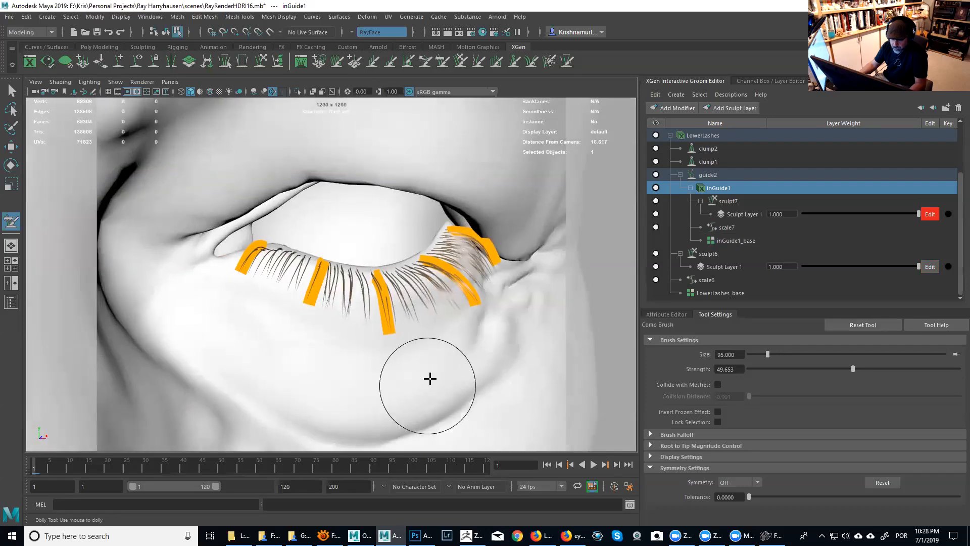
left_click_drag(428, 379, 502, 326, "alt")
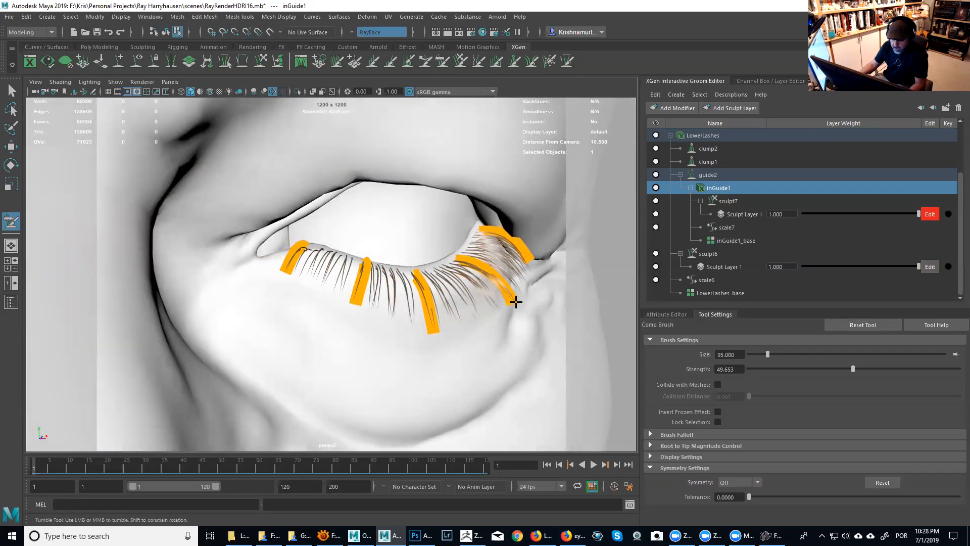
left_click_drag(512, 303, 498, 316, "alt")
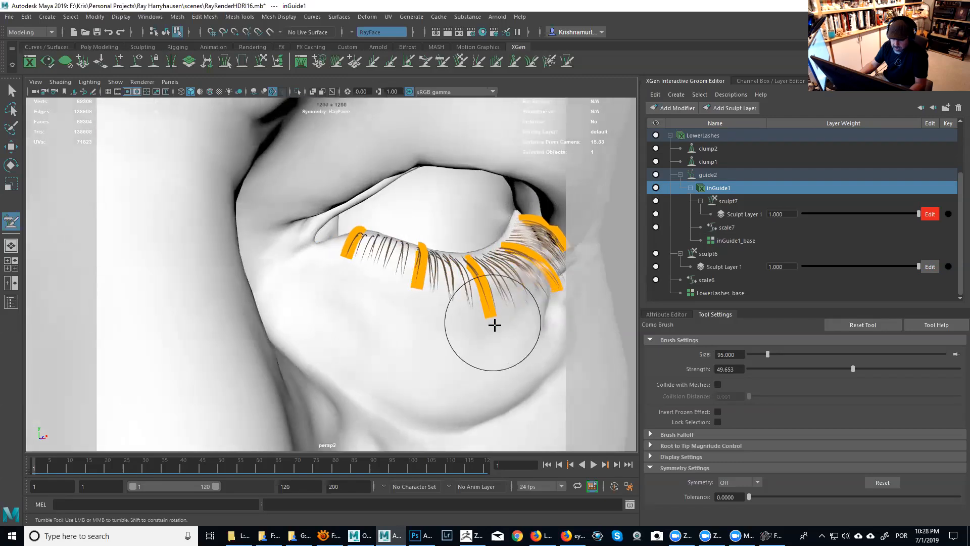
right_click_drag(419, 310, 399, 326, "alt")
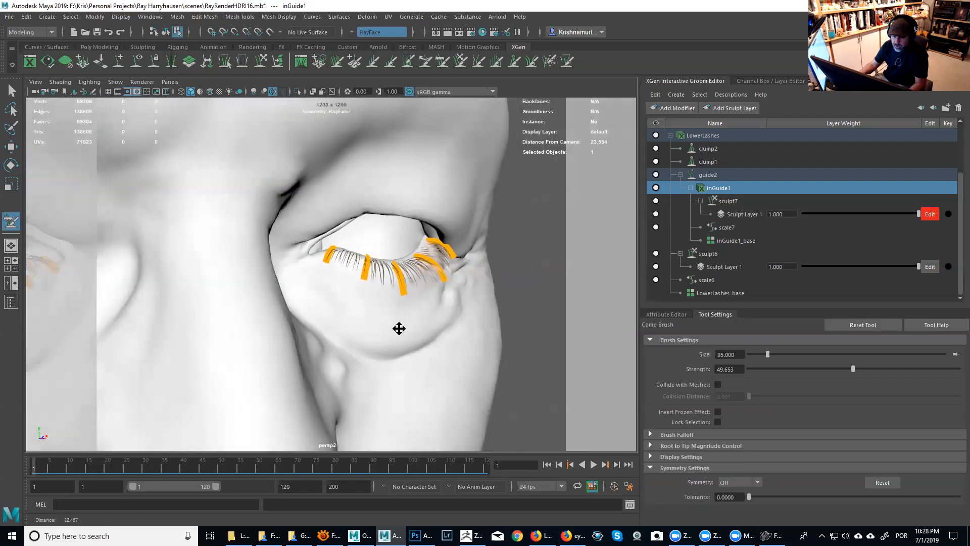
Step: Examine the lower-lash guides on the character's right eye from the front, both sides and above
left_click_drag(399, 327, 507, 321, "alt")
middle_click_drag(507, 320, 588, 334, "alt")
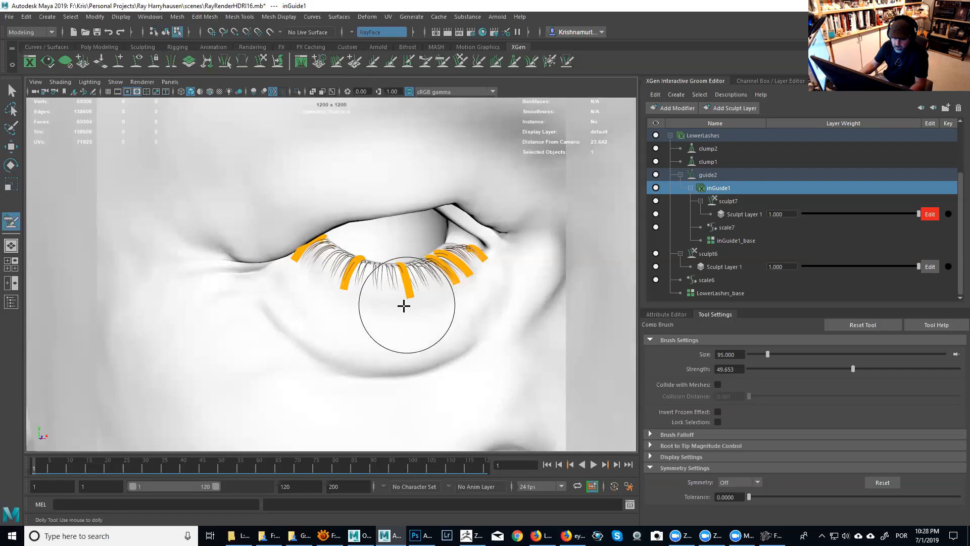
left_click_drag(407, 304, 376, 329, "alt")
middle_click_drag(377, 329, 413, 266, "alt")
right_click_drag(414, 266, 426, 278, "alt")
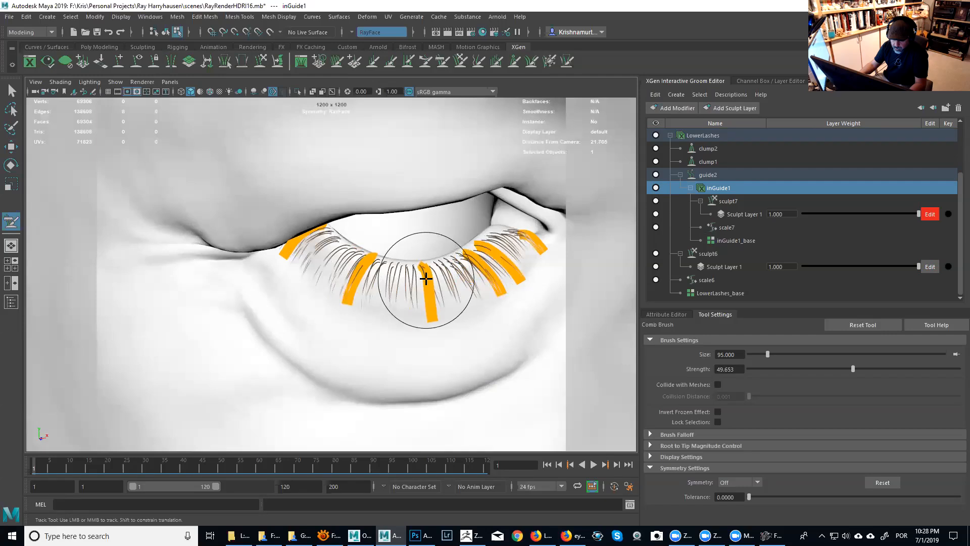
left_click_drag(437, 292, 362, 294, "alt")
middle_click_drag(362, 295, 468, 289, "alt")
left_click_drag(469, 288, 303, 296, "alt")
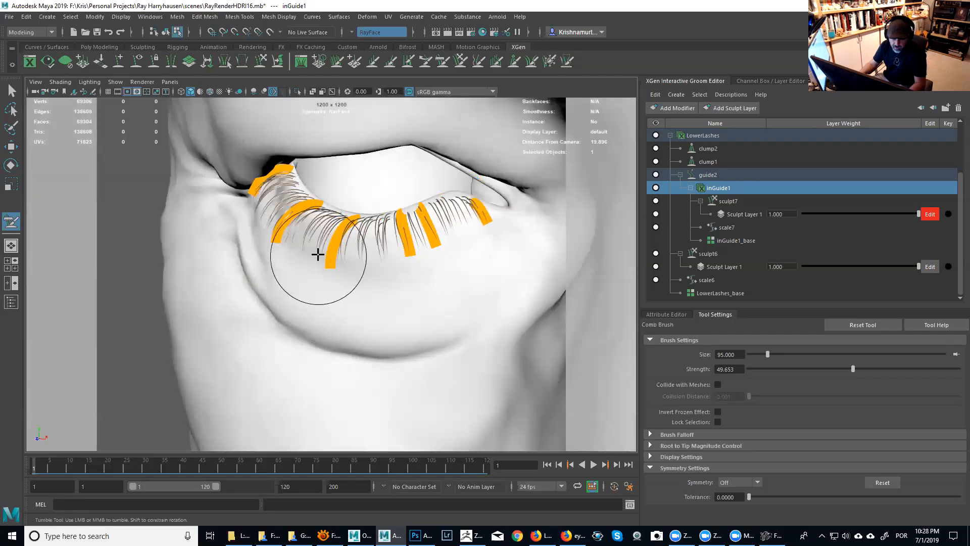
left_click_drag(421, 257, 499, 345, "alt")
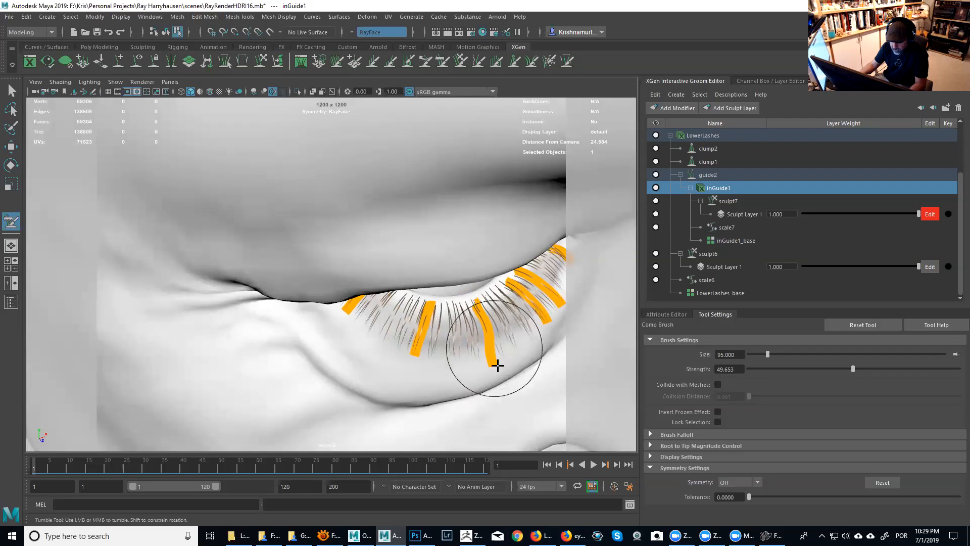
mouse_move(505, 348)
left_mouse_down("alt")
mouse_move(491, 273)
mouse_move(398, 340)
mouse_move(134, 351)
mouse_move(242, 329)
mouse_move(344, 280)
left_mouse_up("alt")
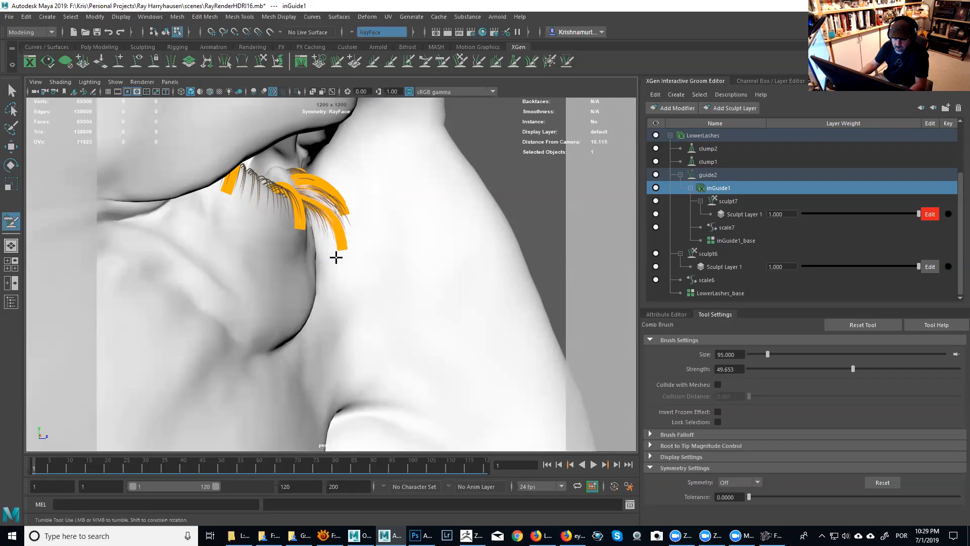
left_click_drag(358, 250, 332, 258, "alt")
middle_click_drag(332, 258, 420, 268, "alt")
left_click_drag(420, 268, 359, 275, "alt")
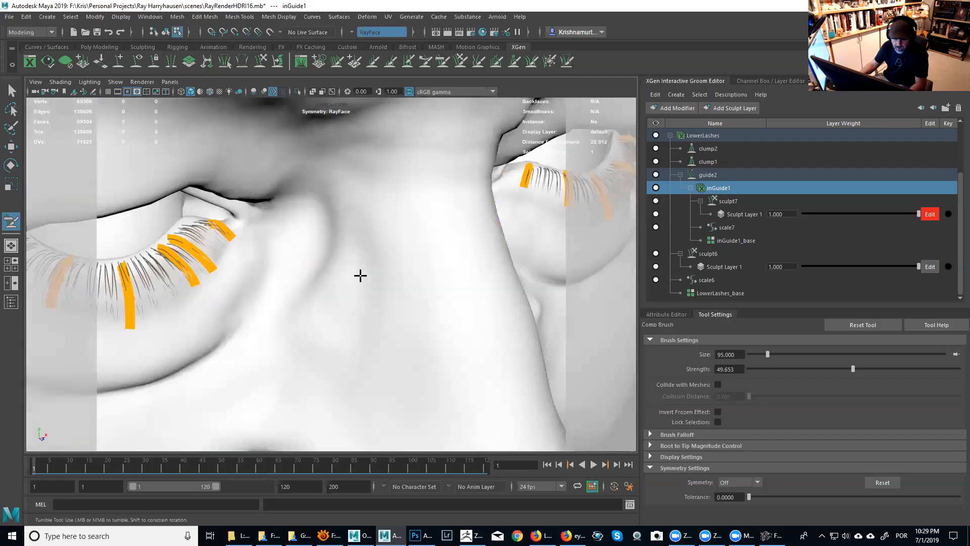
Step: Hide the inGuide1 guides so only the lower lashes show around the character's right eye
middle_click_drag(359, 275, 453, 268, "alt")
left_click_drag(444, 255, 442, 234, "alt")
middle_click_drag(418, 251, 427, 338, "alt")
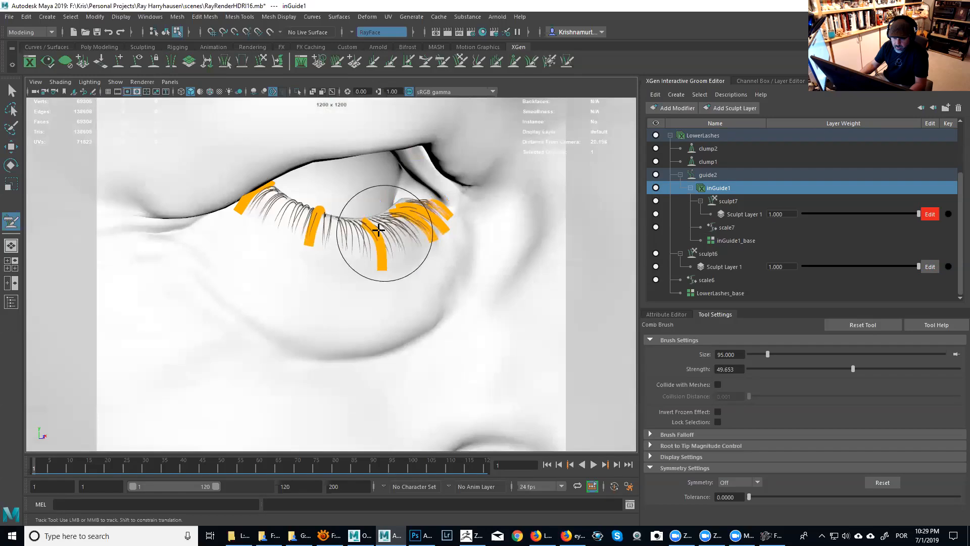
left_click_drag(407, 237, 402, 266, "alt")
middle_click_drag(403, 267, 387, 281, "alt")
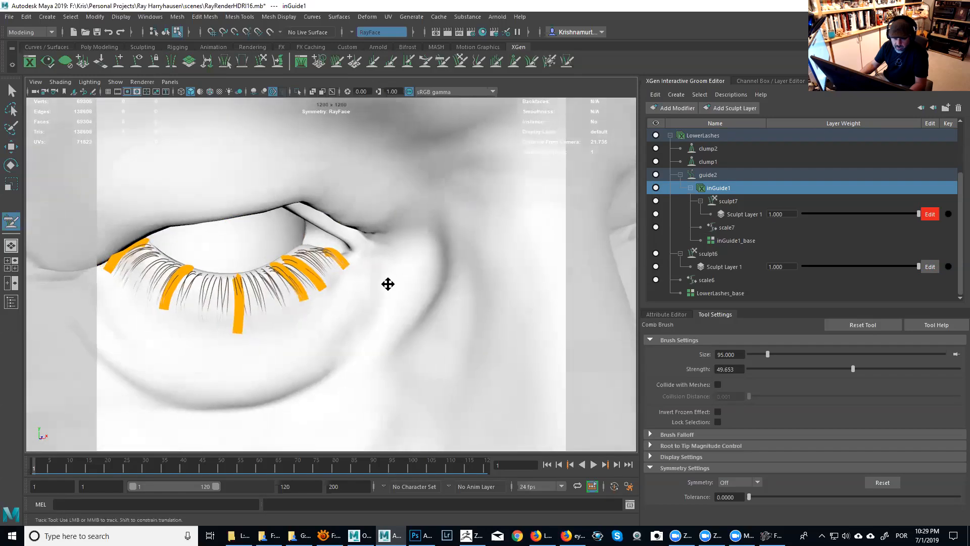
left_click_drag(388, 281, 406, 268, "alt")
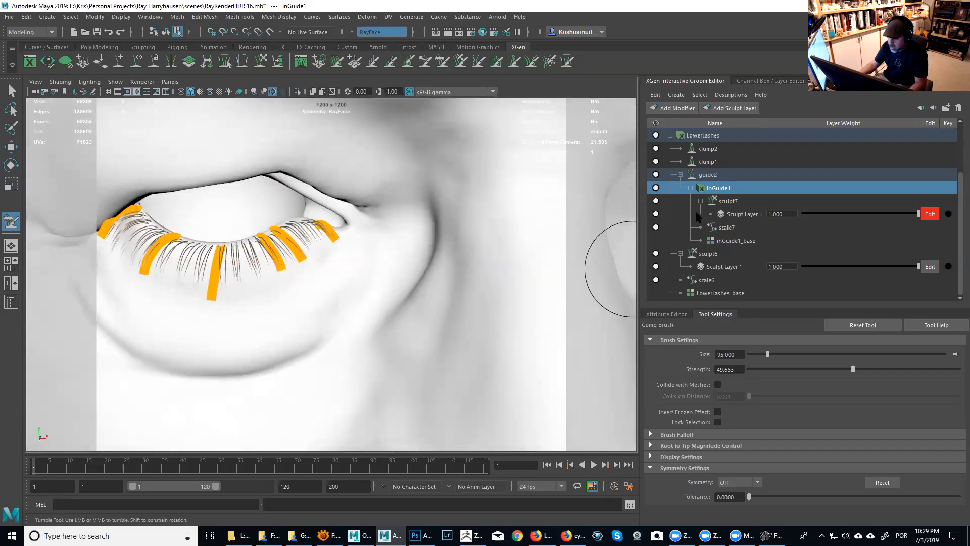
left_click(656, 187)
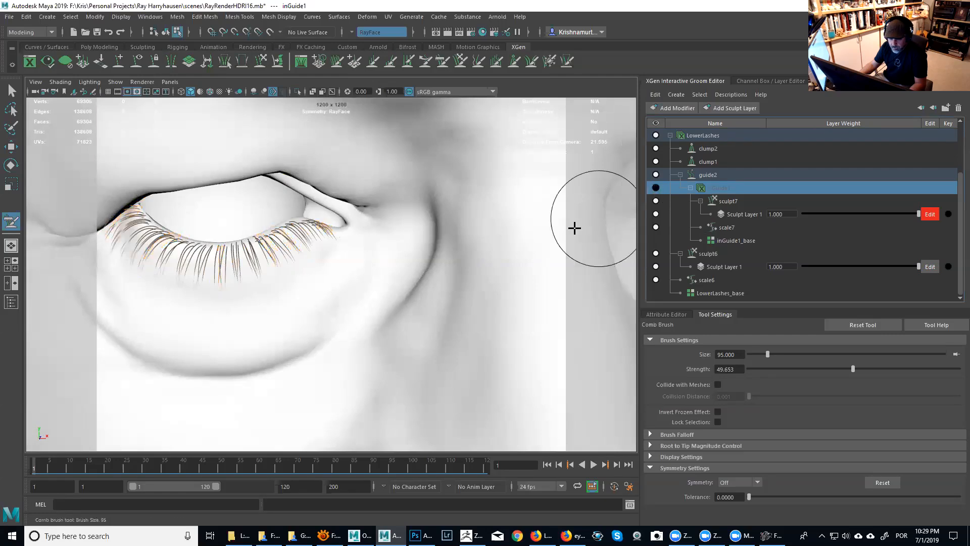
Step: Add a Sculpt modifier to the LowerLashes description and expand it to reveal its sculpt layer
mouse_move(369, 260)
left_mouse_down("alt")
mouse_move(389, 260)
mouse_move(368, 252)
left_mouse_up("alt")
middle_click_drag(370, 253, 298, 250, "alt")
mouse_move(298, 257)
right_mouse_down("alt")
mouse_move(336, 302)
mouse_move(349, 298)
right_mouse_up("alt")
middle_click_drag(349, 298, 248, 326, "alt")
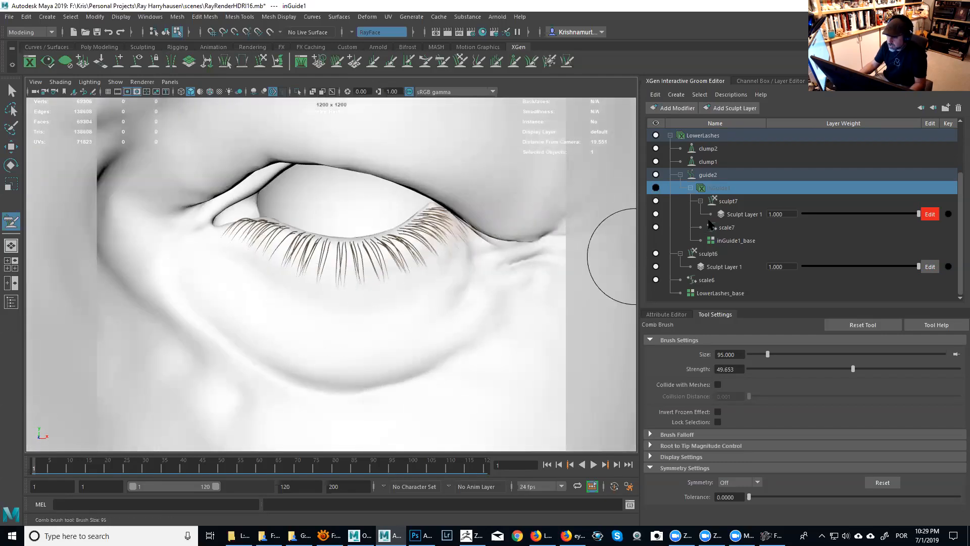
left_click(712, 175)
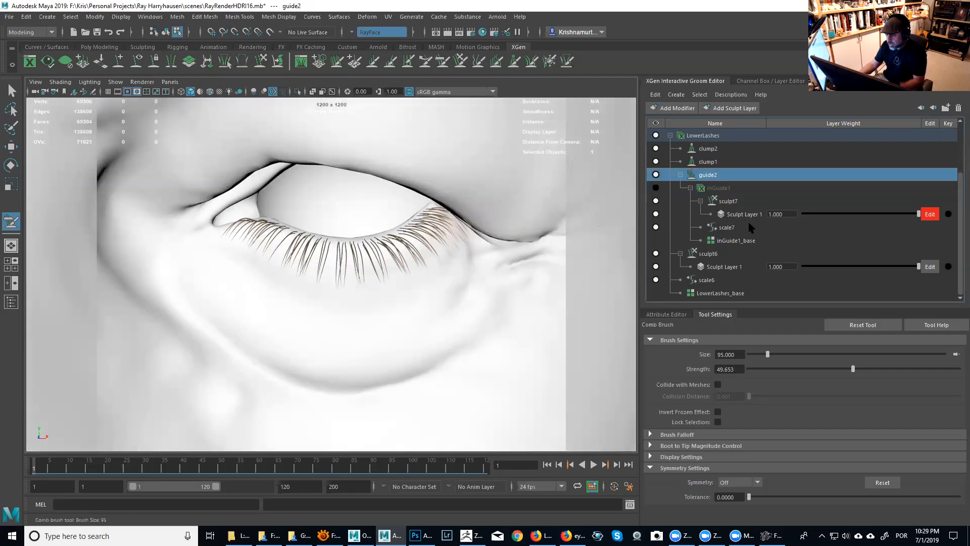
left_click(720, 190)
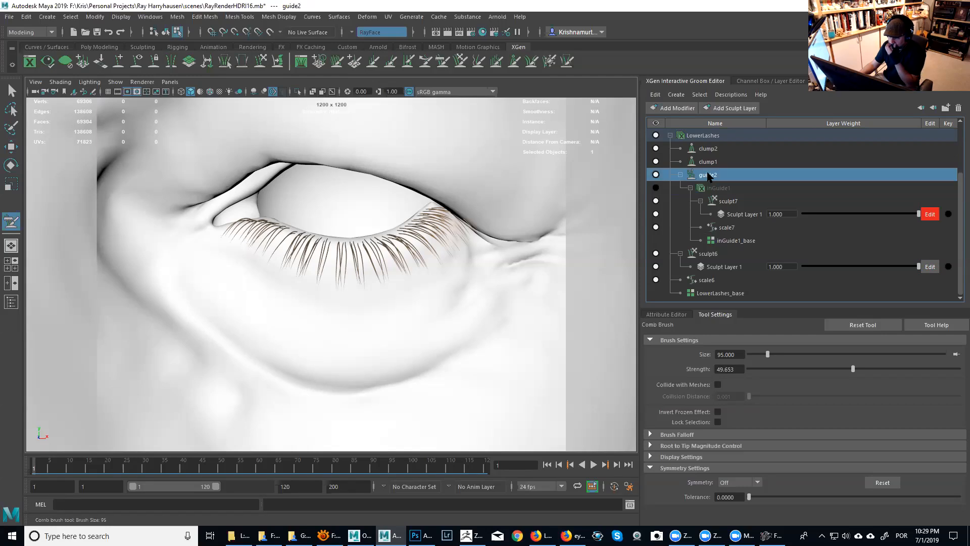
scroll(920, 194, "up", 3)
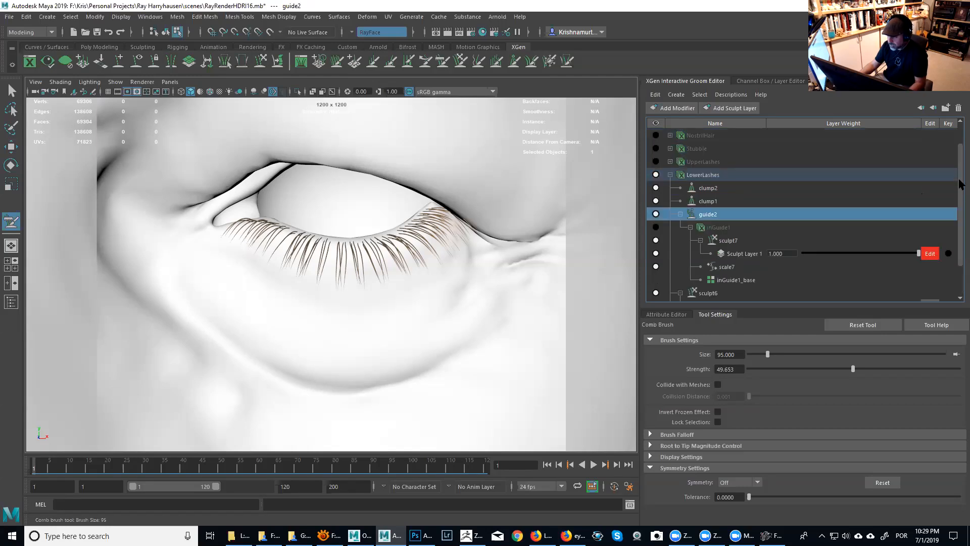
scroll(955, 184, "up", 2)
left_click(712, 202)
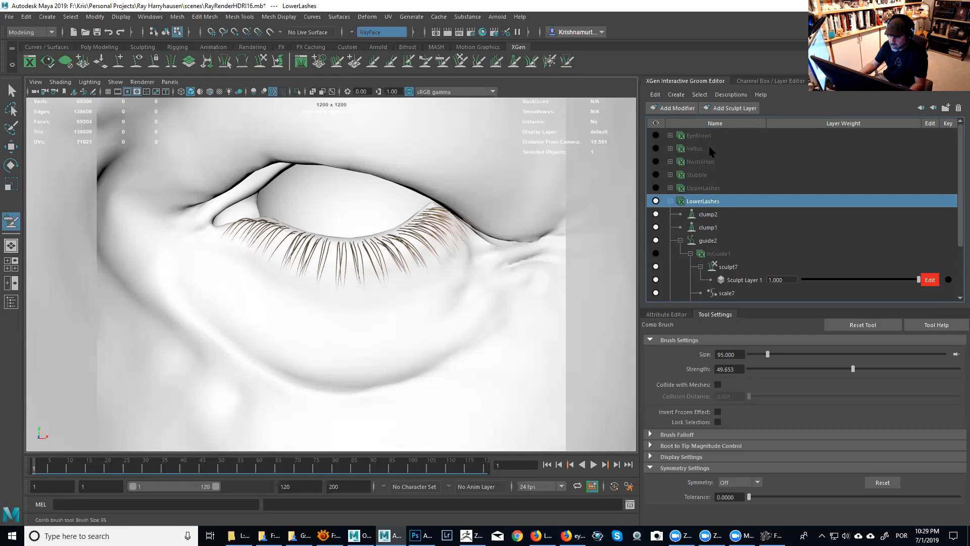
left_click(683, 109)
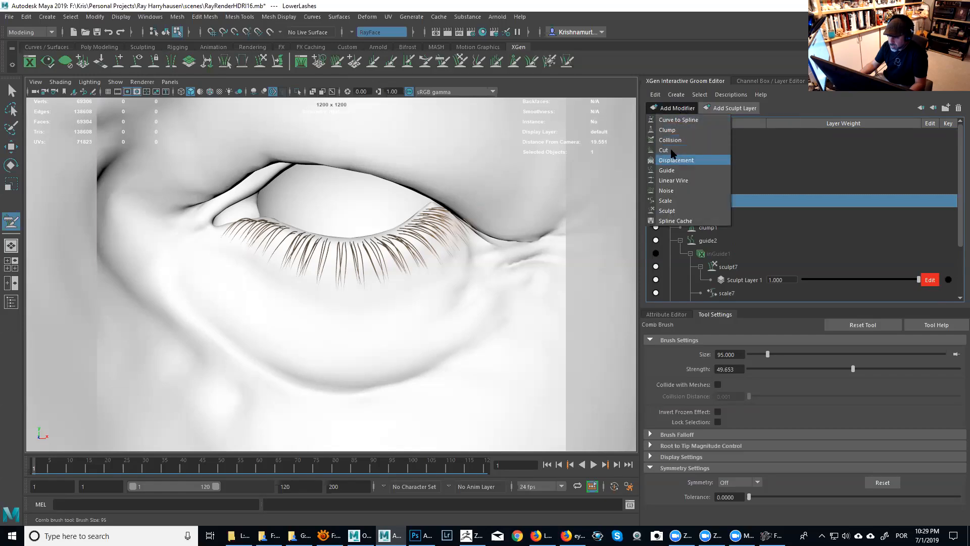
left_click(667, 210)
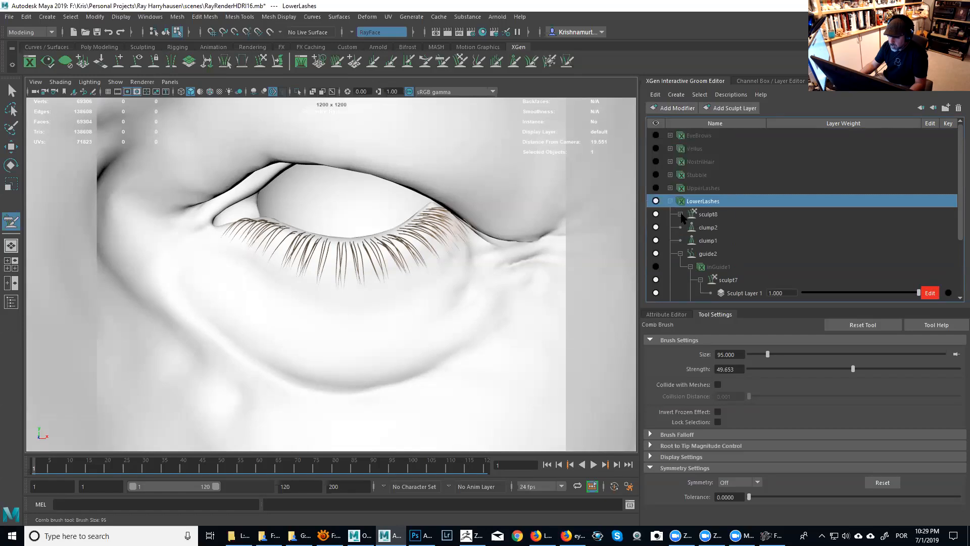
left_click(680, 215)
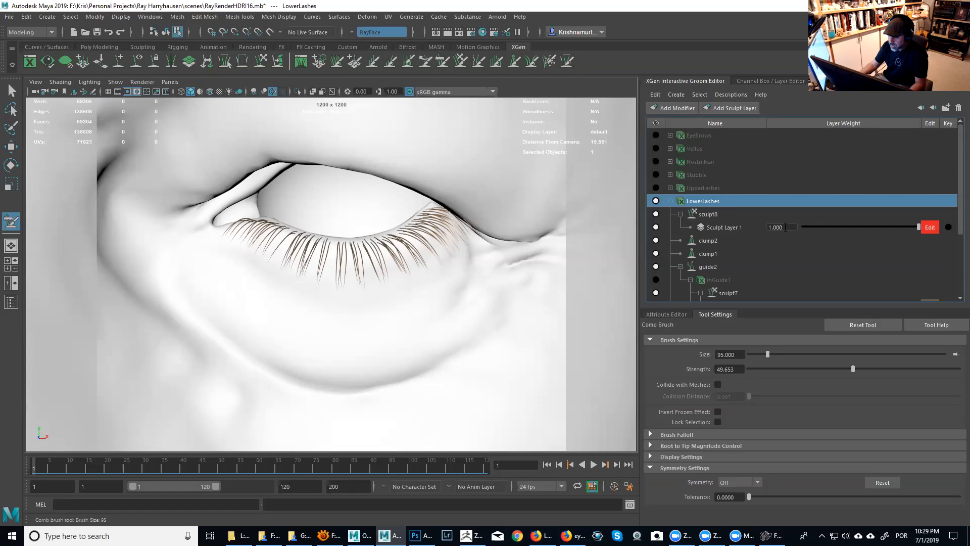
Step: Thicken the lower lashes with the Width brush, using a brush size of 115
right_click_drag(411, 235, 440, 253, "alt")
middle_click_drag(440, 253, 437, 246, "alt")
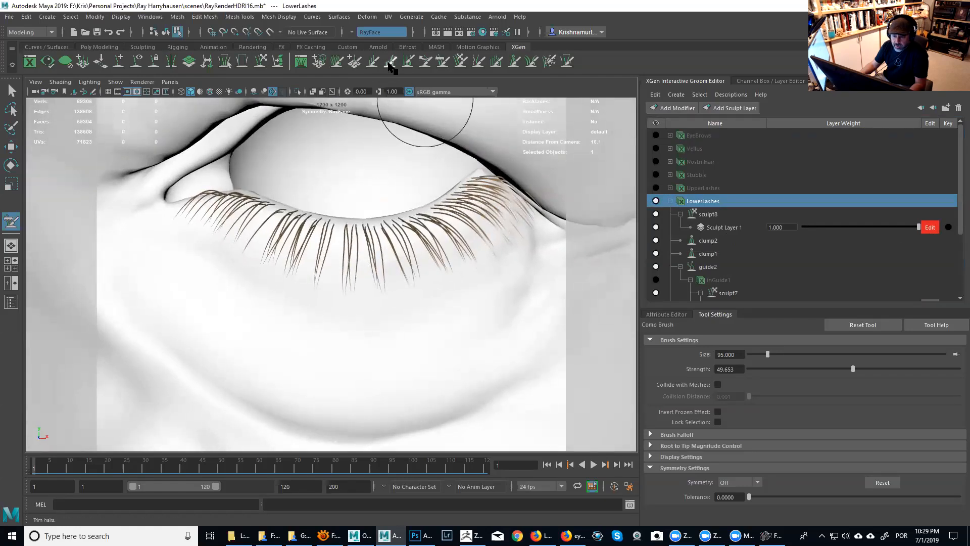
left_click(408, 61)
left_click_drag(507, 238, 479, 230, "alt")
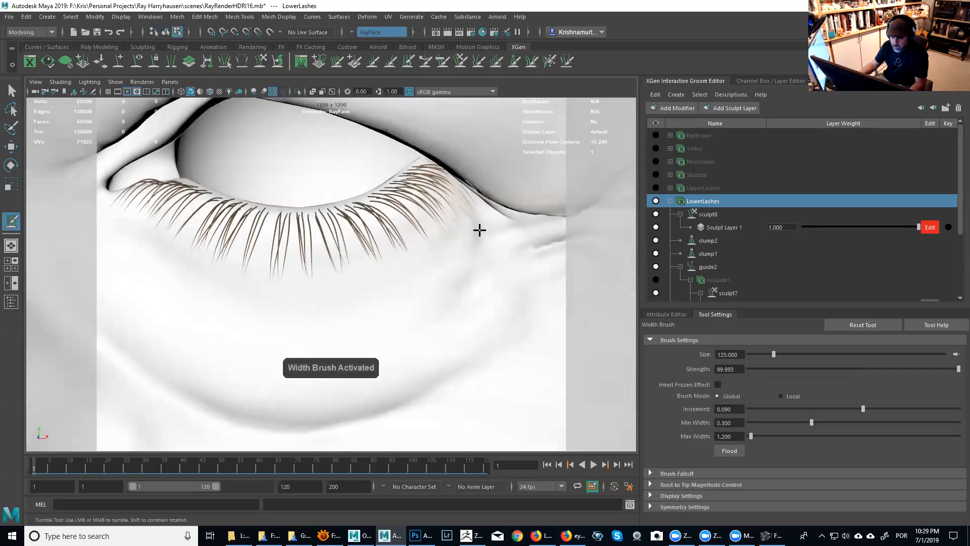
right_click_drag(508, 211, 407, 182, "alt")
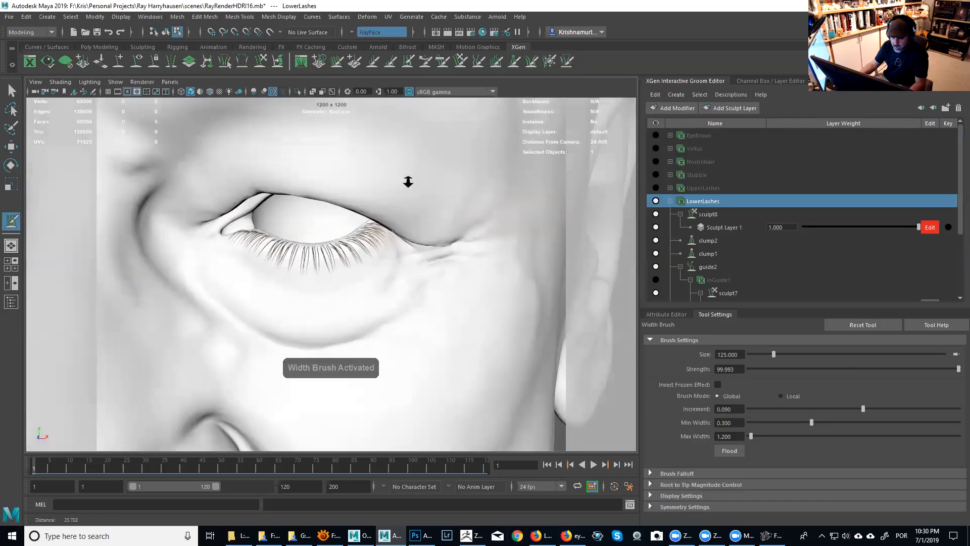
middle_click_drag(371, 236, 597, 232, "alt")
right_click_drag(597, 232, 571, 257, "alt")
middle_click_drag(455, 267, 101, 323, "alt")
right_click_drag(126, 321, 321, 311, "alt")
left_click_drag(465, 208, 461, 208)
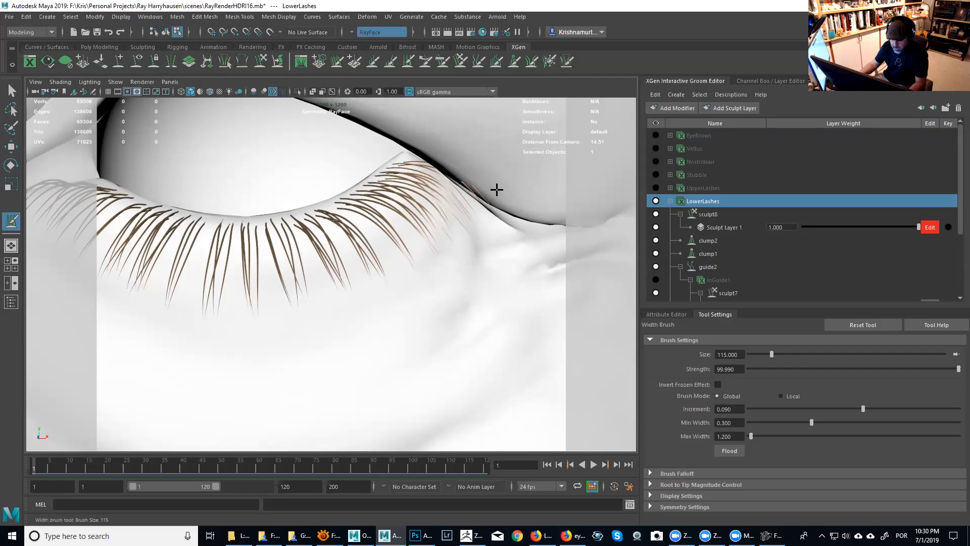
Step: Thin the lower lashes toward the inner and outer eye corners with the Width brush
middle_click_drag(502, 193, 601, 207, "alt")
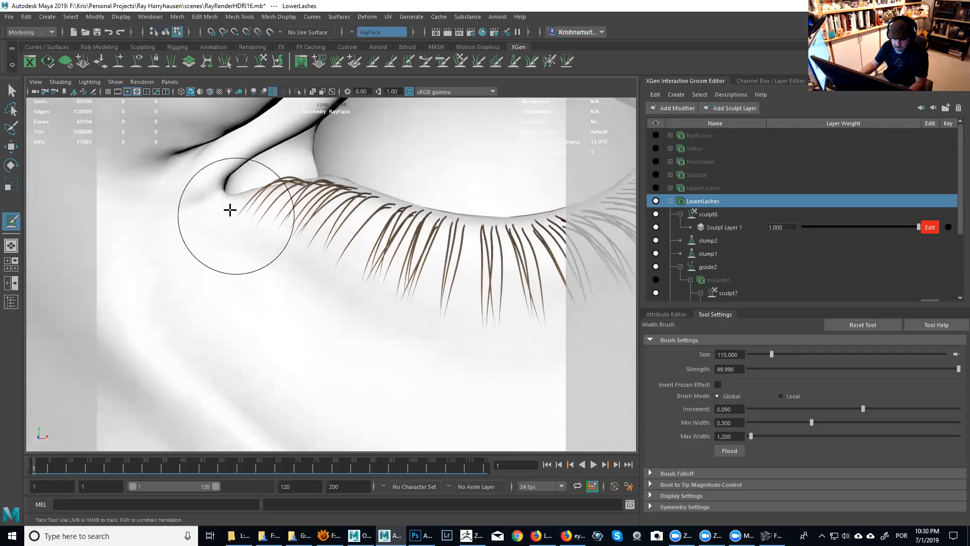
mouse_move(245, 208)
middle_mouse_down("alt")
mouse_move(325, 206)
mouse_move(375, 235)
middle_mouse_up("alt")
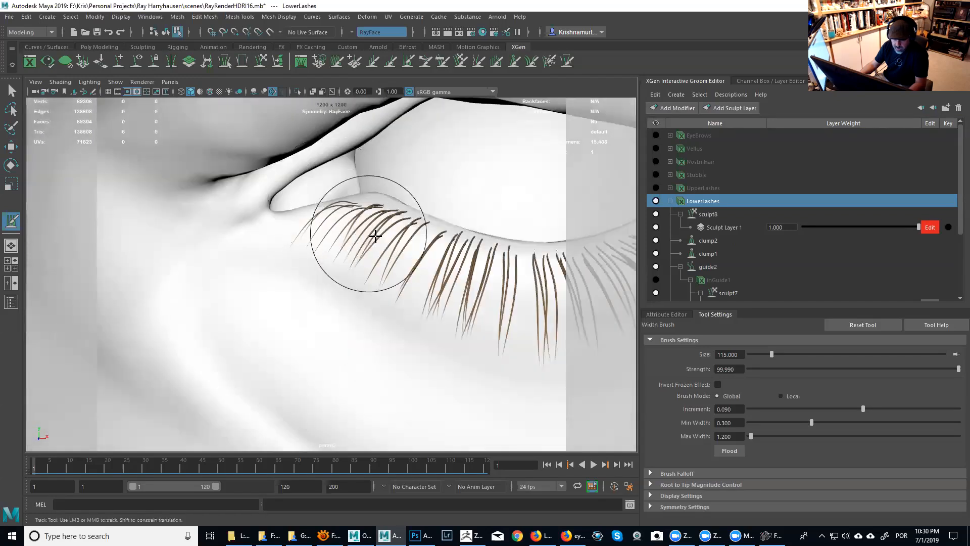
left_click_drag(294, 214, 288, 224, "ctrl")
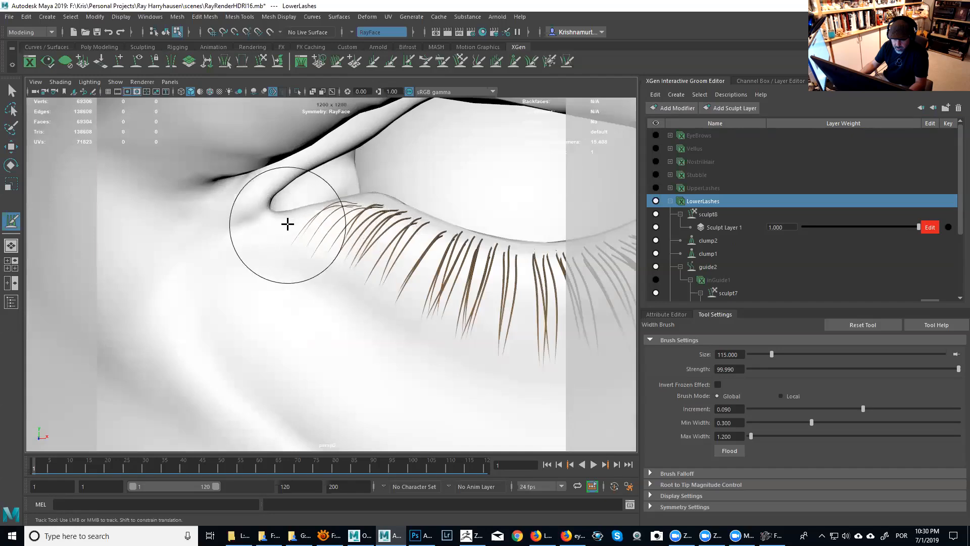
middle_click_drag(411, 278, 317, 257, "alt")
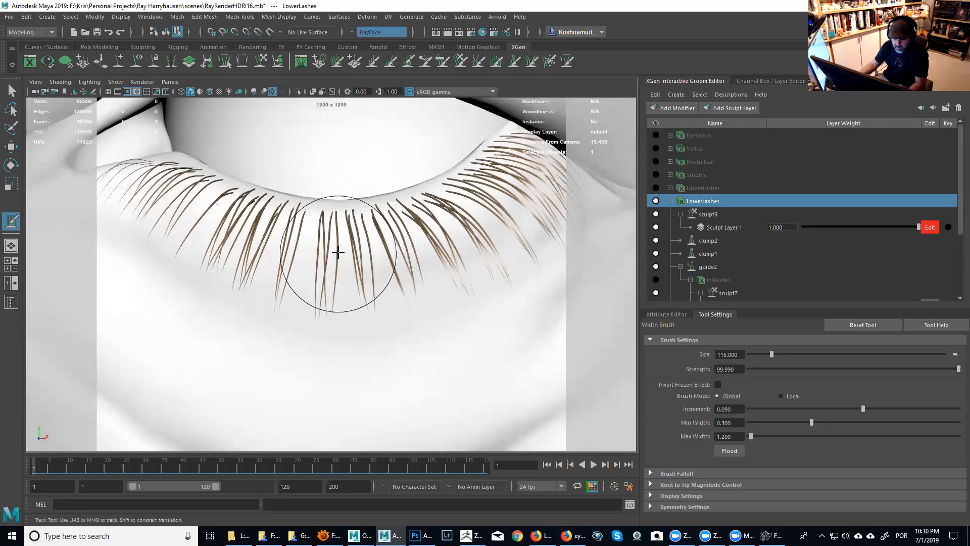
middle_click_drag(484, 233, 452, 234, "alt")
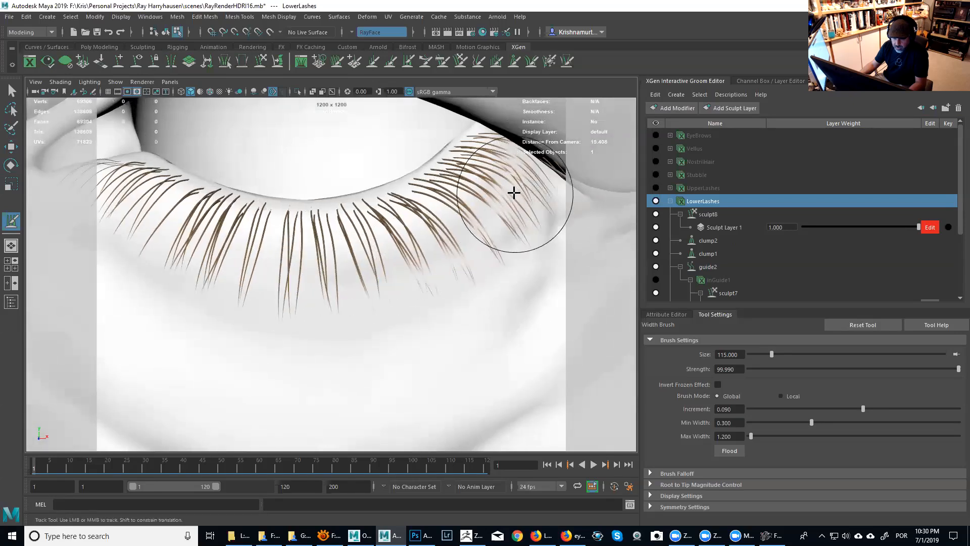
middle_click_drag(519, 206, 520, 184, "alt")
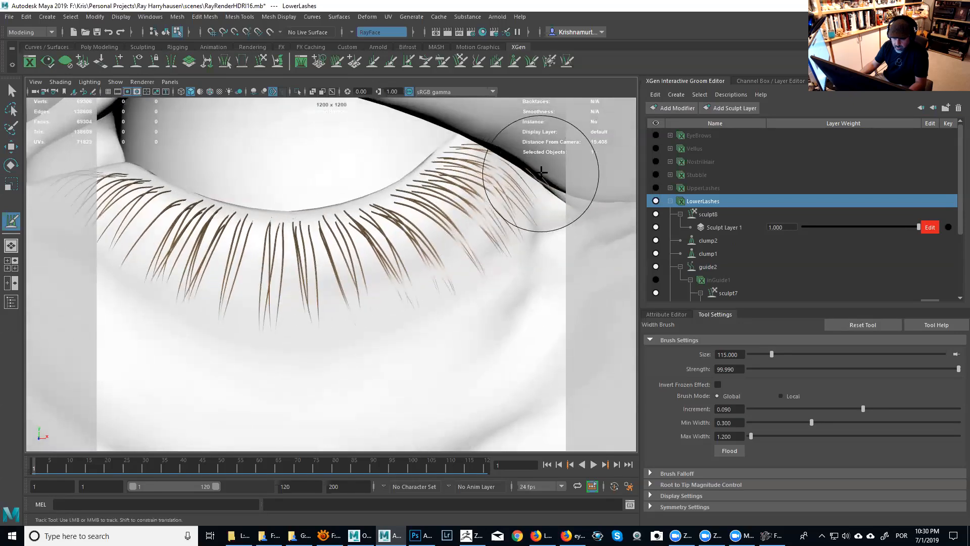
right_click_drag(511, 173, 453, 169, "alt")
middle_click_drag(453, 169, 581, 180, "alt")
right_click_drag(340, 223, 338, 148, "alt")
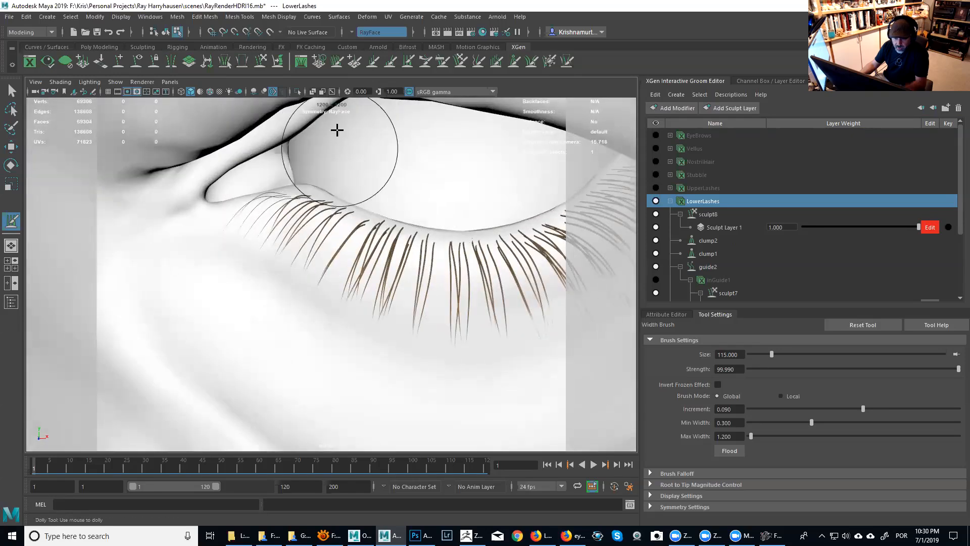
Step: Shorten the lashes near the inner and outer eye corners with the Length brush, setting its increment to 0.015
left_click(372, 62)
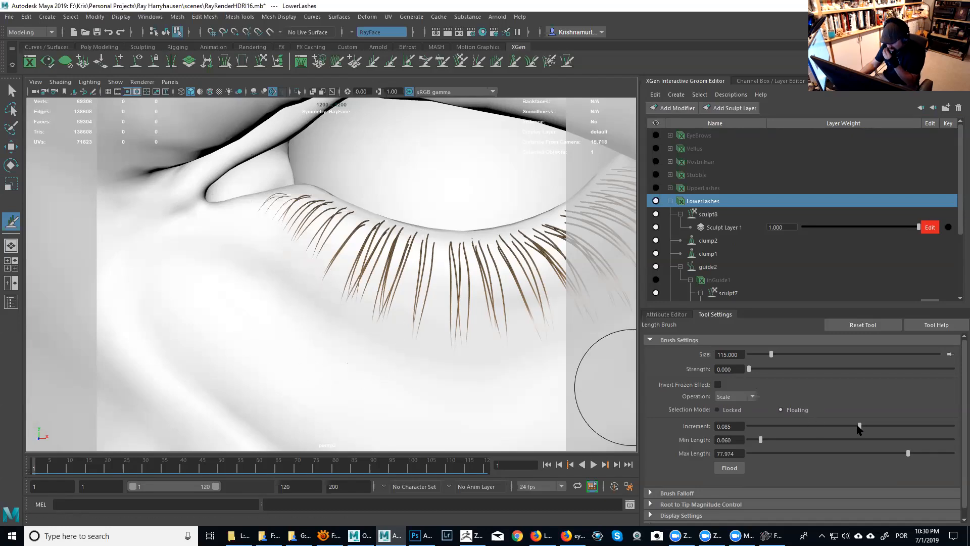
left_click_drag(853, 425, 851, 425)
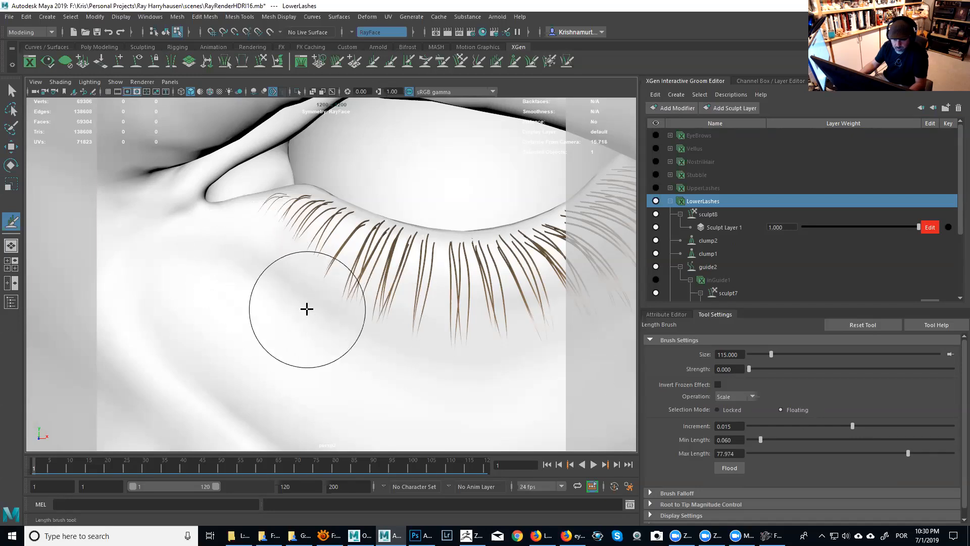
middle_click_drag(307, 309, 229, 327, "alt")
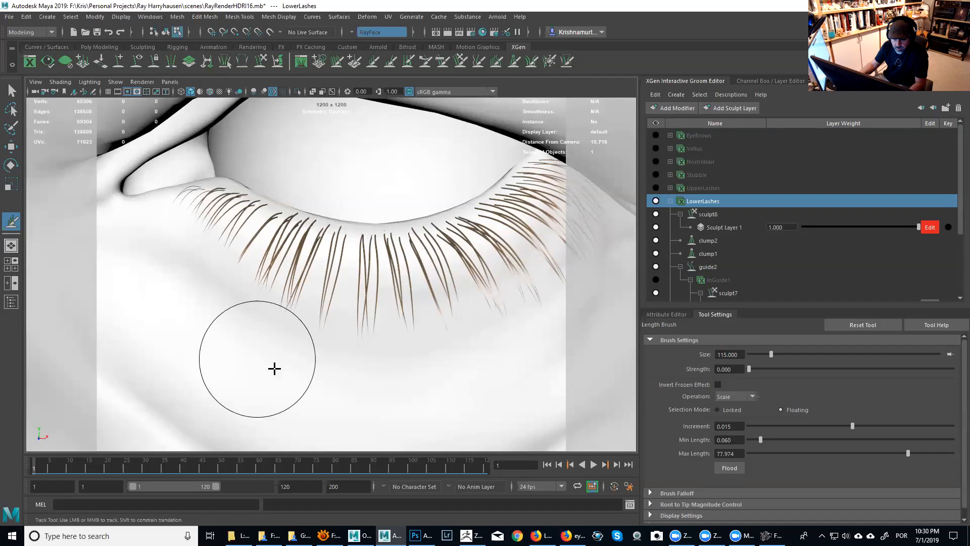
middle_click_drag(435, 368, 362, 355, "alt")
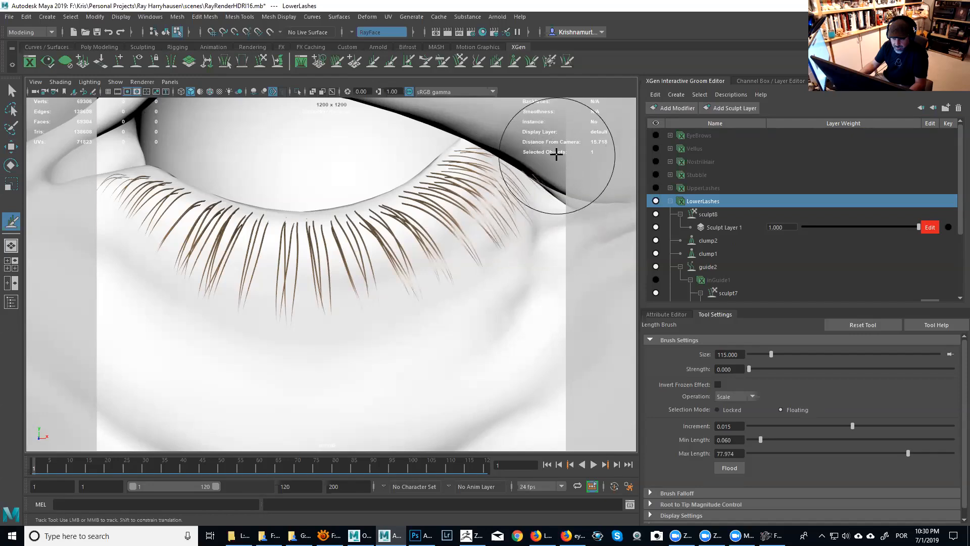
right_click_drag(526, 264, 511, 258, "alt")
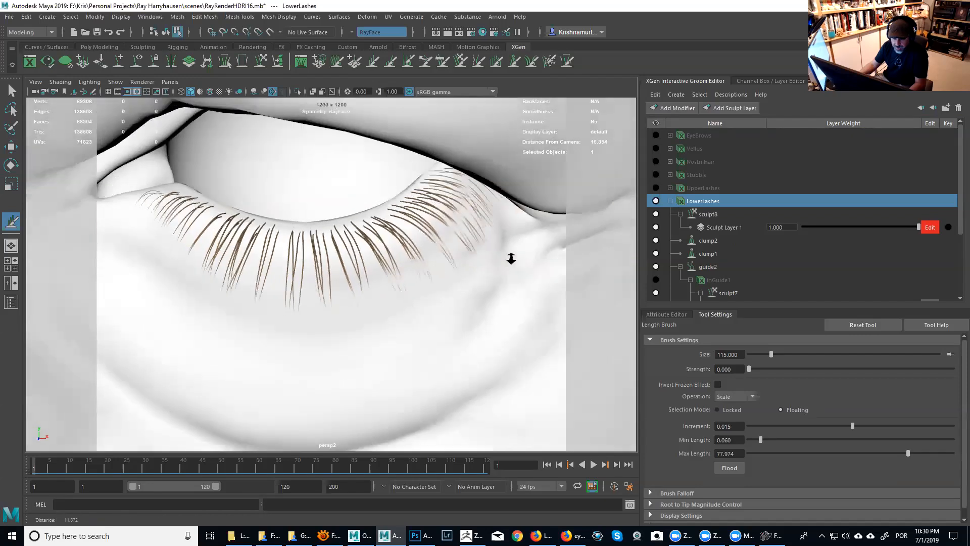
right_click_drag(440, 325, 445, 295, "alt")
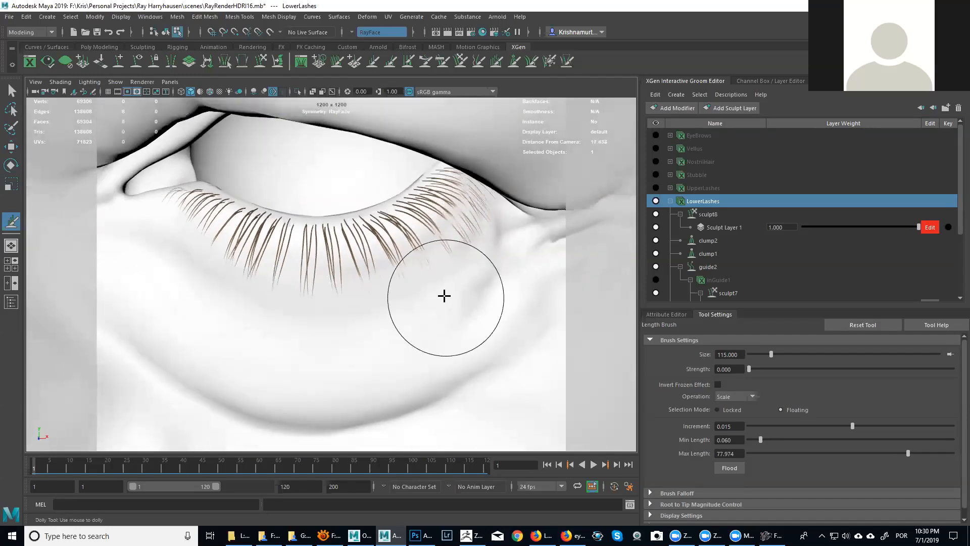
Step: Examine the thickness and length of the groomed lower lashes on both eyes from several angles
mouse_move(435, 314)
left_mouse_down("alt")
mouse_move(483, 308)
mouse_move(407, 323)
mouse_move(448, 321)
left_mouse_up("alt")
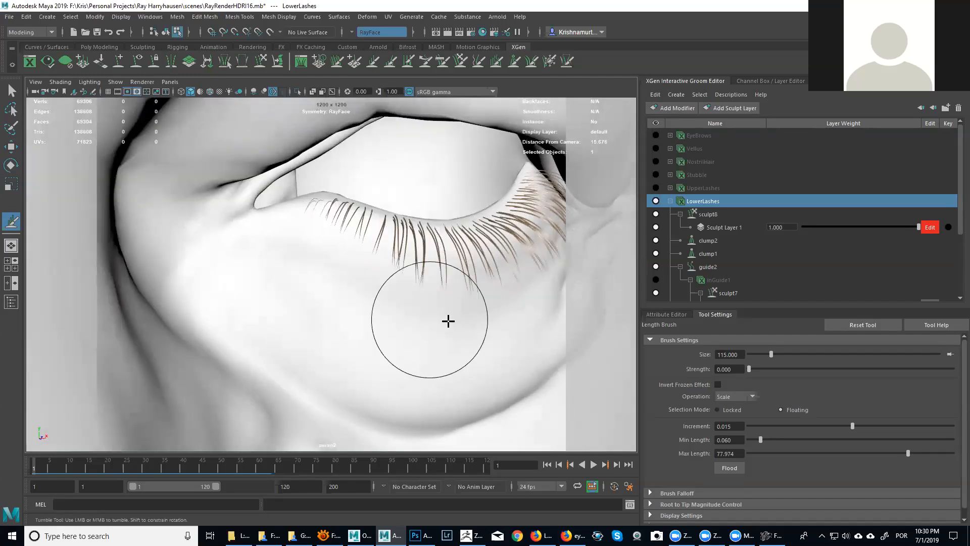
middle_click_drag(508, 337, 446, 329, "alt")
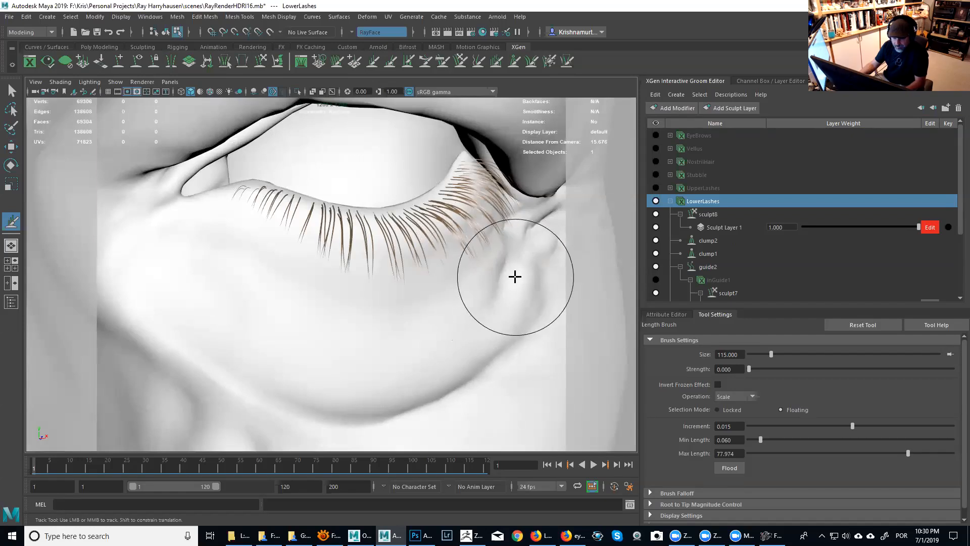
left_click_drag(515, 252, 416, 315, "alt")
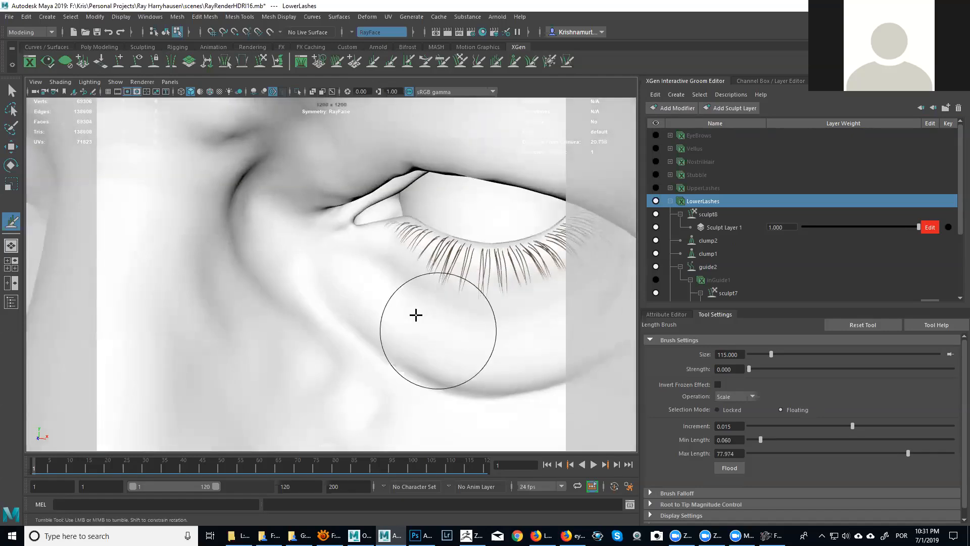
middle_click_drag(507, 322, 455, 316, "alt")
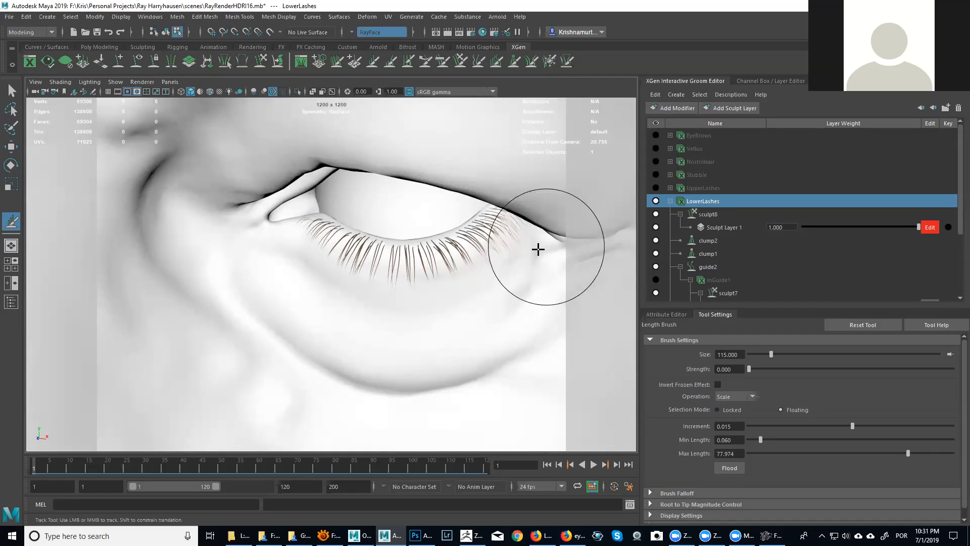
left_click_drag(476, 300, 505, 290, "alt")
middle_click_drag(503, 293, 493, 313, "alt")
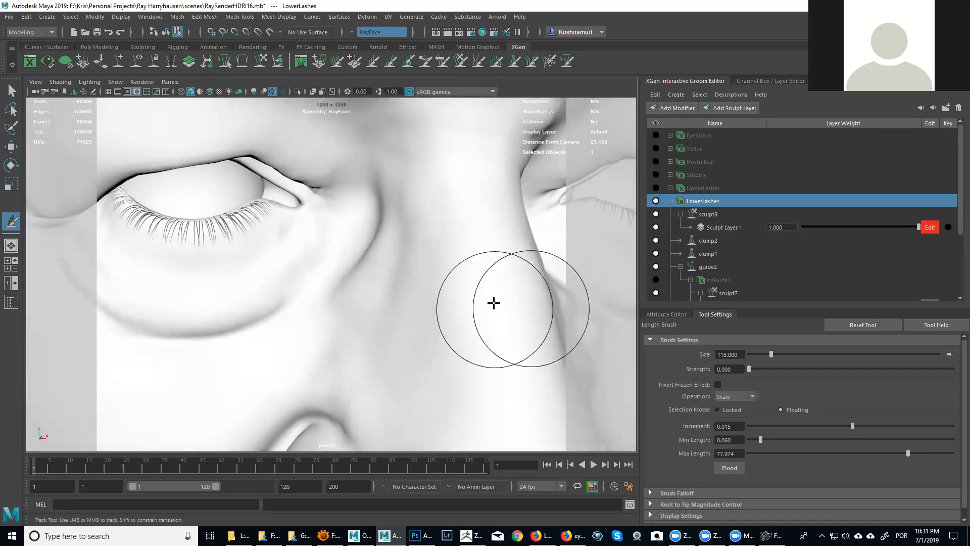
left_click_drag(478, 244, 443, 239, "alt")
right_click_drag(444, 239, 465, 270, "alt")
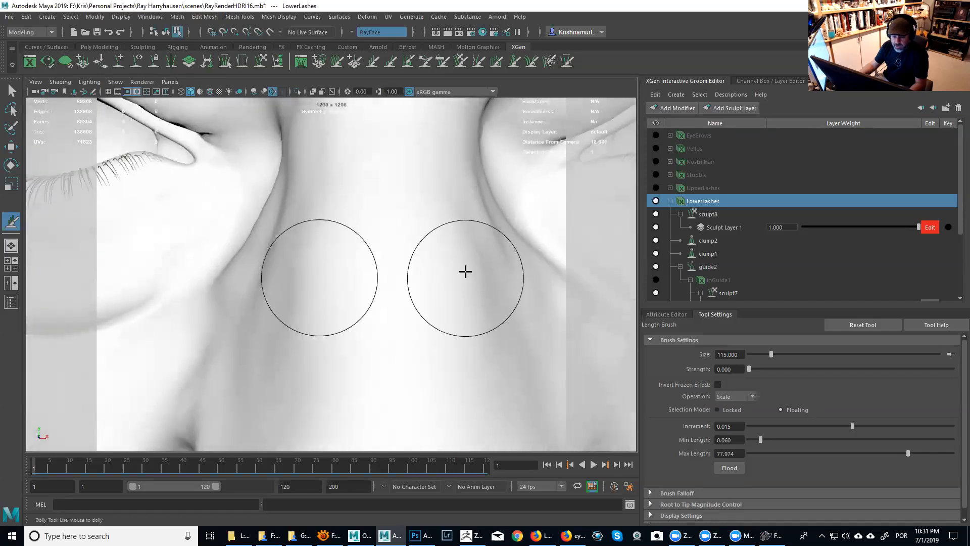
middle_click_drag(465, 270, 410, 305, "alt")
left_click_drag(409, 305, 386, 290, "alt")
middle_click_drag(385, 290, 379, 291, "alt")
mouse_move(379, 292)
right_mouse_down("alt")
mouse_move(384, 301)
mouse_move(391, 283)
right_mouse_up("alt")
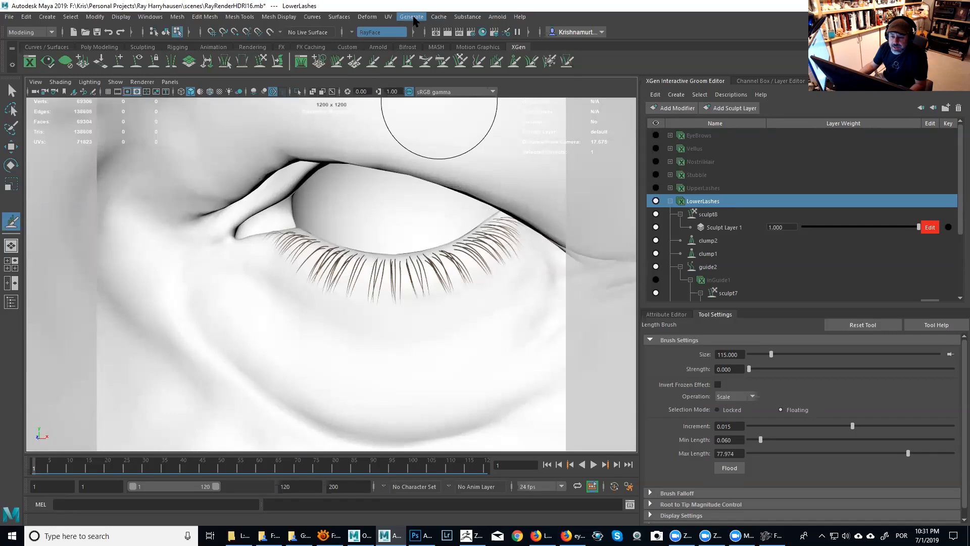
left_click(437, 18)
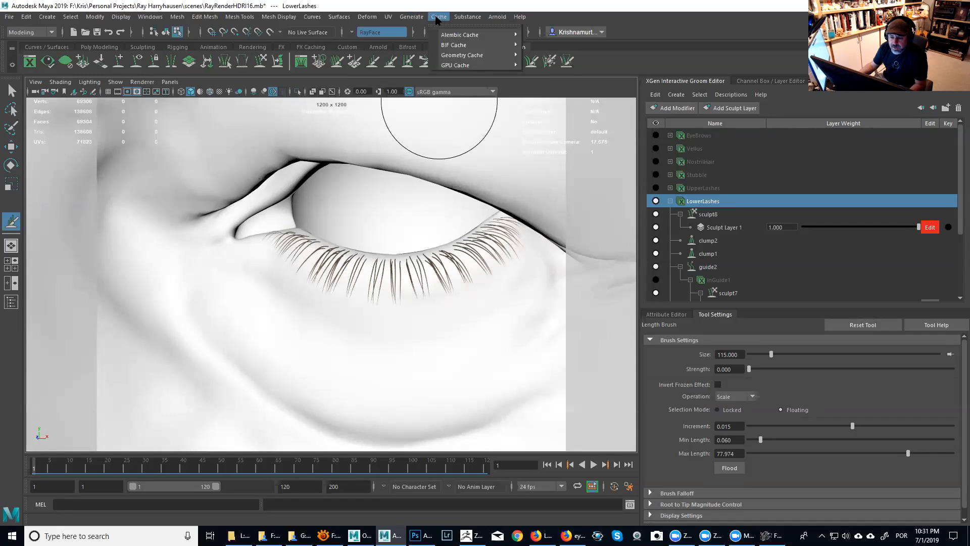
mouse_move(412, 18)
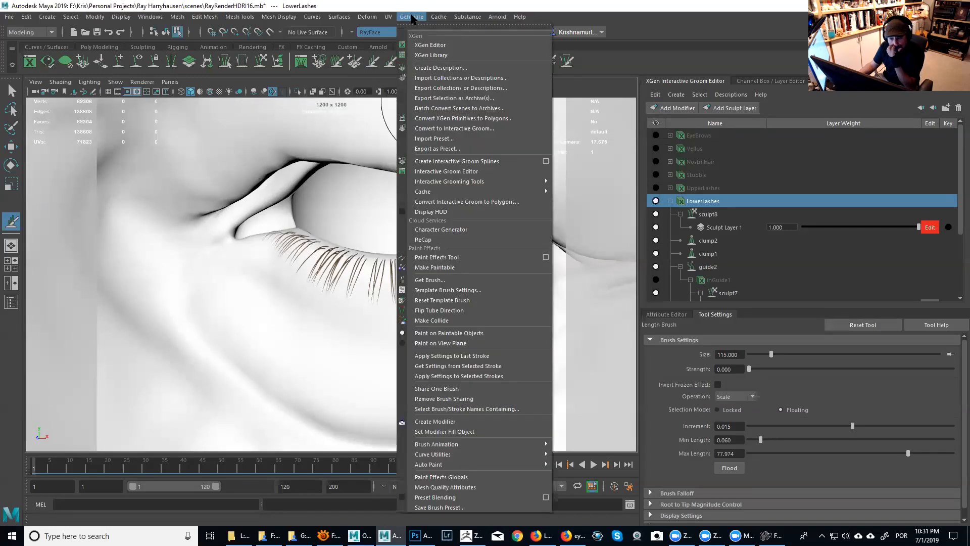
left_click(718, 204)
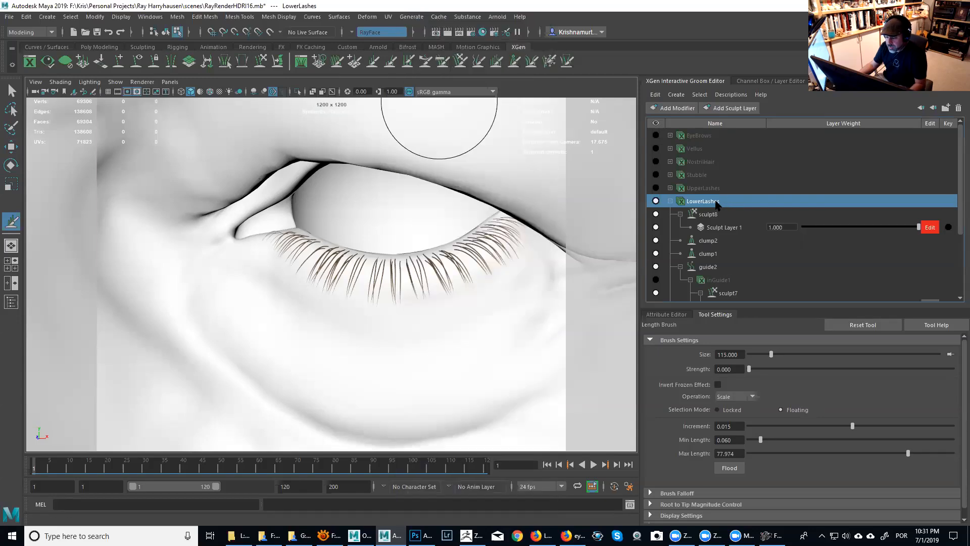
Step: Save the scene
left_click(99, 33)
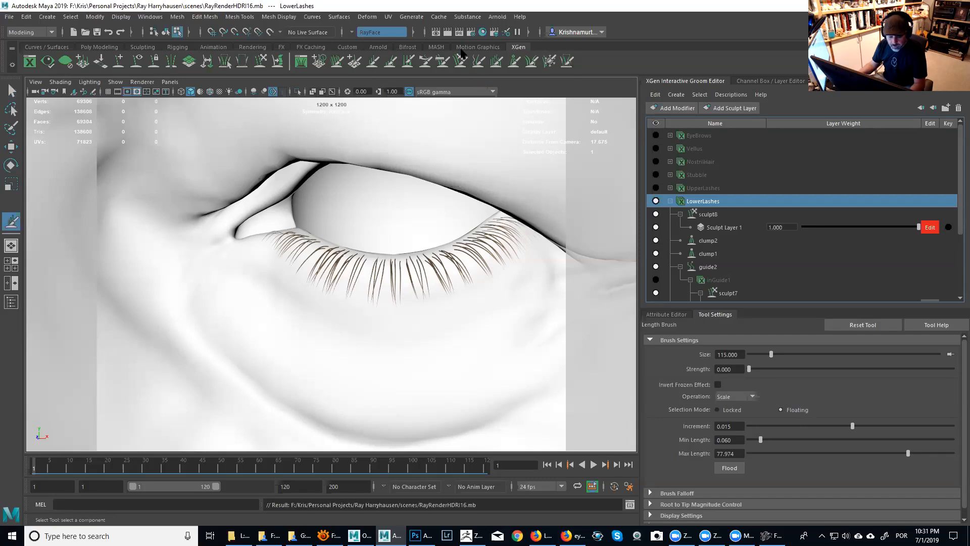
Step: Convert the LowerLashes interactive groom to a combined polygon mesh, using the width ramp and placing UVs in 2x2 tiles
left_click(437, 18)
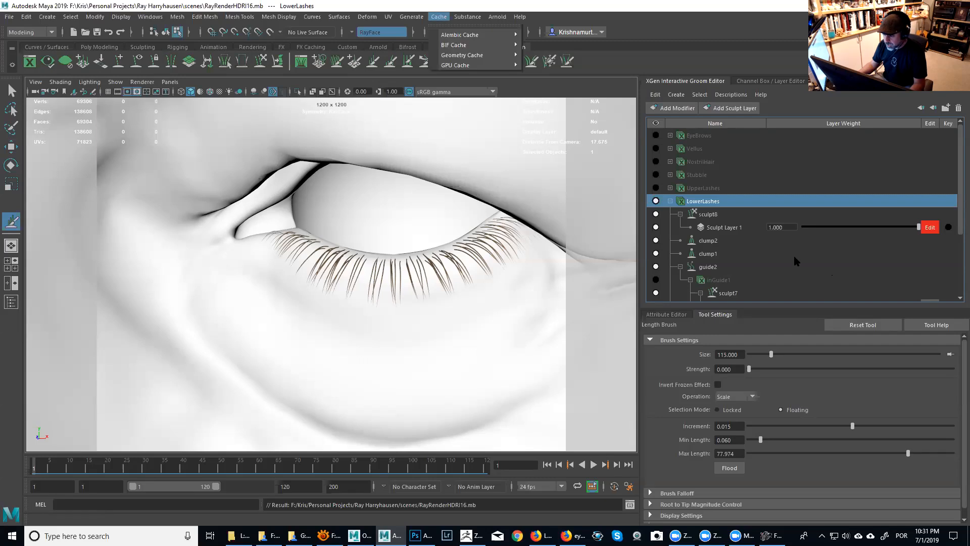
left_click(705, 202)
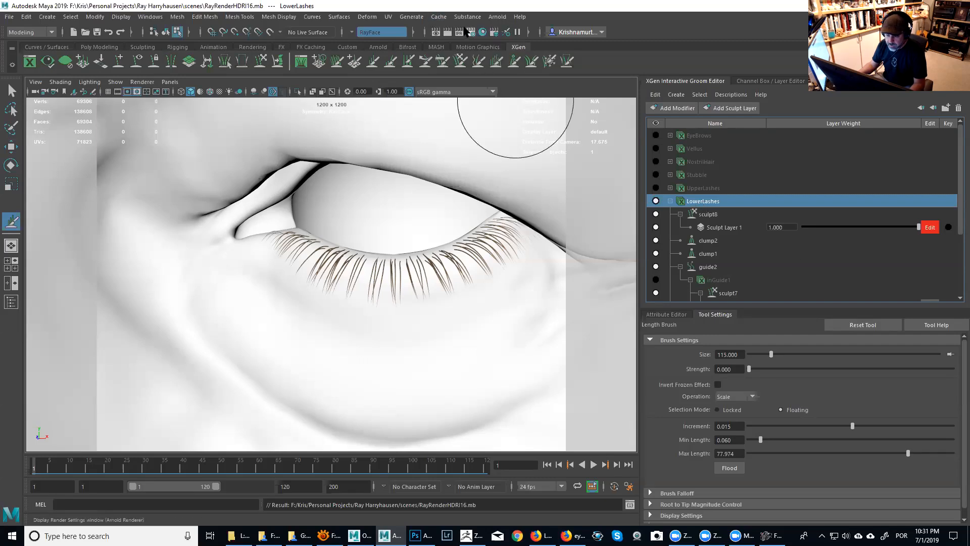
left_click(439, 17)
mouse_move(418, 18)
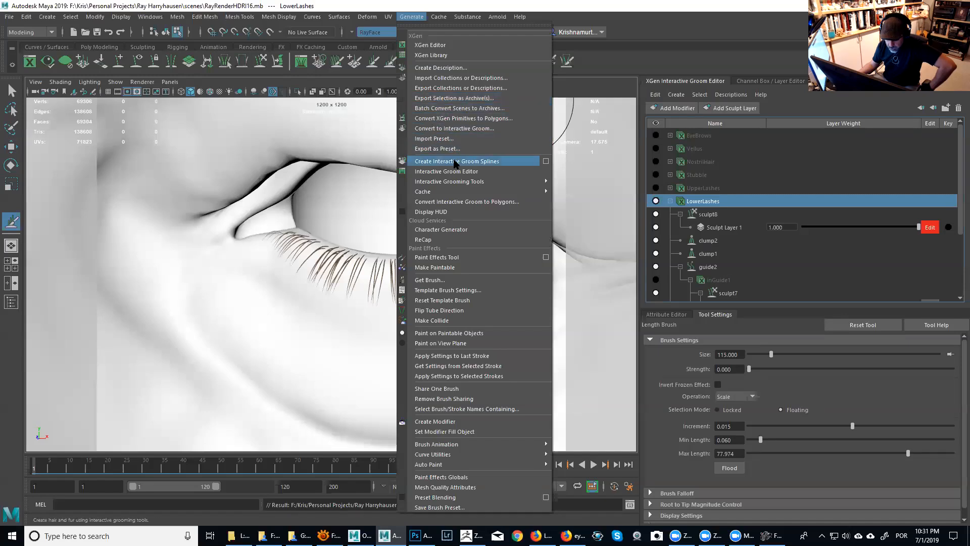
left_click(480, 203)
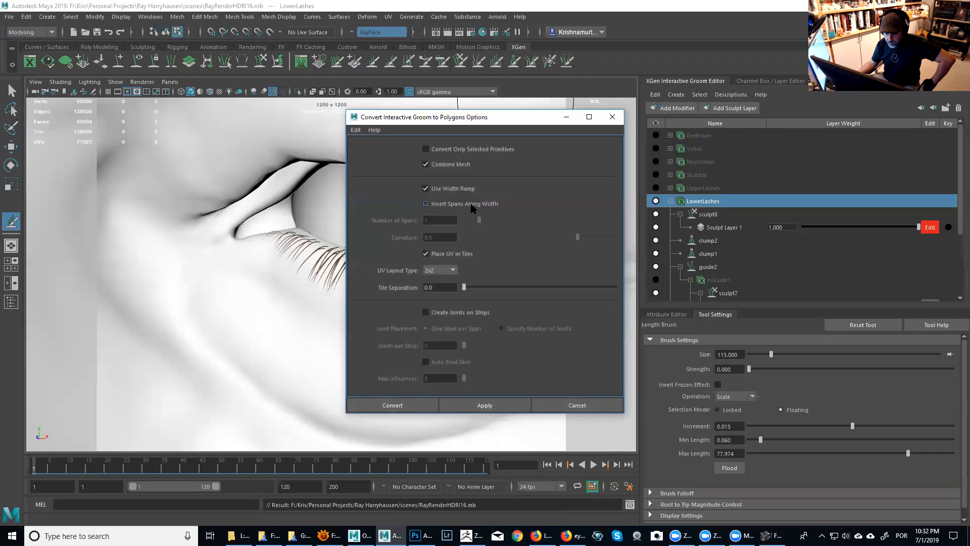
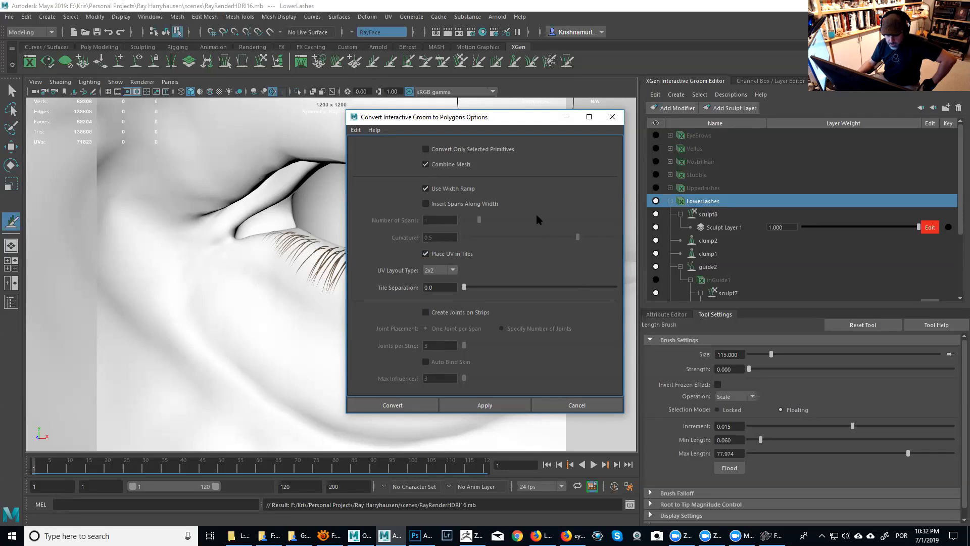
left_click(415, 405)
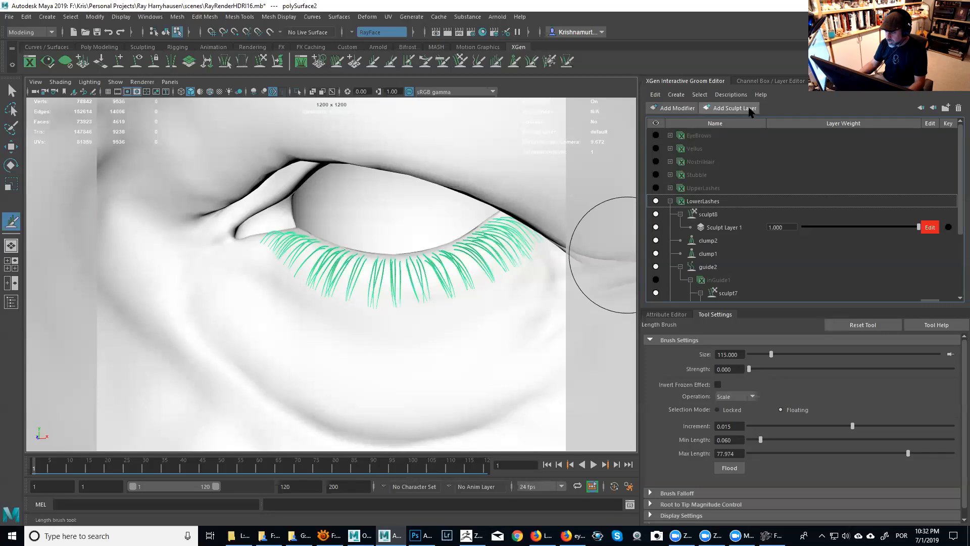
Step: Locate the LowerLashes_convert node in the scene hierarchy and select the polySurface2 mesh inside it
left_click(822, 81)
left_click_drag(960, 171, 960, 255)
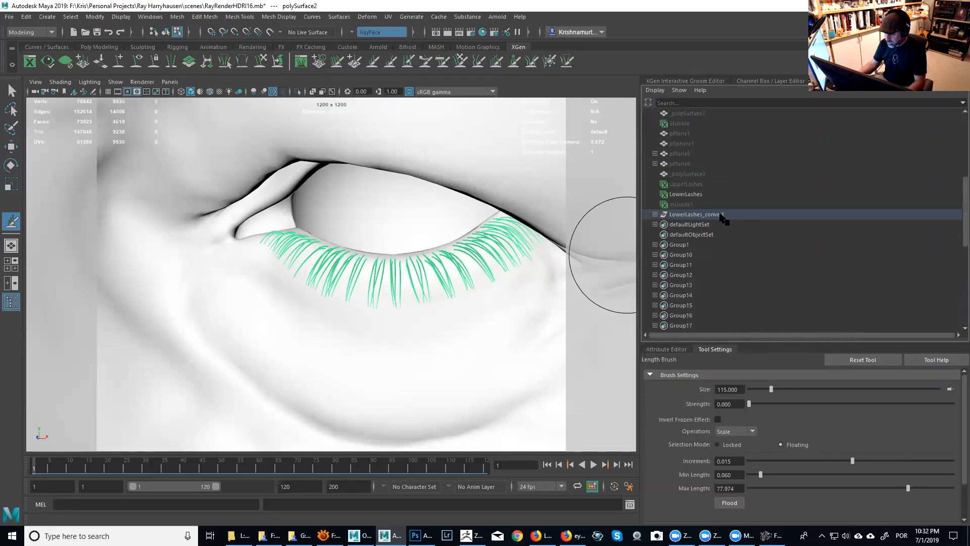
left_click(722, 217)
key("w")
left_click(655, 215)
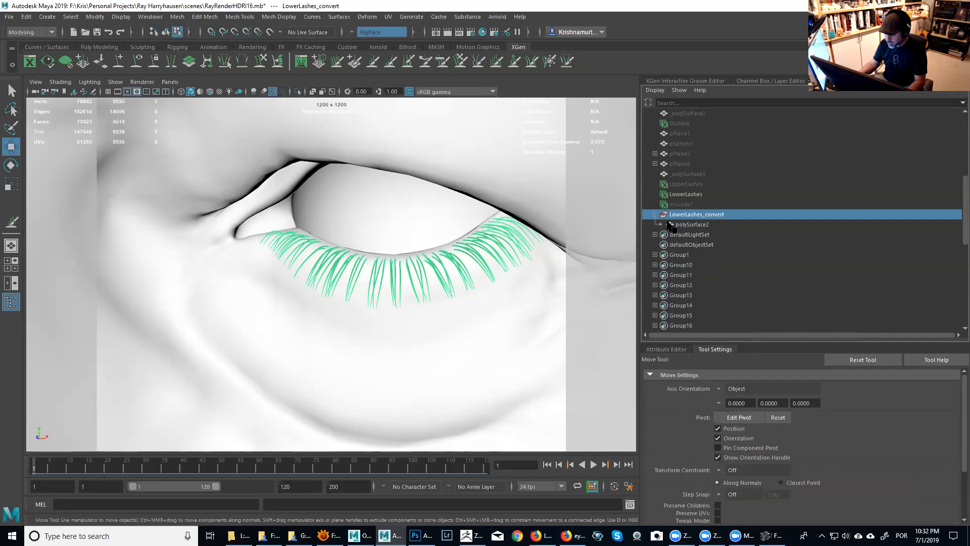
left_click(678, 226)
right_click_drag(502, 269, 245, 161, "alt")
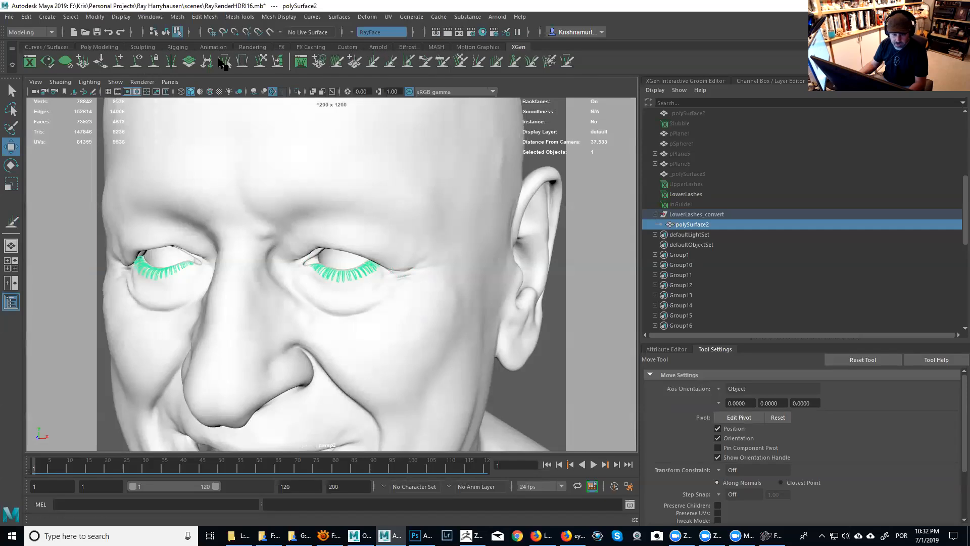
Step: Move the converted lash mesh up off the groomed lower lashes and inspect its flat polygon strips up close
left_click(347, 47)
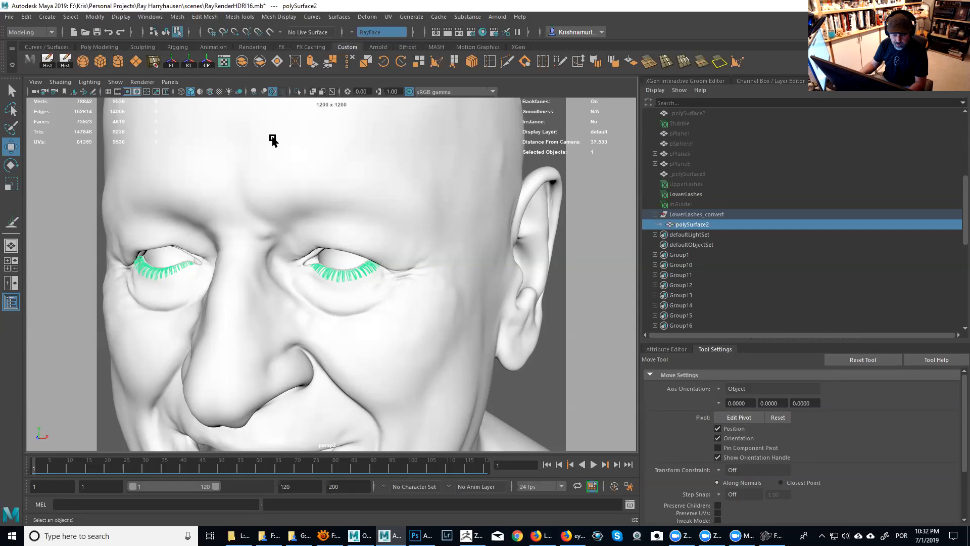
key("w")
right_click_drag(275, 228, 368, 281, "alt")
middle_click_drag(232, 267, 297, 284, "alt")
right_click_drag(297, 284, 474, 273, "alt")
middle_click_drag(474, 273, 242, 288, "alt")
right_click_drag(243, 288, 213, 279, "alt")
left_click_drag(213, 279, 310, 327, "alt")
right_click_drag(310, 327, 332, 314, "alt")
left_click_drag(332, 314, 357, 301, "alt")
right_click_drag(351, 278, 357, 297, "alt")
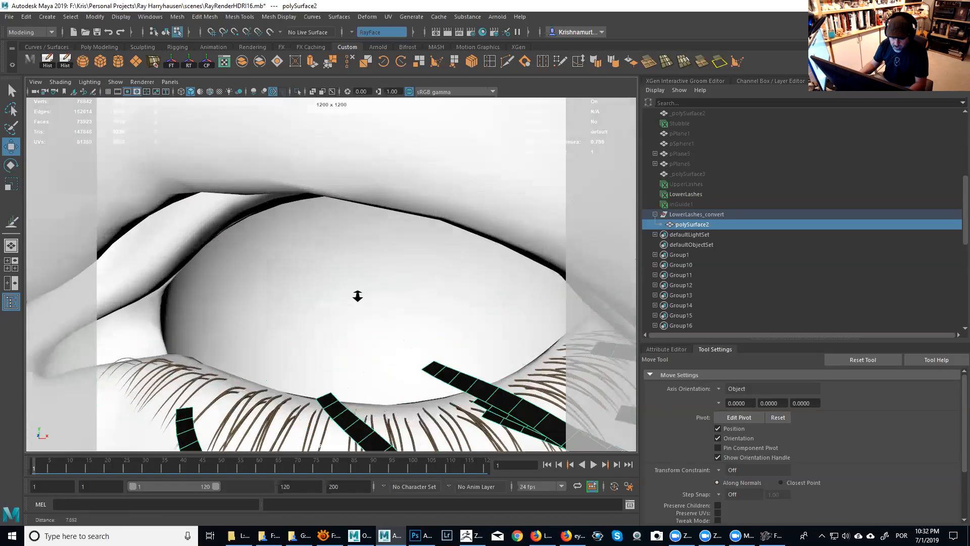
left_click_drag(357, 296, 353, 271, "alt")
right_click_drag(353, 271, 342, 239, "alt")
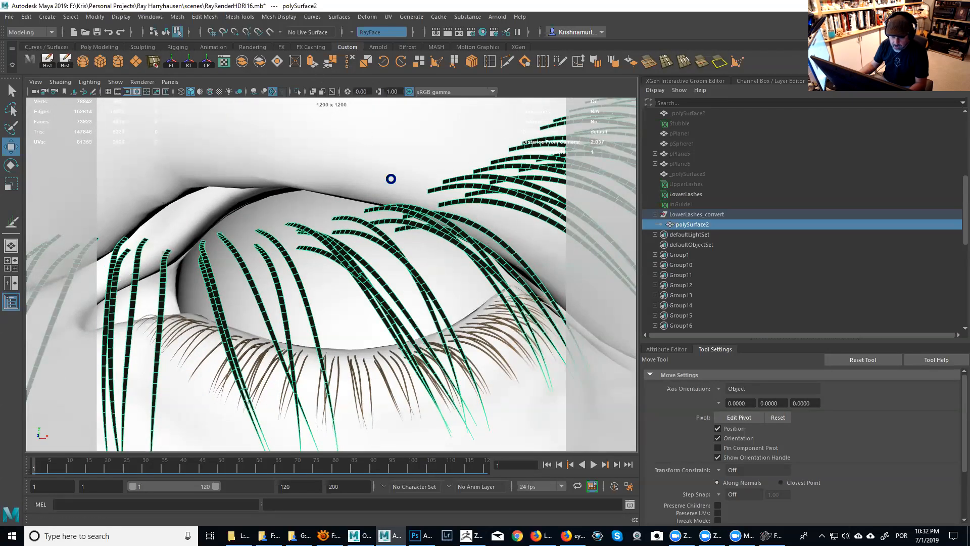
Step: Extrude the faces of the converted lash mesh with a thickness of 0.01
left_click_drag(402, 243, 404, 251, "alt")
right_click_drag(404, 251, 474, 290, "alt")
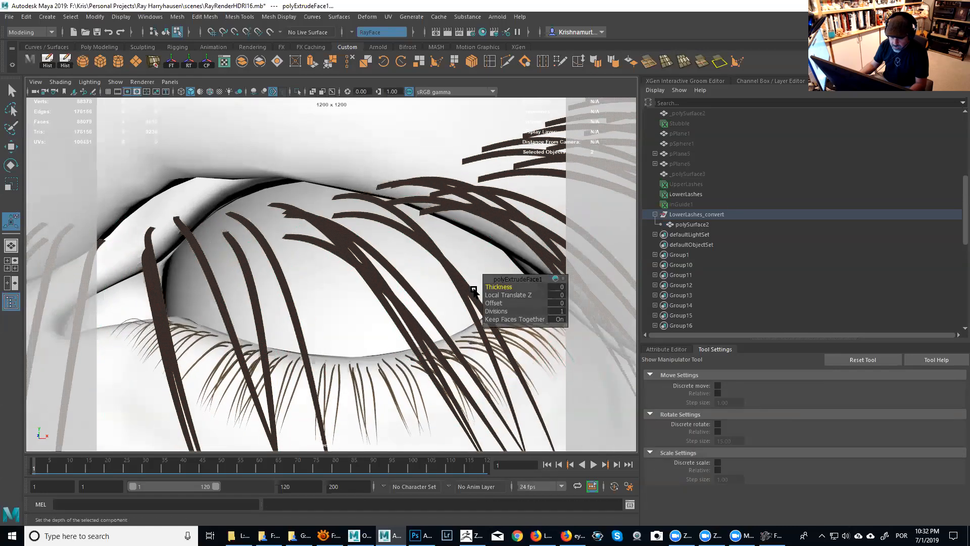
left_click_drag(497, 286, 497, 286)
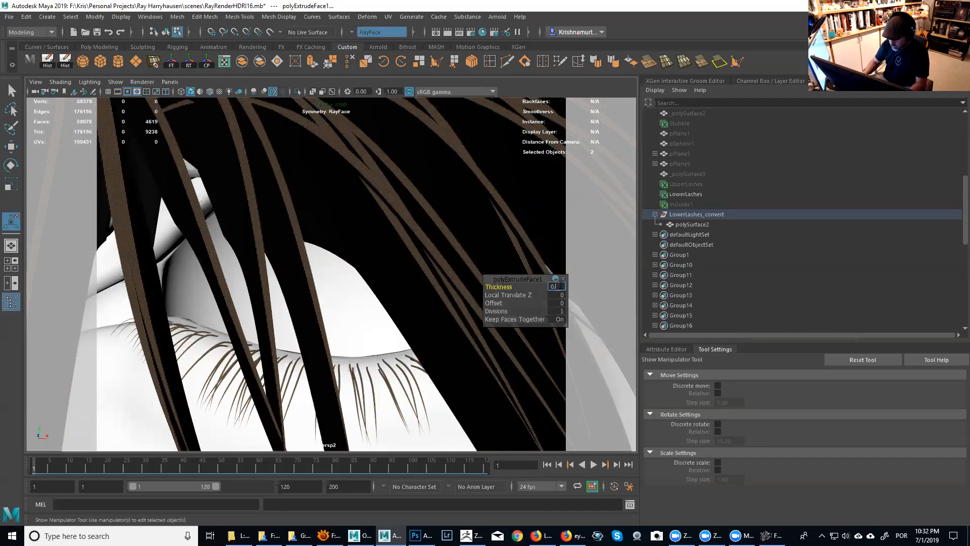
key("Return")
right_click_drag(455, 268, 265, 122, "alt")
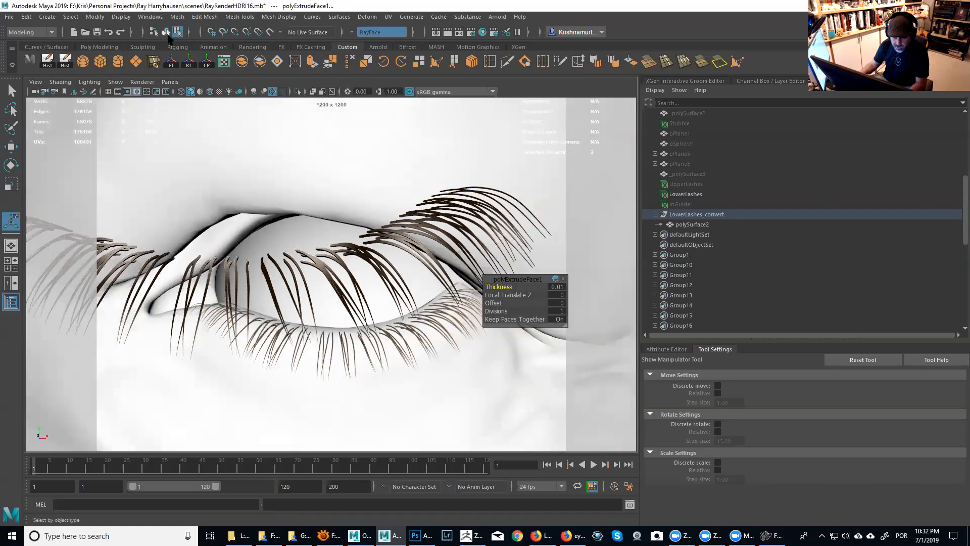
Step: Select the extruded lash mesh as an object, adjust its normals and inspect its shading up close
left_click(165, 32)
right_click_drag(334, 192, 402, 228, "alt")
left_click(412, 218)
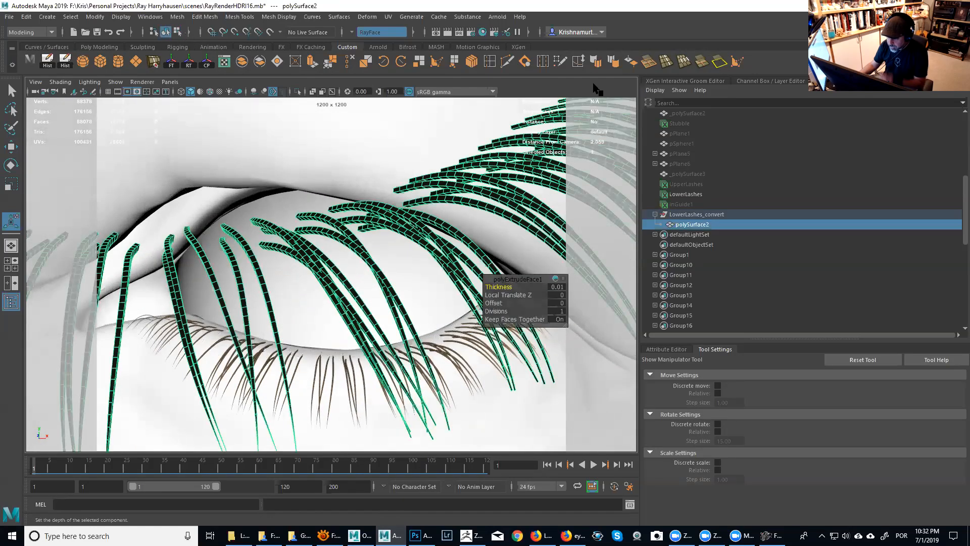
left_click(630, 61)
key("w")
right_click_drag(519, 221, 293, 165, "alt")
left_click(559, 174)
right_click_drag(362, 277, 485, 384, "alt")
middle_click_drag(439, 341, 407, 314, "alt")
left_click_drag(407, 314, 420, 281, "alt")
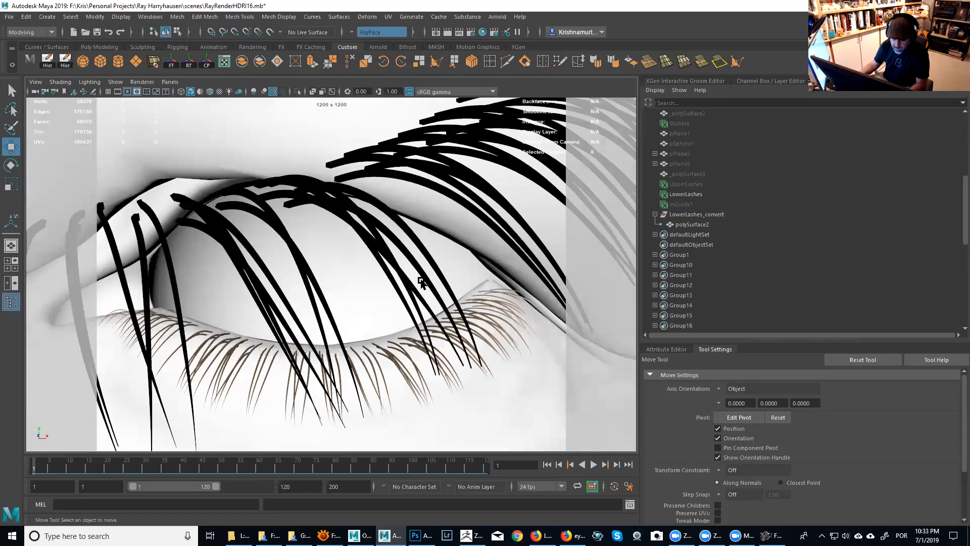
Step: Turn on smooth mesh preview for the extruded lash mesh despite its high face count, and delete the mesh
left_click(401, 237)
key("3")
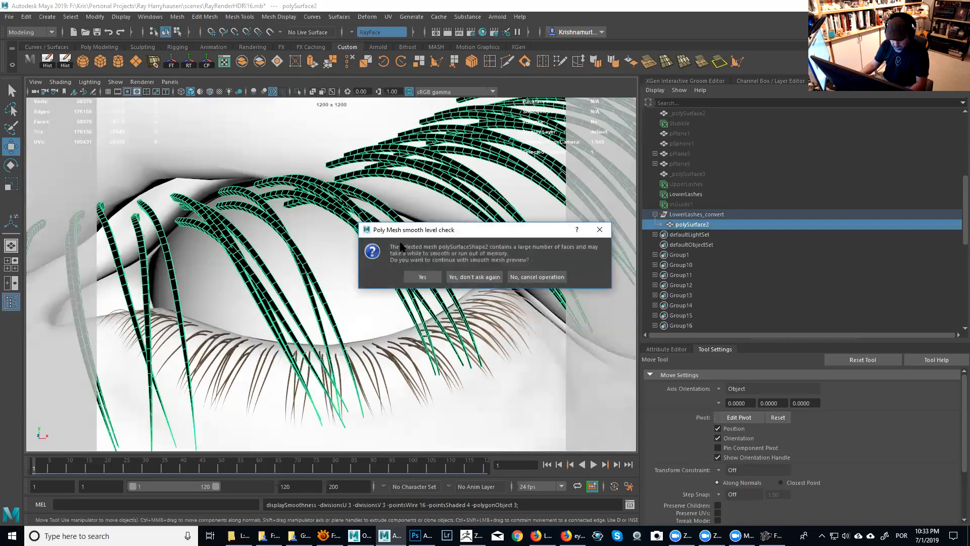
left_click(422, 277)
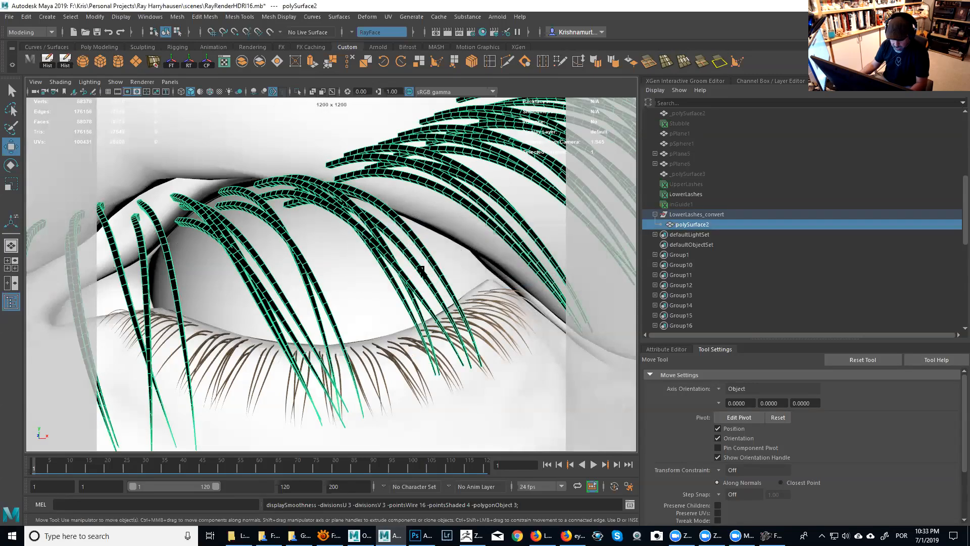
right_click_drag(421, 271, 325, 245, "alt")
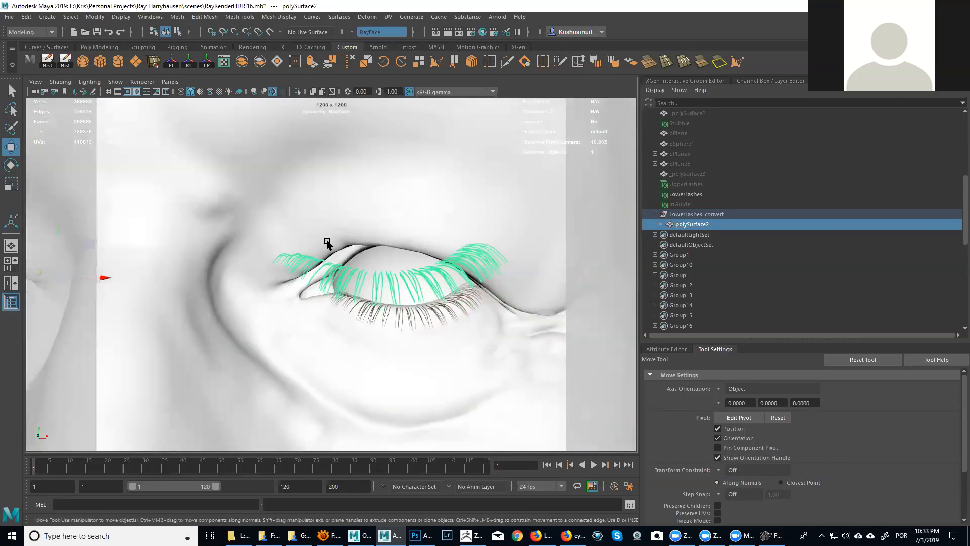
key("Delete")
right_click_drag(382, 286, 349, 278, "alt")
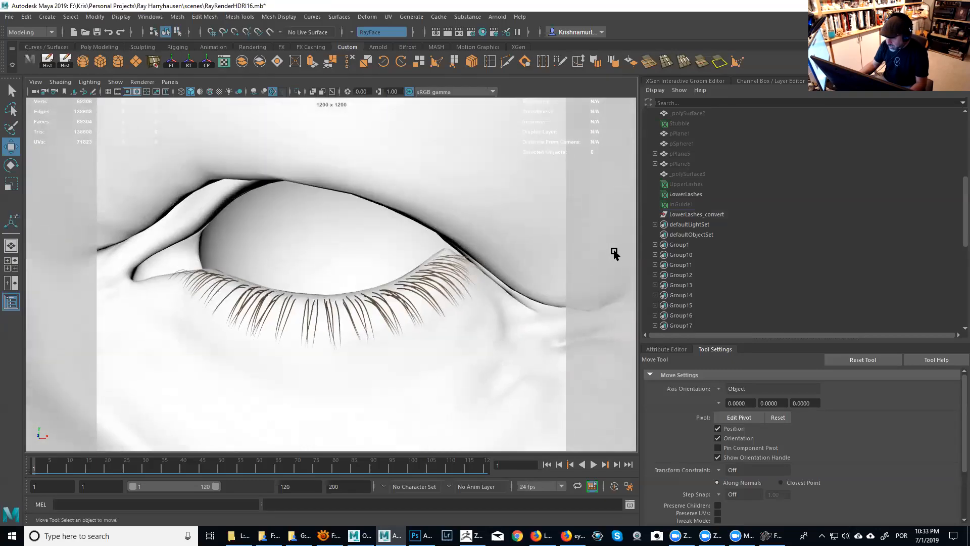
Step: Return to the interactive groom editor and examine the groomed lower lashes on the opposite eye
left_click(706, 82)
left_click_drag(438, 255, 513, 278, "alt")
middle_click_drag(512, 278, 586, 265, "alt")
middle_click_drag(429, 280, 438, 283, "alt")
right_click_drag(438, 276, 510, 284, "alt")
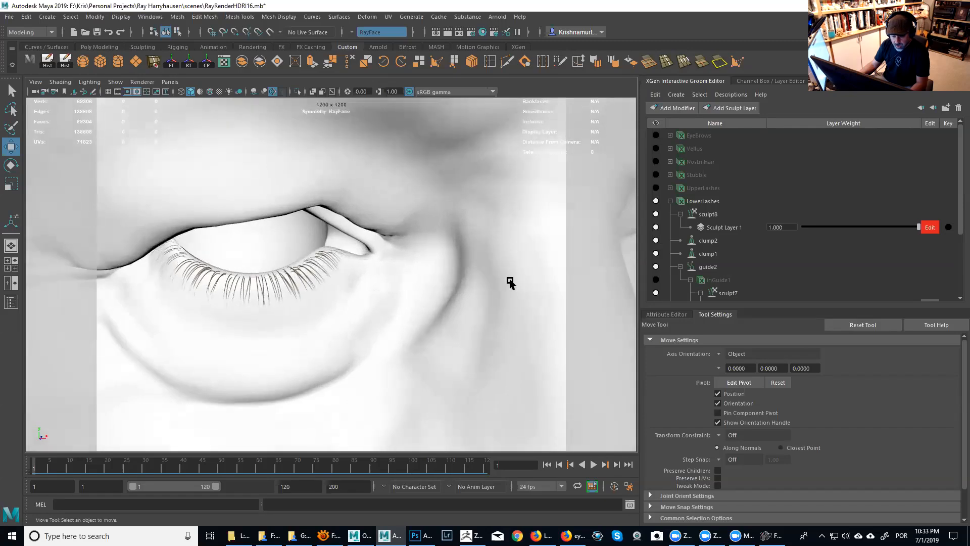
middle_click_drag(511, 284, 535, 282, "alt")
right_click_drag(374, 274, 426, 274, "alt")
left_click_drag(425, 274, 407, 255, "alt")
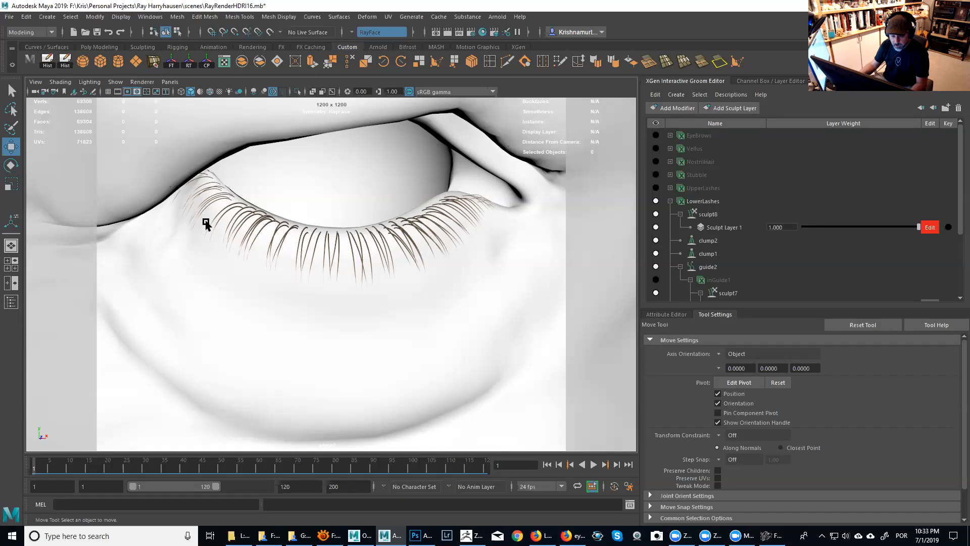
Step: Add a Displacement modifier to the LowerLashes description and open its attributes
left_click(701, 202)
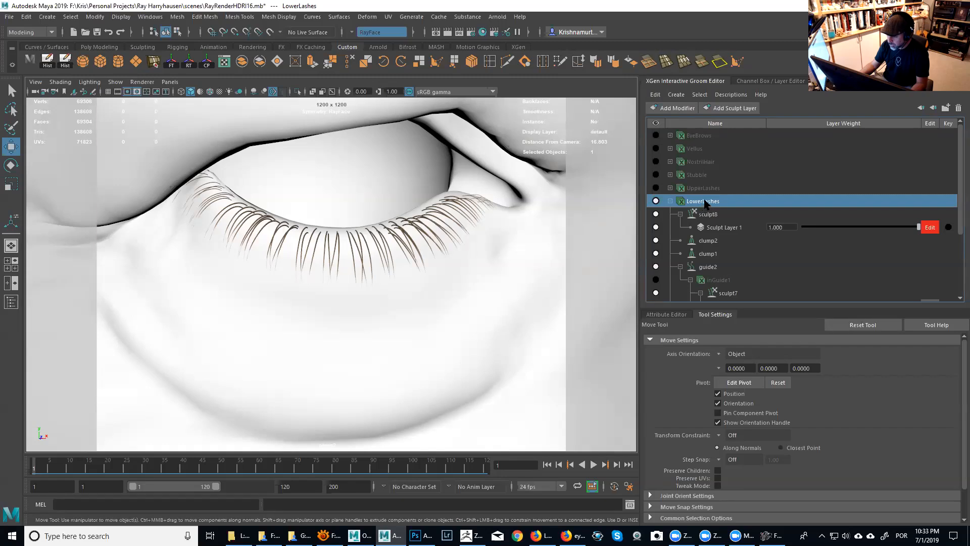
left_click(682, 109)
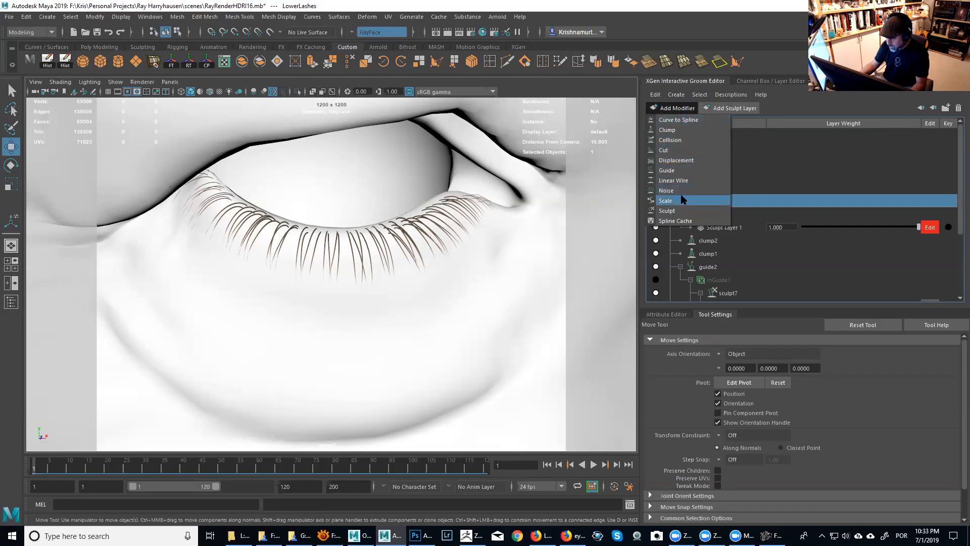
left_click(680, 160)
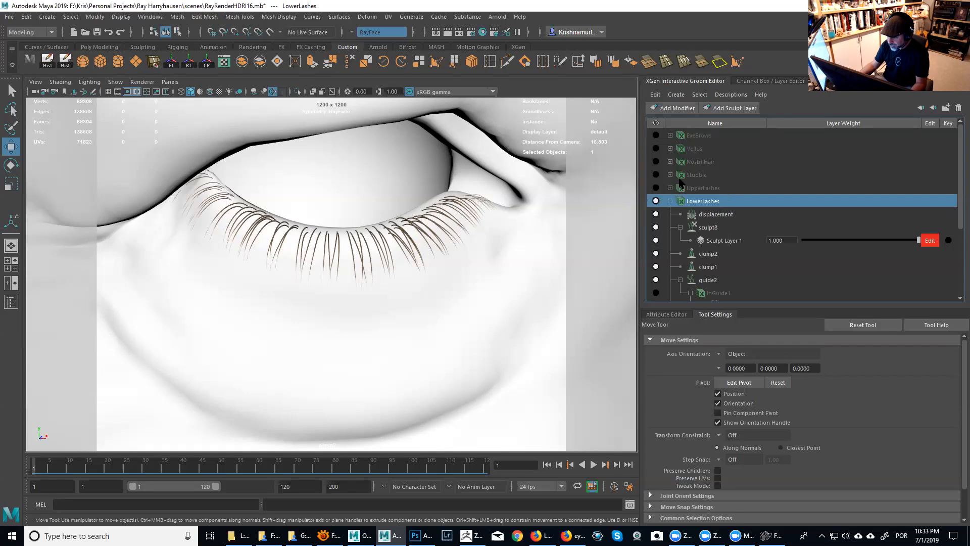
left_click(712, 217)
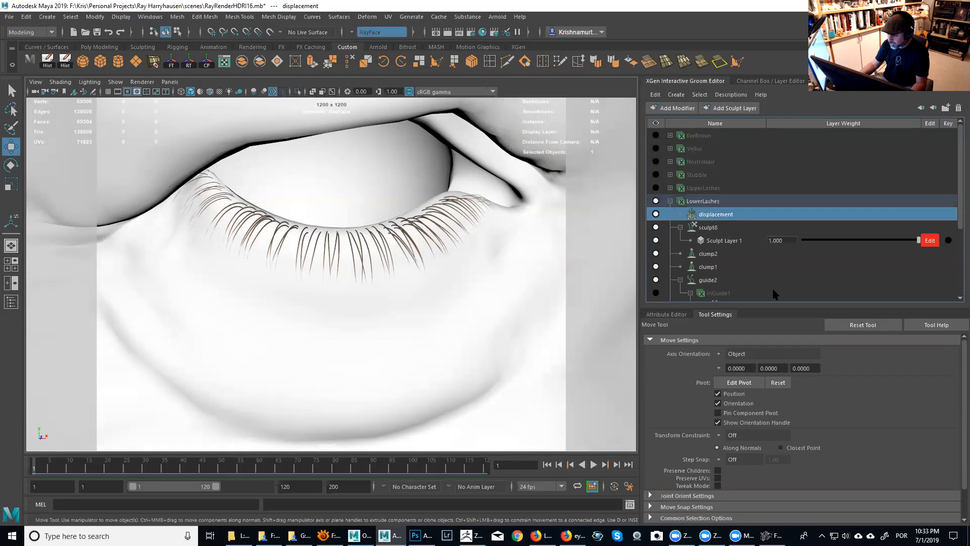
left_click(683, 315)
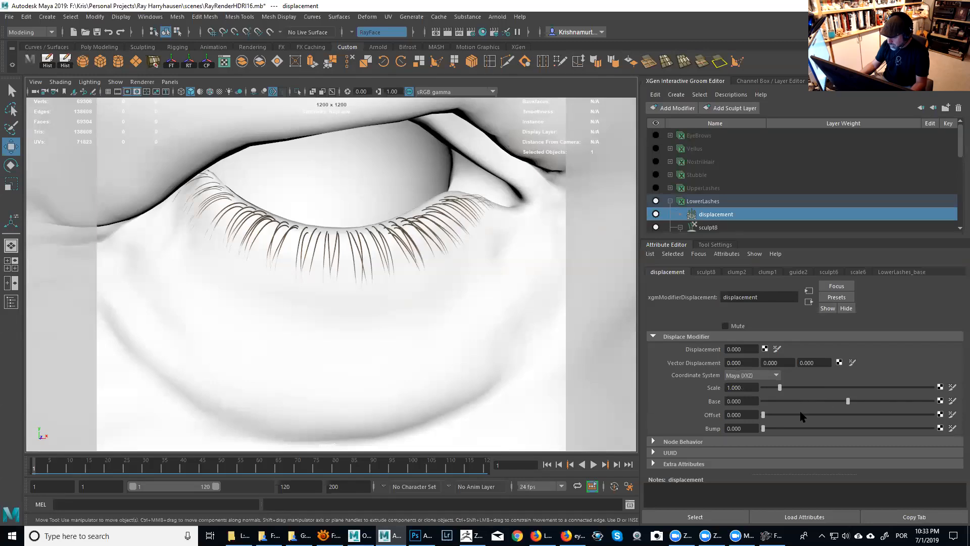
Step: Try a Base of 0.018 with Offset values of -2 and -0.018 on the lower lashes' displacement modifier
left_click_drag(846, 401, 849, 400)
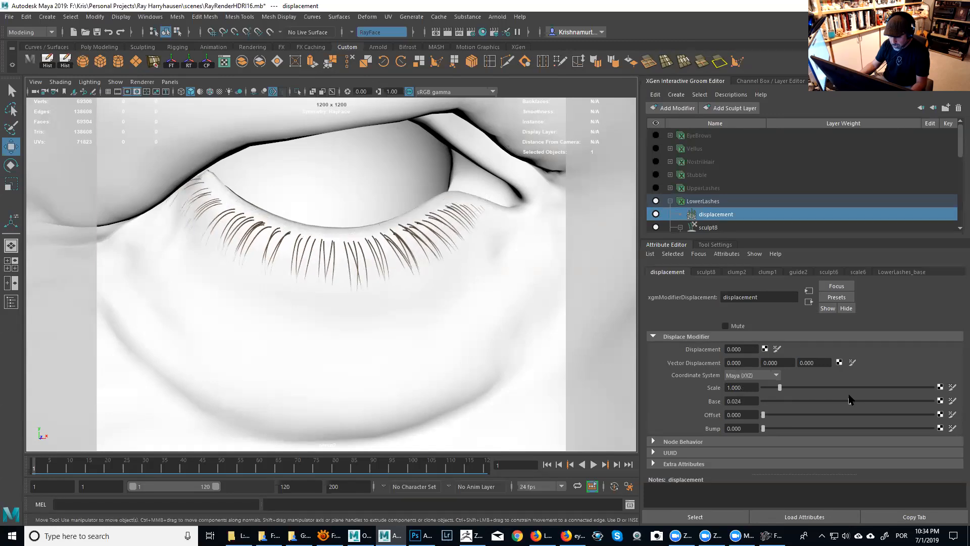
left_click_drag(849, 400, 849, 399)
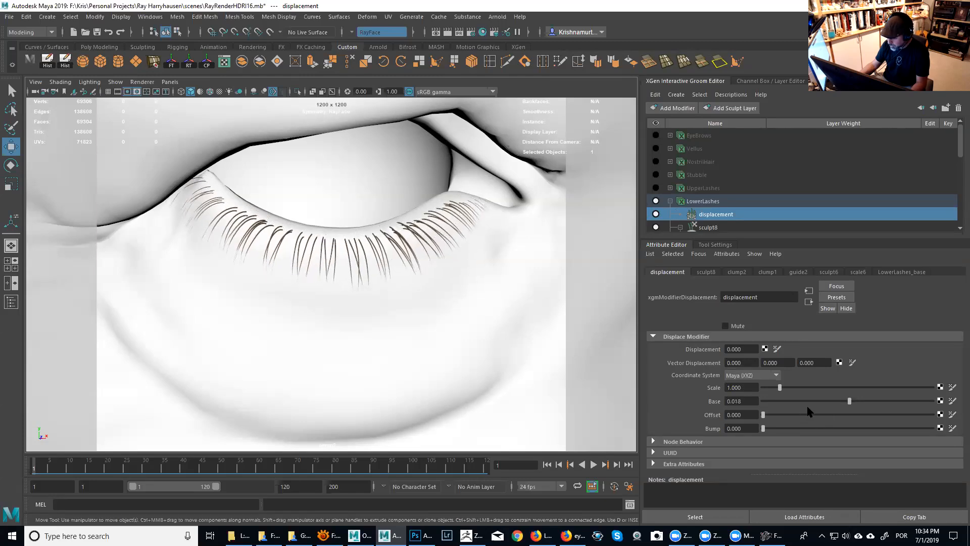
double_click(746, 414)
type("-2")
key("Return")
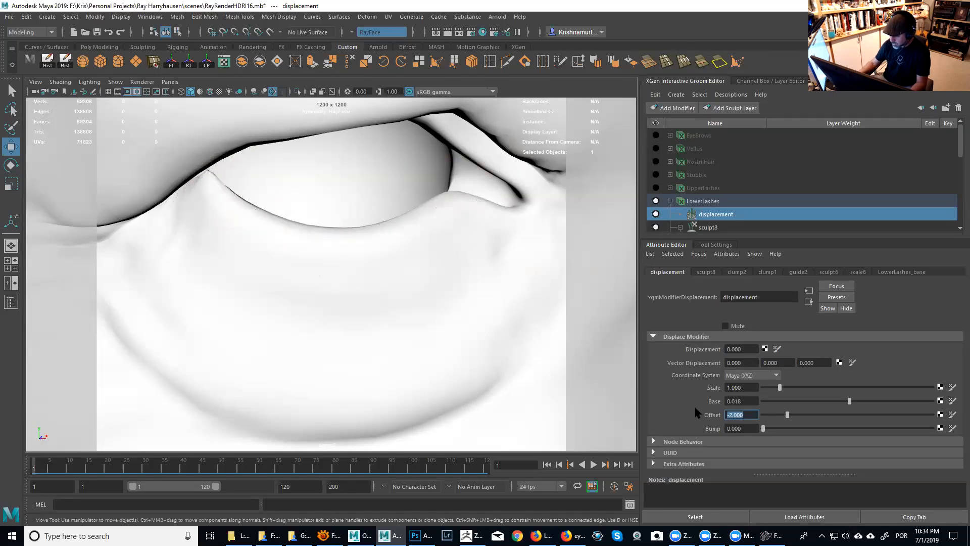
left_click_drag(799, 417, 811, 419)
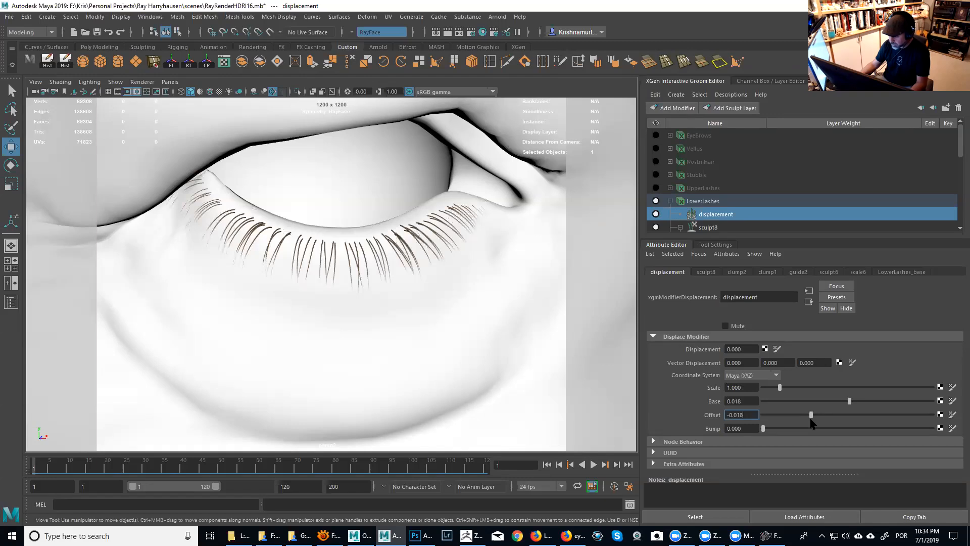
Step: Reset the displacement modifier's Offset and Base to 0
double_click(741, 414)
type("0")
key("Return")
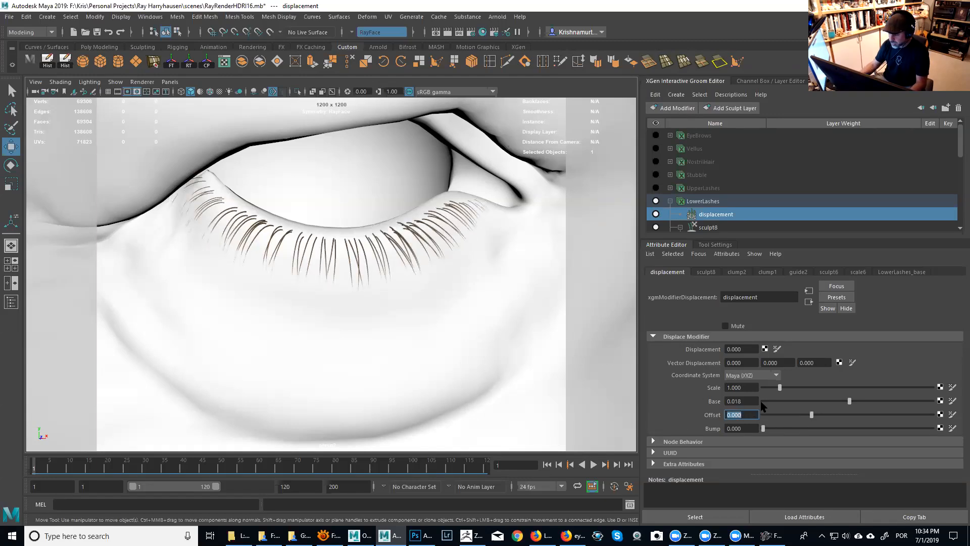
double_click(742, 401)
type("0")
key("Return")
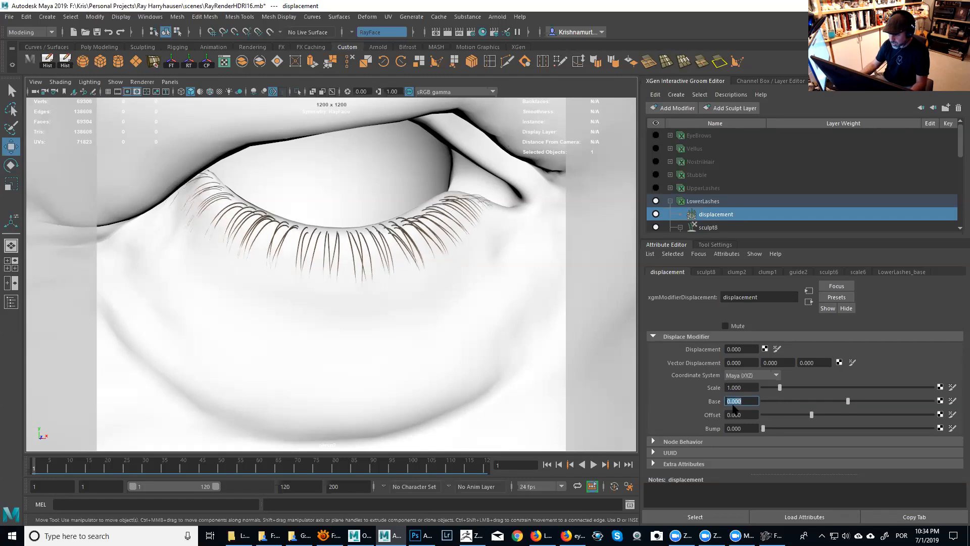
Step: Set the Base of the lower lashes' displacement modifier to 0.018, then reduce it to 0.015
type("0.")
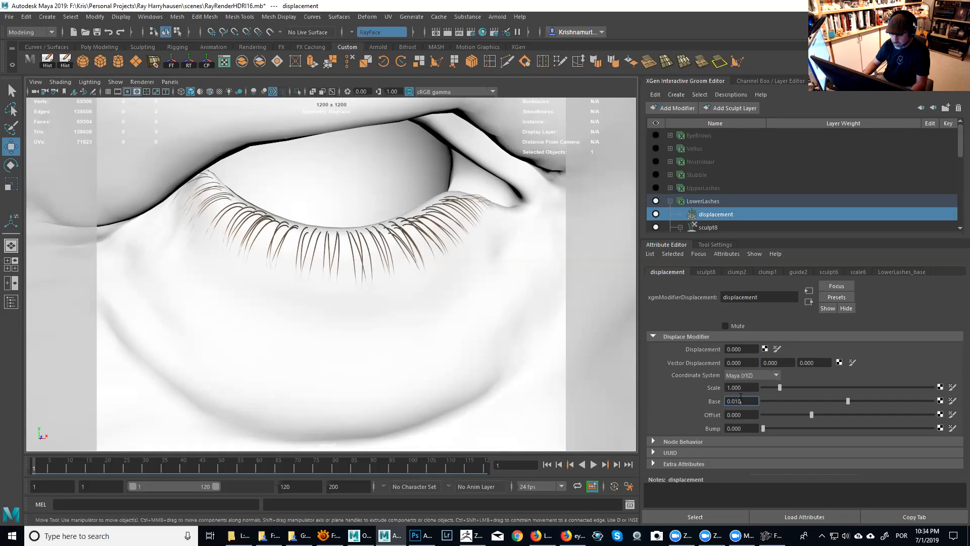
key("Return")
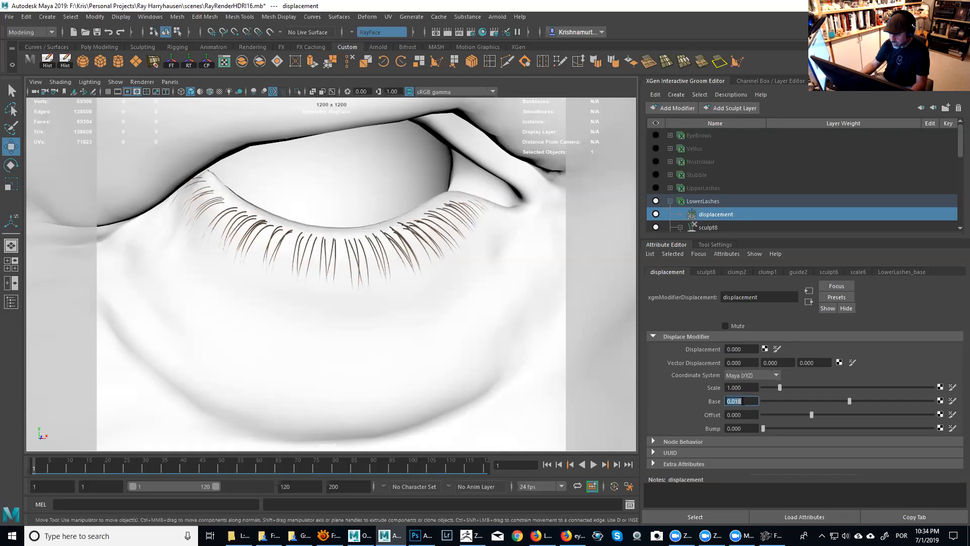
type("5")
key("Return")
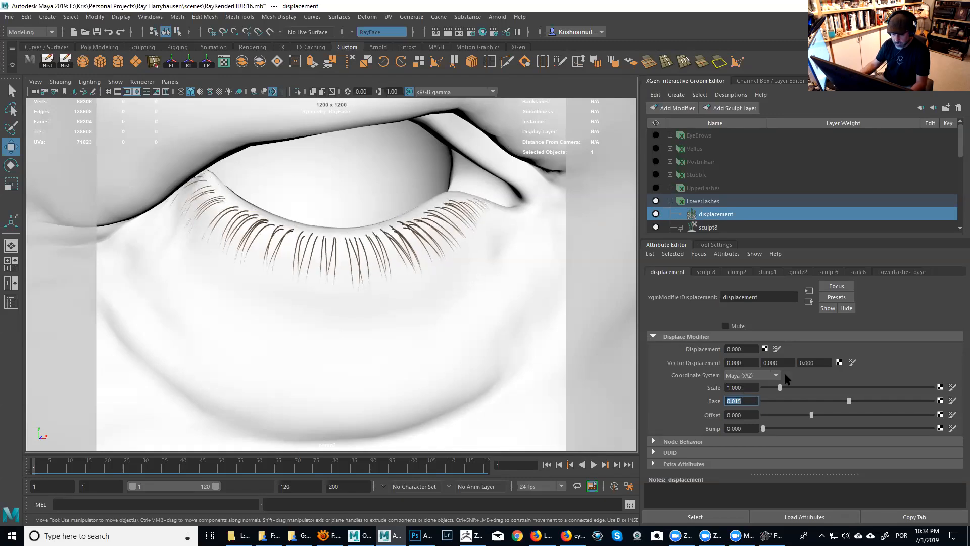
left_click_drag(396, 288, 490, 292, "alt")
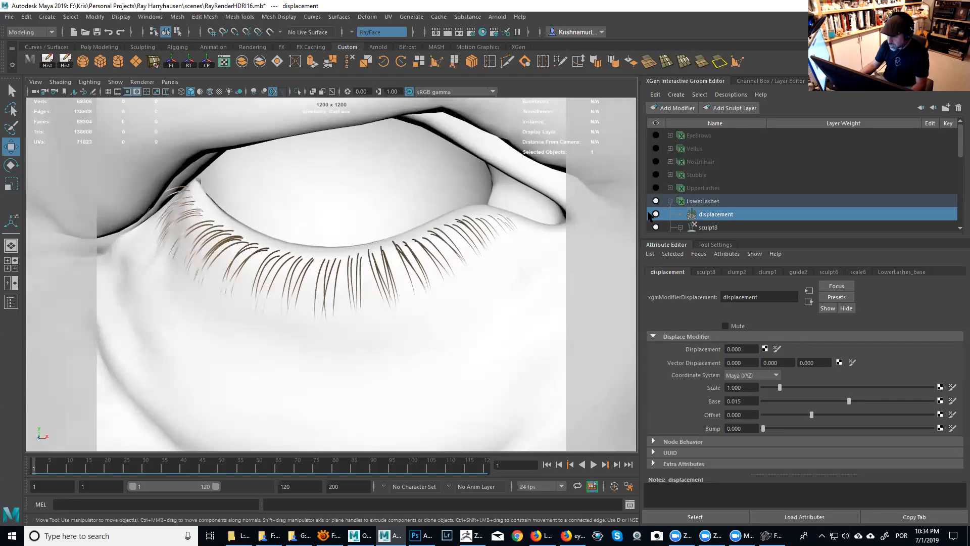
Step: Add a Noise modifier to the LowerLashes description and open its attributes
left_click_drag(769, 236, 768, 345)
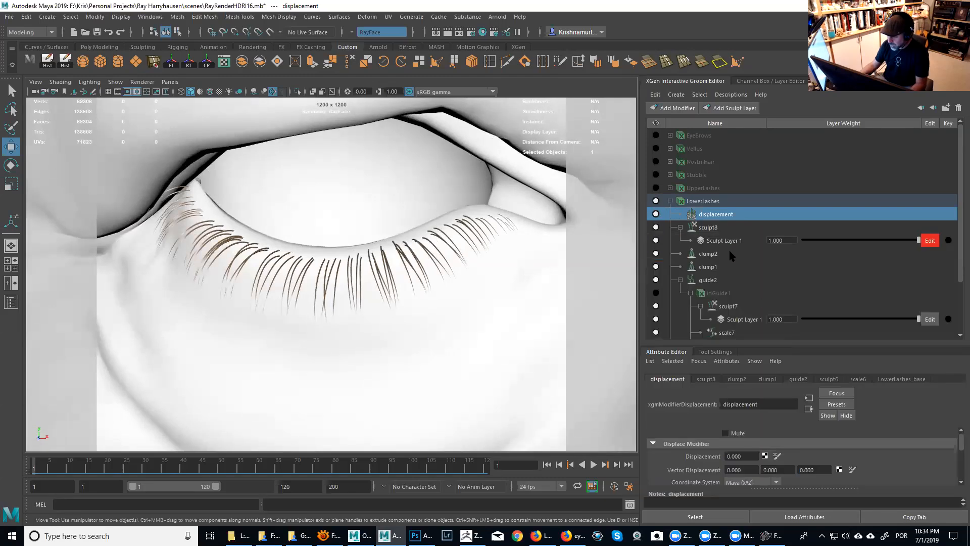
left_click(706, 202)
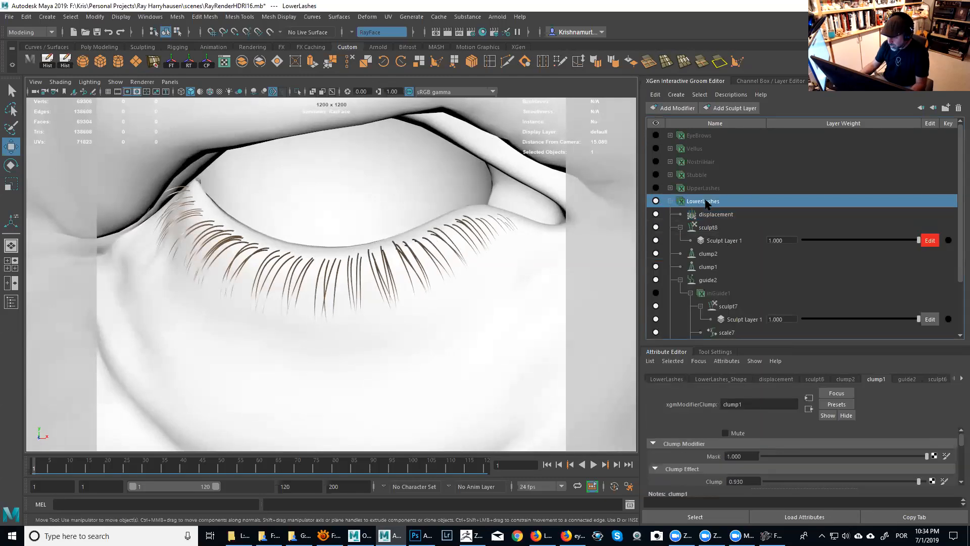
left_click(675, 110)
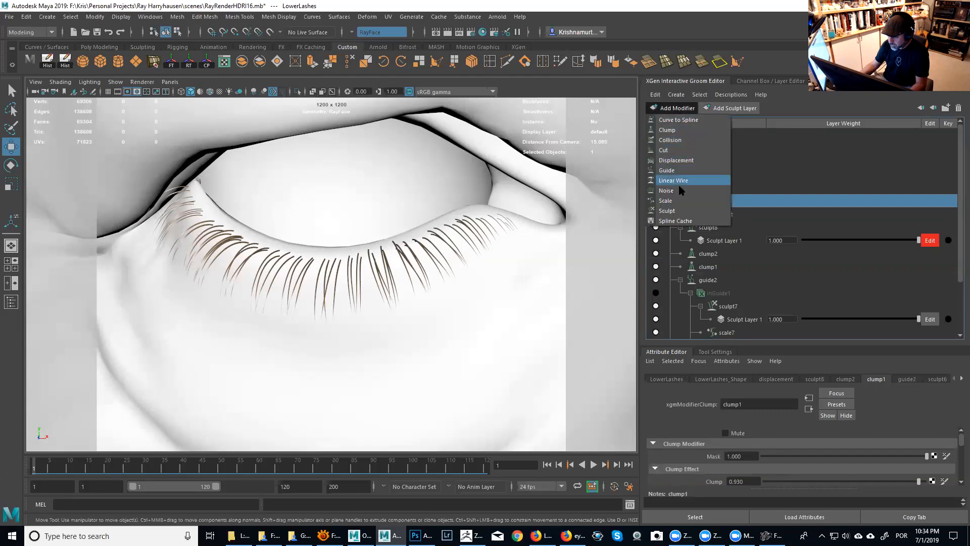
left_click(666, 190)
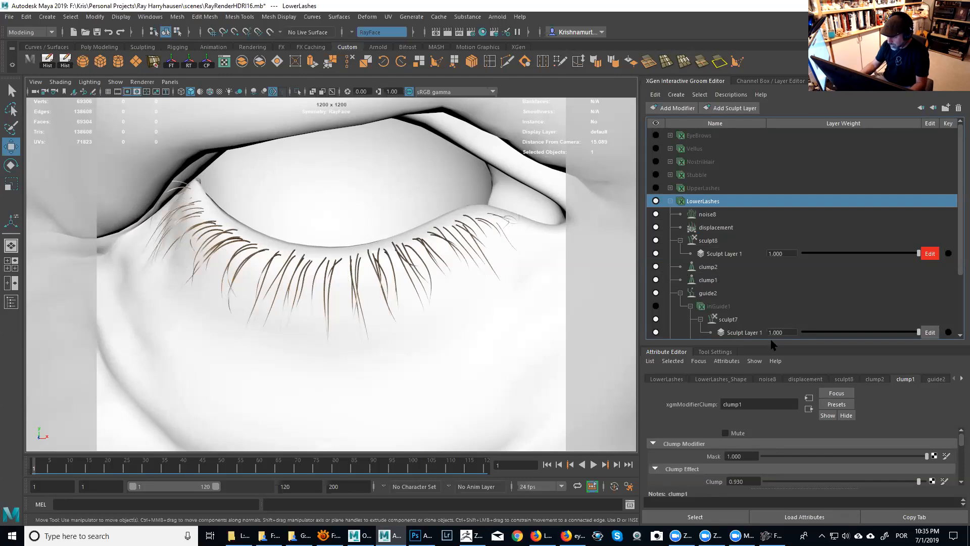
left_click_drag(776, 346, 780, 230)
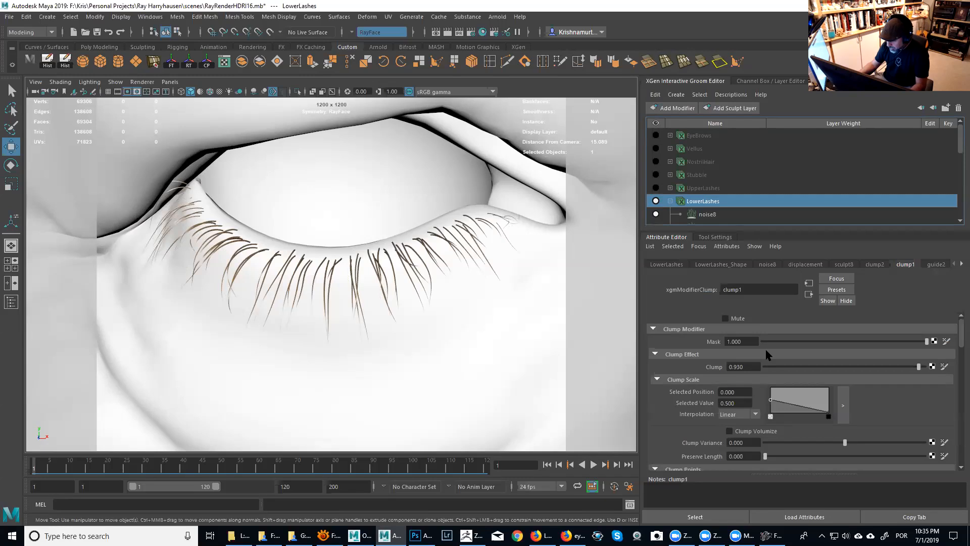
left_click_drag(786, 231, 786, 170)
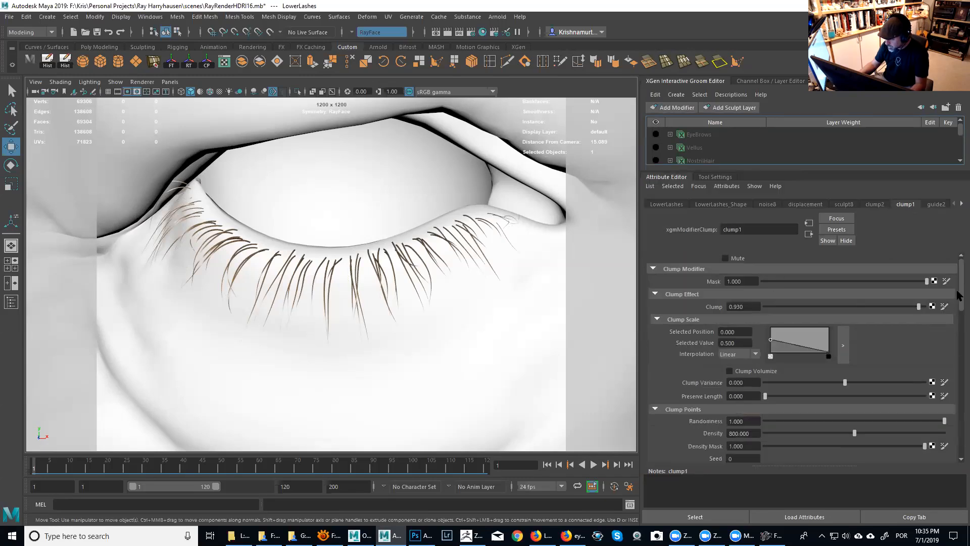
left_click_drag(868, 166, 881, 269)
left_click(706, 215)
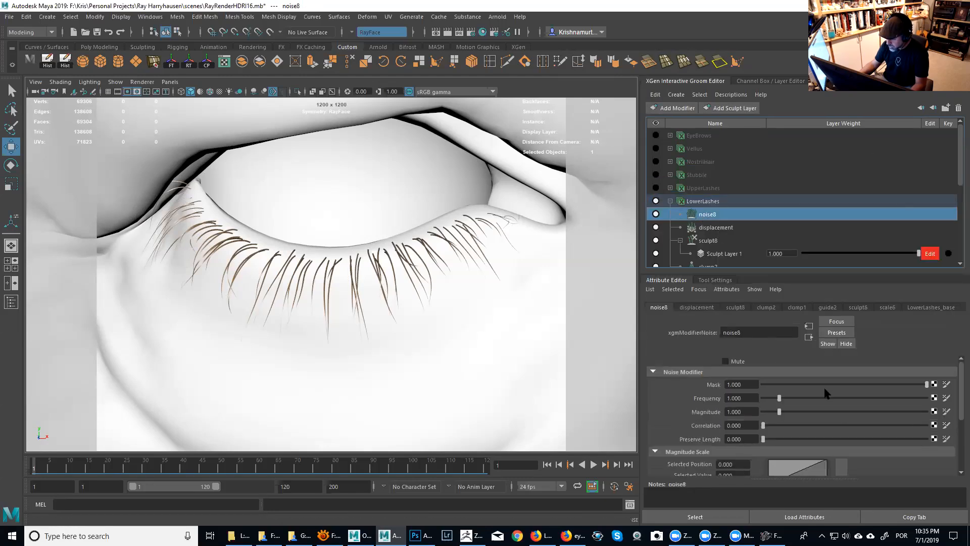
Step: Set the lower lashes' noise modifier to Frequency 0, Magnitude 1.553 and Correlation 3.106
left_click_drag(779, 398, 767, 415)
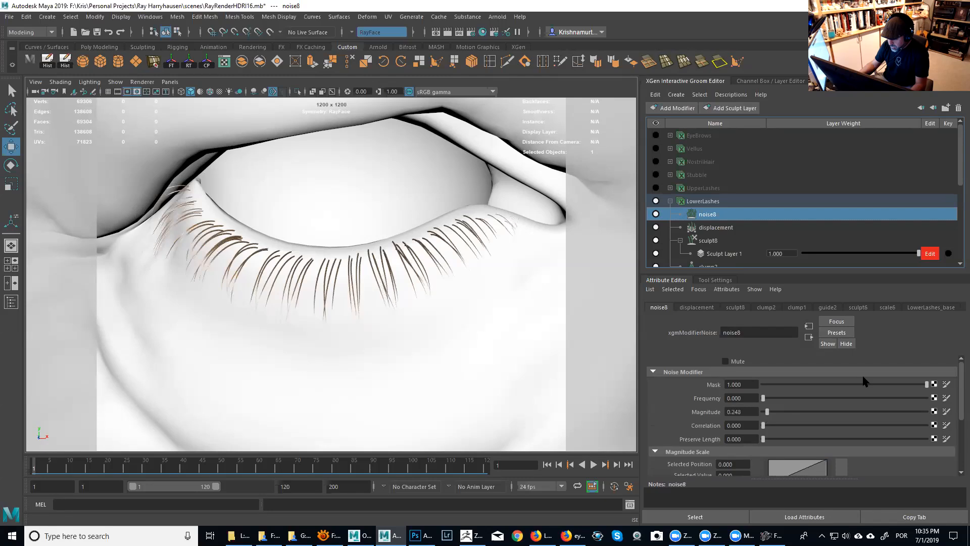
left_click_drag(956, 380, 959, 402)
left_click_drag(766, 445, 829, 454)
mouse_move(776, 376)
left_mouse_down()
mouse_move(794, 379)
mouse_move(778, 379)
left_mouse_up()
left_click(772, 448)
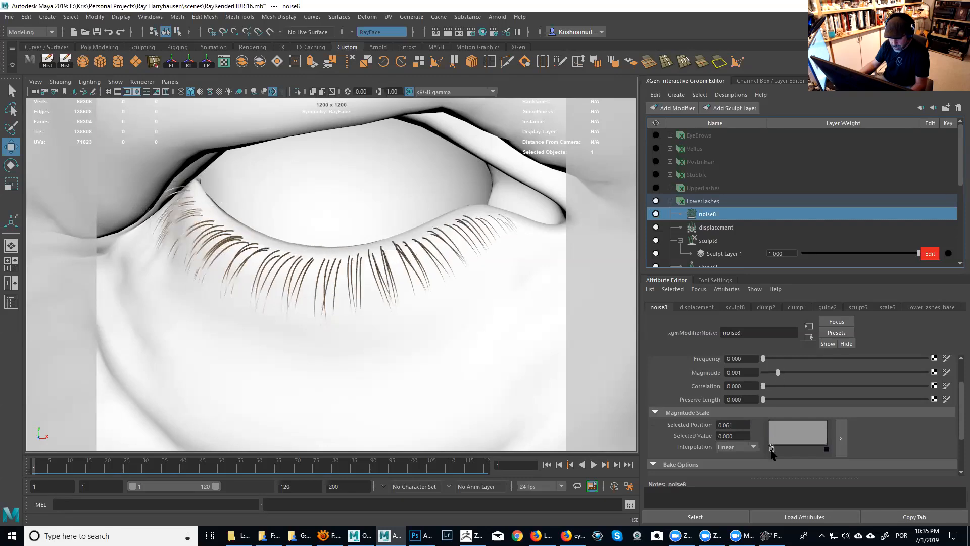
mouse_move(778, 373)
left_mouse_down()
mouse_move(807, 374)
mouse_move(778, 374)
mouse_move(792, 388)
mouse_move(769, 387)
mouse_move(786, 375)
left_mouse_up()
Step: Shape the noise modifier's Magnitude Scale ramp from 0 at the start to 0.240 at position 1, and check the lashes on both eyes
left_click_drag(826, 446, 827, 440)
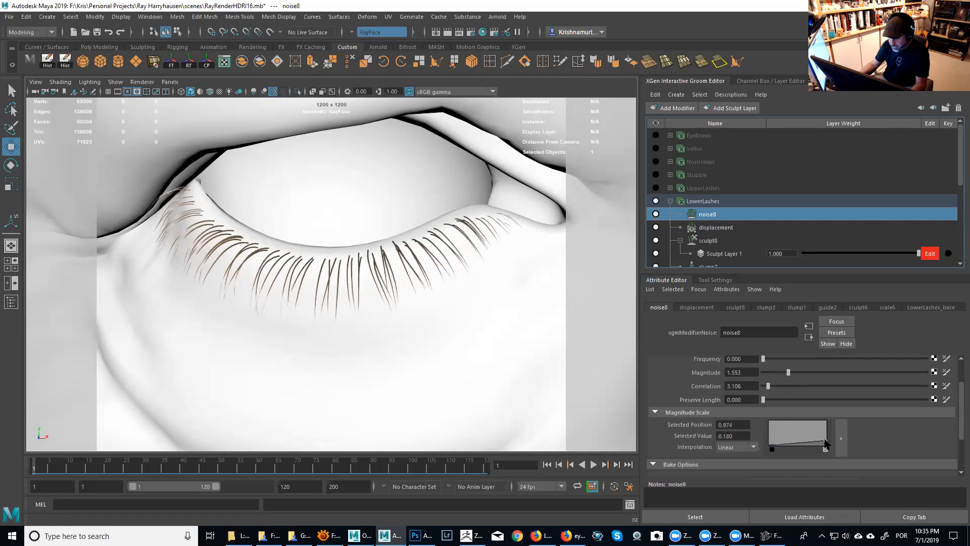
left_click(769, 448)
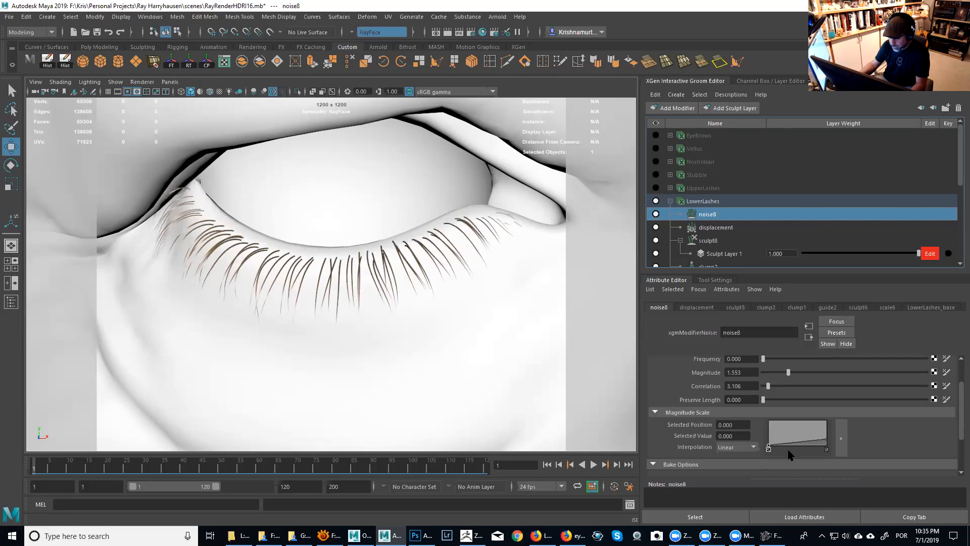
left_click_drag(823, 441, 826, 435)
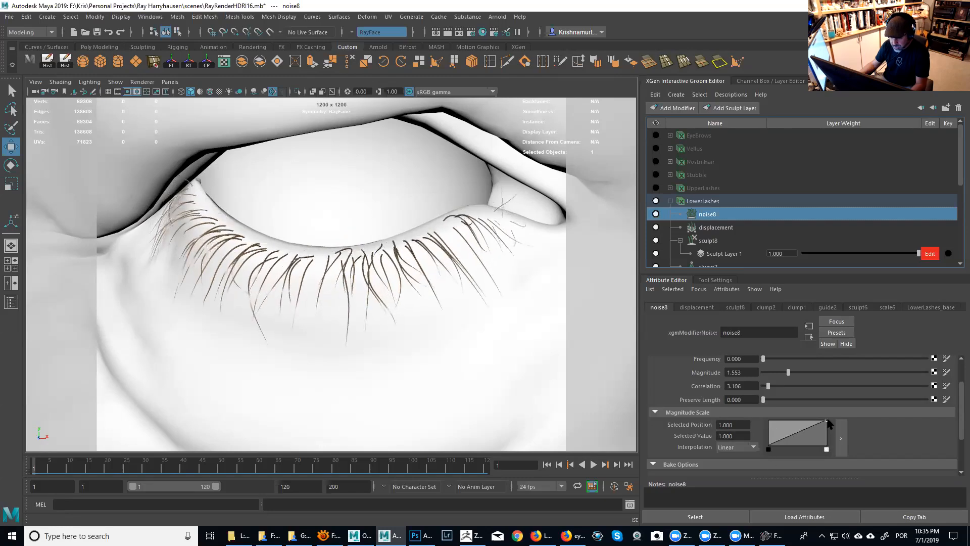
left_click_drag(833, 439, 834, 438)
left_click_drag(408, 308, 388, 286, "alt")
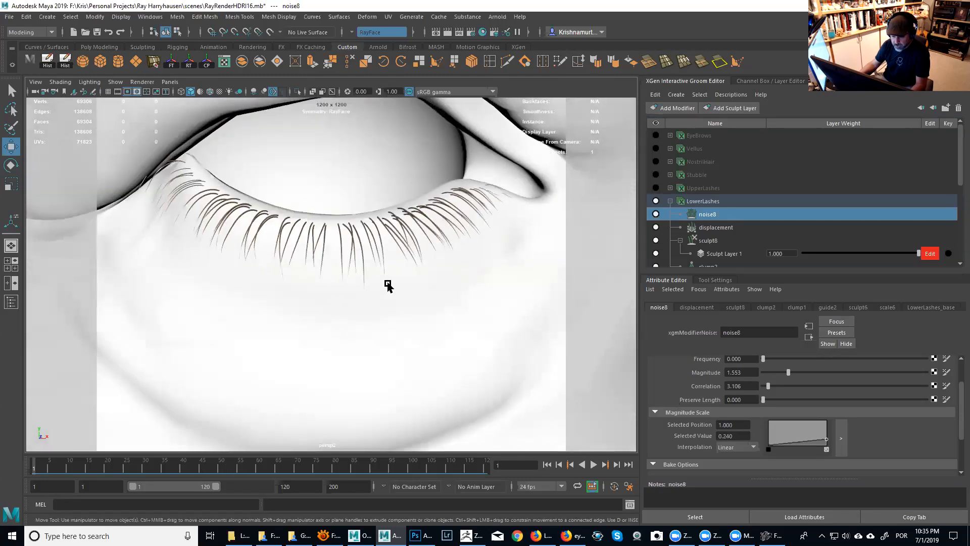
right_click_drag(388, 286, 373, 270, "alt")
middle_click_drag(520, 295, 349, 264, "alt")
middle_click_drag(430, 283, 199, 281, "alt")
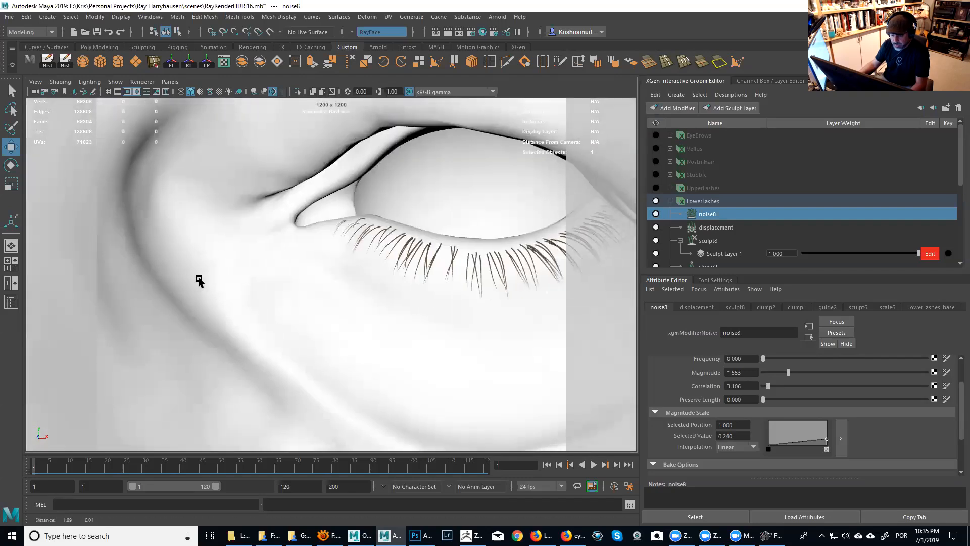
middle_click_drag(277, 281, 224, 273, "alt")
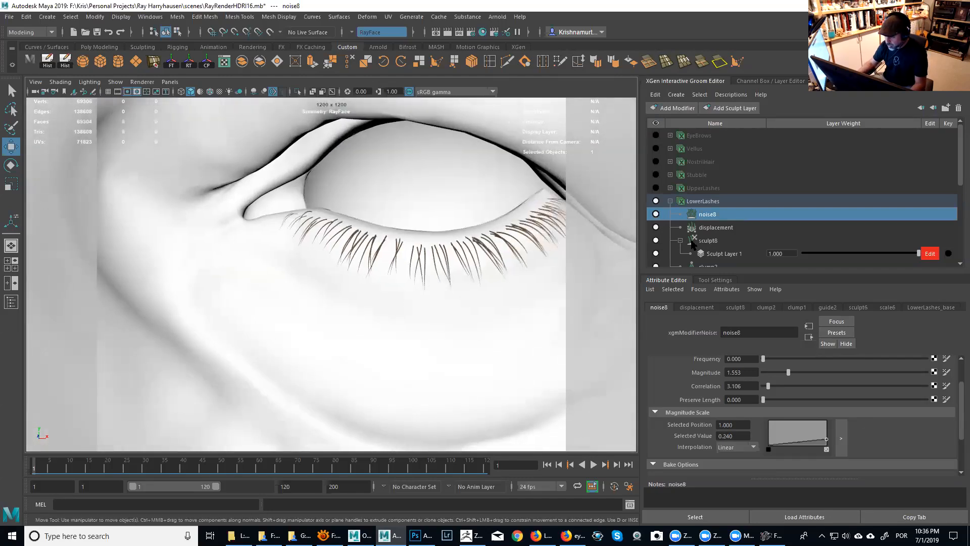
Step: Select the LowerLashes sculpt8 modifier, activate an XGen grooming brush and inspect the lashes from the inner to the outer eye corner
left_click(706, 241)
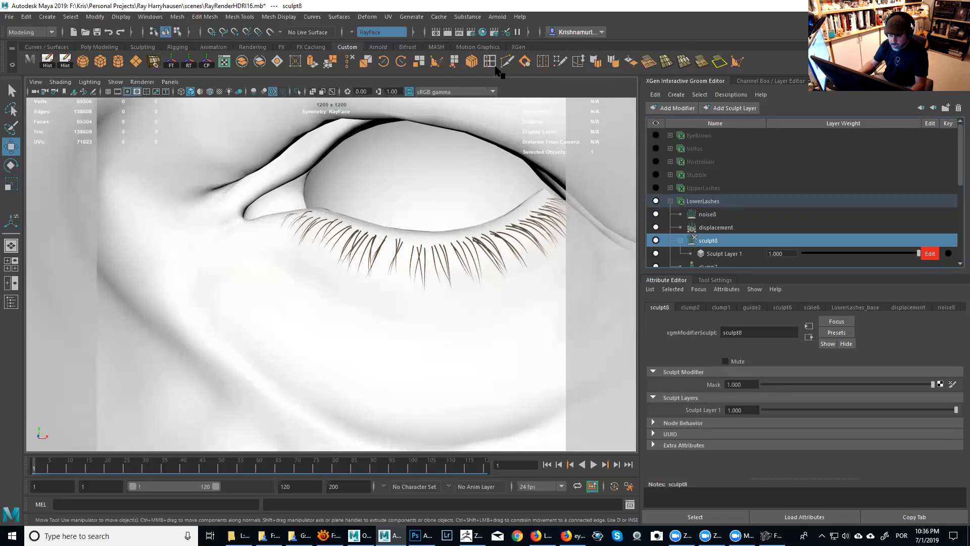
left_click(517, 47)
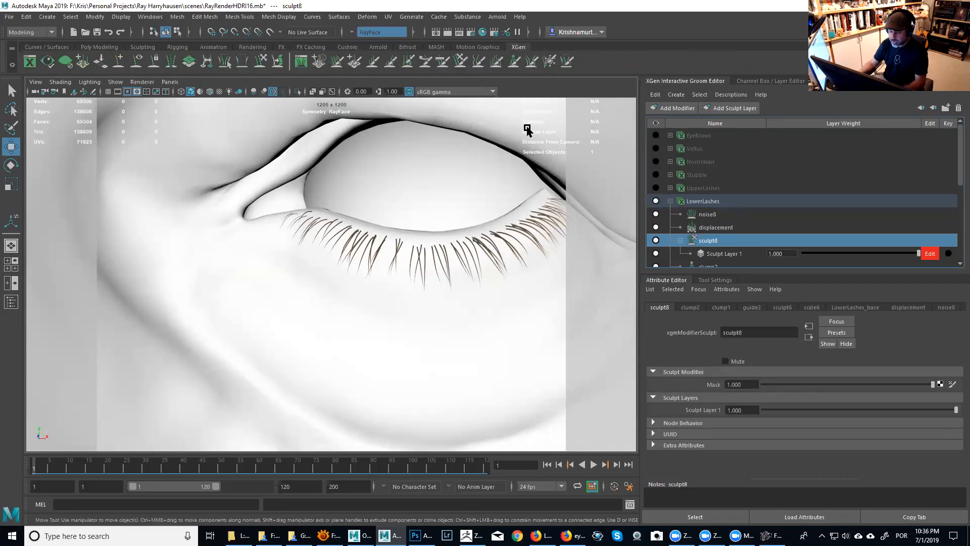
left_click(443, 61)
mouse_move(450, 153)
middle_mouse_down("alt")
mouse_move(451, 200)
mouse_move(392, 234)
middle_mouse_up("alt")
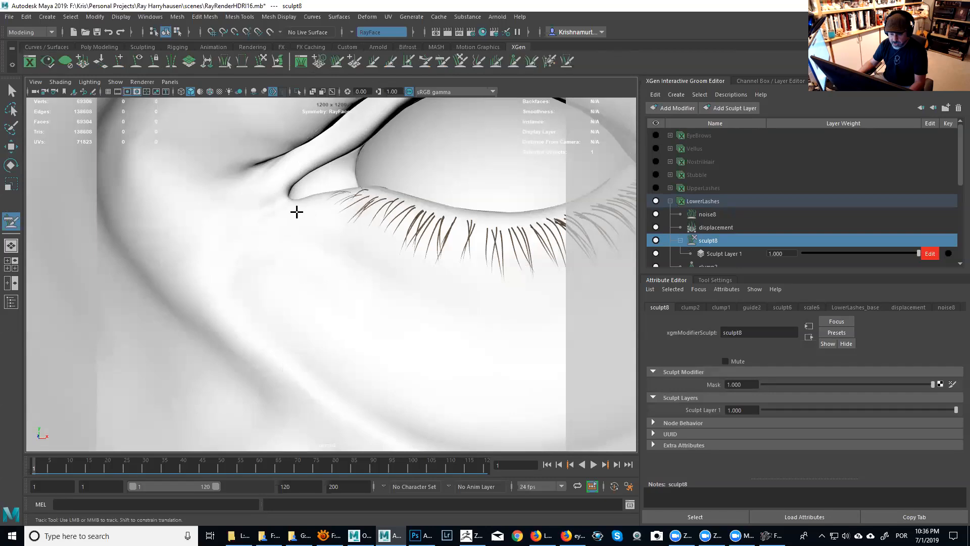
left_click_drag(401, 217, 365, 216, "alt")
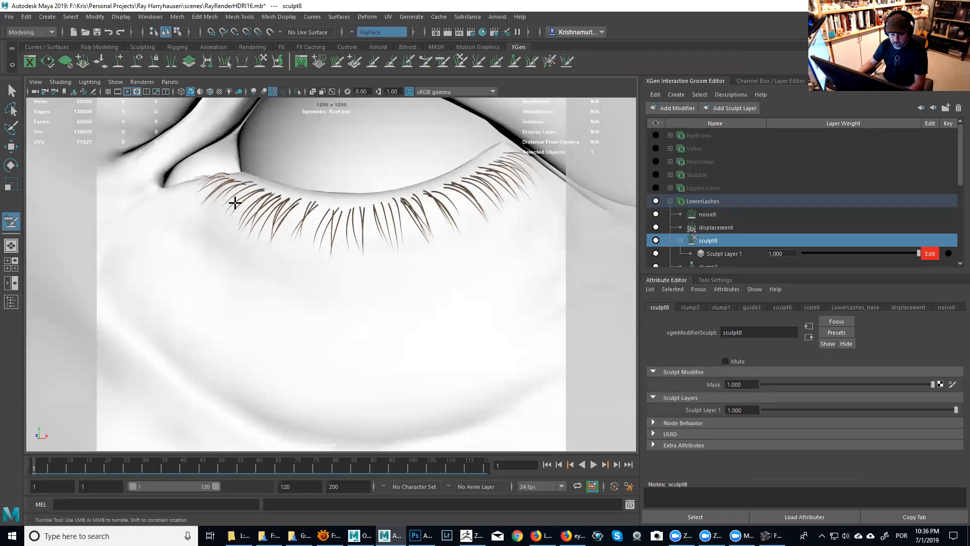
mouse_move(303, 253)
left_mouse_down("alt")
mouse_move(449, 219)
mouse_move(357, 274)
mouse_move(477, 169)
mouse_move(459, 164)
mouse_move(441, 178)
mouse_move(496, 246)
left_mouse_up("alt")
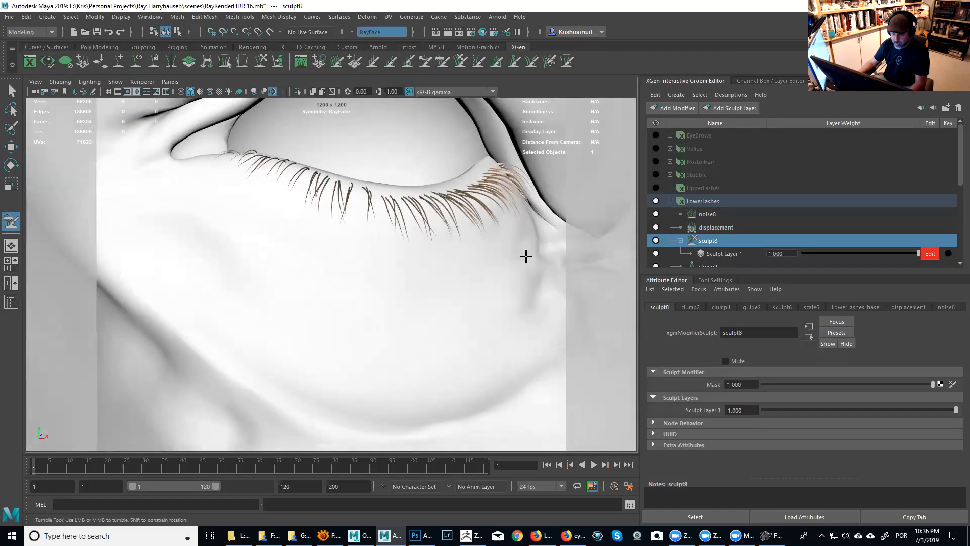
middle_click_drag(540, 226, 492, 214, "alt")
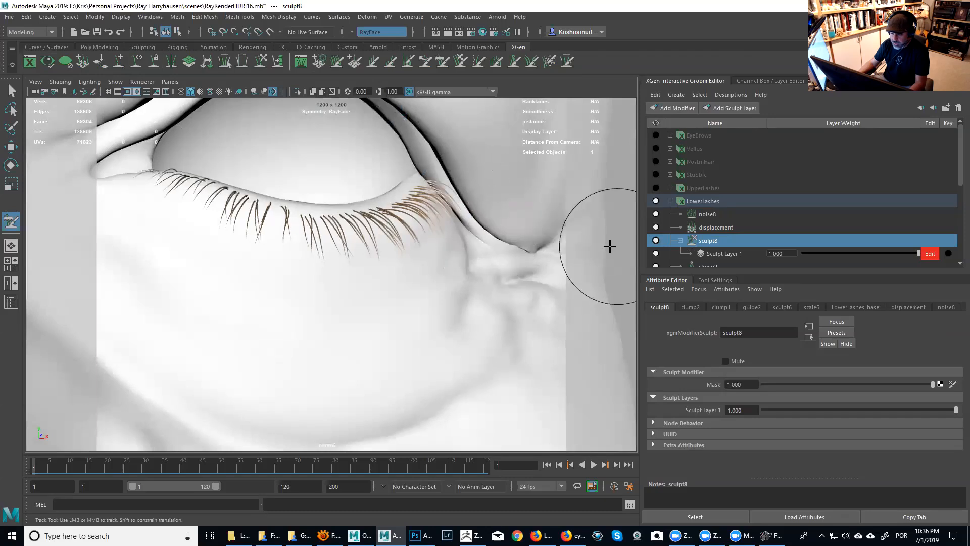
Step: Show the inGuide1 guides to compare them with the lower lashes on both eyes, then hide them again
scroll(707, 252, "down", 2)
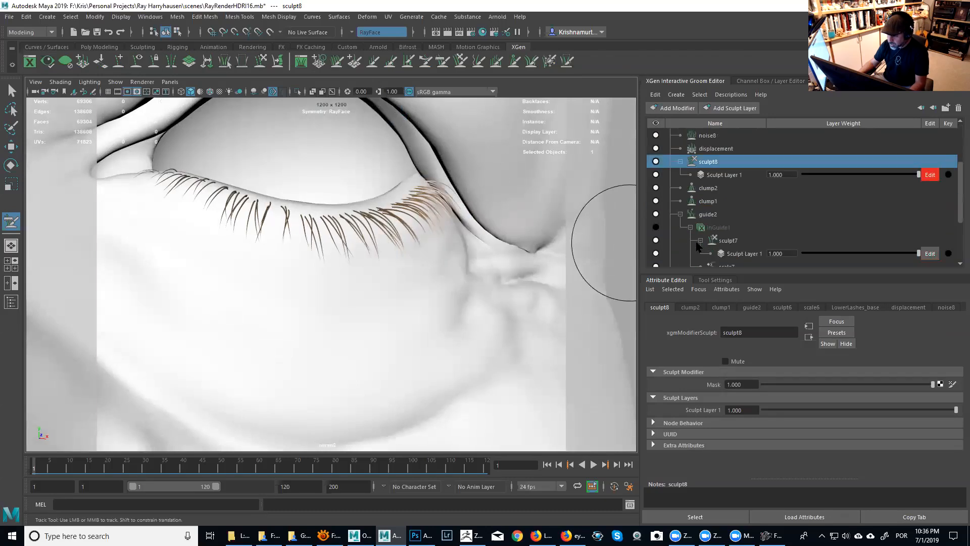
left_click(656, 227)
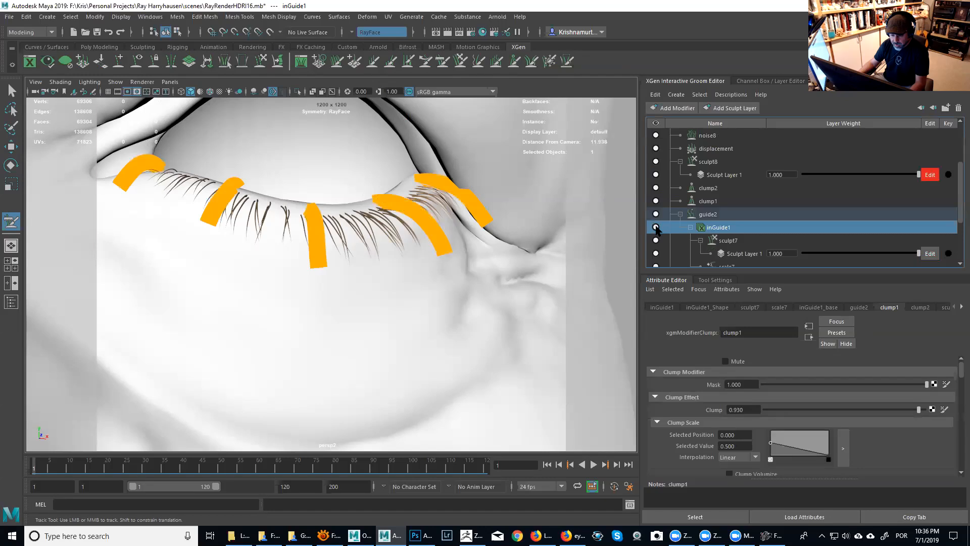
left_click(656, 227)
left_click(656, 227)
left_click(656, 227)
left_click(656, 227)
middle_click_drag(296, 238, 477, 256, "alt")
right_click_drag(477, 255, 430, 234, "alt")
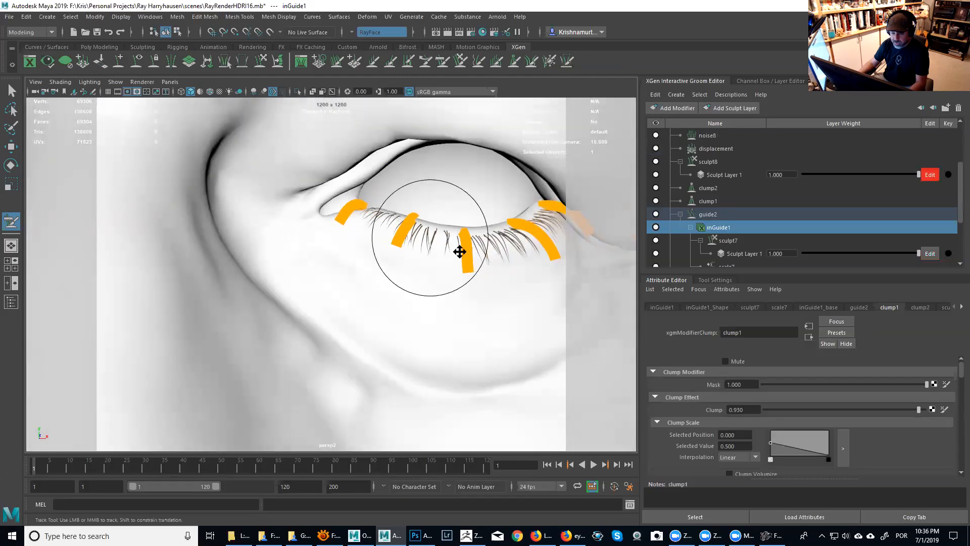
middle_click_drag(459, 251, 626, 252, "alt")
middle_click_drag(349, 255, 511, 256, "alt")
right_click_drag(342, 247, 376, 265, "alt")
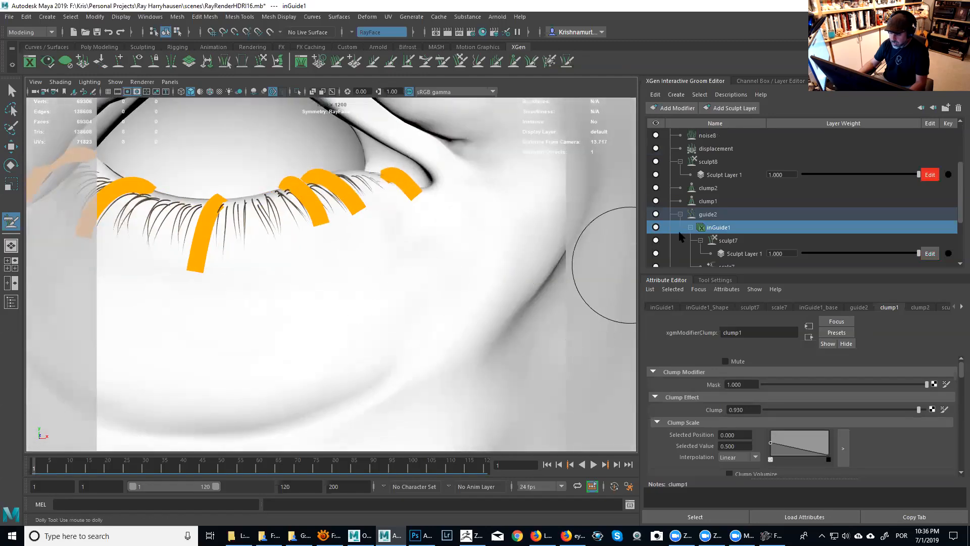
left_click(656, 228)
Step: Brush the lower lashes near the outer corner of the eye towards that corner
left_click_drag(417, 259, 413, 252, "alt")
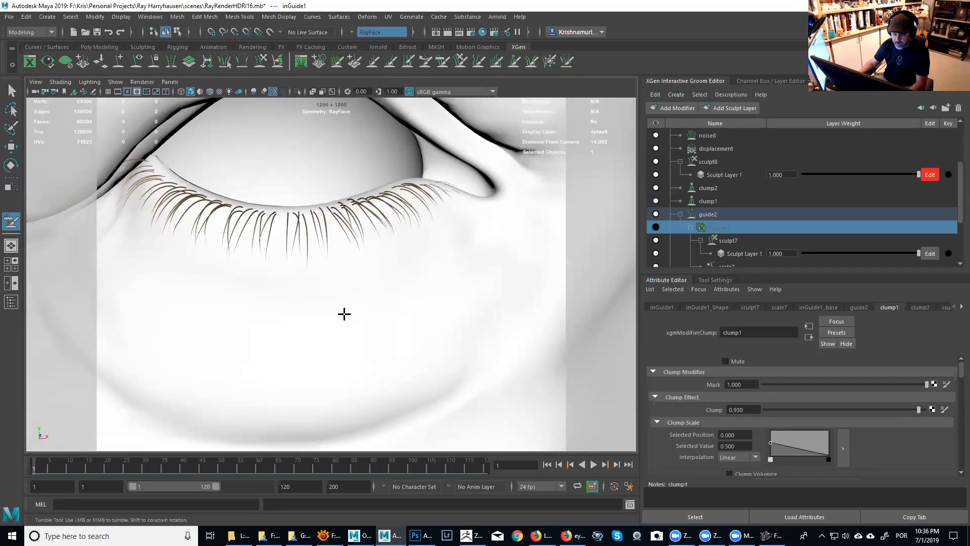
middle_click_drag(305, 283, 350, 277, "alt")
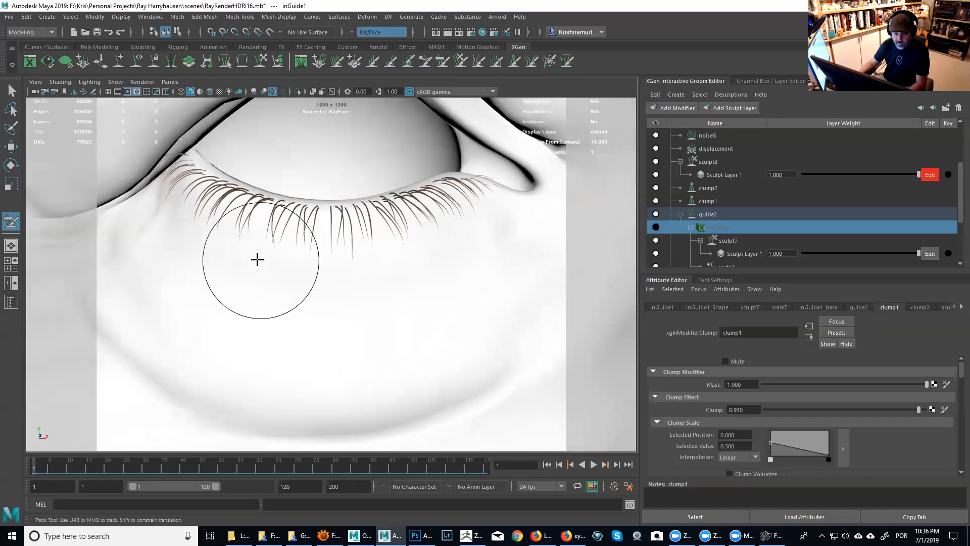
left_click_drag(237, 212, 195, 214)
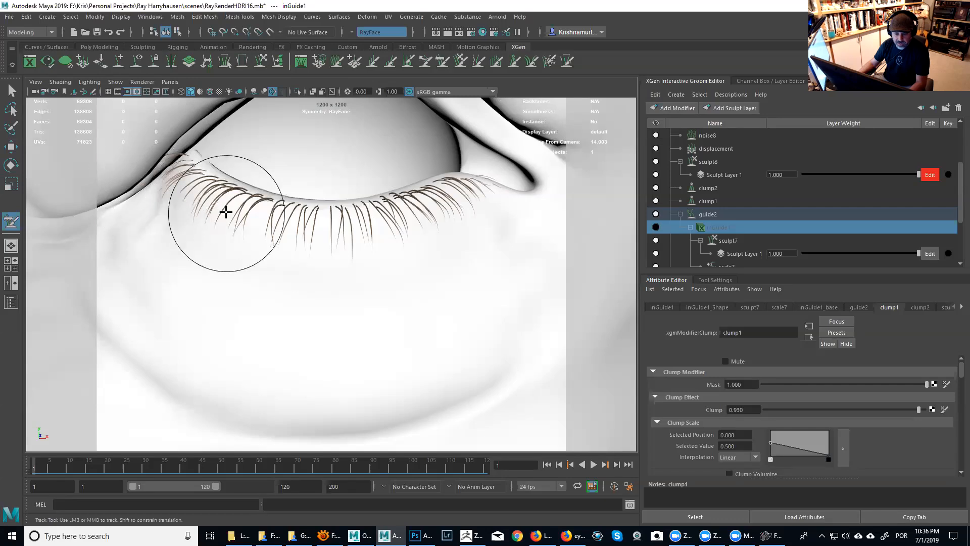
Step: Raise the Base of the lower lashes' displacement modifier to 0.031
scroll(305, 242, "down", 4)
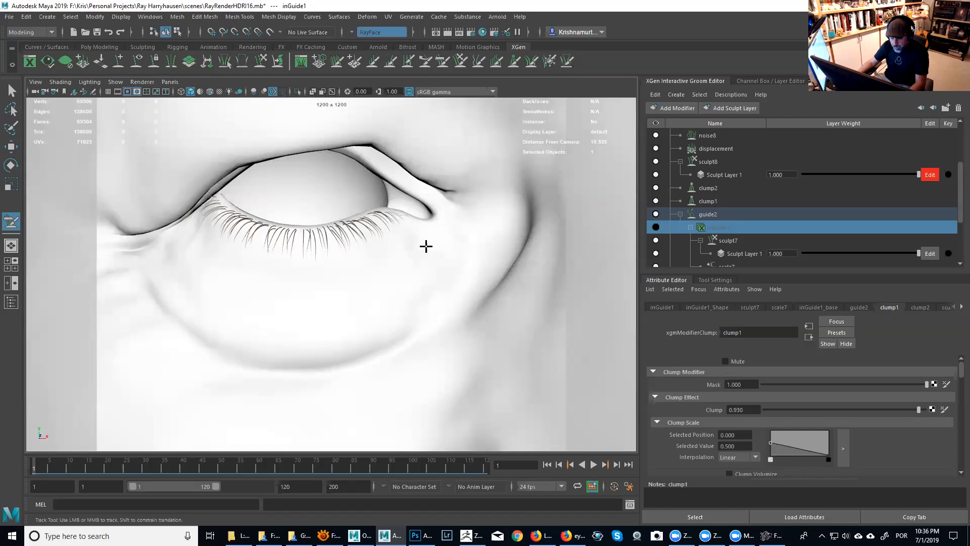
left_click(714, 149)
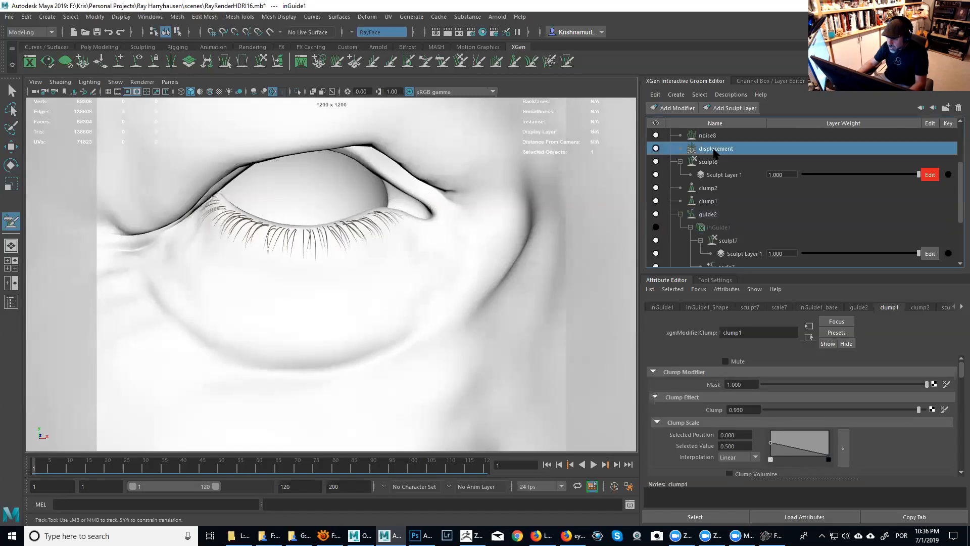
left_click_drag(846, 438, 847, 438)
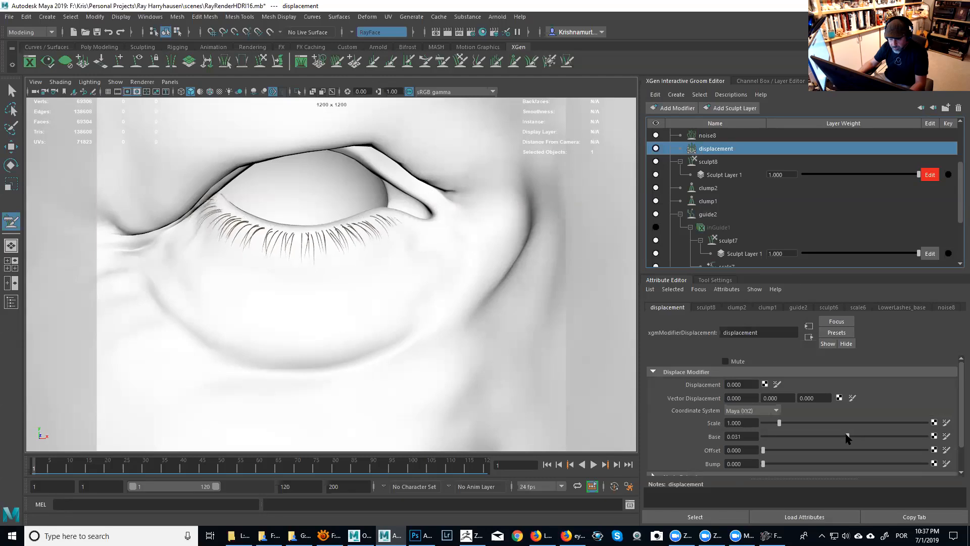
Step: Switch to the Freeze brush at size 7 for the lower lashes on the character's right eye
scroll(429, 288, "up", 3)
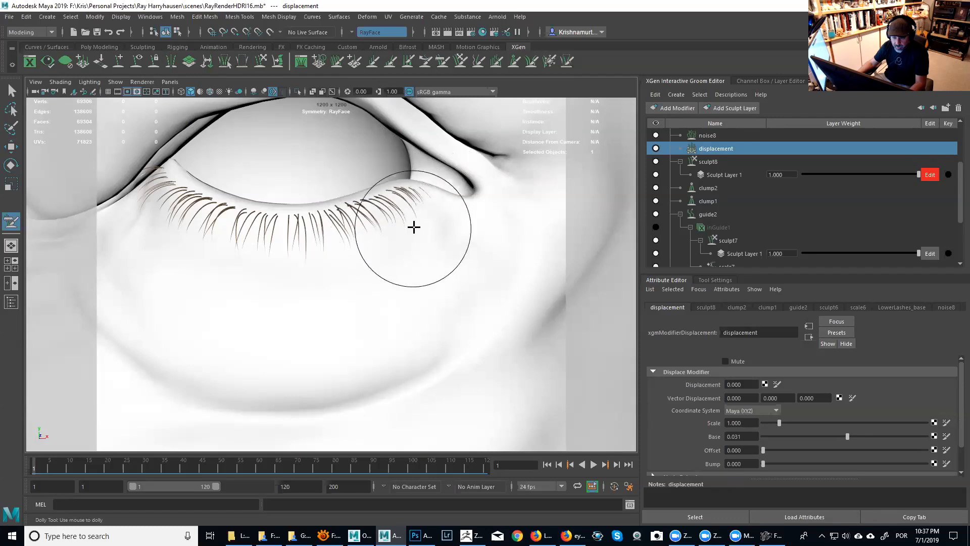
middle_click_drag(411, 223, 448, 251, "alt")
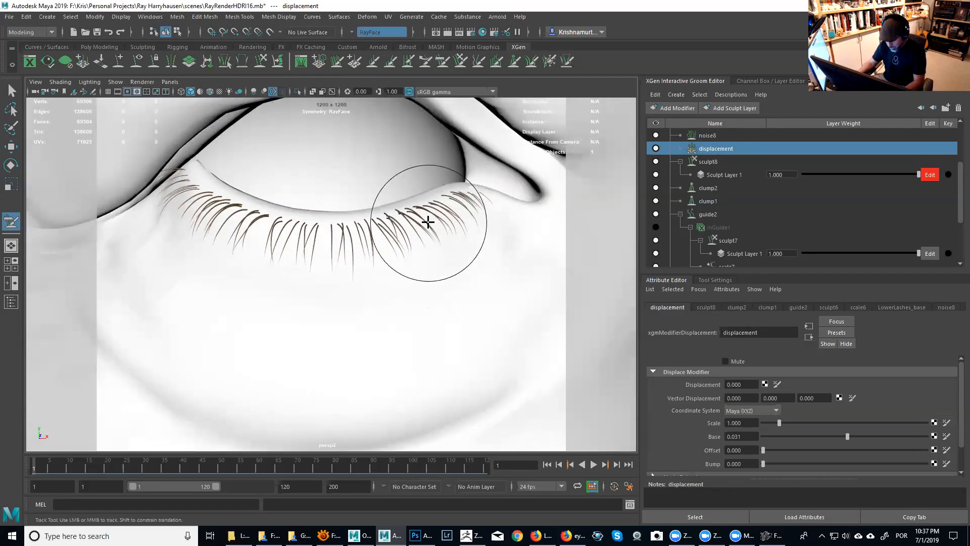
key("b")
left_click_drag(426, 223, 426, 223)
left_click(549, 61)
key("b")
mouse_move(403, 257)
left_mouse_down()
mouse_move(361, 257)
mouse_move(383, 256)
left_mouse_up()
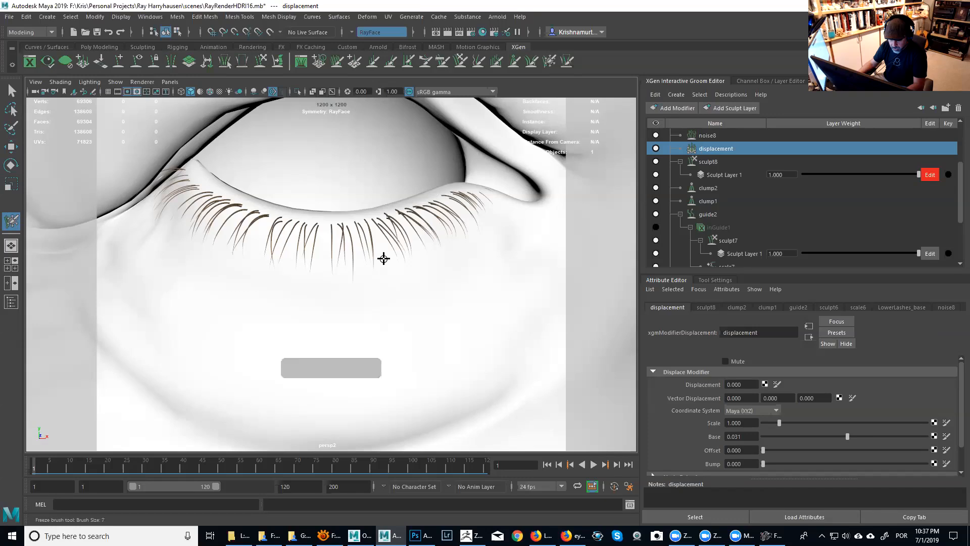
Step: Freeze a few individual lower lashes spread between the outer and inner corners of the character's right eye
right_click_drag(397, 279, 414, 284, "alt")
middle_click_drag(414, 284, 357, 300, "alt")
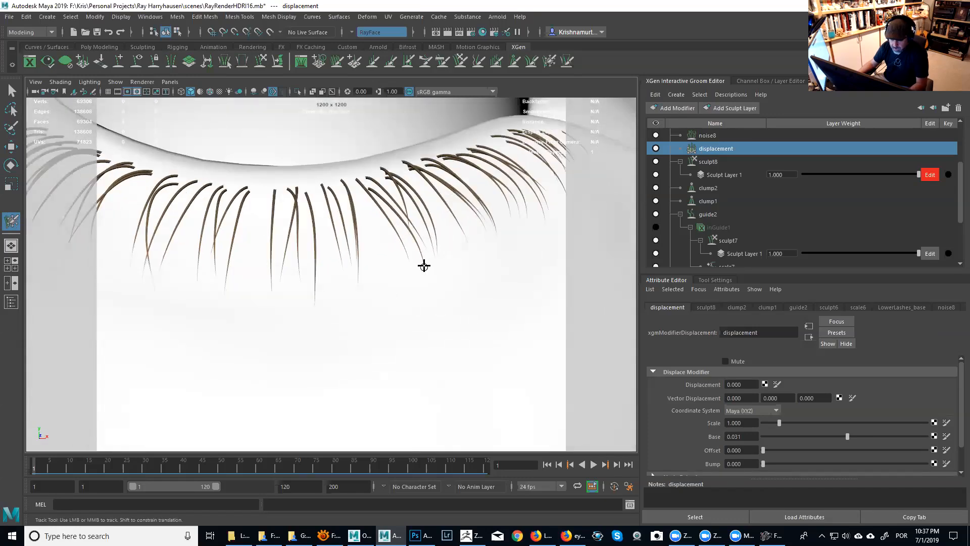
middle_click_drag(379, 281, 349, 245, "alt")
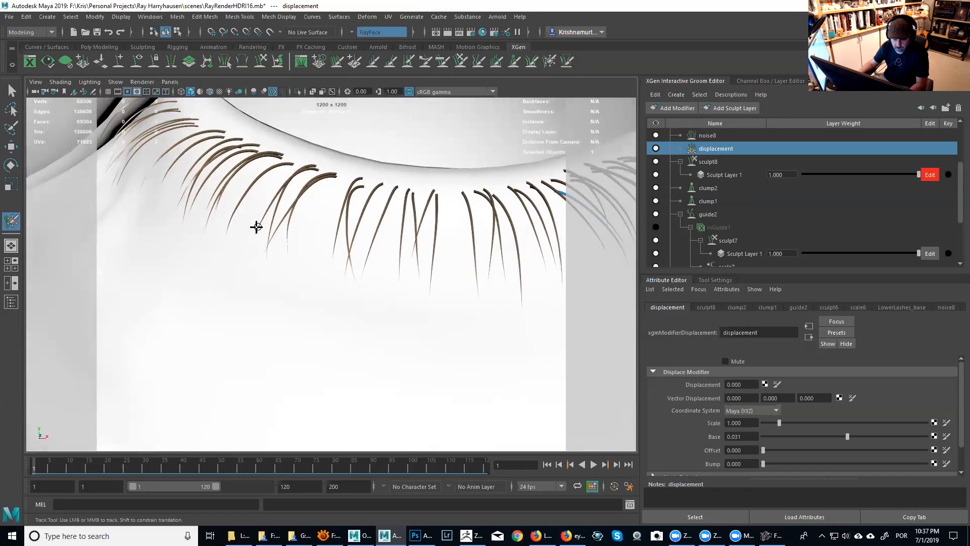
right_click_drag(415, 285, 388, 266, "alt")
middle_click_drag(388, 266, 430, 290, "alt")
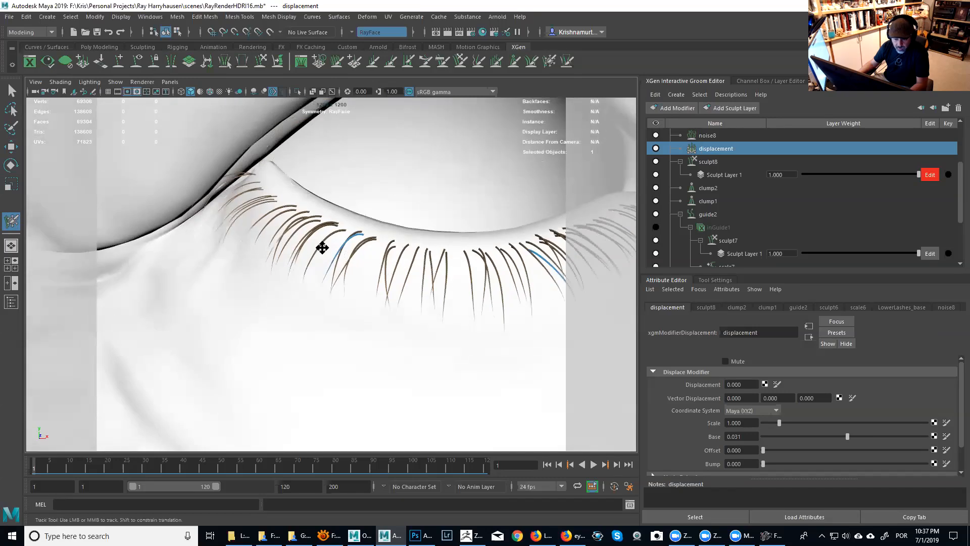
right_click_drag(322, 247, 336, 258, "alt")
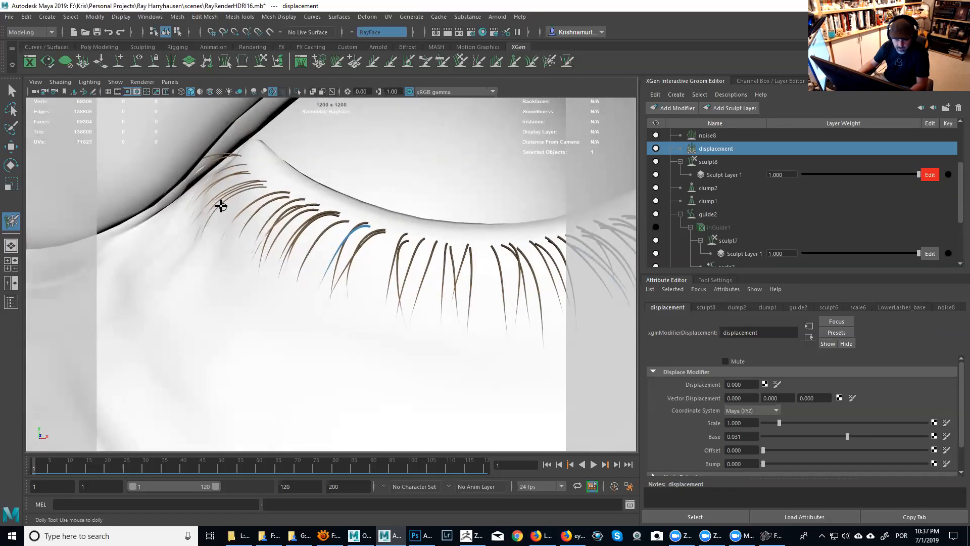
right_click_drag(462, 239, 384, 242, "alt")
middle_click_drag(384, 242, 380, 240, "alt")
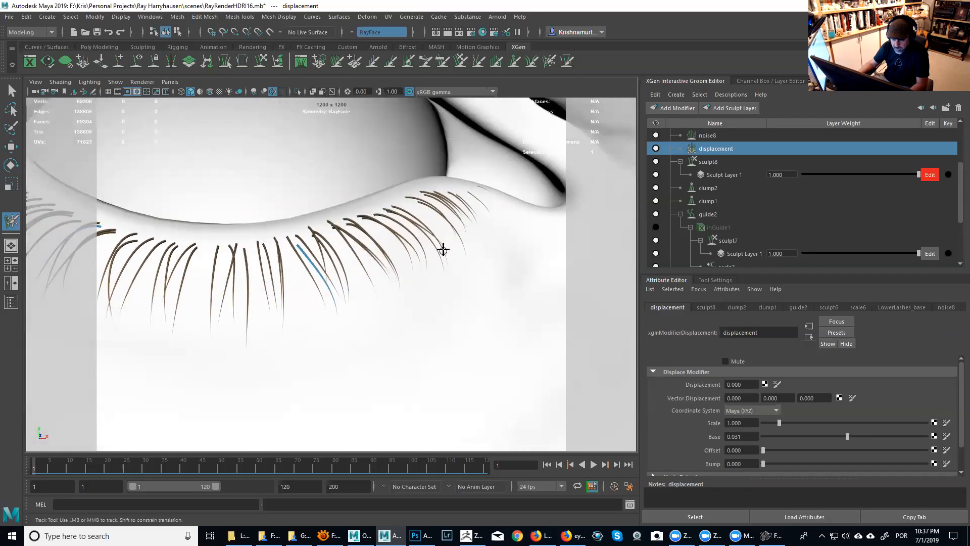
Step: Freeze several individual lower lashes along the lid of the character's left eye, from the inner to the outer corner
right_click_drag(468, 278, 384, 280, "alt")
middle_click_drag(384, 280, 151, 283, "alt")
middle_click_drag(384, 288, 271, 288, "alt")
right_click_drag(323, 290, 418, 249, "alt")
middle_click_drag(418, 249, 312, 264, "alt")
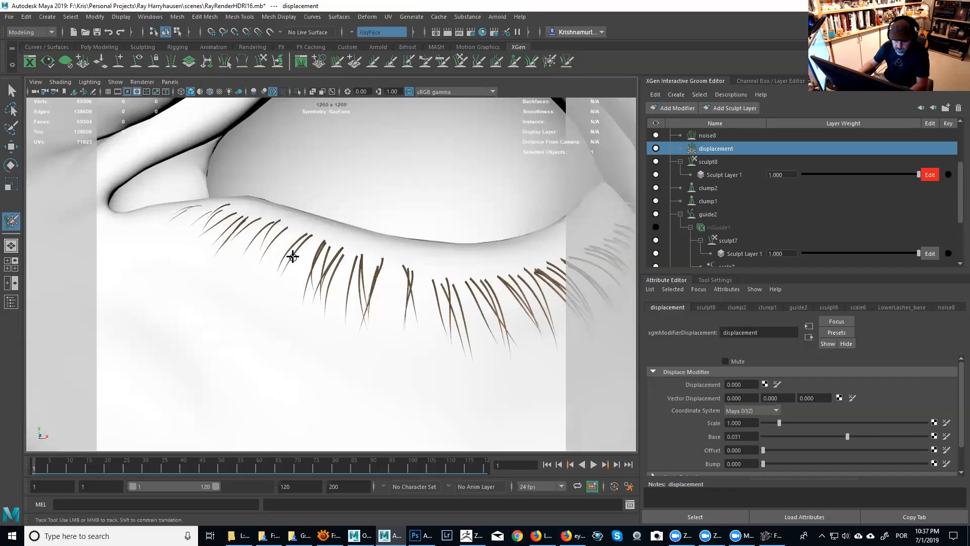
right_click_drag(300, 260, 388, 292, "alt")
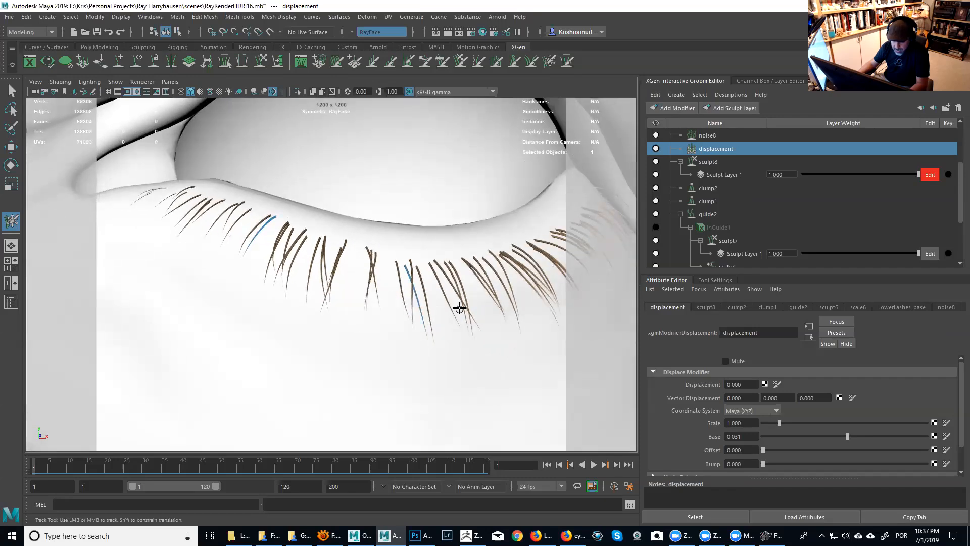
middle_click_drag(471, 301, 423, 296, "alt")
right_click_drag(430, 289, 420, 320, "alt")
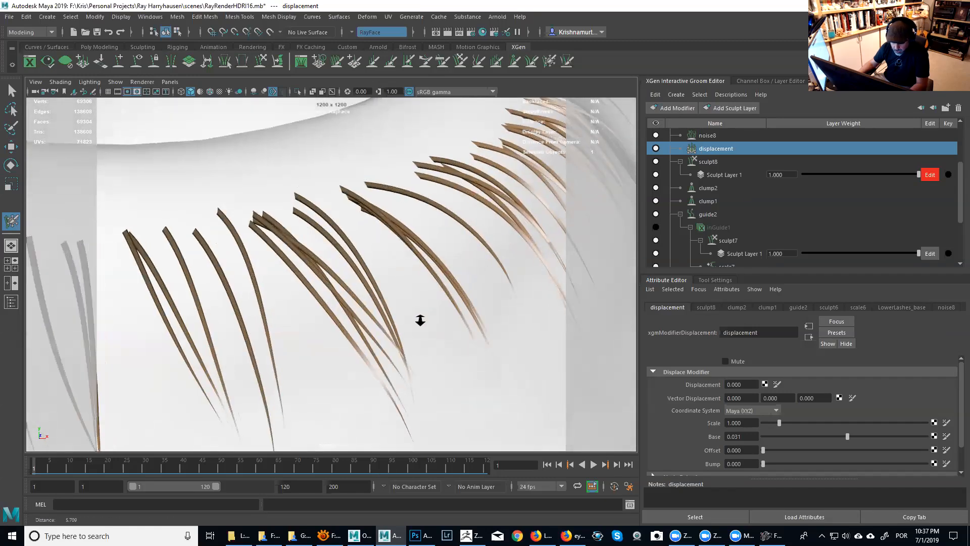
left_click(390, 359)
left_click_drag(390, 360, 416, 290, "alt")
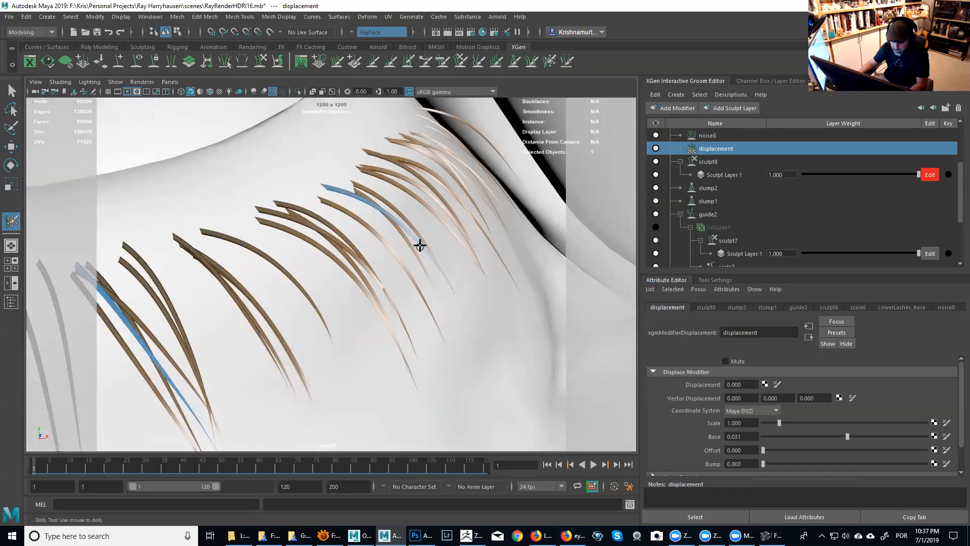
right_click_drag(499, 316, 382, 263, "alt")
middle_click_drag(382, 262, 424, 263, "alt")
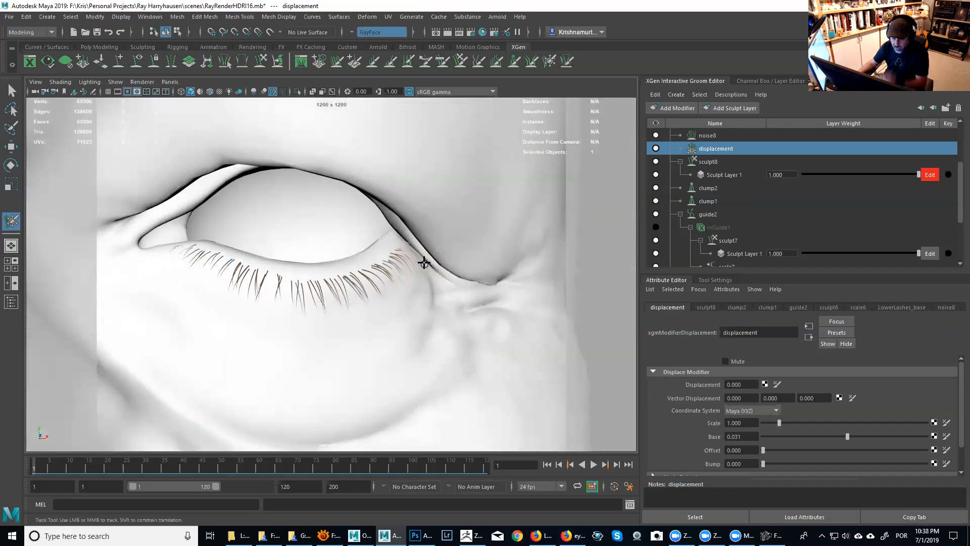
Step: Activate the Comb brush, show its tool settings and enlarge the brush to size 126
left_click(441, 62)
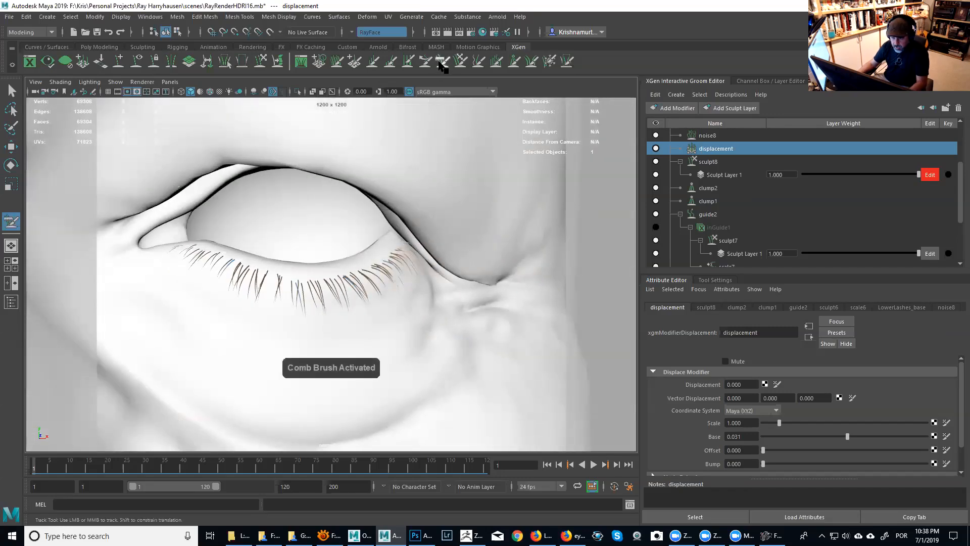
left_click(714, 280)
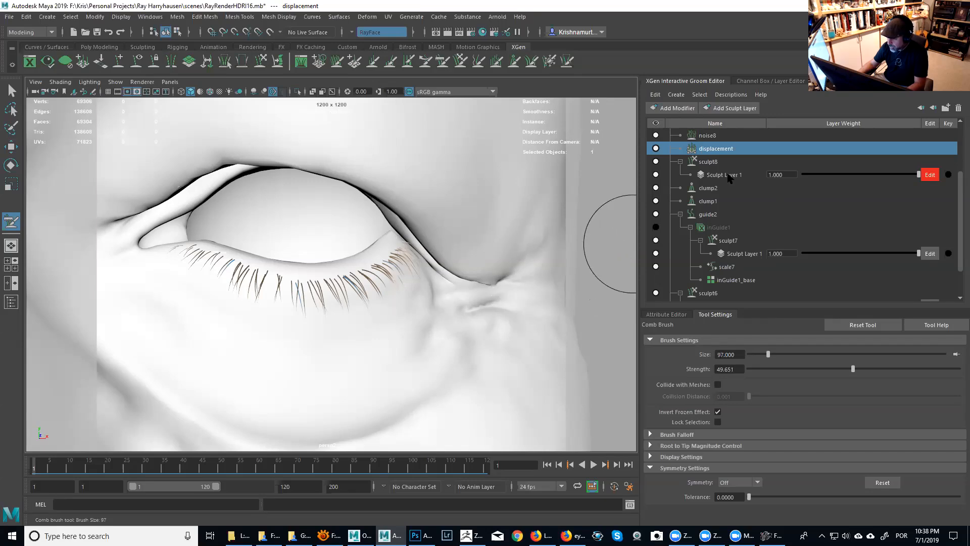
key("b")
left_click_drag(353, 215, 368, 225)
left_click(442, 63)
Step: Comb the frozen lower lashes of the character's left eye, working from the outer corner inwards
mouse_move(399, 303)
right_mouse_down("alt")
mouse_move(424, 335)
mouse_move(473, 348)
right_mouse_up("alt")
mouse_move(473, 347)
middle_mouse_down("alt")
mouse_move(407, 331)
mouse_move(401, 319)
middle_mouse_up("alt")
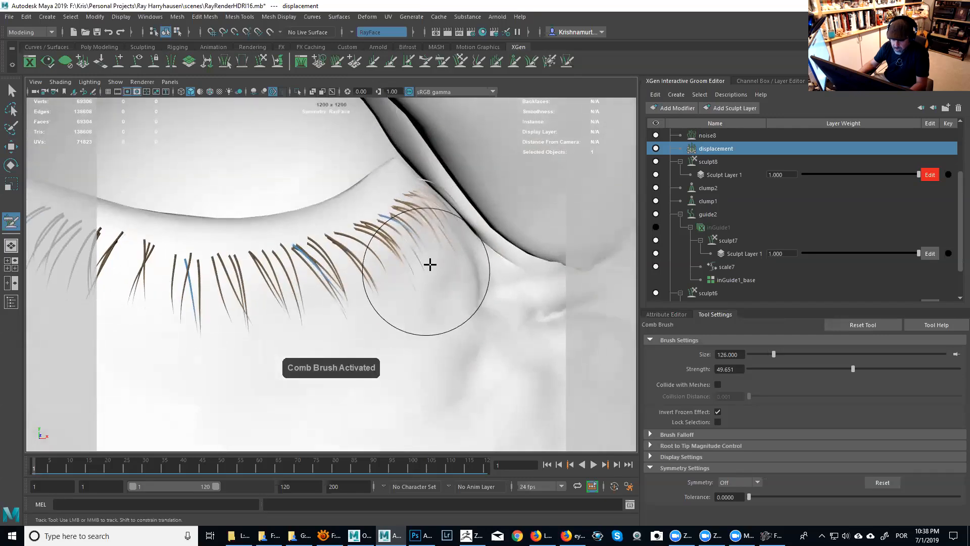
left_click_drag(336, 299, 323, 300, "alt")
middle_click_drag(323, 299, 419, 297, "alt")
middle_click_drag(286, 256, 372, 253, "alt")
right_click_drag(373, 253, 377, 262, "alt")
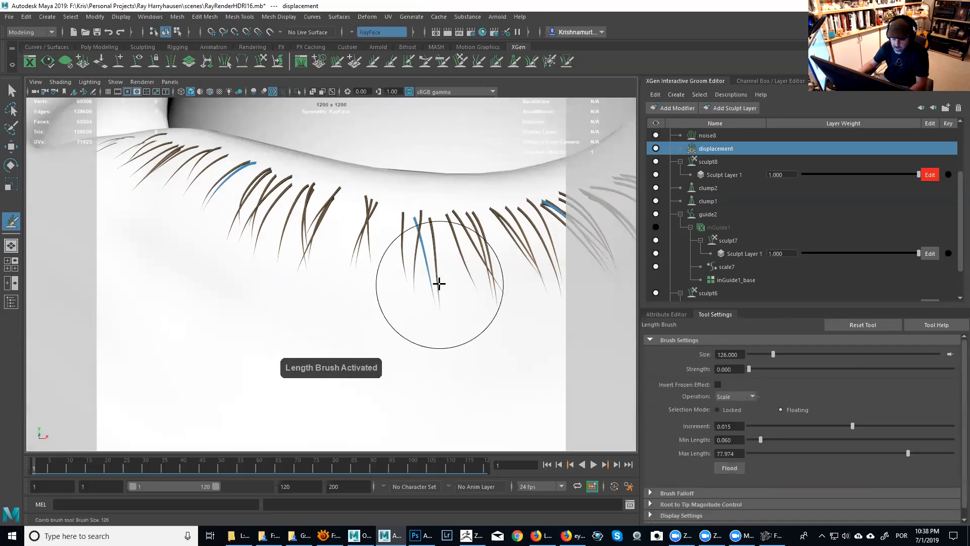
Step: Undo the last length stroke, then lengthen only the left eye's frozen lashes using the Length brush with Invert Frozen Effect enabled
key("ctrl+z")
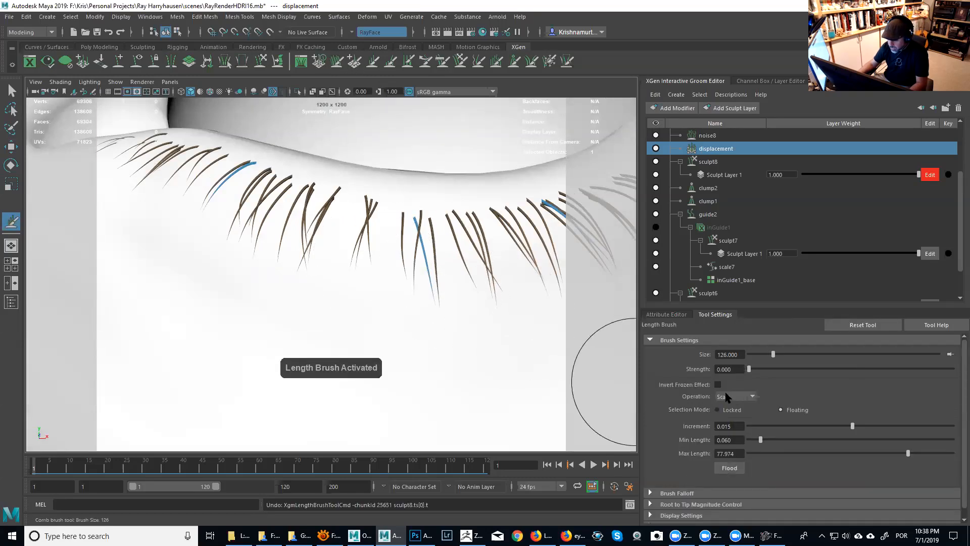
left_click(718, 384)
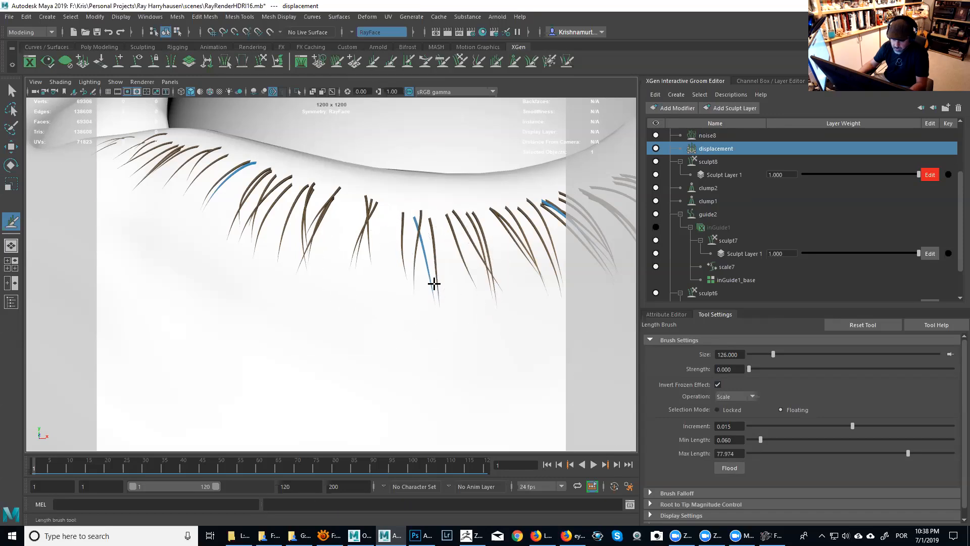
right_click_drag(439, 333, 451, 293, "alt")
middle_click_drag(451, 293, 370, 301, "alt")
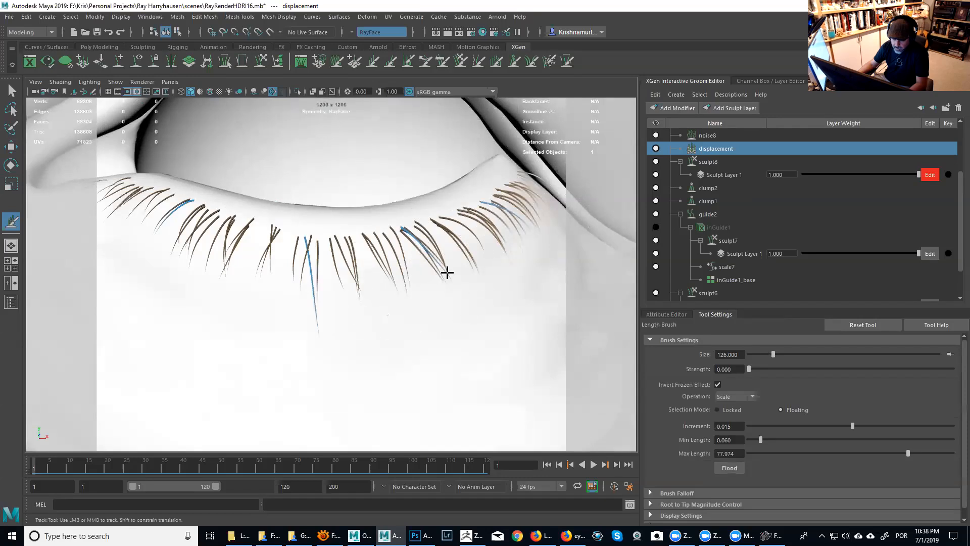
middle_click_drag(464, 262, 422, 286, "alt")
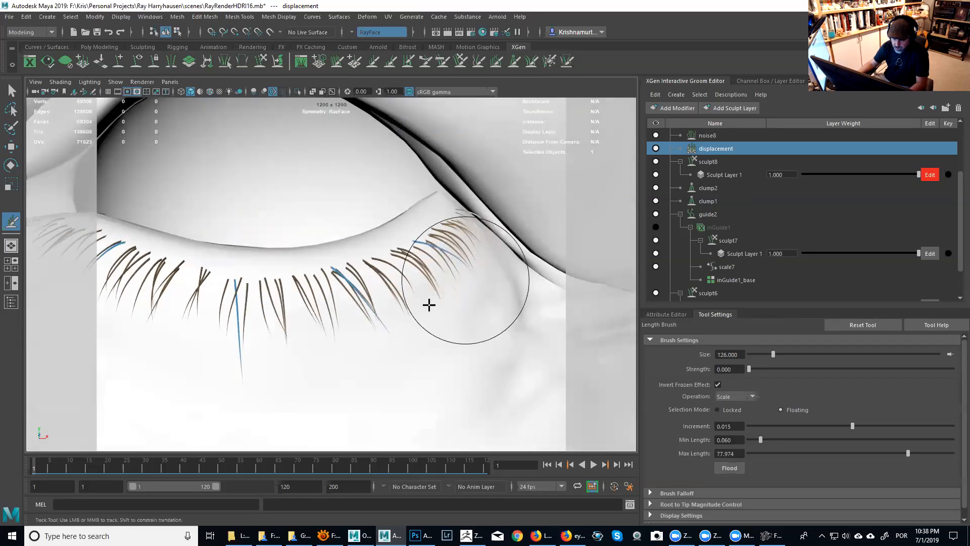
middle_click_drag(386, 315, 539, 329, "alt")
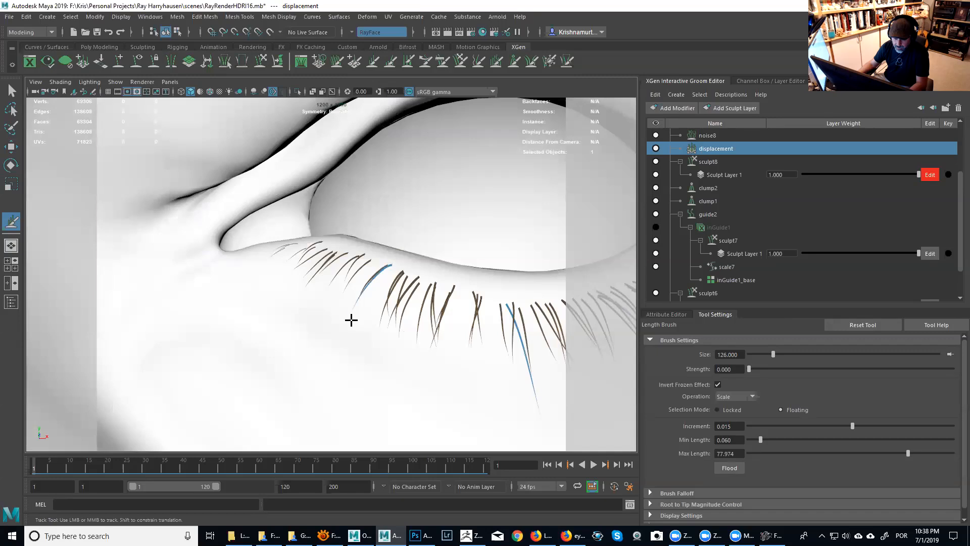
middle_click_drag(329, 288, 404, 278, "alt")
Step: Adjust the length of the frozen lower lashes on the character's right eye with the Length brush
middle_click_drag(177, 280, 375, 301, "alt")
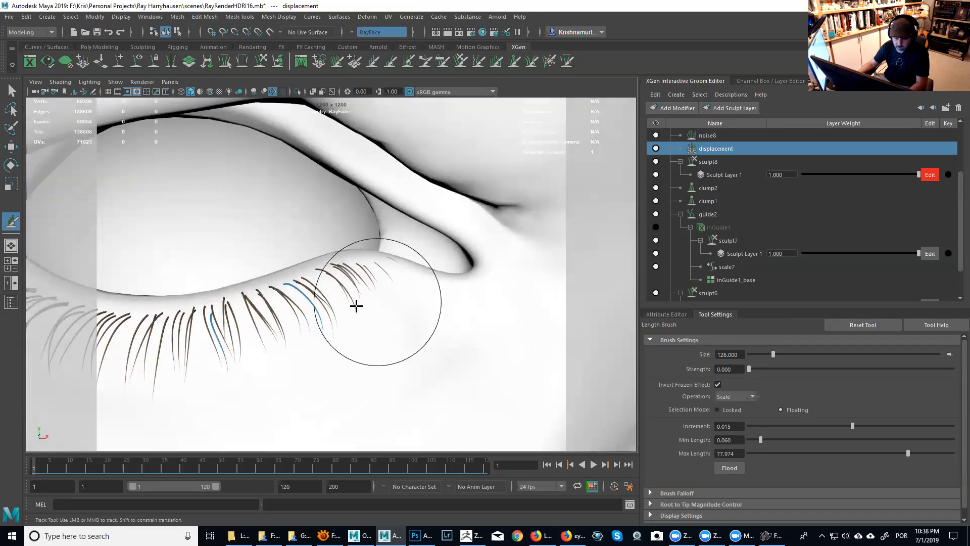
right_click_drag(397, 346, 217, 257, "alt")
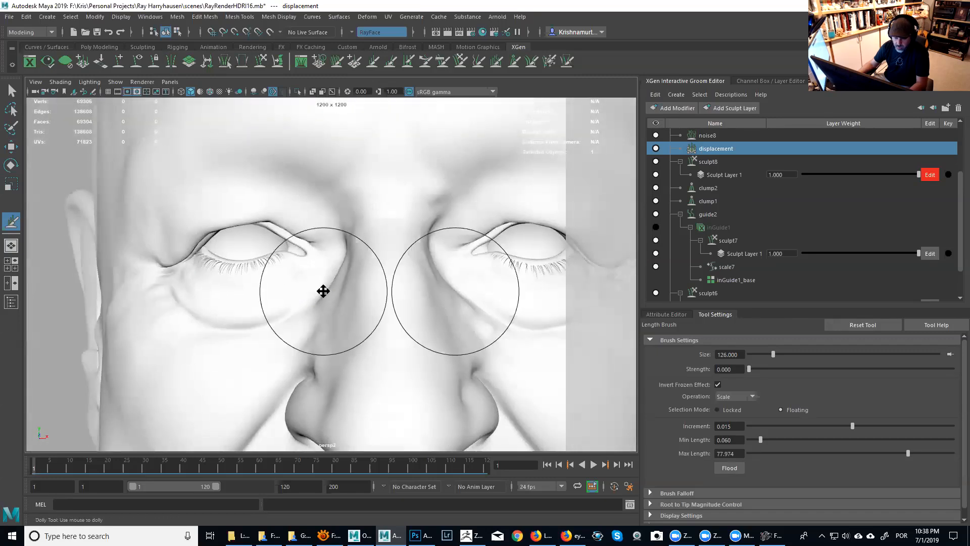
right_click_drag(324, 291, 329, 321, "alt")
middle_click_drag(328, 321, 433, 331, "alt")
right_click_drag(433, 331, 449, 350, "alt")
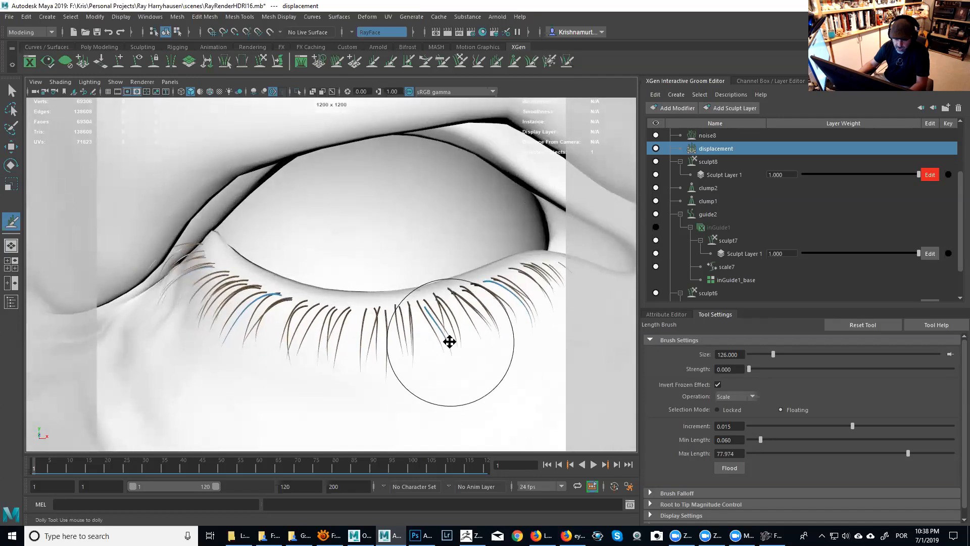
middle_click_drag(449, 341, 454, 310, "alt")
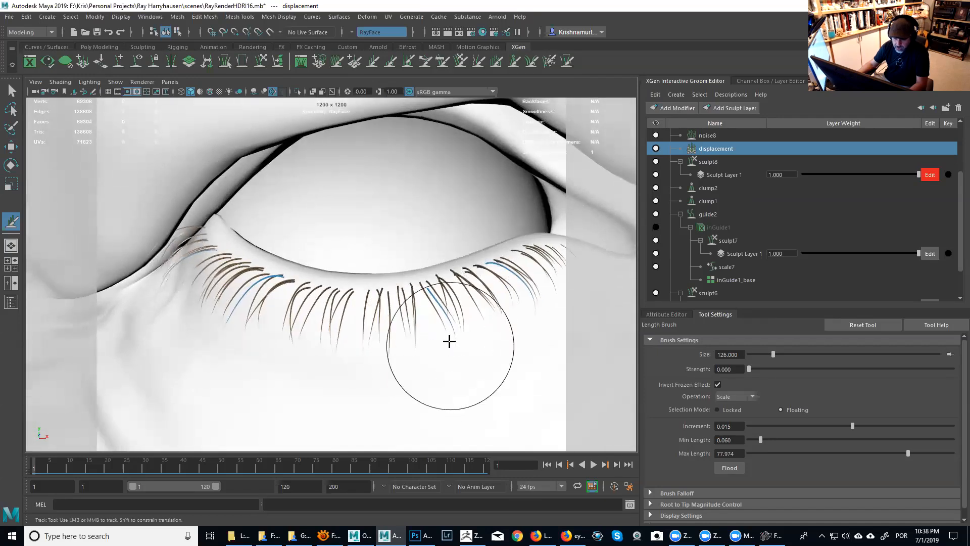
Step: Comb the right eye's frozen lashes from the middle to the inner corner with the Comb brush, enlarged to size 123
left_click(460, 62)
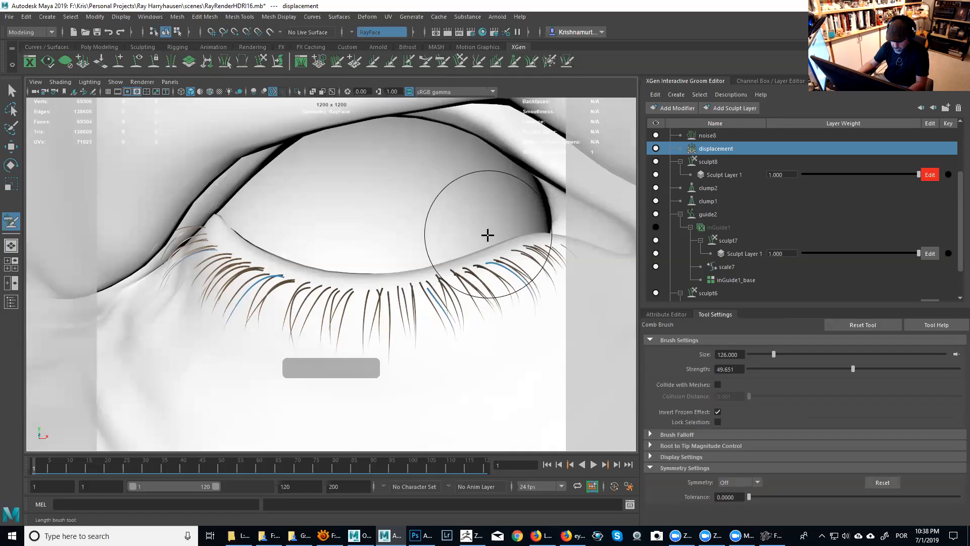
mouse_move(488, 275)
middle_mouse_down("alt")
mouse_move(455, 256)
mouse_move(436, 227)
middle_mouse_up("alt")
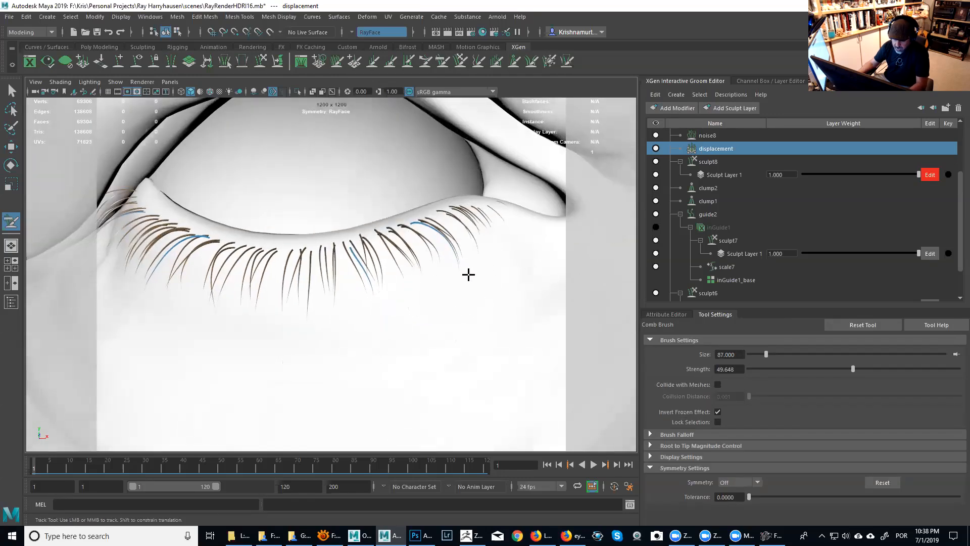
left_click_drag(449, 235, 552, 255, "alt")
middle_click_drag(455, 202, 433, 151, "alt")
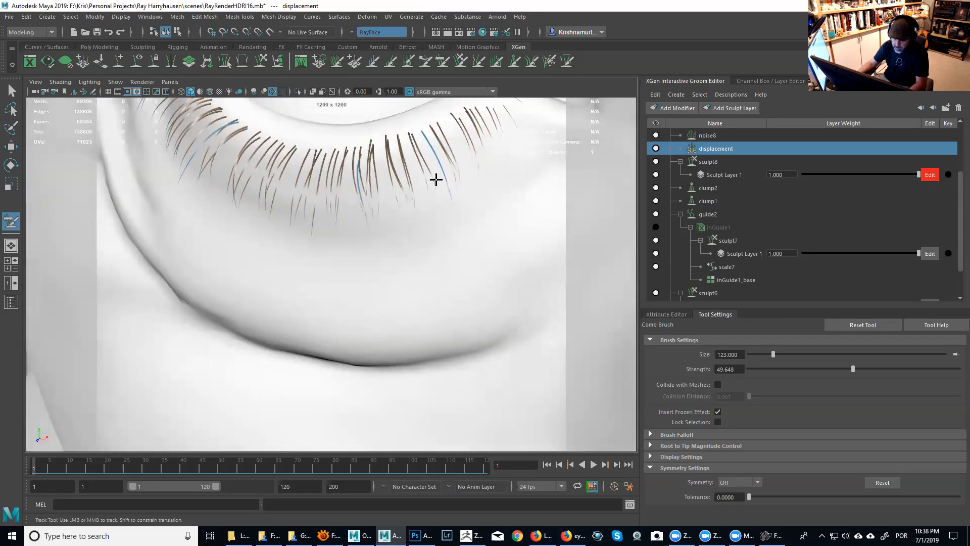
left_click_drag(484, 186, 377, 271, "alt")
middle_click_drag(377, 271, 278, 325, "alt")
mouse_move(277, 325)
left_mouse_down("alt")
mouse_move(277, 372)
mouse_move(297, 342)
left_mouse_up("alt")
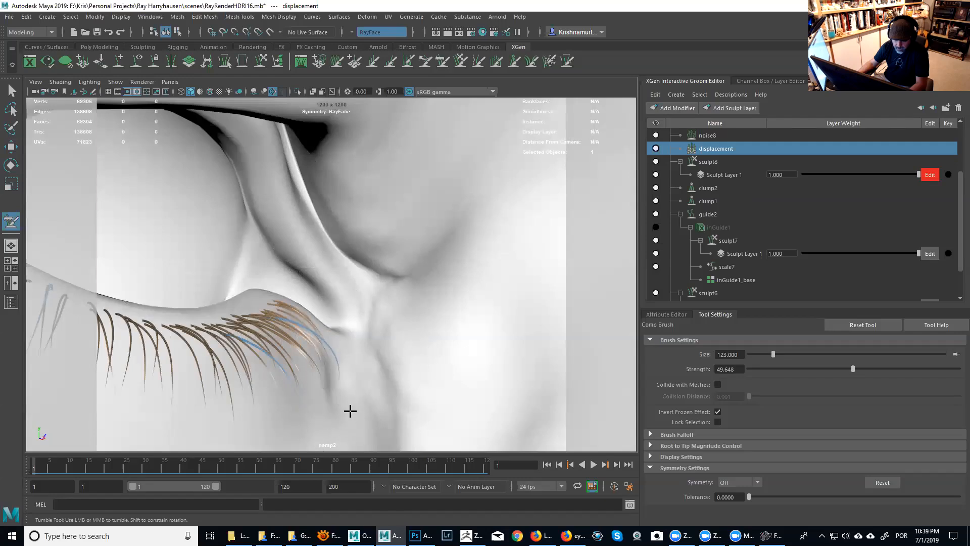
mouse_move(377, 415)
middle_mouse_down("alt")
mouse_move(412, 340)
mouse_move(371, 325)
mouse_move(456, 260)
mouse_move(471, 221)
middle_mouse_up("alt")
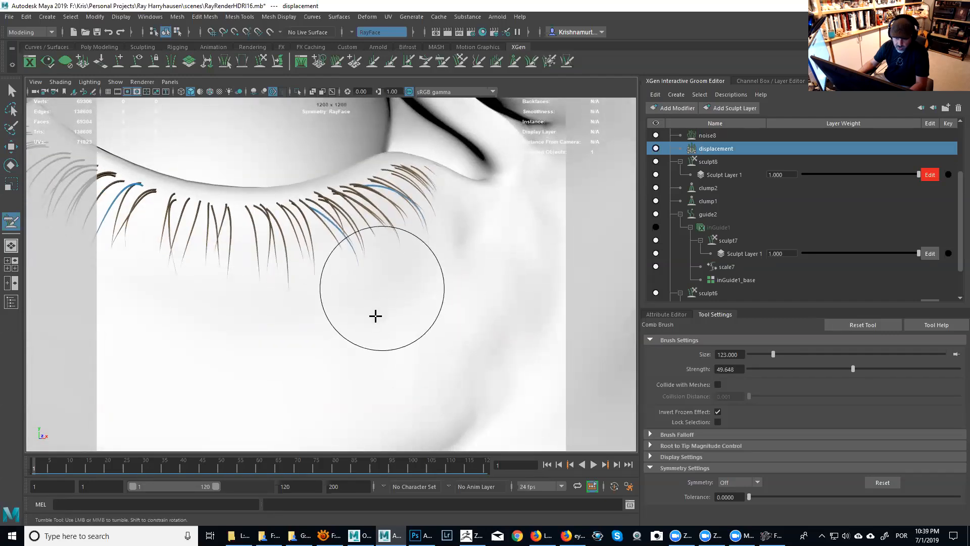
Step: Comb the frozen lower lashes towards the outer corner of the character's right eye, checking their direction from several angles
middle_click_drag(359, 244, 455, 246, "alt")
left_click_drag(324, 225, 350, 227, "alt")
middle_click_drag(374, 233, 464, 240, "alt")
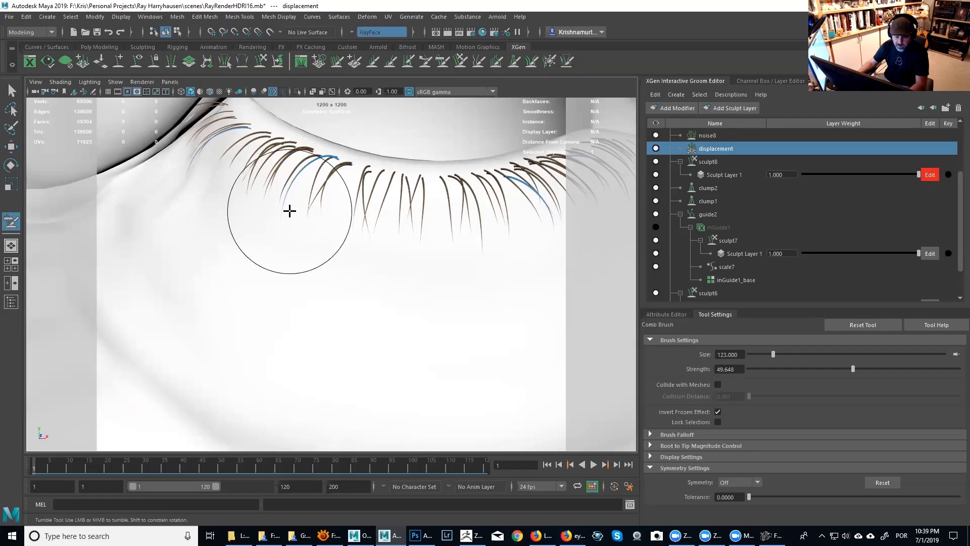
middle_click_drag(288, 210, 298, 243, "alt")
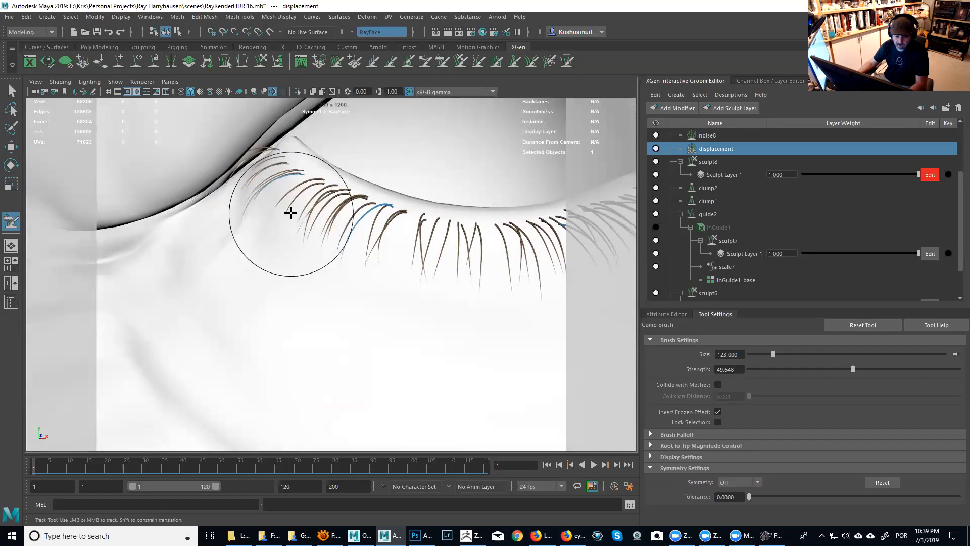
left_click_drag(303, 213, 342, 236, "alt")
right_click_drag(342, 235, 316, 204, "alt")
middle_click_drag(316, 203, 340, 224, "alt")
left_click_drag(340, 224, 396, 279, "alt")
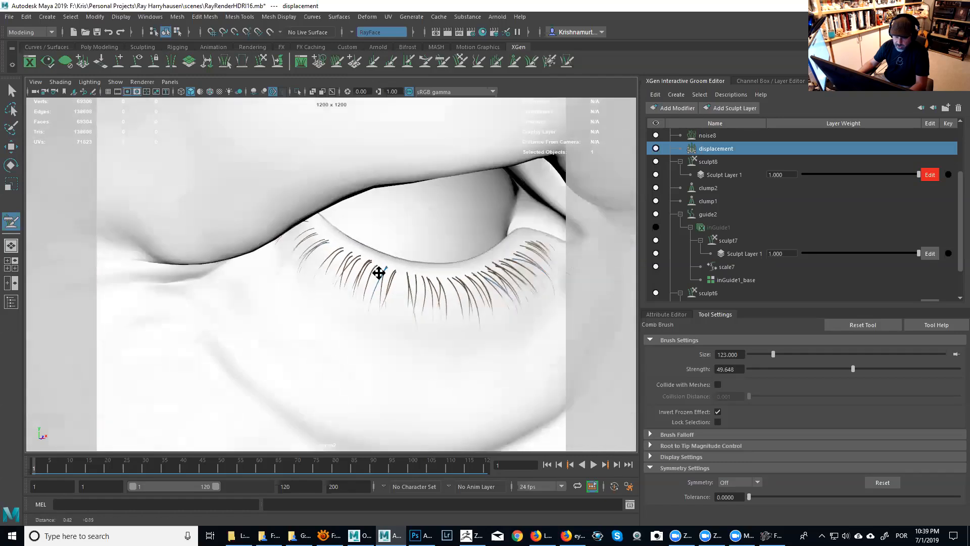
middle_click_drag(396, 280, 341, 282, "alt")
left_click_drag(385, 286, 295, 320, "alt")
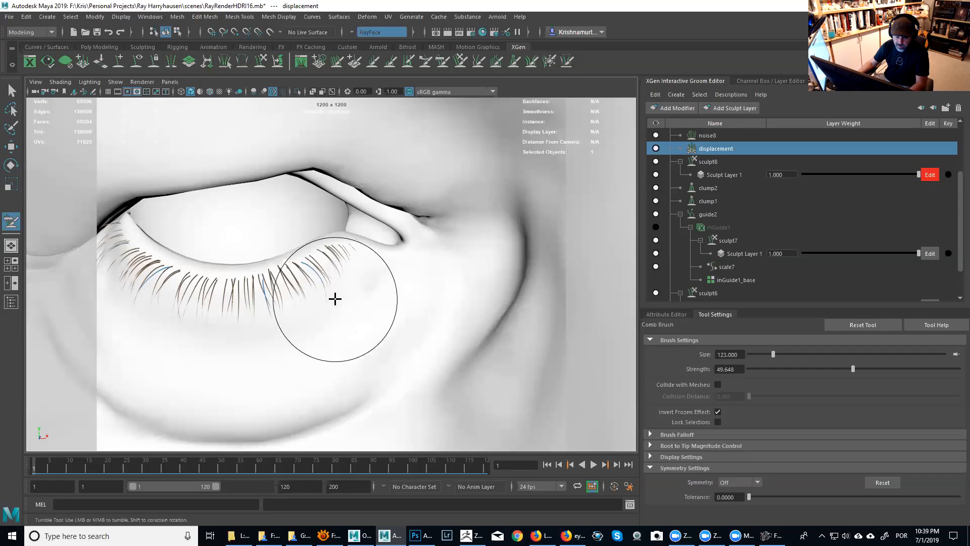
Step: Examine the shape and direction of the combed lower lashes on the character's left eye from the front and side
right_click_drag(380, 310, 298, 253, "alt")
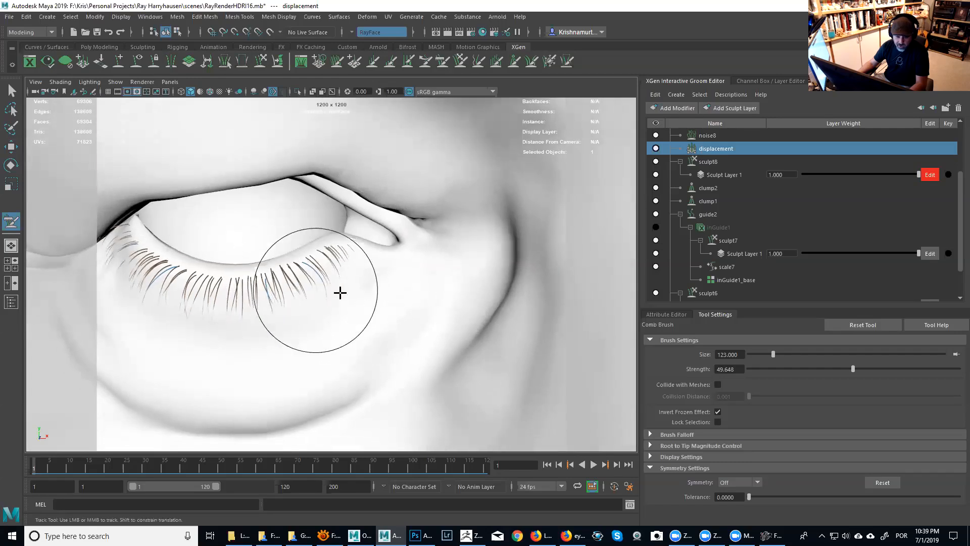
middle_click_drag(413, 307, 204, 304, "alt")
middle_click_drag(511, 289, 172, 286, "alt")
middle_click_drag(424, 286, 303, 286, "alt")
right_click_drag(303, 286, 357, 338, "alt")
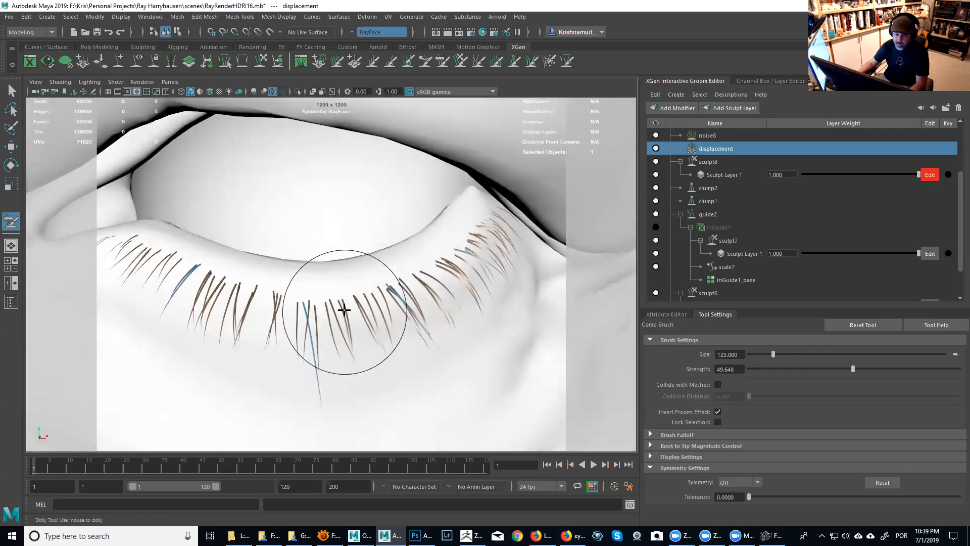
left_click_drag(358, 338, 388, 299, "alt")
middle_click_drag(551, 377, 427, 296, "alt")
mouse_move(344, 267)
left_mouse_down("alt")
mouse_move(379, 274)
mouse_move(331, 259)
left_mouse_up("alt")
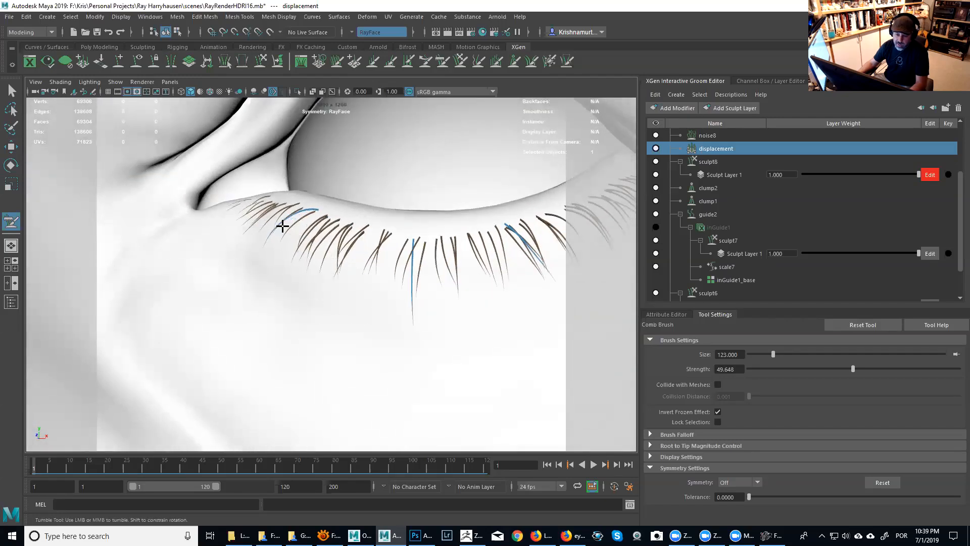
middle_click_drag(399, 284, 376, 261, "alt")
left_click_drag(499, 234, 399, 240, "alt")
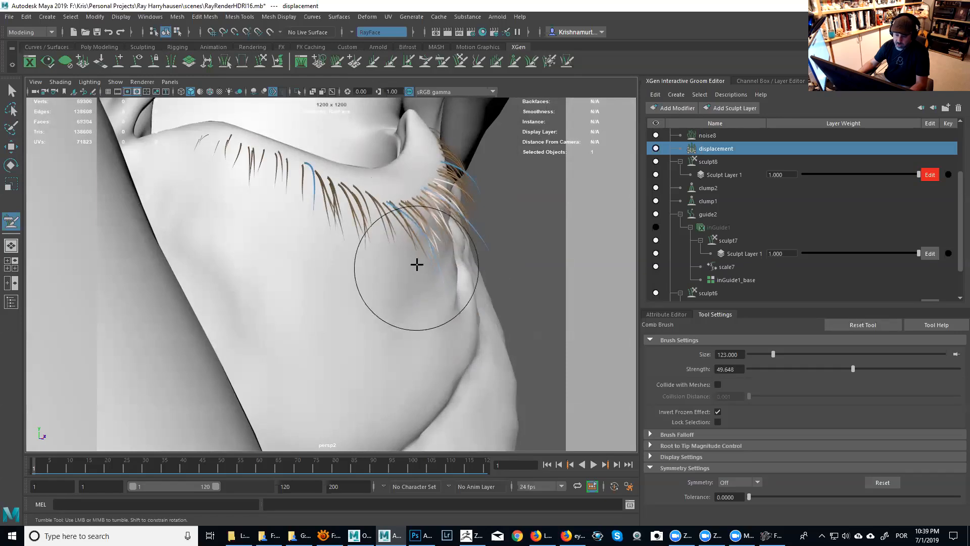
left_click_drag(476, 300, 495, 313, "alt")
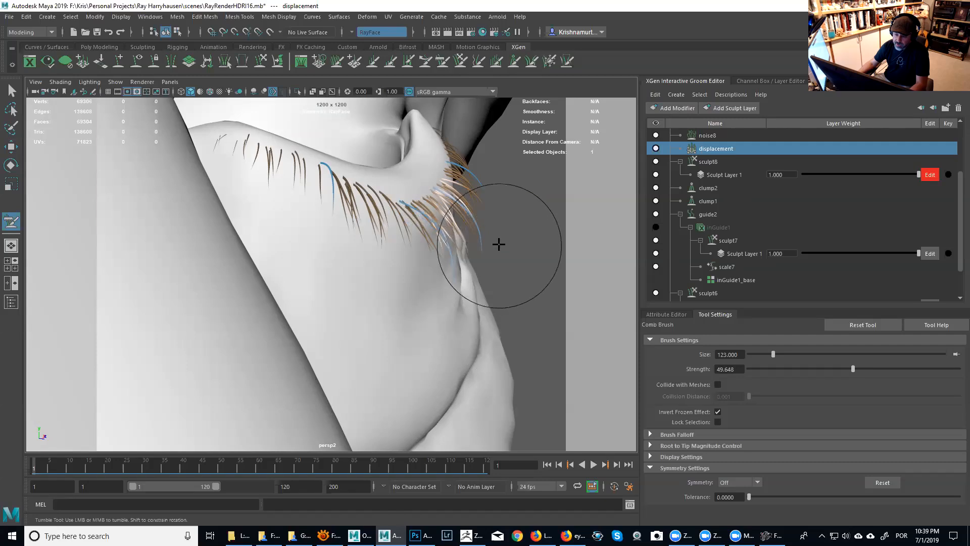
left_click_drag(511, 274, 468, 199, "alt")
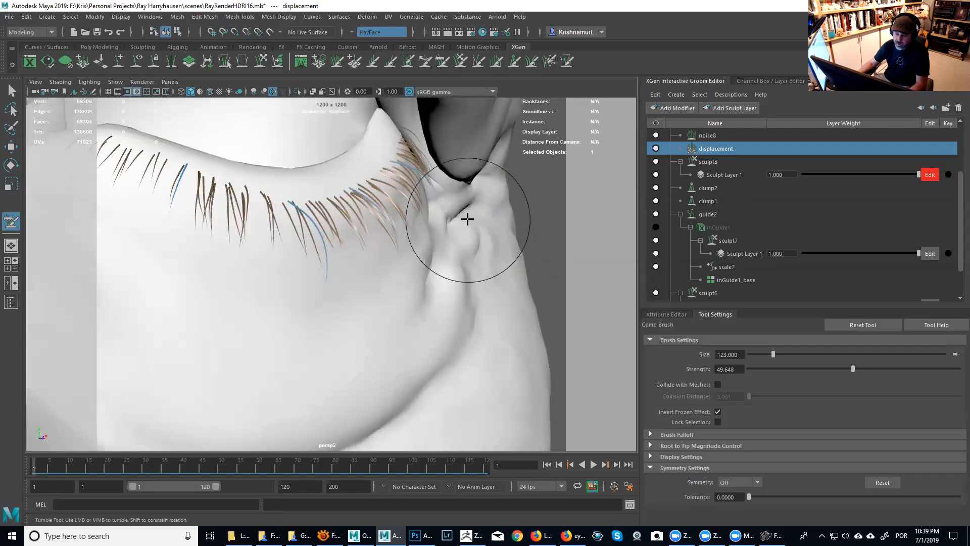
middle_click_drag(465, 217, 535, 247, "alt")
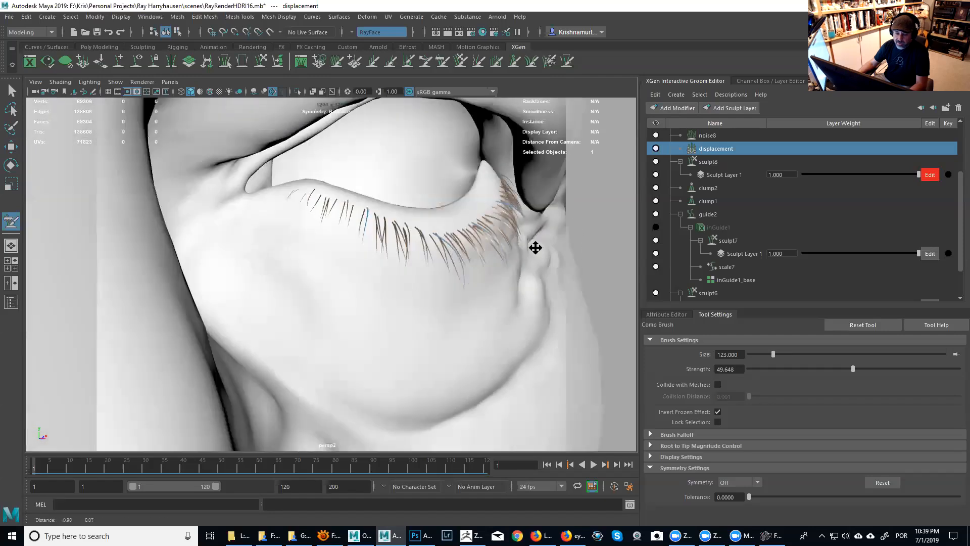
left_click_drag(536, 247, 483, 279, "alt")
mouse_move(483, 279)
middle_mouse_down("alt")
mouse_move(505, 283)
mouse_move(498, 276)
middle_mouse_up("alt")
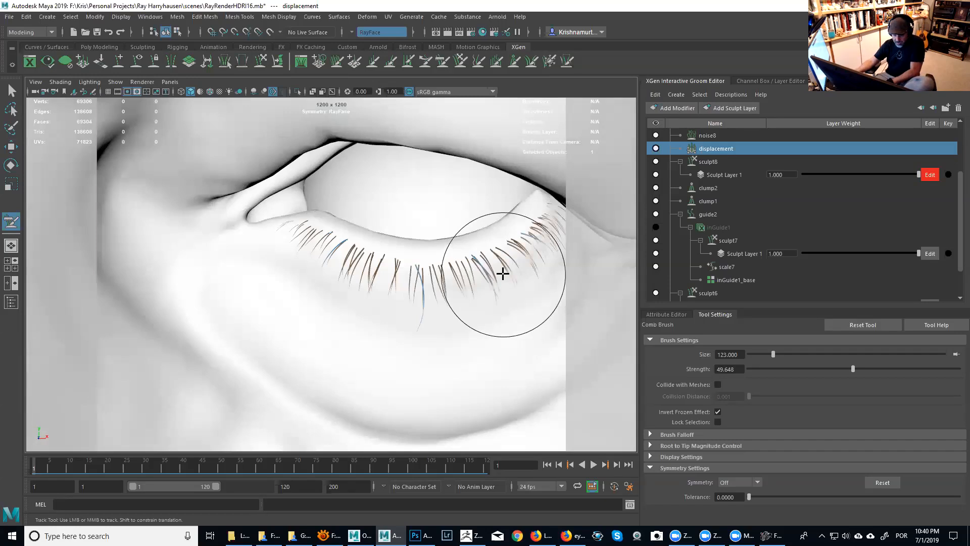
Step: Compare the lower lashes of both eyes for matching length and direction
right_click_drag(483, 295, 409, 277, "alt")
middle_click_drag(409, 277, 500, 269, "alt")
left_click_drag(395, 310, 336, 308, "alt")
middle_click_drag(336, 308, 563, 328, "alt")
left_click_drag(366, 322, 359, 323, "alt")
middle_click_drag(374, 323, 333, 313, "alt")
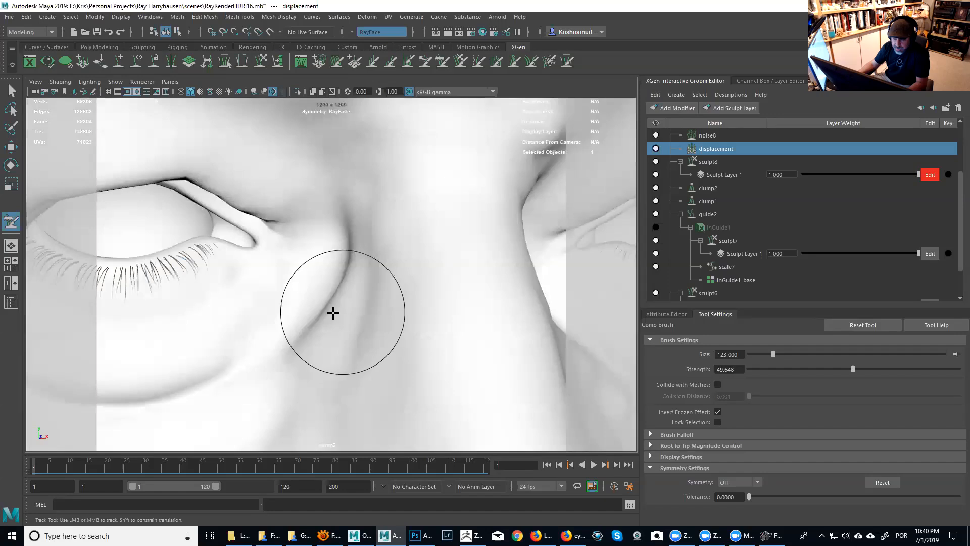
middle_click_drag(414, 311, 344, 310, "alt")
right_click_drag(345, 310, 346, 275, "alt")
middle_click_drag(378, 267, 277, 244, "alt")
left_click_drag(385, 249, 369, 244, "alt")
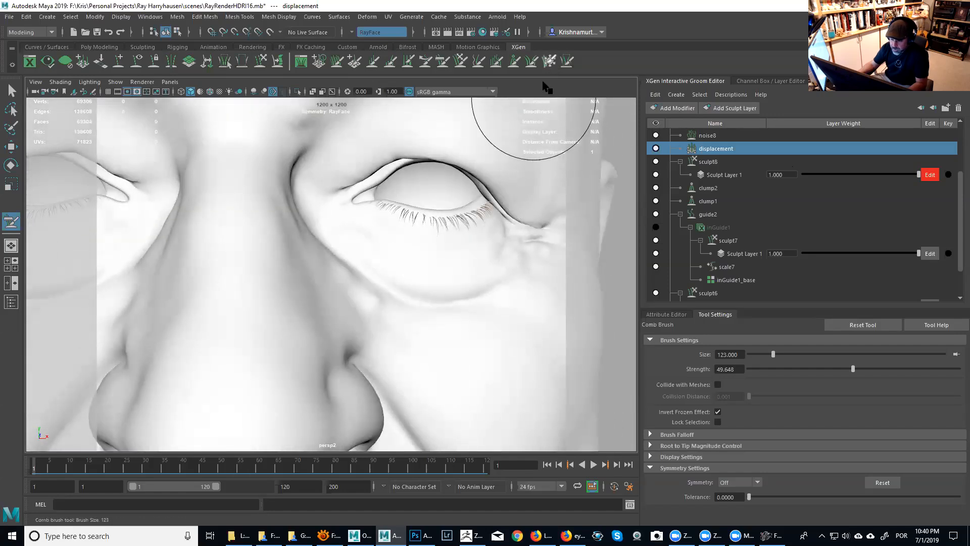
Step: Unfreeze all the lower lashes using the Freeze brush
left_click(550, 61)
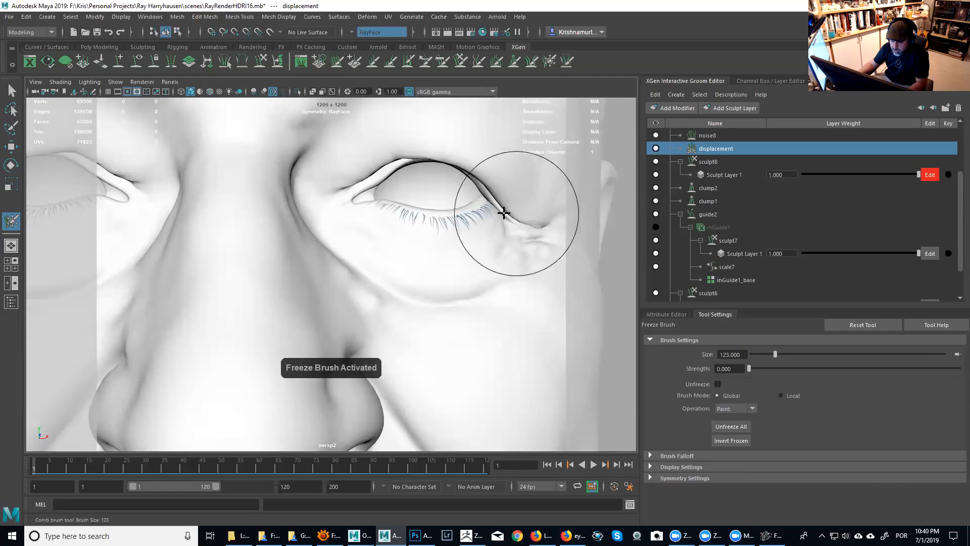
middle_click_drag(419, 301, 634, 324, "alt")
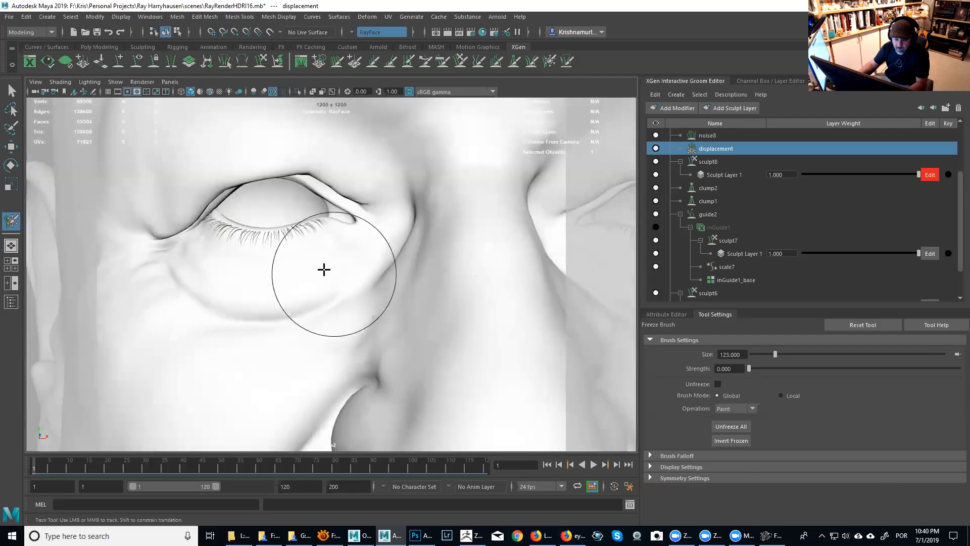
middle_click_drag(477, 303, 115, 284, "alt")
right_click_drag(258, 301, 321, 336, "alt")
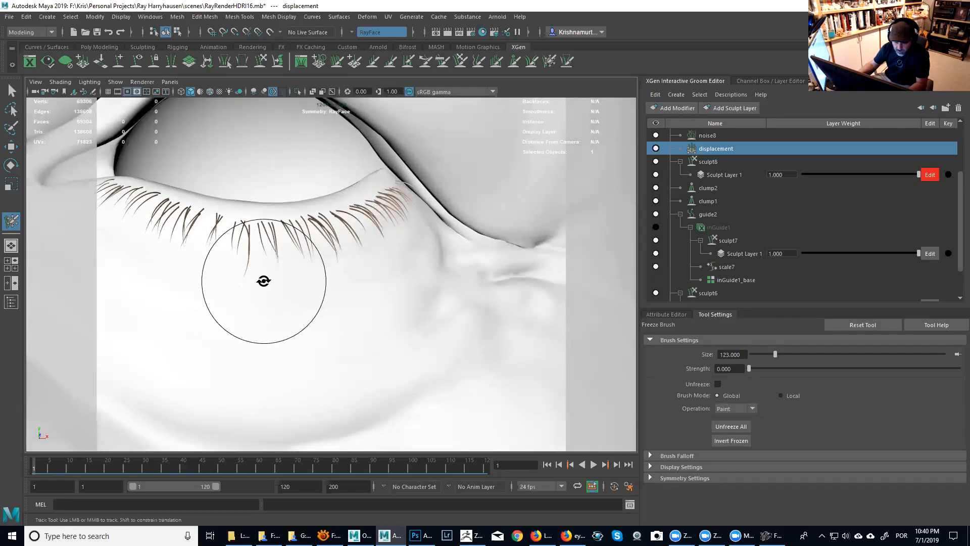
left_click_drag(264, 281, 277, 289, "alt")
middle_click_drag(323, 297, 326, 254, "alt")
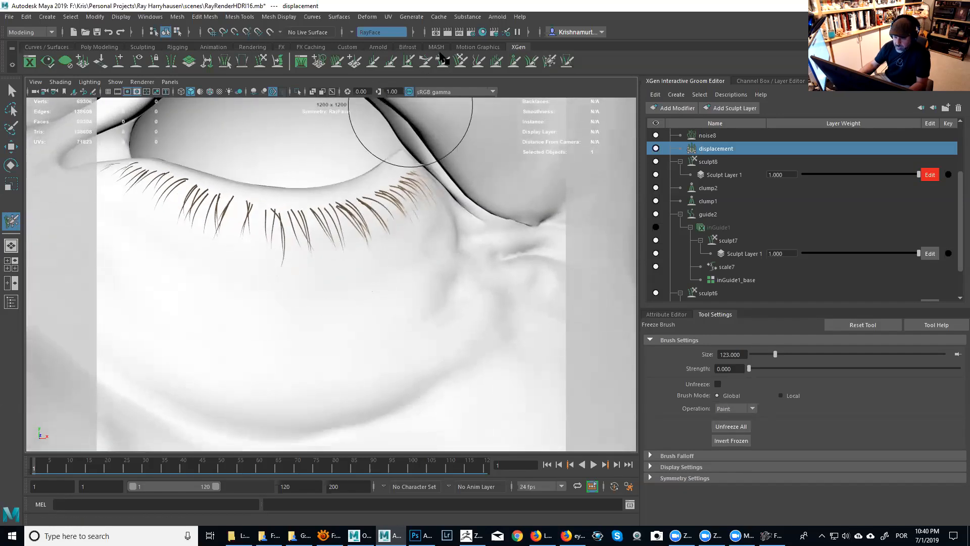
Step: Switch back to the Comb brush and turn off Invert Frozen Effect
left_click(443, 62)
left_click_drag(451, 229, 472, 235, "alt")
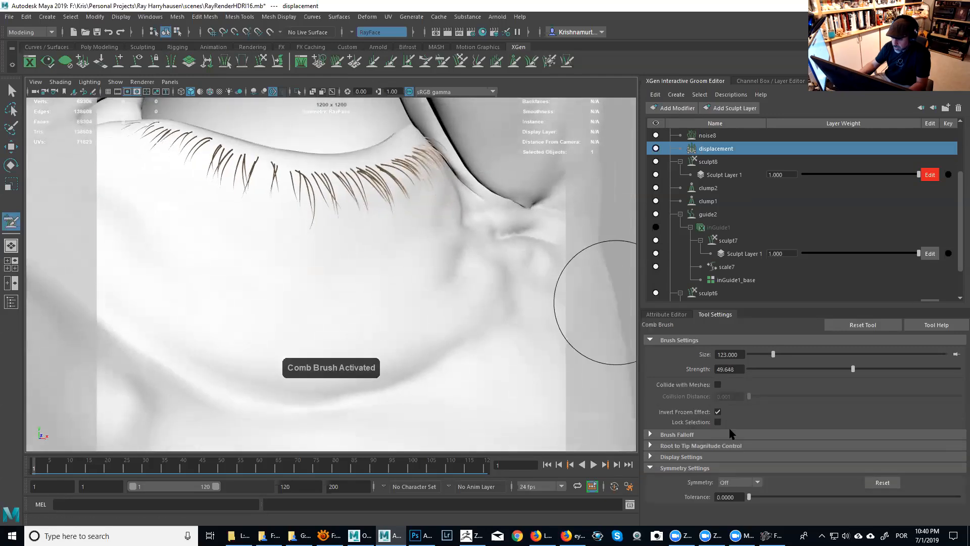
left_click(717, 412)
mouse_move(411, 264)
left_mouse_down("alt")
mouse_move(350, 268)
mouse_move(404, 266)
mouse_move(431, 230)
mouse_move(368, 249)
mouse_move(433, 223)
mouse_move(450, 195)
mouse_move(496, 189)
mouse_move(430, 204)
mouse_move(384, 267)
mouse_move(338, 262)
mouse_move(223, 218)
mouse_move(223, 191)
mouse_move(277, 213)
mouse_move(379, 216)
mouse_move(374, 244)
mouse_move(431, 241)
mouse_move(384, 232)
left_mouse_up("alt")
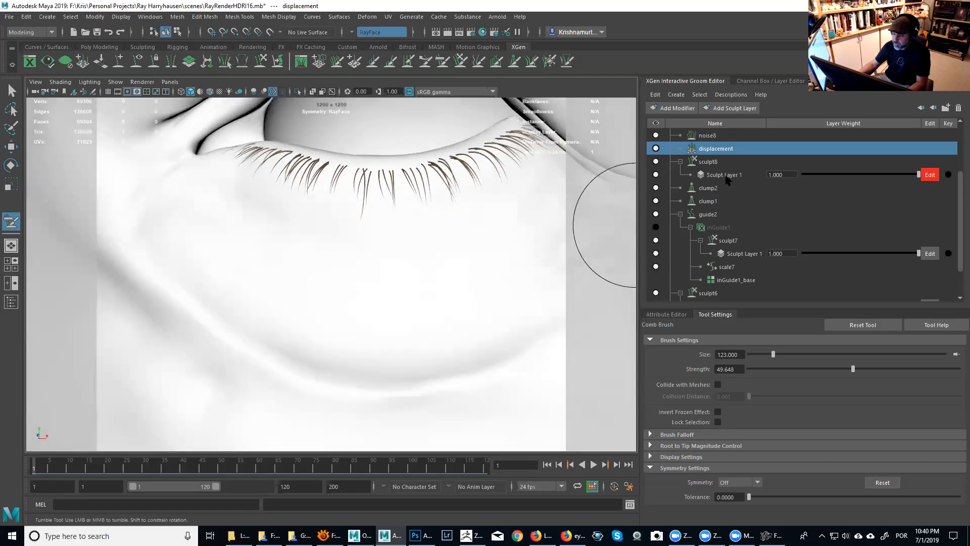
Step: Disable the noise8 and displacement modifiers of LowerLashes to compare their effect on the lashes, and re-enable both
scroll(956, 219, "up", 3)
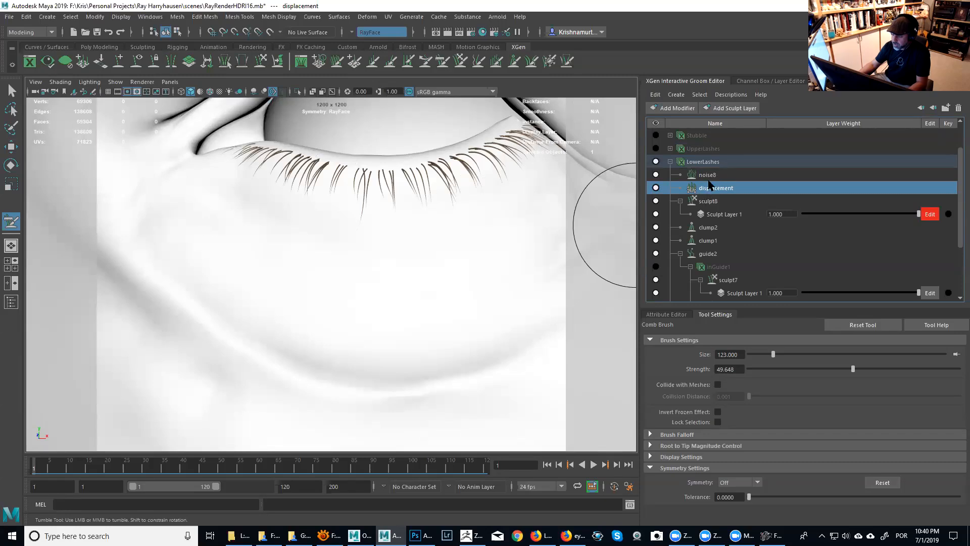
mouse_move(480, 206)
left_mouse_down("alt")
mouse_move(487, 219)
mouse_move(559, 190)
mouse_move(444, 220)
mouse_move(562, 188)
mouse_move(555, 259)
left_mouse_up("alt")
left_click_drag(503, 199, 613, 247, "alt")
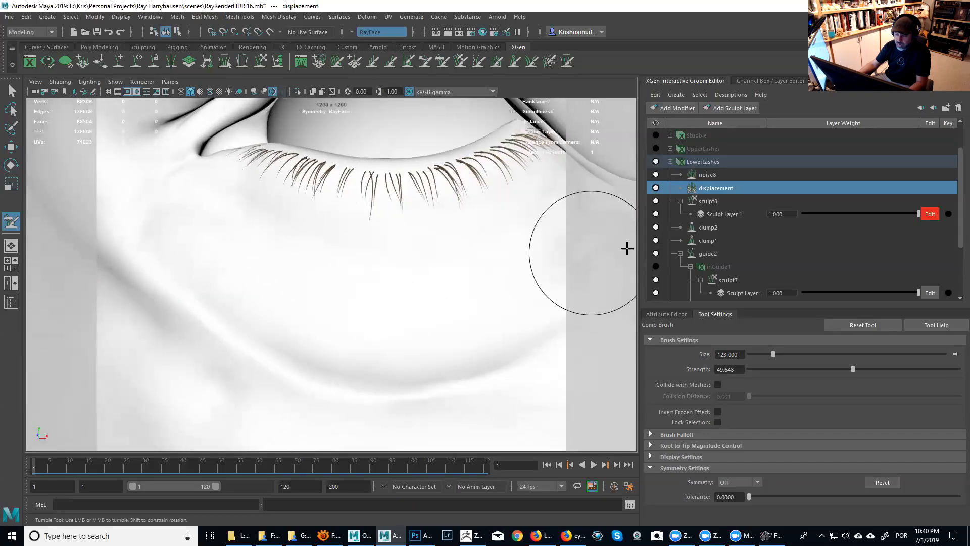
left_click(655, 174)
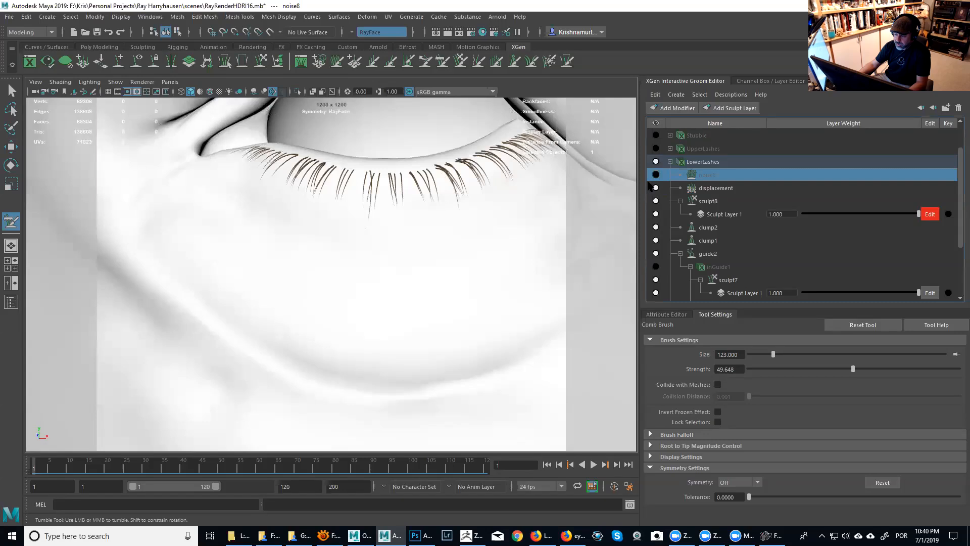
left_click(656, 188)
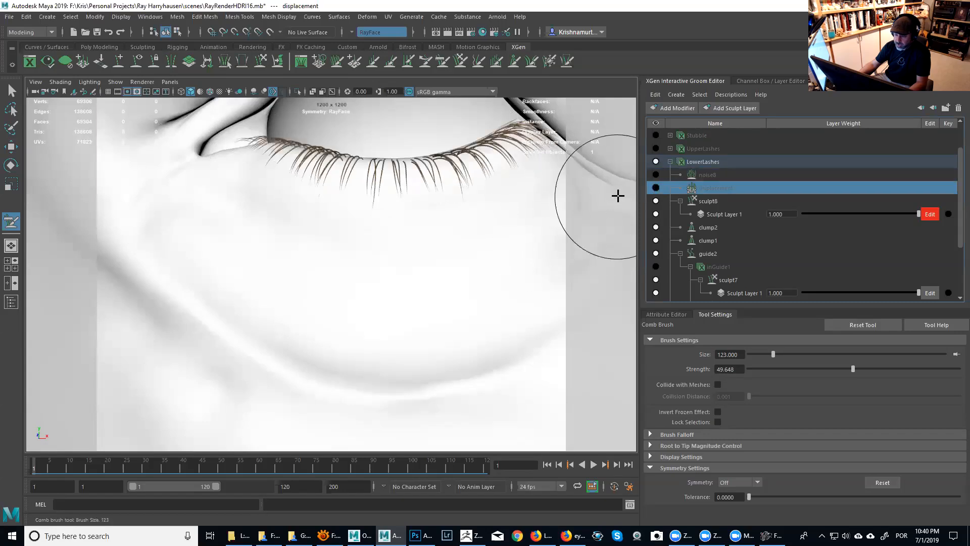
left_click_drag(452, 228, 478, 262, "alt")
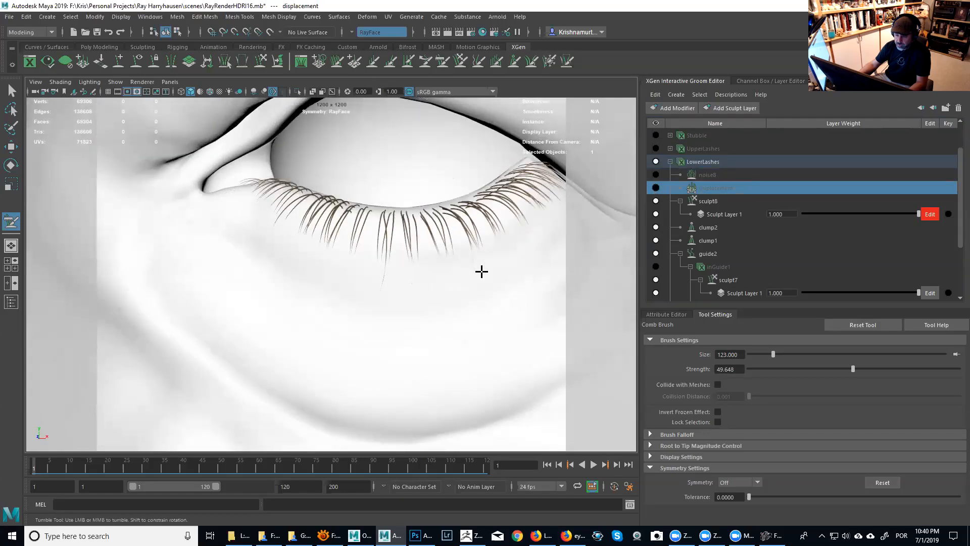
left_click(656, 188)
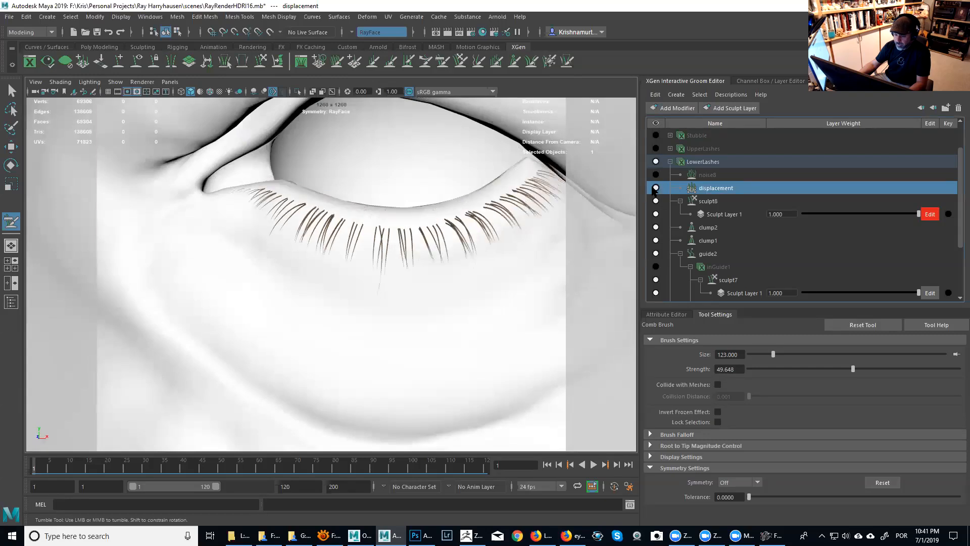
left_click(655, 175)
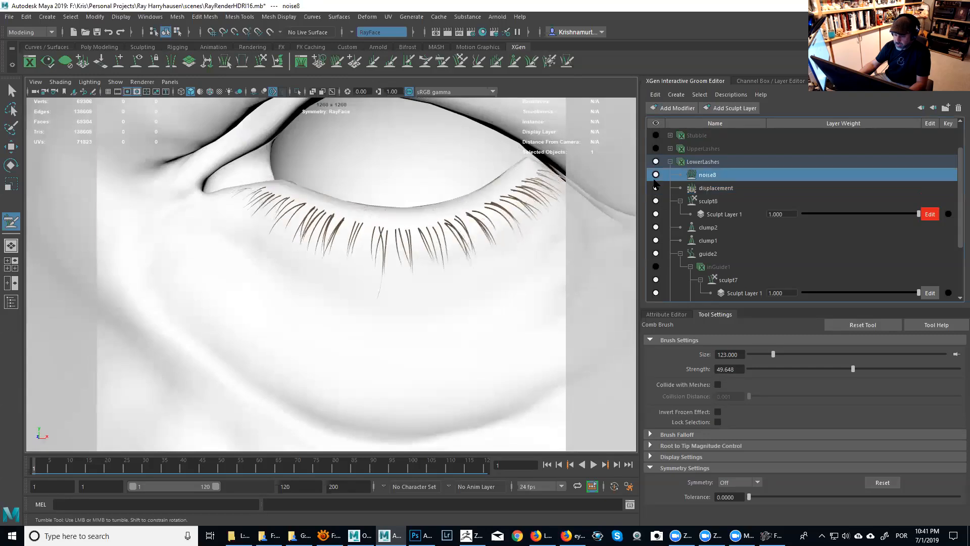
Step: Set the Base value of the LowerLashes displacement modifier to 0.025
left_click(706, 189)
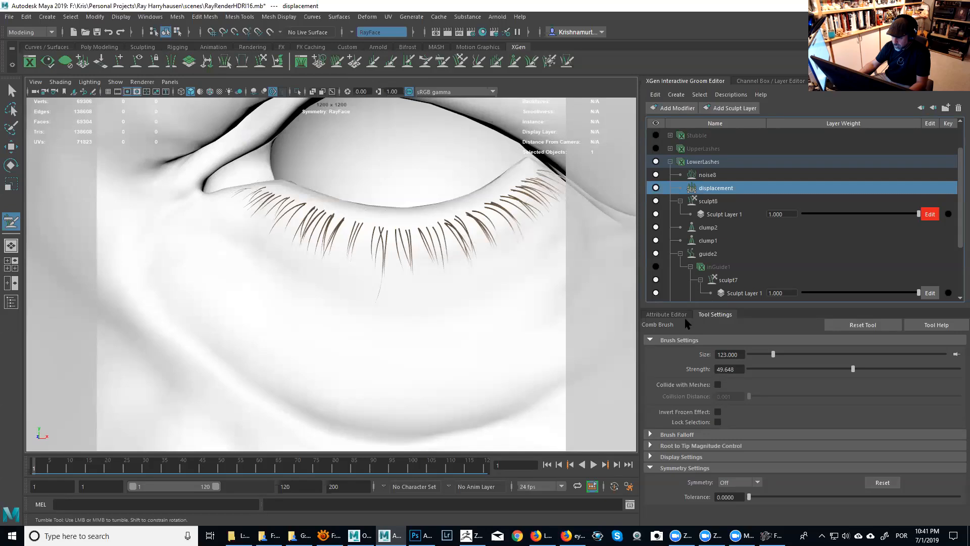
left_click(666, 314)
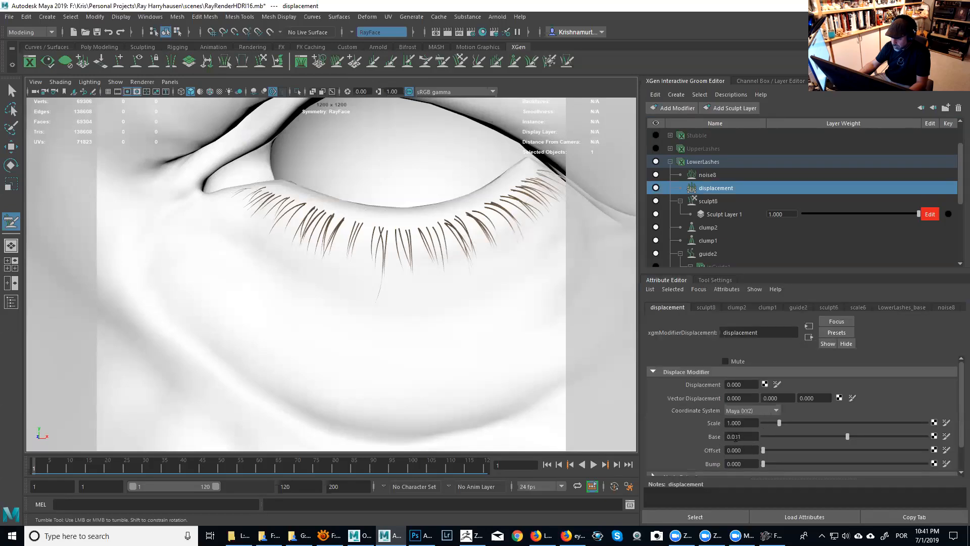
type("25")
key("Return")
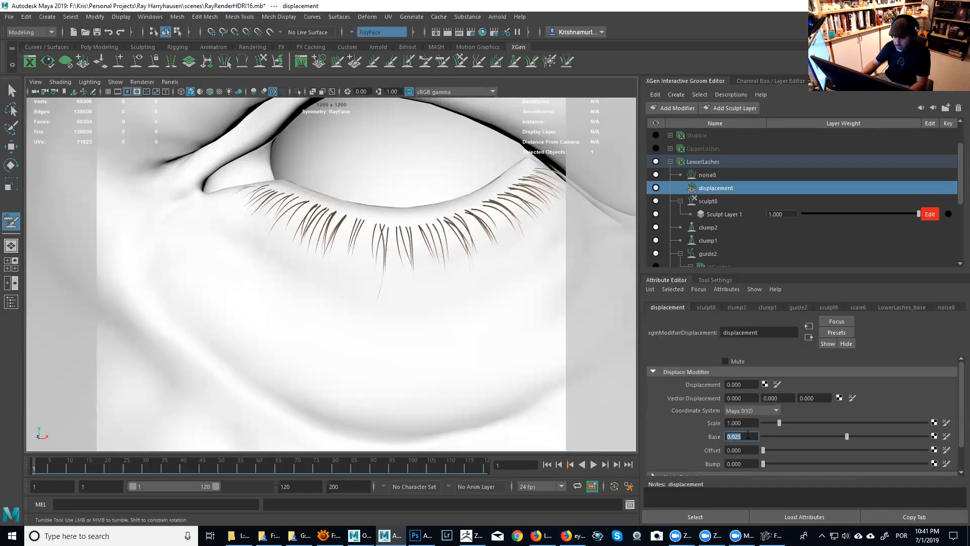
Step: Check how the lower lashes sit along the eyelids of both eyes with the new displacement base, close up and at face distance
scroll(448, 358, "down", 3)
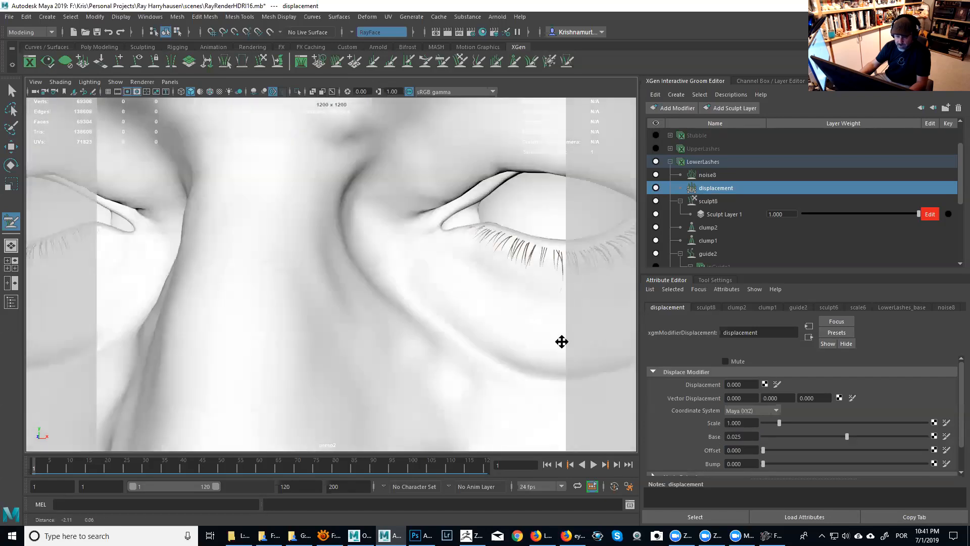
middle_click_drag(554, 340, 505, 300, "alt")
scroll(505, 300, "up", 6)
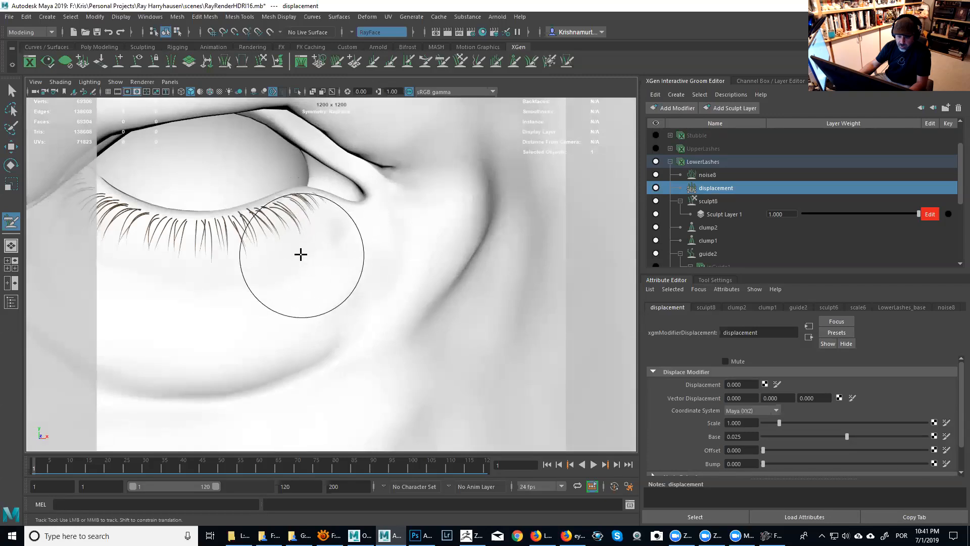
left_click_drag(411, 271, 341, 239, "alt")
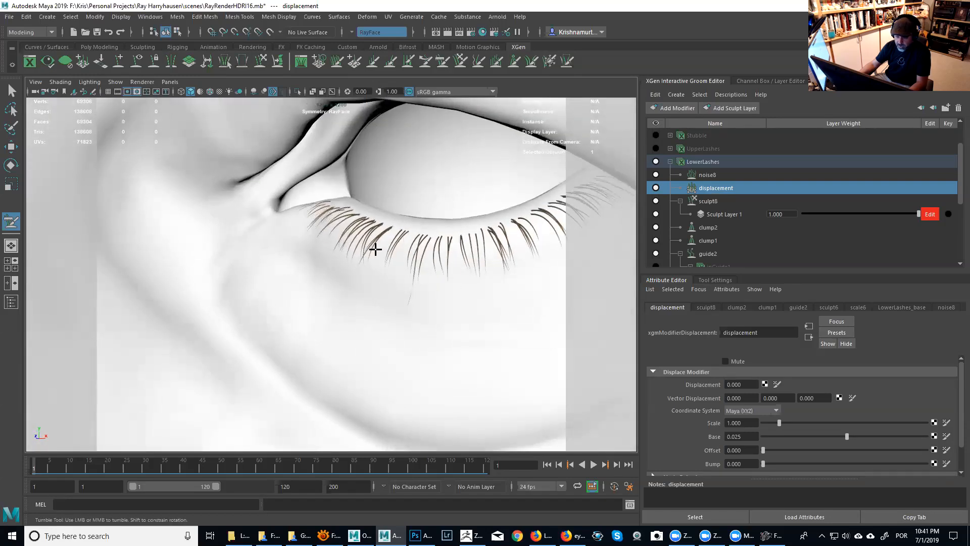
left_click_drag(395, 255, 469, 274, "alt")
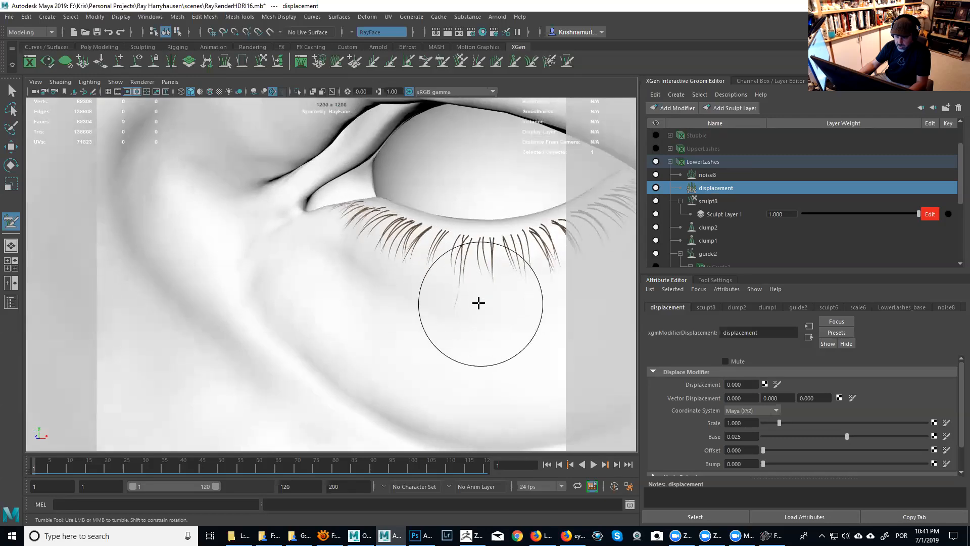
right_click_drag(507, 306, 445, 262, "alt")
left_click_drag(445, 263, 456, 249, "alt")
middle_click_drag(458, 252, 508, 245, "alt")
left_click_drag(506, 253, 398, 266, "alt")
right_click_drag(398, 266, 377, 337, "alt")
mouse_move(376, 337)
left_mouse_down("alt")
mouse_move(411, 313)
mouse_move(493, 219)
left_mouse_up("alt")
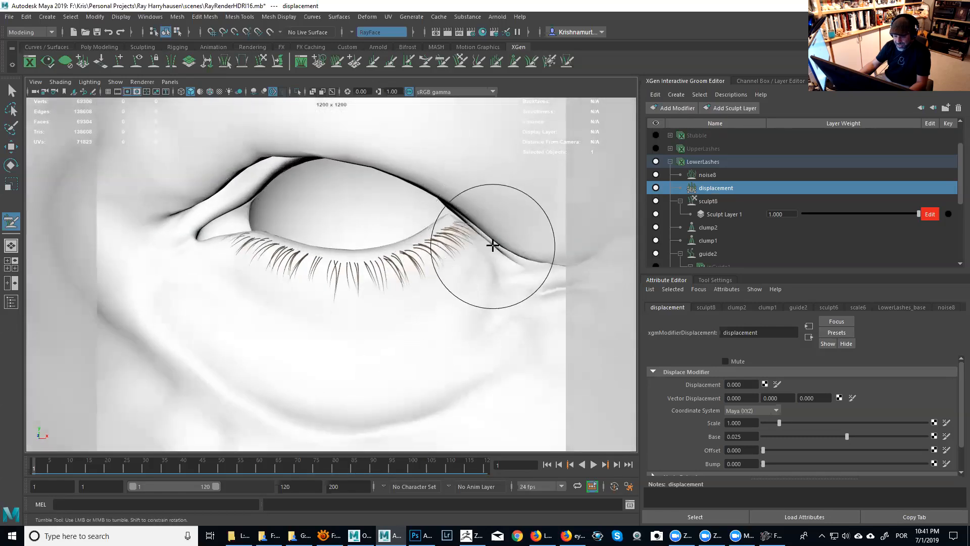
mouse_move(484, 265)
left_mouse_down("alt")
mouse_move(494, 288)
mouse_move(459, 299)
mouse_move(399, 277)
mouse_move(494, 282)
left_mouse_up("alt")
right_click_drag(494, 281, 420, 251, "alt")
middle_click_drag(420, 251, 464, 249, "alt")
right_click_drag(455, 256, 481, 277, "alt")
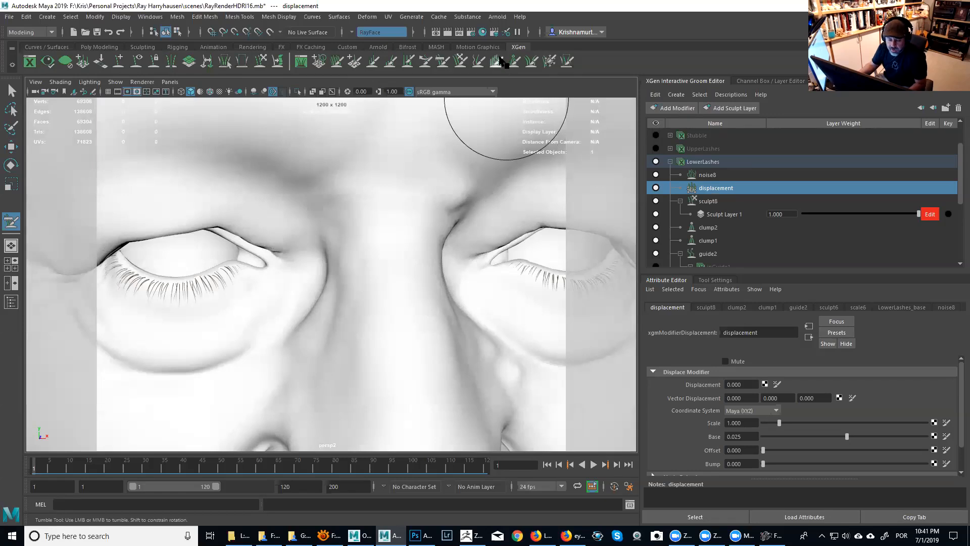
Step: Assign the HAIR material to the LowerLashes description from the Hypershade and display the HAIR material's attributes
left_click(11, 90)
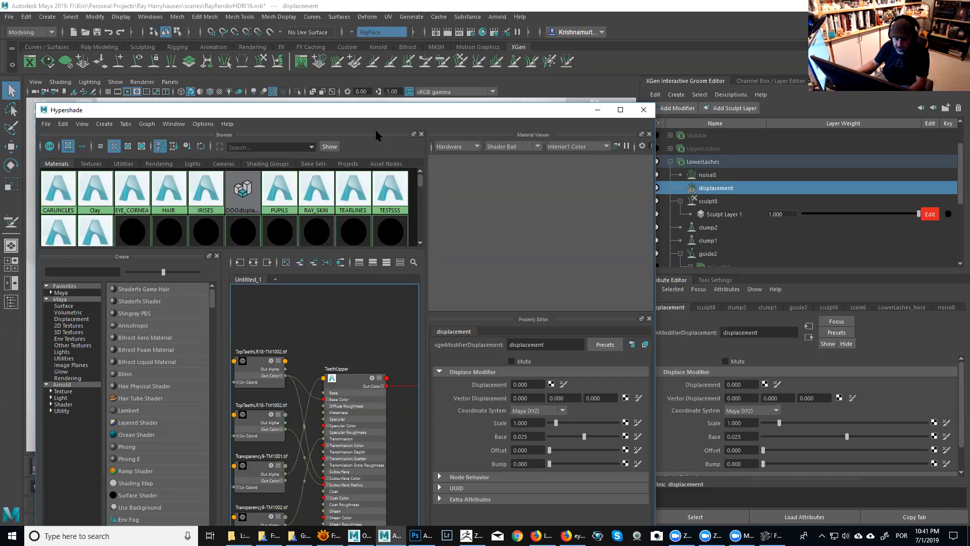
left_click_drag(468, 117, 464, 124)
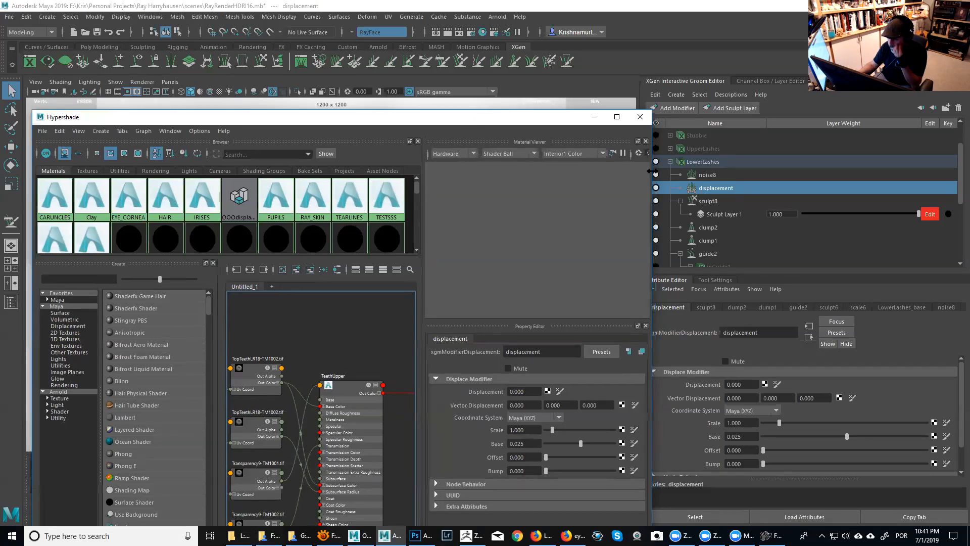
left_click(703, 162)
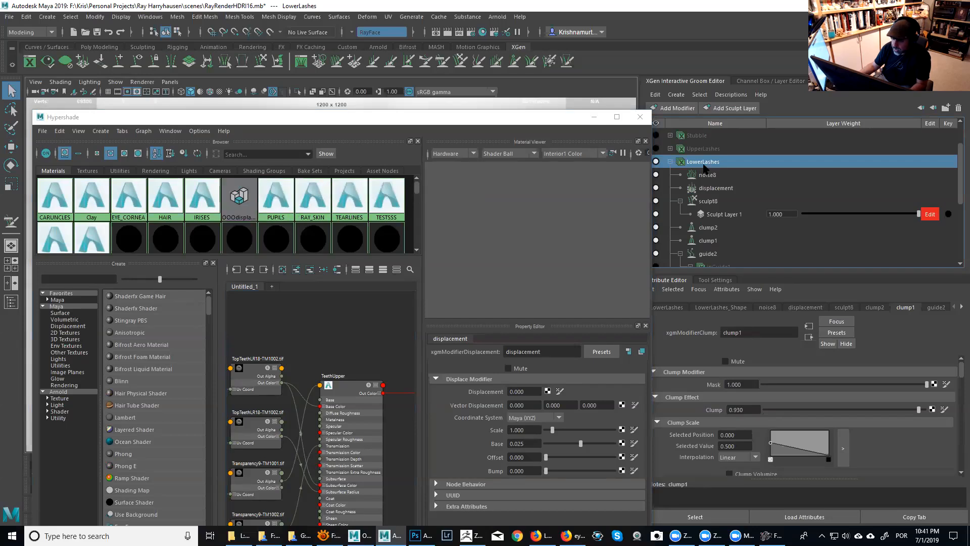
right_click(170, 203)
right_click(170, 200)
left_click(167, 175)
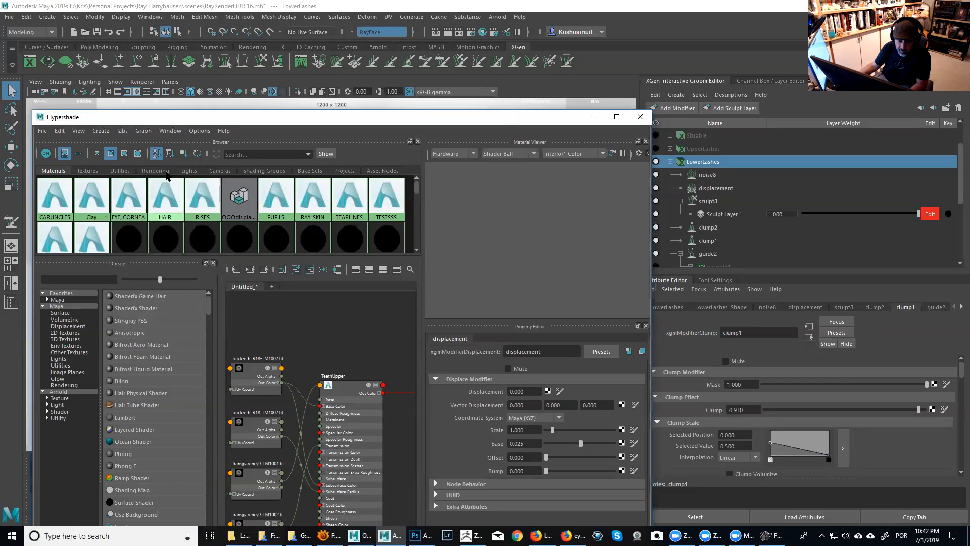
left_click(170, 202)
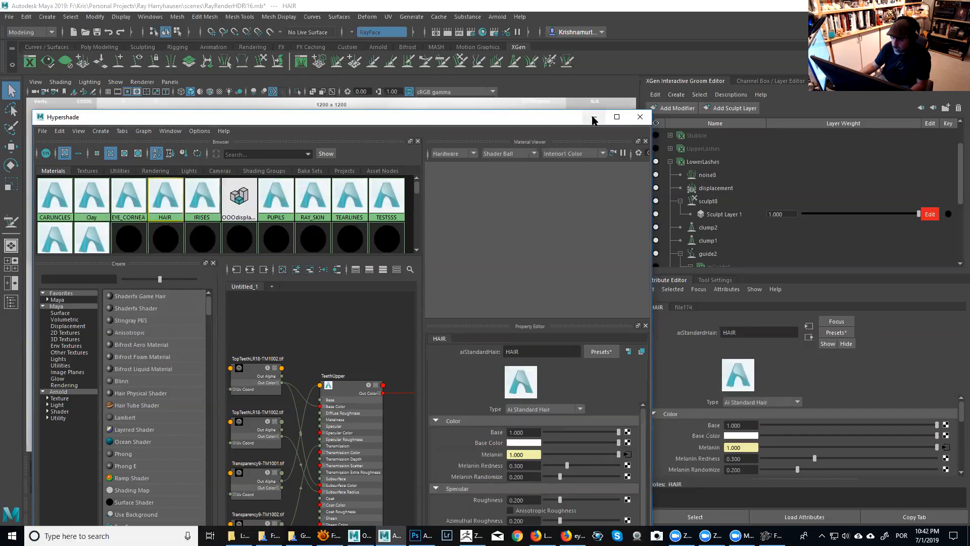
left_click_drag(562, 124, 705, 60)
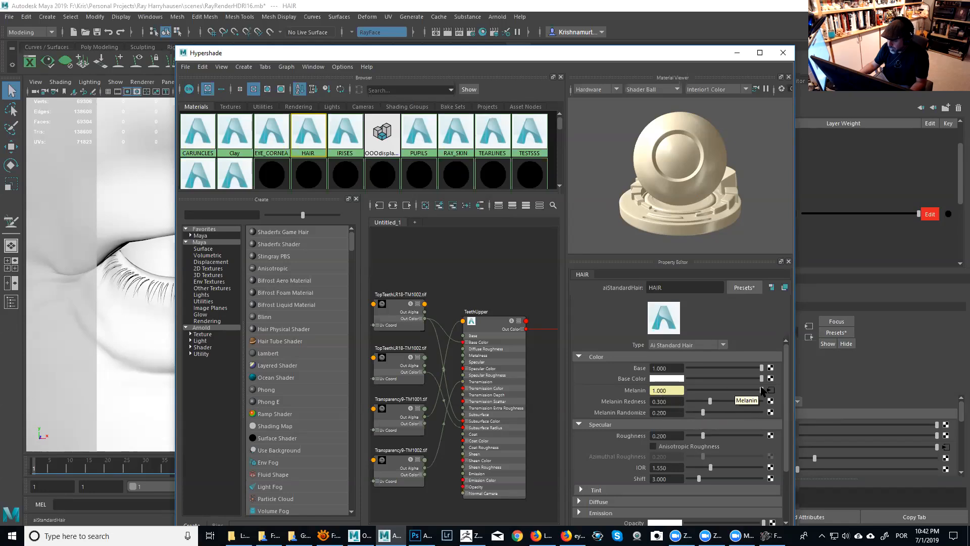
Step: Switch to ZBrush, isolate the RayHairMelanin20 subtool with the Flat Color material, and inspect its painted melanin map around the face
left_click(471, 535)
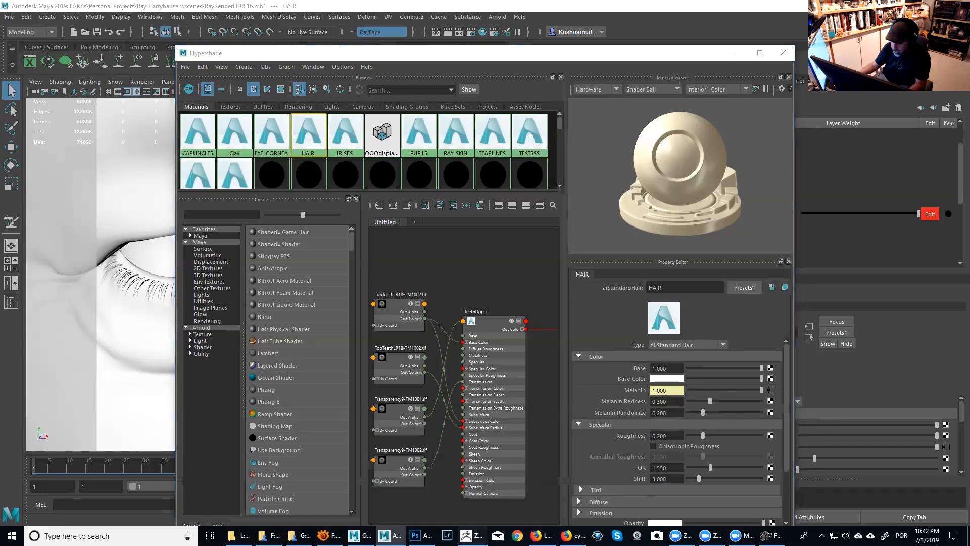
left_click(880, 435)
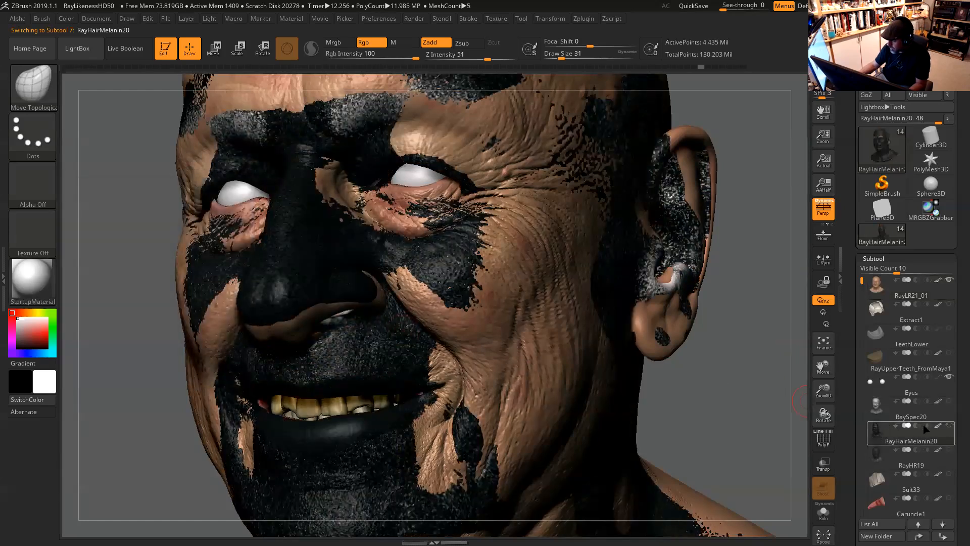
key("shift")
left_click(949, 426, "shift")
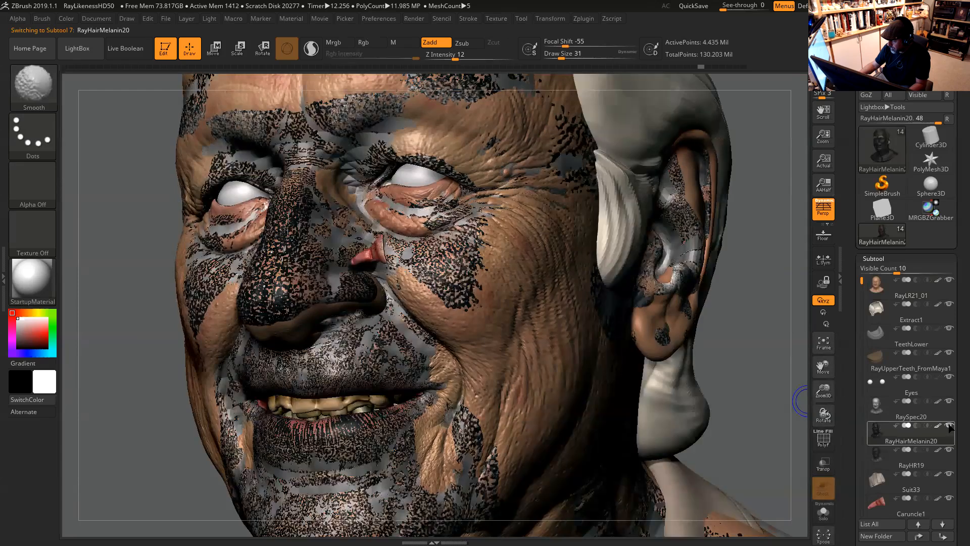
left_click(949, 426, "shift")
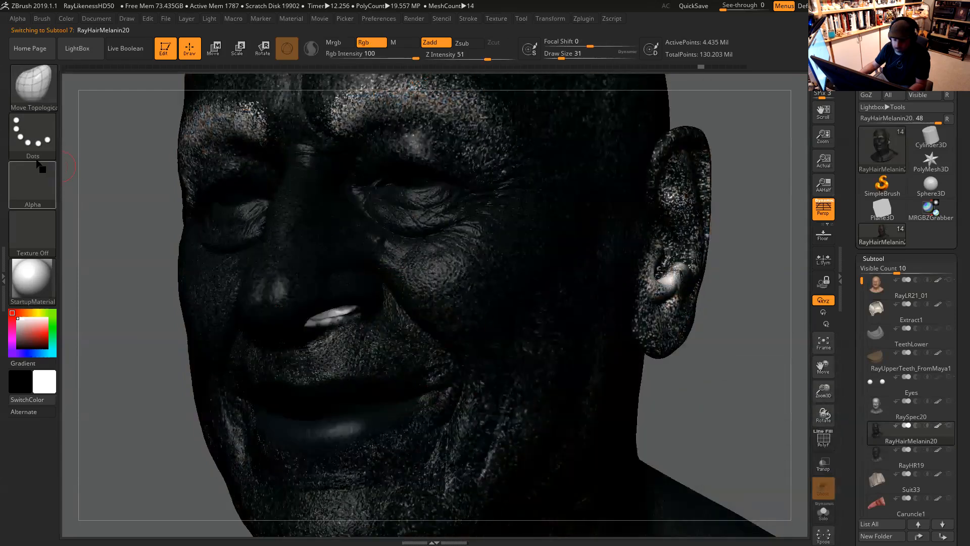
left_click(46, 276)
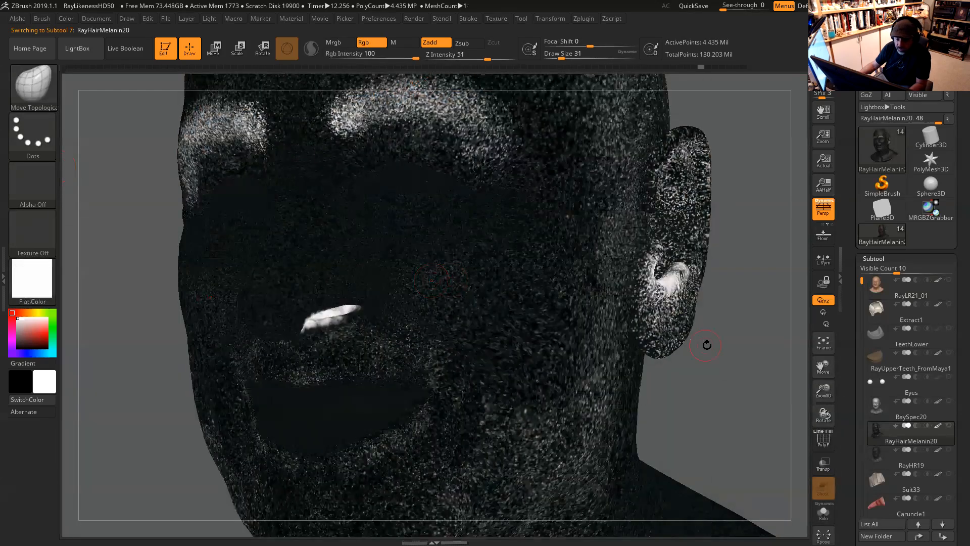
left_click_drag(734, 355, 732, 212)
mouse_move(730, 334)
left_mouse_down()
mouse_move(749, 190)
mouse_move(775, 190)
mouse_move(598, 250)
left_mouse_up()
left_click_drag(634, 189, 617, 222)
left_click_drag(610, 213, 582, 241)
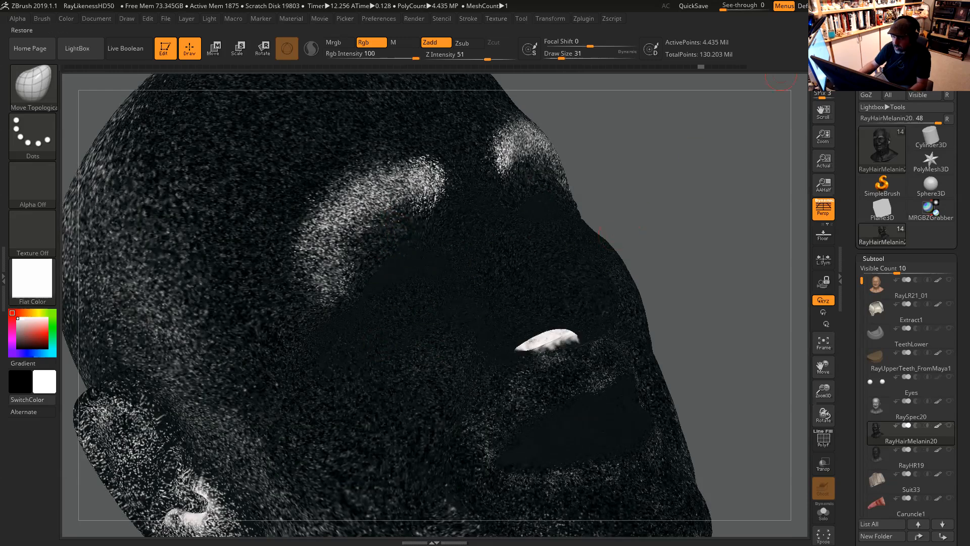
Step: Return to Maya, open the file texture connected to the HAIR material's Melanin, and review its attributes including Effects
key("alt+Tab")
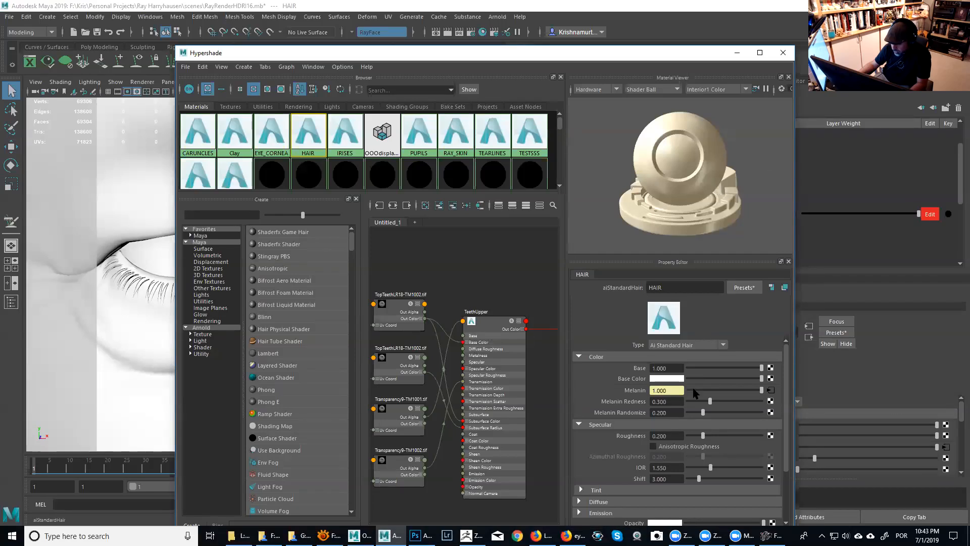
left_click(769, 391)
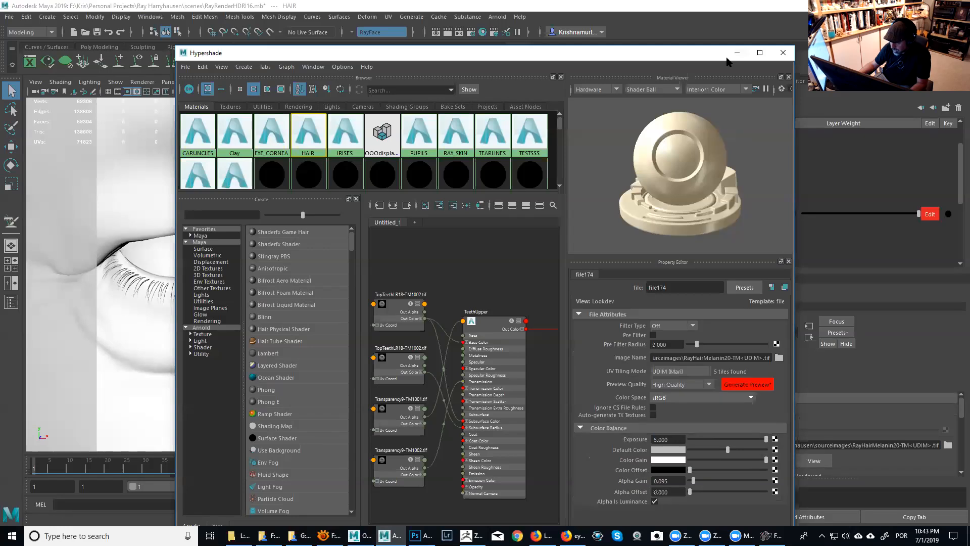
left_click_drag(714, 59, 490, 29)
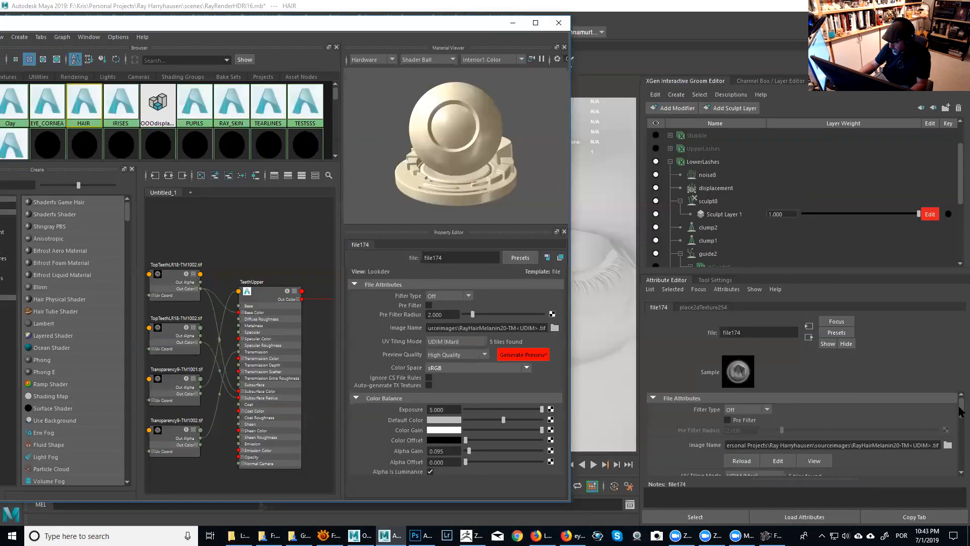
left_click_drag(886, 275, 886, 215)
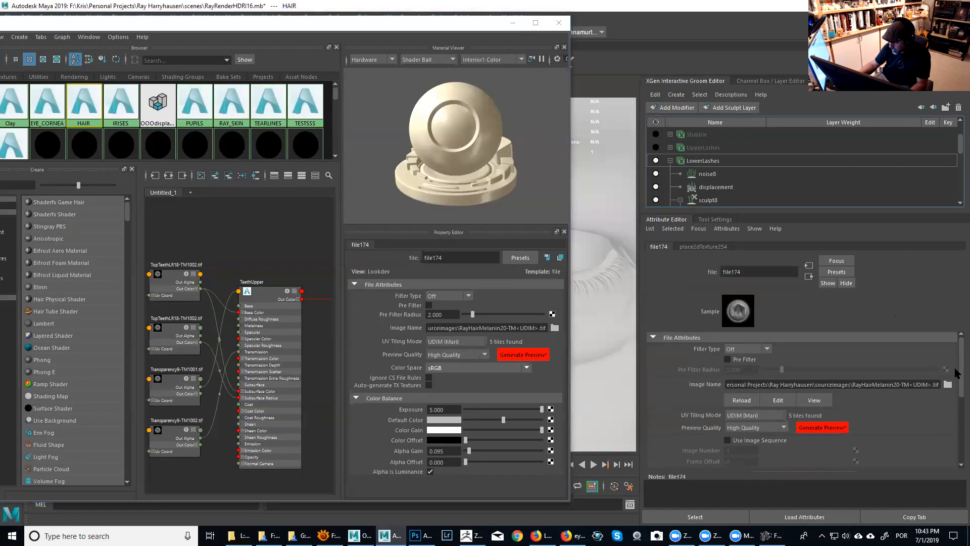
scroll(895, 432, "down", 5)
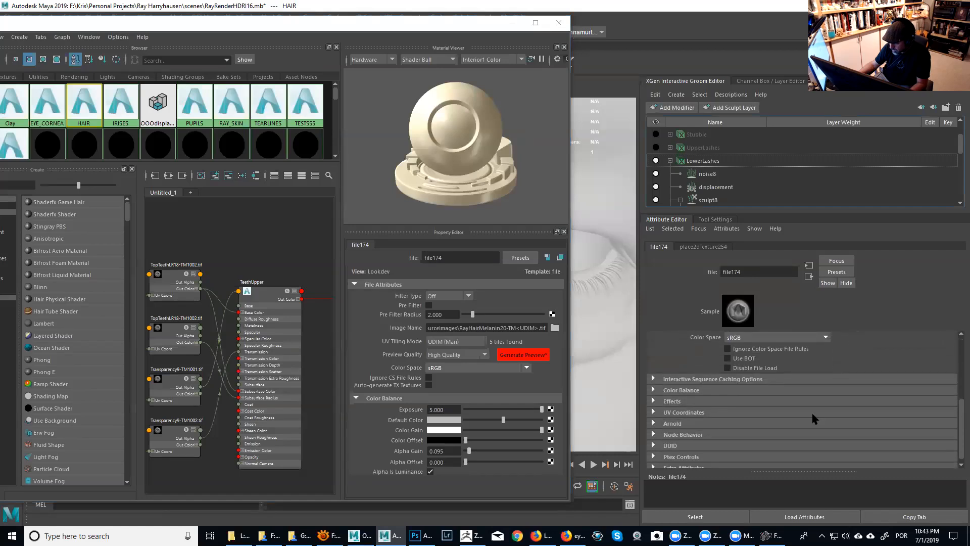
left_click(672, 401)
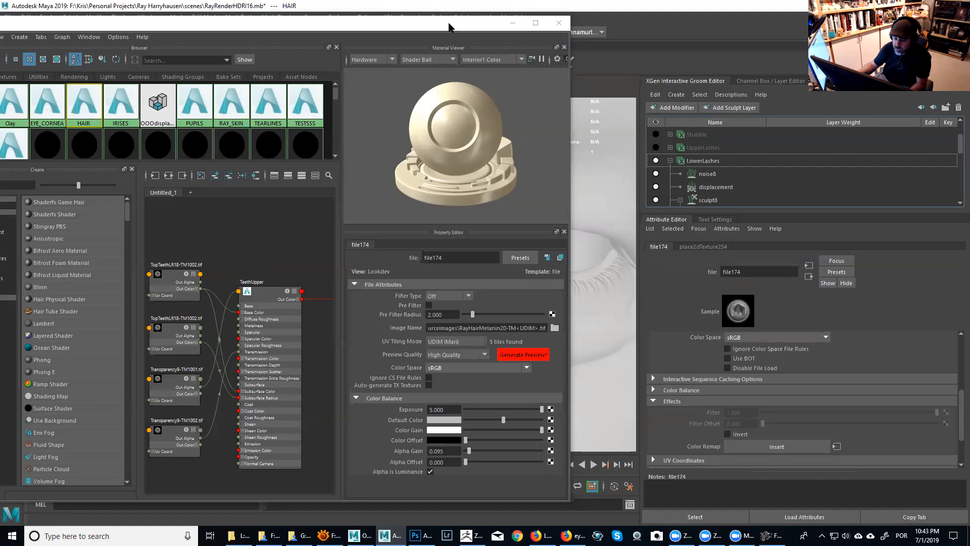
left_click_drag(448, 27, 536, 46)
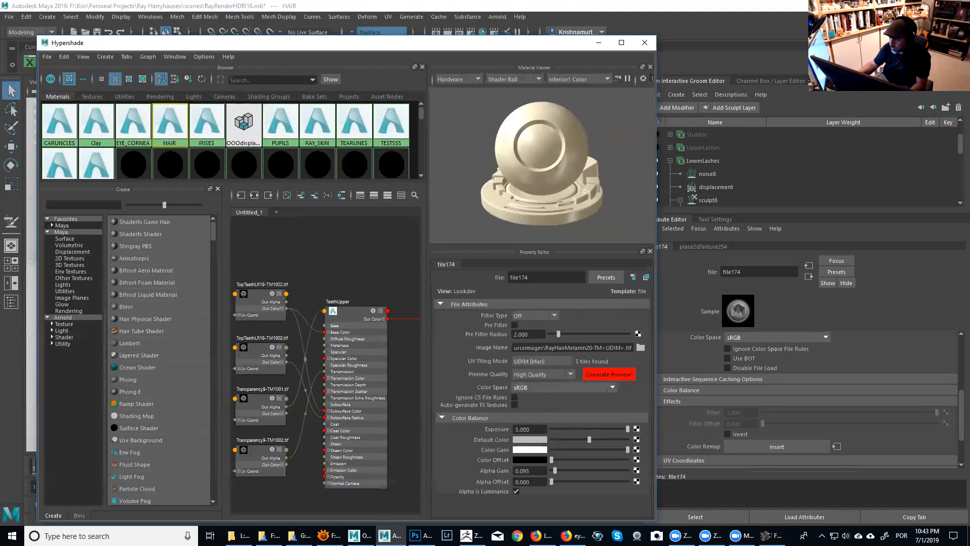
Step: Switch back to ZBrush and examine the melanin map's speckle density over the eyebrows, scalp, ear and lips
key("super+d")
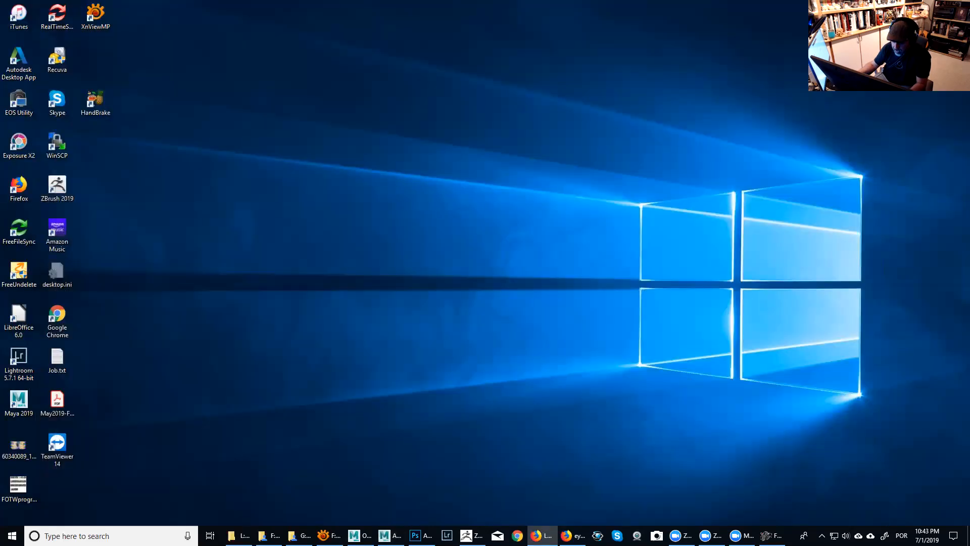
left_click(473, 535)
left_click_drag(697, 225, 626, 251)
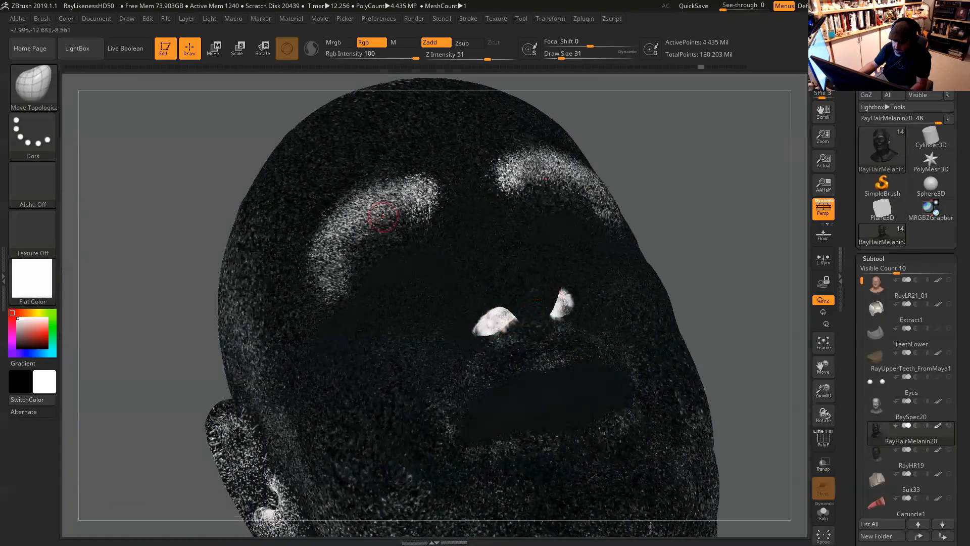
left_click_drag(659, 206, 640, 226)
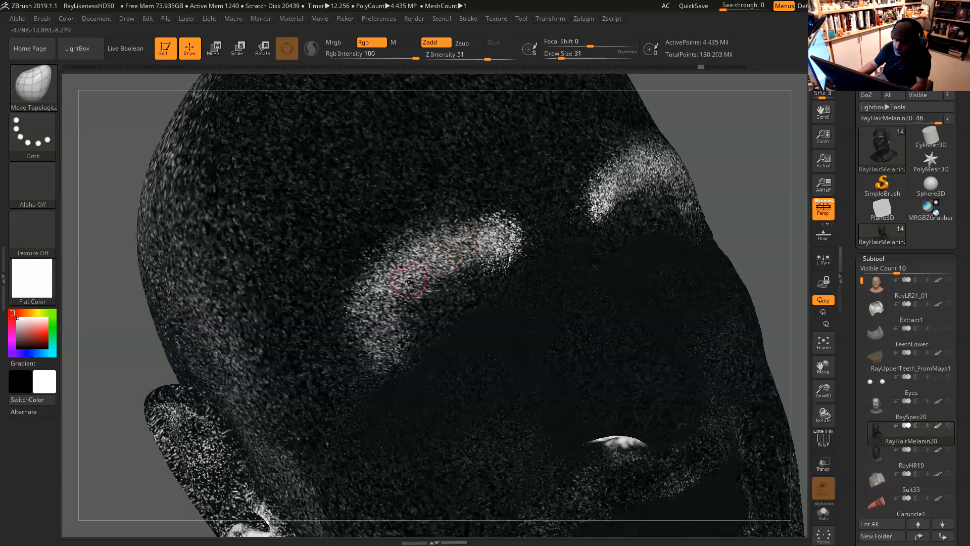
mouse_move(762, 143)
left_mouse_down()
mouse_move(761, 123)
mouse_move(639, 205)
left_mouse_up()
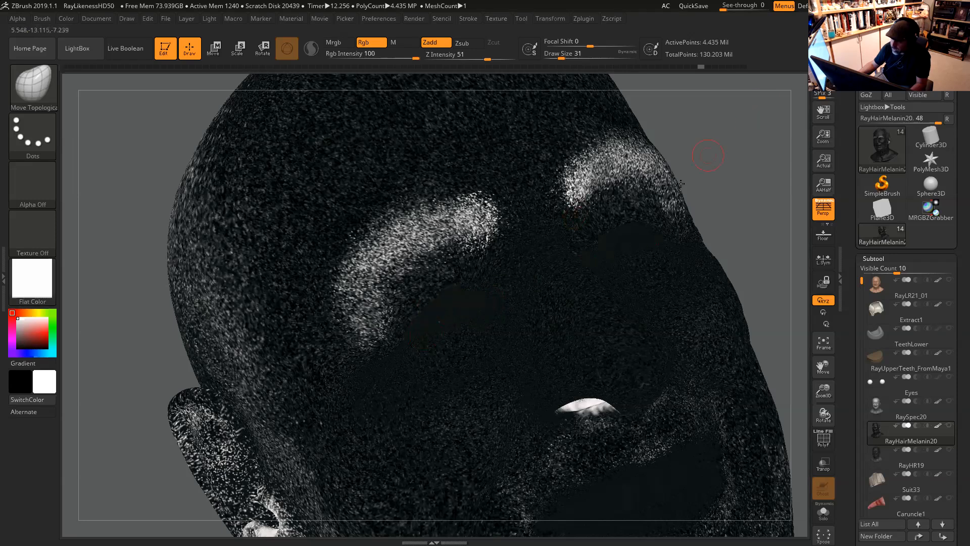
left_click_drag(745, 157, 794, 85)
mouse_move(724, 128)
left_mouse_down()
mouse_move(738, 121)
mouse_move(792, 7)
left_mouse_up()
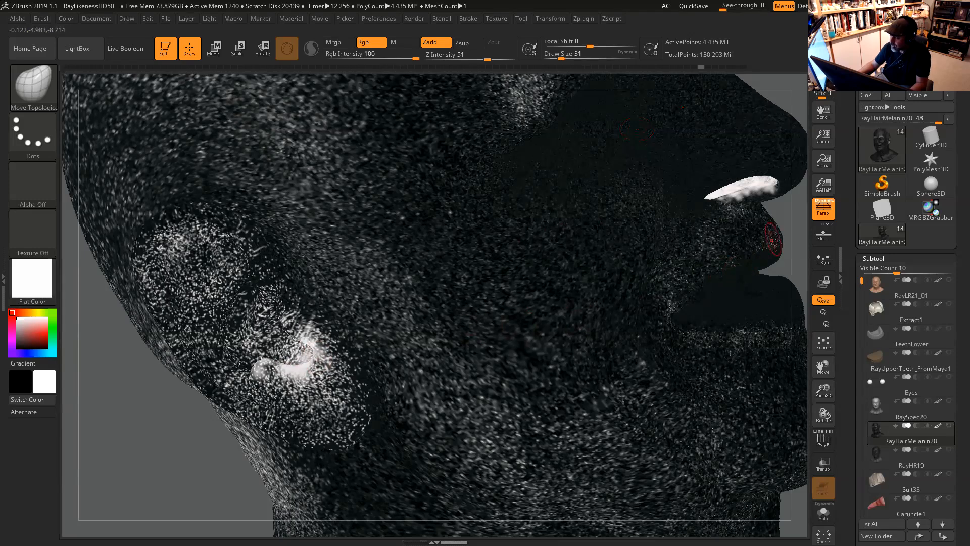
key("f")
left_click_drag(756, 199, 697, 207)
Step: Return to Maya, minimise the Hypershade and frame the whole head from the front
key("super+d")
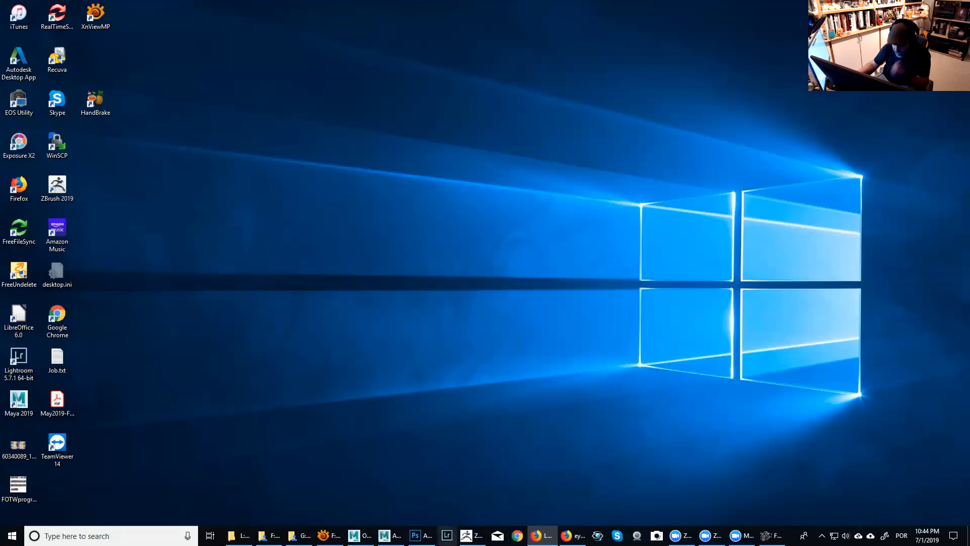
left_click(392, 536)
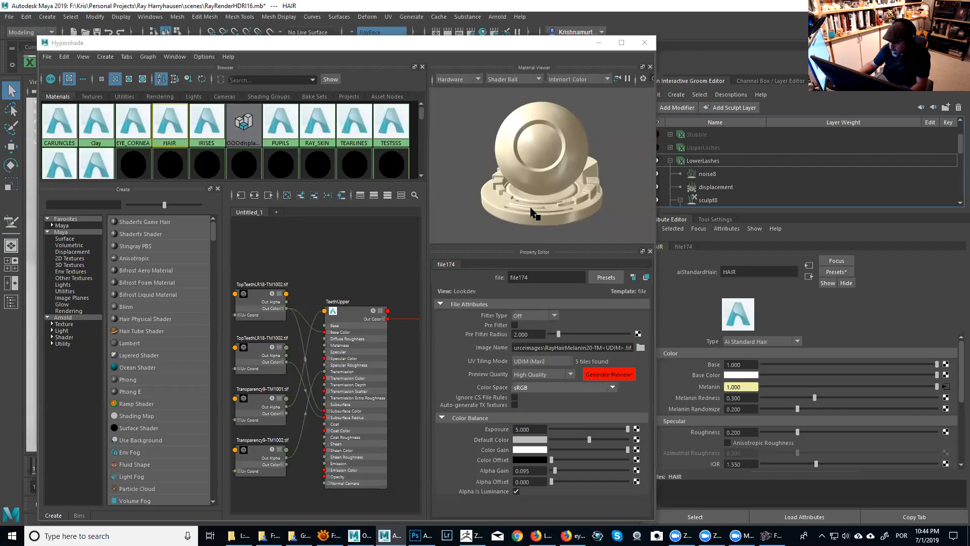
left_click(599, 43)
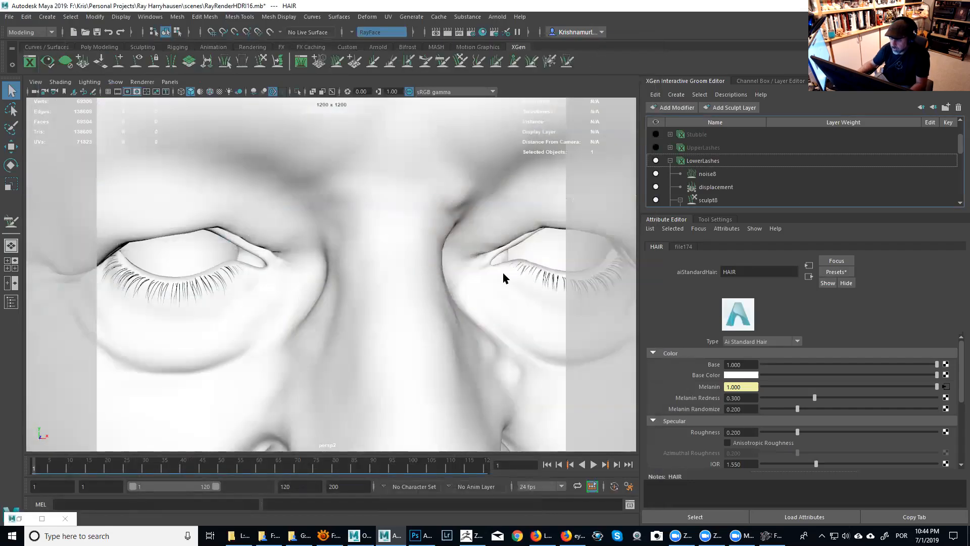
right_click_drag(503, 278, 336, 236, "alt")
middle_click_drag(434, 275, 441, 244, "alt")
right_click_drag(442, 245, 411, 236, "alt")
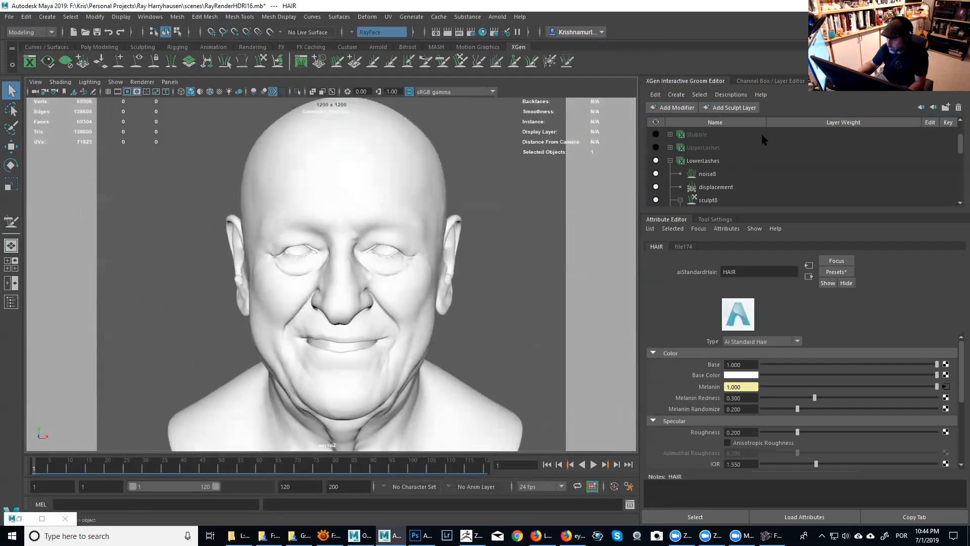
Step: Open the Outliner and select the hidden planes pPlane5 and pPlane6
left_click(804, 87)
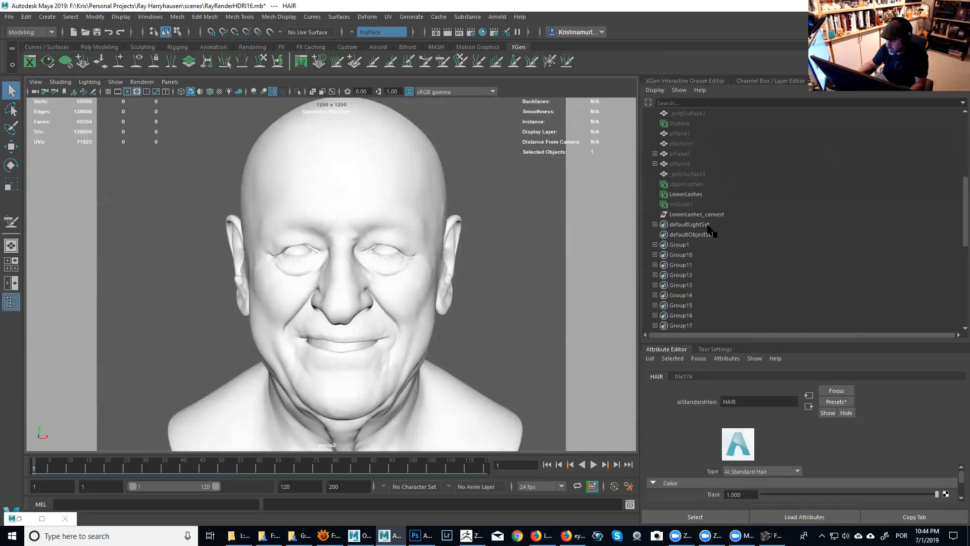
scroll(713, 220, "down", 15)
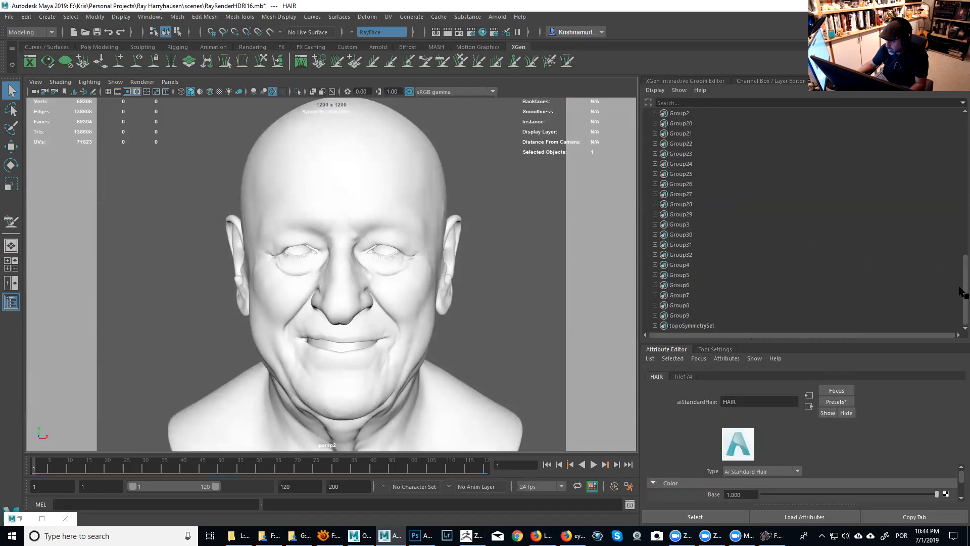
left_click_drag(961, 290, 962, 200)
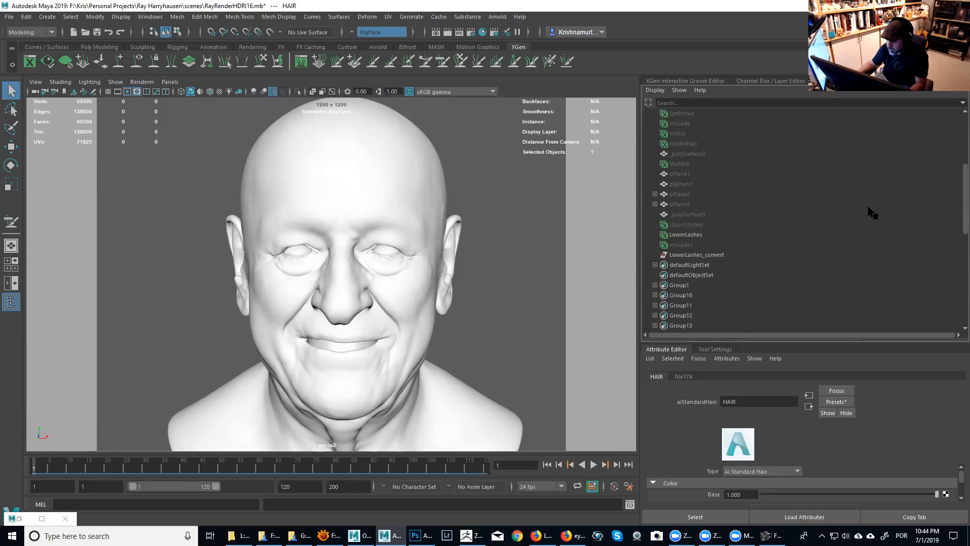
left_click_drag(680, 196, 687, 206)
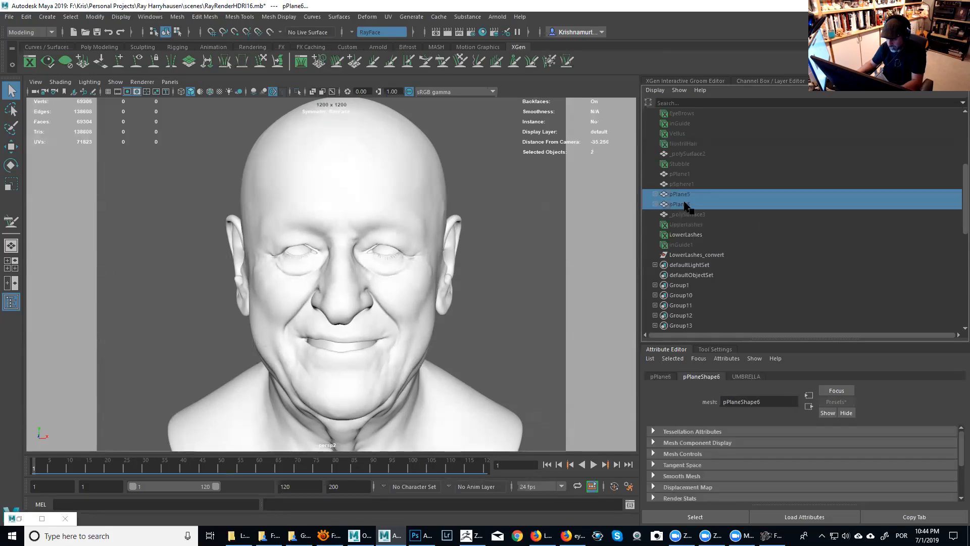
Step: Unhide the planes pPlane5 and pPlane6, making both visible on either side of the head
left_click(524, 221)
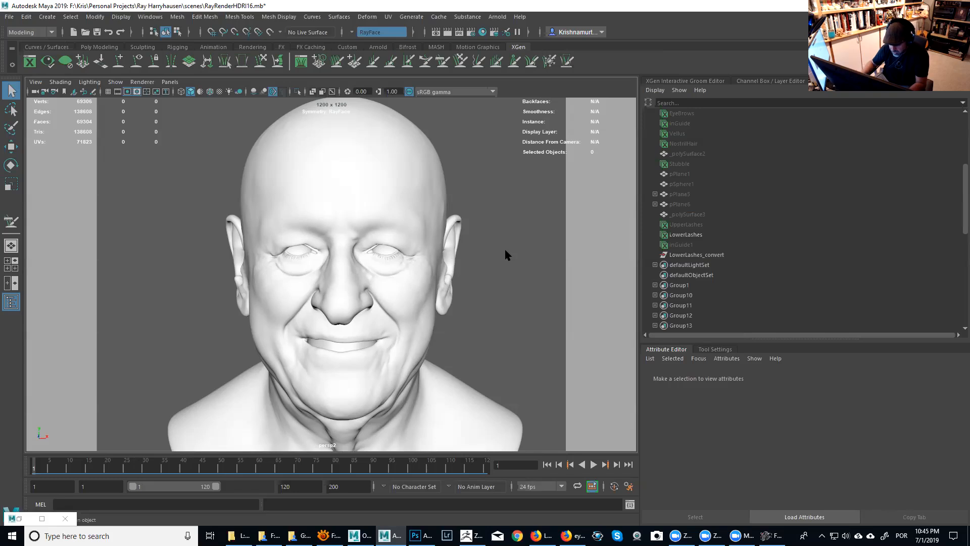
key("ctrl+shift+h")
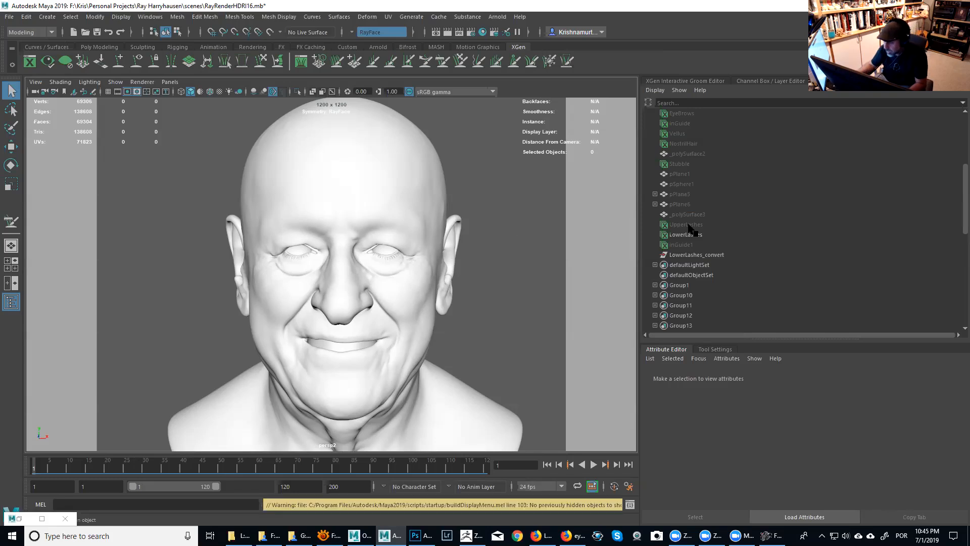
left_click(679, 204)
left_click(680, 195, "ctrl")
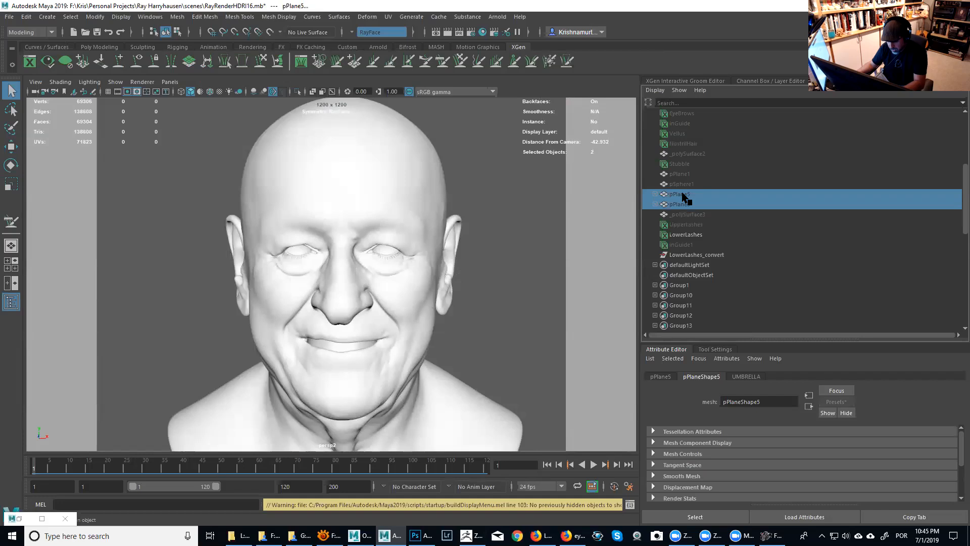
right_click_drag(578, 256, 259, 264, "alt")
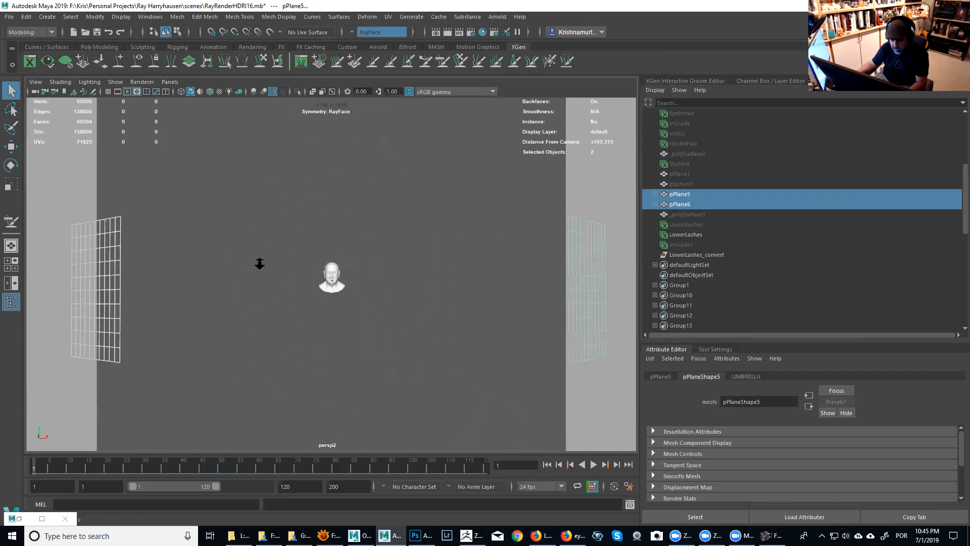
key("f")
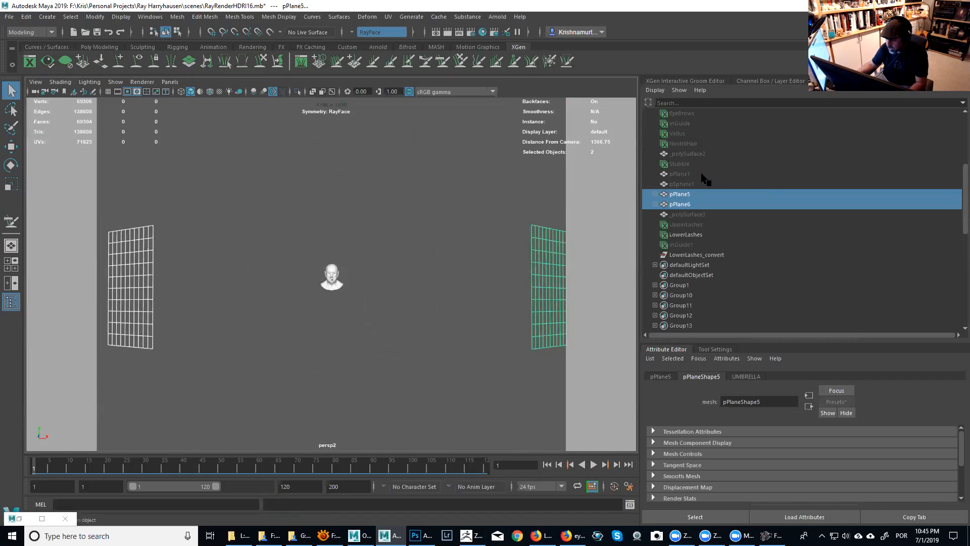
Step: Unhide aiAreaLight1 to check its placement near the head, and hide it again
left_click_drag(959, 205, 959, 168)
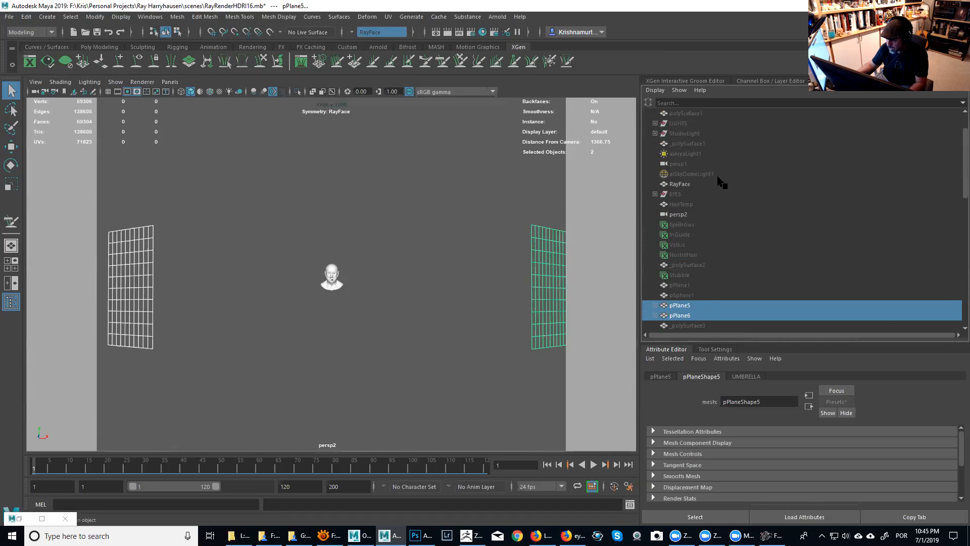
left_click(687, 154)
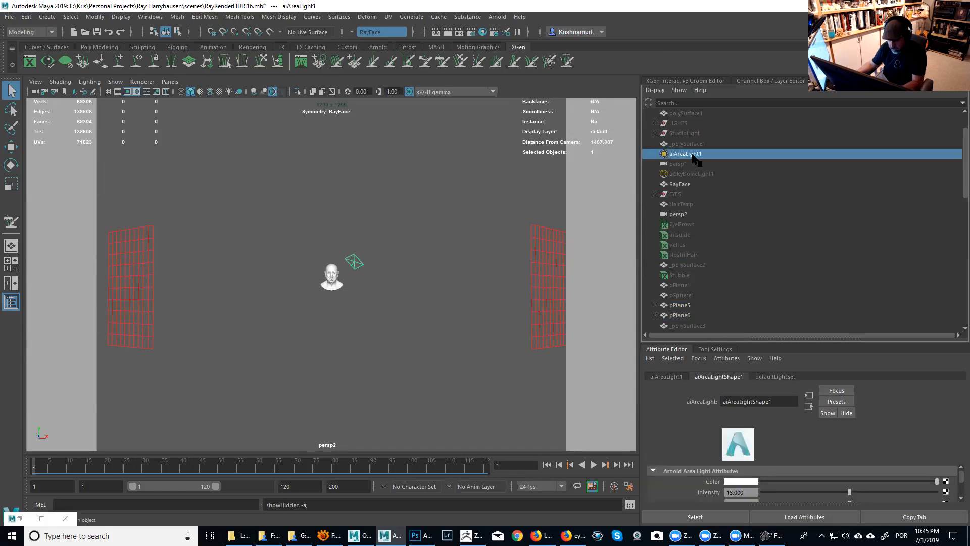
key("ctrl+h")
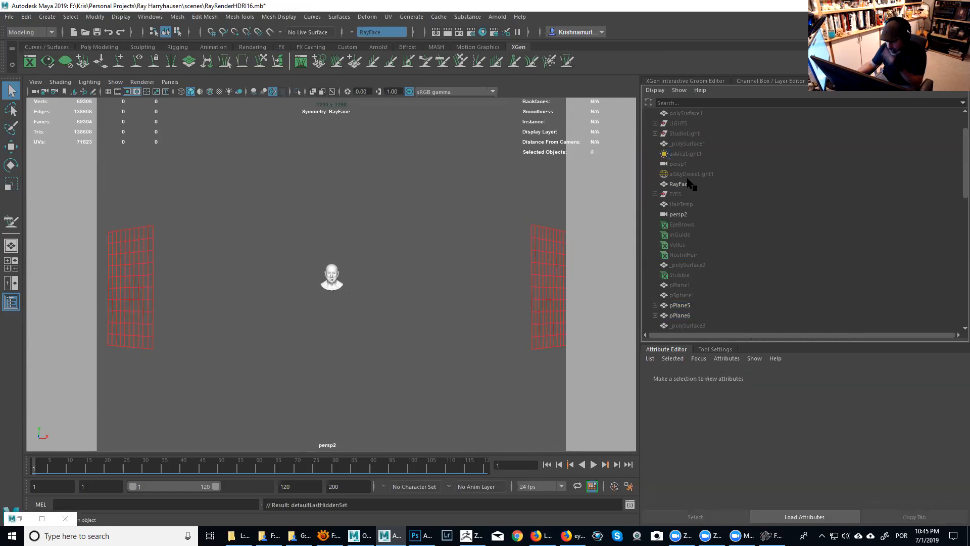
Step: Unhide aiAreaLight2 to aiAreaLight5 in the LIGHTS group to check their placement, and hide the whole group
left_click_drag(959, 174, 959, 150)
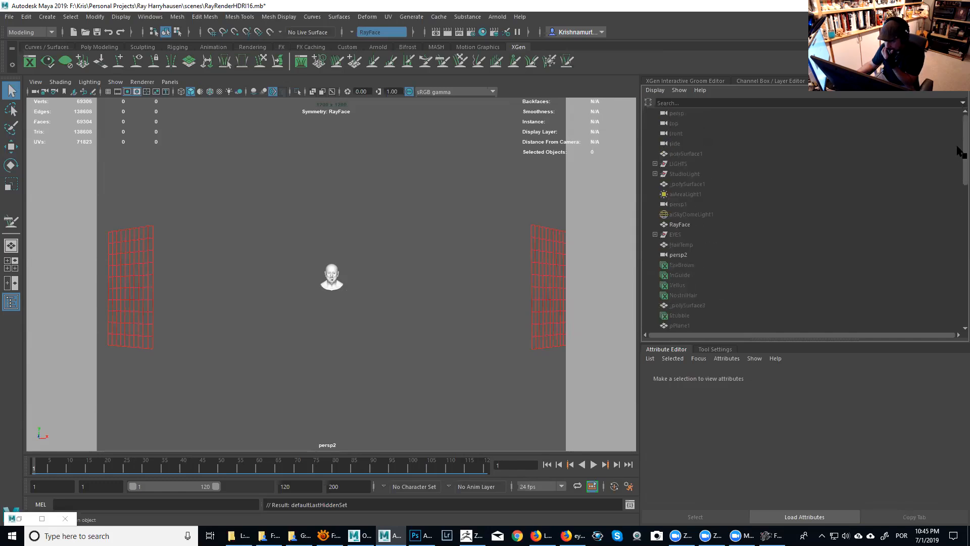
left_click(655, 163)
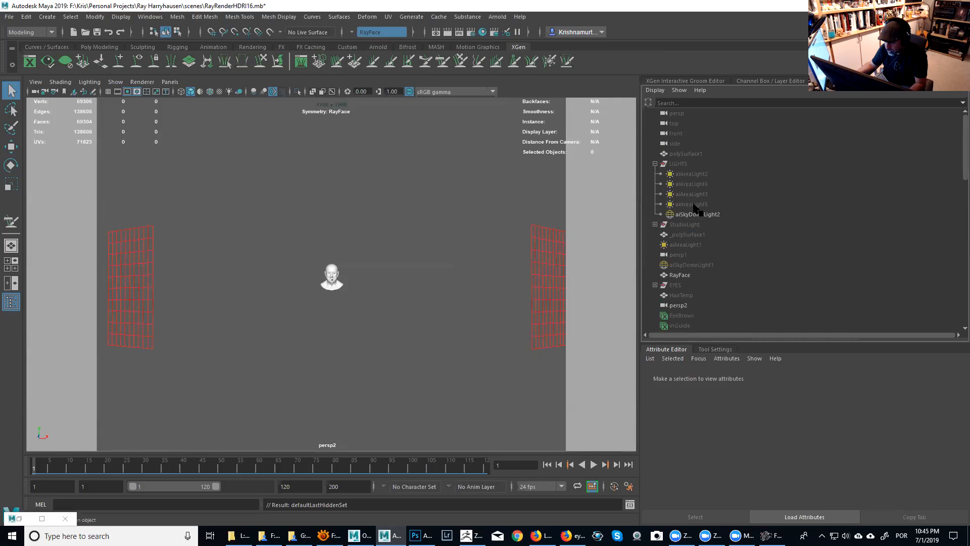
left_click(694, 204)
left_click(697, 175, "shift")
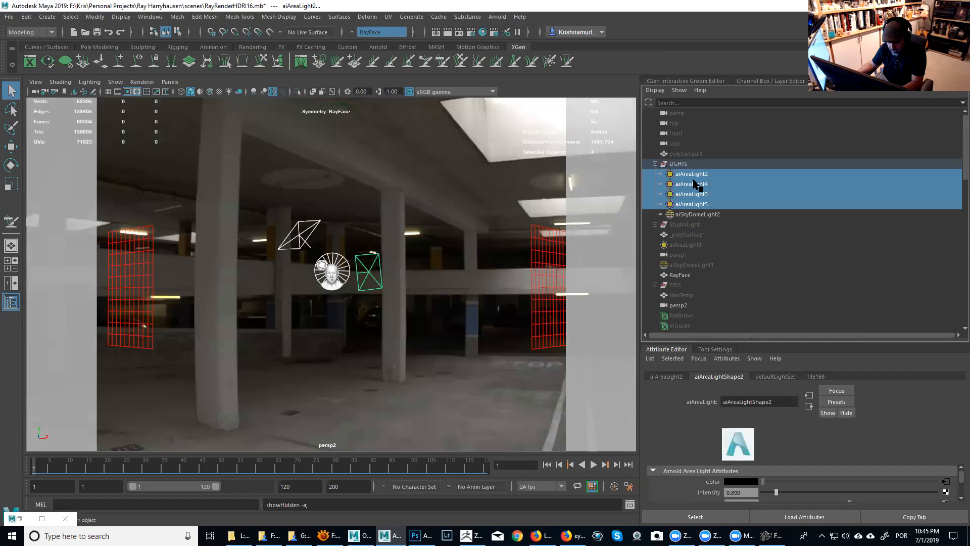
left_click_drag(413, 260, 411, 283, "alt")
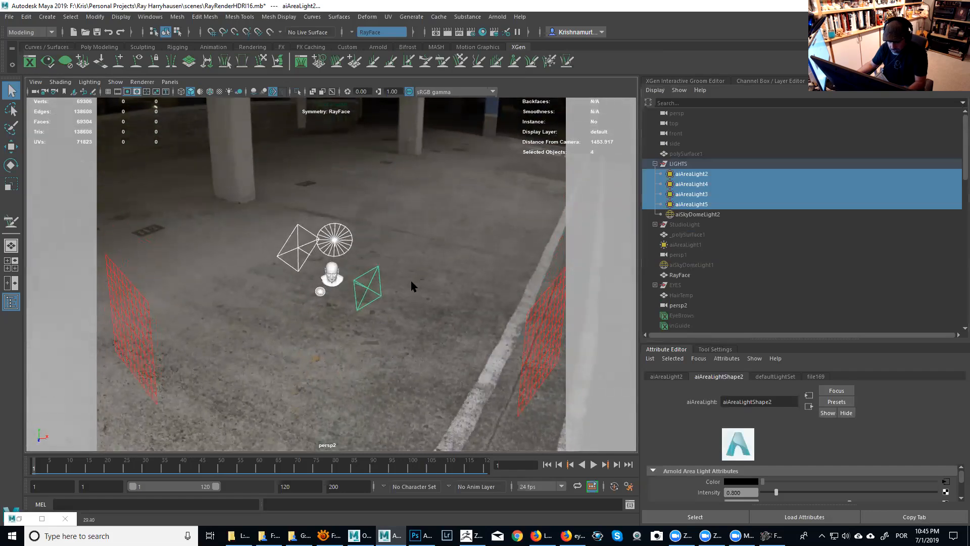
left_click(678, 163)
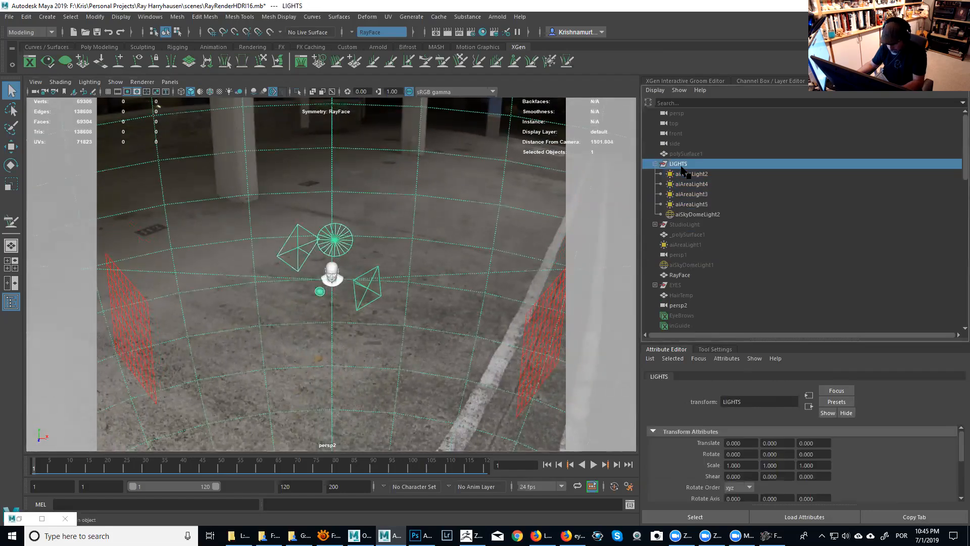
key("ctrl+h")
Step: Expand the StudioLight group and unhide it to light the head
left_click(654, 225)
left_click(690, 226)
key("shift+h")
left_click_drag(426, 303, 433, 275, "alt")
right_click_drag(433, 275, 560, 439, "alt")
scroll(470, 342, "up", 6)
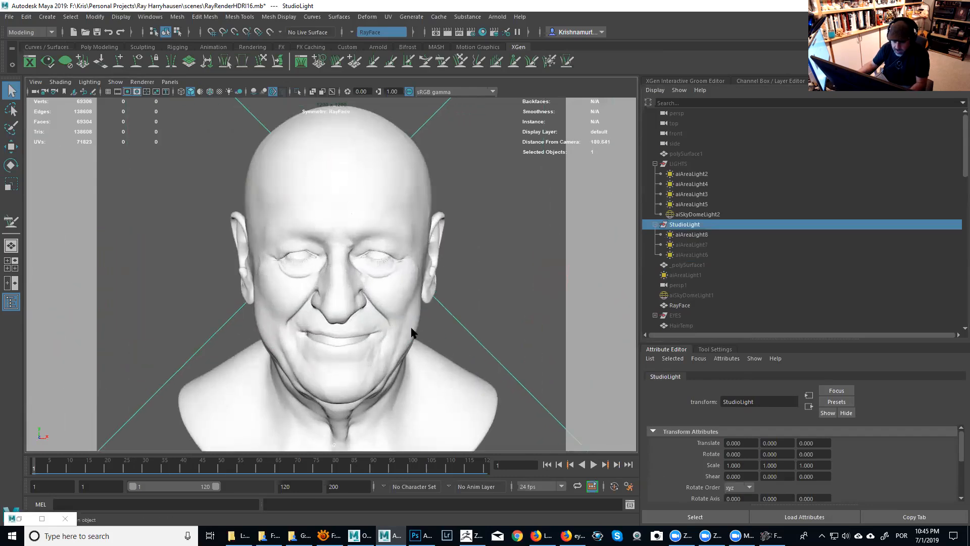
Step: Go to frame 2 and frame the eye with its lower lashes in close-up
mouse_move(41, 465)
left_mouse_down()
mouse_move(81, 472)
mouse_move(35, 469)
left_mouse_up()
left_click(40, 467)
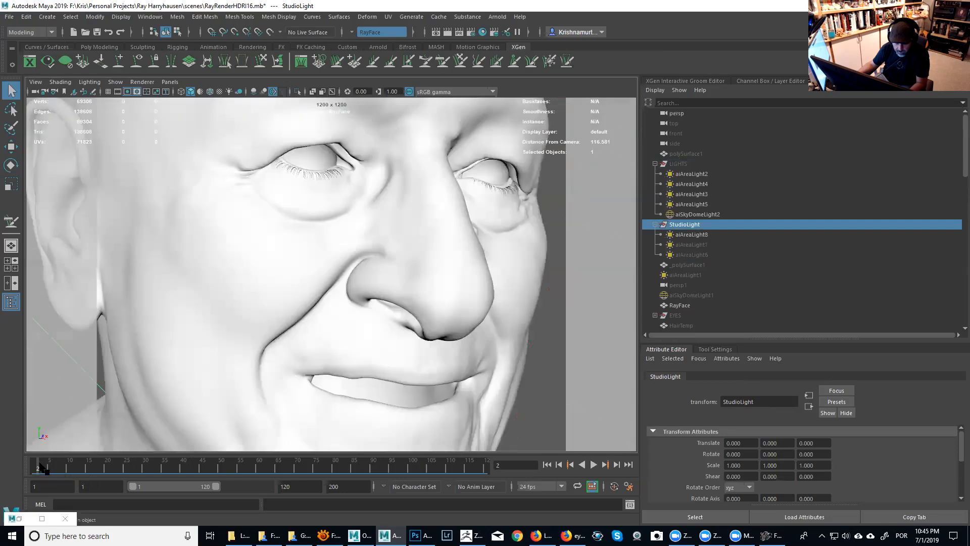
right_click_drag(385, 252, 420, 275, "alt")
middle_click_drag(420, 274, 444, 279, "alt")
right_click_drag(444, 280, 428, 271, "alt")
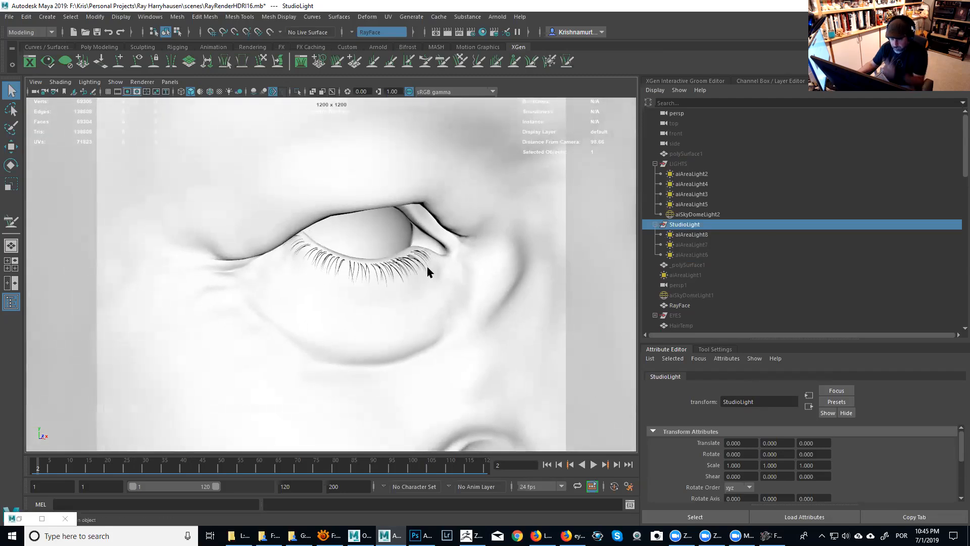
Step: Open the Arnold RenderView, place it beside the viewport and start a test render of the eye
left_click(497, 16)
left_click(524, 45)
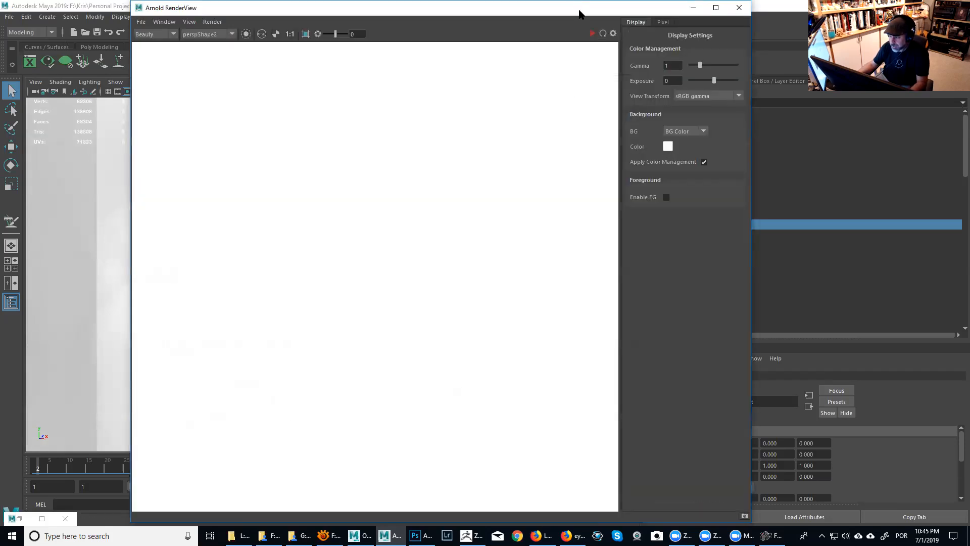
left_click_drag(580, 13, 737, 45)
left_click(748, 59)
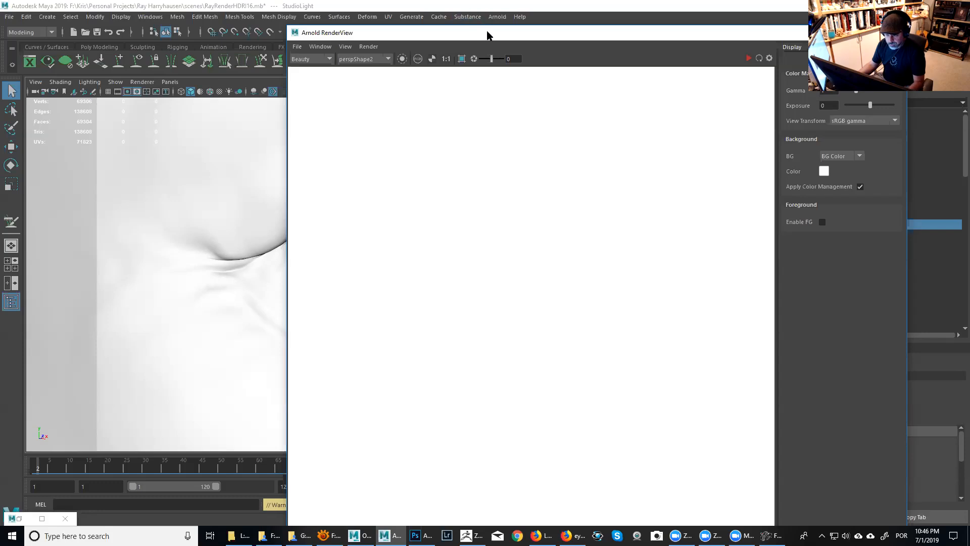
left_click_drag(487, 32, 488, 67)
Step: Set the Arnold Camera (AA) samples to 6 in the Render Settings and minimise them
left_click(471, 33)
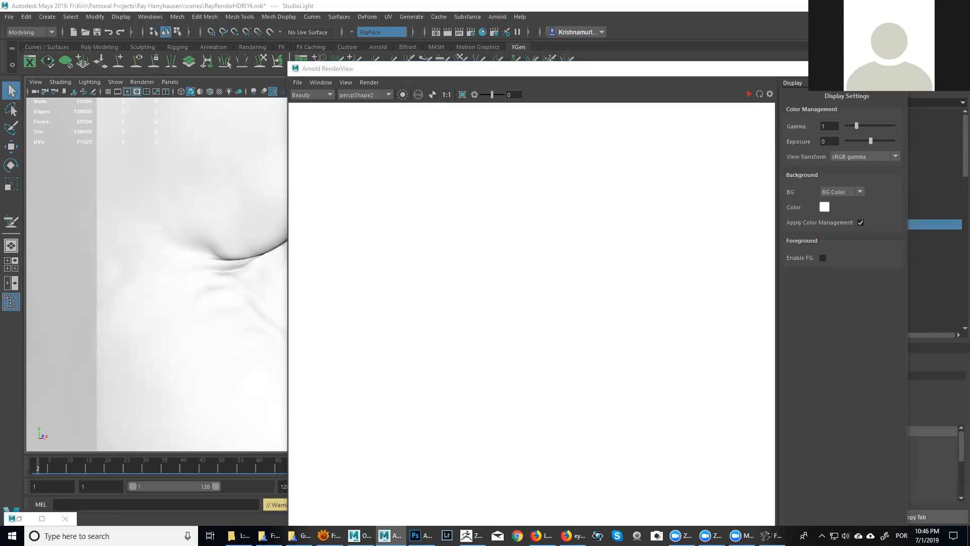
double_click(394, 202)
type("6")
key("Return")
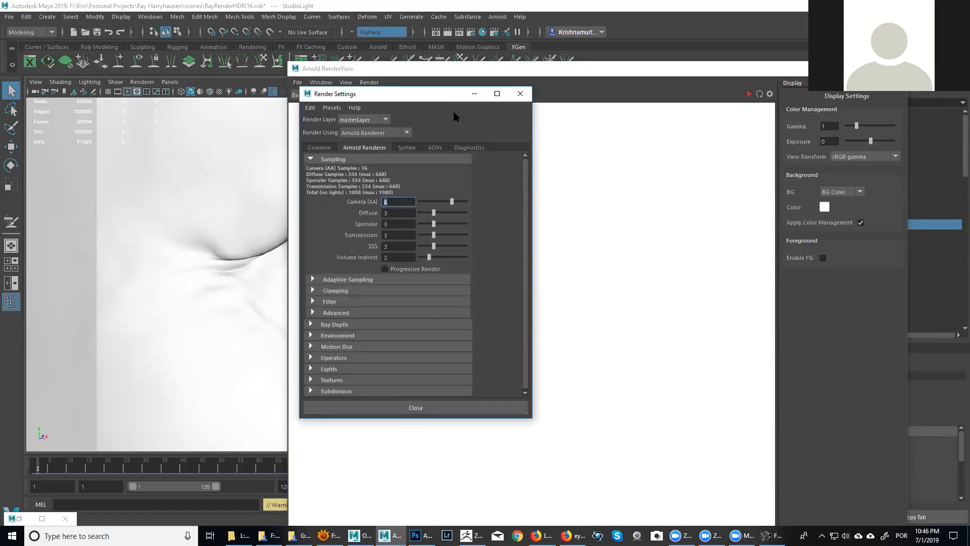
left_click(474, 93)
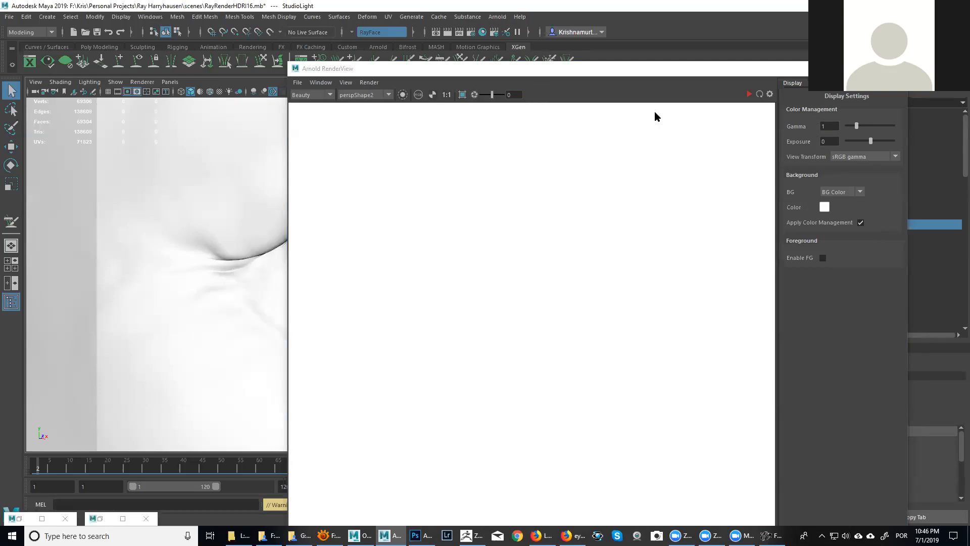
Step: Render the eye close-up from perspShape2 in the RenderView and stop the render
left_click(748, 95)
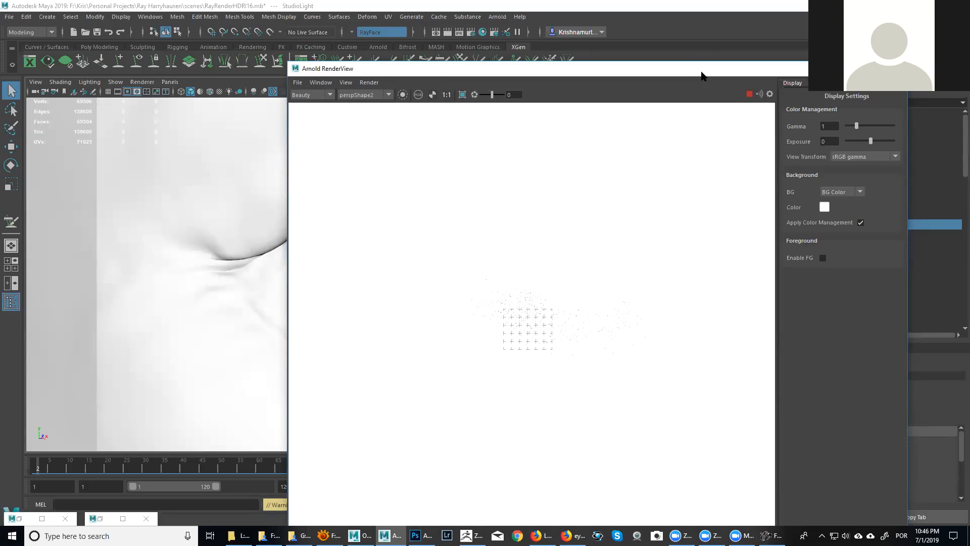
left_click_drag(702, 76, 829, 73)
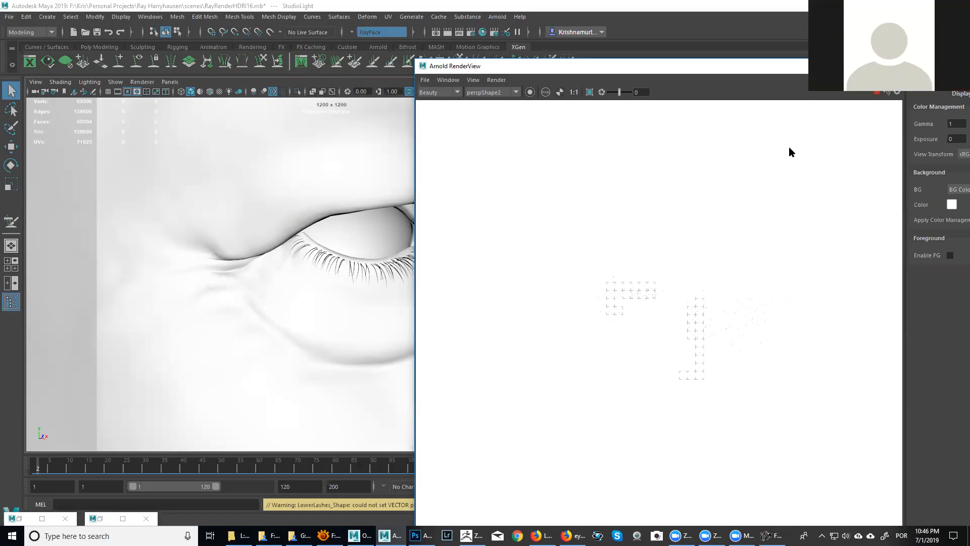
left_click(876, 92)
left_click_drag(876, 66, 831, 61)
Step: Update the full scene in the Arnold RenderView and reposition its window to uncover the viewport
left_click(451, 75)
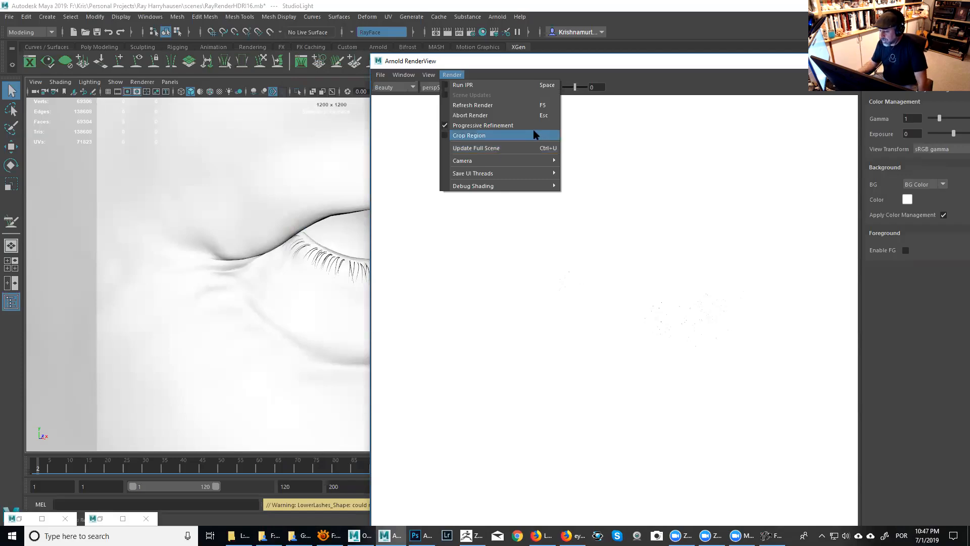
left_click(697, 64)
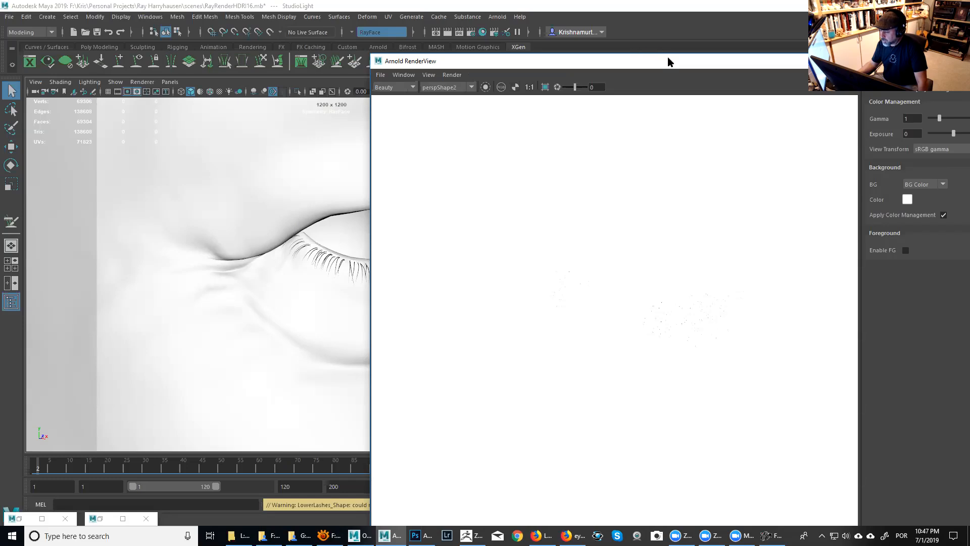
left_click_drag(667, 57, 650, 57)
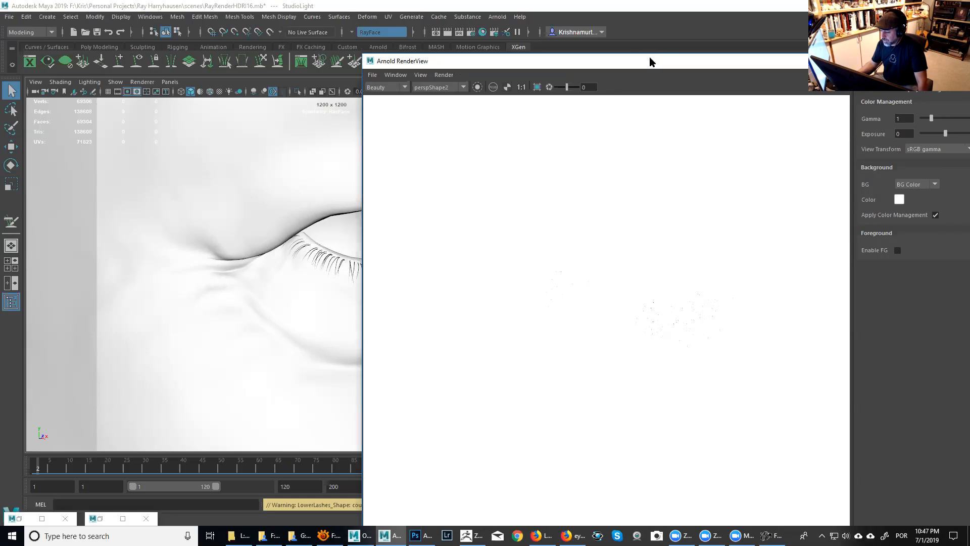
left_click_drag(650, 58, 588, 29)
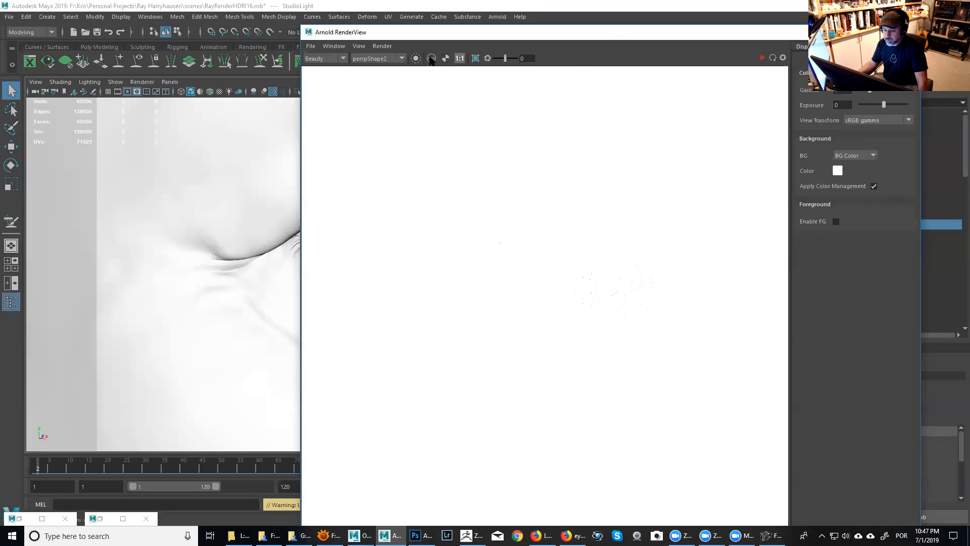
left_click(382, 46)
left_click(414, 118)
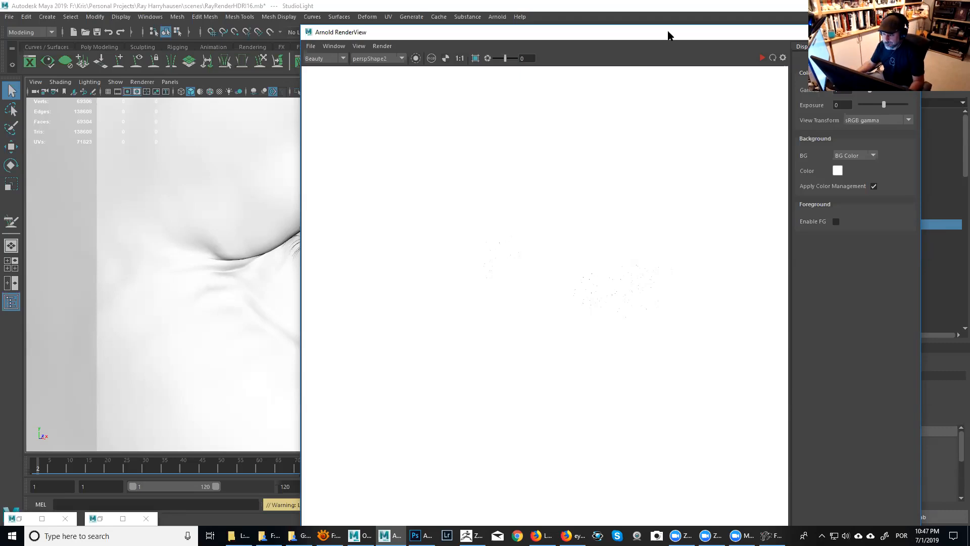
left_click_drag(668, 35, 682, 23)
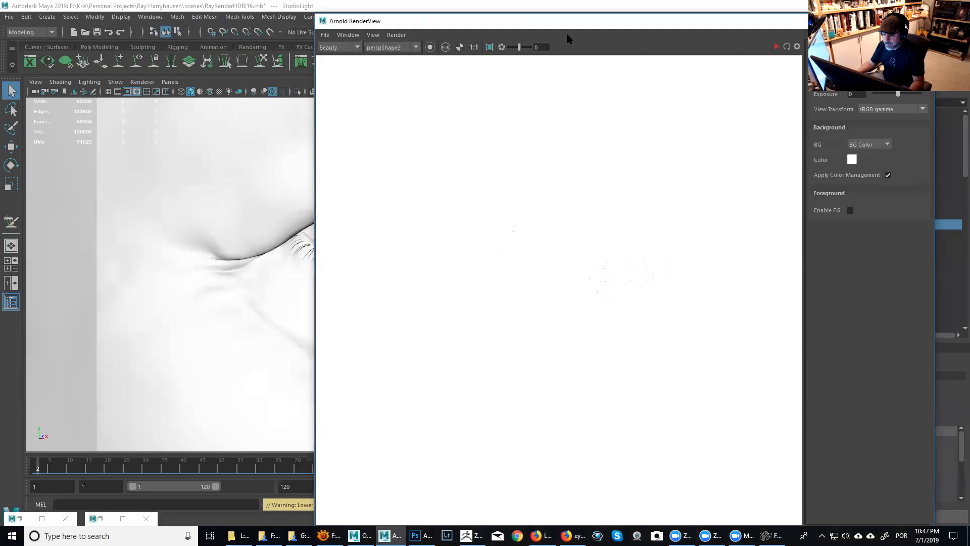
left_click_drag(588, 26, 693, 84)
Step: Pull the viewport back to check the whole head against the studio light while the RenderView stays alongside
right_click_drag(350, 327, 305, 257, "alt")
middle_click_drag(305, 258, 353, 256, "alt")
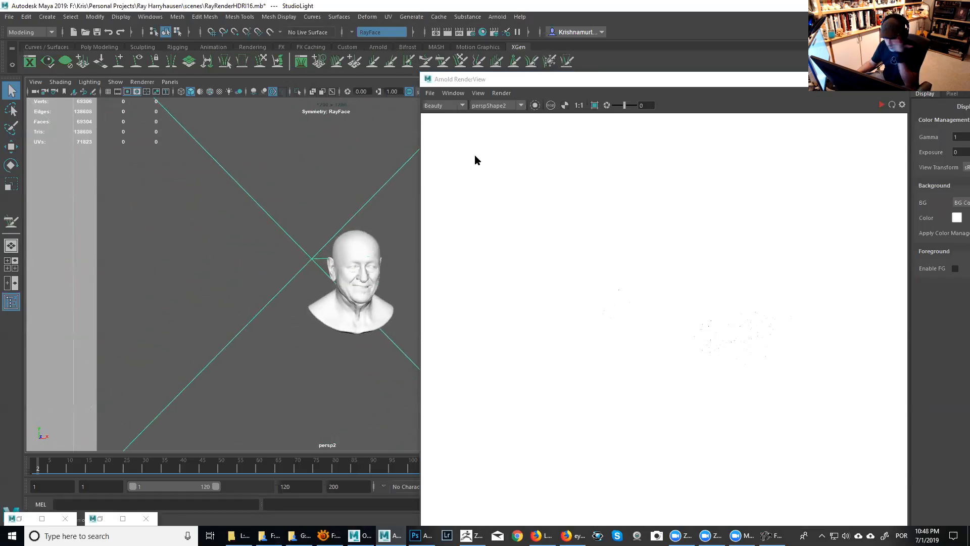
left_click(612, 83)
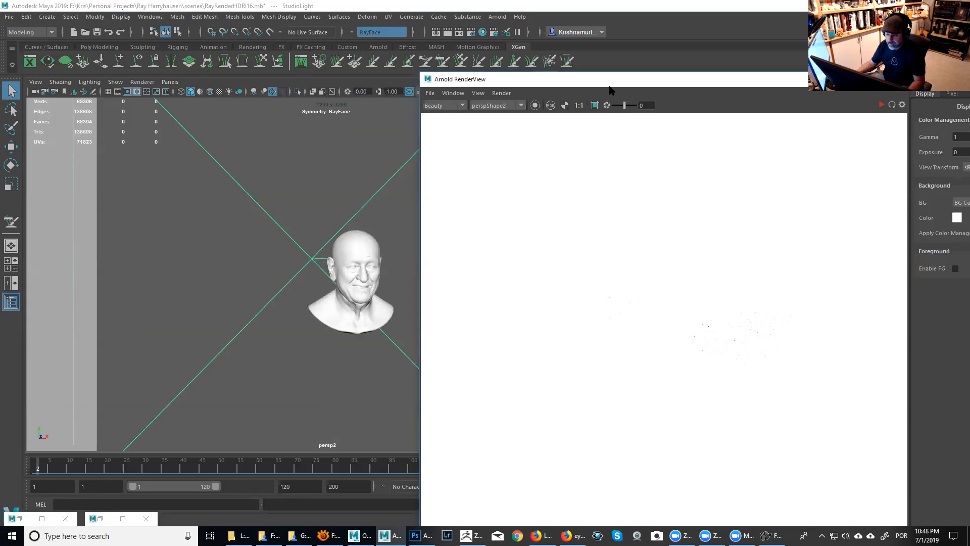
left_click_drag(609, 87, 526, 80)
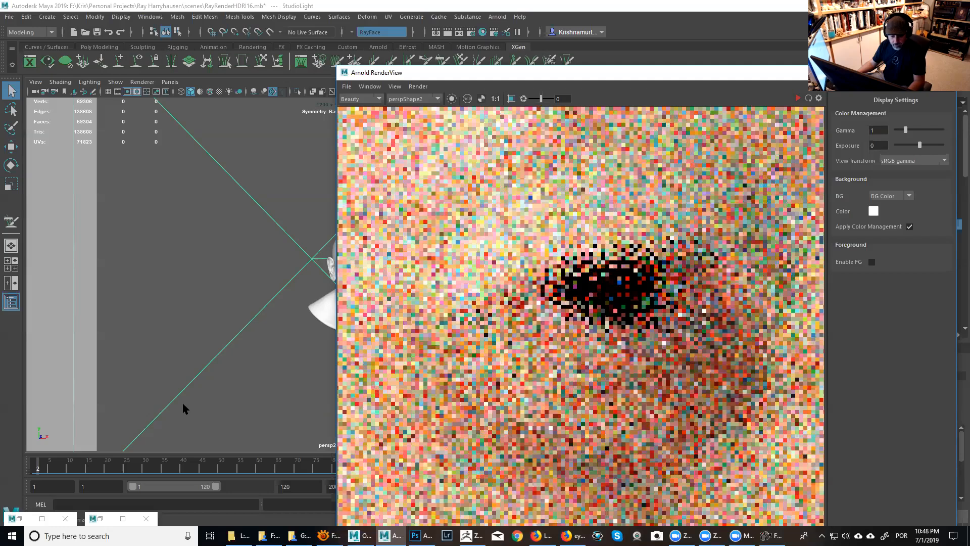
Step: Return to frame 2 to restore the eye close-up in the viewport and restart the Arnold render
left_click(42, 469)
left_click_drag(40, 465, 37, 467)
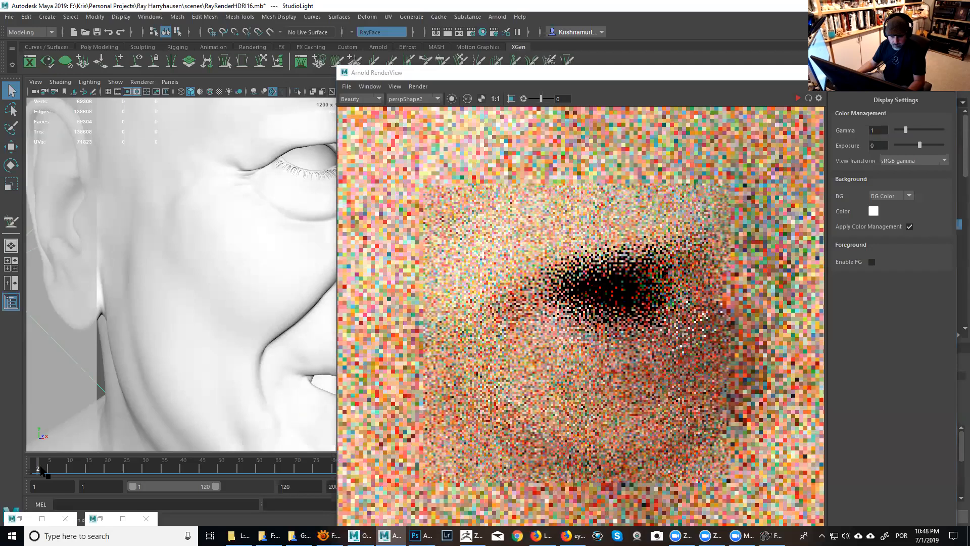
left_click(357, 91)
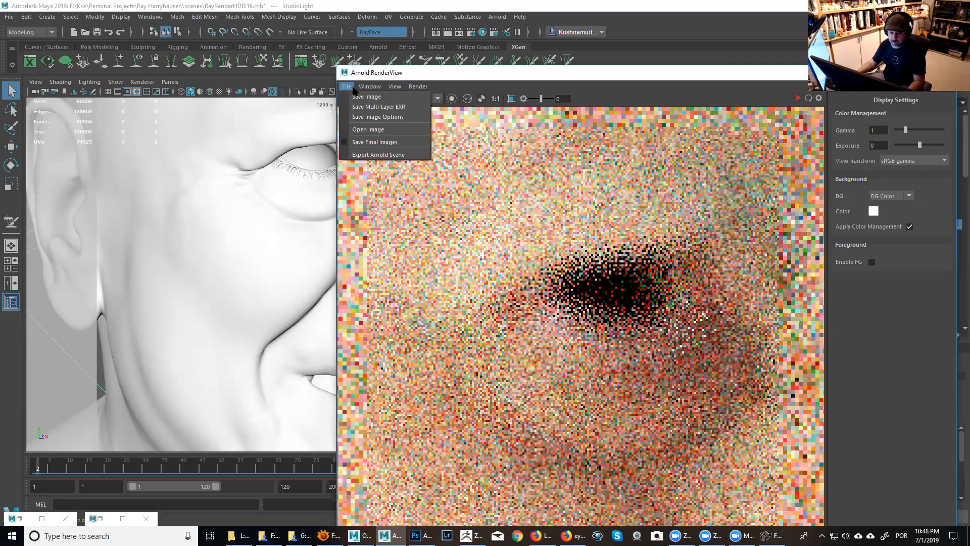
mouse_move(418, 86)
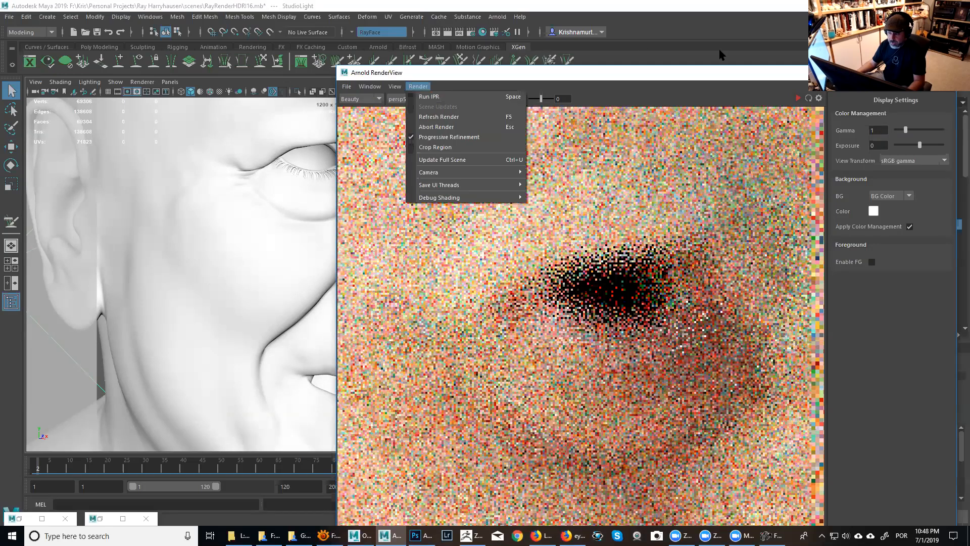
left_click(798, 98)
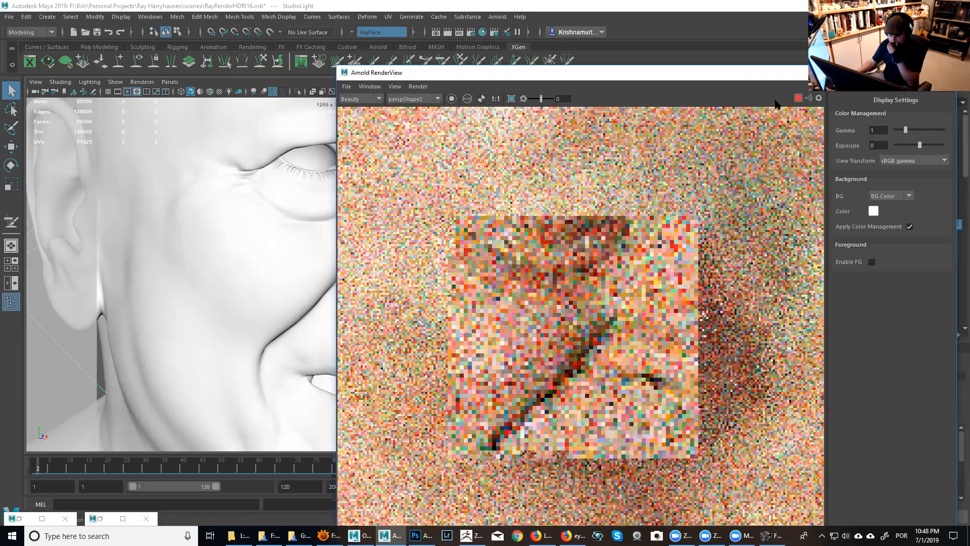
Step: Move the RenderView aside, select the viewport's camera and enlarge the Attribute Editor showing perspShape2
left_click_drag(456, 74, 320, 218)
left_click(37, 83)
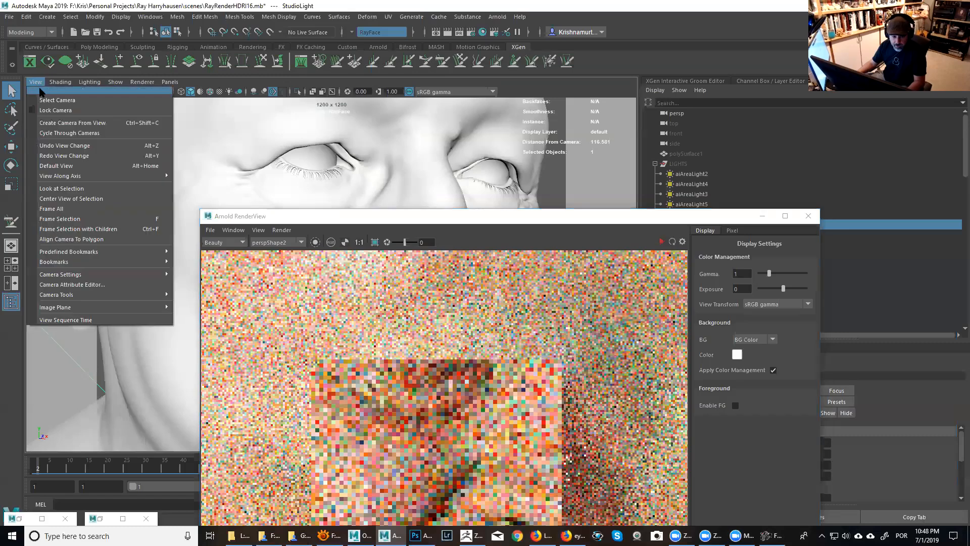
left_click(48, 97)
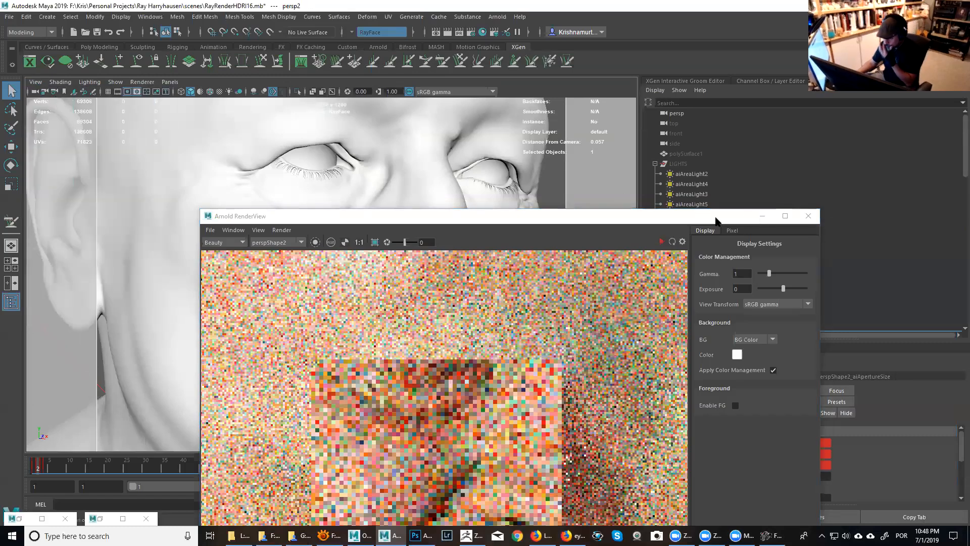
left_click_drag(714, 219, 568, 191)
left_click(710, 378)
left_click_drag(874, 343, 872, 124)
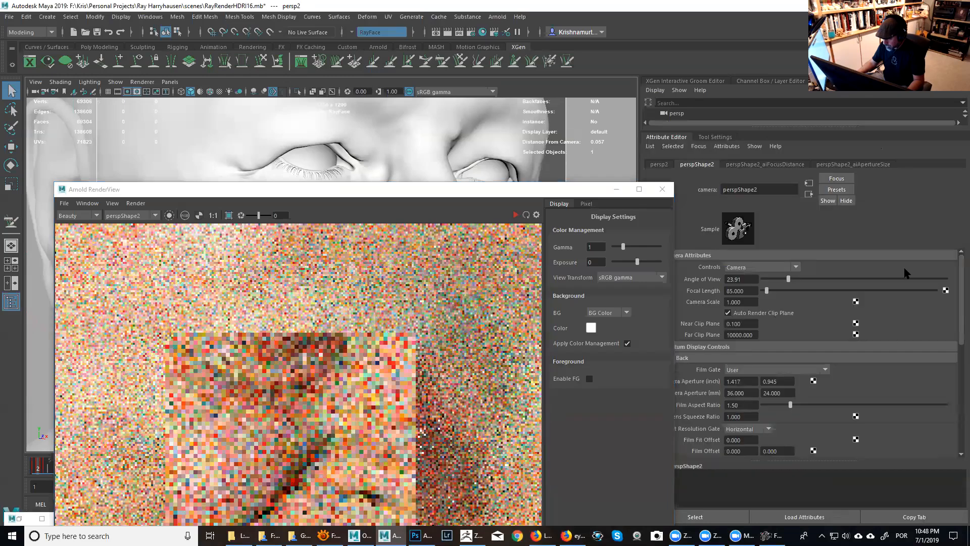
Step: Disable depth of field in the Arnold attributes of the perspShape2 camera
left_click_drag(961, 312, 959, 427)
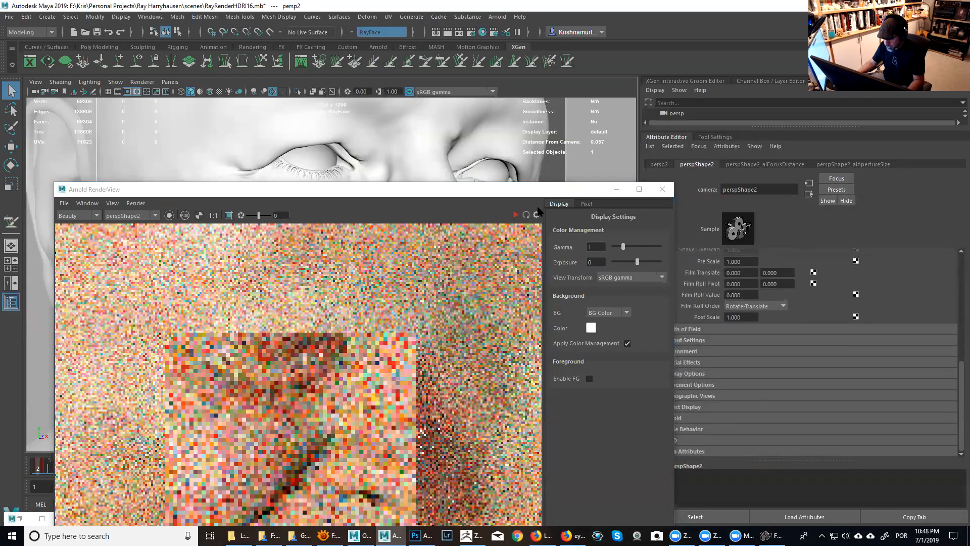
left_click_drag(541, 190, 468, 146)
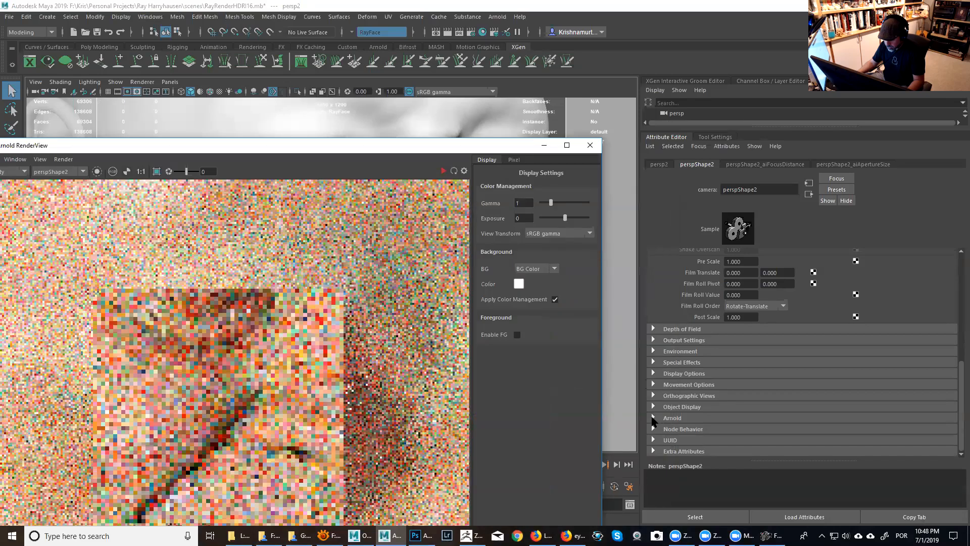
left_click(748, 418)
left_click_drag(960, 365, 960, 397)
left_click(751, 361)
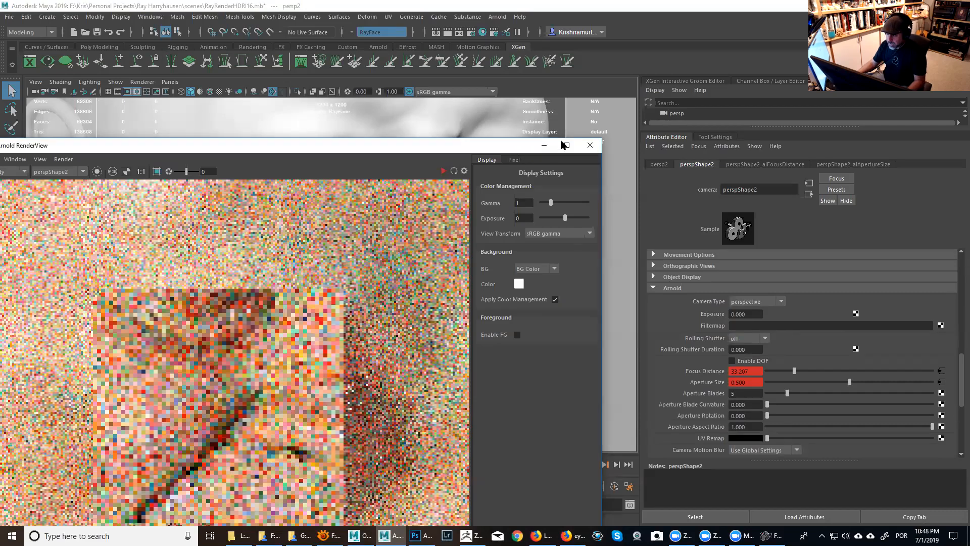
Step: Shrink and reposition the Arnold RenderView beside the viewport and start the perspShape2 render
left_click(564, 145)
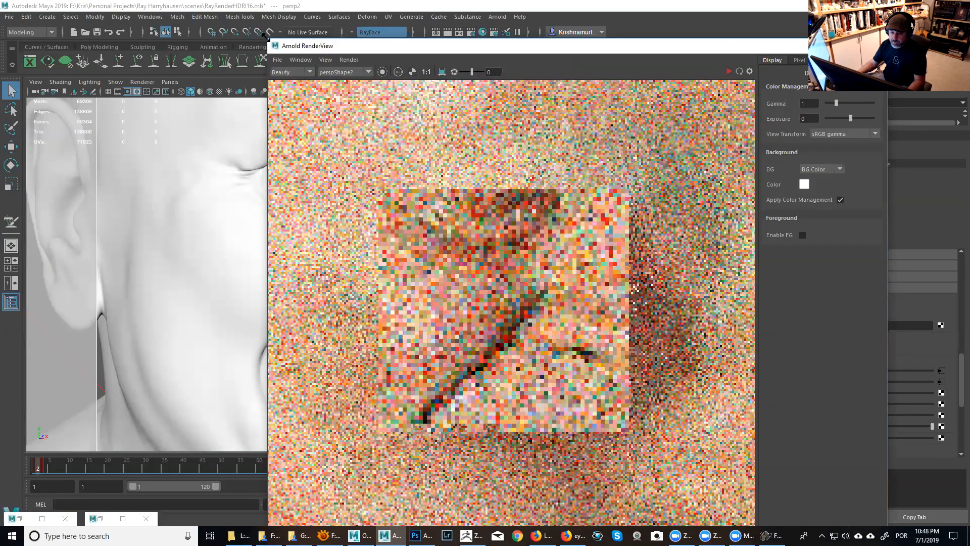
left_click_drag(266, 38, 307, 78)
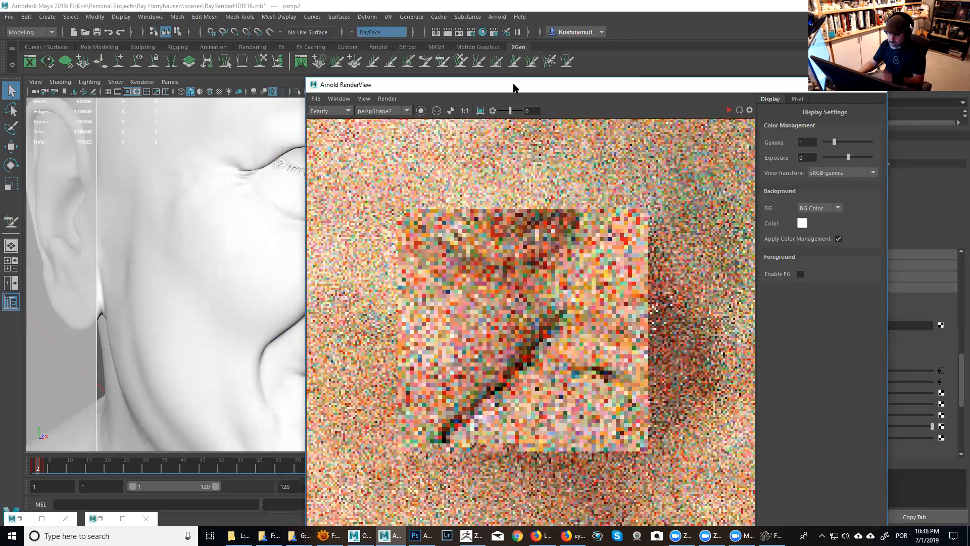
left_click_drag(512, 90, 526, 32)
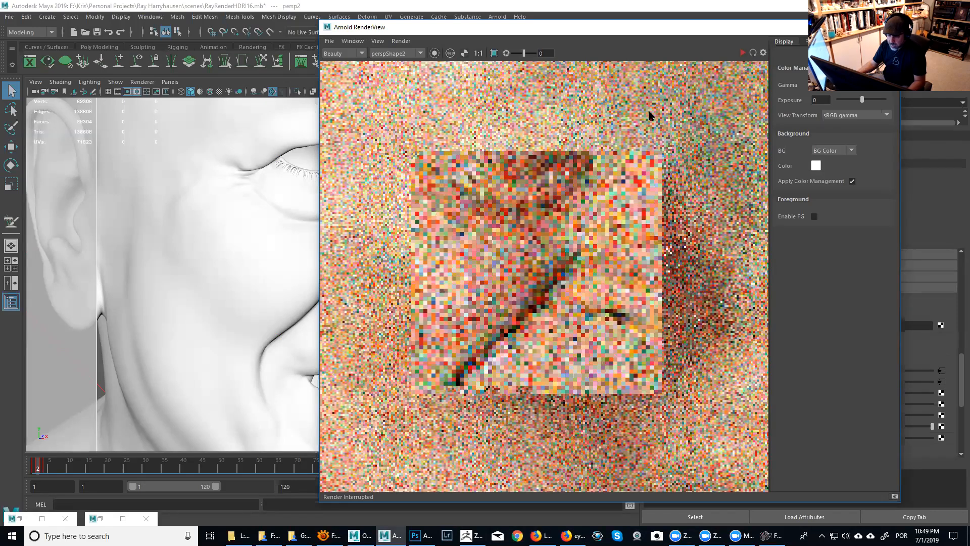
left_click(742, 53)
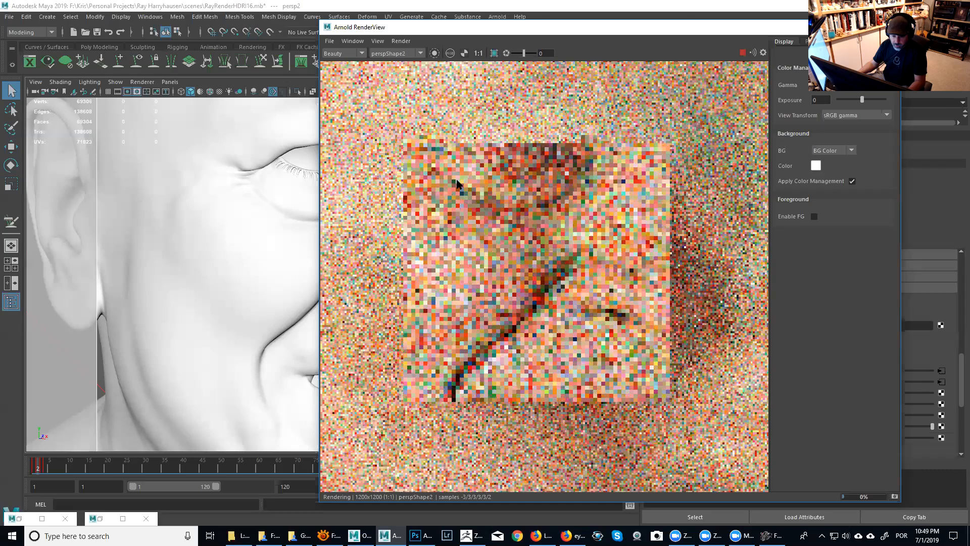
Step: Stop the render, reframe the RayFace mesh closely around the eye and start rendering again
right_click_drag(290, 268, 165, 203, "alt")
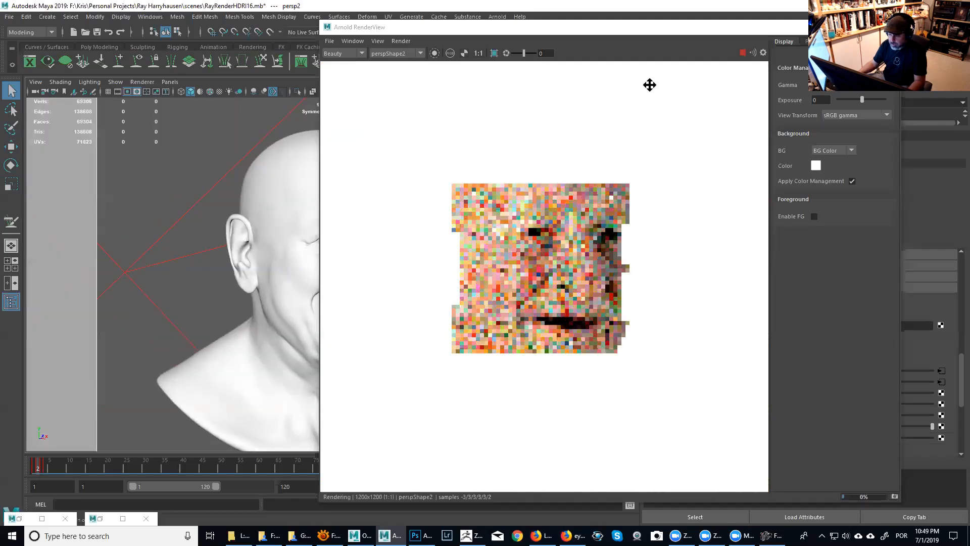
left_click(740, 53)
right_click_drag(284, 232, 242, 212, "alt")
left_click(250, 210)
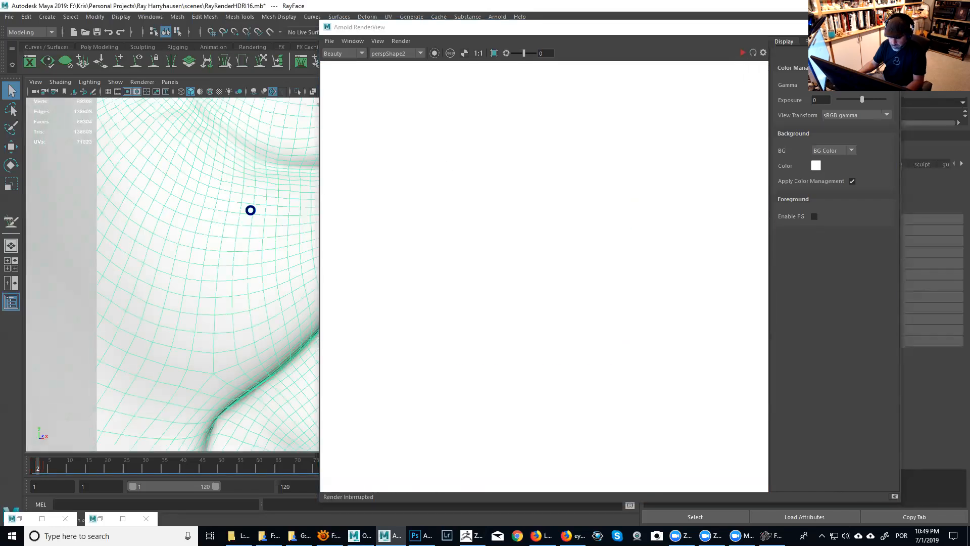
key("f")
right_click_drag(254, 213, 369, 321, "alt")
middle_click_drag(250, 213, 236, 363, "alt")
right_click_drag(221, 276, 252, 324, "alt")
left_click(742, 52)
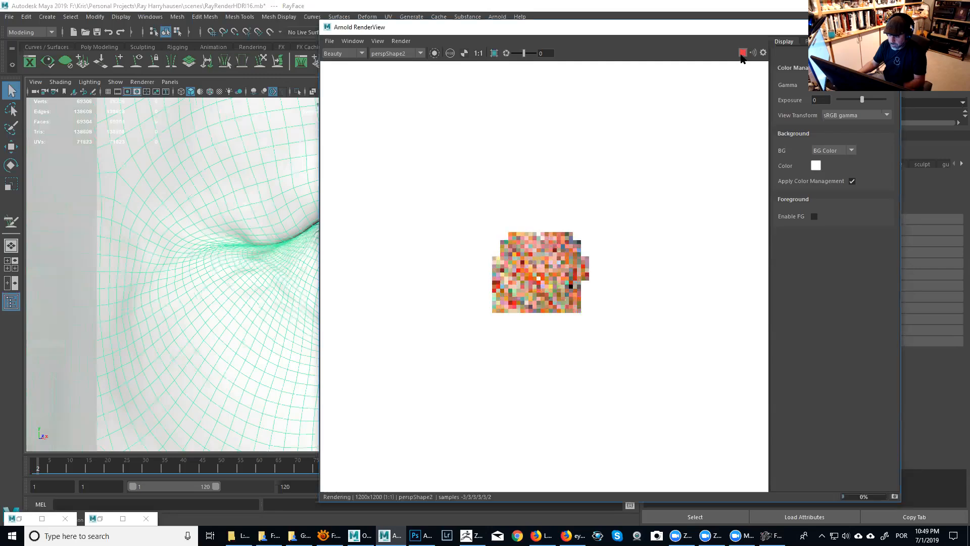
Step: Centre the eye close-up, render only a crop region over the lower eyelid and its lashes, and stop the render
right_click_drag(232, 206, 264, 225, "alt")
middle_click_drag(264, 225, 210, 225, "alt")
right_click_drag(214, 228, 223, 225, "alt")
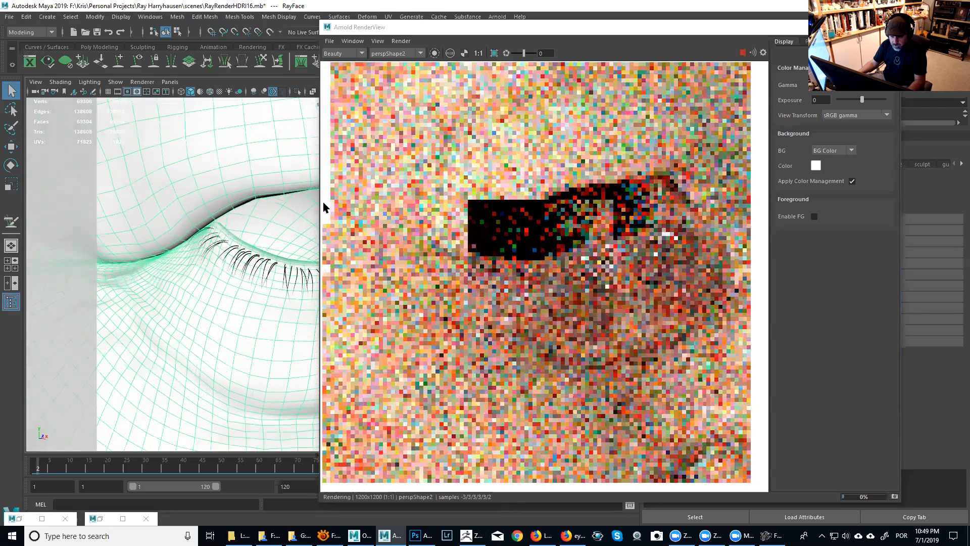
left_click_drag(218, 219, 238, 213, "alt")
left_click(494, 53)
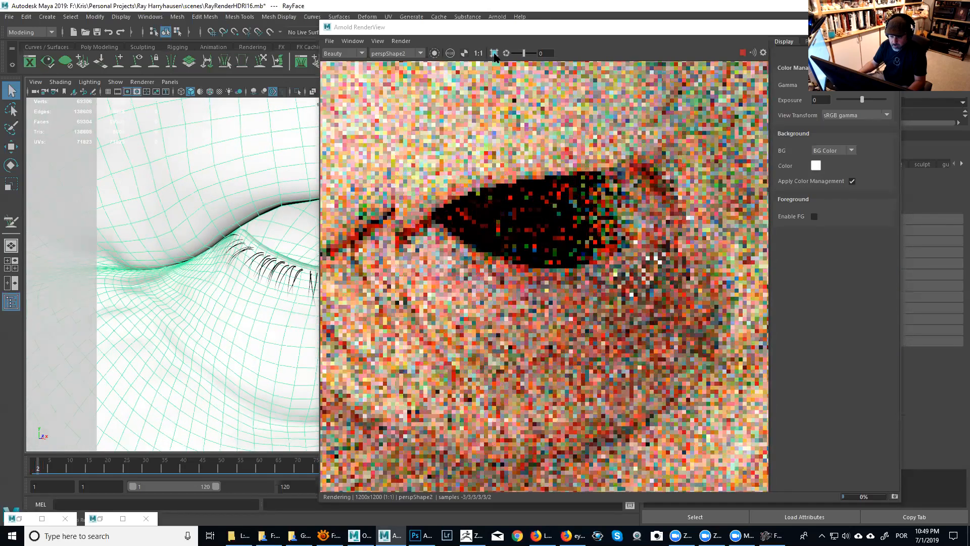
left_click_drag(512, 276, 681, 336)
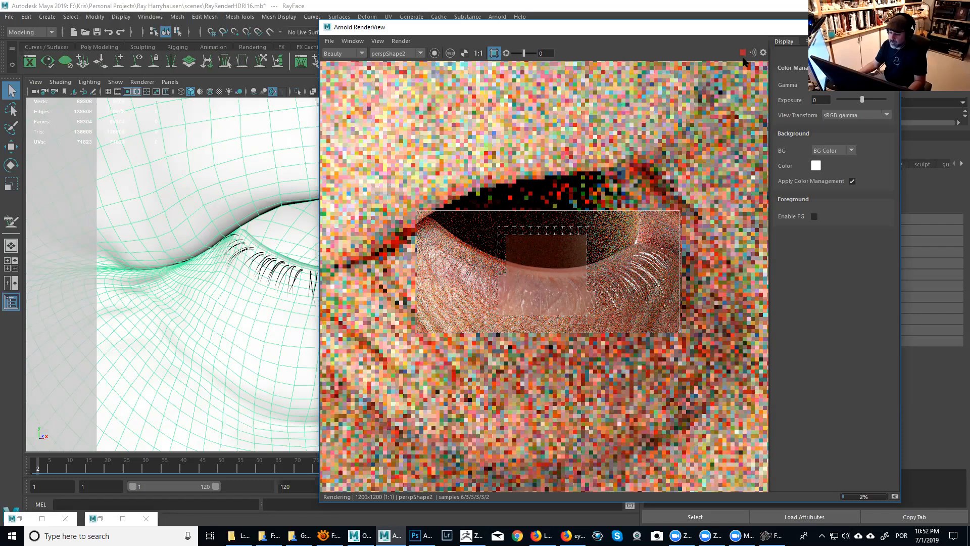
left_click(742, 52)
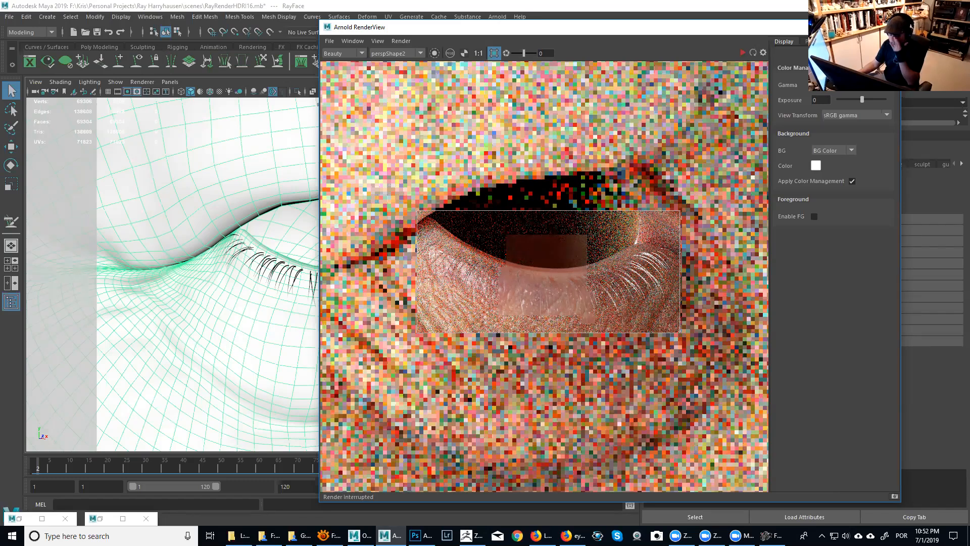
Step: Minimise the RenderView and compare the LowerLashes groom with its displacement modifier muted and unmuted
left_click(841, 27)
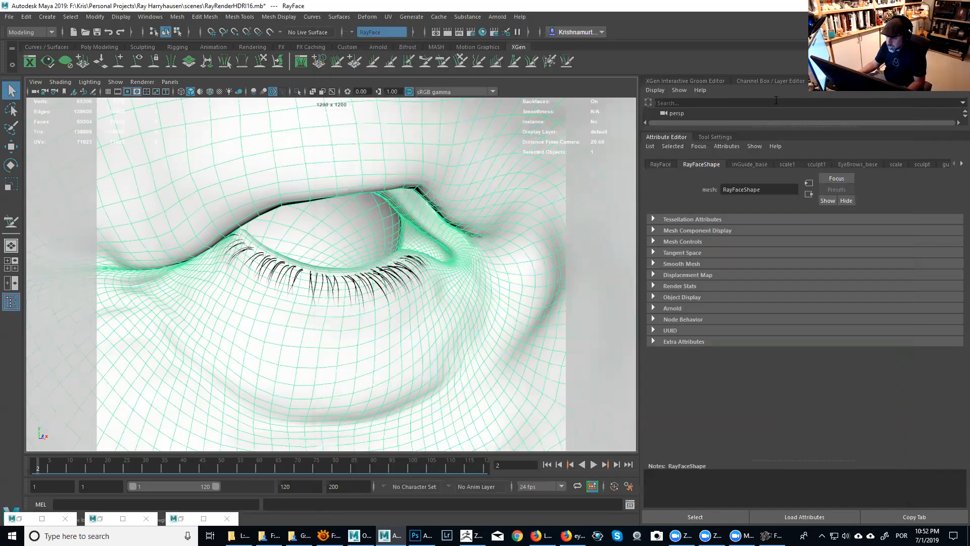
left_click(703, 83)
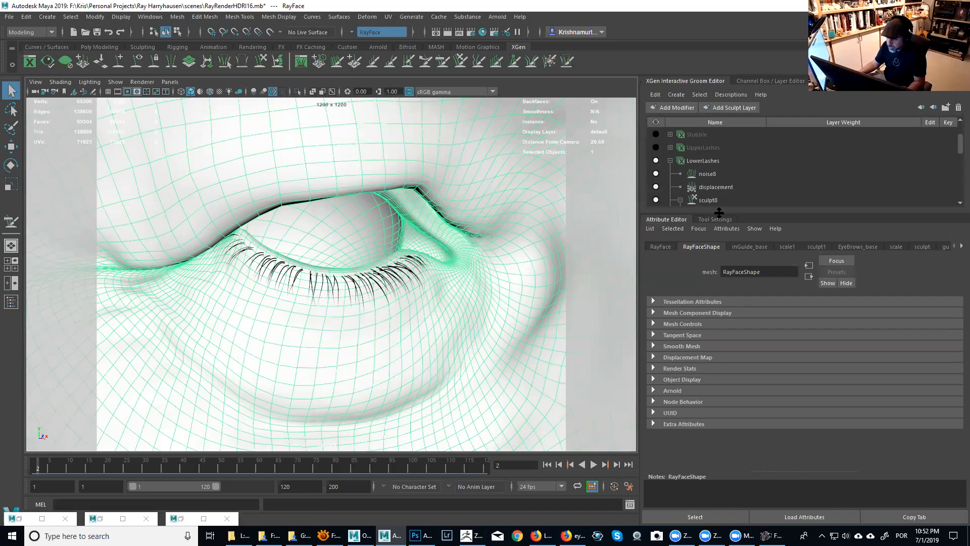
left_click(656, 188)
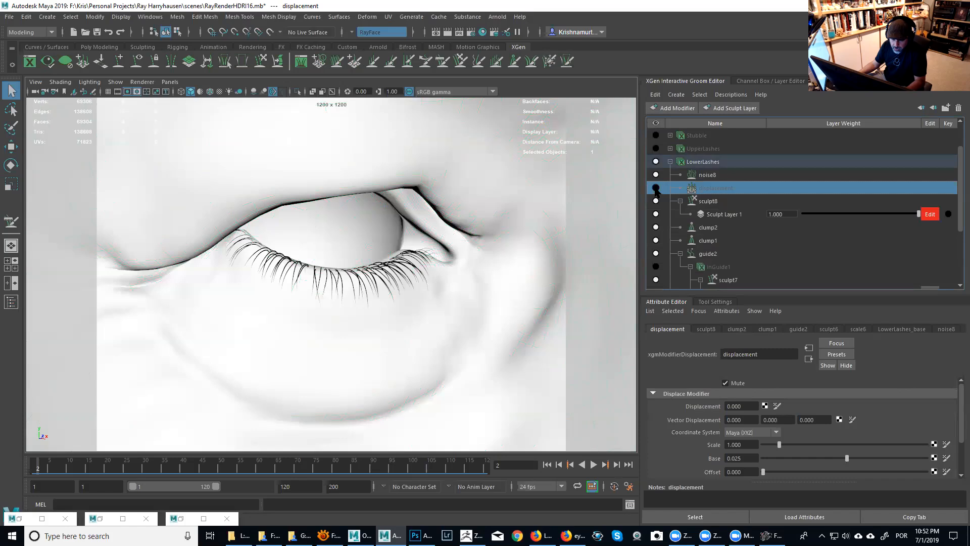
left_click(656, 188)
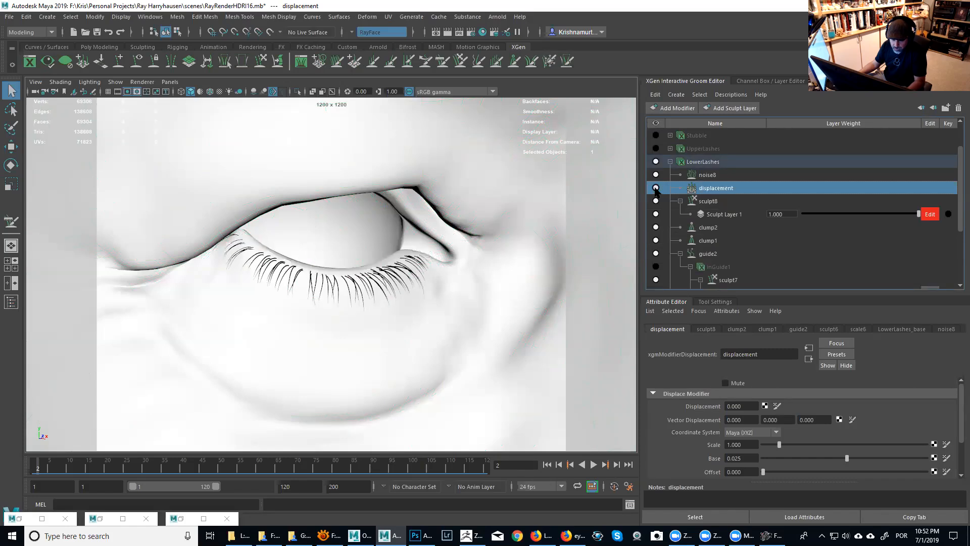
left_click(656, 188)
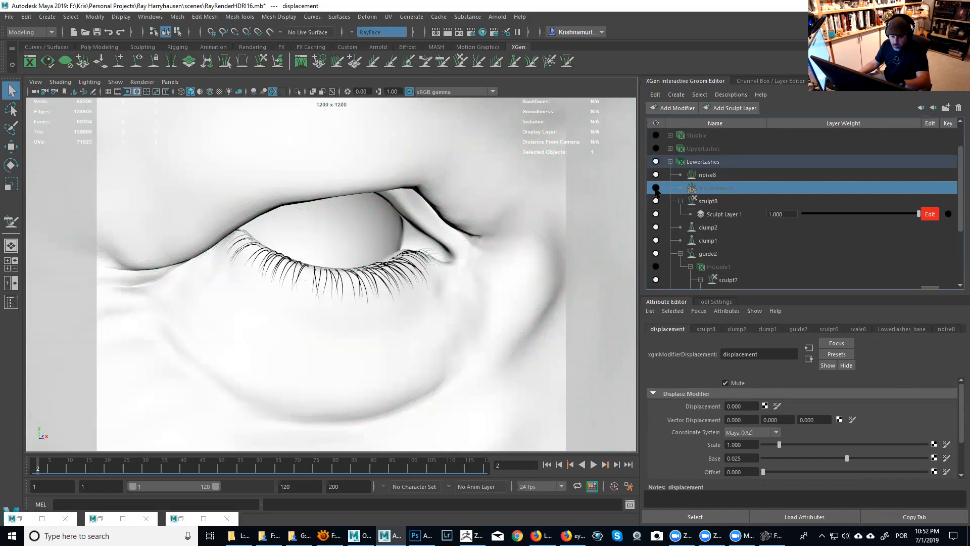
left_click(656, 188)
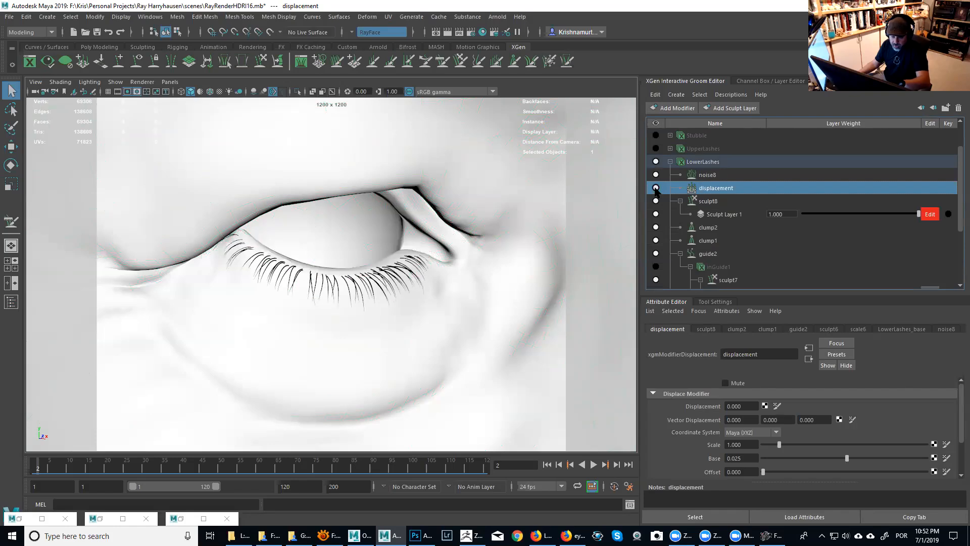
left_click(655, 188)
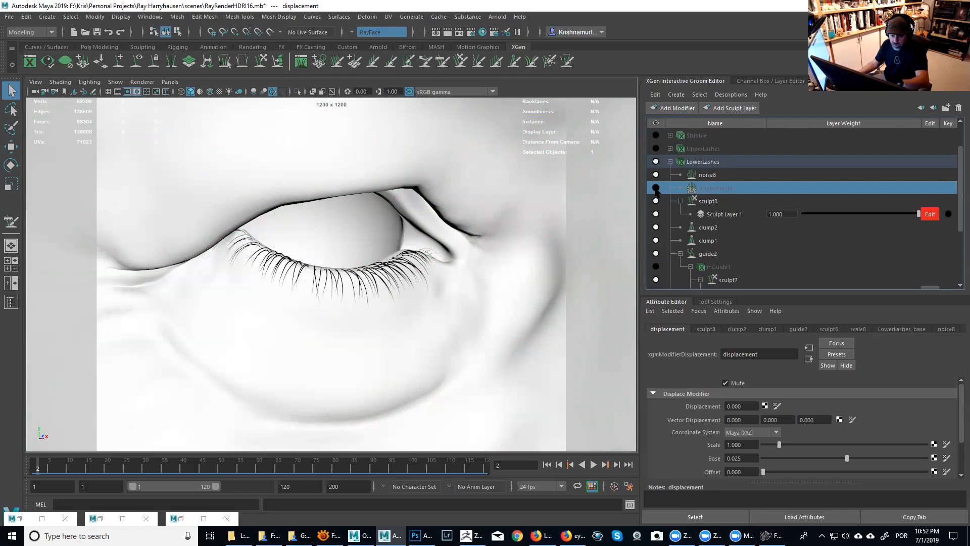
left_click(656, 188)
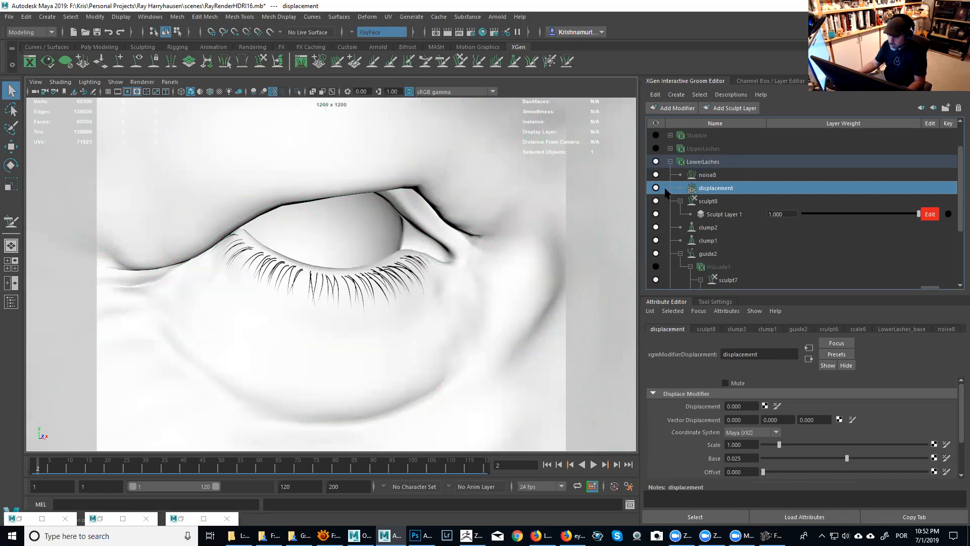
Step: Convert the LowerLashes interactive groom to polygons
left_click(698, 161)
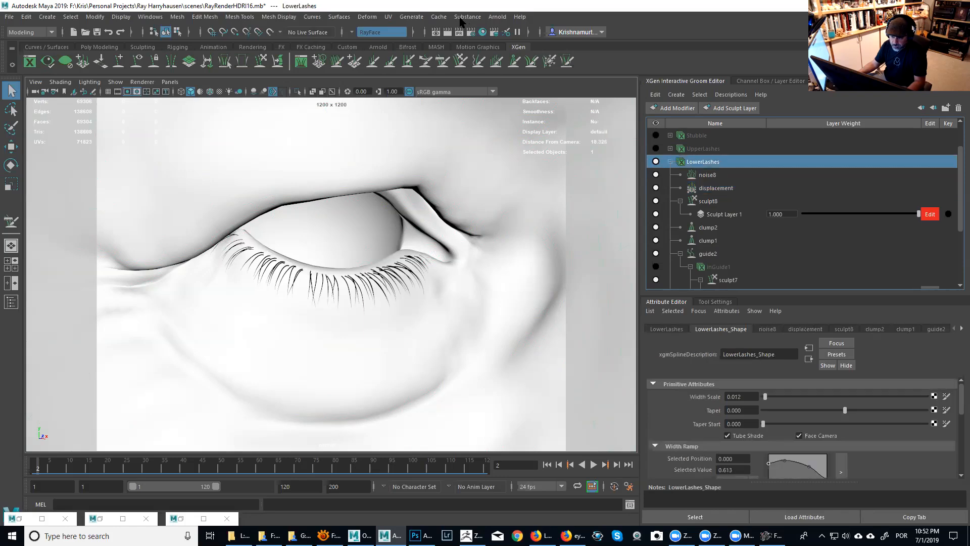
left_click(412, 18)
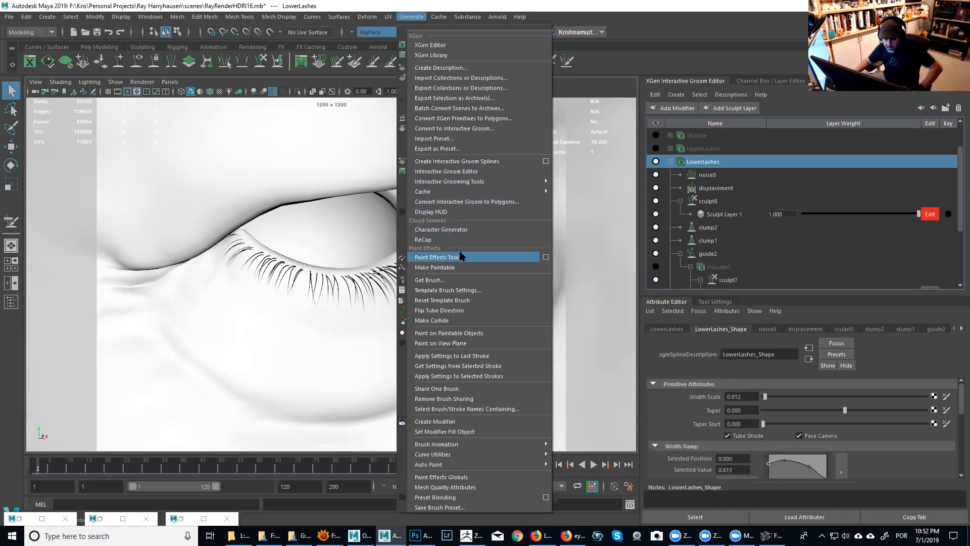
left_click(469, 202)
left_click(421, 403)
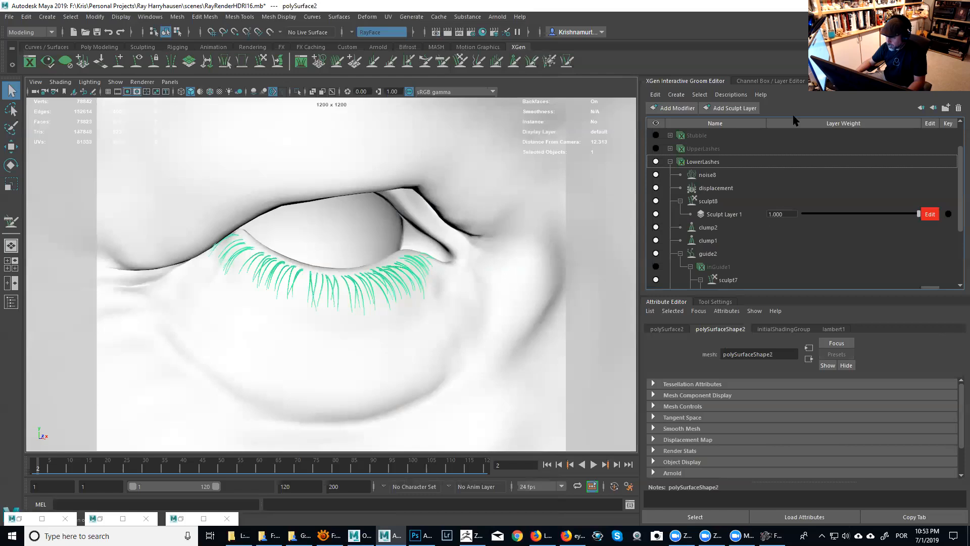
Step: Show the Outliner, expand the LowerLashes_convert1 group and select its polySurface2 mesh
left_click(11, 301)
left_click_drag(948, 128, 948, 346)
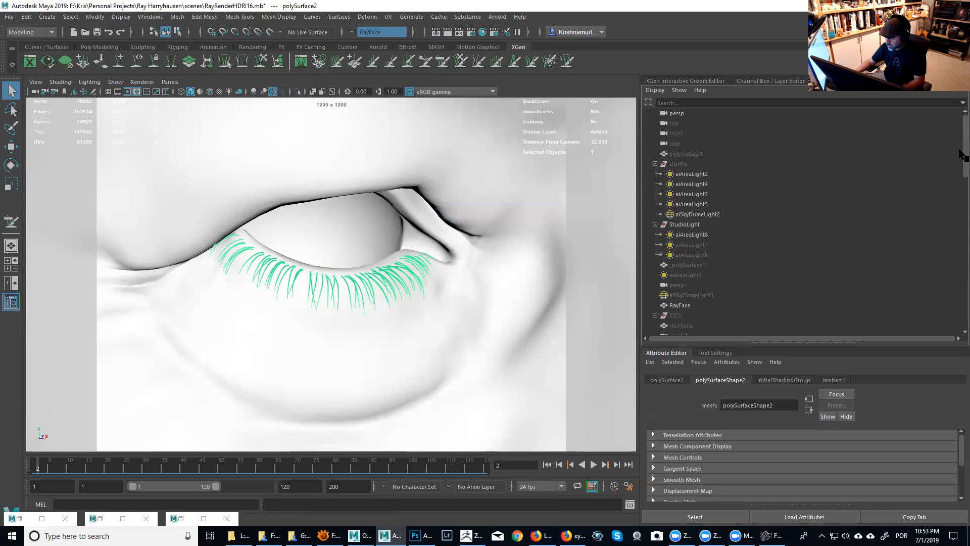
left_click_drag(963, 170, 962, 235)
left_click(733, 275)
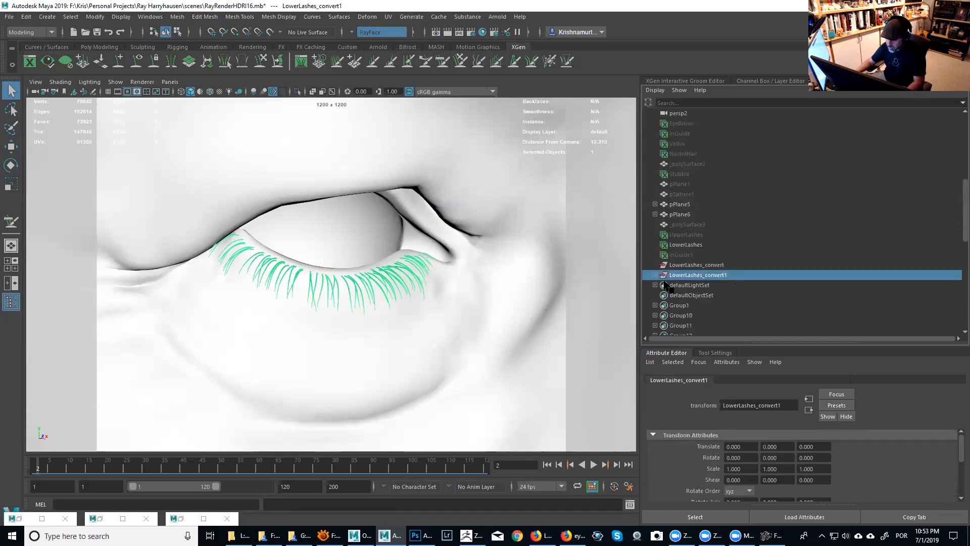
left_click(655, 275)
left_click(688, 285)
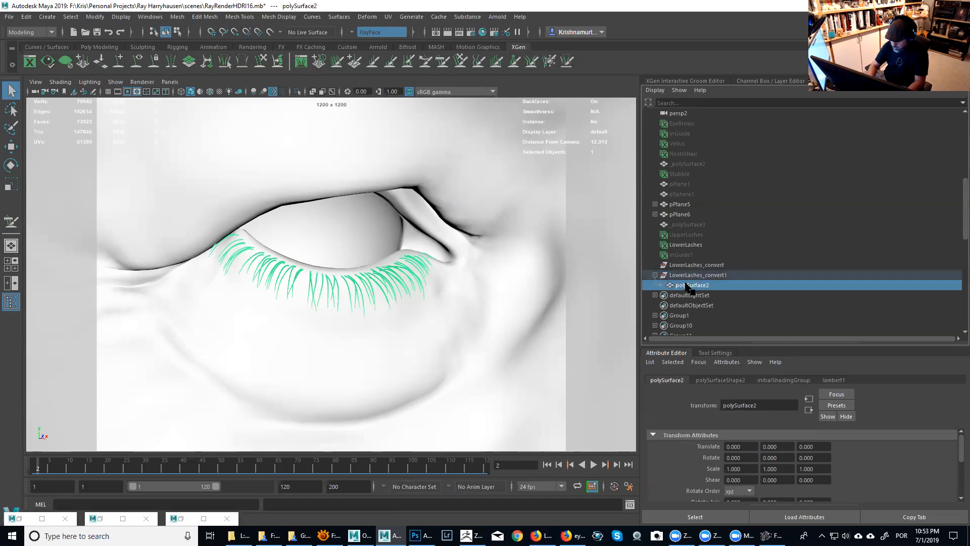
Step: Unparent the polySurface2 lash mesh from the LowerLashes_convert1 group and rename it PimpleRef
key("shift+p")
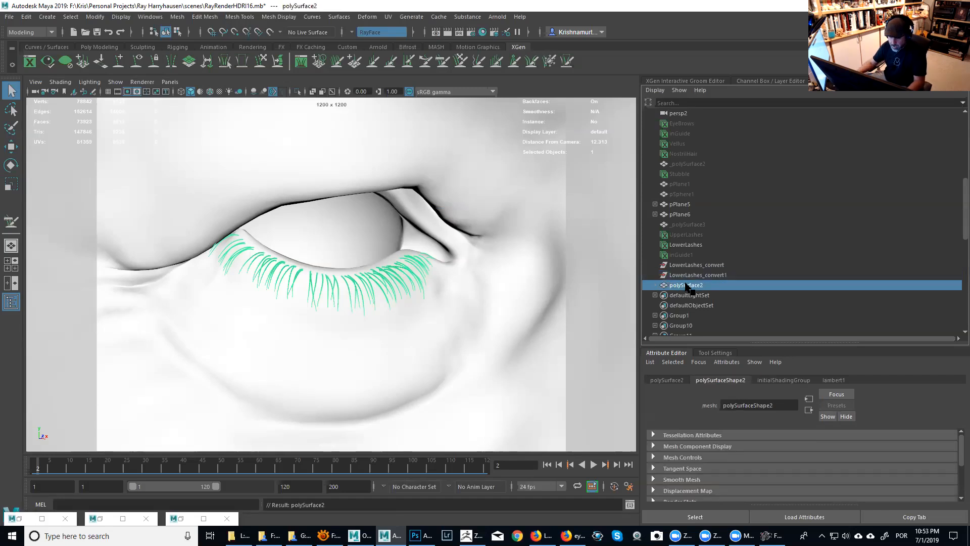
double_click(680, 286)
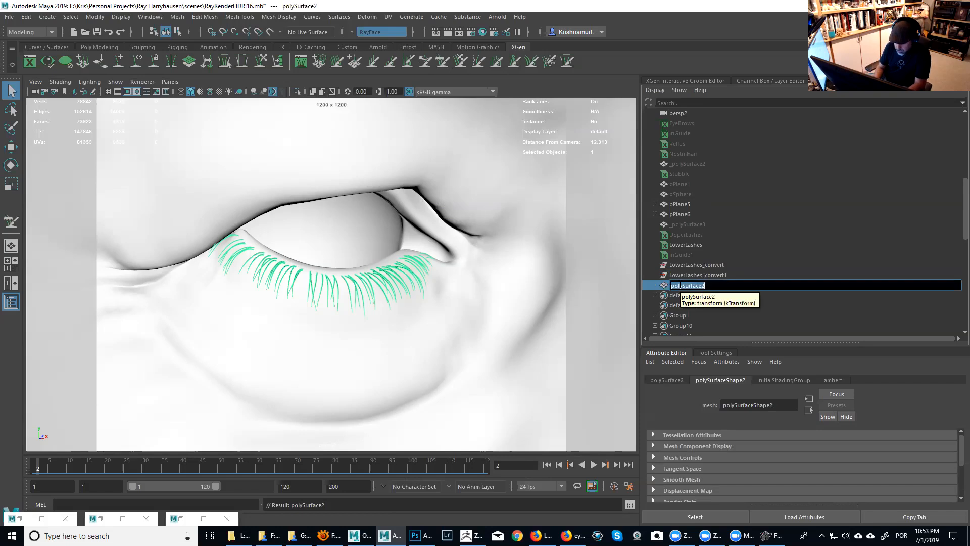
type("Pl")
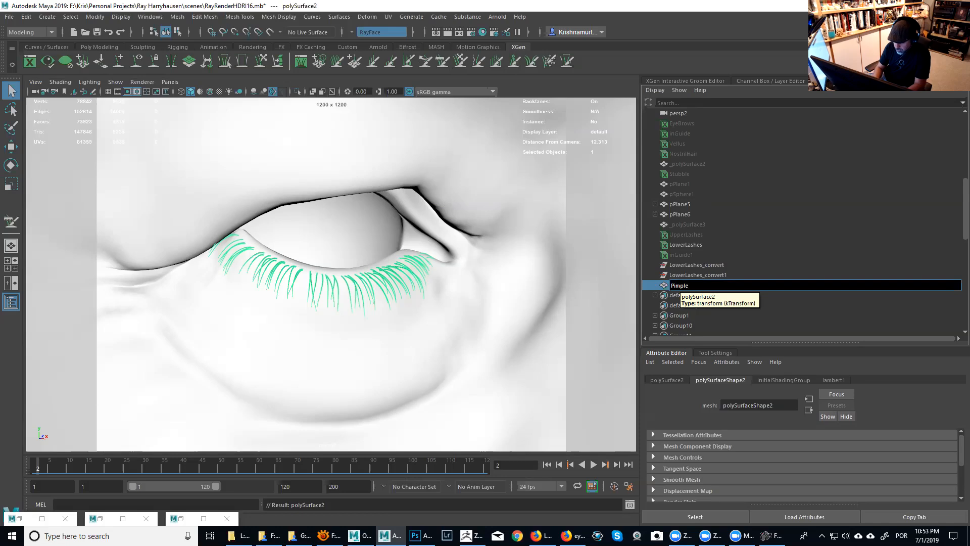
type("mpleRef")
key("Return")
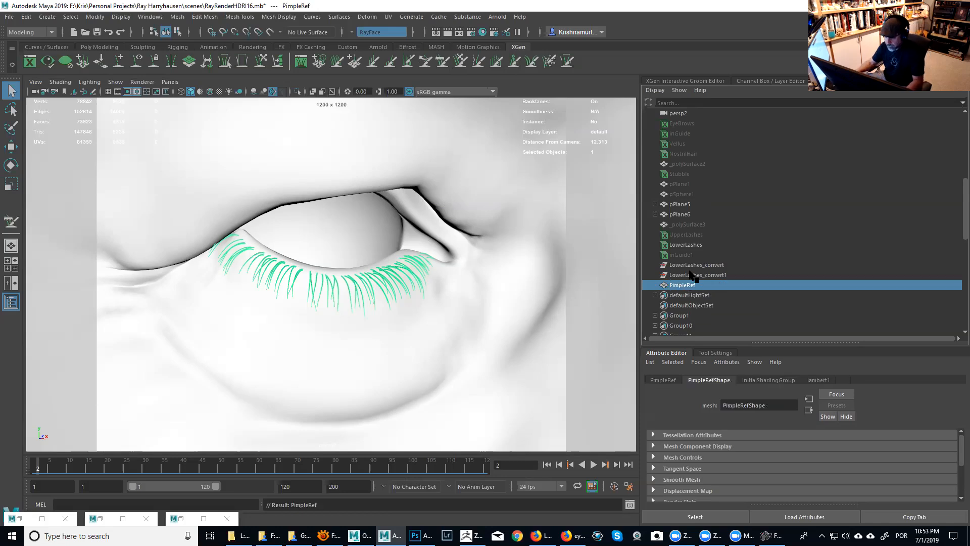
Step: Mute the LowerLashes displacement modifier and convert the groom to polygons again with the existing conversion options
left_click(684, 81)
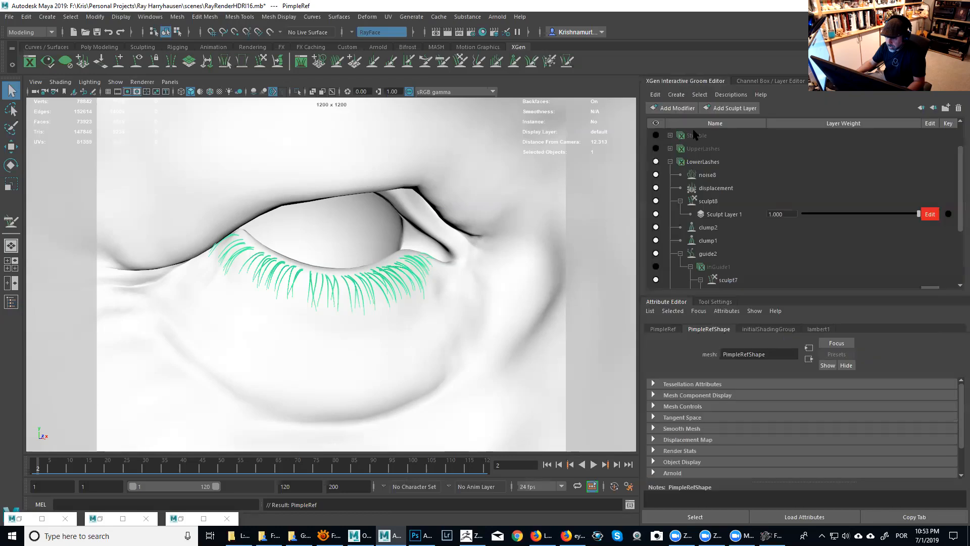
left_click(656, 188)
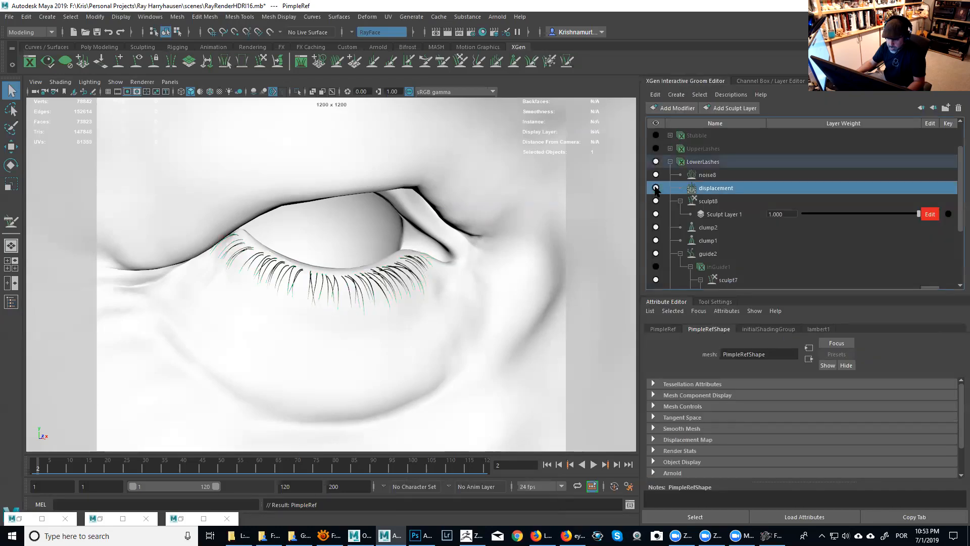
left_click(702, 161)
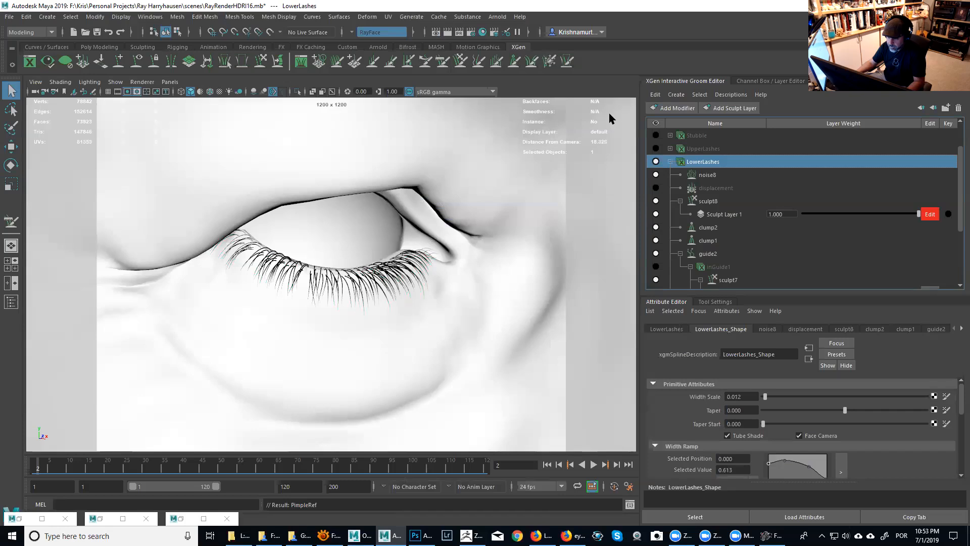
left_click(411, 17)
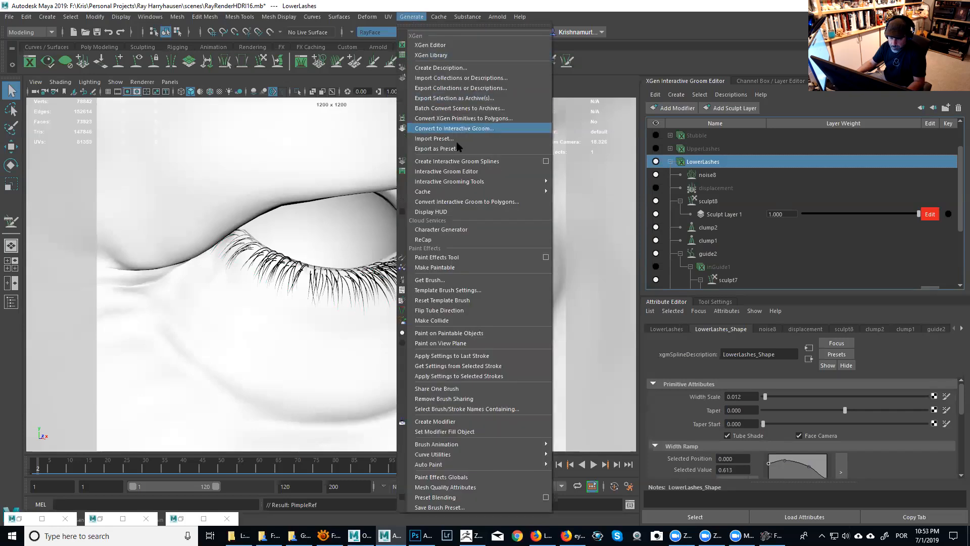
mouse_move(464, 185)
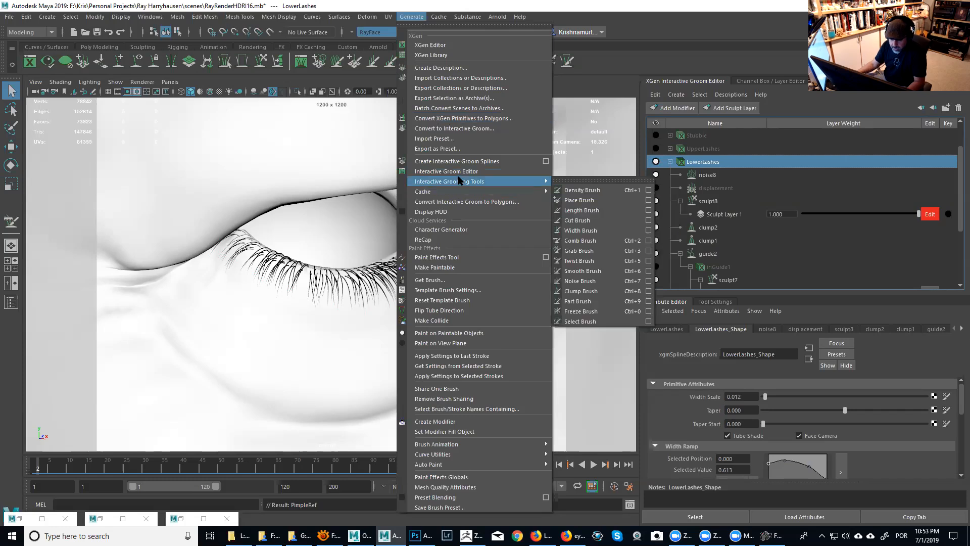
left_click(474, 202)
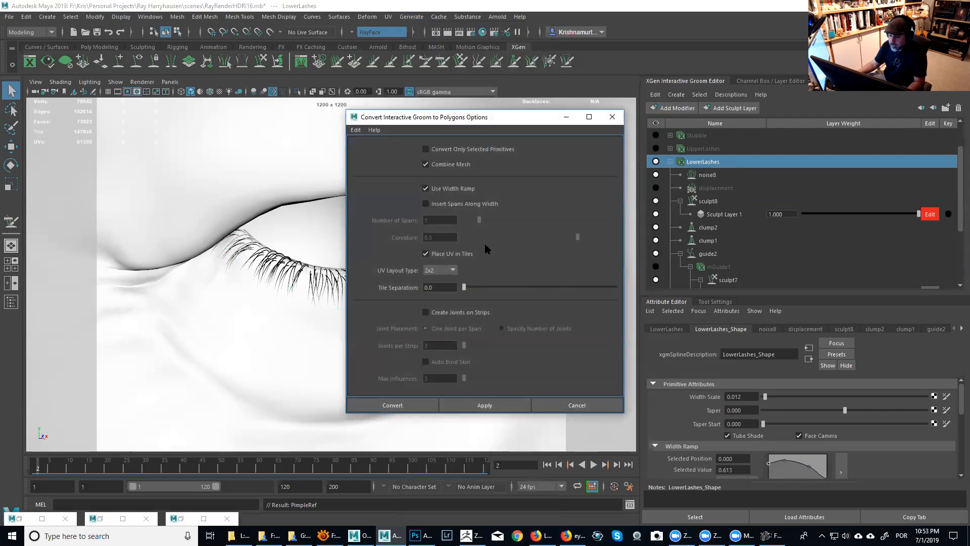
left_click(411, 402)
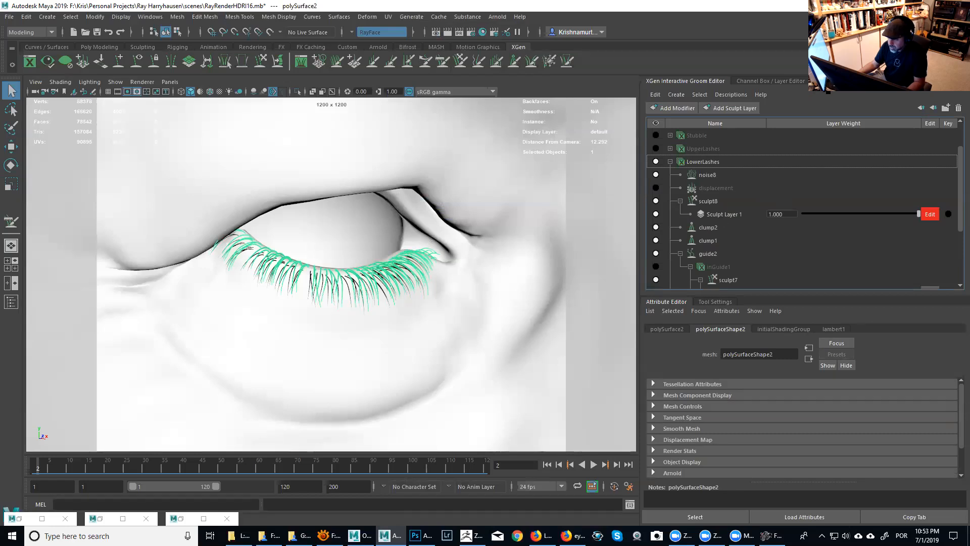
Step: Unparent the new lash mesh from the LowerLashes_convert2 group and rename it ColorRef
left_click(827, 81)
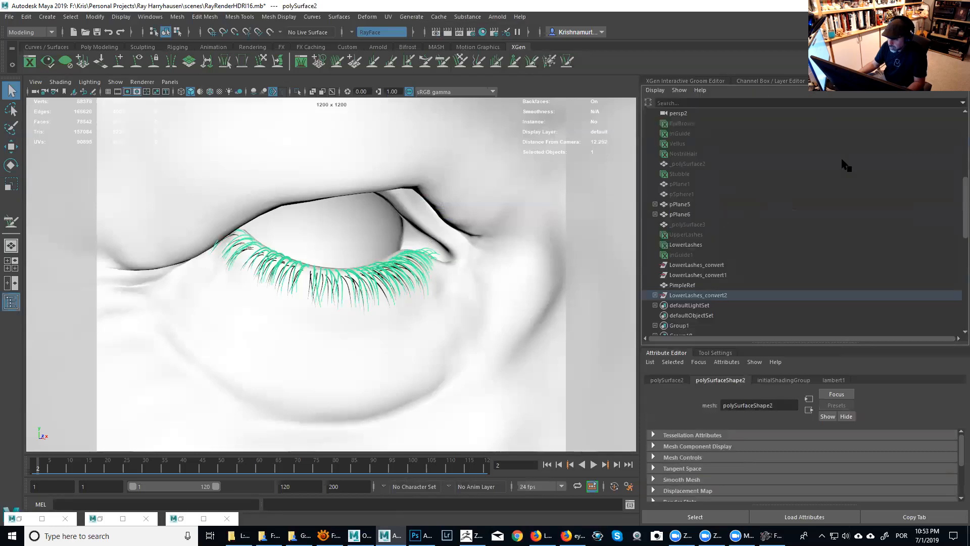
left_click(655, 295)
key("shift+p")
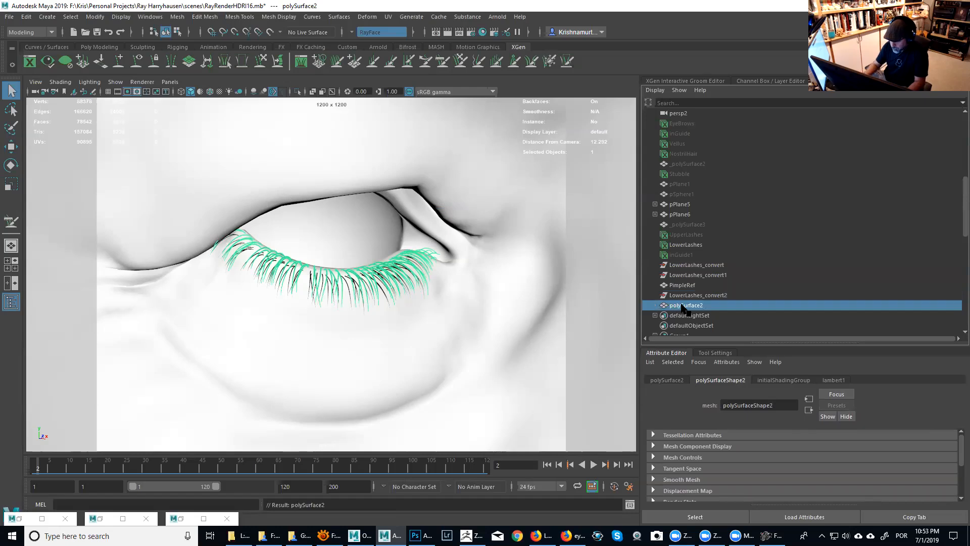
double_click(683, 306)
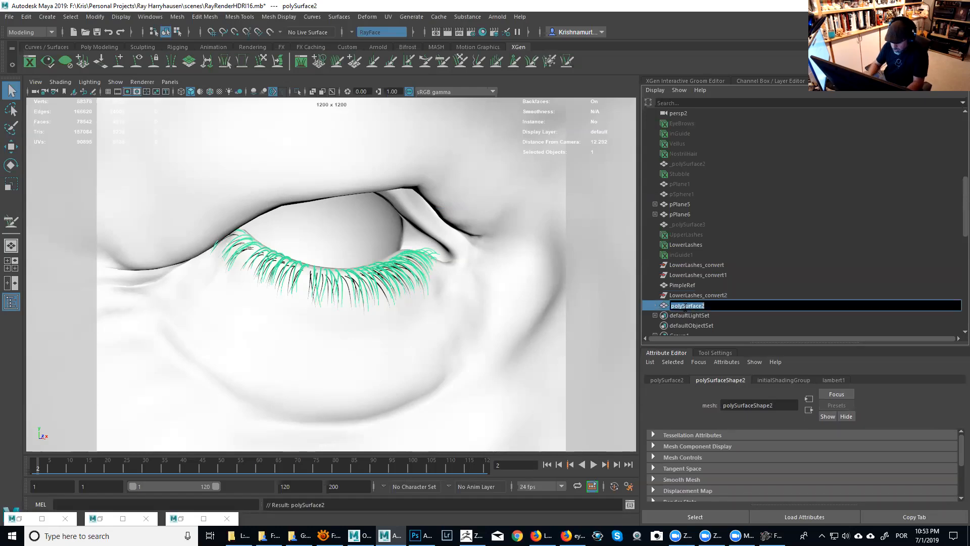
type("ColorRef")
key("Return")
key("f")
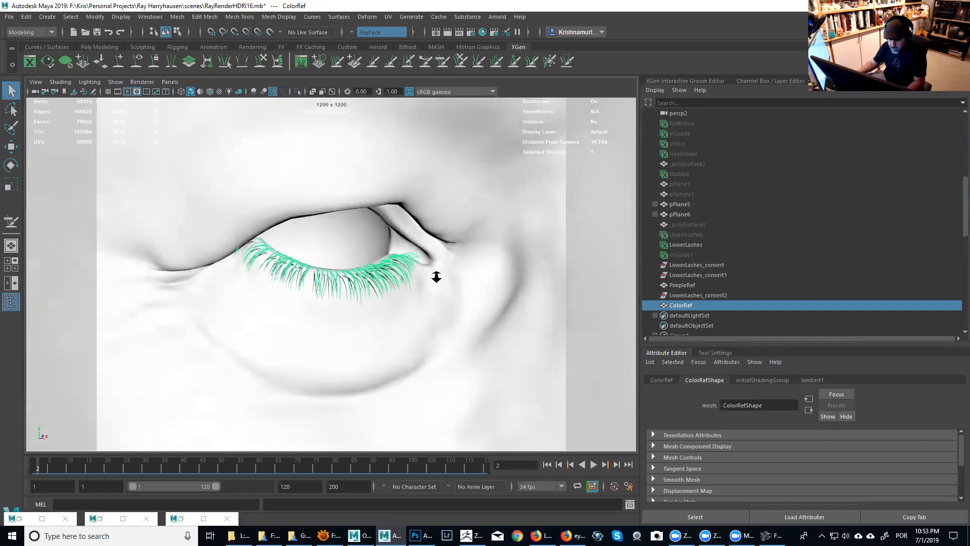
Step: Show the Export Selection options for the PimpleRef mesh with OBJexport as file type, inspect the lashes up close and minimise the dialog
left_click(683, 285, "ctrl")
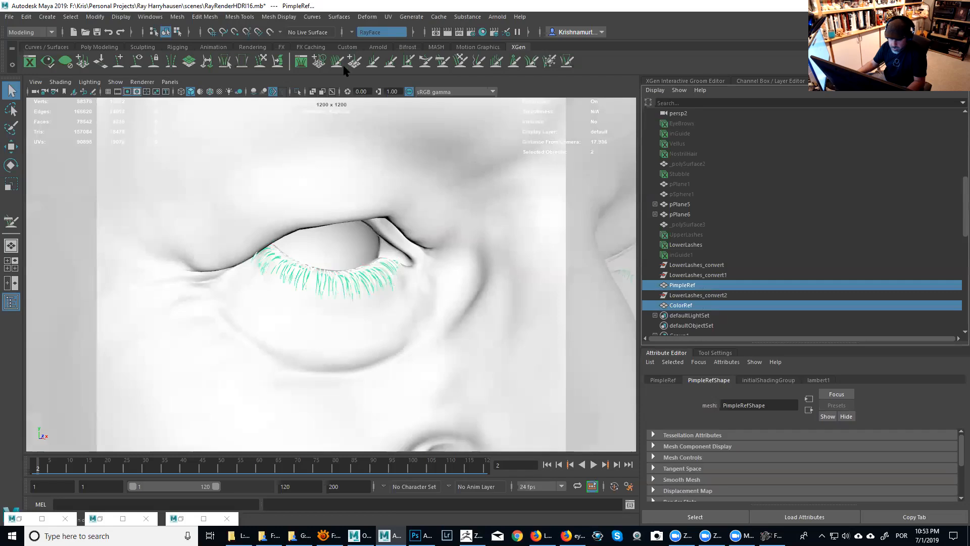
left_click(348, 48)
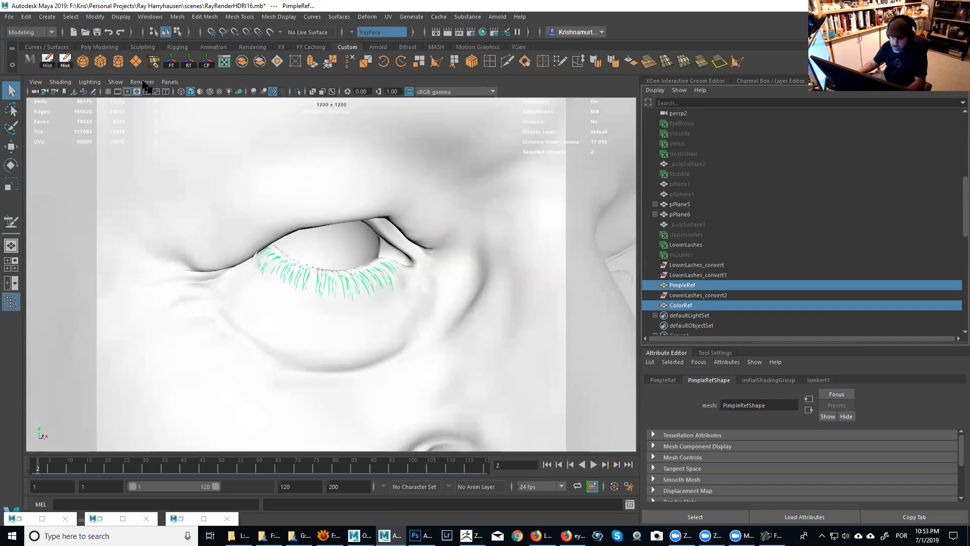
left_click(688, 285)
left_click(9, 17)
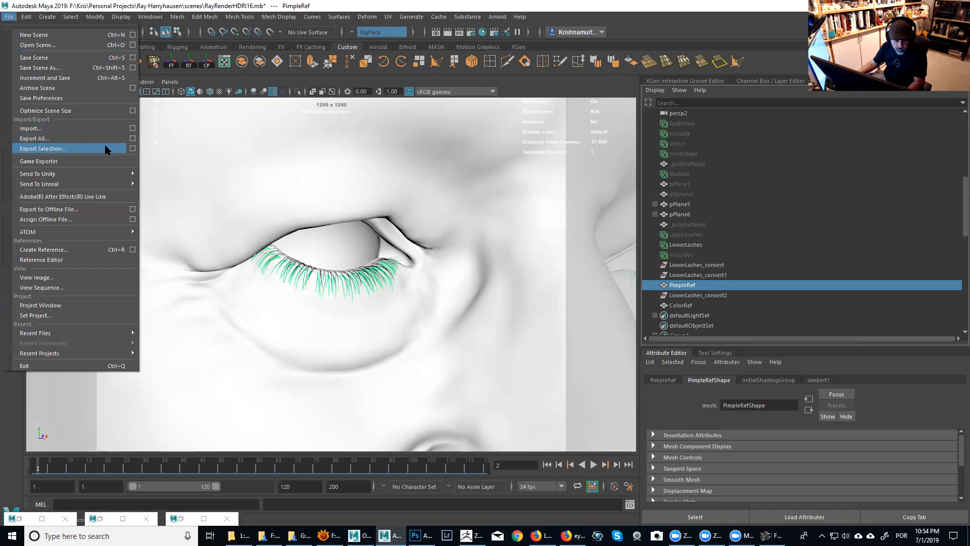
left_click(132, 148)
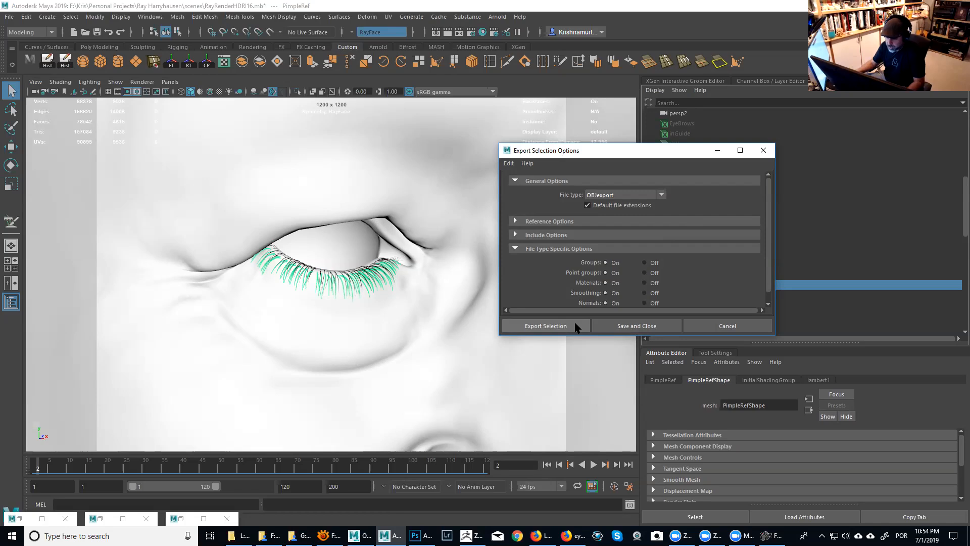
left_click(576, 327)
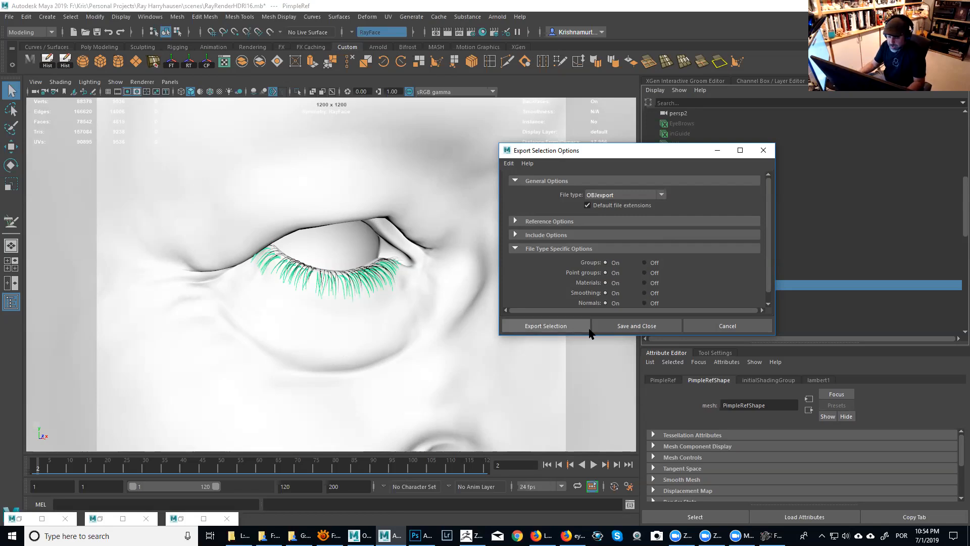
scroll(432, 296, "up", 10)
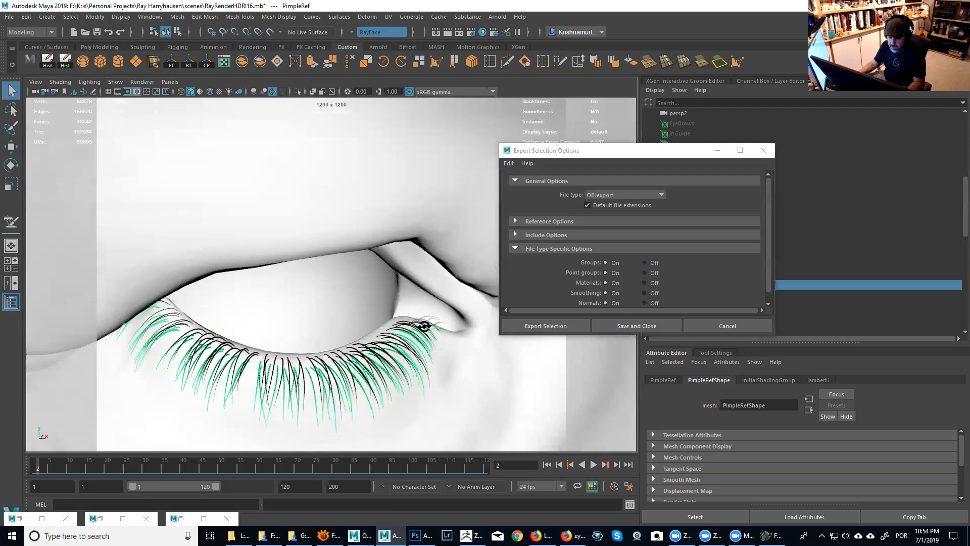
middle_click_drag(385, 331, 391, 273, "alt")
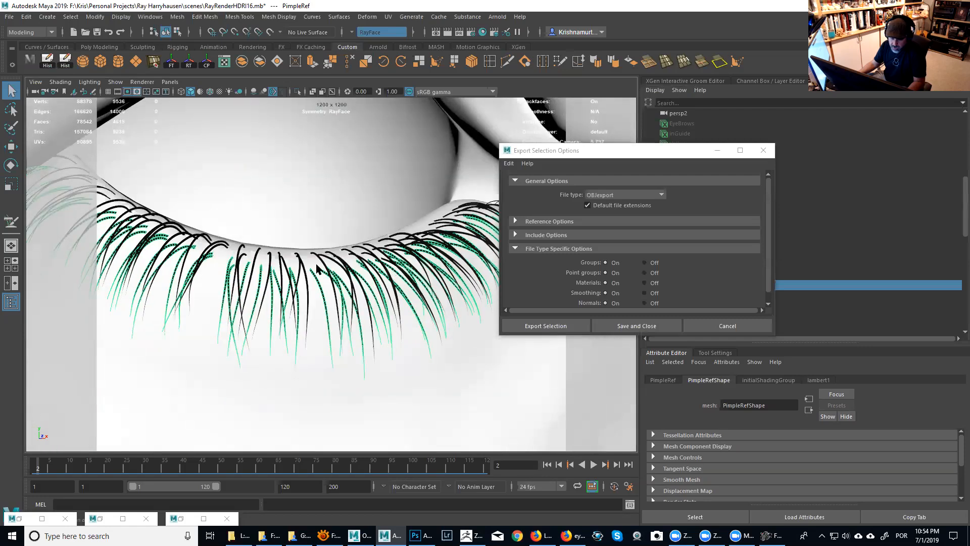
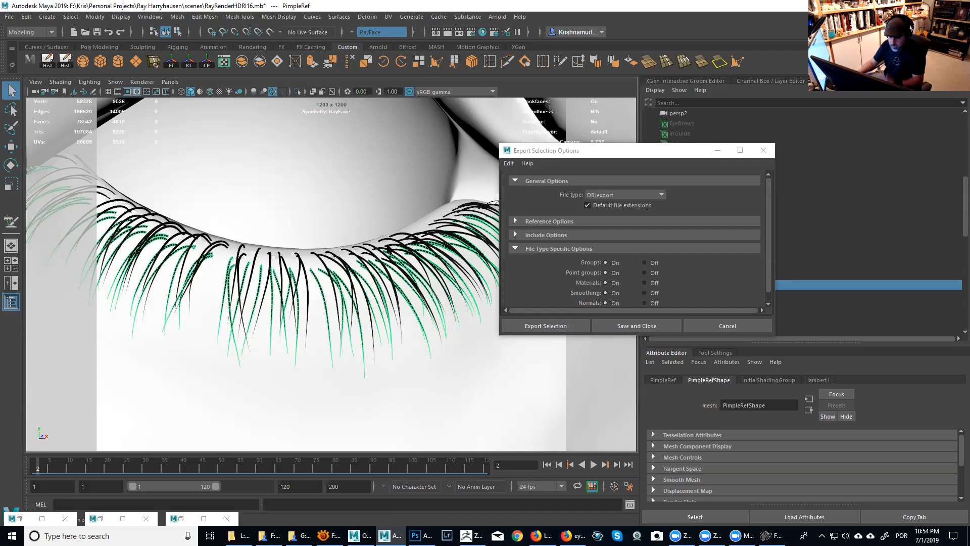
left_click(718, 150)
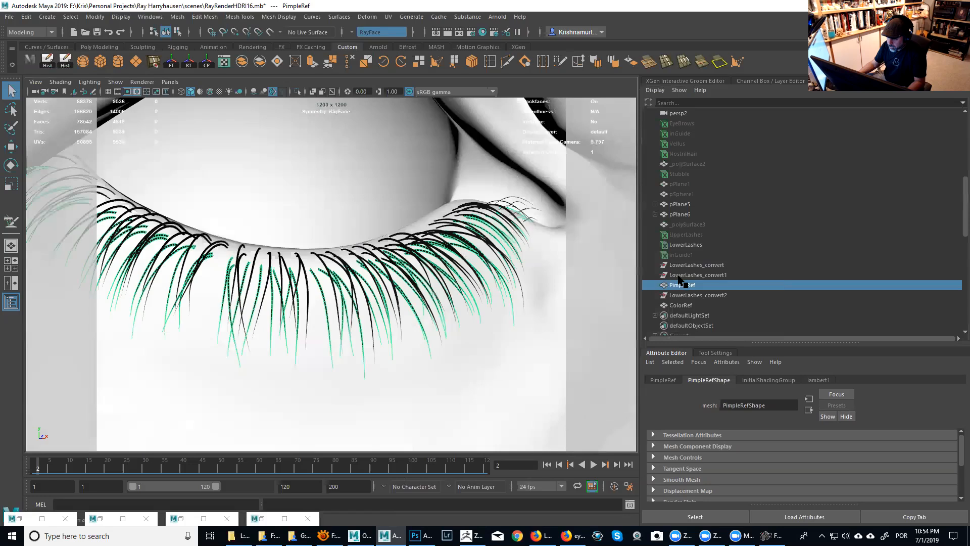
Step: Delete the empty LowerLashes_convert, LowerLashes_convert1 and LowerLashes_convert2 groups, and hide the PimpleRef and ColorRef meshes
left_click(698, 295)
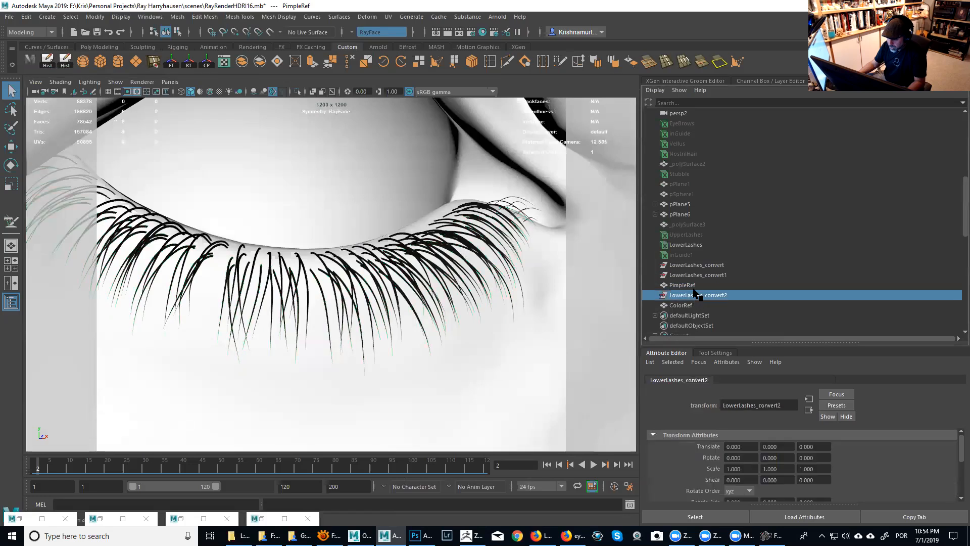
left_click(695, 274, "ctrl")
left_click(696, 265, "ctrl")
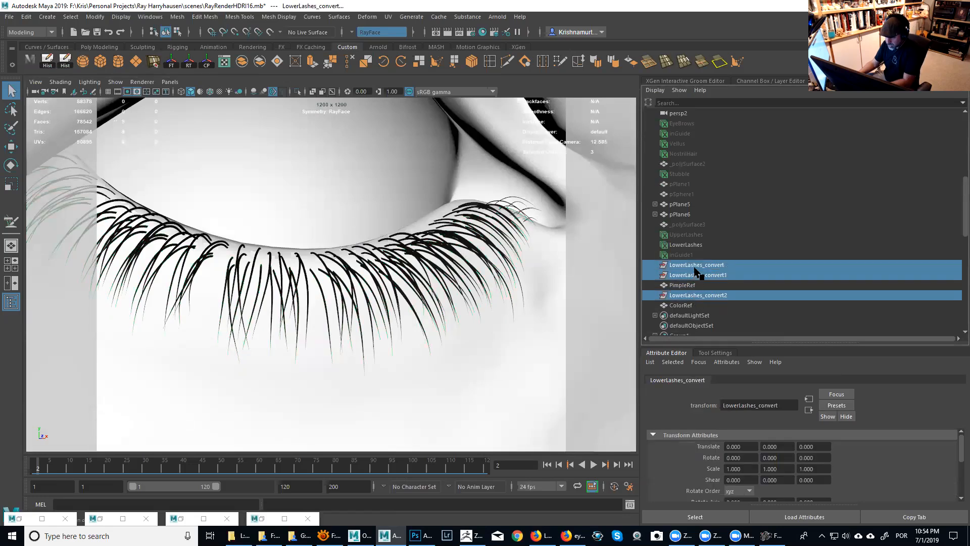
key("Delete")
left_click_drag(686, 268, 690, 274)
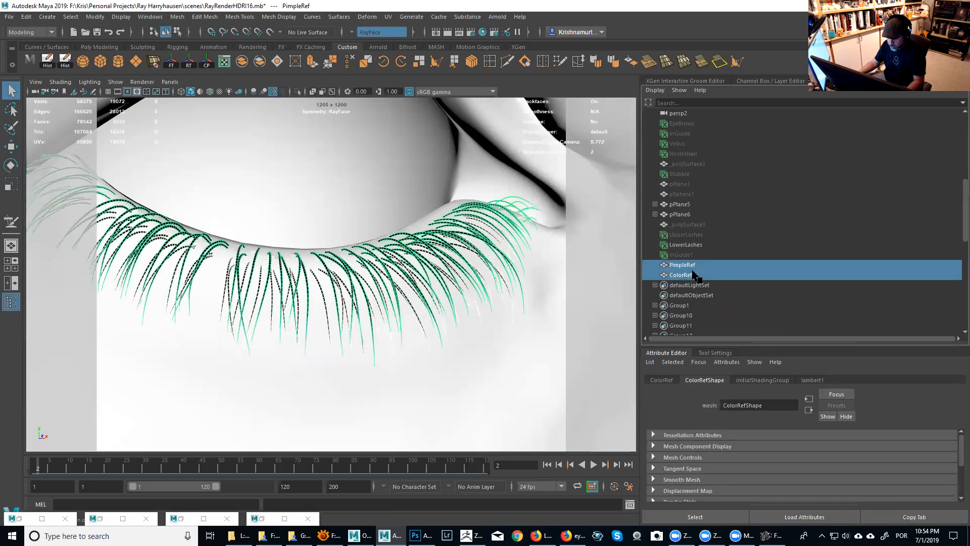
key("ctrl+h")
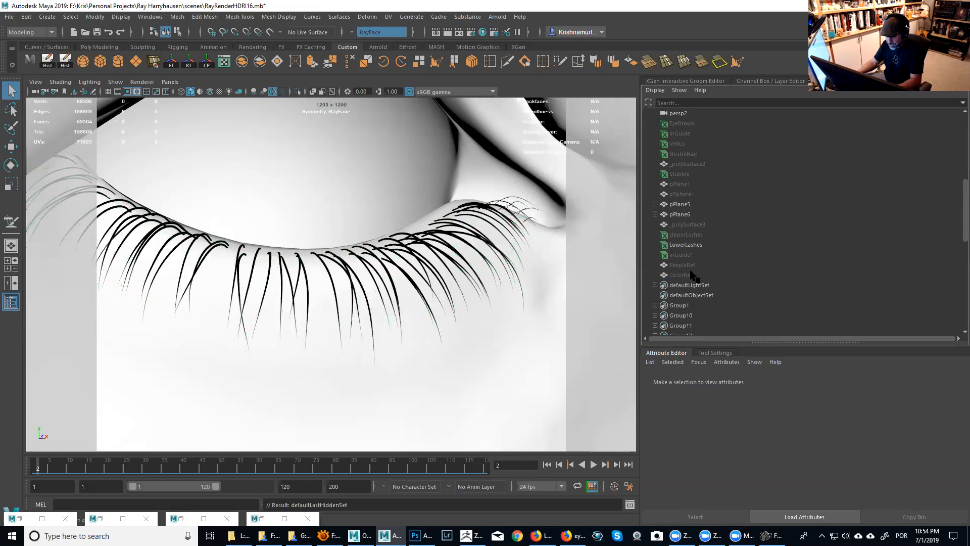
Step: Collapse the StudioLight and LIGHTS groups in the Outliner
right_click_drag(457, 262, 419, 234, "alt")
left_click_drag(420, 234, 414, 247, "alt")
right_click_drag(414, 248, 439, 267, "alt")
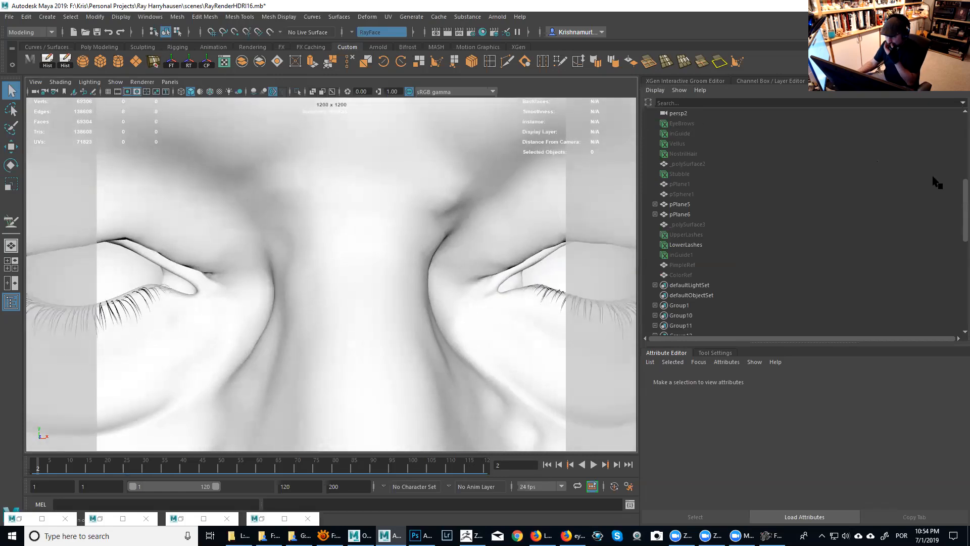
scroll(959, 221, "up", 7)
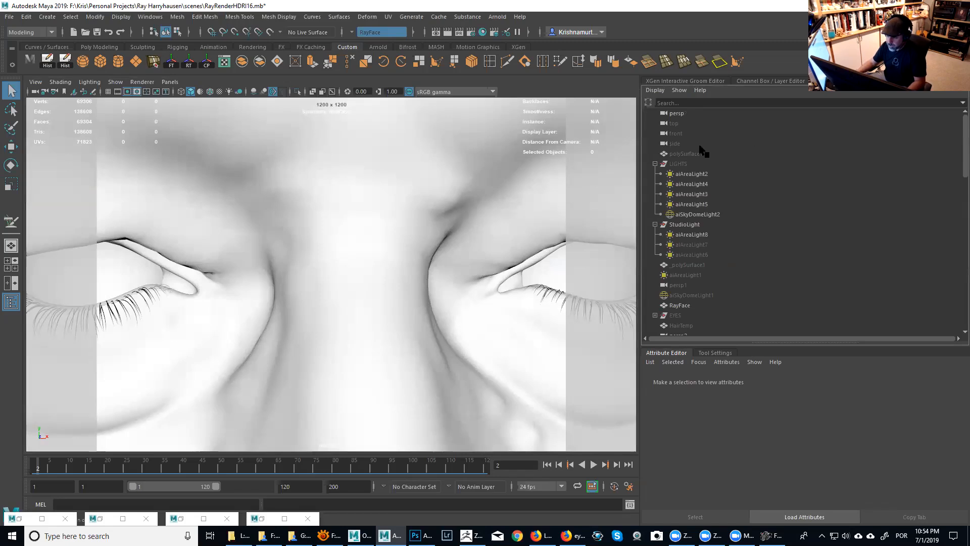
left_click(655, 224)
left_click(655, 164)
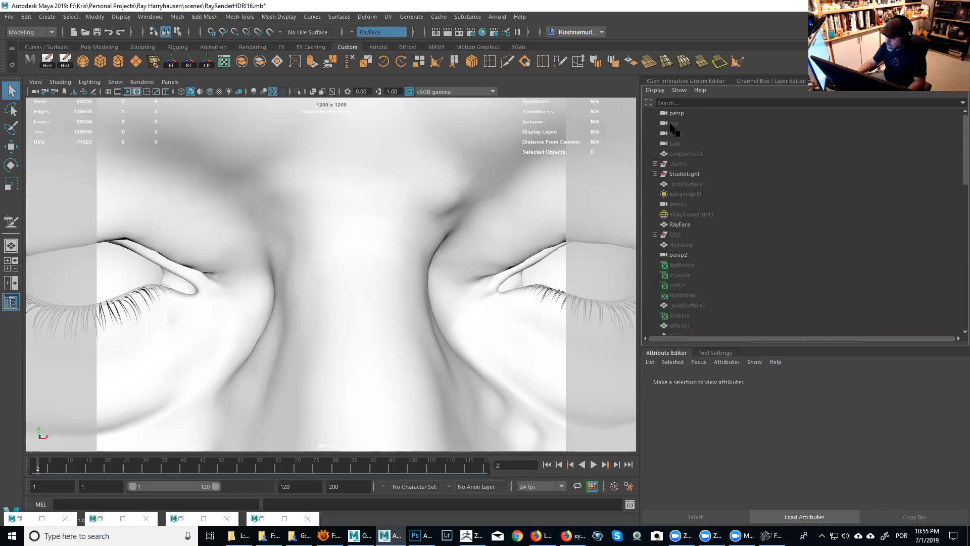
Step: Show the groom editor, select the RayFace head together with the LowerLashes description, and hide all unselected objects
left_click(687, 82)
right_click_drag(430, 279, 340, 271, "alt")
left_click_drag(340, 271, 403, 245, "alt")
middle_click_drag(403, 245, 364, 286, "alt")
left_click_drag(364, 286, 494, 244, "alt")
middle_click_drag(494, 245, 447, 240, "alt")
left_click(496, 221)
right_click_drag(502, 232, 326, 275, "alt")
left_click_drag(327, 275, 242, 238, "alt")
right_click_drag(243, 237, 407, 381, "alt")
middle_click_drag(407, 380, 450, 314, "alt")
right_click_drag(450, 313, 477, 254, "alt")
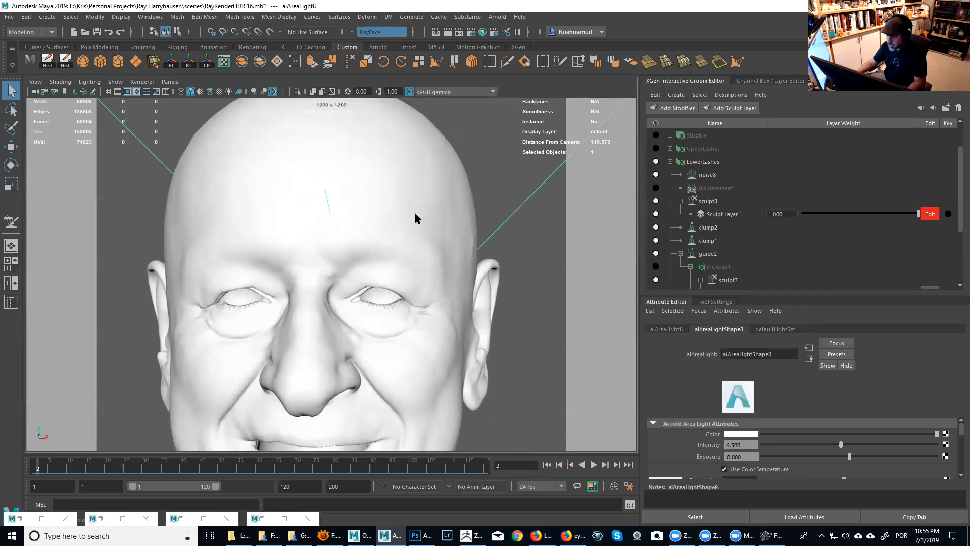
left_click(400, 195)
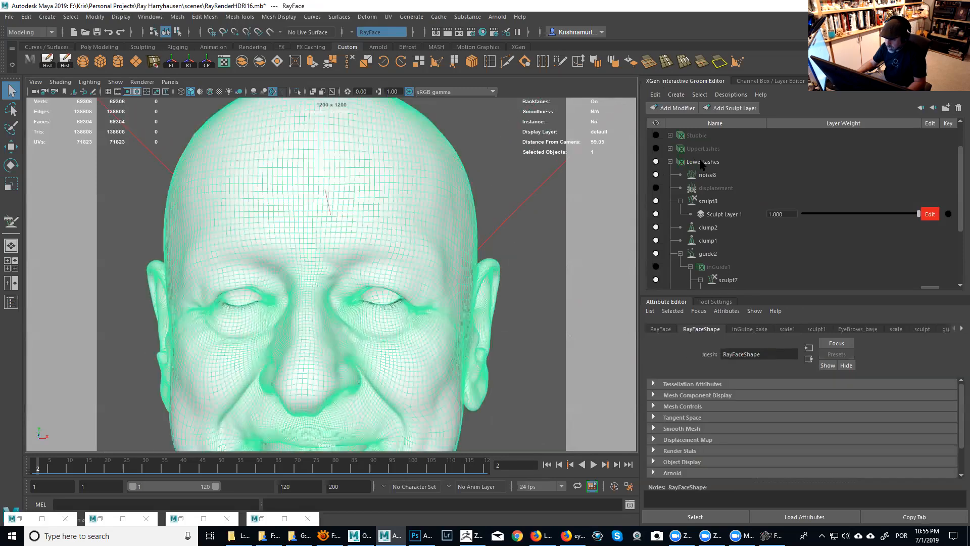
left_click(702, 161)
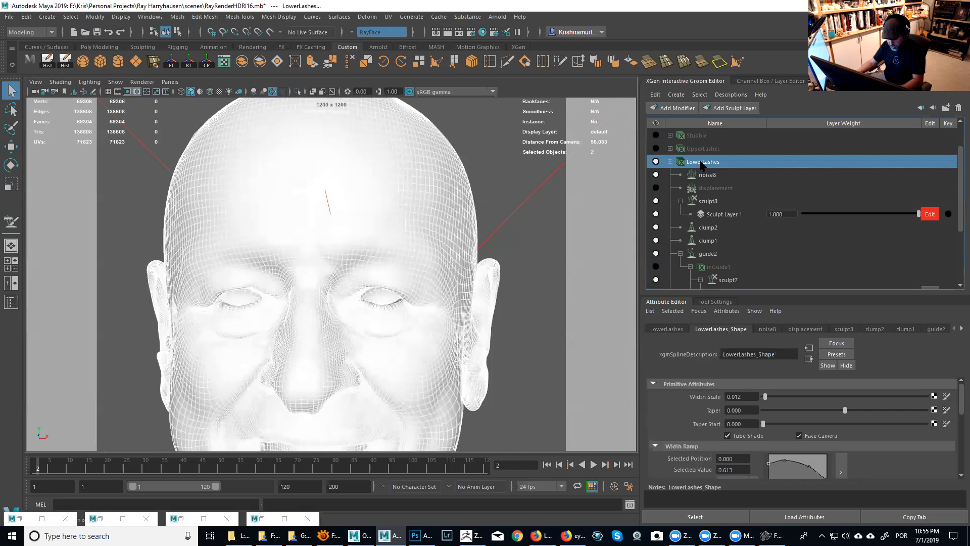
key("ctrl+h")
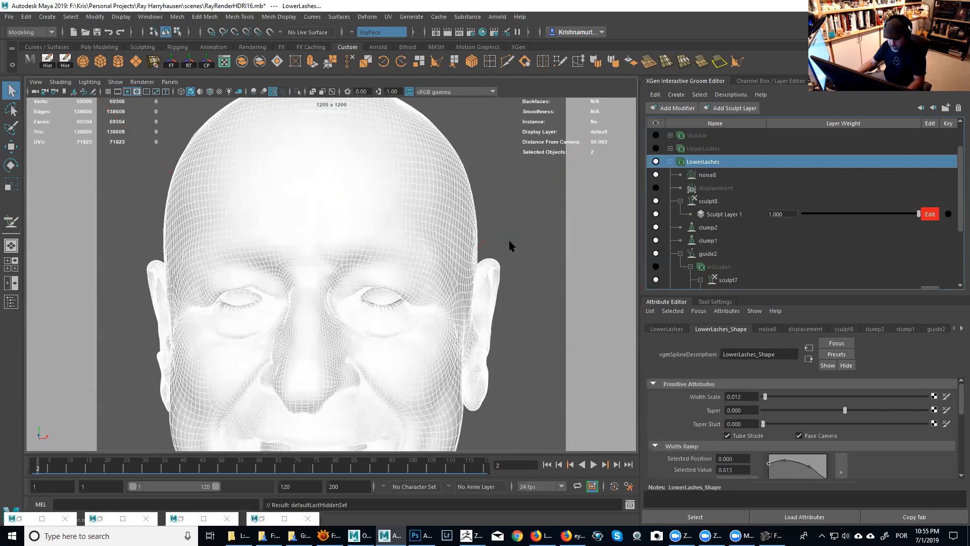
Step: Clear the selection and inspect the lower lashes against the head from the front
right_click_drag(480, 238, 493, 238, "alt")
middle_click_drag(493, 238, 503, 242, "alt")
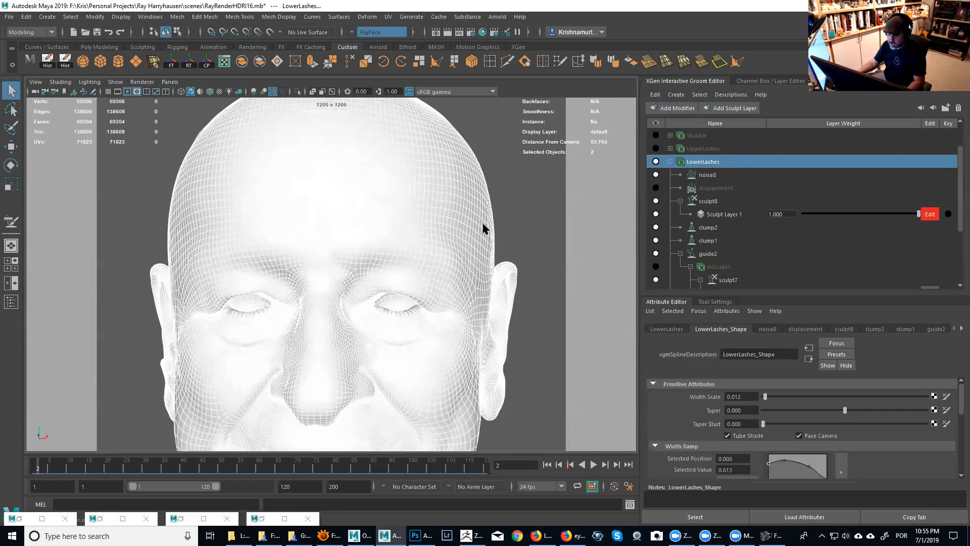
left_click_drag(480, 225, 494, 218, "alt")
left_click(536, 208)
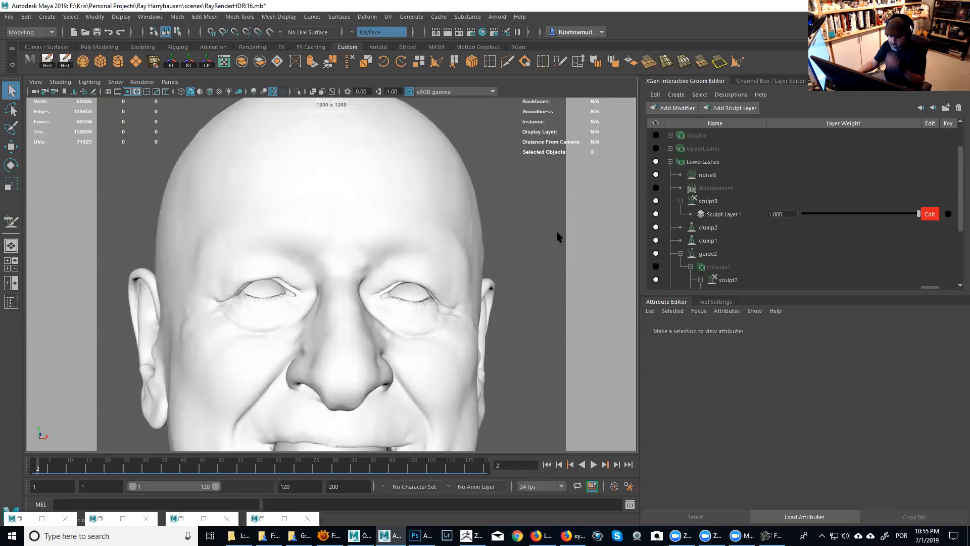
mouse_move(471, 310)
left_mouse_down("alt")
mouse_move(461, 275)
mouse_move(444, 277)
mouse_move(468, 293)
left_mouse_up("alt")
right_click_drag(467, 293, 509, 378, "alt")
Step: Collapse the LowerLashes description in the groom editor and hide its hair
left_click(655, 188)
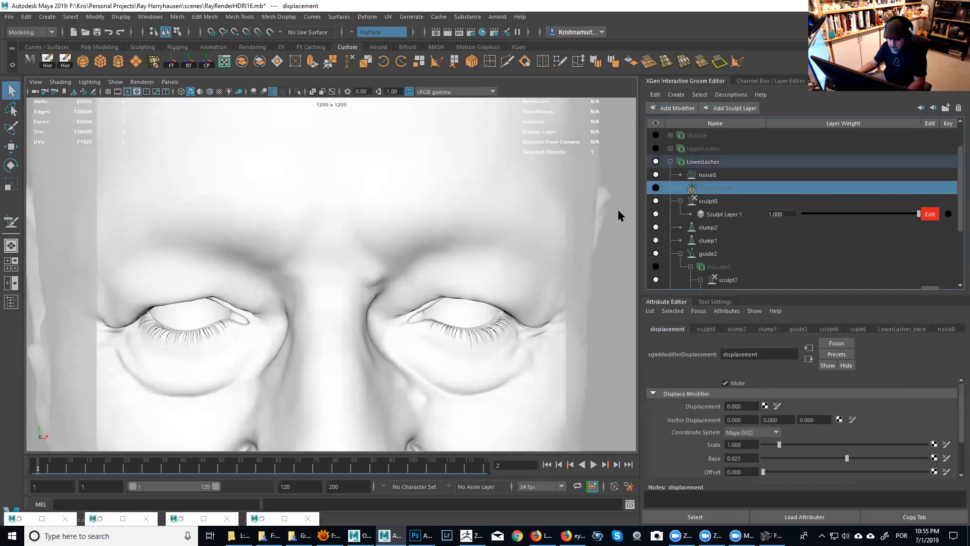
left_click(670, 162)
left_click(656, 201)
right_click_drag(516, 277, 415, 242, "alt")
left_click_drag(390, 236, 293, 222, "alt")
right_click_drag(458, 270, 427, 260, "alt")
middle_click_drag(427, 260, 417, 231, "alt")
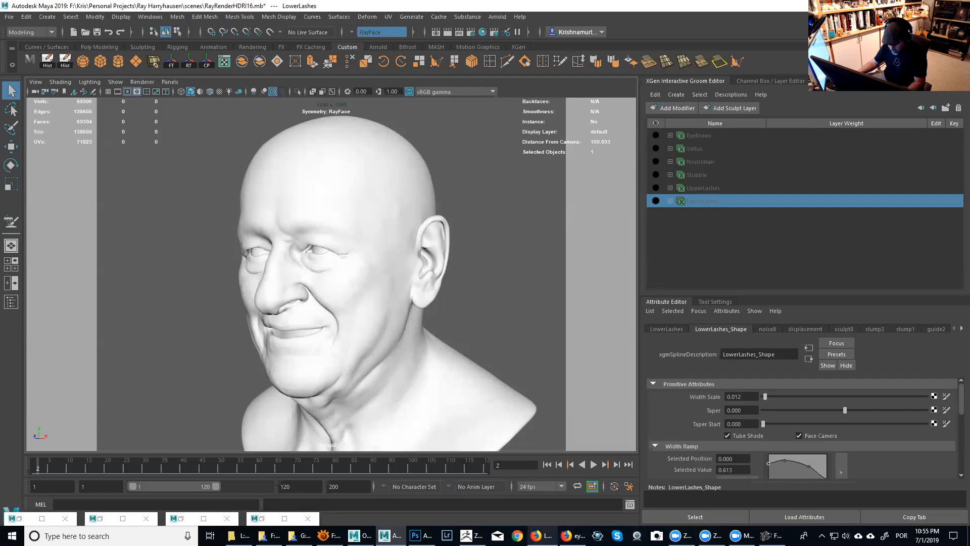
mouse_move(273, 535)
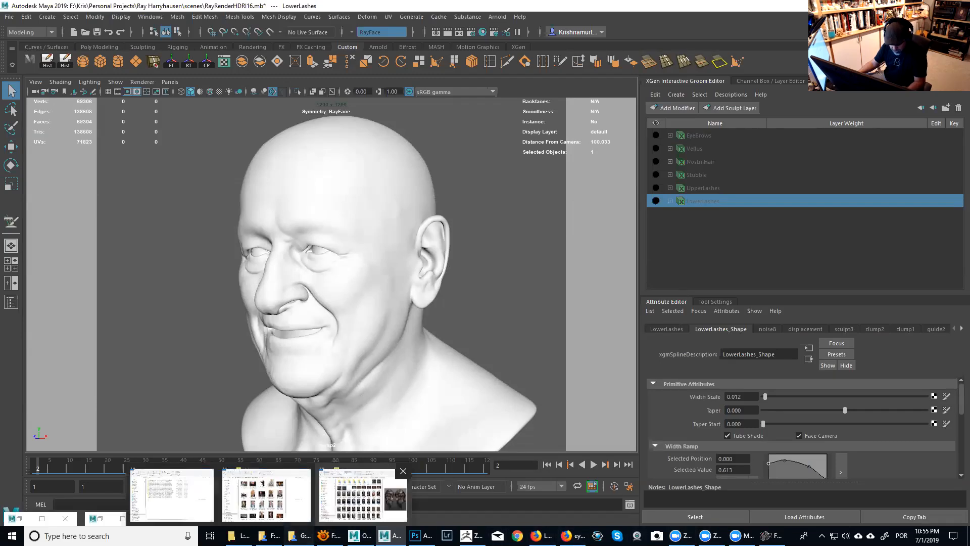
left_click(363, 494)
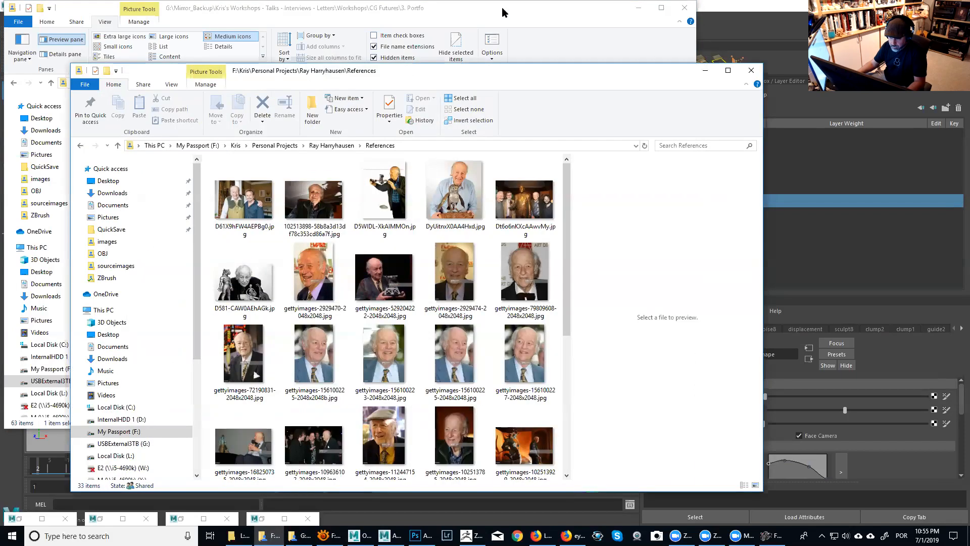
left_click(503, 13)
key("super+Down")
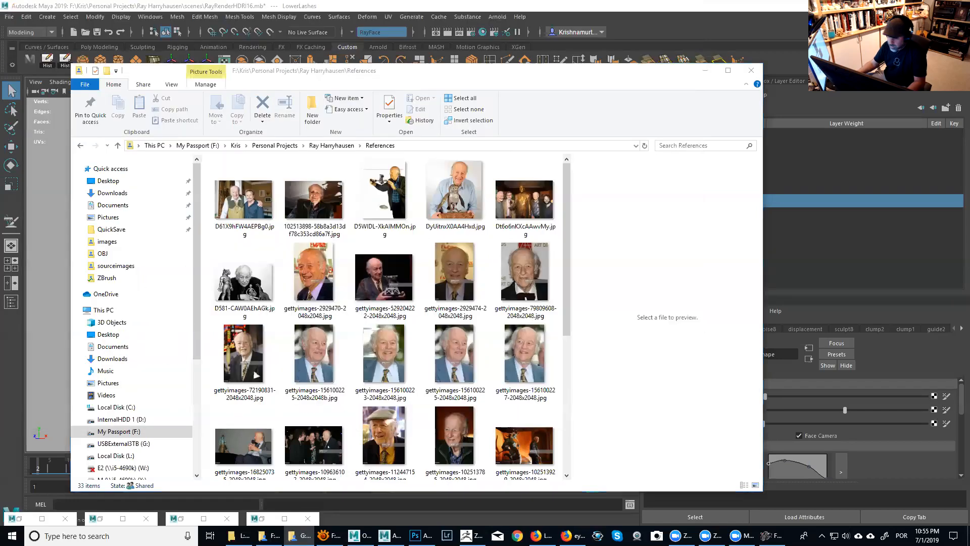
left_click(538, 346)
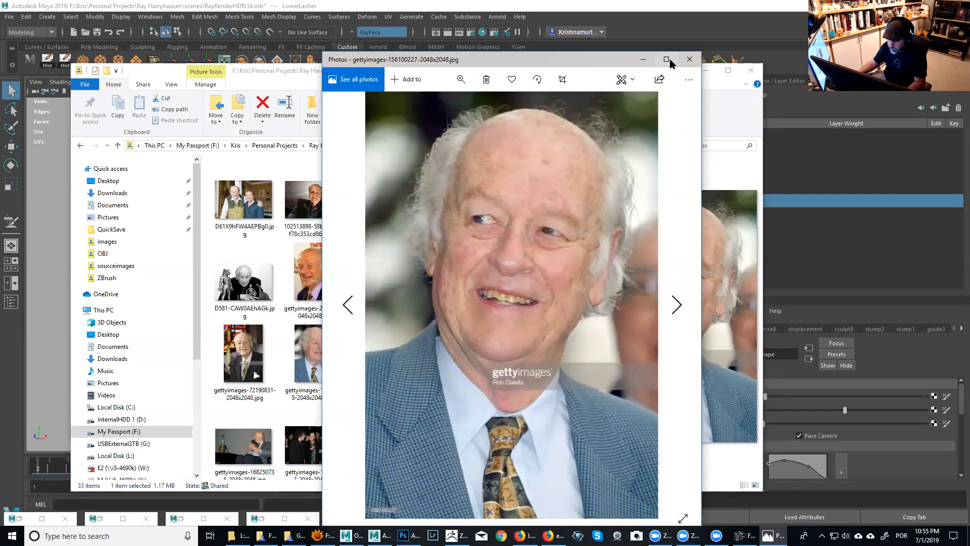
left_click(676, 60)
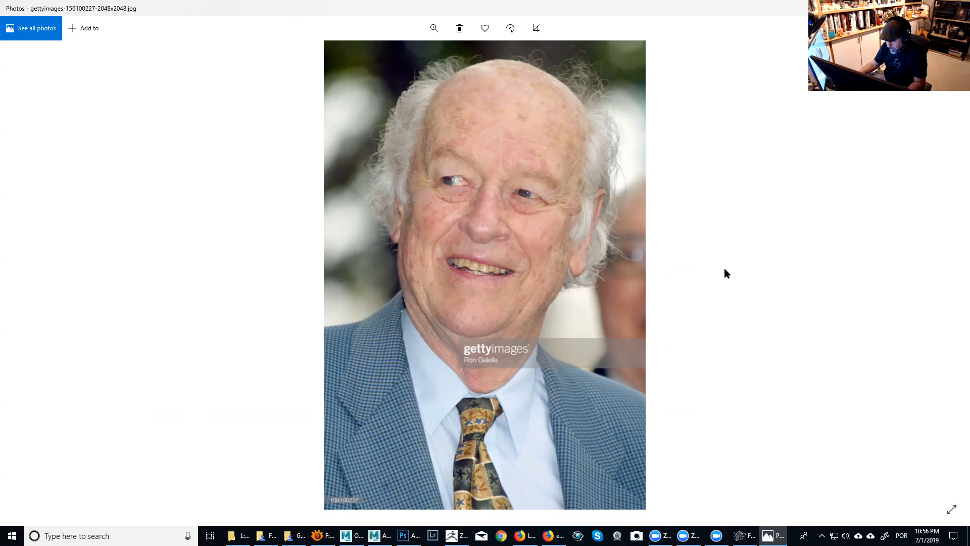
Step: Browse through the reference photos and examine the hairline, sideburns and hair at the sides and back of the head
left_click(953, 274)
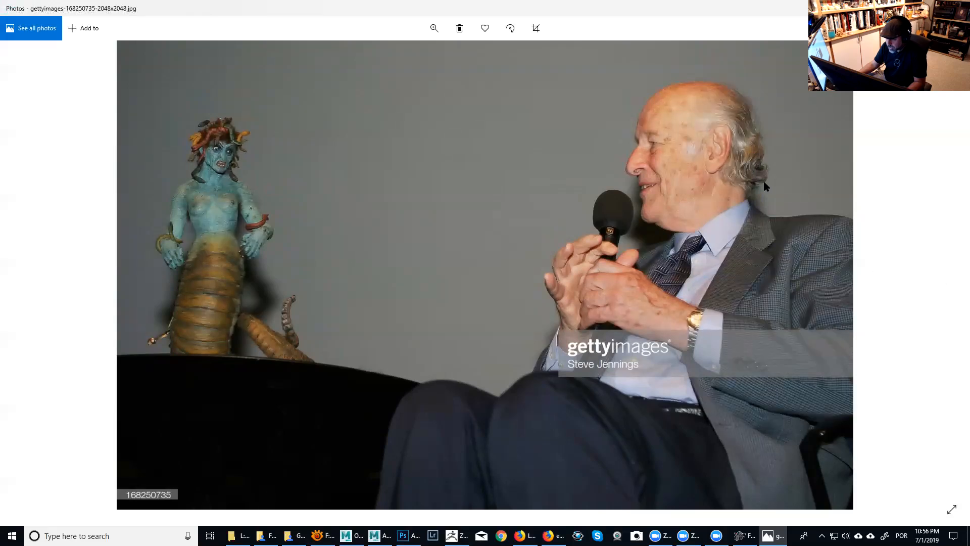
left_click(945, 276)
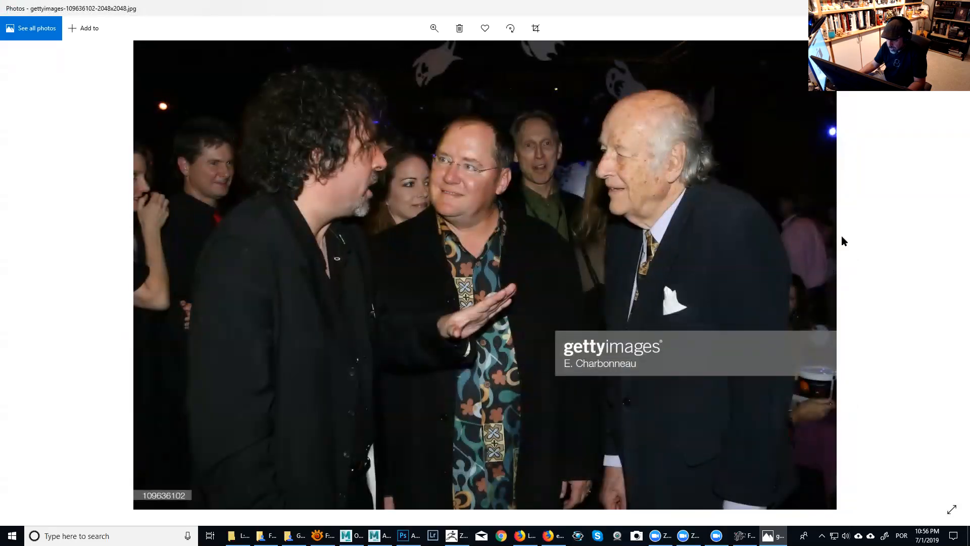
left_click(947, 275)
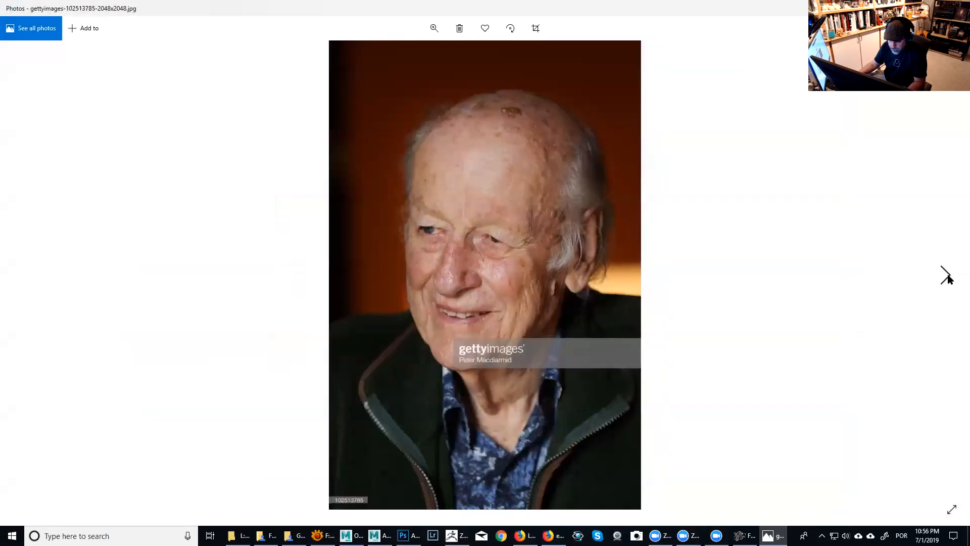
left_click(946, 276)
left_click(946, 276)
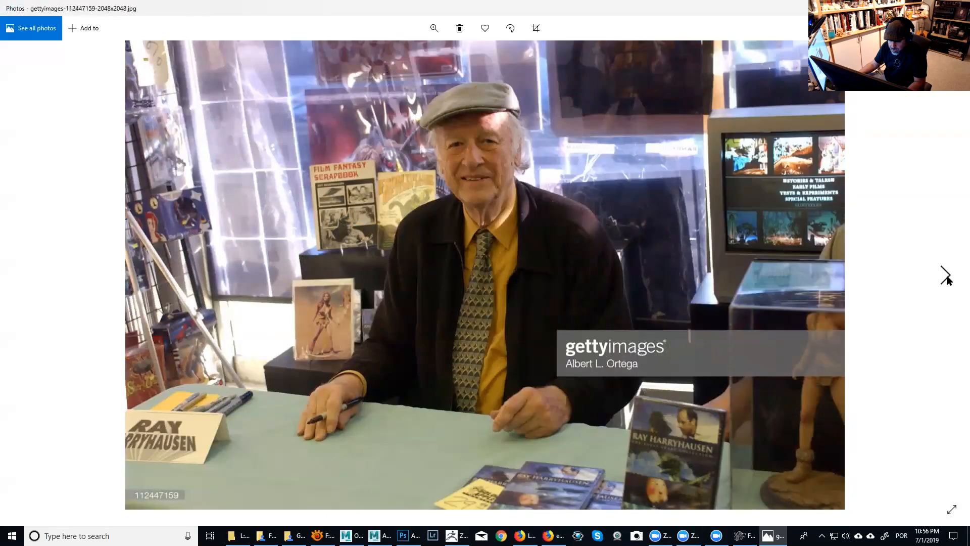
left_click(946, 276)
left_click(946, 276)
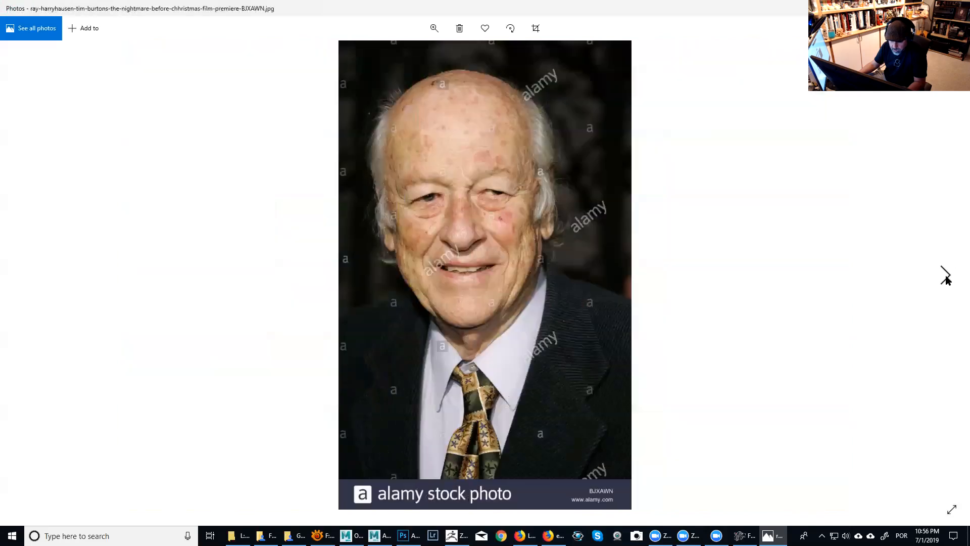
left_click(946, 276)
left_click(945, 276)
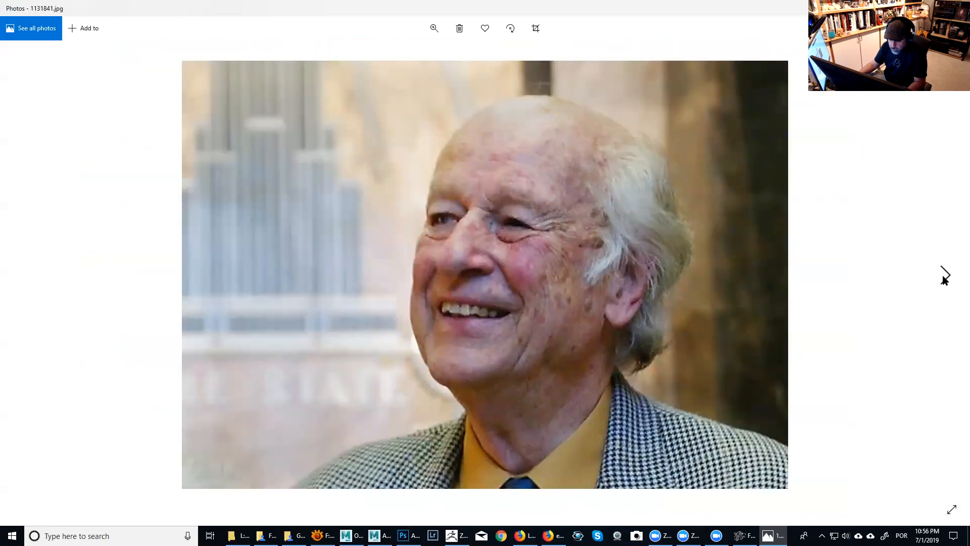
left_click(946, 276)
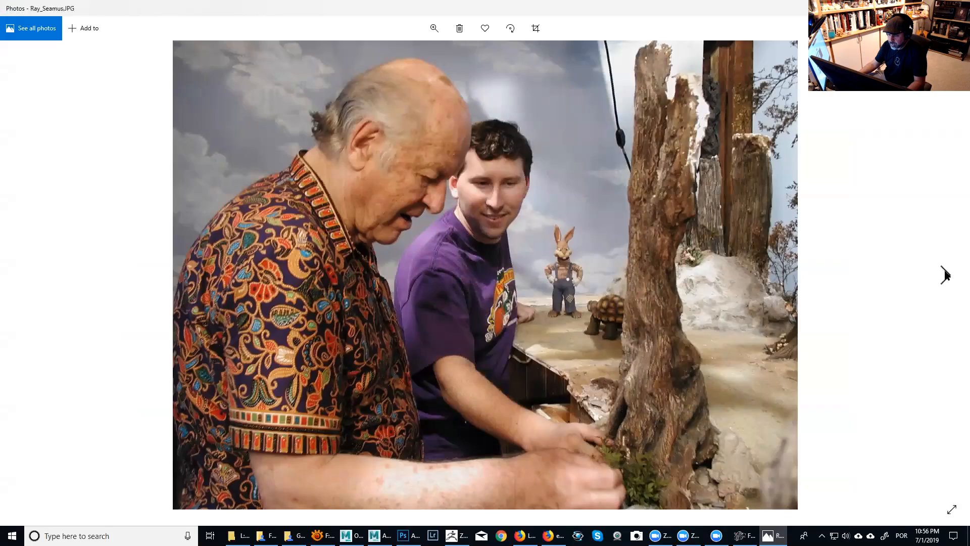
left_click(945, 275)
left_click(945, 276)
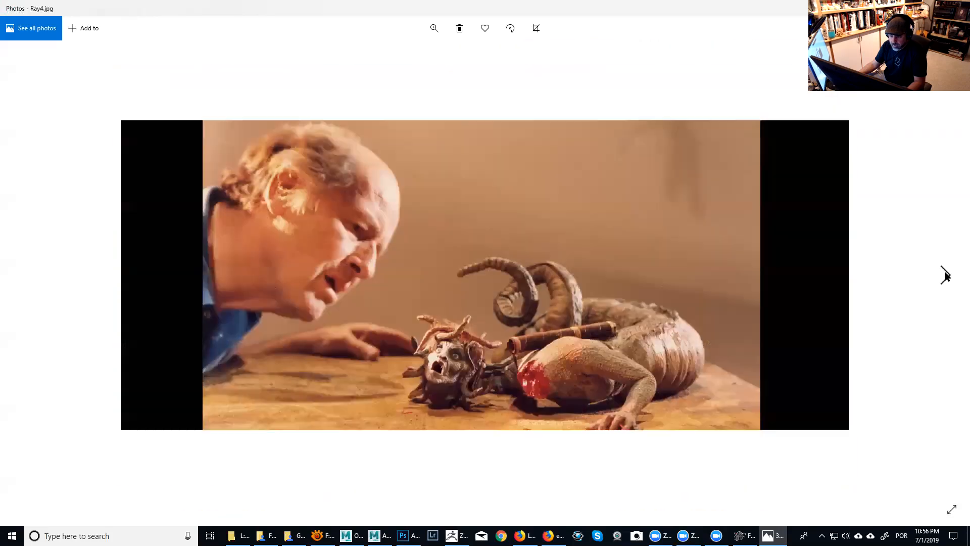
left_click(946, 275)
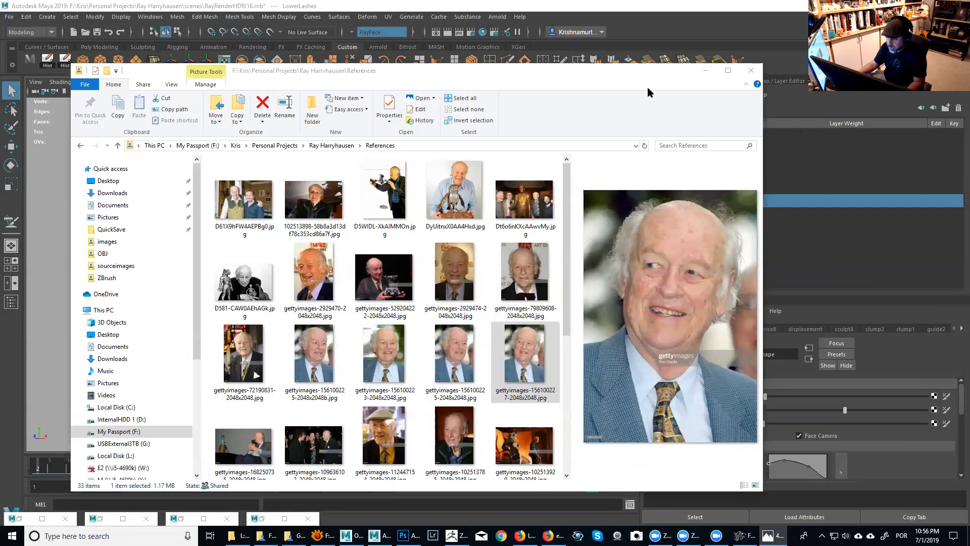
Step: Return to Maya and select the RayFace head mesh
left_click_drag(648, 87, 0, 87)
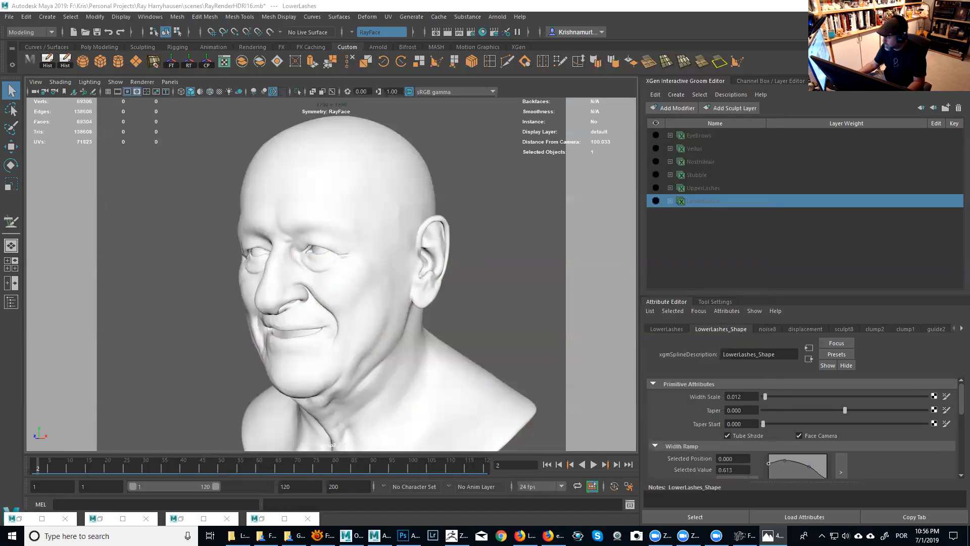
left_click(205, 277)
scroll(232, 256, "up", 5)
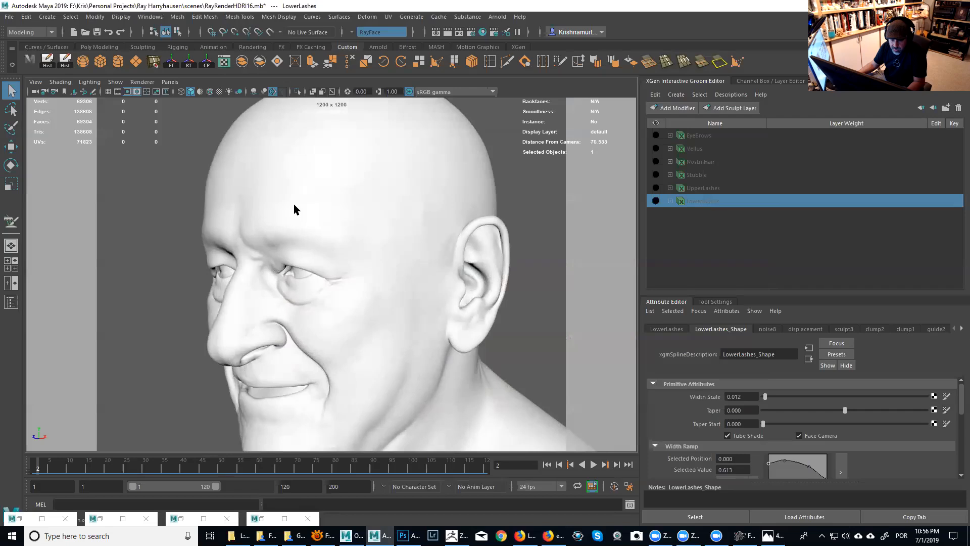
left_click(303, 197)
left_click_drag(327, 209, 377, 149, "alt")
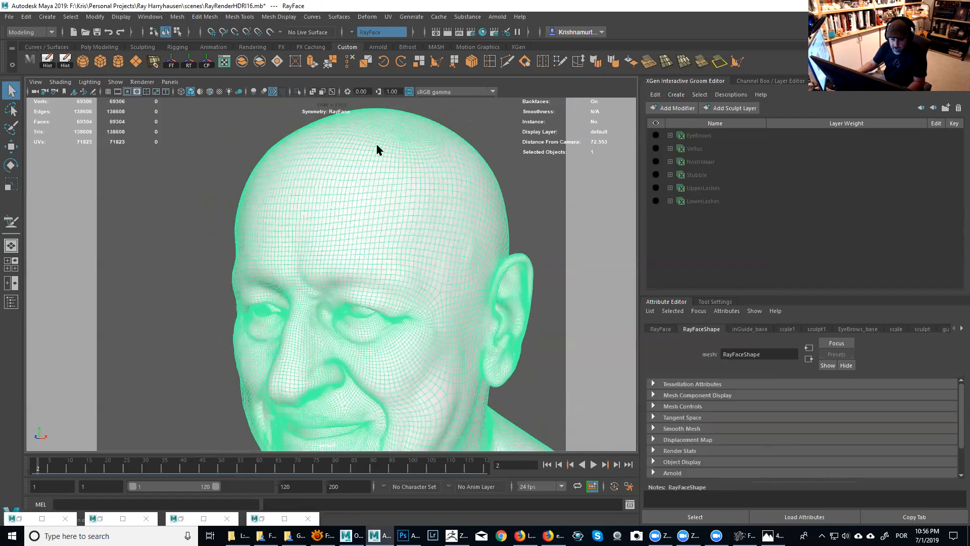
Step: Switch RayFace to face selection and clear all selected faces
left_click(11, 126)
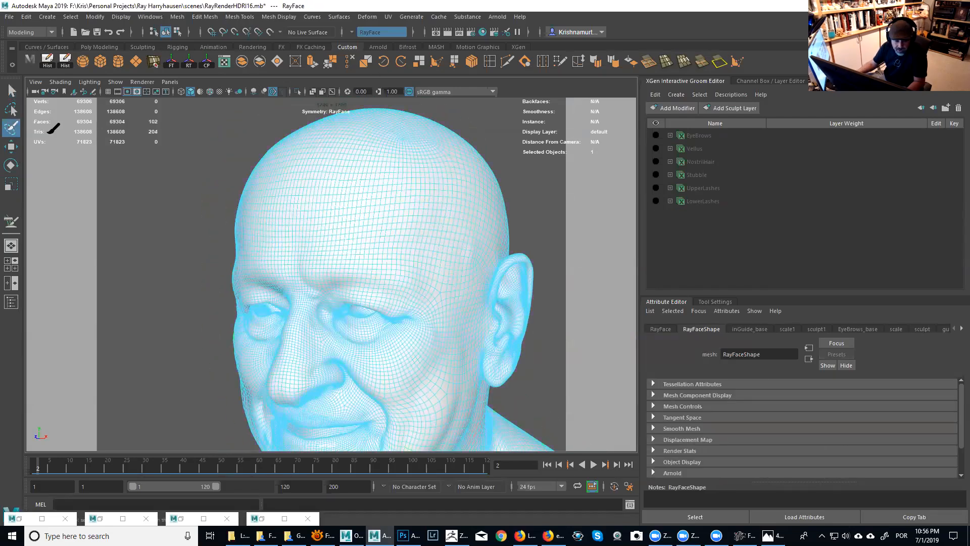
scroll(303, 162, "down", 5)
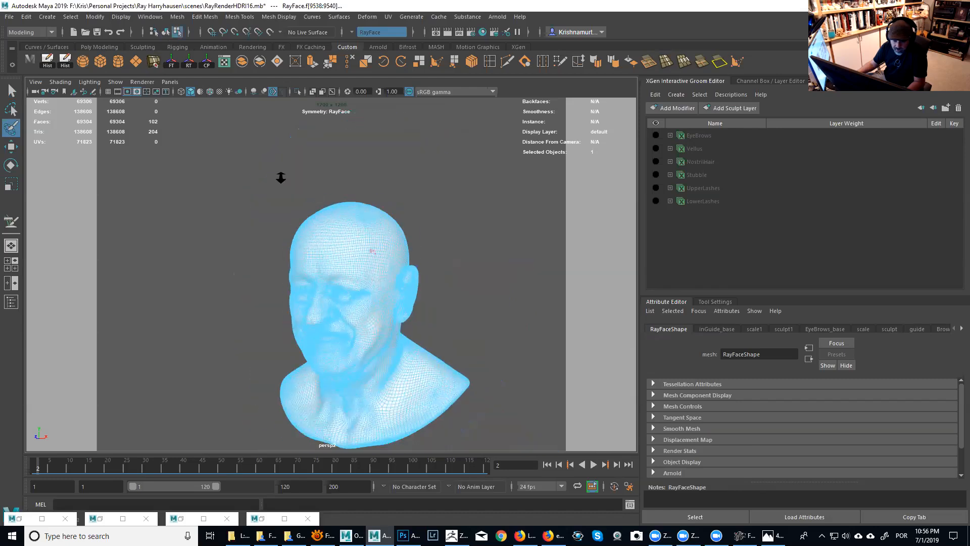
key("w")
left_click_drag(205, 174, 564, 478)
right_click_drag(443, 309, 615, 465, "alt")
left_click_drag(485, 356, 500, 314, "alt")
right_click_drag(405, 247, 409, 326, "alt")
middle_click_drag(410, 327, 386, 308, "alt")
right_click_drag(386, 308, 354, 238, "alt")
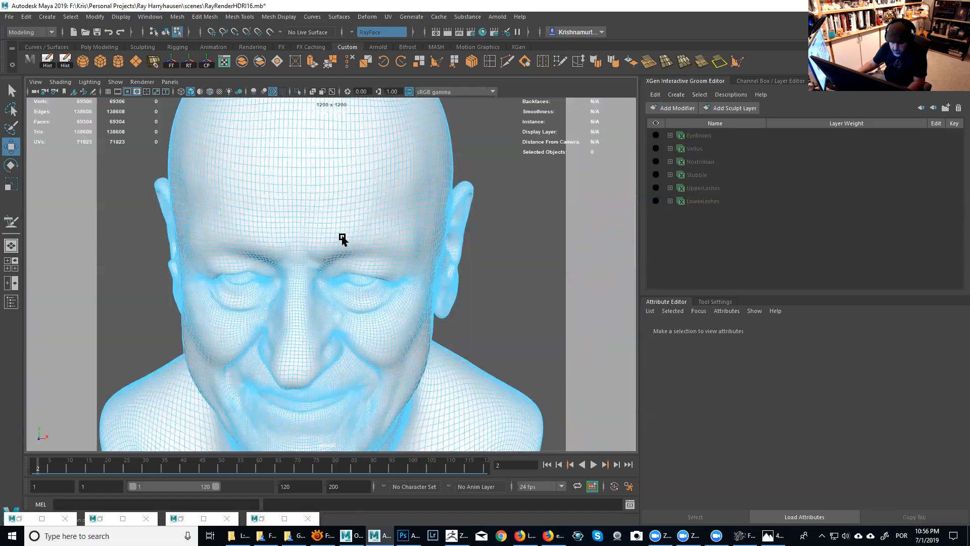
Step: Activate the Paint Selection tool and adjust its brush size for painting on the side of the head
left_click_drag(354, 237, 347, 310, "alt")
left_click(11, 128)
scroll(358, 212, "up", 4)
key("b")
left_click_drag(381, 199, 405, 209)
middle_click_drag(470, 249, 466, 227, "alt")
left_click_drag(467, 226, 443, 211, "alt")
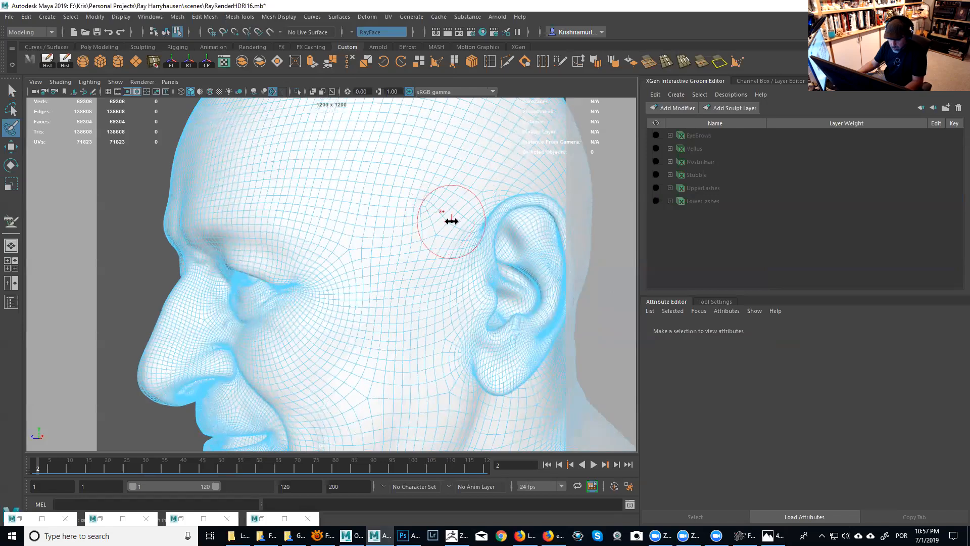
Step: Examine the head's topology around the mouth, chin, cheek, temple and ear to judge where the hair area belongs
mouse_move(445, 277)
left_mouse_down("alt")
mouse_move(431, 259)
mouse_move(446, 187)
mouse_move(492, 183)
mouse_move(510, 226)
mouse_move(439, 210)
left_mouse_up("alt")
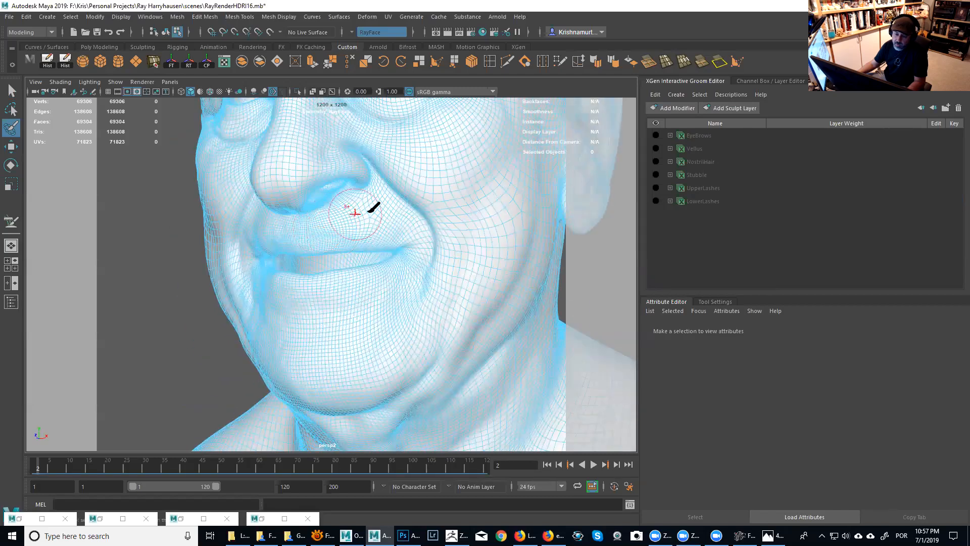
right_click_drag(394, 230, 409, 253, "alt")
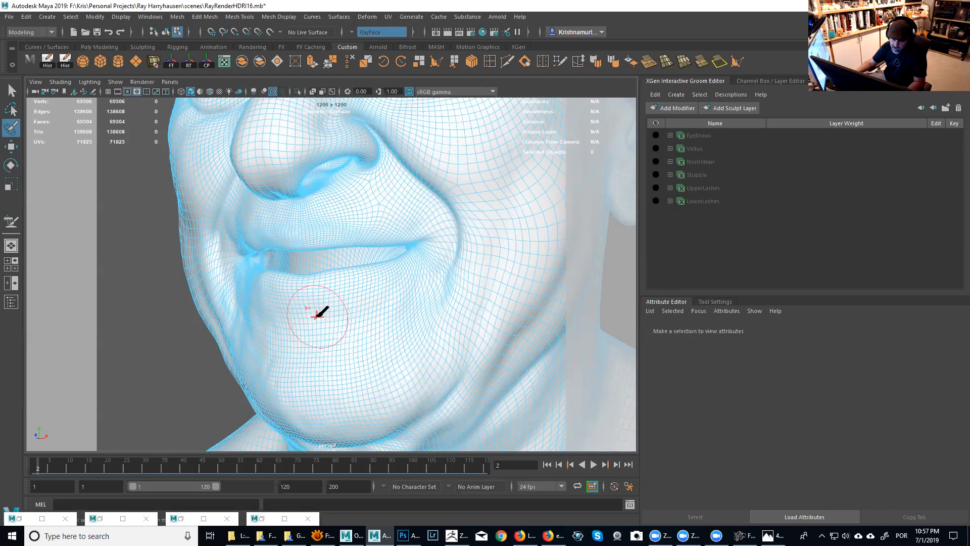
left_click_drag(340, 329, 327, 306, "alt")
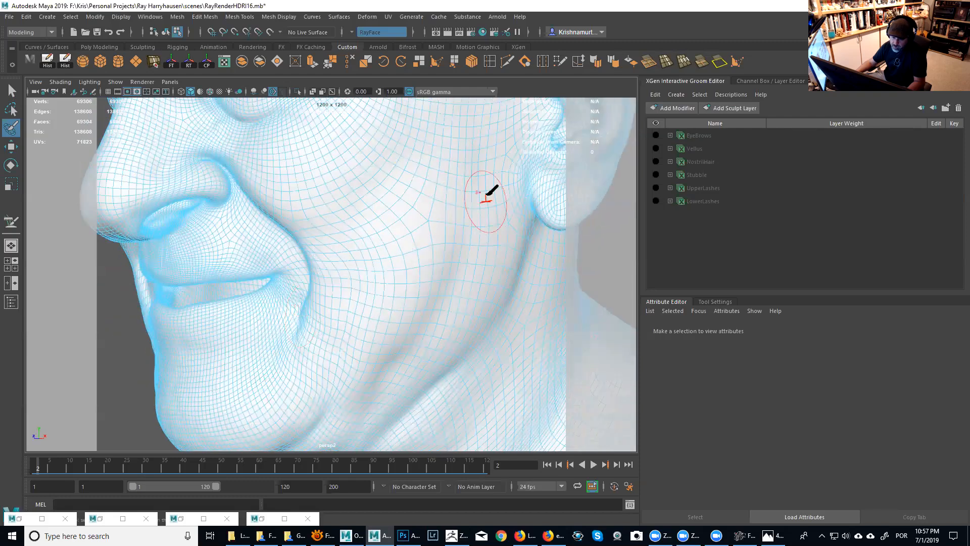
mouse_move(498, 162)
left_mouse_down("alt")
mouse_move(478, 274)
mouse_move(479, 243)
left_mouse_up("alt")
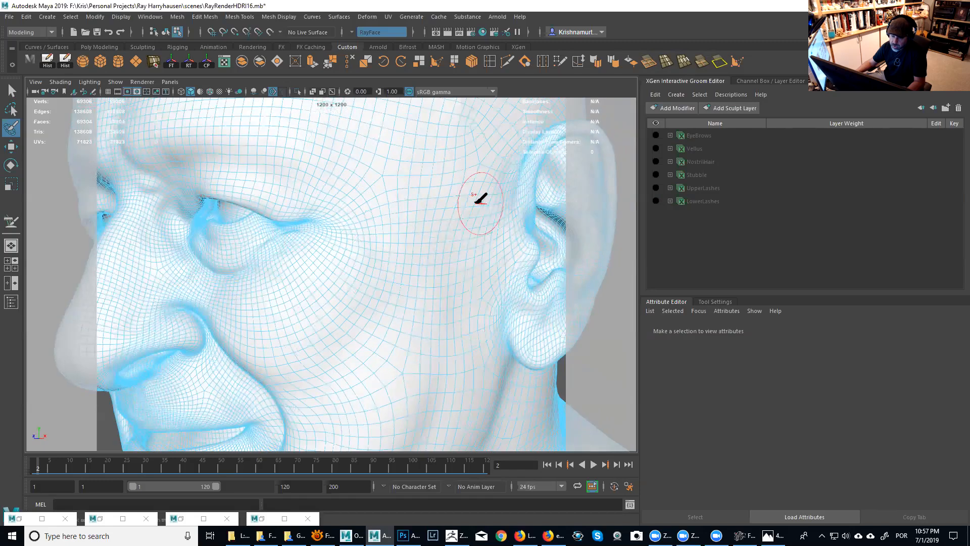
left_click_drag(494, 181, 480, 280, "alt")
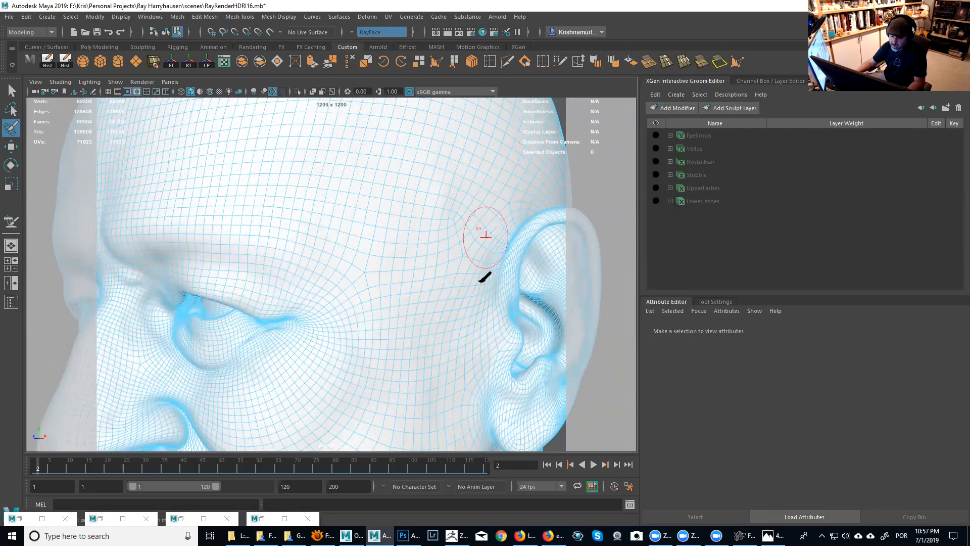
middle_click_drag(480, 282, 476, 235, "alt")
middle_click_drag(430, 297, 444, 255, "alt")
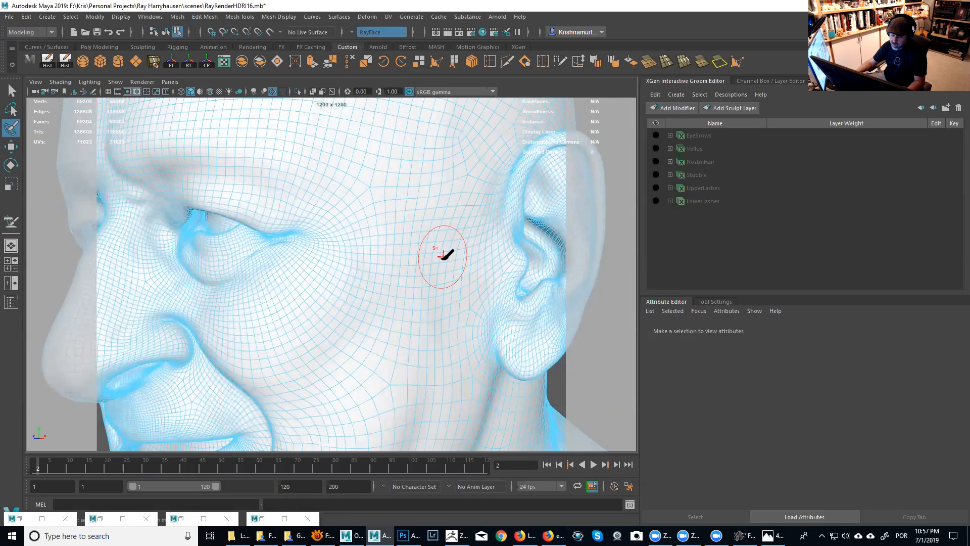
mouse_move(443, 256)
left_mouse_down("alt")
mouse_move(405, 258)
mouse_move(405, 269)
mouse_move(433, 253)
left_mouse_up("alt")
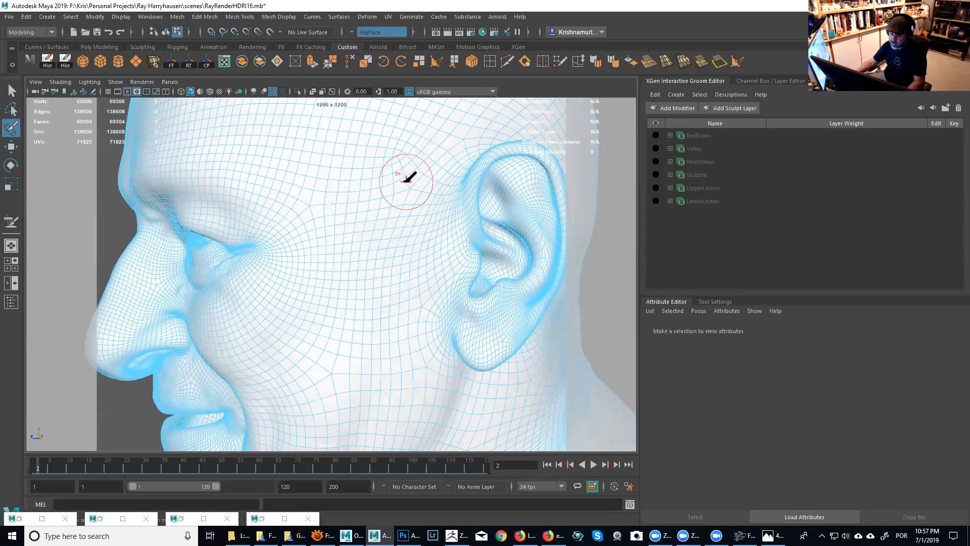
left_click_drag(400, 256, 405, 244, "alt")
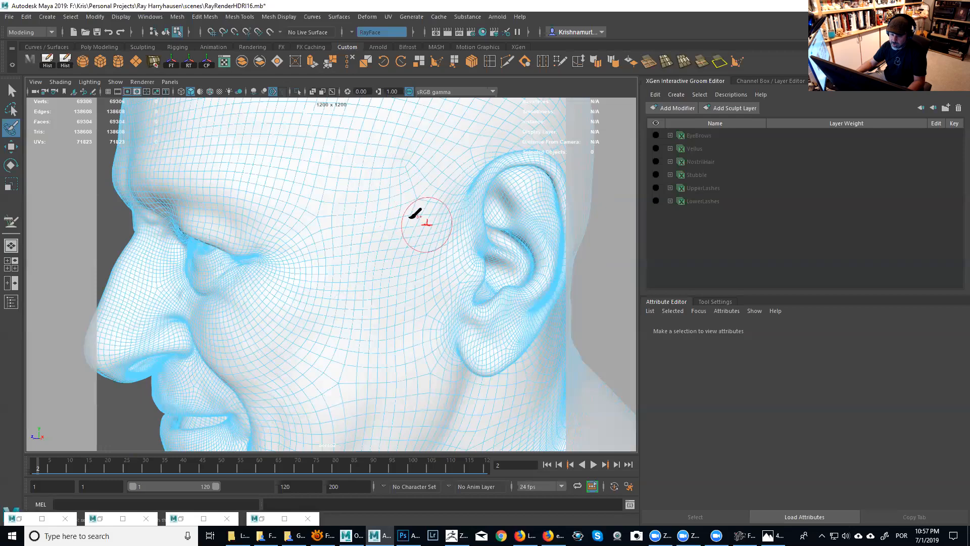
Step: Paint-select the sideburn faces on RayFace, from the temple down in front of the ear
mouse_move(482, 144)
left_mouse_down("alt")
mouse_move(472, 166)
mouse_move(425, 180)
mouse_move(379, 162)
mouse_move(407, 210)
mouse_move(412, 249)
mouse_move(436, 162)
mouse_move(427, 151)
left_mouse_up("alt")
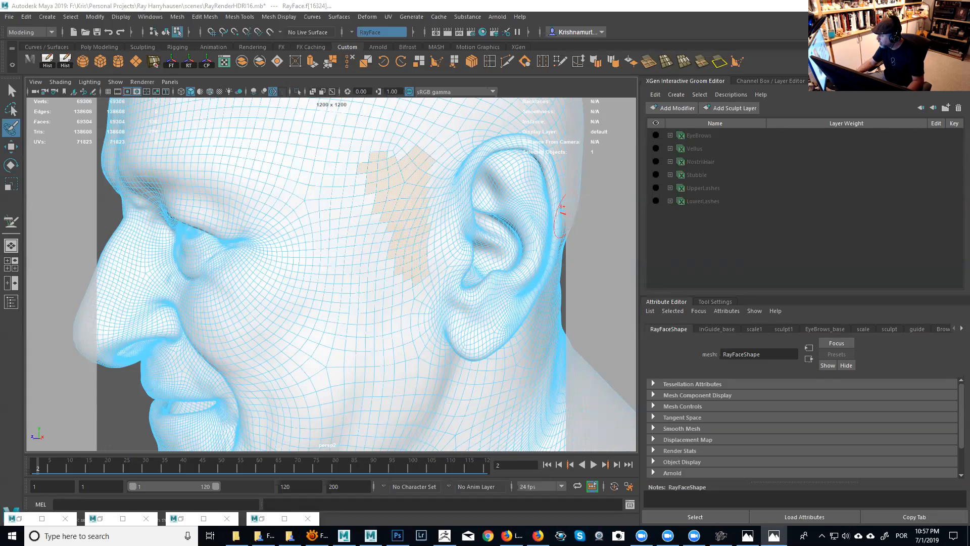
left_click_drag(420, 264, 401, 263, "alt")
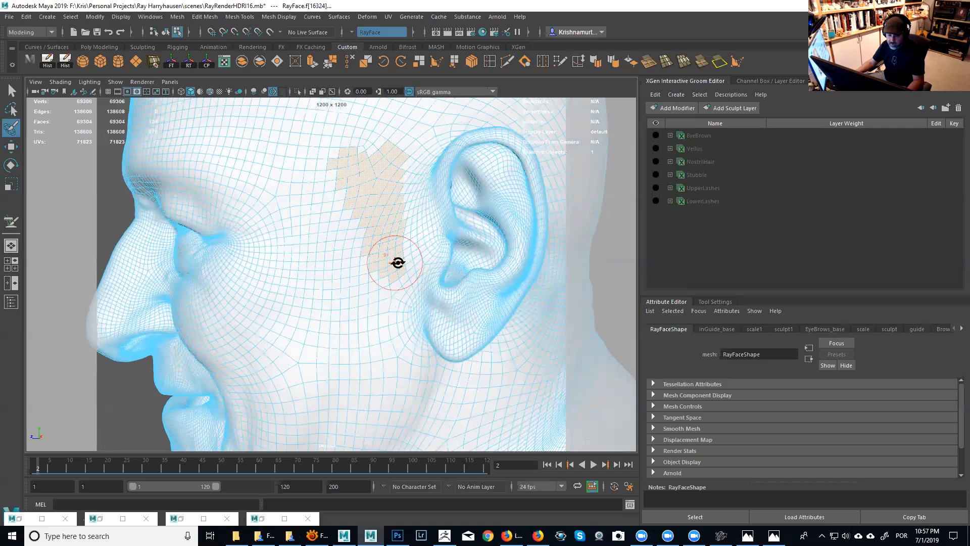
right_click_drag(400, 262, 379, 249, "alt")
middle_click_drag(379, 249, 388, 240, "alt")
mouse_move(387, 240)
left_mouse_down()
mouse_move(397, 192)
mouse_move(392, 260)
mouse_move(389, 270)
mouse_move(372, 256)
mouse_move(368, 288)
left_mouse_up()
mouse_move(400, 256)
left_mouse_down("alt")
mouse_move(418, 267)
mouse_move(420, 238)
mouse_move(404, 225)
mouse_move(426, 256)
mouse_move(383, 183)
left_mouse_up("alt")
mouse_move(436, 226)
right_mouse_down("alt")
mouse_move(387, 207)
mouse_move(389, 215)
right_mouse_up("alt")
left_click_drag(388, 225, 408, 282, "alt")
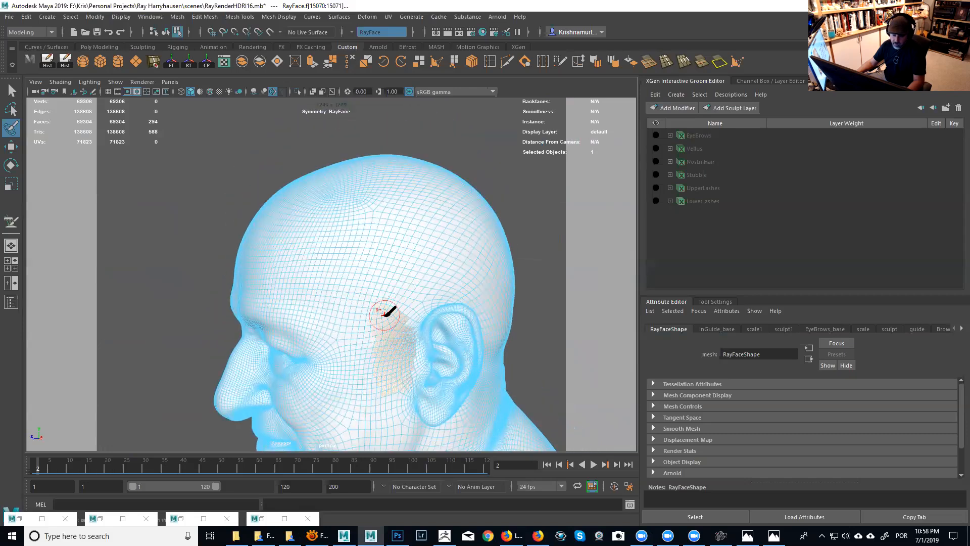
Step: Try to extend the painted face selection from the temple across the area above the ear, and undo the stroke
left_click_drag(400, 257, 486, 237)
mouse_move(486, 237)
right_mouse_down("alt")
mouse_move(481, 266)
mouse_move(511, 334)
right_mouse_up("alt")
left_click_drag(511, 334, 474, 276, "alt")
key("ctrl+z")
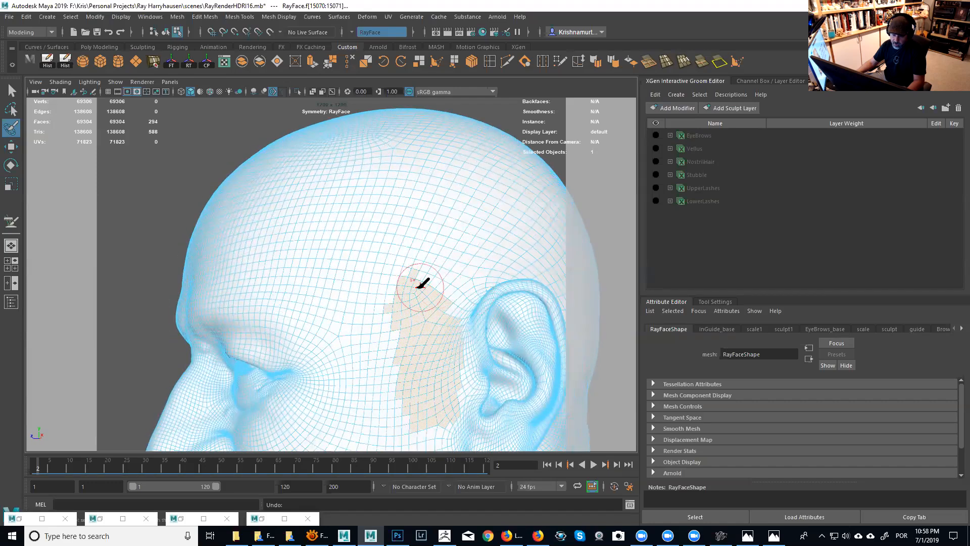
Step: Extend the painted face selection over the temple toward the top of the ear and fill in its edge beside the ear
right_click_drag(469, 279, 444, 277, "alt")
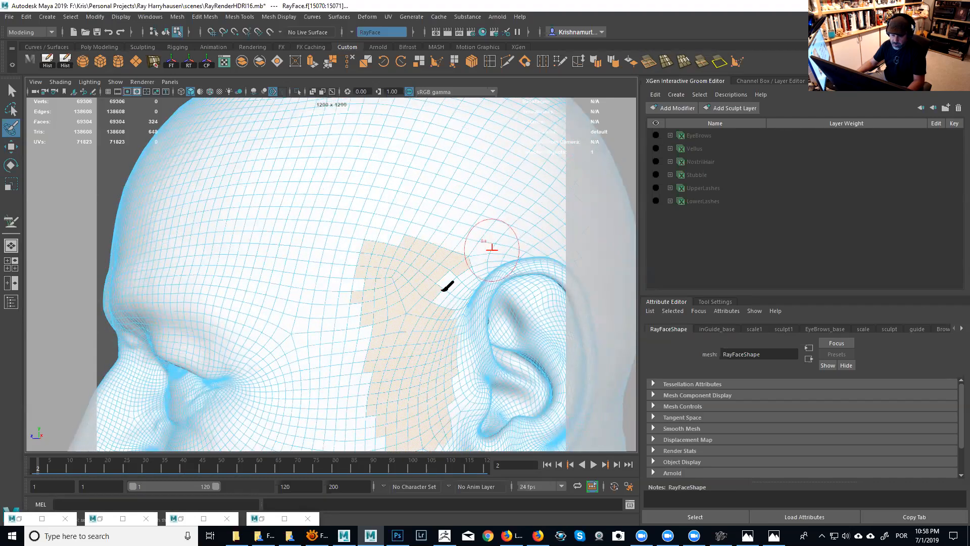
right_click_drag(430, 302, 431, 275, "alt")
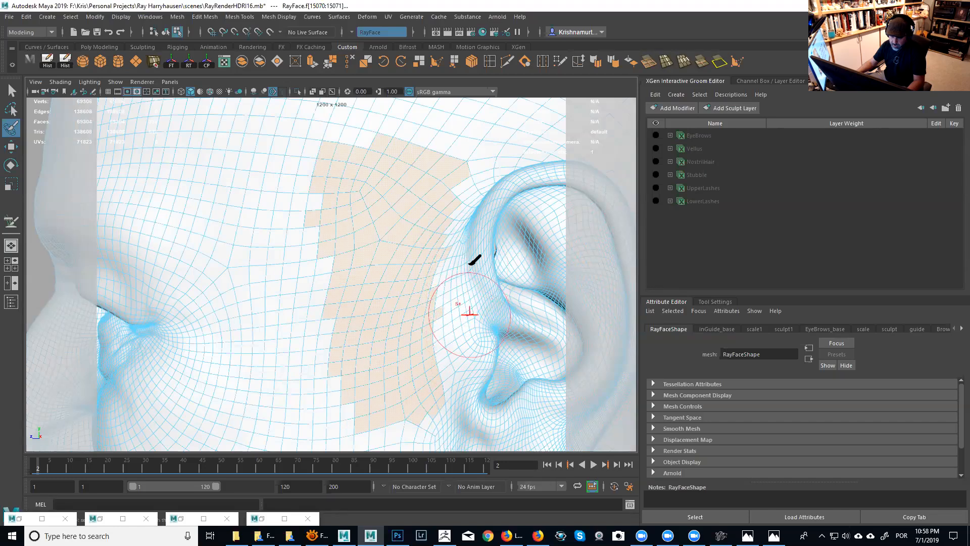
Step: Finish painting the face selection for the sideburn area in front of the ear and check it on both sides of the head
left_click_drag(406, 368, 417, 365)
middle_click_drag(424, 360, 425, 294, "alt")
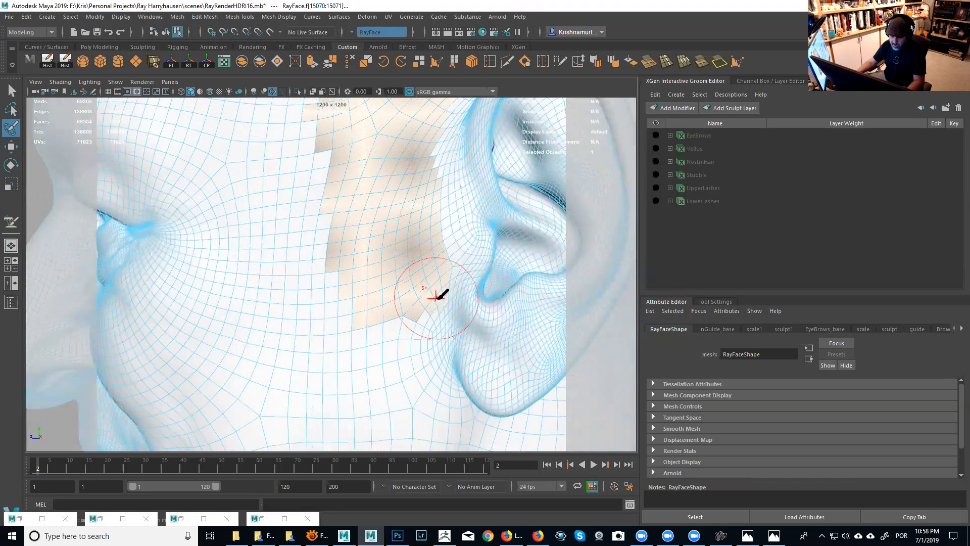
right_click_drag(404, 293, 373, 295, "alt")
middle_click_drag(373, 295, 383, 310, "alt")
left_click_drag(384, 311, 401, 302, "alt")
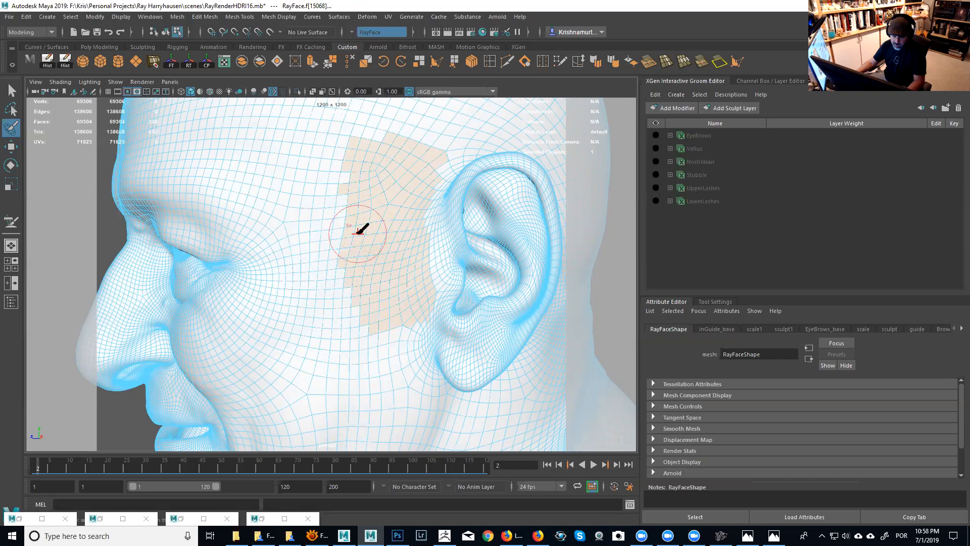
mouse_move(382, 265)
left_mouse_down("alt")
mouse_move(381, 199)
mouse_move(384, 223)
mouse_move(552, 251)
mouse_move(455, 244)
left_mouse_up("alt")
left_click_drag(362, 268, 352, 273, "alt")
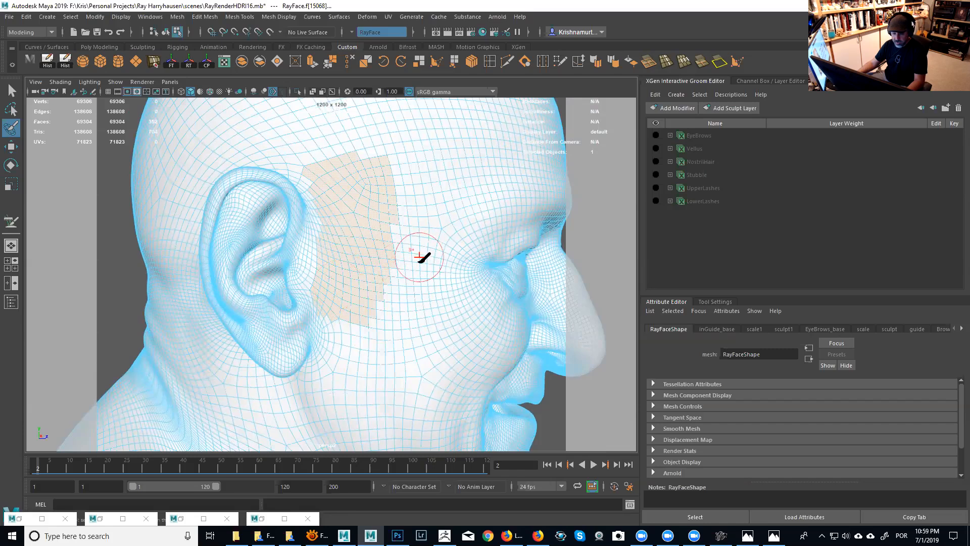
mouse_move(439, 283)
left_mouse_down("alt")
mouse_move(415, 268)
mouse_move(420, 285)
left_mouse_up("alt")
right_click_drag(420, 286, 311, 256, "alt")
left_click_drag(311, 257, 219, 255, "alt")
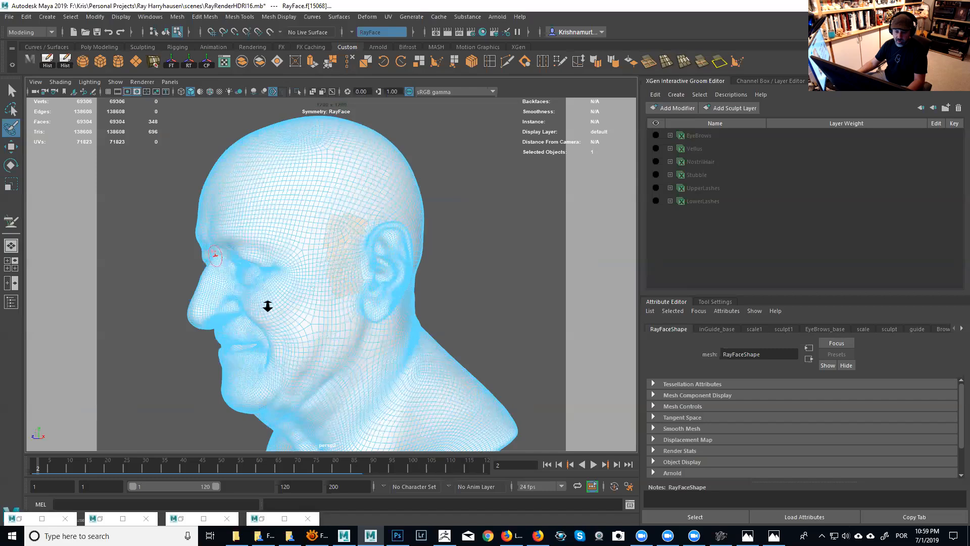
right_click_drag(219, 255, 345, 261, "alt")
middle_click_drag(345, 261, 381, 304, "alt")
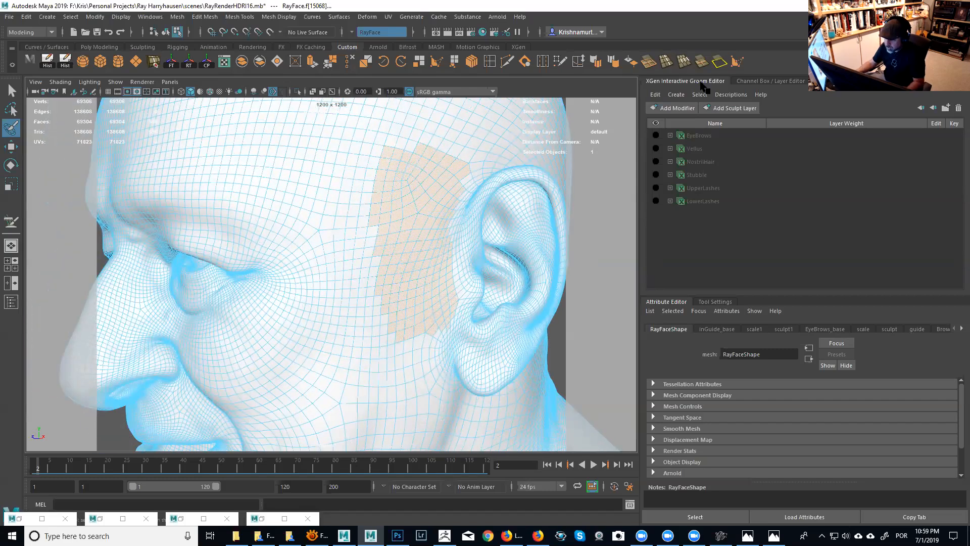
Step: Open the options for creating interactive groom splines and name the new description Sideburns
left_click(676, 95)
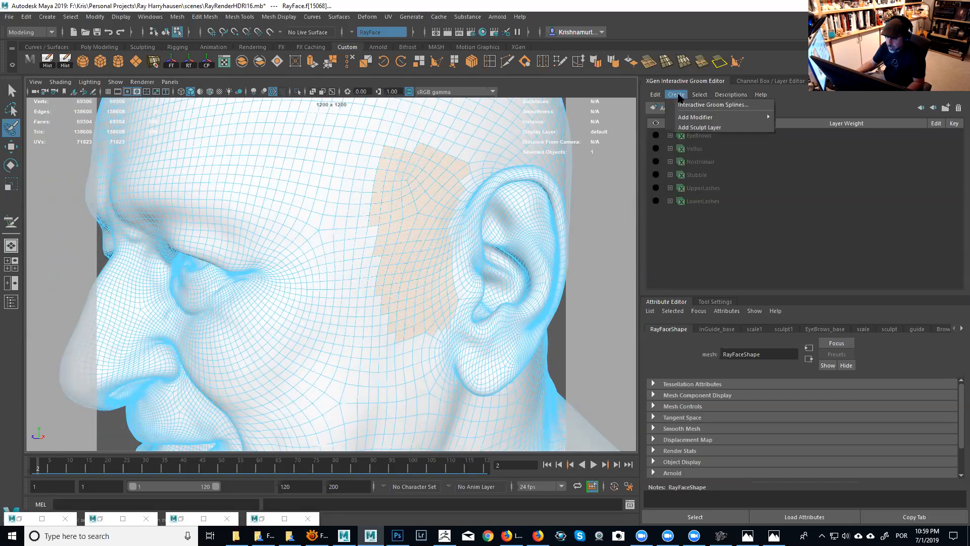
left_click(684, 105)
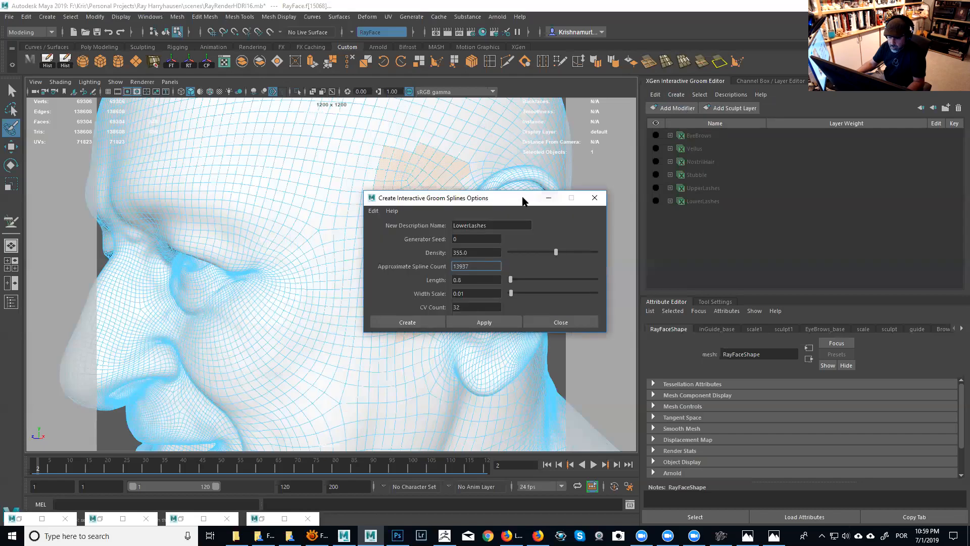
left_click_drag(528, 199, 706, 226)
left_click(653, 255)
double_click(654, 254)
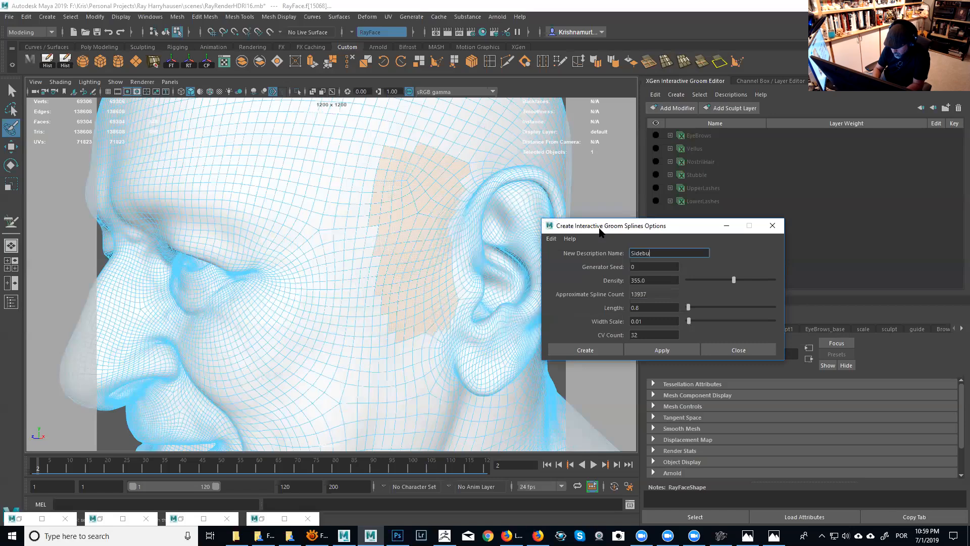
Step: Set the density of the new Sideburns splines to 55
key("Tab")
key("Tab")
type("100")
key("Tab")
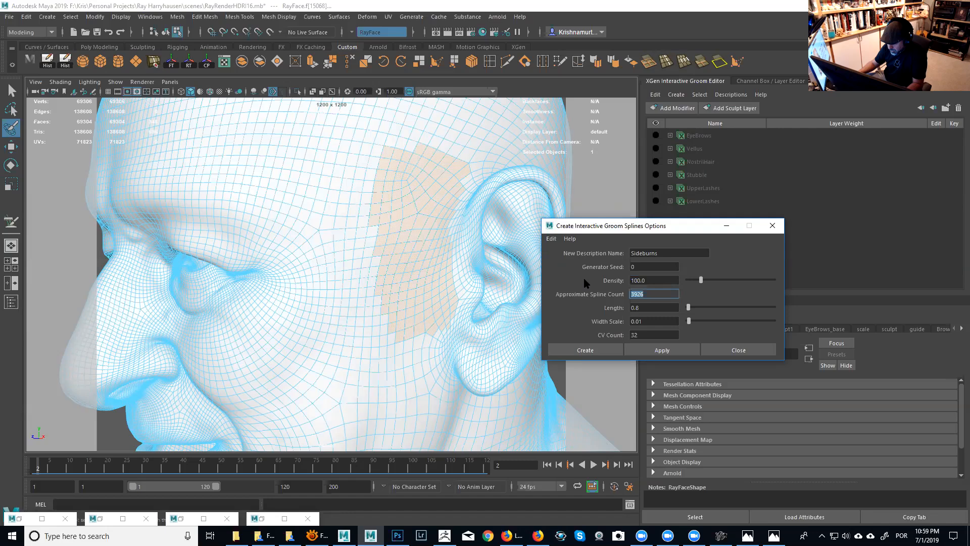
key("shift+Tab")
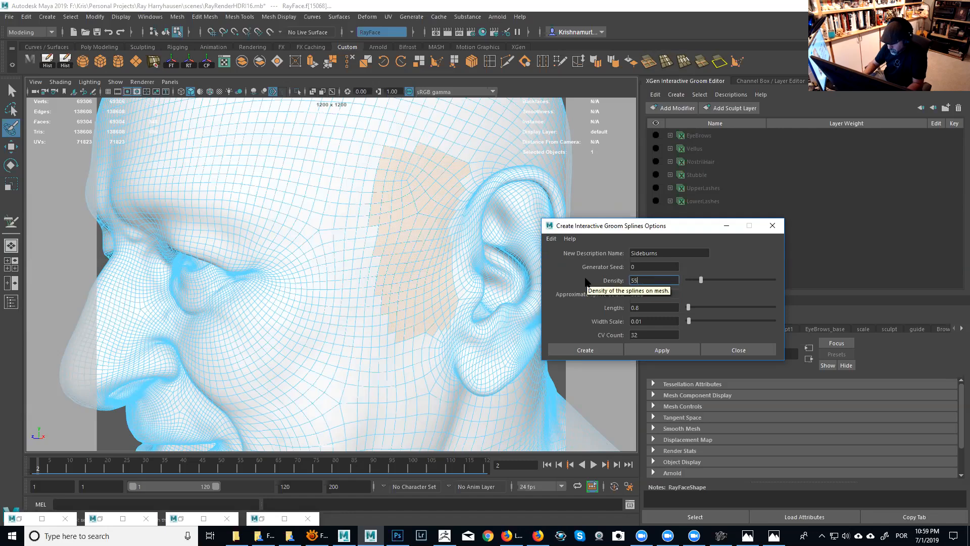
key("Tab")
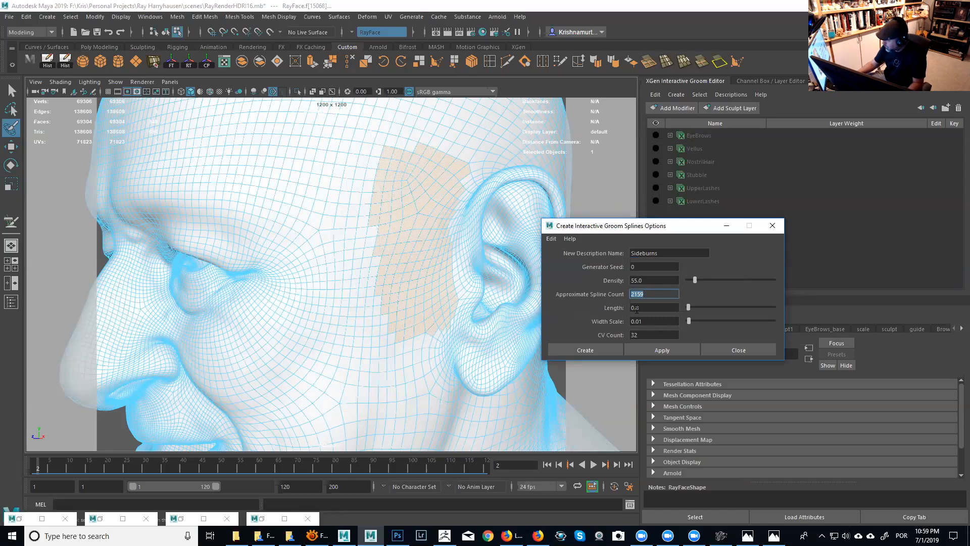
Step: Create the Sideburns splines on the selected faces with a length of 1.2 and a CV count of 50, and close the options
key("Tab")
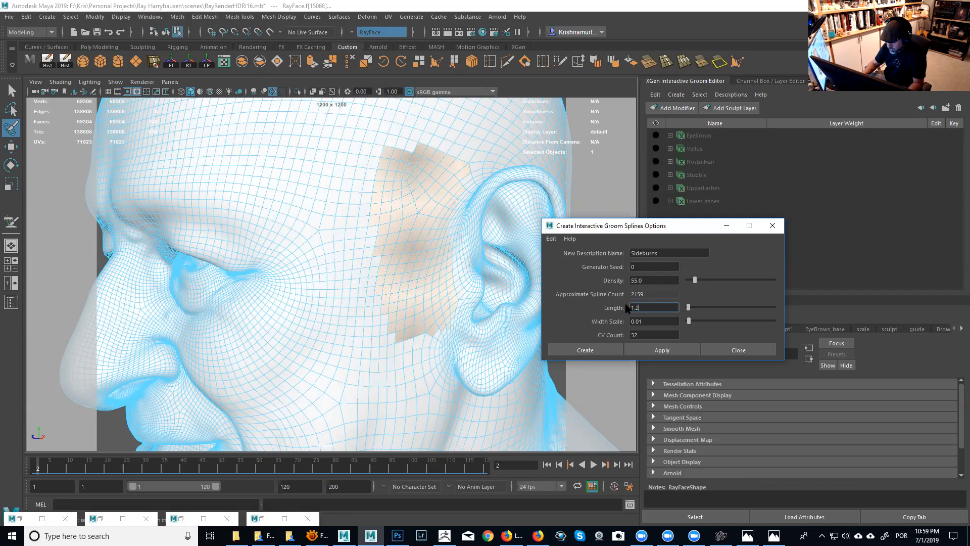
key("Tab")
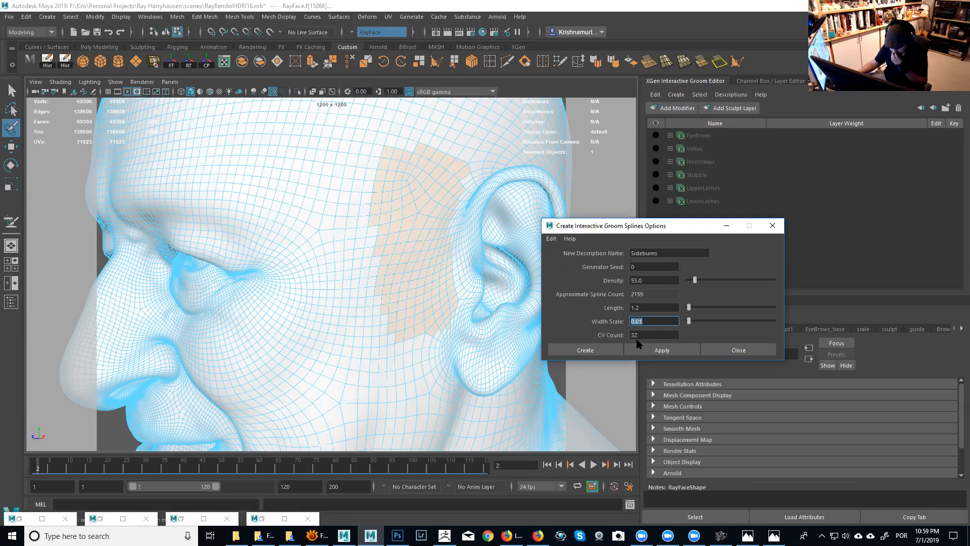
key("Tab")
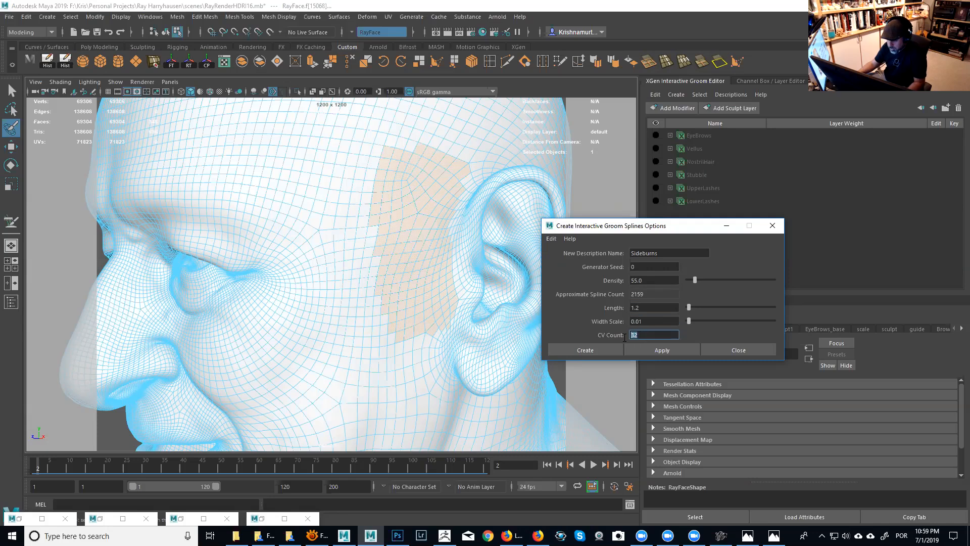
left_click(662, 350)
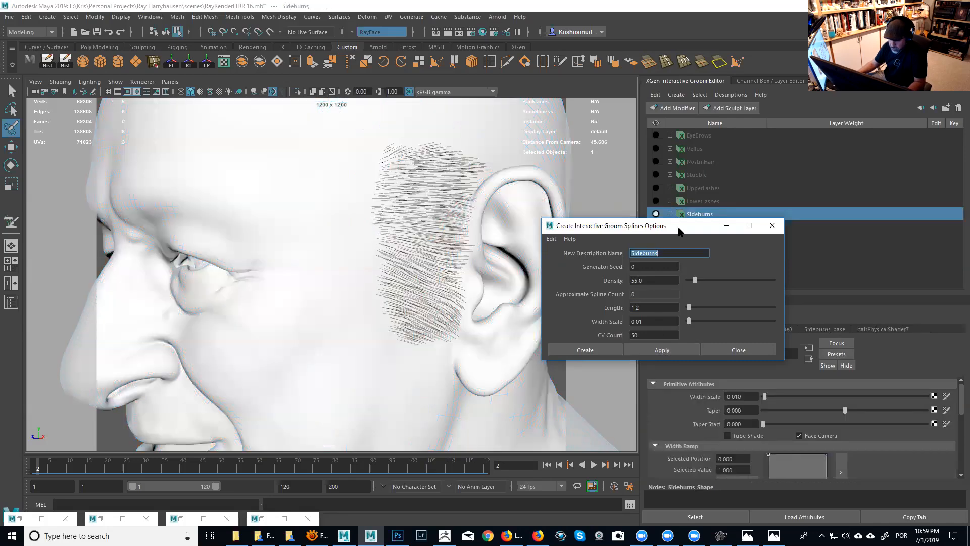
left_click_drag(708, 232, 840, 268)
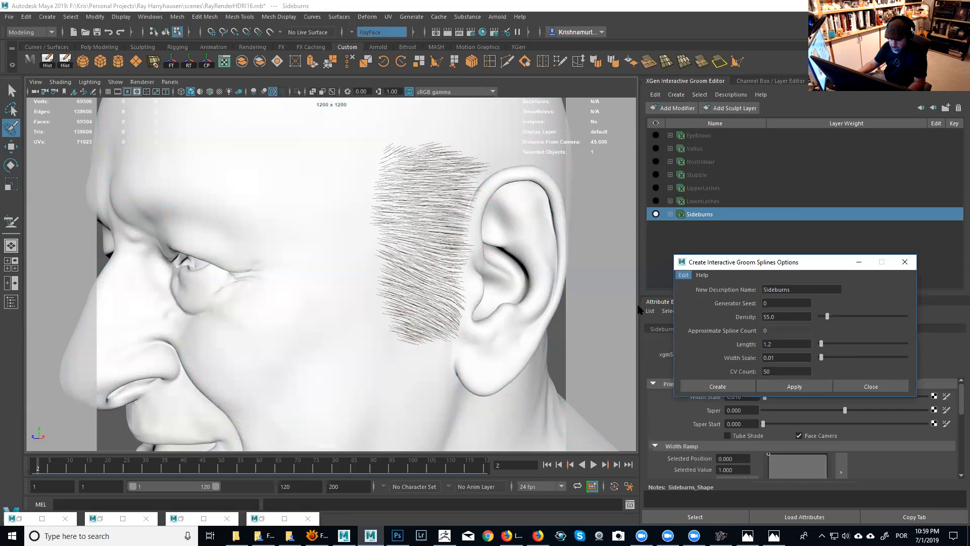
left_click(867, 388)
Step: Add a Guide modifier to the Sideburns description and select it in the groom hierarchy
left_click_drag(427, 309, 444, 275, "alt")
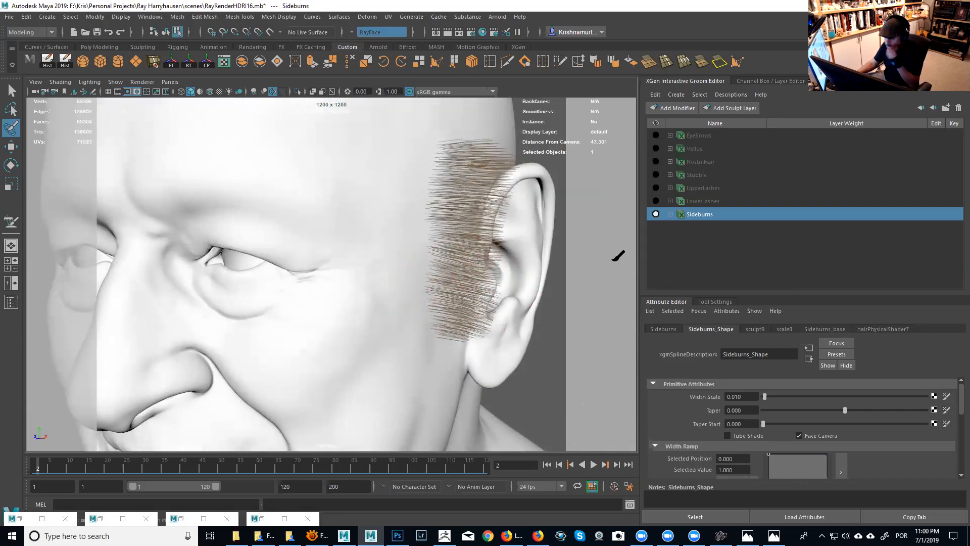
left_click(671, 214)
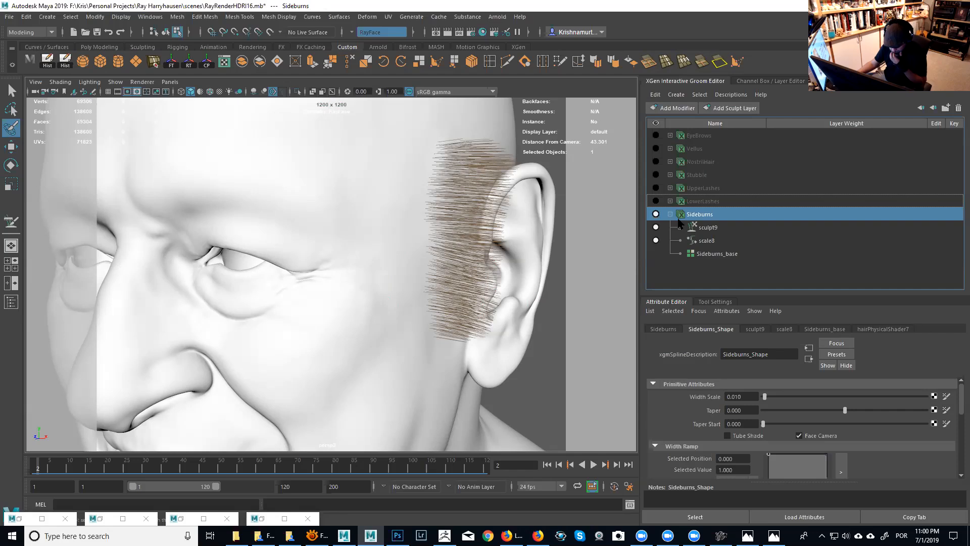
left_click(677, 109)
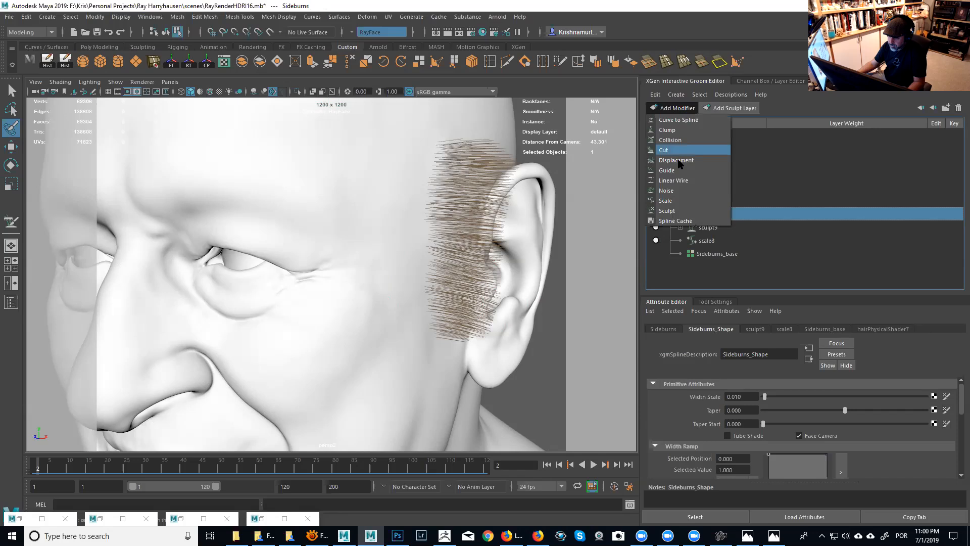
left_click(677, 187)
left_click(706, 228)
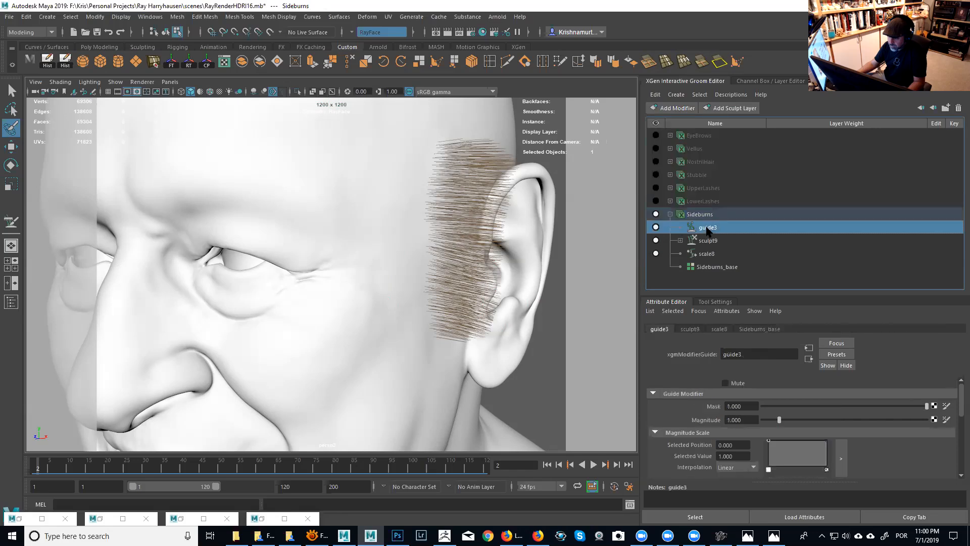
Step: Create the input guides for the Sideburns guide modifier and view them beside the ear
scroll(960, 404, "down", 5)
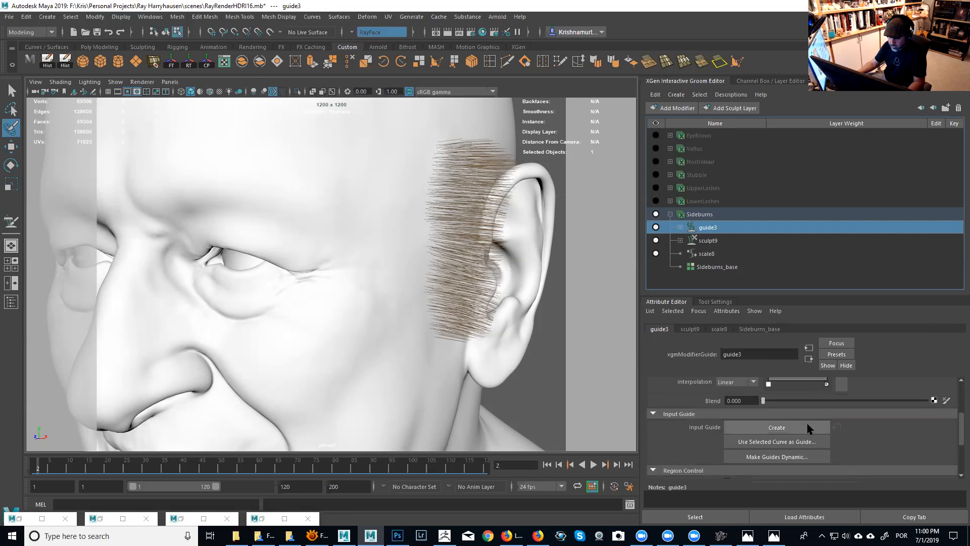
left_click(809, 427)
left_click_drag(376, 300, 332, 262, "alt")
right_click_drag(332, 262, 361, 309, "alt")
mouse_move(362, 310)
left_mouse_down("alt")
mouse_move(402, 298)
mouse_move(382, 297)
left_mouse_up("alt")
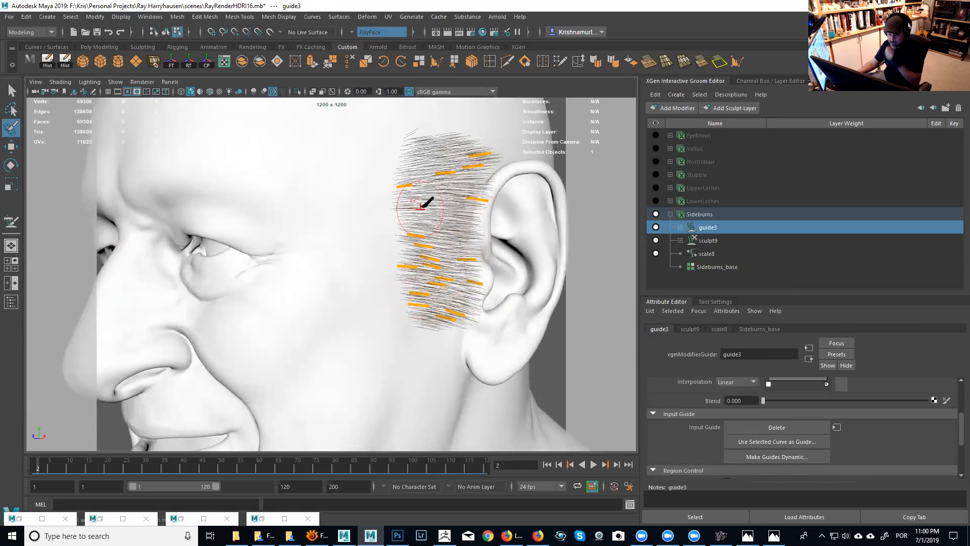
Step: Bring up the XGen tools, expand the guide modifier down to its sculpt layer and select the inGuide2 description
left_click(518, 47)
left_click(680, 228)
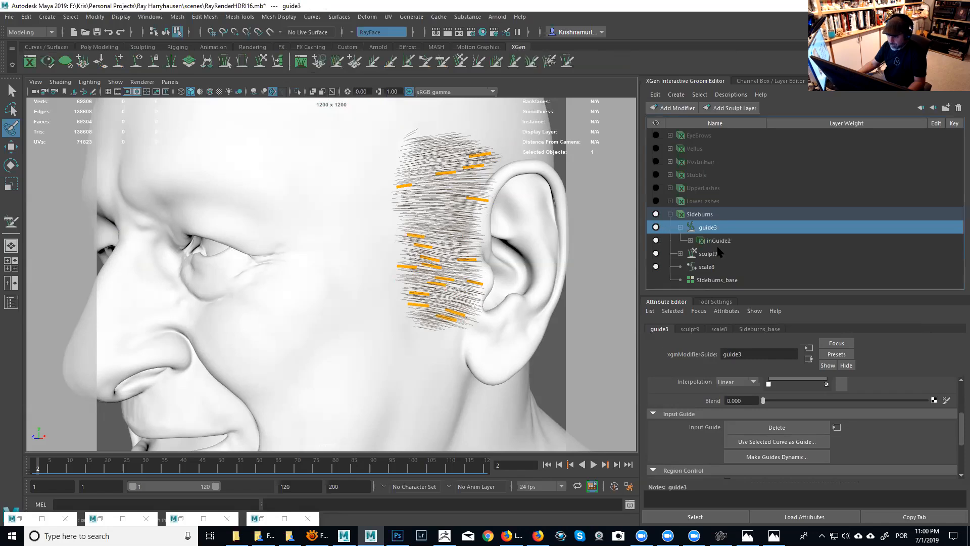
left_click(691, 240)
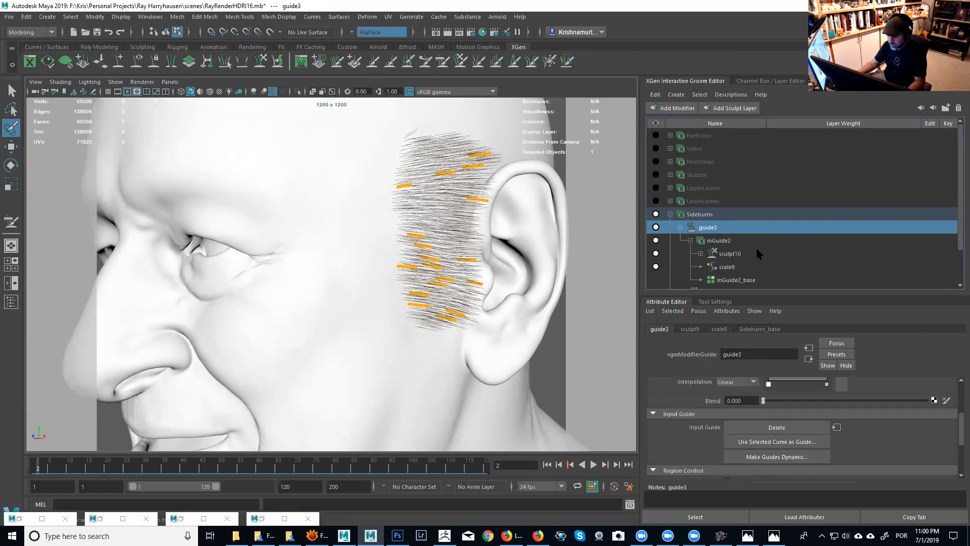
left_click(701, 253)
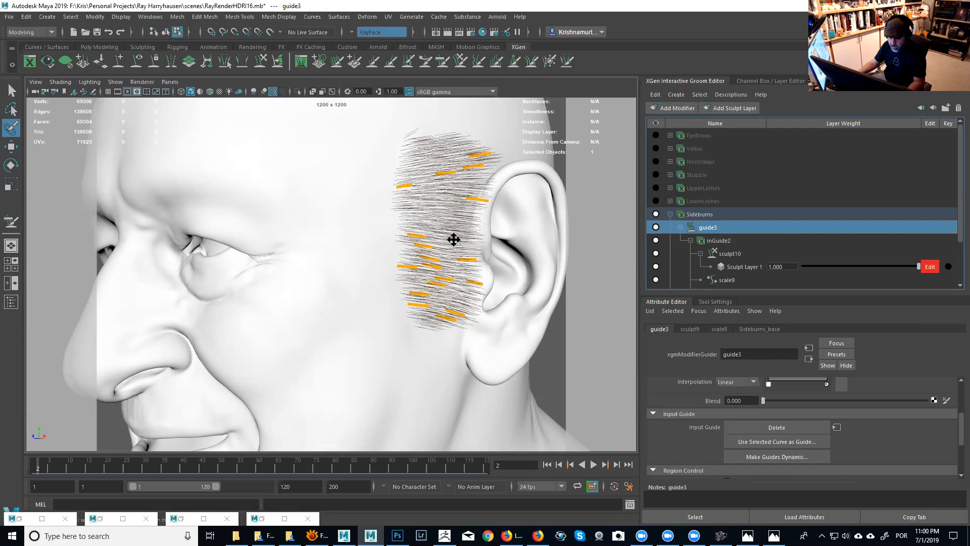
left_click_drag(454, 239, 449, 237, "alt")
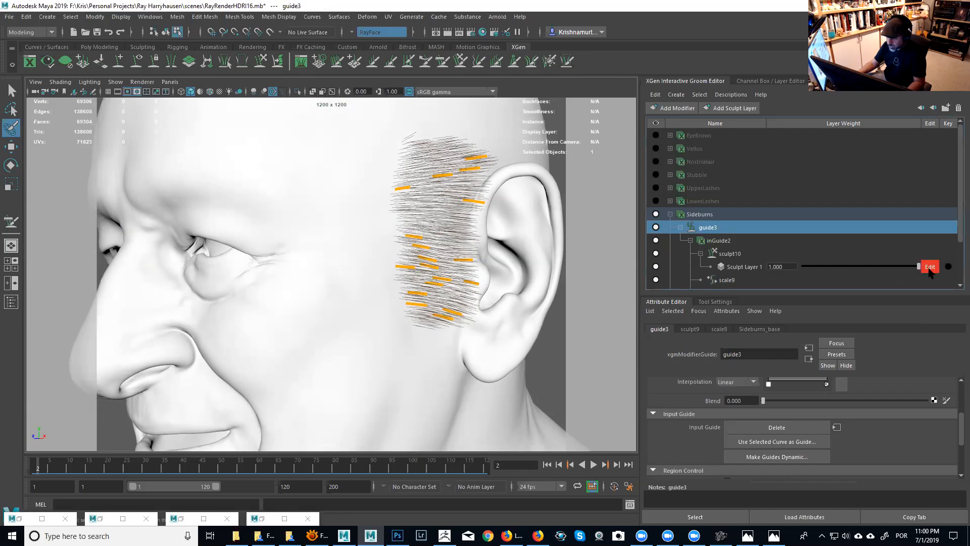
left_click(721, 241)
left_click(709, 227)
left_click(705, 216)
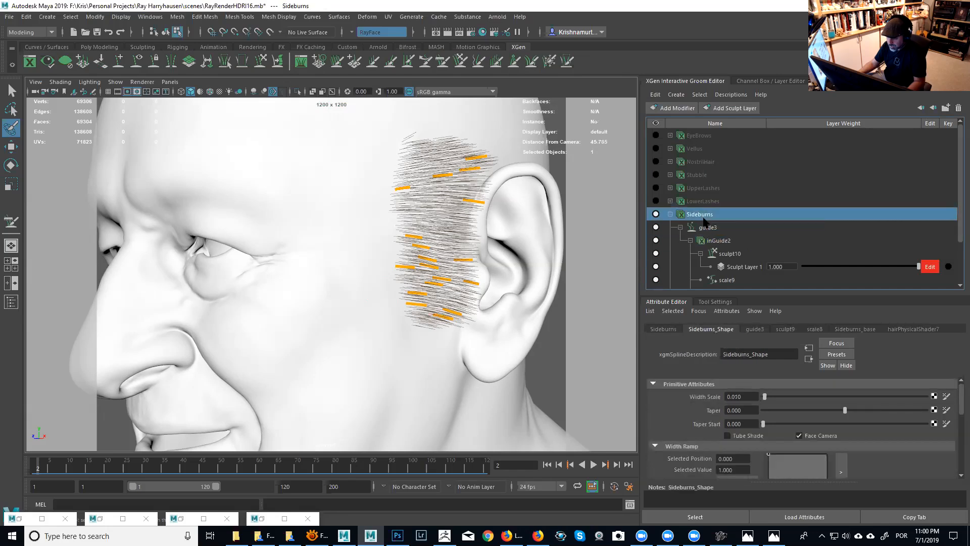
left_click(706, 228)
left_click(721, 241)
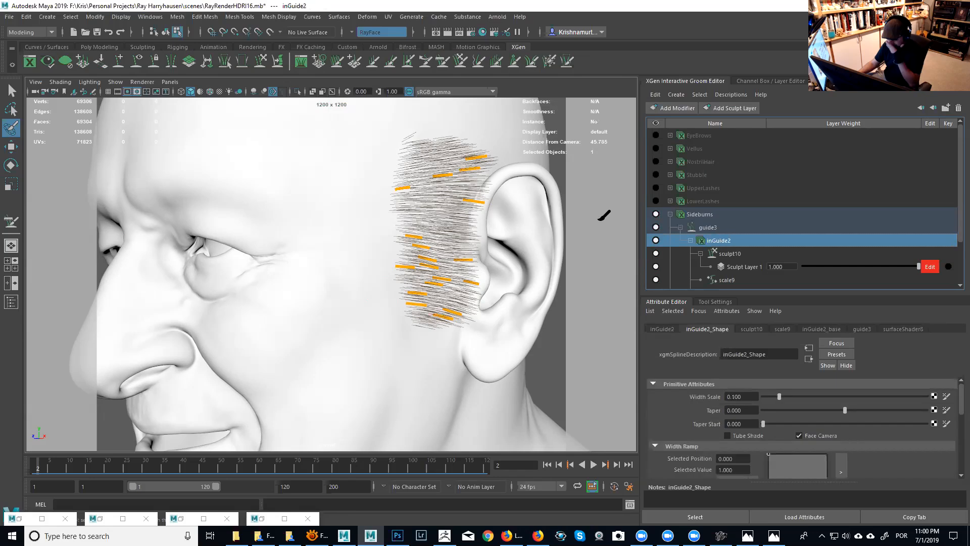
Step: Activate the last used grooming brush and stroke the guides near the lower end of the sideburn
scroll(398, 198, "up", 2)
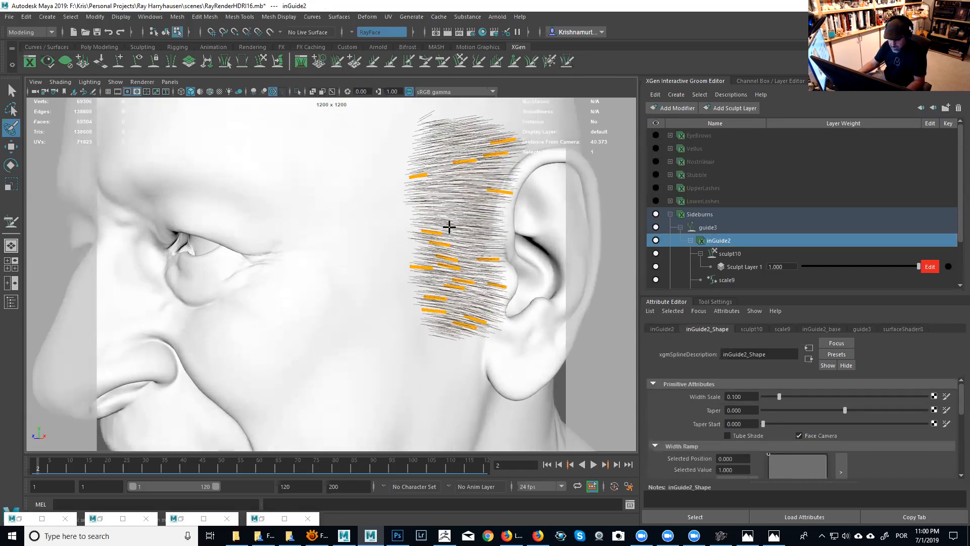
key("y")
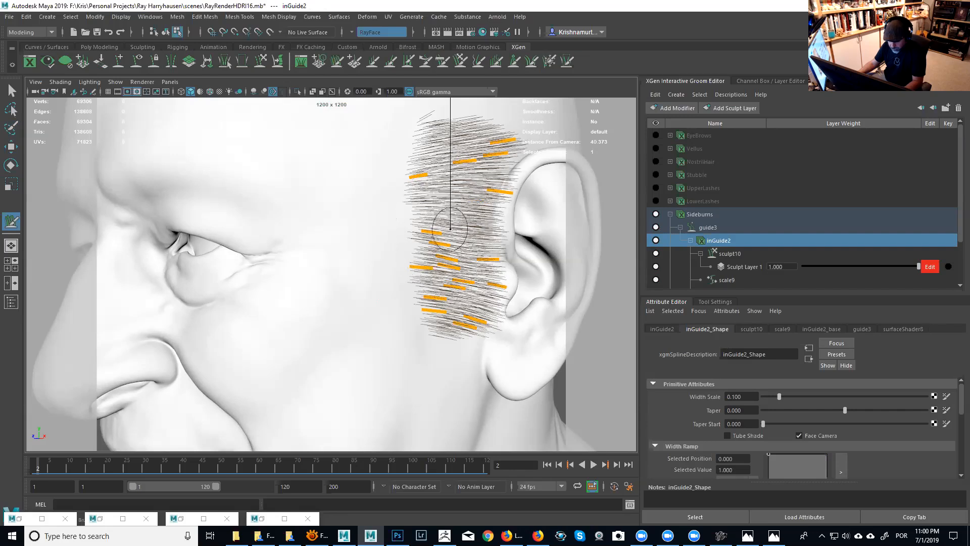
mouse_move(455, 242)
left_mouse_down("alt")
mouse_move(450, 205)
mouse_move(429, 277)
mouse_move(414, 292)
mouse_move(470, 282)
left_mouse_up("alt")
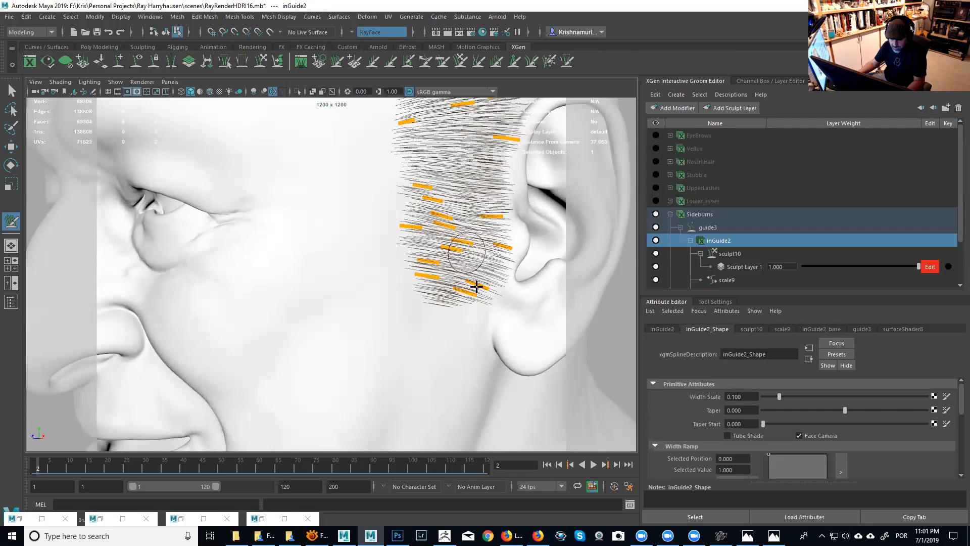
mouse_move(468, 283)
left_mouse_down()
mouse_move(427, 270)
mouse_move(457, 264)
mouse_move(435, 275)
mouse_move(426, 251)
mouse_move(433, 270)
mouse_move(422, 268)
mouse_move(407, 225)
mouse_move(417, 251)
left_mouse_up()
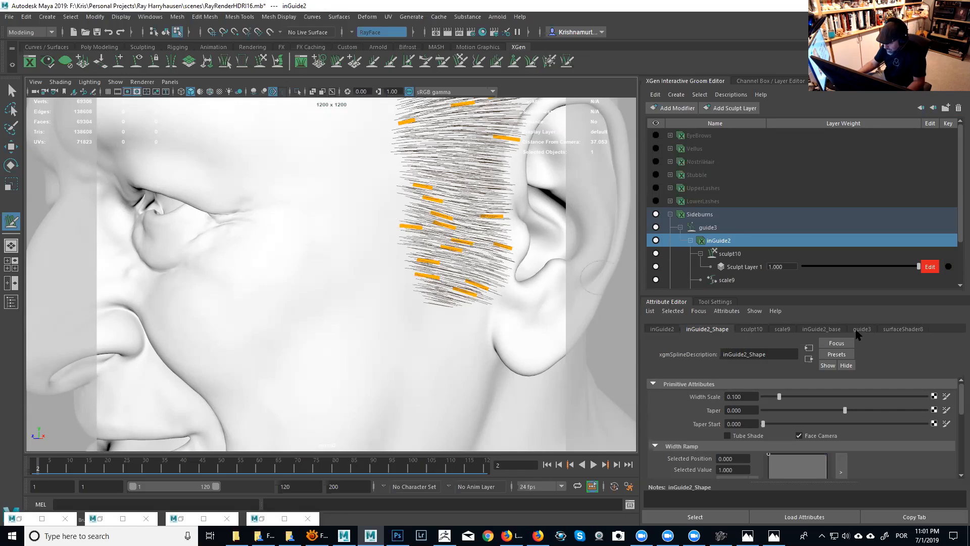
Step: Rebuild the inGuide2 base with a CV count of 50 and brush the guides beside the middle of the ear
middle_click_drag(545, 254, 499, 256, "alt")
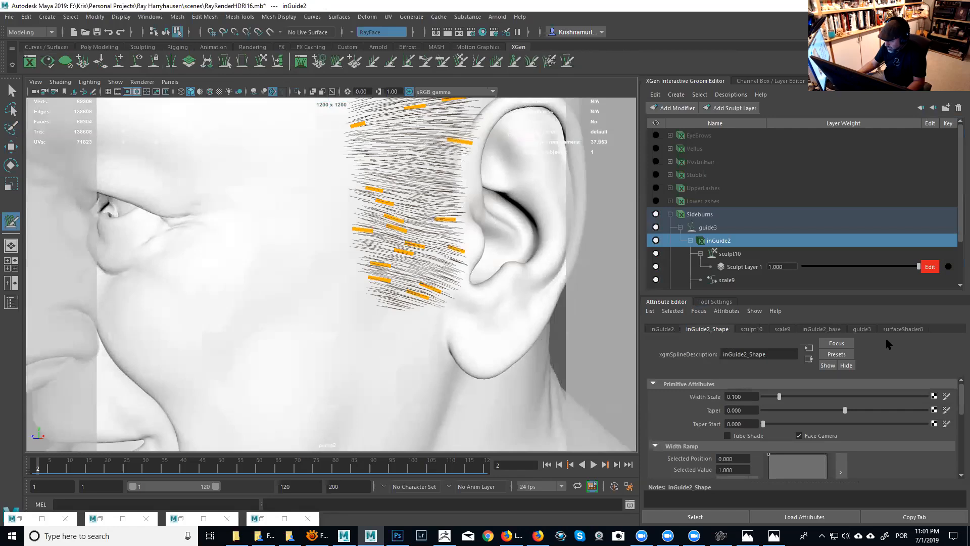
left_click(822, 329)
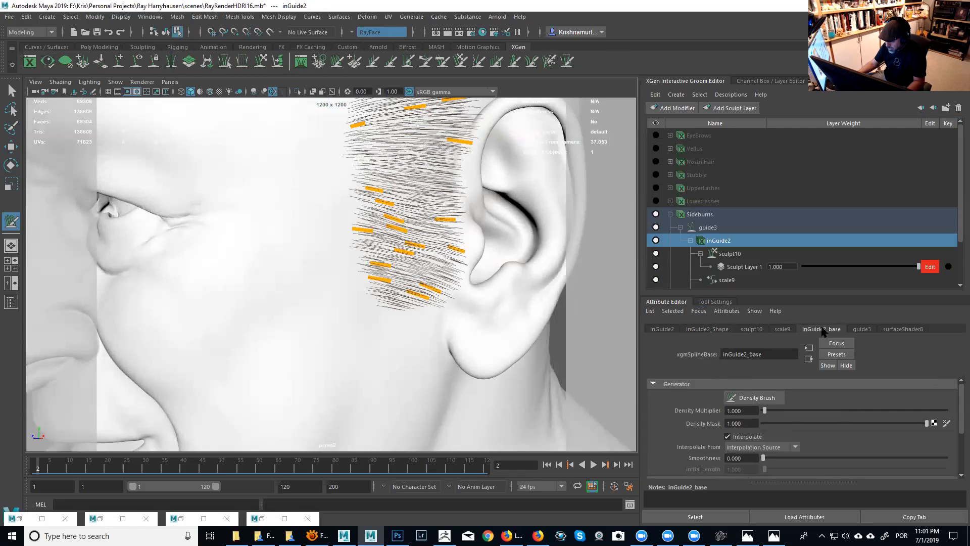
scroll(960, 422, "down", 3)
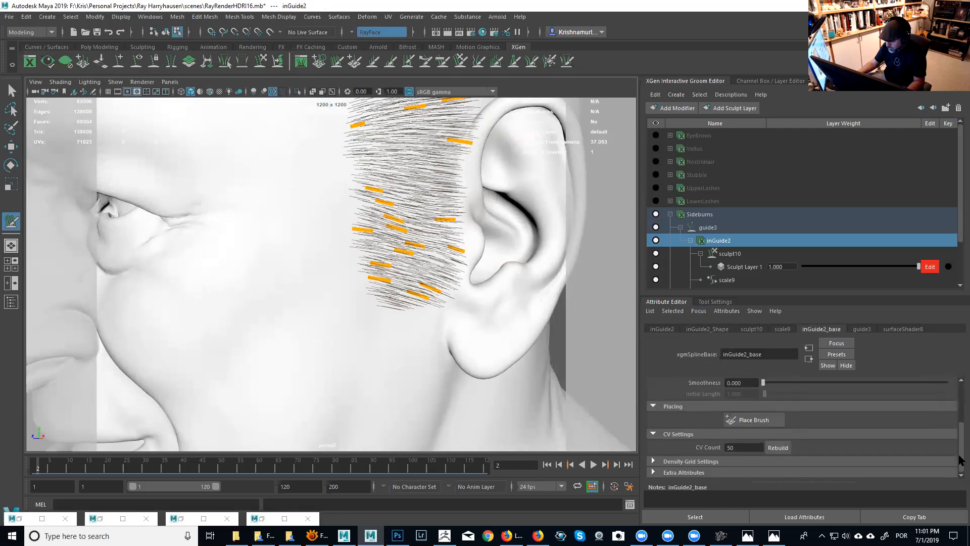
left_click(782, 449)
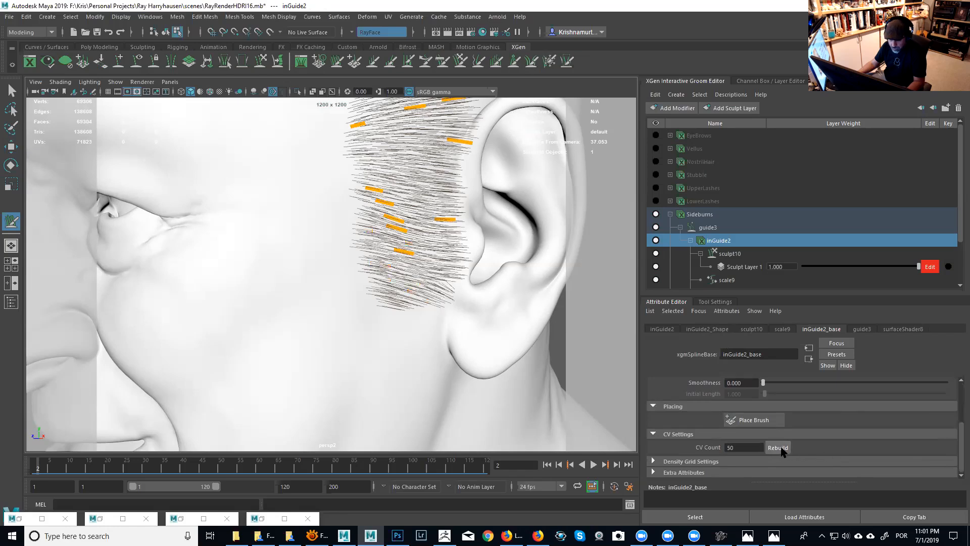
middle_click_drag(419, 247, 436, 279, "alt")
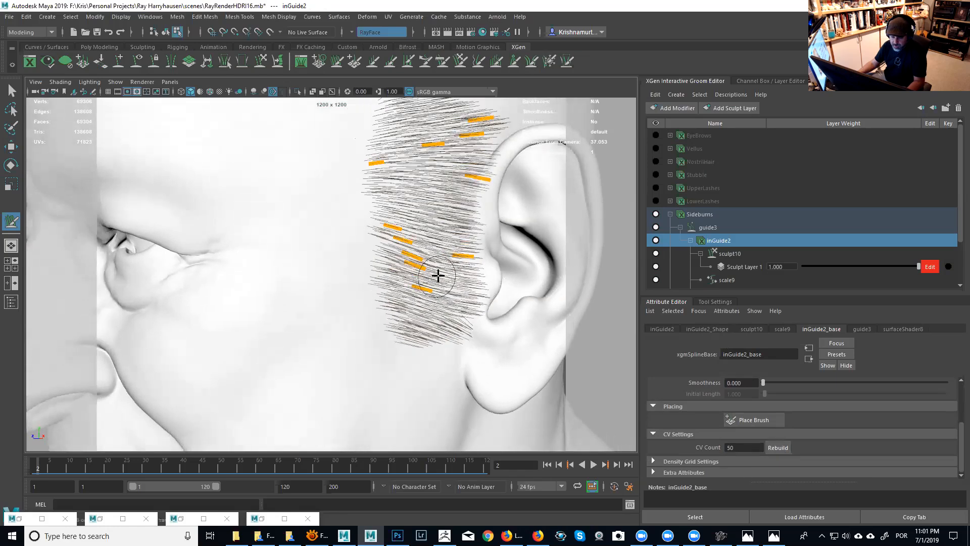
mouse_move(464, 254)
left_mouse_down()
mouse_move(448, 277)
mouse_move(413, 278)
mouse_move(407, 239)
mouse_move(390, 227)
left_mouse_up()
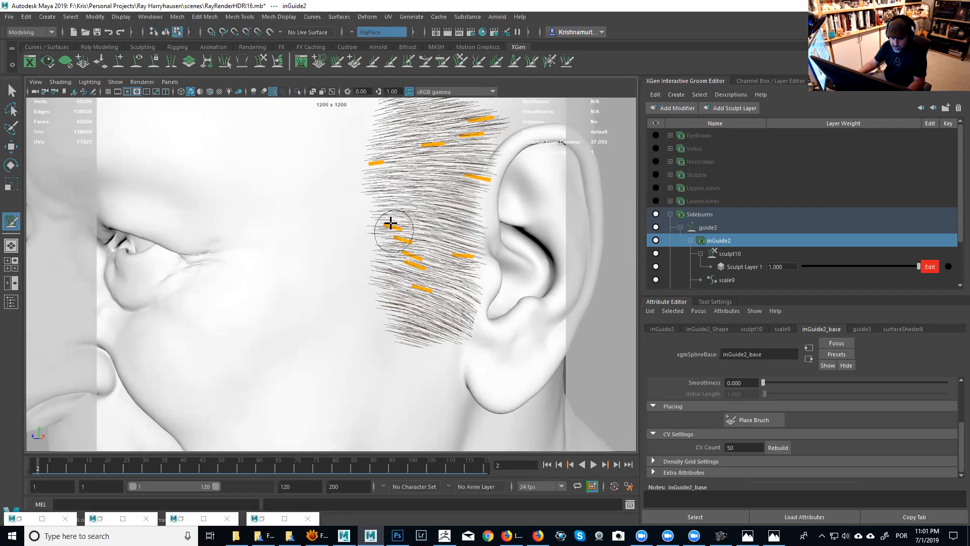
Step: Rebuild the guide splines again at CV count 50 and stroke the guides across the upper sideburn
left_click_drag(493, 293, 526, 287, "alt")
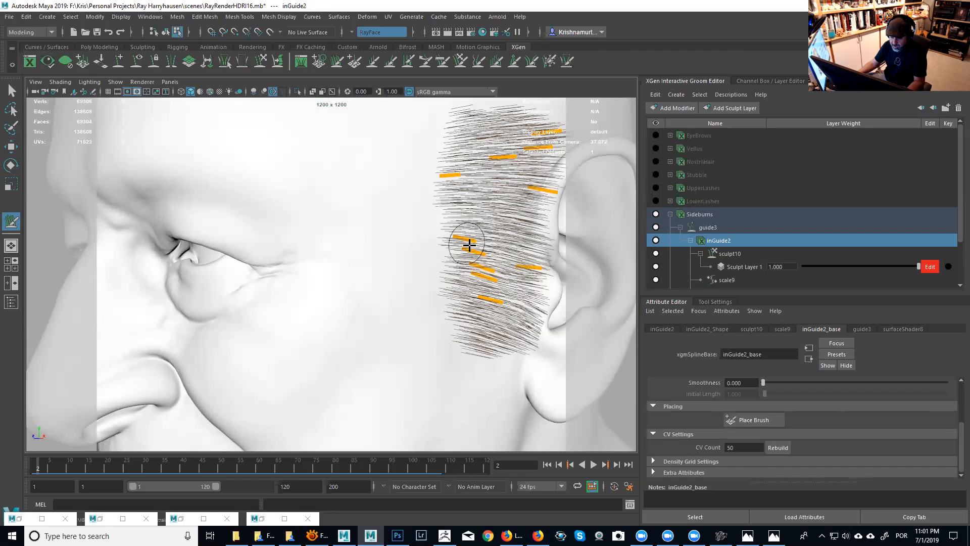
middle_click_drag(469, 273, 379, 271, "alt")
right_click_drag(378, 271, 371, 245, "alt")
left_click(778, 447)
middle_click_drag(371, 245, 427, 298, "alt")
left_click_drag(387, 265, 370, 263, "alt")
mouse_move(351, 226)
left_mouse_down()
mouse_move(400, 199)
mouse_move(445, 230)
left_mouse_up()
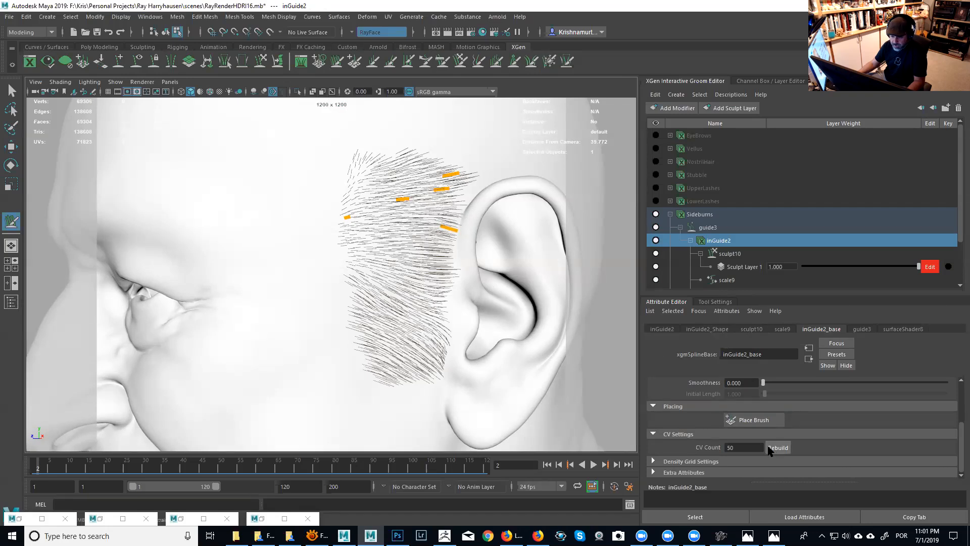
Step: Brush the guides on the opposite sideburn, rebuild them at CV count 50 and brush them once more
left_click_drag(373, 245, 403, 190, "alt")
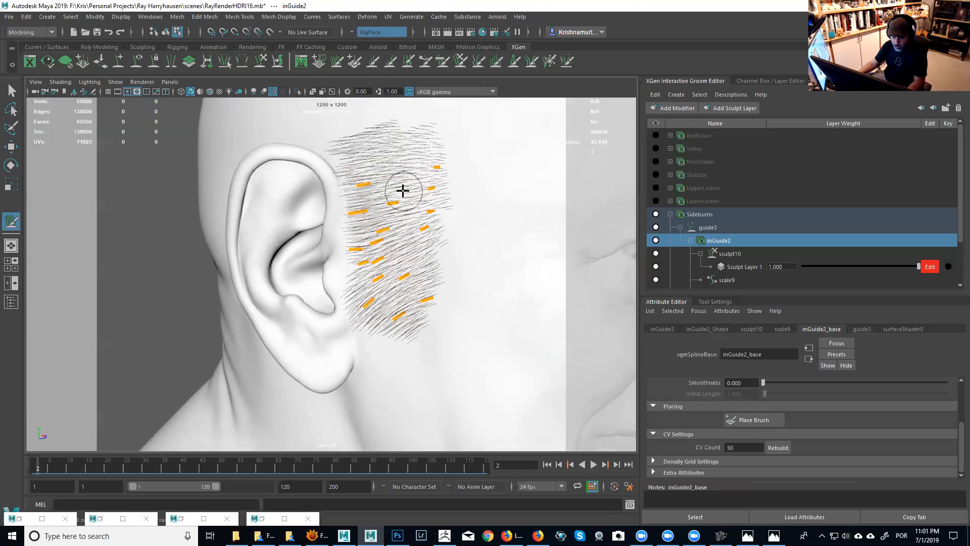
mouse_move(437, 163)
left_mouse_down()
mouse_move(409, 263)
mouse_move(418, 308)
mouse_move(364, 301)
mouse_move(394, 208)
left_mouse_up()
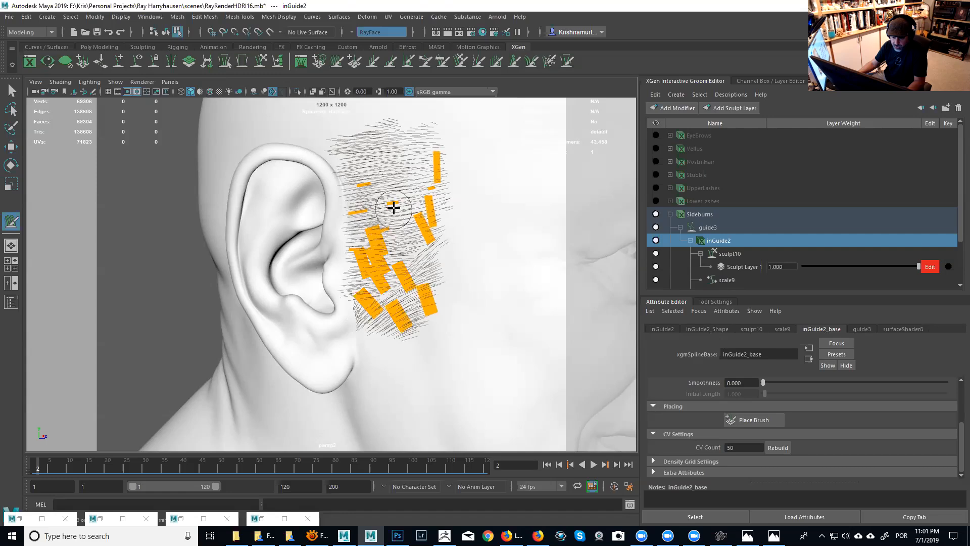
left_click_drag(431, 295, 375, 255, "alt")
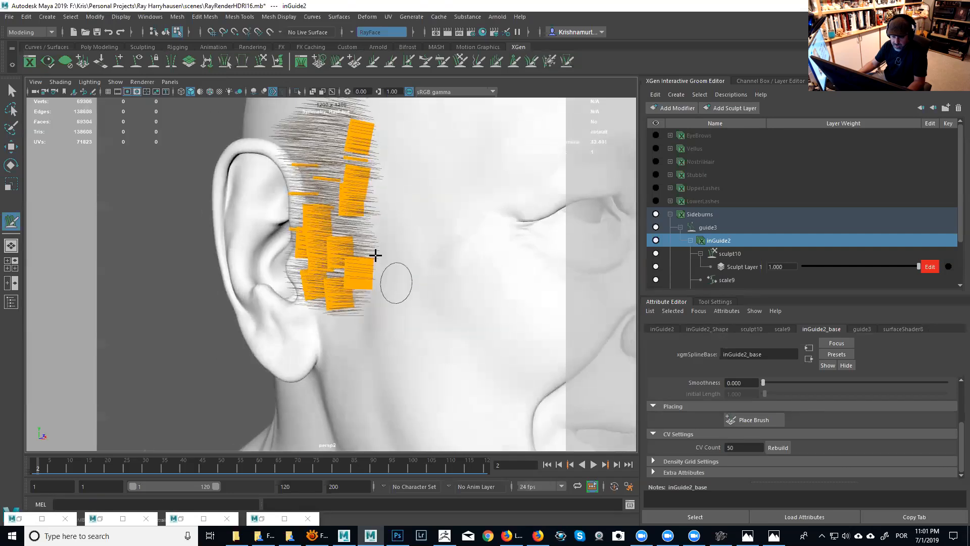
left_click(778, 448)
mouse_move(308, 263)
left_mouse_down("alt")
mouse_move(339, 310)
mouse_move(341, 284)
left_mouse_up("alt")
left_click_drag(394, 208, 397, 219)
Step: Brush the guide above the ear and check the sideburns from both sides of the head
left_click_drag(435, 288, 224, 259, "alt")
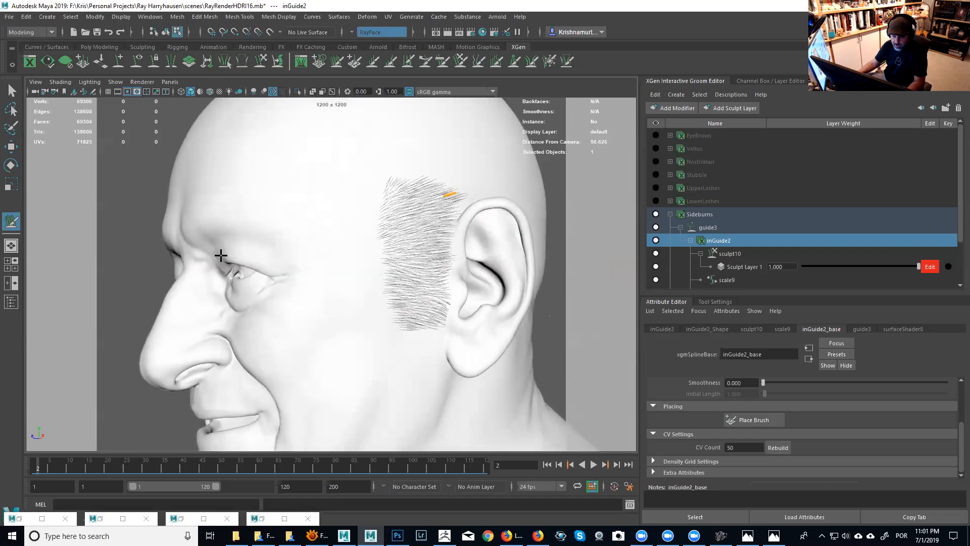
middle_click_drag(357, 240, 369, 256, "alt")
right_click_drag(368, 255, 397, 233, "alt")
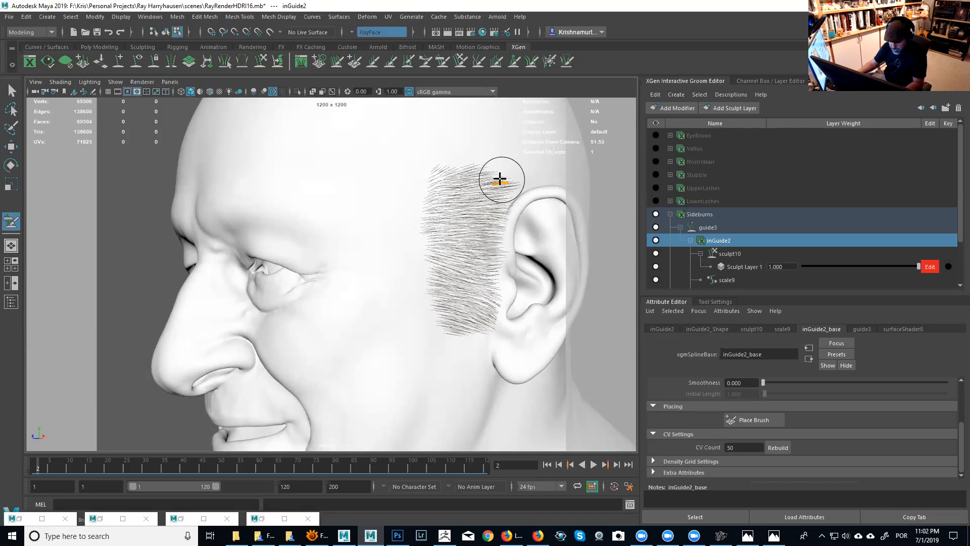
mouse_move(503, 175)
left_mouse_down()
mouse_move(512, 196)
mouse_move(566, 193)
mouse_move(199, 189)
left_mouse_up()
left_click_drag(269, 226, 375, 224, "alt")
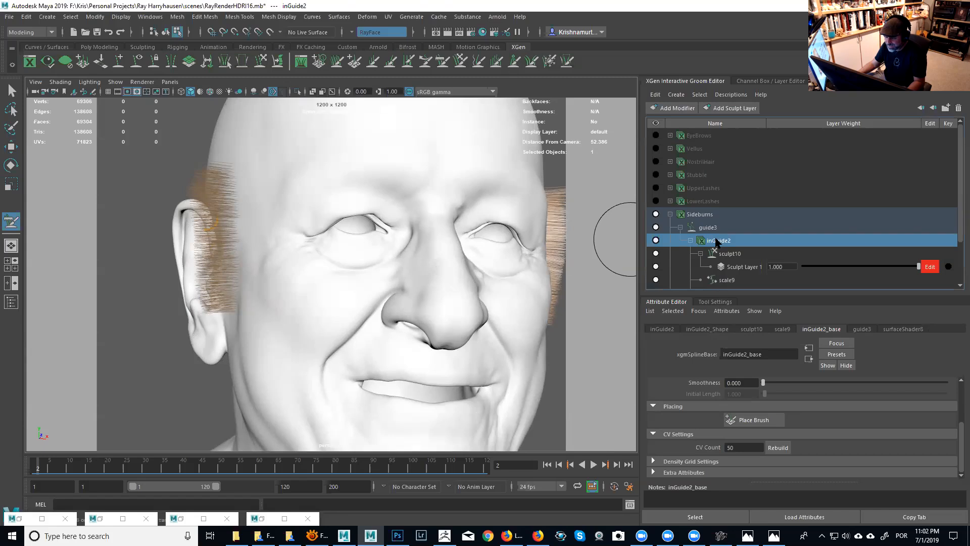
mouse_move(275, 227)
left_mouse_down("alt")
mouse_move(278, 238)
mouse_move(379, 259)
mouse_move(432, 245)
mouse_move(438, 191)
left_mouse_up("alt")
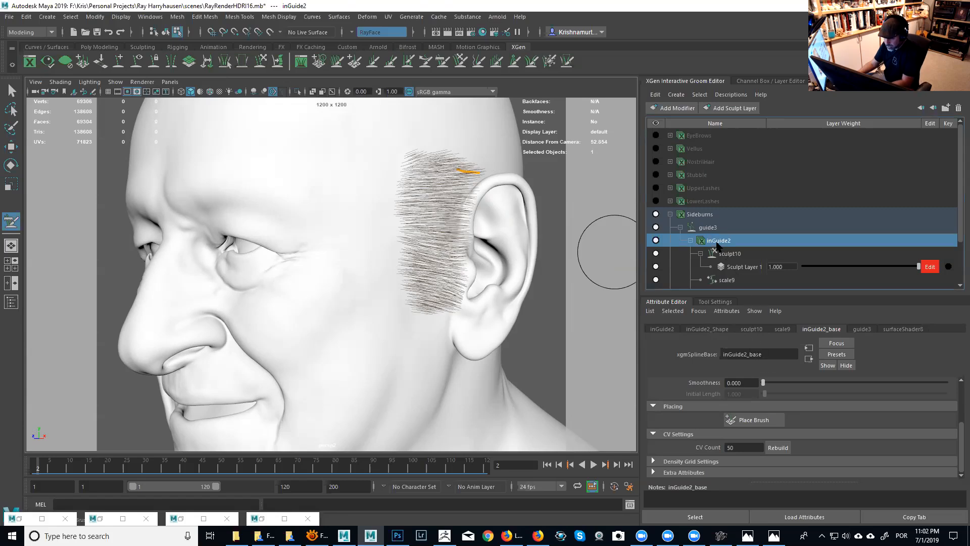
Step: Delete the inGuide2 description and the guide modifier from the Sideburns description
key("Delete")
left_click(705, 229)
key("Delete")
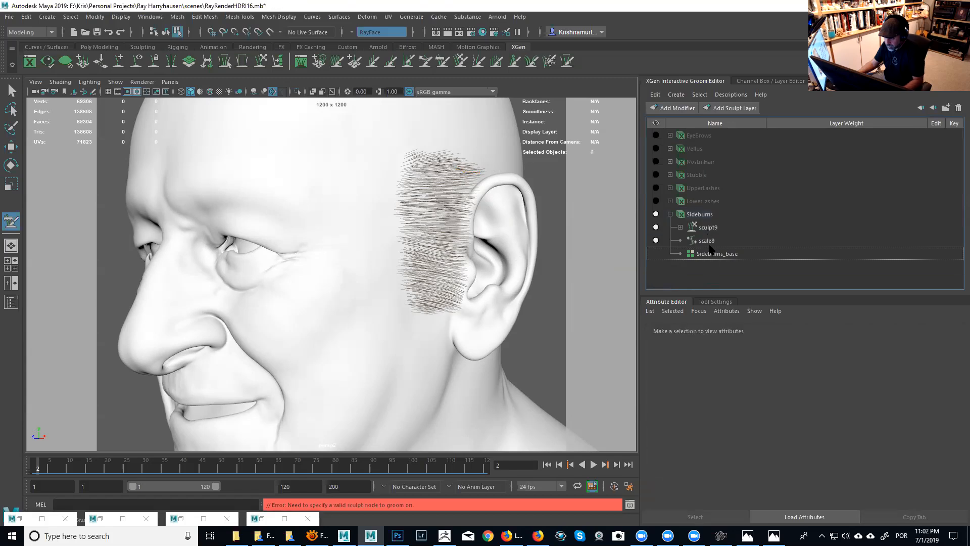
Step: Add a fresh Guide modifier to the Sideburns description and create its input guides
left_click(701, 214)
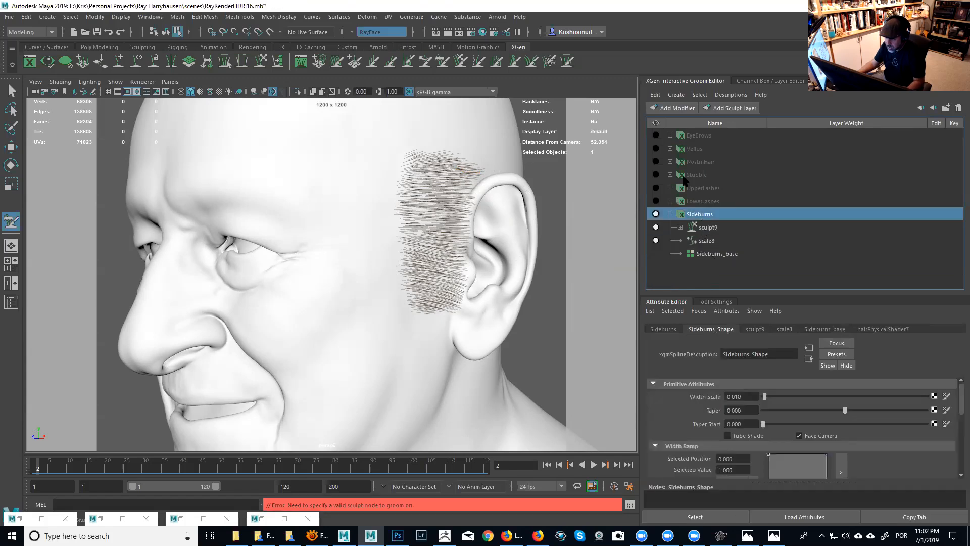
left_click(674, 108)
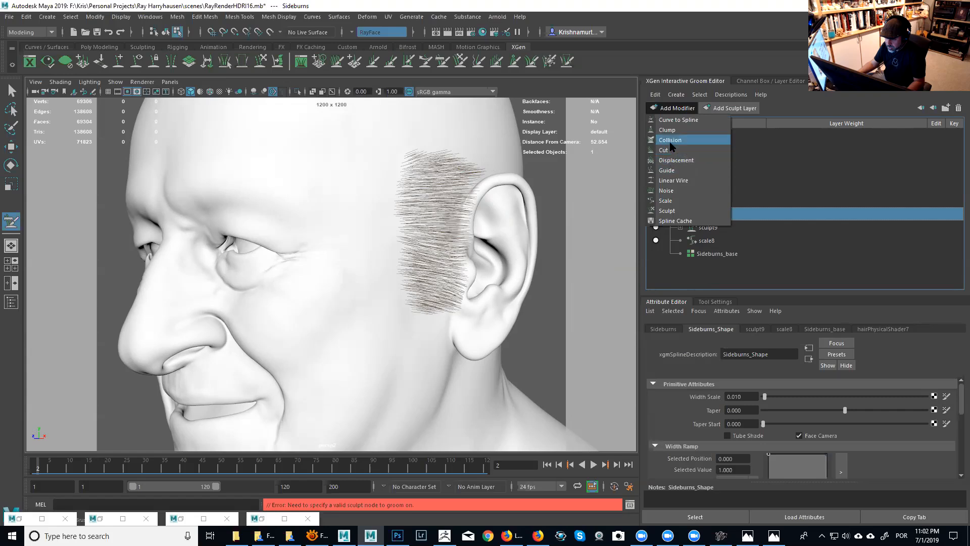
left_click(667, 170)
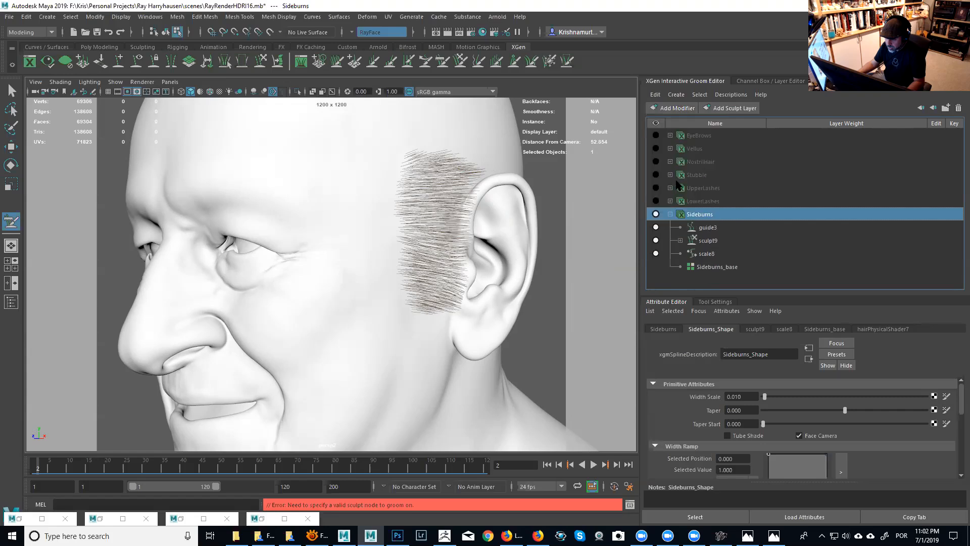
left_click(705, 231)
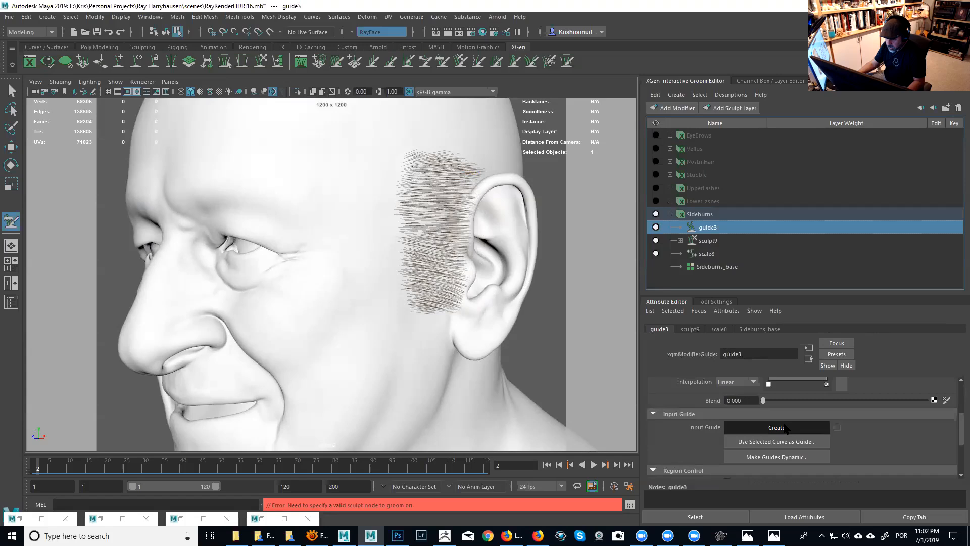
left_click_drag(441, 318, 474, 314, "alt")
middle_click_drag(475, 314, 503, 278, "alt")
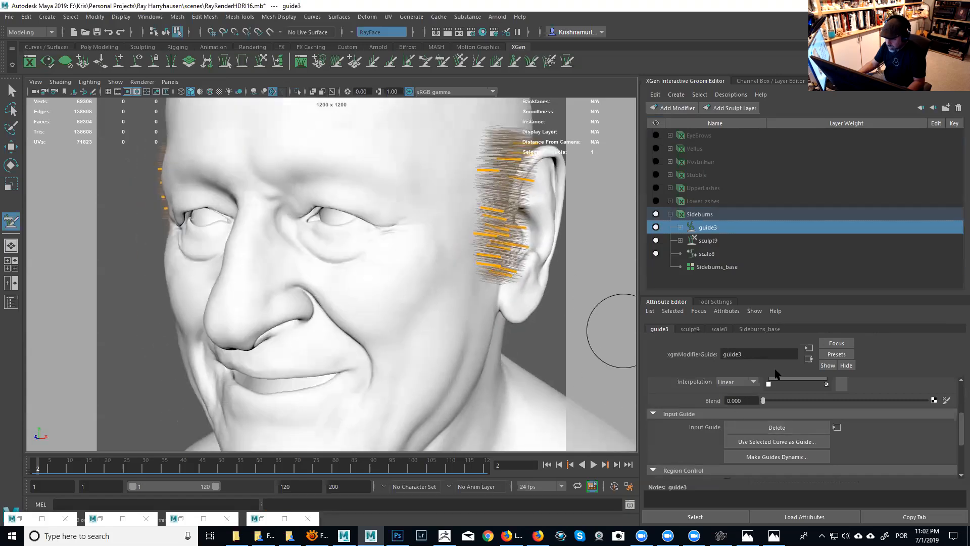
Step: Try density multipliers of 0.3 and 0.1 on Sideburns_base and set it back to 1
left_click(680, 241)
left_click(719, 281)
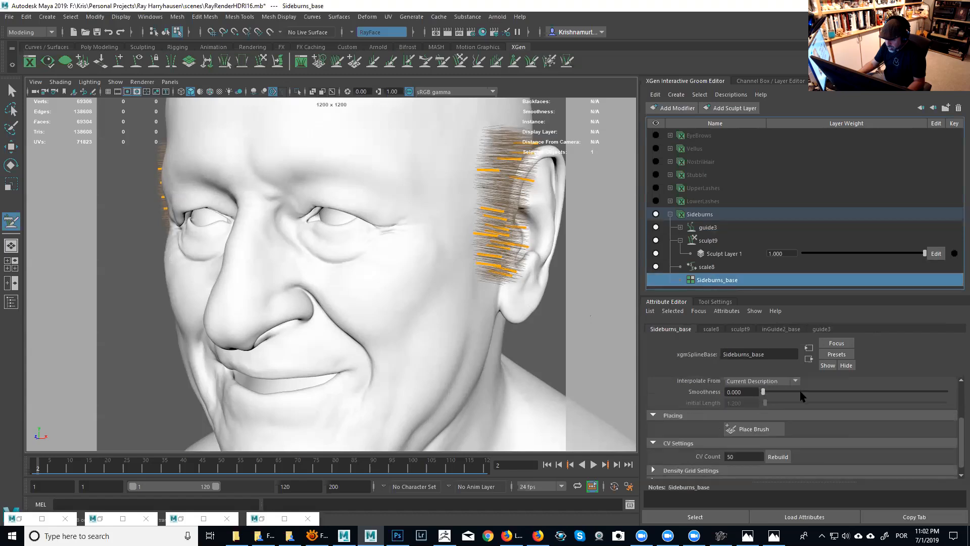
scroll(939, 425, "up", 3)
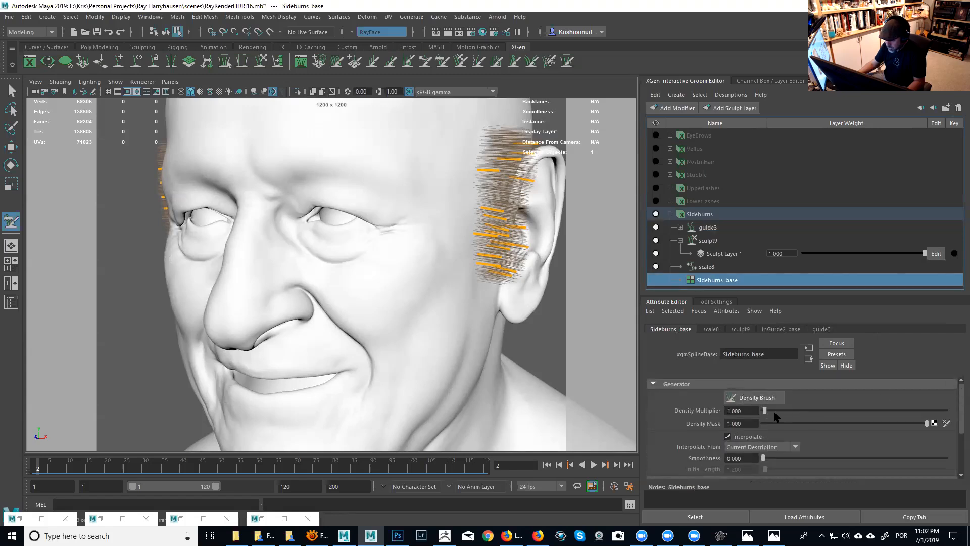
left_click(752, 411)
type(".")
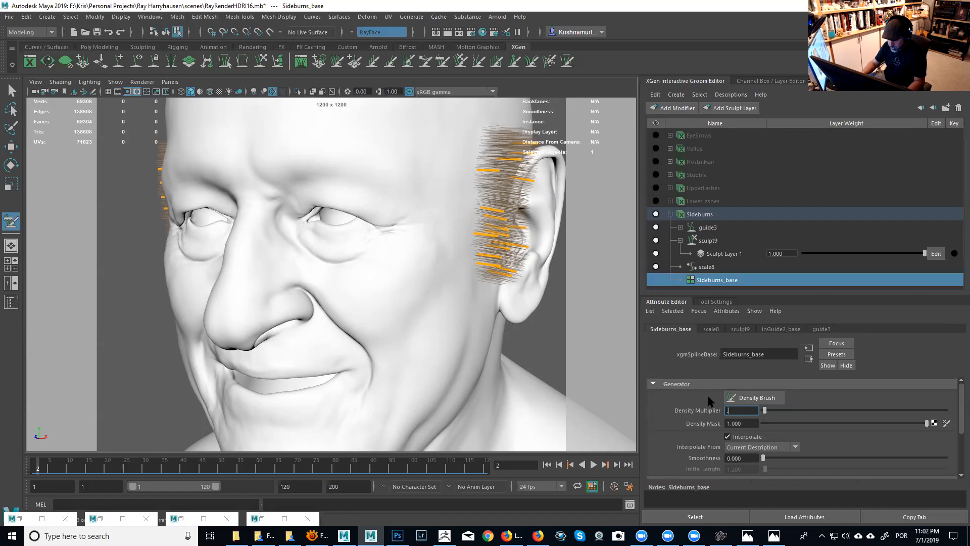
type("3")
key("Return")
left_click_drag(504, 302, 596, 303, "alt")
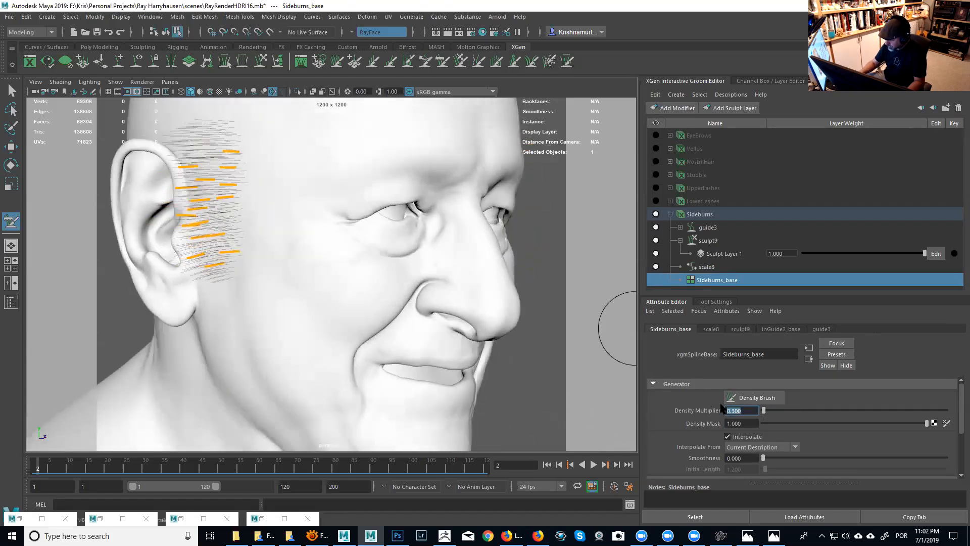
type(".1")
key("Return")
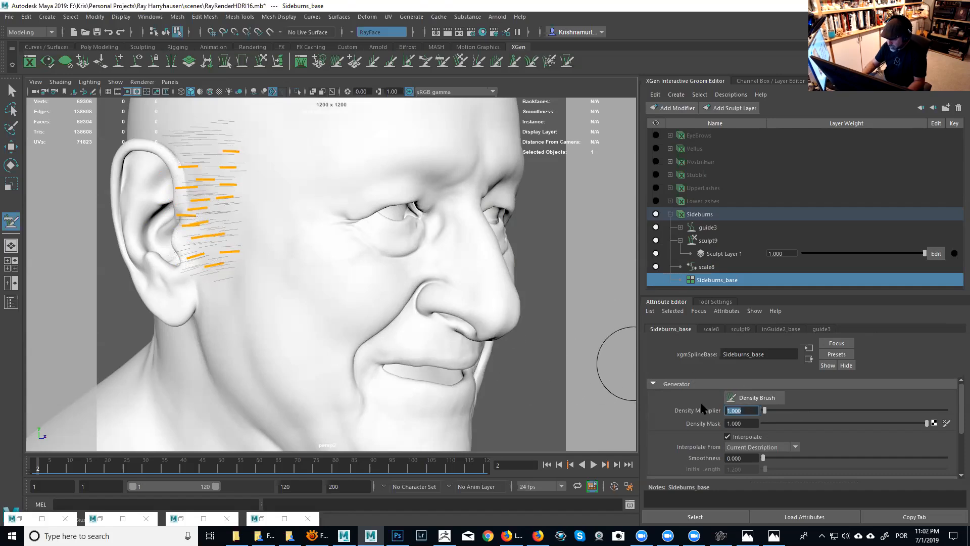
key("Return")
Step: Expand the guide modifier to inGuide2_base and reduce its density multiplier to 0.3 and finally 0.1
left_click(680, 227)
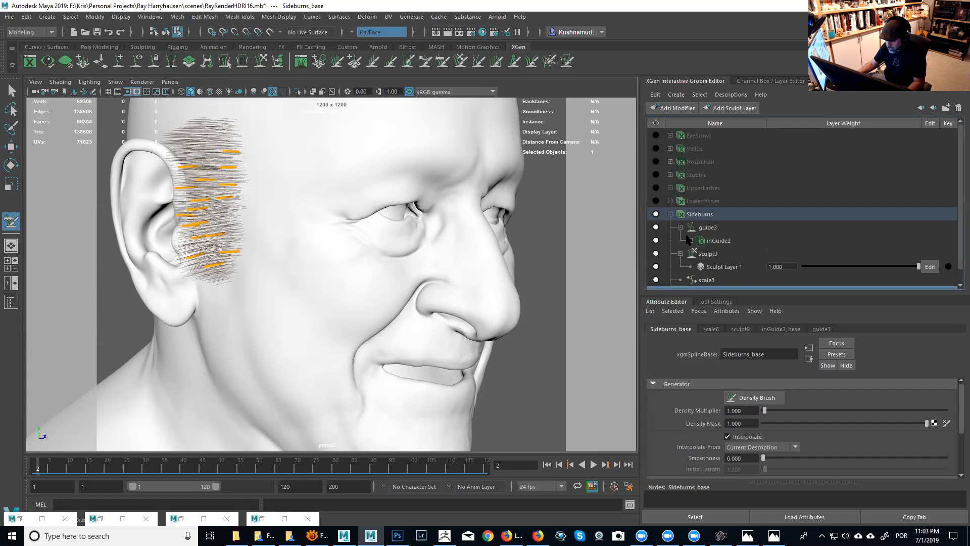
left_click(690, 241)
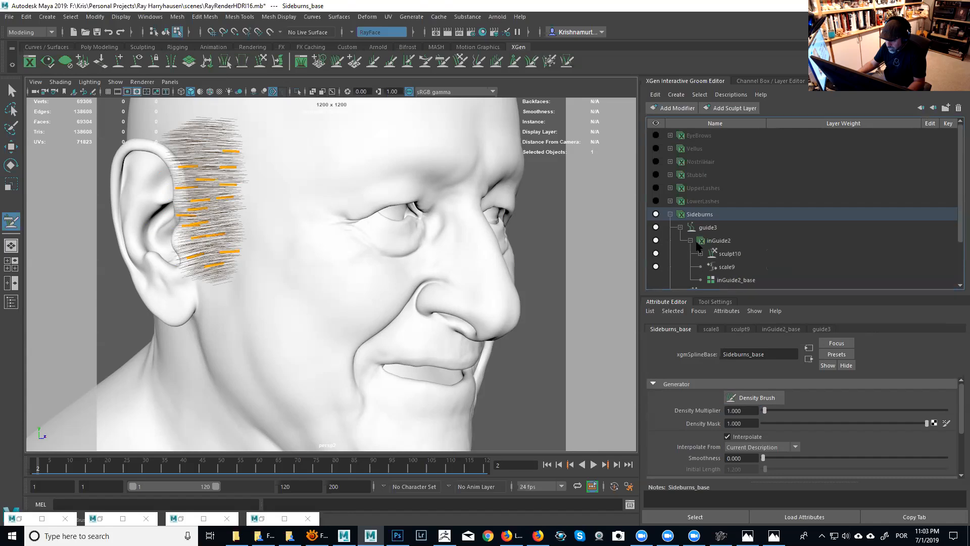
left_click(735, 280)
type(".3")
key("Return")
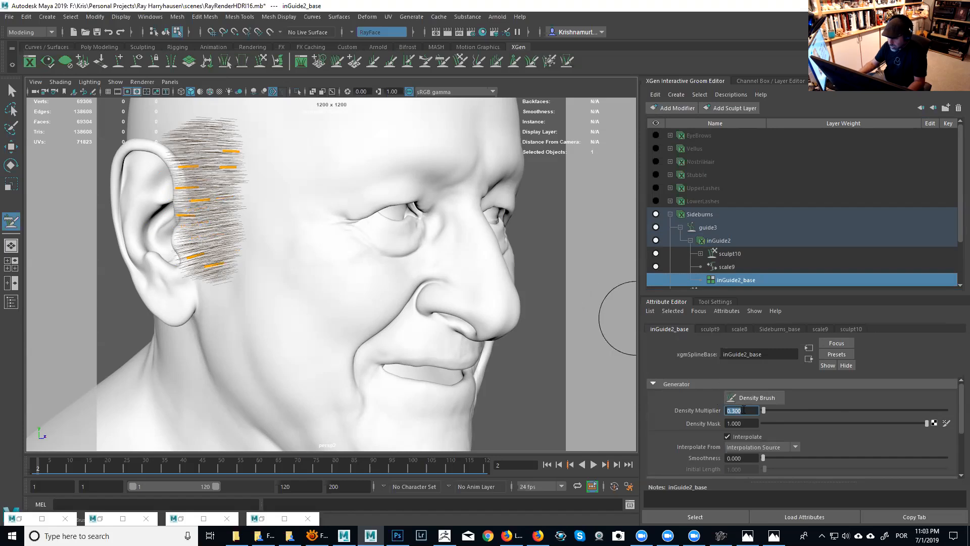
type(".1")
key("Return")
Step: Expand the guides' sculpt10 modifier and comb the sideburn guides diagonally downward beside the ear
left_click_drag(340, 263, 290, 225, "alt")
right_click_drag(290, 225, 324, 252, "alt")
left_click_drag(323, 253, 363, 230, "alt")
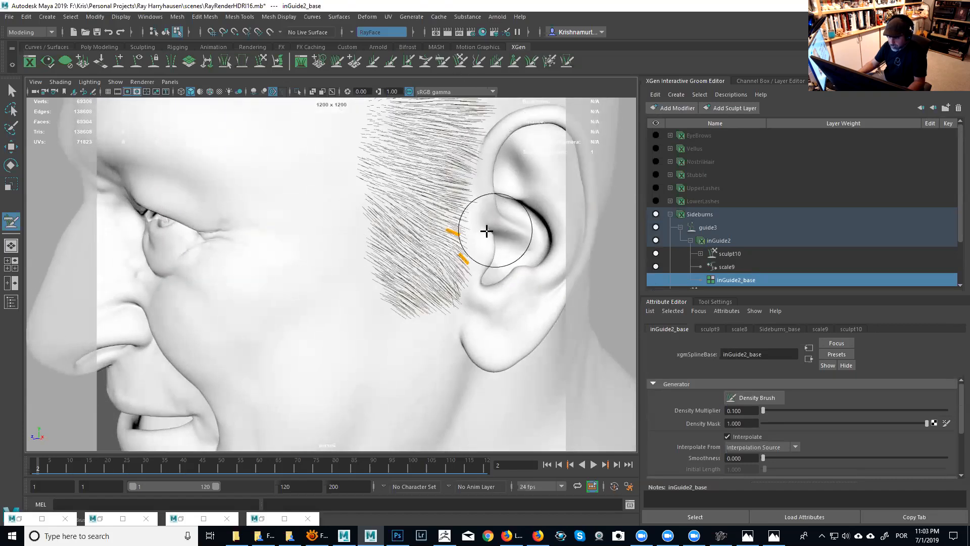
left_click_drag(509, 216, 489, 222, "alt")
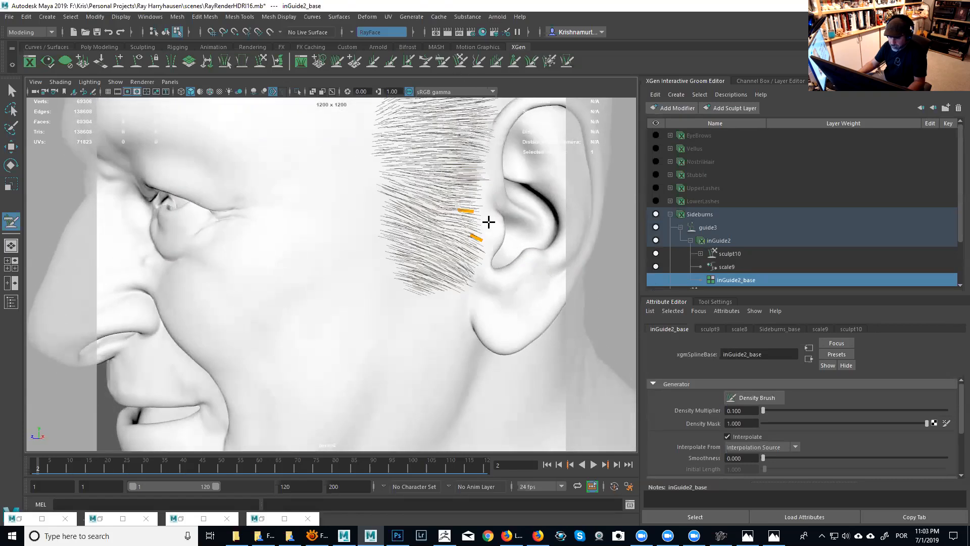
left_click(700, 254)
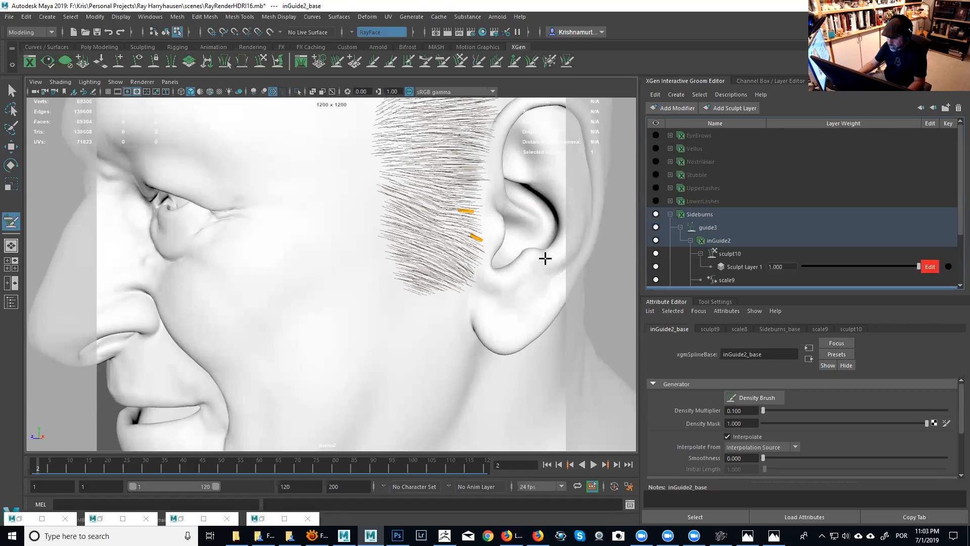
mouse_move(502, 217)
left_mouse_down()
mouse_move(468, 243)
mouse_move(481, 223)
mouse_move(422, 232)
mouse_move(390, 192)
mouse_move(311, 222)
left_mouse_up()
mouse_move(215, 287)
left_mouse_down()
mouse_move(195, 223)
mouse_move(195, 173)
mouse_move(234, 216)
mouse_move(325, 252)
left_mouse_up()
right_click_drag(326, 252, 392, 247, "alt")
left_click_drag(317, 230, 303, 253)
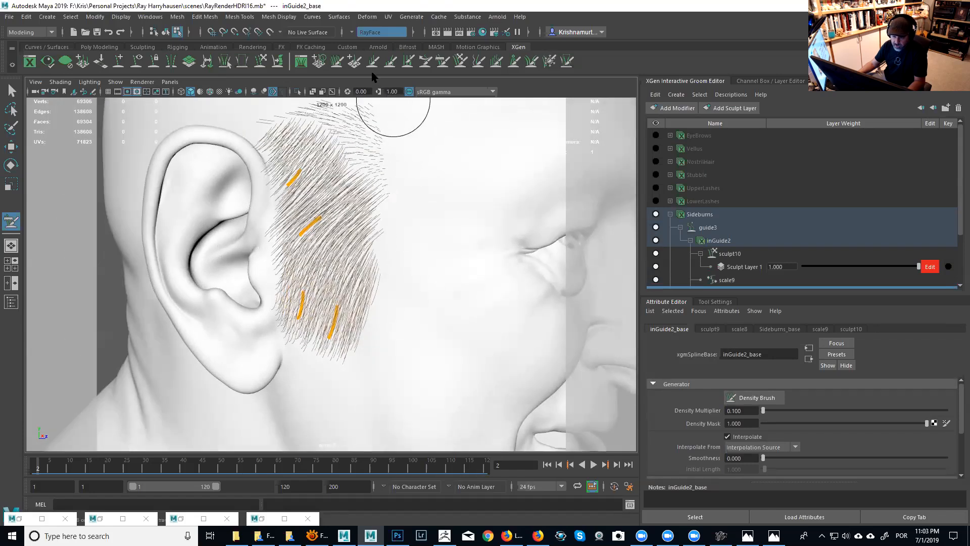
Step: Place additional guides along the upper, front and lower parts of the right sideburn with the Place brush
left_click(354, 61)
middle_click_drag(361, 179, 376, 221, "alt")
left_click(359, 191)
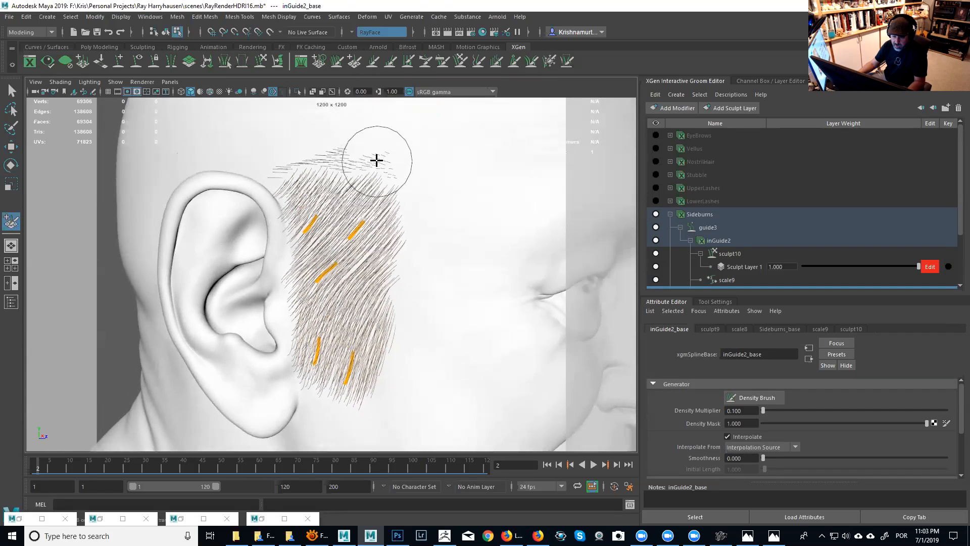
left_click(376, 160)
left_click(310, 172)
middle_click_drag(377, 286, 365, 203, "alt")
left_click(365, 206)
middle_click_drag(398, 251, 387, 207, "alt")
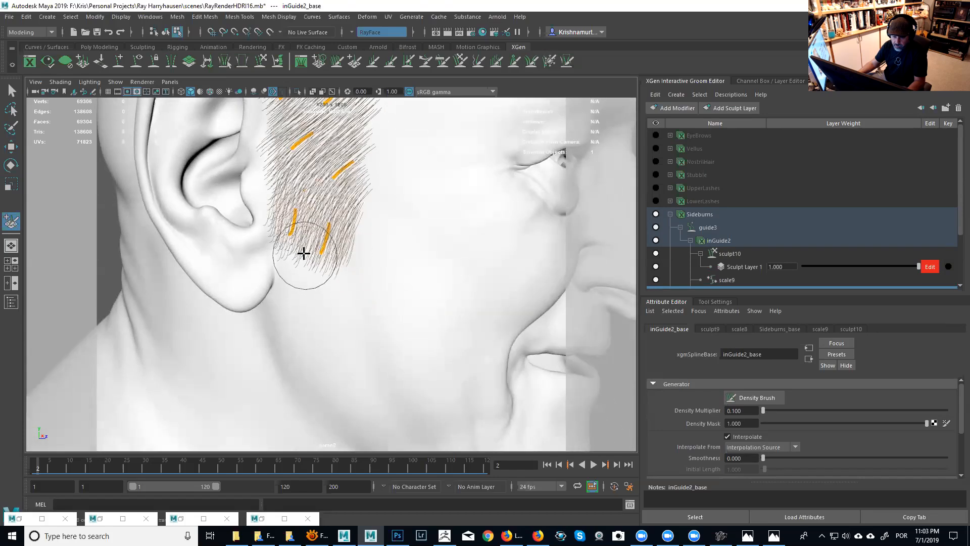
Step: Place guides on the left sideburn, including near its upper front edge, and show the Place brush settings
mouse_move(331, 210)
left_mouse_down("alt")
mouse_move(364, 182)
mouse_move(260, 202)
mouse_move(373, 195)
mouse_move(359, 223)
left_mouse_up("alt")
scroll(374, 206, "up", 2)
left_click(363, 219)
left_click(328, 167)
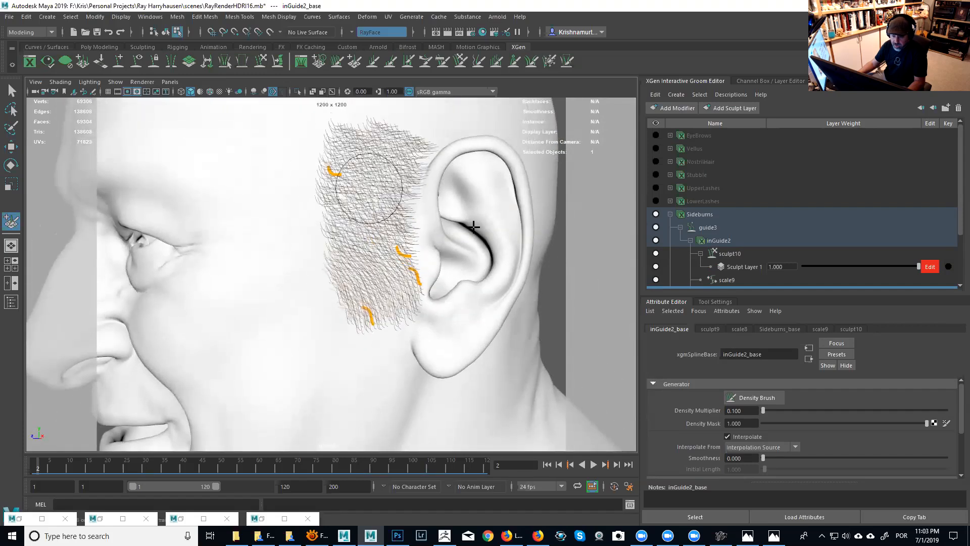
left_click(719, 302)
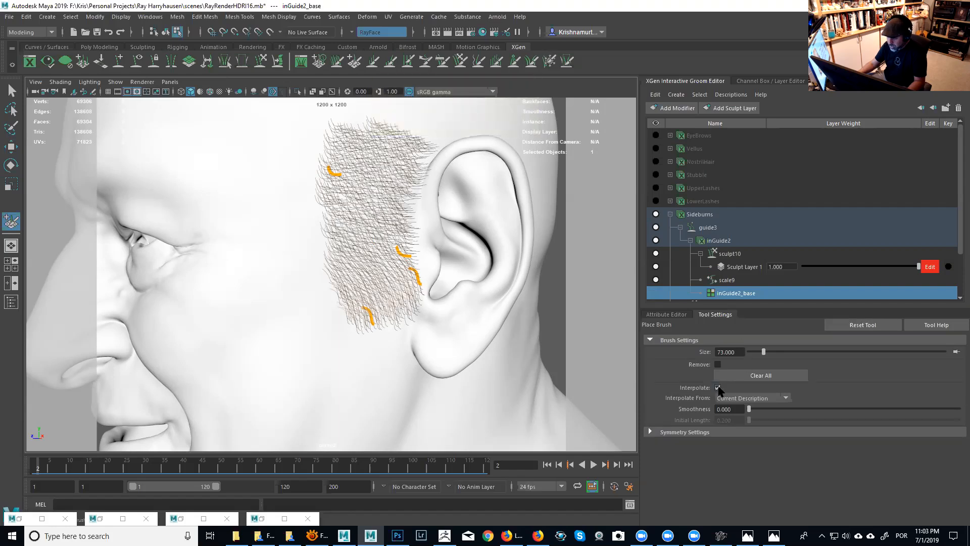
mouse_move(419, 223)
left_mouse_down("alt")
mouse_move(429, 212)
mouse_move(412, 205)
left_mouse_up("alt")
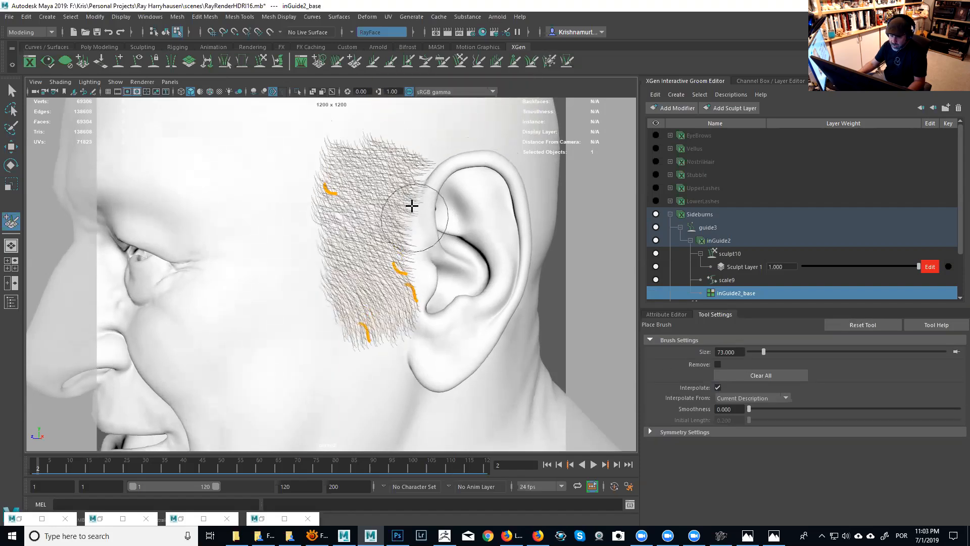
Step: Place further guides along the ear side, front edge and top of the left sideburn
left_click(403, 161)
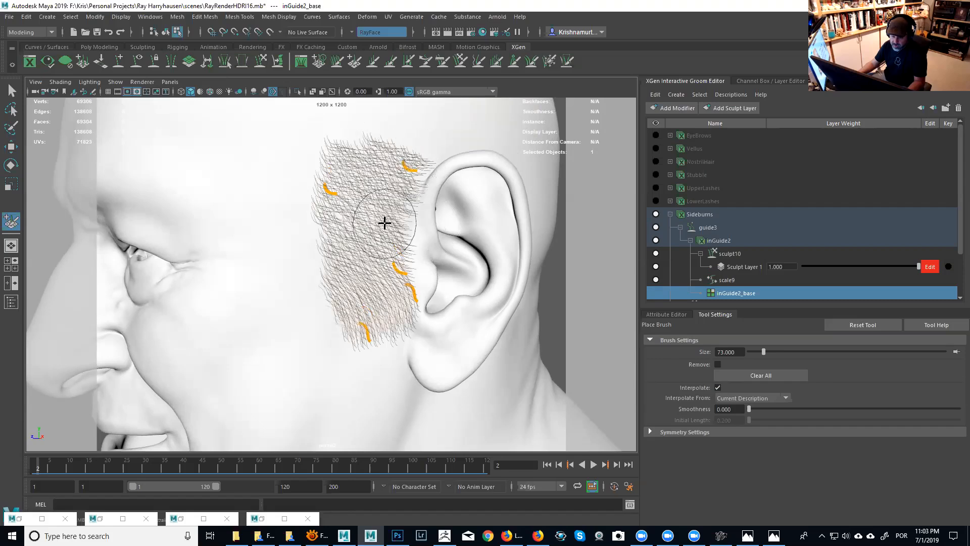
left_click(399, 228)
left_click(337, 257)
mouse_move(407, 303)
left_mouse_down("alt")
mouse_move(426, 301)
mouse_move(413, 294)
left_mouse_up("alt")
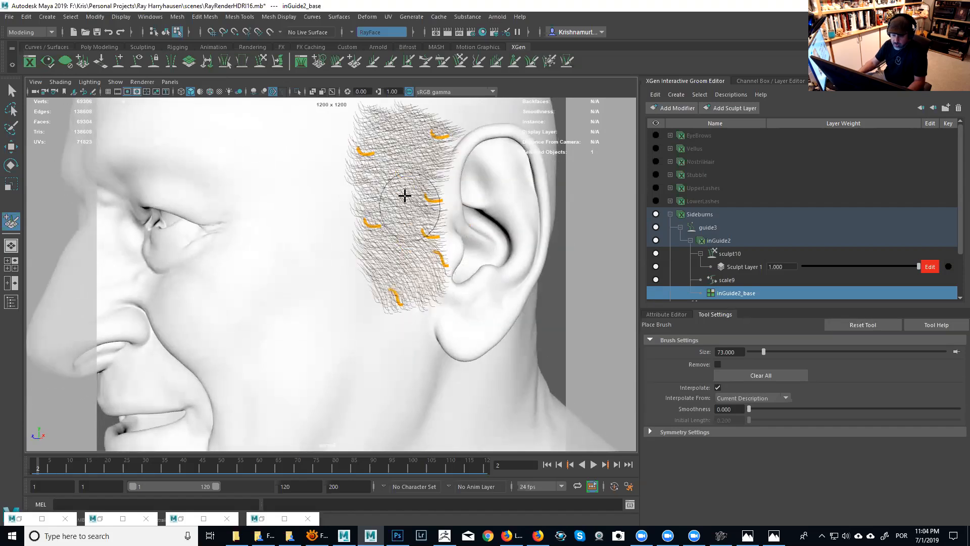
left_click_drag(402, 182, 411, 199, "alt")
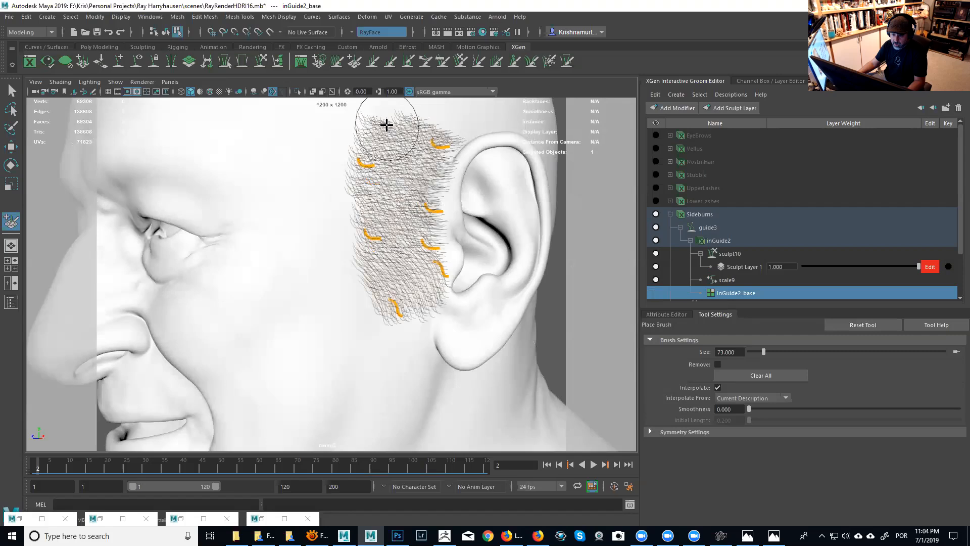
right_click_drag(444, 195, 389, 197, "alt")
mouse_move(389, 197)
left_mouse_down("alt")
mouse_move(449, 188)
mouse_move(380, 210)
left_mouse_up("alt")
Step: Comb the left sideburn's guides on sculpt10 straight and downward with the Comb brush
left_click(443, 61)
right_click_drag(381, 210, 397, 240, "alt")
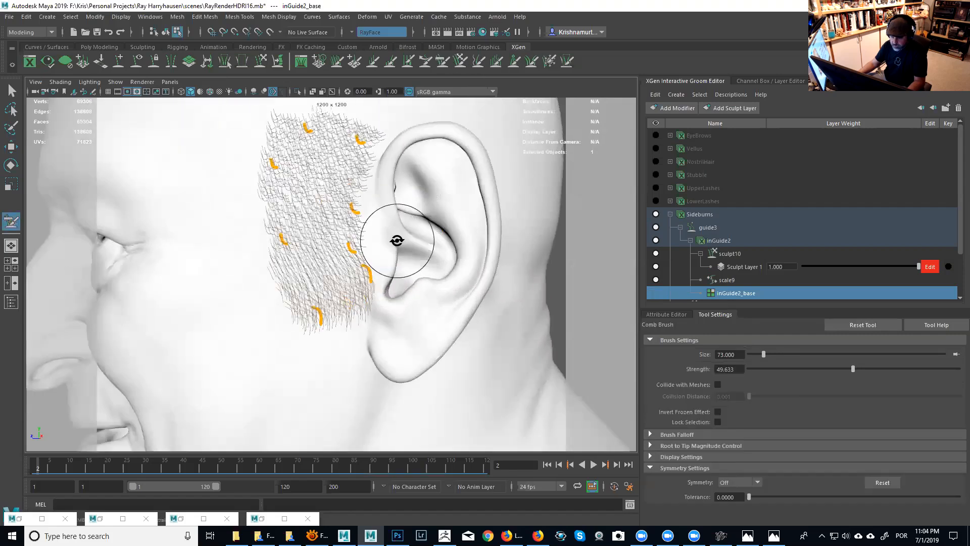
left_click(730, 254)
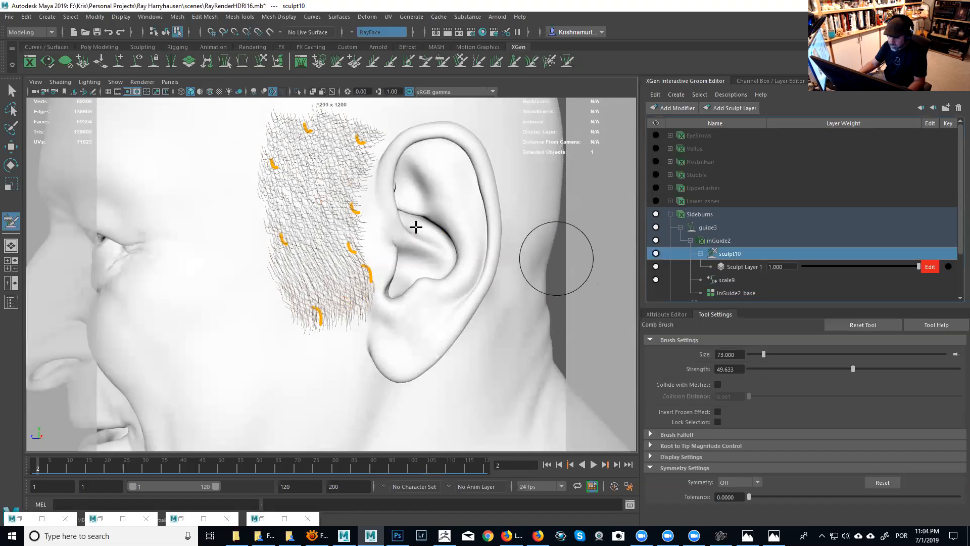
left_click_drag(364, 139, 385, 165)
mouse_move(406, 169)
right_mouse_down("alt")
mouse_move(353, 139)
mouse_move(445, 203)
right_mouse_up("alt")
mouse_move(377, 153)
left_mouse_down()
mouse_move(377, 210)
mouse_move(375, 194)
left_mouse_up()
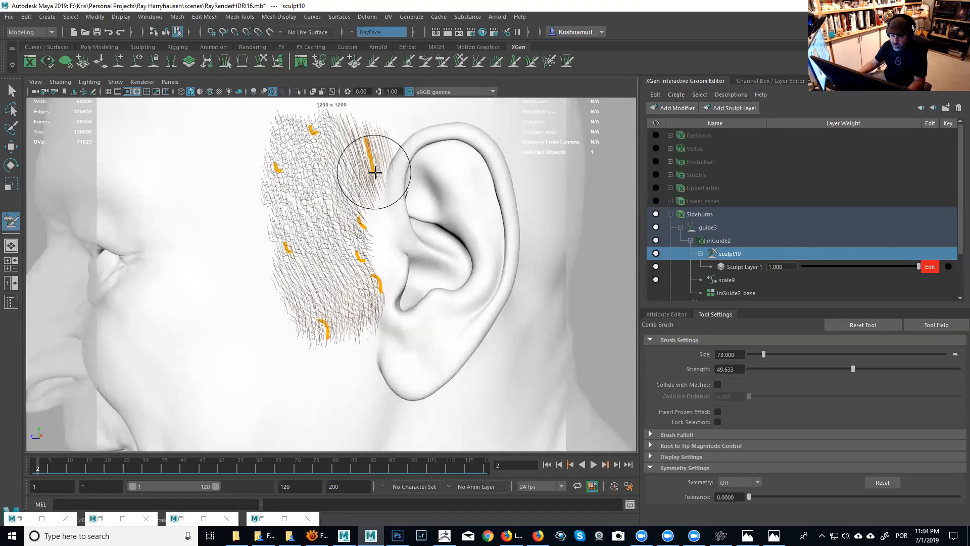
mouse_move(363, 168)
left_mouse_down()
mouse_move(383, 173)
mouse_move(373, 308)
left_mouse_up()
mouse_move(366, 197)
left_mouse_down()
mouse_move(384, 303)
mouse_move(325, 331)
mouse_move(316, 361)
mouse_move(299, 325)
mouse_move(305, 368)
mouse_move(309, 342)
left_mouse_up()
mouse_move(272, 250)
left_mouse_down()
mouse_move(292, 282)
mouse_move(283, 195)
mouse_move(292, 218)
mouse_move(299, 202)
mouse_move(317, 193)
mouse_move(323, 203)
mouse_move(334, 189)
mouse_move(429, 213)
left_mouse_up()
Step: Comb the right sideburn's guides down and back toward the ear, working from side and front views
right_click_drag(429, 213, 389, 200, "alt")
left_click_drag(389, 200, 487, 244, "alt")
mouse_move(487, 245)
right_mouse_down("alt")
mouse_move(554, 199)
mouse_move(439, 203)
right_mouse_up("alt")
mouse_move(313, 306)
left_mouse_down()
mouse_move(301, 290)
mouse_move(318, 215)
left_mouse_up()
middle_click_drag(319, 215, 335, 253, "alt")
mouse_move(336, 253)
left_mouse_down("alt")
mouse_move(277, 217)
mouse_move(282, 244)
mouse_move(415, 227)
left_mouse_up("alt")
mouse_move(414, 316)
left_mouse_down()
mouse_move(457, 347)
mouse_move(428, 260)
mouse_move(429, 200)
mouse_move(424, 221)
mouse_move(417, 206)
mouse_move(468, 195)
mouse_move(435, 253)
mouse_move(387, 268)
mouse_move(284, 251)
left_mouse_up()
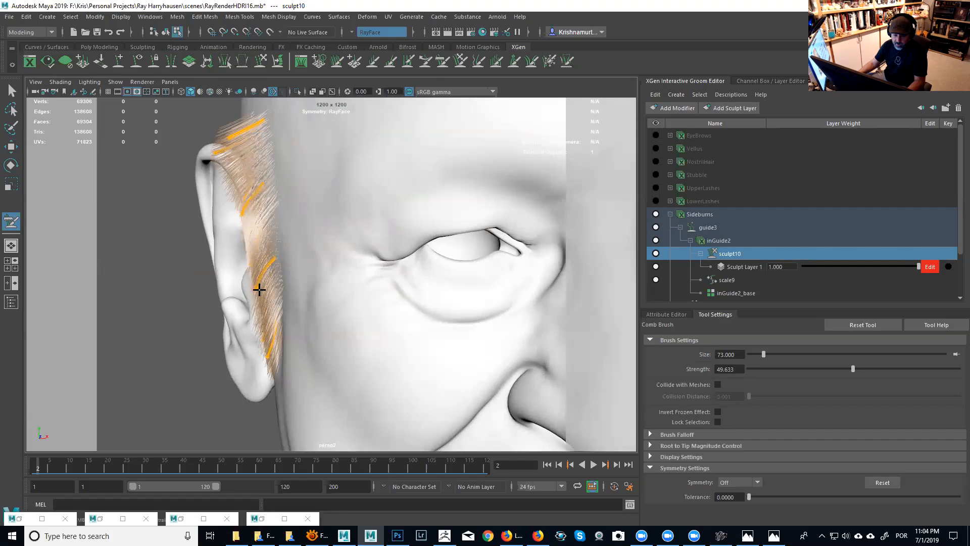
Step: Compare the sideburns with the reference portrait photo, and return to Maya
left_click_drag(247, 288, 306, 256, "alt")
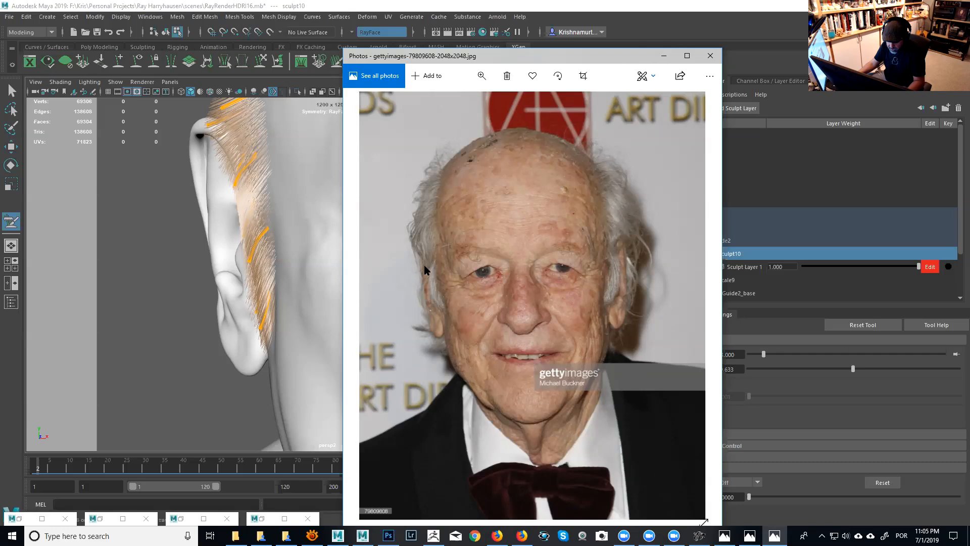
left_click(665, 55)
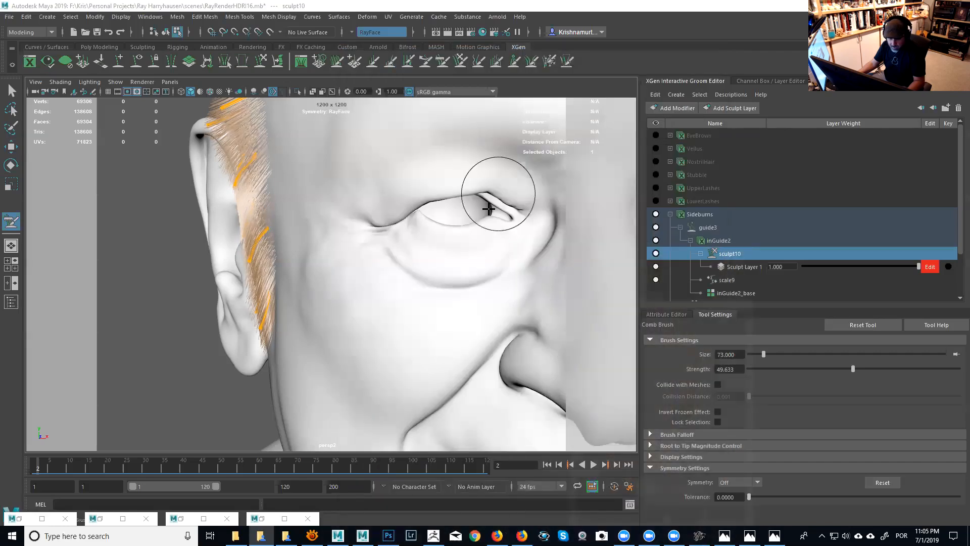
left_click_drag(361, 238, 301, 223, "alt")
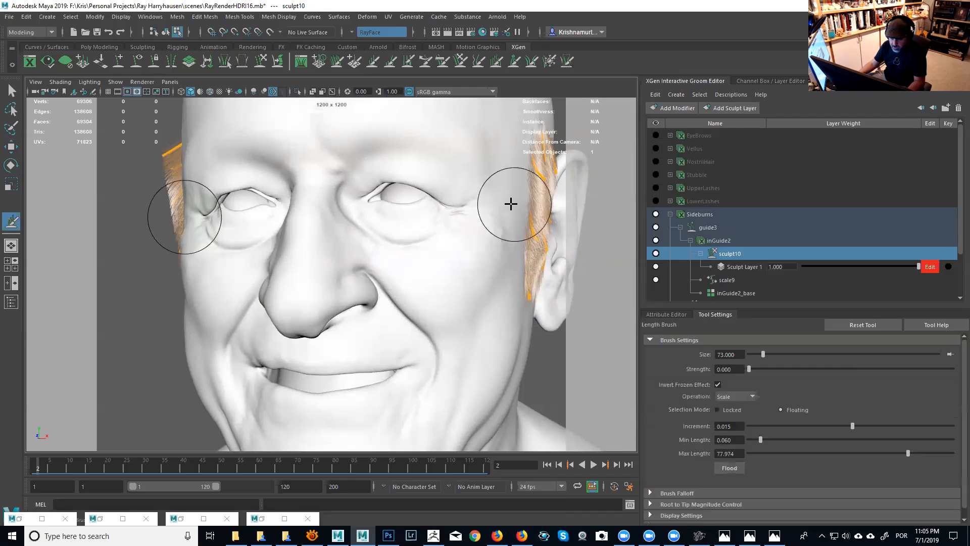
Step: Lengthen the guides of both sideburns with the Length brush, using a 0.070 increment and Invert Frozen Effect off
left_click_drag(514, 204, 446, 234, "alt")
right_click_drag(447, 234, 433, 227, "alt")
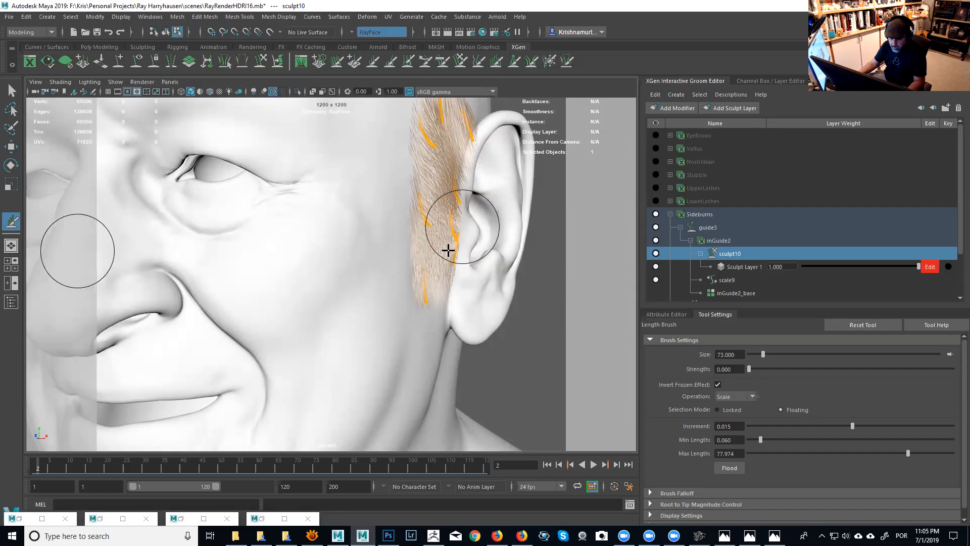
left_click_drag(487, 201, 439, 183, "alt")
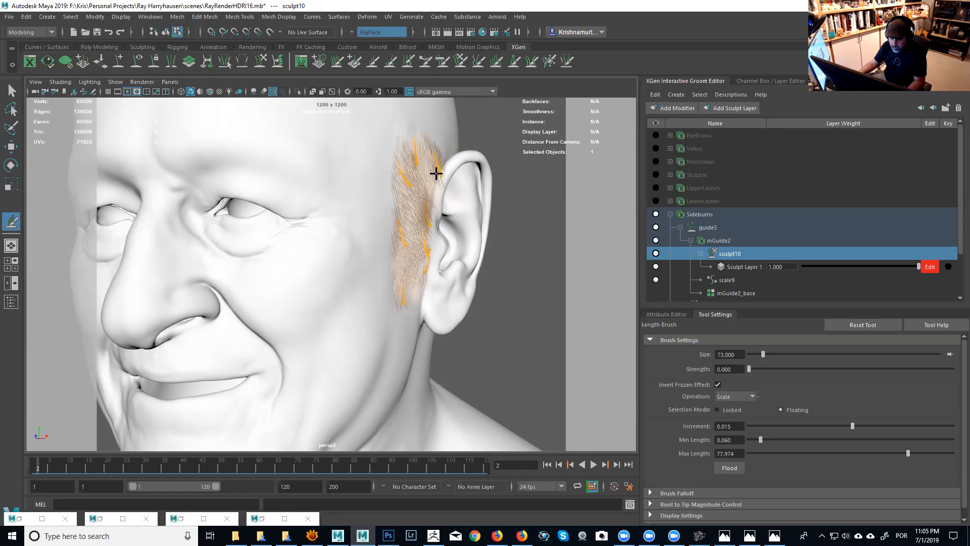
mouse_move(400, 215)
left_mouse_down("alt")
mouse_move(500, 217)
mouse_move(472, 225)
left_mouse_up("alt")
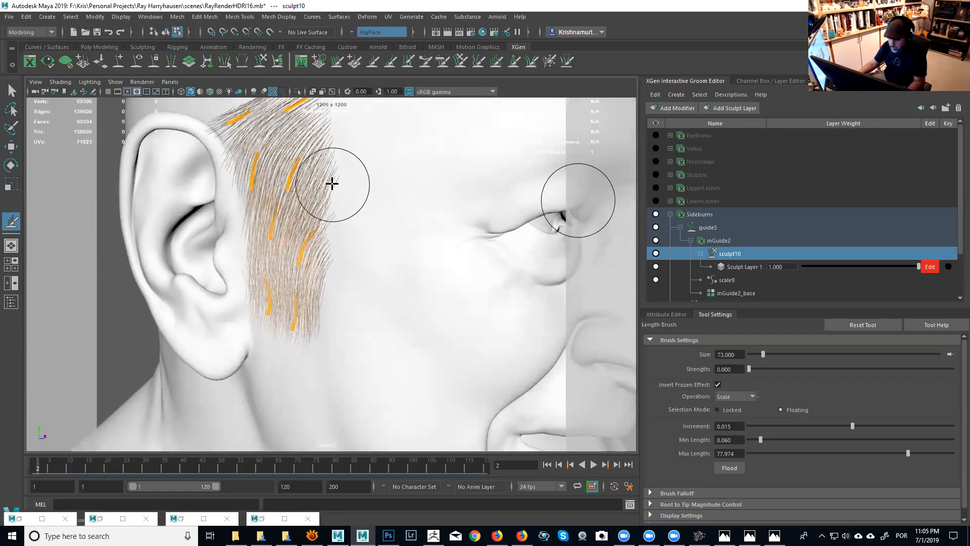
mouse_move(459, 271)
left_mouse_down("alt")
mouse_move(400, 243)
mouse_move(320, 223)
left_mouse_up("alt")
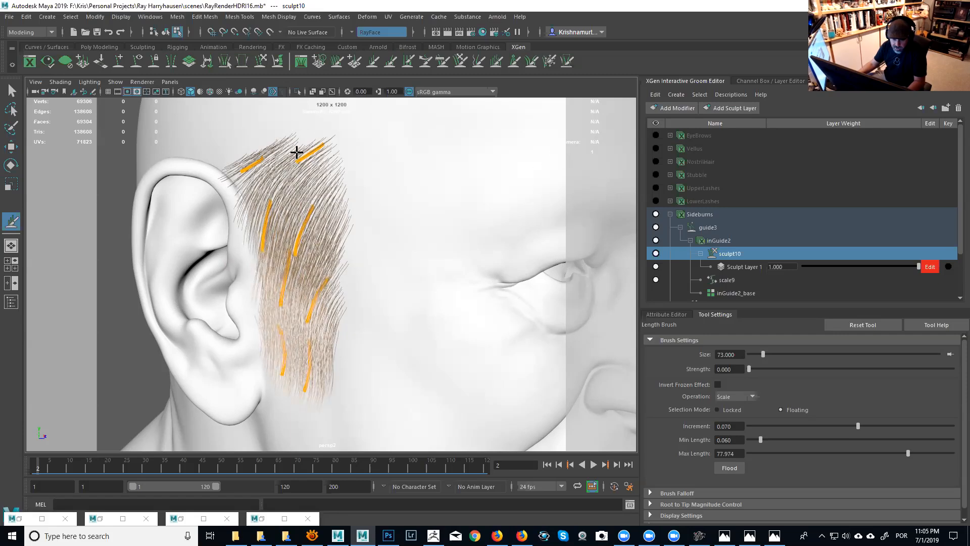
mouse_move(278, 178)
left_mouse_down()
mouse_move(262, 164)
mouse_move(228, 180)
mouse_move(281, 174)
mouse_move(269, 199)
left_mouse_up()
left_click_drag(263, 234, 456, 228, "alt")
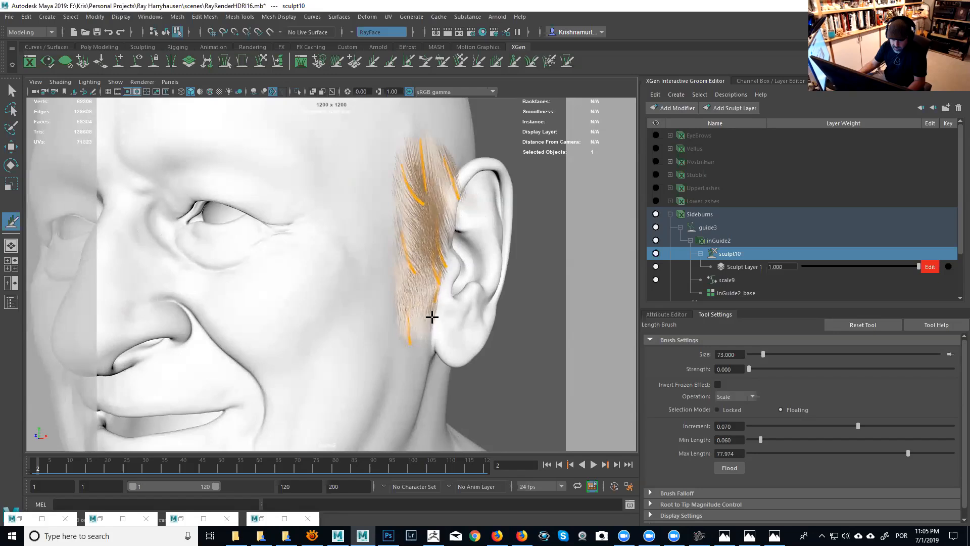
mouse_move(458, 190)
left_mouse_down("alt")
mouse_move(480, 238)
mouse_move(457, 217)
mouse_move(472, 108)
left_mouse_up("alt")
Step: Comb the lower guides of the left sideburn down and away from the ear with the Comb brush
left_click_drag(460, 211, 388, 213, "alt")
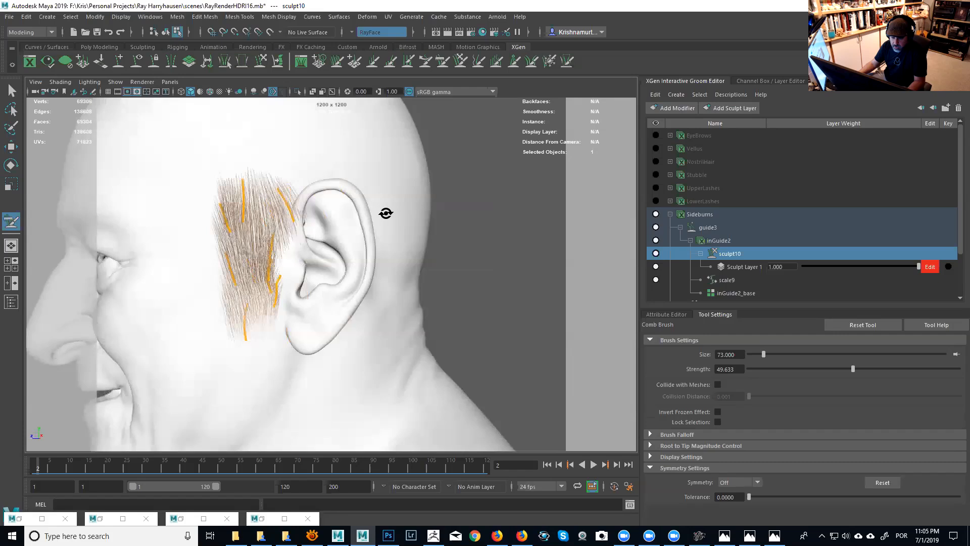
middle_click_drag(387, 212, 474, 206, "alt")
right_click_drag(517, 202, 569, 195, "alt")
left_click_drag(569, 195, 626, 195, "alt")
middle_click_drag(607, 192, 516, 184, "alt")
left_click_drag(516, 184, 576, 183, "alt")
mouse_move(469, 223)
left_mouse_down("alt")
mouse_move(336, 232)
mouse_move(292, 259)
mouse_move(282, 281)
mouse_move(295, 327)
left_mouse_up("alt")
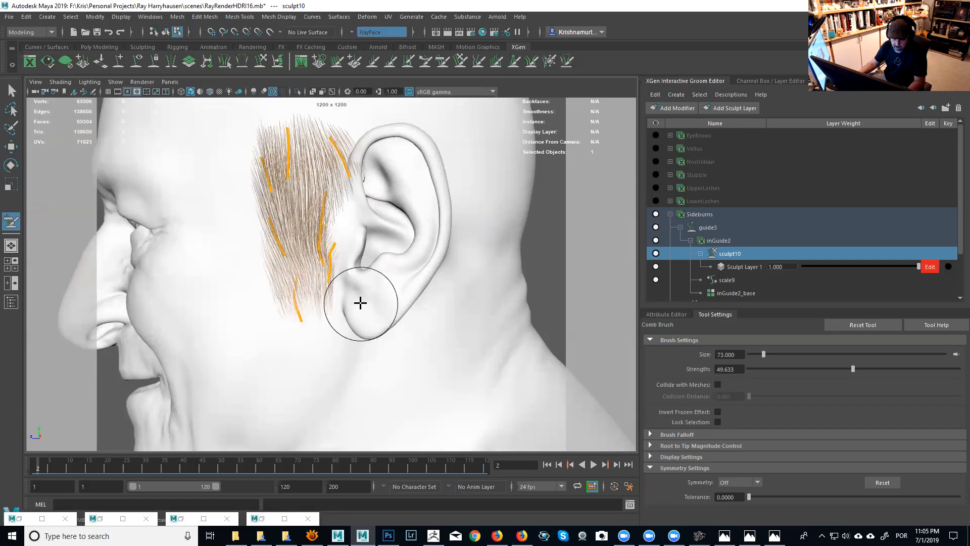
mouse_move(336, 298)
left_mouse_down()
mouse_move(325, 279)
mouse_move(349, 278)
mouse_move(329, 283)
mouse_move(322, 237)
left_mouse_up()
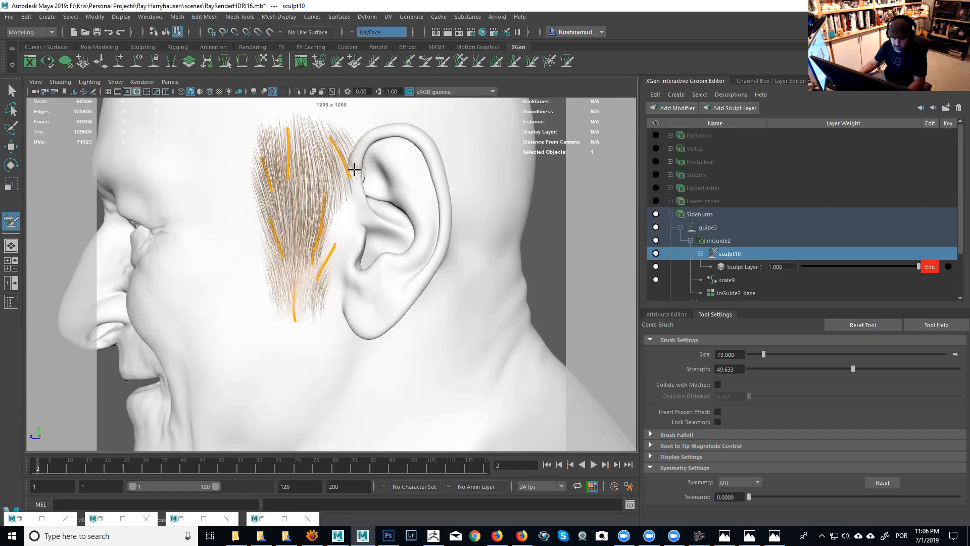
Step: Comb the left sideburn's upper rear guide backward over the top of the ear
left_click_drag(354, 169, 347, 180, "alt")
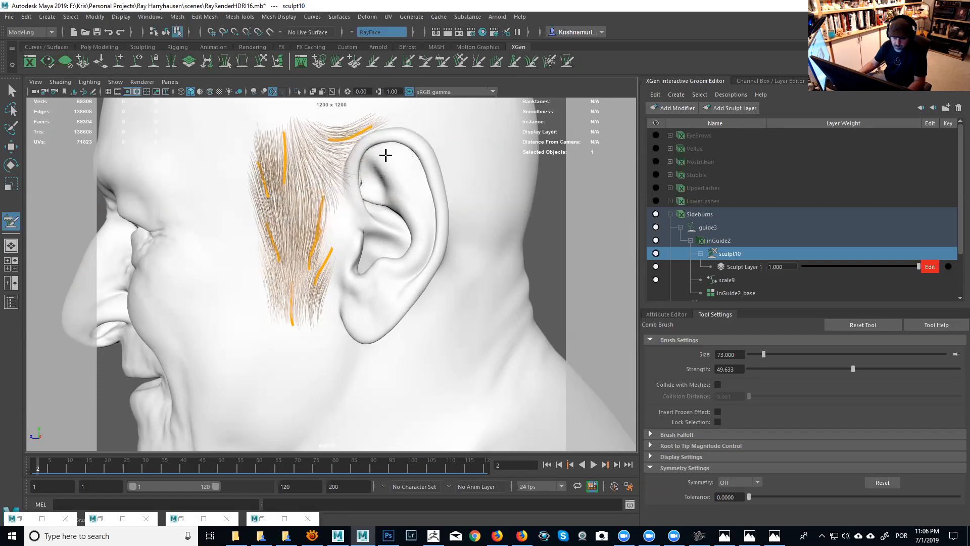
left_click_drag(404, 157, 424, 156, "alt")
right_click_drag(425, 156, 432, 172, "alt")
middle_click_drag(433, 172, 401, 214, "alt")
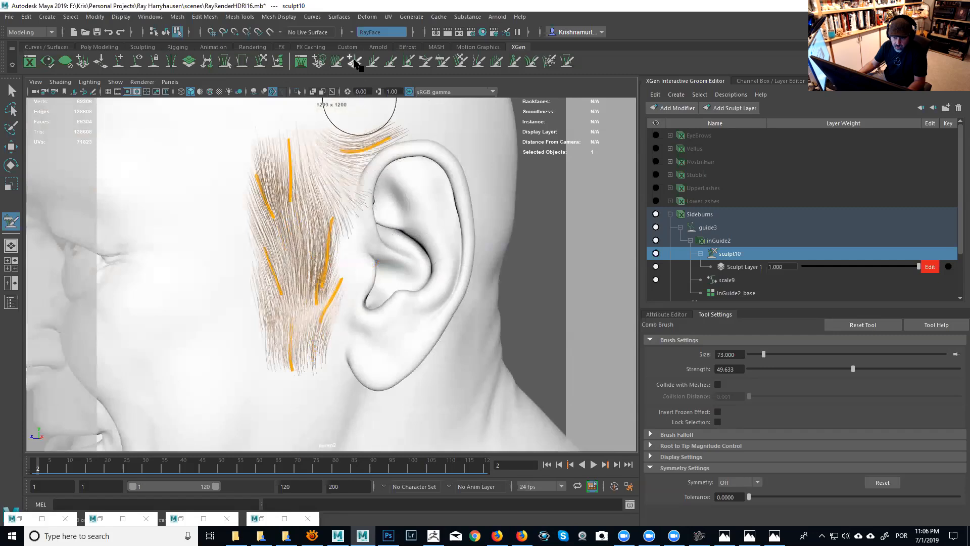
Step: Place a guide in front of the left ear's upper edge and comb it and the surrounding hair into the flow
left_click(354, 61)
left_click(333, 185)
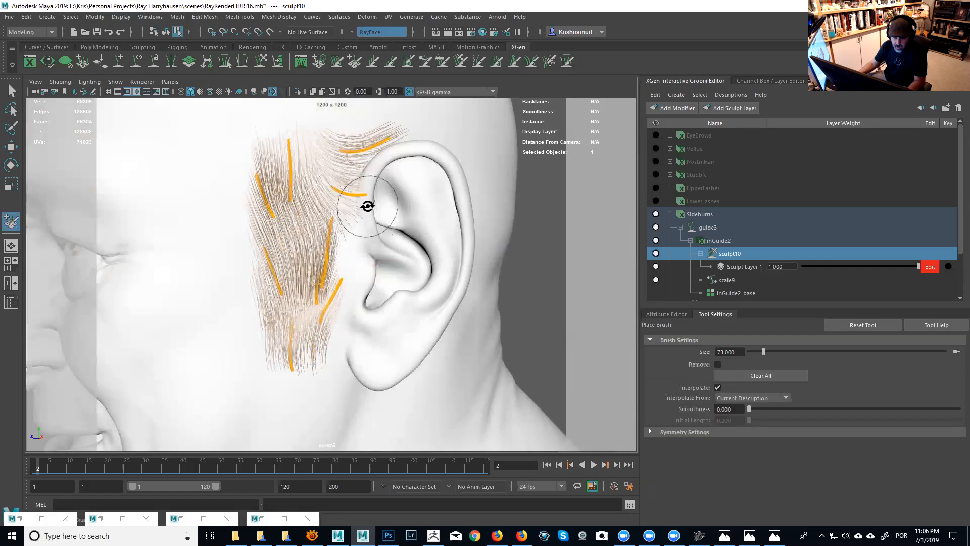
left_click_drag(377, 186, 356, 223)
mouse_move(364, 179)
left_mouse_down()
mouse_move(379, 145)
mouse_move(363, 143)
mouse_move(396, 143)
mouse_move(437, 166)
left_mouse_up()
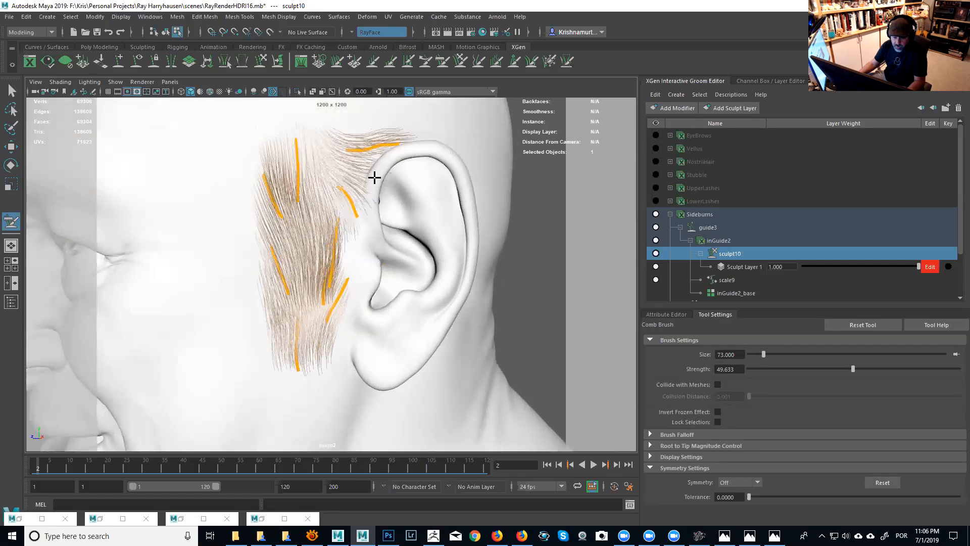
left_click_drag(303, 188, 307, 201)
middle_click_drag(347, 232, 352, 233, "alt")
mouse_move(352, 232)
left_mouse_down("alt")
mouse_move(474, 219)
mouse_move(460, 199)
mouse_move(470, 182)
mouse_move(459, 156)
mouse_move(478, 188)
mouse_move(476, 216)
mouse_move(455, 227)
mouse_move(476, 223)
mouse_move(474, 241)
mouse_move(404, 251)
mouse_move(470, 251)
mouse_move(474, 263)
left_mouse_up("alt")
left_click_drag(490, 189, 406, 184, "alt")
mouse_move(406, 184)
middle_mouse_down("alt")
mouse_move(407, 156)
mouse_move(396, 156)
middle_mouse_up("alt")
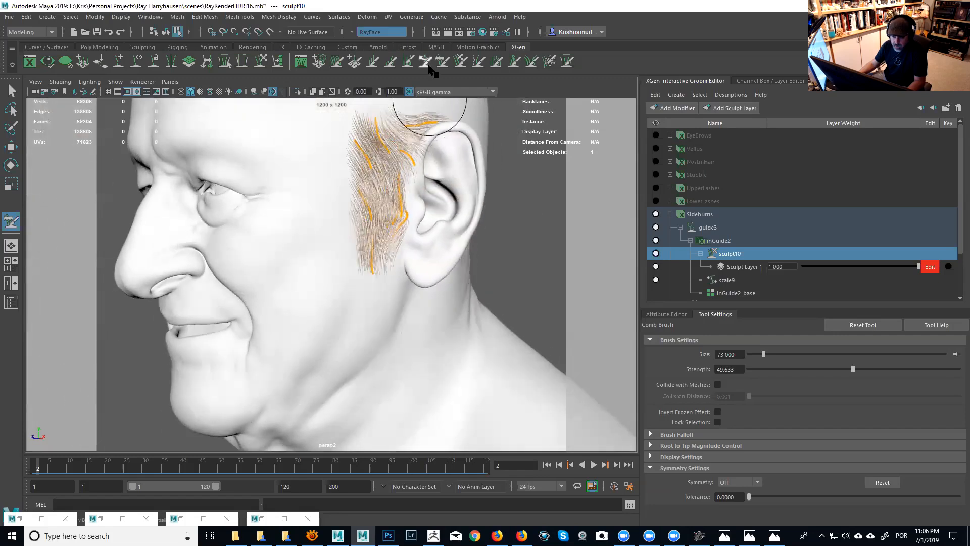
Step: Lengthen the sideburn guides on both sides of the head further with the Length brush
left_click(373, 63)
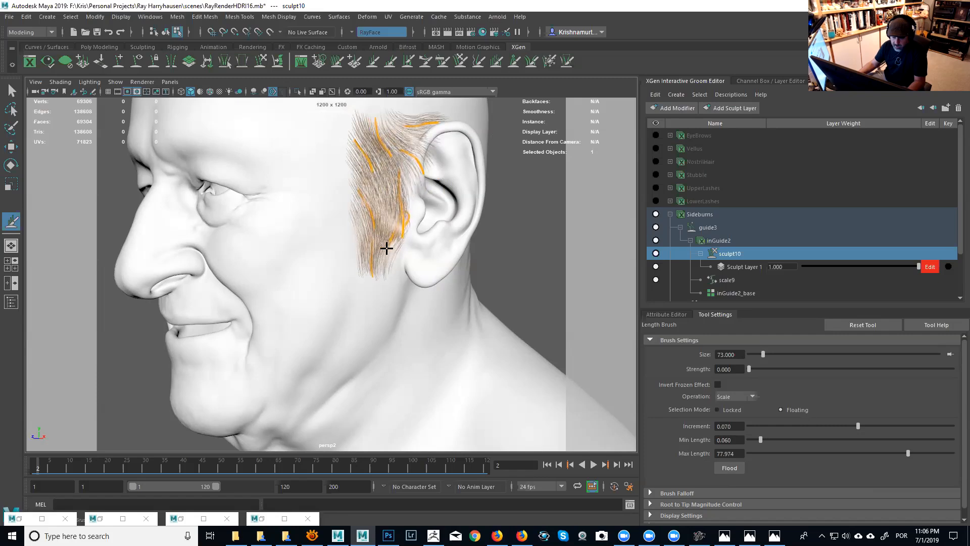
left_click_drag(439, 244, 227, 177, "alt")
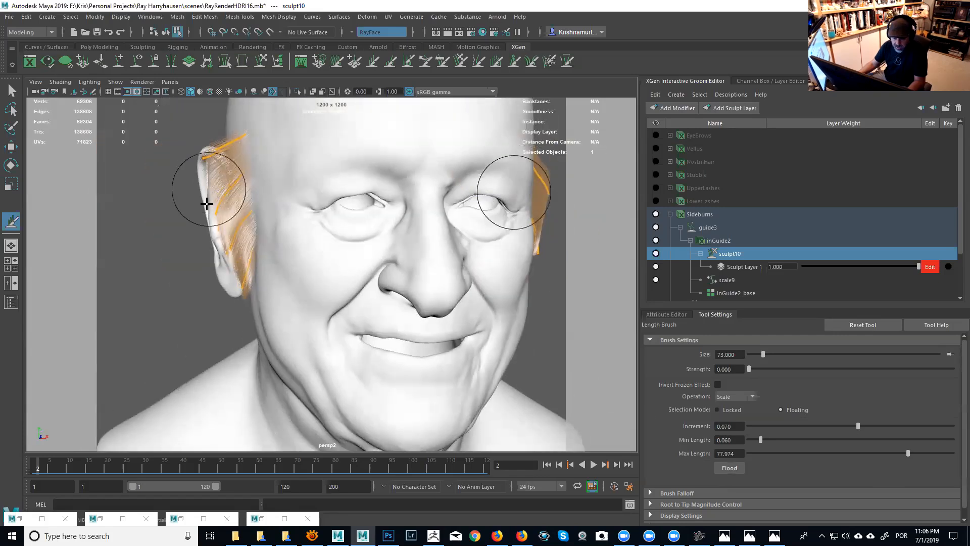
left_click_drag(247, 239, 238, 221, "alt")
left_click_drag(373, 238, 380, 245, "alt")
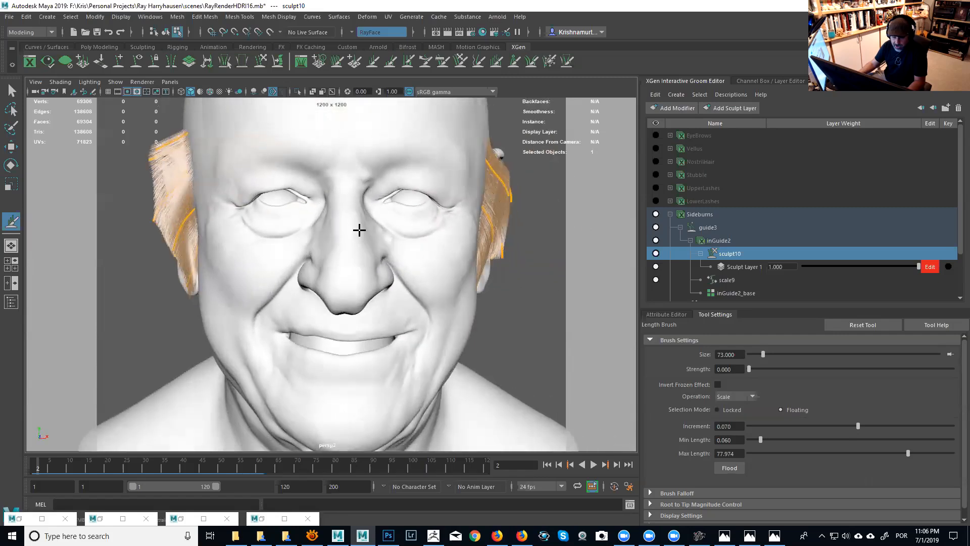
middle_click_drag(380, 245, 424, 231, "alt")
Step: Comb the right sideburn's front guides downward and its top guides back over the ear
left_click(443, 65)
left_click_drag(185, 120, 179, 172)
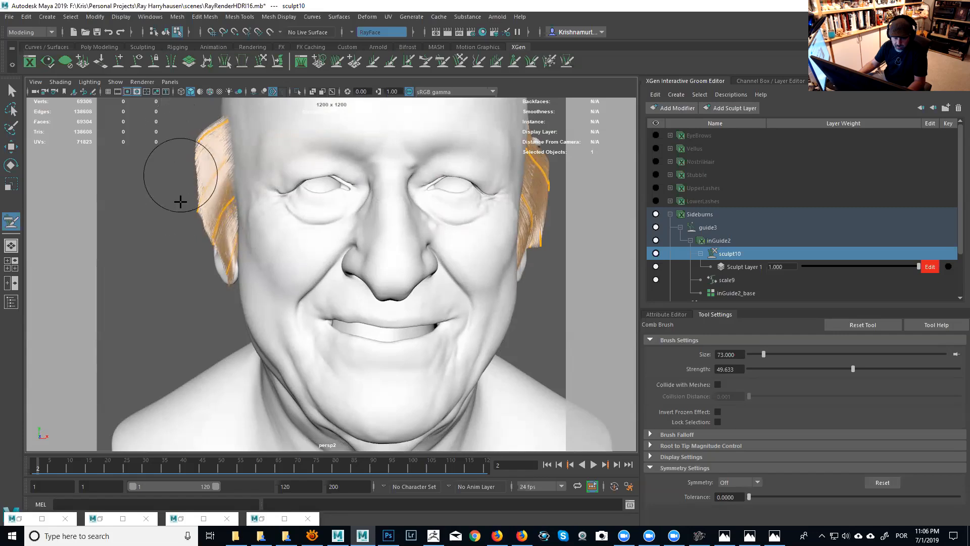
left_click_drag(223, 277, 279, 257, "alt")
mouse_move(234, 163)
left_mouse_down("alt")
mouse_move(266, 156)
mouse_move(217, 142)
mouse_move(223, 129)
left_mouse_up("alt")
mouse_move(278, 156)
left_mouse_down()
mouse_move(233, 147)
mouse_move(256, 147)
mouse_move(216, 130)
left_mouse_up()
mouse_move(212, 212)
left_mouse_down("alt")
mouse_move(232, 238)
mouse_move(220, 253)
mouse_move(236, 269)
mouse_move(223, 319)
mouse_move(195, 273)
mouse_move(292, 219)
mouse_move(332, 288)
mouse_move(340, 251)
left_mouse_up("alt")
Step: Place one guide beside the right ear's front rim and another near the top of the right sideburn
scroll(333, 251, "up", 2)
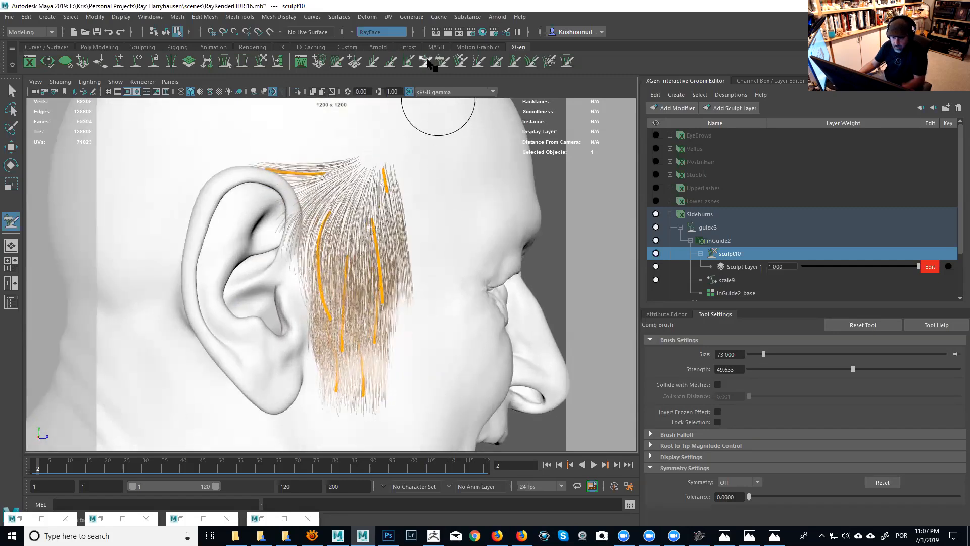
left_click(318, 198)
mouse_move(329, 210)
middle_mouse_down("alt")
mouse_move(335, 202)
mouse_move(380, 211)
middle_mouse_up("alt")
left_click(355, 170)
scroll(376, 202, "down", 2)
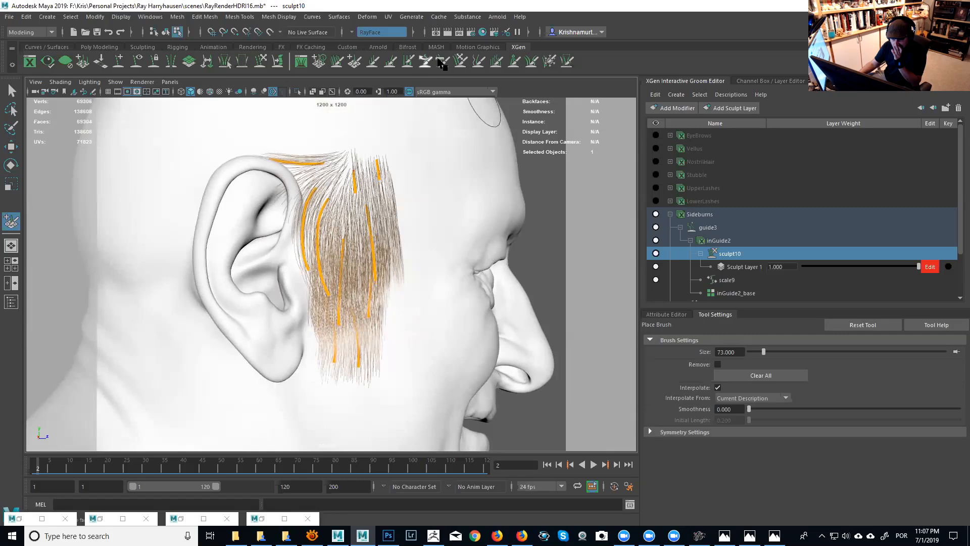
Step: Comb the newly placed right sideburn guides downward and back to blend with their neighbours
key("g")
left_click_drag(359, 195, 364, 215)
mouse_move(394, 182)
left_mouse_down()
mouse_move(388, 205)
mouse_move(314, 206)
mouse_move(323, 230)
mouse_move(210, 217)
mouse_move(190, 234)
mouse_move(202, 242)
mouse_move(223, 232)
mouse_move(236, 244)
mouse_move(195, 286)
mouse_move(199, 320)
mouse_move(222, 246)
left_mouse_up()
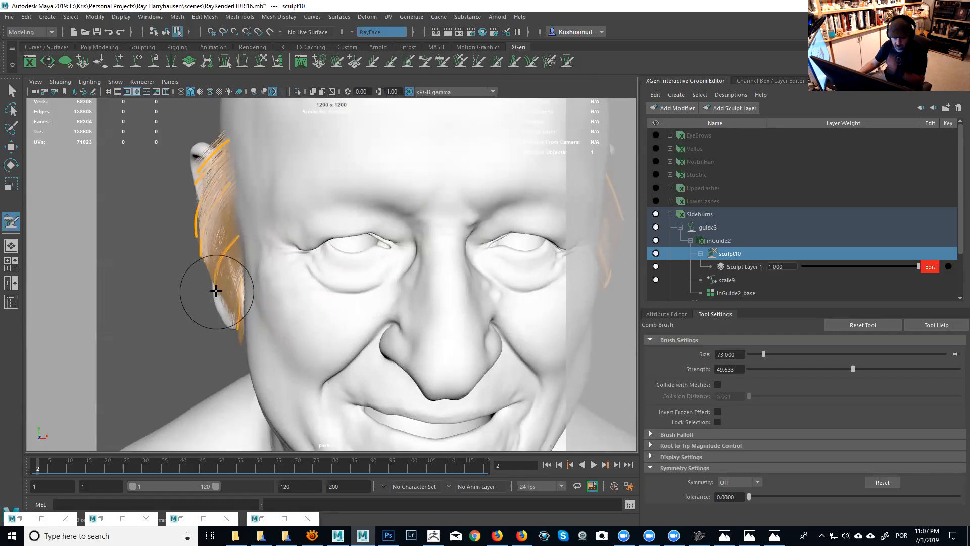
Step: Freeze the curved guide in front of the left ear with the Freeze brush
mouse_move(226, 307)
left_mouse_down("alt")
mouse_move(223, 281)
mouse_move(232, 325)
mouse_move(235, 293)
left_mouse_up("alt")
mouse_move(226, 191)
left_mouse_down()
mouse_move(238, 166)
mouse_move(260, 210)
mouse_move(425, 202)
left_mouse_up()
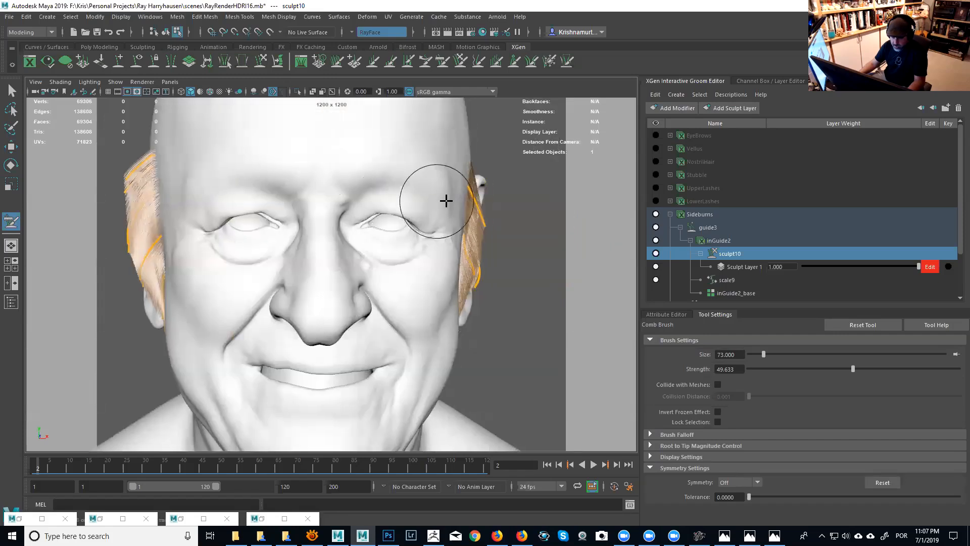
left_click_drag(487, 197, 494, 191, "alt")
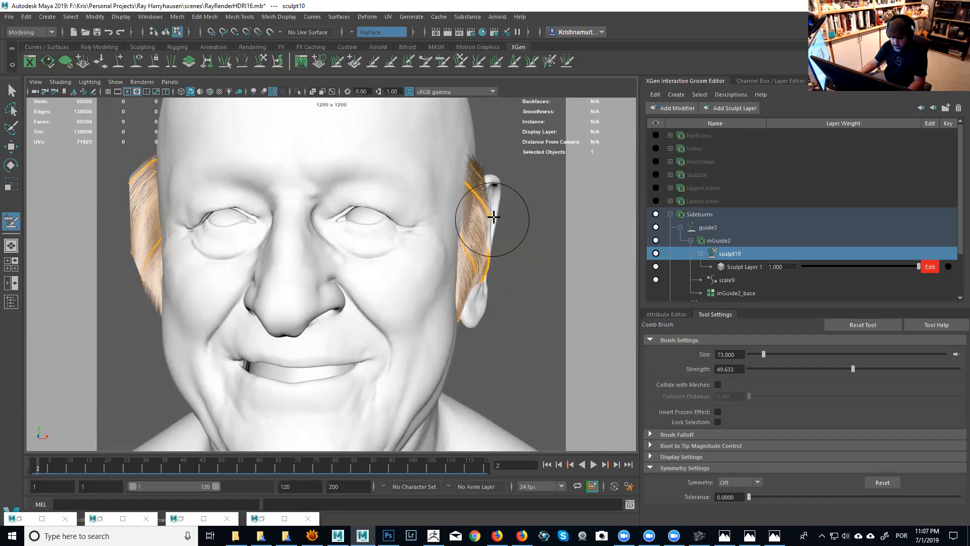
mouse_move(495, 217)
left_mouse_down("alt")
mouse_move(472, 196)
mouse_move(387, 204)
left_mouse_up("alt")
right_click_drag(386, 238, 398, 258, "alt")
middle_click_drag(397, 258, 404, 275, "alt")
right_click_drag(400, 260, 407, 318, "alt")
middle_click_drag(404, 290, 380, 275, "alt")
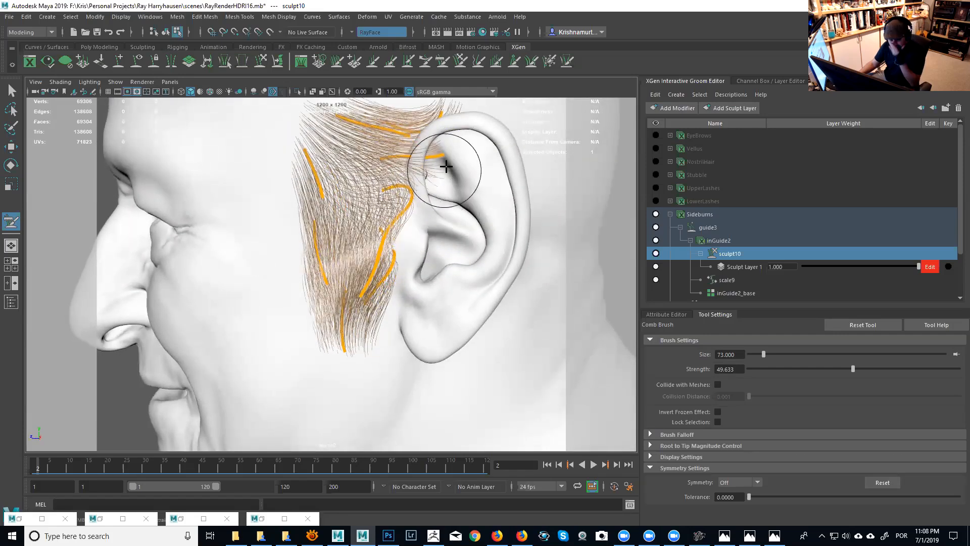
key("ctrl+f")
mouse_move(487, 240)
left_mouse_down()
mouse_move(419, 220)
mouse_move(410, 206)
left_mouse_up()
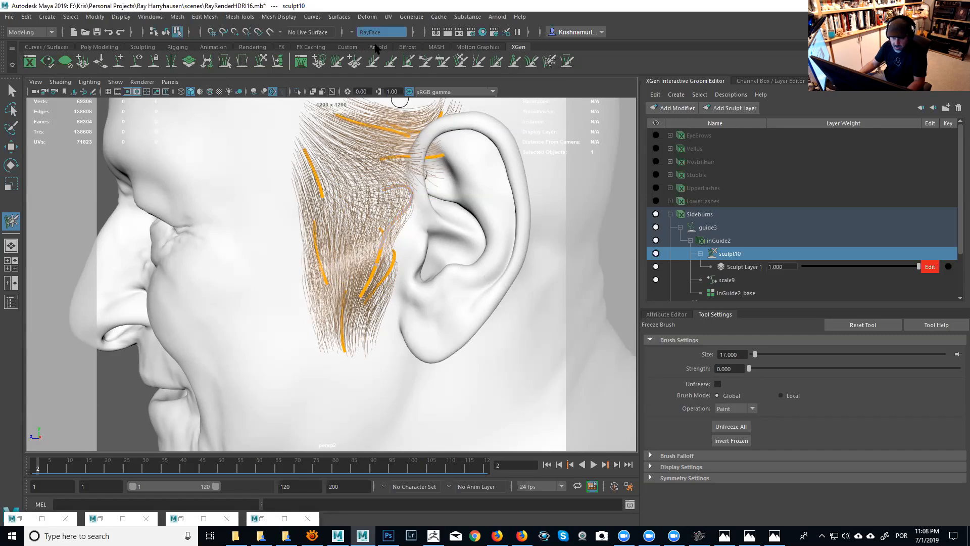
Step: Comb only the frozen guide in front of the left ear downward, using the Comb brush with Invert Frozen Effect on
key("y")
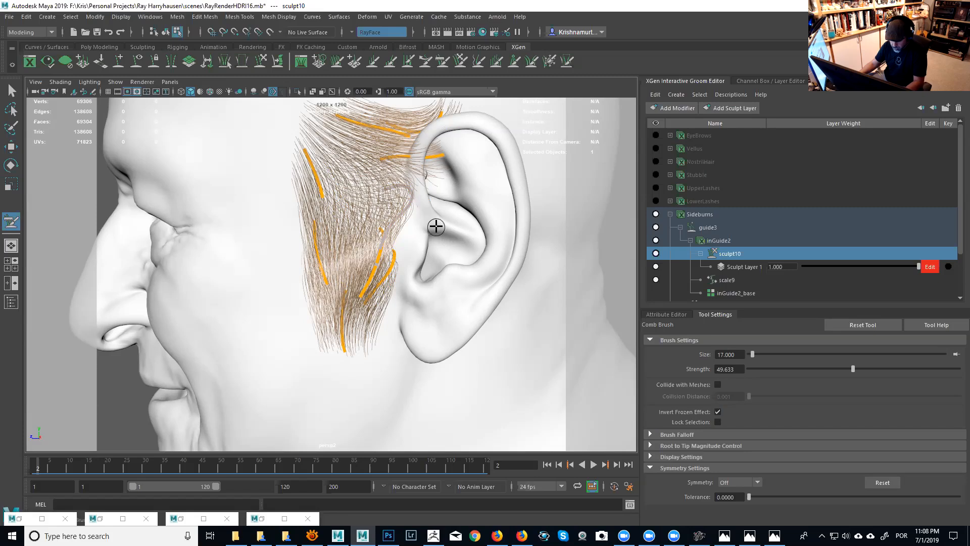
key("b")
mouse_move(372, 197)
left_mouse_down()
mouse_move(451, 219)
mouse_move(406, 210)
left_mouse_up()
left_click_drag(378, 173, 363, 239)
mouse_move(363, 193)
left_mouse_down()
mouse_move(354, 240)
mouse_move(407, 226)
mouse_move(418, 255)
mouse_move(416, 339)
mouse_move(455, 282)
mouse_move(548, 259)
mouse_move(462, 247)
mouse_move(472, 210)
mouse_move(489, 314)
mouse_move(498, 254)
left_mouse_up()
right_click_drag(497, 254, 404, 212, "alt")
left_click_drag(404, 212, 444, 197, "alt")
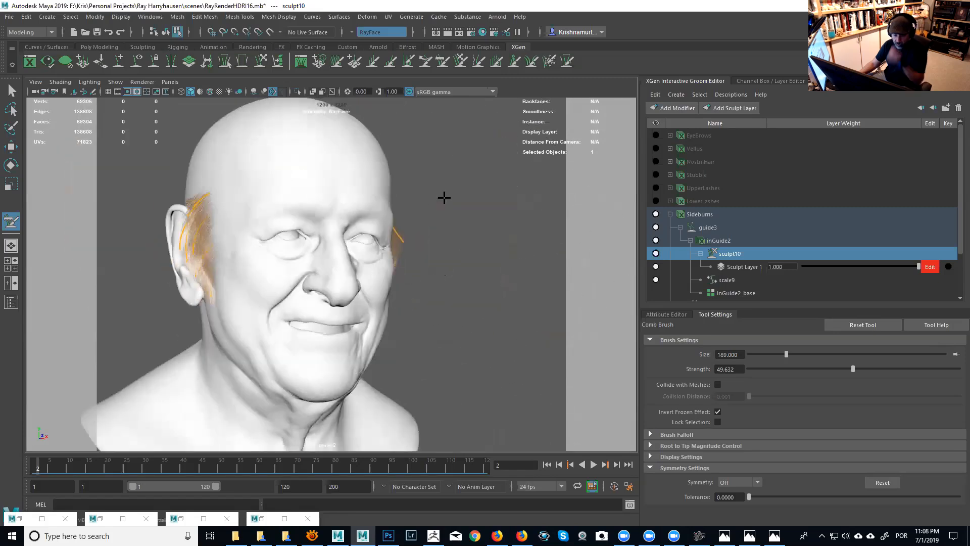
mouse_move(409, 224)
left_mouse_down("alt")
mouse_move(353, 225)
mouse_move(399, 311)
mouse_move(340, 303)
left_mouse_up("alt")
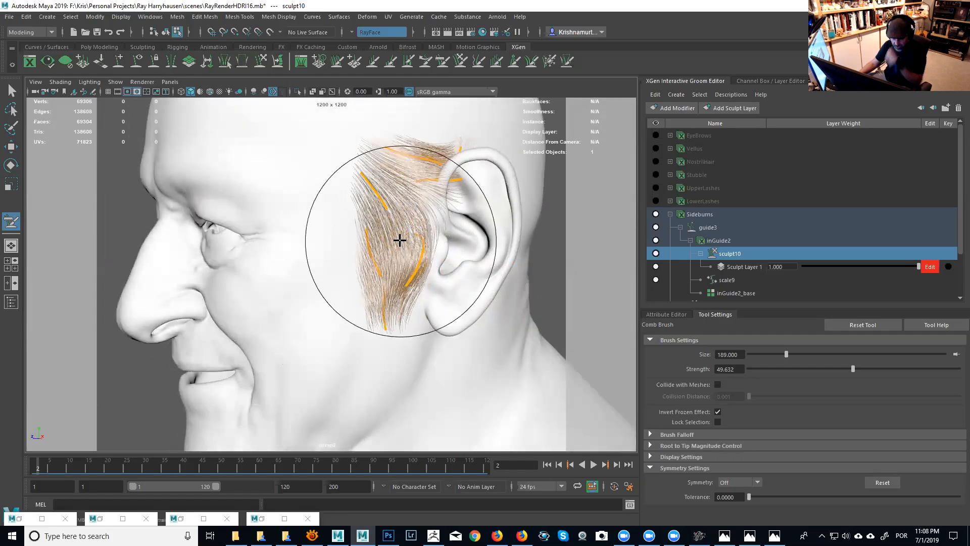
Step: Turn off Invert Frozen Effect and comb the lower tips of the right sideburn slightly back toward the ear
mouse_move(264, 245)
left_mouse_down("alt")
mouse_move(420, 236)
mouse_move(431, 222)
mouse_move(368, 272)
left_mouse_up("alt")
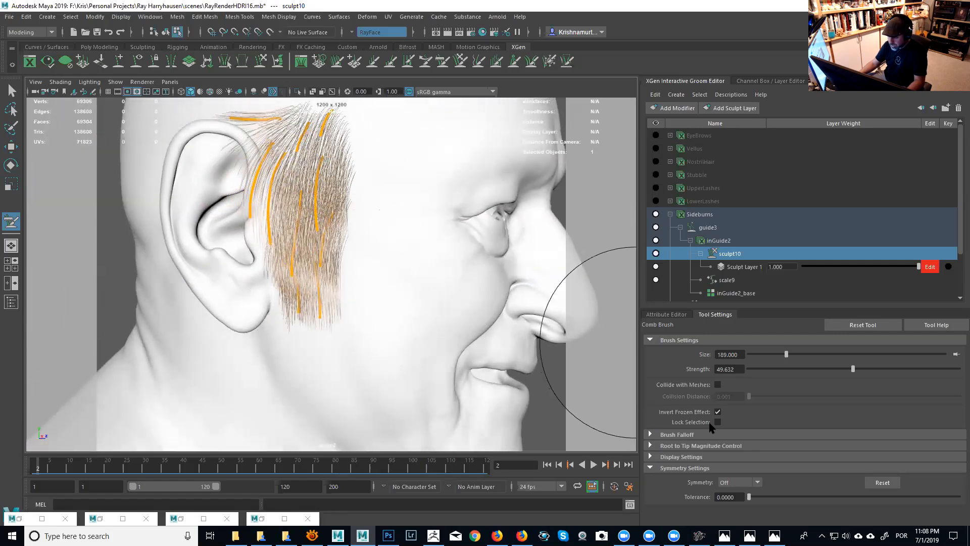
left_click(718, 412)
left_click_drag(402, 323, 364, 330)
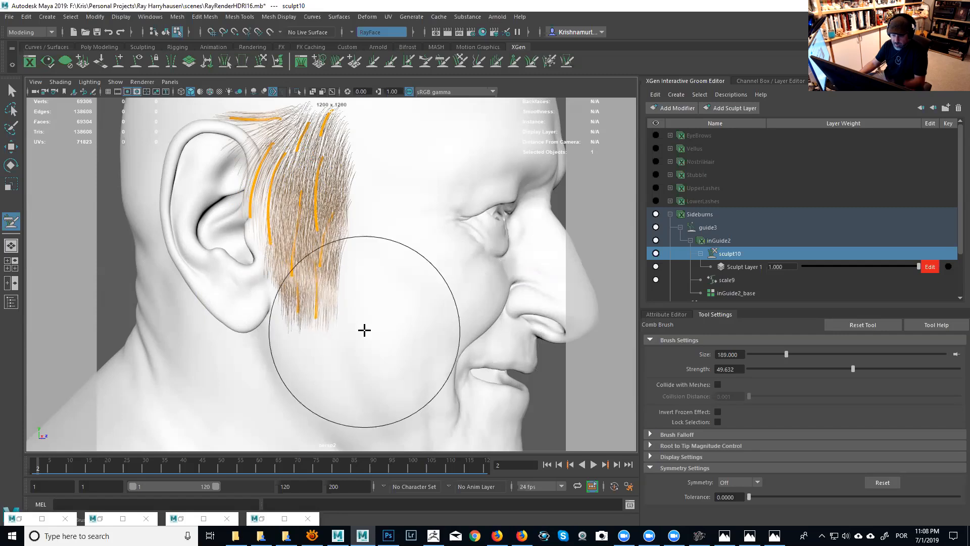
Step: Add a Noise modifier to the Sideburns description
left_click(698, 216)
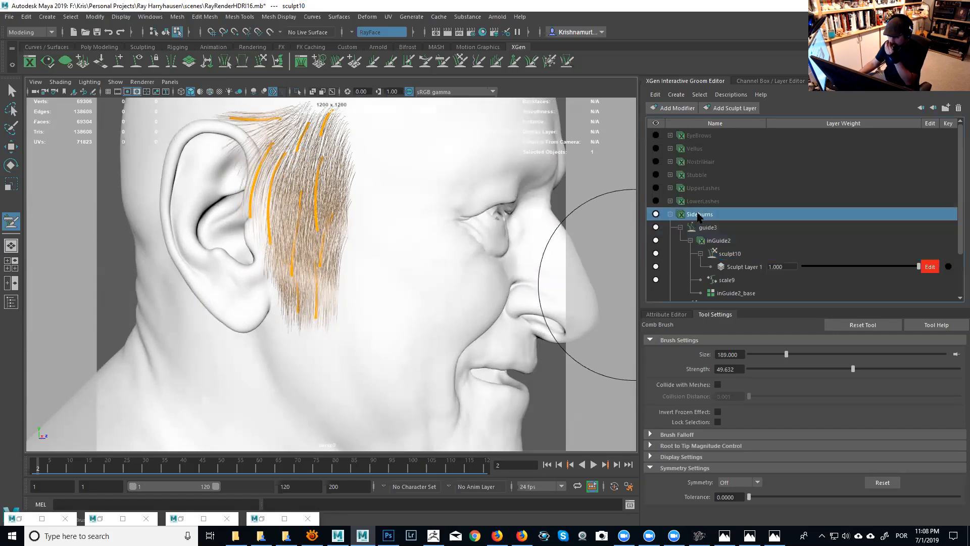
left_click(677, 108)
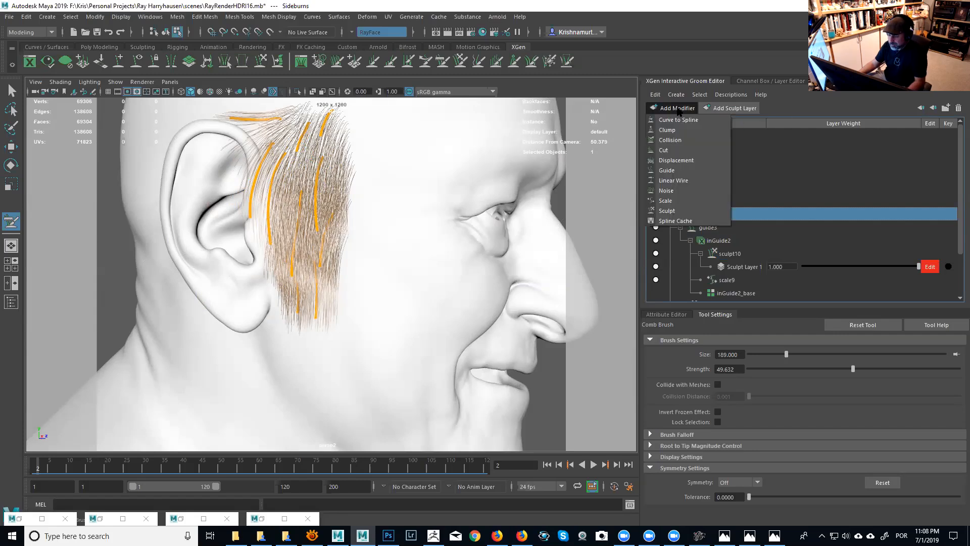
left_click(664, 190)
scroll(502, 263, "up", 3)
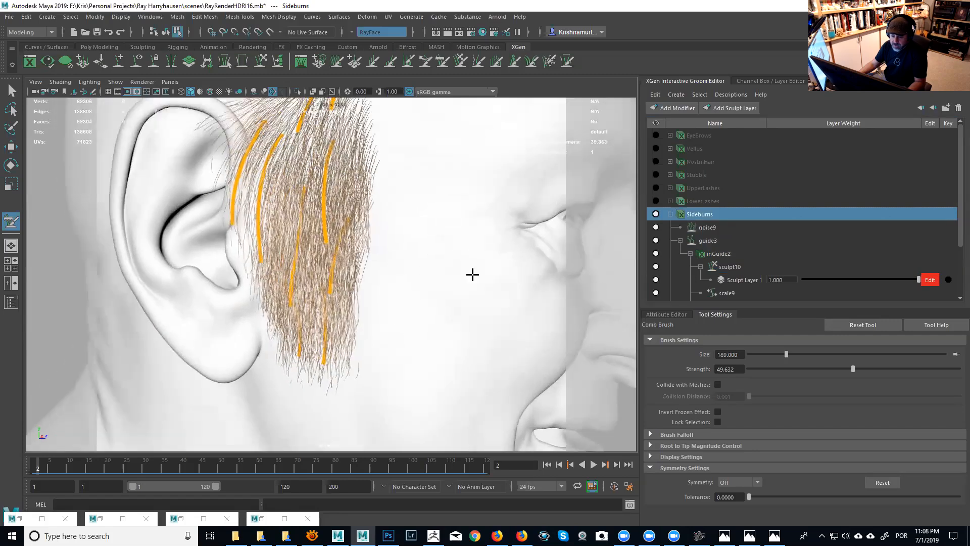
left_click_drag(473, 278, 462, 282, "alt")
middle_click_drag(463, 283, 481, 264, "alt")
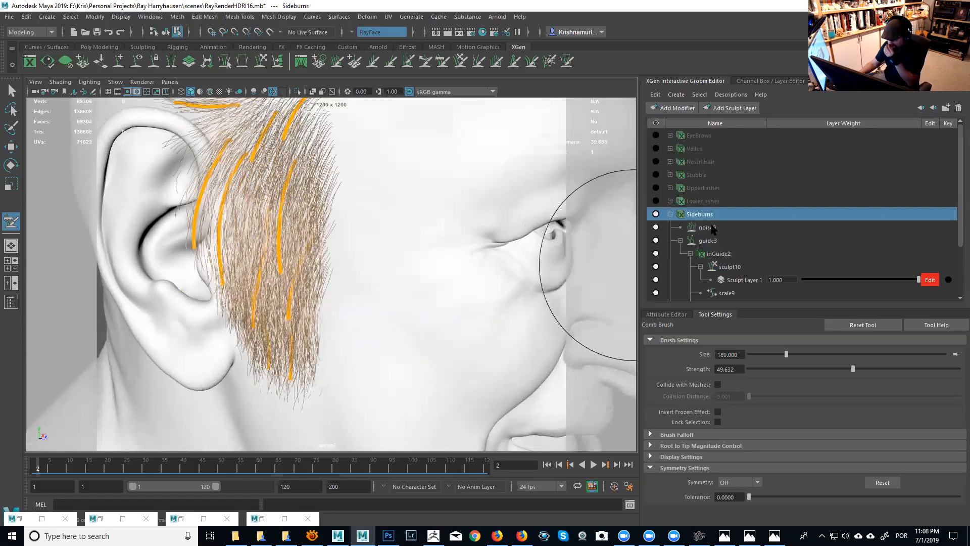
Step: Exaggerate the sideburns' Noise modifier with a magnitude of 5.528 and a frequency of 6.273
left_click(712, 229)
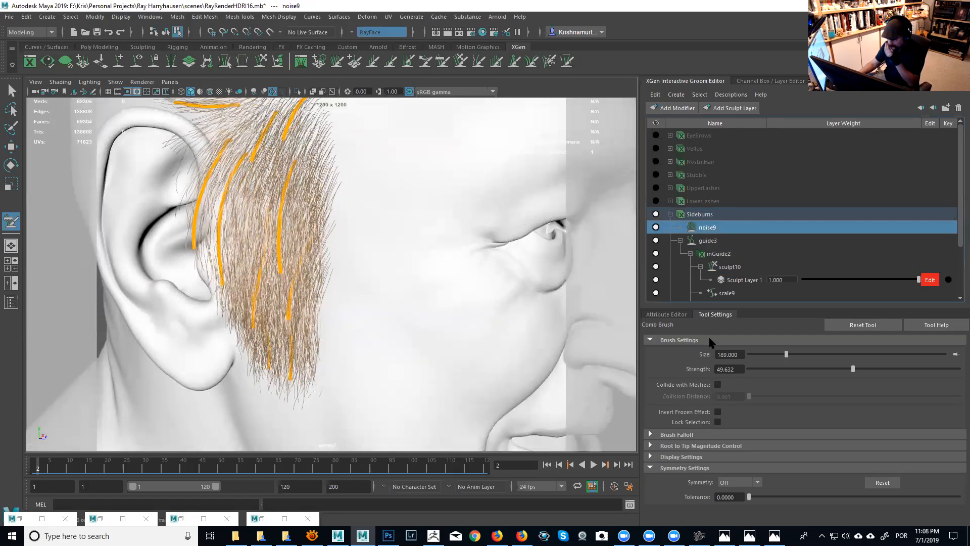
left_click(669, 314)
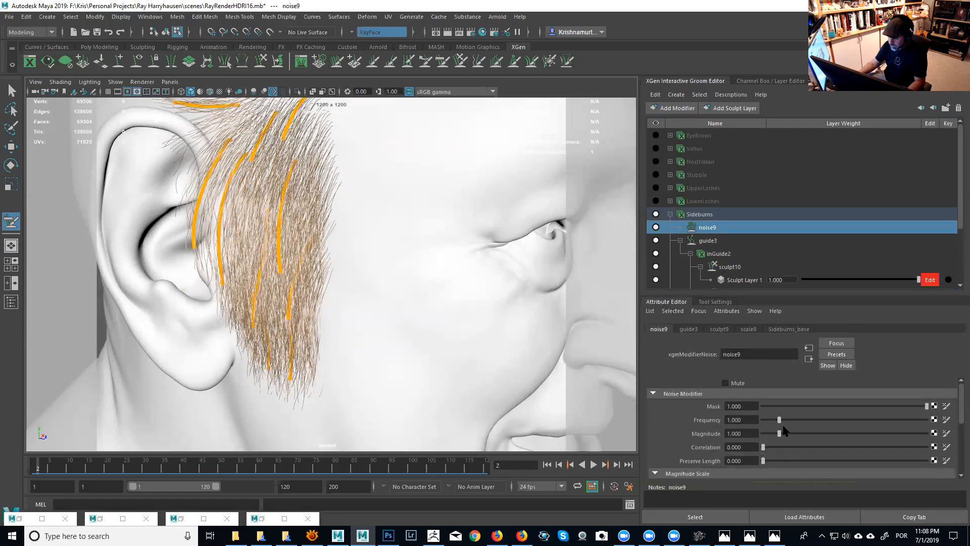
left_click_drag(782, 433, 821, 434)
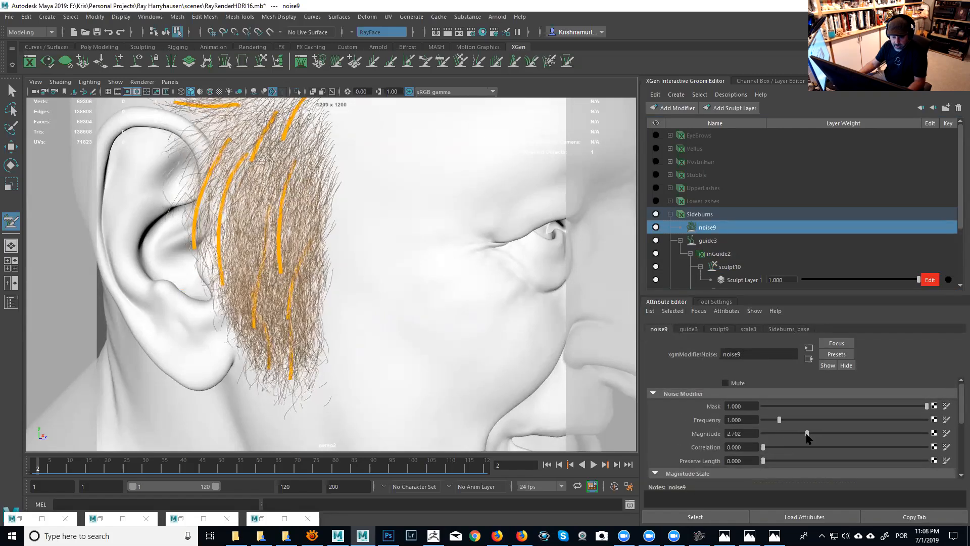
left_click_drag(880, 439, 842, 432)
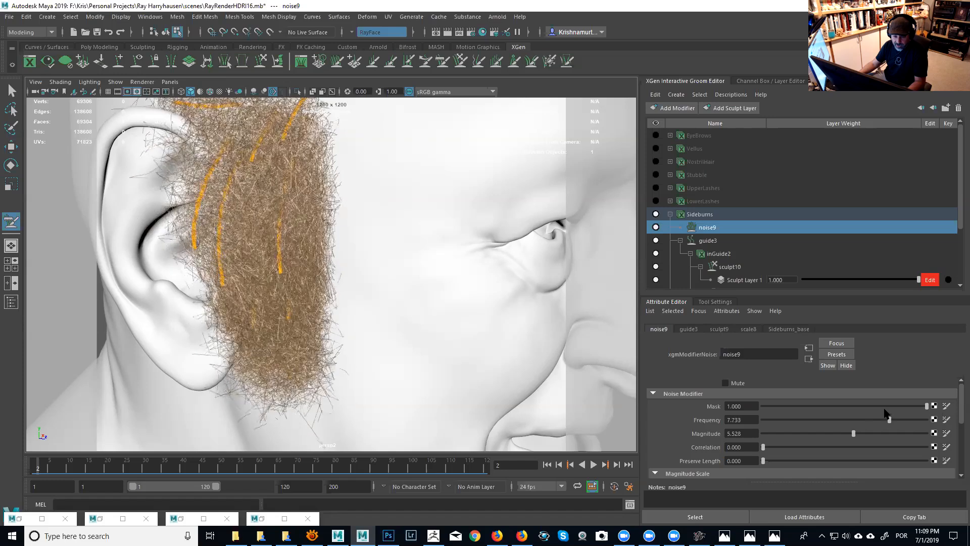
mouse_move(483, 307)
left_mouse_down("alt")
mouse_move(455, 298)
mouse_move(462, 282)
left_mouse_up("alt")
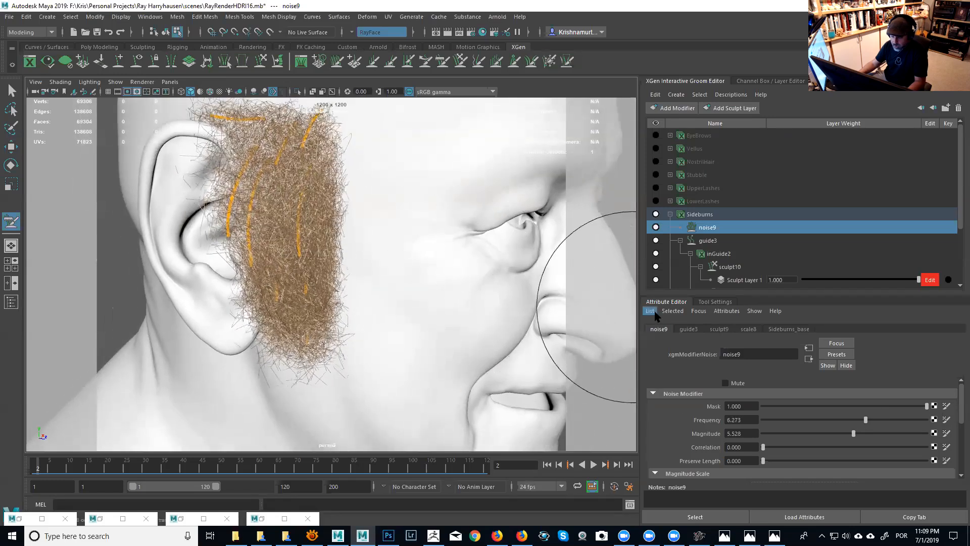
scroll(364, 246, "up", 5)
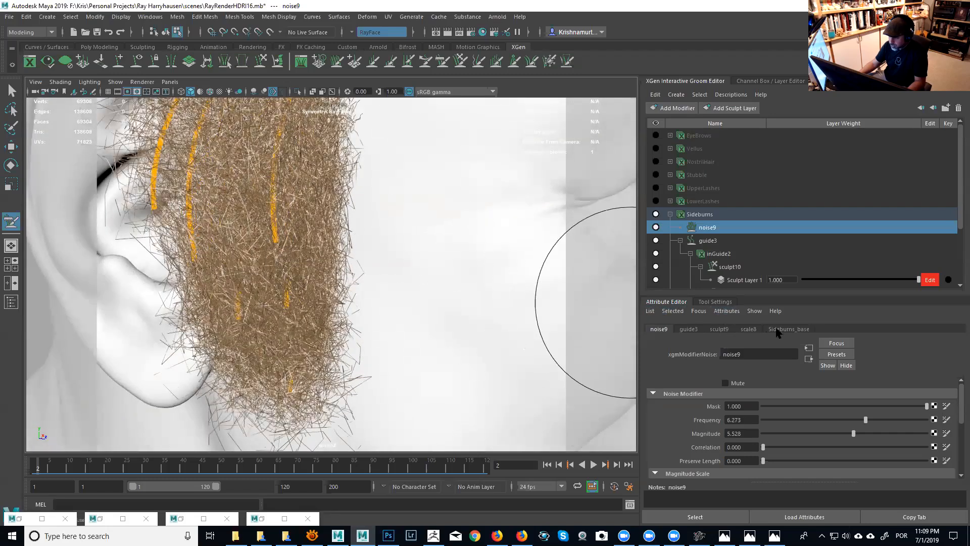
Step: Set the CV count of Sideburns_base to 20 and rebuild the hairs
left_click(788, 329)
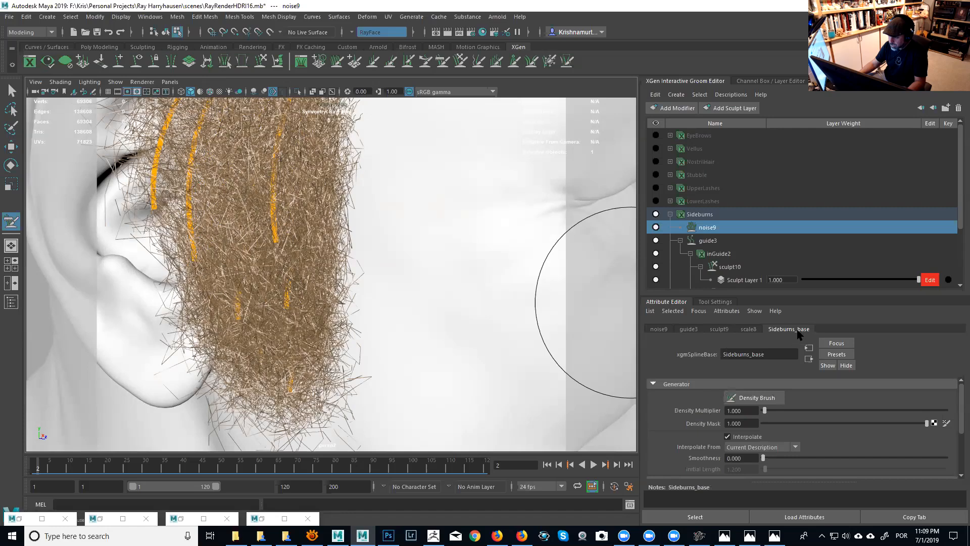
left_click_drag(961, 409, 961, 450)
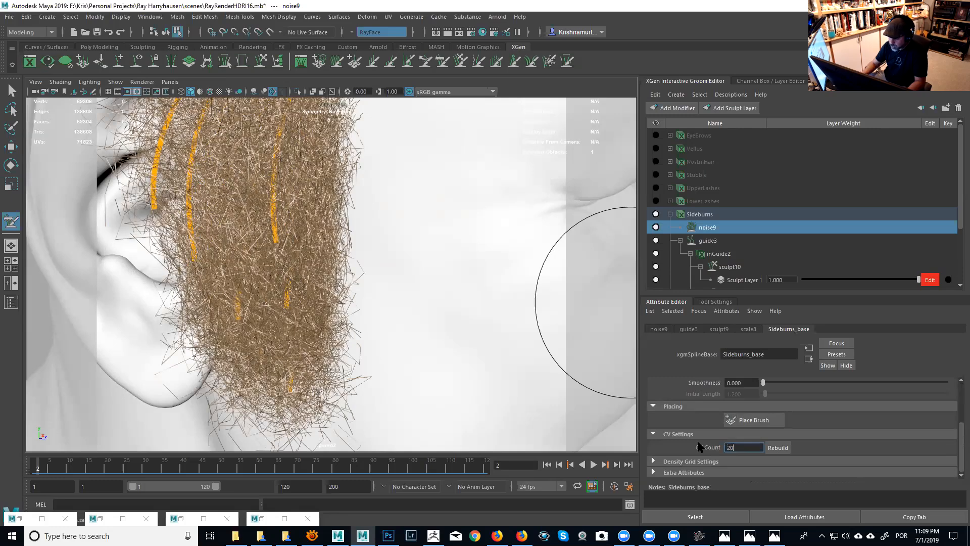
left_click(777, 447)
Step: Set the CV count of Sideburns_base to 64 and rebuild the hairs
right_click_drag(357, 303, 401, 317, "alt")
scroll(411, 316, "down", 3)
left_click_drag(411, 317, 371, 275, "alt")
mouse_move(371, 275)
right_mouse_down("alt")
mouse_move(350, 260)
mouse_move(399, 314)
right_mouse_up("alt")
left_click_drag(396, 309, 358, 305, "alt")
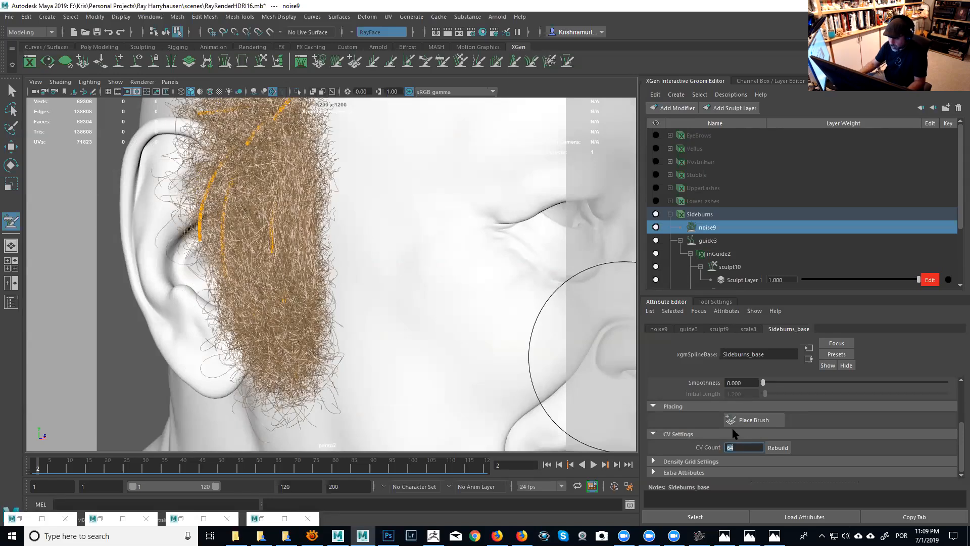
left_click(781, 447)
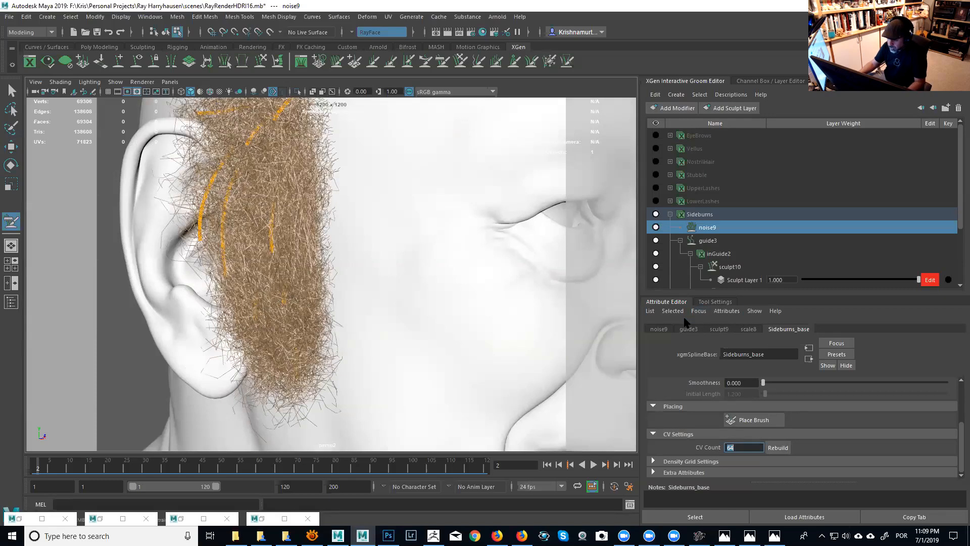
Step: Reduce the sideburns' noise to a frequency of 1.522 and a magnitude of 0.683
left_click(658, 330)
left_click_drag(804, 433, 788, 419)
left_click_drag(354, 251, 381, 251, "alt")
right_click_drag(381, 251, 364, 236, "alt")
middle_click_drag(388, 237, 379, 233, "alt")
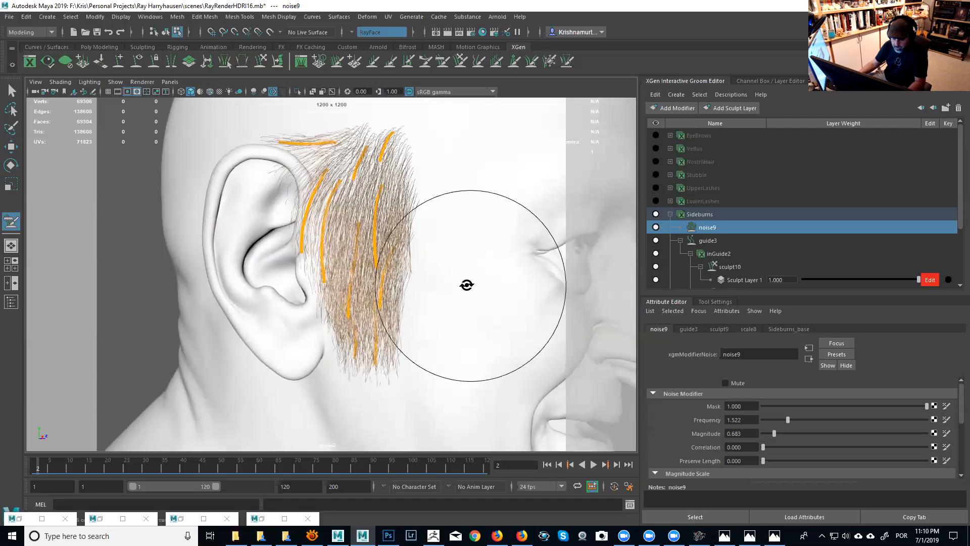
right_click_drag(470, 283, 498, 316, "alt")
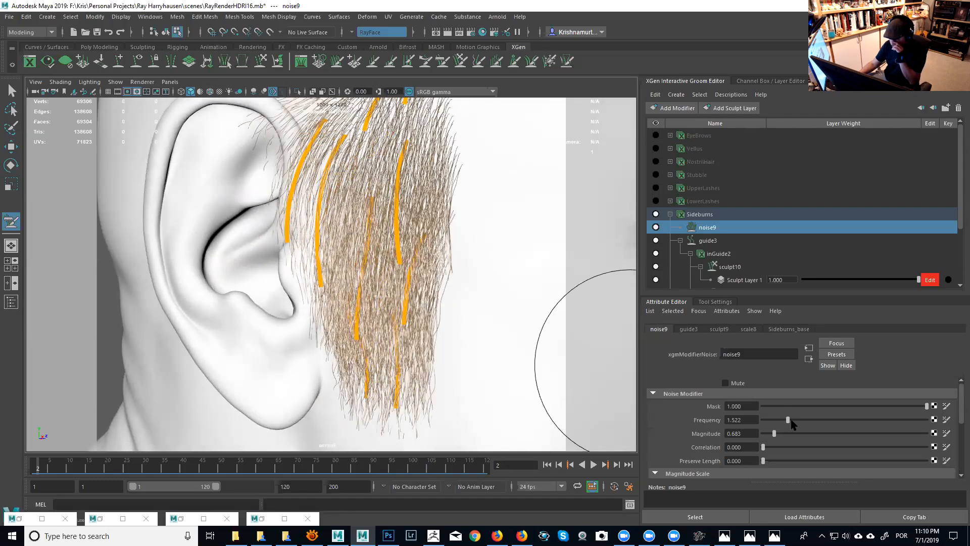
Step: Set the sideburns' noise frequency to 0.963 and magnitude to 2.143, checking the hair on both sides of the head
mouse_move(788, 420)
left_mouse_down()
mouse_move(802, 424)
mouse_move(766, 422)
mouse_move(780, 426)
left_mouse_up()
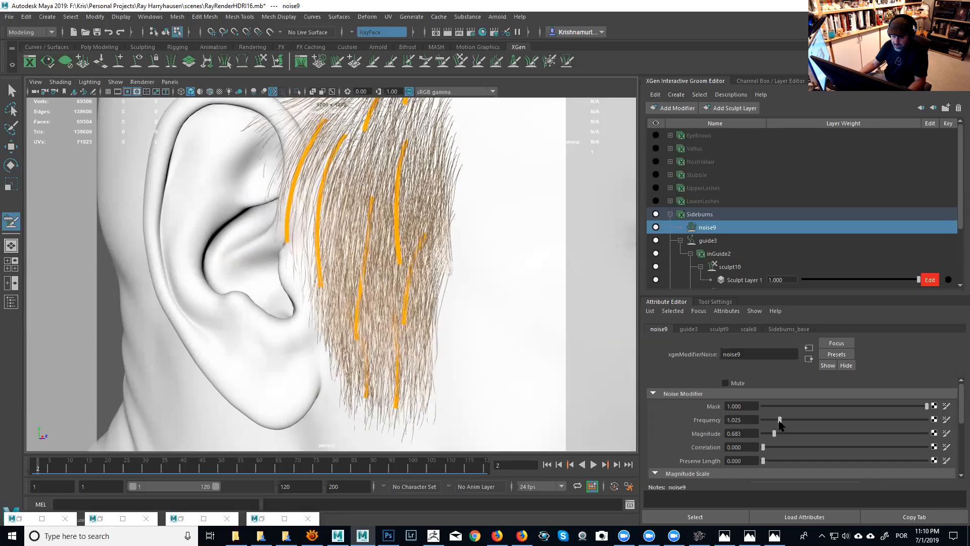
left_click_drag(449, 324, 322, 343, "alt")
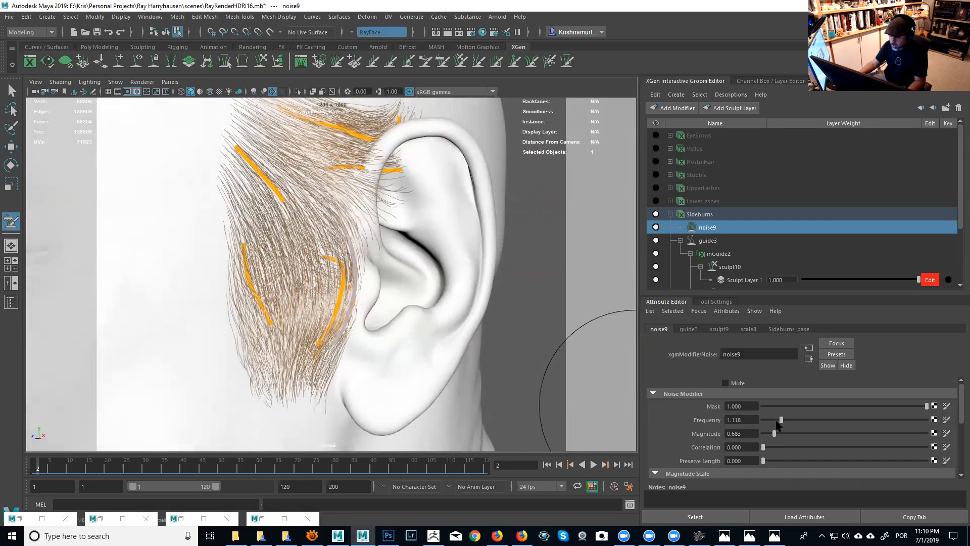
left_click_drag(782, 422, 798, 436)
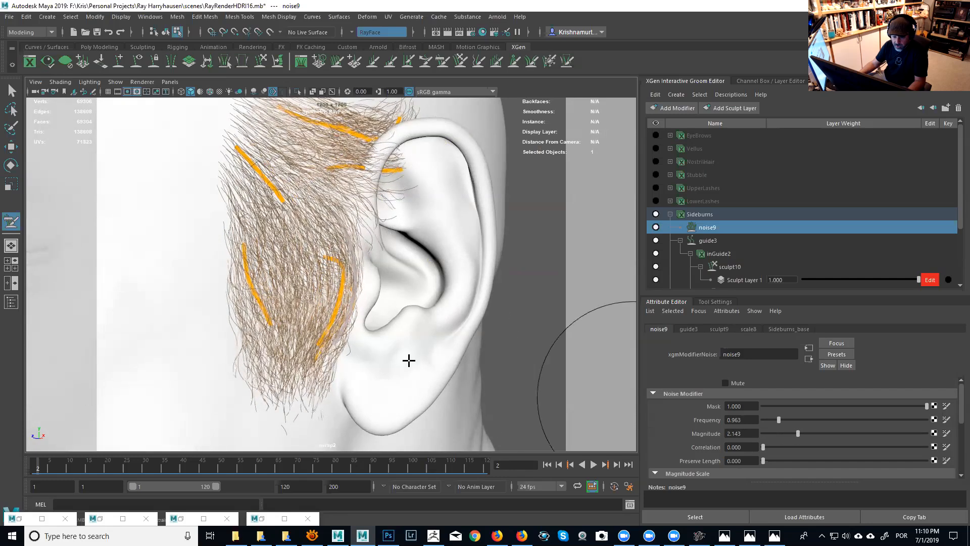
left_click_drag(335, 340, 596, 332, "alt")
right_click_drag(415, 328, 449, 340, "alt")
middle_click_drag(449, 340, 488, 344, "alt")
left_click_drag(432, 323, 453, 321, "alt")
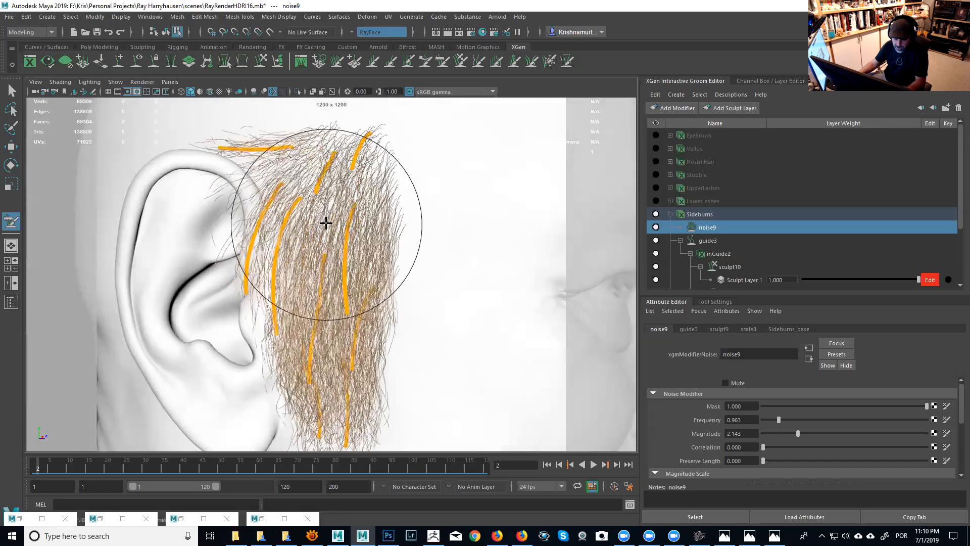
right_click_drag(486, 313, 461, 296, "alt")
middle_click_drag(461, 296, 446, 246, "alt")
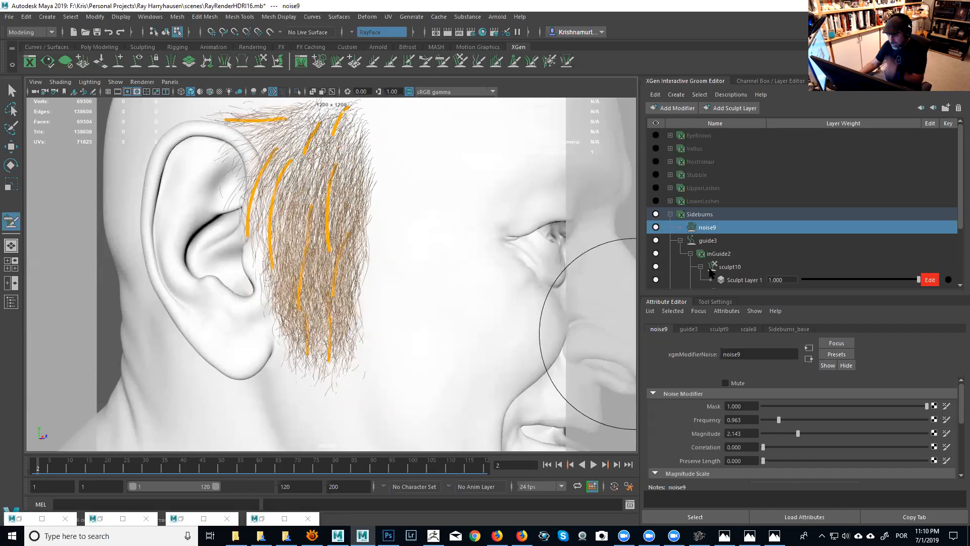
Step: Select the inGuide2 description and comb the lower guides of the right sideburn slightly toward the cheek
left_click(718, 253)
left_click_drag(515, 256, 329, 350, "alt")
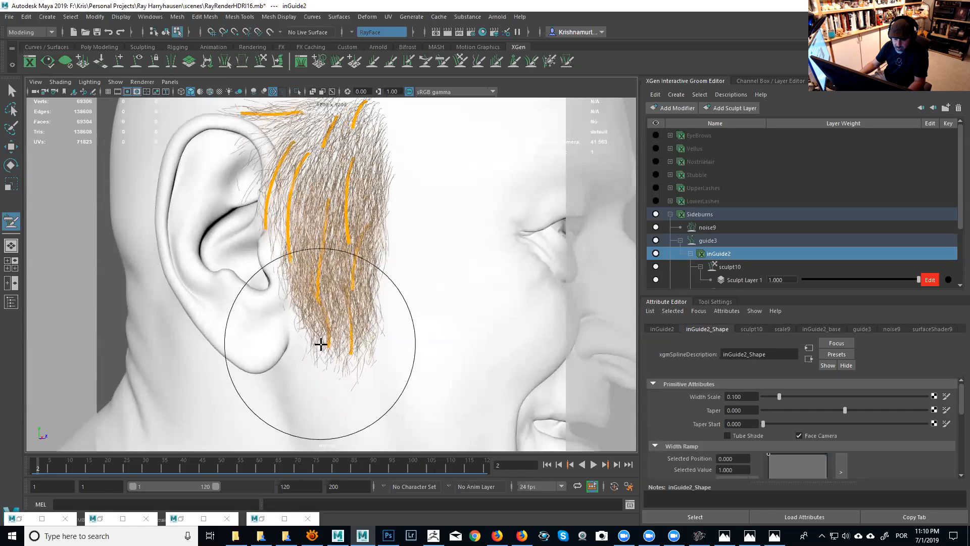
left_click_drag(372, 375, 167, 283, "alt")
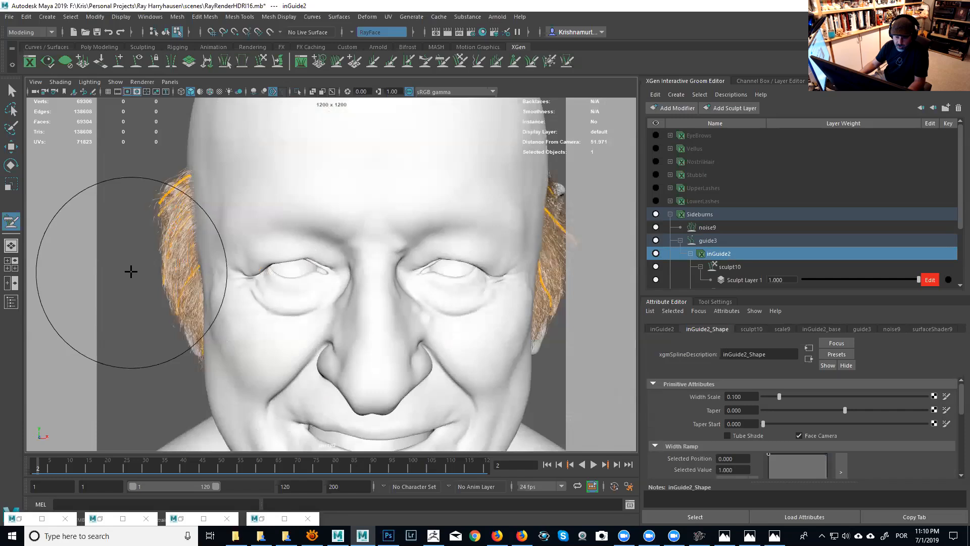
Step: Comb the lower guides of the left sideburn downward in front of the earlobe
mouse_move(315, 283)
left_mouse_down("alt")
mouse_move(272, 251)
mouse_move(283, 247)
left_mouse_up("alt")
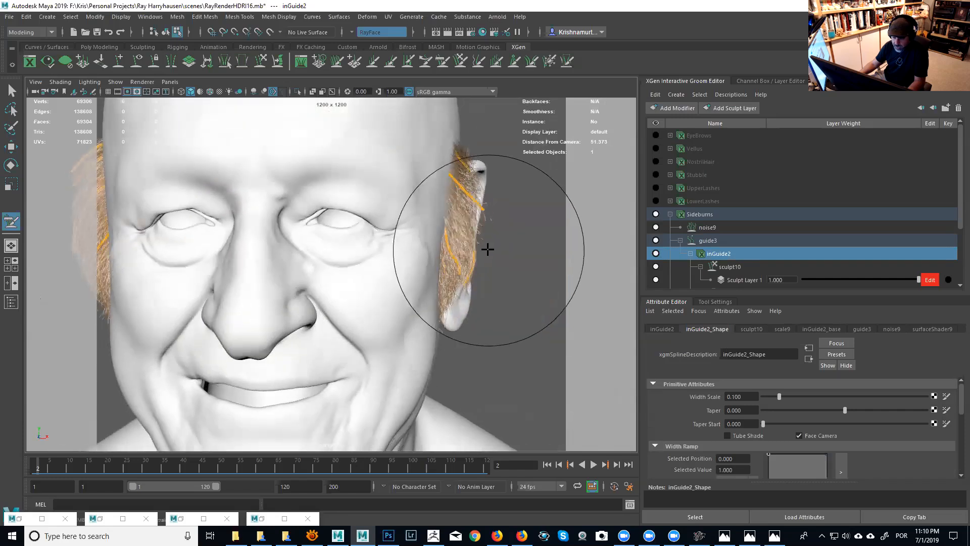
mouse_move(513, 210)
left_mouse_down()
mouse_move(517, 191)
mouse_move(520, 213)
mouse_move(424, 223)
mouse_move(362, 242)
mouse_move(370, 256)
left_mouse_up()
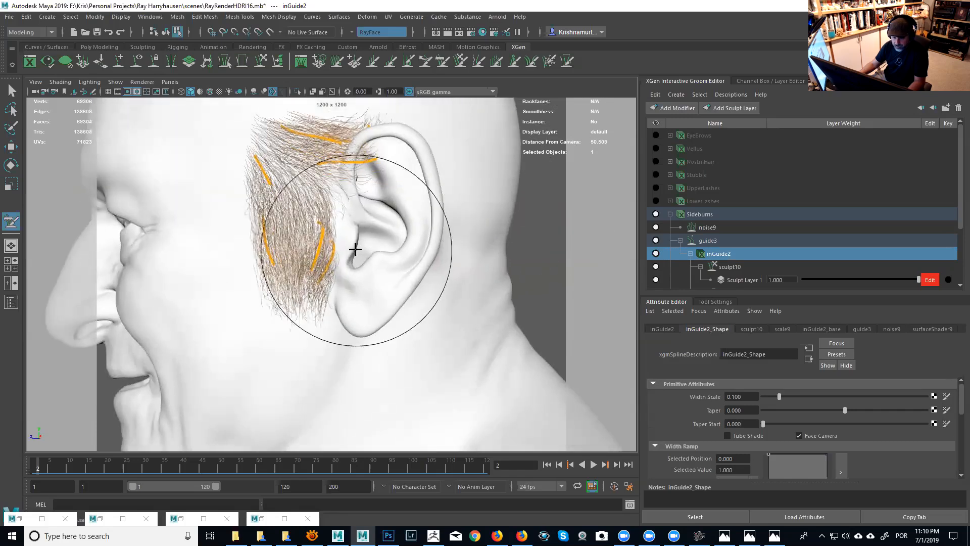
left_click_drag(333, 300, 321, 316)
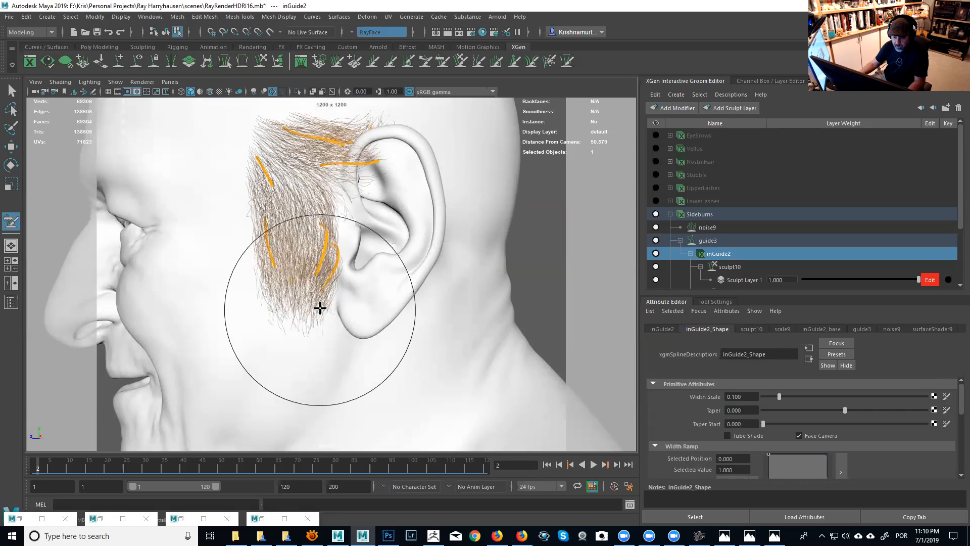
Step: Assign the existing HAIR material to the Sideburns description after checking the combed hair on both sides of the head
mouse_move(358, 289)
left_mouse_down("alt")
mouse_move(386, 275)
mouse_move(399, 238)
left_mouse_up("alt")
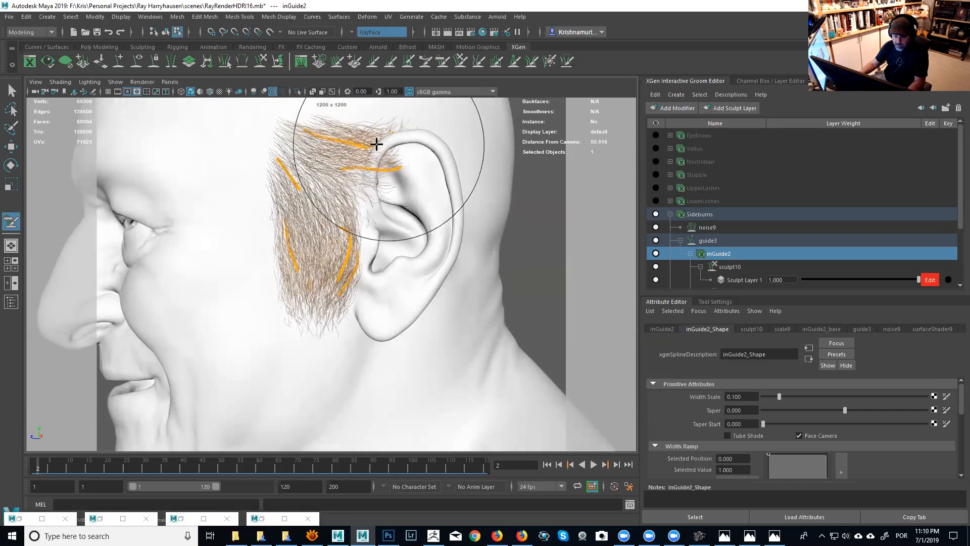
right_click_drag(415, 230, 377, 260, "alt")
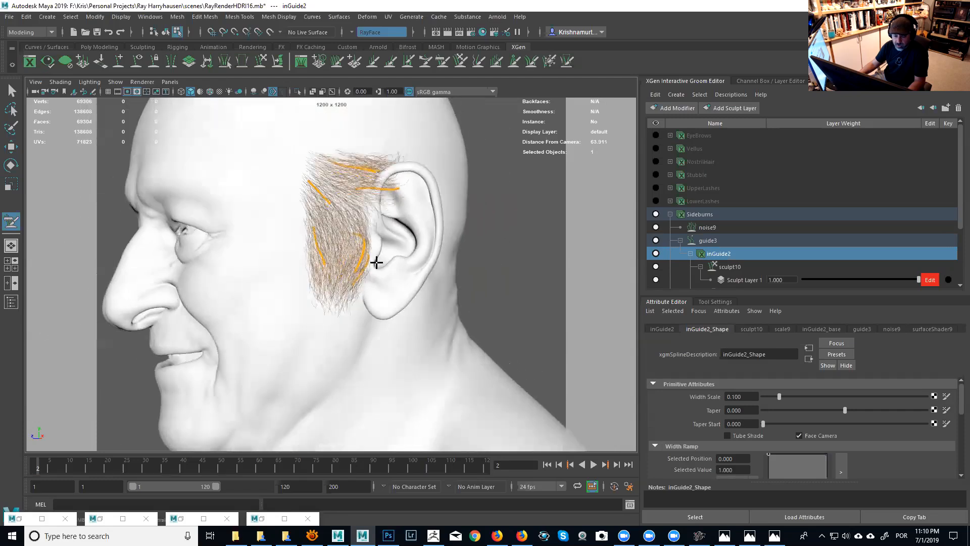
left_click_drag(302, 271, 402, 277, "alt")
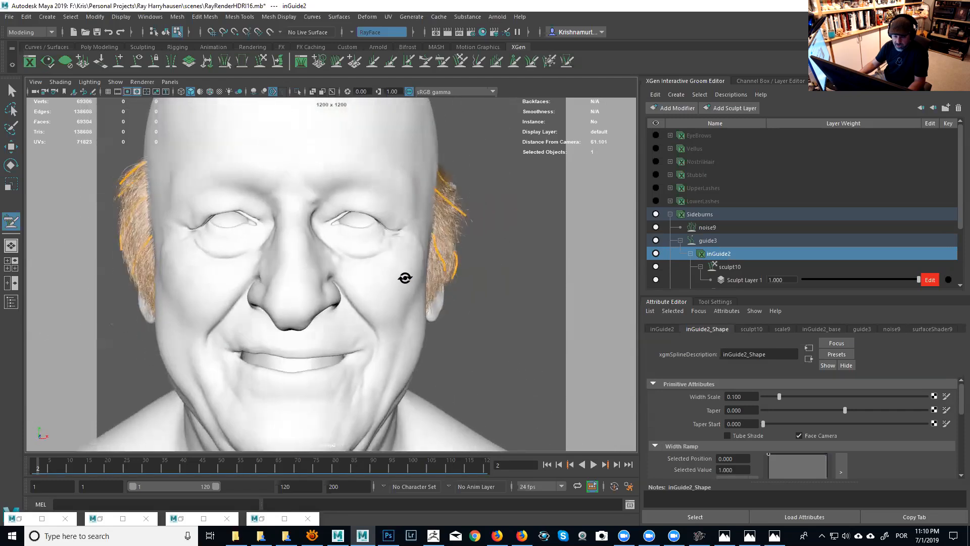
mouse_move(492, 253)
left_mouse_down("alt")
mouse_move(474, 288)
mouse_move(455, 268)
mouse_move(425, 283)
mouse_move(380, 282)
left_mouse_up("alt")
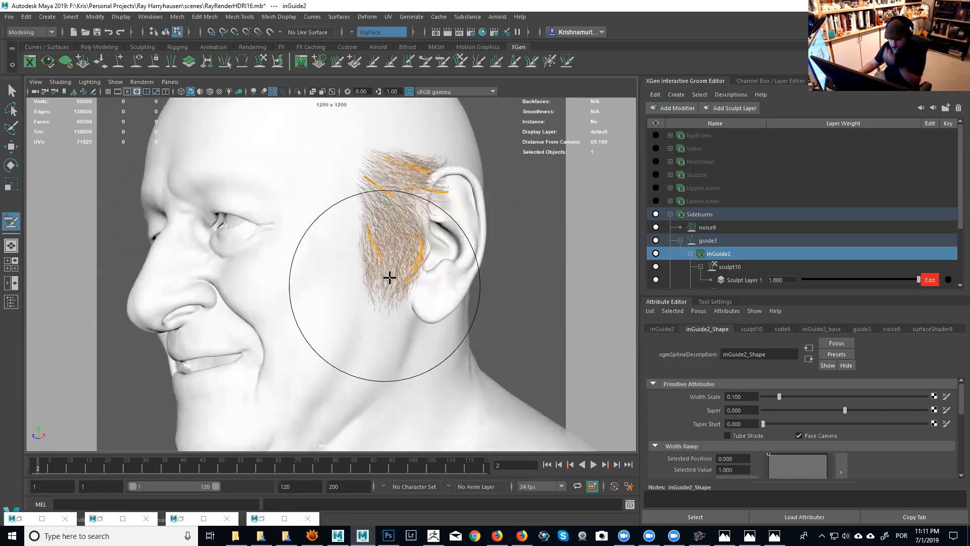
left_click(700, 215)
left_click(483, 32)
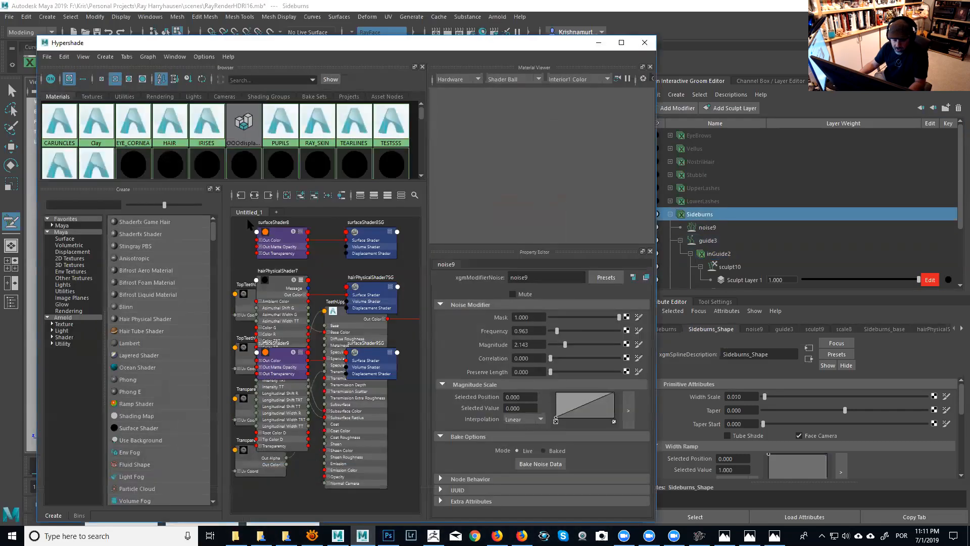
right_click(171, 132)
left_click(167, 100)
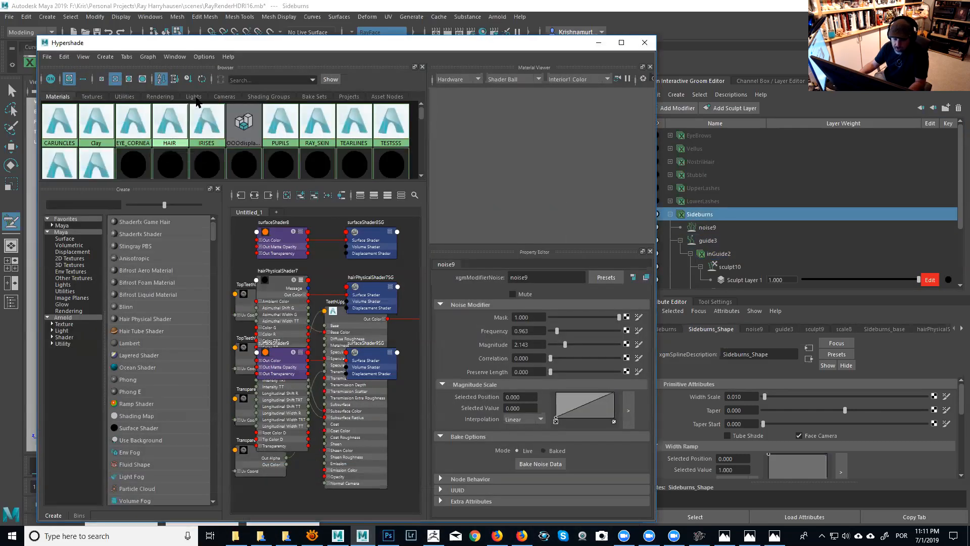
left_click(598, 45)
Step: Examine the surrounding light setup and the head, ending on a close view of the right sideburn
left_click_drag(455, 303, 537, 301, "alt")
scroll(442, 296, "down", 5)
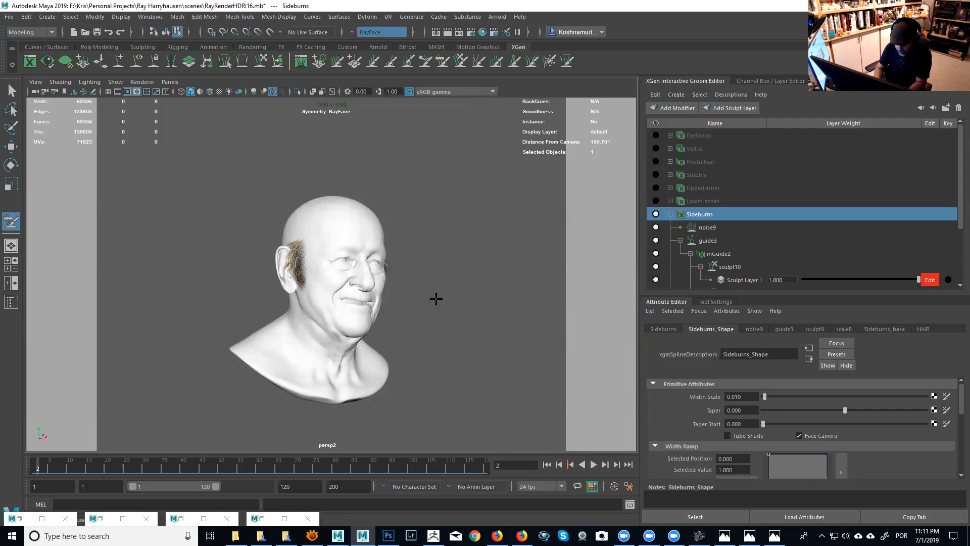
right_click_drag(404, 281, 290, 246, "alt")
left_click_drag(369, 275, 328, 282, "alt")
right_click_drag(328, 275, 273, 241, "alt")
left_click_drag(363, 268, 335, 269, "alt")
right_click_drag(408, 299, 348, 274, "alt")
left_click_drag(347, 274, 375, 284, "alt")
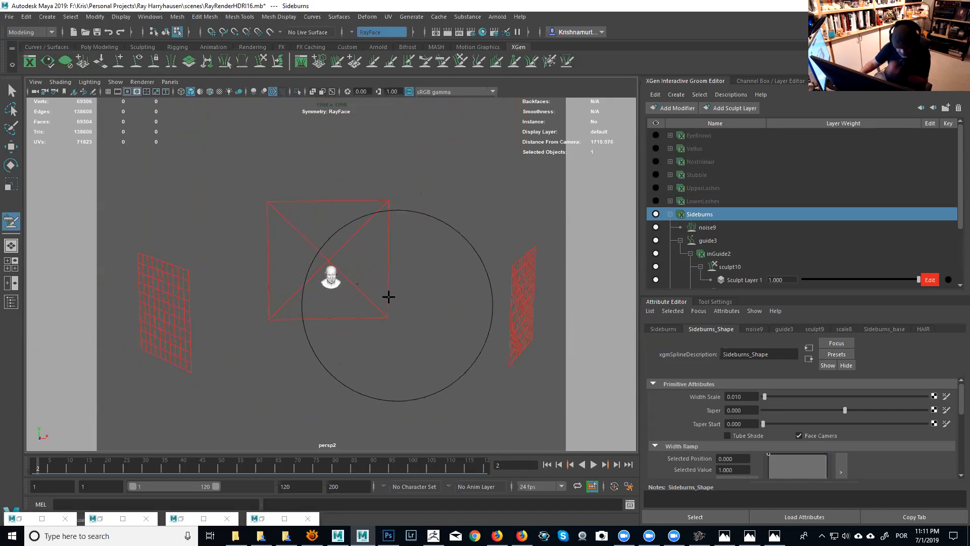
right_click_drag(371, 268, 567, 449, "alt")
left_click_drag(356, 316, 387, 321, "alt")
right_click_drag(387, 321, 448, 412, "alt")
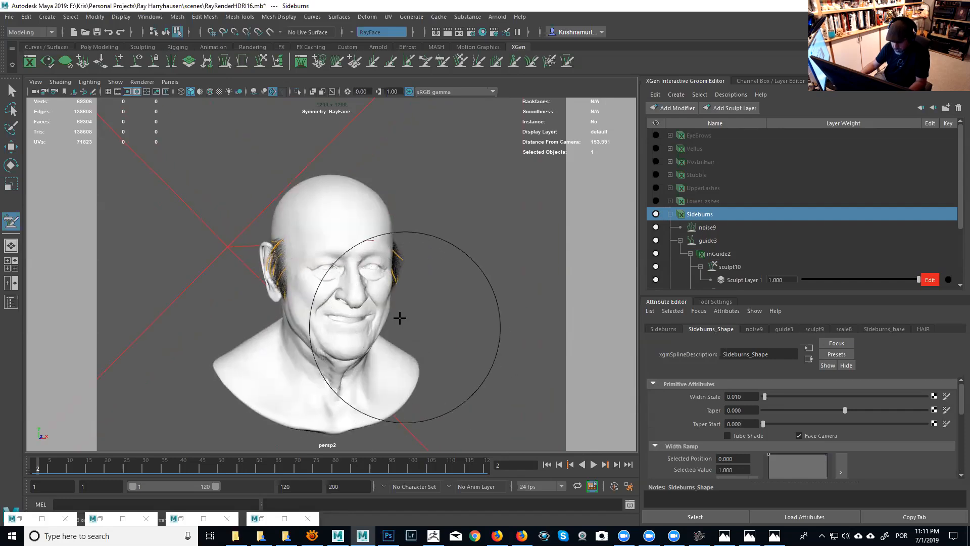
left_click_drag(401, 320, 425, 288, "alt")
right_click_drag(424, 288, 439, 372, "alt")
left_click_drag(439, 372, 459, 305, "alt")
right_click_drag(459, 305, 467, 357, "alt")
left_click_drag(464, 325, 489, 307, "alt")
right_click_drag(477, 293, 476, 312, "alt")
left_click_drag(477, 312, 466, 313, "alt")
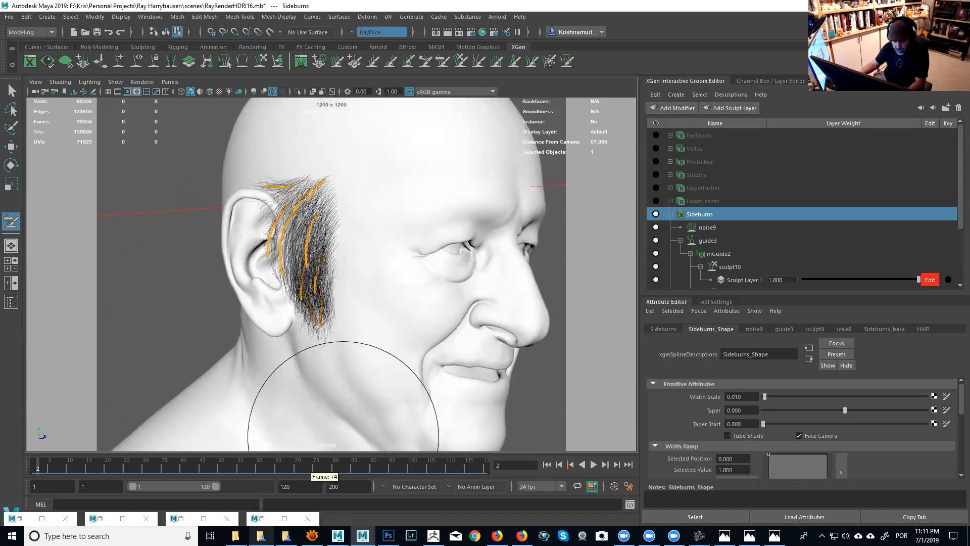
Step: Bring up the Arnold RenderView, turn off its crop region and frame the right sideburn and ear closely for rendering
left_click(260, 520)
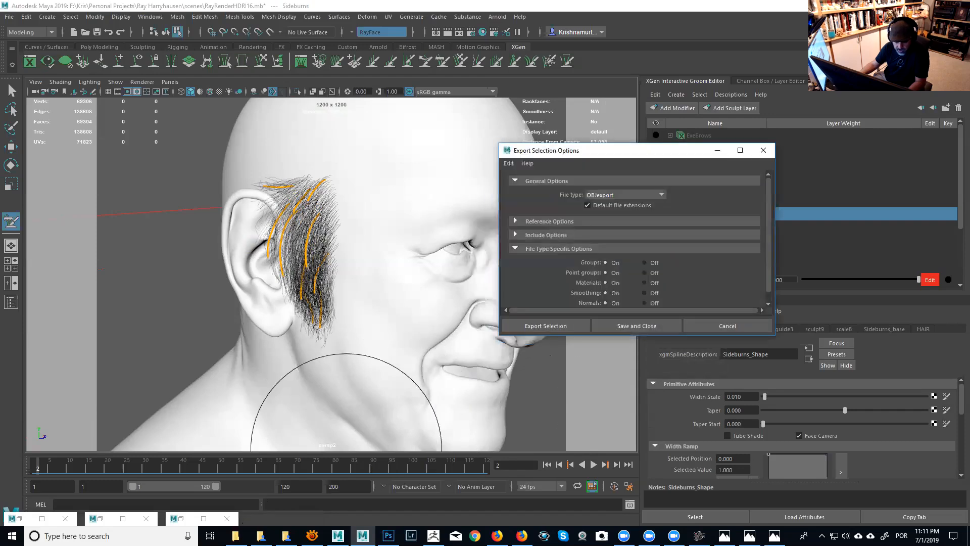
left_click(191, 522)
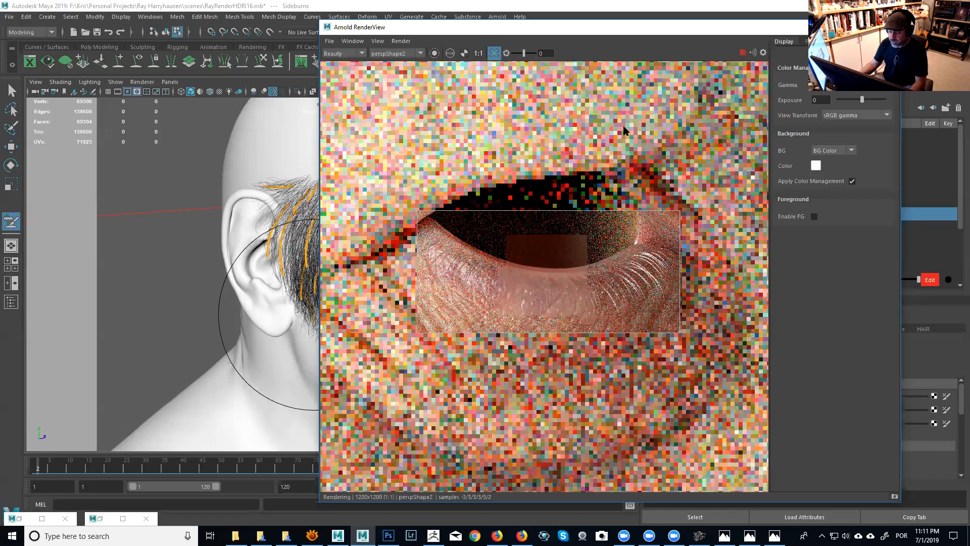
left_click(494, 52)
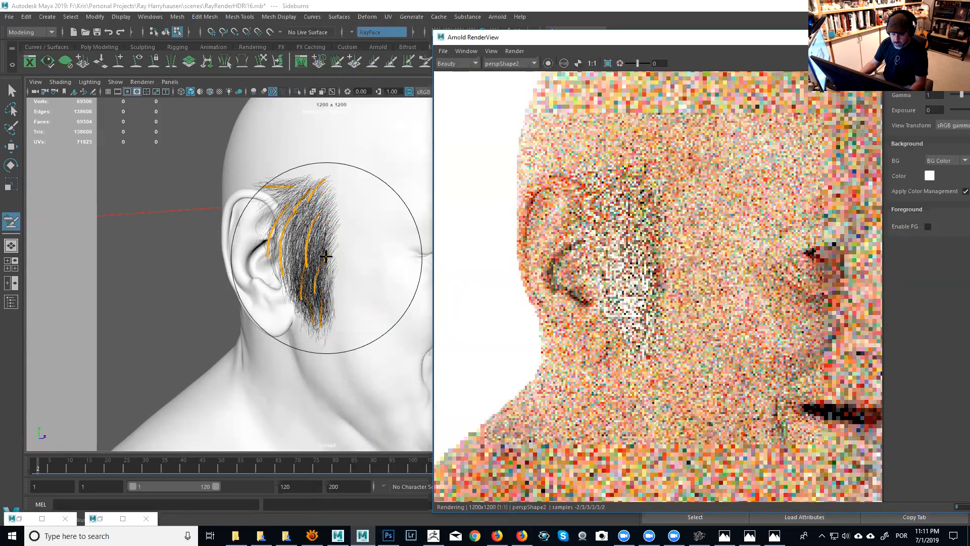
right_click_drag(324, 256, 410, 329, "alt")
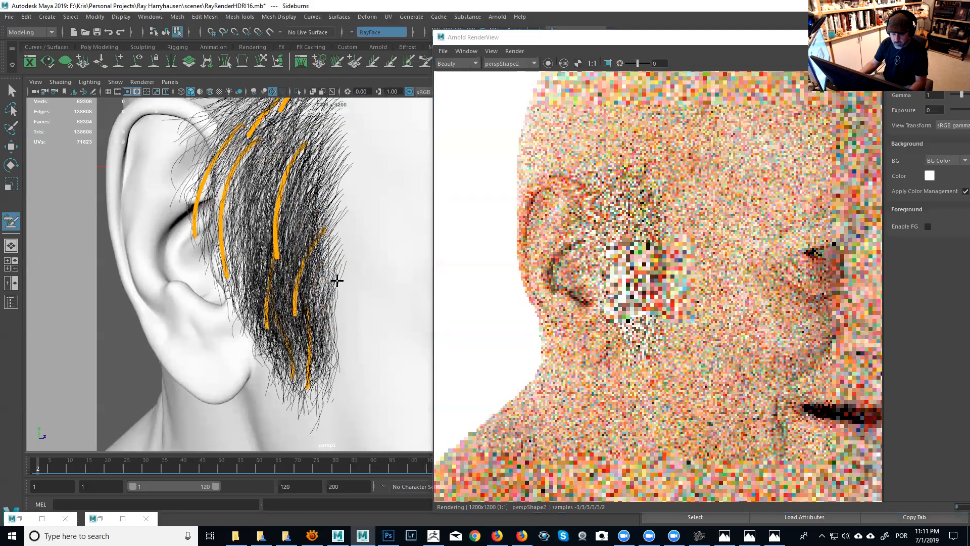
middle_click_drag(337, 281, 400, 300, "alt")
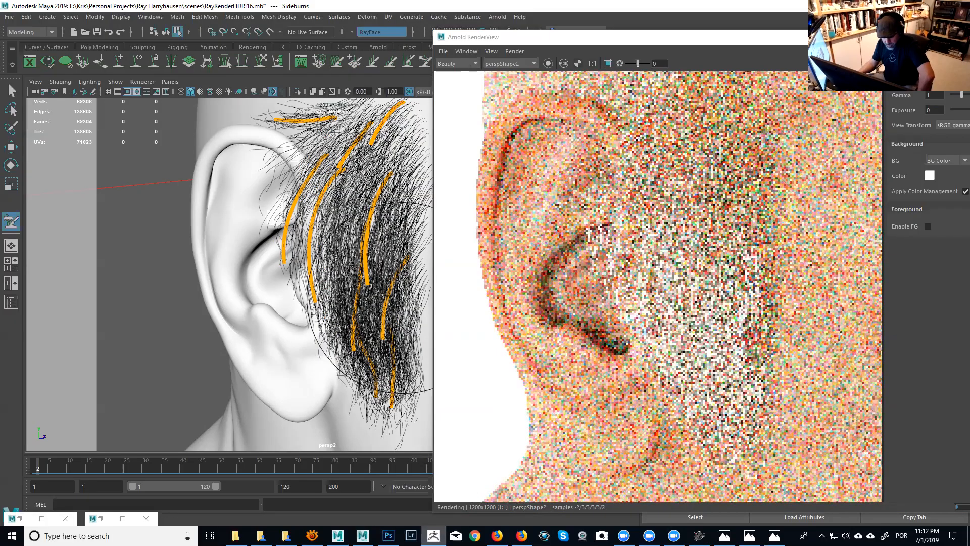
Step: Switch to ZBrush to examine the RayHairMelanin20 paint around the ear and sideburn area, and return to Maya
key("alt+Tab")
left_click_drag(721, 219, 728, 200)
left_click_drag(368, 259, 297, 259)
left_click_drag(203, 298, 103, 394, "alt")
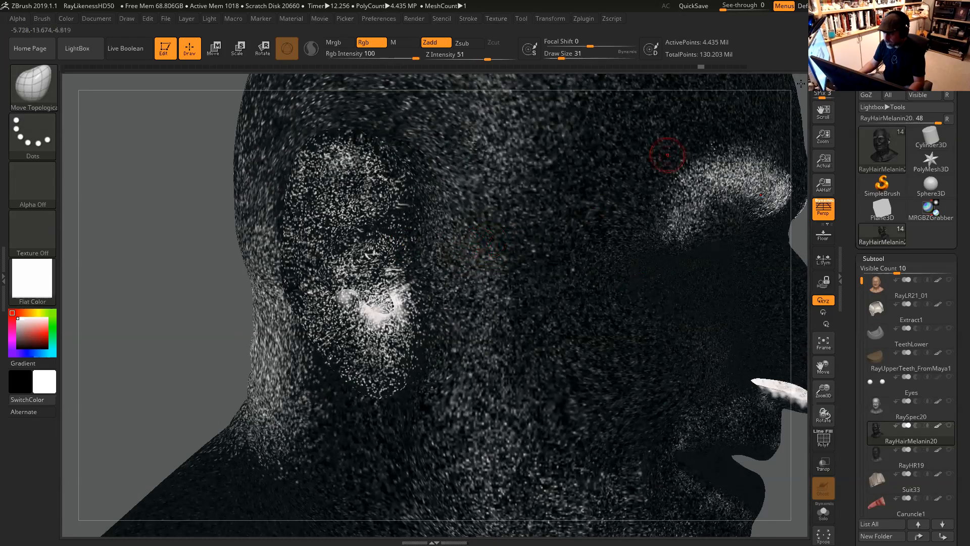
key("alt+Tab")
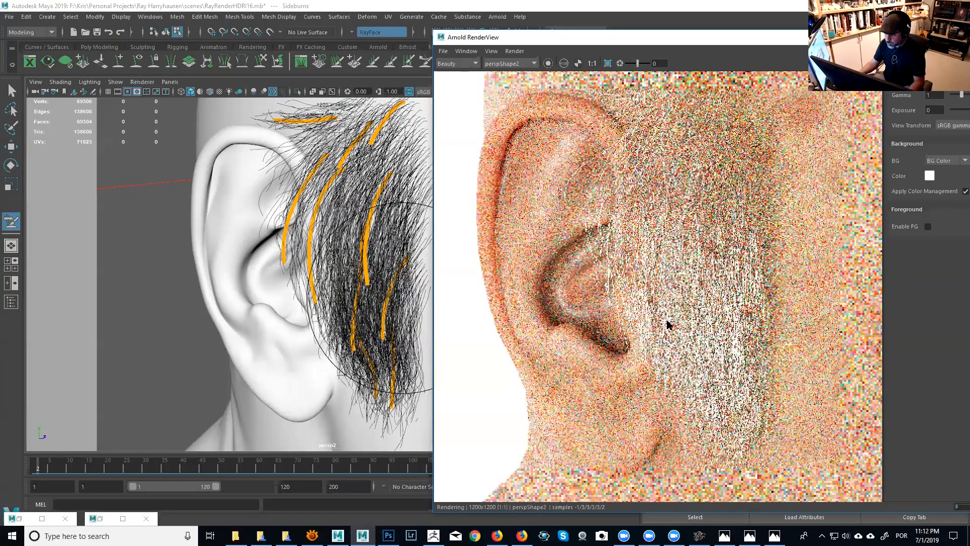
Step: Render a crop region over the upper right sideburn and ear in Arnold, then set the render window aside
left_click(607, 64)
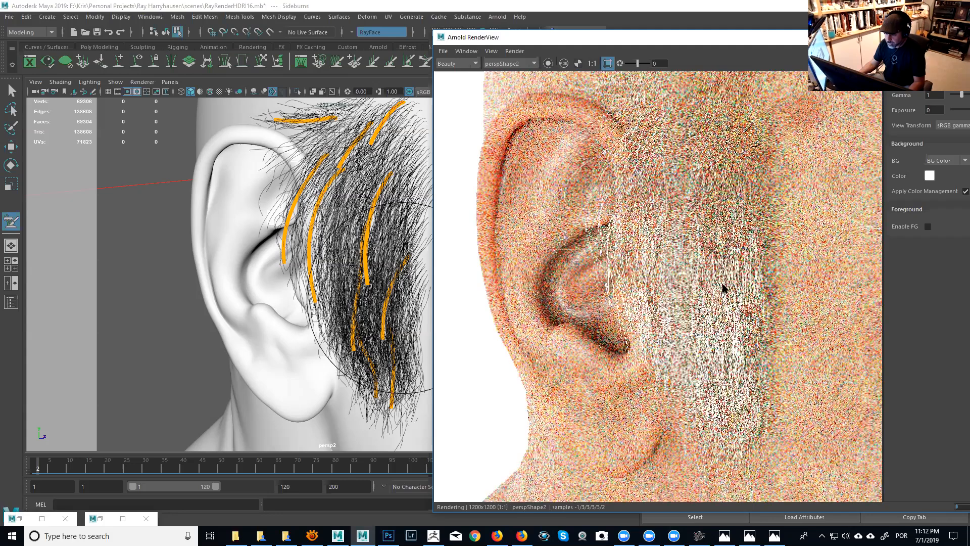
left_click_drag(550, 131, 791, 287)
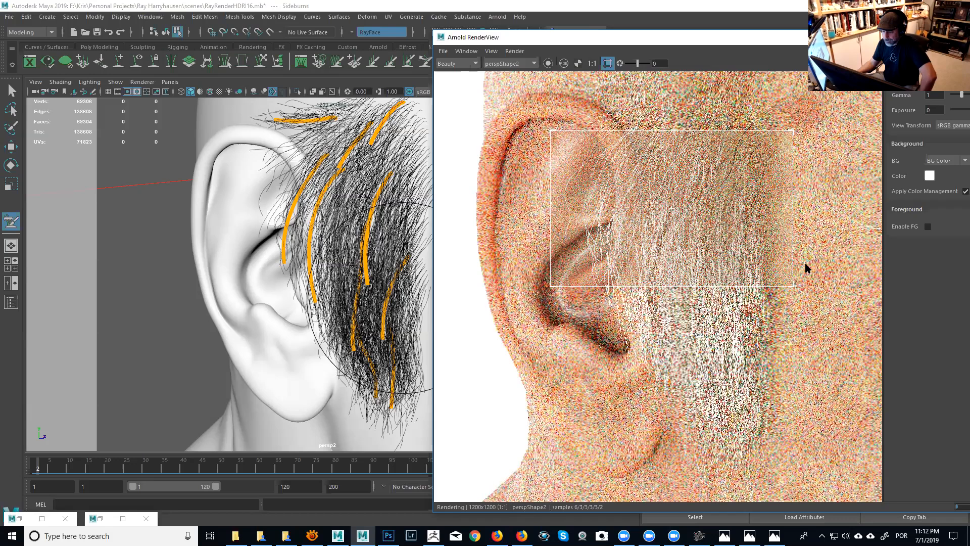
left_click_drag(939, 41, 634, 55)
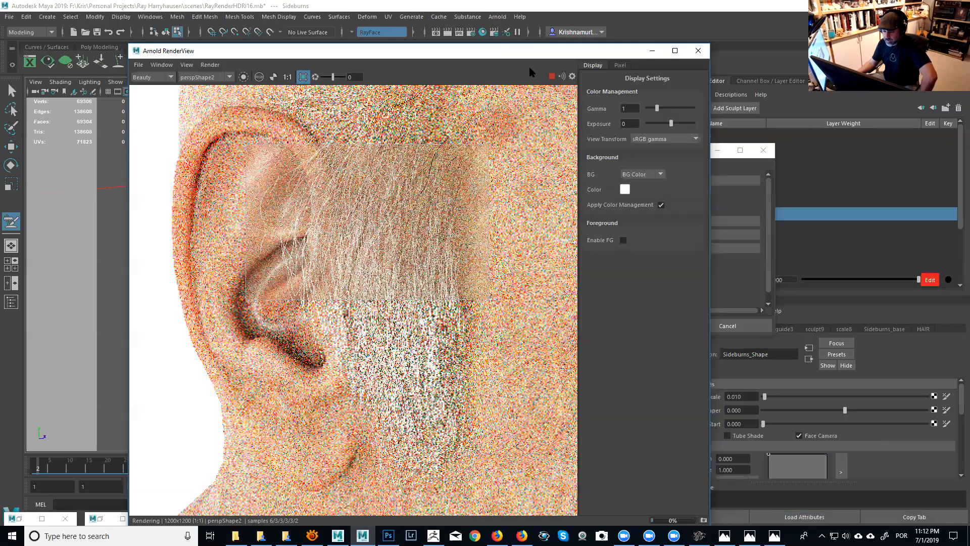
left_click(651, 51)
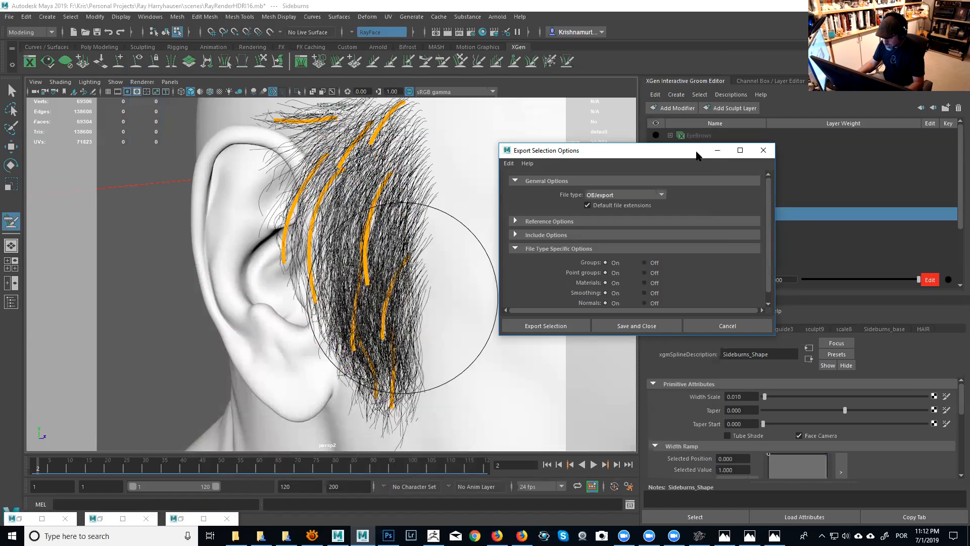
Step: Turn on Tube Shade for the Sideburns shape and expand its Arnold attributes
left_click_drag(636, 150, 555, 111)
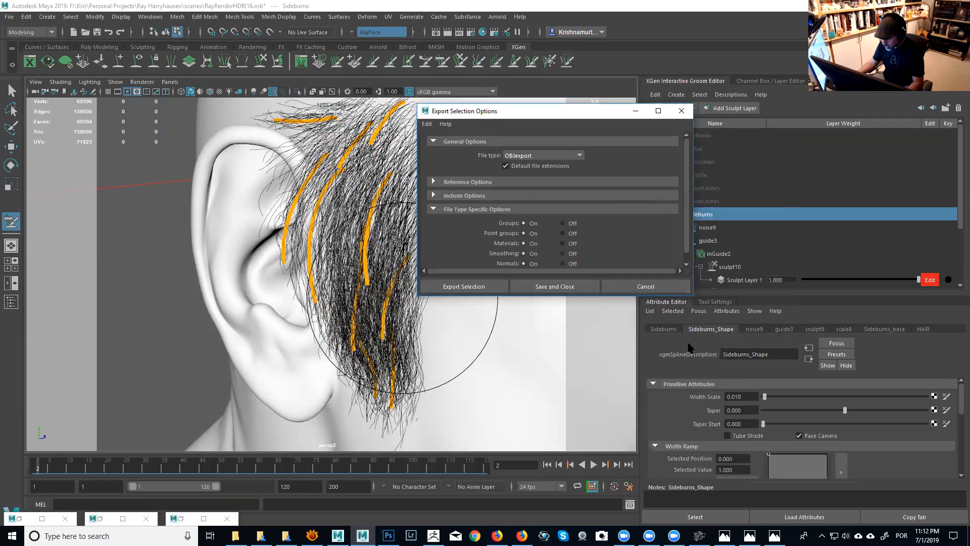
left_click(663, 329)
left_click(711, 329)
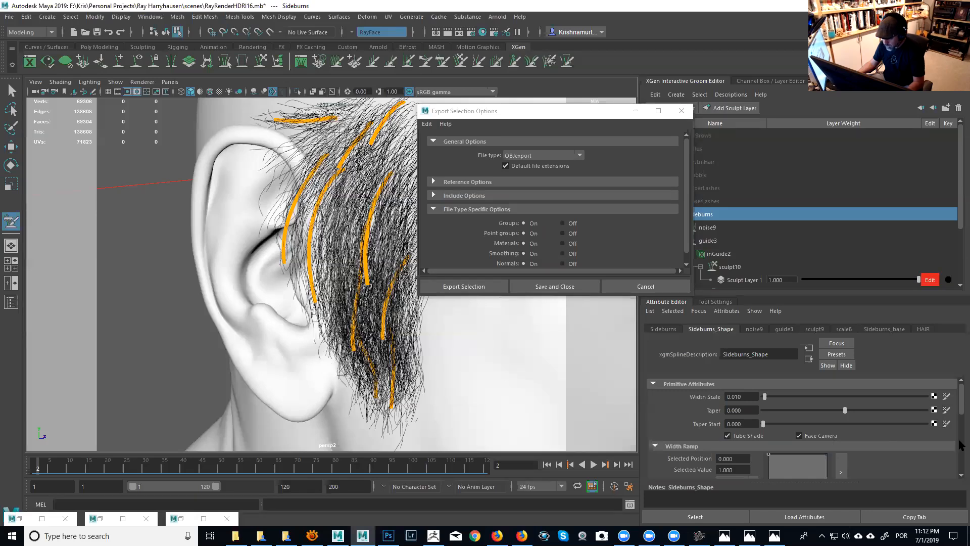
left_click(960, 441)
scroll(702, 438, "down", 2)
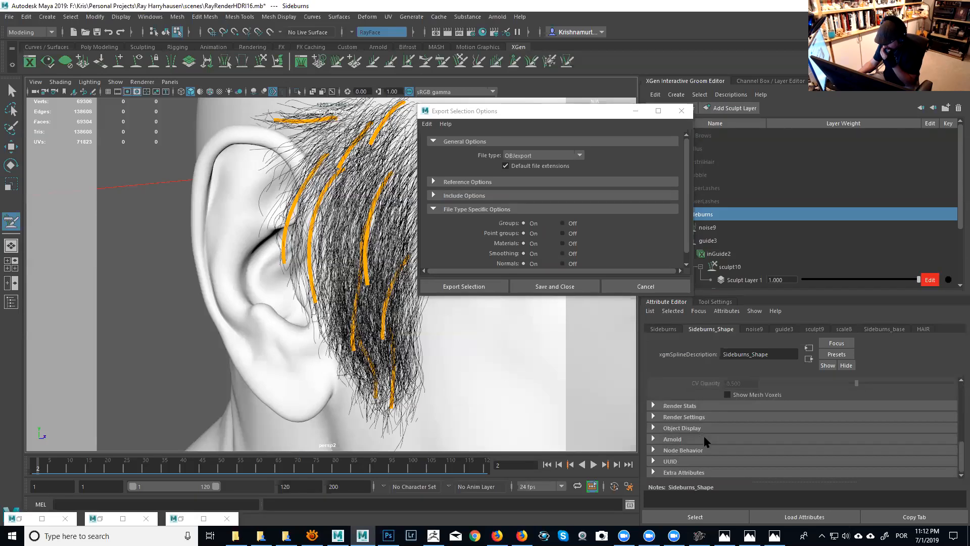
left_click(706, 439)
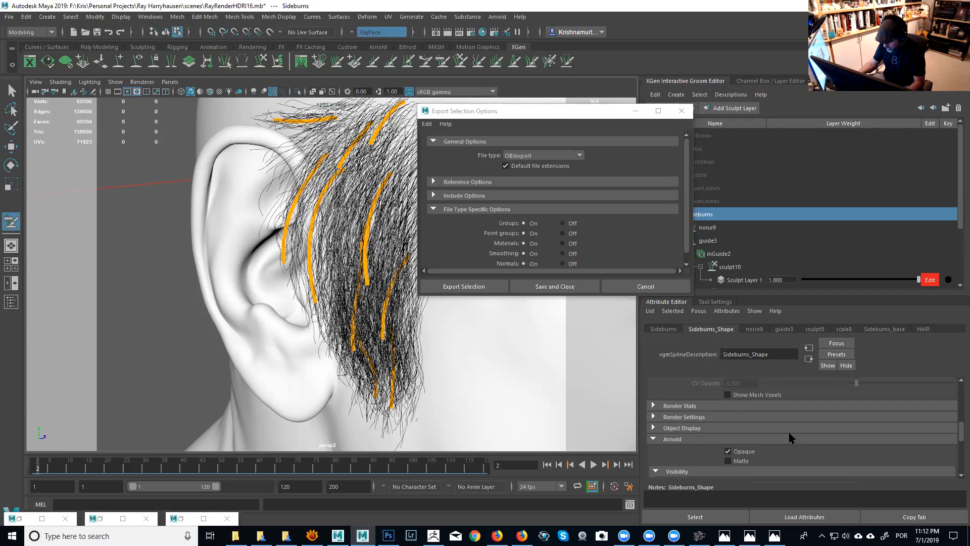
scroll(791, 438, "down", 3)
left_click(743, 459)
scroll(722, 408, "up", 5)
Step: Set the sideburns' width scale to 0.014 and taper to 0.137
left_click_drag(737, 397, 754, 398)
type("4")
key("Return")
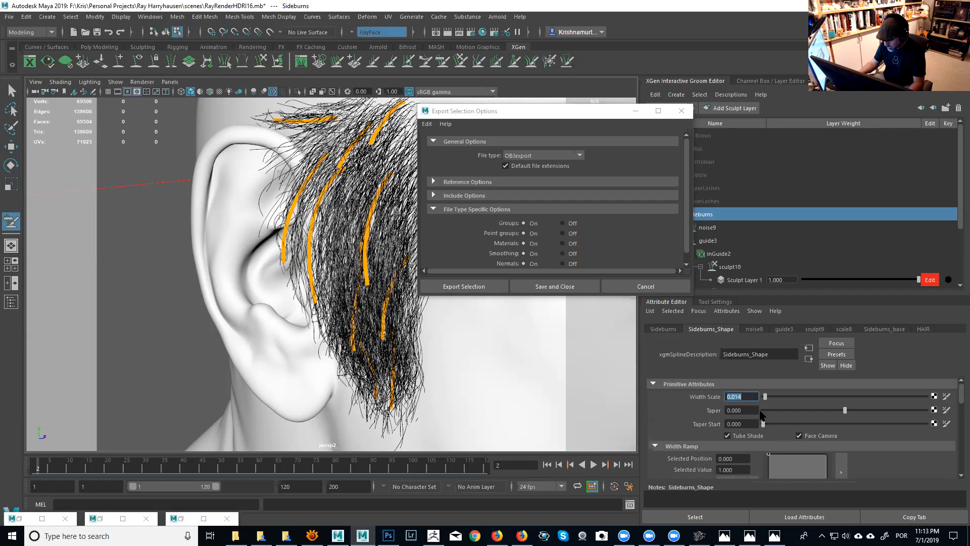
left_click_drag(846, 411, 852, 410)
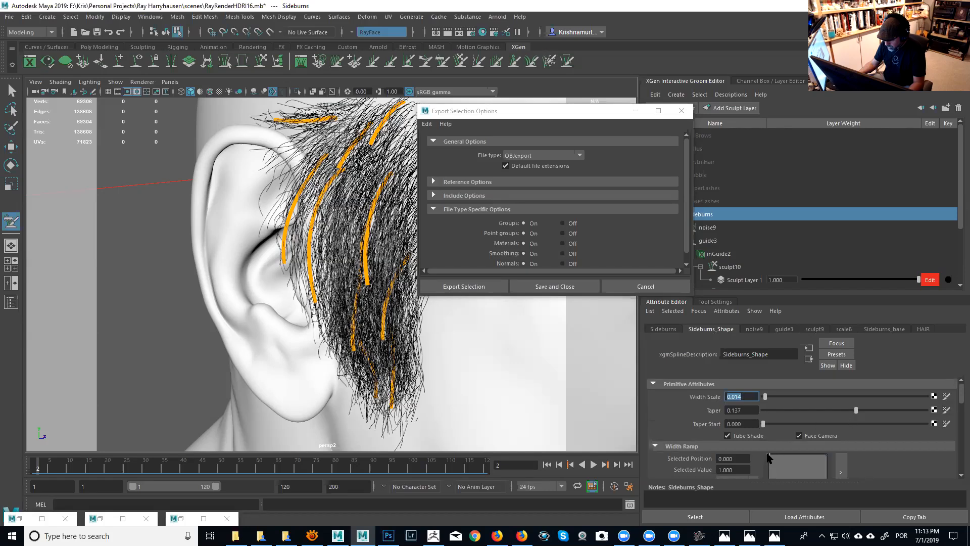
Step: Set both end points of the sideburns' width ramp to Spline interpolation and lower the root value to 0.520
scroll(959, 404, "down", 2)
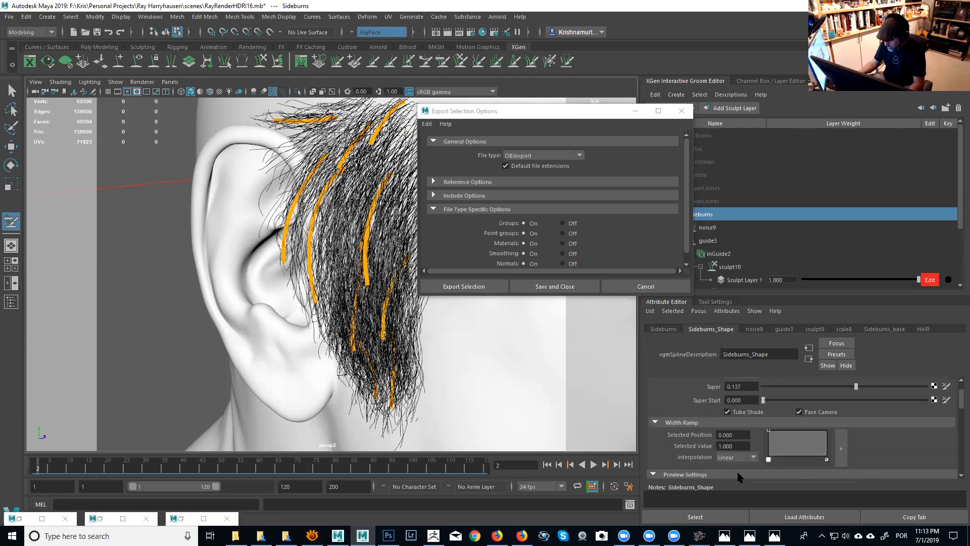
left_click(737, 457)
left_click(733, 498)
left_click_drag(768, 433, 757, 443)
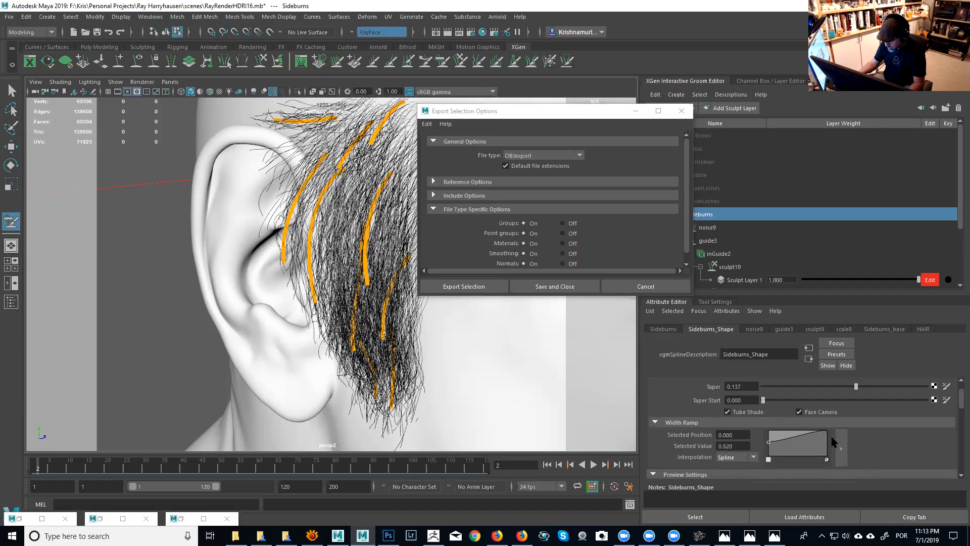
left_click(826, 431)
left_click(753, 457)
left_click(726, 499)
Step: In the enlarged width ramp, lower the tip value to 0.361 and add a point at position 0.7316 with value 0.7732
left_click(841, 448)
left_click_drag(928, 99, 928, 178)
left_click_drag(766, 176, 759, 122)
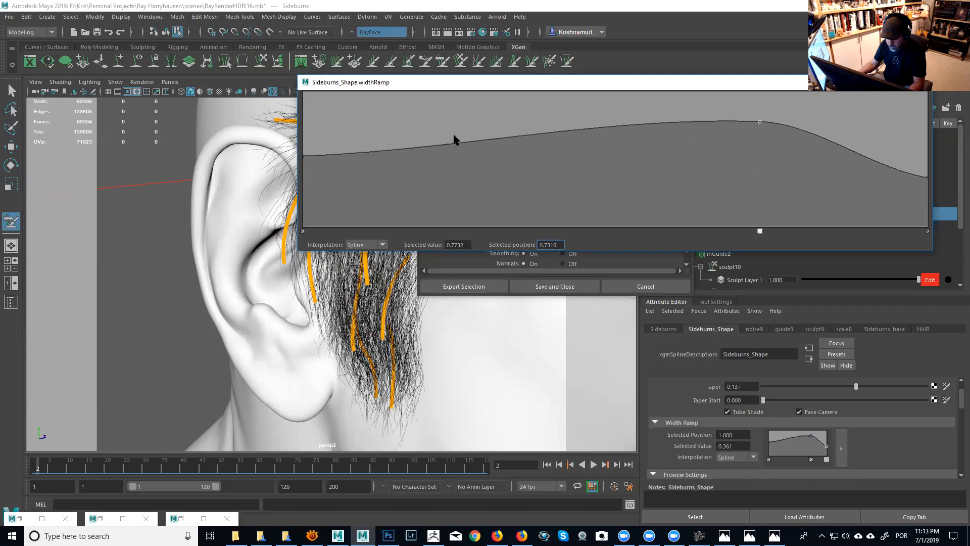
Step: Add a width ramp point at 0.1956 with value 0.8885, raise the root, and set the point near the tip to 0.8439
left_click_drag(433, 149, 426, 117)
left_click_drag(302, 156, 427, 112)
left_click_drag(761, 120, 761, 115)
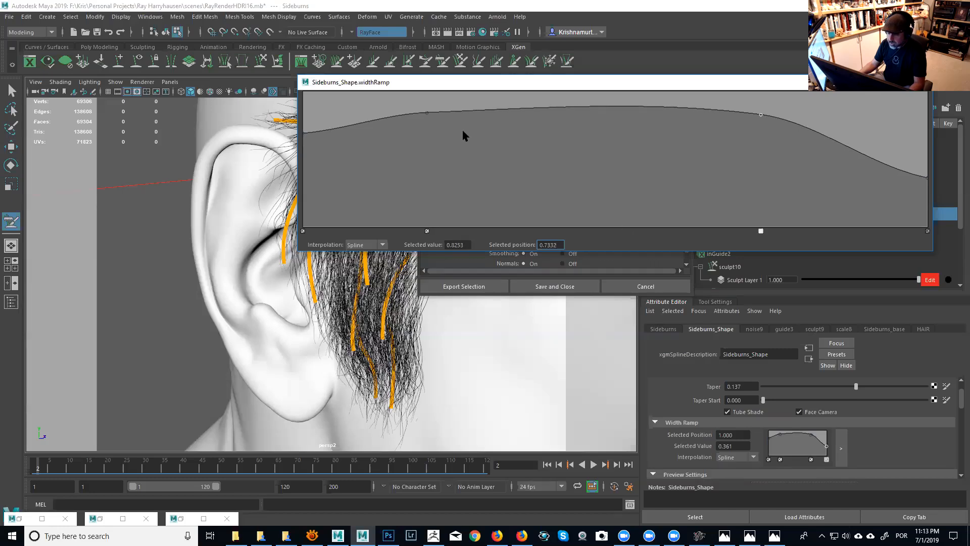
left_click_drag(428, 114, 425, 106)
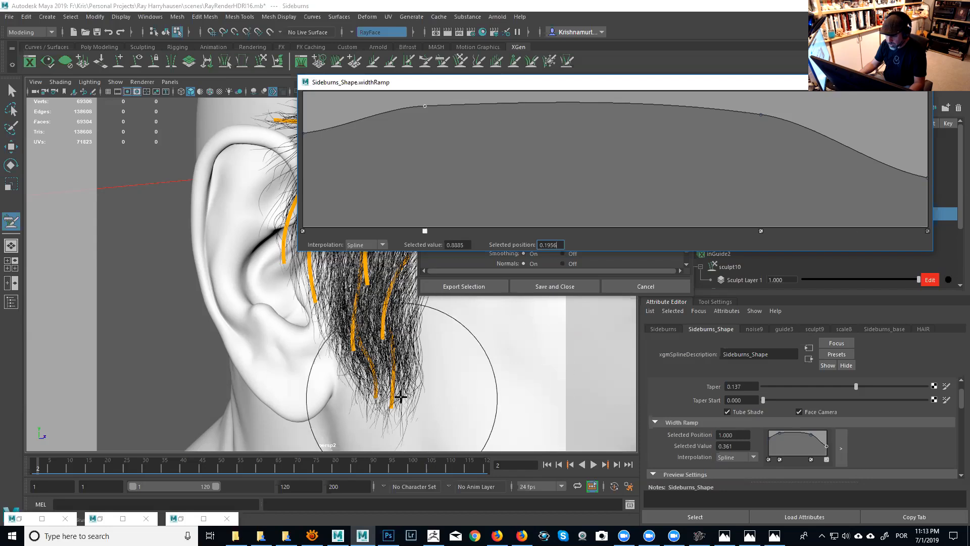
left_click(760, 113)
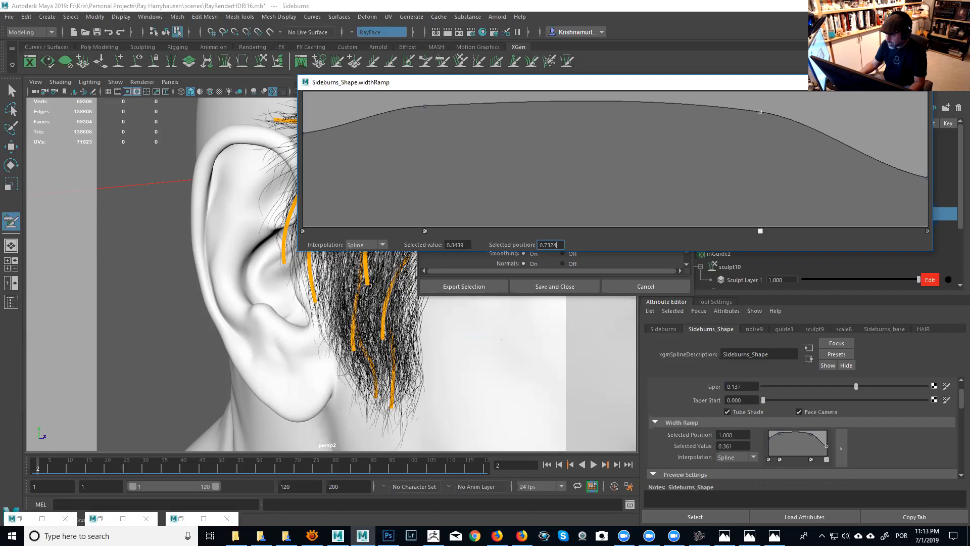
Step: Minimise the width ramp editor, bring up the Arnold RenderView and restart the render of the sideburns
left_click(876, 82)
left_click(605, 118)
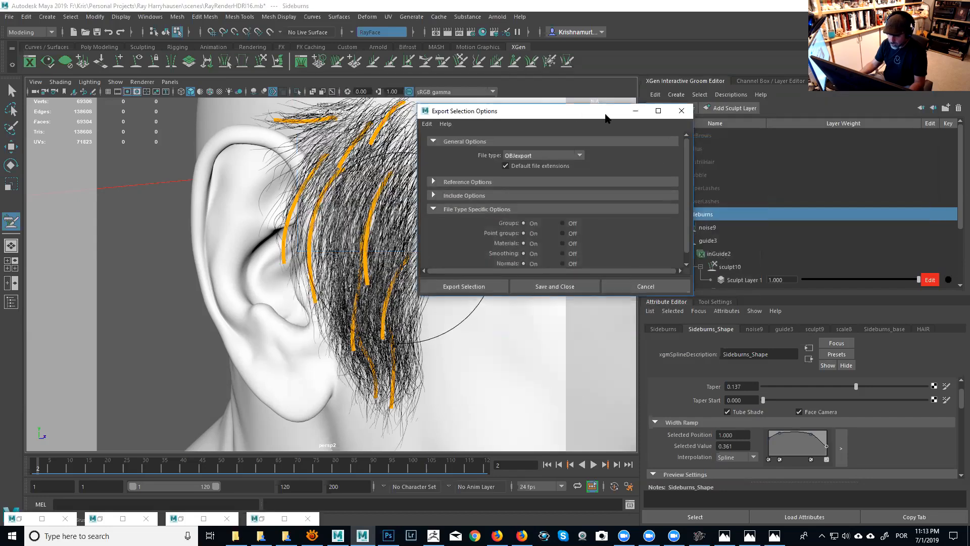
left_click_drag(656, 146, 695, 139)
mouse_move(454, 327)
right_mouse_down("alt")
mouse_move(434, 317)
mouse_move(441, 326)
right_mouse_up("alt")
left_click(261, 519)
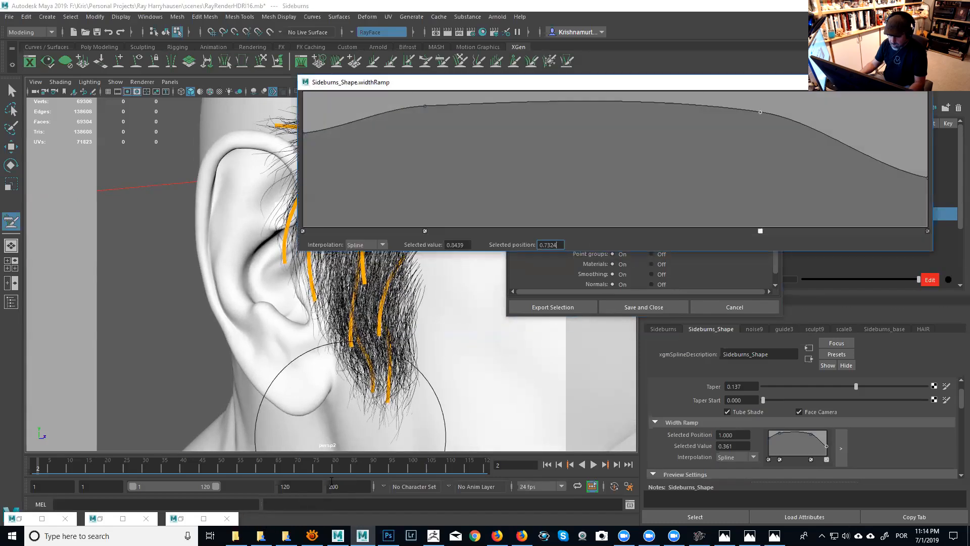
left_click(875, 82)
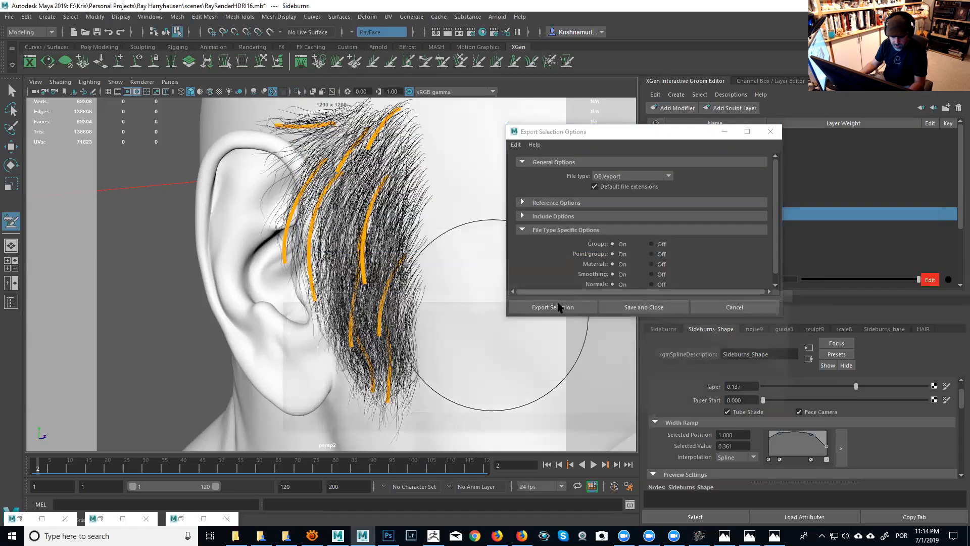
left_click(175, 519)
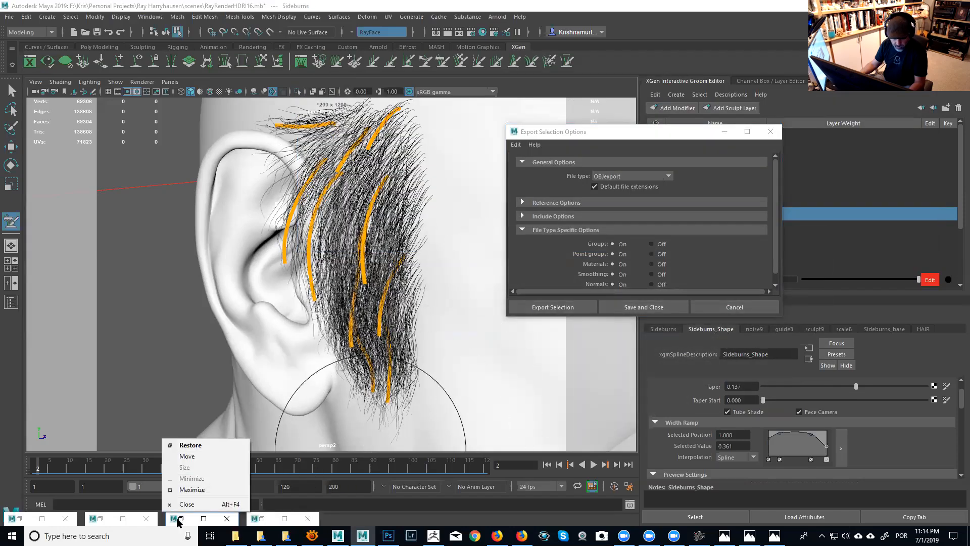
left_click(182, 519)
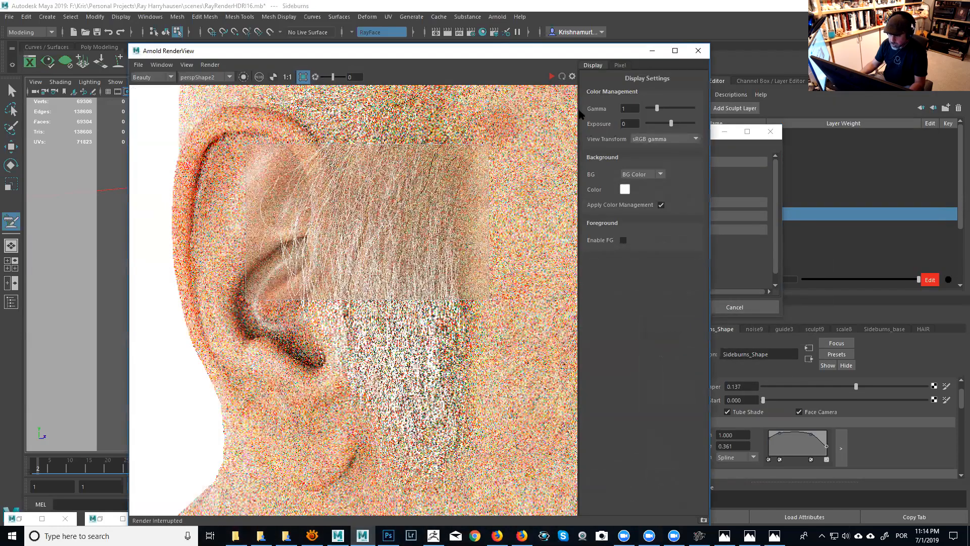
left_click(552, 77)
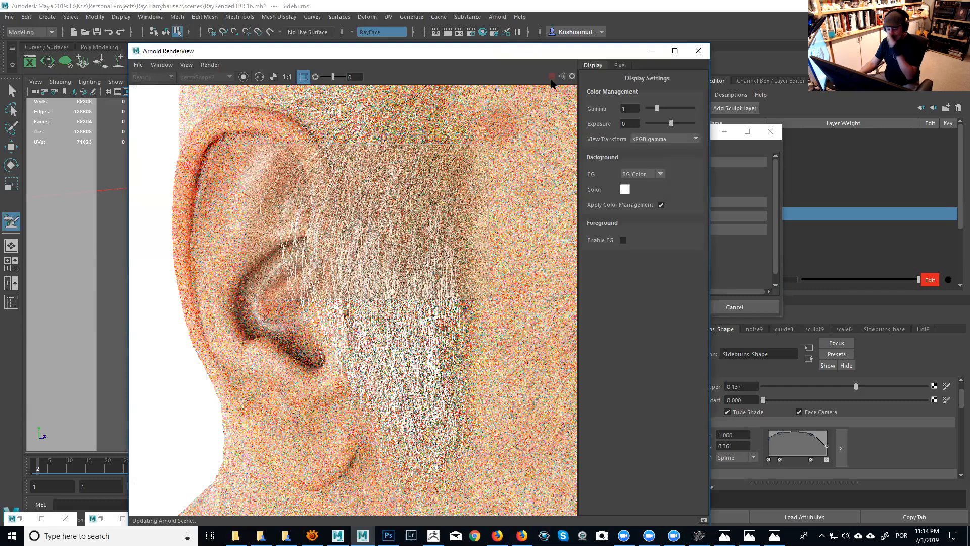
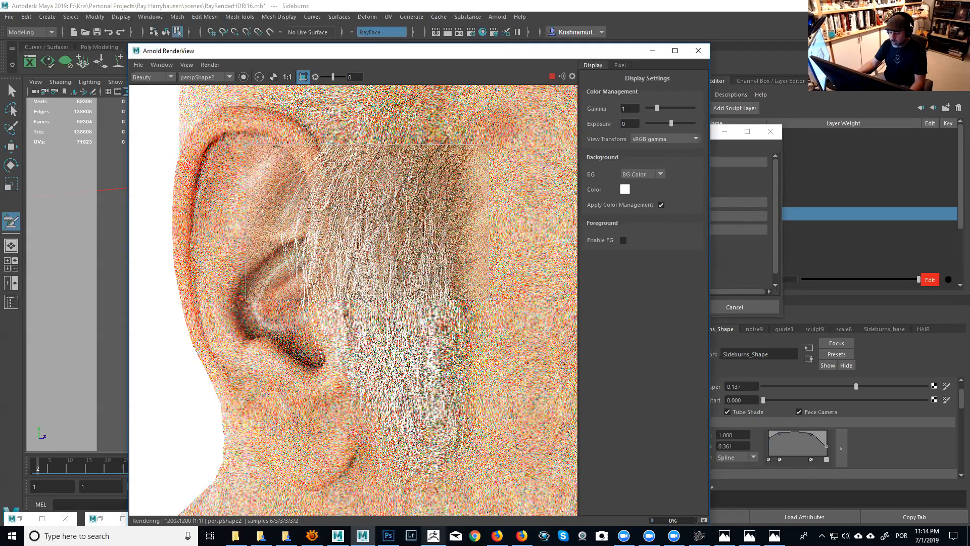
Step: Switch to ZBrush, inspect the RayHairMelanin20 map around the ear and face, and return to the Arnold render in Maya
left_click(433, 536)
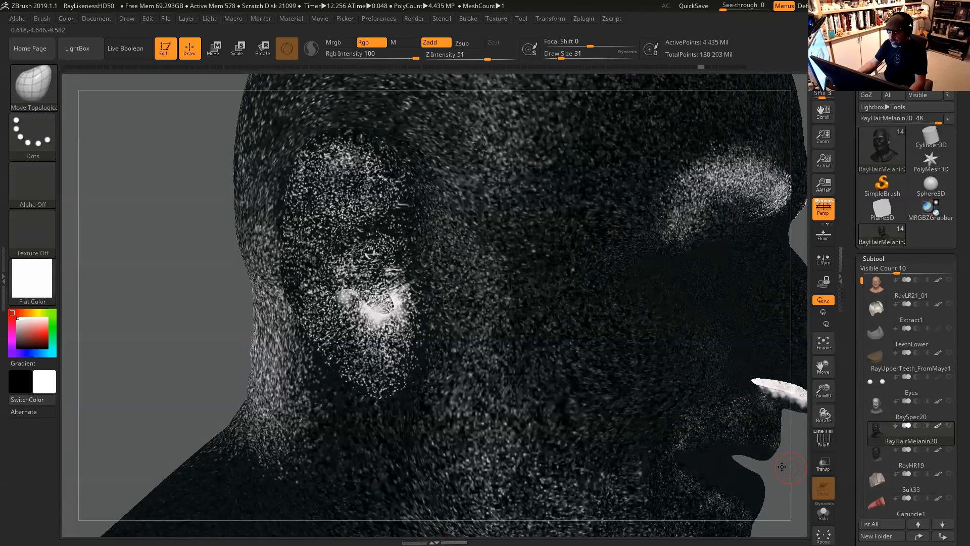
mouse_move(774, 456)
left_mouse_down()
mouse_move(703, 410)
mouse_move(680, 317)
left_mouse_up()
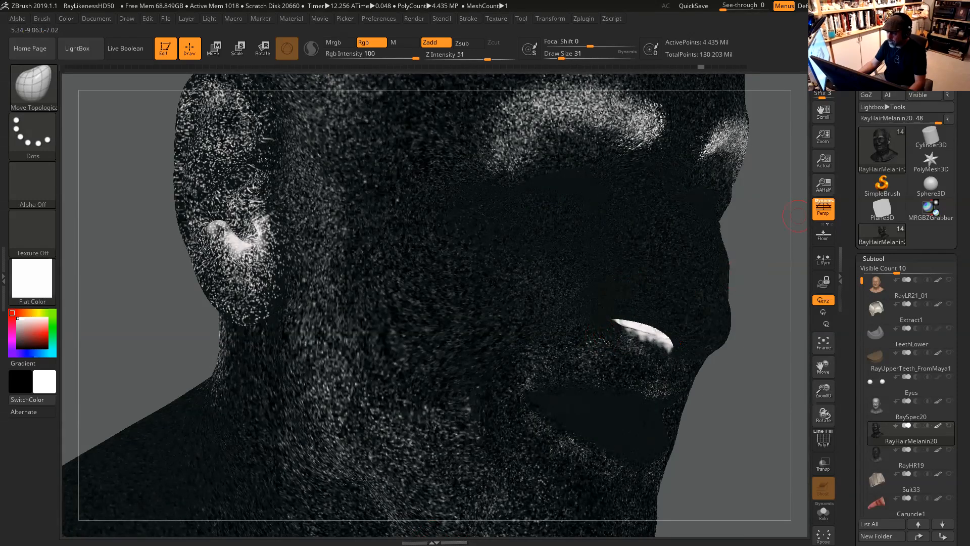
key("alt+Tab")
left_click(469, 290)
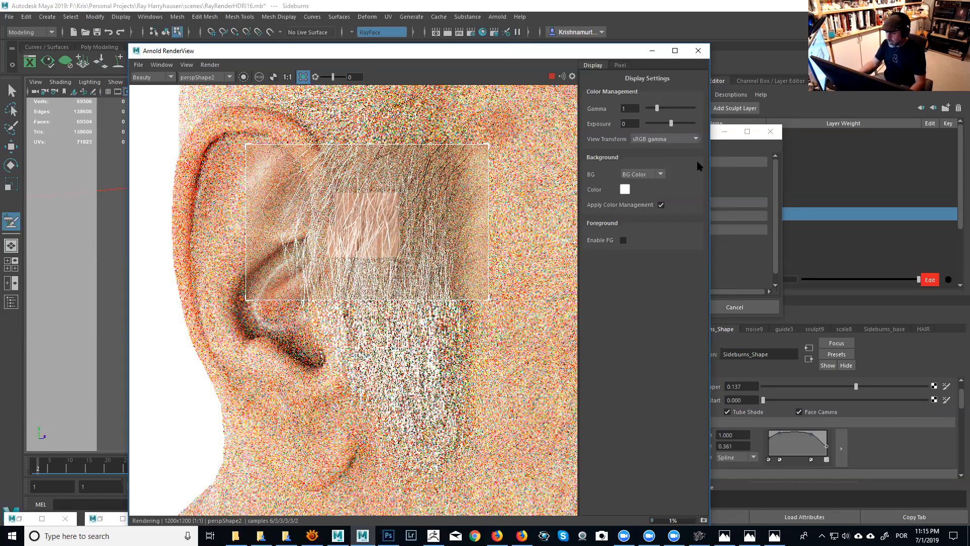
Step: Clear the export options window away, enlarge the HAIR material's attributes and open the texture connected to Melanin
left_click_drag(623, 56, 505, 48)
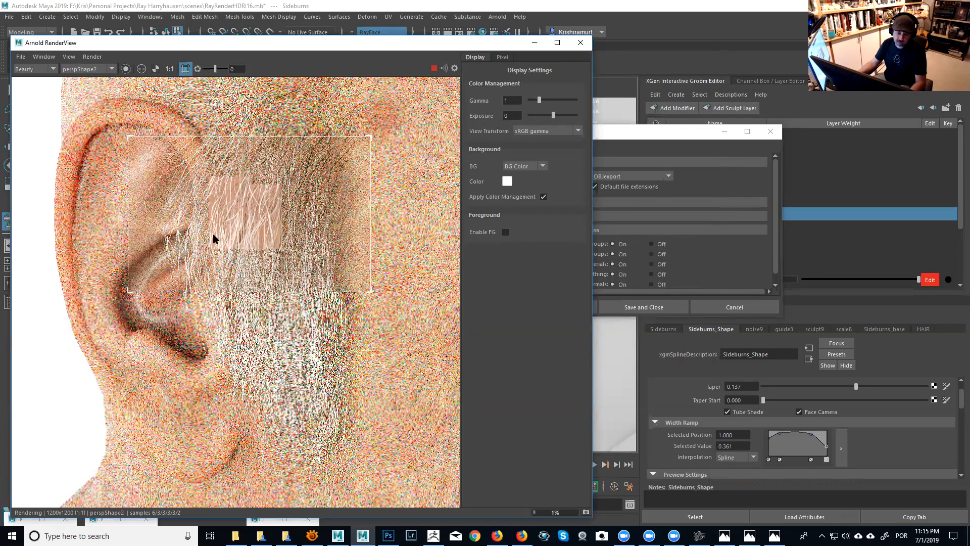
left_click(722, 134)
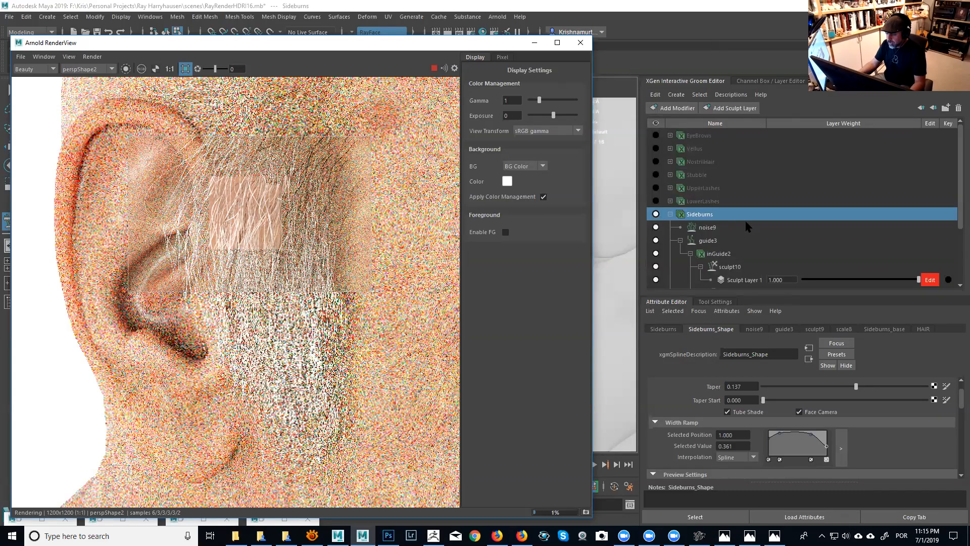
left_click(924, 330)
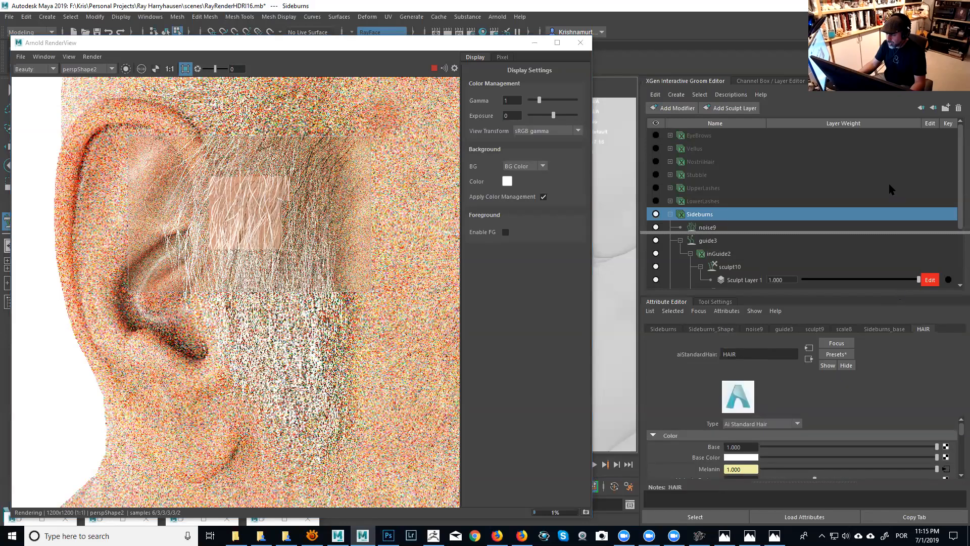
left_click_drag(872, 232, 872, 159)
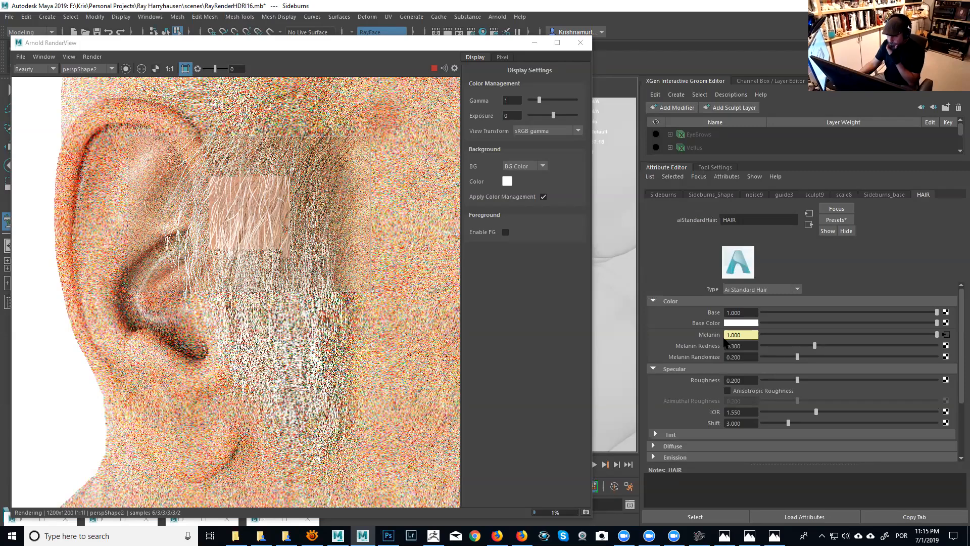
left_click(945, 335)
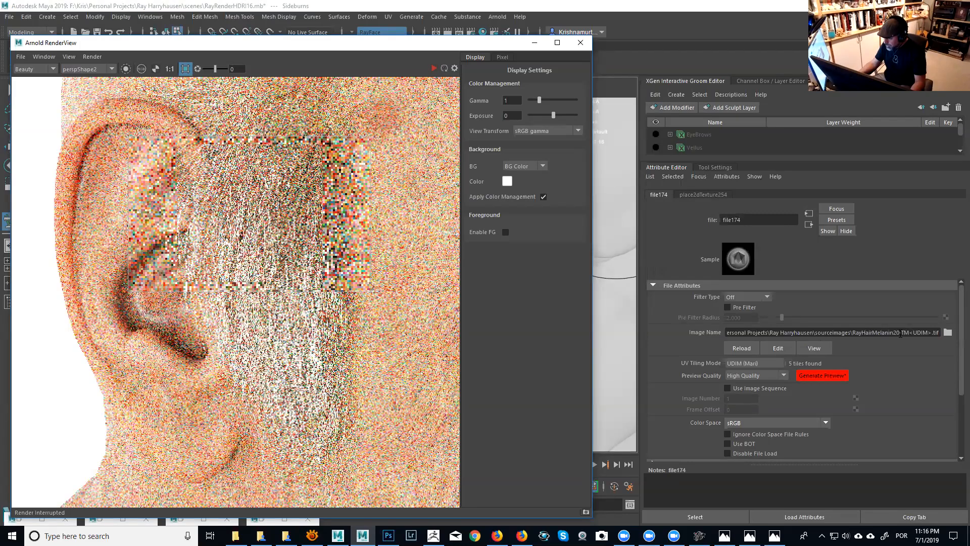
Step: Expand the melanin texture's Color Balance settings and select its Exposure value
left_click_drag(897, 333, 878, 333)
left_click_drag(959, 363, 959, 397)
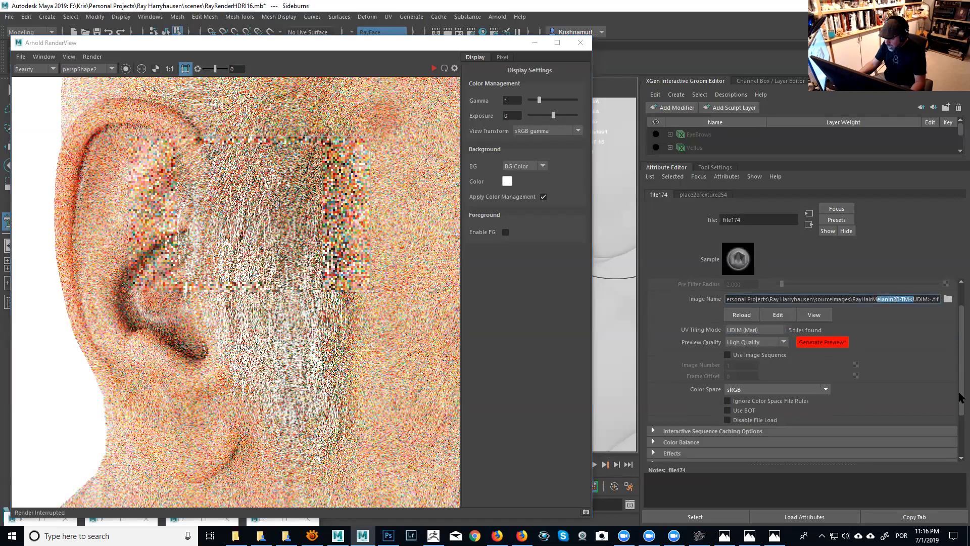
scroll(947, 406, "down", 3)
left_click(695, 378)
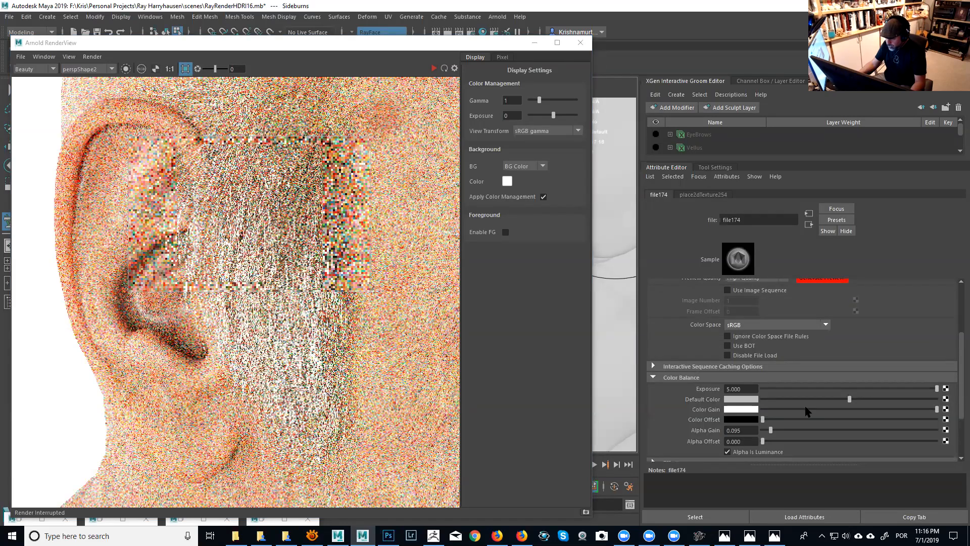
left_click(738, 389)
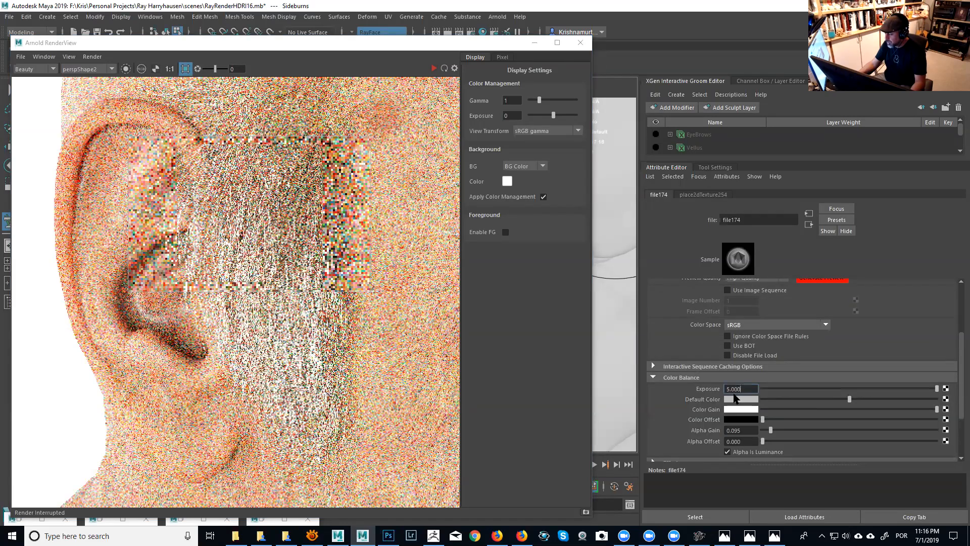
double_click(739, 393)
Step: Check the painted RayHairMelanin20 map in ZBrush once more, return to Maya and restart the Arnold render
left_click(434, 535)
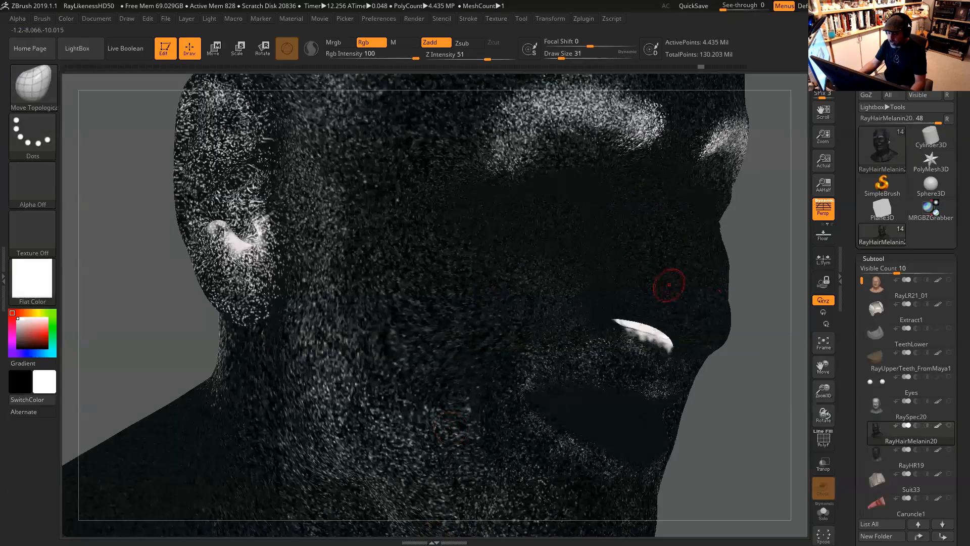
left_click(942, 6)
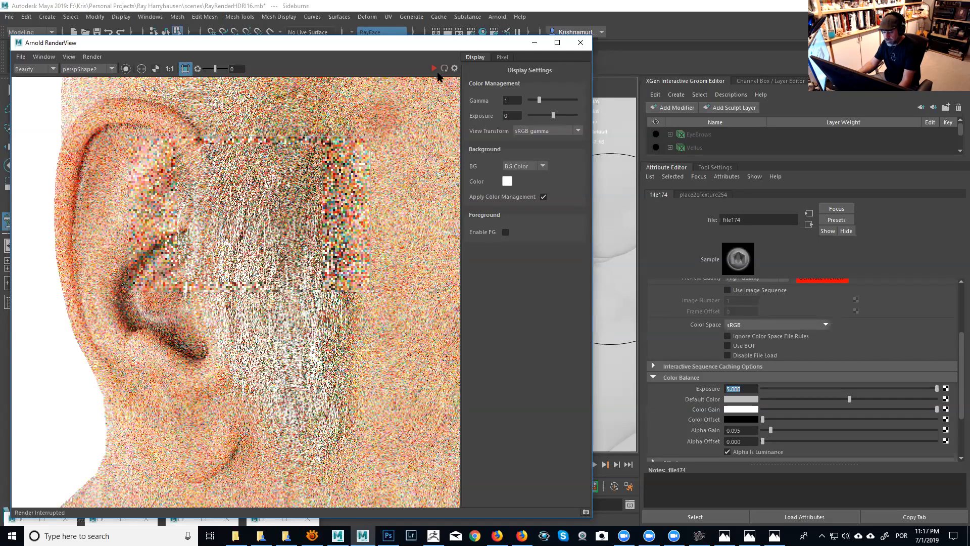
left_click(433, 70)
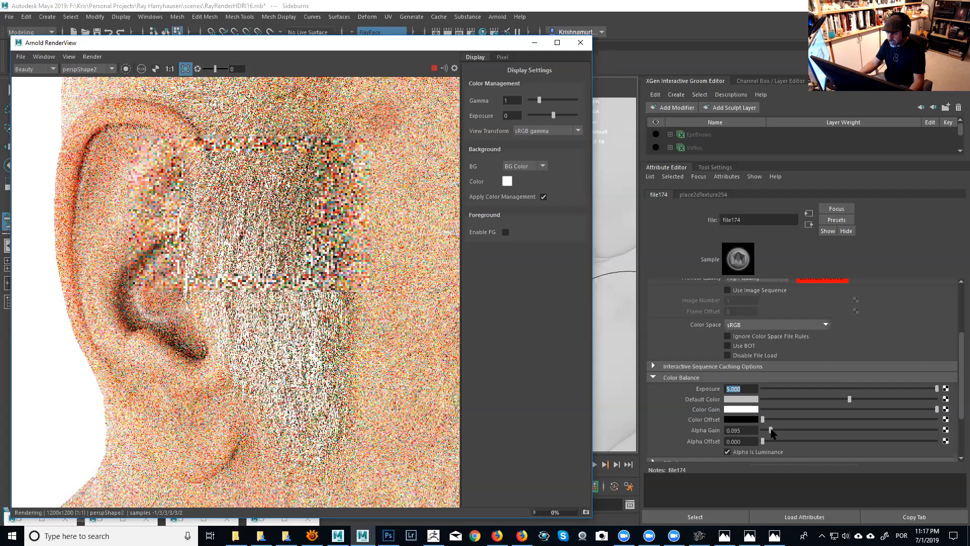
Step: Try Alpha Gain values of 1.026, 0.052 and 0.770 on the melanin texture in the live render
left_click_drag(770, 430, 852, 430)
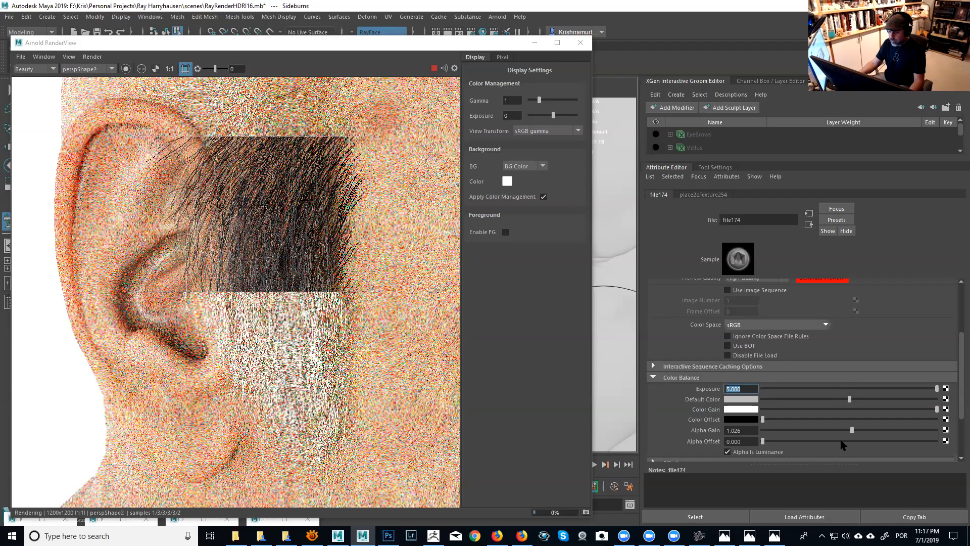
left_click_drag(852, 430, 767, 430)
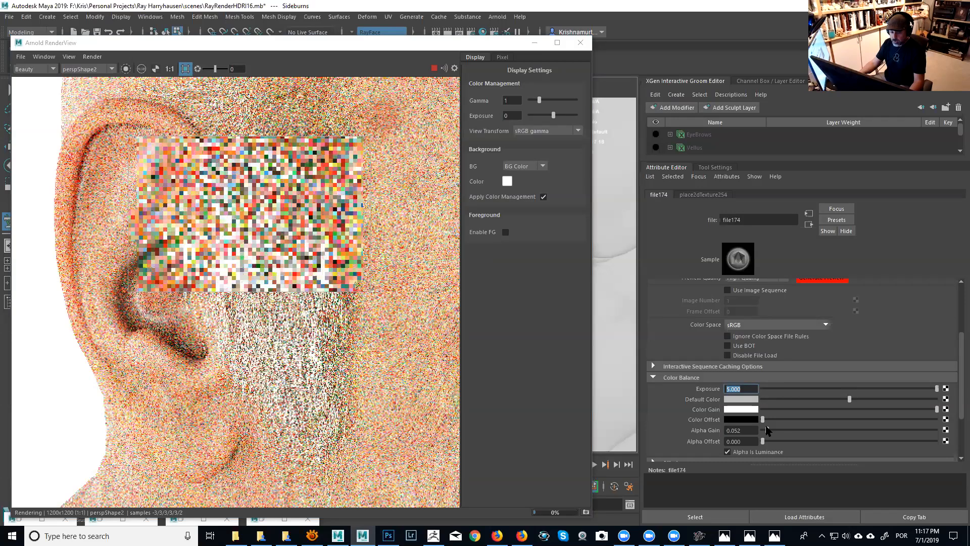
left_click_drag(766, 430, 831, 434)
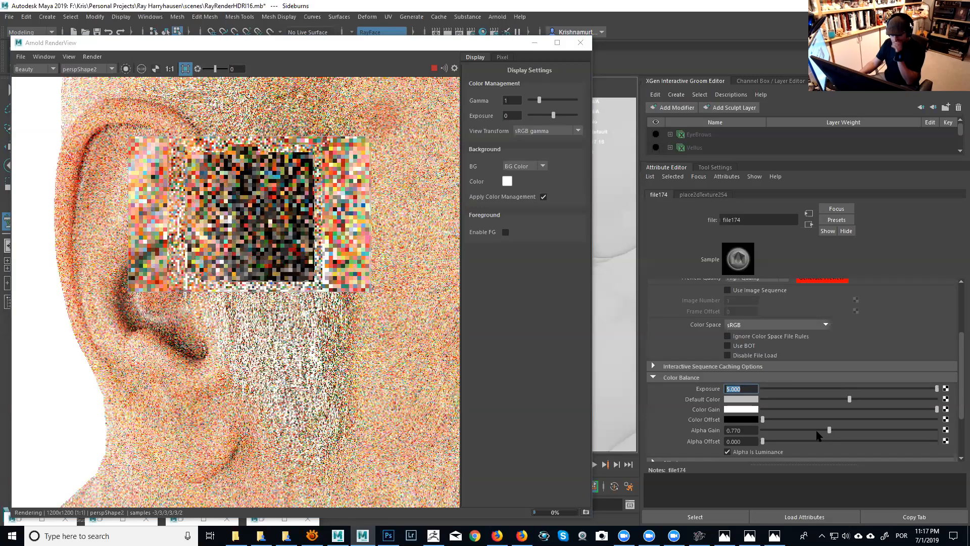
mouse_move(769, 444)
left_mouse_down()
mouse_move(831, 448)
mouse_move(775, 428)
mouse_move(753, 432)
mouse_move(829, 432)
mouse_move(755, 441)
left_mouse_up()
Step: Test lower Alpha Gain values of 0.181, 0.146, 0, 0.163 and 0.099 on the melanin texture
left_click_drag(831, 430, 779, 431)
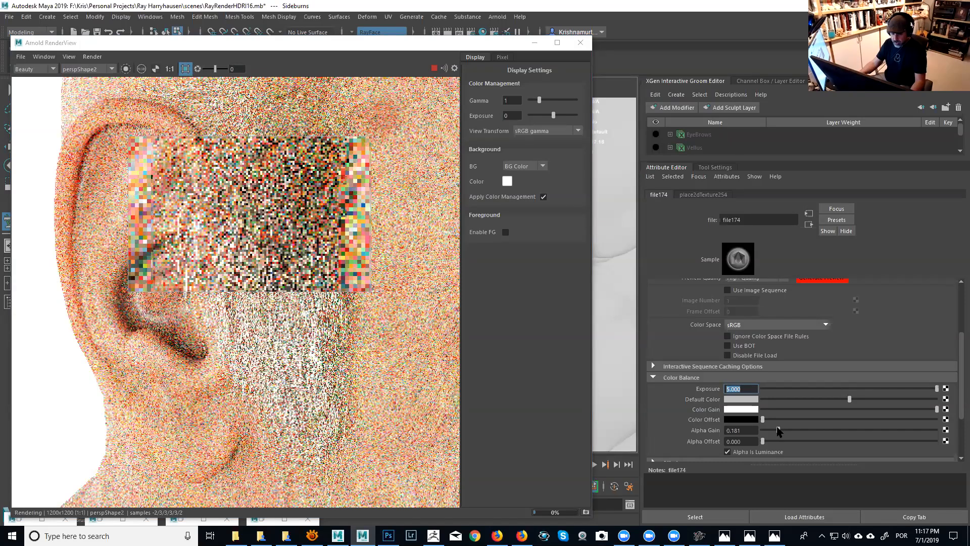
mouse_move(778, 431)
left_mouse_down()
mouse_move(766, 432)
mouse_move(775, 433)
left_mouse_up()
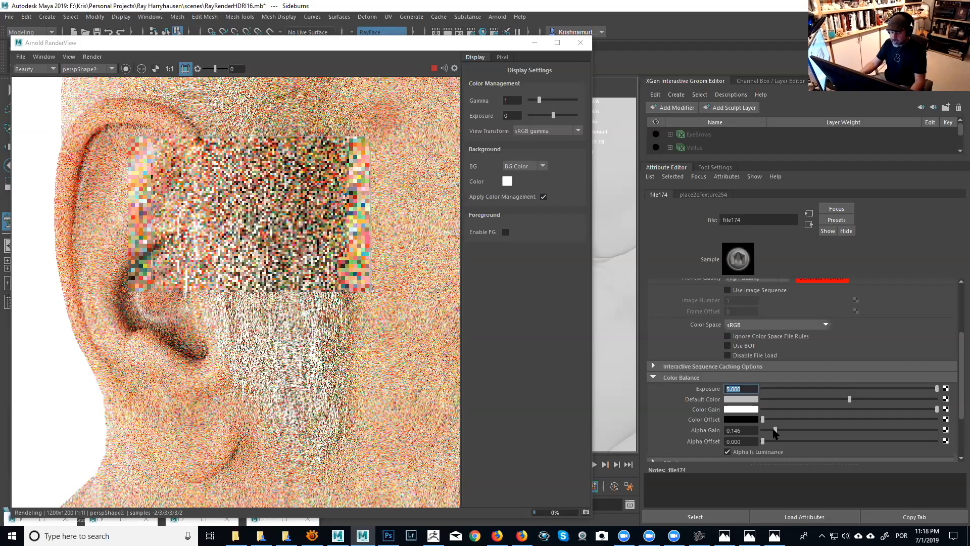
left_click_drag(777, 433, 758, 433)
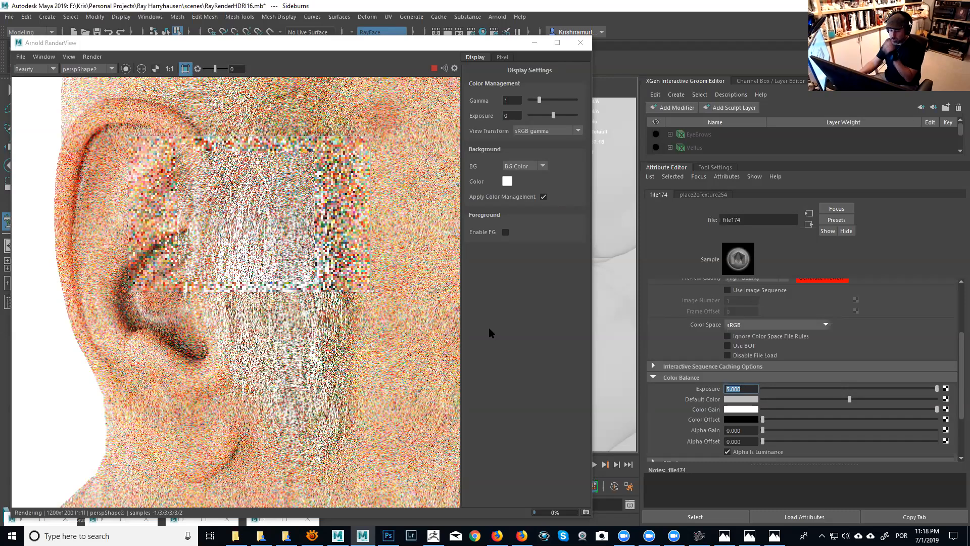
left_click_drag(763, 431, 777, 433)
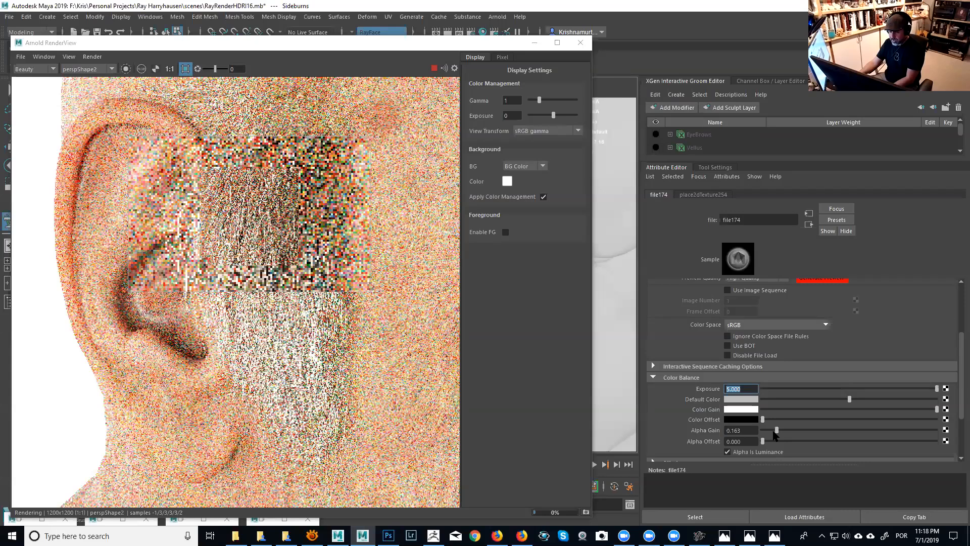
left_click_drag(772, 432, 772, 432)
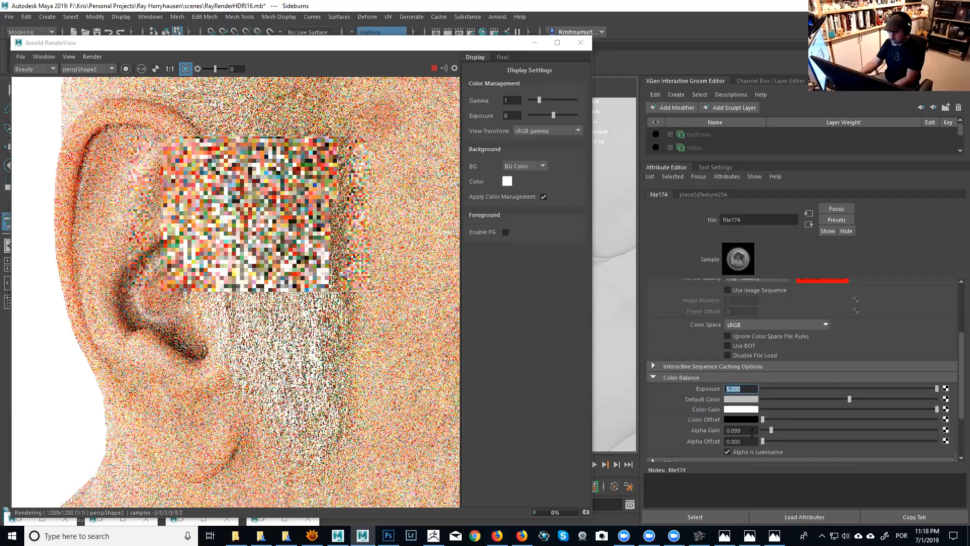
Step: Set the melanin texture's Alpha Gain to 0.1
double_click(752, 430)
type("0.1")
key("Return")
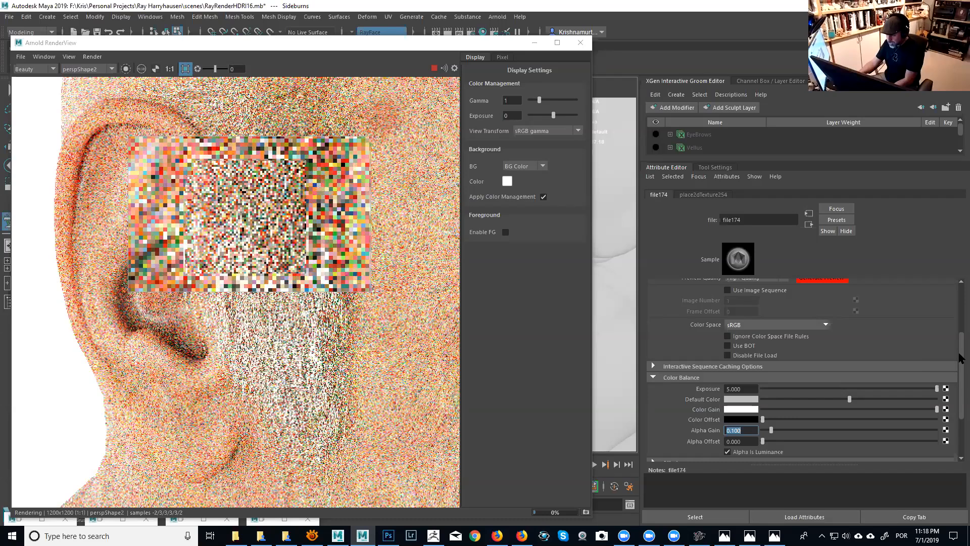
scroll(960, 357, "down", 3)
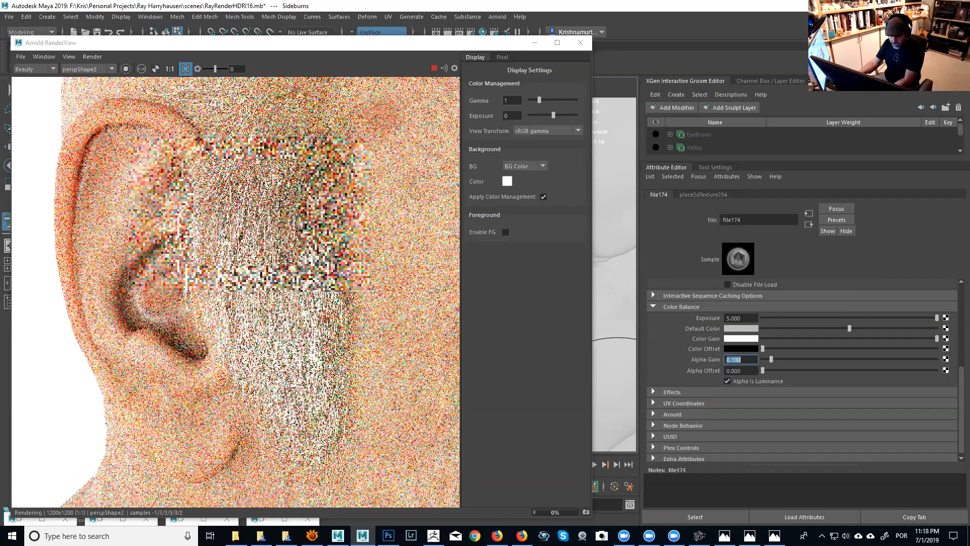
Step: Switch to ZBrush, rotate the head to a profile view to examine its melanin map, and return to the Maya render
key("alt+Tab")
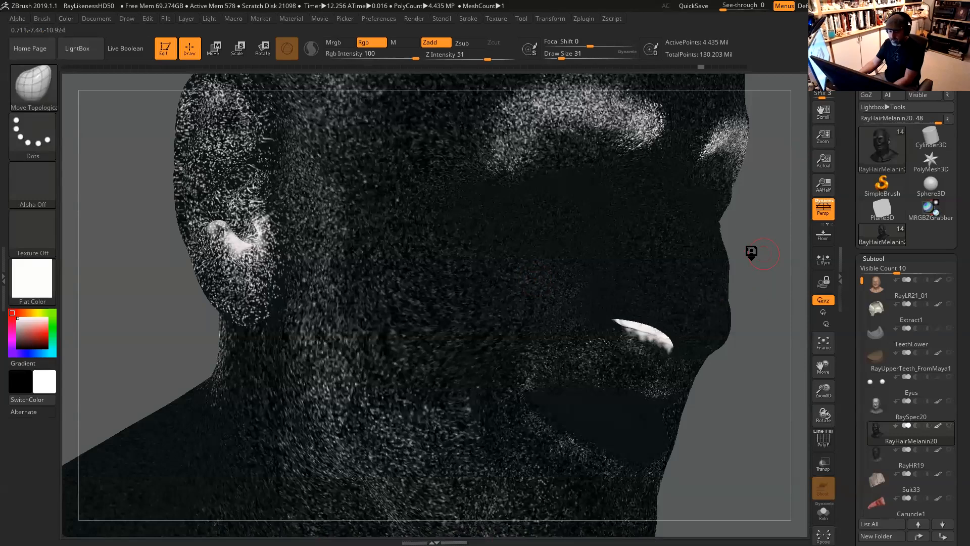
left_click_drag(756, 250, 454, 229)
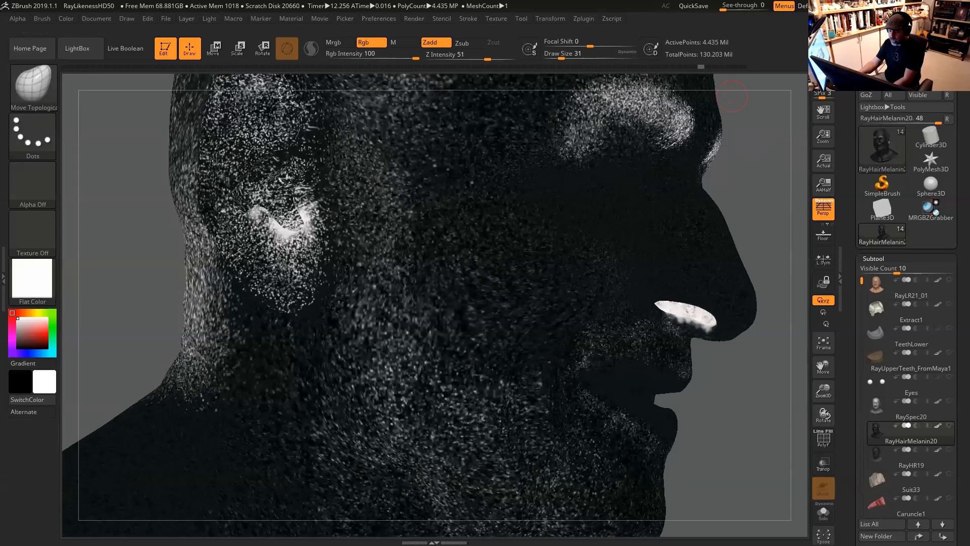
key("alt+Tab")
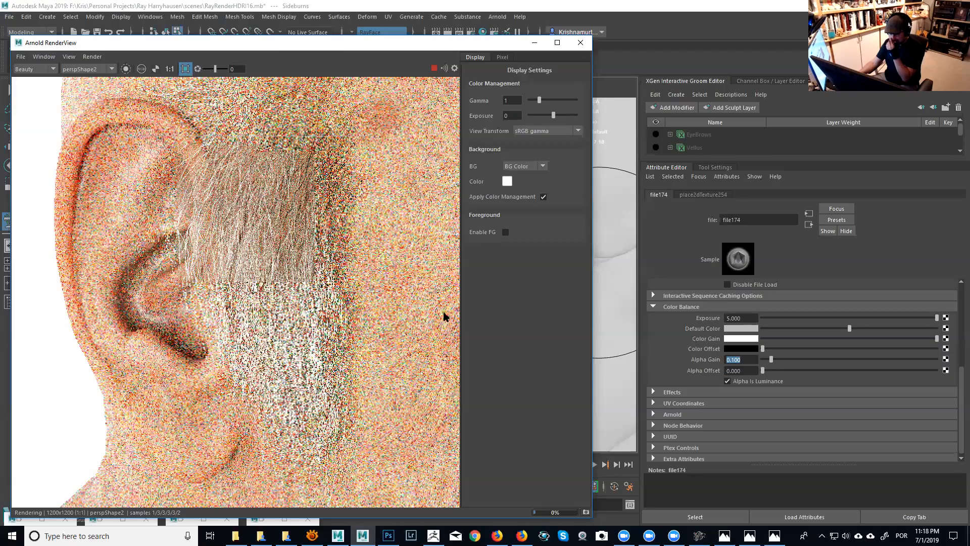
Step: Test the melanin texture at Exposure 0 with Alpha Gain values of 0.816, 0.974 and 1 in the live render
left_click(746, 318)
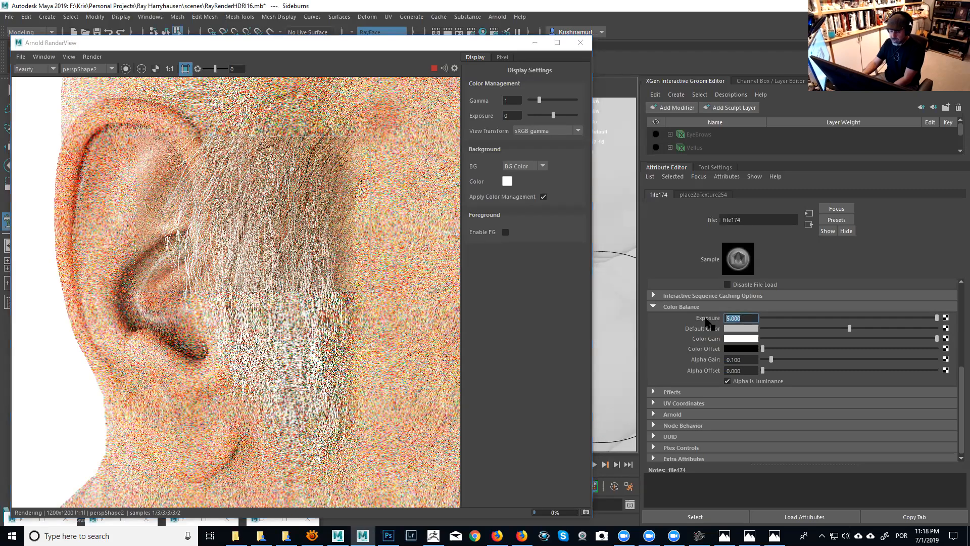
type("0")
key("Return")
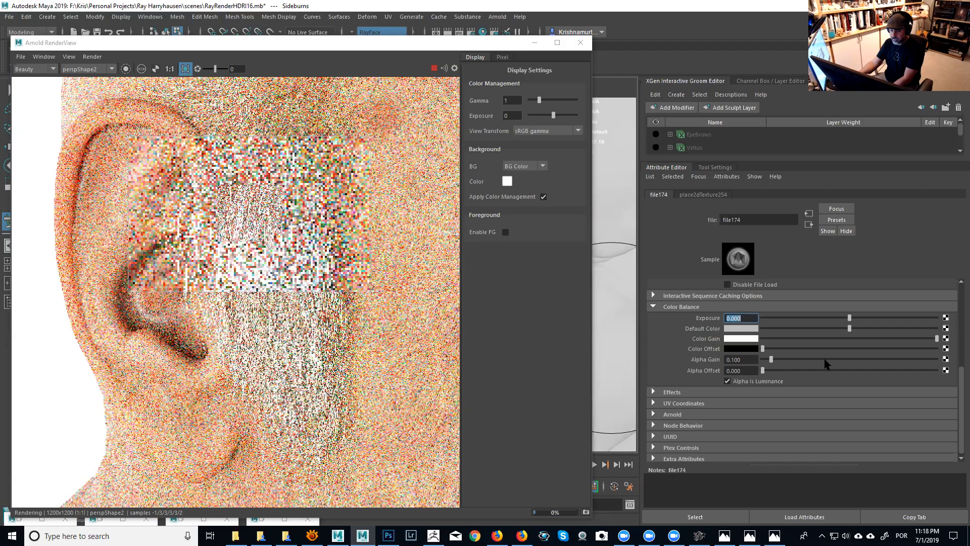
left_click_drag(825, 359, 833, 360)
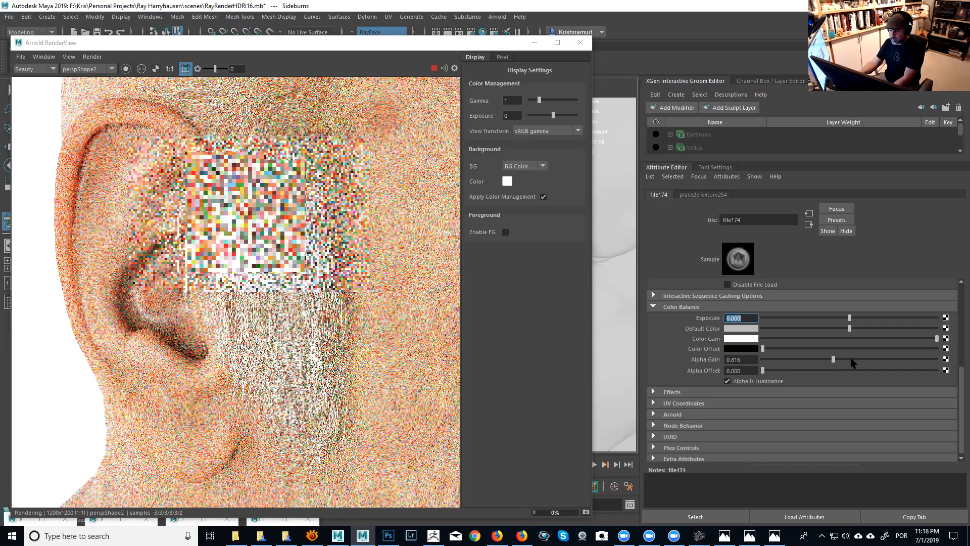
left_click(852, 359)
left_click_drag(847, 361, 831, 362)
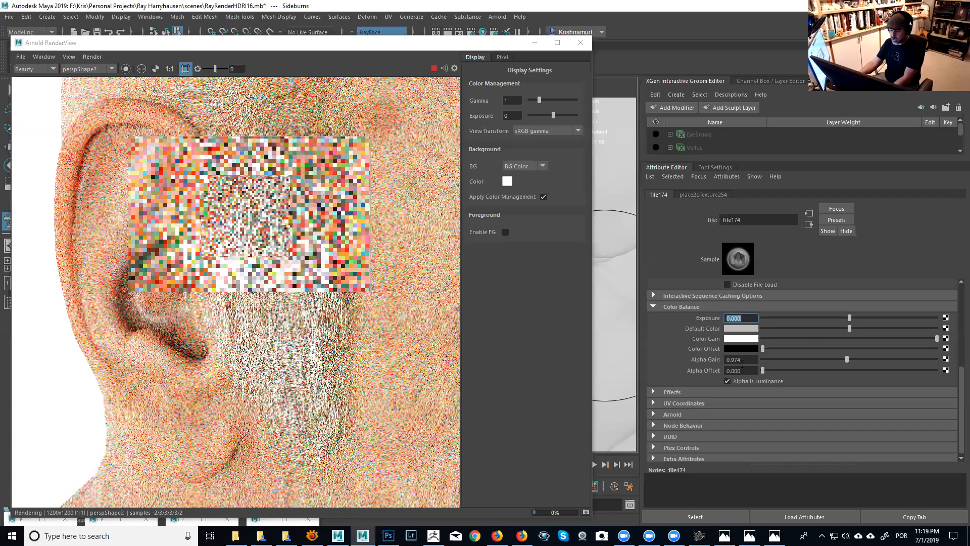
left_click_drag(742, 364, 698, 366)
type("1")
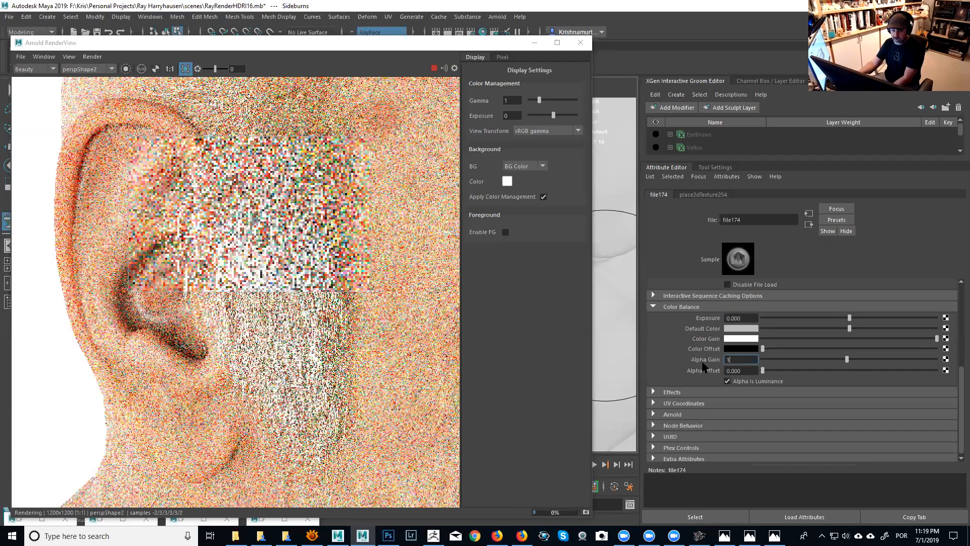
key("Return")
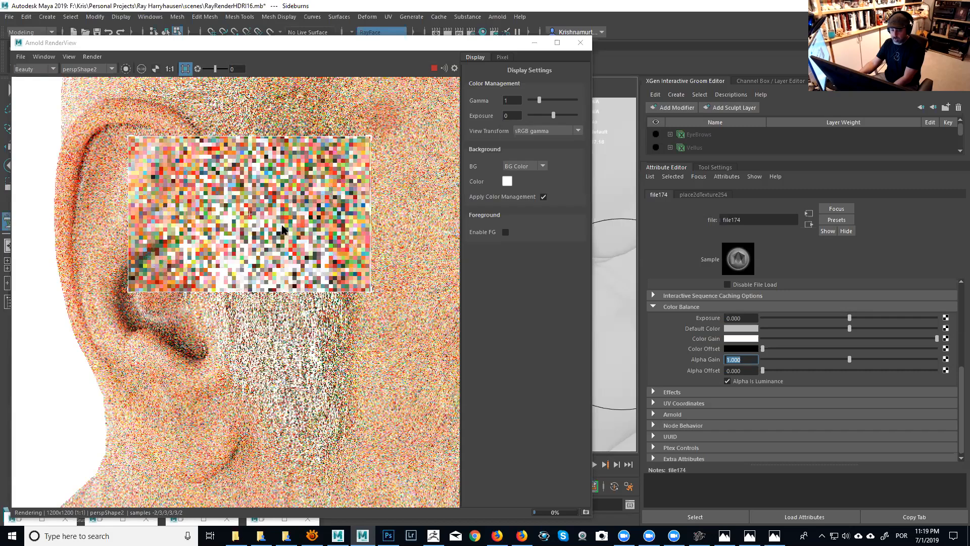
Step: Restore the melanin texture's Exposure to 5, try Alpha Gain values of 0.192 and 0.122, and set Alpha Gain to 0.1
left_click_drag(894, 318, 955, 326)
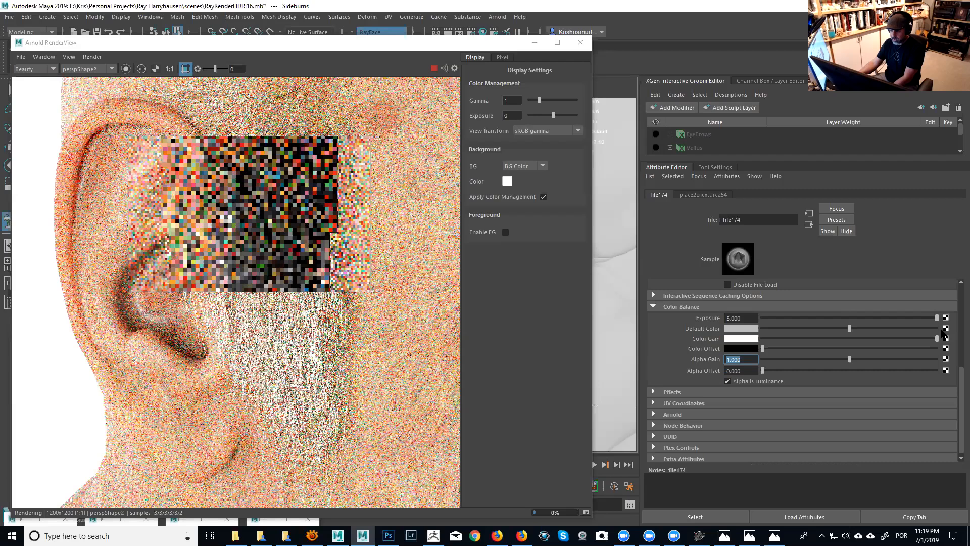
left_click_drag(827, 360, 779, 361)
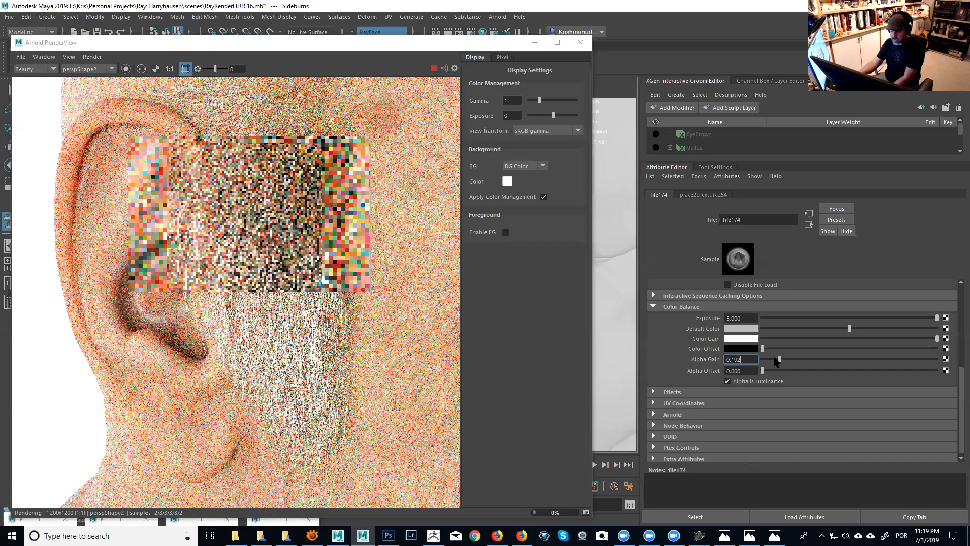
left_click_drag(779, 360, 773, 359)
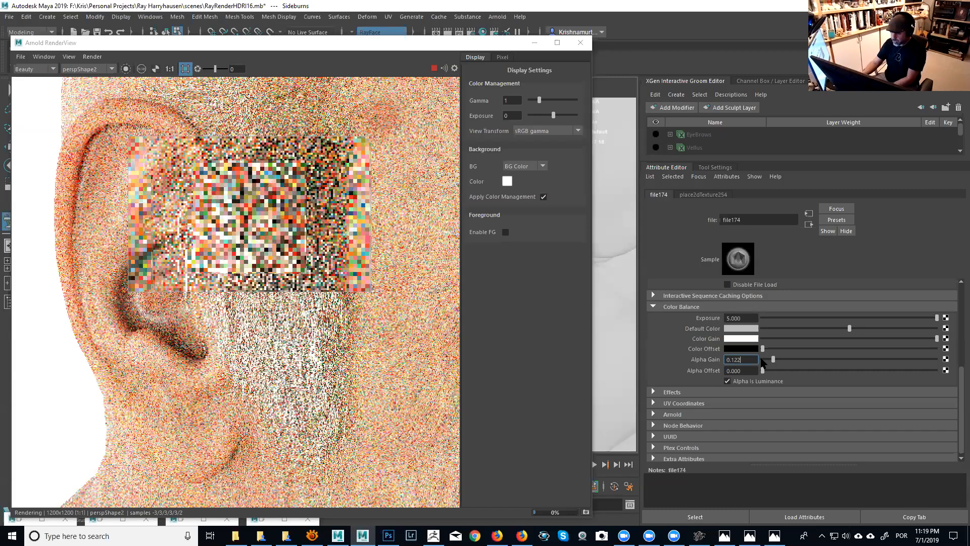
key("BackSpace")
key("BackSpace")
type("0")
key("Return")
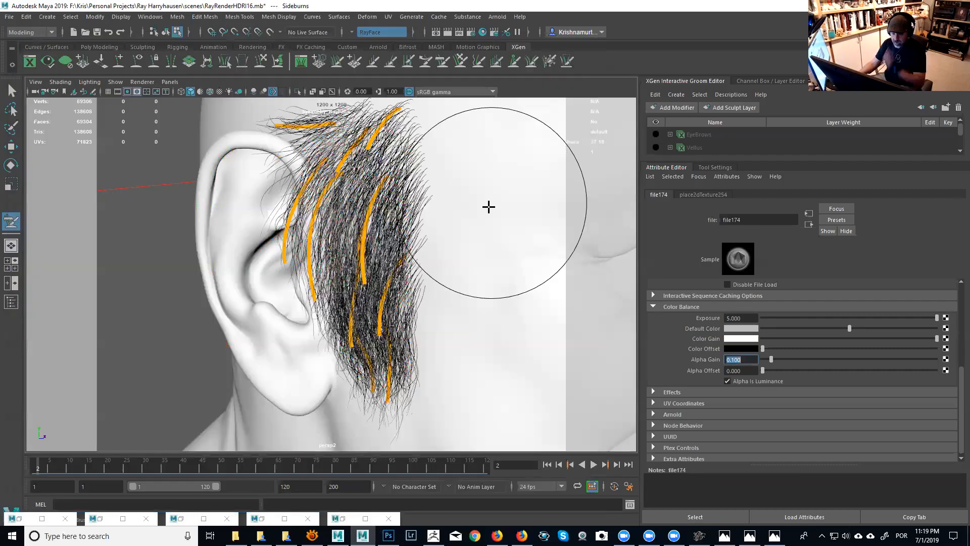
Step: Minimise the render view and review the Sideburns description's HAIR material, primitive attributes and width ramp curve
left_click(534, 42)
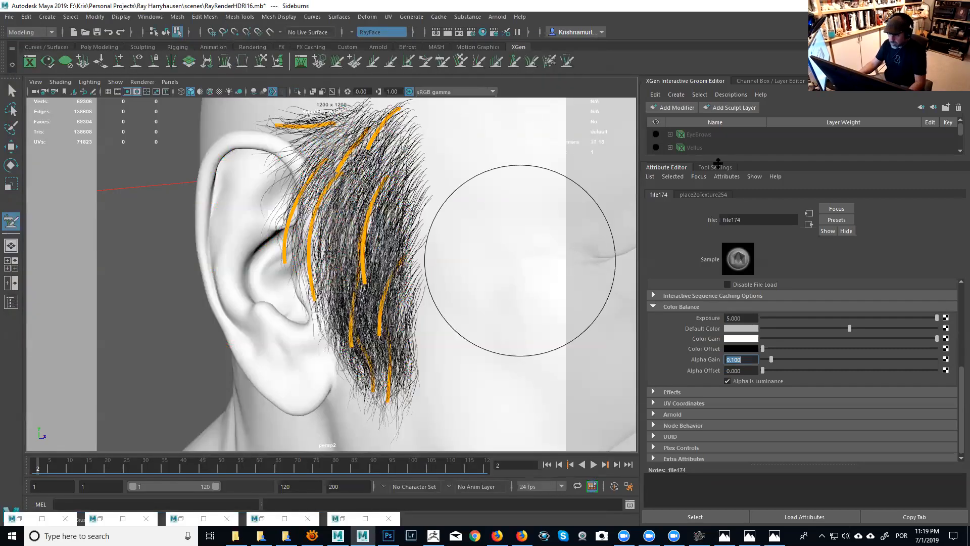
left_click_drag(734, 163, 753, 293)
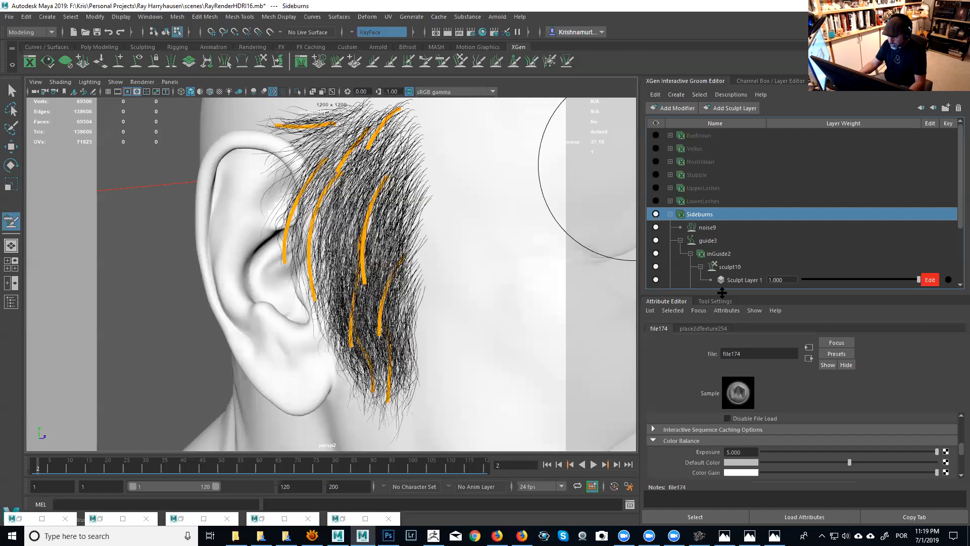
left_click_drag(722, 292, 716, 247)
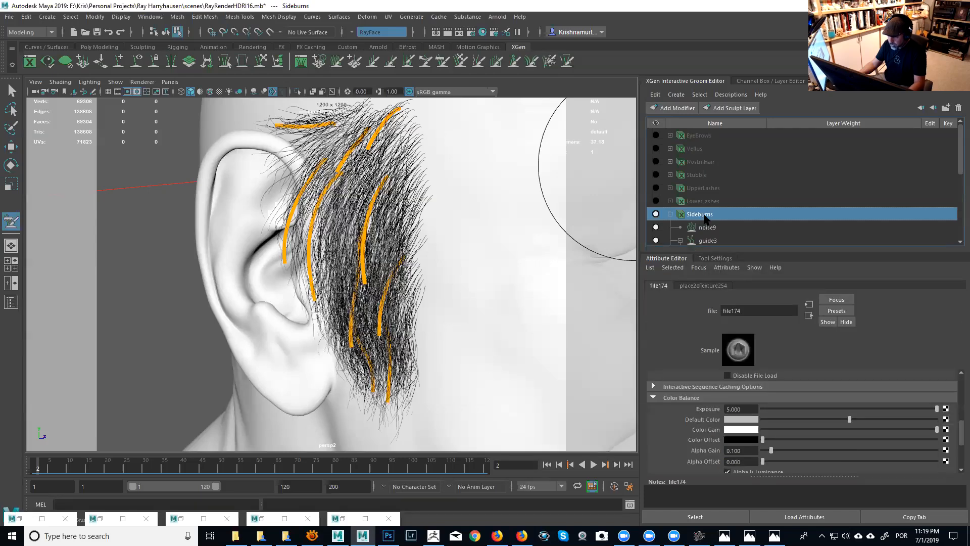
scroll(960, 432, "up", 5)
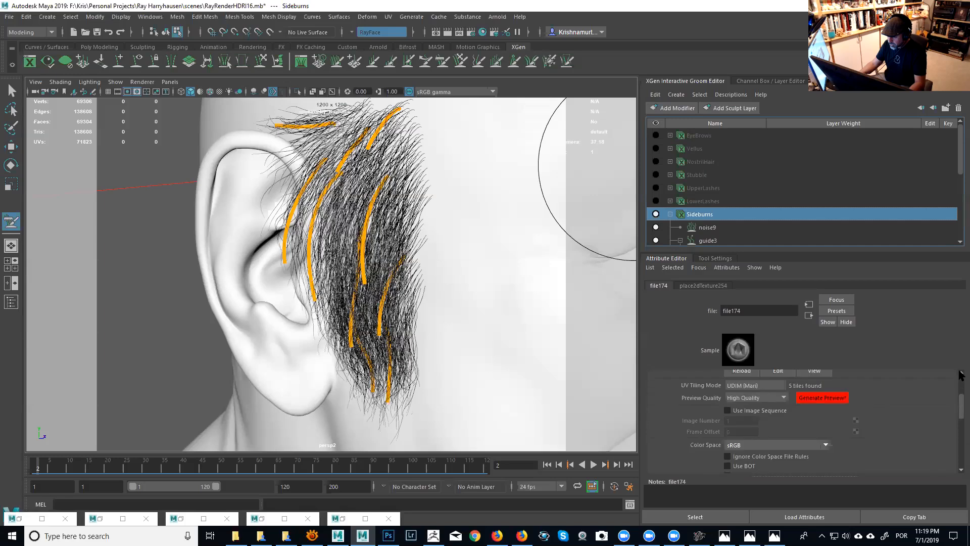
left_click(809, 315)
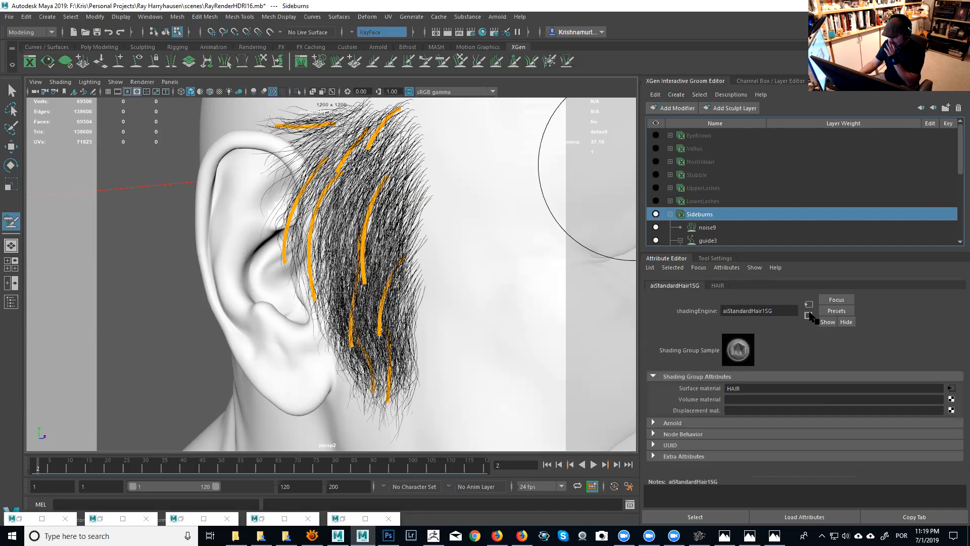
left_click(700, 212)
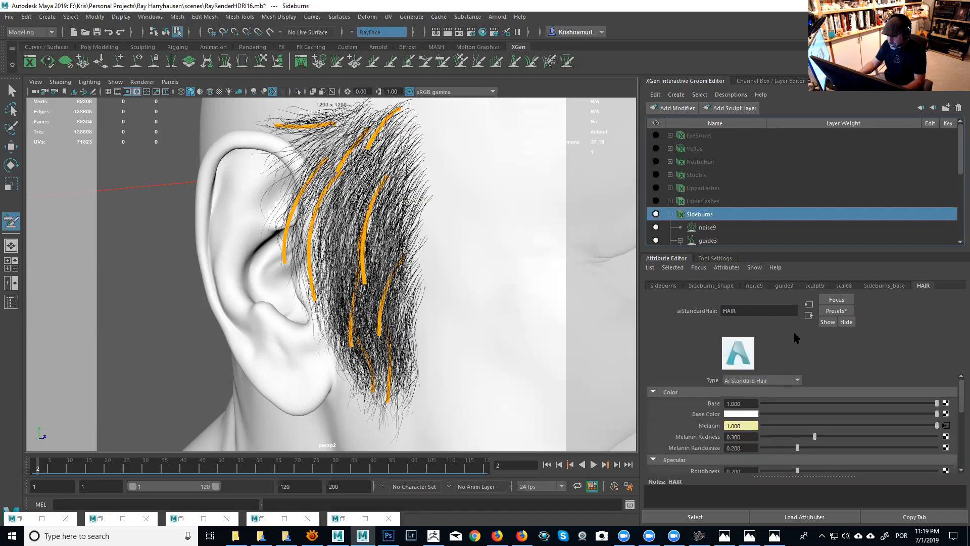
left_click(724, 288)
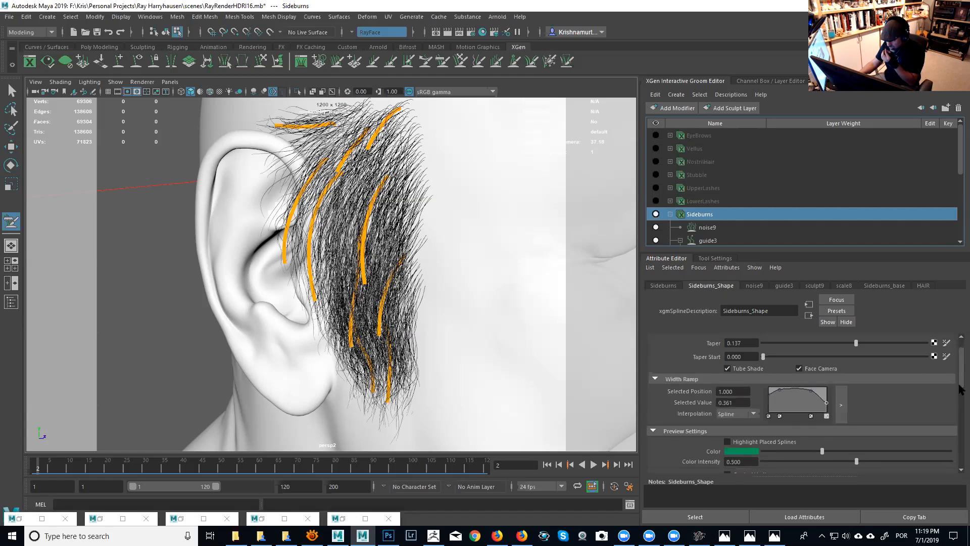
scroll(861, 357, "up", 1)
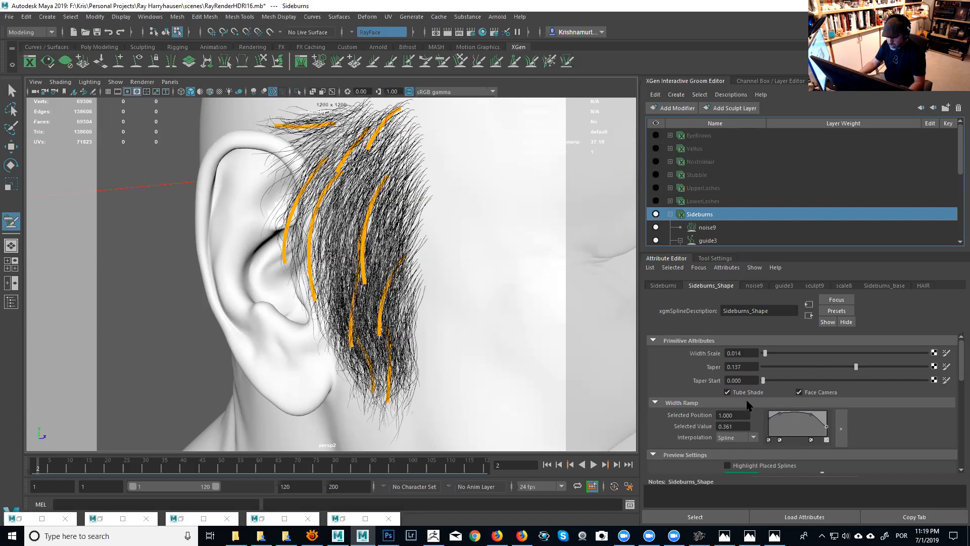
left_click(840, 429)
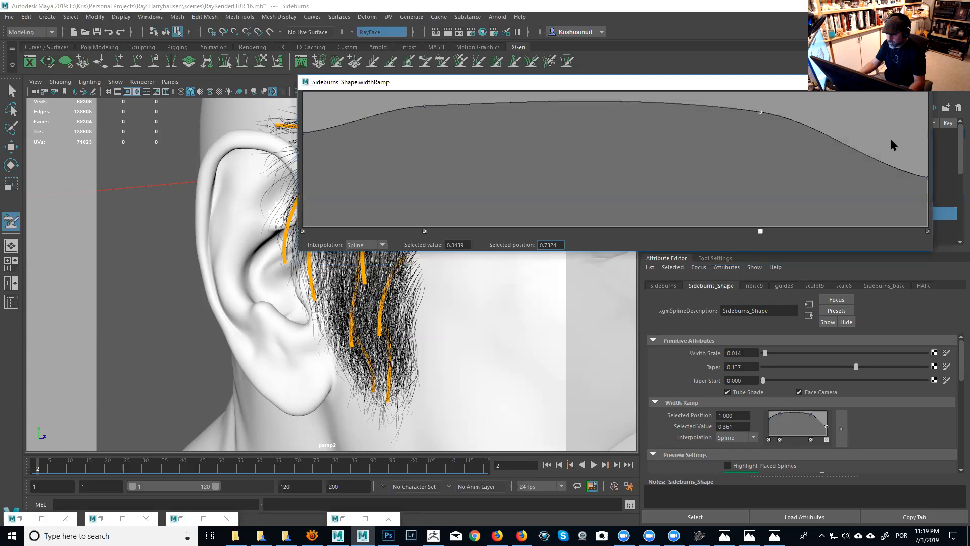
left_click(874, 82)
Step: Collapse the Sideburns hierarchy so the groom editor lists only the hair descriptions
right_click_drag(578, 245, 366, 268, "alt")
left_click_drag(366, 268, 298, 269, "alt")
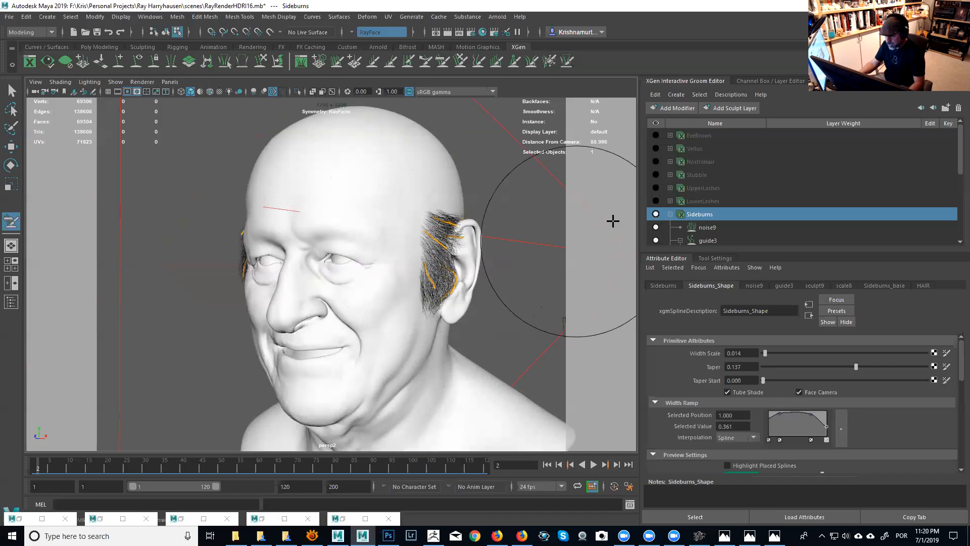
left_click_drag(750, 251, 750, 287)
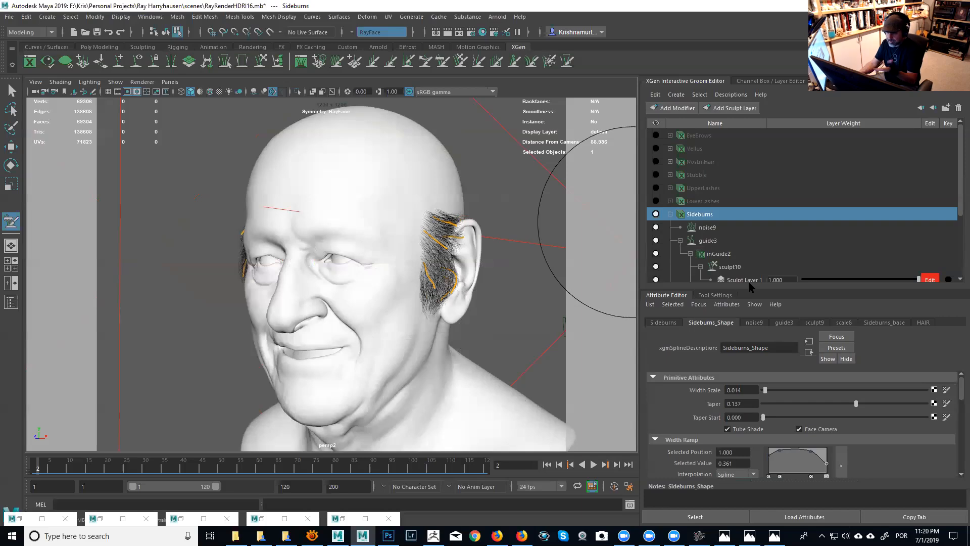
left_click(671, 214)
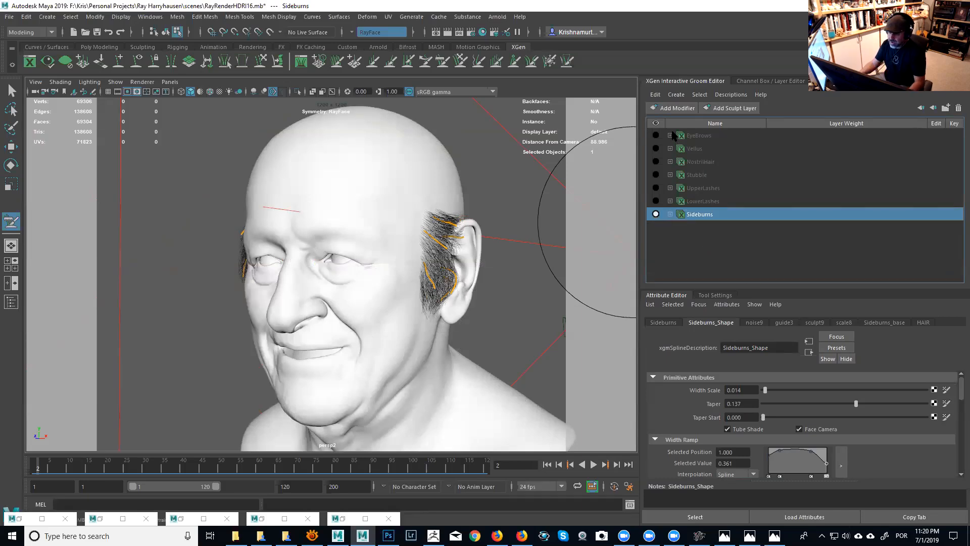
left_click_drag(459, 298, 329, 279, "alt")
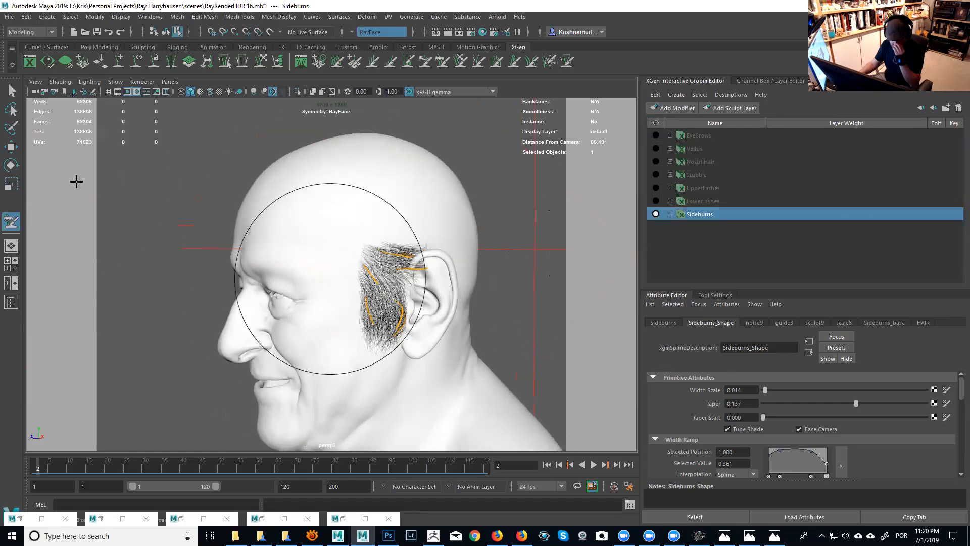
Step: Leave the grooming brush, switch to face selection on the RayFace head mesh, and clear its selected faces
left_click(12, 90)
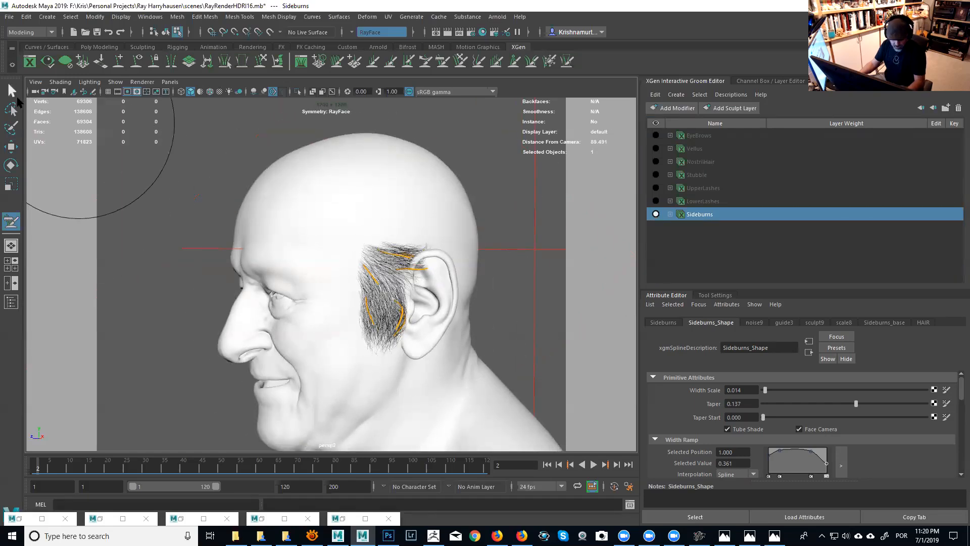
left_click(293, 155)
left_click_drag(336, 175, 281, 159, "alt")
key("f")
scroll(400, 301, "down", 5)
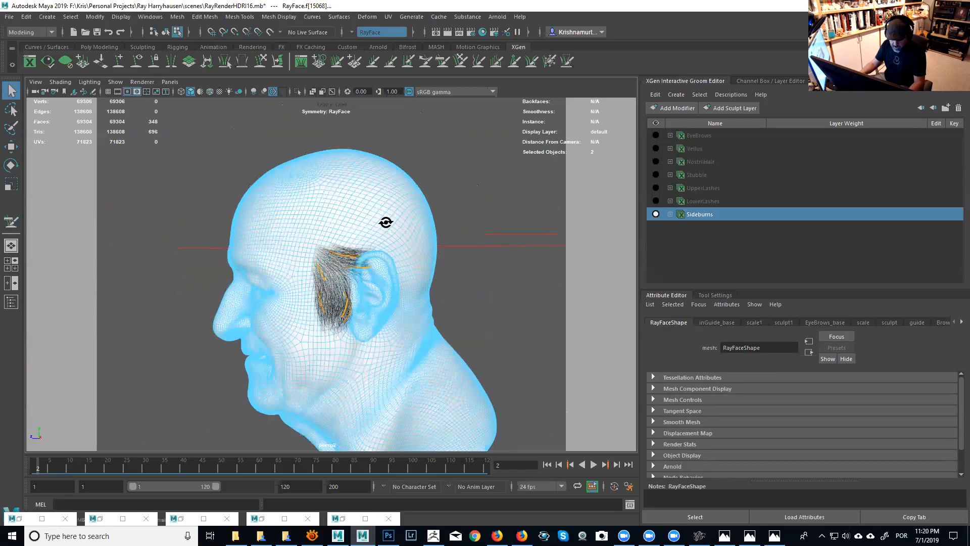
left_click_drag(357, 223, 428, 210, "alt")
left_click_drag(513, 128, 207, 404)
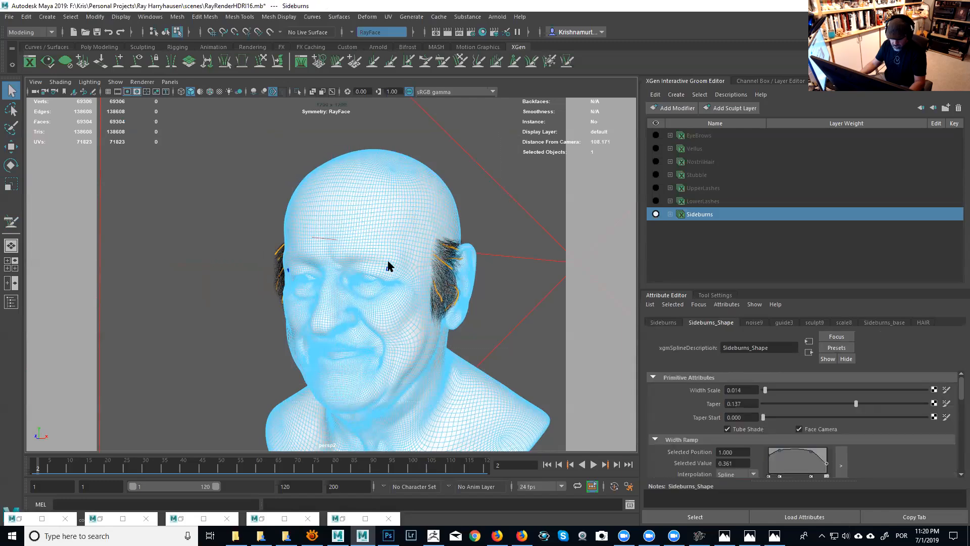
Step: Activate the Paint Selection tool for the head mesh's faces around the sideburn and ear
left_click_drag(388, 262, 318, 281, "alt")
right_click_drag(319, 281, 384, 324, "alt")
left_click_drag(384, 323, 425, 301, "alt")
right_click_drag(424, 301, 397, 250, "alt")
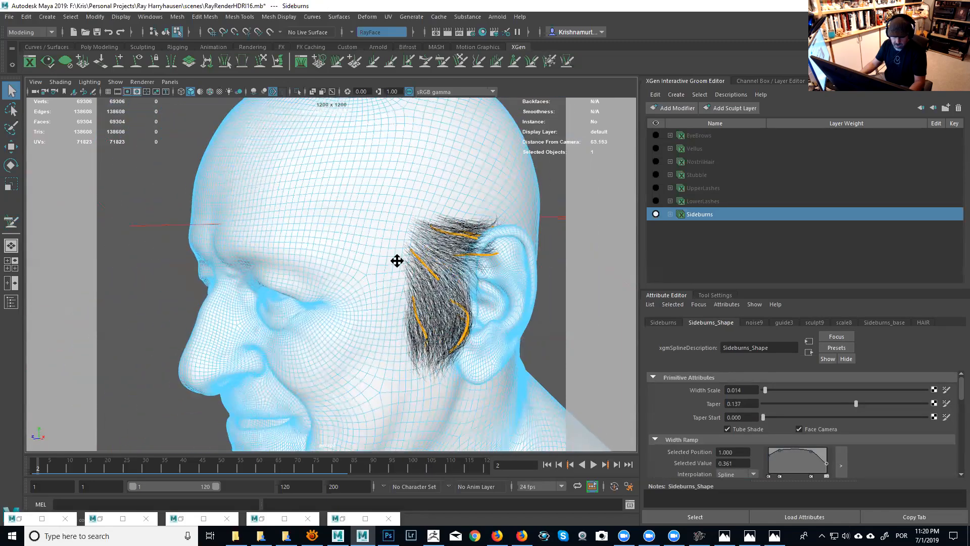
middle_click_drag(397, 251, 397, 268, "alt")
left_click(12, 128)
mouse_move(498, 217)
left_mouse_down("alt")
mouse_move(437, 219)
mouse_move(454, 232)
left_mouse_up("alt")
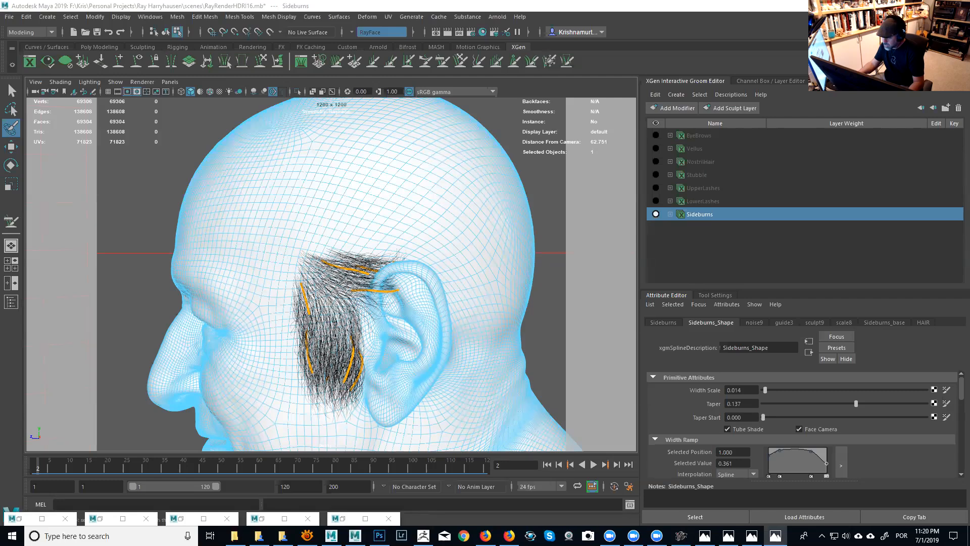
Step: Switch to Photos, find the side-profile reference photo, examine the hairline around the ear, and return to Maya
key("Right")
key("Right")
key("Right")
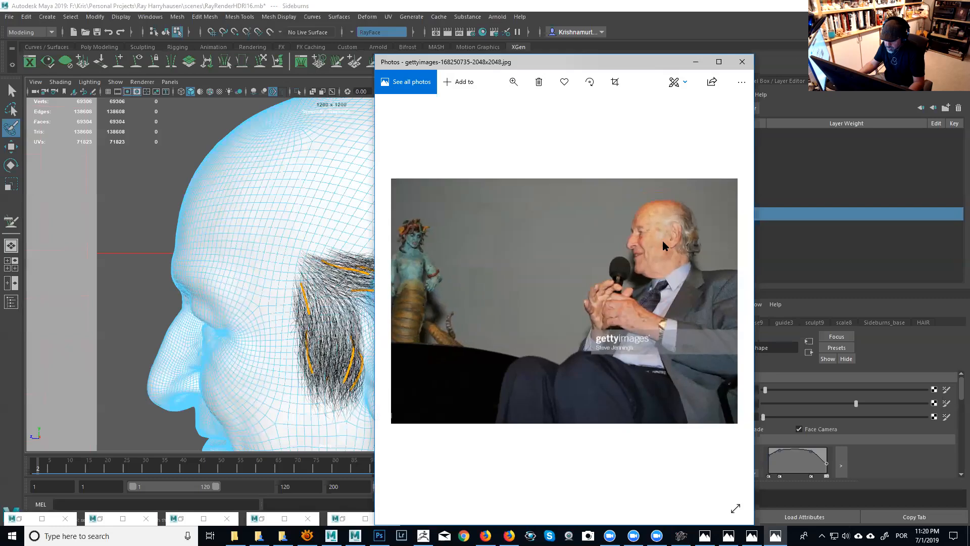
left_click_drag(539, 107, 496, 138)
left_click_drag(677, 256, 343, 348)
left_click_drag(611, 258, 525, 369)
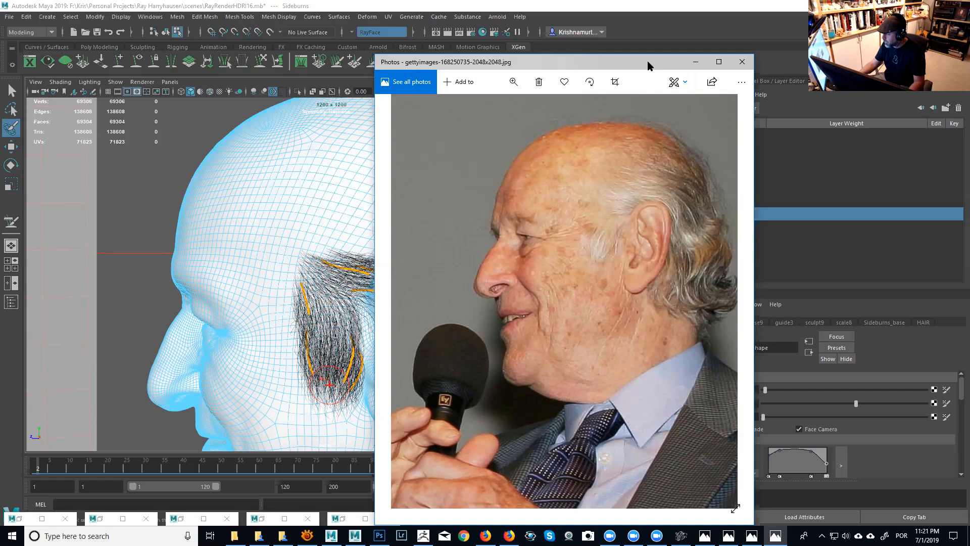
left_click(695, 62)
Step: Paint-select a band of head faces along the sideburn's upper edge and over the top of the ear
left_click_drag(370, 231, 385, 225, "alt")
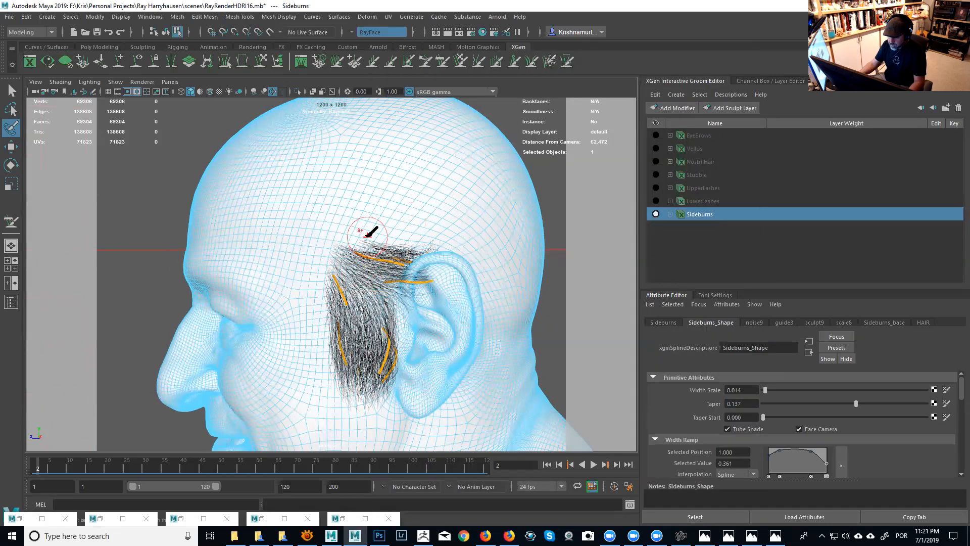
left_click(365, 231)
mouse_move(365, 240)
left_mouse_down()
mouse_move(419, 242)
mouse_move(421, 254)
left_mouse_up()
right_click_drag(422, 255, 476, 301, "alt")
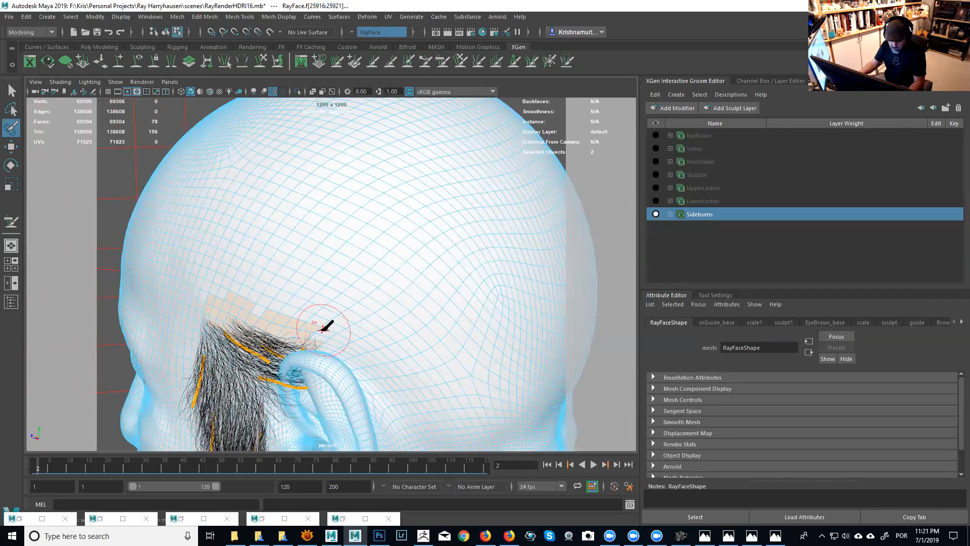
left_click_drag(331, 327, 325, 335, "alt")
mouse_move(329, 399)
left_mouse_down()
mouse_move(325, 380)
mouse_move(339, 379)
mouse_move(380, 396)
left_mouse_up()
Step: Extend the painted face selection from above the ear down behind it in a curved band toward the neck
left_click_drag(433, 423, 416, 407, "alt")
middle_click_drag(416, 407, 396, 320, "alt")
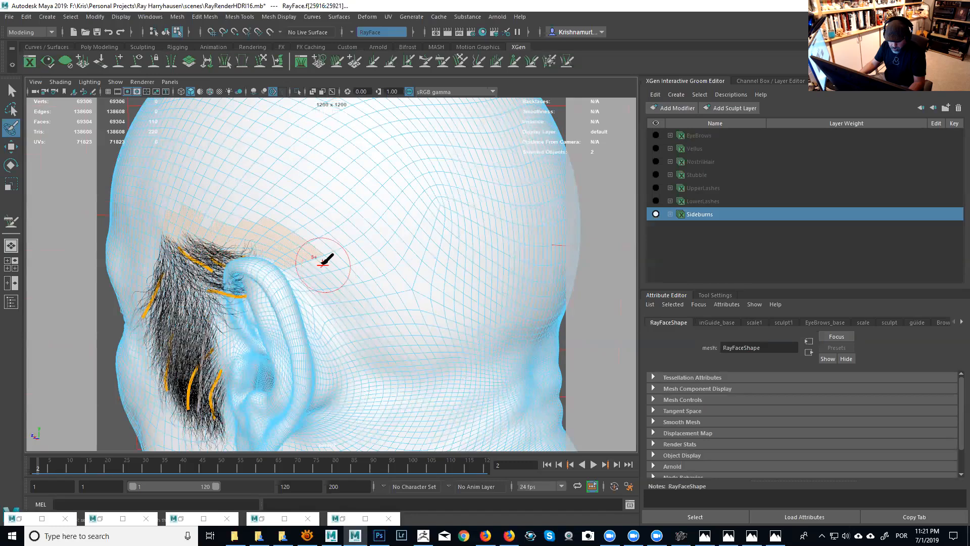
mouse_move(315, 258)
left_mouse_down()
mouse_move(338, 285)
mouse_move(345, 328)
mouse_move(314, 330)
left_mouse_up()
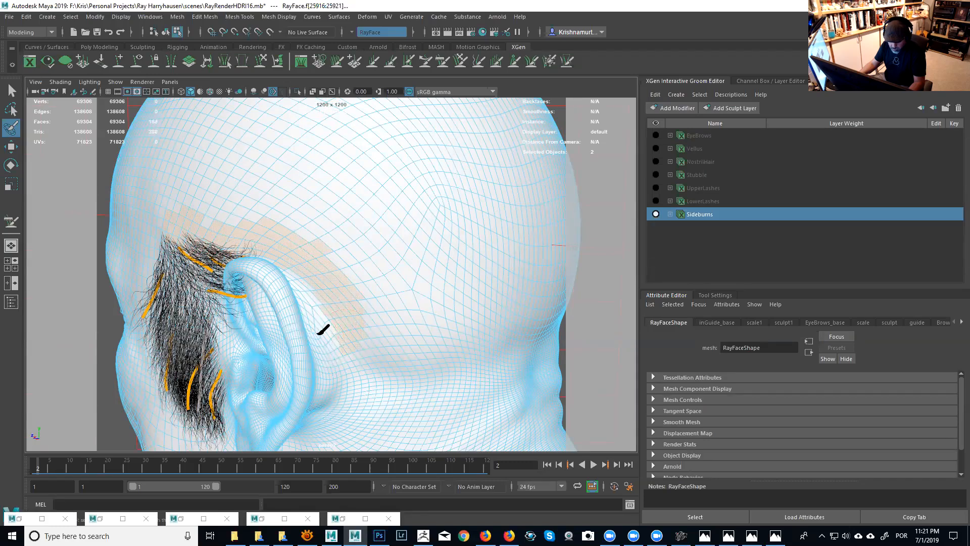
middle_click_drag(393, 309, 392, 233, "alt")
left_click_drag(371, 231, 370, 257)
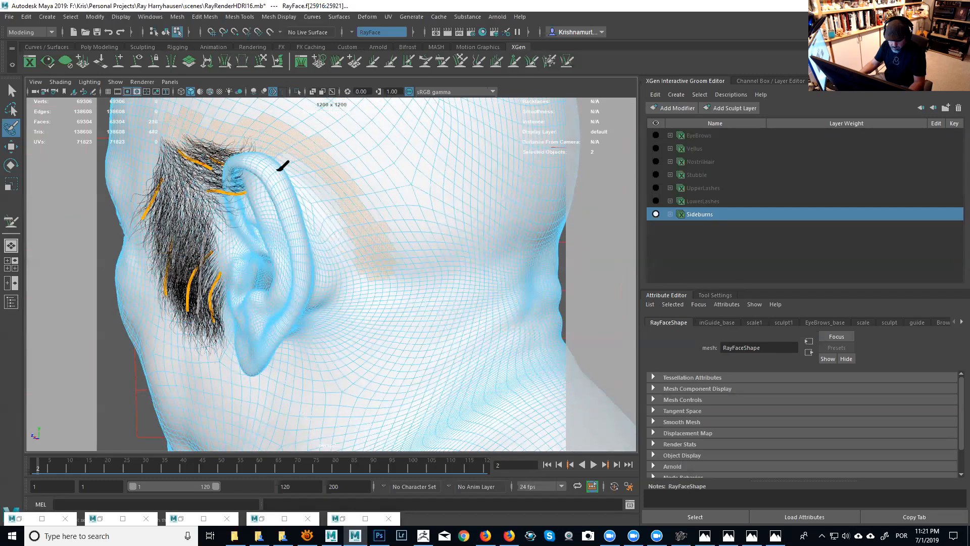
mouse_move(326, 185)
left_mouse_down("alt")
mouse_move(309, 194)
mouse_move(251, 150)
left_mouse_up("alt")
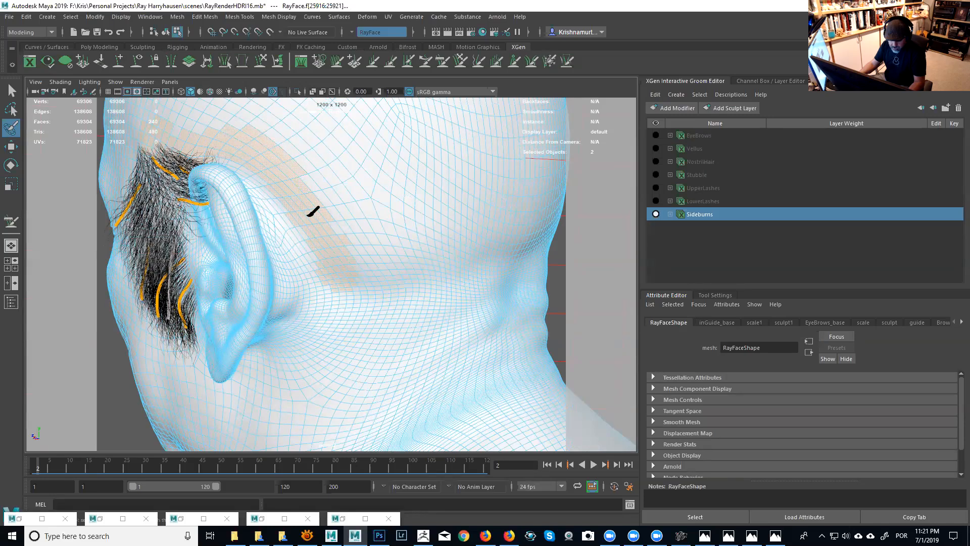
mouse_move(327, 267)
left_mouse_down()
mouse_move(332, 295)
mouse_move(356, 284)
left_mouse_up()
middle_click_drag(356, 284, 356, 236, "alt")
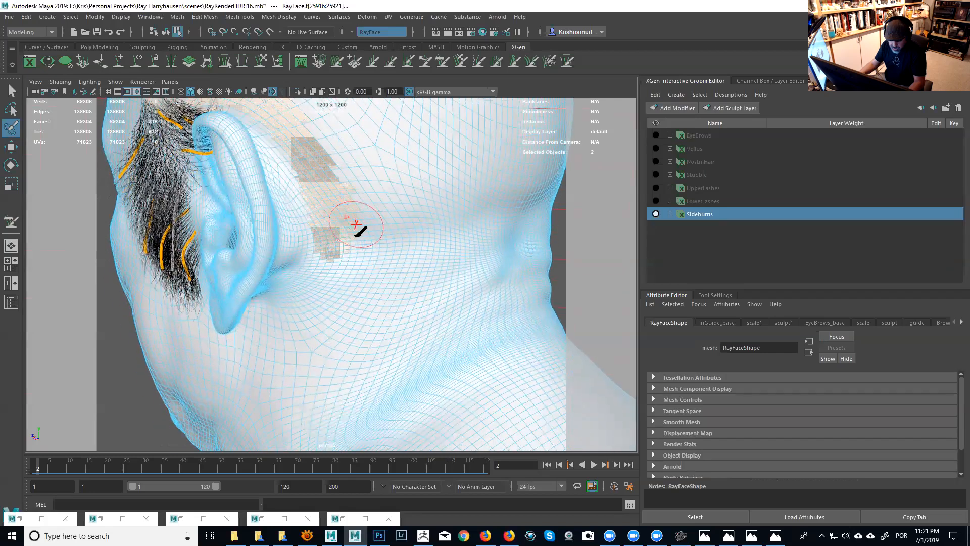
Step: Paint-select a band of faces across the nape, joining it to the band behind the ear
left_click_drag(355, 237, 374, 213, "alt")
left_click_drag(400, 176, 411, 212)
right_click_drag(500, 237, 439, 213, "alt")
mouse_move(439, 213)
middle_mouse_down("alt")
mouse_move(448, 211)
mouse_move(424, 256)
middle_mouse_up("alt")
mouse_move(423, 256)
left_mouse_down()
mouse_move(378, 276)
mouse_move(380, 284)
mouse_move(472, 284)
mouse_move(450, 283)
mouse_move(470, 284)
mouse_move(400, 256)
left_mouse_up()
mouse_move(400, 255)
right_mouse_down("alt")
mouse_move(438, 294)
mouse_move(431, 283)
right_mouse_up("alt")
left_click_drag(431, 284, 412, 241, "alt")
right_click_drag(411, 241, 426, 274, "alt")
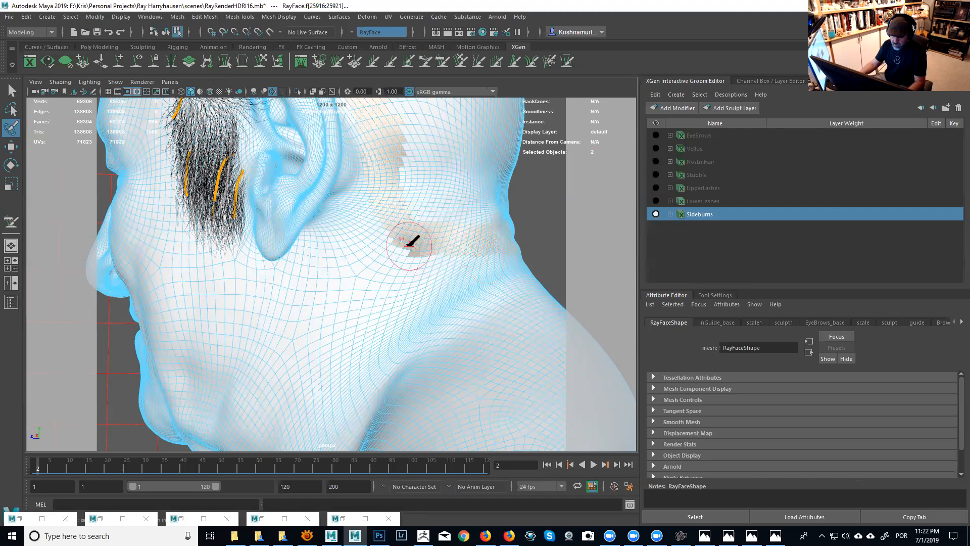
Step: Trim stray faces from the nape band's lower edge and fill in the selection behind the ear
mouse_move(397, 242)
left_mouse_down("ctrl")
mouse_move(493, 249)
mouse_move(427, 262)
mouse_move(256, 241)
mouse_move(444, 228)
left_mouse_up("ctrl")
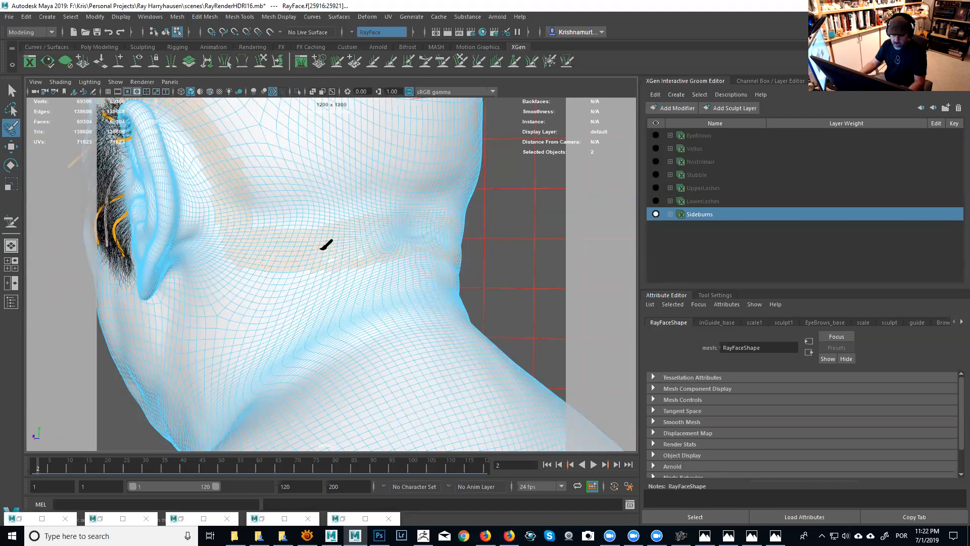
mouse_move(295, 288)
left_mouse_down("ctrl")
mouse_move(435, 265)
mouse_move(287, 282)
mouse_move(342, 286)
left_mouse_up("ctrl")
middle_click_drag(450, 254, 387, 241, "alt")
left_click_drag(482, 222, 492, 221, "alt")
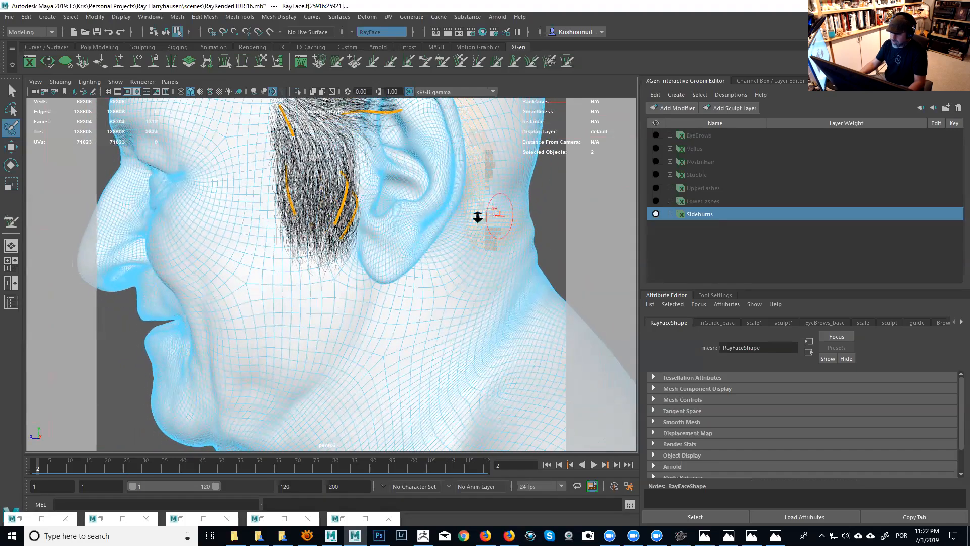
right_click_drag(493, 221, 447, 202, "alt")
left_click_drag(446, 201, 450, 202, "alt")
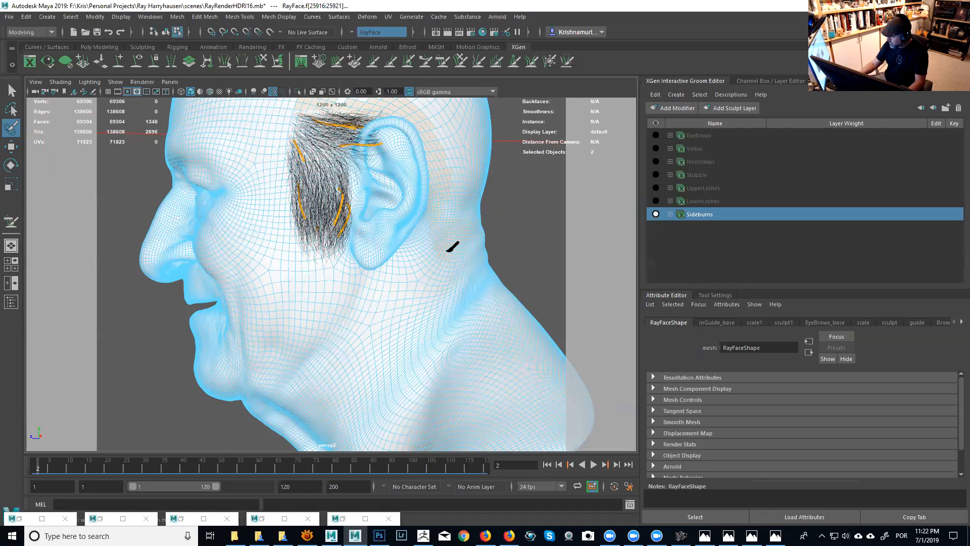
mouse_move(464, 249)
left_mouse_down()
mouse_move(446, 244)
mouse_move(473, 247)
mouse_move(381, 234)
left_mouse_up()
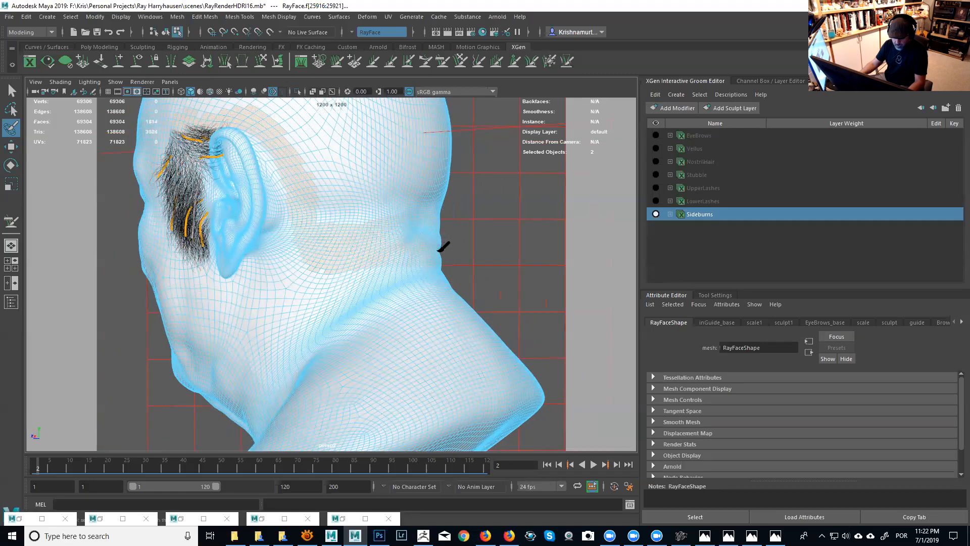
Step: Fill in the face selection across the back of the head between both ears
mouse_move(395, 231)
left_mouse_down("alt")
mouse_move(320, 241)
mouse_move(396, 235)
mouse_move(405, 277)
mouse_move(367, 293)
mouse_move(334, 250)
left_mouse_up("alt")
mouse_move(354, 311)
left_mouse_down("alt")
mouse_move(379, 284)
mouse_move(303, 278)
mouse_move(347, 268)
mouse_move(292, 225)
left_mouse_up("alt")
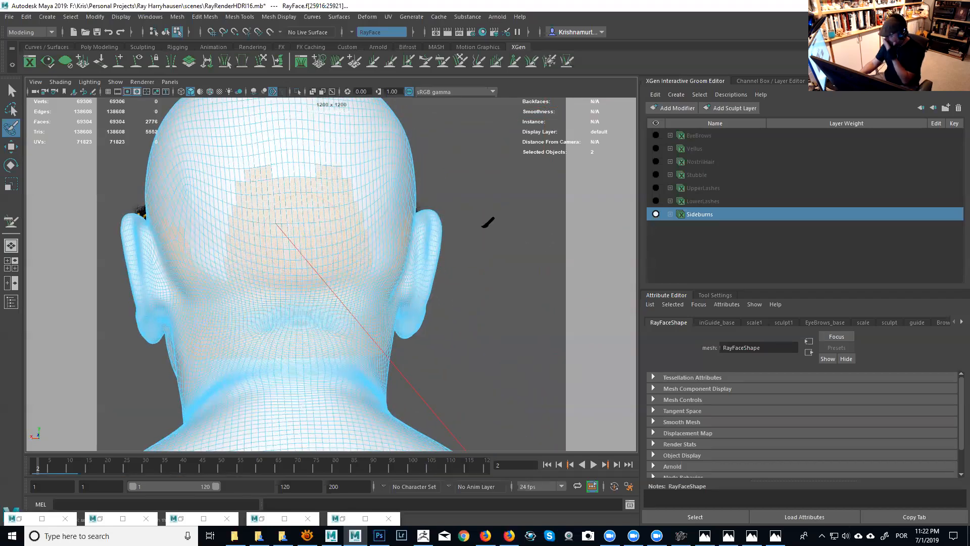
left_click_drag(427, 182, 321, 275, "alt")
mouse_move(198, 296)
left_mouse_down()
mouse_move(162, 282)
mouse_move(242, 297)
mouse_move(304, 270)
left_mouse_up()
left_click_drag(307, 281, 237, 282, "alt")
middle_click_drag(255, 279, 304, 268, "alt")
left_click_drag(309, 261, 301, 258)
mouse_move(367, 260)
left_mouse_down("alt")
mouse_move(386, 253)
mouse_move(344, 223)
mouse_move(368, 255)
mouse_move(342, 202)
left_mouse_up("alt")
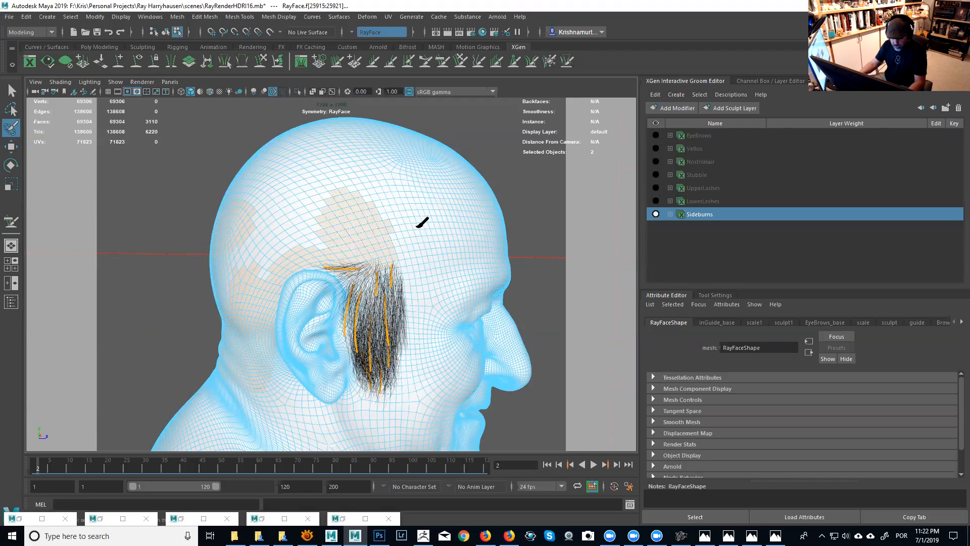
Step: Paint-select the side scalp faces above the sideburn and ear up toward the crown, closing gaps along the upper edge
mouse_move(413, 217)
left_mouse_down("alt")
mouse_move(325, 195)
mouse_move(271, 202)
mouse_move(251, 243)
mouse_move(264, 234)
mouse_move(229, 223)
mouse_move(374, 229)
mouse_move(346, 217)
mouse_move(364, 228)
left_mouse_up("alt")
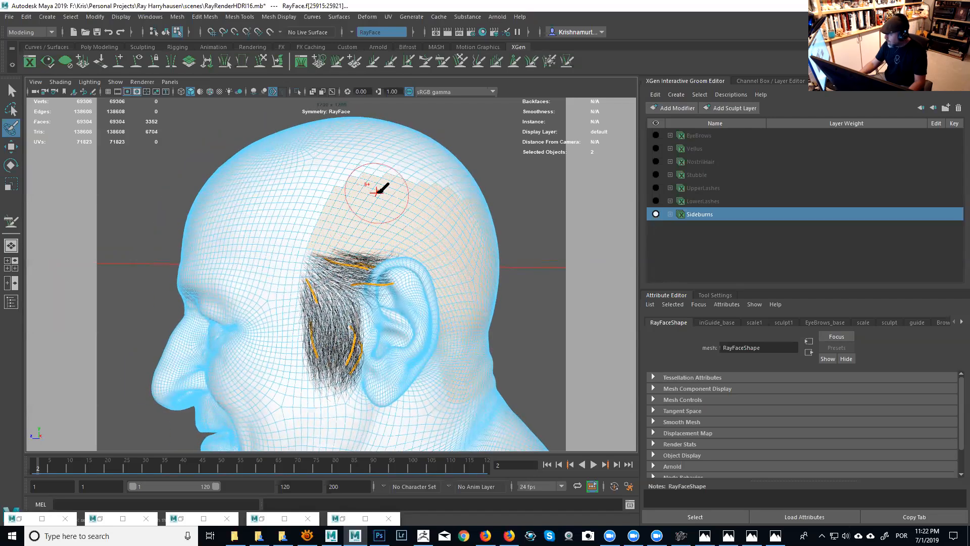
left_click_drag(380, 191, 384, 189, "alt")
mouse_move(369, 189)
left_mouse_down()
mouse_move(383, 177)
mouse_move(379, 166)
mouse_move(411, 167)
left_mouse_up()
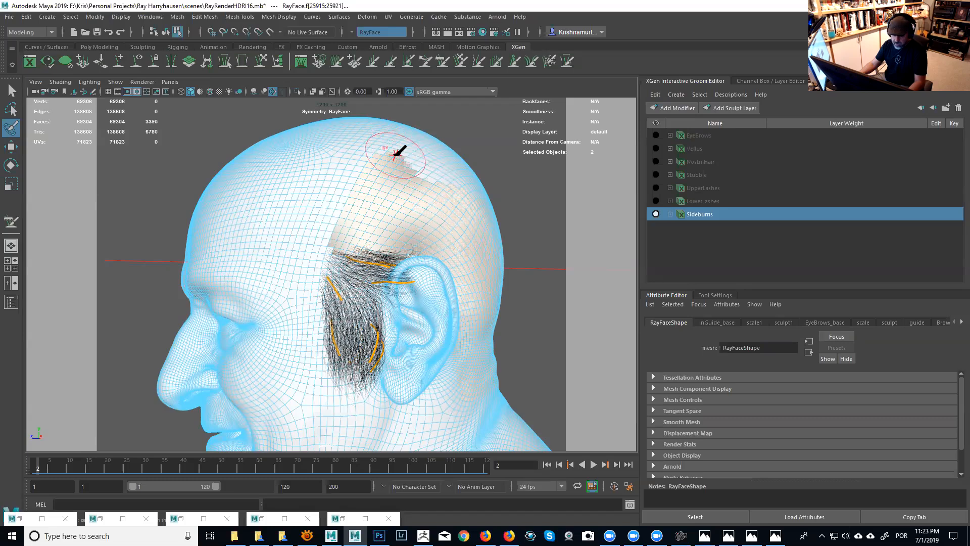
left_click_drag(407, 172, 396, 210, "alt")
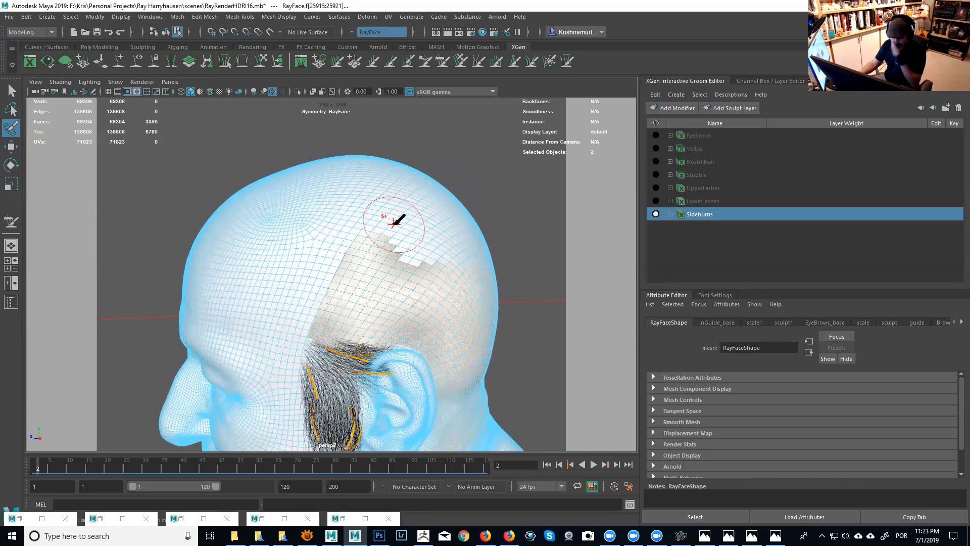
left_click_drag(373, 247, 391, 246)
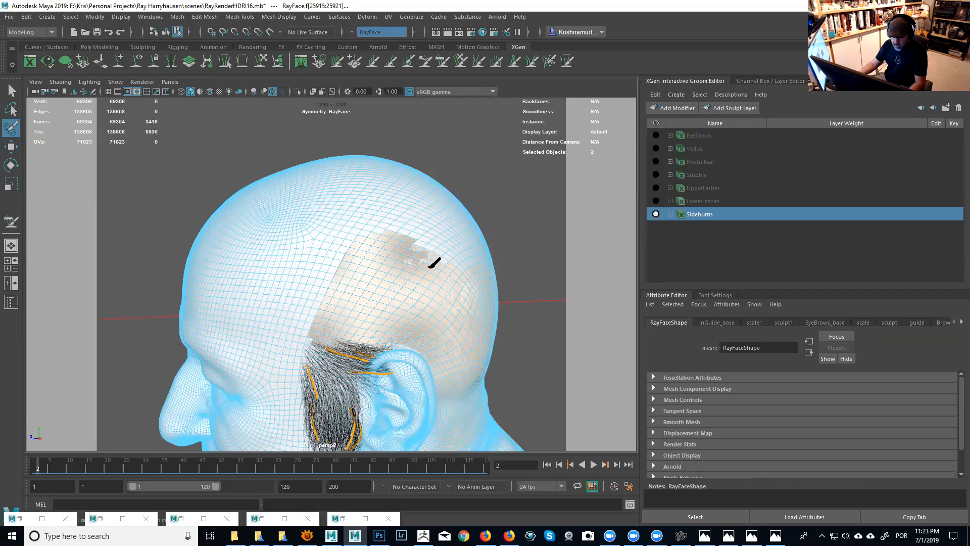
mouse_move(440, 276)
left_mouse_down("alt")
mouse_move(396, 275)
mouse_move(363, 255)
mouse_move(335, 308)
left_mouse_up("alt")
mouse_move(373, 278)
left_mouse_down()
mouse_move(317, 312)
mouse_move(308, 278)
mouse_move(294, 277)
mouse_move(323, 289)
mouse_move(340, 278)
mouse_move(303, 277)
mouse_move(349, 268)
left_mouse_up()
mouse_move(385, 230)
left_mouse_down()
mouse_move(360, 266)
mouse_move(302, 288)
mouse_move(228, 292)
mouse_move(485, 262)
left_mouse_up()
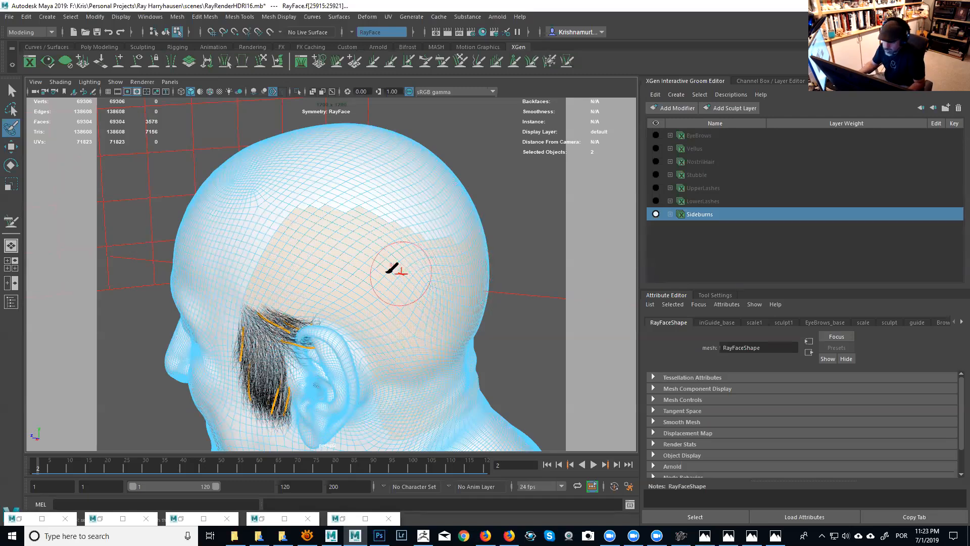
Step: Examine the selected scalp region's front and upper edges around the temple from several angles
left_click_drag(404, 262, 444, 253, "alt")
middle_click_drag(445, 253, 444, 277, "alt")
left_click_drag(444, 277, 439, 273, "alt")
right_click_drag(439, 273, 444, 278, "alt")
middle_click_drag(444, 278, 444, 262, "alt")
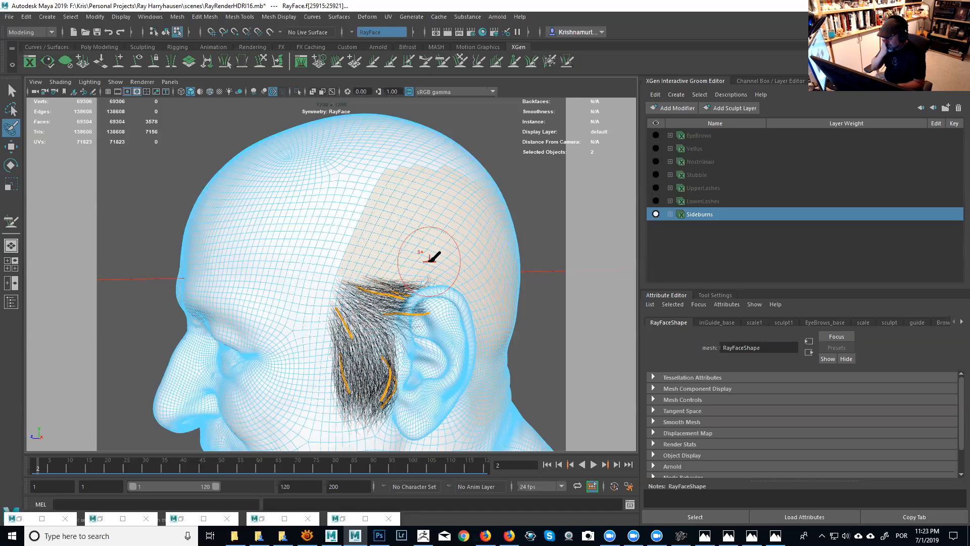
mouse_move(433, 205)
right_mouse_down("alt")
mouse_move(455, 253)
mouse_move(430, 246)
right_mouse_up("alt")
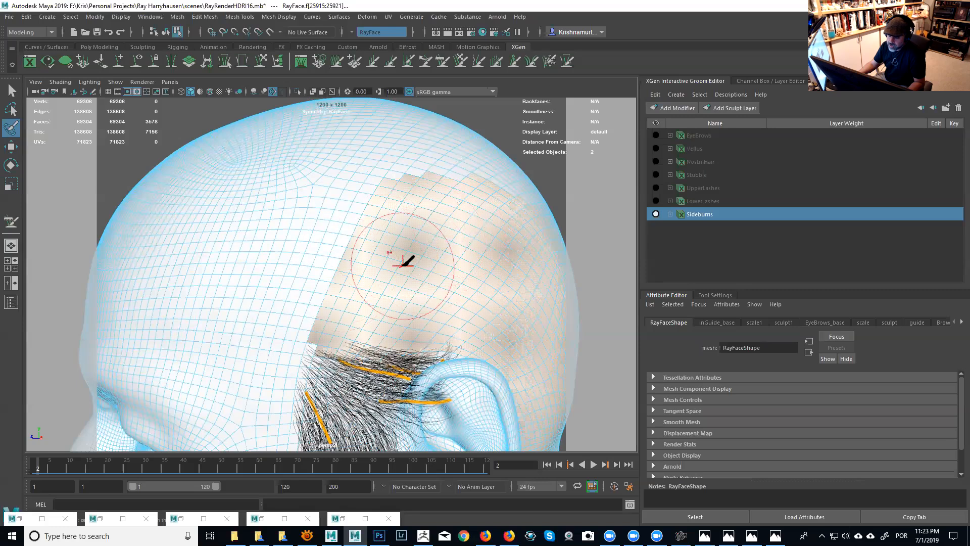
middle_click_drag(406, 300, 420, 254, "alt")
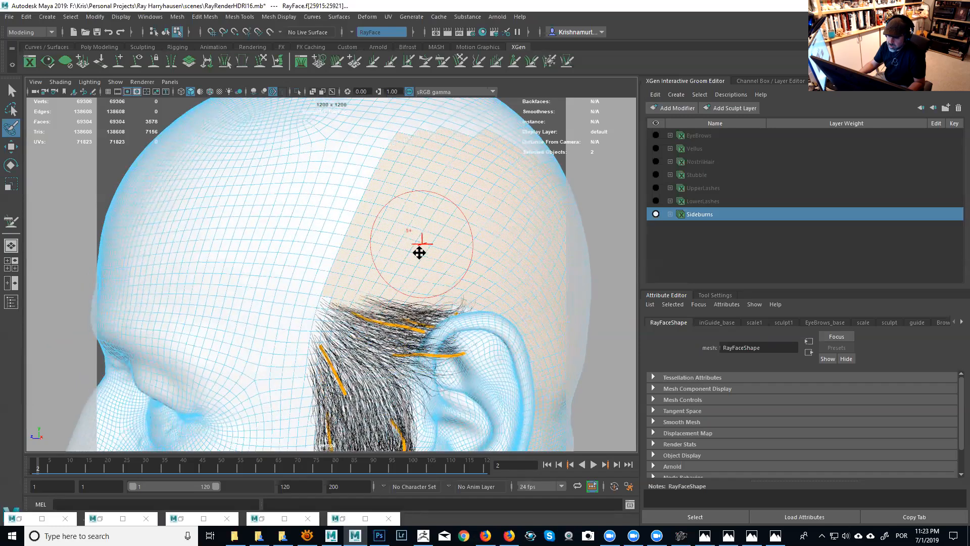
right_click_drag(389, 264, 363, 234, "alt")
left_click_drag(416, 228, 423, 216, "alt")
right_click_drag(440, 253, 470, 277, "alt")
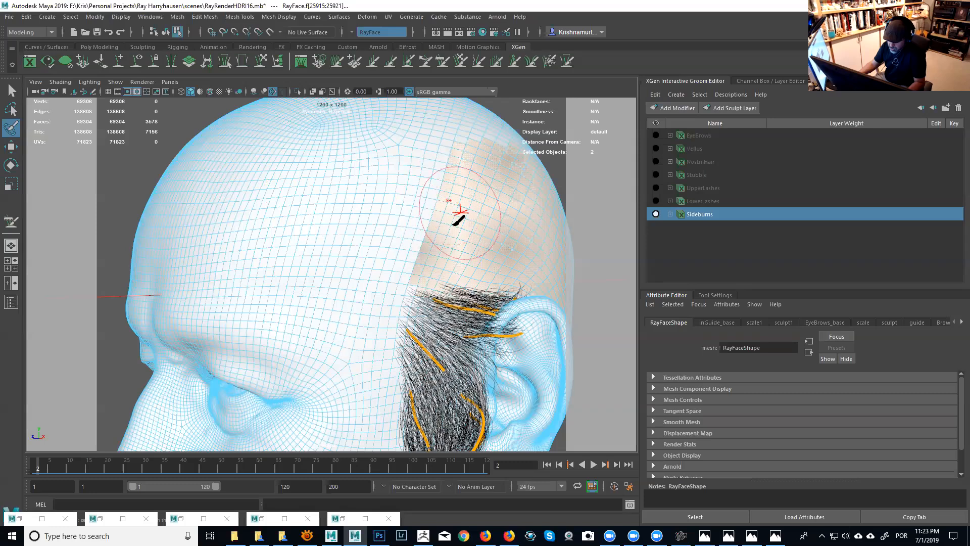
left_click_drag(448, 245, 340, 264, "alt")
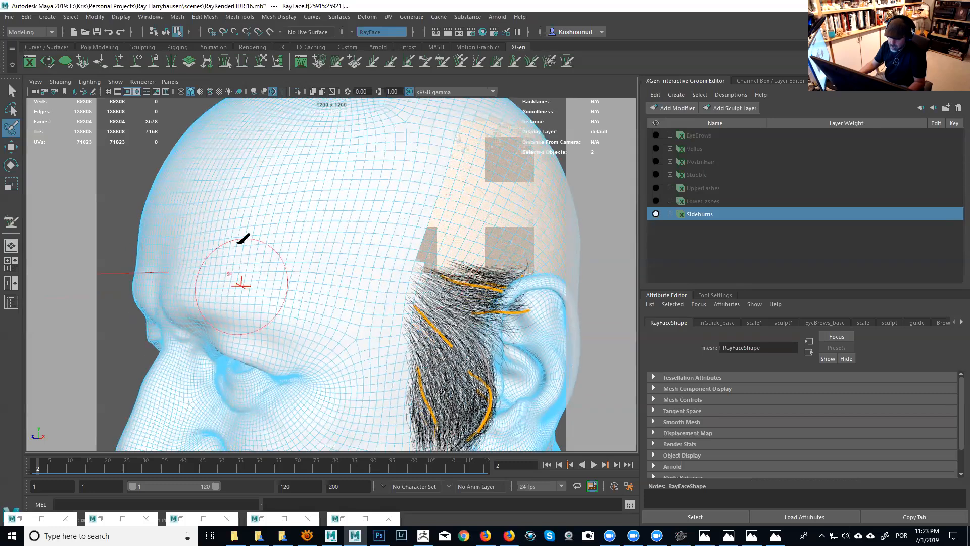
left_click_drag(439, 275, 390, 302, "alt")
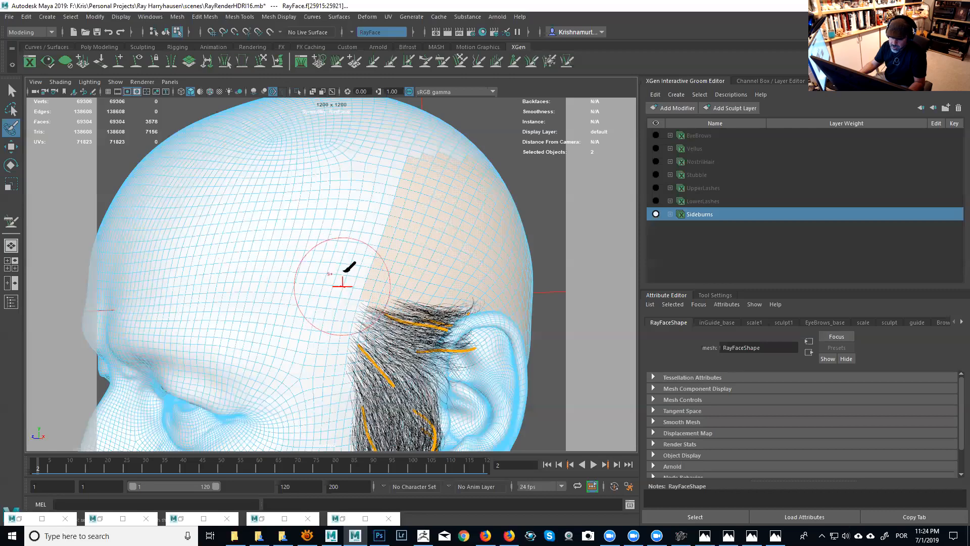
Step: Even out the selection's upper edge at the back of the head and extend it forward over the temple
mouse_move(407, 281)
left_mouse_down("alt")
mouse_move(308, 277)
mouse_move(329, 303)
left_mouse_up("alt")
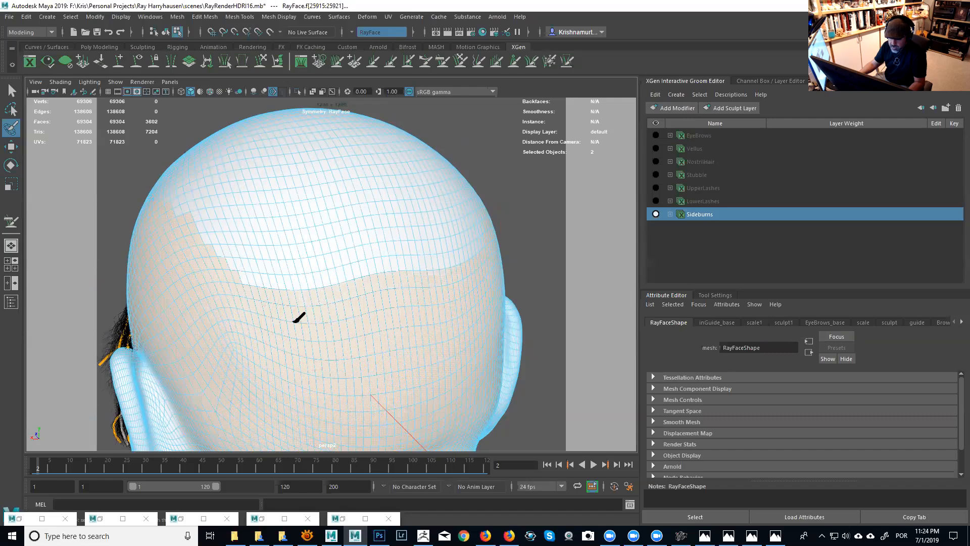
mouse_move(271, 321)
left_mouse_down("alt")
mouse_move(350, 313)
mouse_move(340, 271)
mouse_move(374, 293)
mouse_move(386, 281)
left_mouse_up("alt")
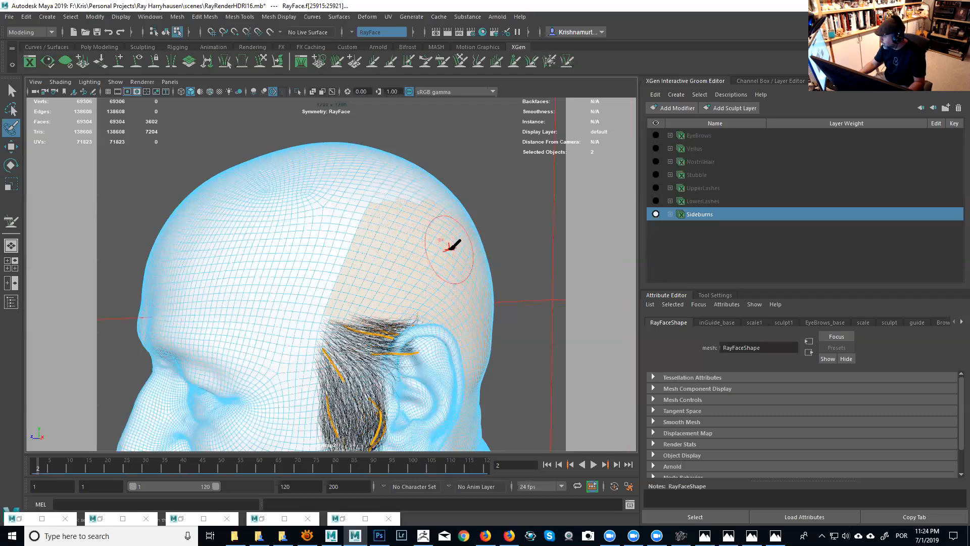
mouse_move(374, 251)
left_mouse_down("alt")
mouse_move(356, 202)
mouse_move(328, 240)
mouse_move(336, 265)
mouse_move(315, 232)
left_mouse_up("alt")
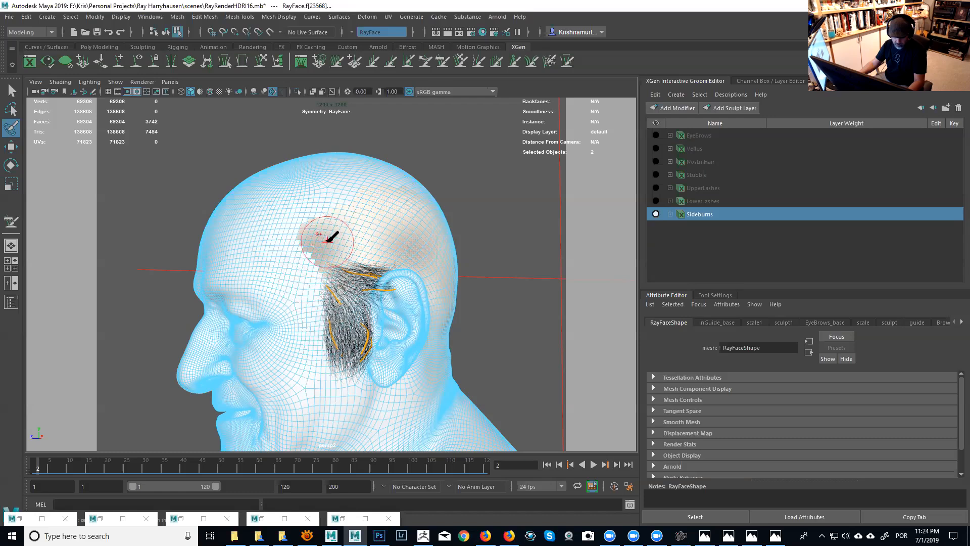
left_click_drag(326, 235, 329, 245, "alt")
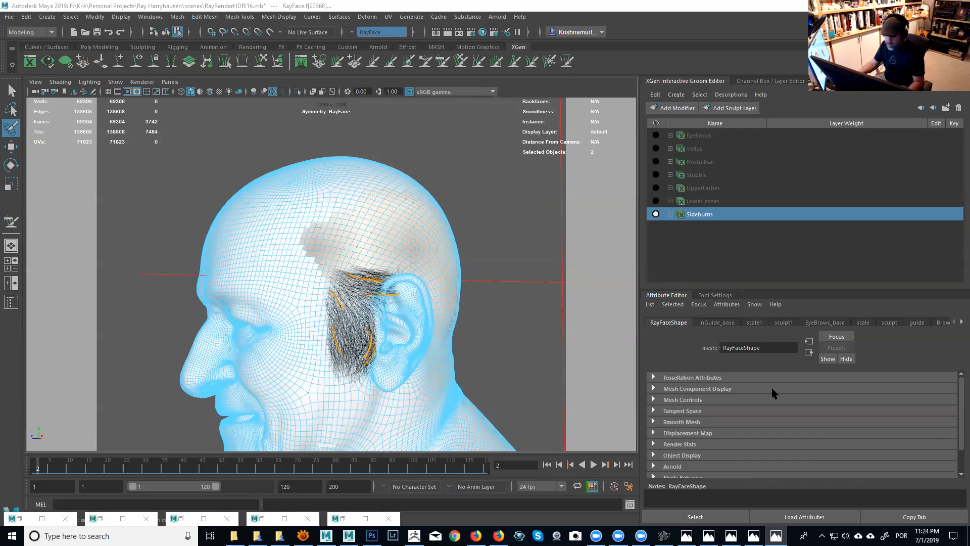
Step: Add and remove faces along the temple to shape the selection's front edge into a rounded hairline
mouse_move(310, 283)
left_mouse_down("alt")
mouse_move(309, 257)
mouse_move(314, 266)
mouse_move(335, 242)
mouse_move(339, 252)
left_mouse_up("alt")
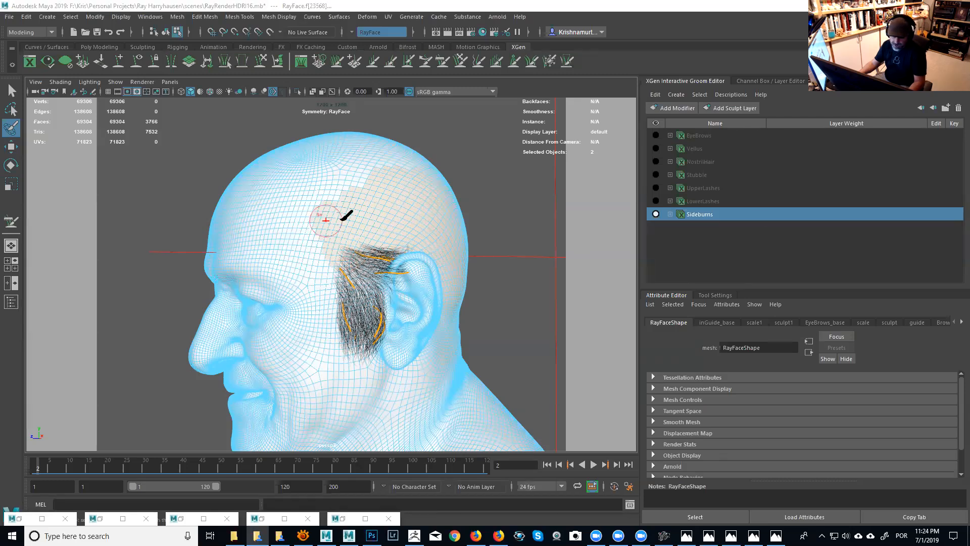
middle_click_drag(347, 221, 351, 224, "alt")
left_click_drag(352, 224, 350, 221, "alt")
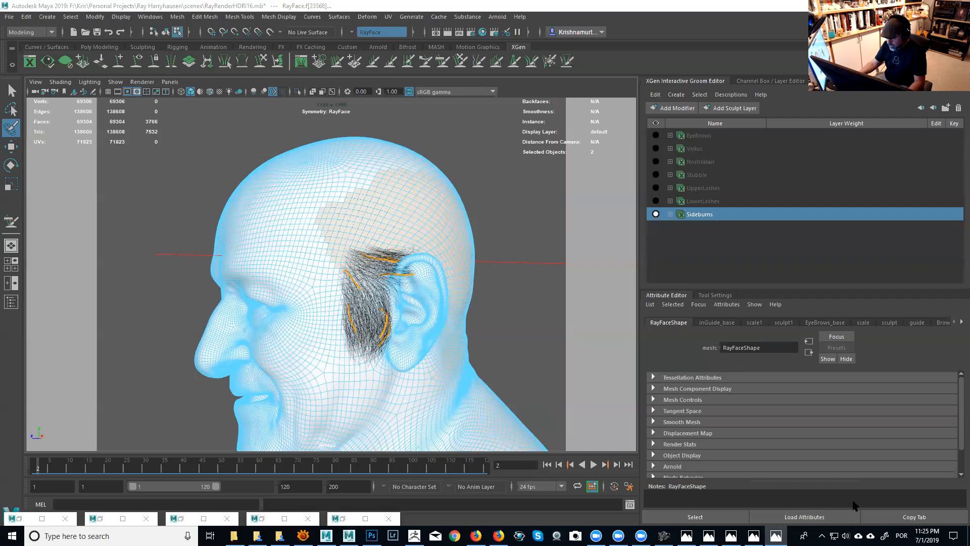
middle_click_drag(367, 175, 385, 174, "alt")
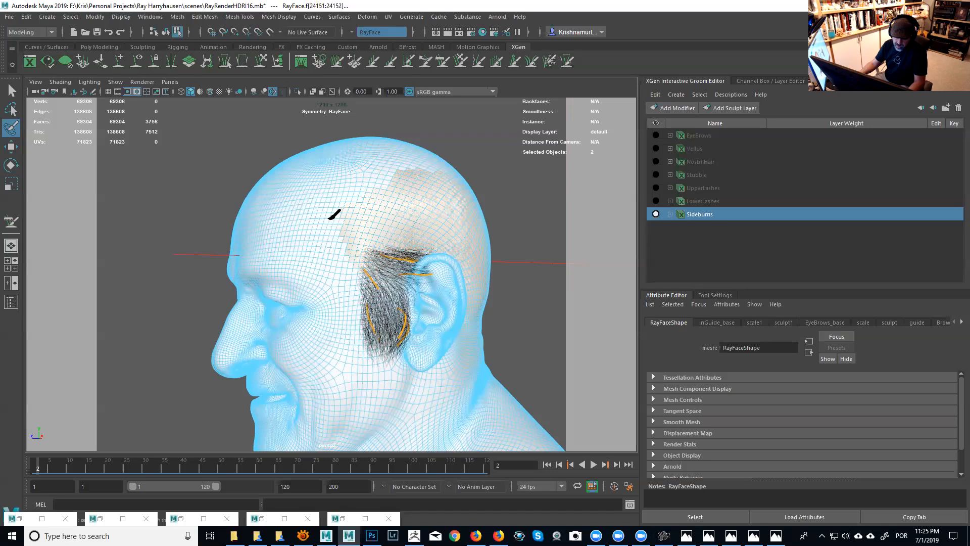
mouse_move(353, 202)
left_mouse_down("alt")
mouse_move(392, 173)
mouse_move(385, 168)
mouse_move(394, 170)
mouse_move(372, 186)
mouse_move(374, 197)
mouse_move(396, 184)
mouse_move(396, 165)
left_mouse_up("alt")
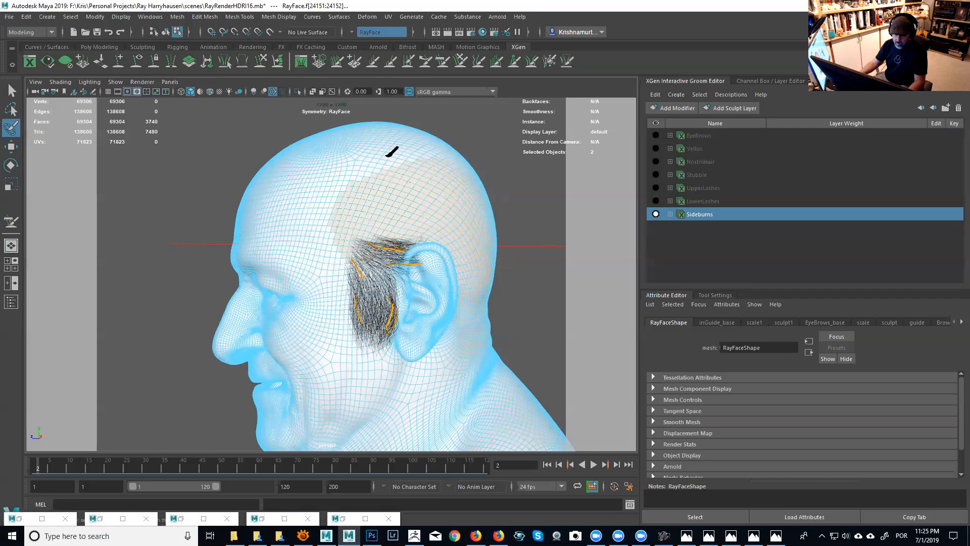
mouse_move(446, 151)
left_mouse_down("alt")
mouse_move(399, 182)
mouse_move(366, 183)
mouse_move(340, 213)
mouse_move(305, 225)
mouse_move(444, 217)
mouse_move(451, 202)
mouse_move(365, 181)
mouse_move(403, 186)
left_mouse_up("alt")
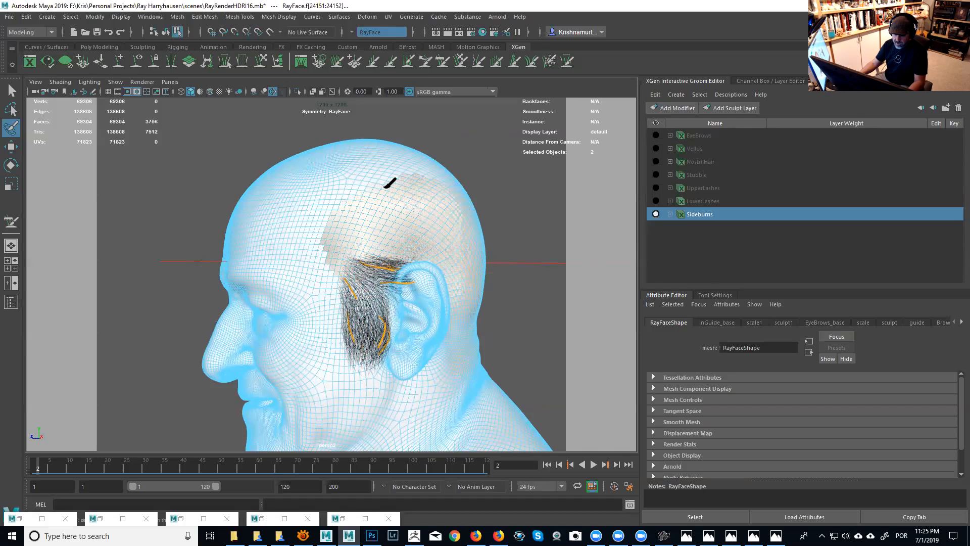
Step: Add faces along the selection's upper edge around the back of the head to smooth the hairline
middle_click_drag(423, 183, 459, 158, "alt")
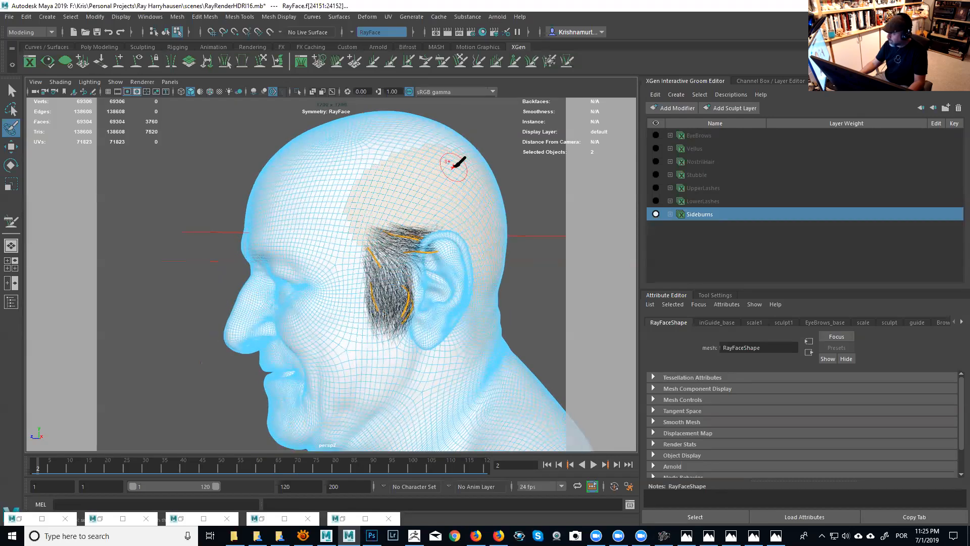
left_click_drag(454, 165, 383, 173, "alt")
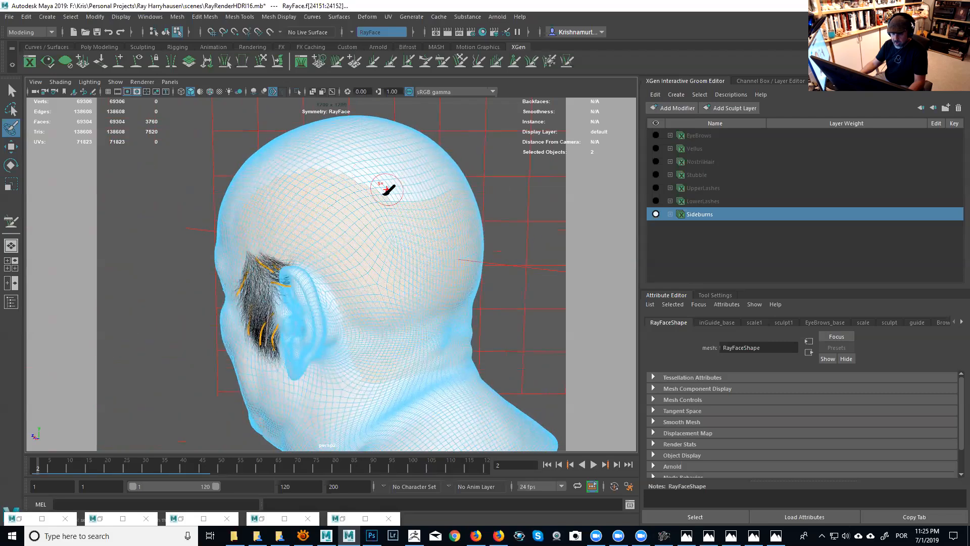
left_click_drag(419, 204, 333, 221, "alt")
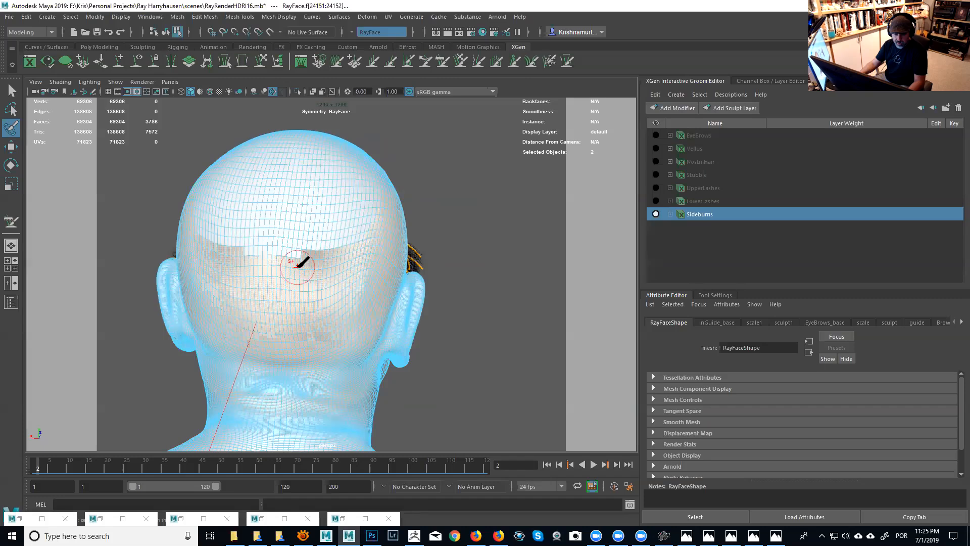
Step: Examine the selected scalp faces around the back and side of the head from several angles
mouse_move(260, 268)
left_mouse_down("alt")
mouse_move(394, 245)
mouse_move(347, 238)
left_mouse_up("alt")
left_click_drag(347, 200, 435, 196, "alt")
right_click_drag(435, 196, 483, 152, "alt")
middle_click_drag(457, 252, 400, 267, "alt")
right_click_drag(401, 267, 414, 280, "alt")
left_click_drag(427, 209, 347, 210, "alt")
right_click_drag(347, 210, 356, 223, "alt")
left_click_drag(356, 223, 425, 217, "alt")
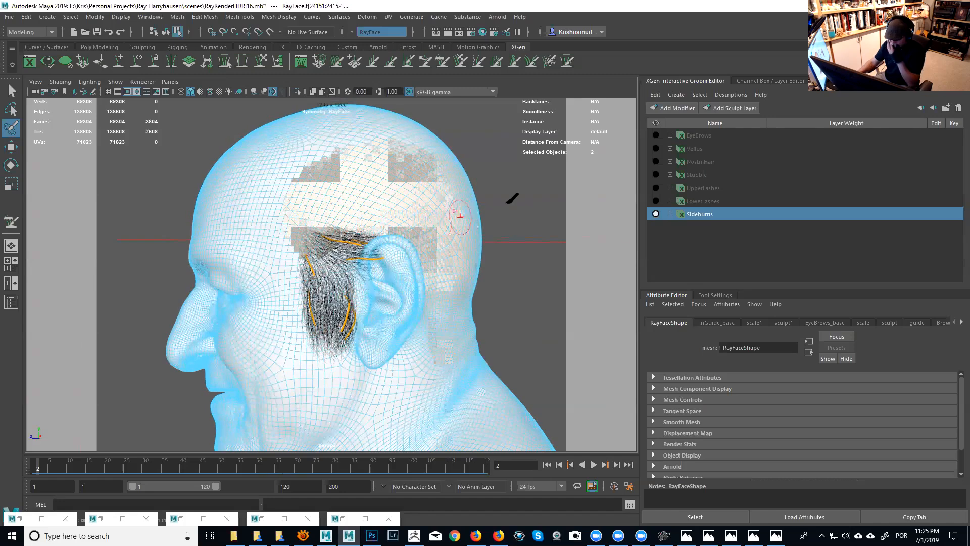
Step: Open the interactive groom splines creation options for the selected scalp faces and name the new description MainHair
left_click(678, 94)
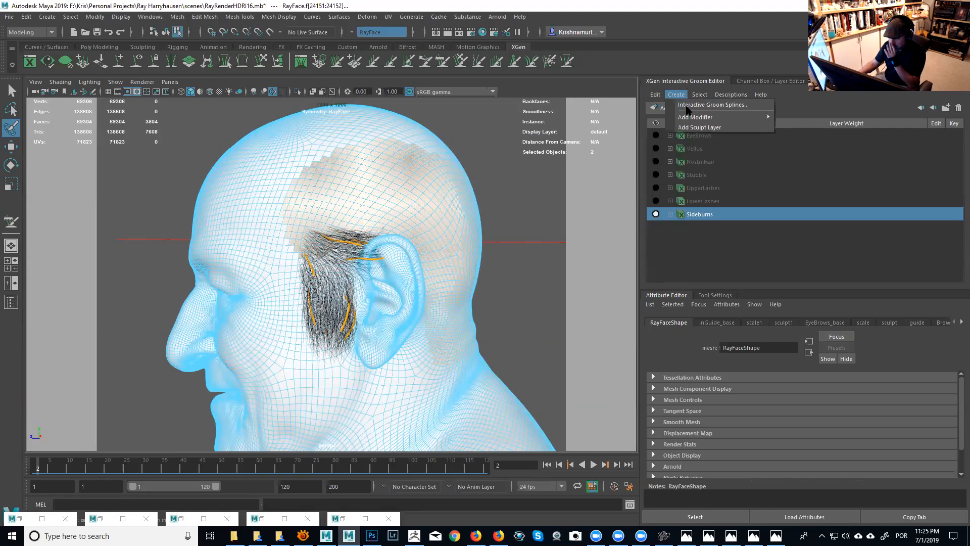
left_click(696, 106)
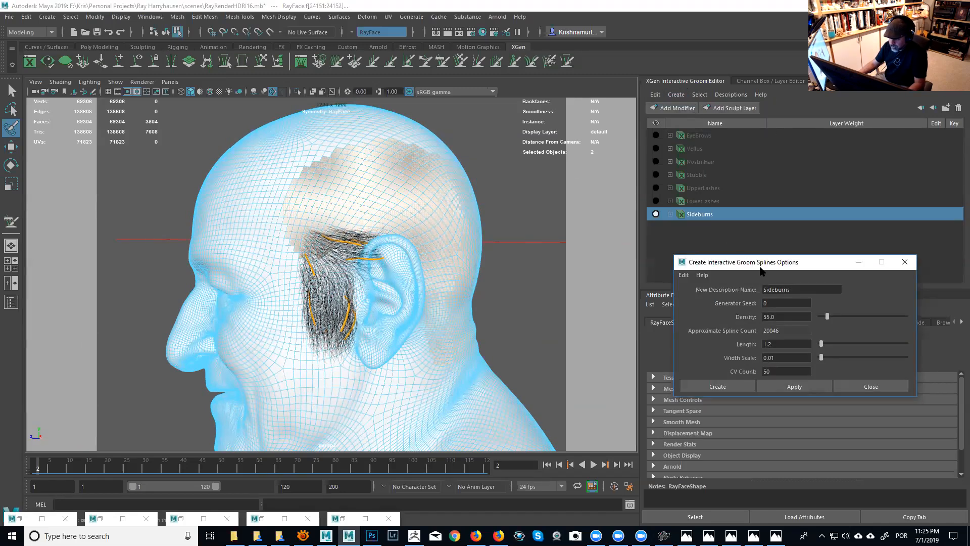
double_click(797, 290)
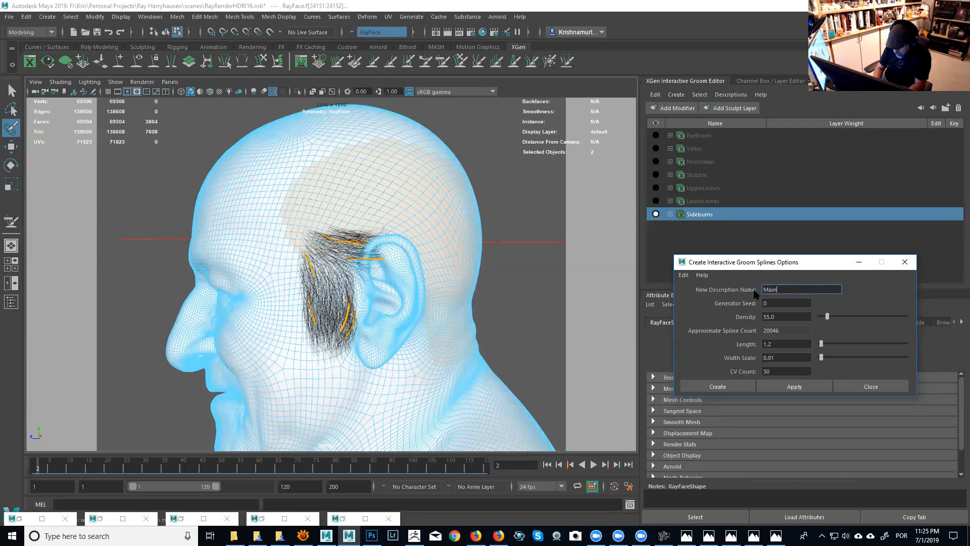
key("Tab")
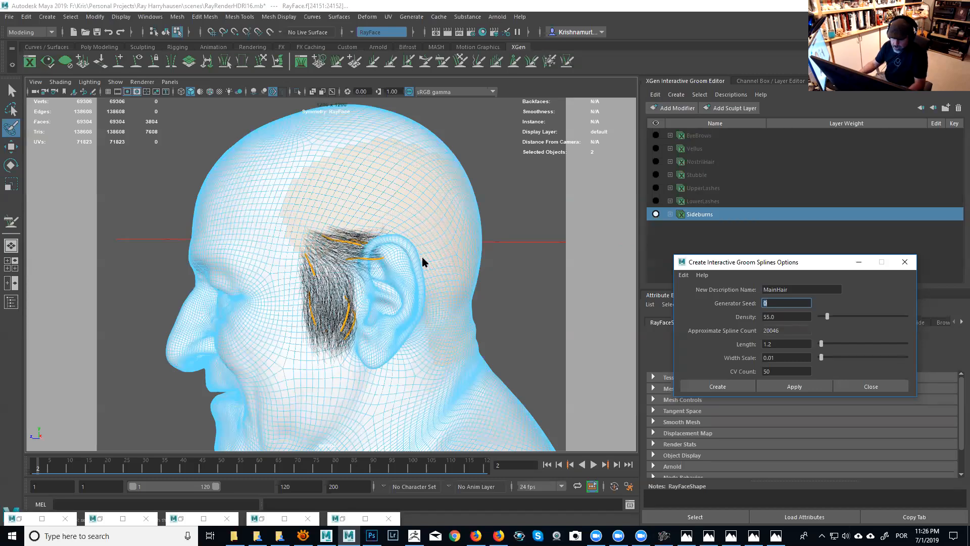
key("alt")
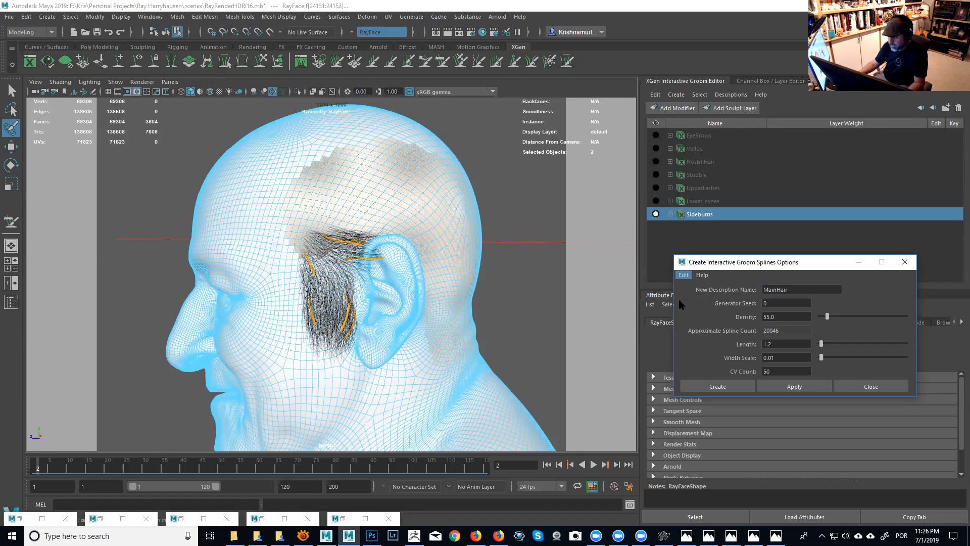
Step: Try densities of 150 and 180 for the new description, and settle on a density of 175
double_click(786, 316)
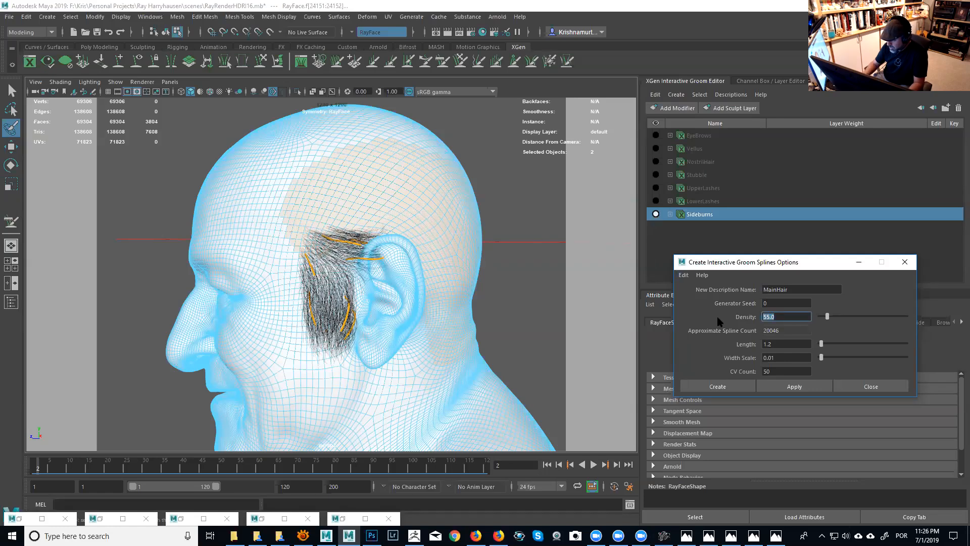
type("150")
key("Tab")
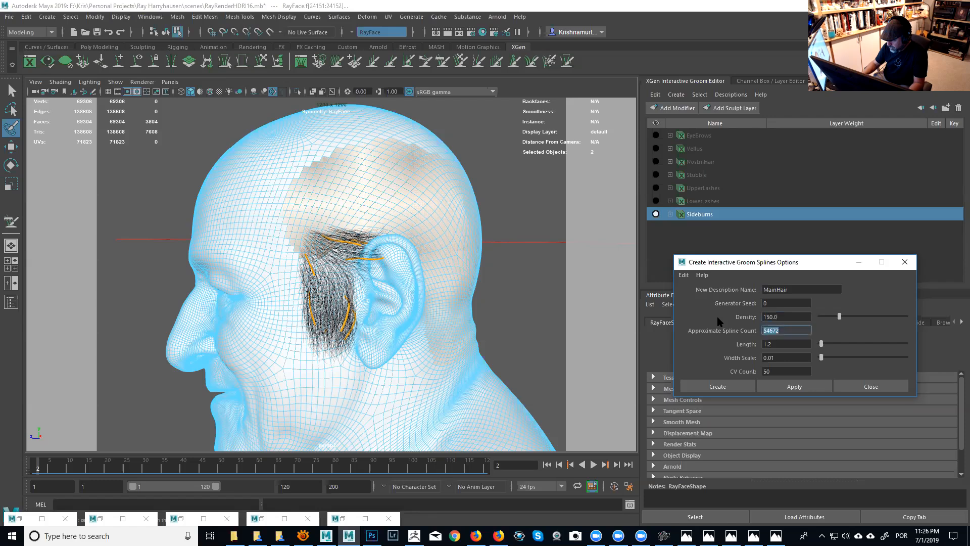
left_click(785, 319)
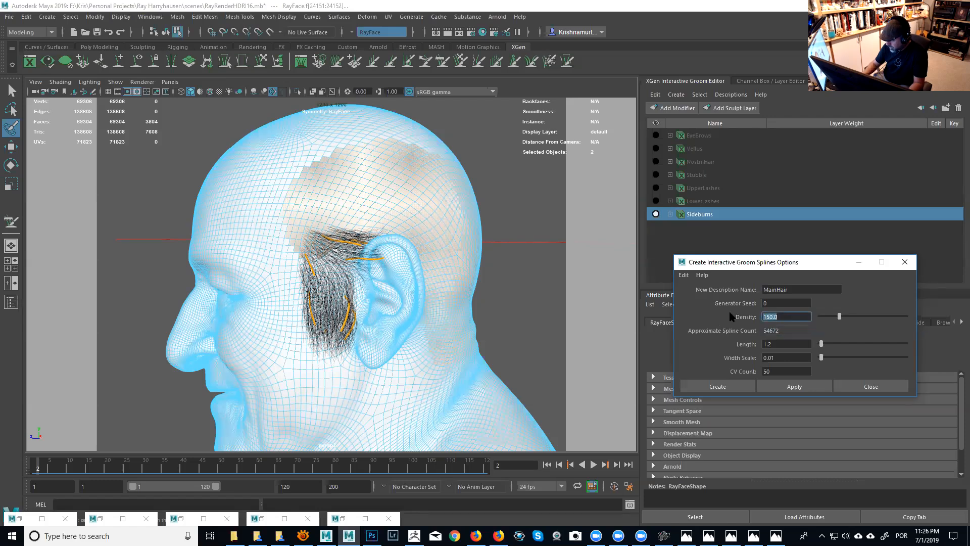
type("180")
key("Return")
left_click_drag(786, 317, 754, 301)
type("1")
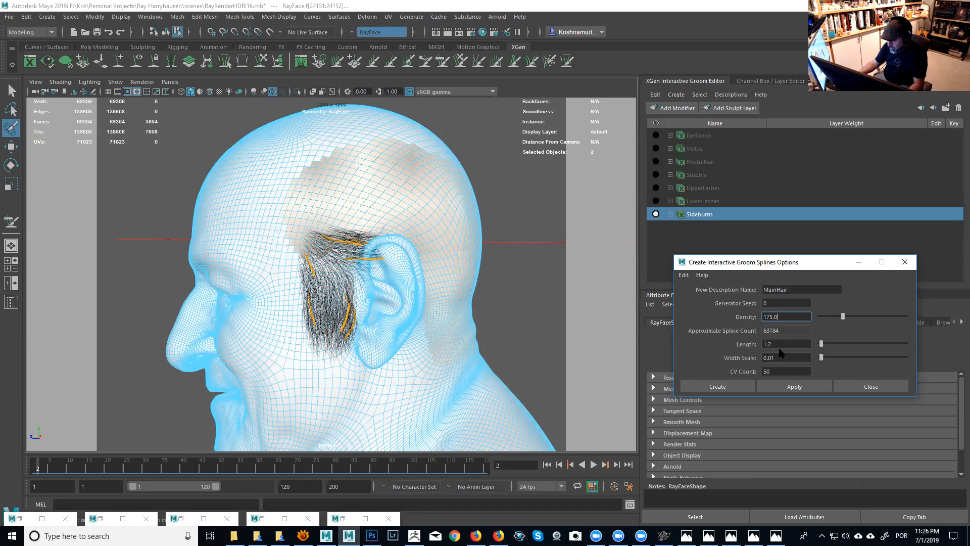
Step: Set the new description's length to 2 and its CV count to 100
left_click_drag(779, 347, 756, 347)
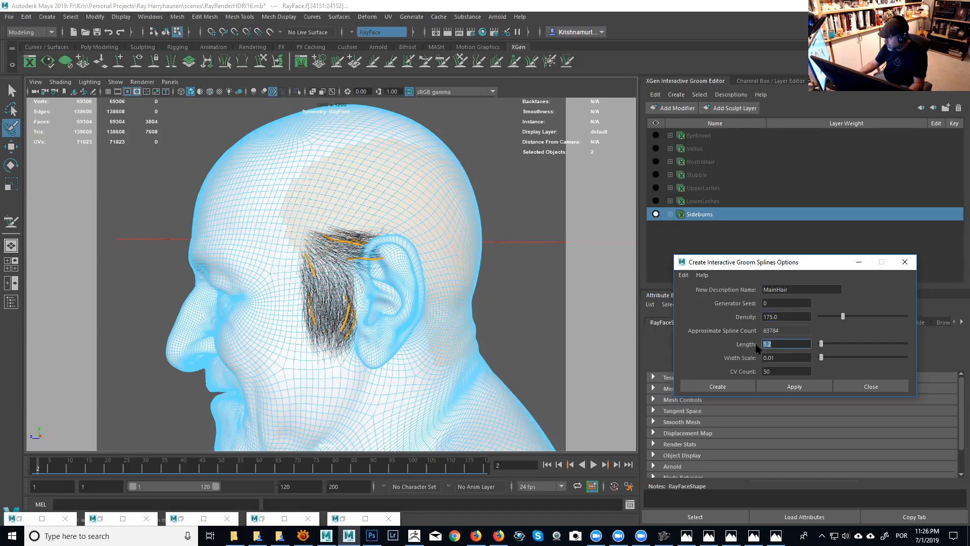
type("2")
key("Return")
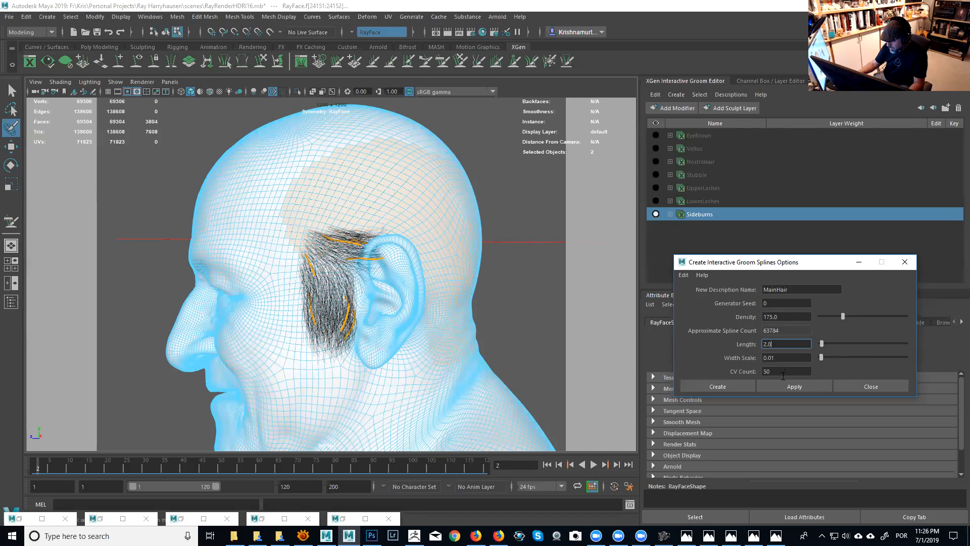
left_click_drag(779, 372, 759, 371)
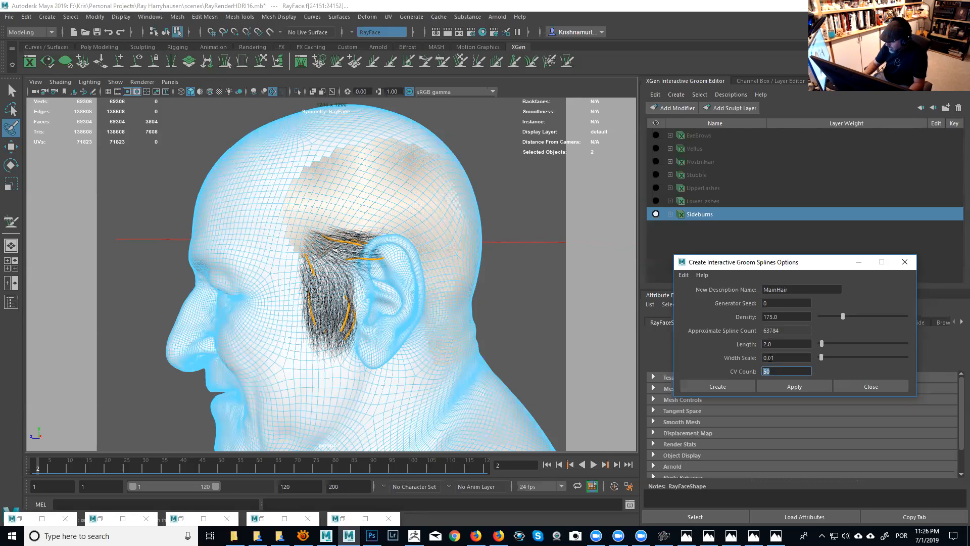
type("100")
key("Tab")
Step: Create the MainHair description on the selected scalp faces and close the creation options
left_click(795, 387)
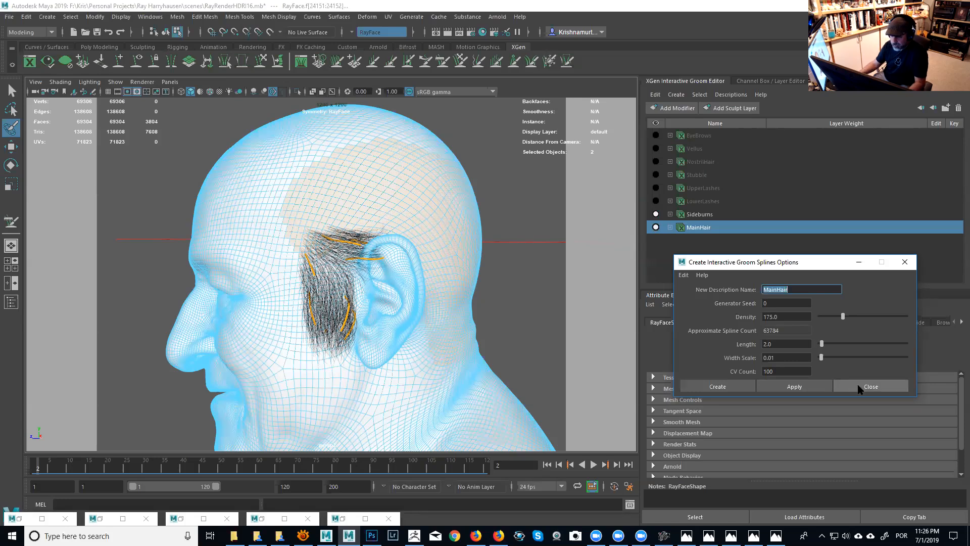
left_click(860, 387)
mouse_move(428, 264)
left_mouse_down("alt")
mouse_move(674, 265)
mouse_move(586, 280)
mouse_move(433, 259)
left_mouse_up("alt")
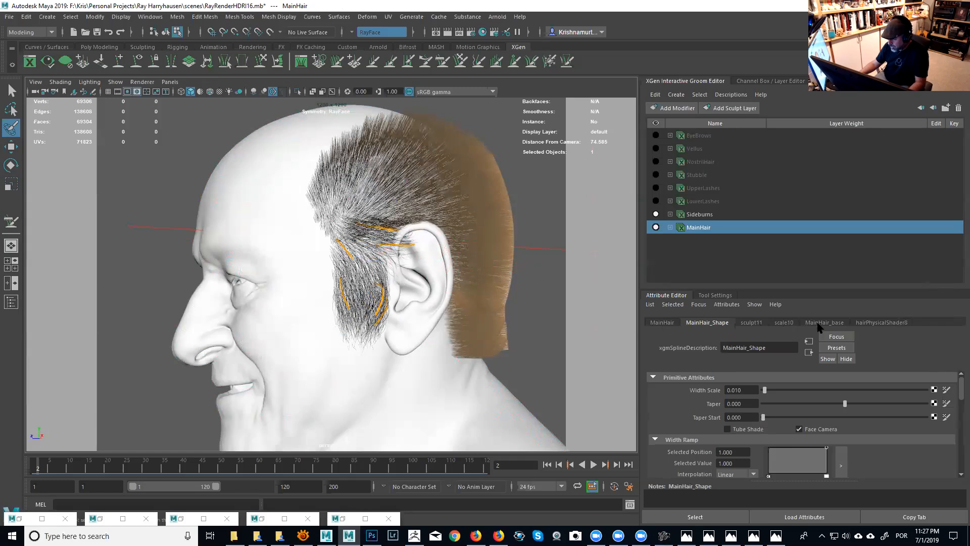
Step: Set the density multiplier of MainHair's base node to 0.5 and check the thinned hair on the head
left_click(670, 227)
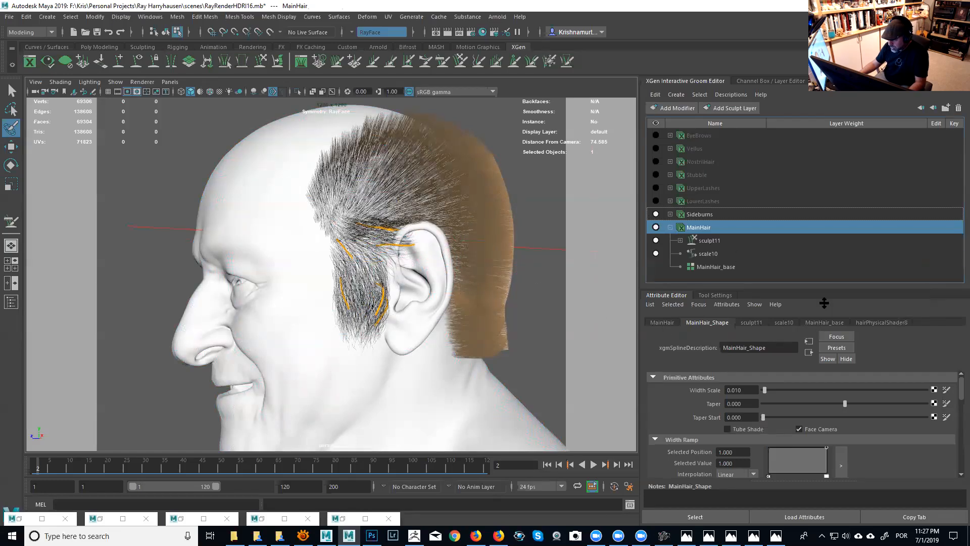
left_click(834, 323)
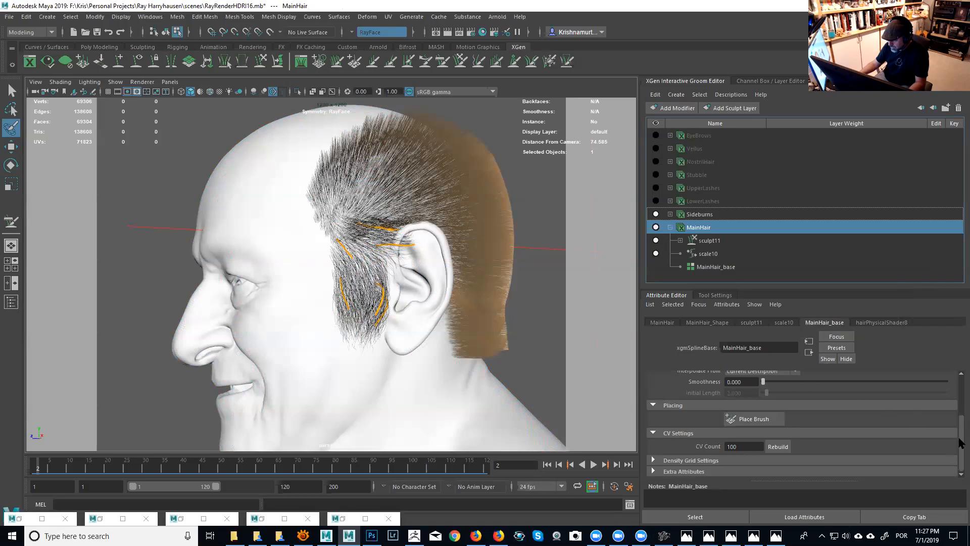
left_click(754, 404)
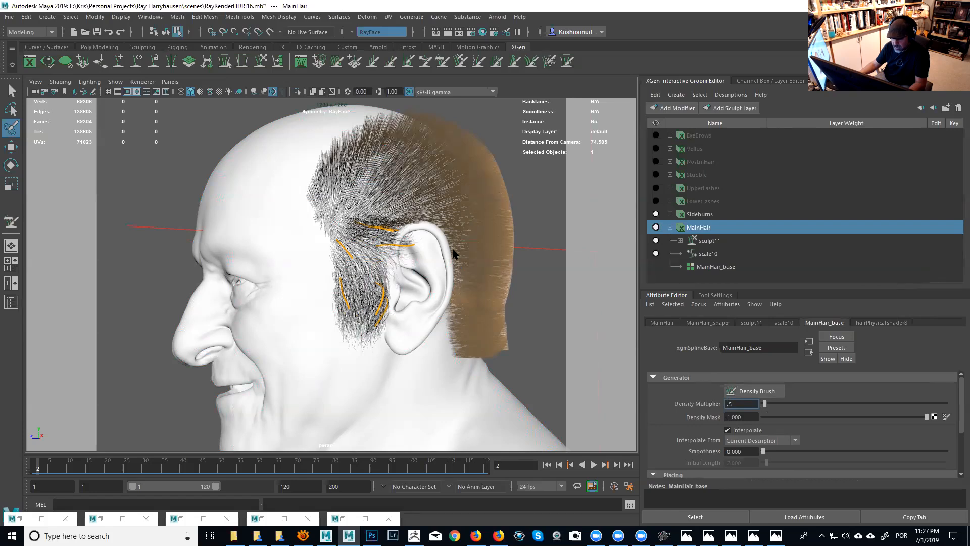
key("Return")
mouse_move(470, 253)
left_mouse_down("alt")
mouse_move(487, 271)
mouse_move(545, 271)
mouse_move(546, 262)
mouse_move(475, 262)
left_mouse_up("alt")
right_click_drag(475, 262, 423, 248, "alt")
left_click_drag(422, 247, 397, 247, "alt")
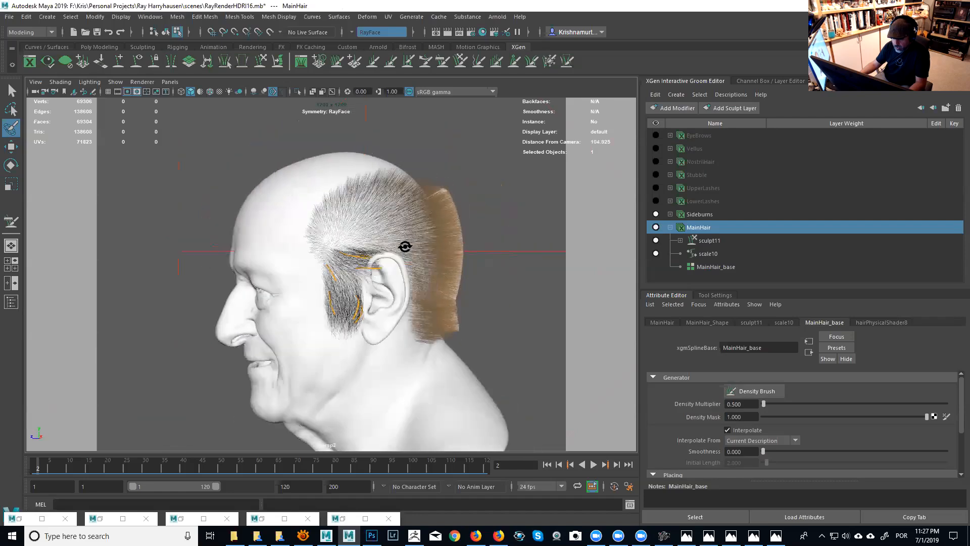
Step: Delete the MainHair description from the groom
left_click_drag(746, 404, 709, 403)
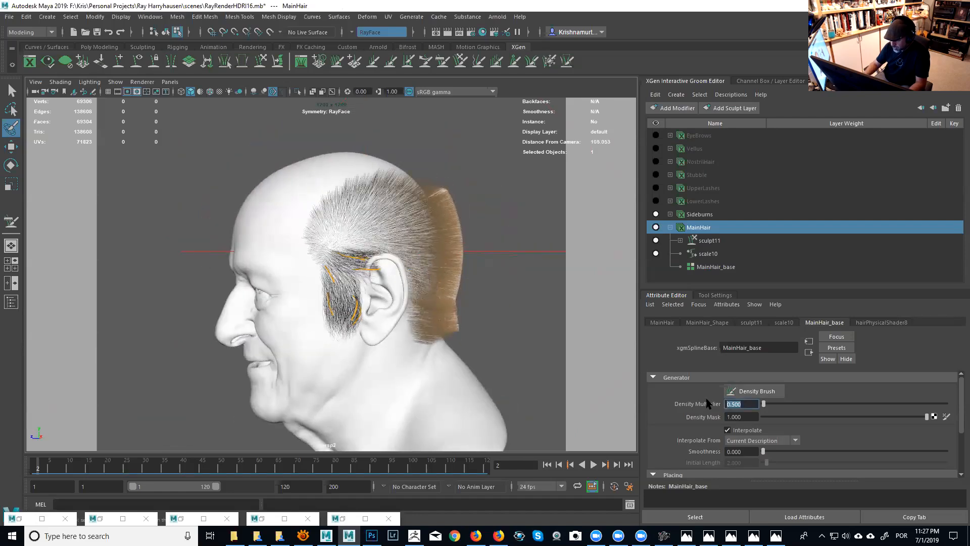
left_click(690, 230)
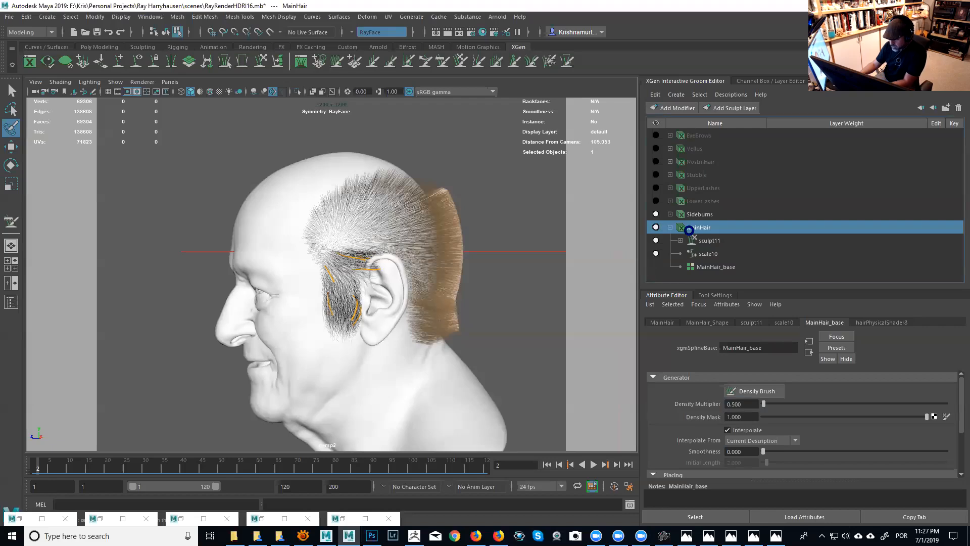
key("Delete")
right_click_drag(435, 249, 446, 265, "alt")
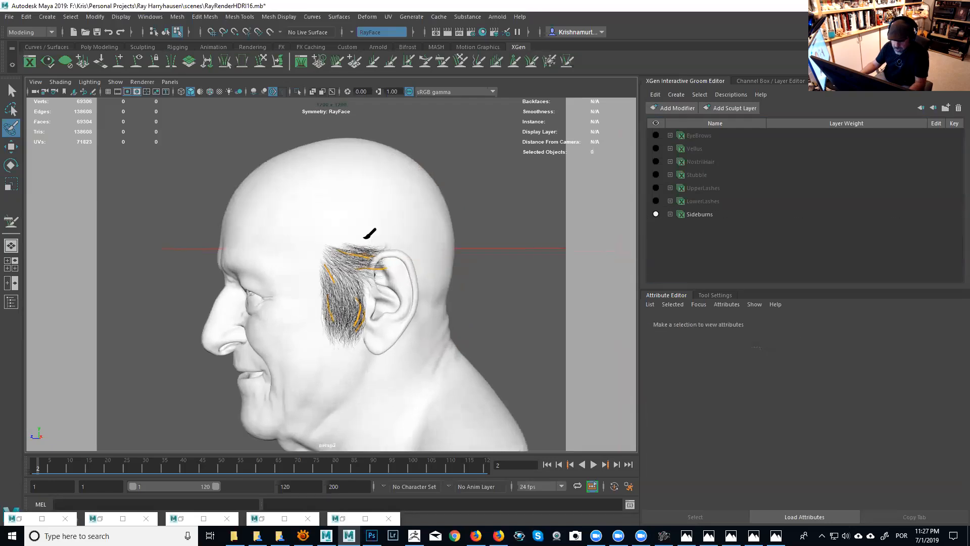
middle_click_drag(446, 264, 437, 261, "alt")
Step: Reselect the head mesh with its scalp faces and reopen the interactive groom splines creation options
left_click(11, 90)
left_click(404, 206)
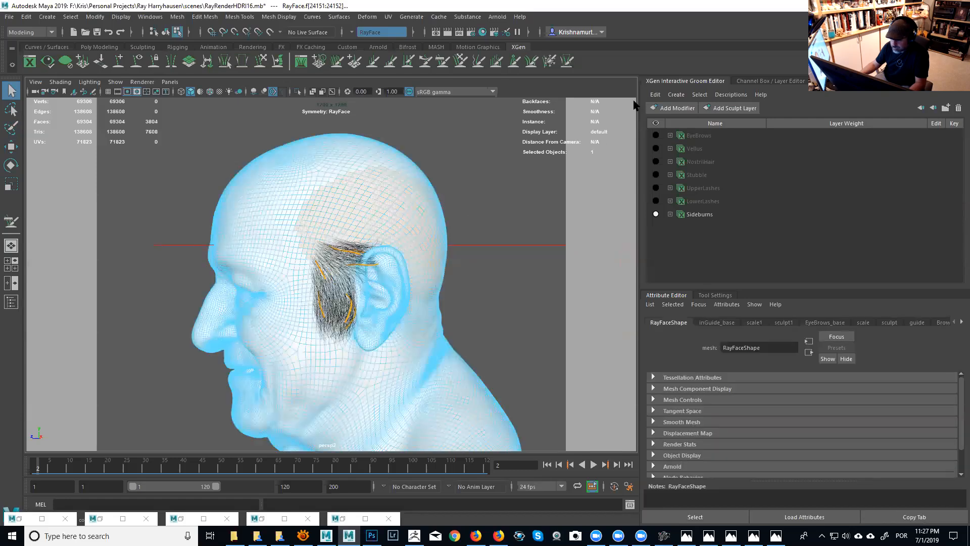
left_click(675, 95)
left_click(855, 105)
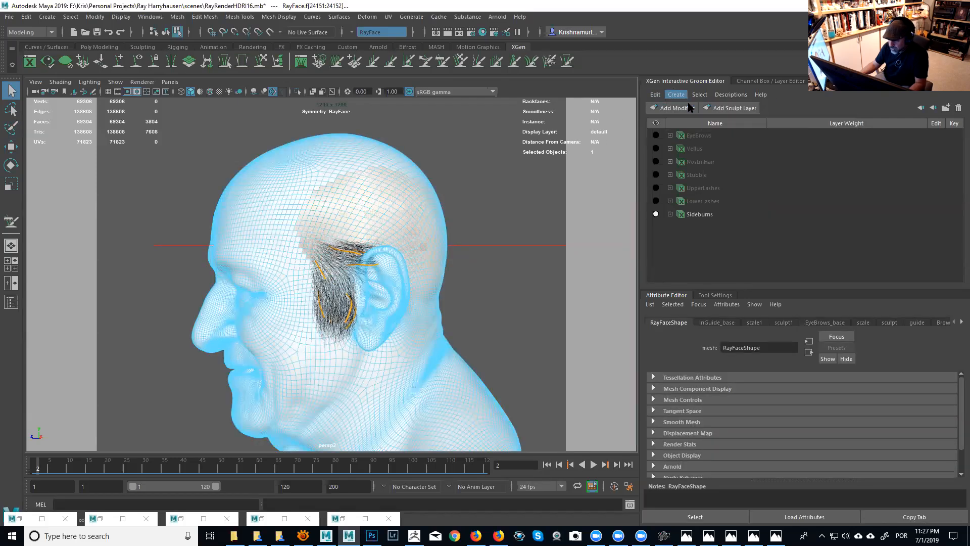
Step: Set the density to 120 and create the MainHair description on the selected scalp faces
left_click(782, 316)
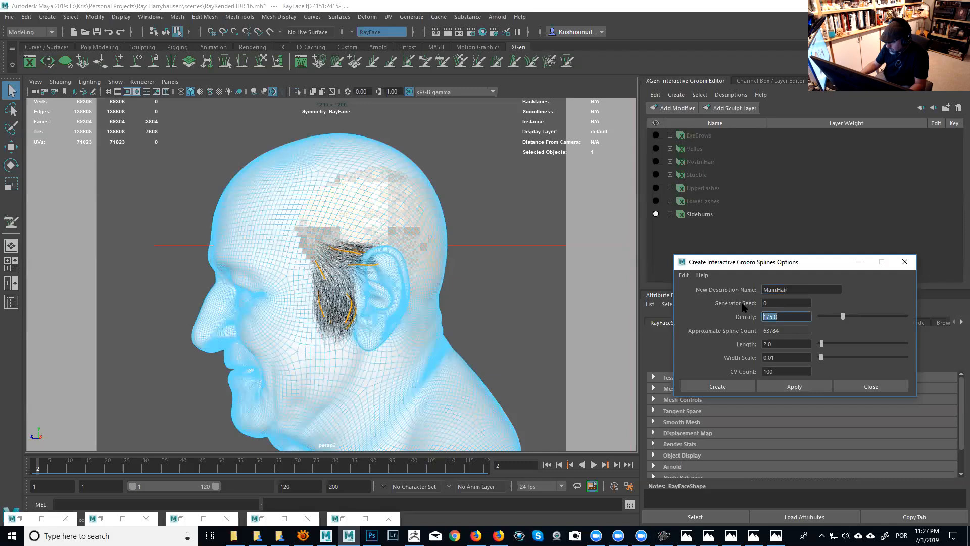
key("Tab")
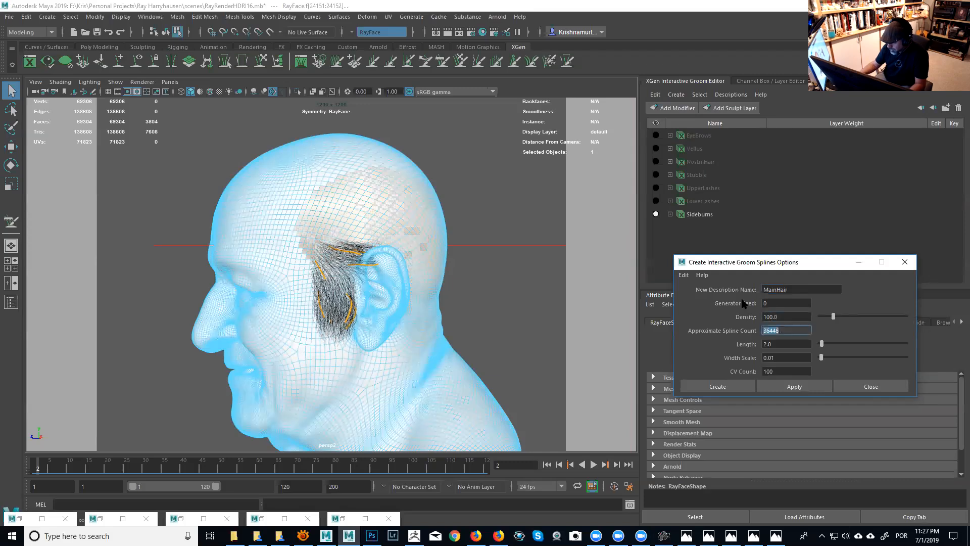
left_click(785, 318)
type("120")
key("Tab")
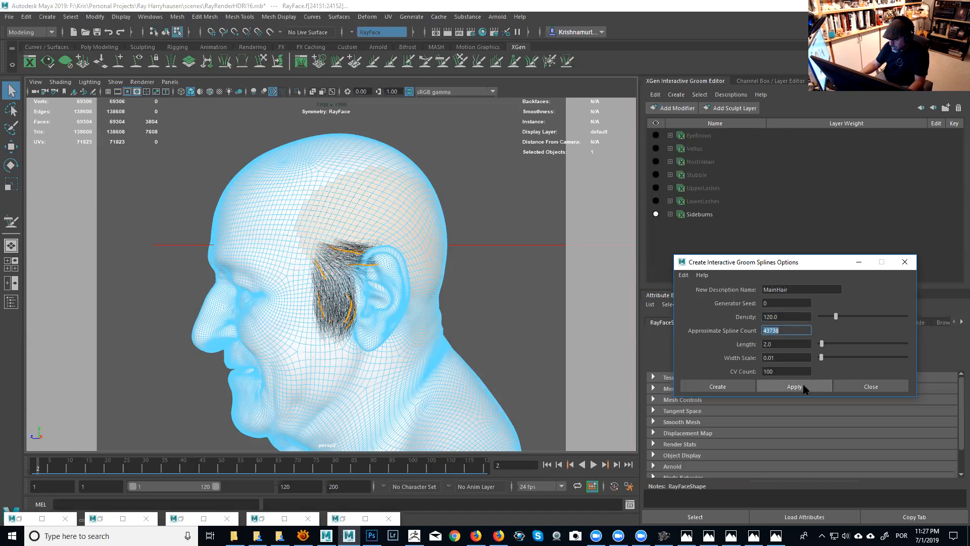
left_click(804, 388)
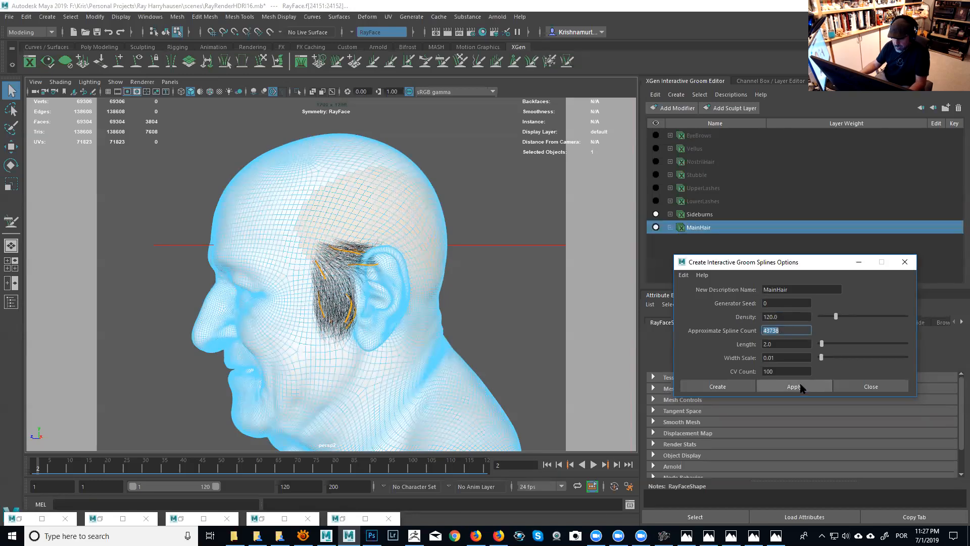
left_click(867, 387)
mouse_move(420, 293)
left_mouse_down("alt")
mouse_move(454, 320)
mouse_move(401, 348)
mouse_move(412, 341)
left_mouse_up("alt")
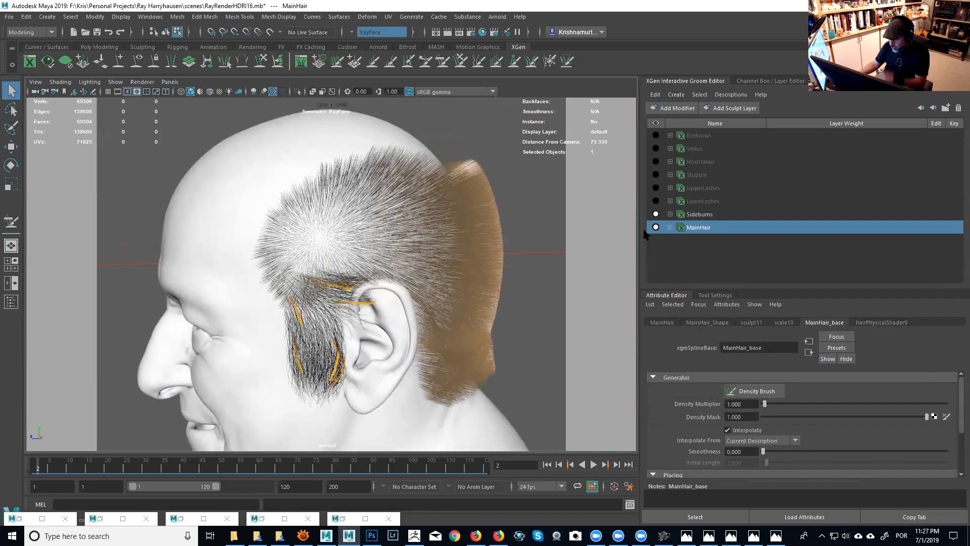
Step: Add a Guide modifier to the MainHair description
left_click(670, 227)
left_click(707, 229)
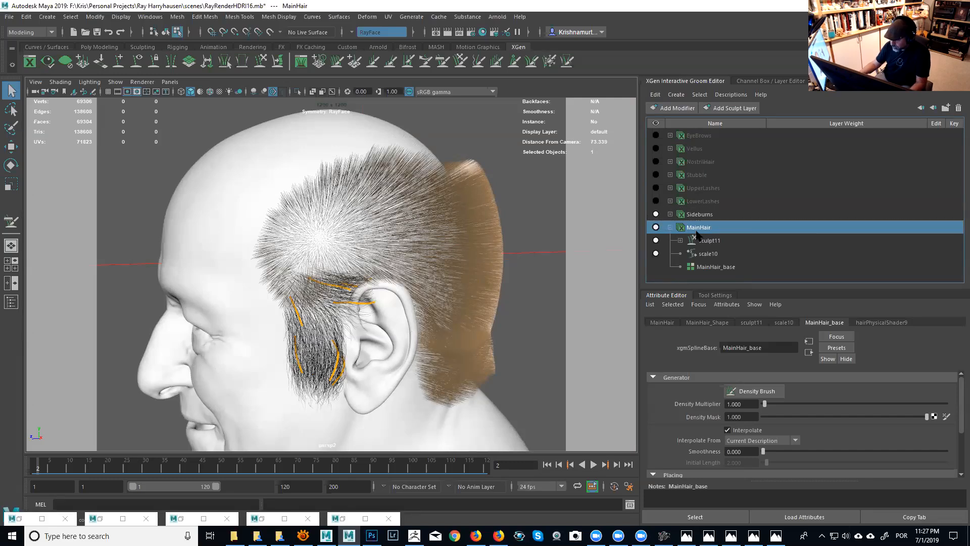
left_click(676, 108)
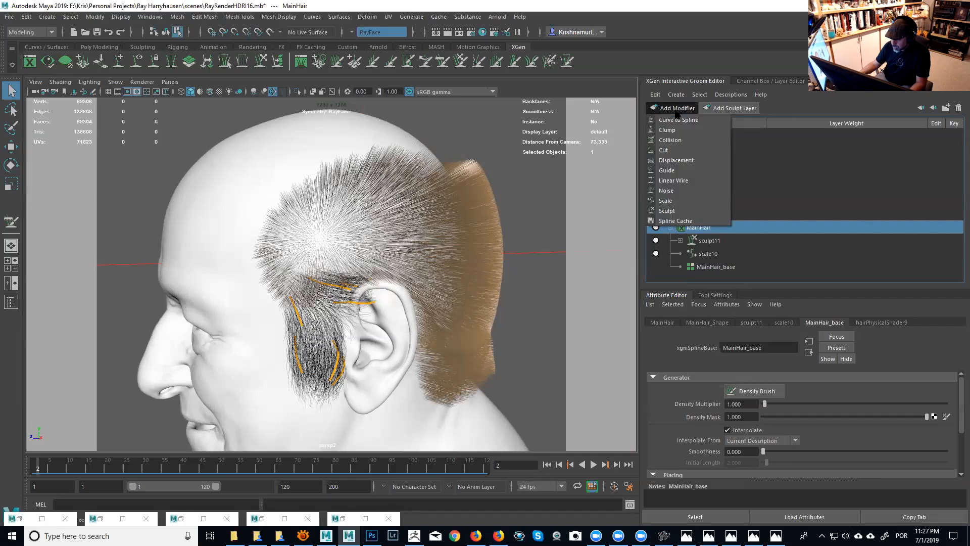
left_click(675, 165)
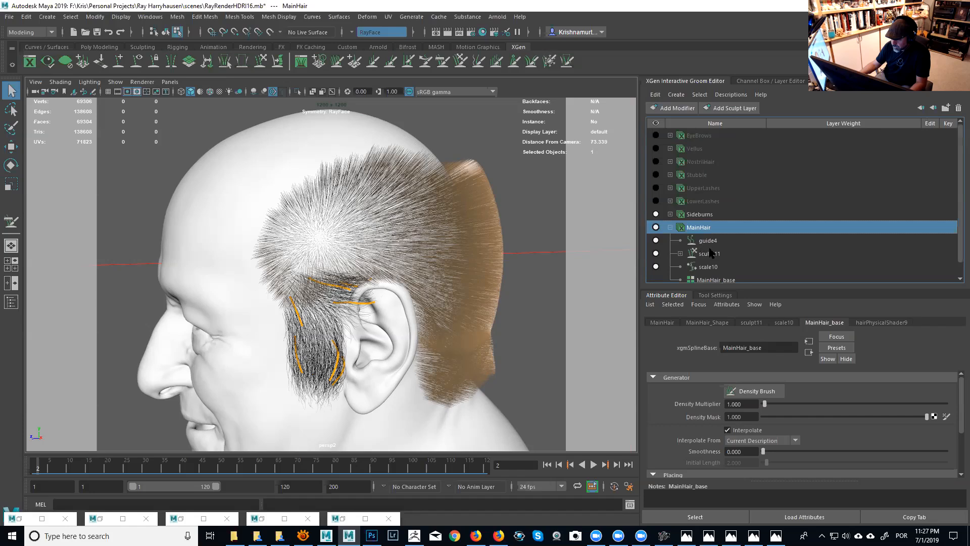
Step: Generate the input guides for MainHair's guide modifier and expand the modifier to show its input guide description
left_click(710, 242)
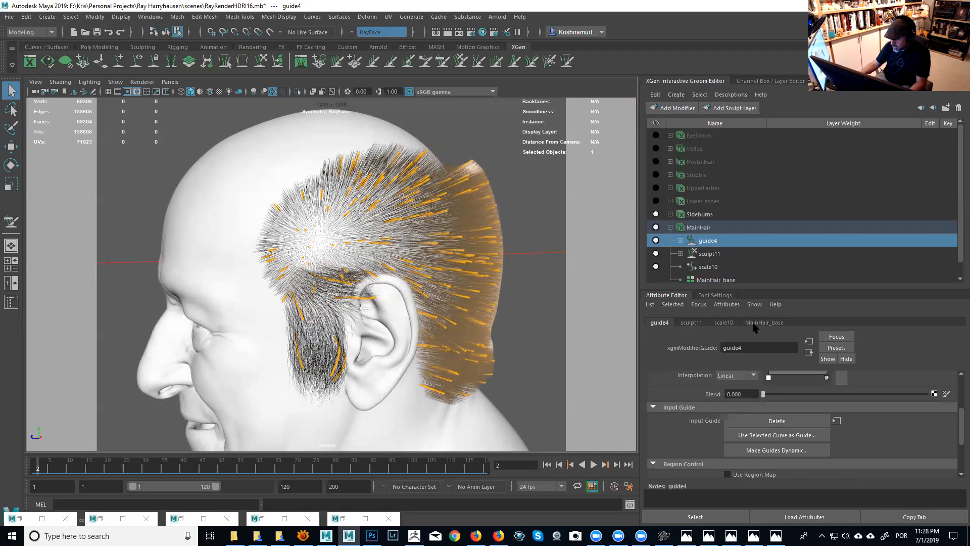
left_click(756, 324)
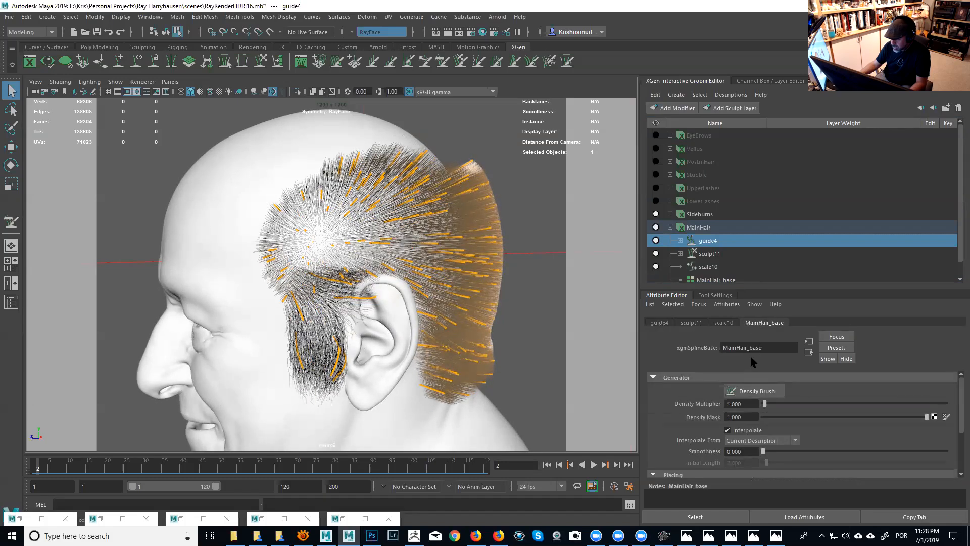
left_click(680, 241)
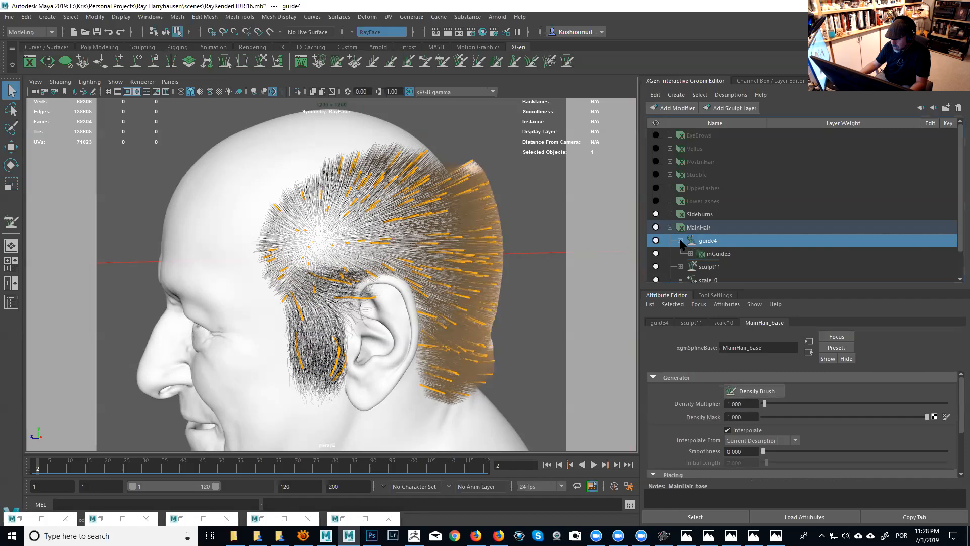
Step: Try density multipliers of 0.1 and 0.01 on MainHair's inGuide3 input guide description
left_click(718, 254)
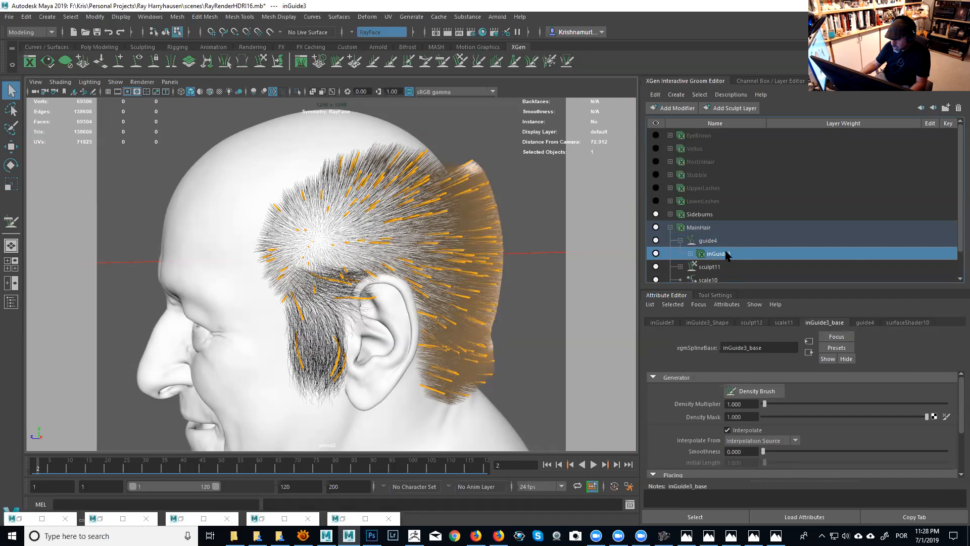
left_click_drag(756, 404, 697, 410)
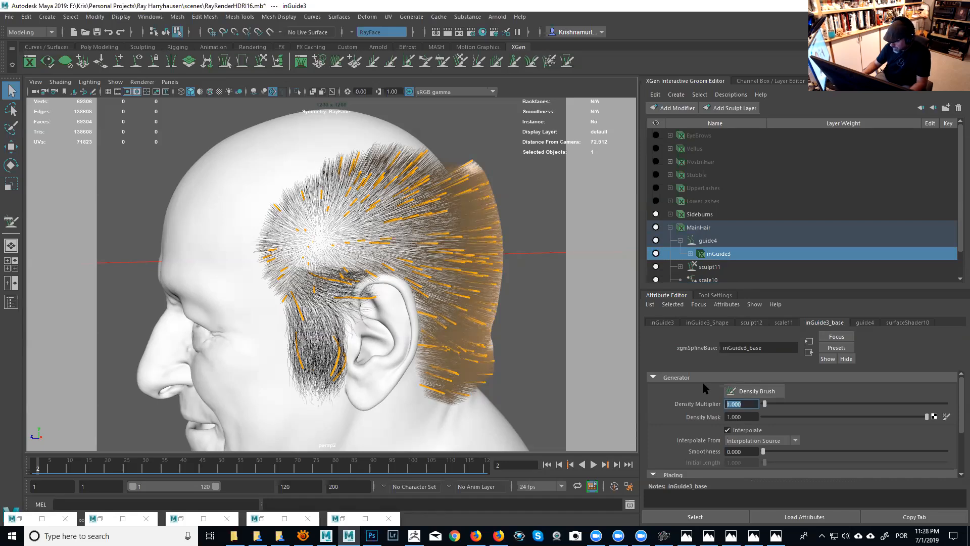
type(".1")
key("Return")
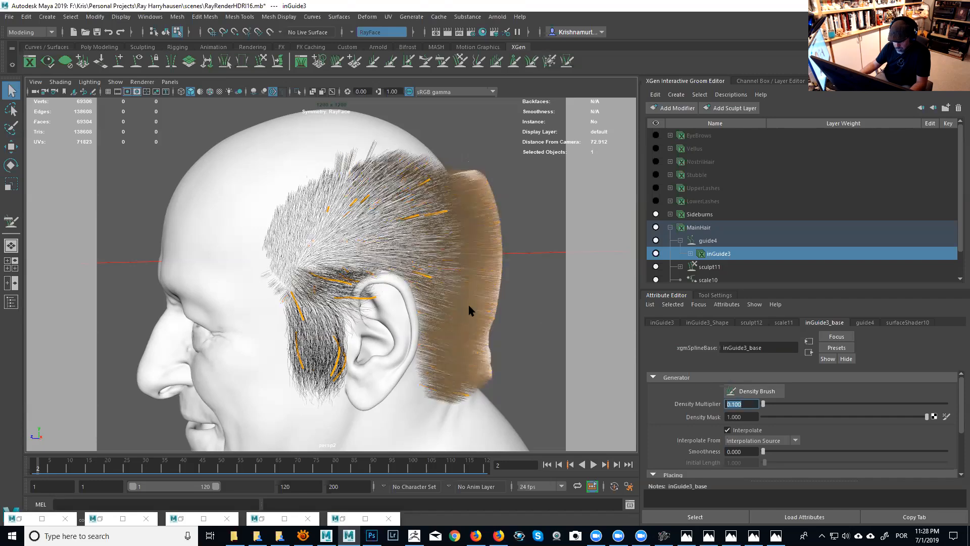
left_click_drag(428, 276, 604, 324, "alt")
left_click_drag(754, 403, 709, 403)
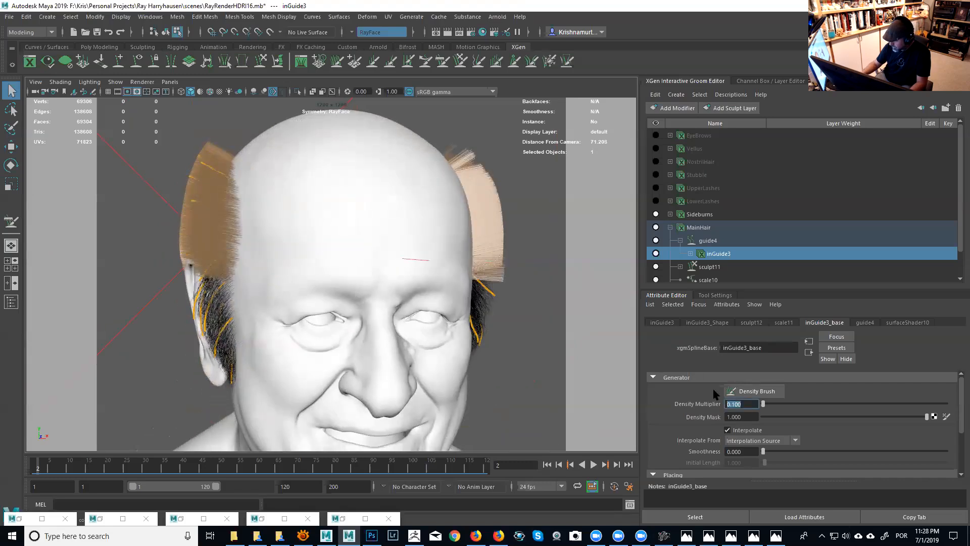
key("Return")
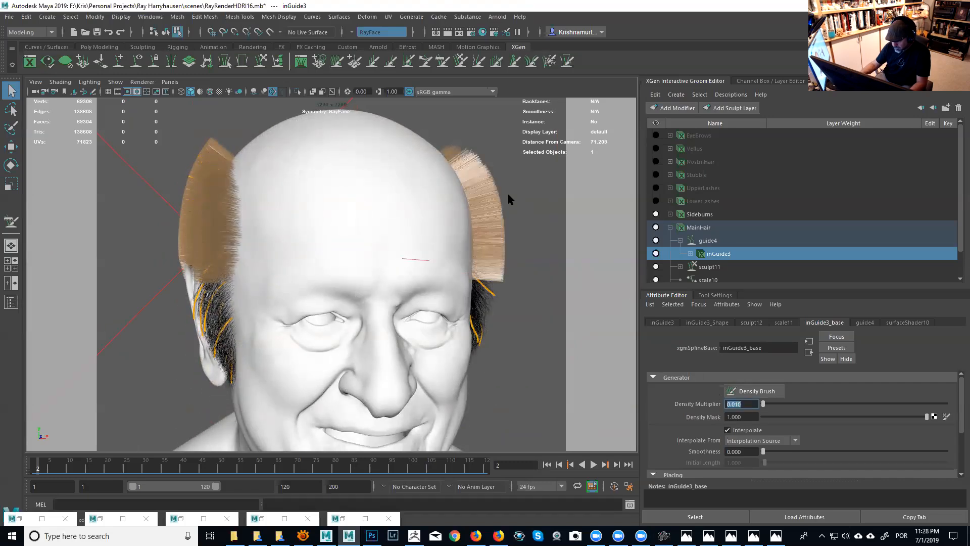
mouse_move(468, 212)
left_mouse_down("alt")
mouse_move(264, 210)
mouse_move(457, 210)
left_mouse_up("alt")
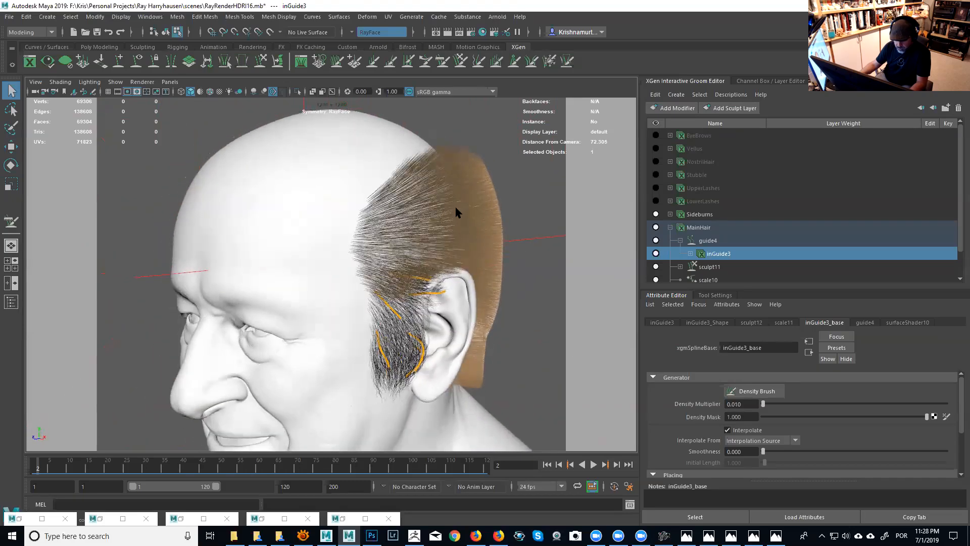
Step: Hide the Sideburns description together with its inGuide2 input guides
left_click(656, 214)
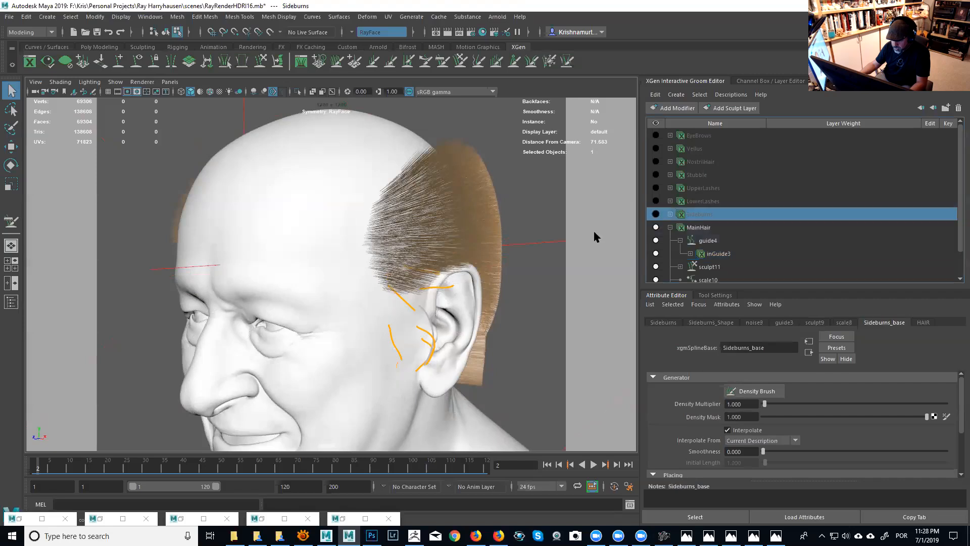
left_click_drag(494, 251, 617, 238, "alt")
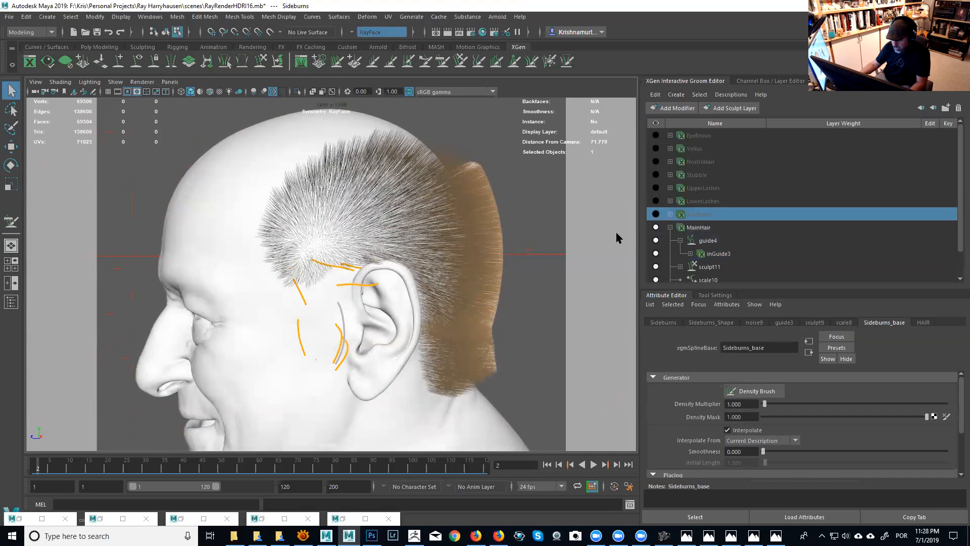
left_click(670, 214)
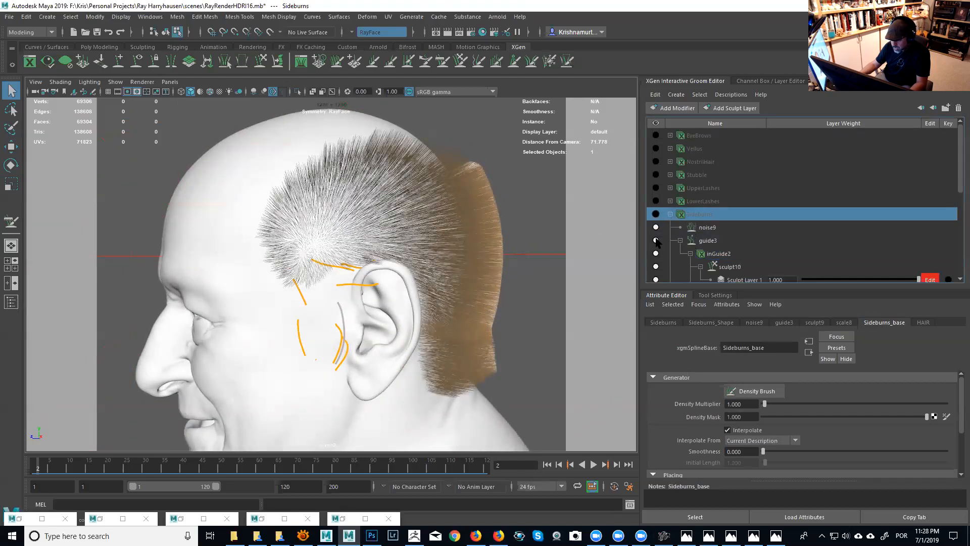
left_click(655, 241)
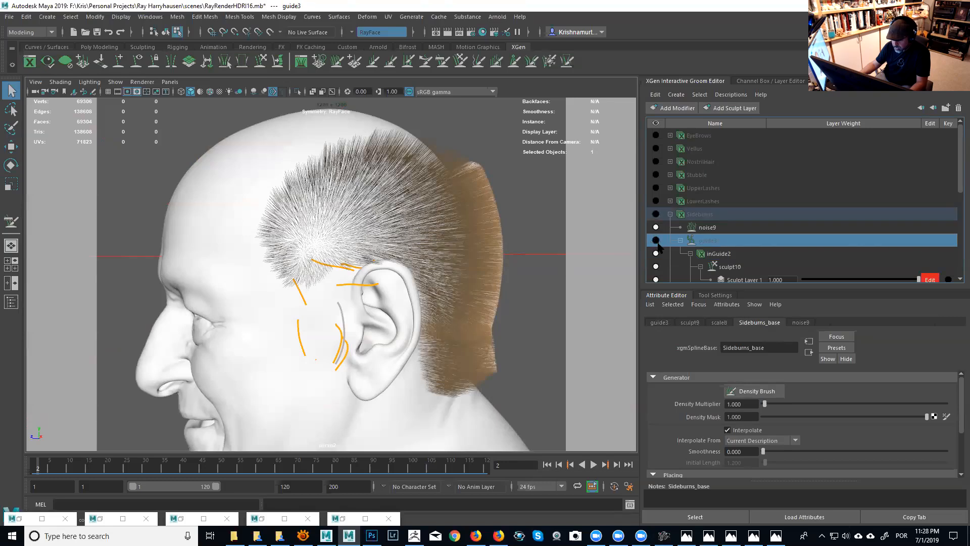
left_click(656, 253)
left_click_drag(411, 273, 389, 235, "alt")
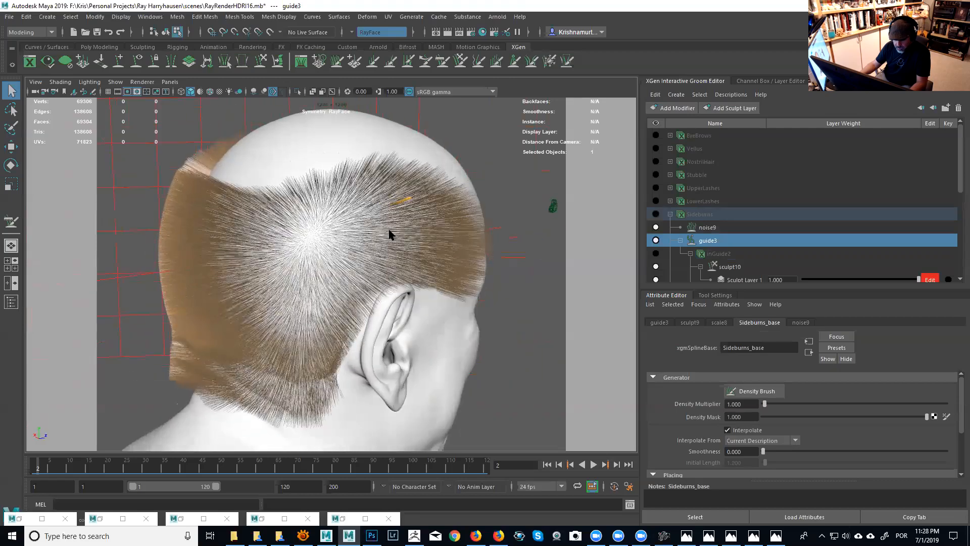
left_click_drag(352, 264, 433, 296, "alt")
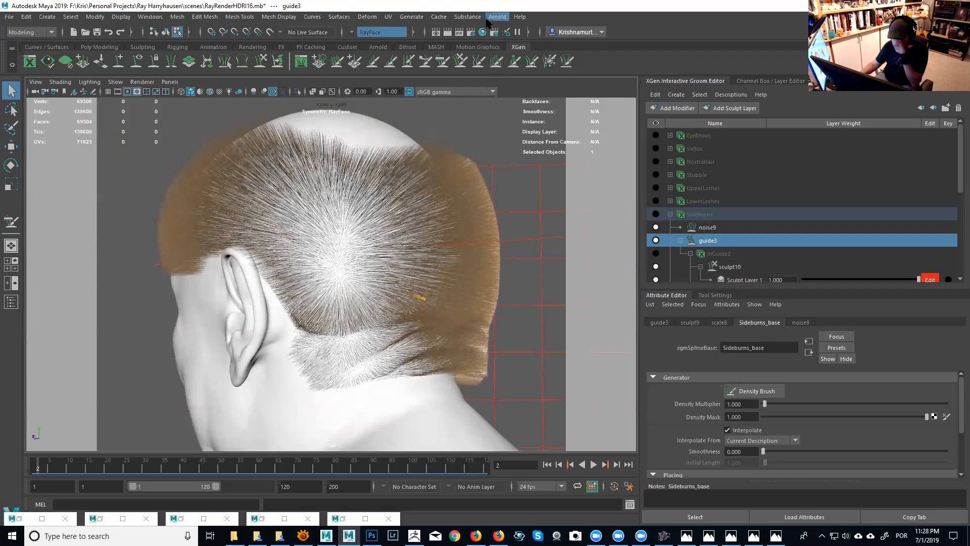
Step: Choose a grooming brush and make Sculpt Layer 1 of MainHair's inGuide3 sculpt modifier editable
left_click(443, 63)
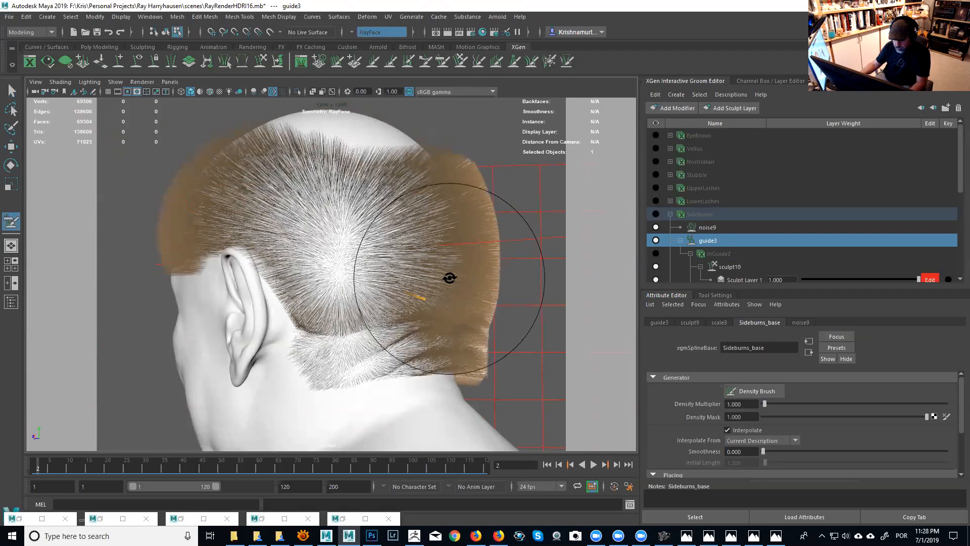
left_click_drag(448, 277, 481, 279, "alt")
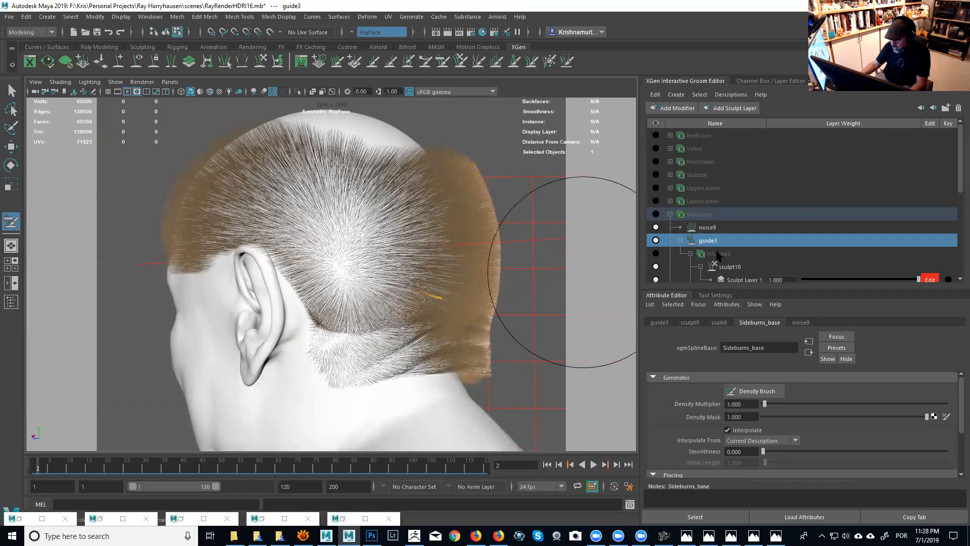
left_click(670, 214)
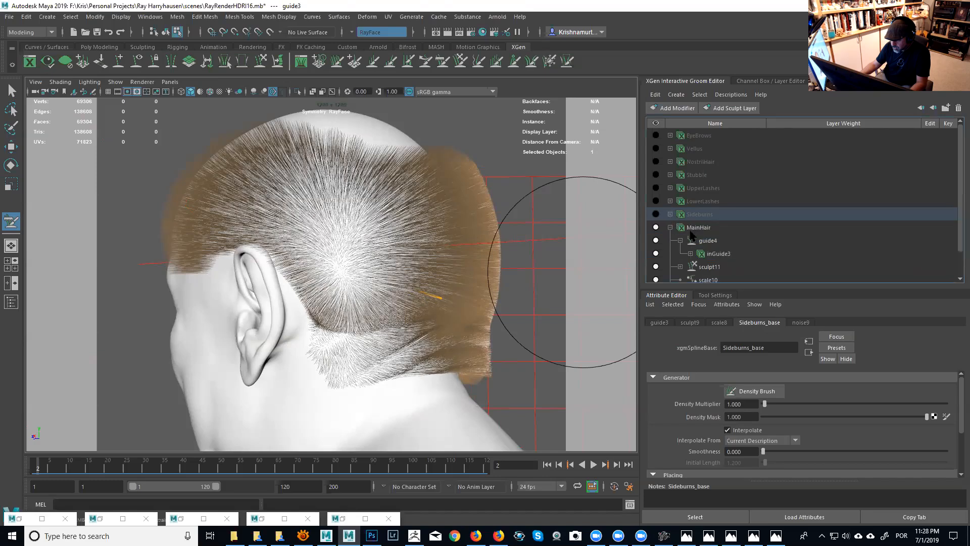
left_click(690, 253)
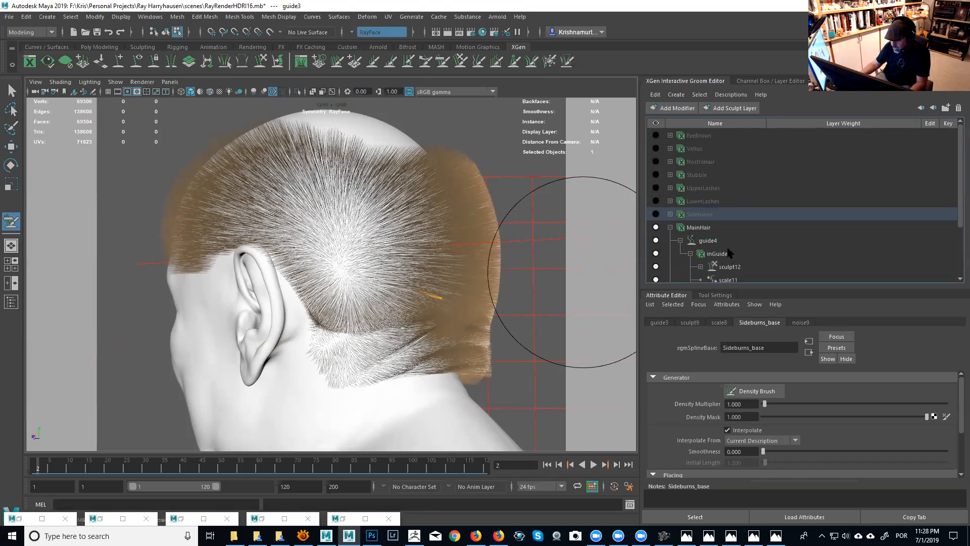
scroll(731, 248, "down", 2)
left_click(700, 202)
left_click(930, 214)
mouse_move(442, 241)
left_mouse_down("alt")
mouse_move(408, 273)
mouse_move(407, 323)
mouse_move(443, 333)
left_mouse_up("alt")
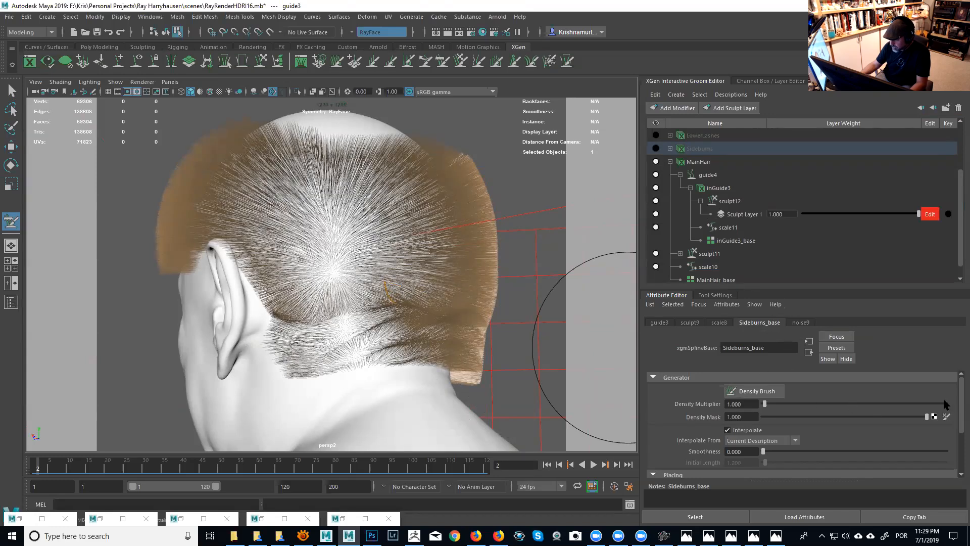
Step: Try a density multiplier of 1 on the inGuide3 guides and settle on 0.3
left_click(725, 190)
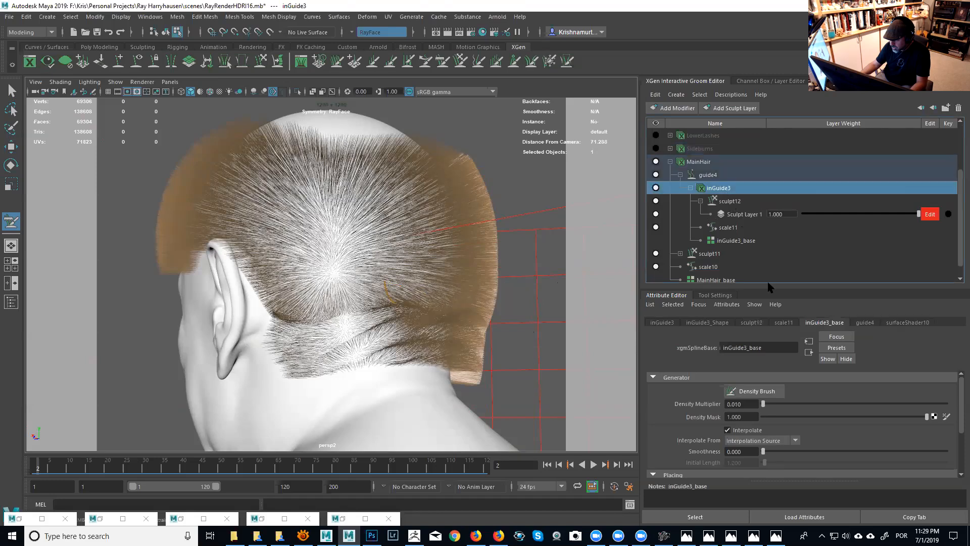
left_click(702, 402)
type("1")
key("Return")
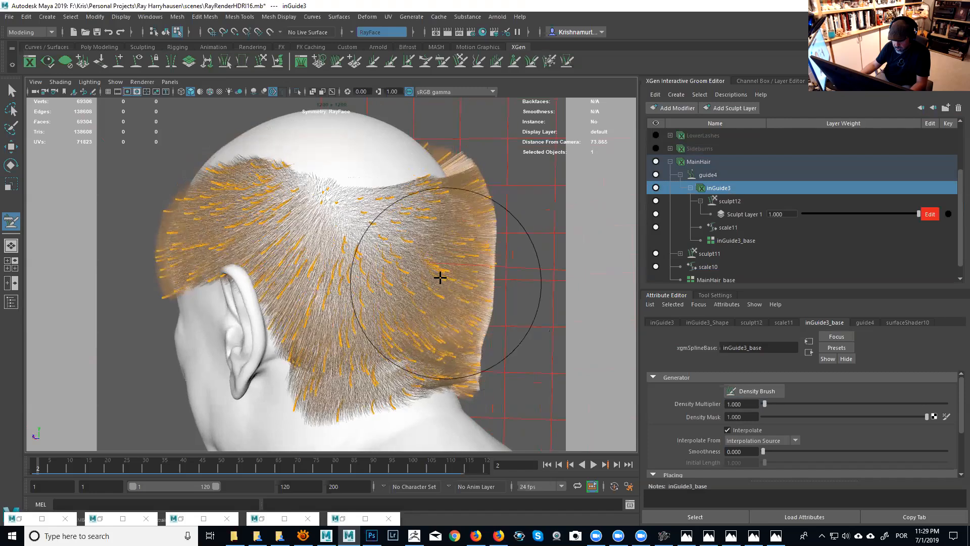
left_click(745, 404)
type(".3")
key("Return")
Step: Brush the guides on the back and side of the head downward toward the nape
mouse_move(401, 321)
left_mouse_down("alt")
mouse_move(362, 320)
mouse_move(387, 302)
mouse_move(394, 377)
left_mouse_up("alt")
mouse_move(455, 326)
left_mouse_down("alt")
mouse_move(485, 321)
mouse_move(389, 268)
left_mouse_up("alt")
left_click_drag(515, 316, 534, 304, "alt")
right_click_drag(528, 293, 631, 279, "alt")
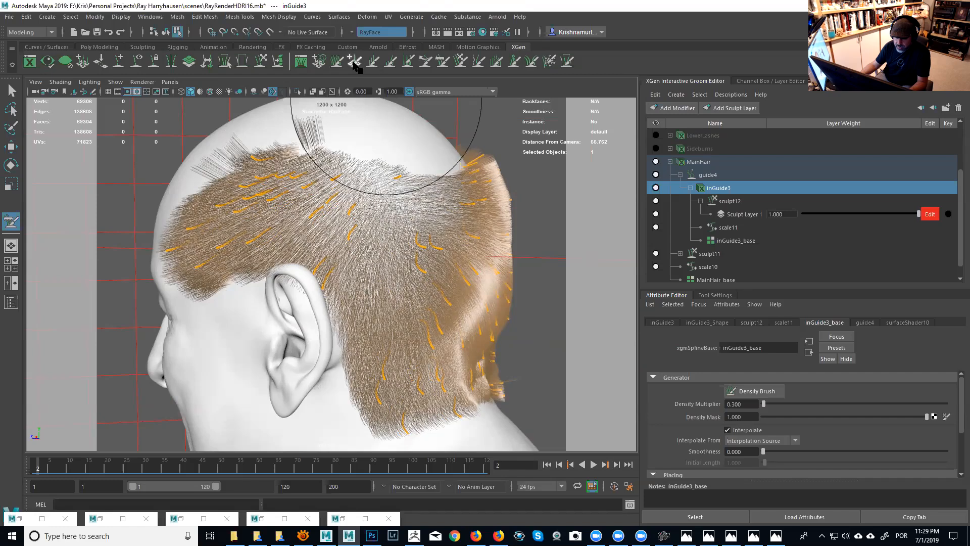
Step: Touch up the guides above the ear with the Density brush and brush the upper back hair into shape
left_click(337, 63)
mouse_move(378, 174)
left_mouse_down("alt")
mouse_move(361, 169)
mouse_move(255, 197)
left_mouse_up("alt")
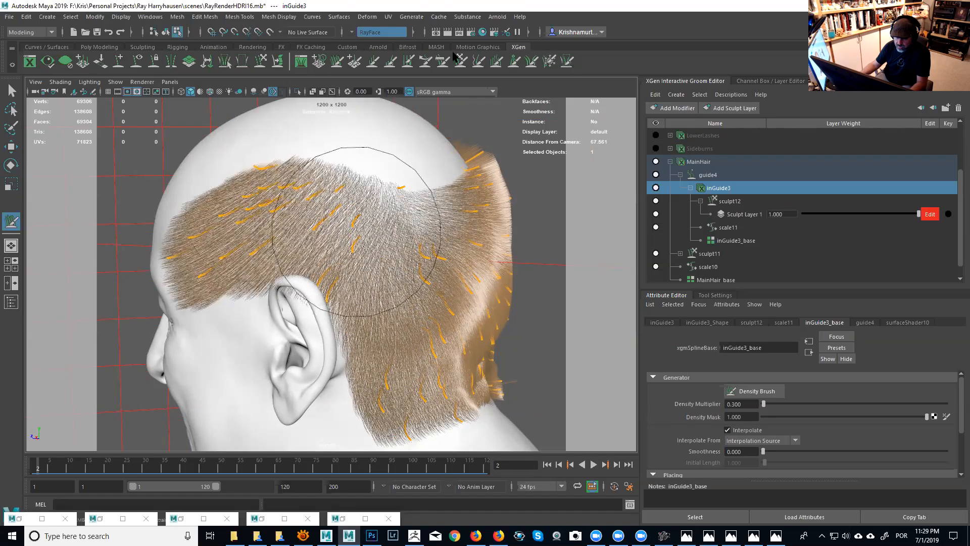
mouse_move(362, 222)
left_mouse_down()
mouse_move(359, 241)
mouse_move(303, 212)
left_mouse_up()
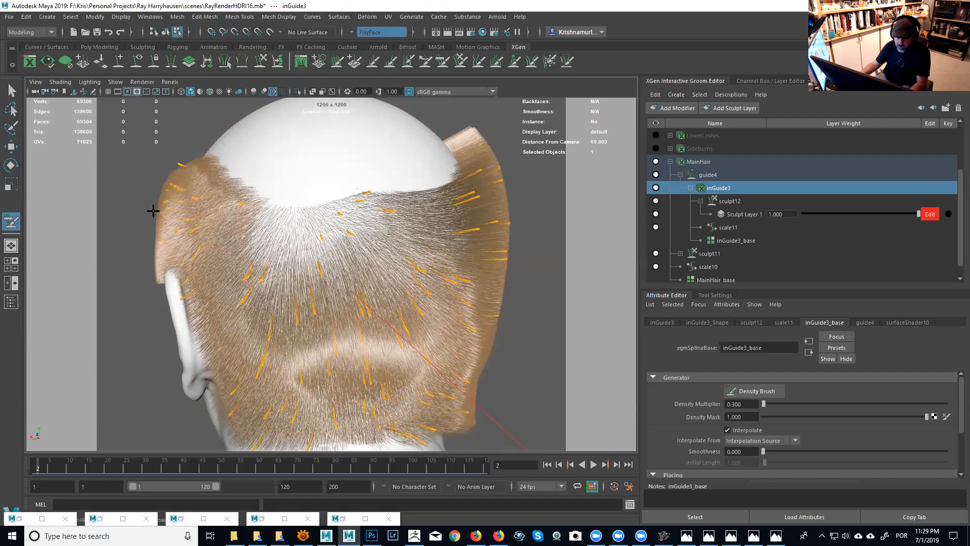
left_click_drag(219, 215, 402, 221, "alt")
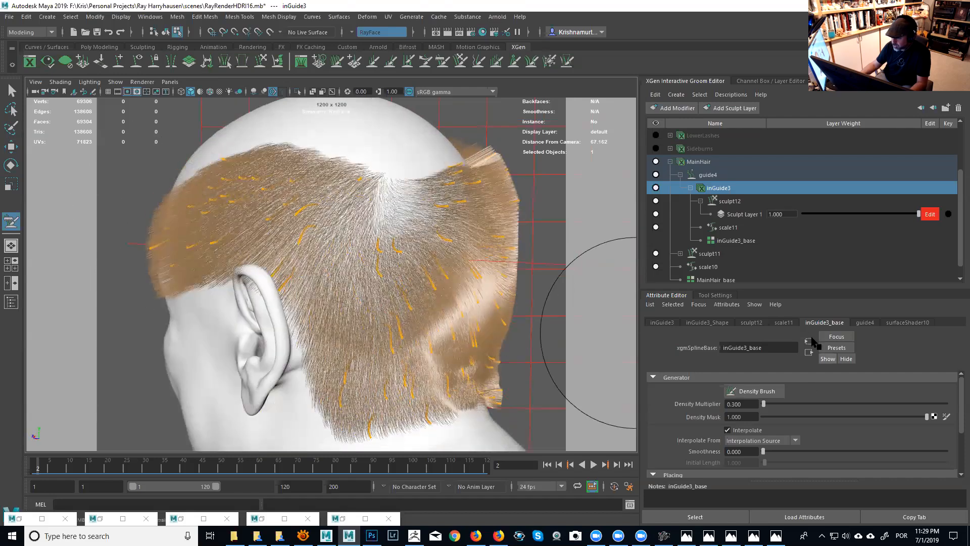
Step: Thin out the guides across the back of the head with the Density brush and rebuild inGuide3 with a CV count of 100
left_click_drag(961, 419, 959, 444)
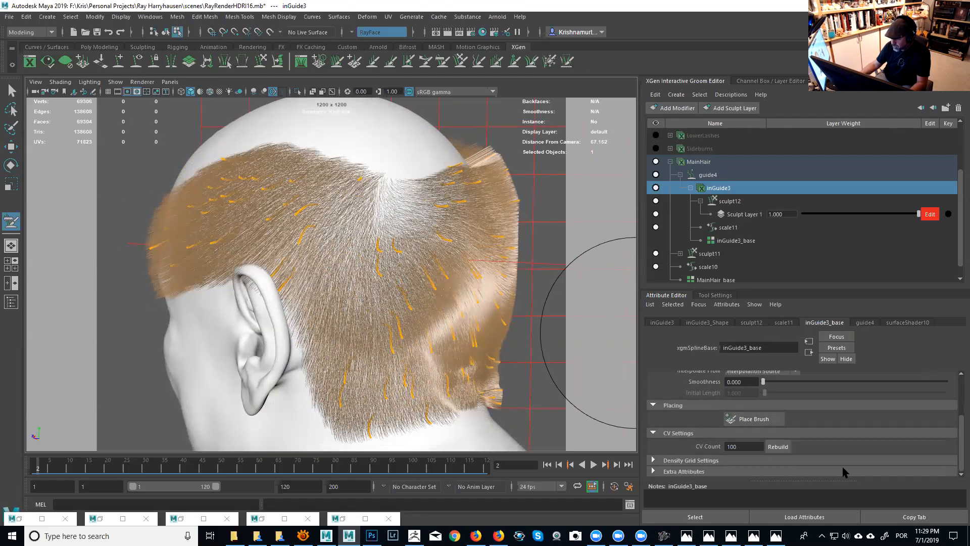
mouse_move(381, 271)
left_mouse_down("alt")
mouse_move(362, 249)
mouse_move(392, 253)
mouse_move(271, 266)
mouse_move(252, 294)
mouse_move(263, 301)
mouse_move(321, 253)
mouse_move(303, 252)
mouse_move(354, 162)
mouse_move(353, 86)
left_mouse_up("alt")
mouse_move(374, 265)
left_mouse_down("alt")
mouse_move(355, 277)
mouse_move(357, 266)
left_mouse_up("alt")
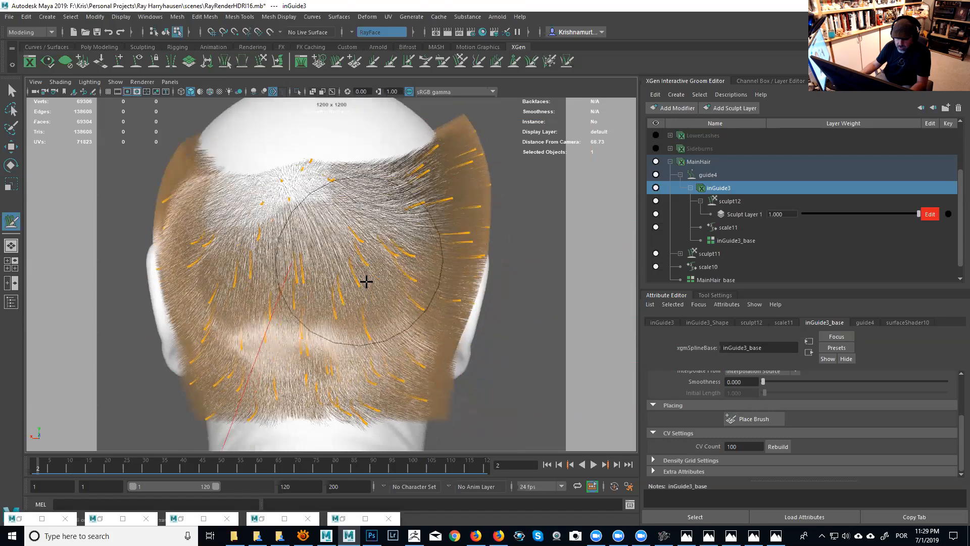
mouse_move(383, 281)
left_mouse_down("alt")
mouse_move(358, 291)
mouse_move(342, 342)
mouse_move(296, 366)
mouse_move(290, 351)
left_mouse_up("alt")
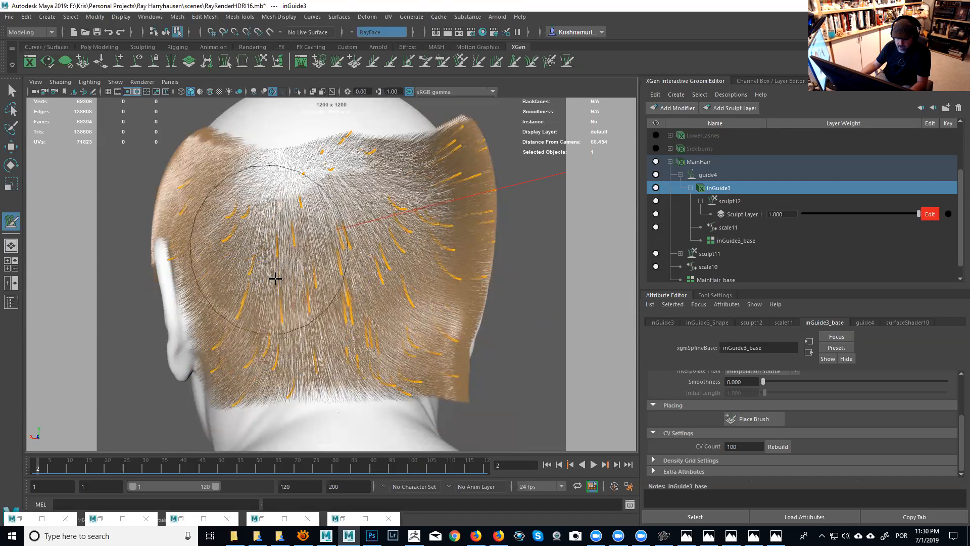
left_click(775, 445)
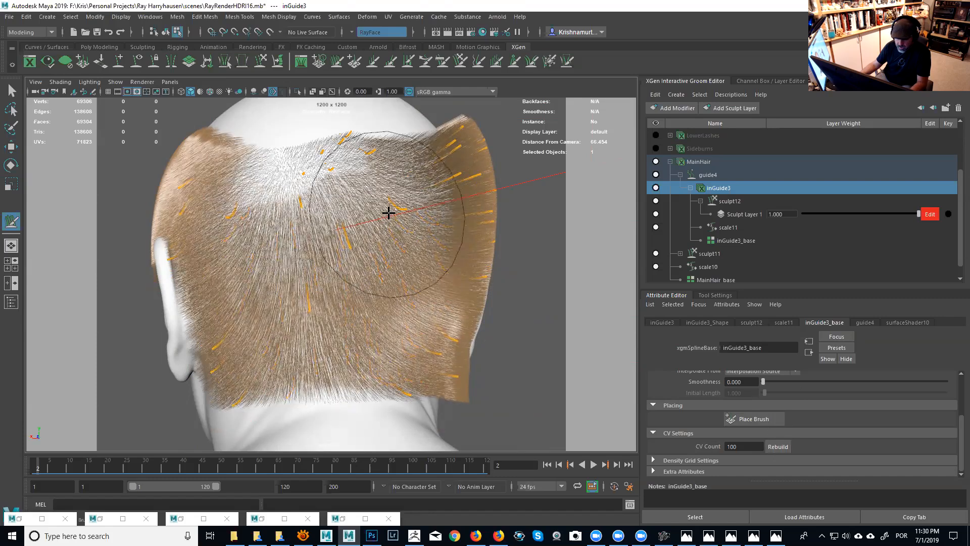
Step: Switch back to the grooming brush, adjust its size and brush the remaining guides across the back of the head
mouse_move(396, 219)
left_mouse_down("alt")
mouse_move(409, 238)
mouse_move(394, 251)
mouse_move(385, 324)
left_mouse_up("alt")
left_click(442, 62)
key("b")
mouse_move(372, 281)
left_mouse_down("alt")
mouse_move(410, 268)
mouse_move(435, 331)
left_mouse_up("alt")
mouse_move(425, 235)
left_mouse_down("alt")
mouse_move(433, 234)
mouse_move(177, 217)
left_mouse_up("alt")
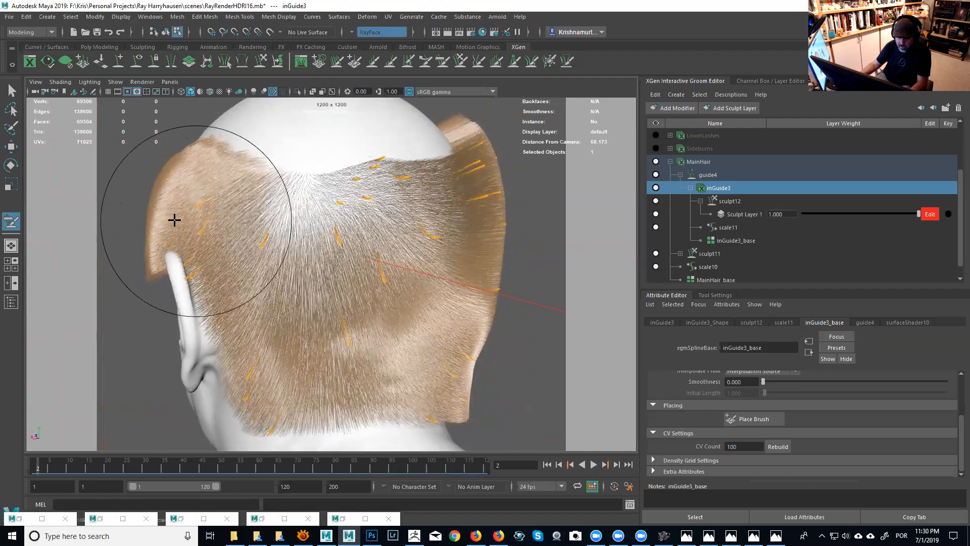
left_click_drag(297, 223, 256, 227, "alt")
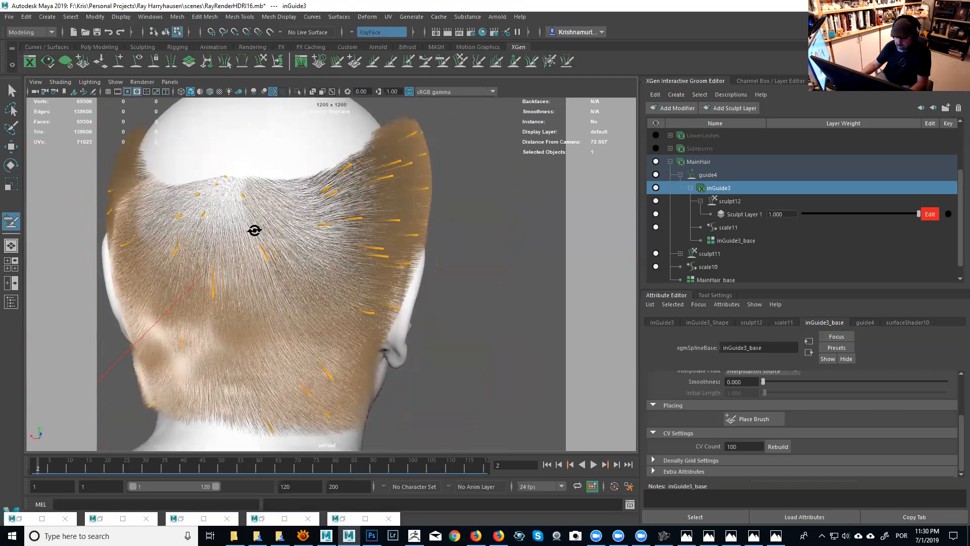
Step: Thin out the guides around the ear on the other side with the Density brush and rebuild the inGuide3 CVs
left_click(338, 61)
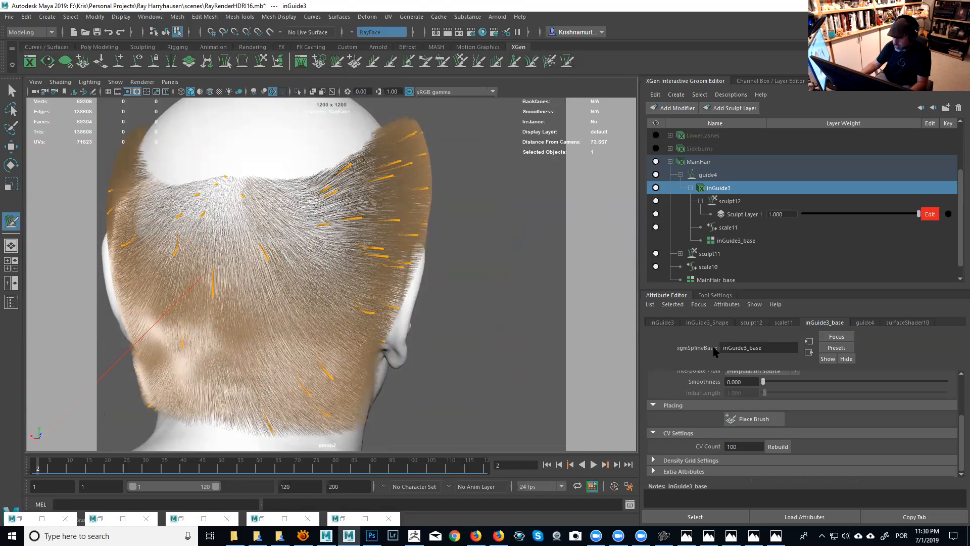
mouse_move(347, 217)
left_mouse_down("alt")
mouse_move(271, 221)
mouse_move(253, 202)
mouse_move(256, 223)
left_mouse_up("alt")
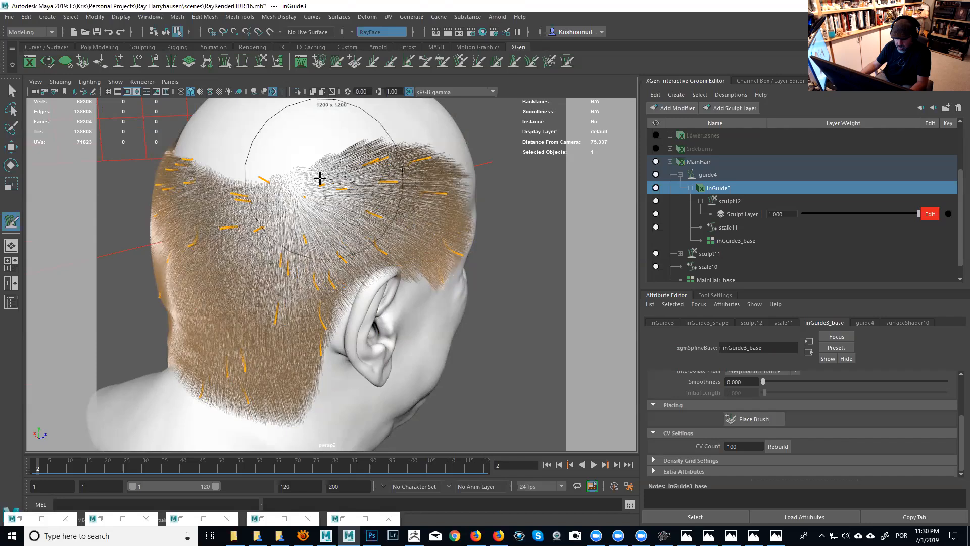
mouse_move(323, 200)
left_mouse_down()
mouse_move(316, 256)
mouse_move(331, 320)
mouse_move(321, 335)
left_mouse_up()
left_click_drag(349, 258, 342, 171, "alt")
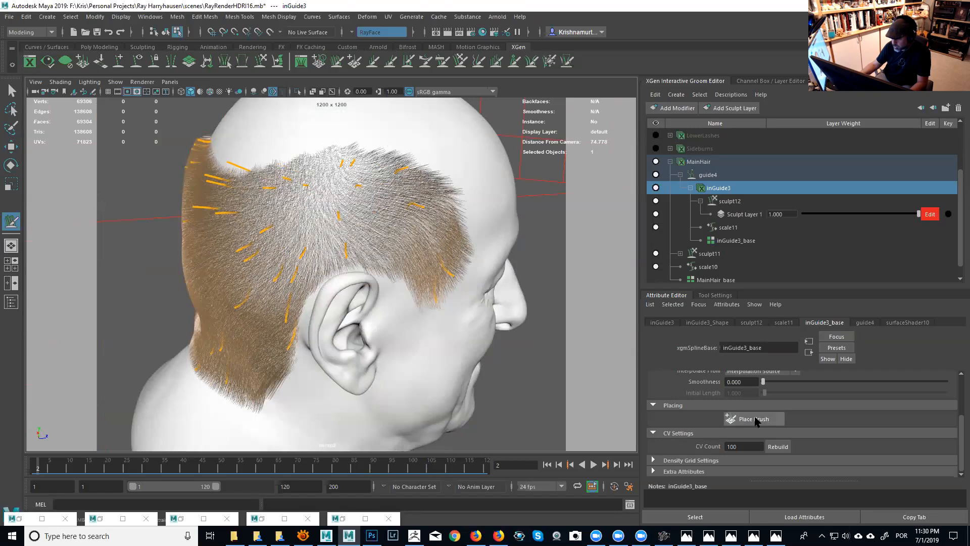
left_click(786, 446)
Step: Brush the inGuide3 guides across the upper back of the head and change to another grooming brush
mouse_move(361, 270)
left_mouse_down("alt")
mouse_move(349, 249)
mouse_move(362, 238)
mouse_move(457, 243)
left_mouse_up("alt")
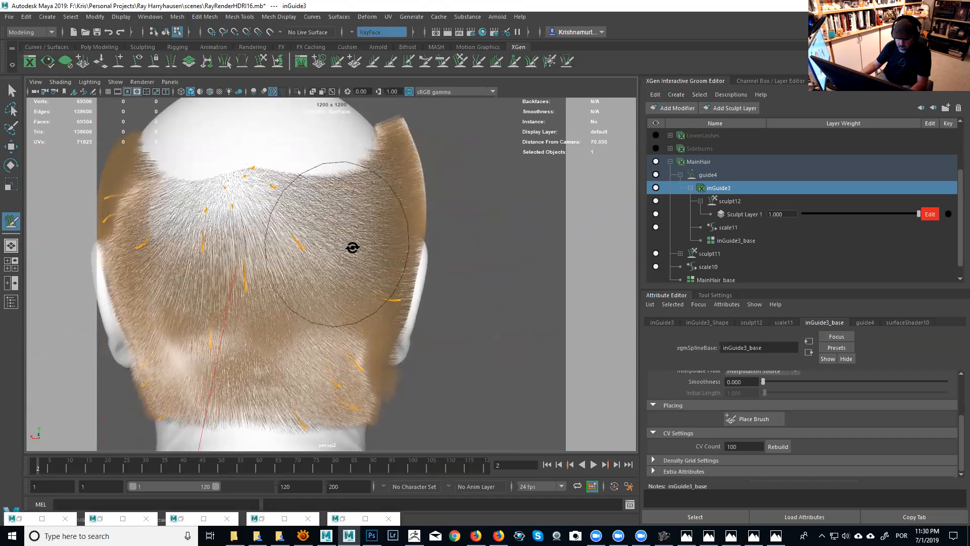
mouse_move(260, 226)
left_mouse_down()
mouse_move(273, 238)
mouse_move(278, 219)
mouse_move(274, 235)
left_mouse_up()
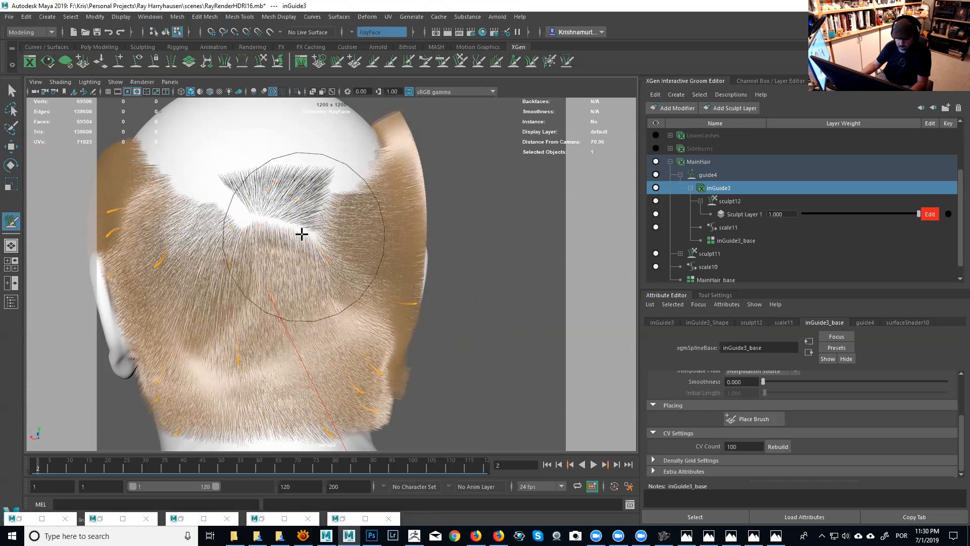
left_click_drag(304, 234, 325, 216, "alt")
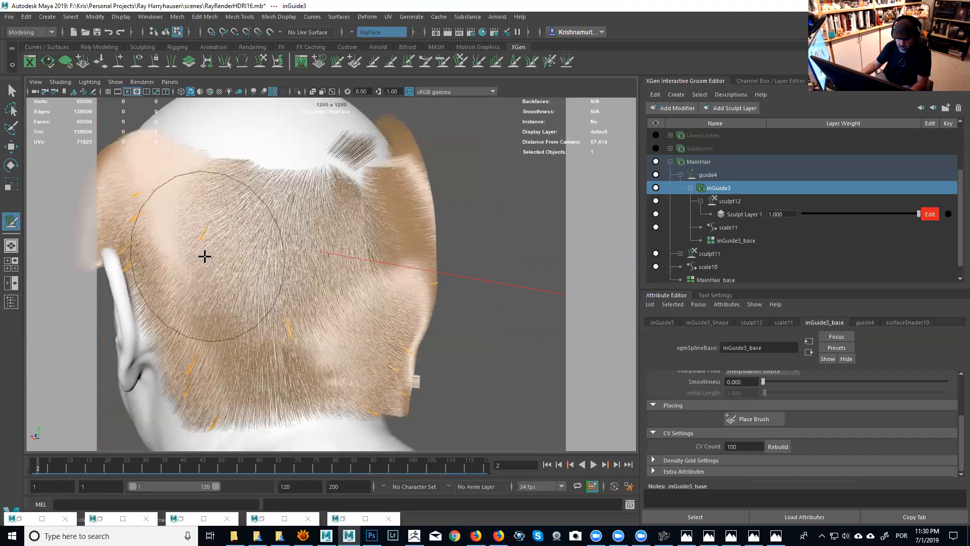
mouse_move(268, 299)
left_mouse_down("alt")
mouse_move(279, 310)
mouse_move(316, 301)
mouse_move(320, 281)
mouse_move(349, 275)
mouse_move(327, 278)
left_mouse_up("alt")
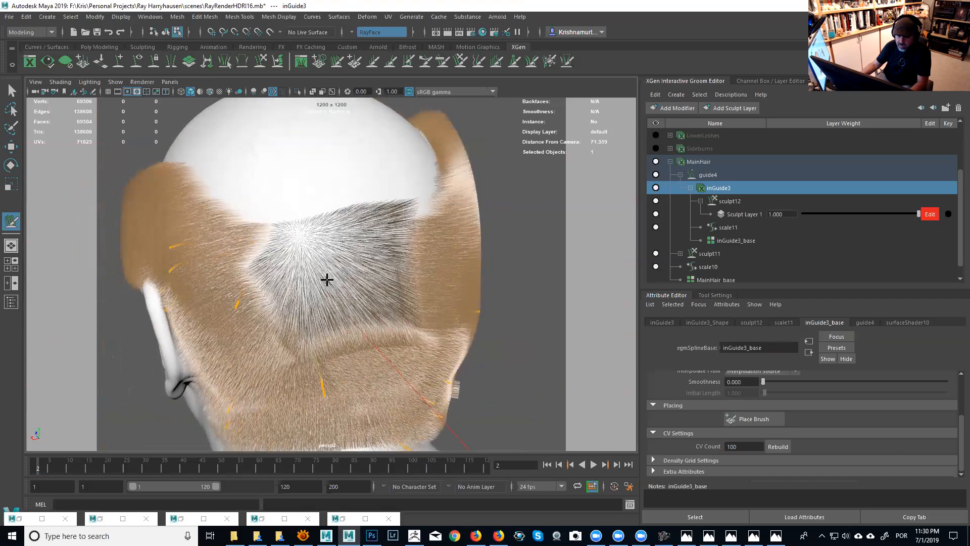
left_click(355, 62)
left_click_drag(334, 231, 306, 230, "alt")
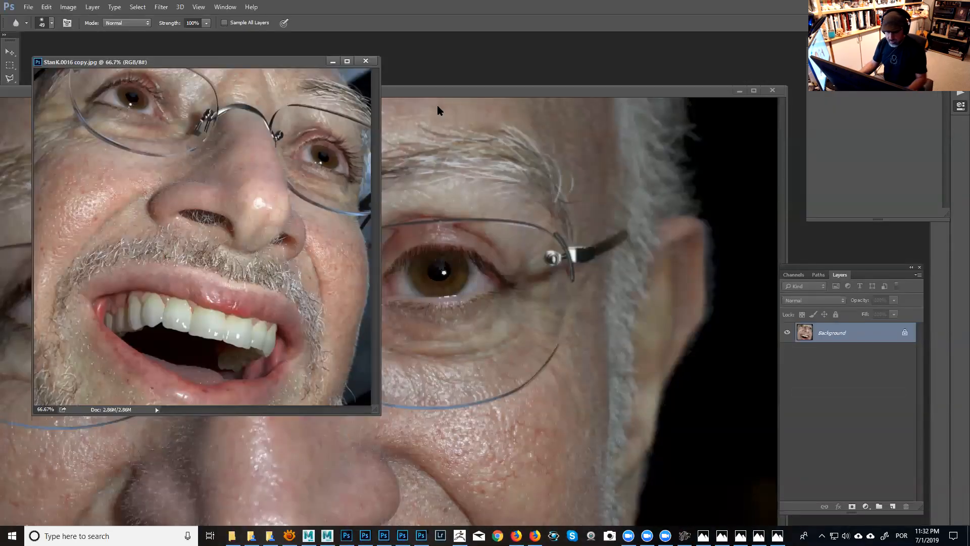
Step: In Photoshop, examine the hair and beard in the zoomed-out frontal reference portrait, minimise it and reposition the close-up face photo
left_click(470, 92)
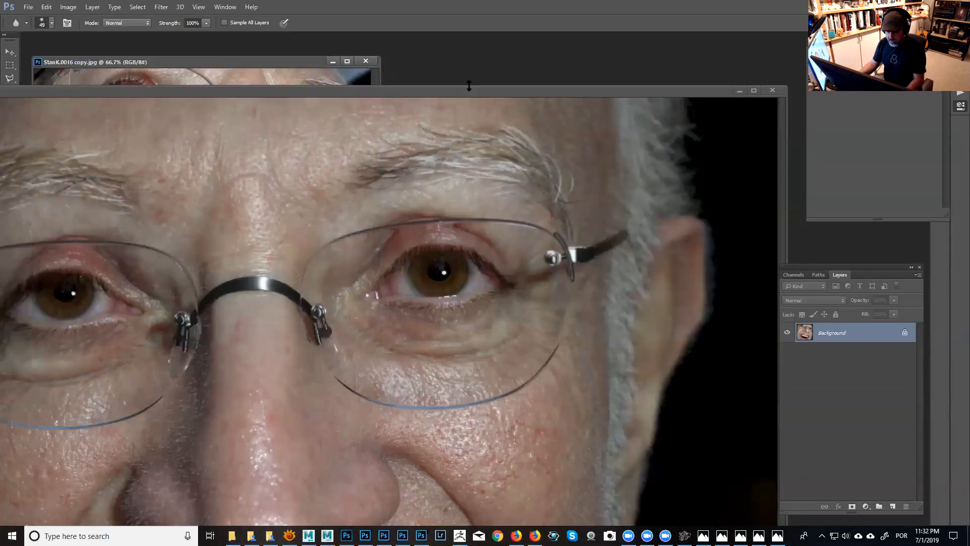
key("ctrl+minus")
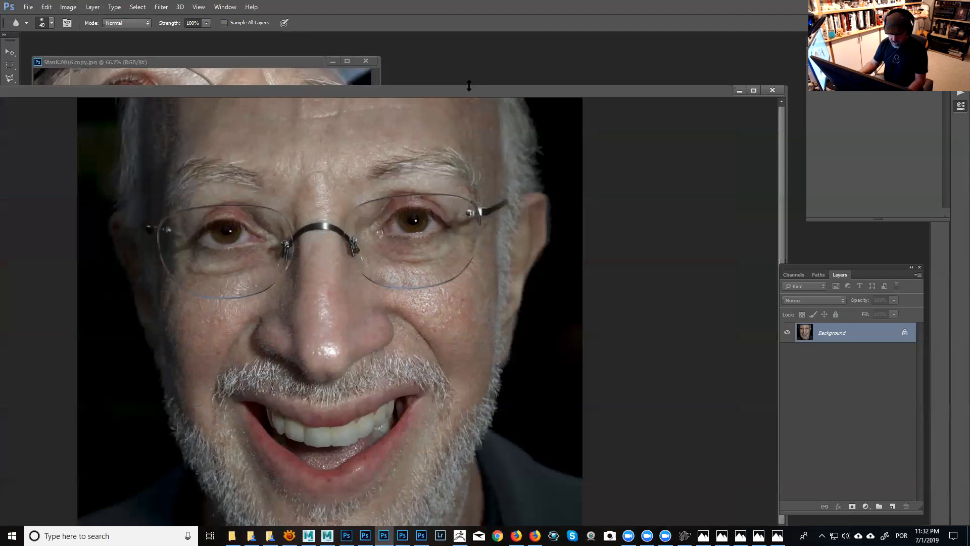
key("ctrl+minus")
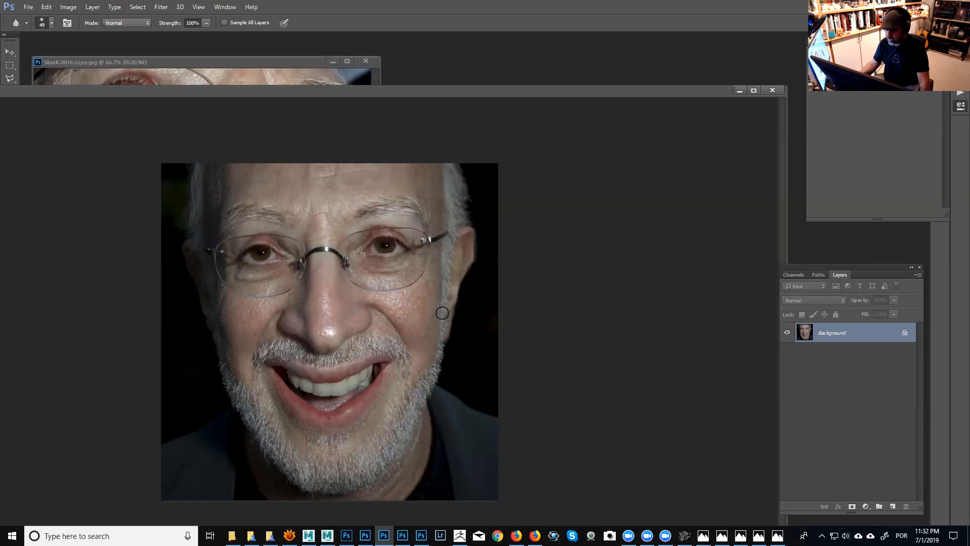
left_click(739, 91)
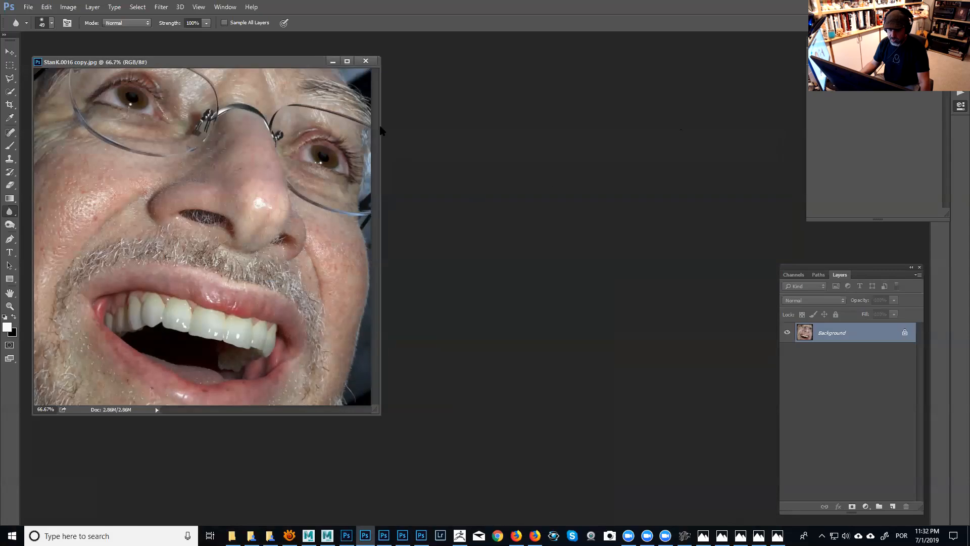
left_click_drag(306, 62, 433, 55)
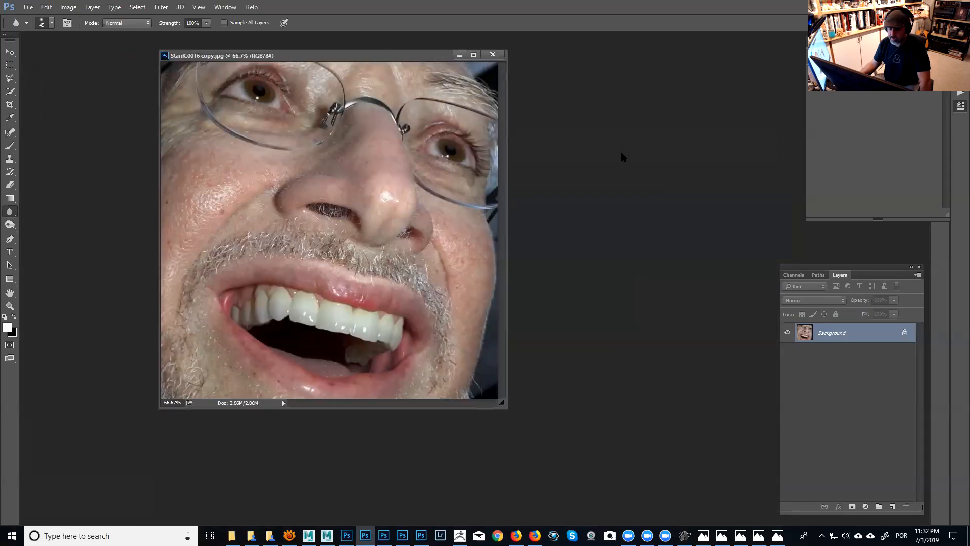